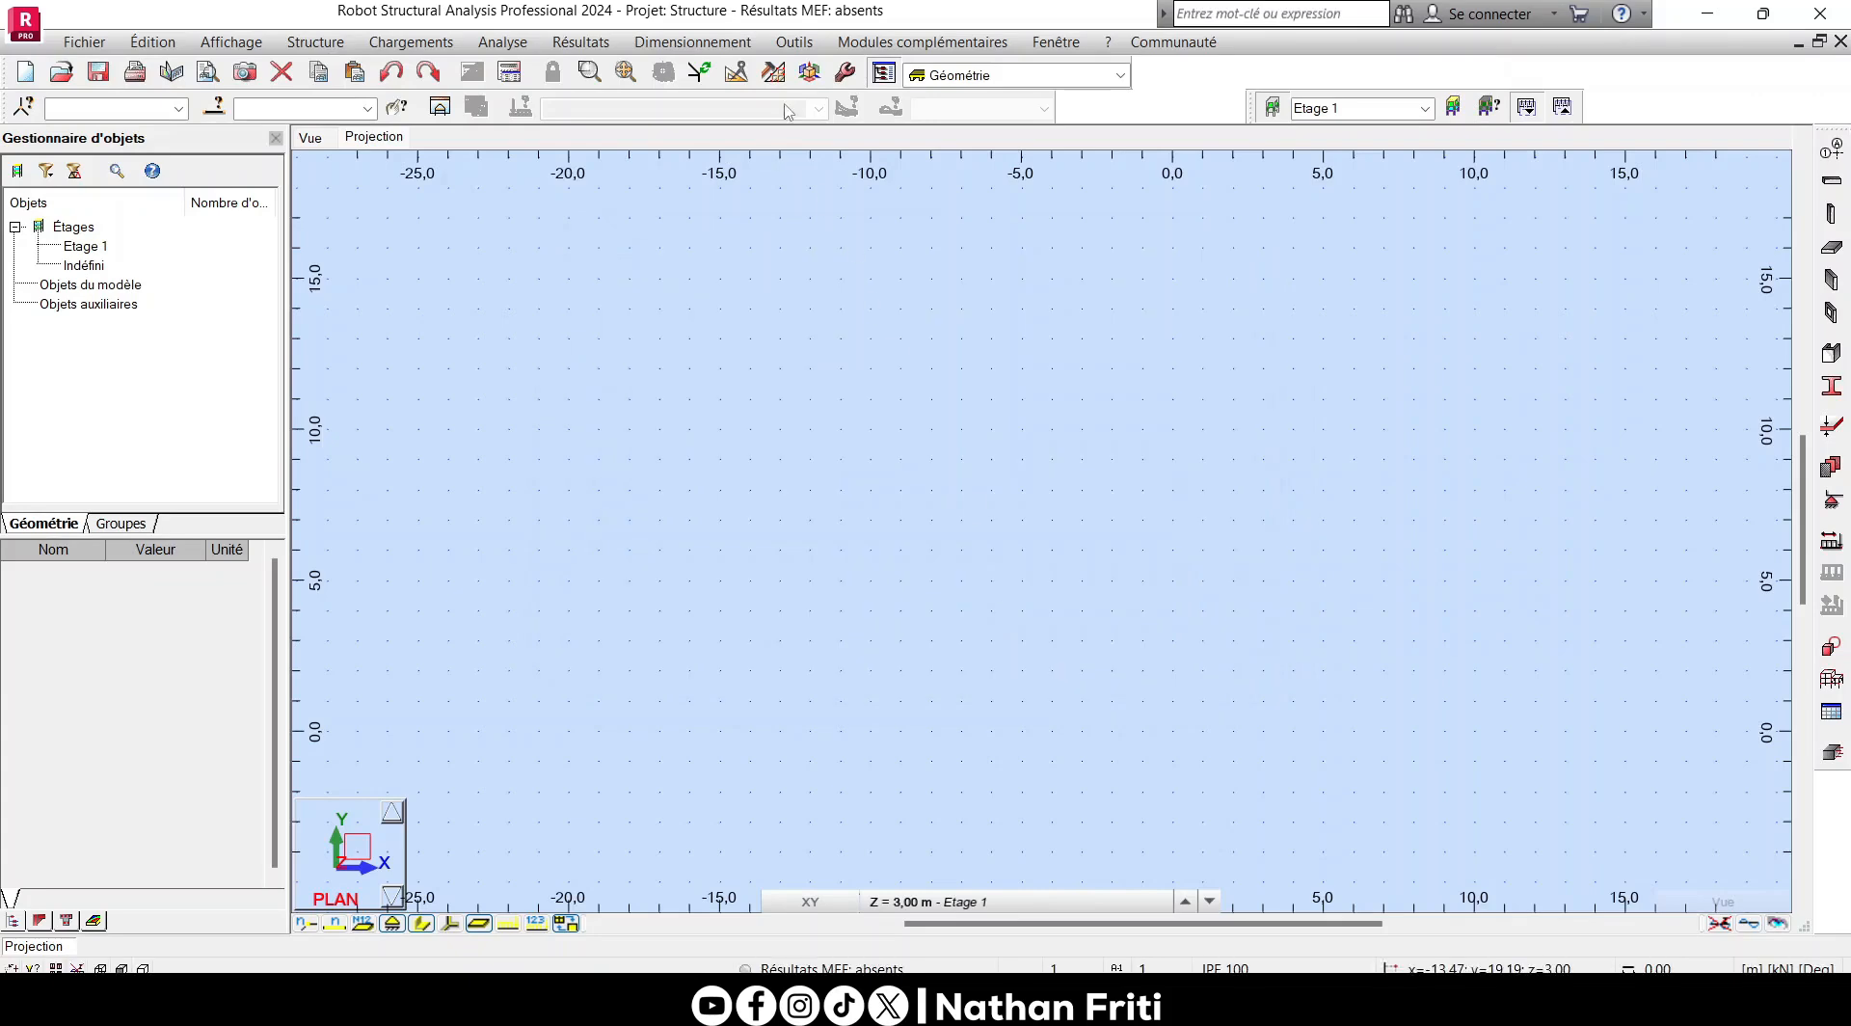
- Review the dimension, force, other and unit-edition settings under units and formats in the job preferences
{"action": "left_click", "coordinate": [795, 41]}
{"action": "left_click", "coordinate": [872, 440]}
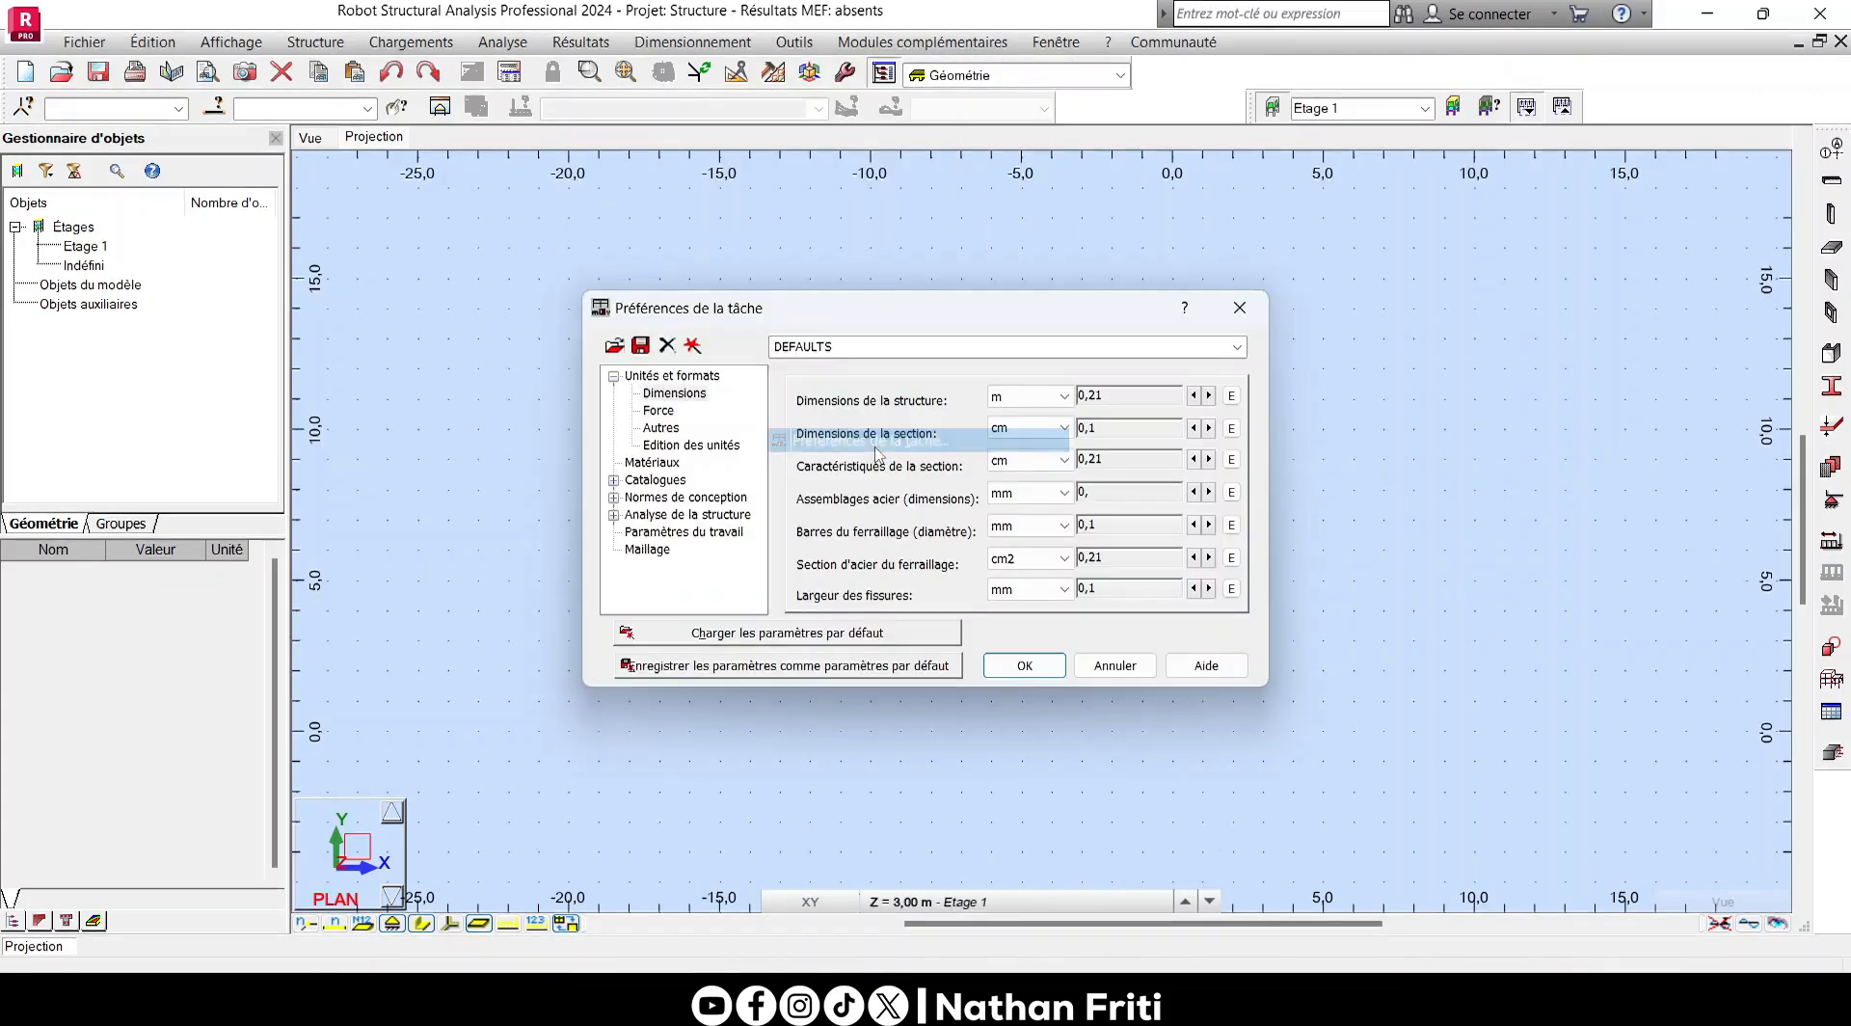
{"action": "left_click", "coordinate": [701, 376]}
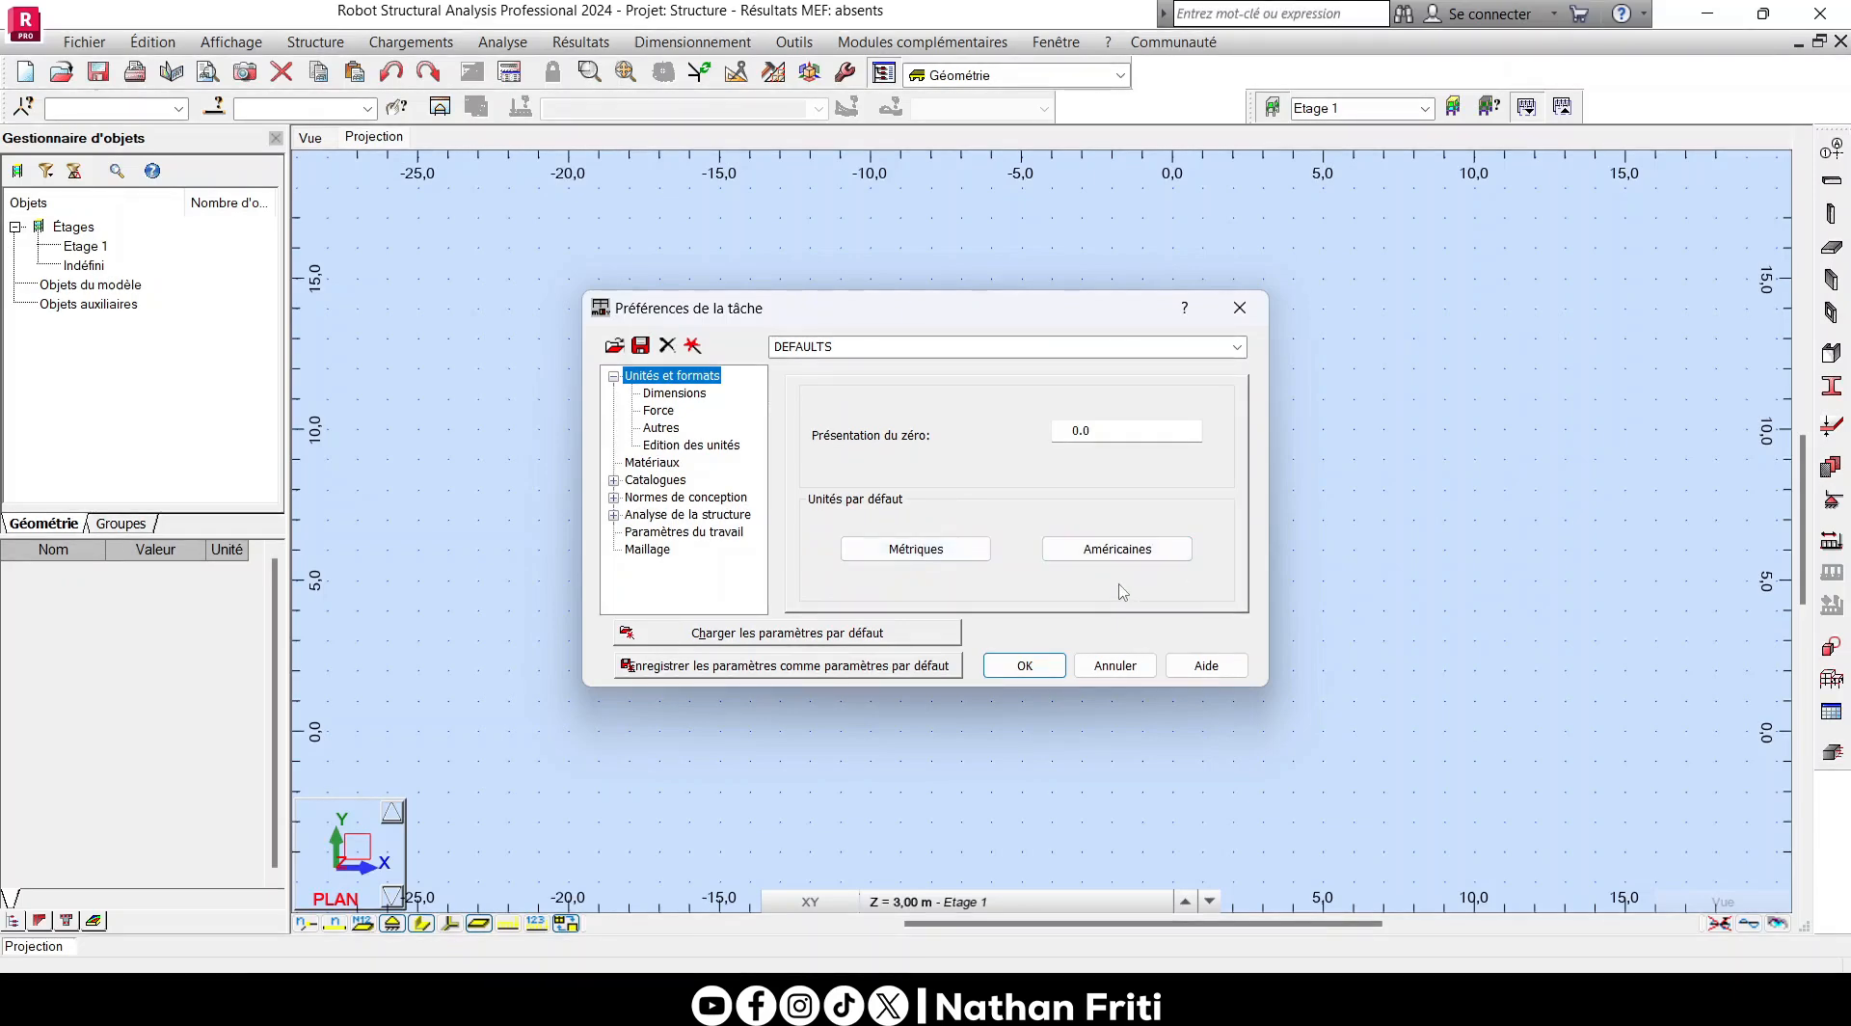
{"action": "left_click", "coordinate": [674, 393]}
{"action": "left_click", "coordinate": [660, 411]}
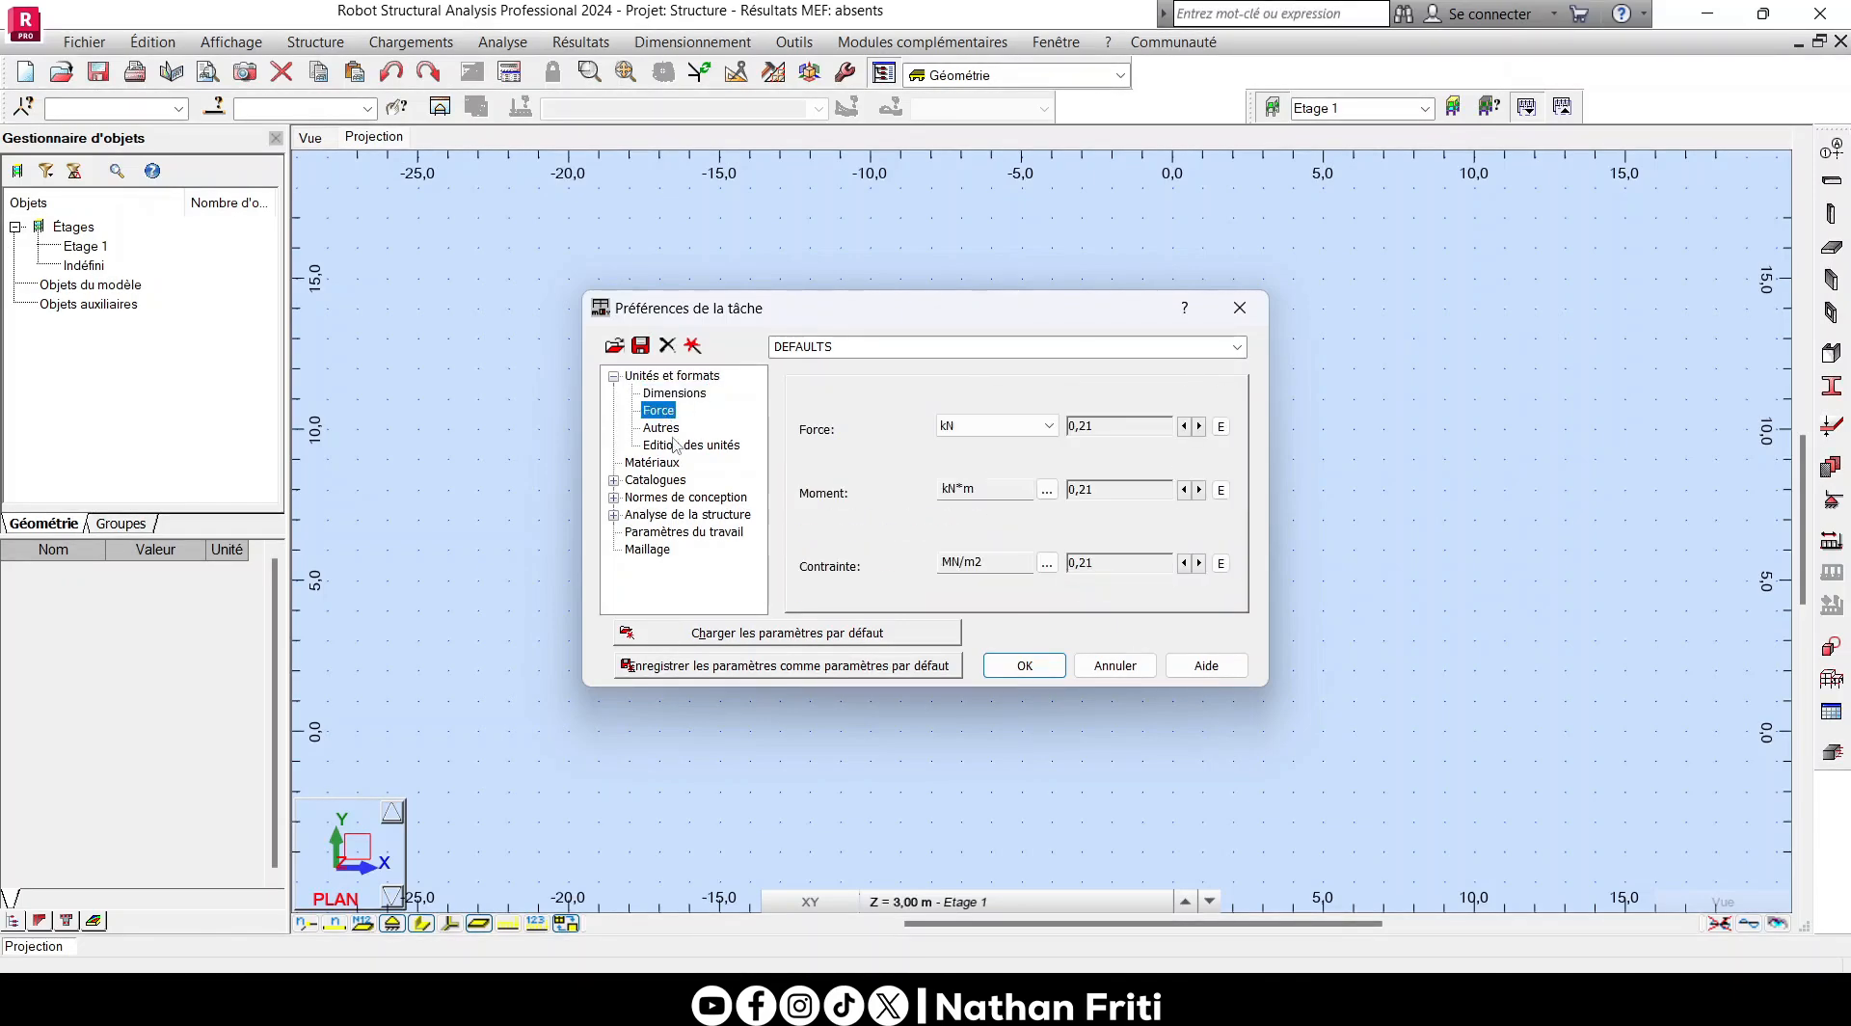
{"action": "left_click", "coordinate": [662, 427]}
{"action": "left_click", "coordinate": [680, 445]}
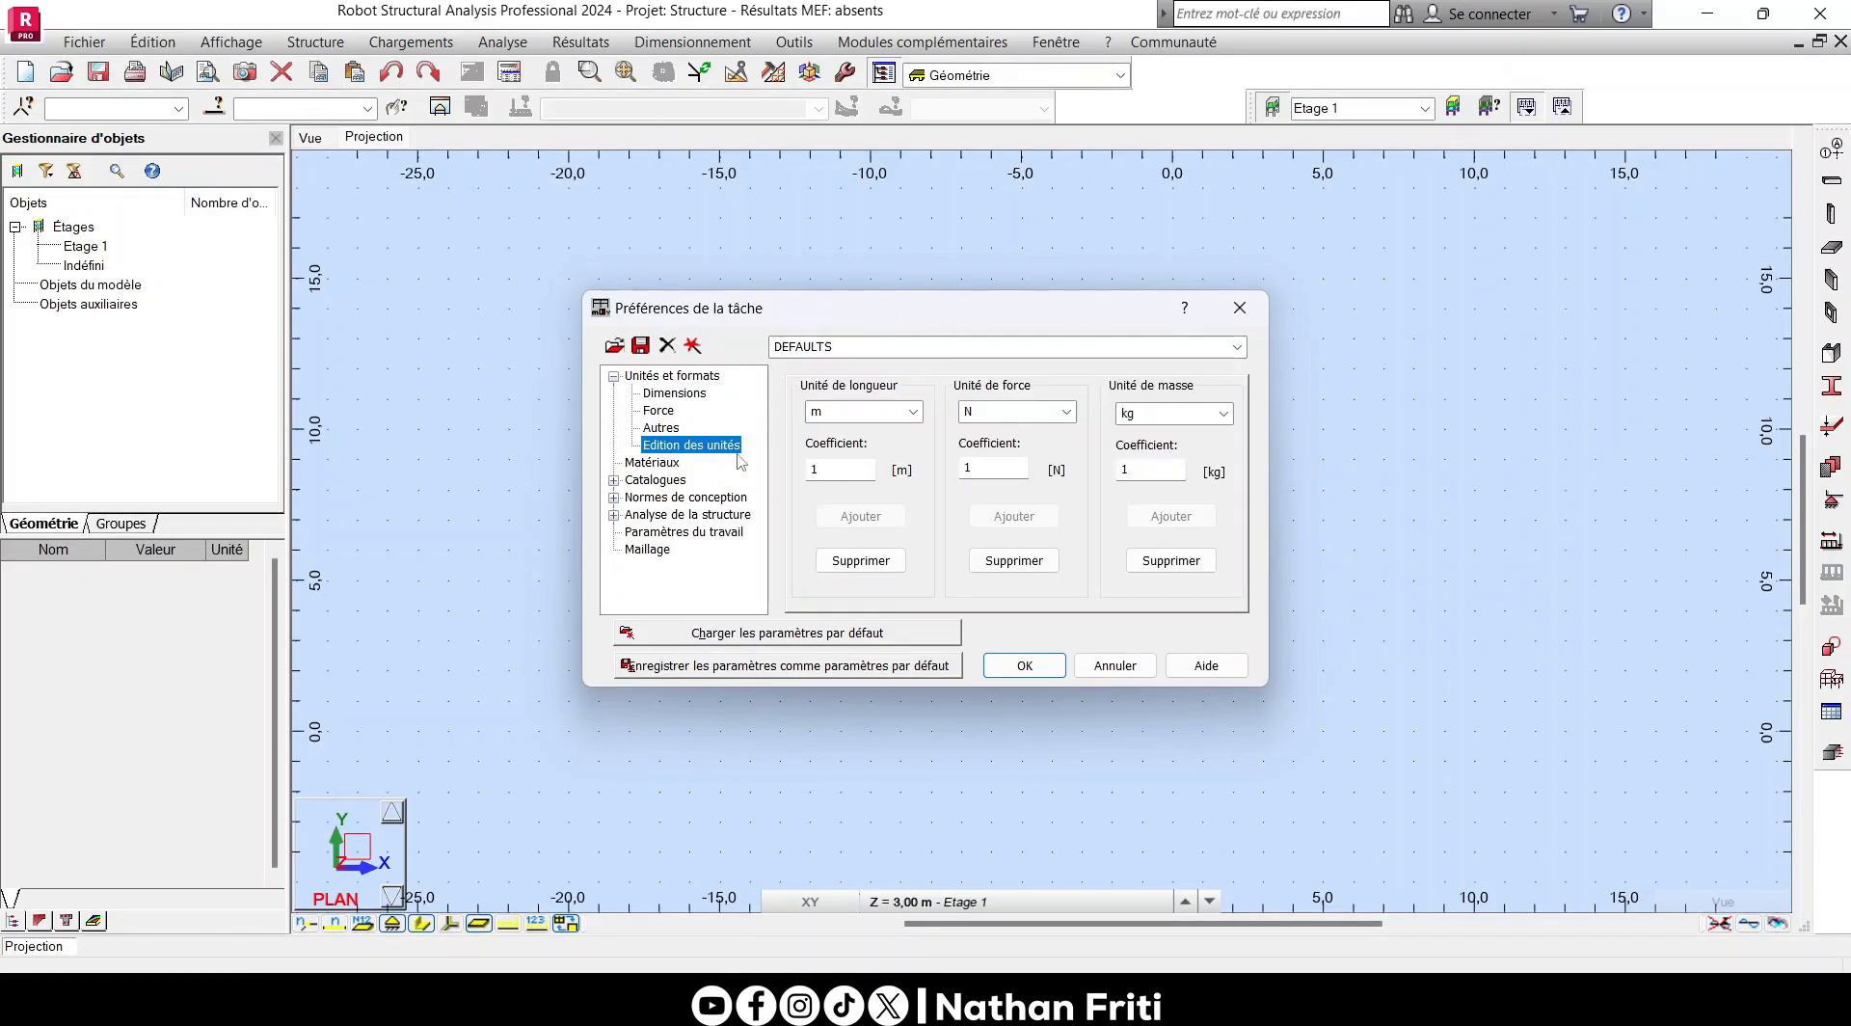
- Select Eurocode 2 as the reinforced concrete design code and accept the job preferences
{"action": "left_click", "coordinate": [639, 499]}
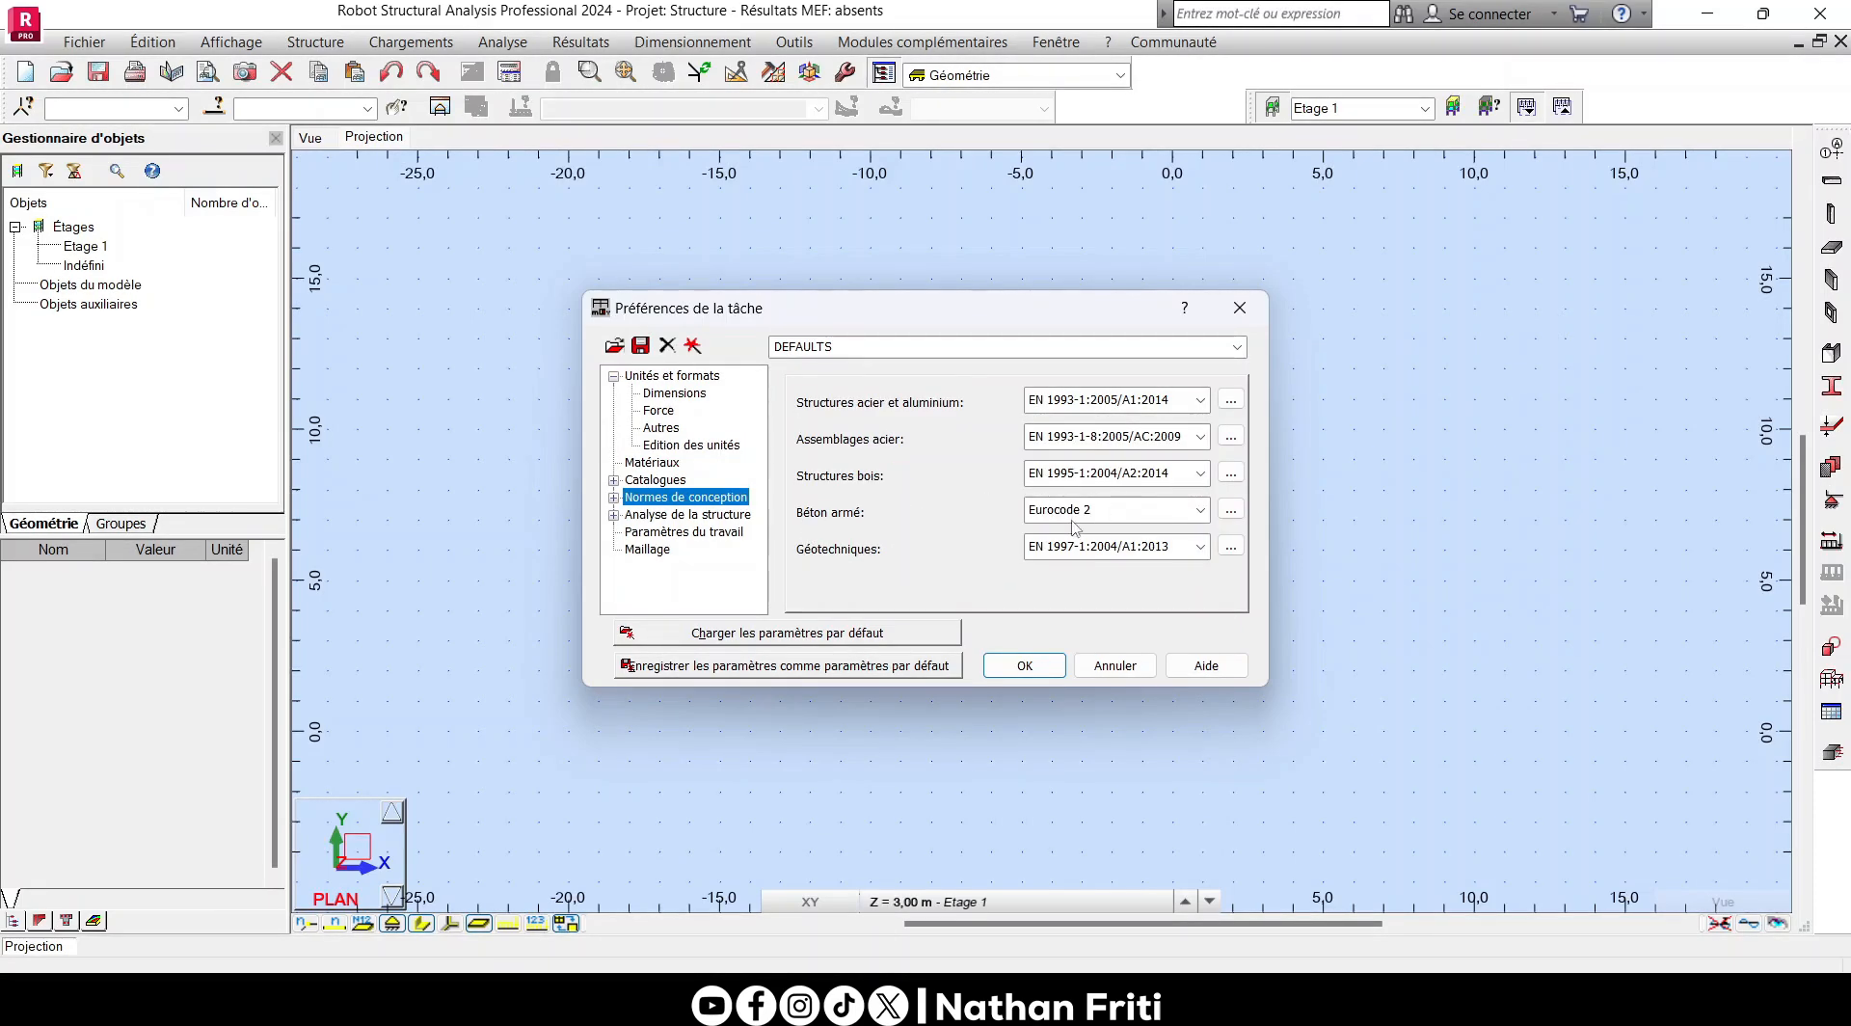
{"action": "left_click", "coordinate": [1200, 511]}
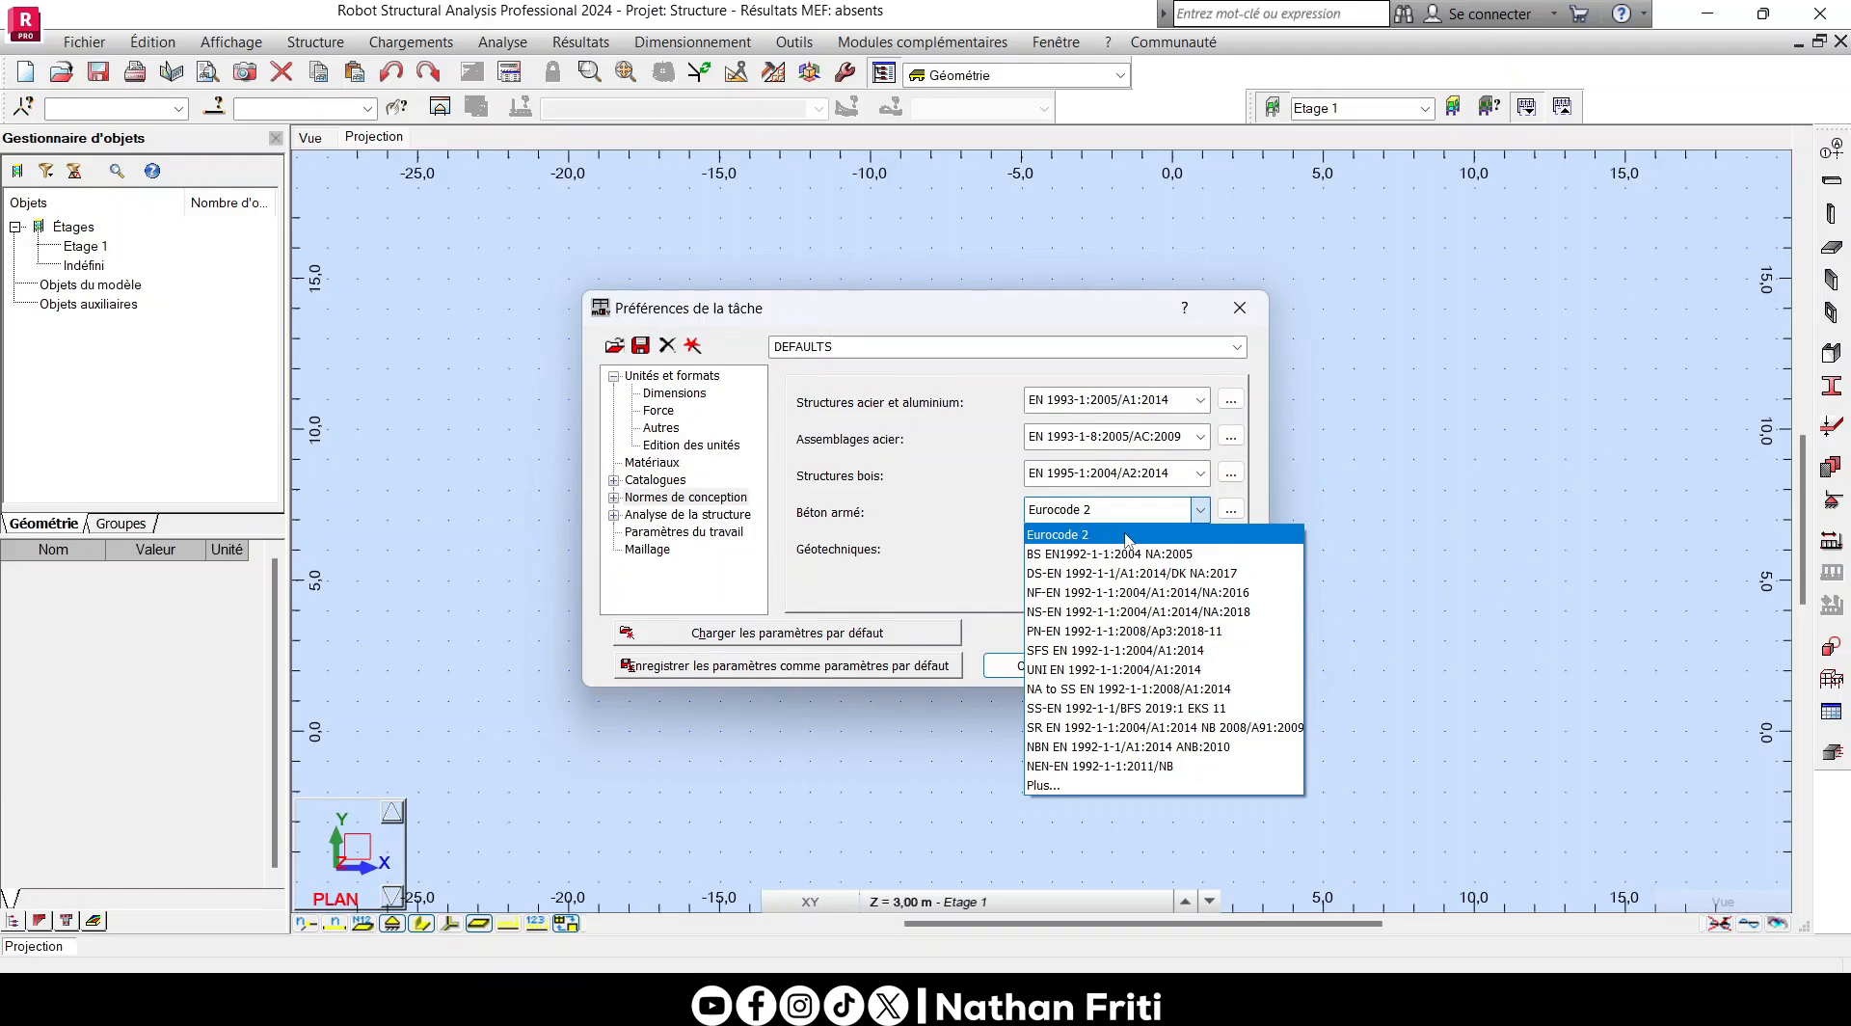
{"action": "left_click", "coordinate": [961, 547]}
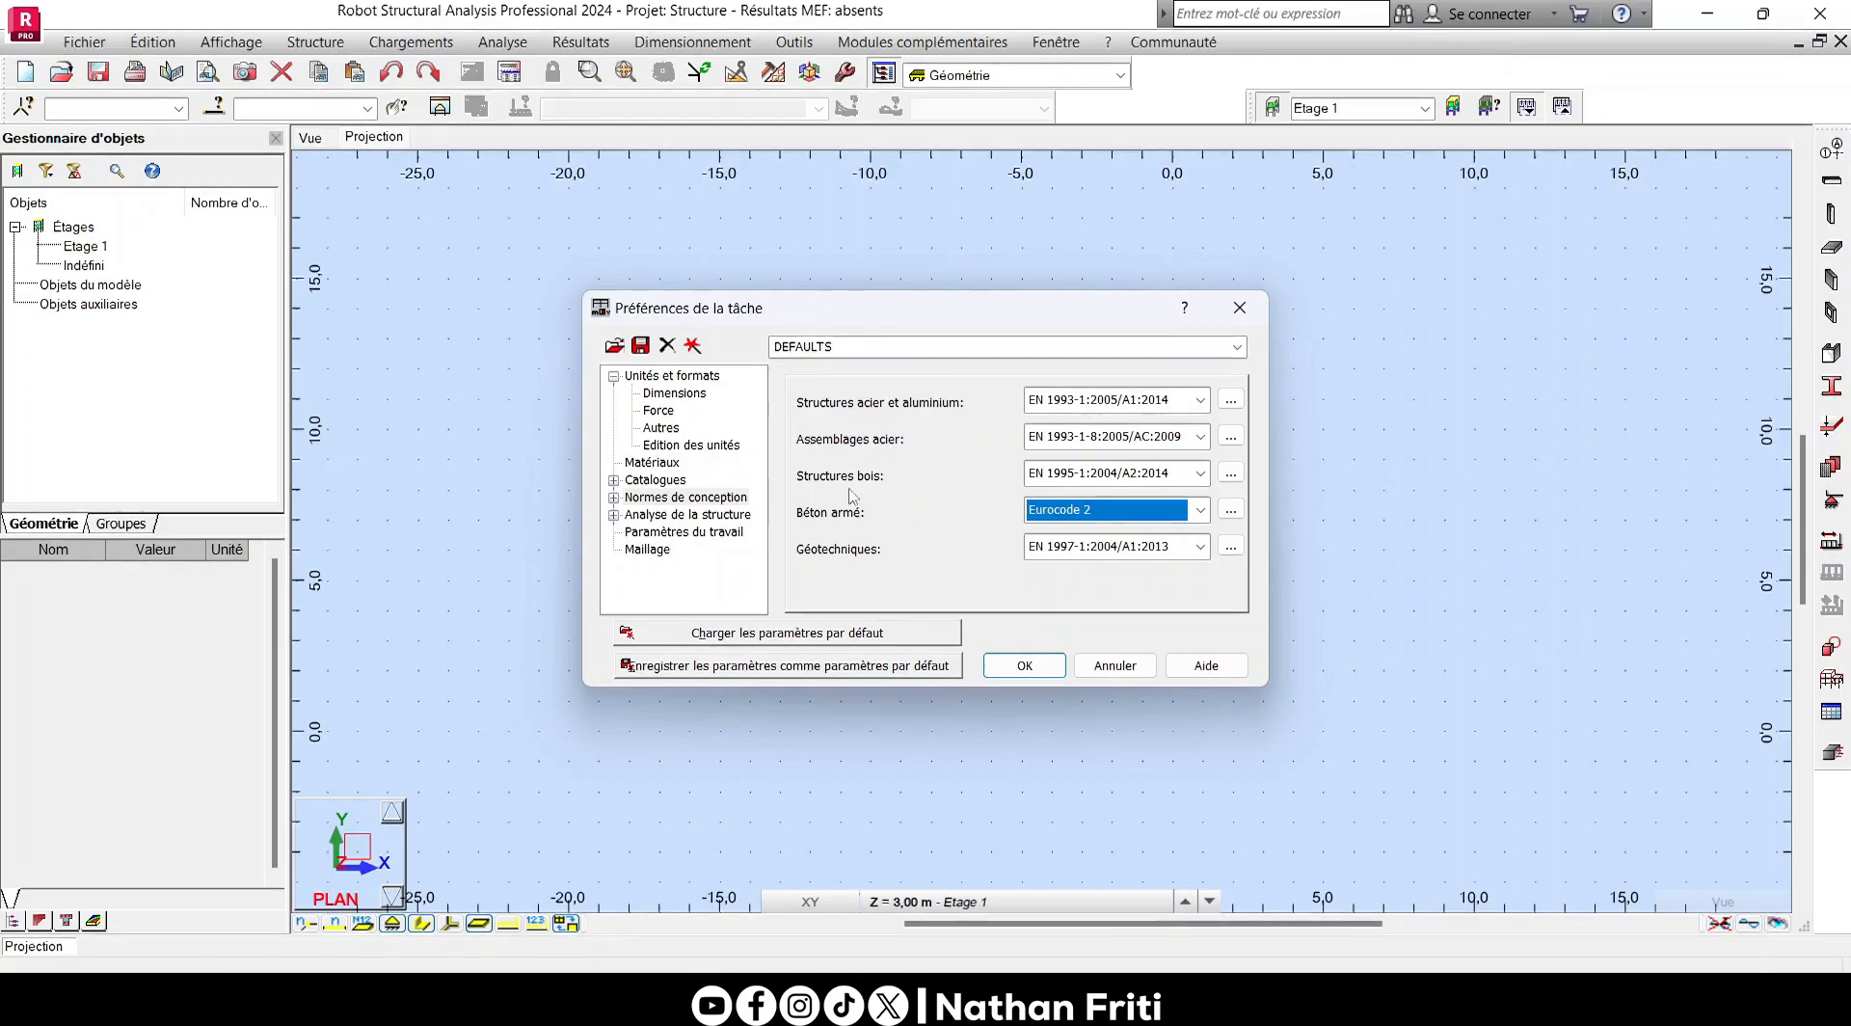
{"action": "left_click", "coordinate": [1027, 663]}
{"action": "left_click", "coordinate": [436, 45]}
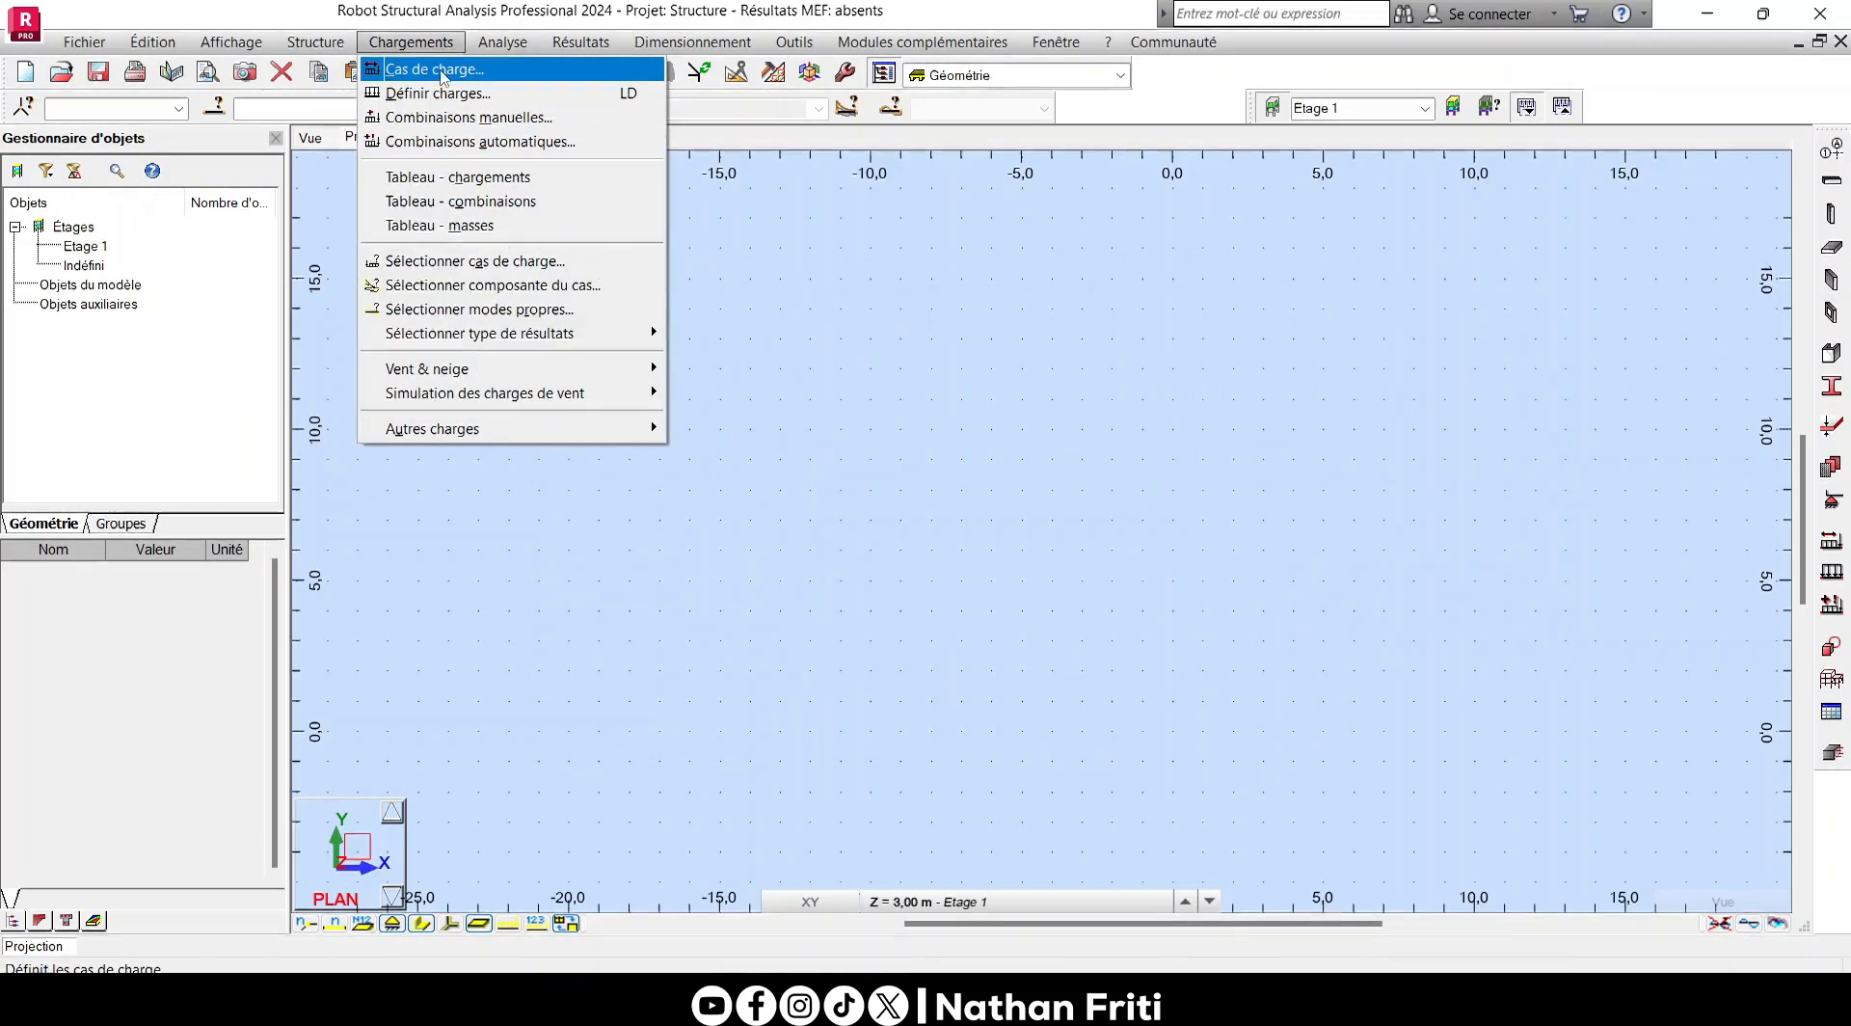
{"action": "left_click", "coordinate": [992, 380]}
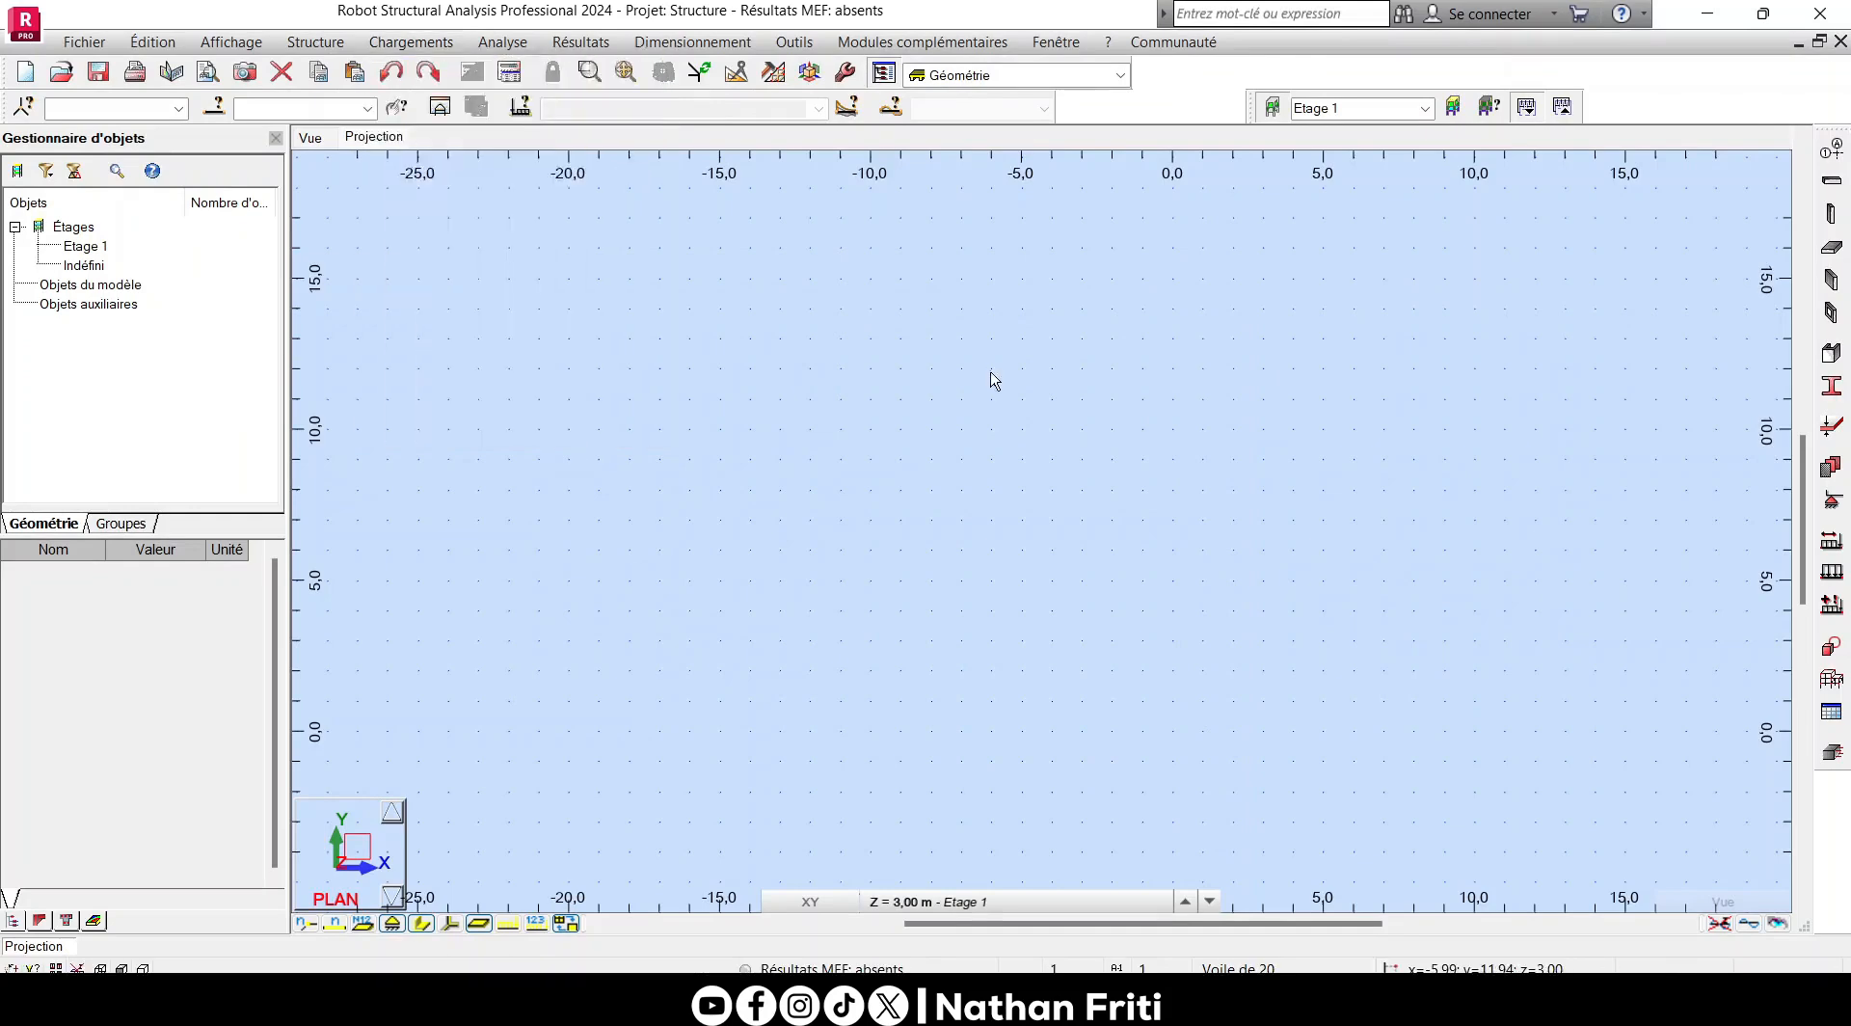
{"action": "left_click", "coordinate": [1829, 542]}
{"action": "left_click", "coordinate": [1031, 250]}
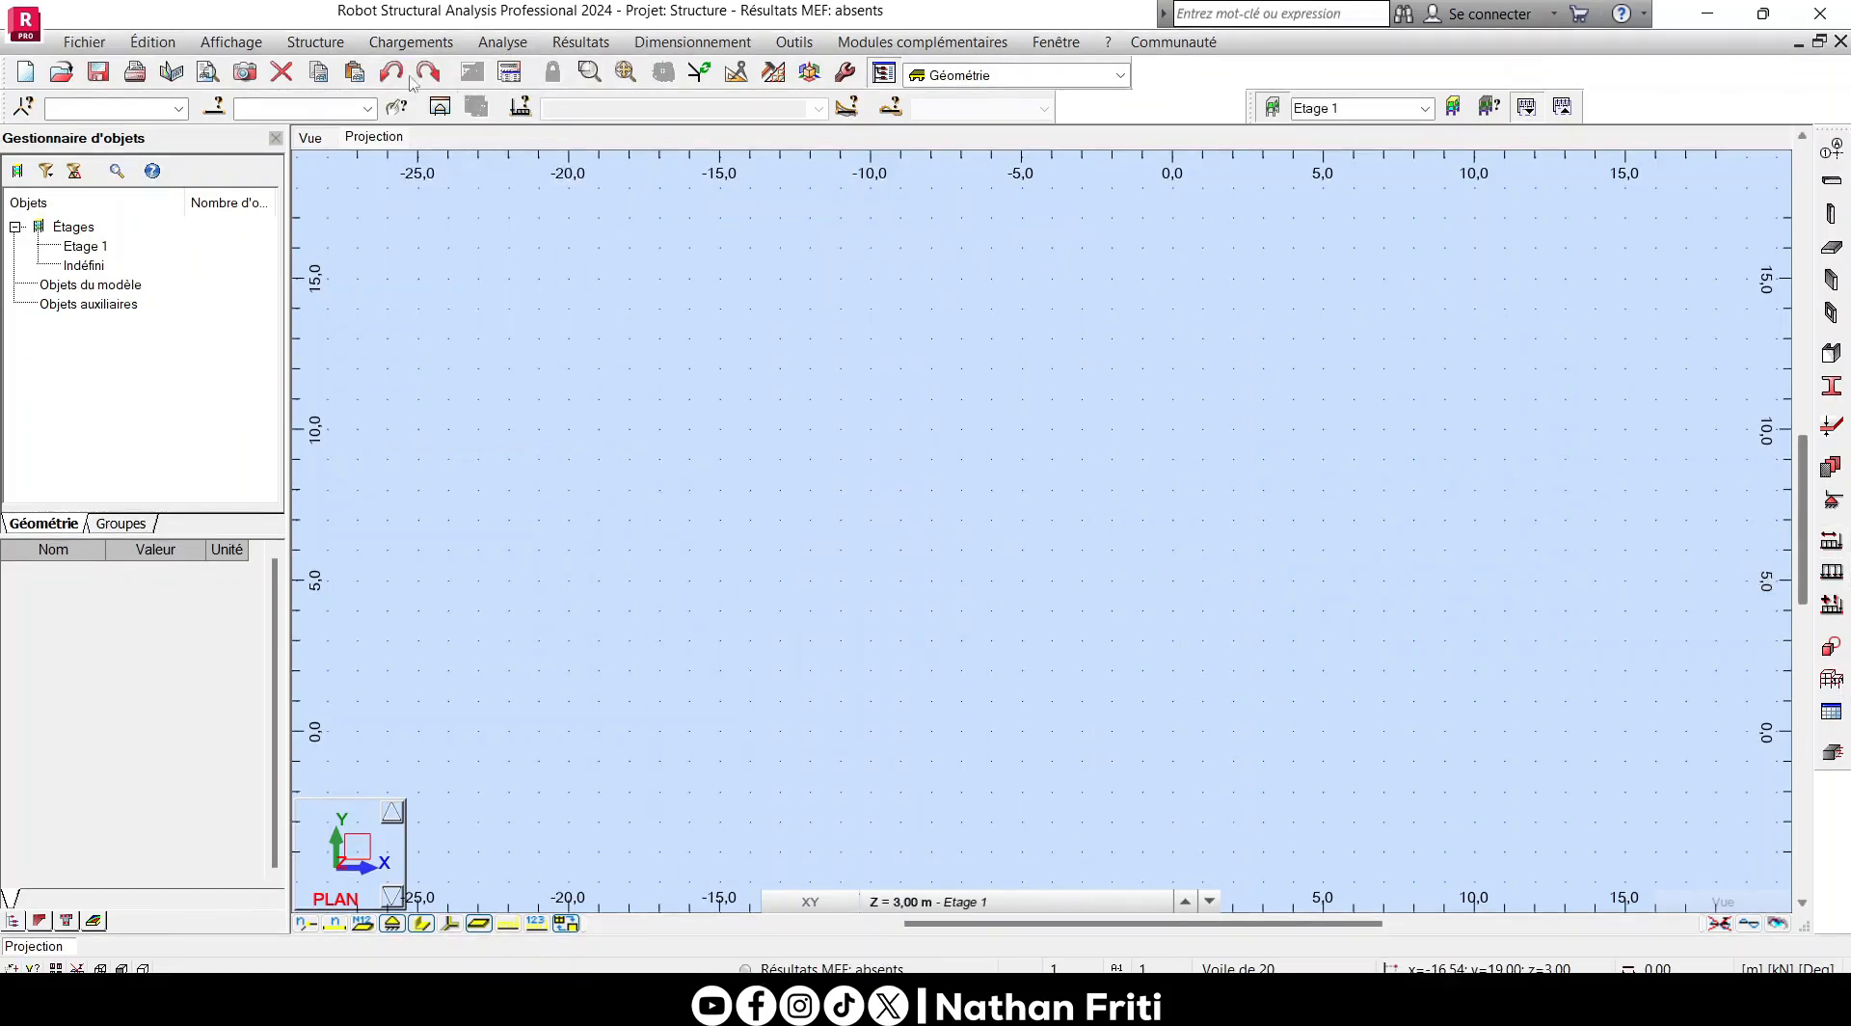
- Add a load case named G with nature permanente and sub-nature Structurelle
{"action": "left_click", "coordinate": [411, 42]}
{"action": "left_click", "coordinate": [433, 69]}
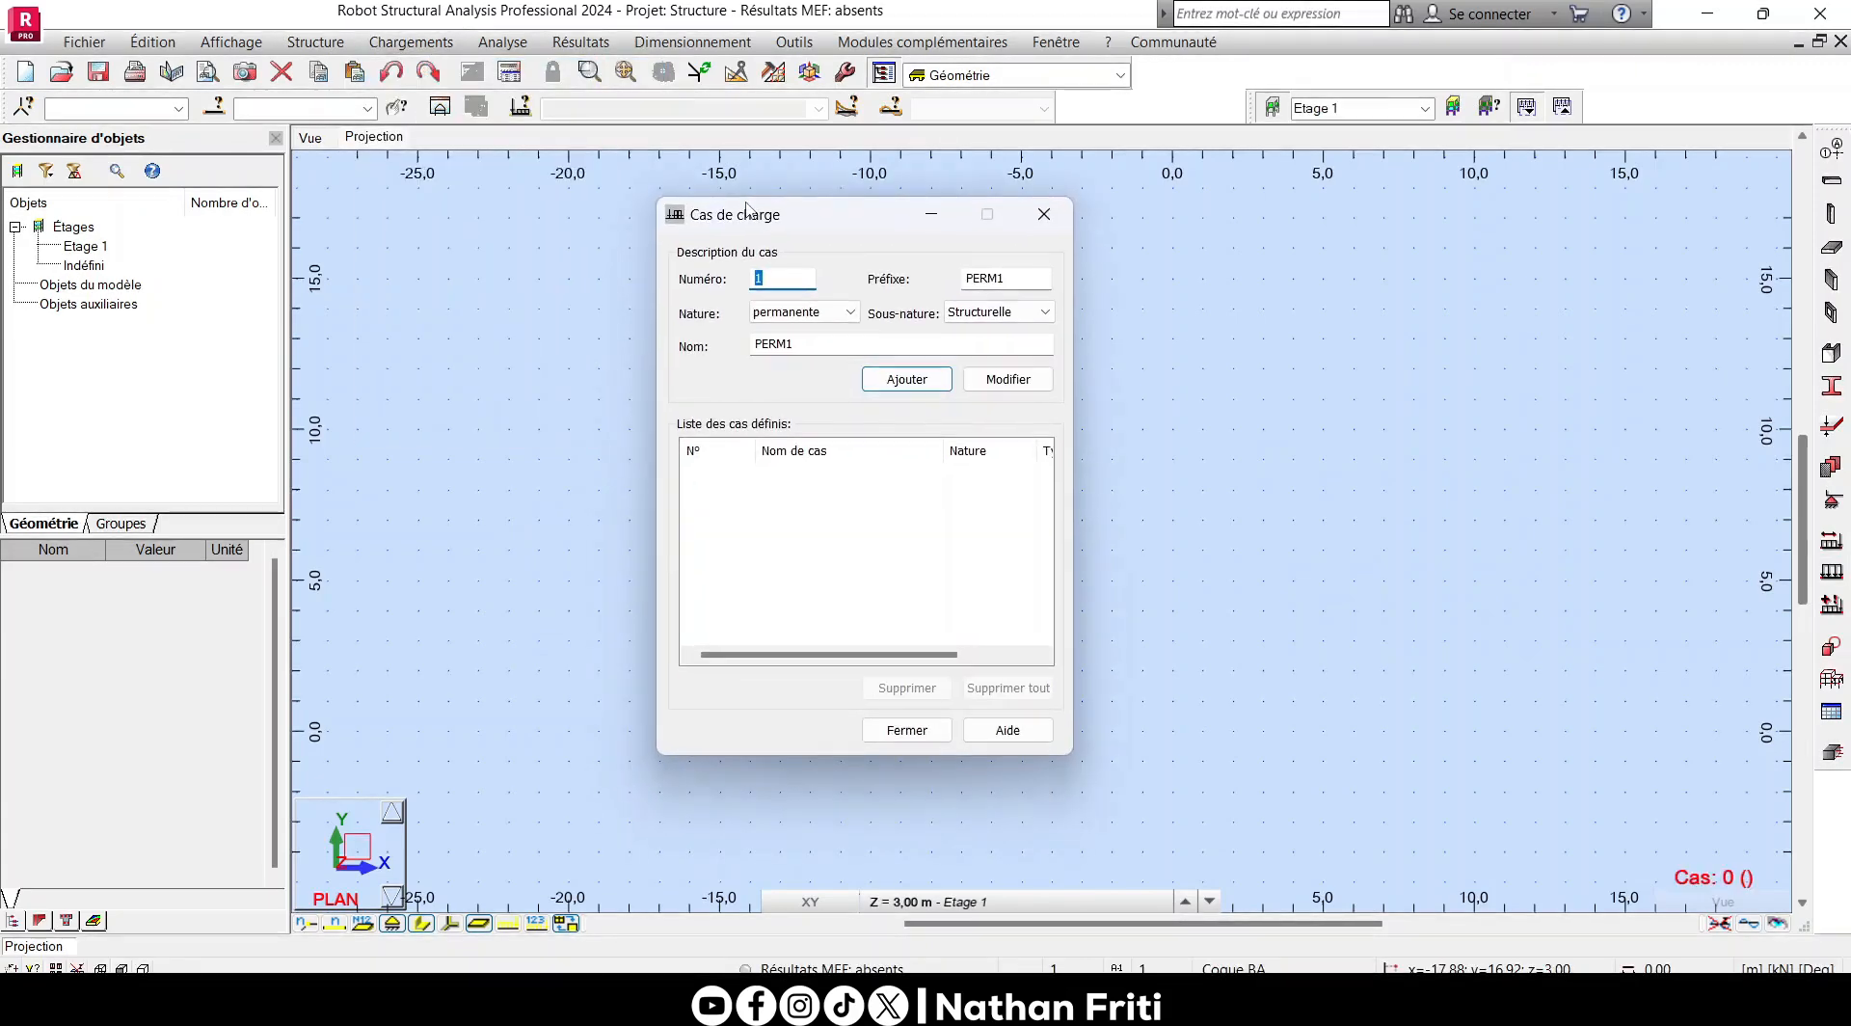
{"action": "left_click", "coordinate": [803, 311]}
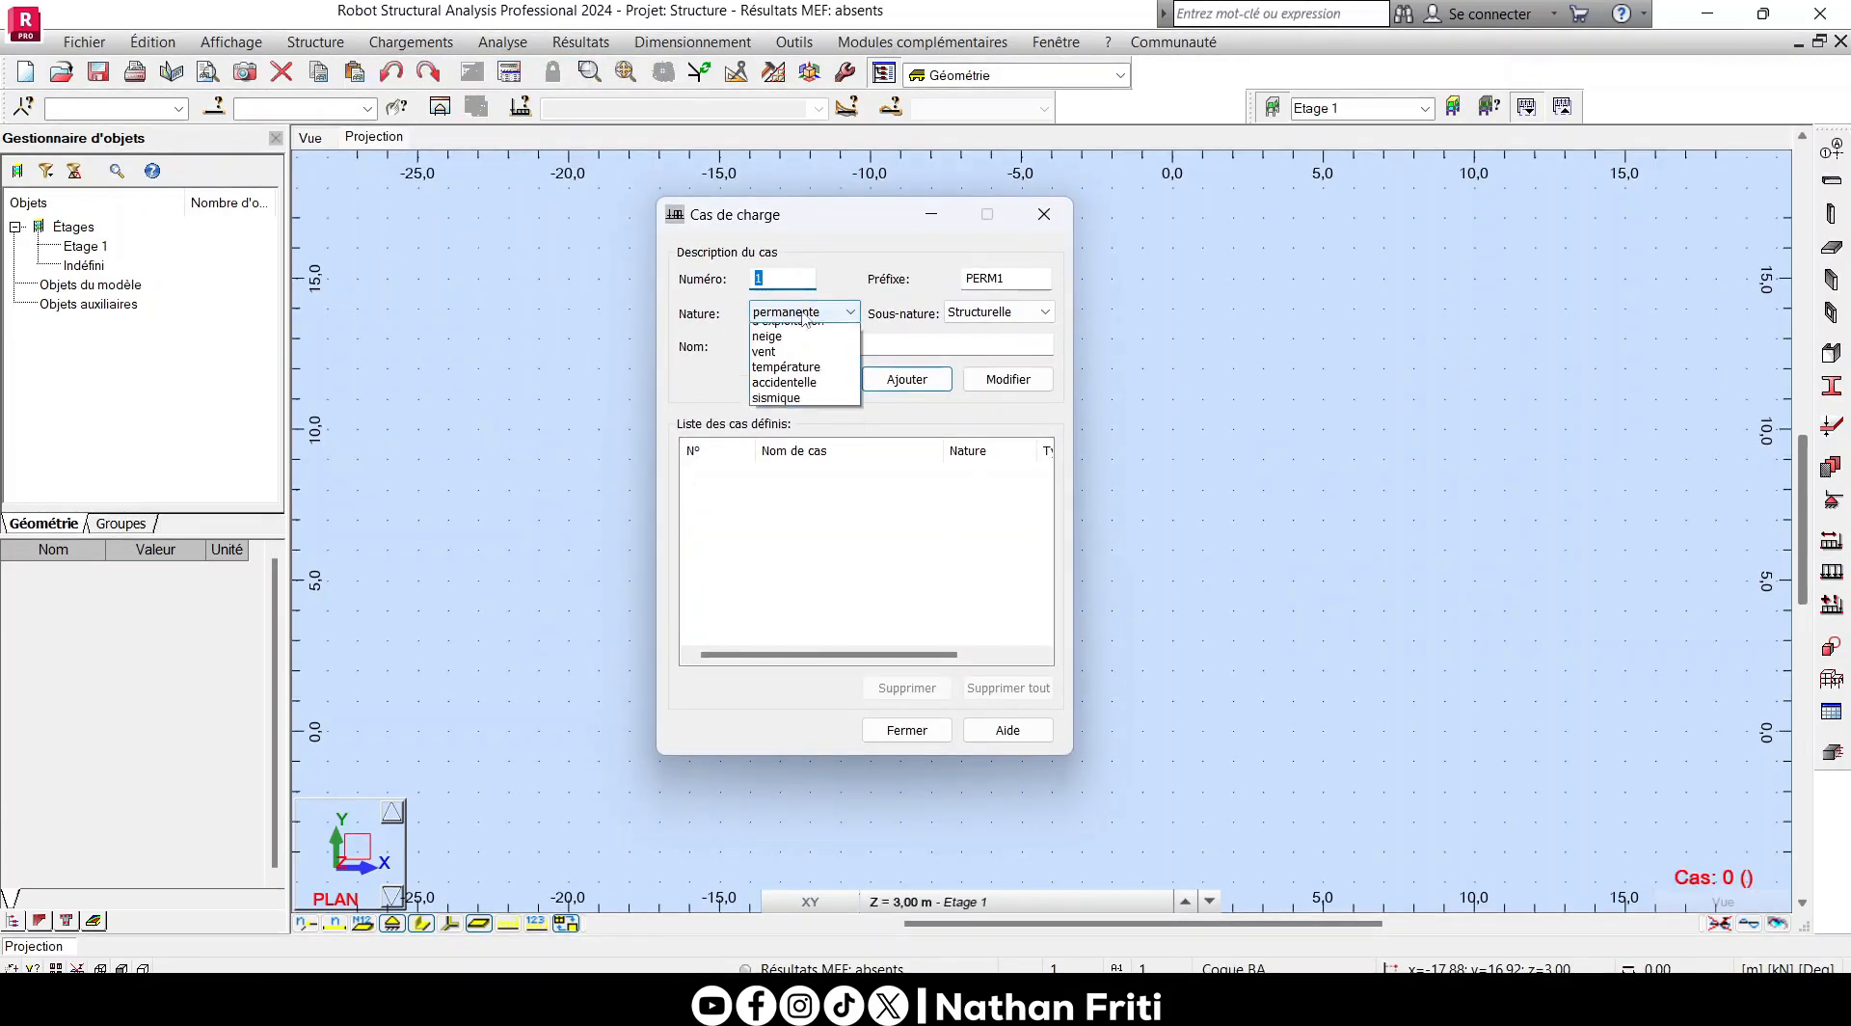
{"action": "left_click", "coordinate": [806, 333]}
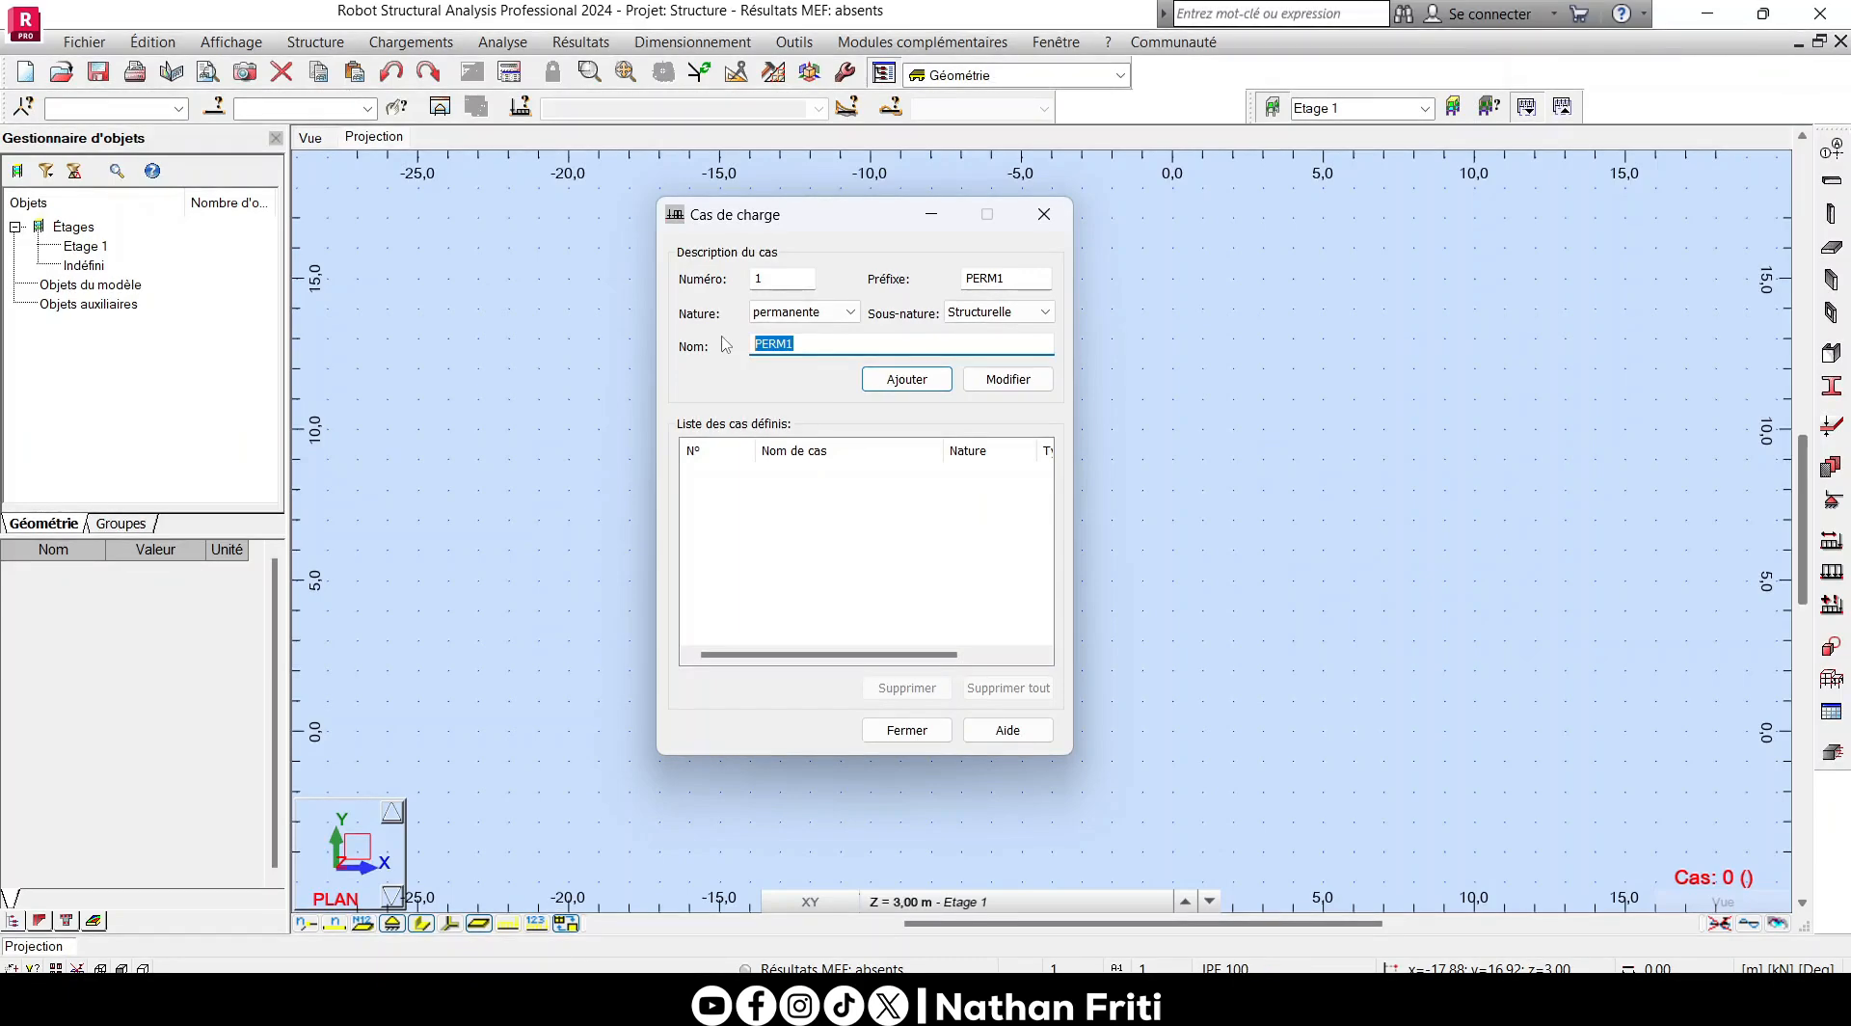
{"action": "type", "text": "G"}
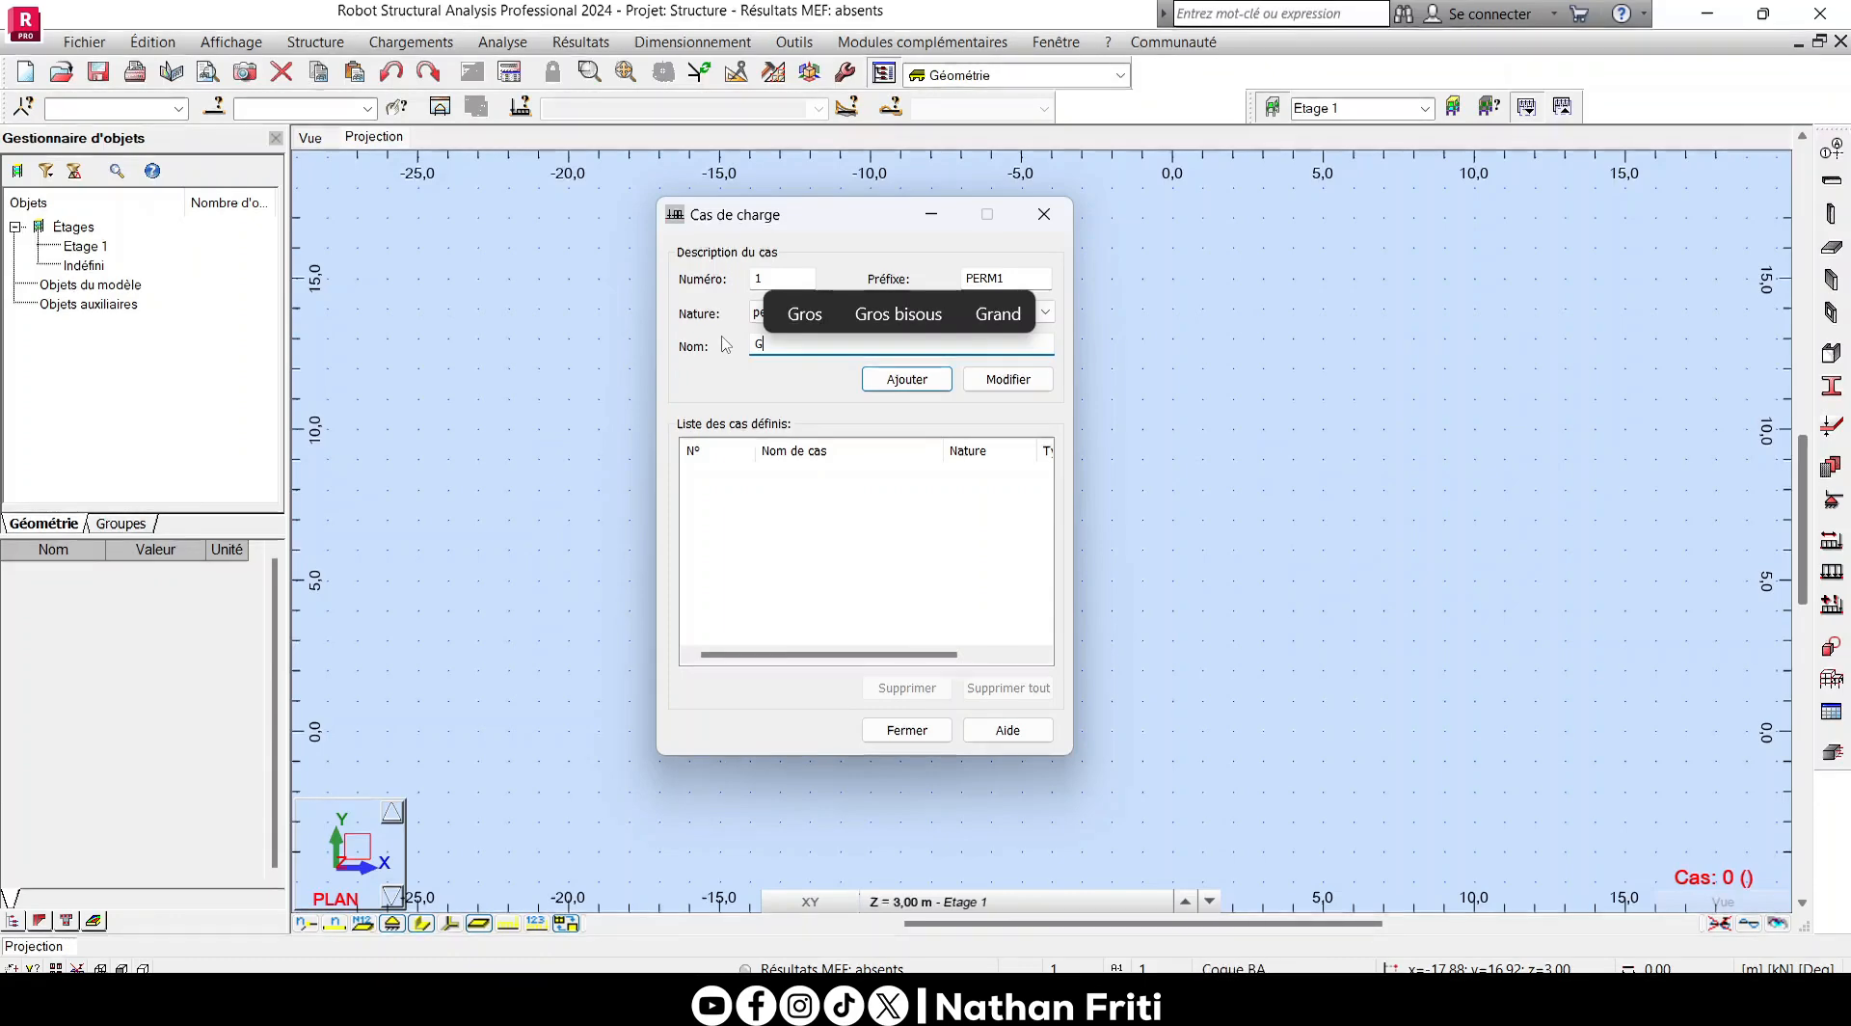
{"action": "left_click", "coordinate": [895, 378]}
- Add a load case named Q with nature d'exploitation and sub-nature Catégorie A, and close the load case definition
{"action": "left_click", "coordinate": [805, 312]}
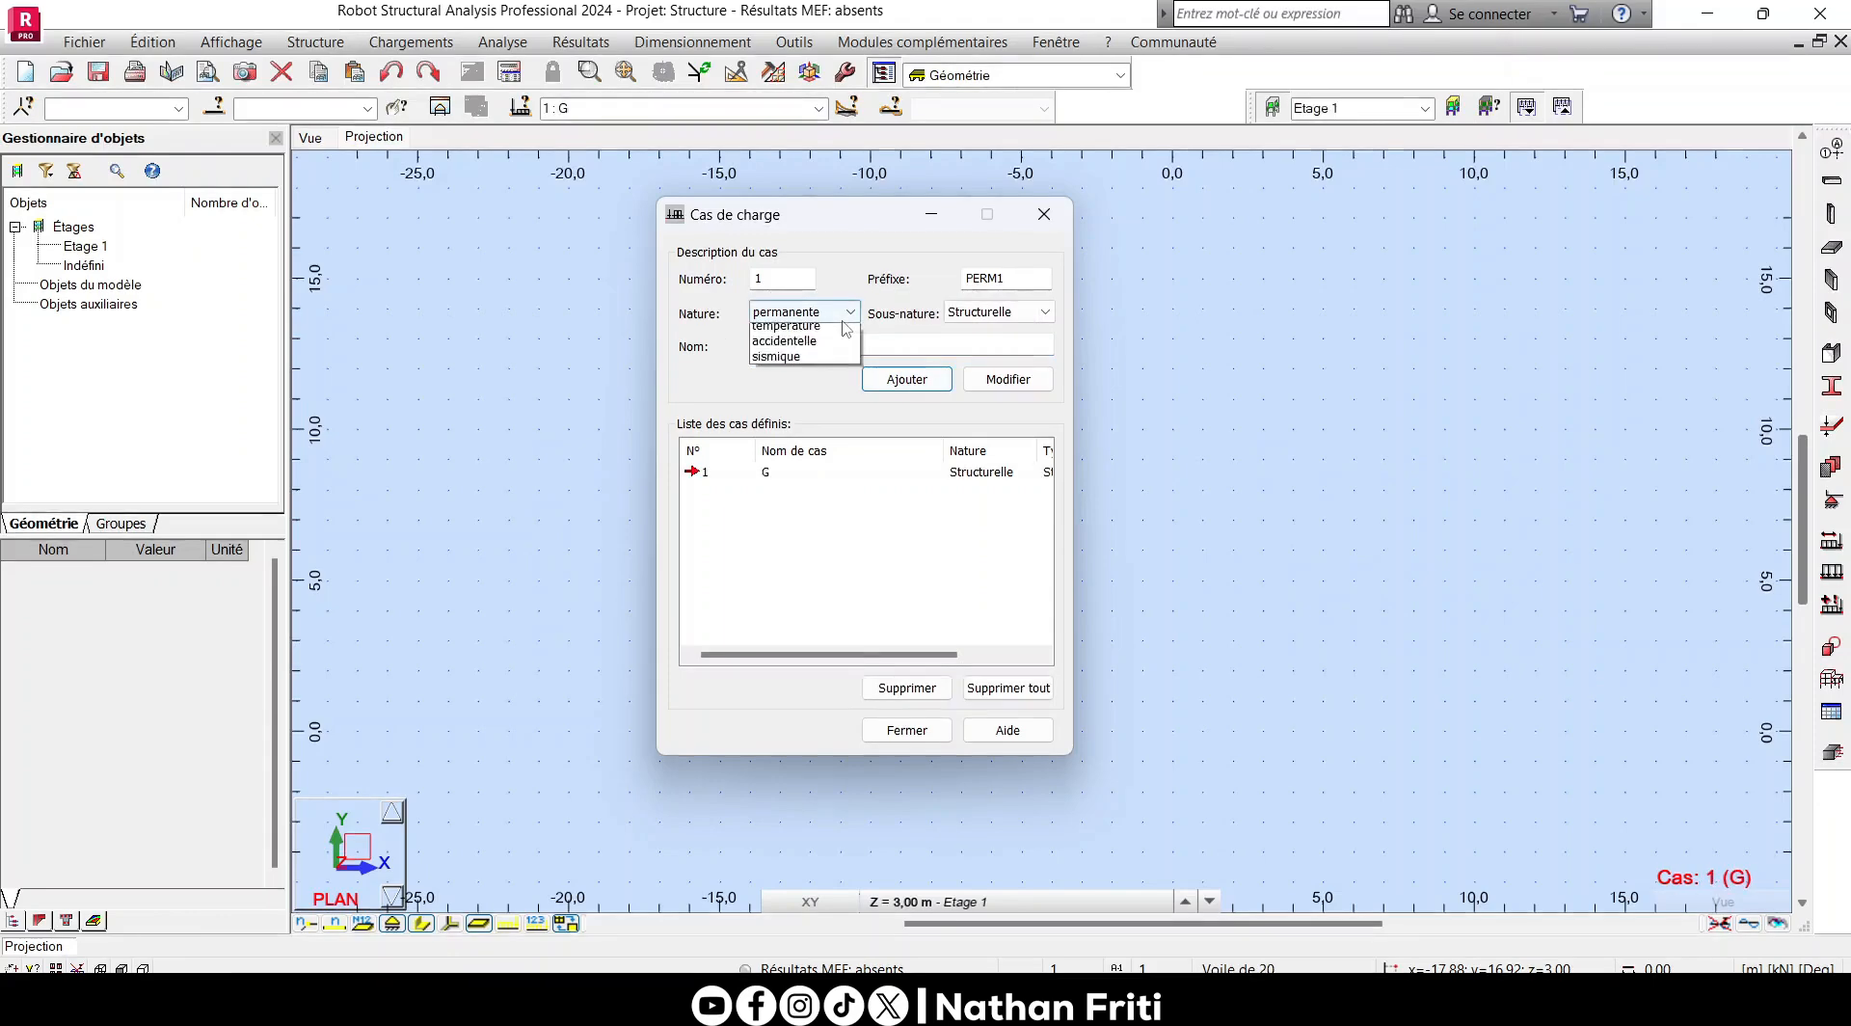
{"action": "left_click", "coordinate": [793, 340]}
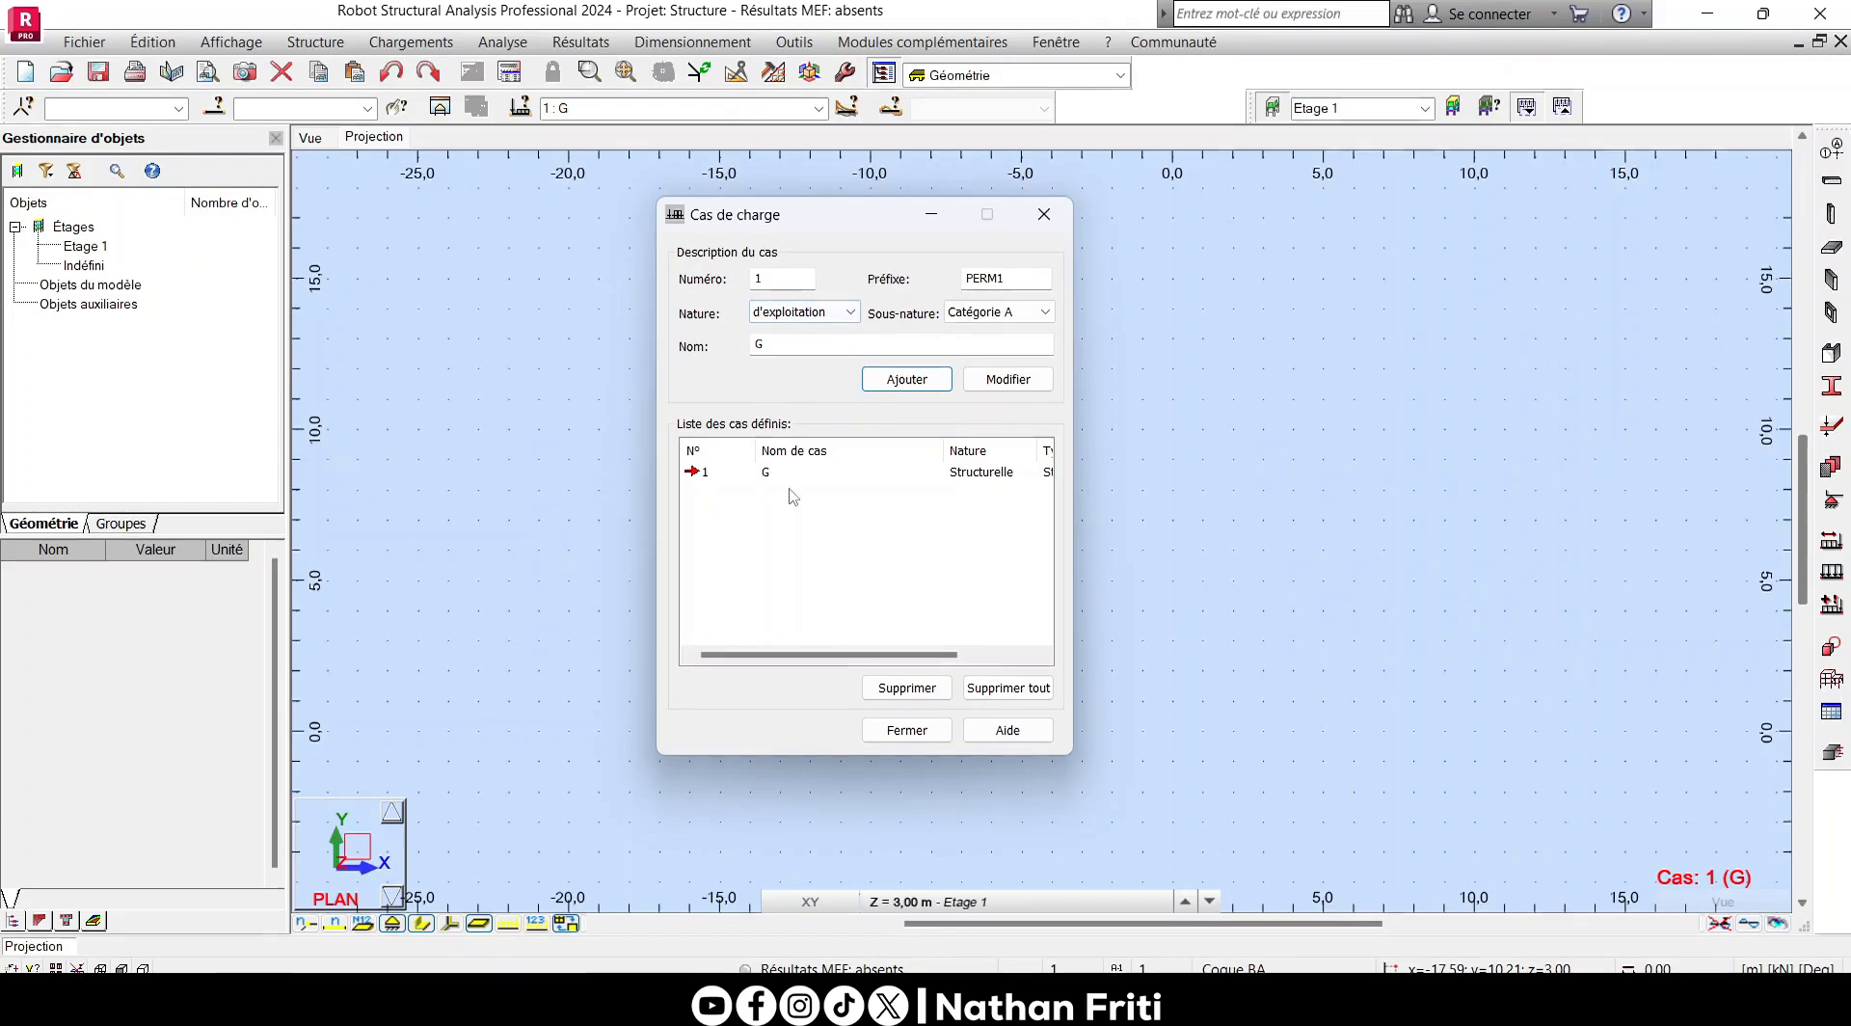
{"action": "left_click_drag", "start_coordinate": [770, 346], "coordinate": [722, 353]}
{"action": "type", "text": "Q"}
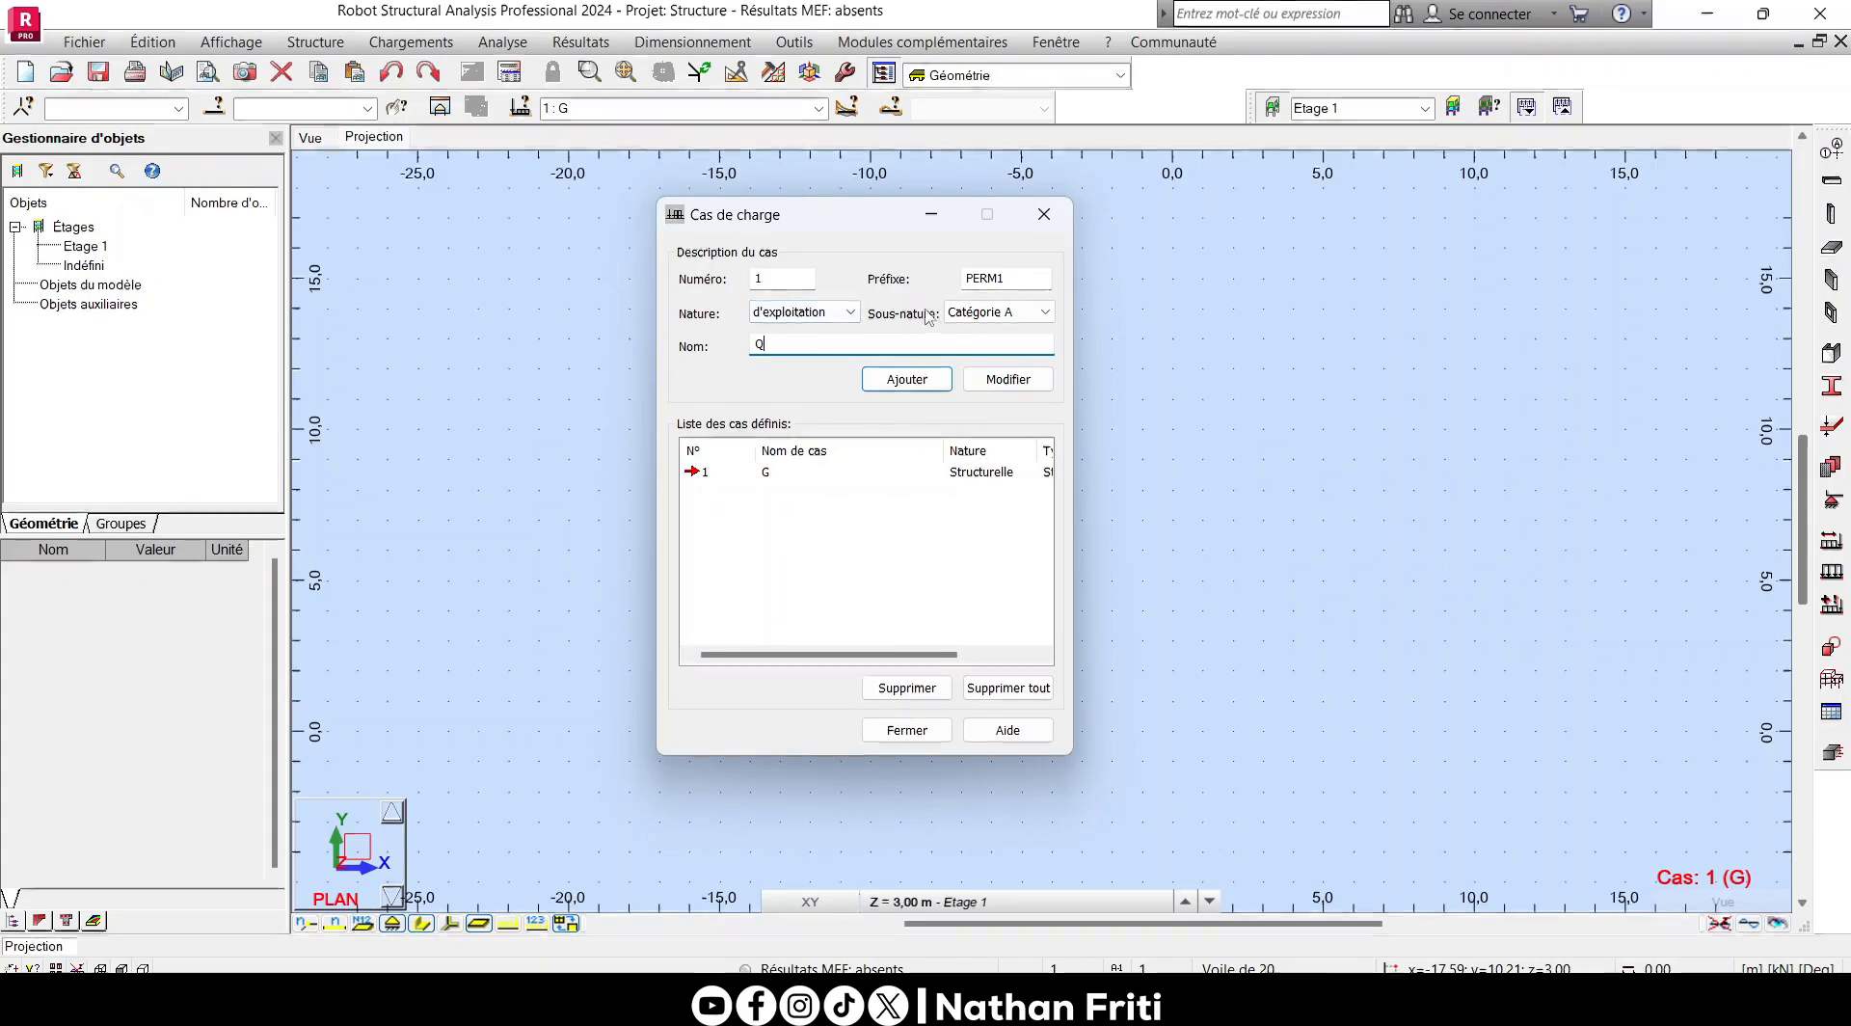
{"action": "left_click", "coordinate": [964, 312]}
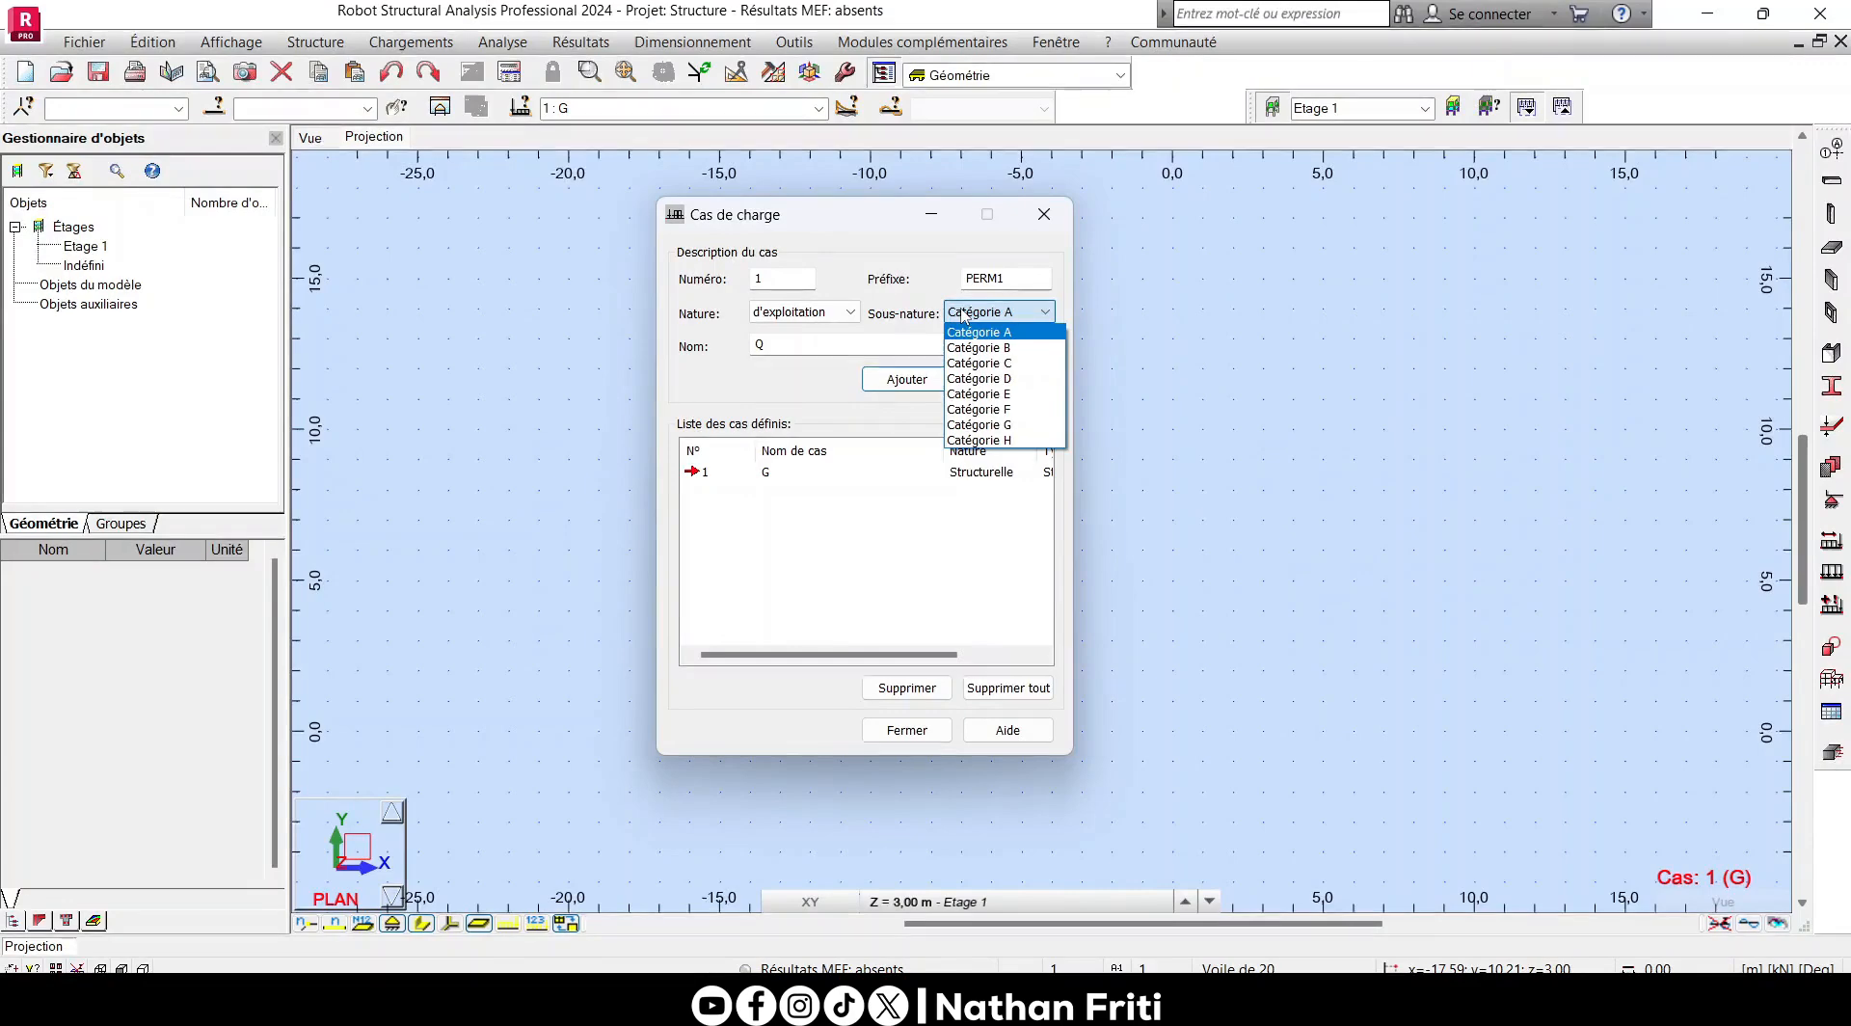
{"action": "left_click", "coordinate": [973, 326]}
{"action": "left_click", "coordinate": [907, 379]}
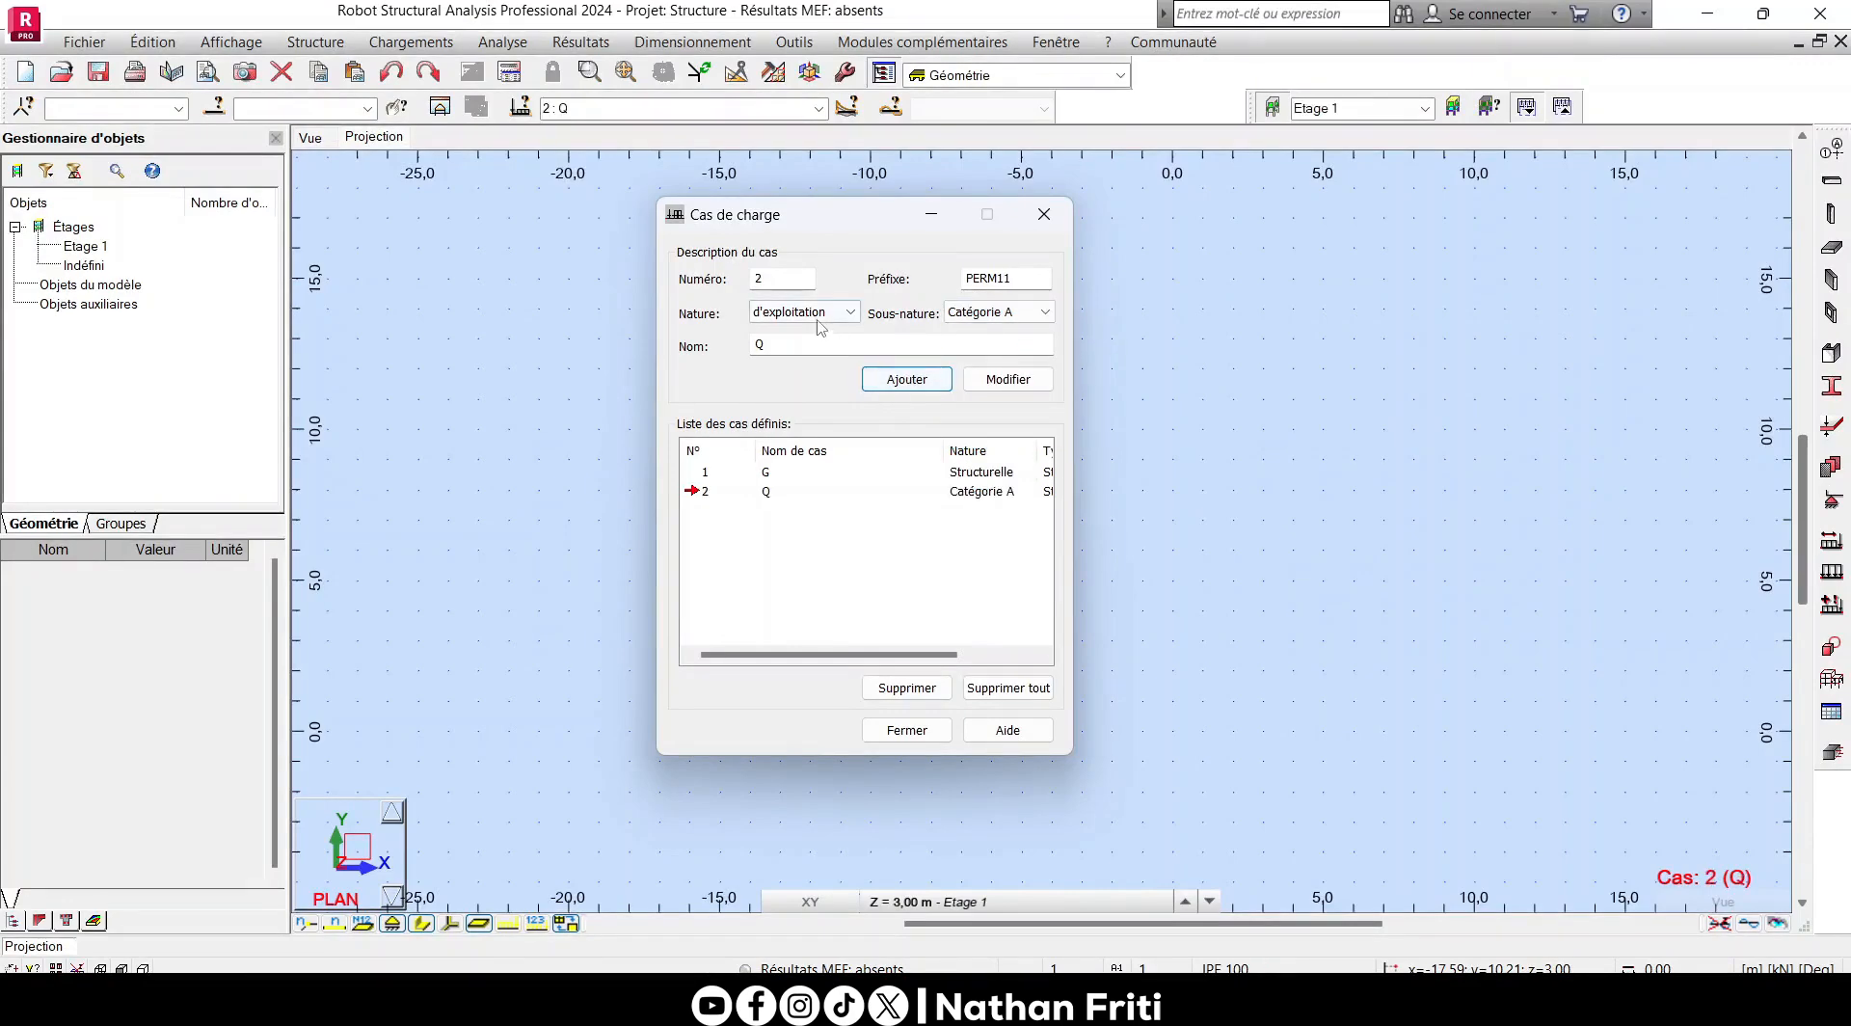
{"action": "left_click", "coordinate": [803, 311]}
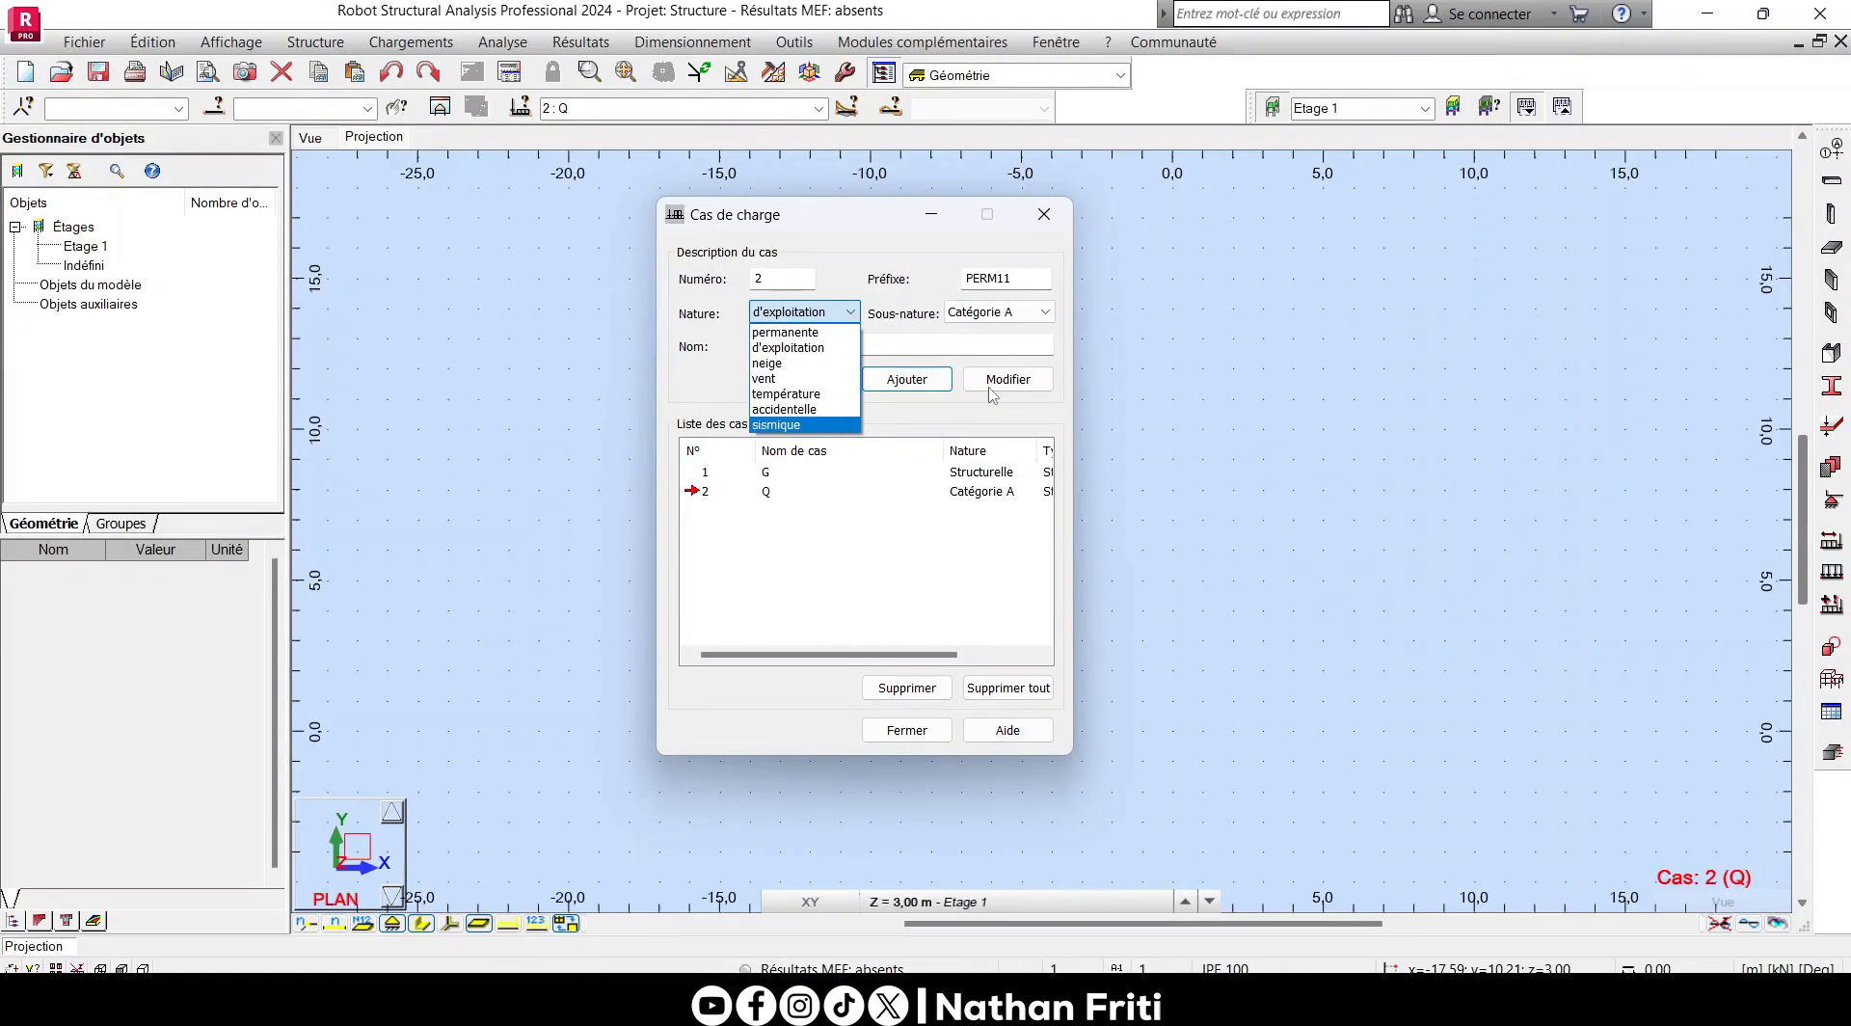
{"action": "left_click", "coordinate": [951, 569]}
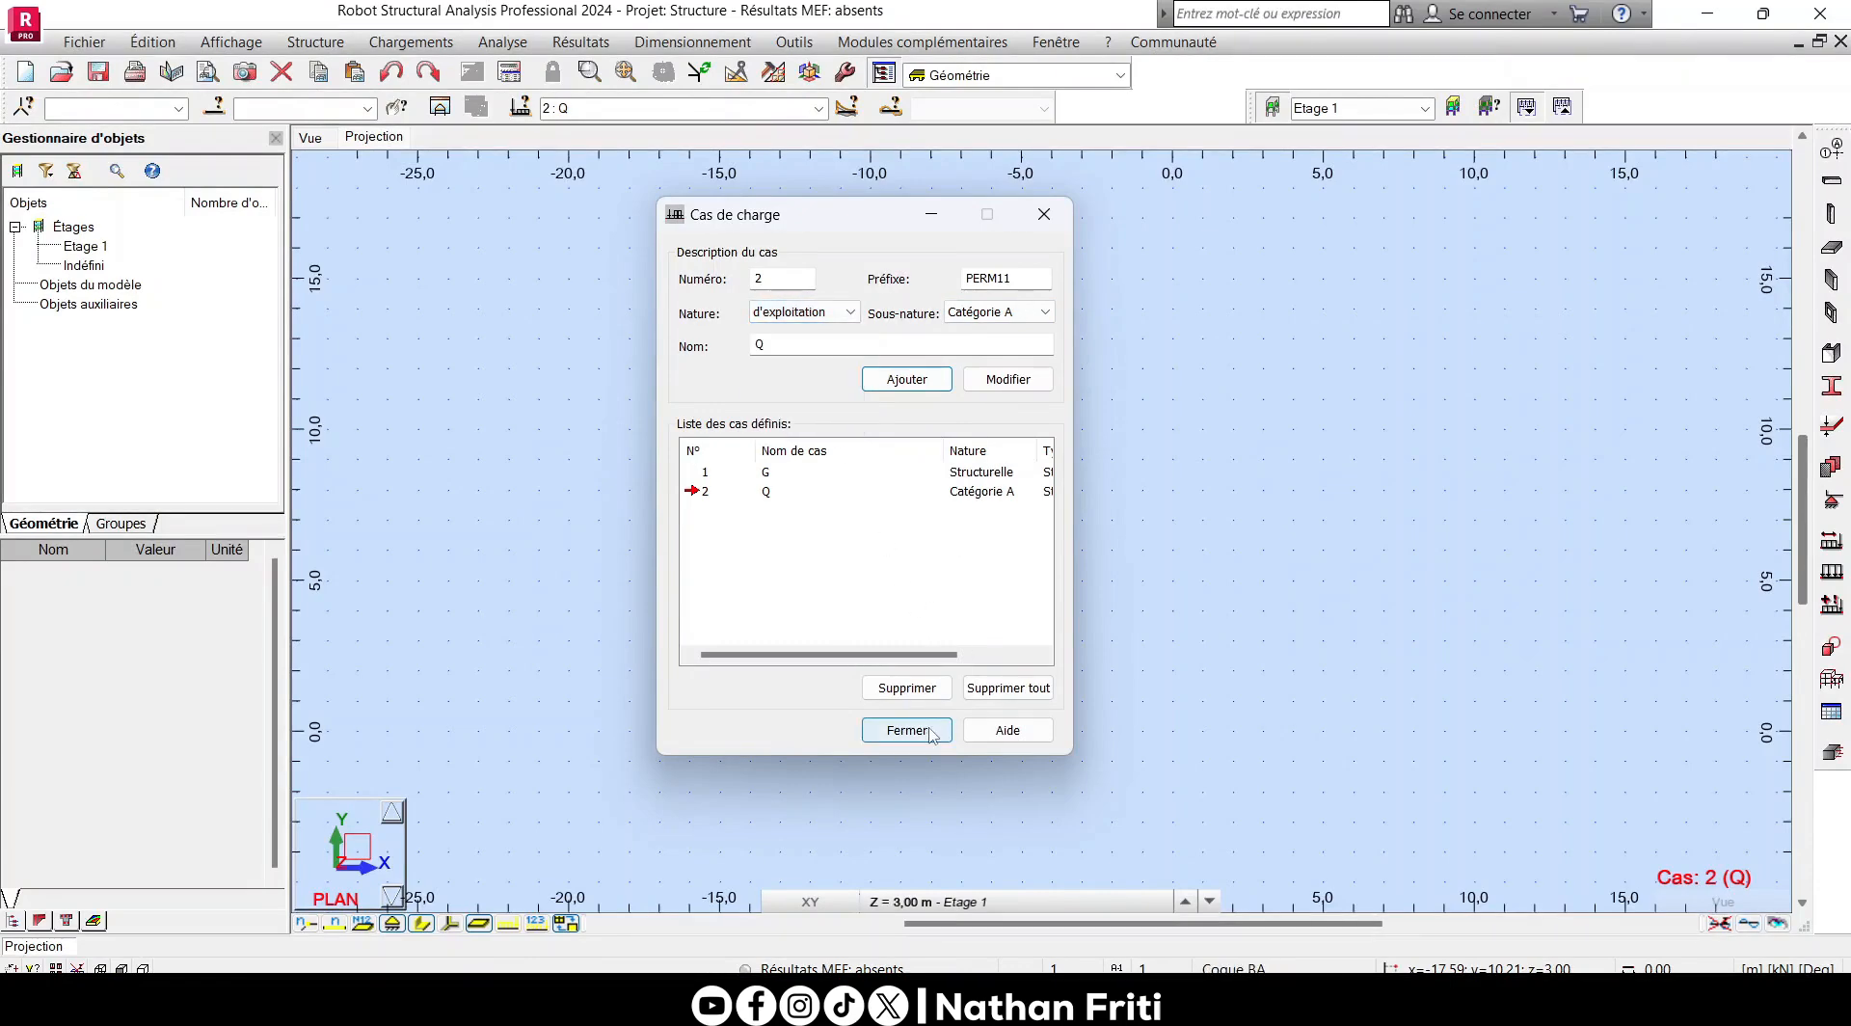
{"action": "left_click", "coordinate": [907, 730]}
- Create a manual load combination of type ELS and name it ELS
{"action": "left_click", "coordinate": [411, 41]}
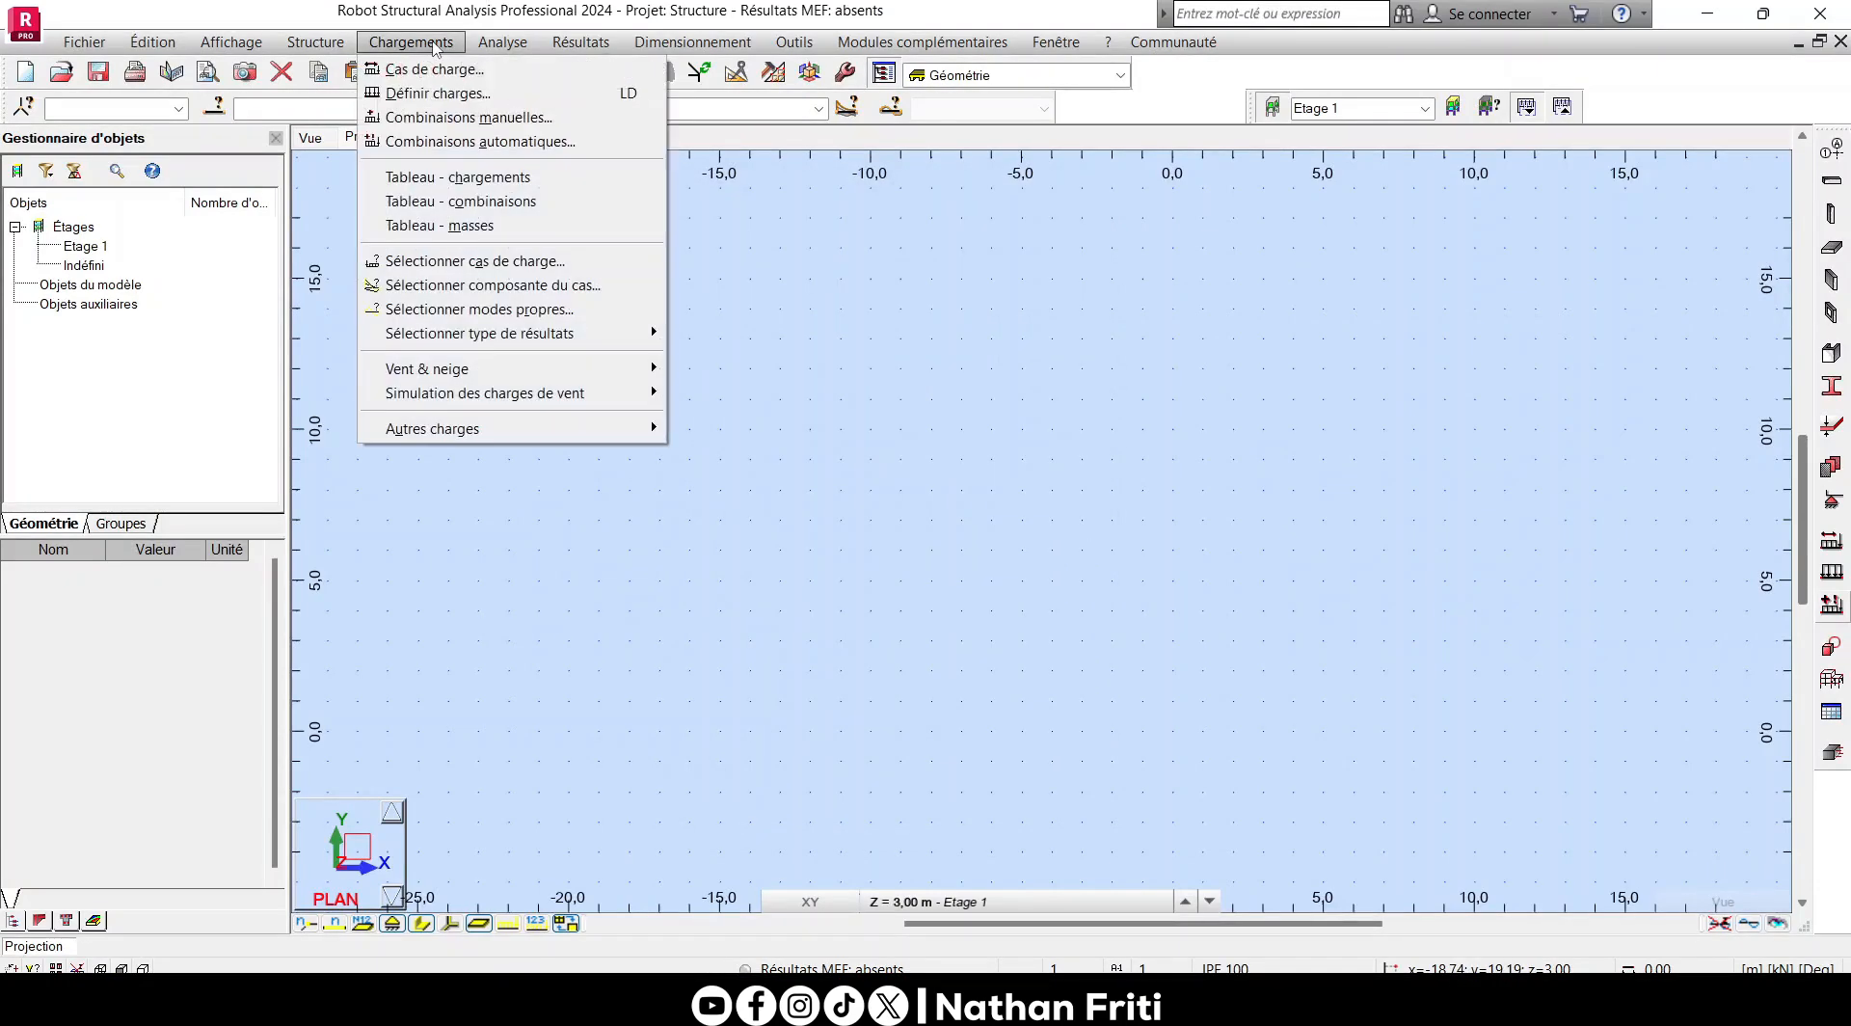
{"action": "left_click", "coordinate": [433, 117]}
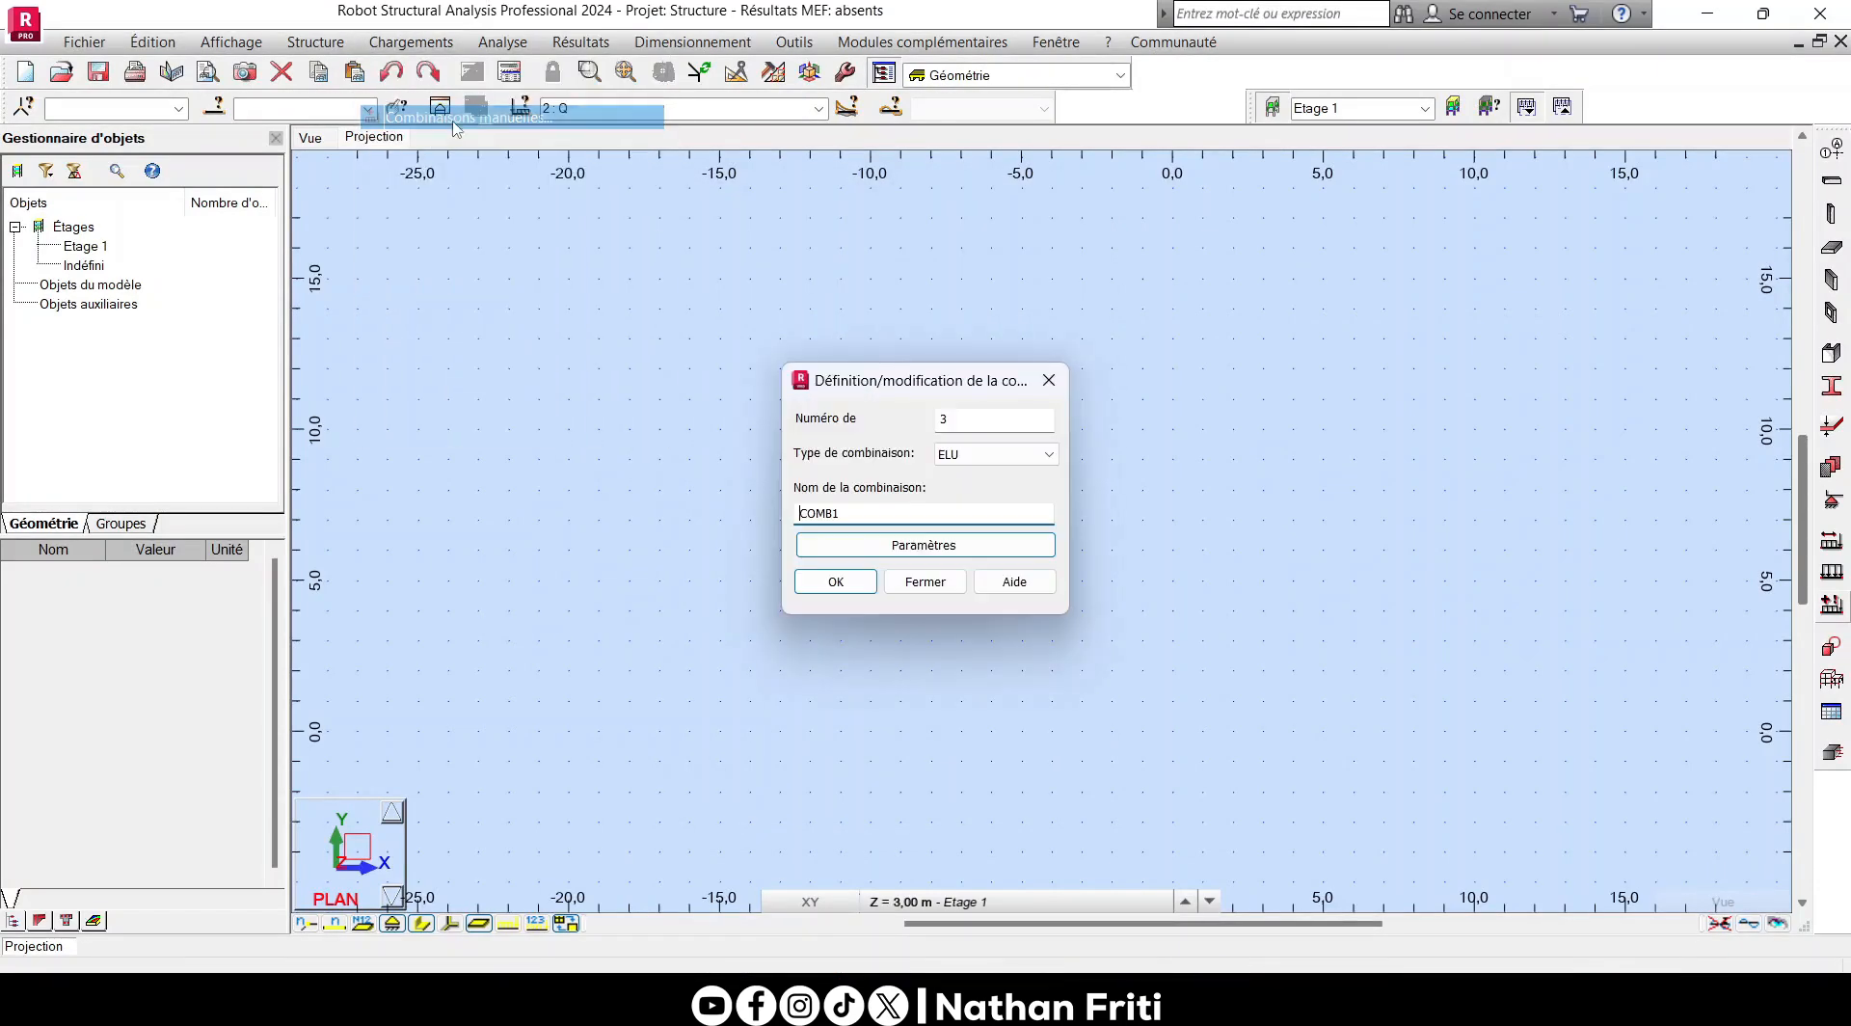
{"action": "left_click", "coordinate": [979, 457]}
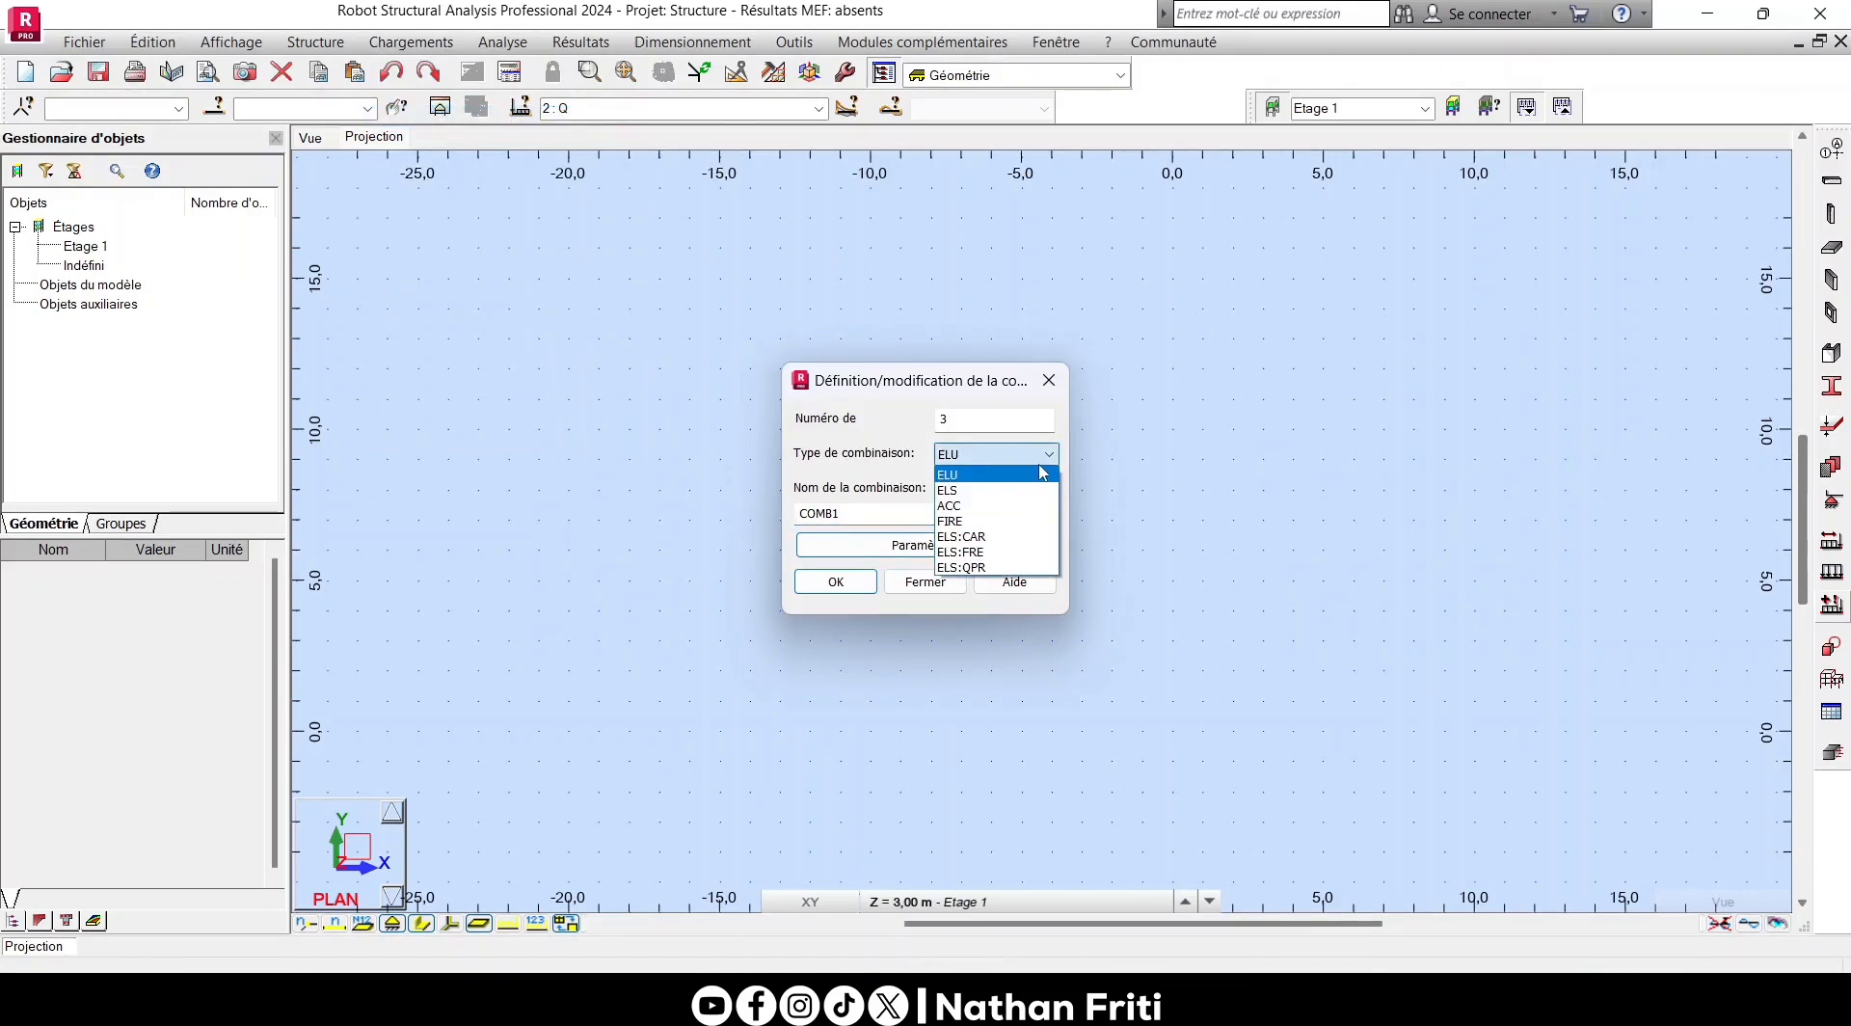
{"action": "left_click", "coordinate": [948, 490]}
{"action": "left_click_drag", "start_coordinate": [860, 512], "coordinate": [726, 505]}
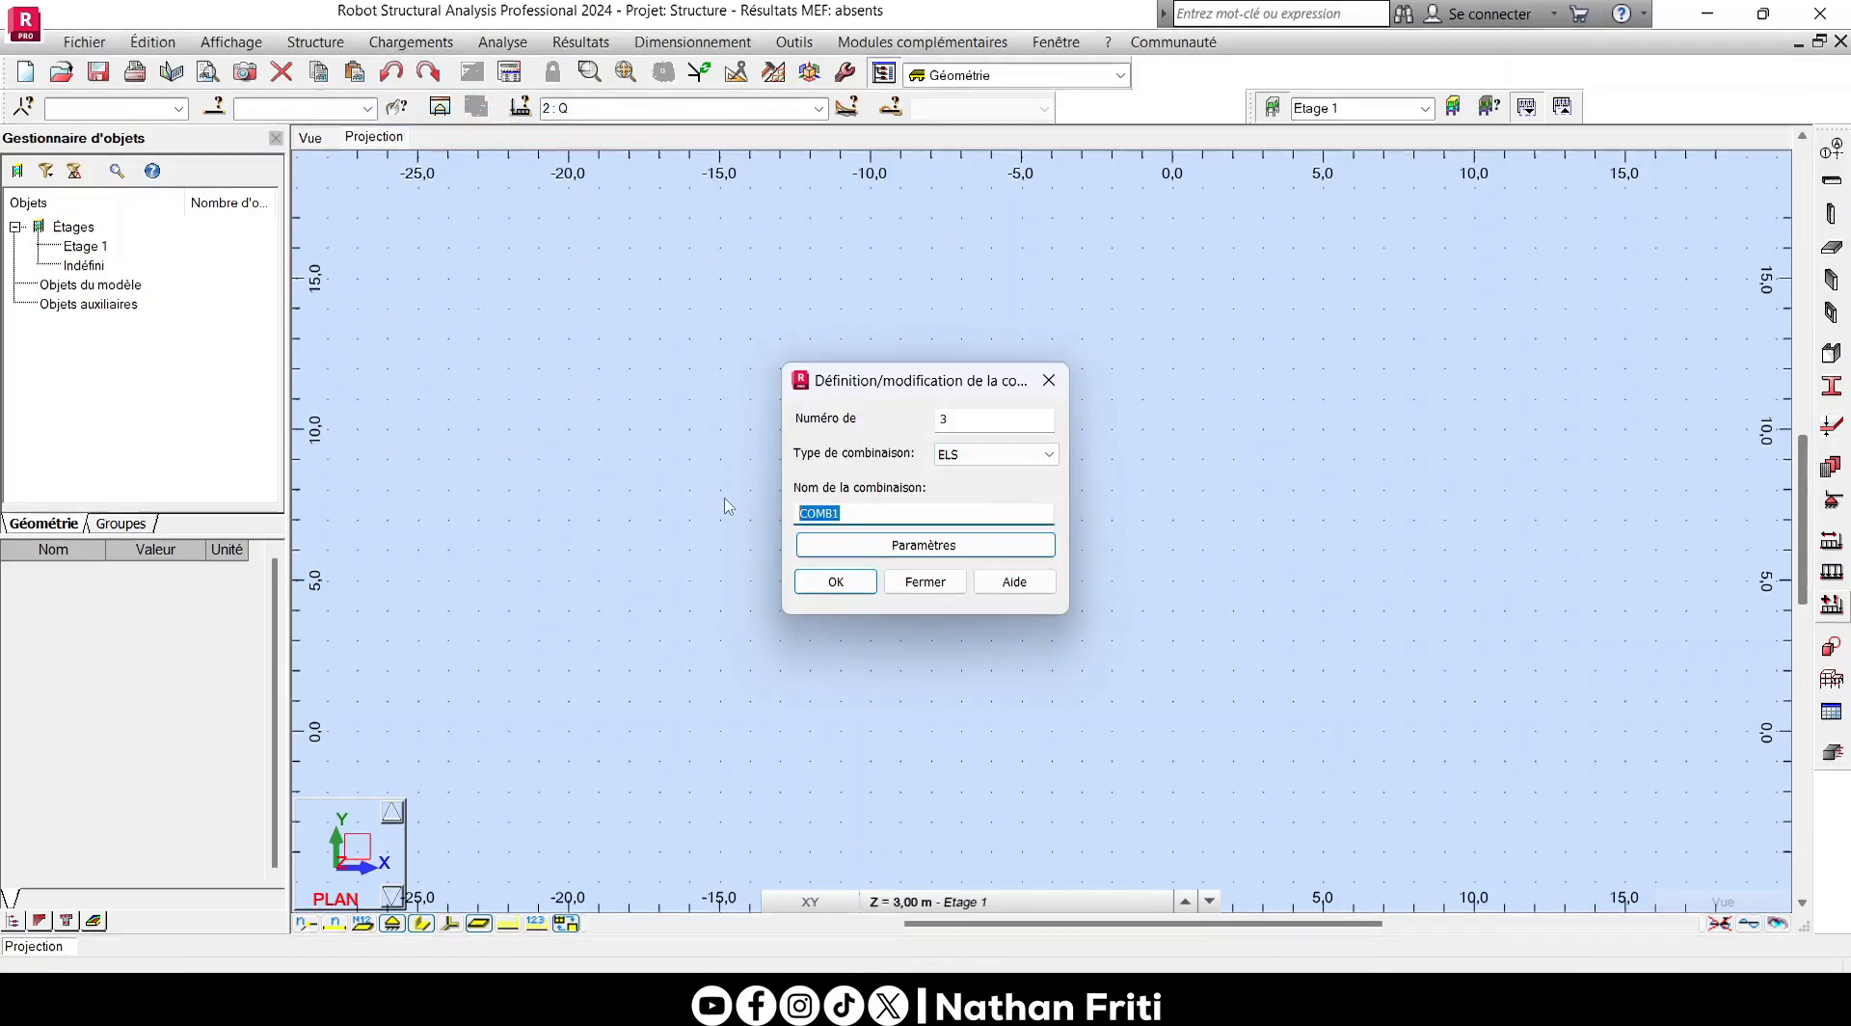
{"action": "type", "text": "ELS"}
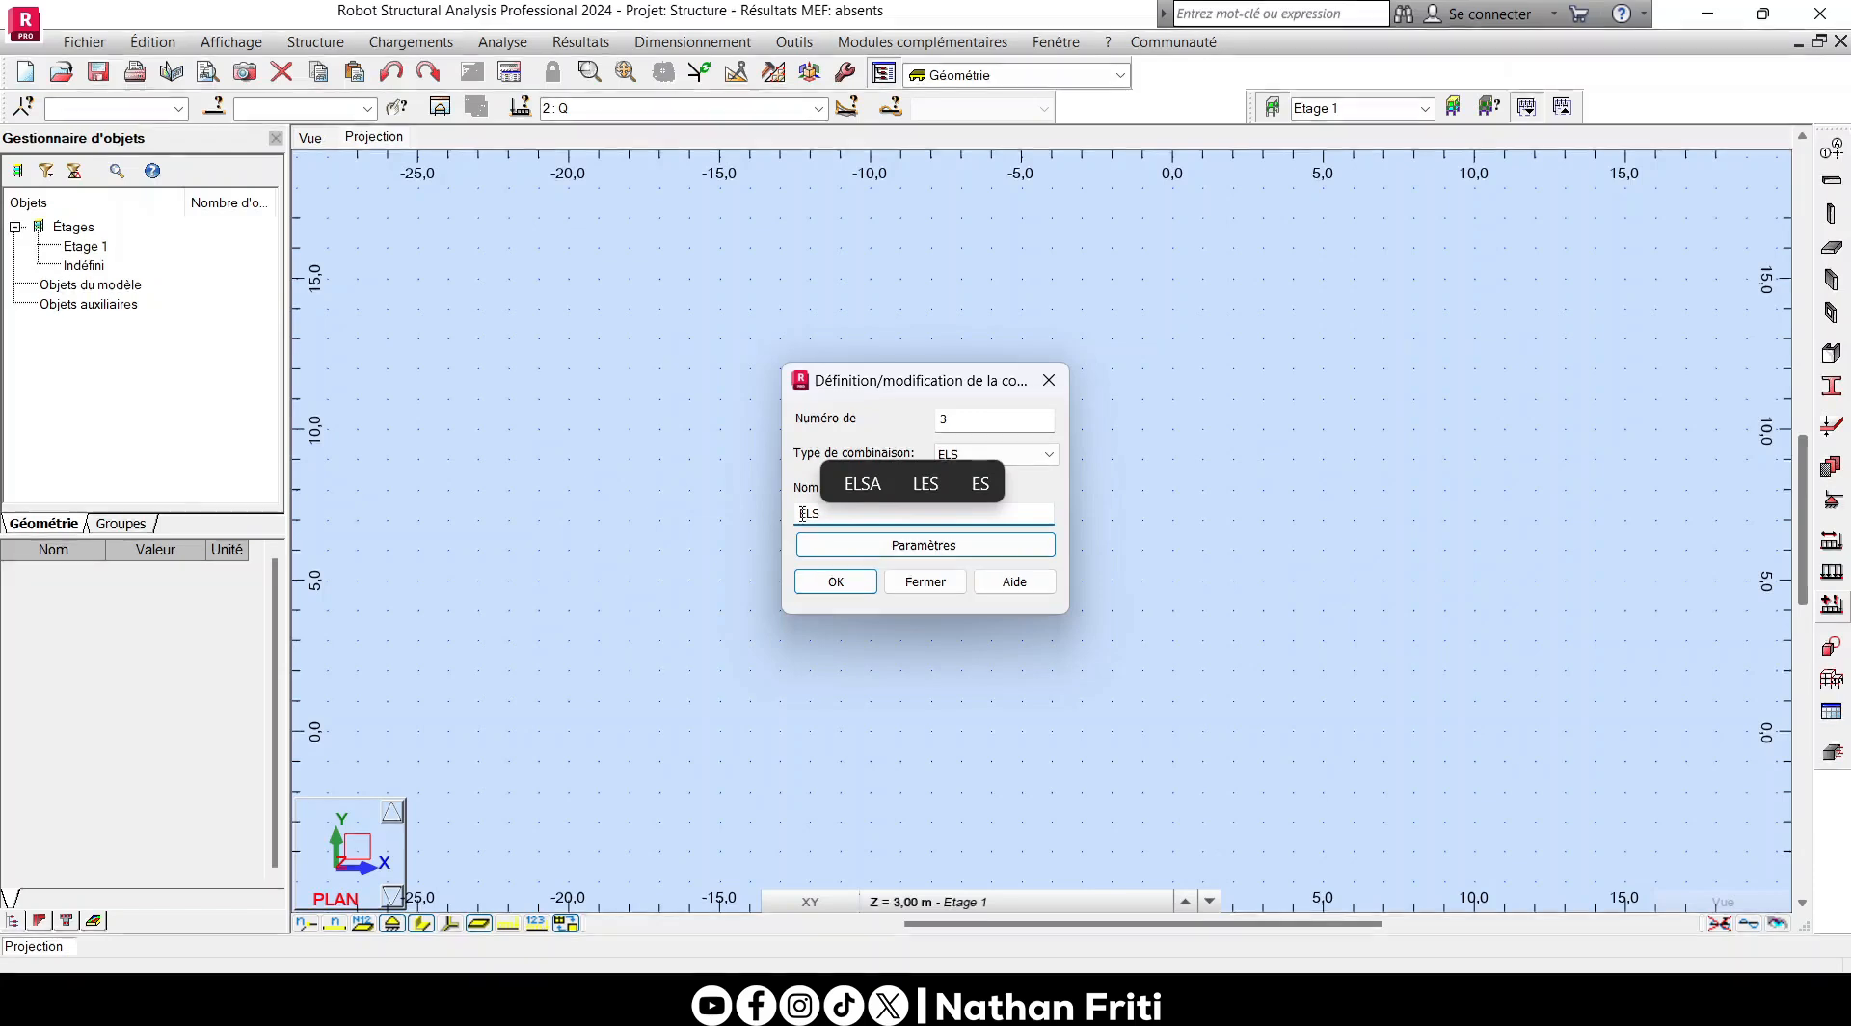
{"action": "left_click", "coordinate": [837, 584]}
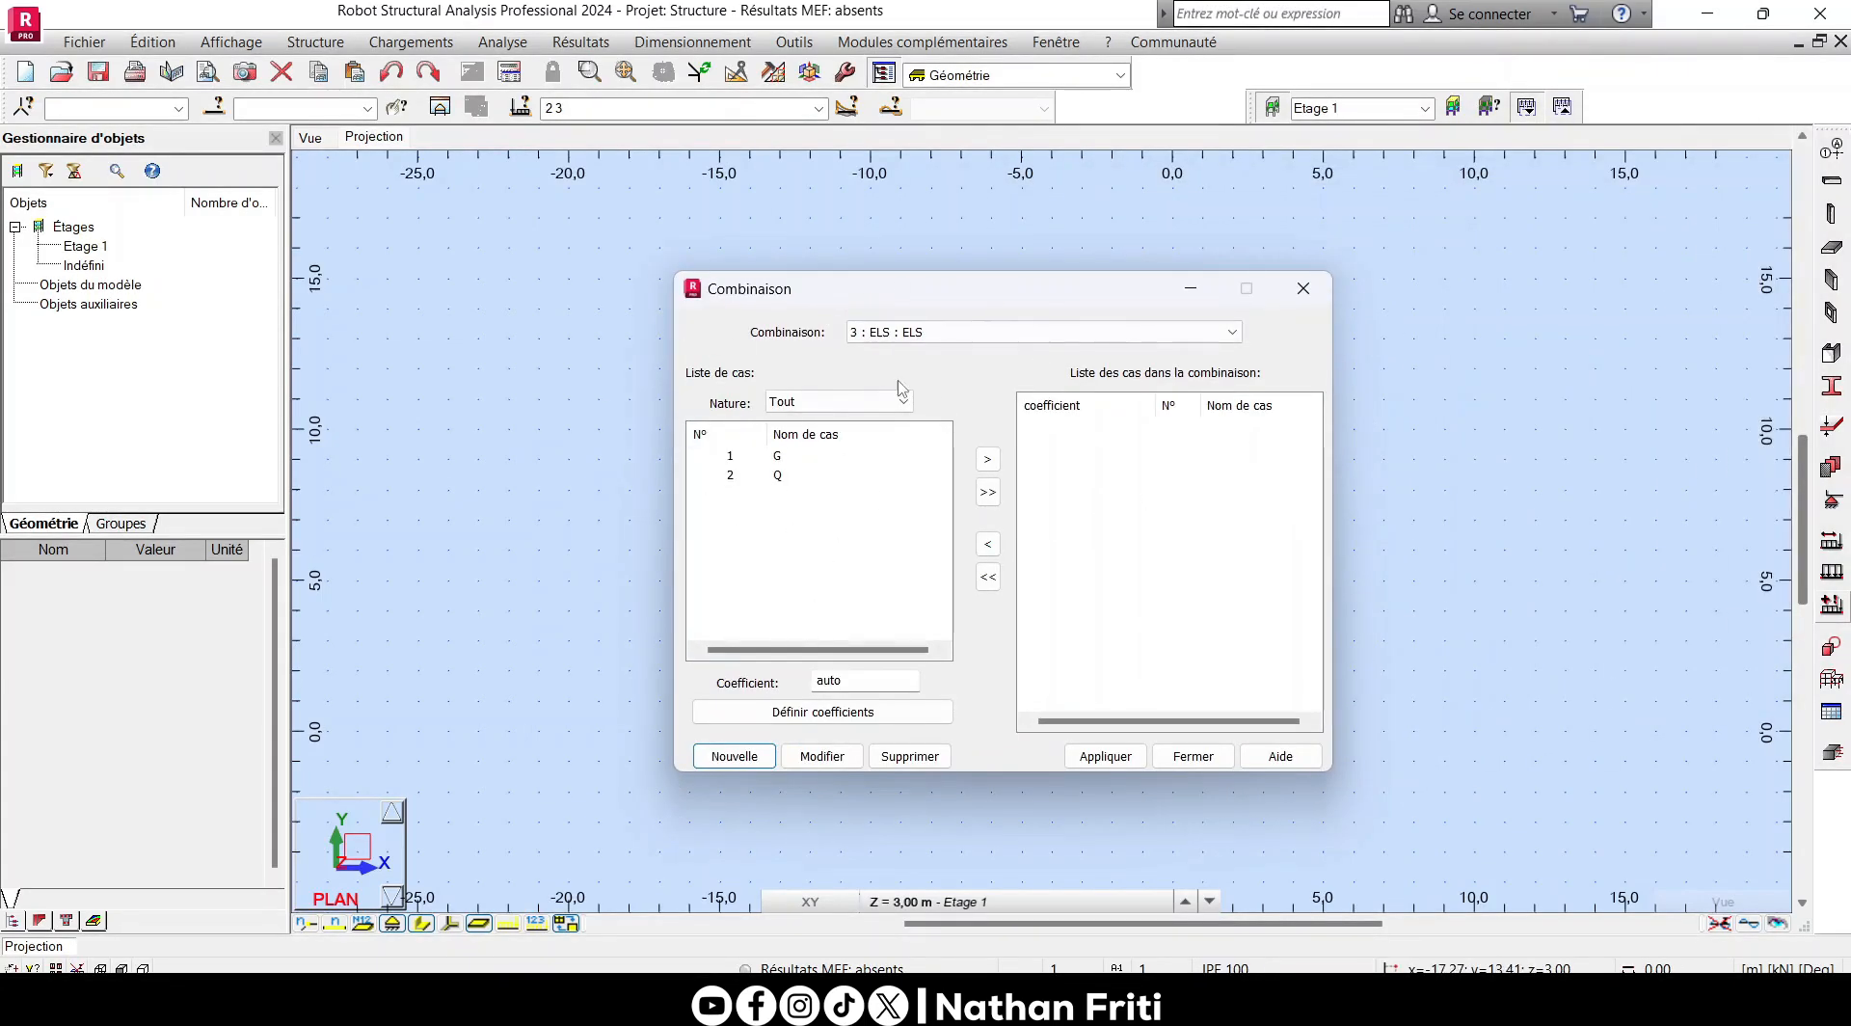
- Try including all load cases in the ELS combination at once, and remove Q and G from it again
{"action": "left_click_drag", "start_coordinate": [942, 298], "coordinate": [824, 323]}
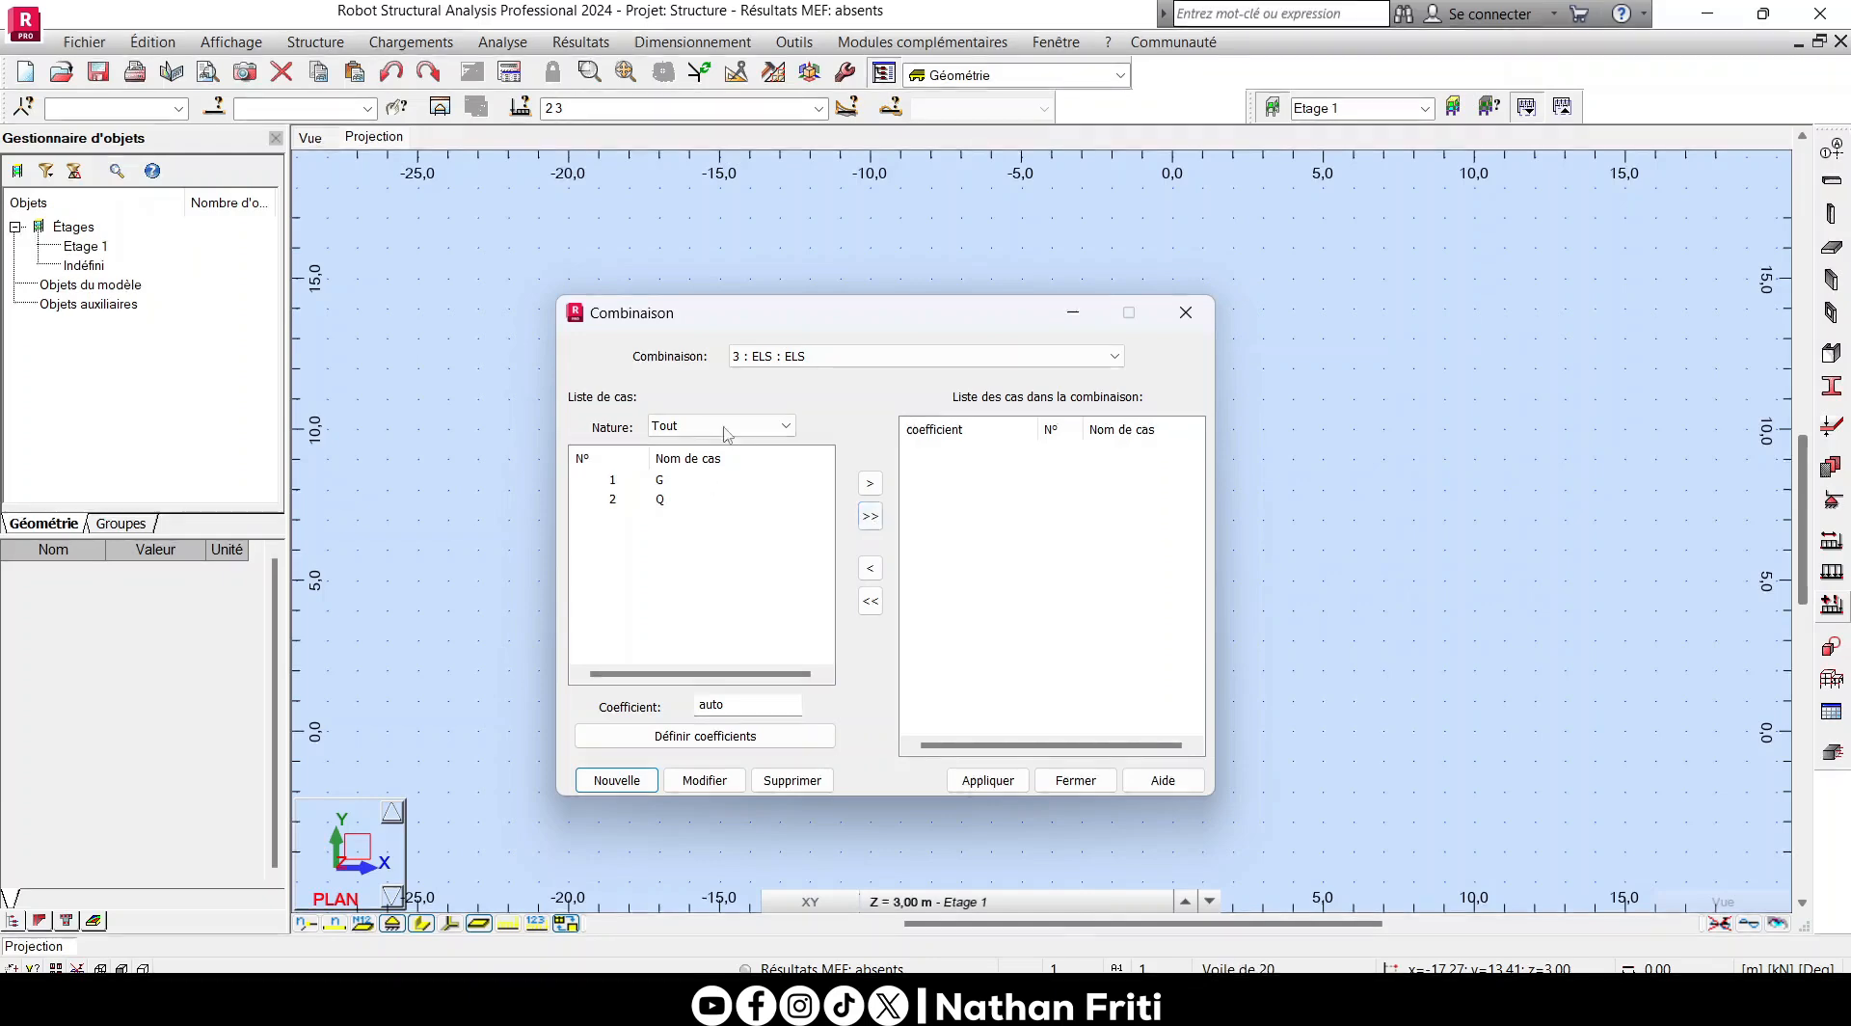
{"action": "left_click", "coordinate": [871, 518]}
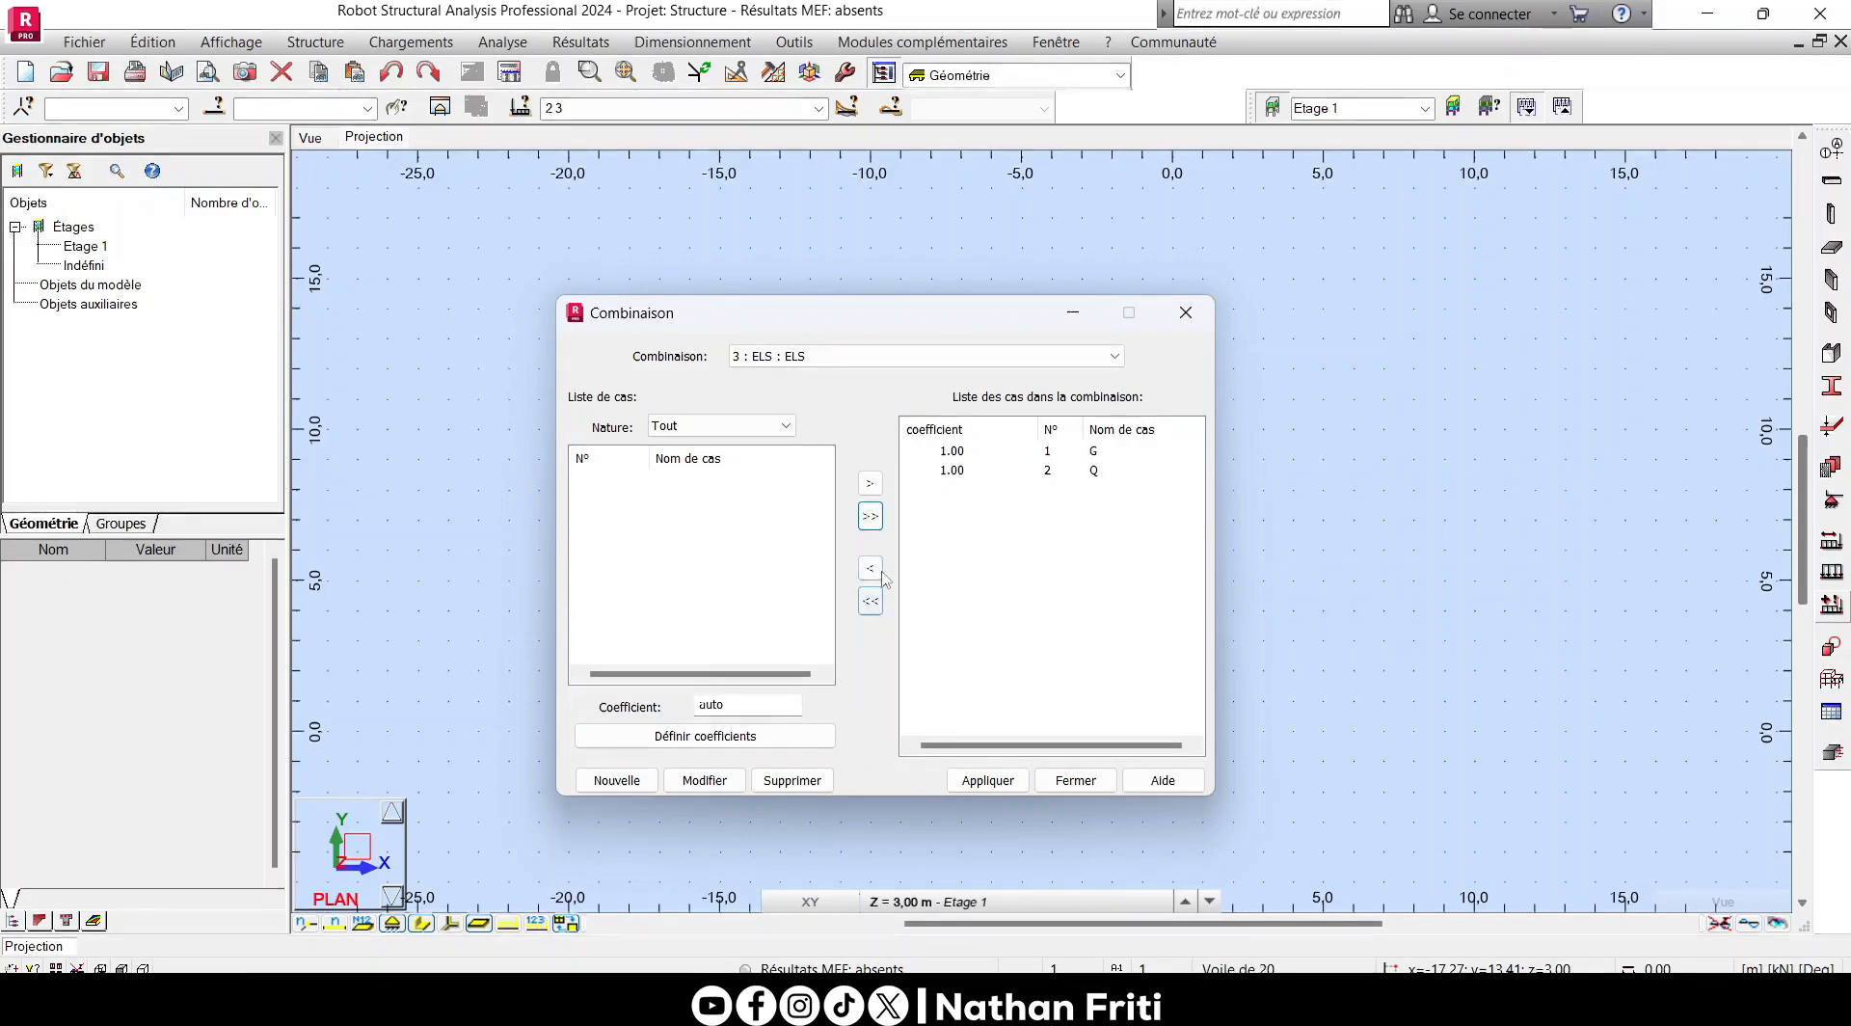
{"action": "left_click", "coordinate": [954, 470]}
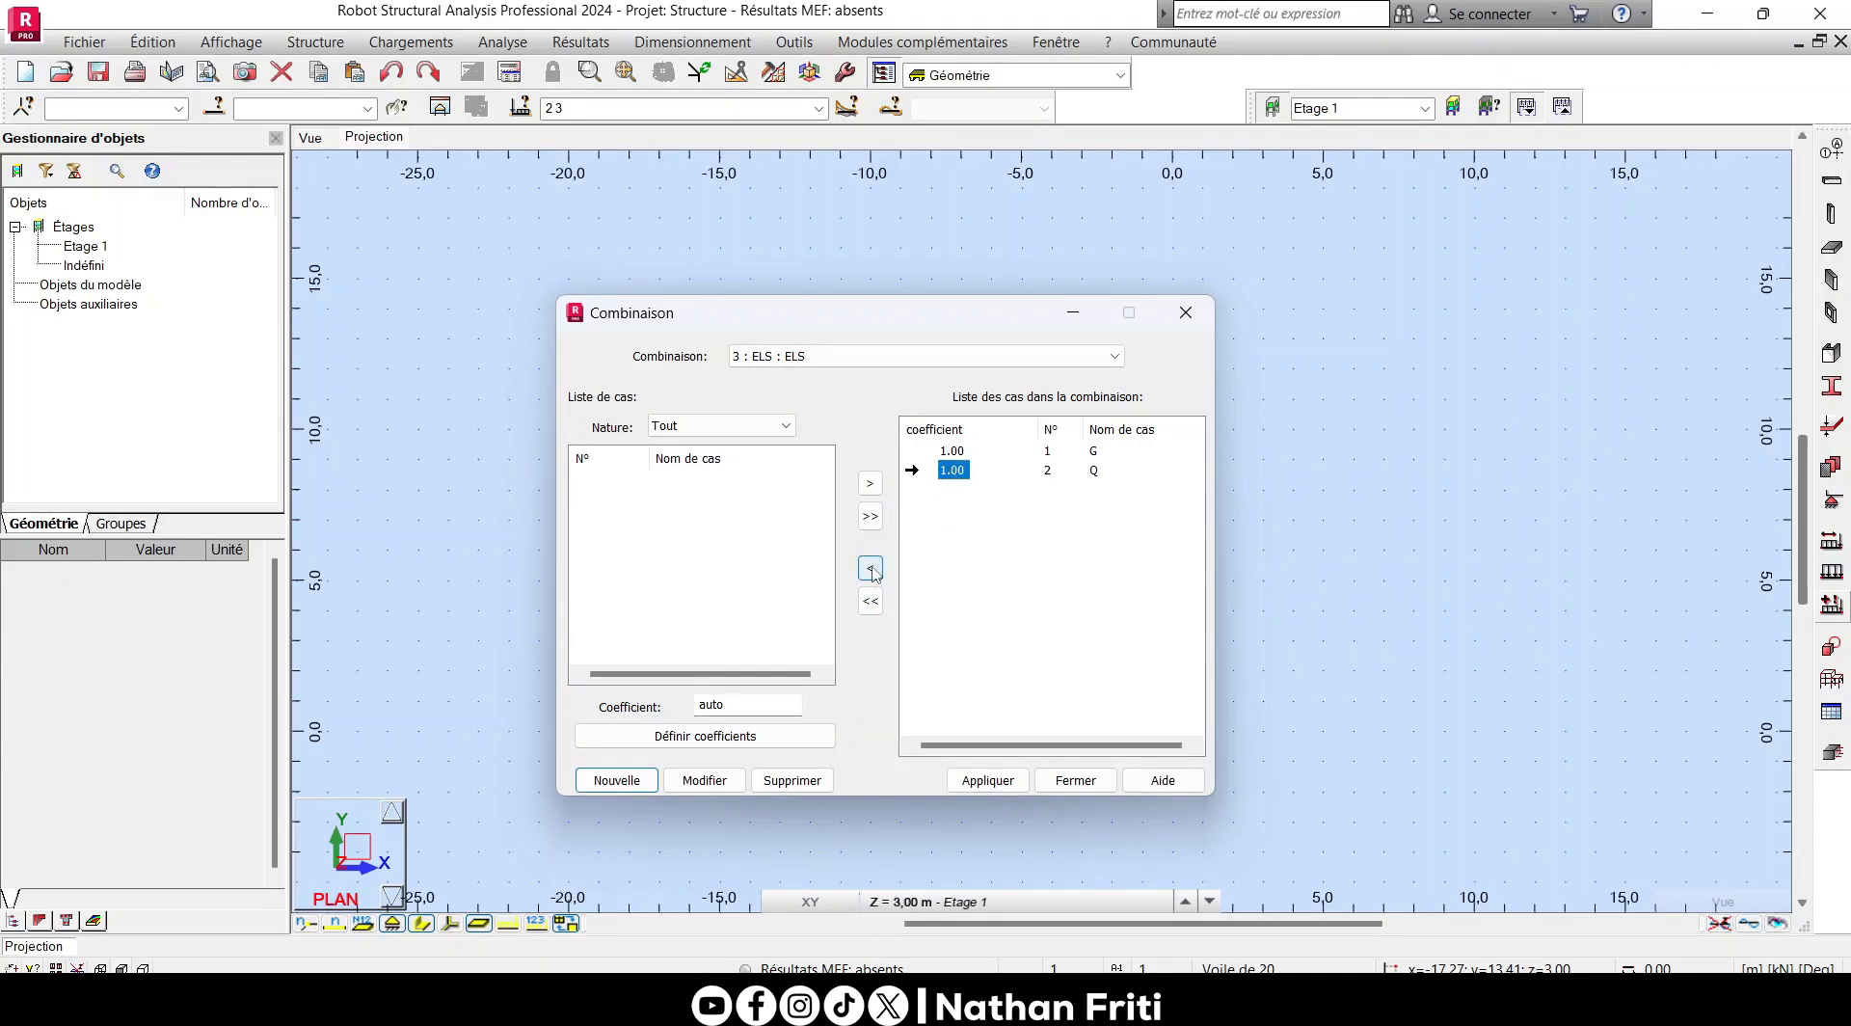
{"action": "left_click", "coordinate": [870, 570]}
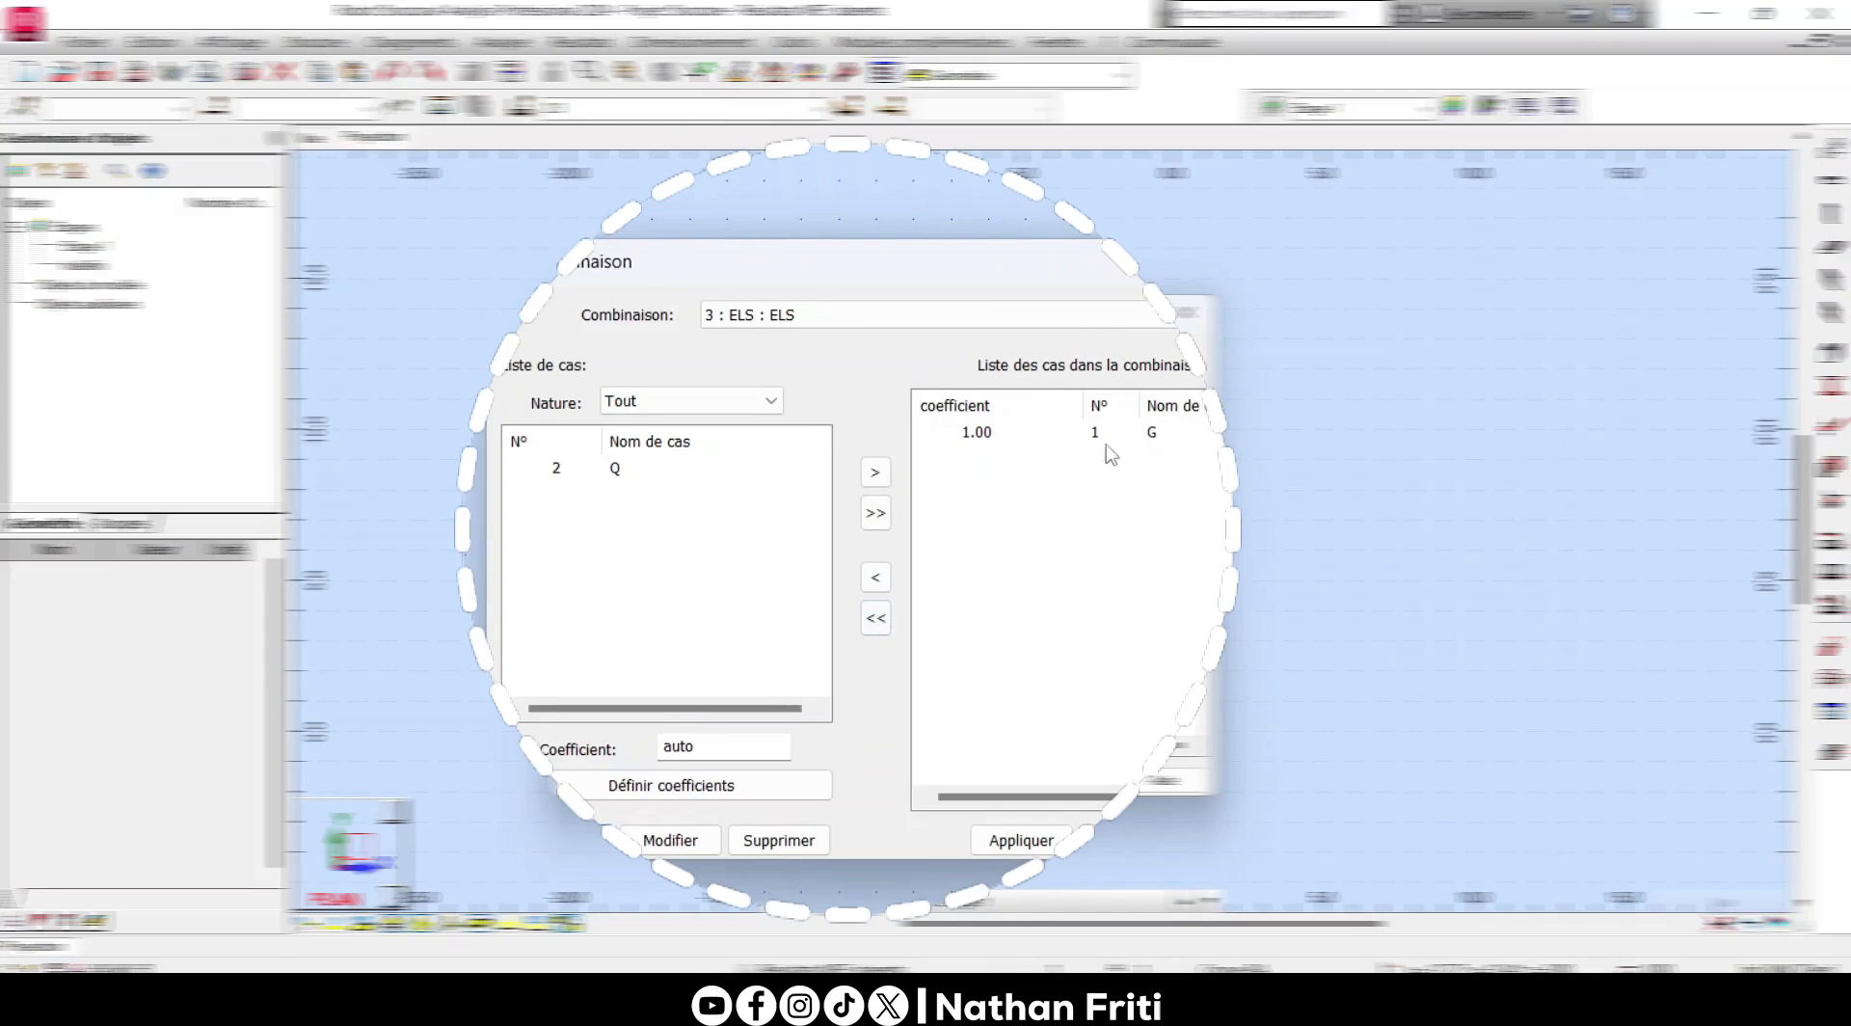
{"action": "left_click", "coordinate": [875, 615]}
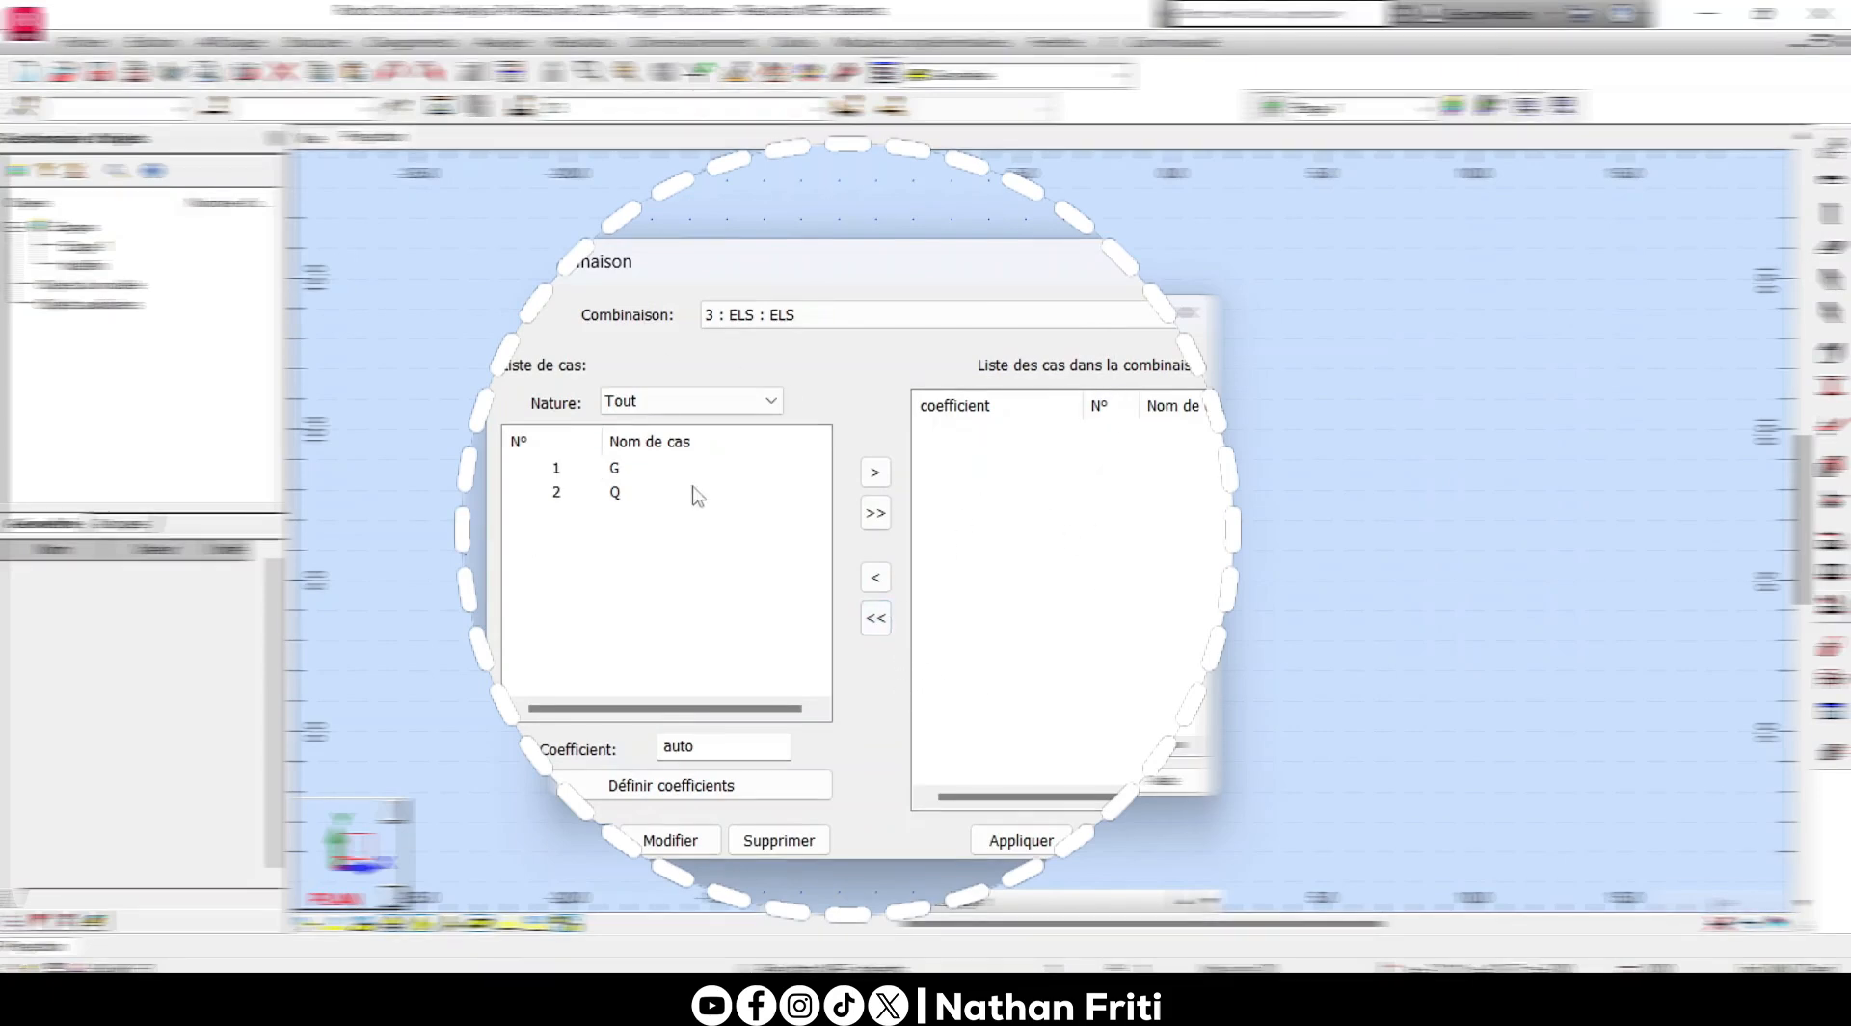
- Add load cases G and Q one by one to the ELS combination with automatic coefficients and apply it
{"action": "left_click", "coordinate": [554, 469]}
{"action": "left_click", "coordinate": [875, 472]}
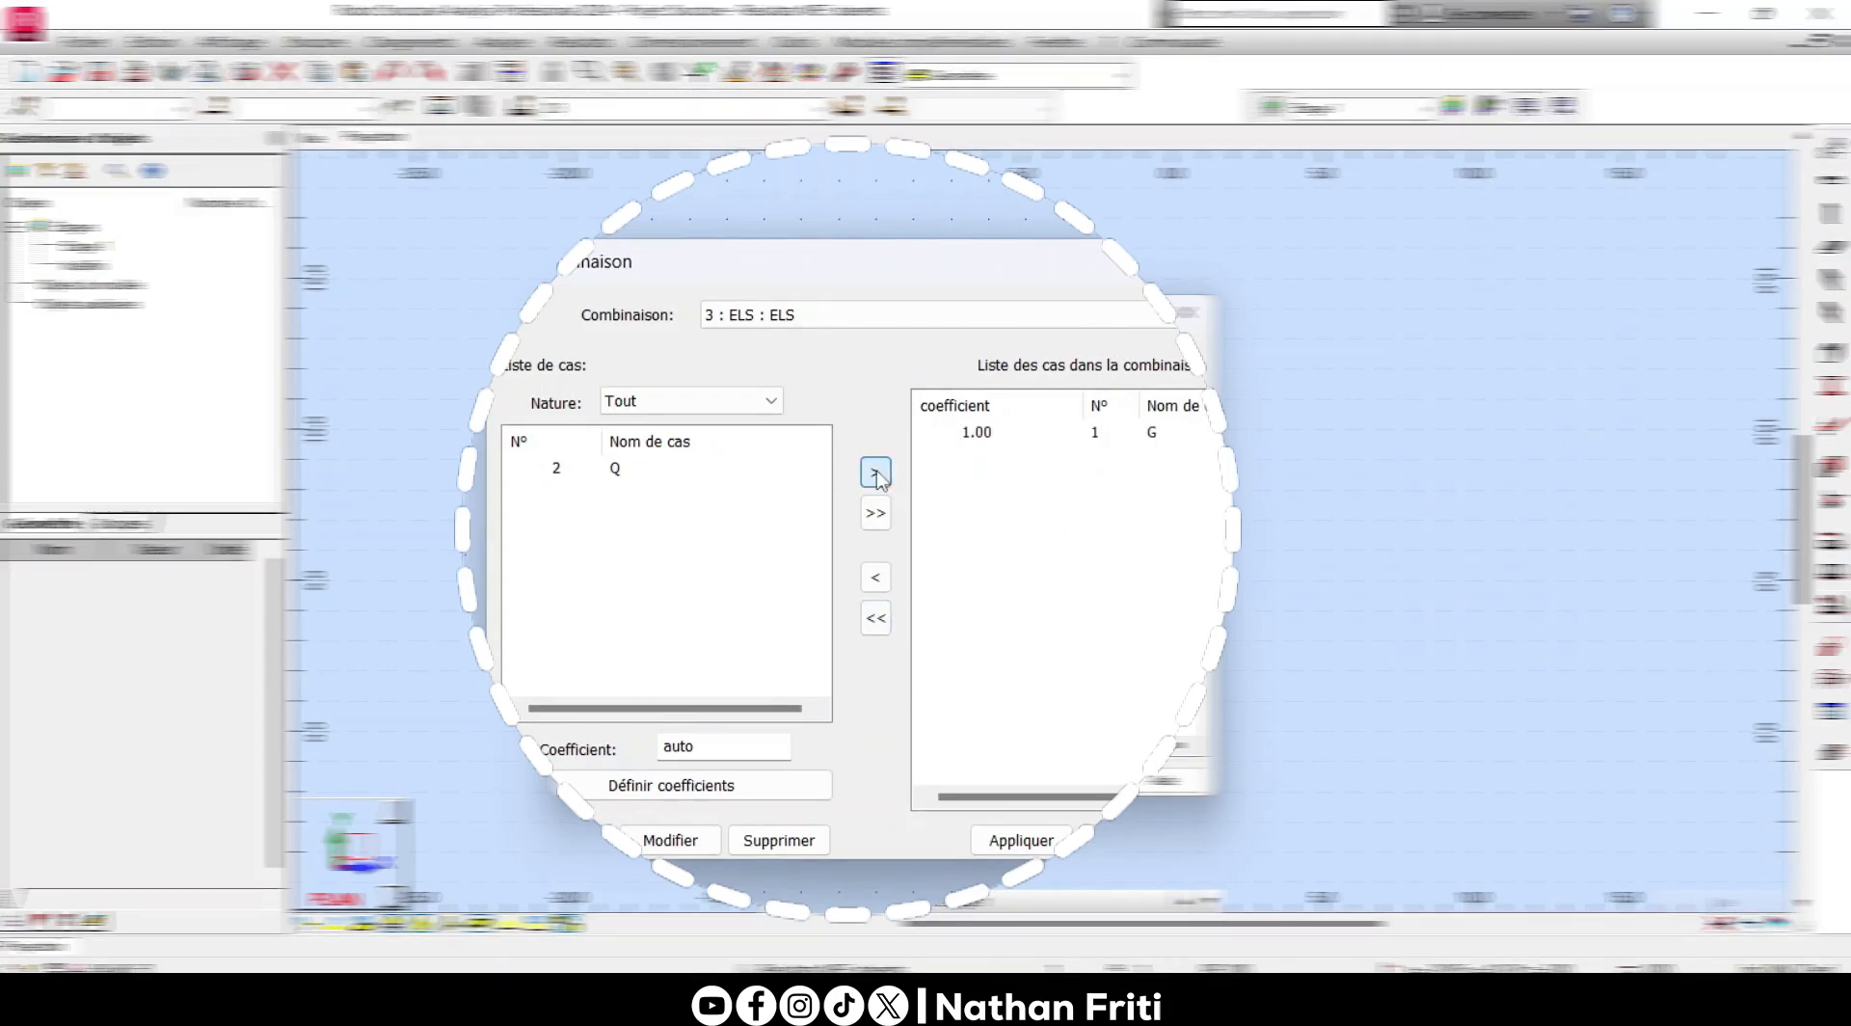
{"action": "left_click", "coordinate": [874, 471]}
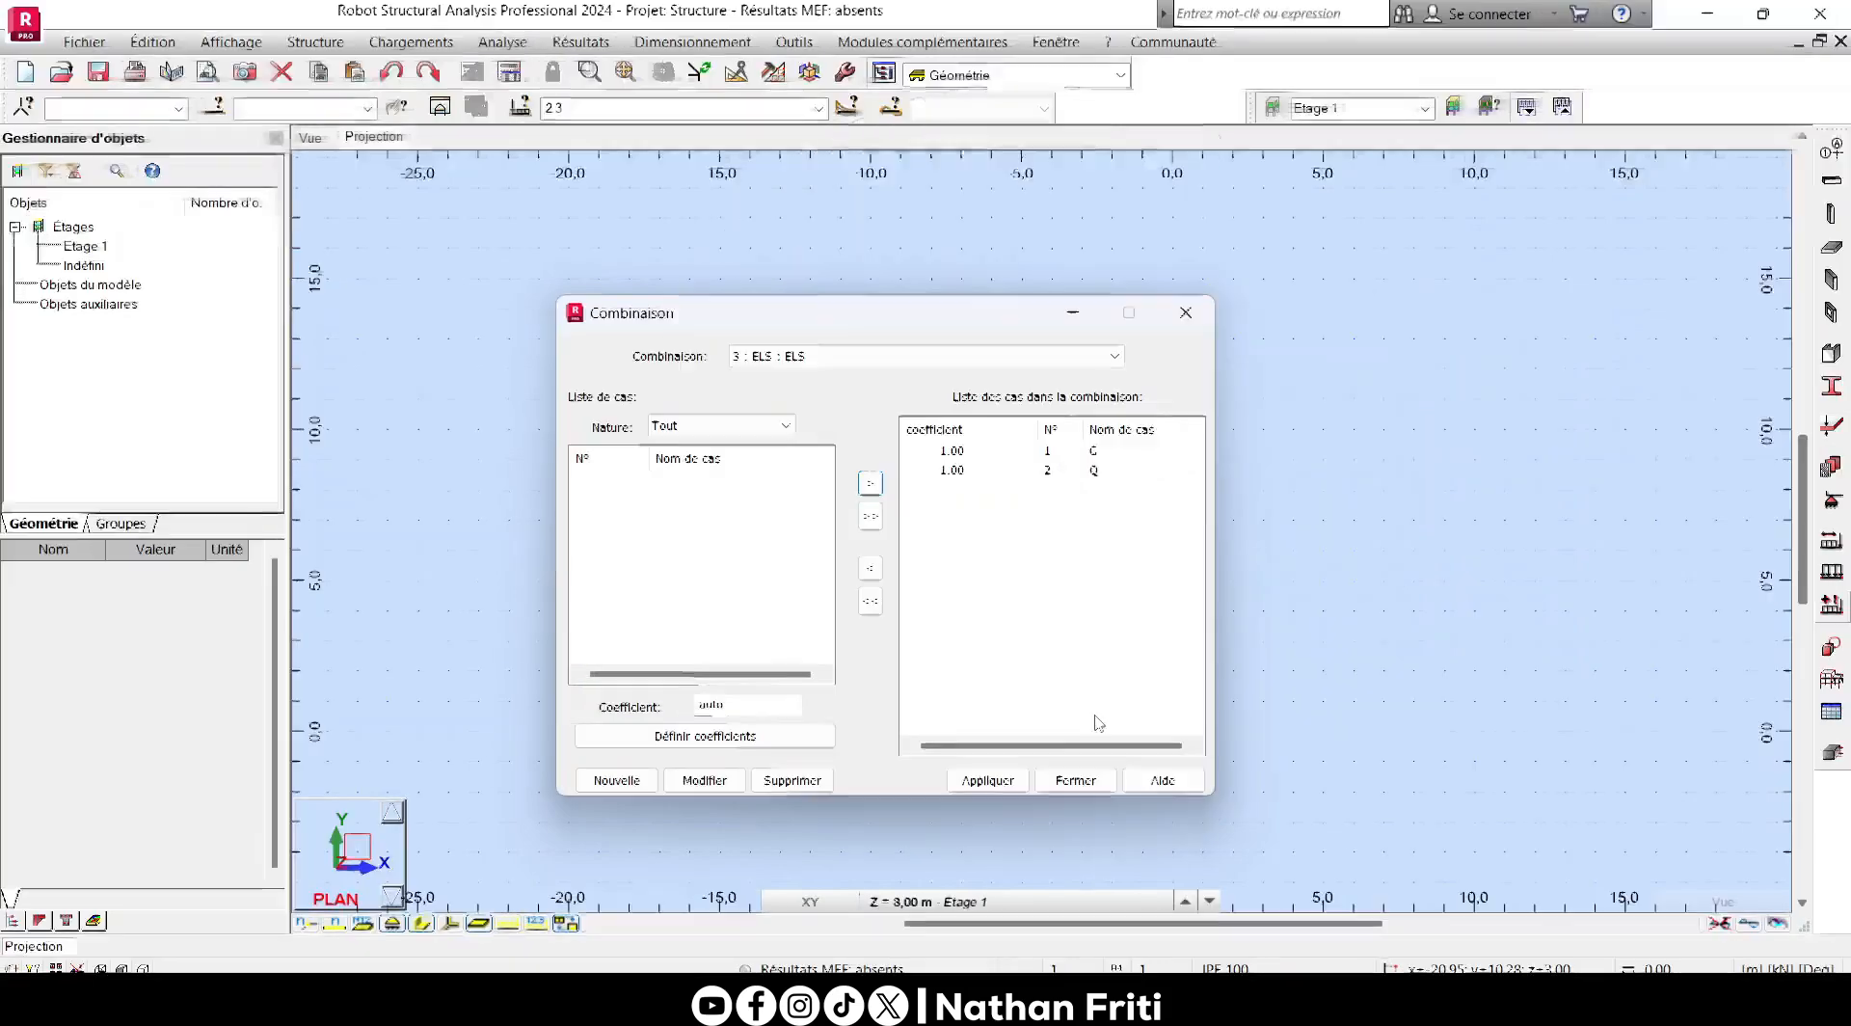
{"action": "left_click", "coordinate": [997, 779]}
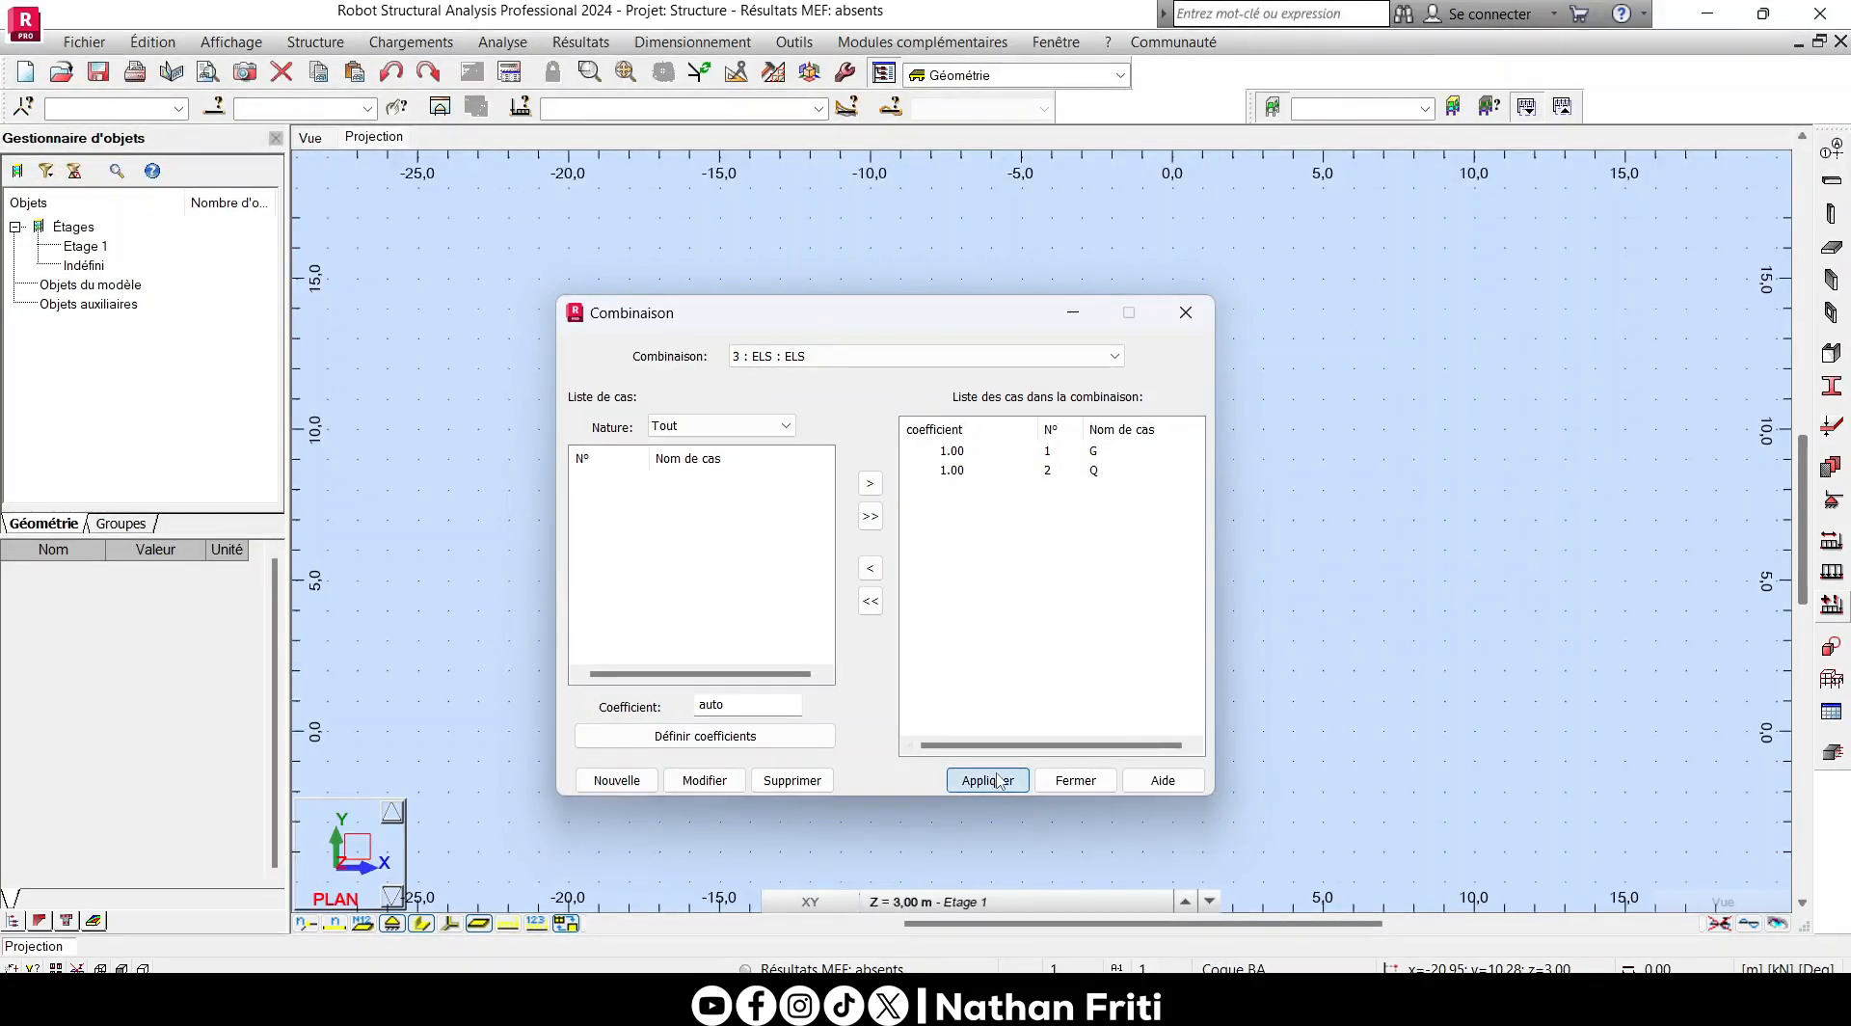
- Create a new manual load combination of type ELU and name it ELU
{"action": "left_click", "coordinate": [617, 780]}
{"action": "left_click", "coordinate": [955, 511]}
{"action": "left_click", "coordinate": [930, 545]}
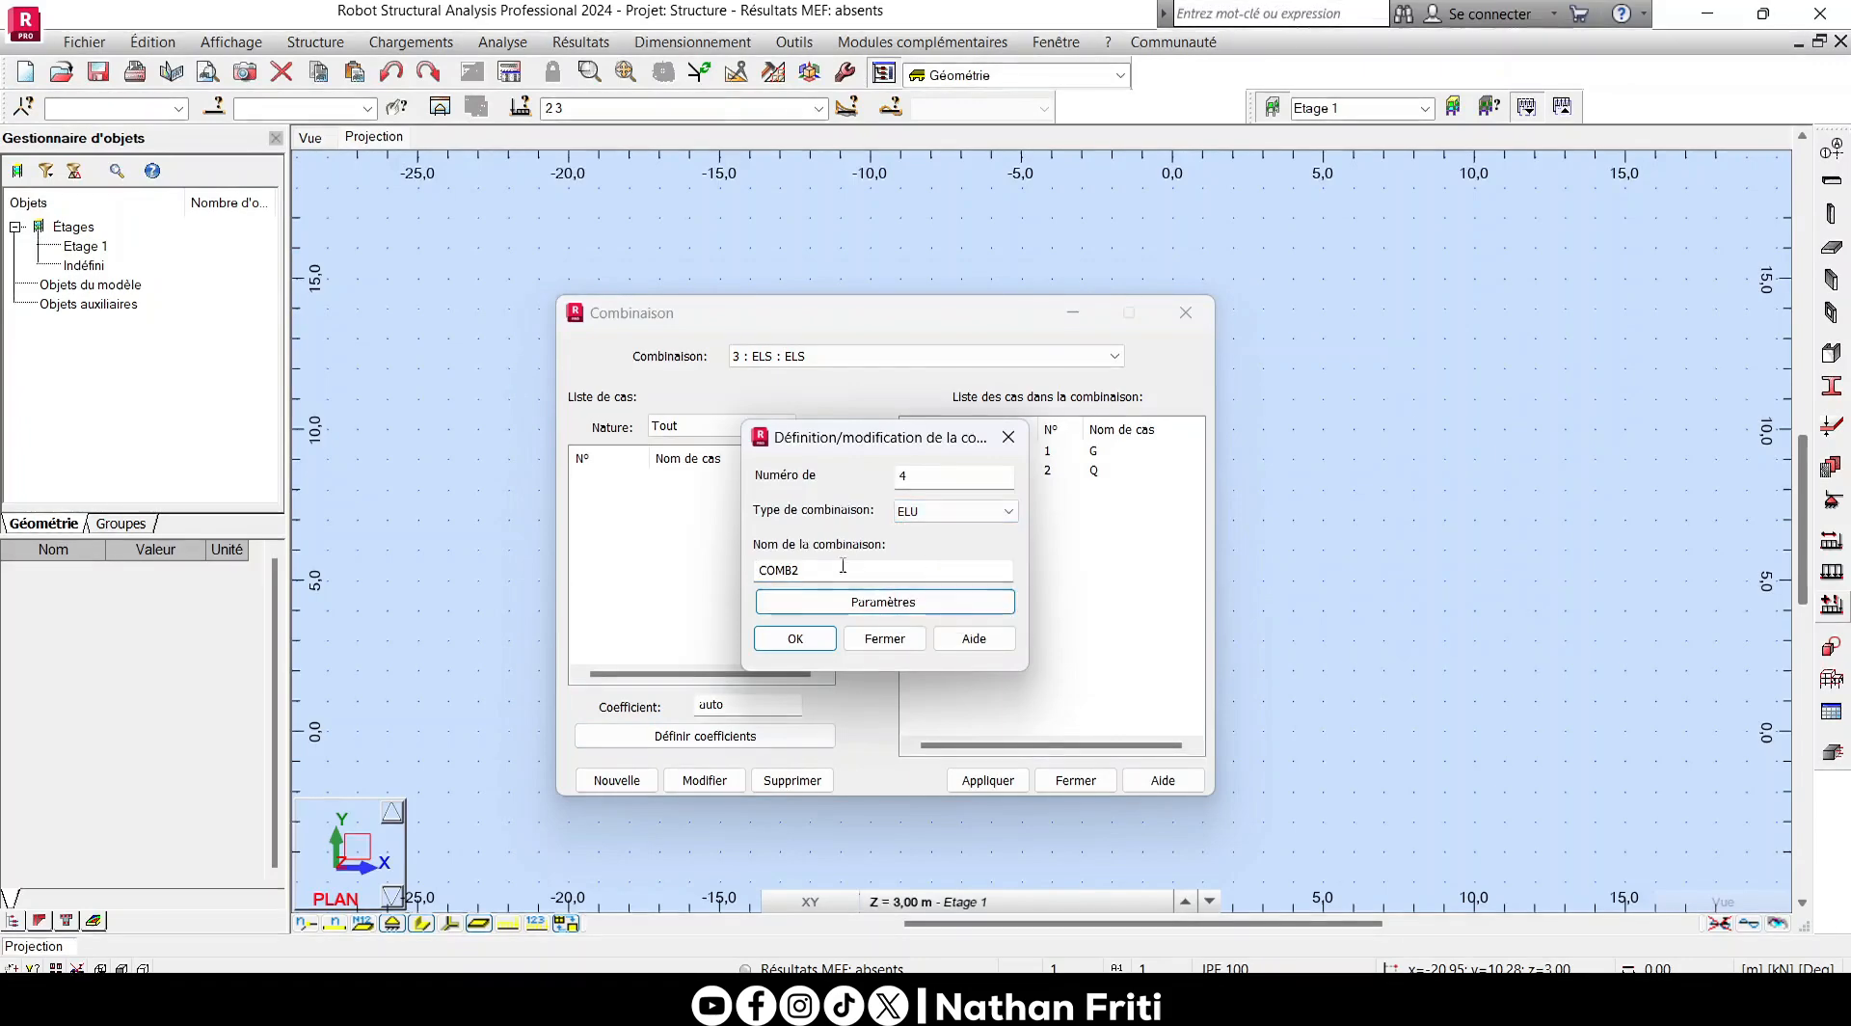
{"action": "double_click", "coordinate": [843, 565]}
{"action": "type", "text": "ELU"}
{"action": "left_click", "coordinate": [796, 638]}
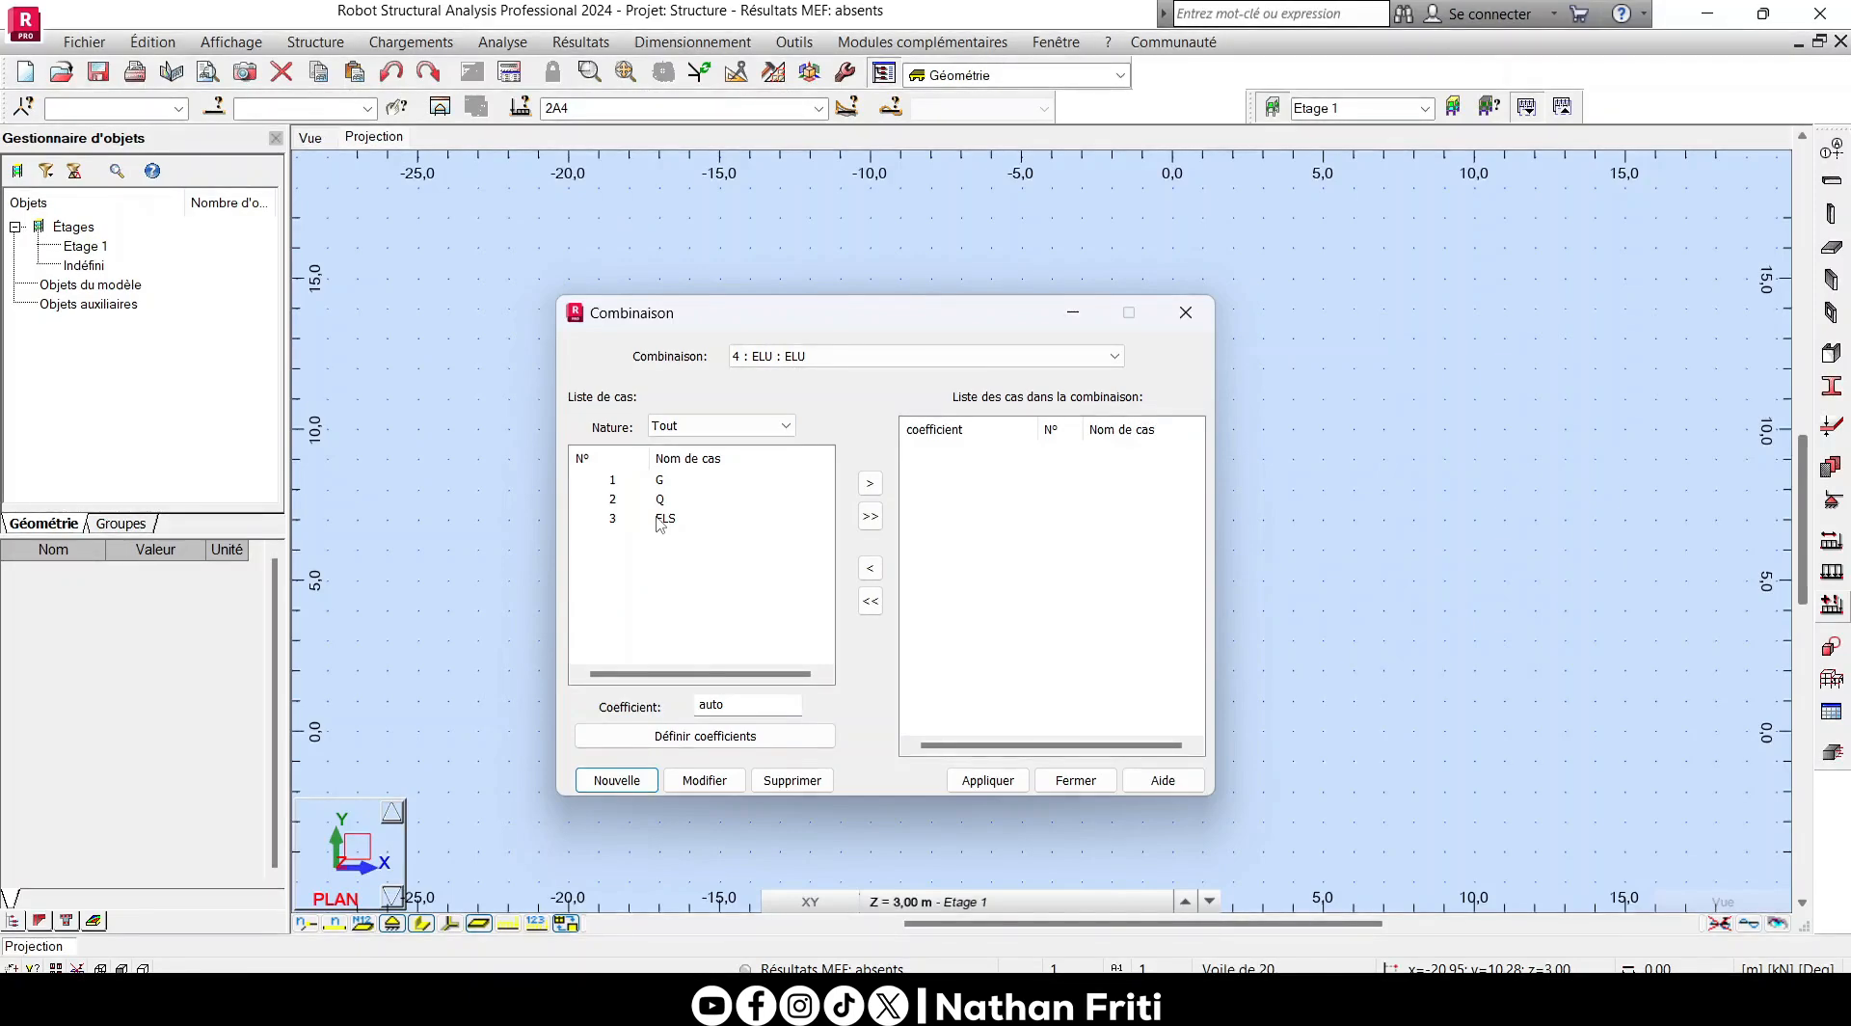
- Add all load cases to the ELU combination, remove ELS so only G and Q are combined, and apply it
{"action": "left_click", "coordinate": [870, 517]}
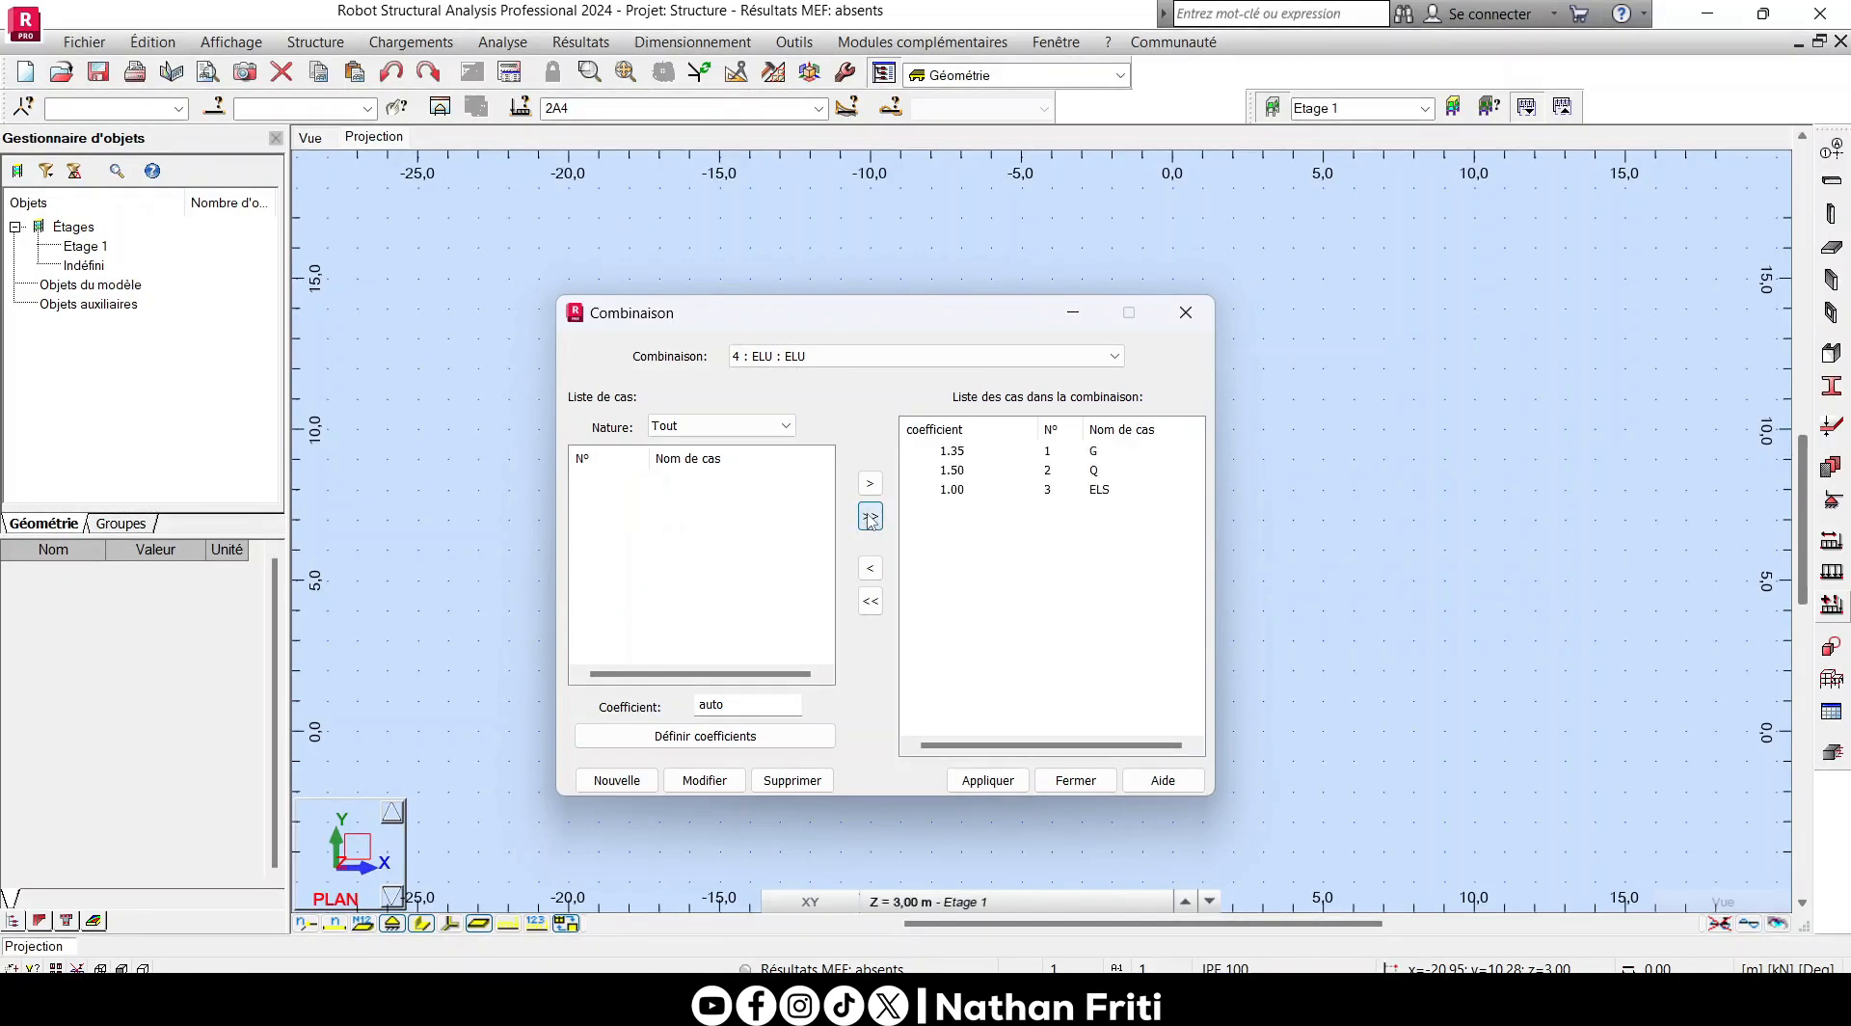
{"action": "left_click", "coordinate": [952, 489]}
{"action": "left_click", "coordinate": [870, 568]}
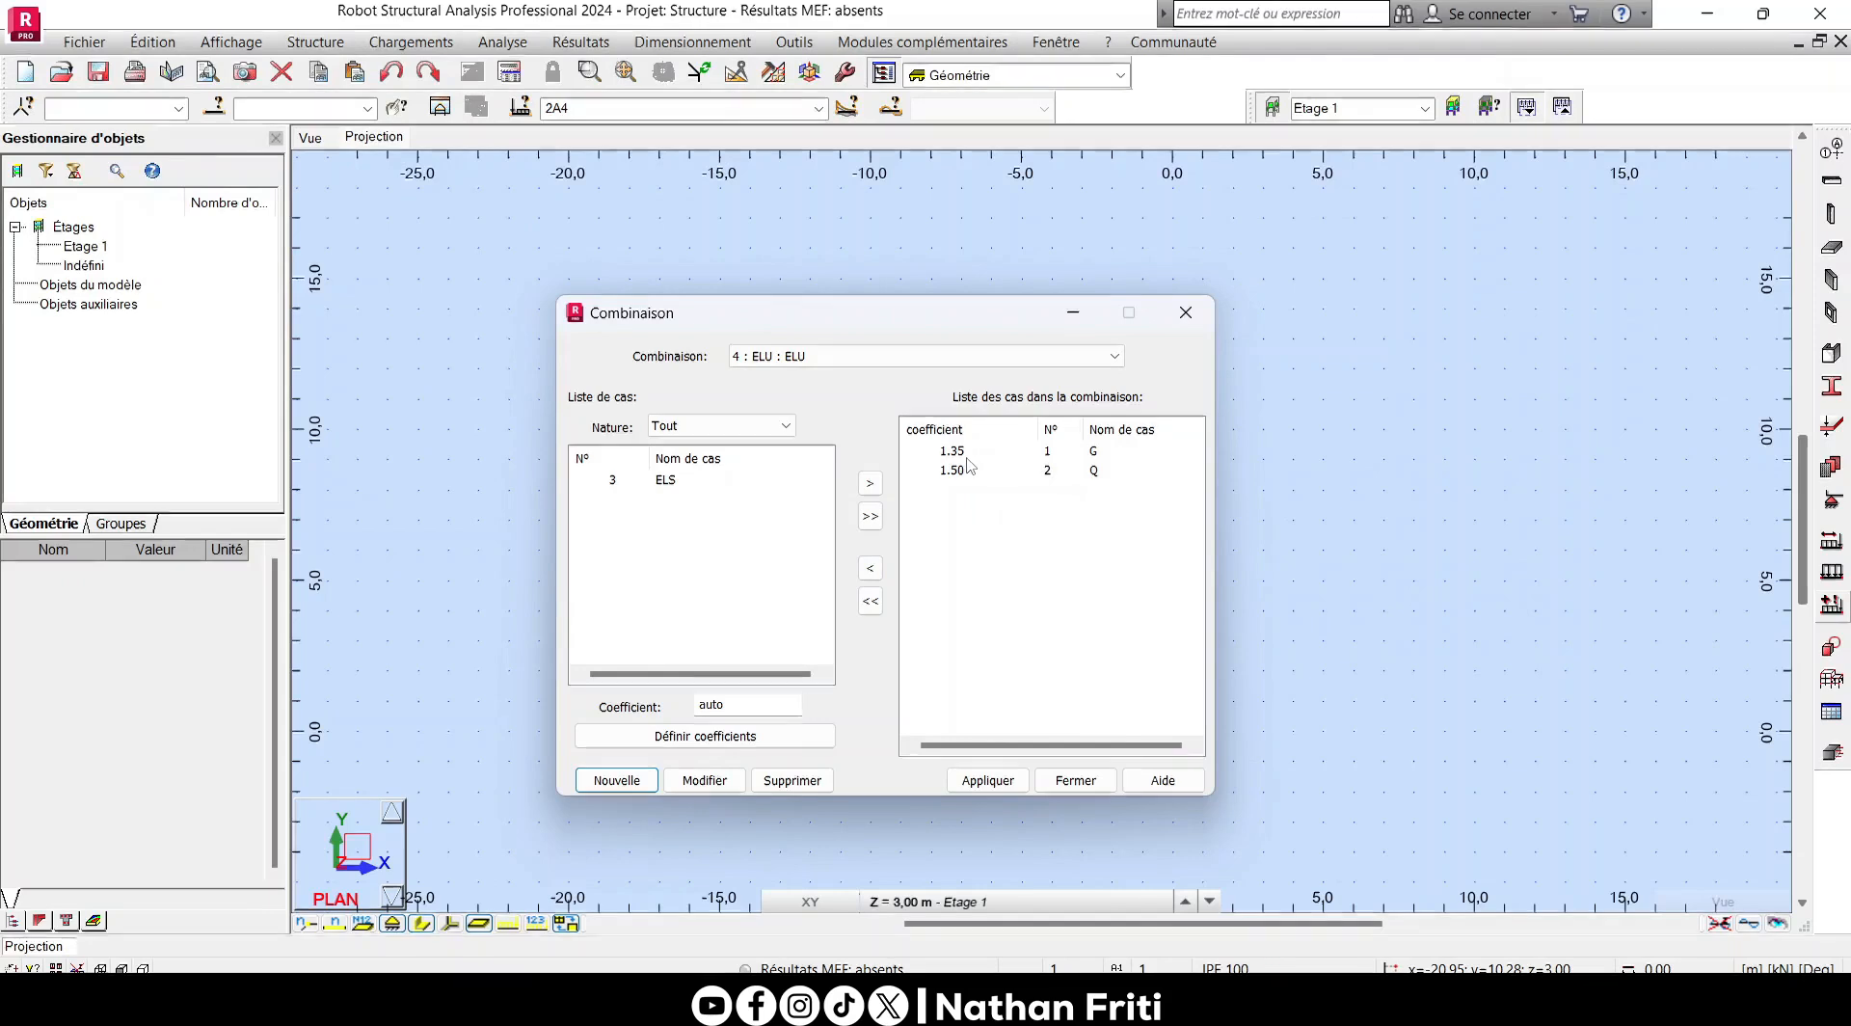
{"action": "left_click", "coordinate": [987, 779]}
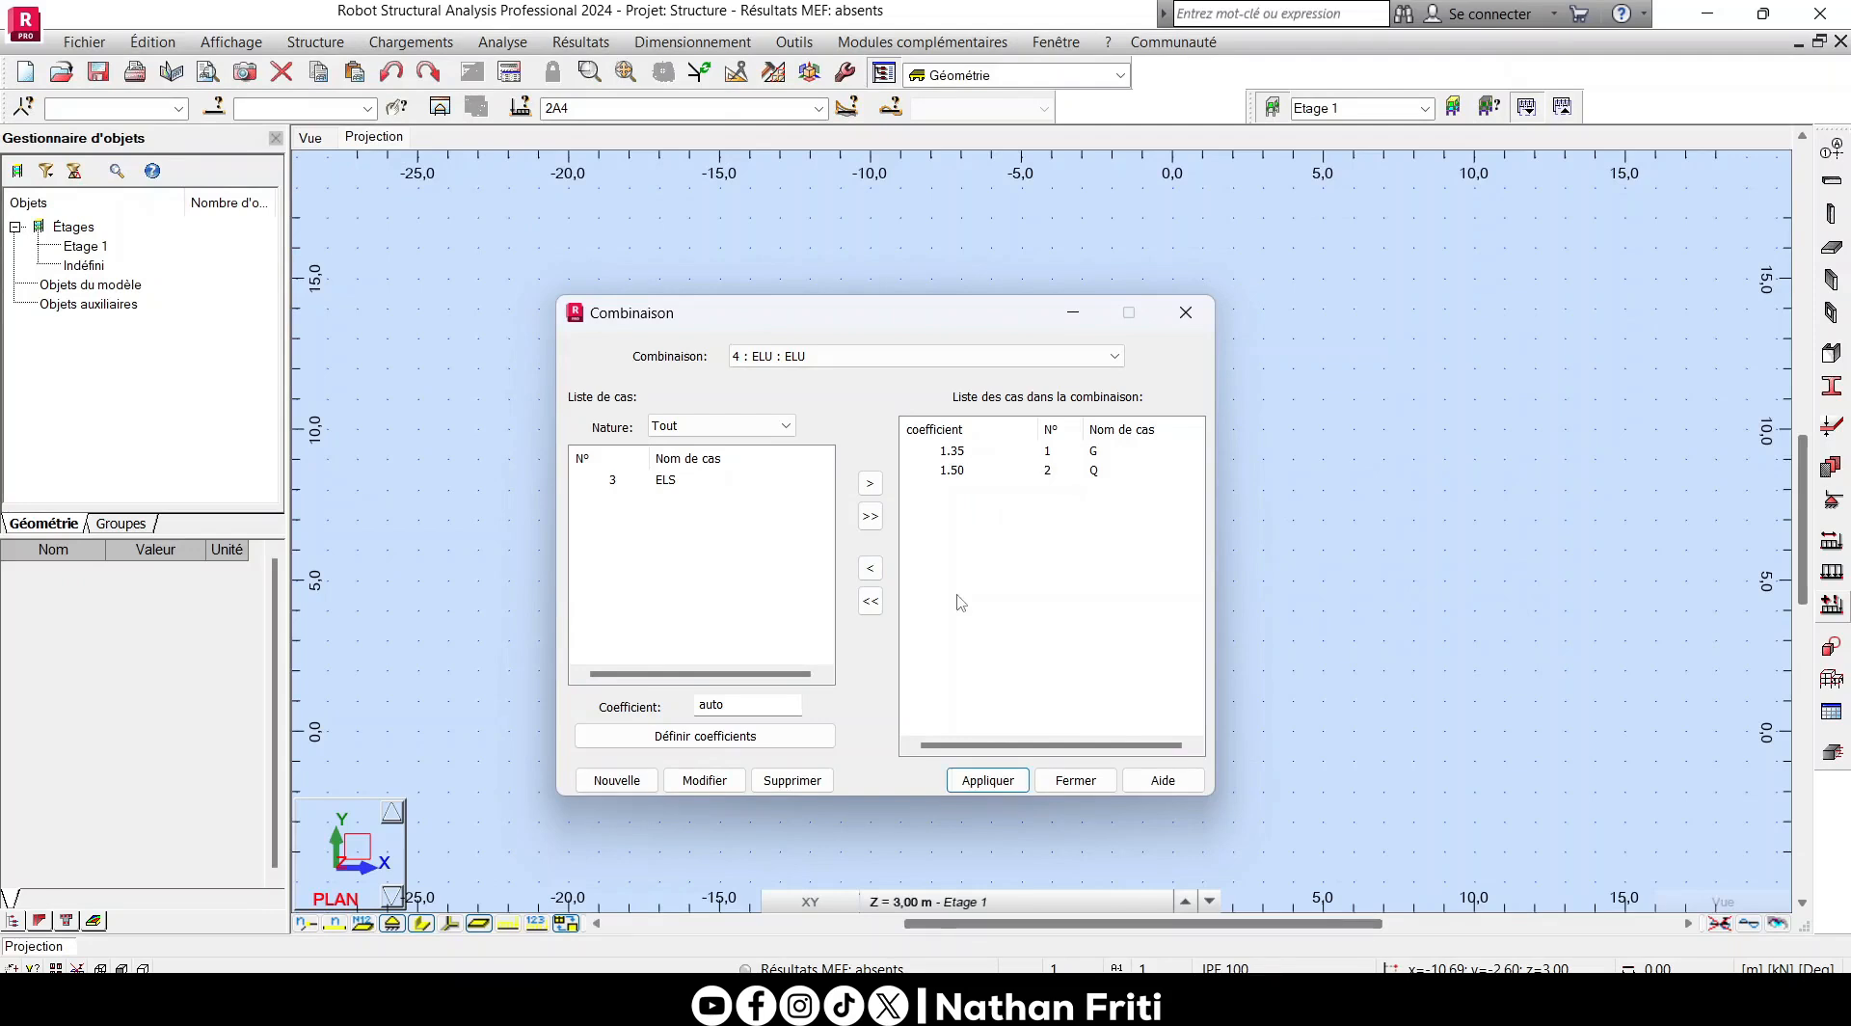
- Check the ELU coefficient table and the list of defined combinations, and close the combination definition
{"action": "left_click", "coordinate": [704, 735]}
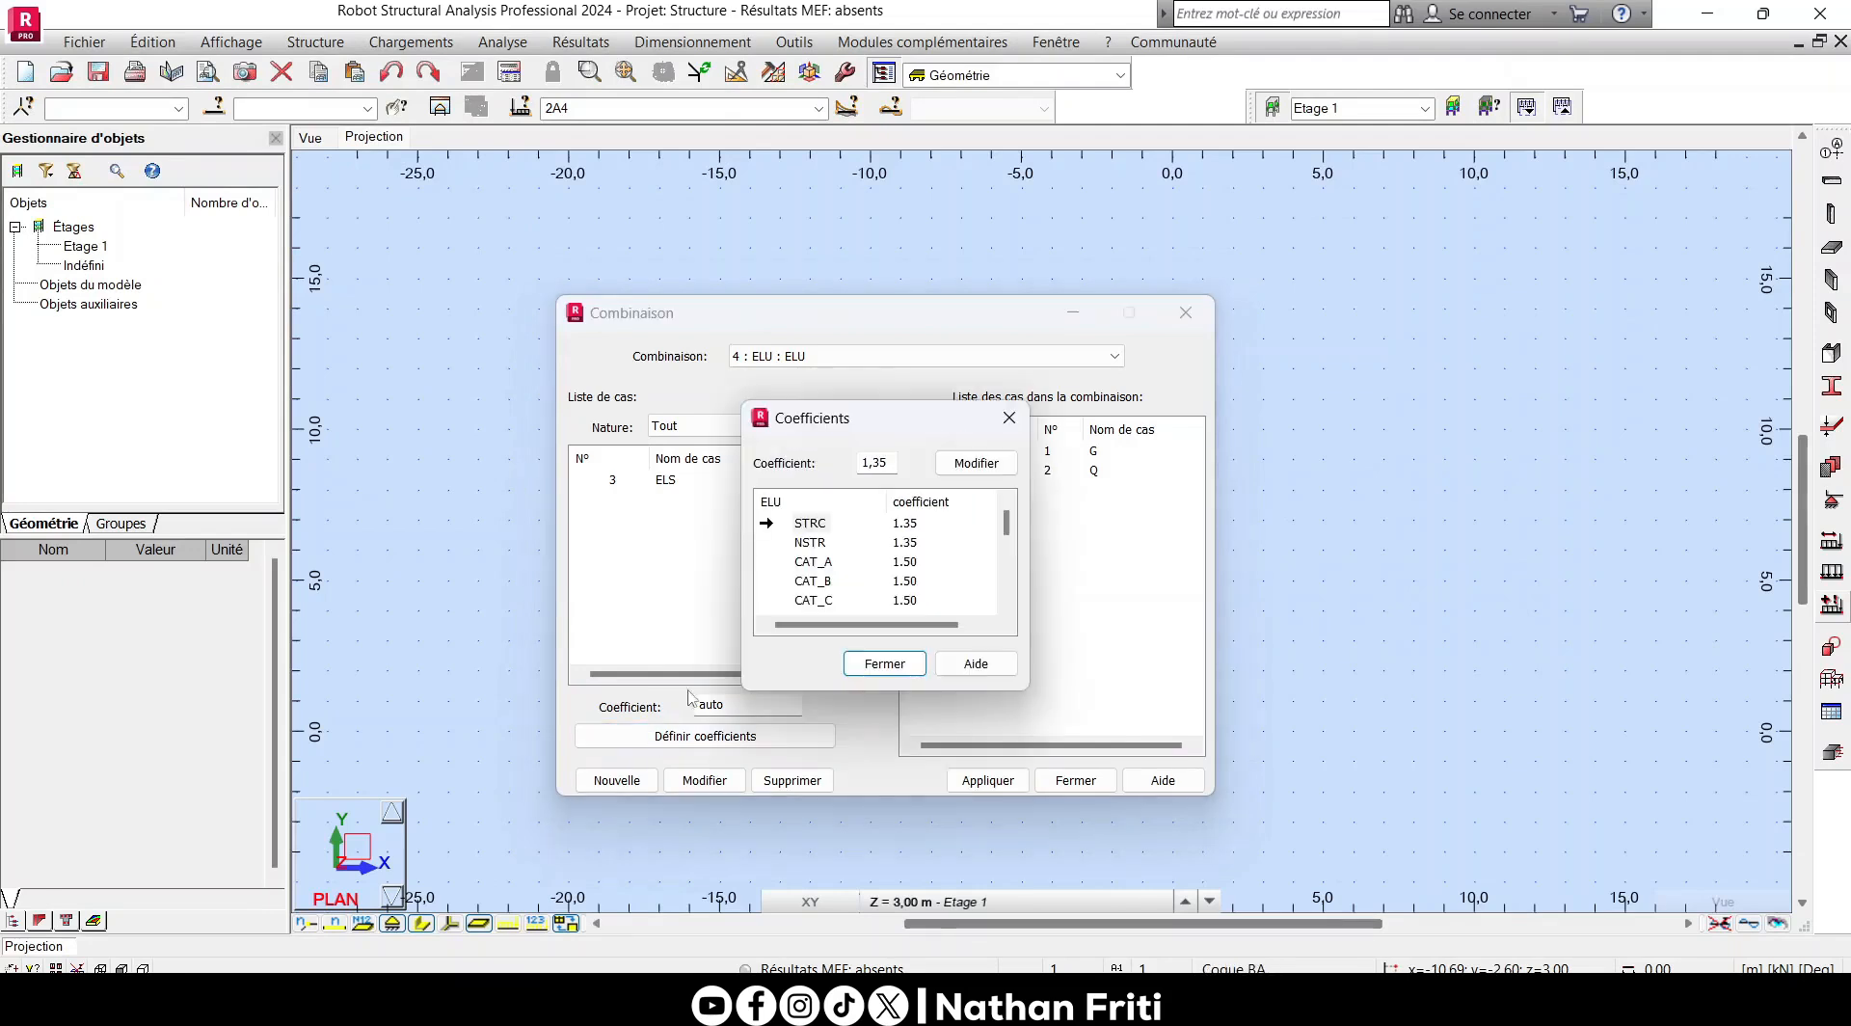
{"action": "left_click", "coordinate": [1009, 419]}
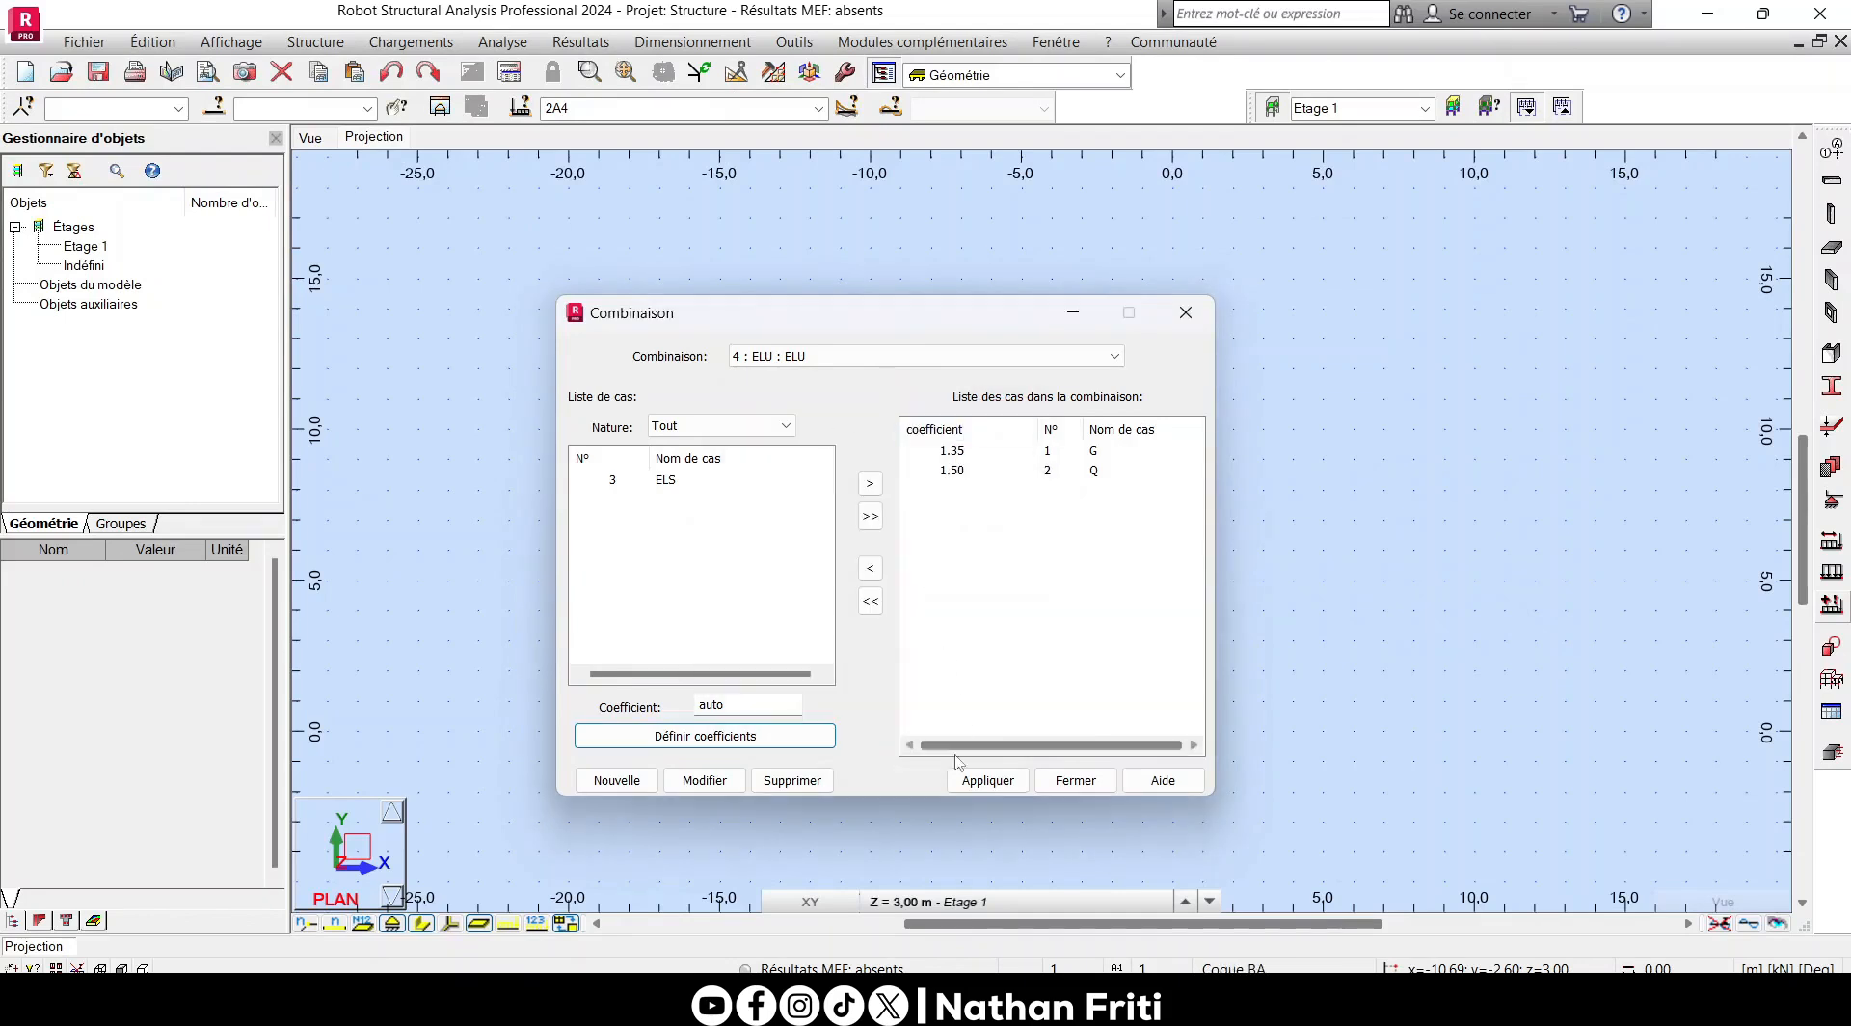
{"action": "left_click", "coordinate": [938, 356]}
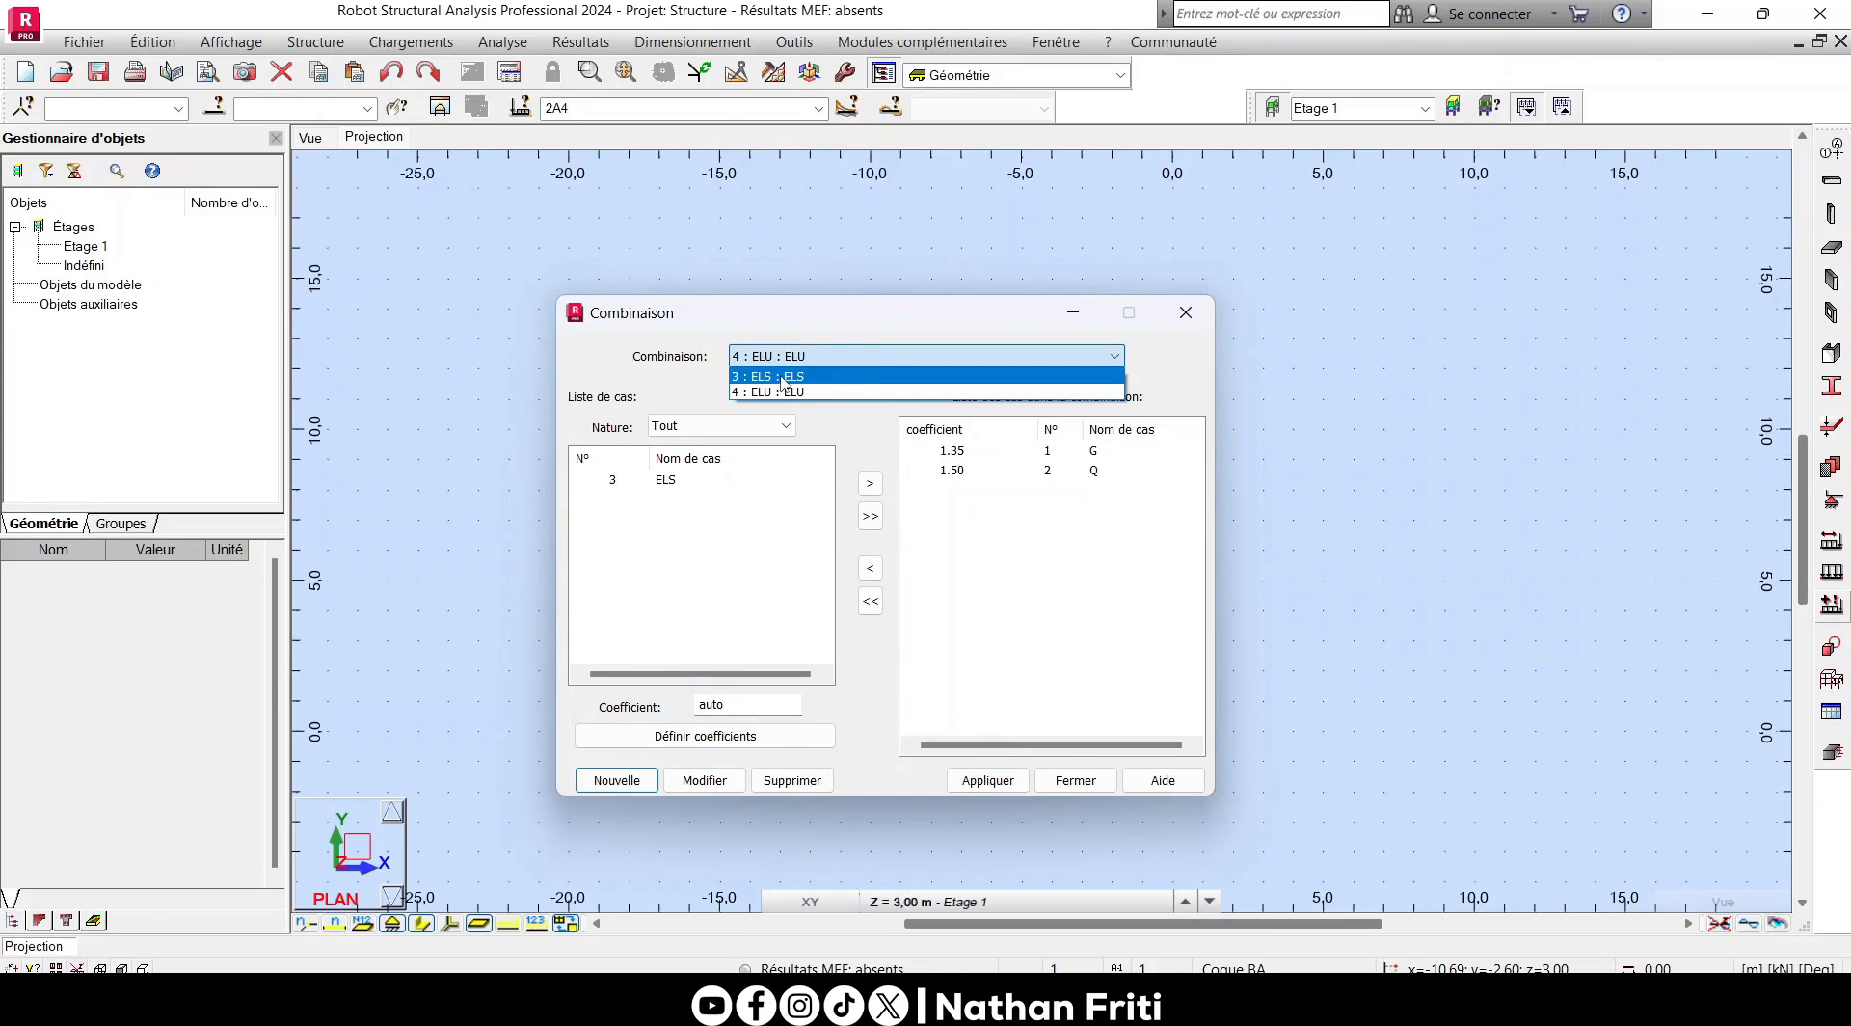
{"action": "left_click", "coordinate": [782, 390]}
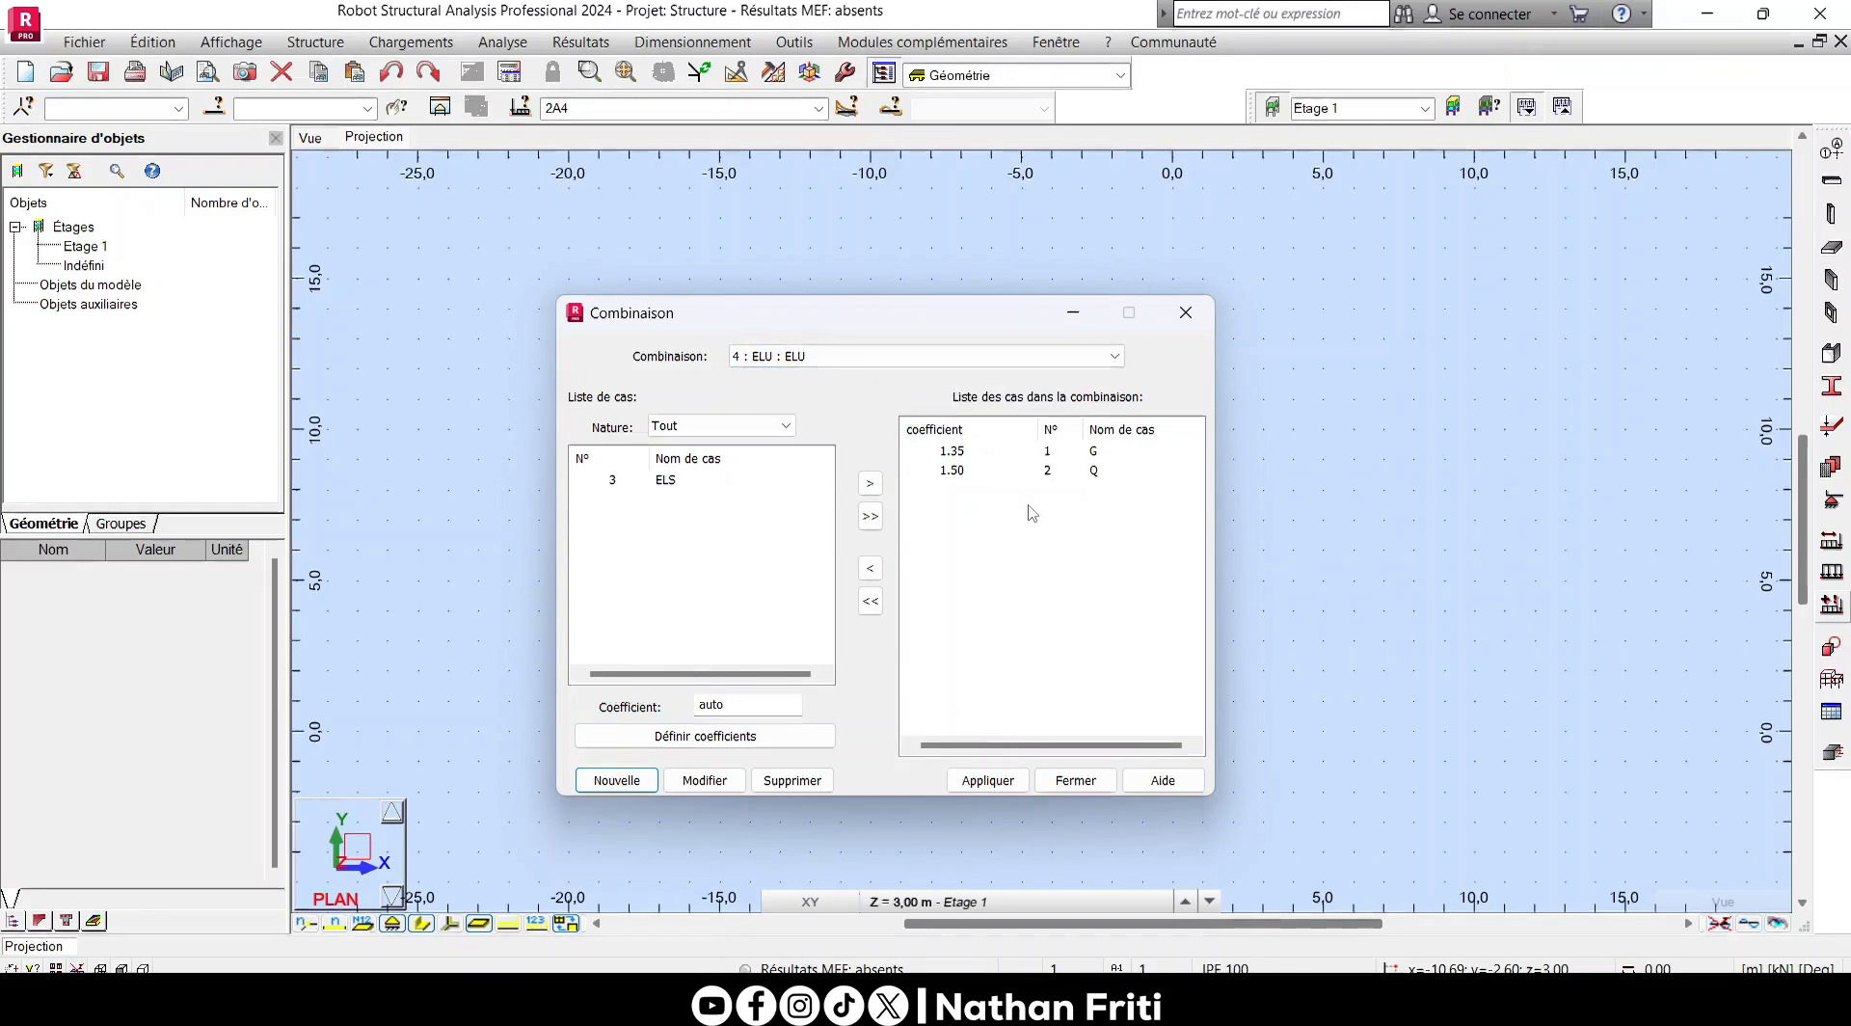
{"action": "left_click", "coordinate": [1076, 780]}
- Set load case G as the current case and check the list of available cases and combinations
{"action": "left_click", "coordinate": [817, 108]}
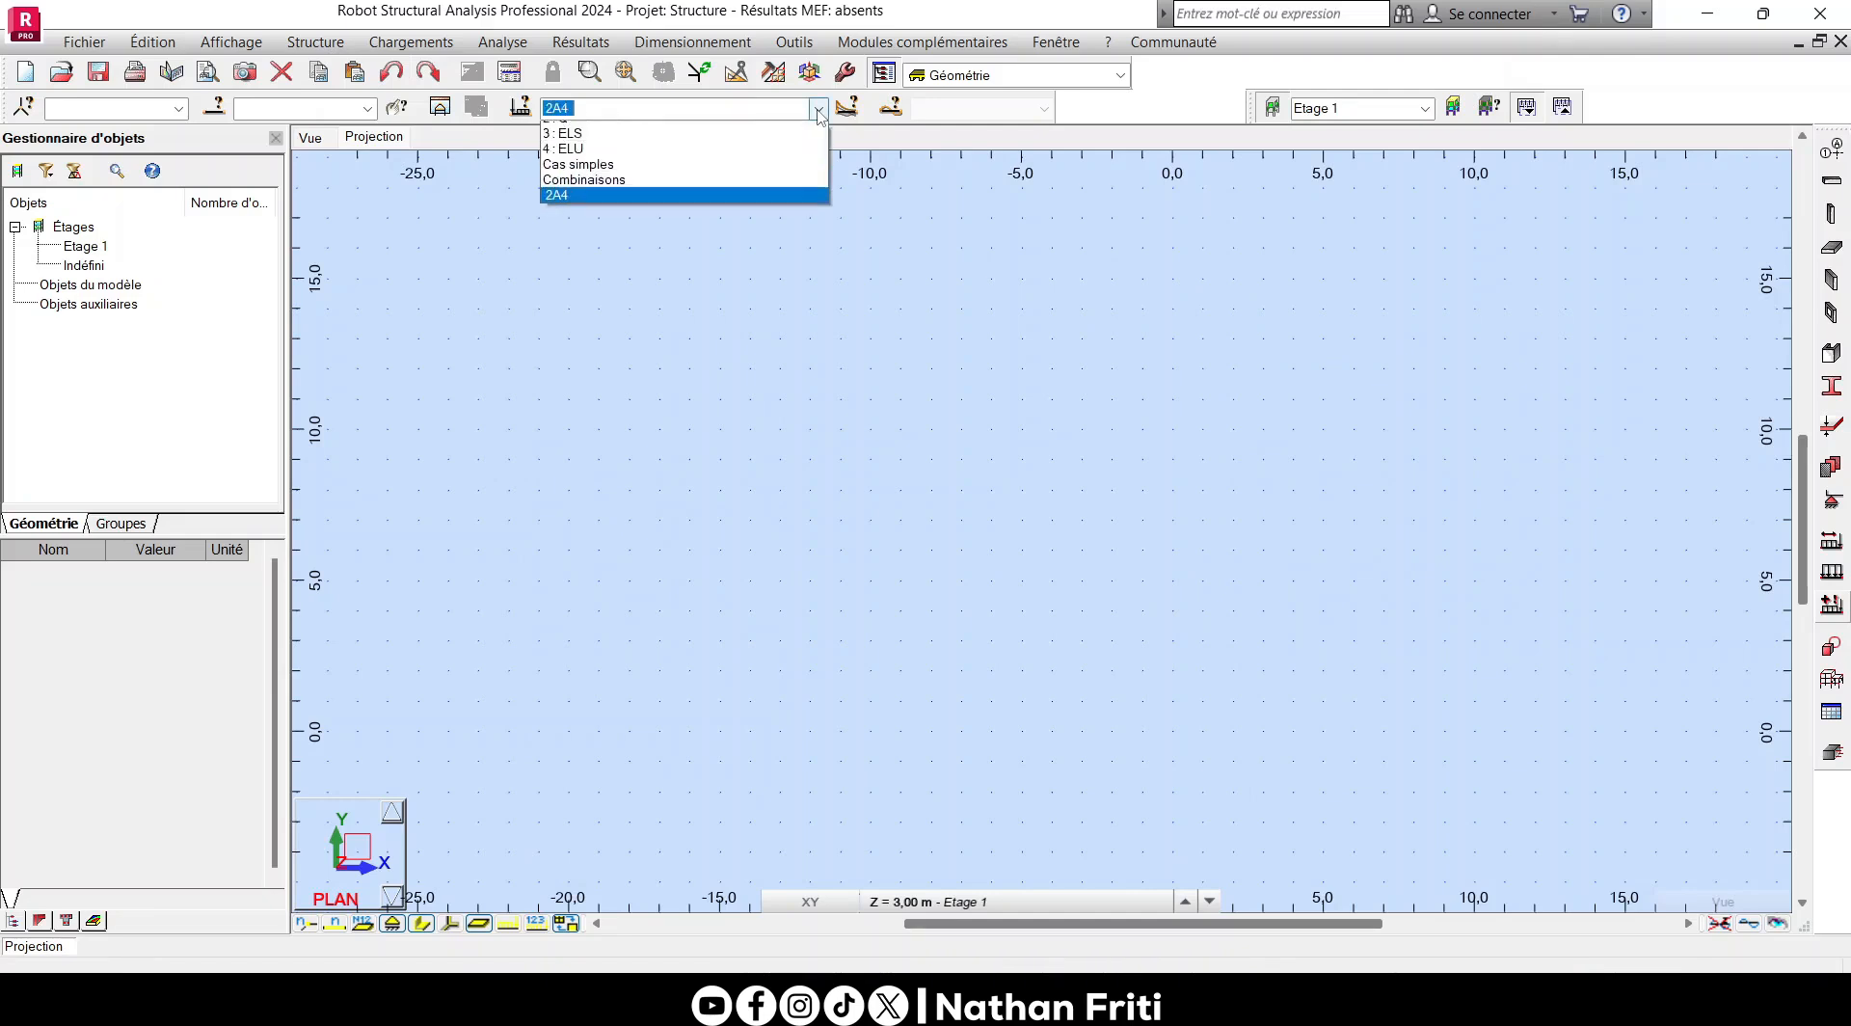
{"action": "left_click", "coordinate": [594, 128]}
{"action": "left_click", "coordinate": [818, 107]}
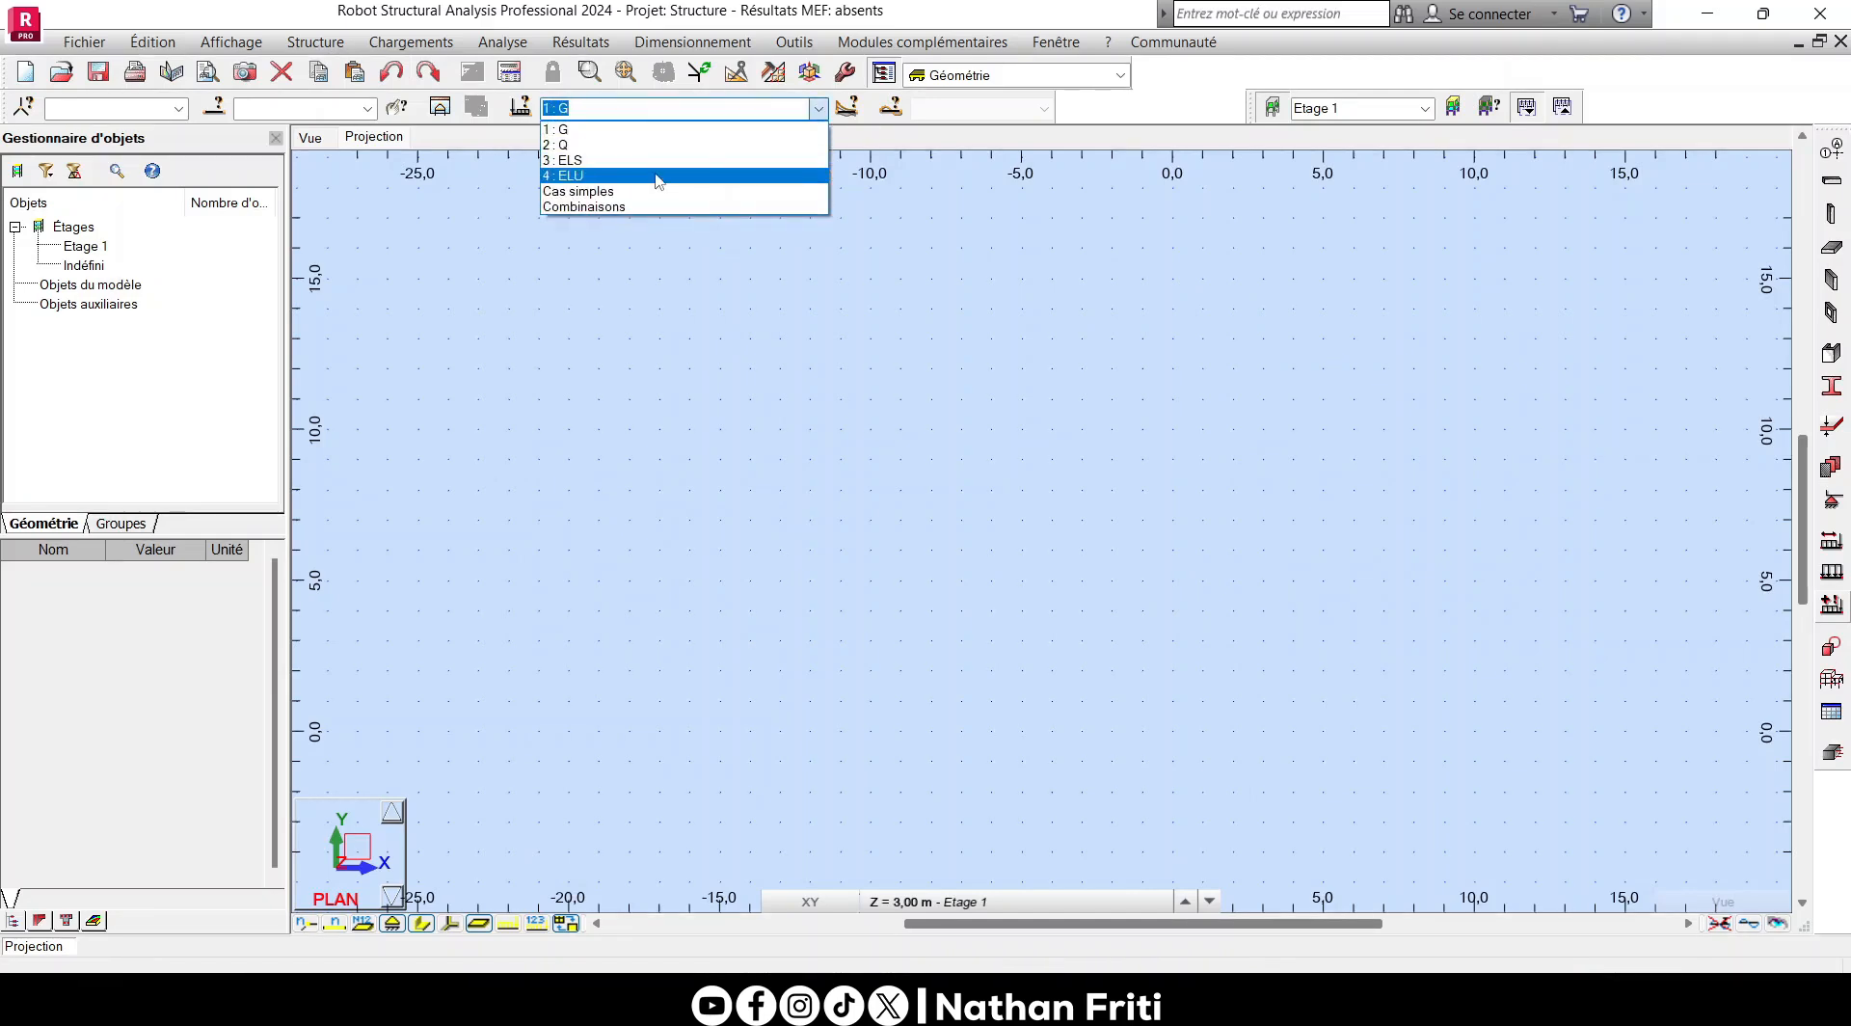
{"action": "left_click", "coordinate": [659, 254]}
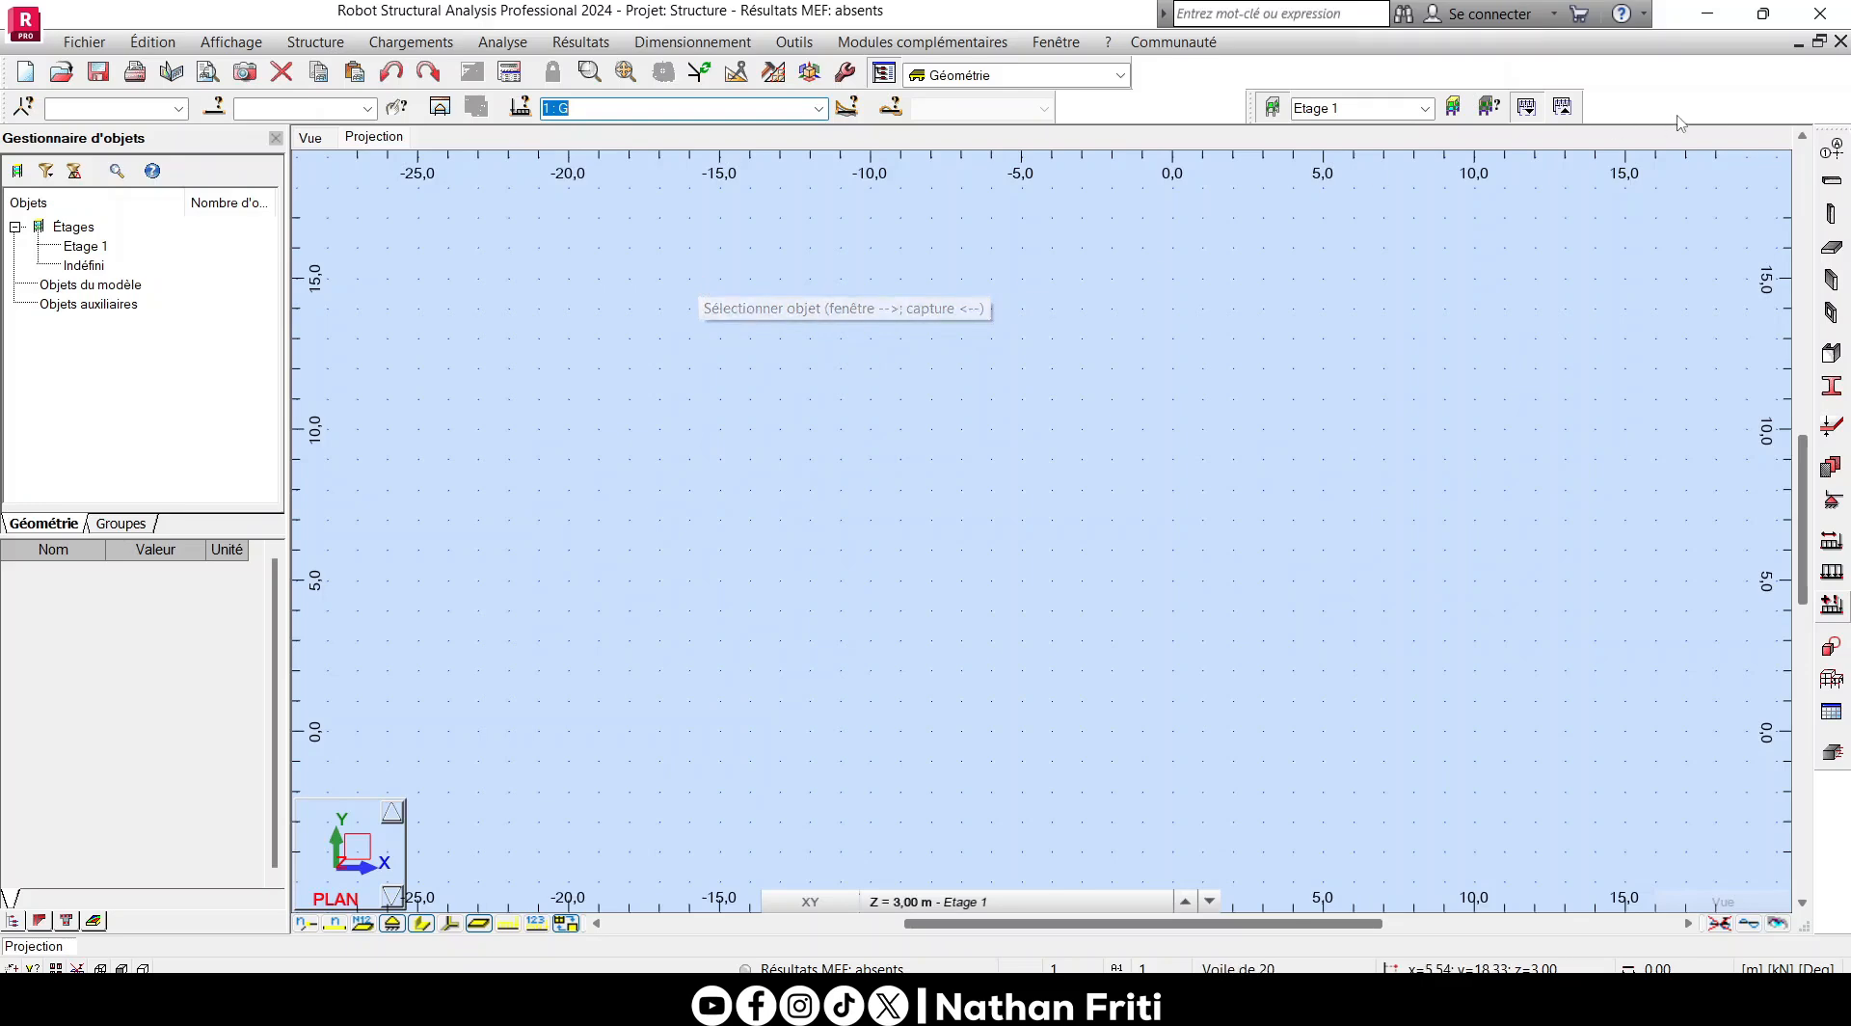
- Define Cartesian construction lines along X from position 0, repeated once at 5 m spacing
{"action": "left_click", "coordinate": [1830, 150]}
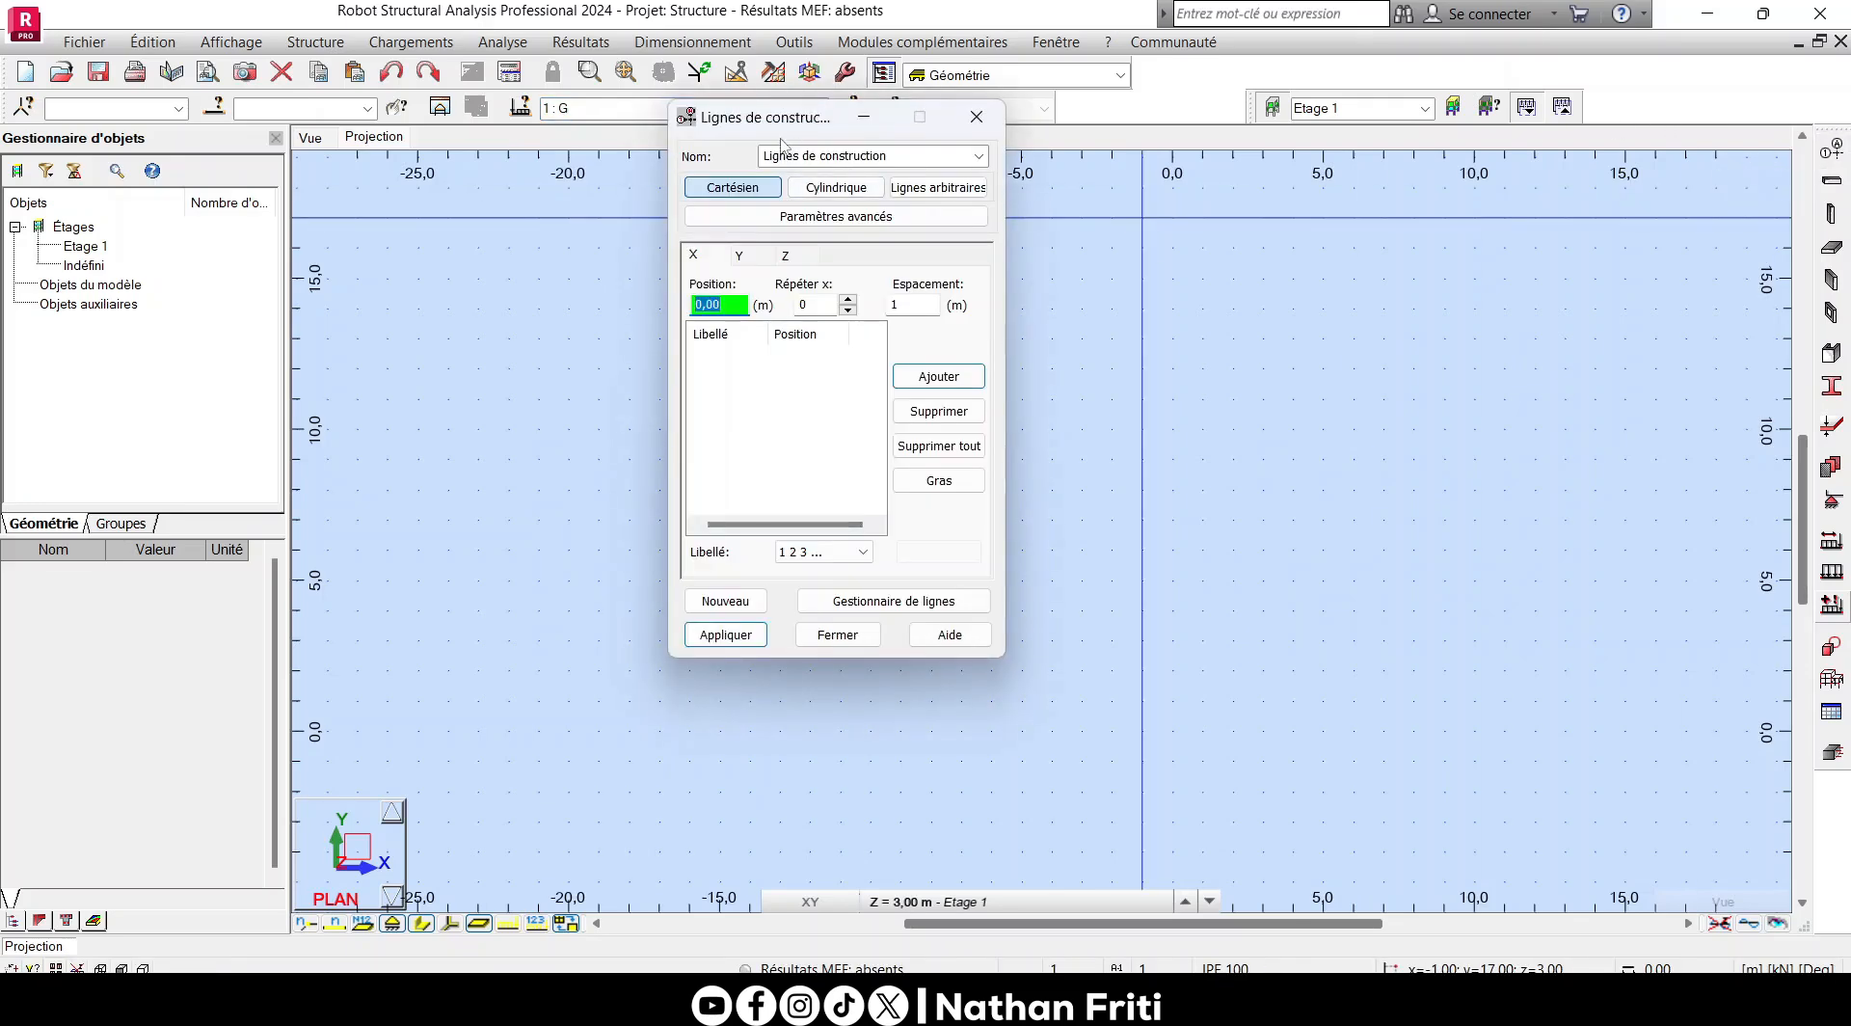
{"action": "left_click_drag", "start_coordinate": [783, 124], "coordinate": [804, 211]}
{"action": "left_click", "coordinate": [869, 386]}
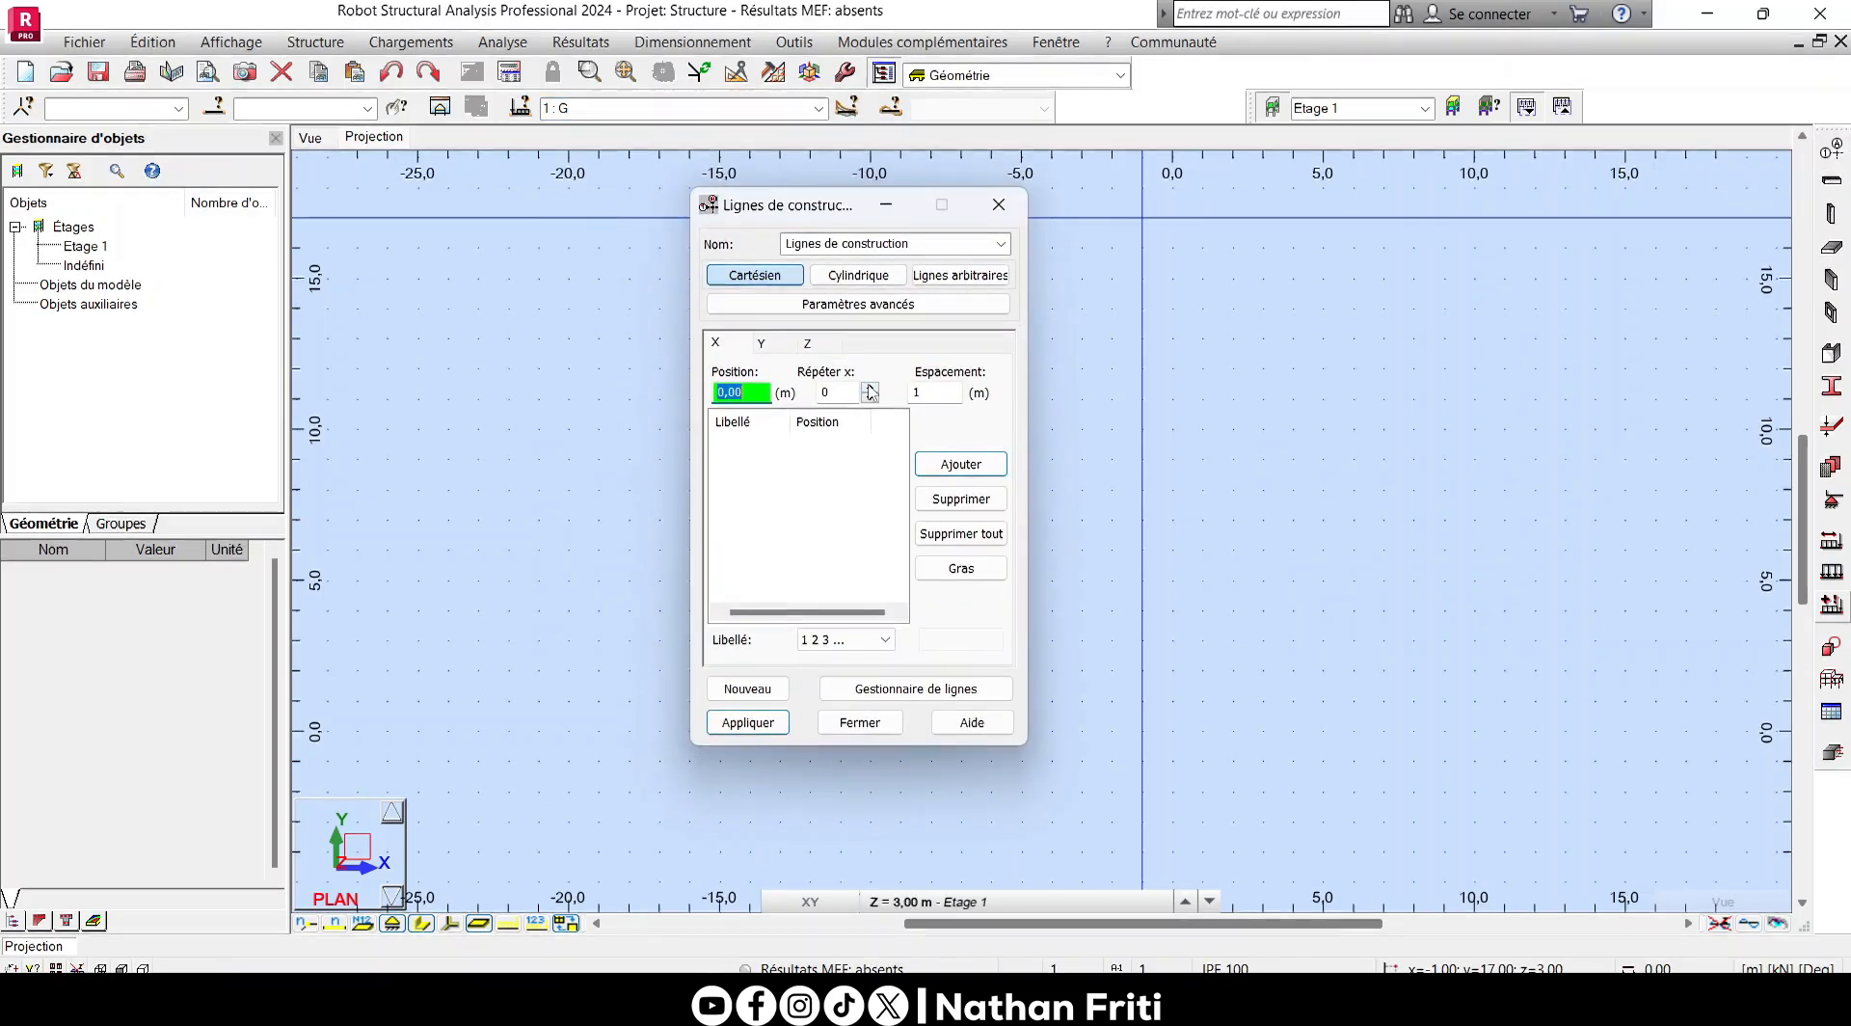
{"action": "left_click", "coordinate": [924, 395]}
{"action": "type", "text": "5"}
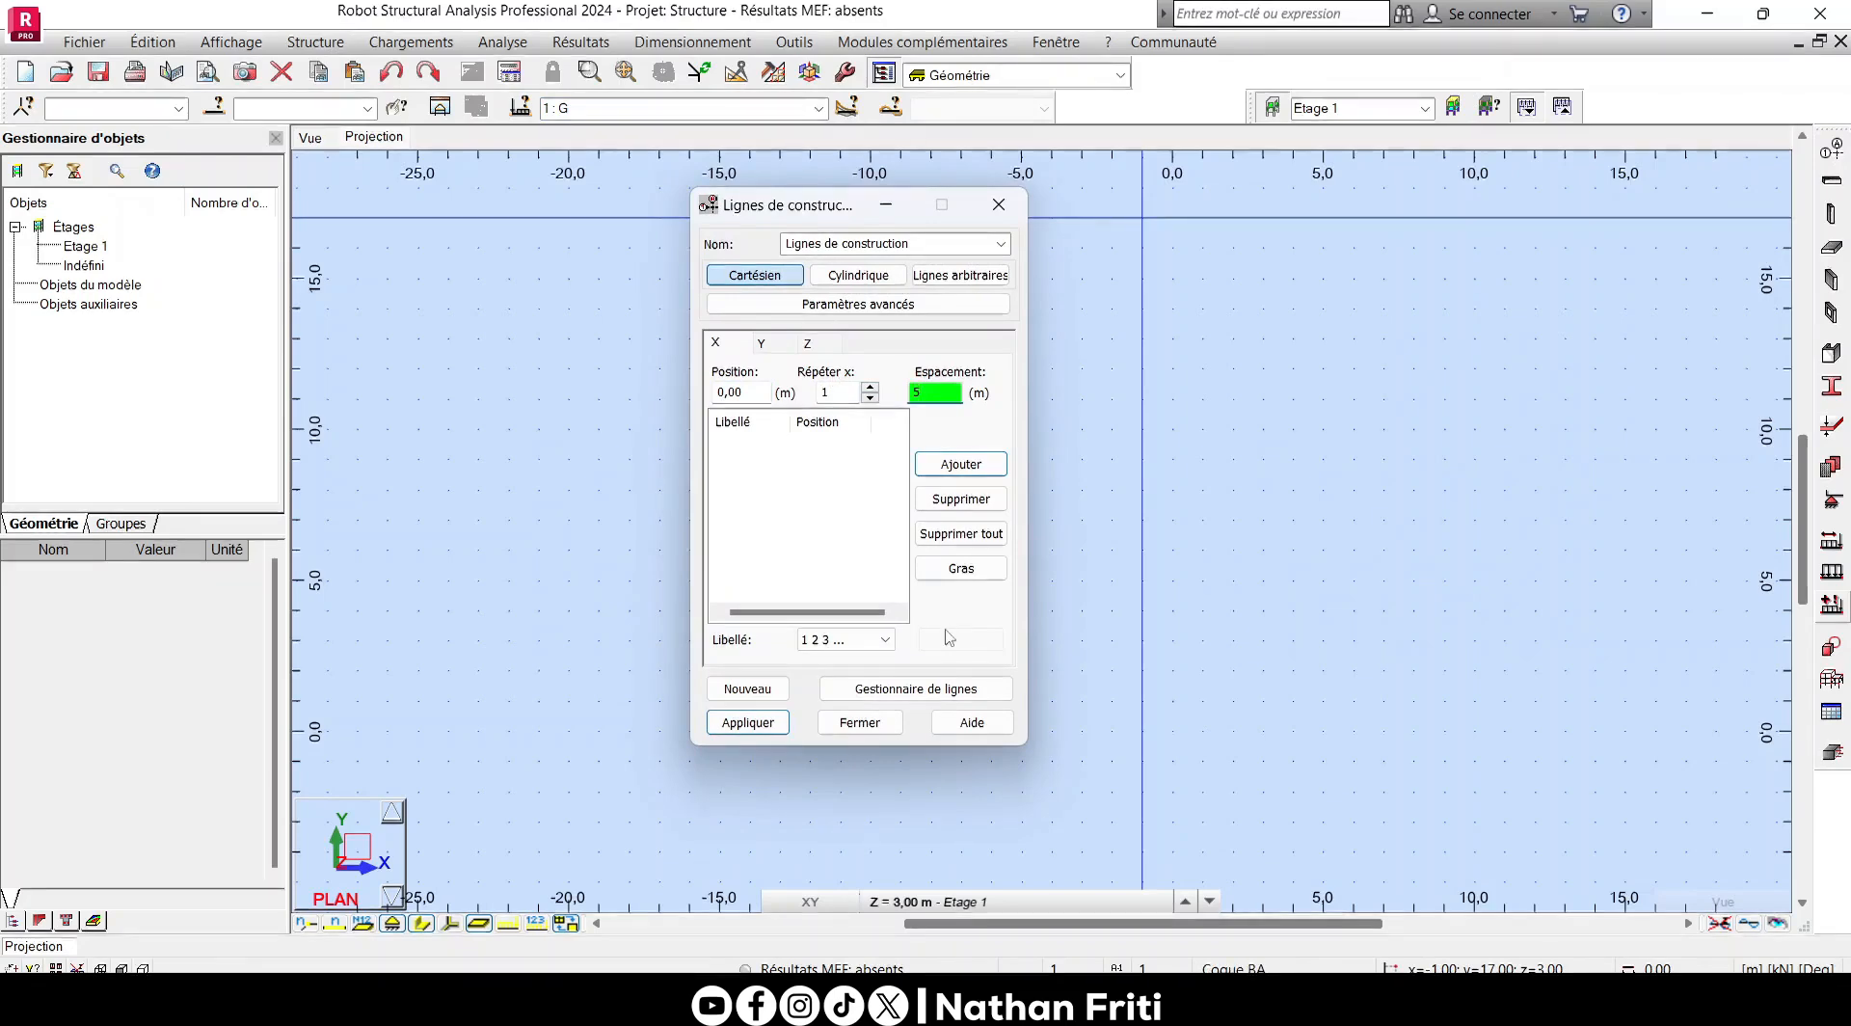
{"action": "left_click", "coordinate": [961, 463]}
- Define the Y construction lines from position 0, repeated once at 6 m spacing, with A B C labels
{"action": "left_click", "coordinate": [762, 343]}
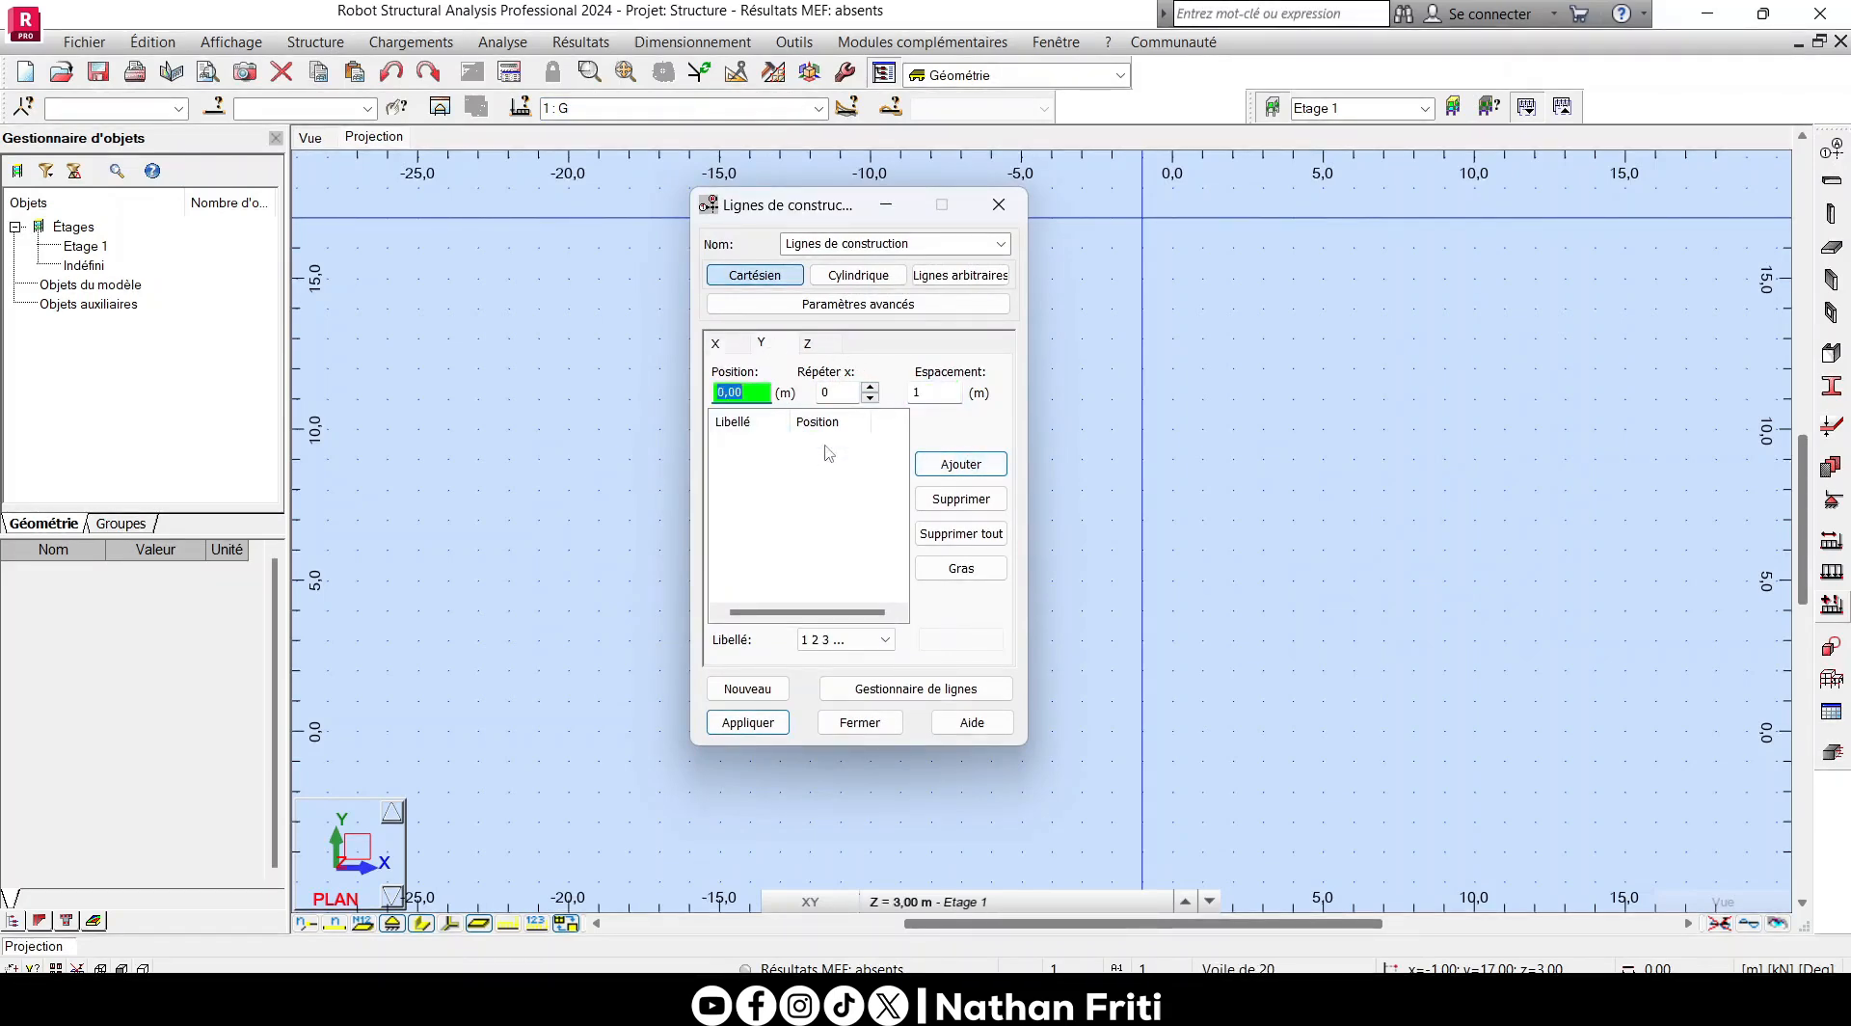
{"action": "left_click", "coordinate": [870, 386]}
{"action": "key", "text": "Tab"}
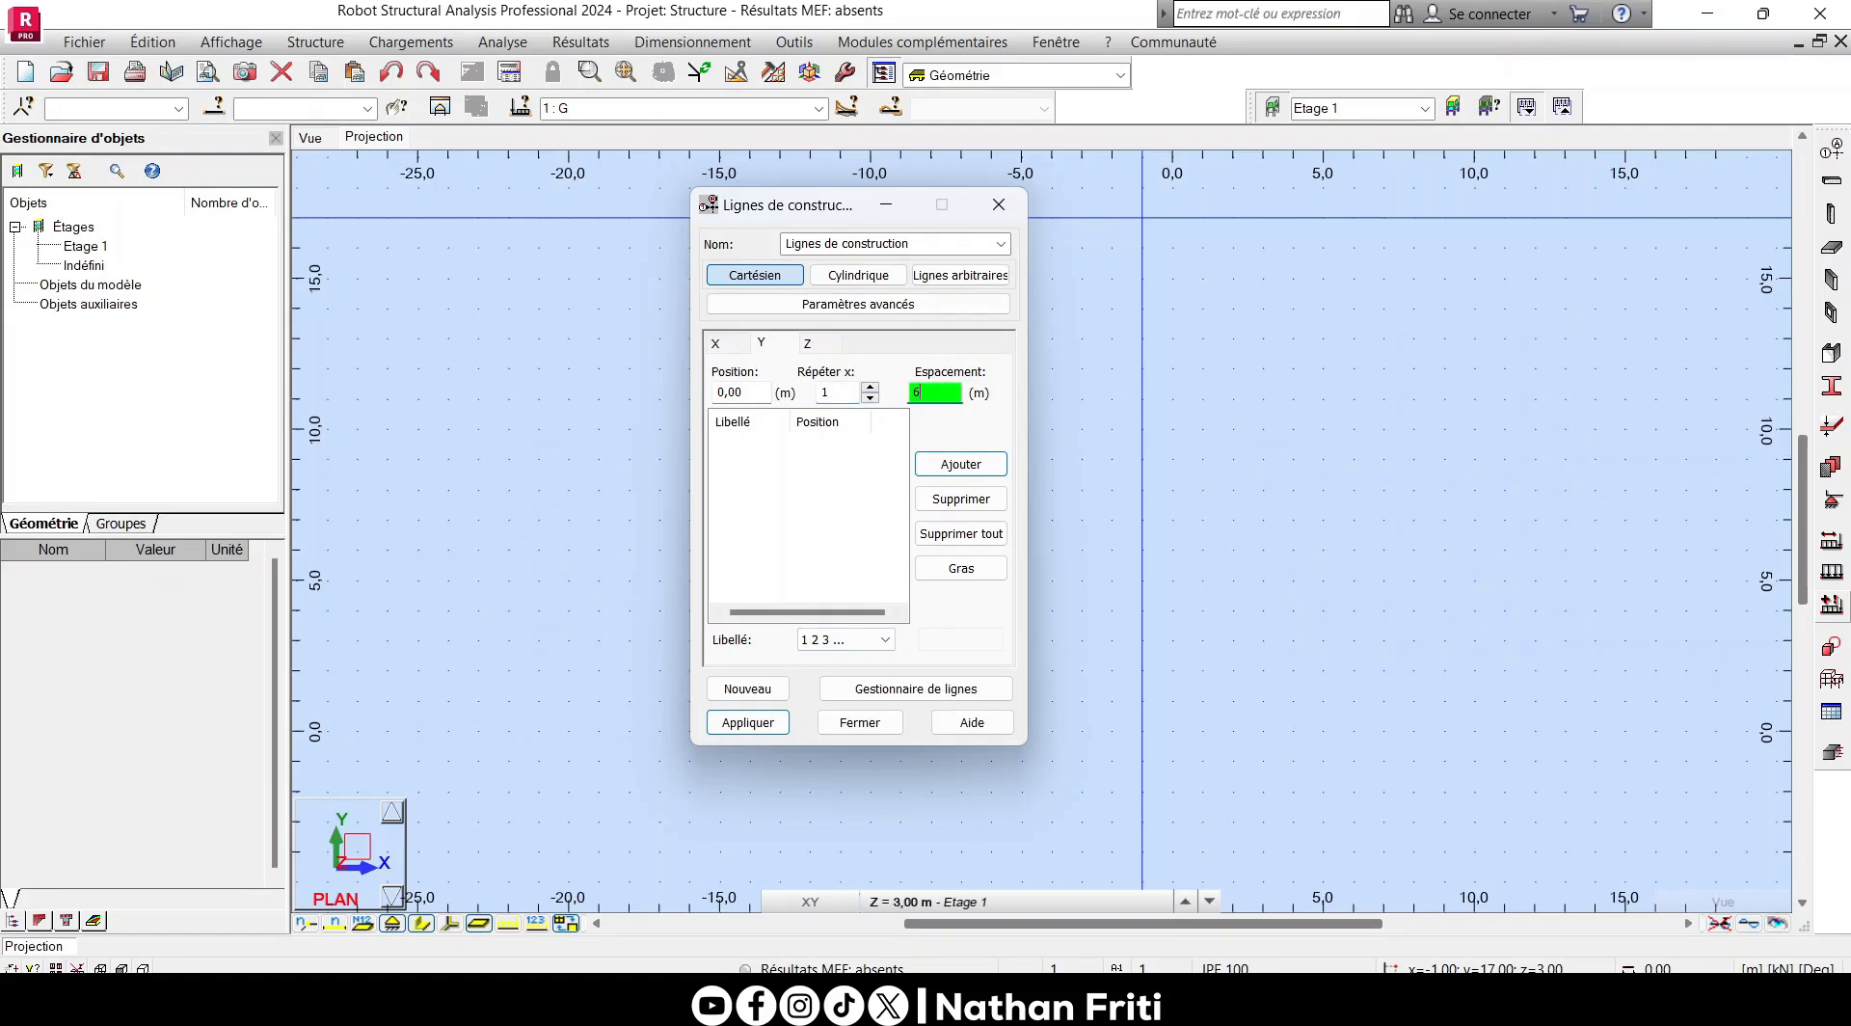
{"action": "left_click", "coordinate": [848, 639]}
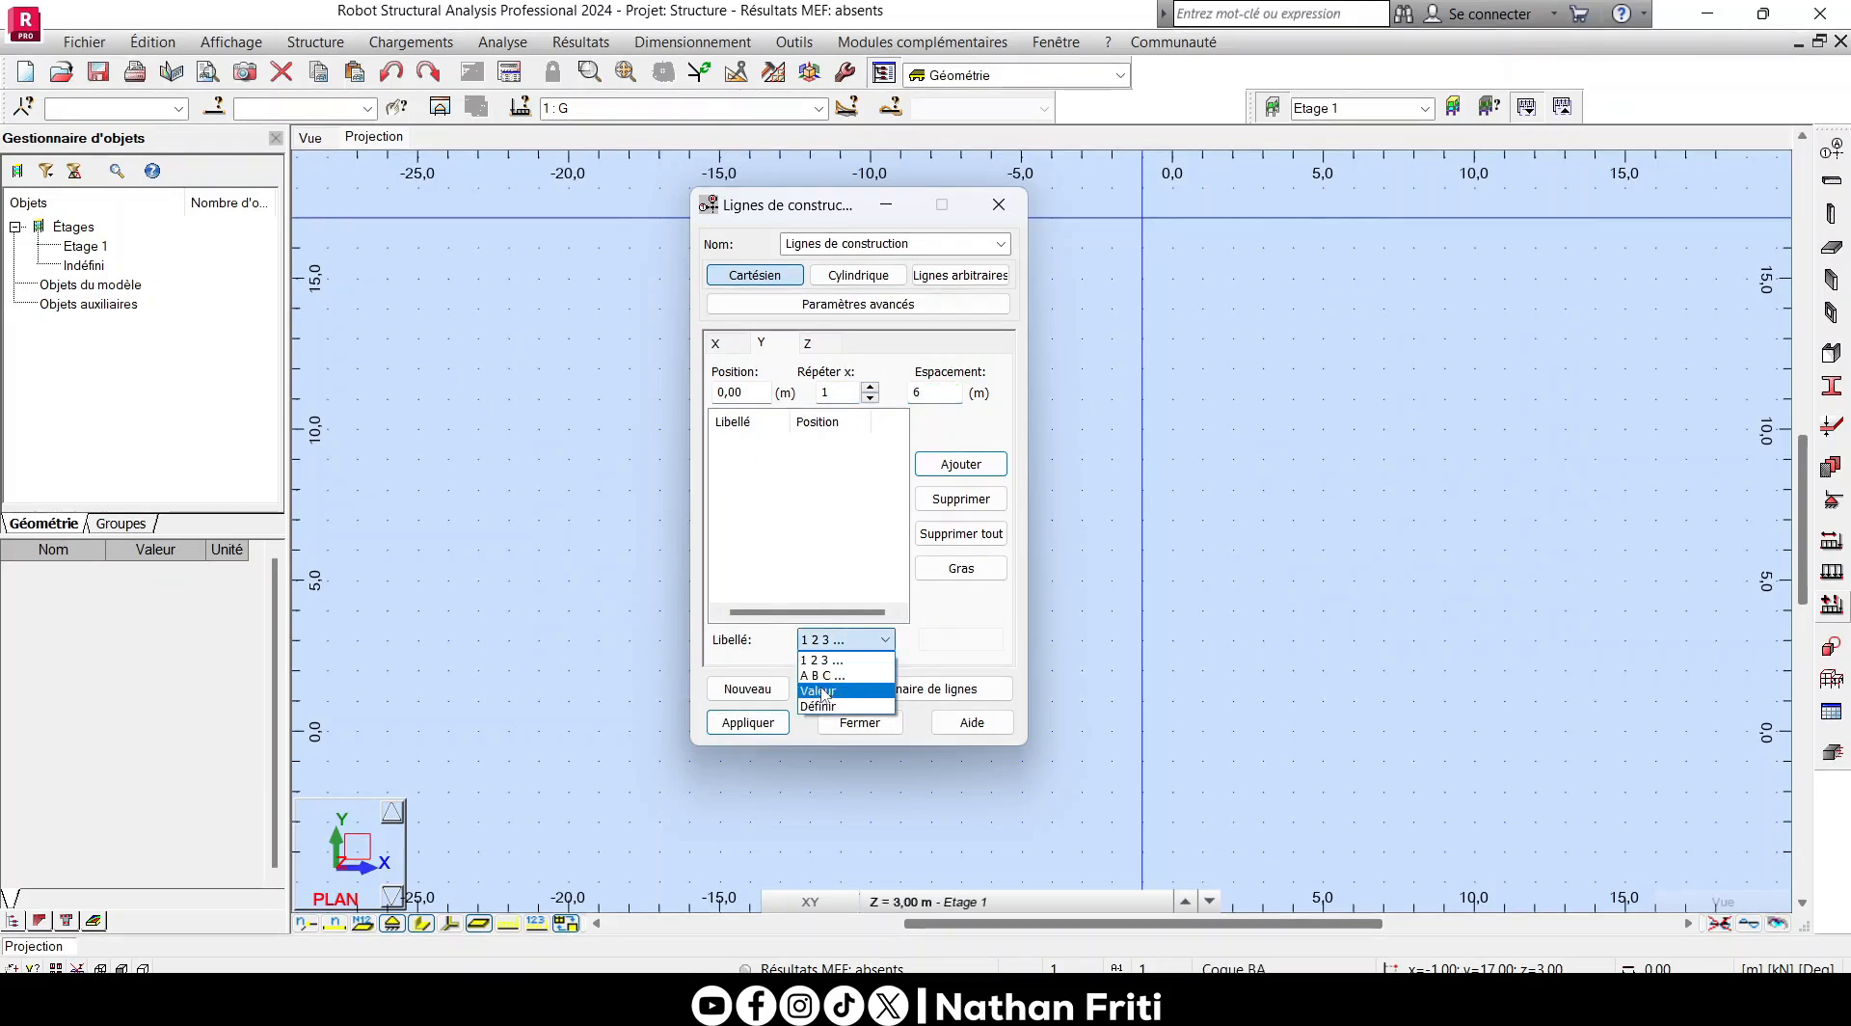
{"action": "left_click", "coordinate": [825, 676]}
- Turn off the storey-based levels for the Z construction lines and set their labels to Valeur
{"action": "left_click", "coordinate": [808, 344]}
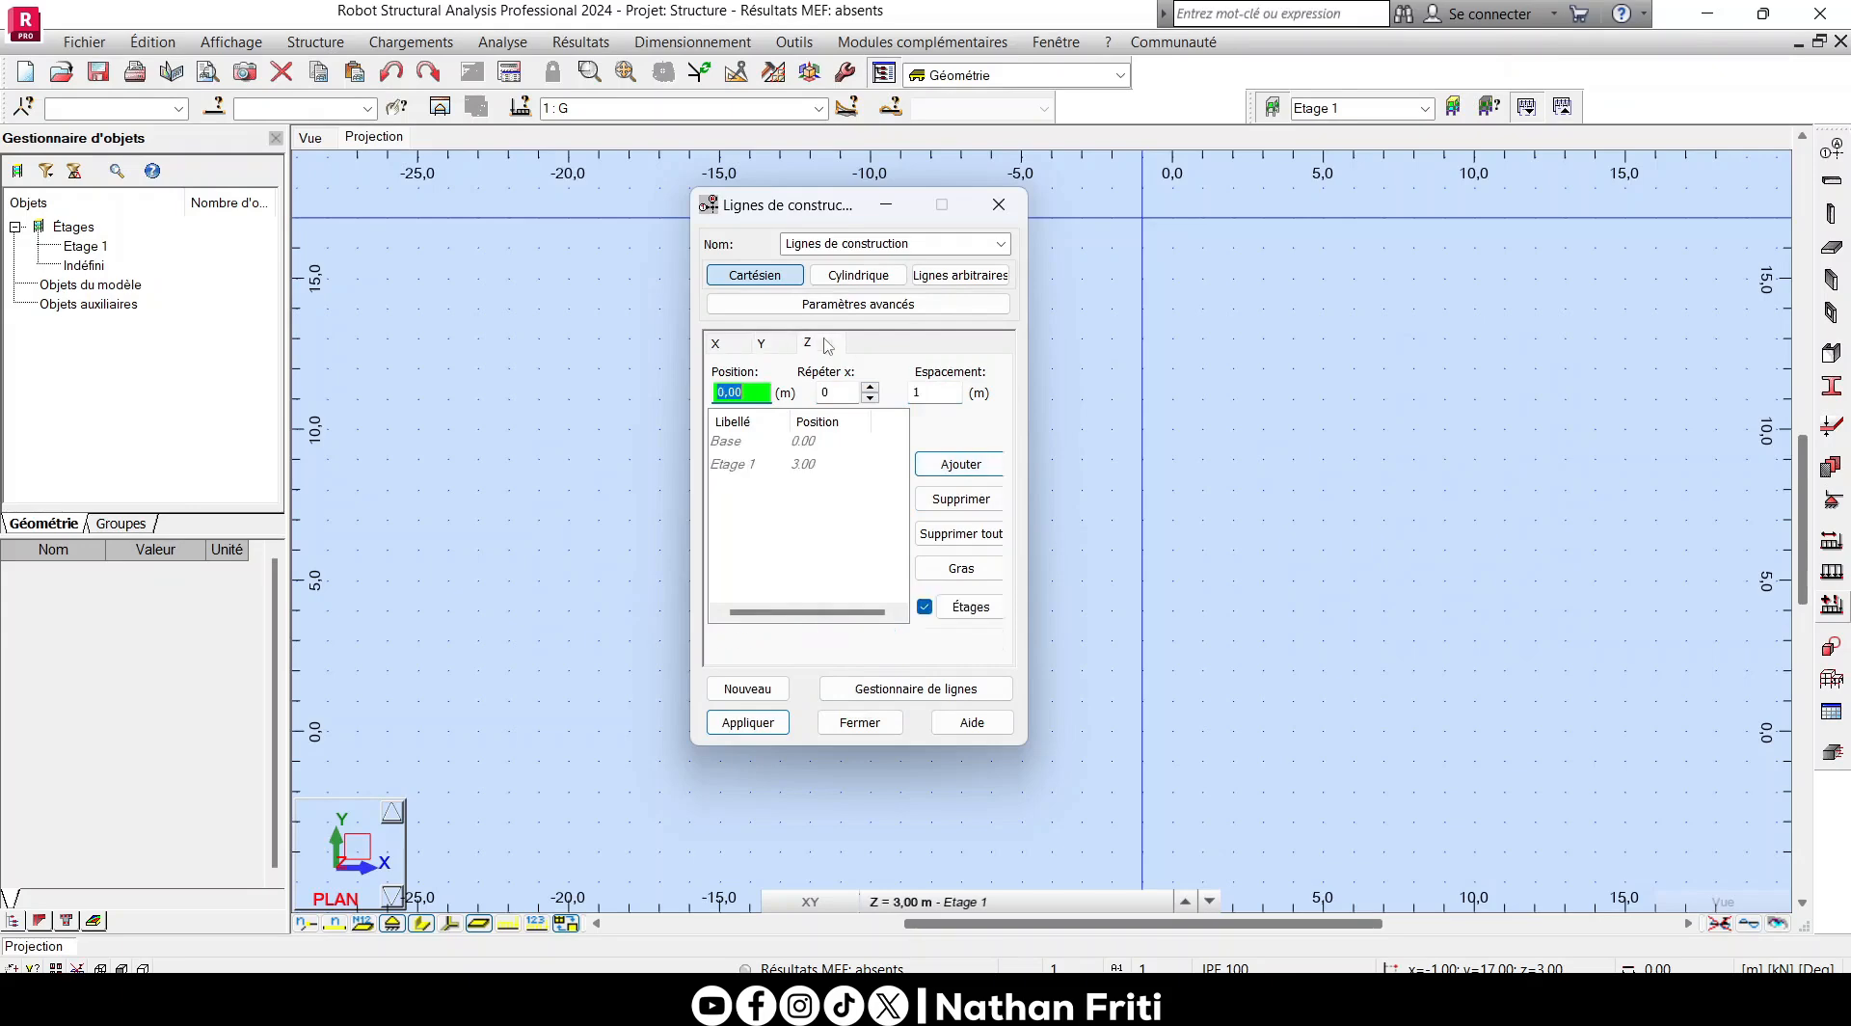
{"action": "left_click", "coordinate": [923, 606]}
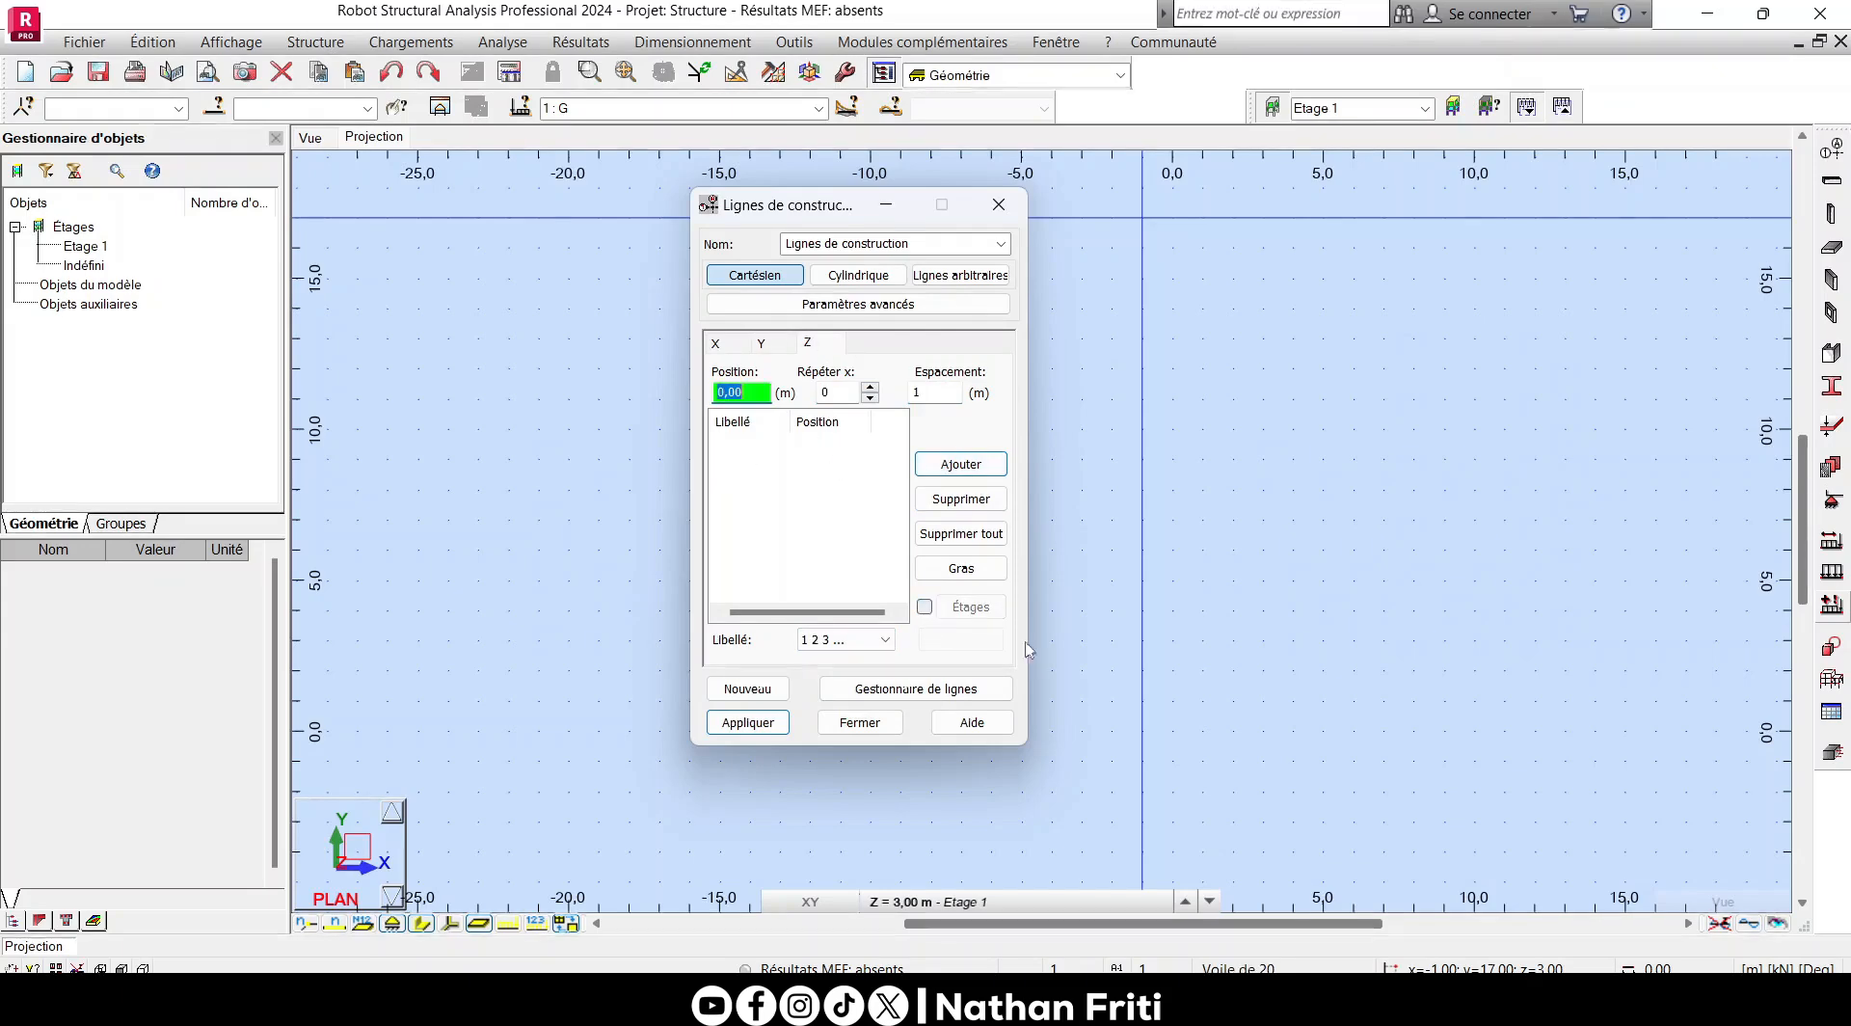
{"action": "left_click", "coordinate": [841, 641]}
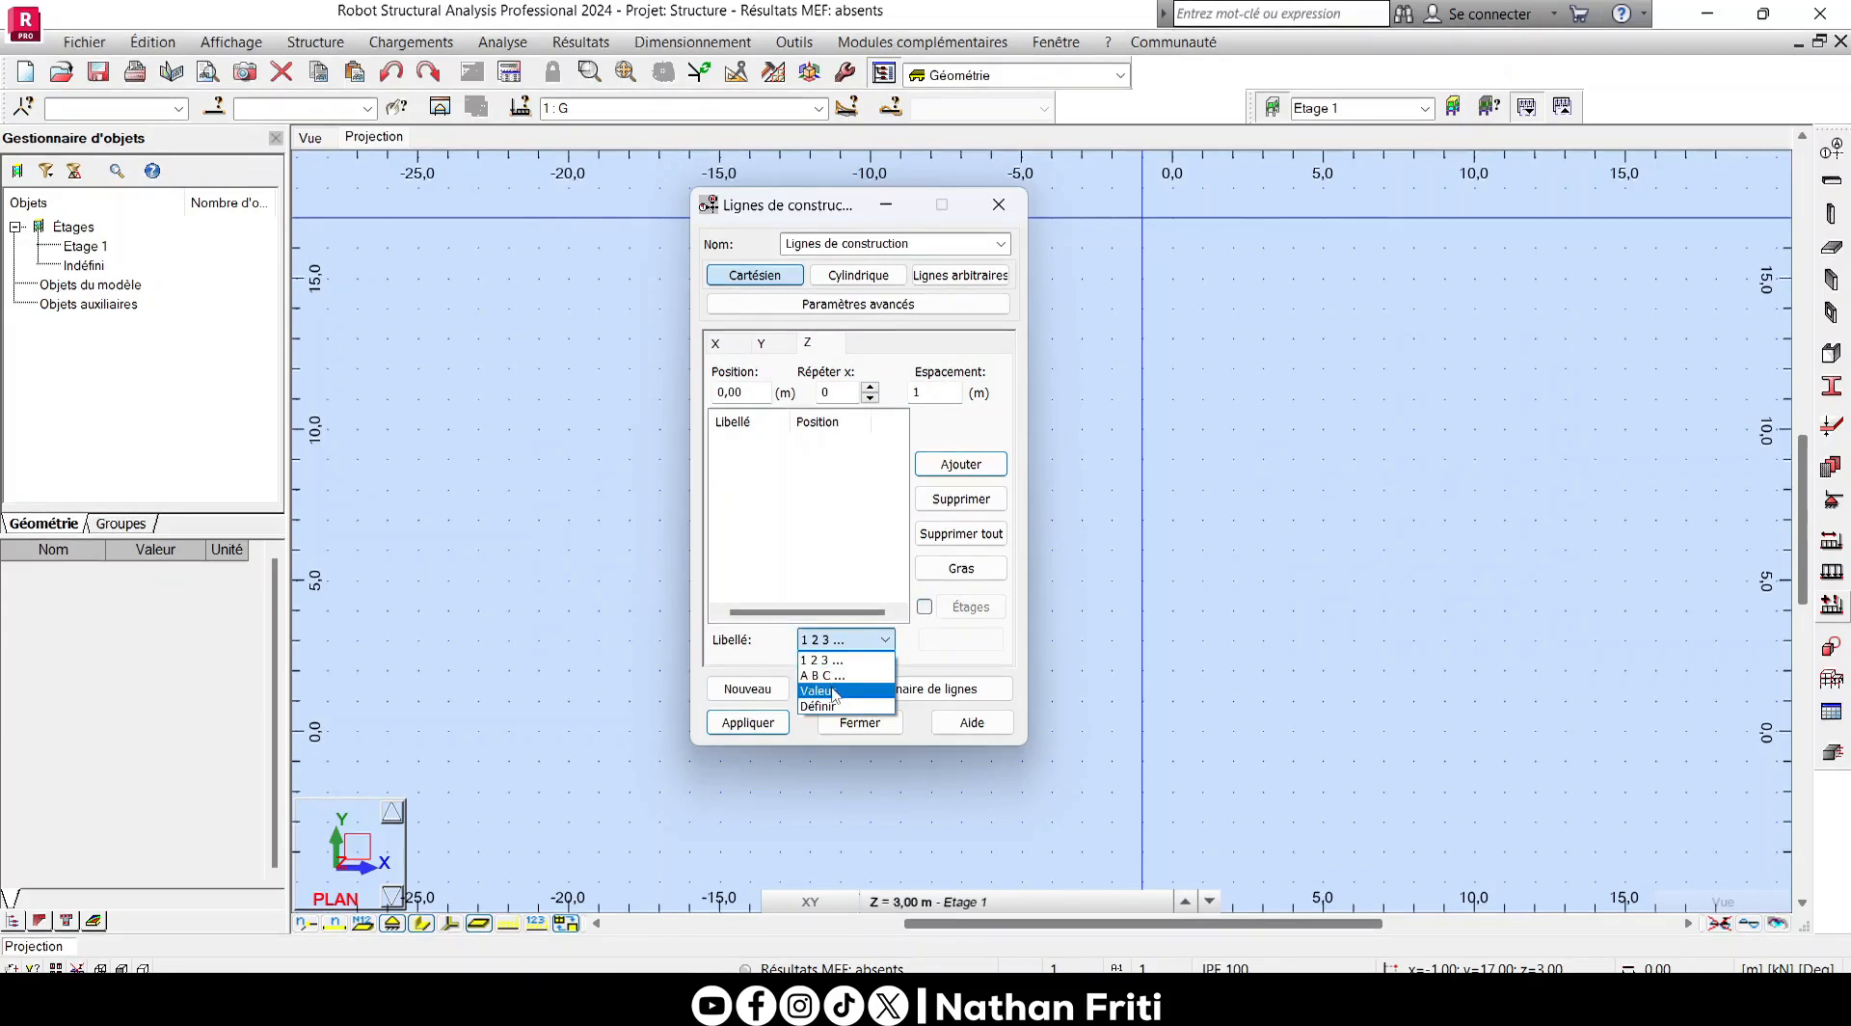
{"action": "left_click", "coordinate": [820, 690]}
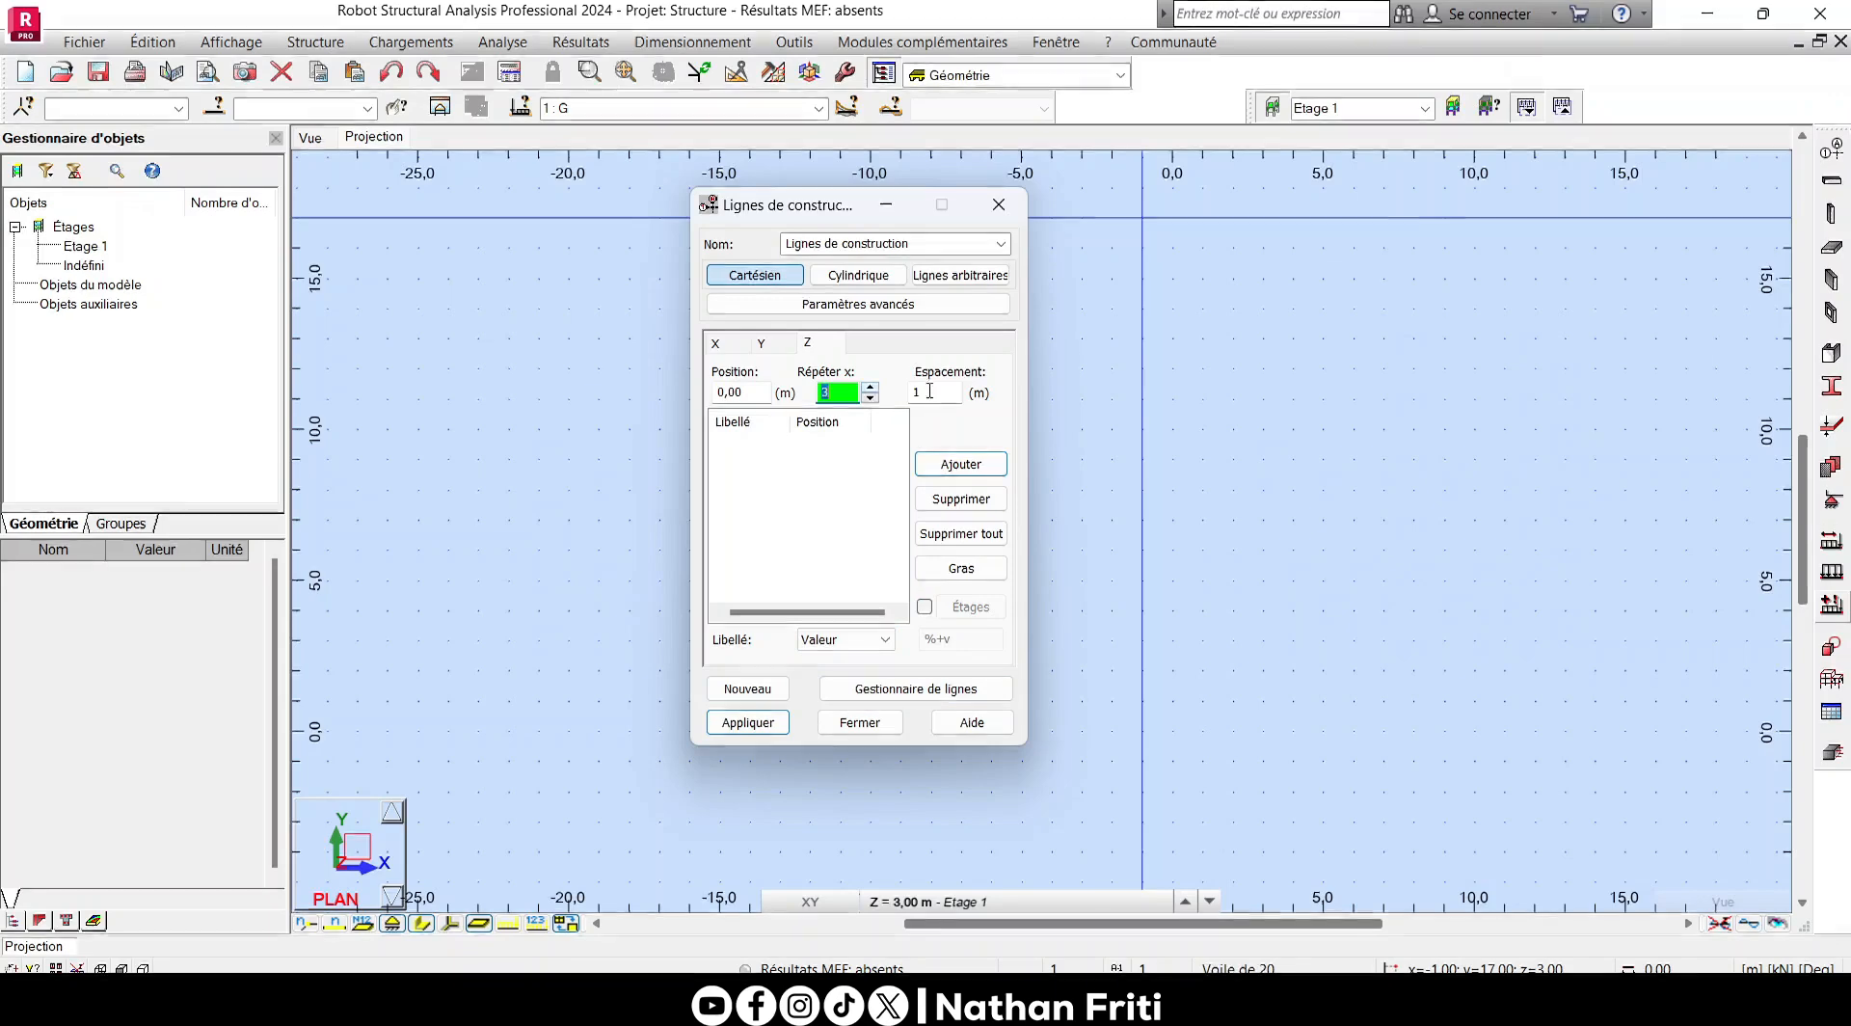
- Add Z construction lines from position 0, repeated 3 times at 3 m spacing, and apply the whole axis grid
{"action": "type", "text": "3"}
{"action": "key", "text": "Tab"}
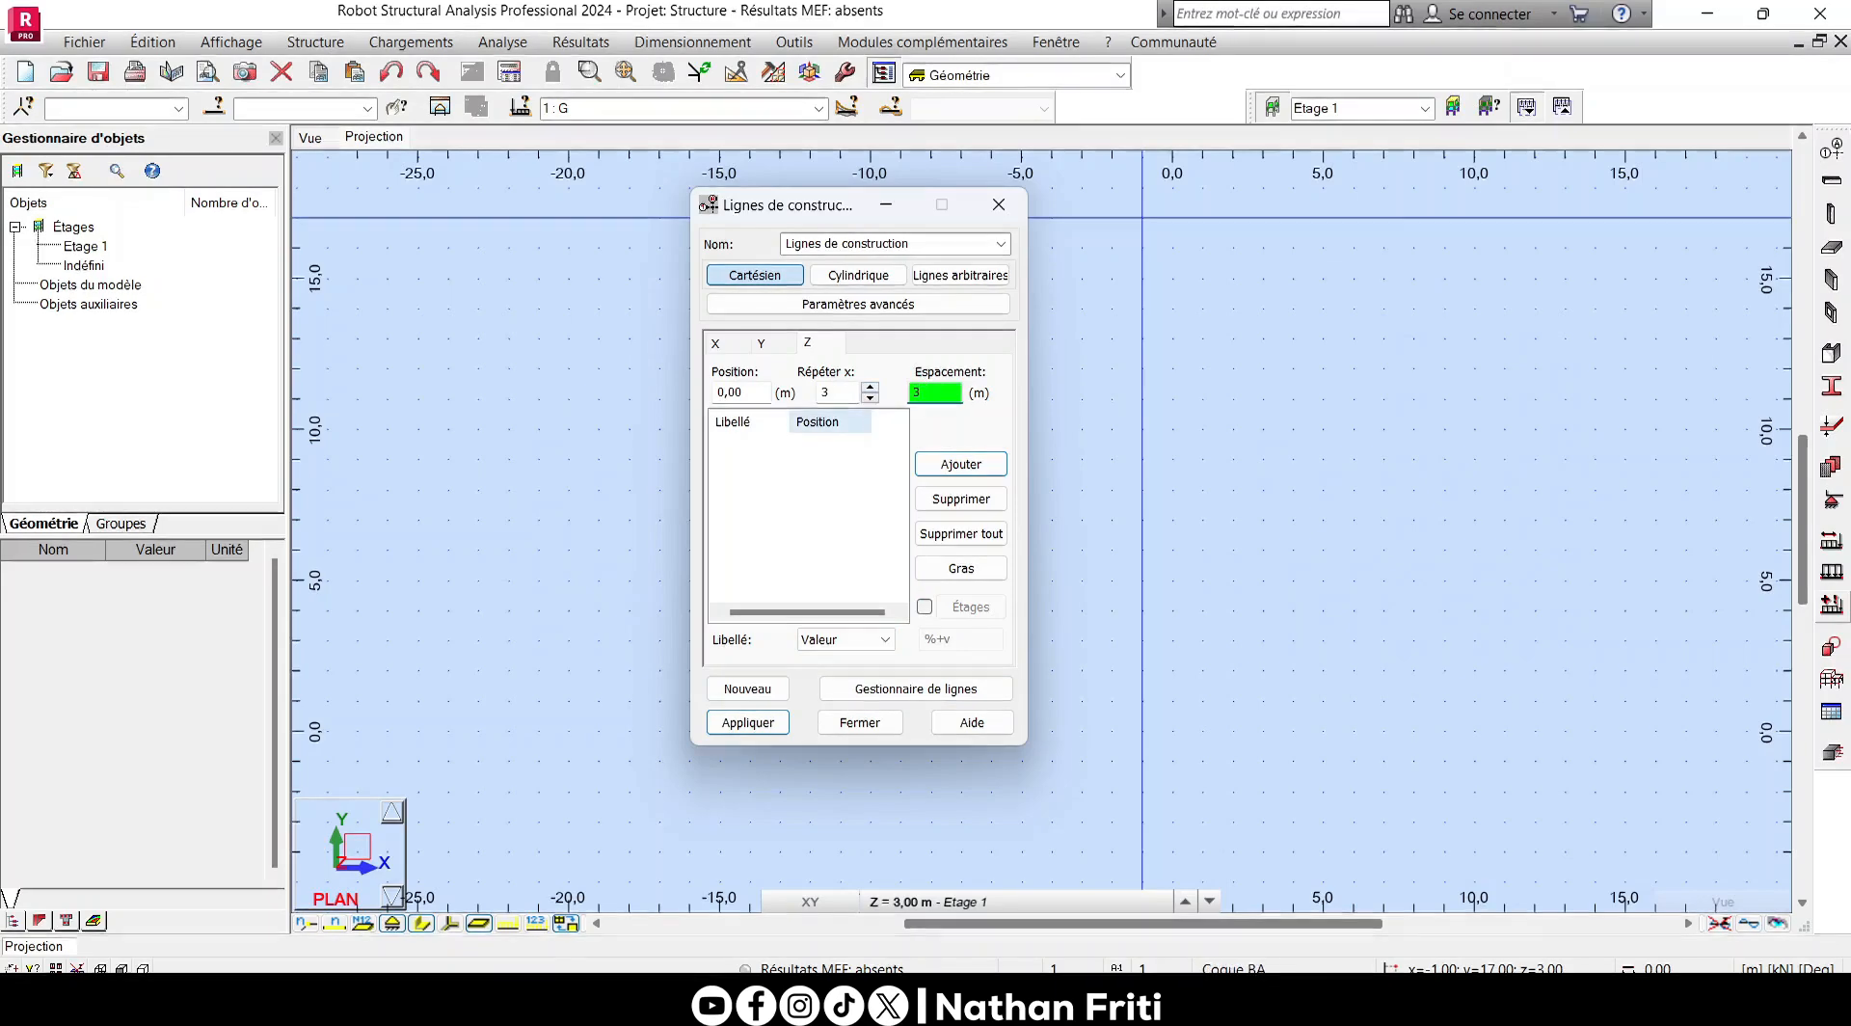
{"action": "left_click", "coordinate": [979, 464]}
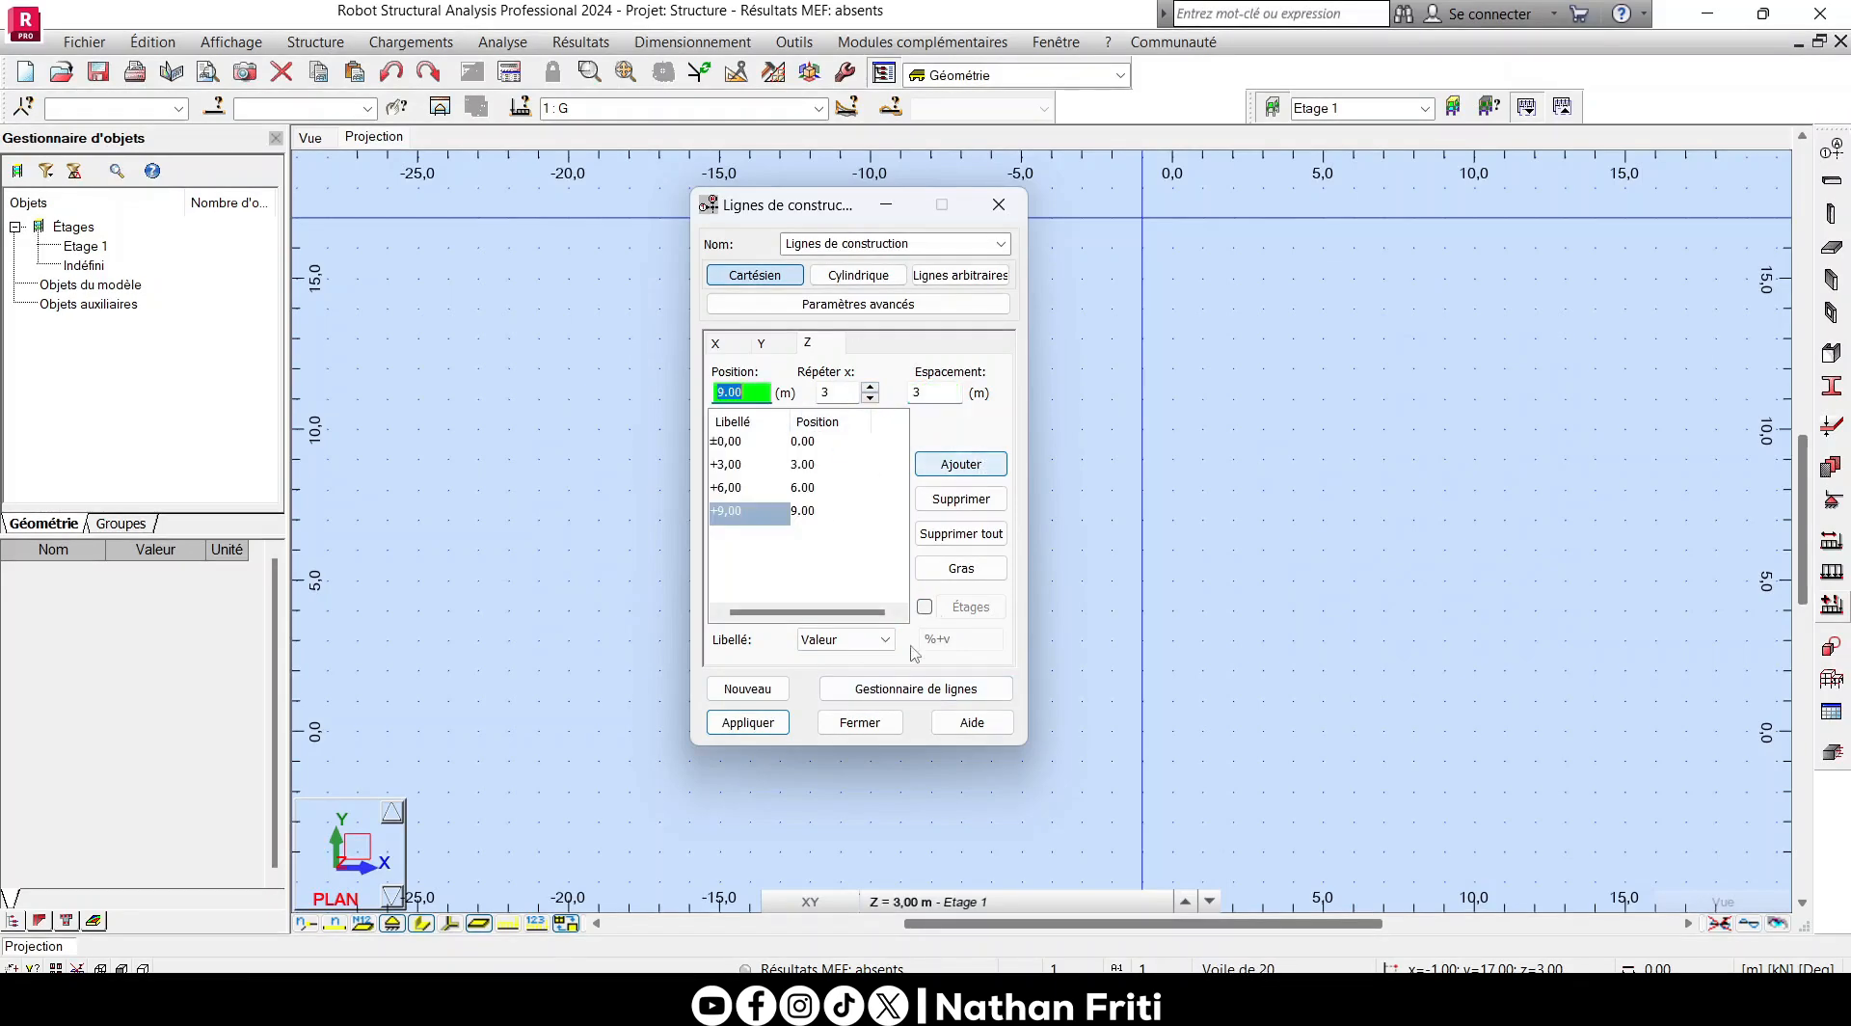
{"action": "left_click", "coordinate": [747, 722]}
{"action": "left_click", "coordinate": [859, 722]}
{"action": "scroll", "coordinate": [658, 396], "scroll_direction": "down", "scroll_amount": 2}
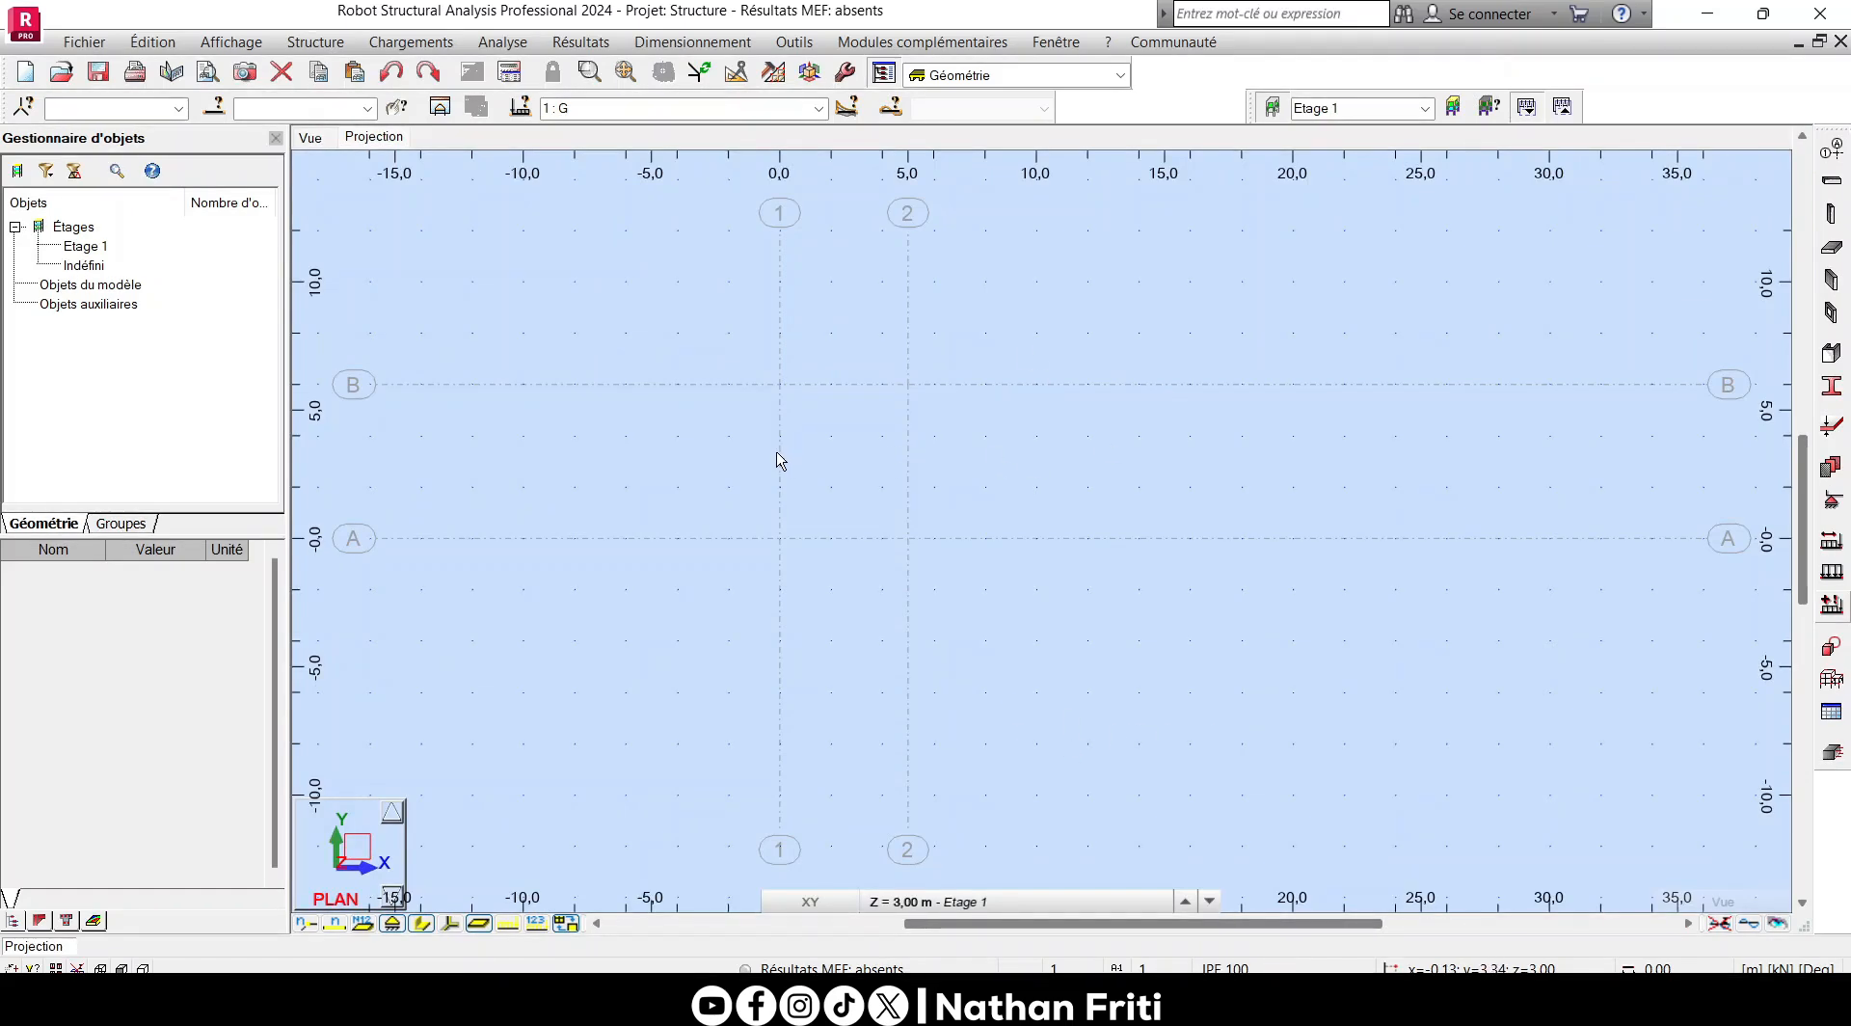
- Add storeys Etage 2 and Etage 3 by manual definition, each 3 m high, and apply the storey definition
{"action": "left_click", "coordinate": [1458, 104]}
{"action": "left_click_drag", "start_coordinate": [811, 125], "coordinate": [852, 175]}
{"action": "left_click", "coordinate": [821, 327]}
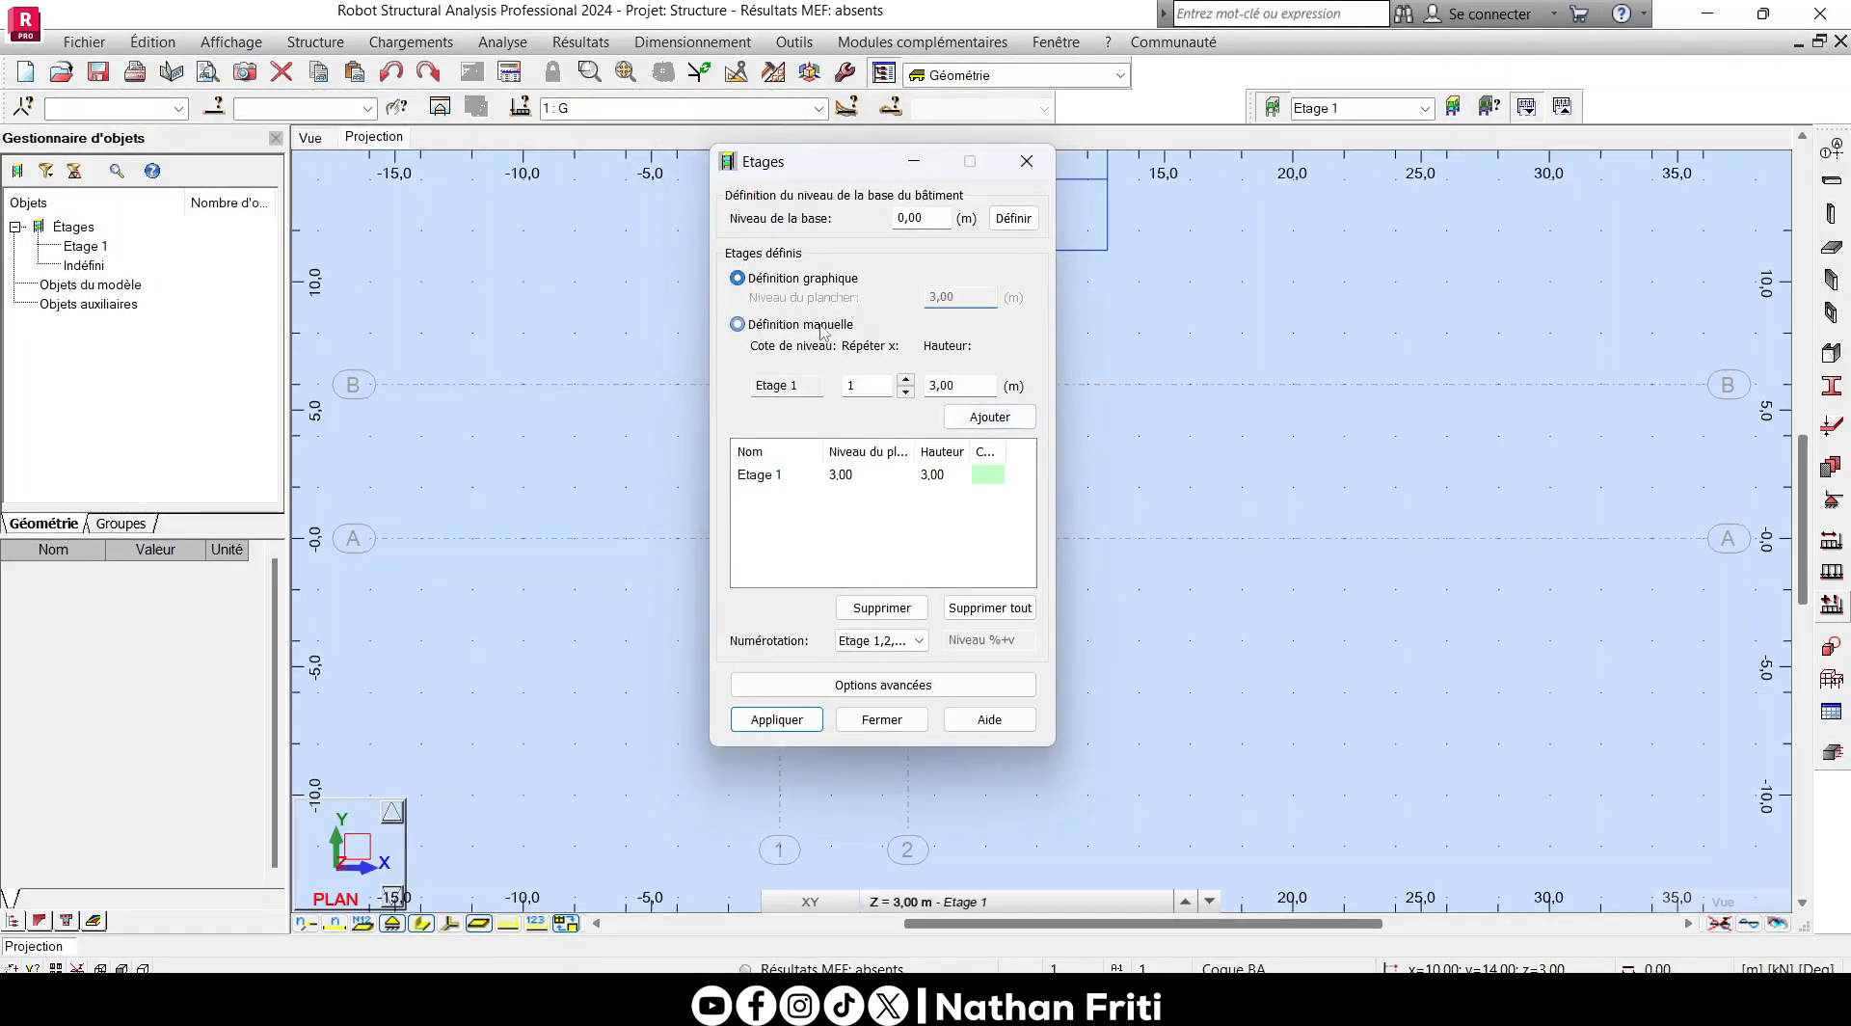
{"action": "left_click", "coordinate": [983, 420]}
{"action": "left_click", "coordinate": [983, 420]}
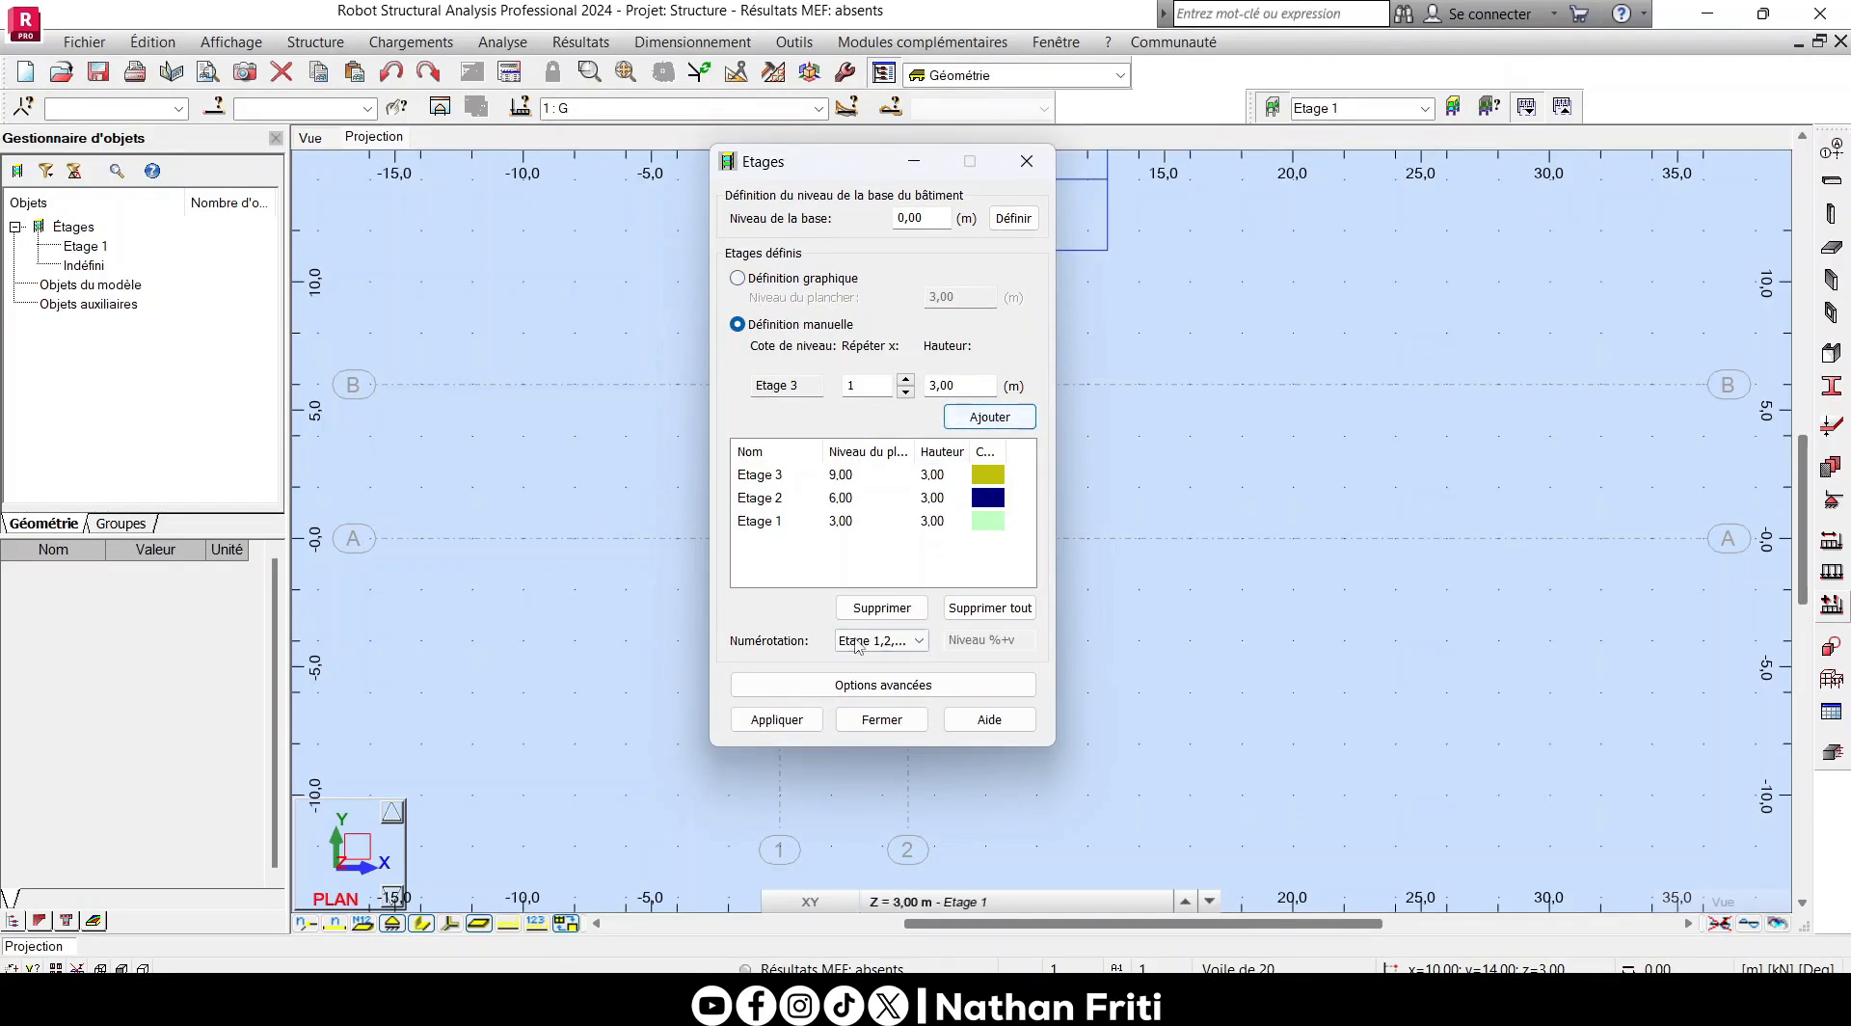
{"action": "left_click", "coordinate": [776, 719]}
{"action": "left_click", "coordinate": [882, 719]}
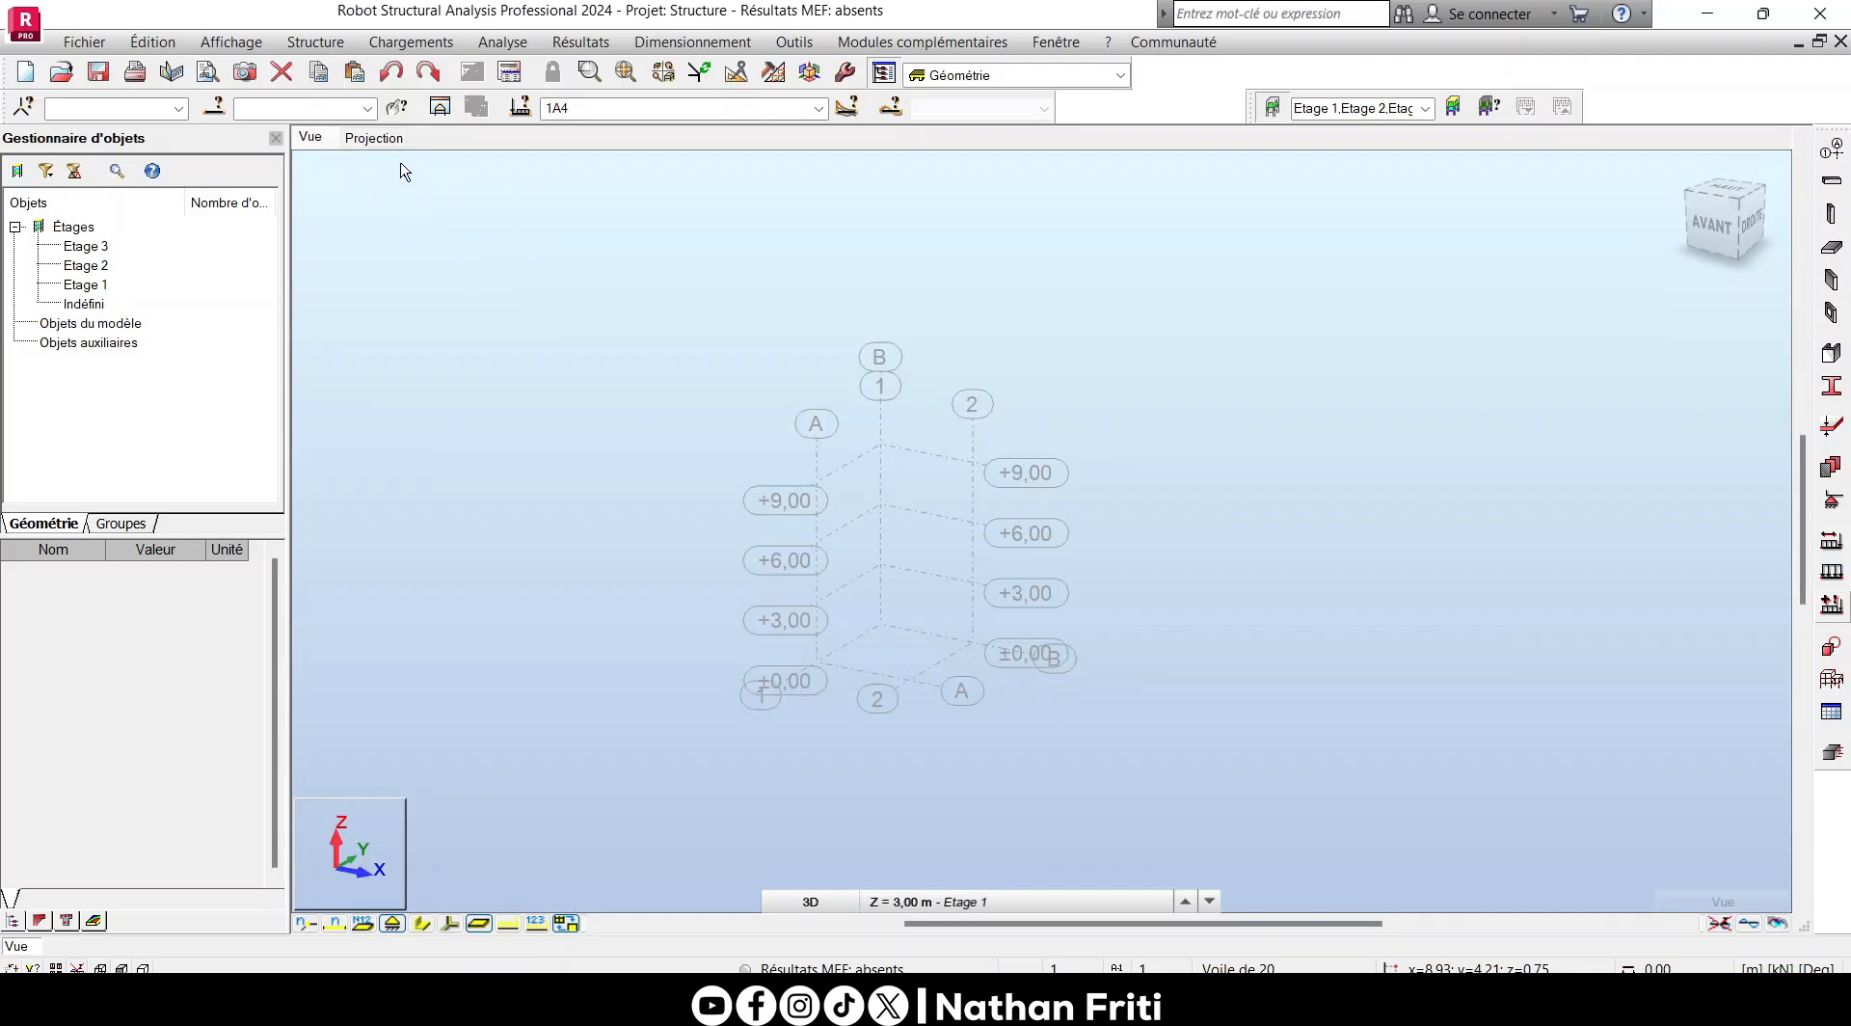
- Apply the geometric storey assignment (Affectation géométrique) to the entire structure and close it
{"action": "left_click", "coordinate": [373, 137]}
{"action": "left_click", "coordinate": [315, 42]}
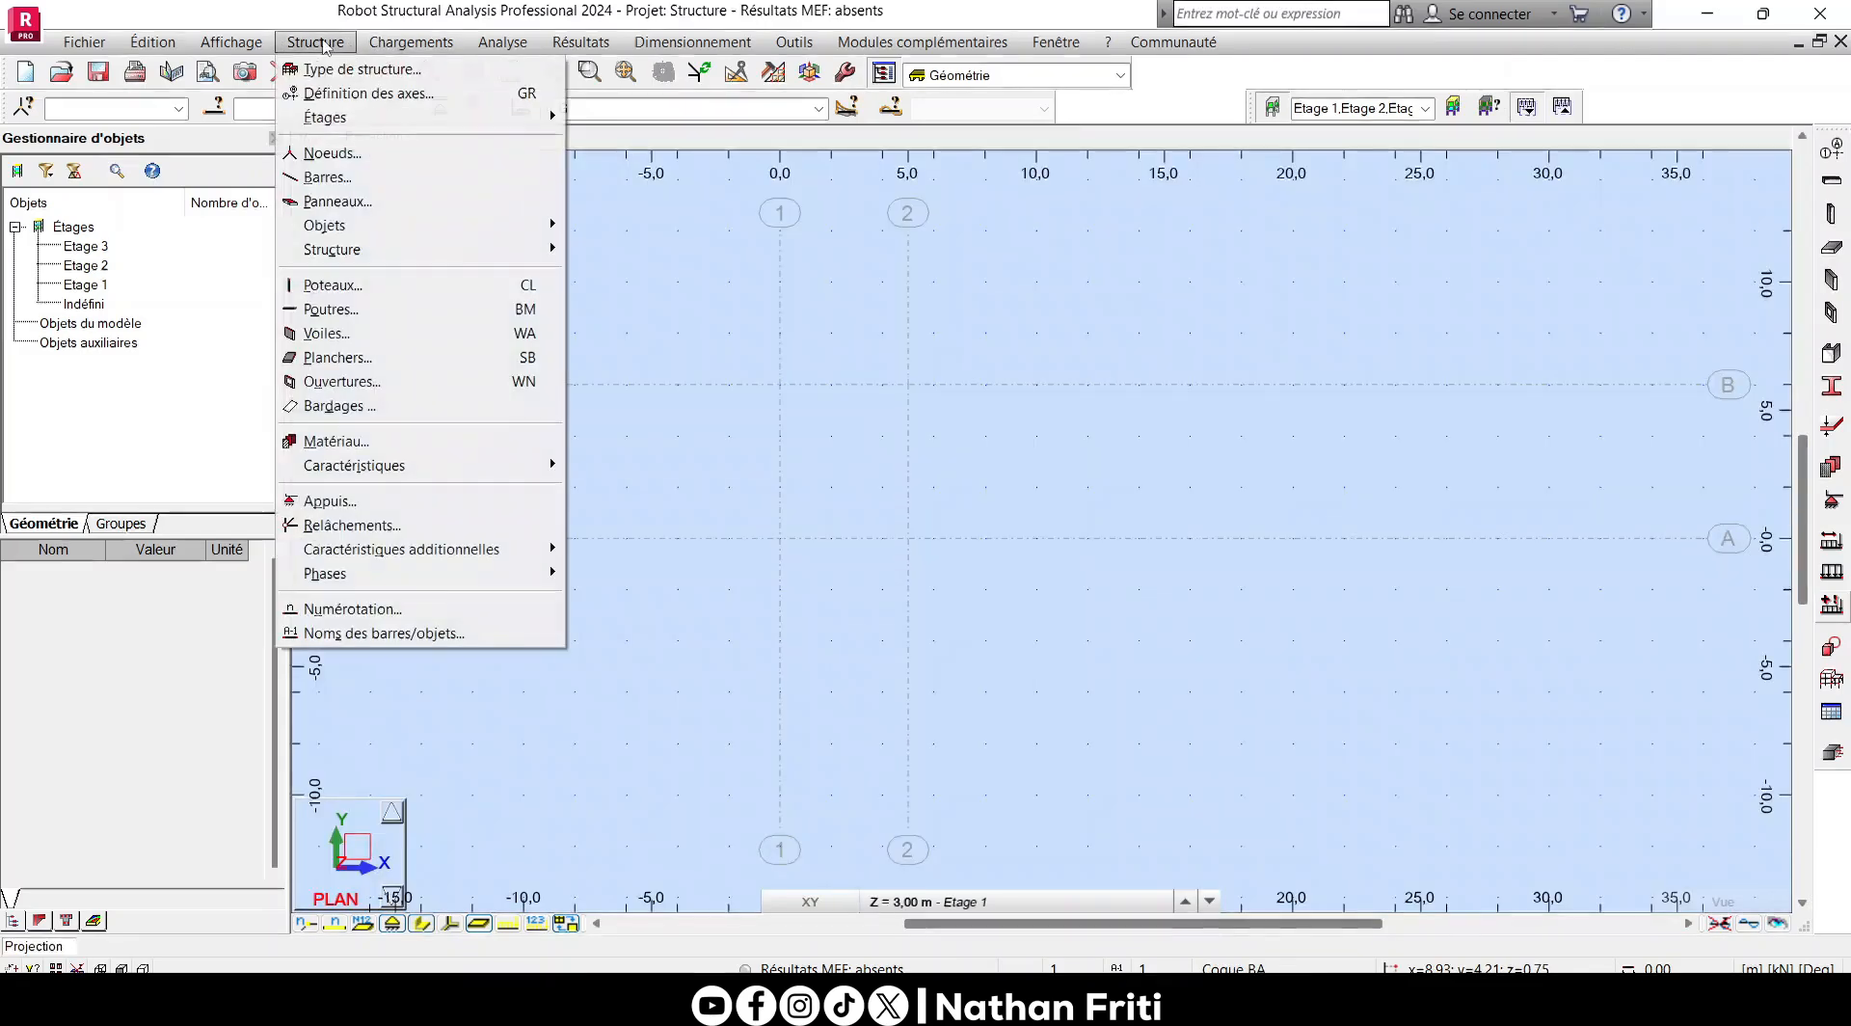
{"action": "mouse_move", "coordinate": [353, 117]}
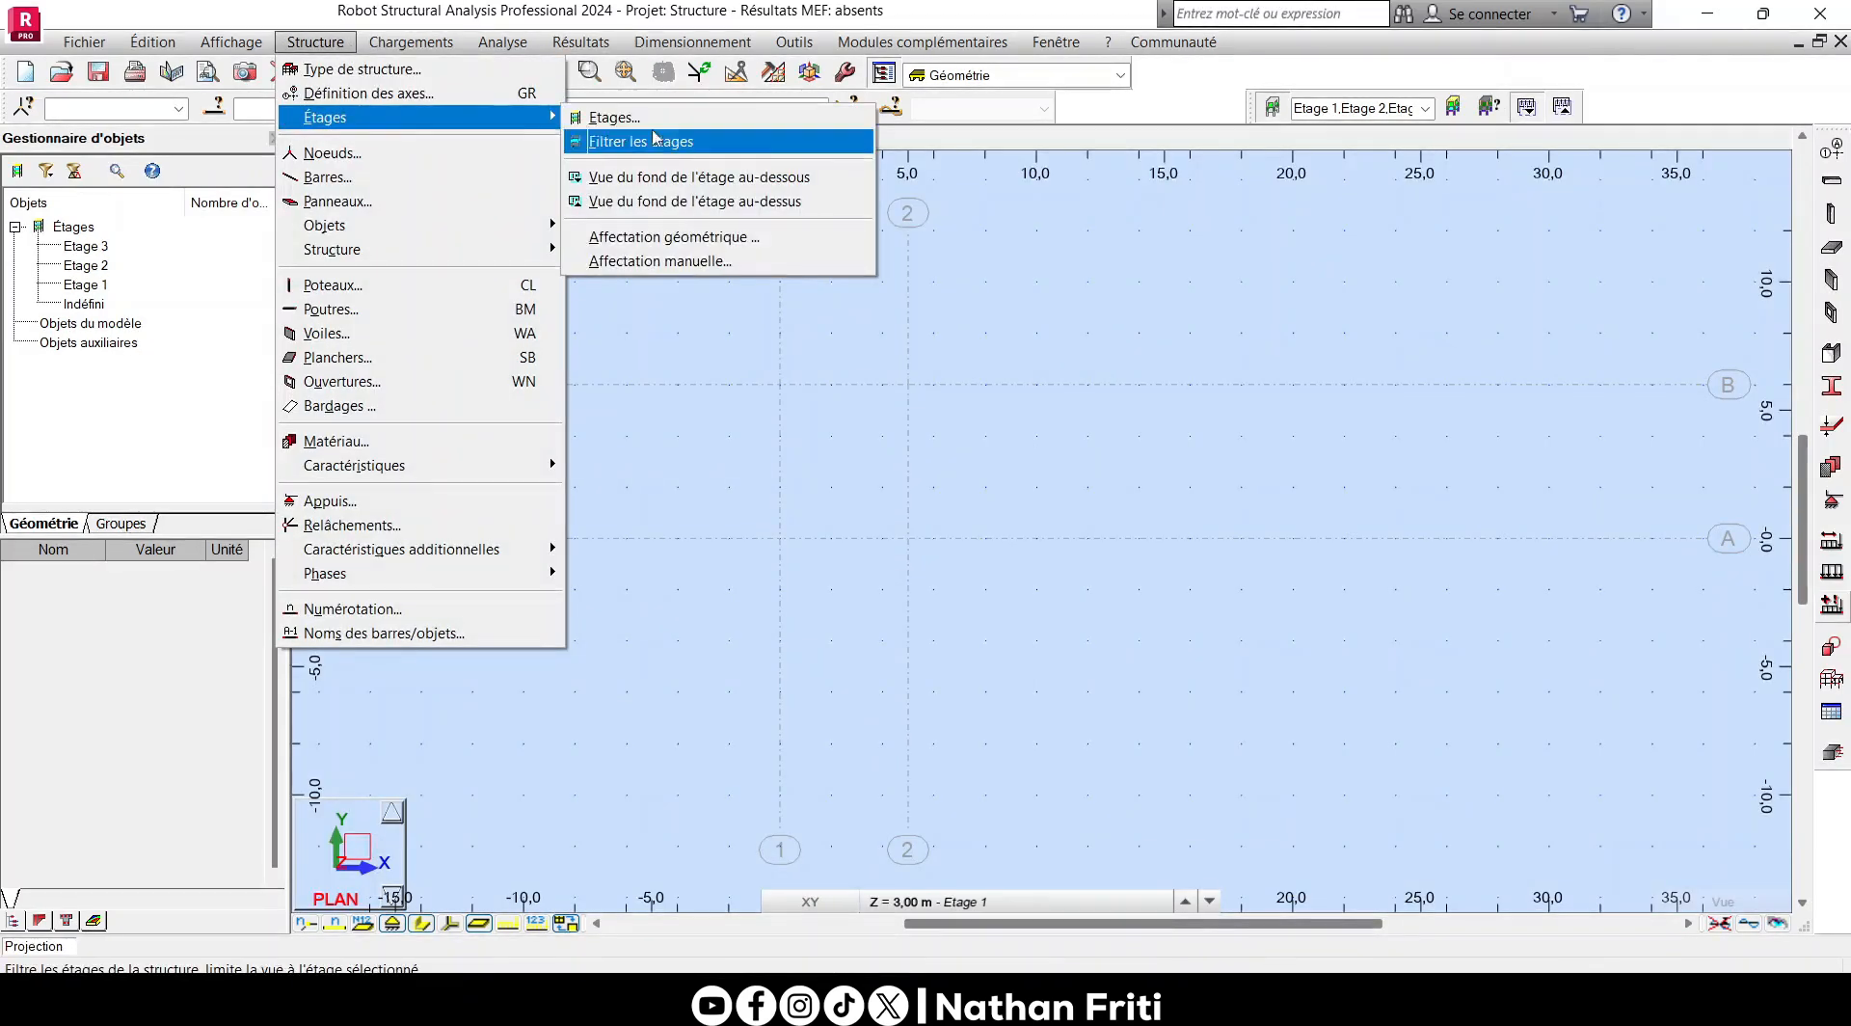
{"action": "left_click", "coordinate": [685, 239]}
{"action": "left_click", "coordinate": [1581, 266]}
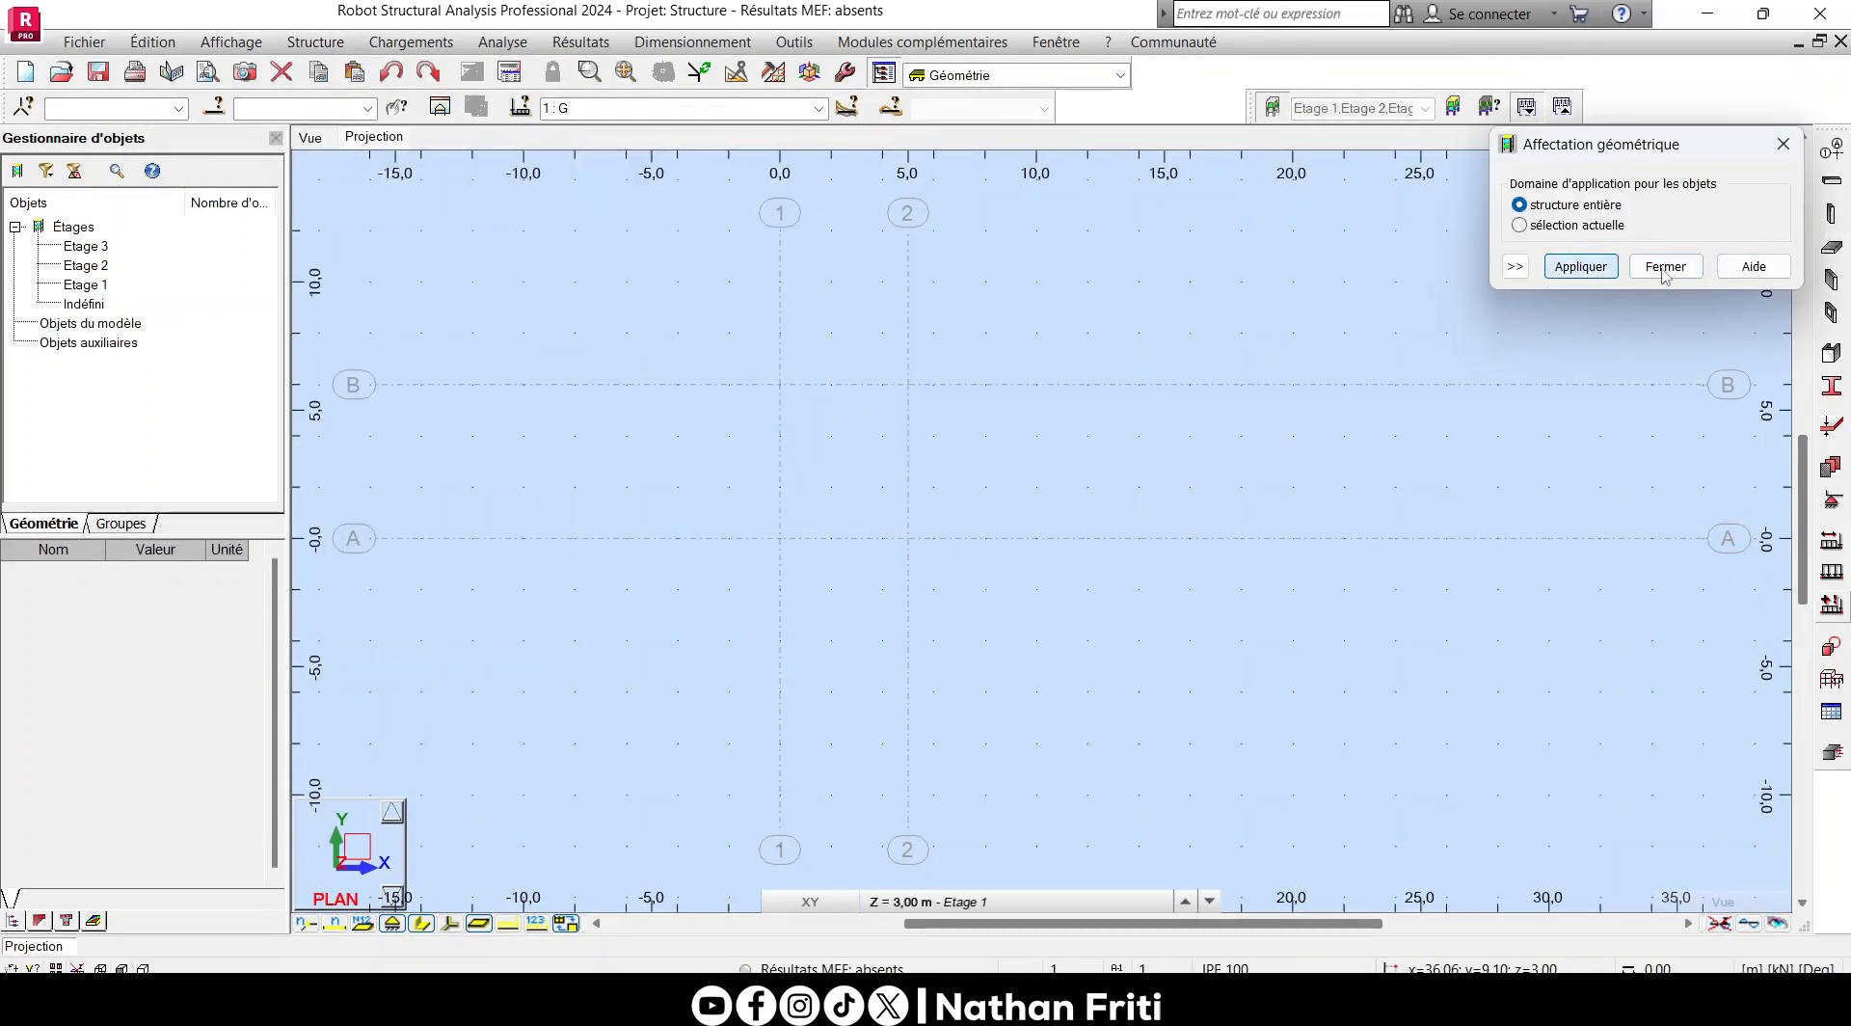
{"action": "left_click", "coordinate": [1665, 266]}
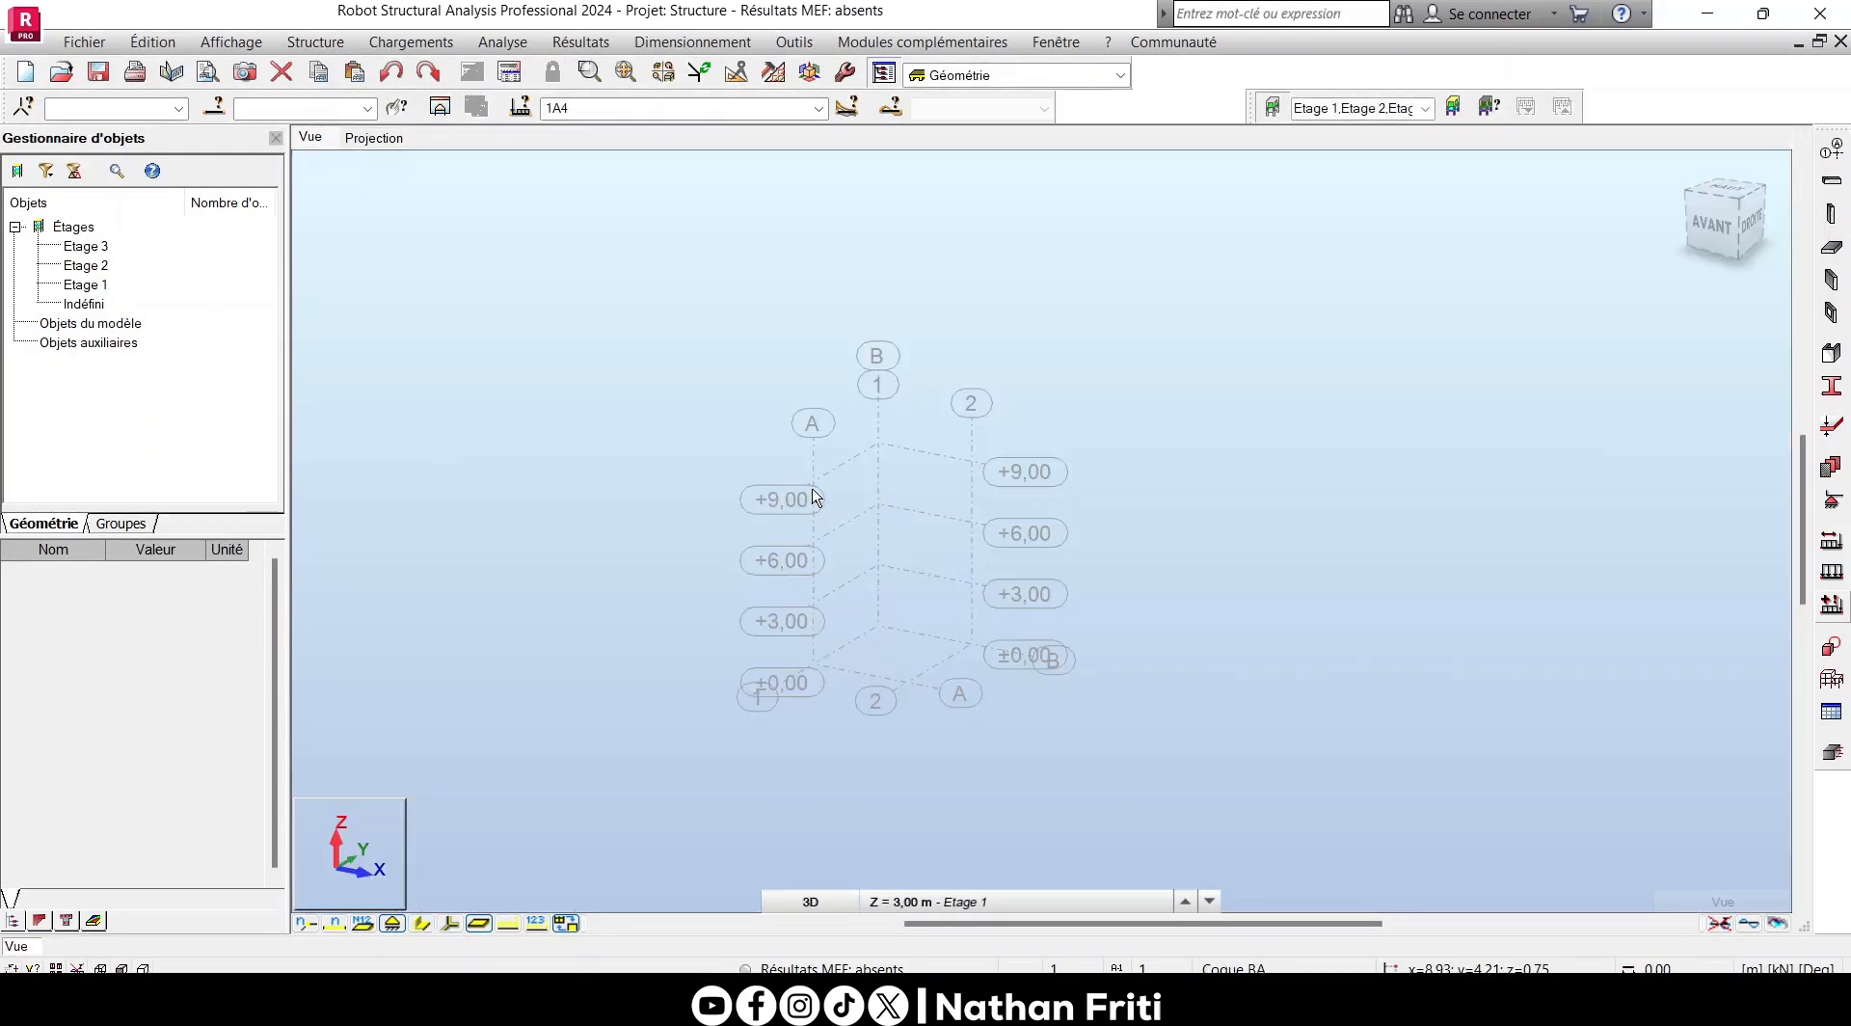
- Select storeys Etage 2, Etage 3 and Etage 1 in turn to examine their properties
{"action": "left_click", "coordinate": [83, 265]}
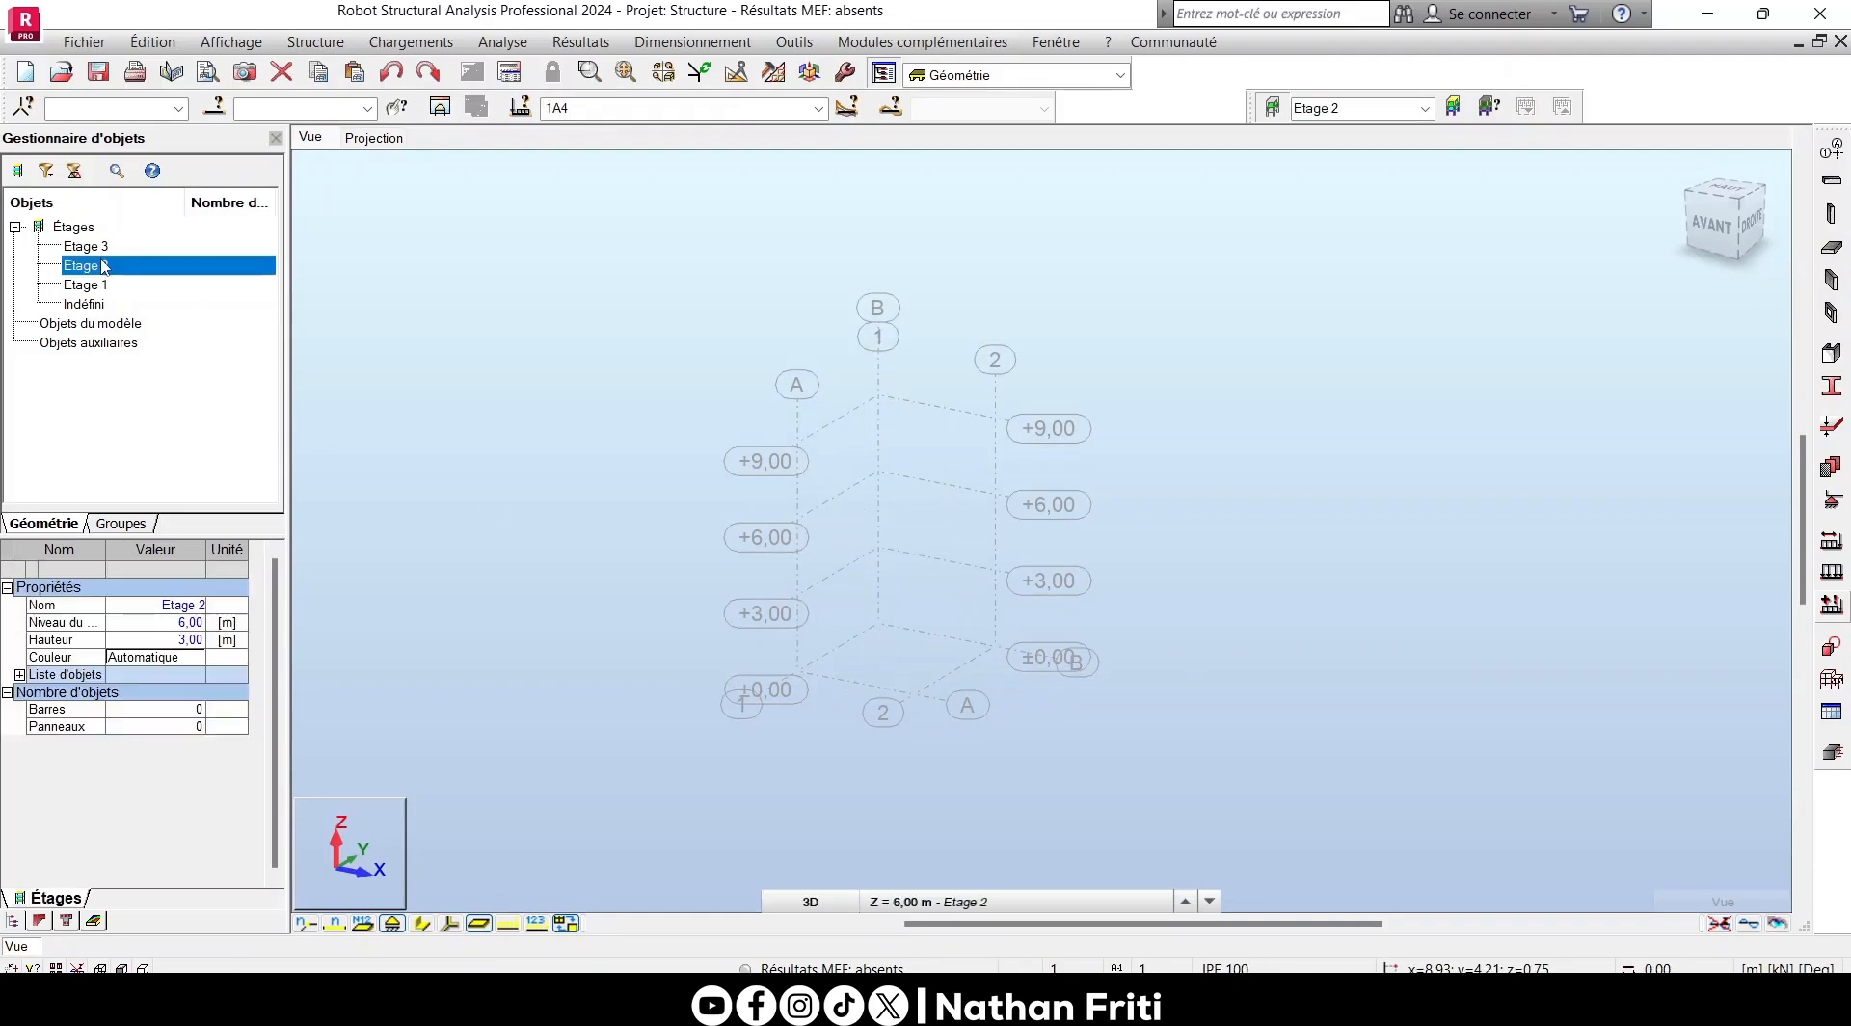
{"action": "left_click", "coordinate": [96, 247]}
{"action": "left_click", "coordinate": [99, 285]}
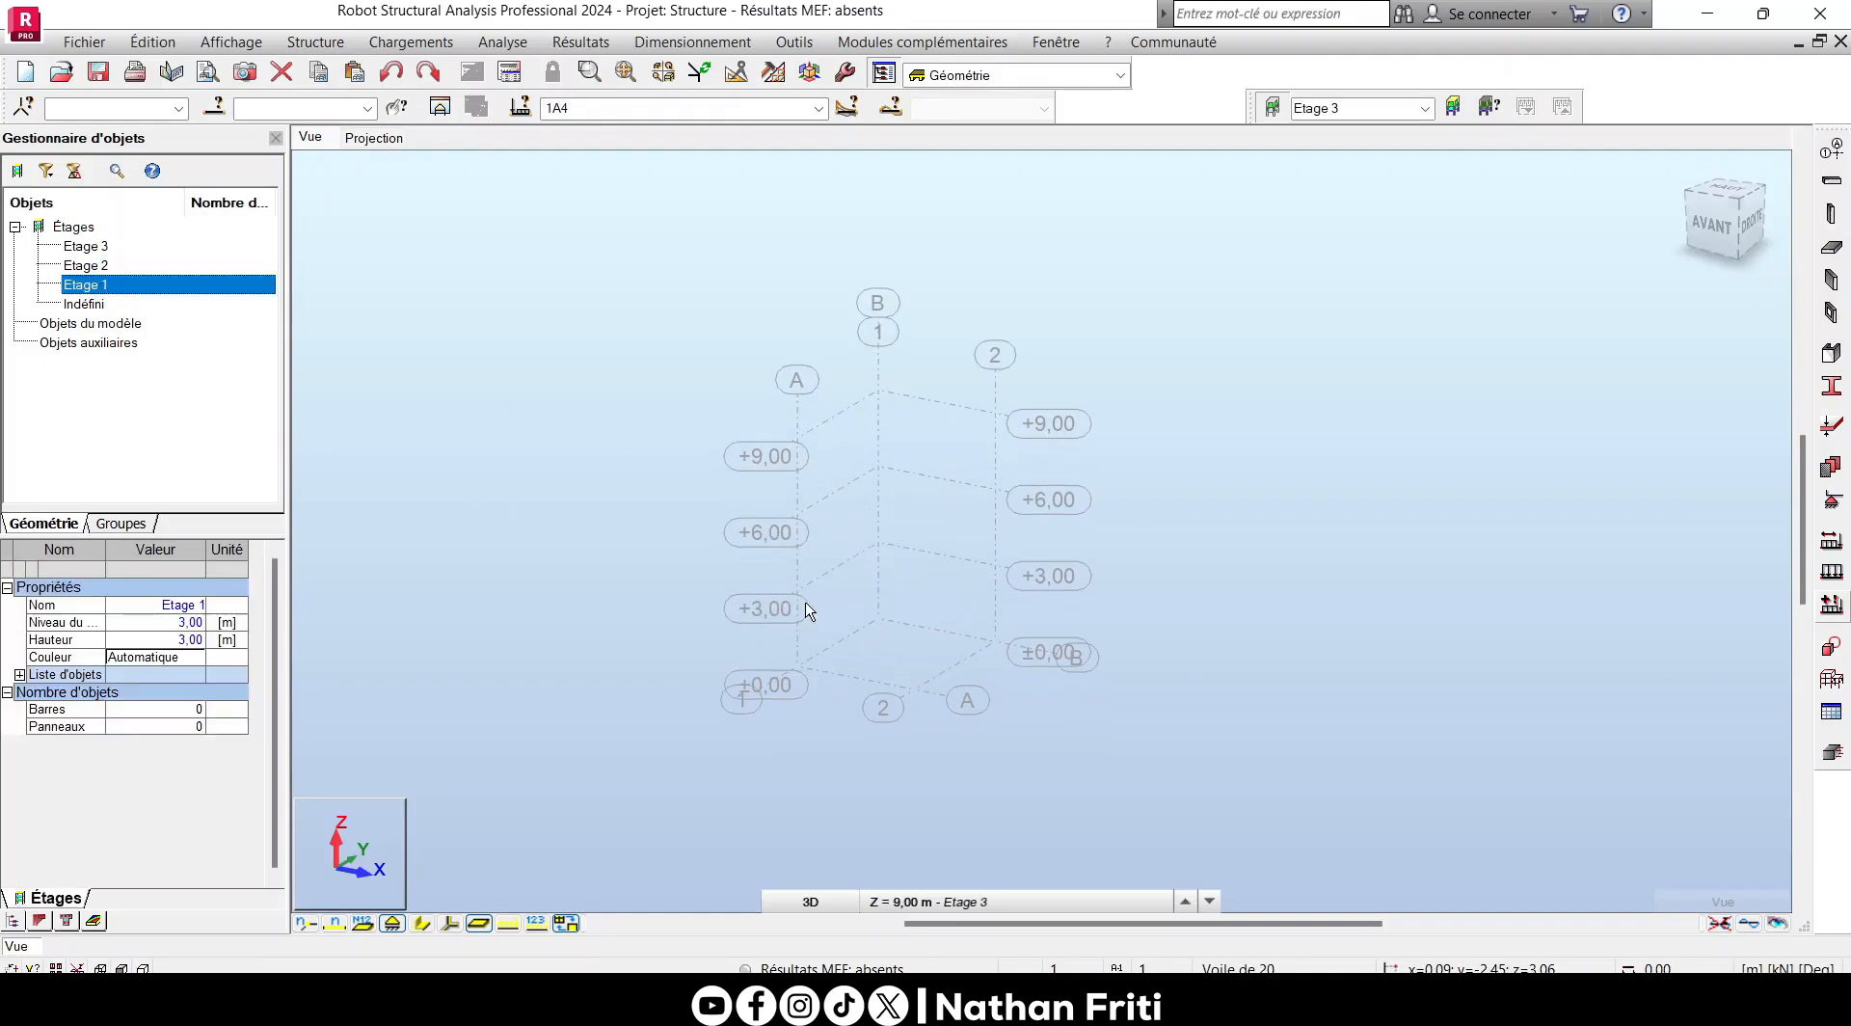
- Switch to the plan projection and delete all unused sections from the project's profile list
{"action": "scroll", "coordinate": [710, 545], "scroll_direction": "up", "scroll_amount": 2}
{"action": "left_click", "coordinate": [374, 139]}
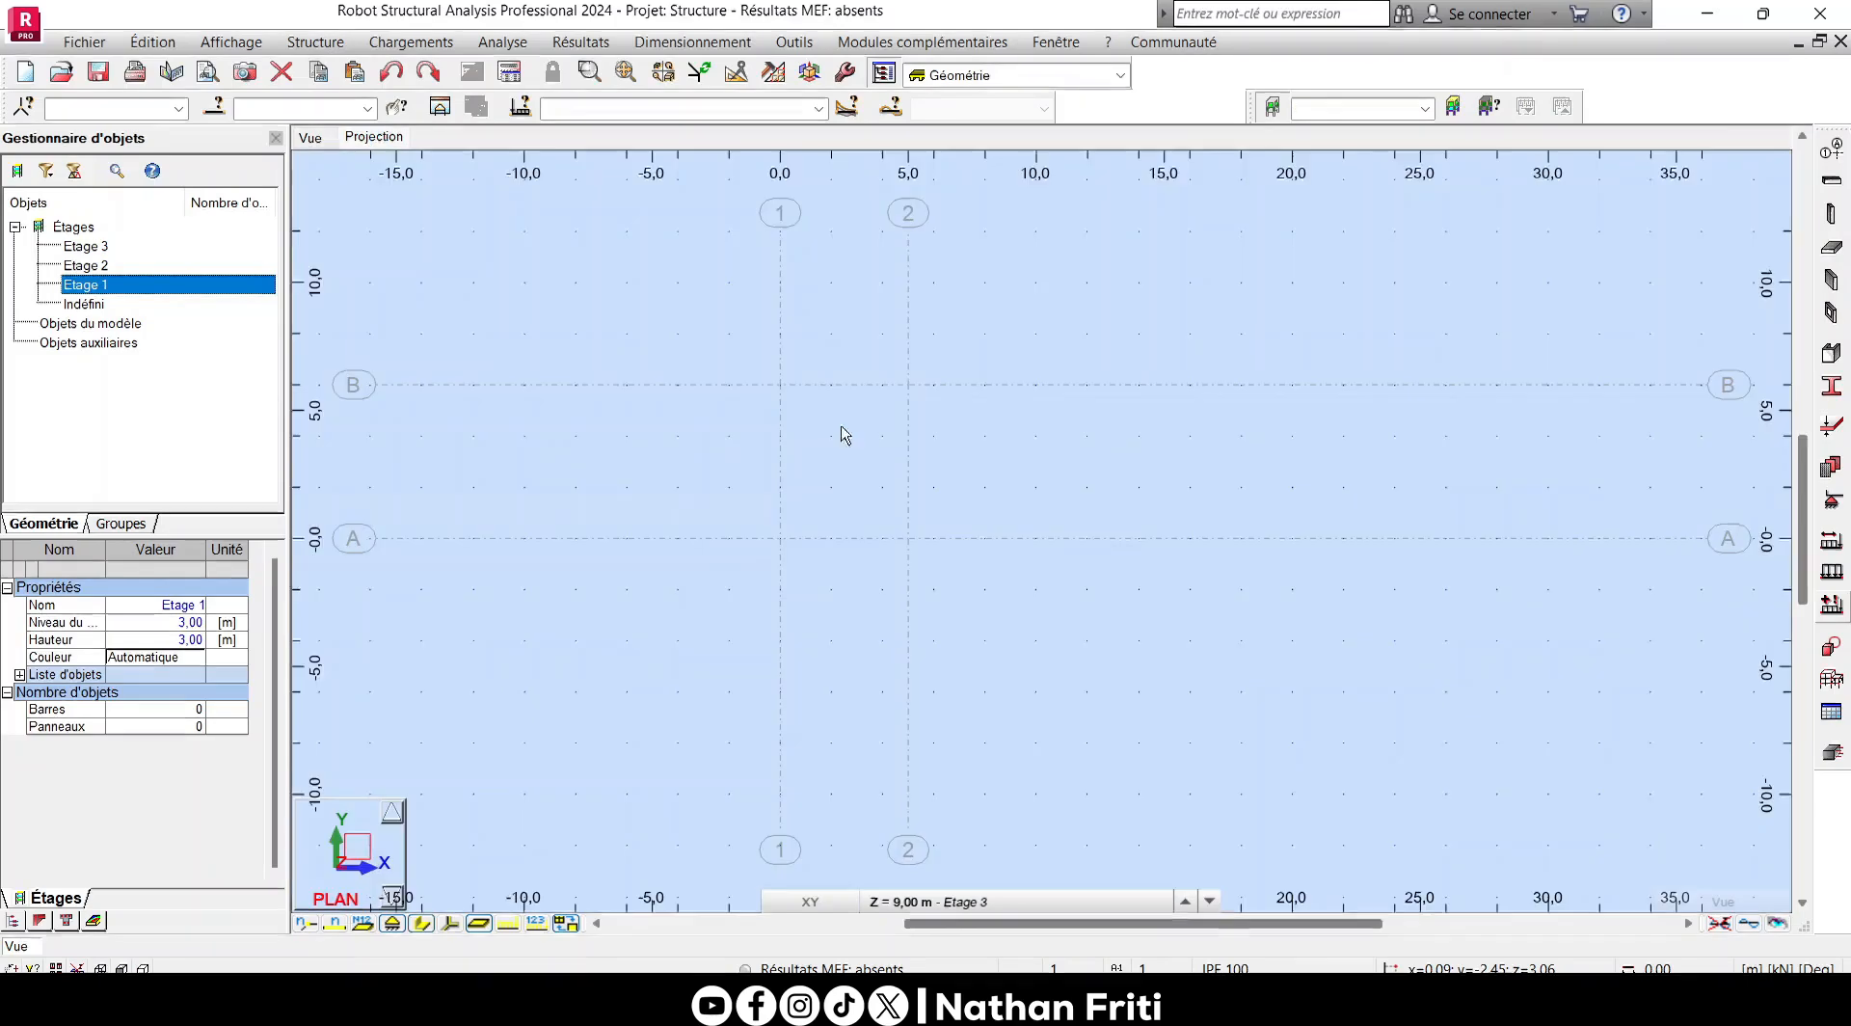
{"action": "scroll", "coordinate": [880, 471], "scroll_direction": "up", "scroll_amount": 3}
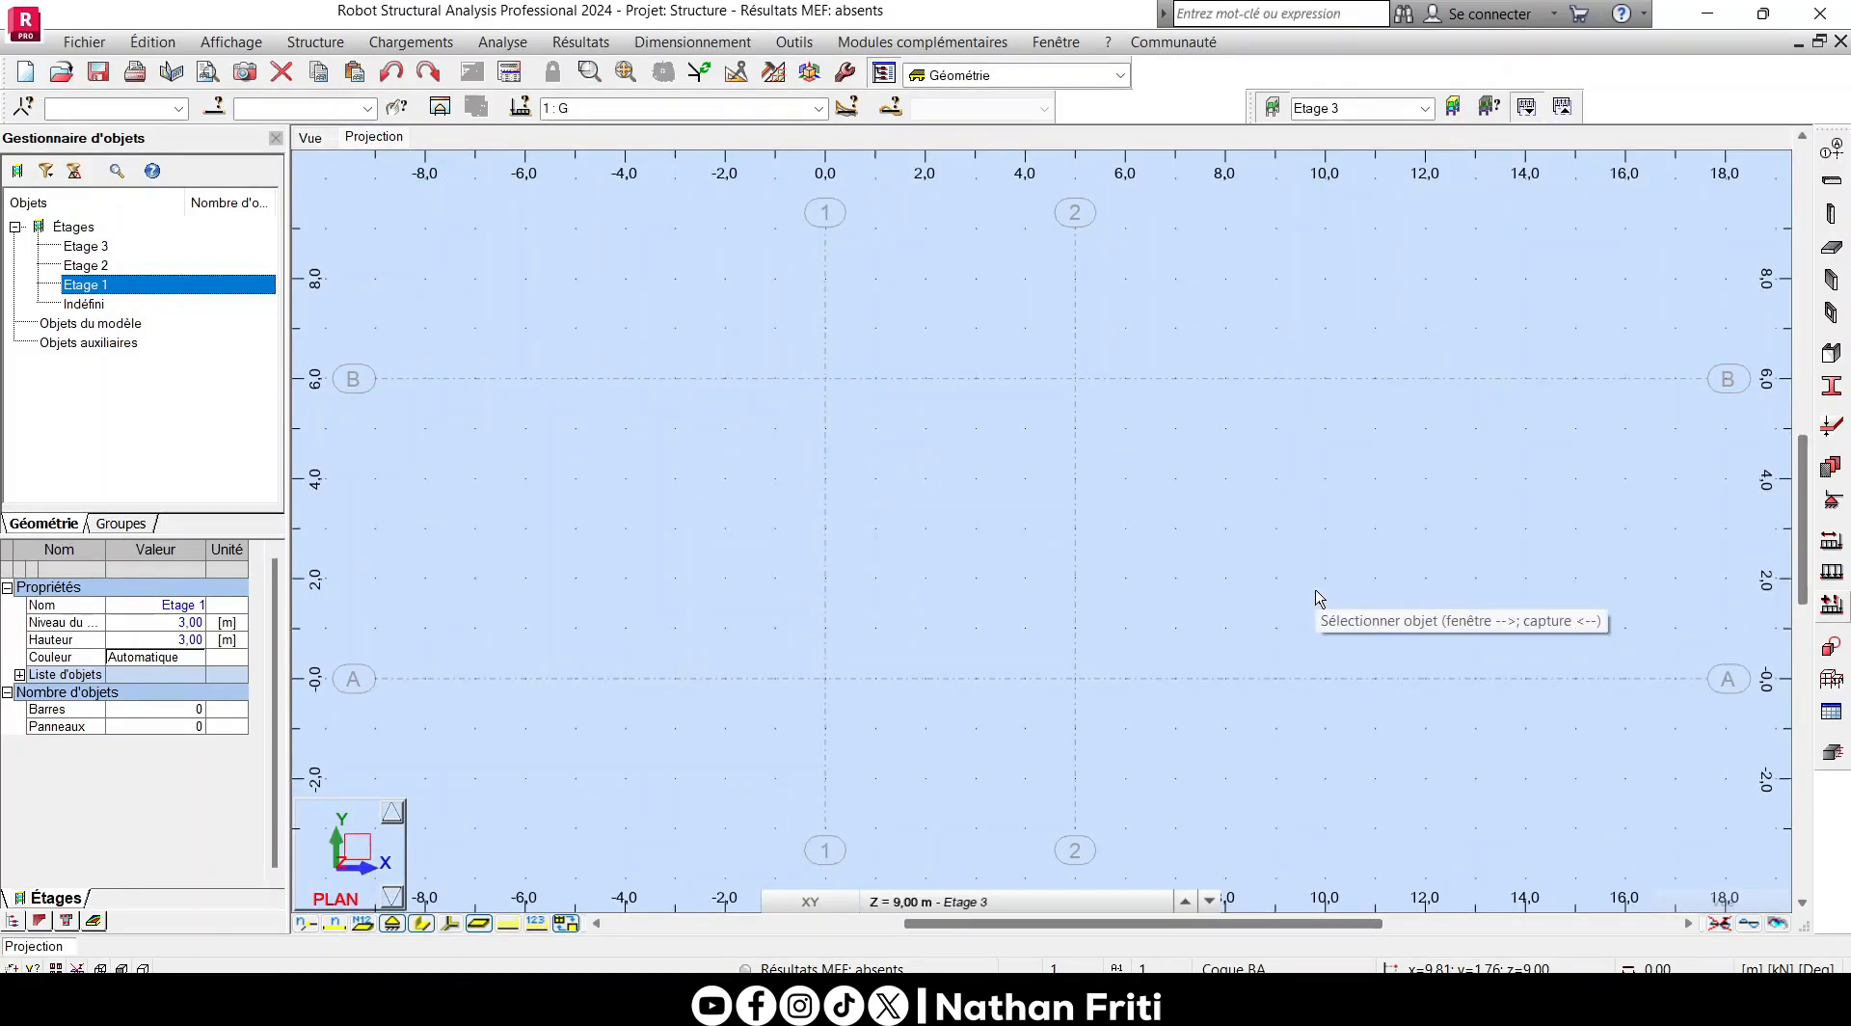
{"action": "left_click", "coordinate": [1831, 386]}
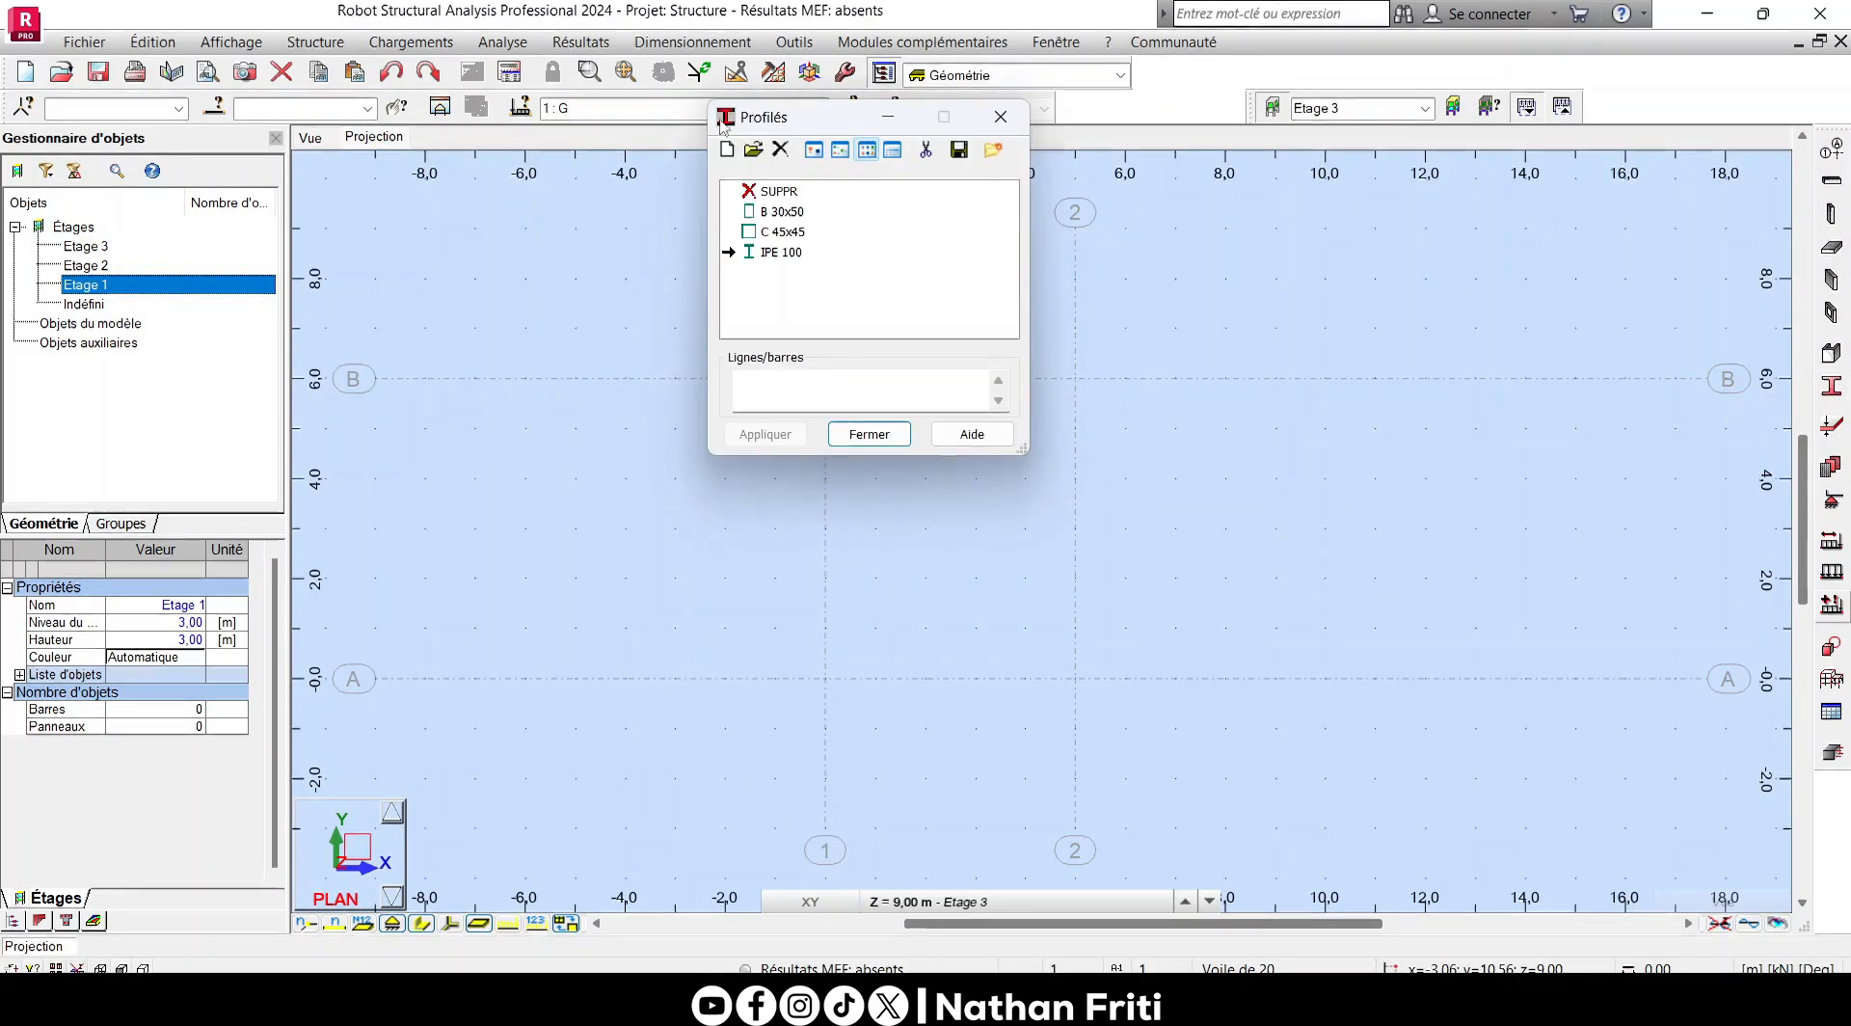
{"action": "left_click_drag", "start_coordinate": [791, 117], "coordinate": [827, 221]}
{"action": "left_click", "coordinate": [817, 252]}
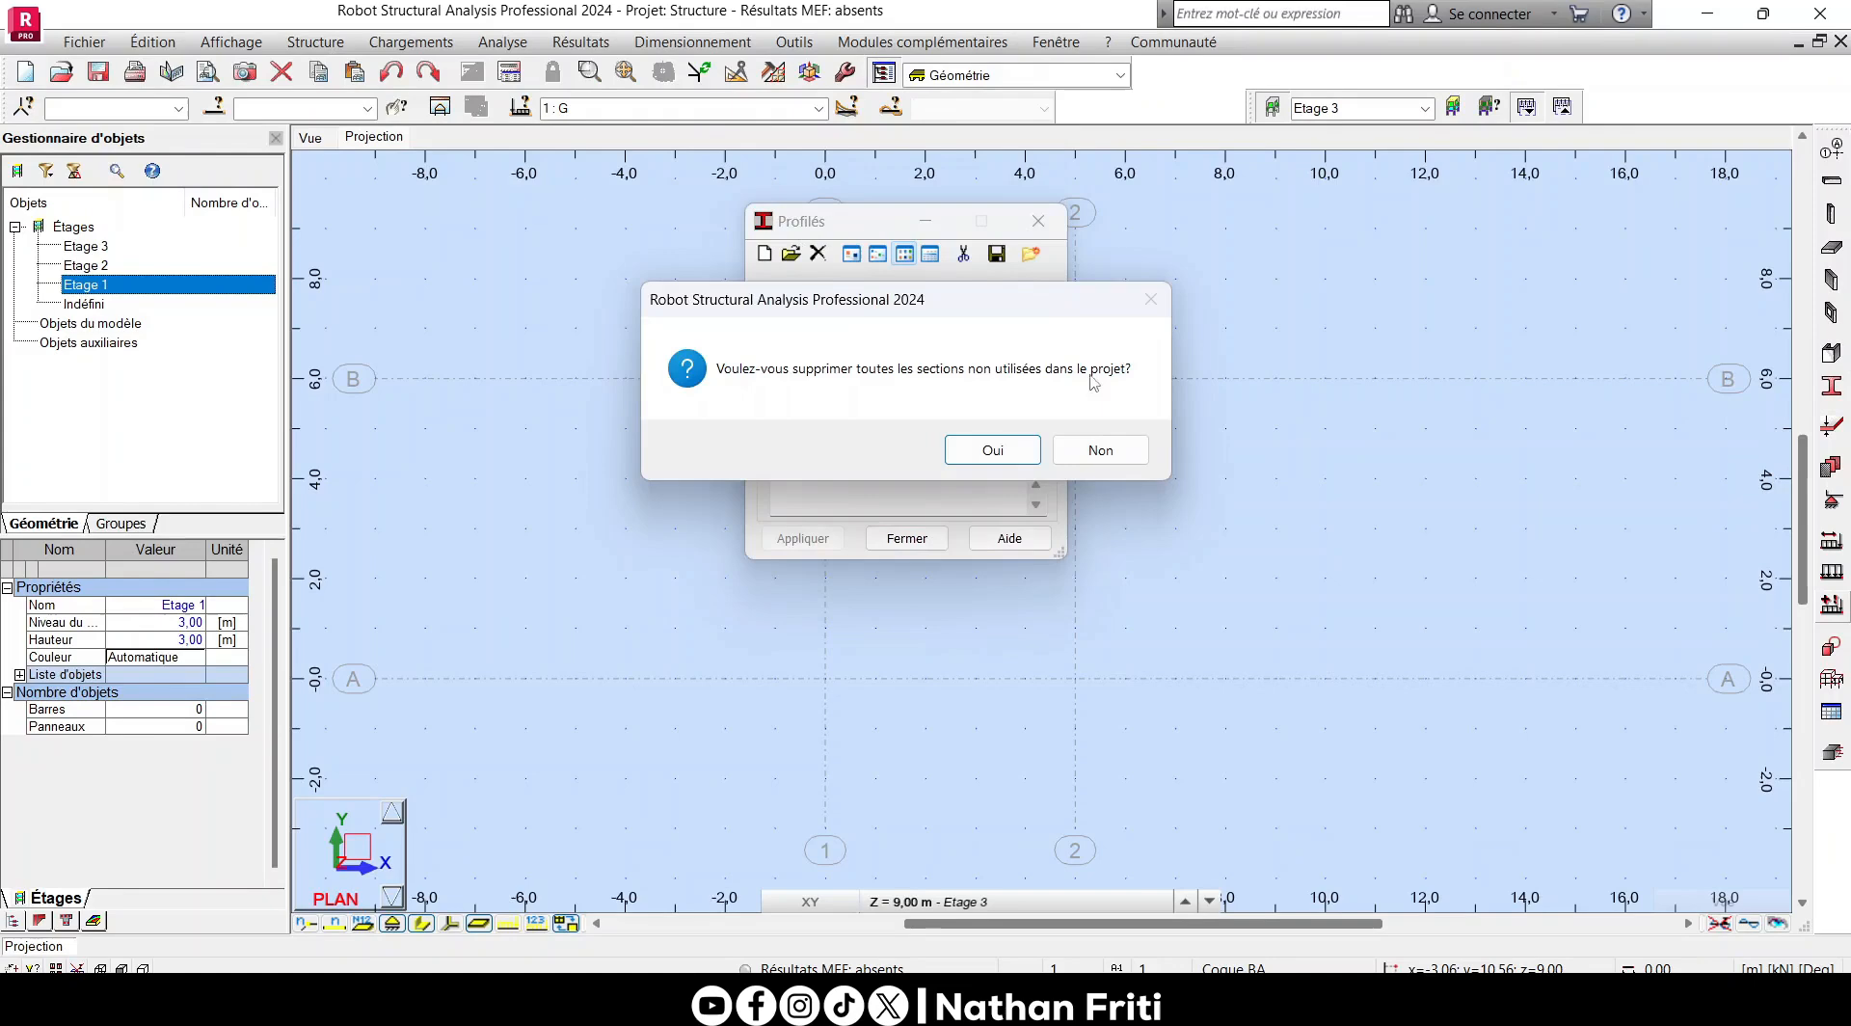
{"action": "left_click", "coordinate": [993, 449]}
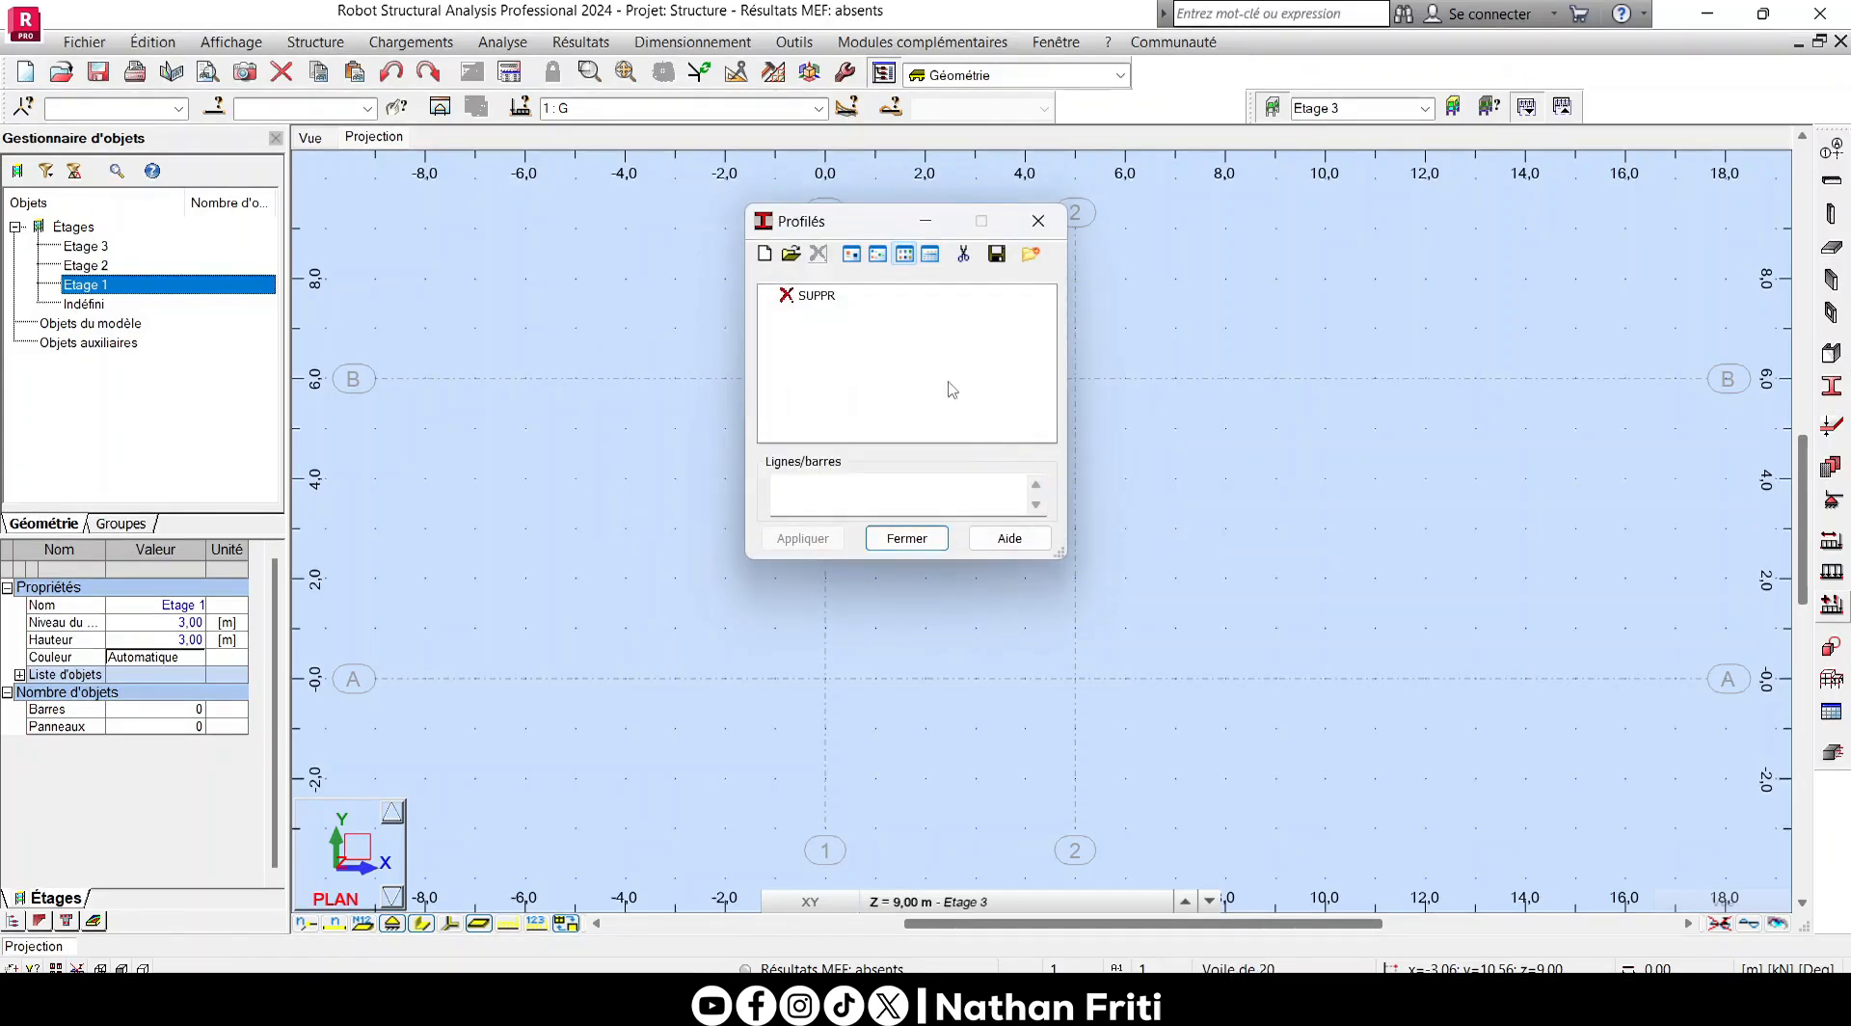
- Add a rectangular Poutre BA section in C25/30 with b 20 cm and h 40 cm
{"action": "left_click", "coordinate": [765, 255]}
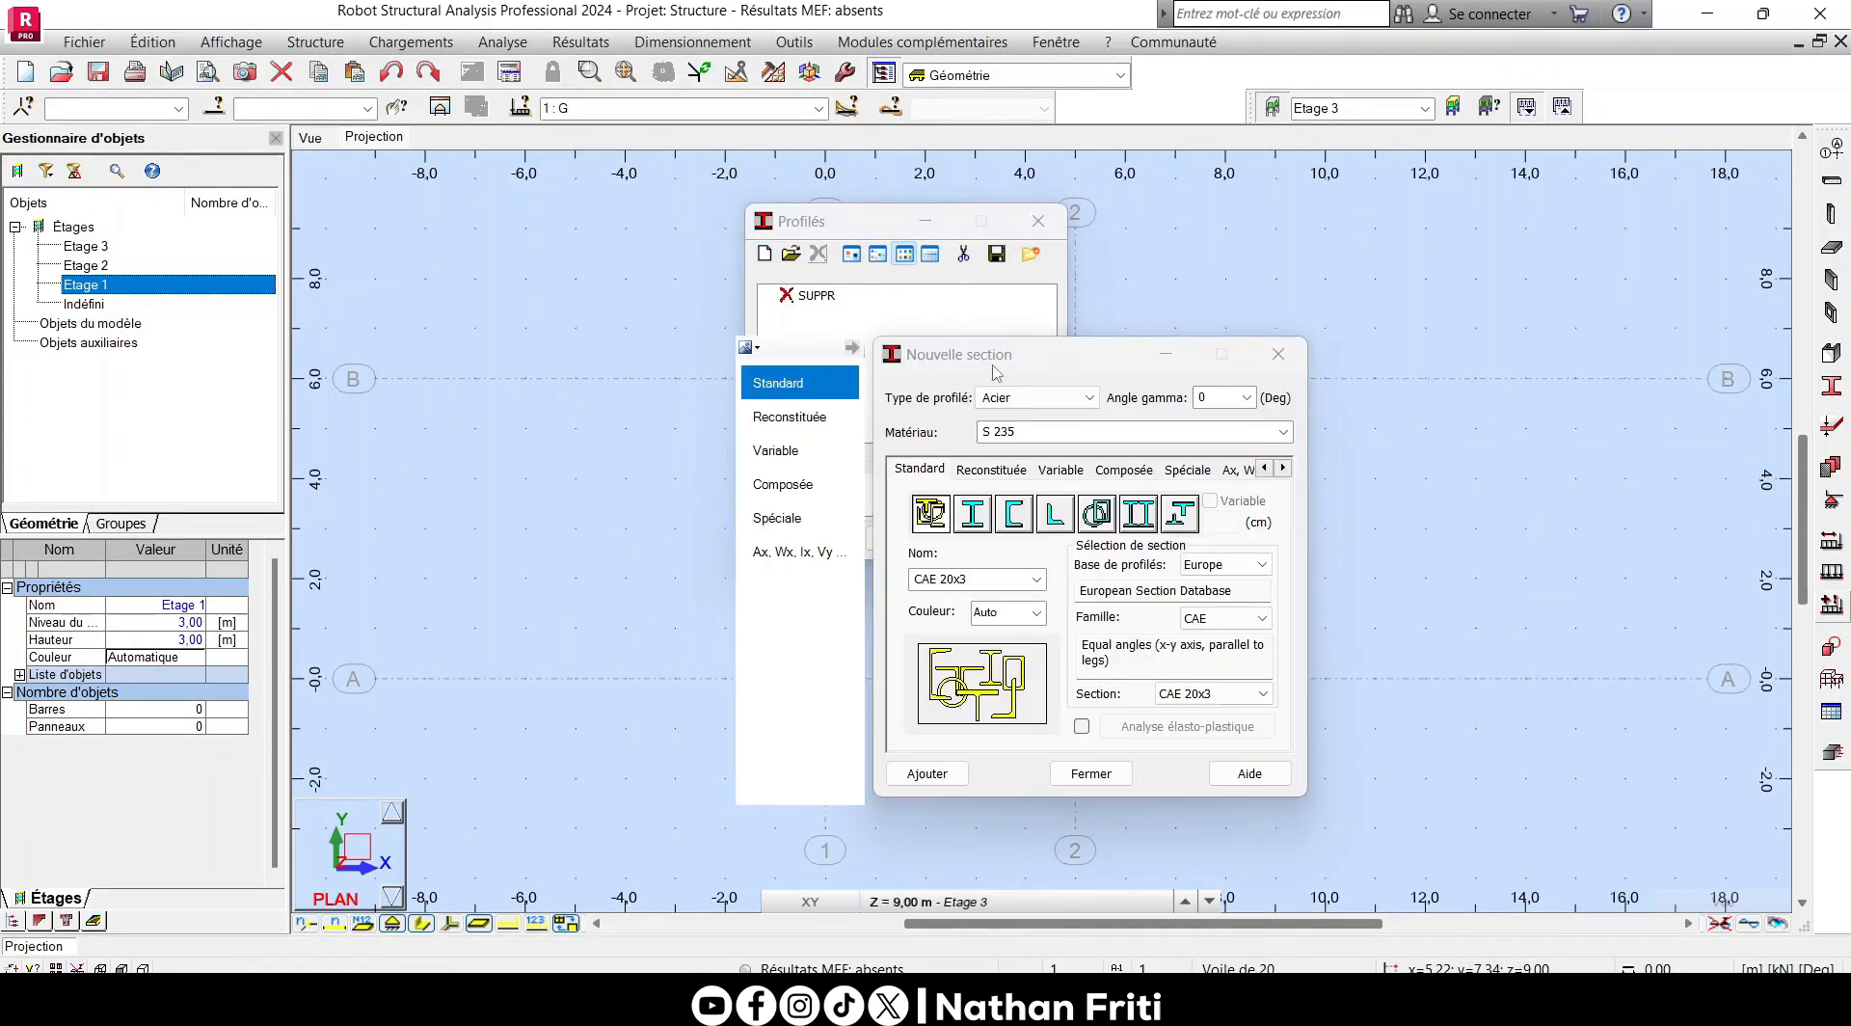
{"action": "left_click_drag", "start_coordinate": [997, 372], "coordinate": [1007, 319]}
{"action": "left_click", "coordinate": [1036, 344]}
{"action": "left_click", "coordinate": [1031, 380]}
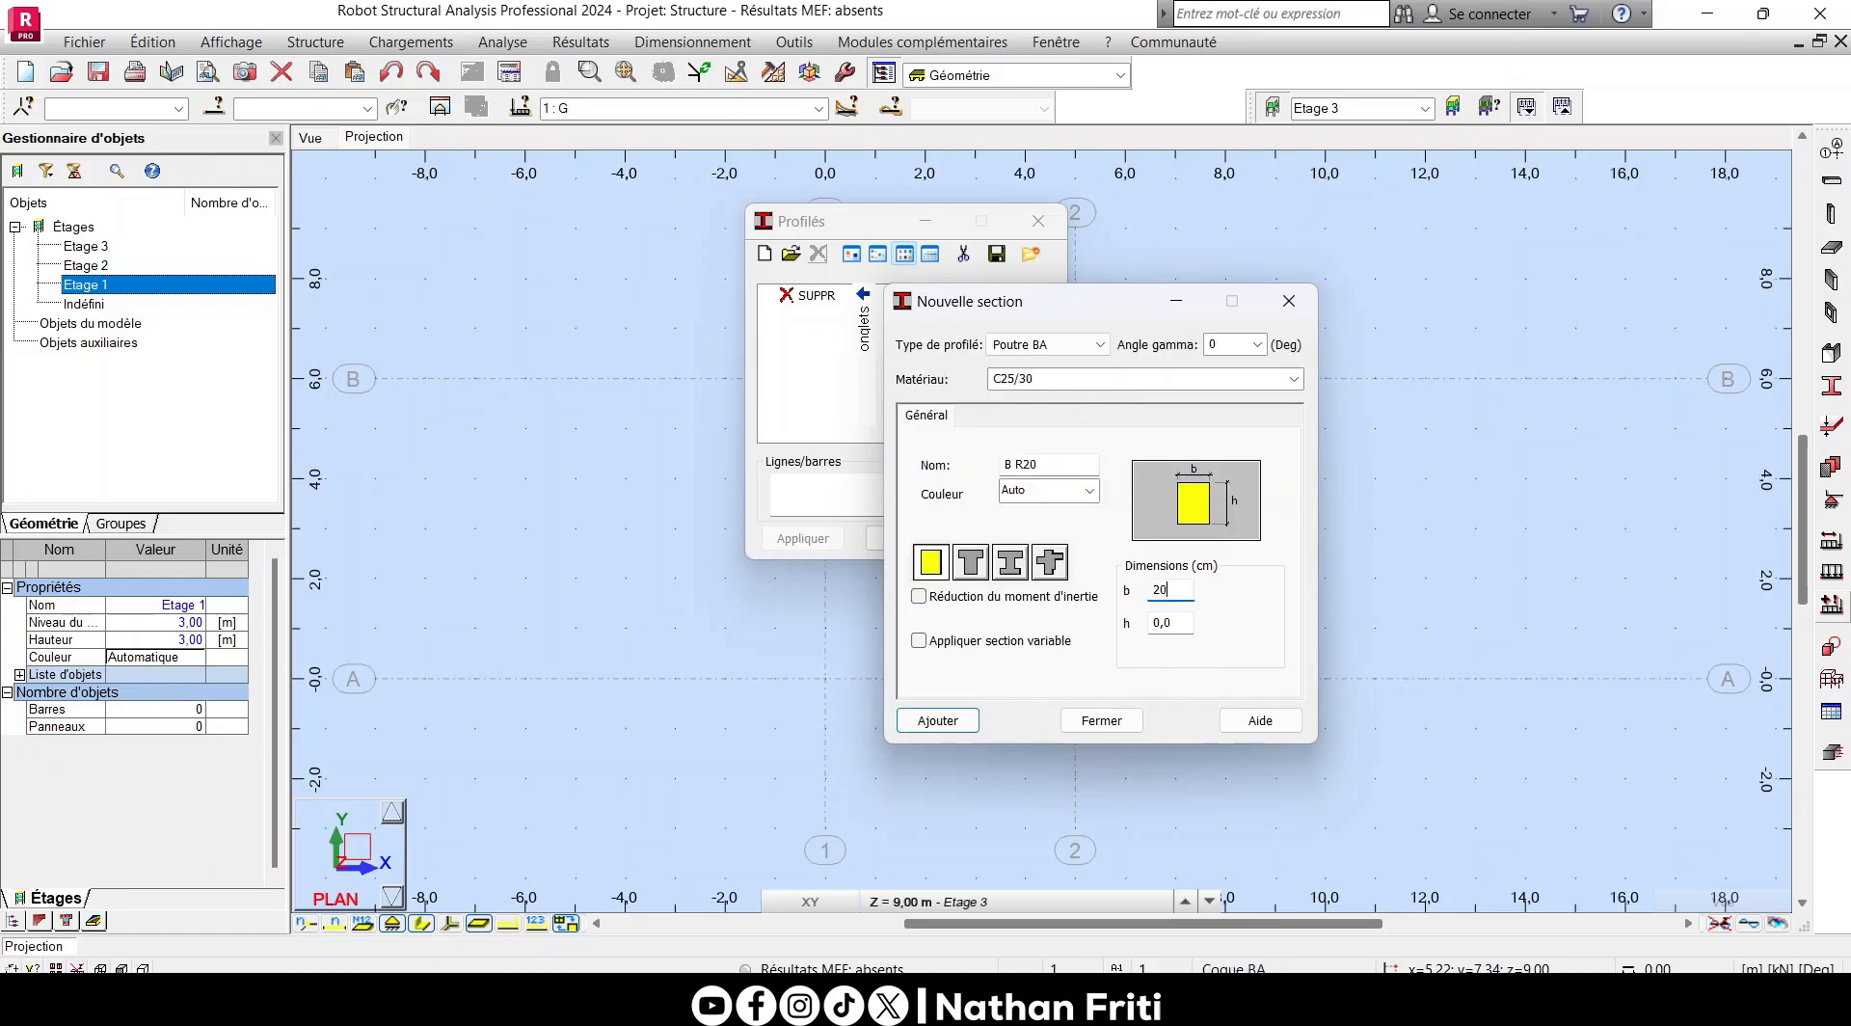
{"action": "double_click", "coordinate": [1153, 622]}
{"action": "left_click", "coordinate": [962, 721]}
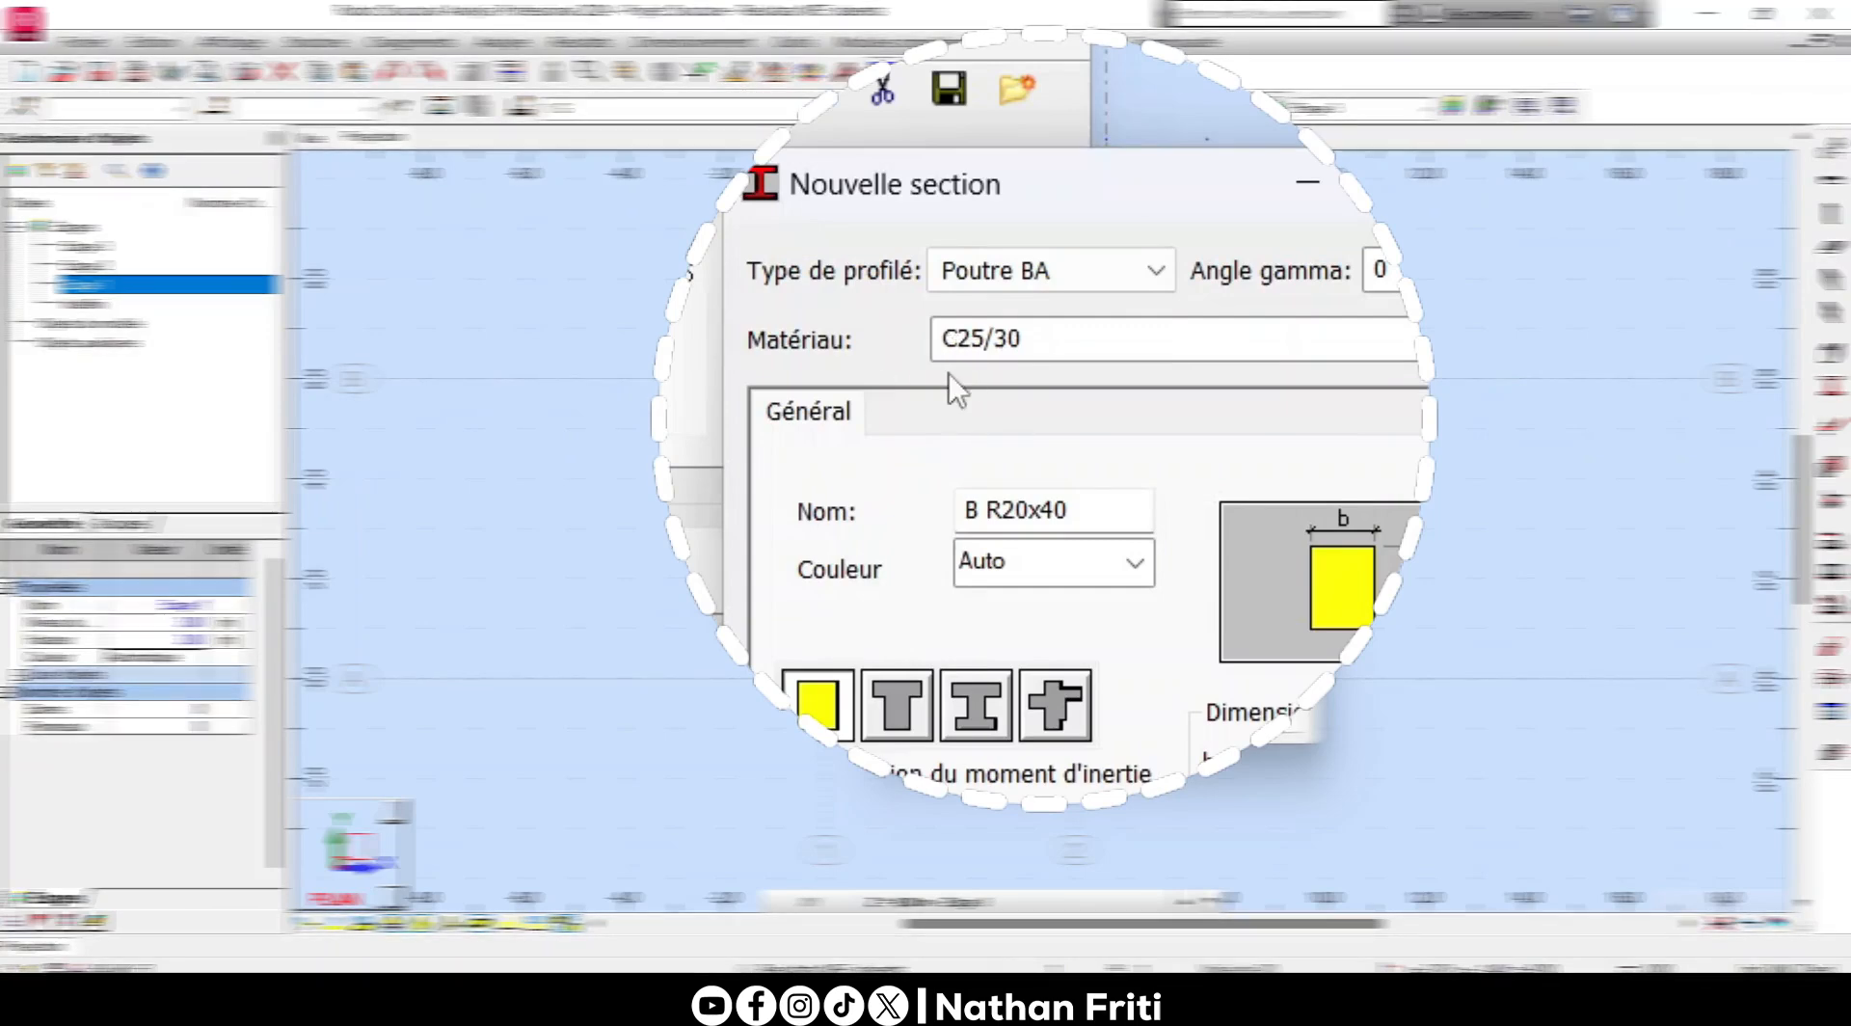
- Add a rectangular Poteau BA section with b 30 cm and h 20 cm, and close the section definition
{"action": "left_click", "coordinate": [1046, 344]}
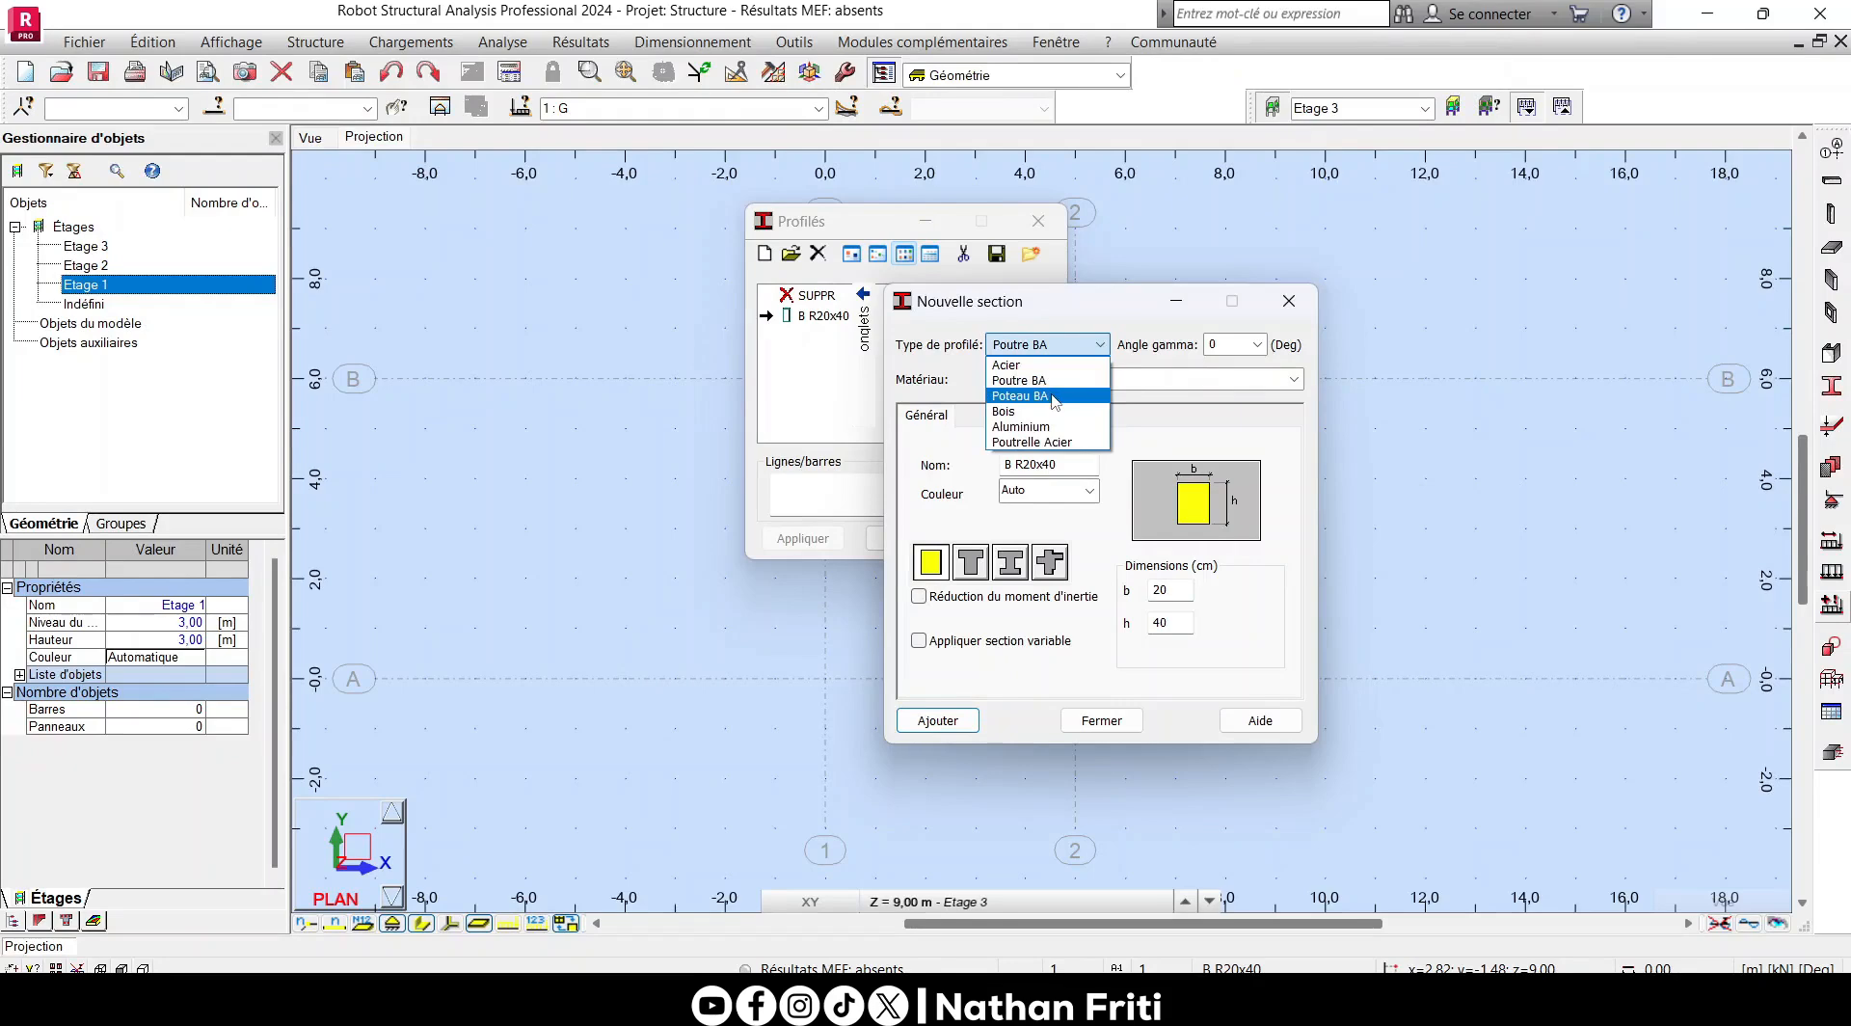
{"action": "left_click", "coordinate": [1051, 395]}
{"action": "left_click", "coordinate": [1166, 536]}
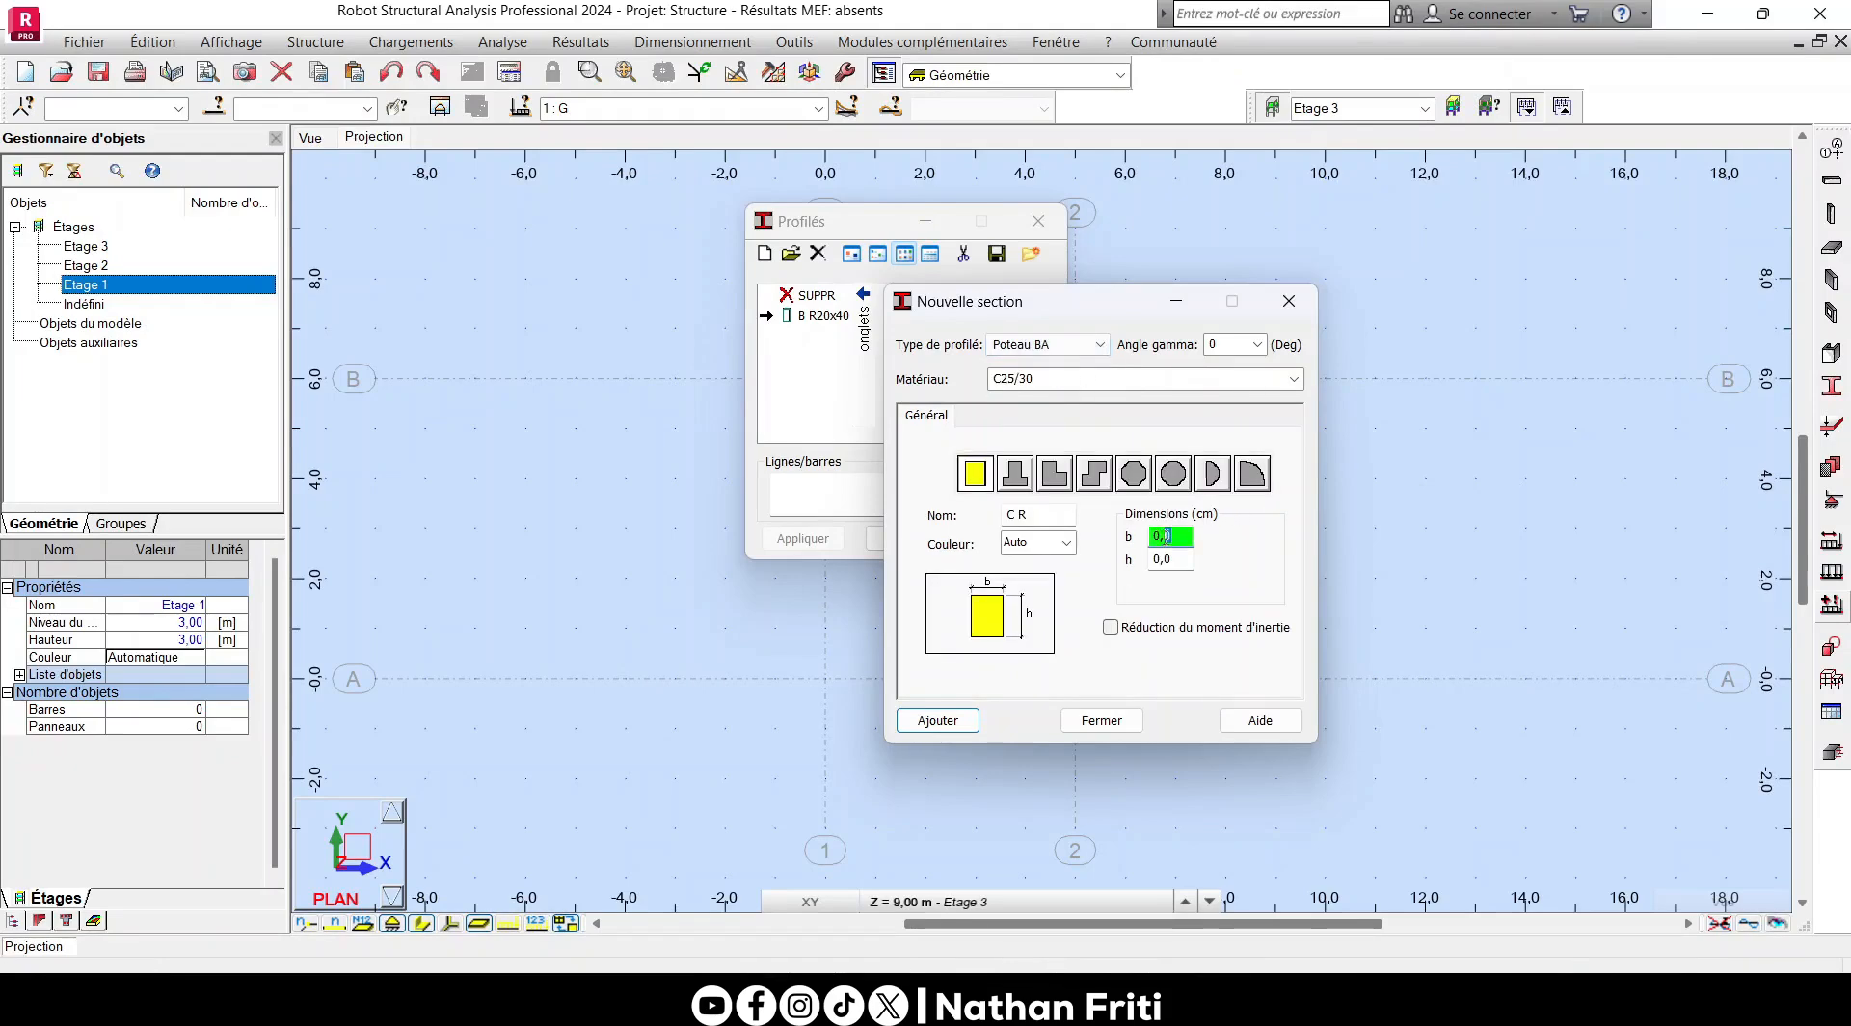
{"action": "type", "text": "3"}
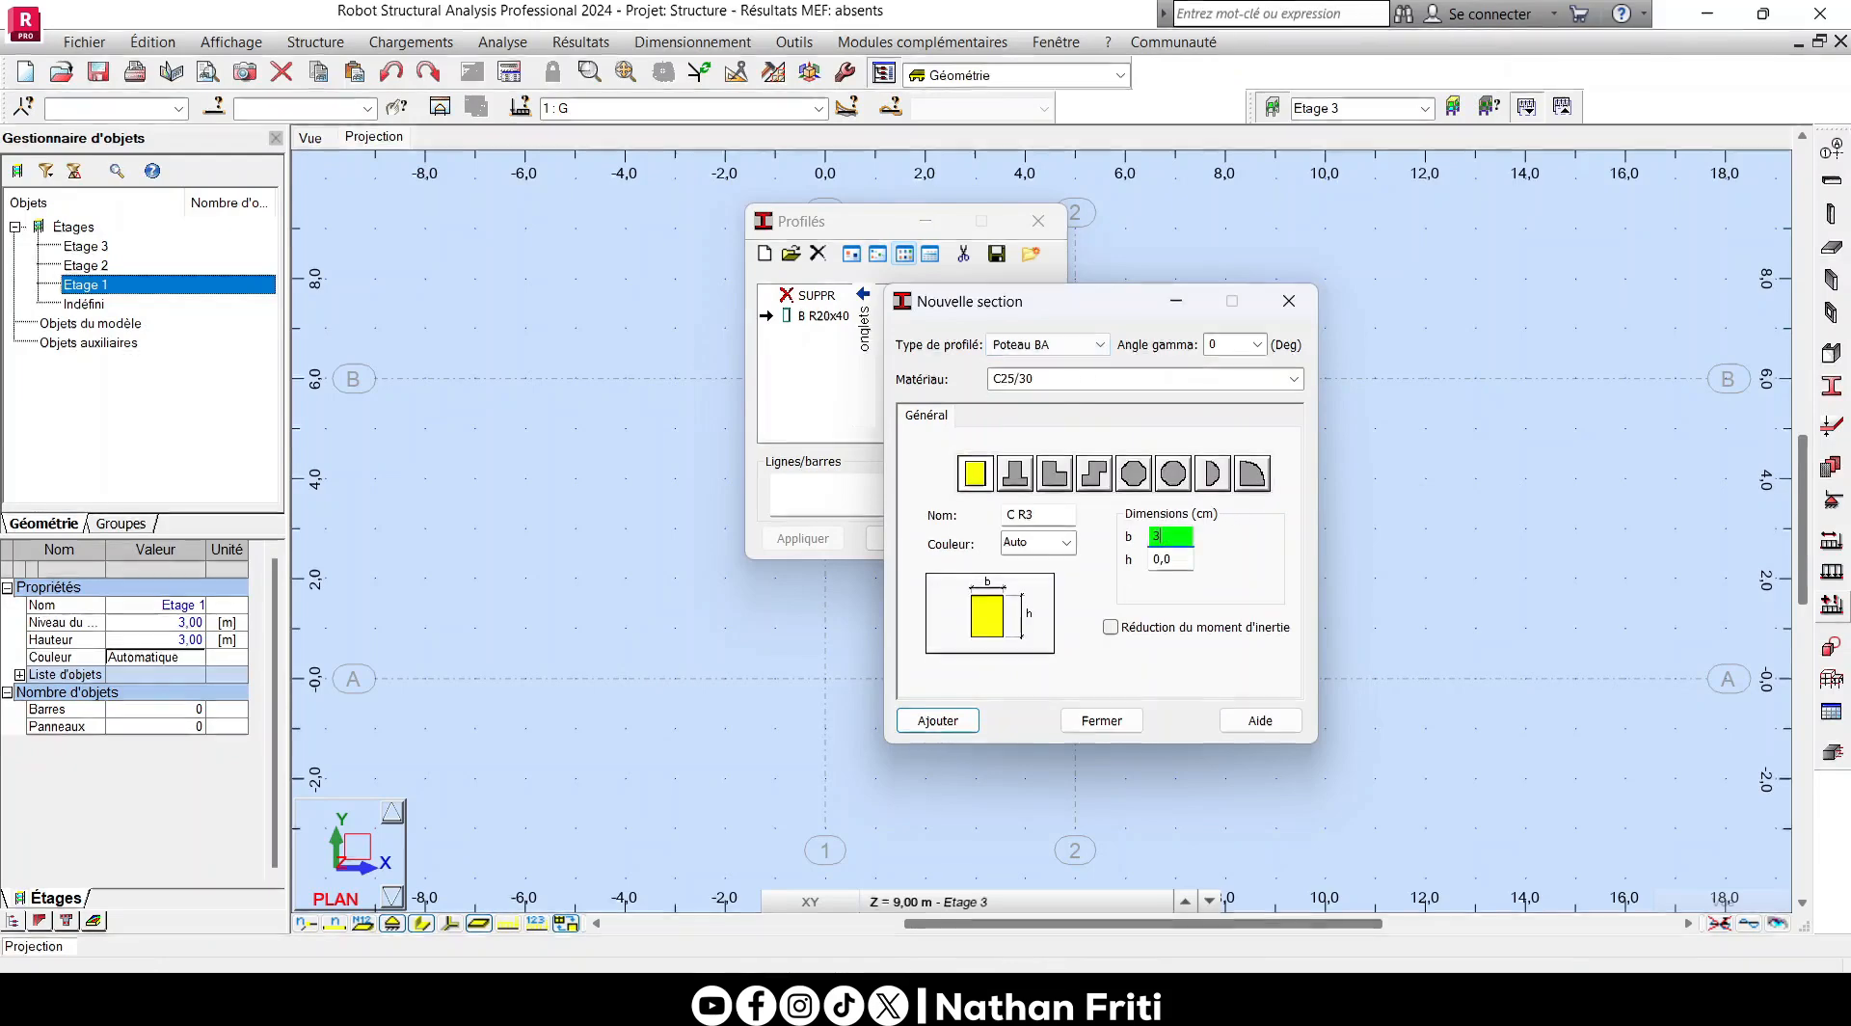
{"action": "type", "text": "0"}
{"action": "key", "text": "Tab"}
{"action": "type", "text": "20"}
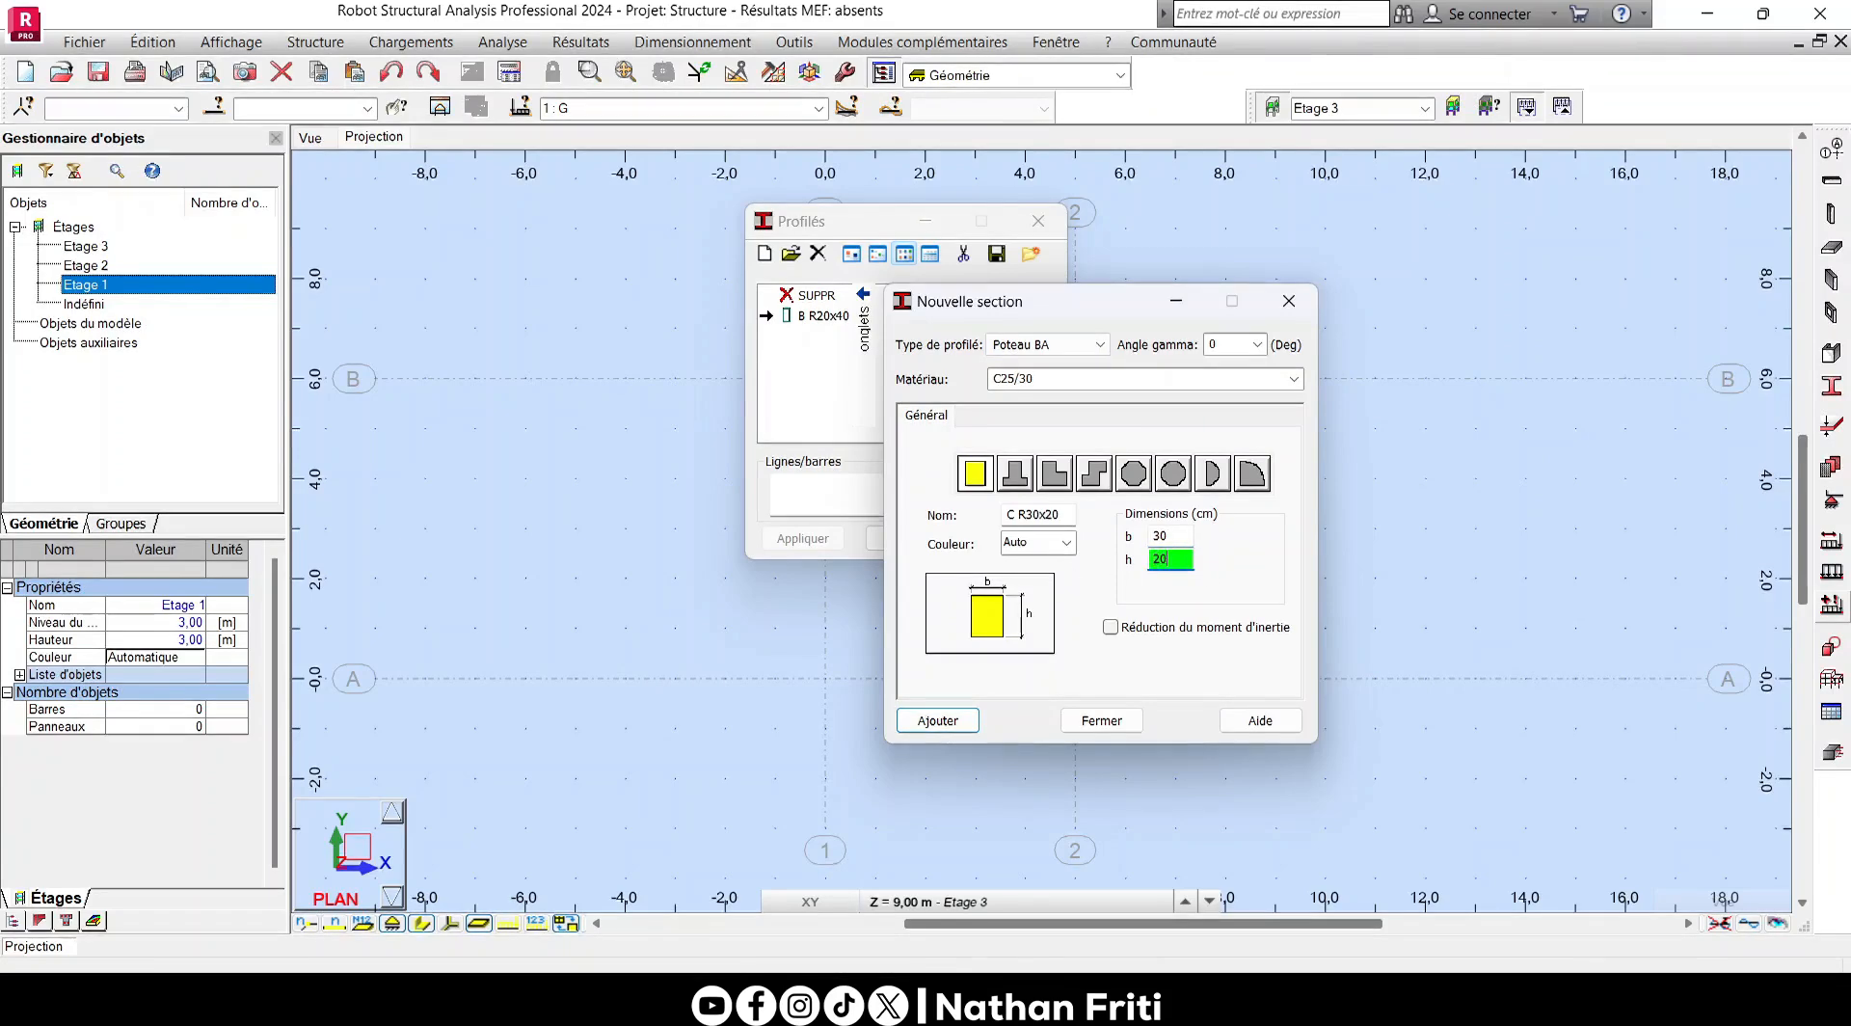
{"action": "left_click", "coordinate": [937, 721]}
{"action": "left_click", "coordinate": [1101, 721]}
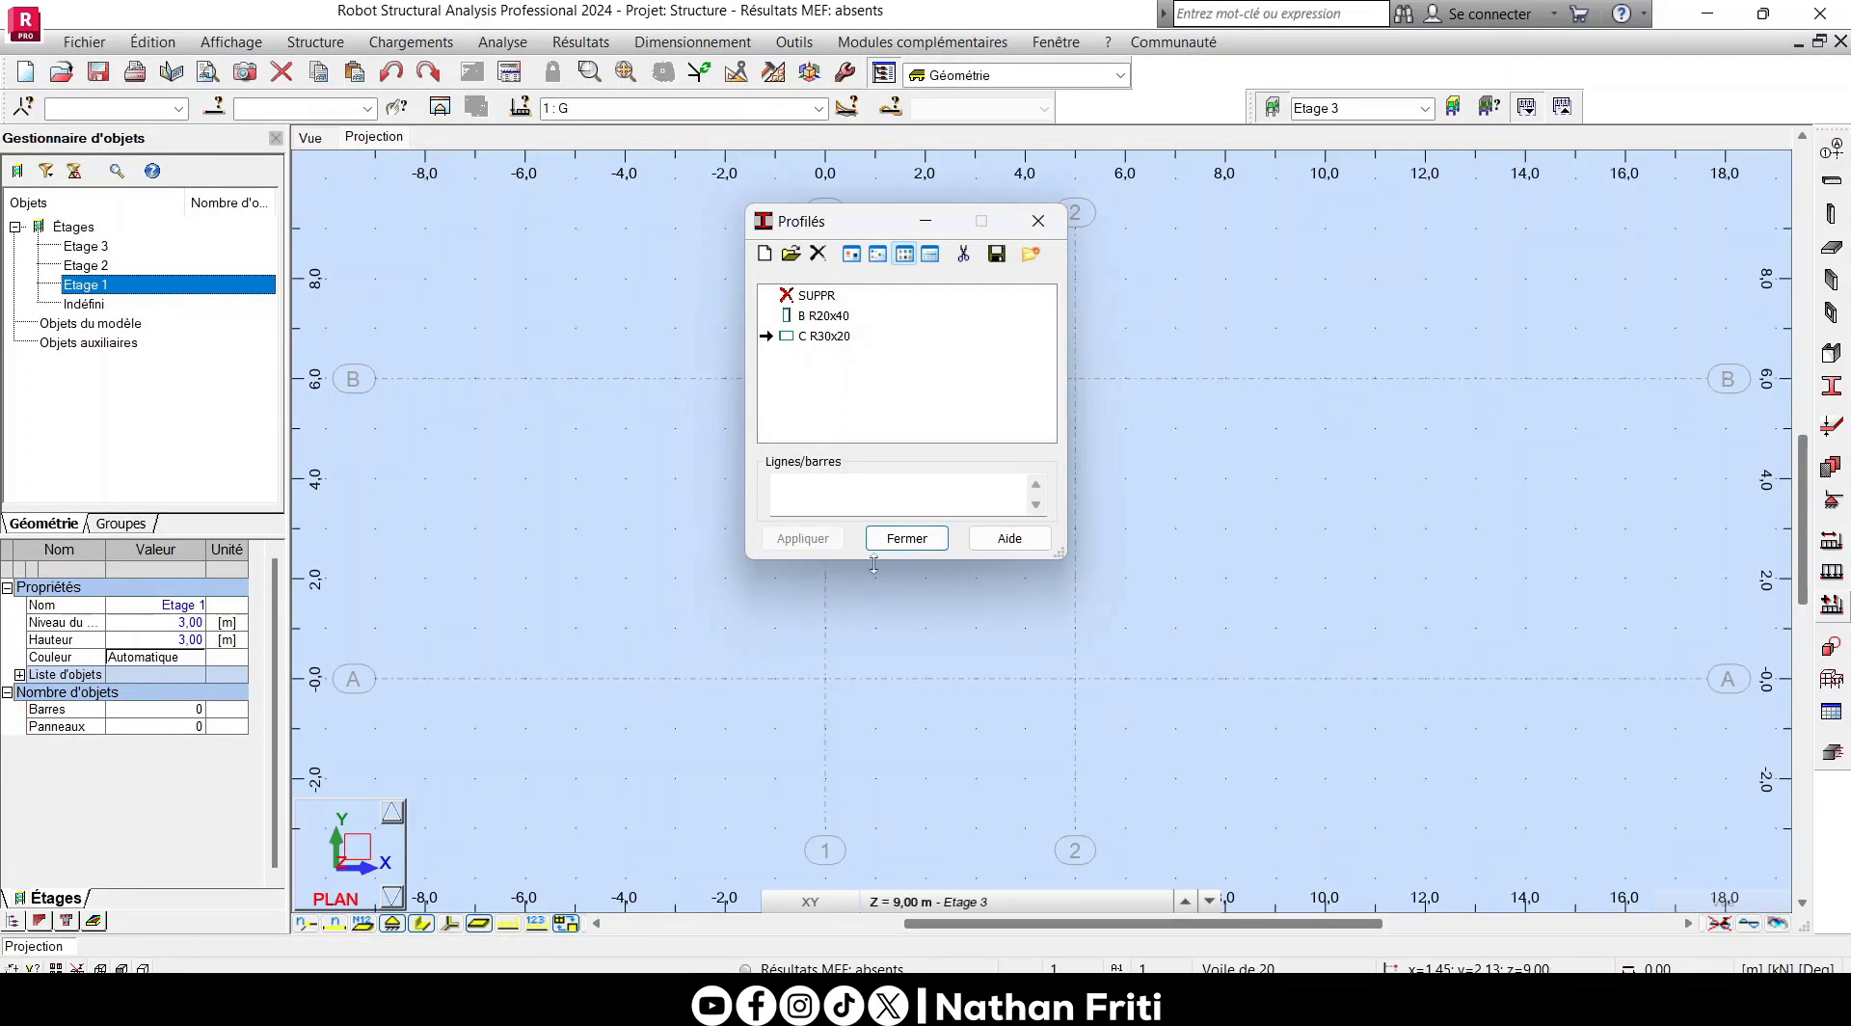
{"action": "left_click", "coordinate": [906, 537]}
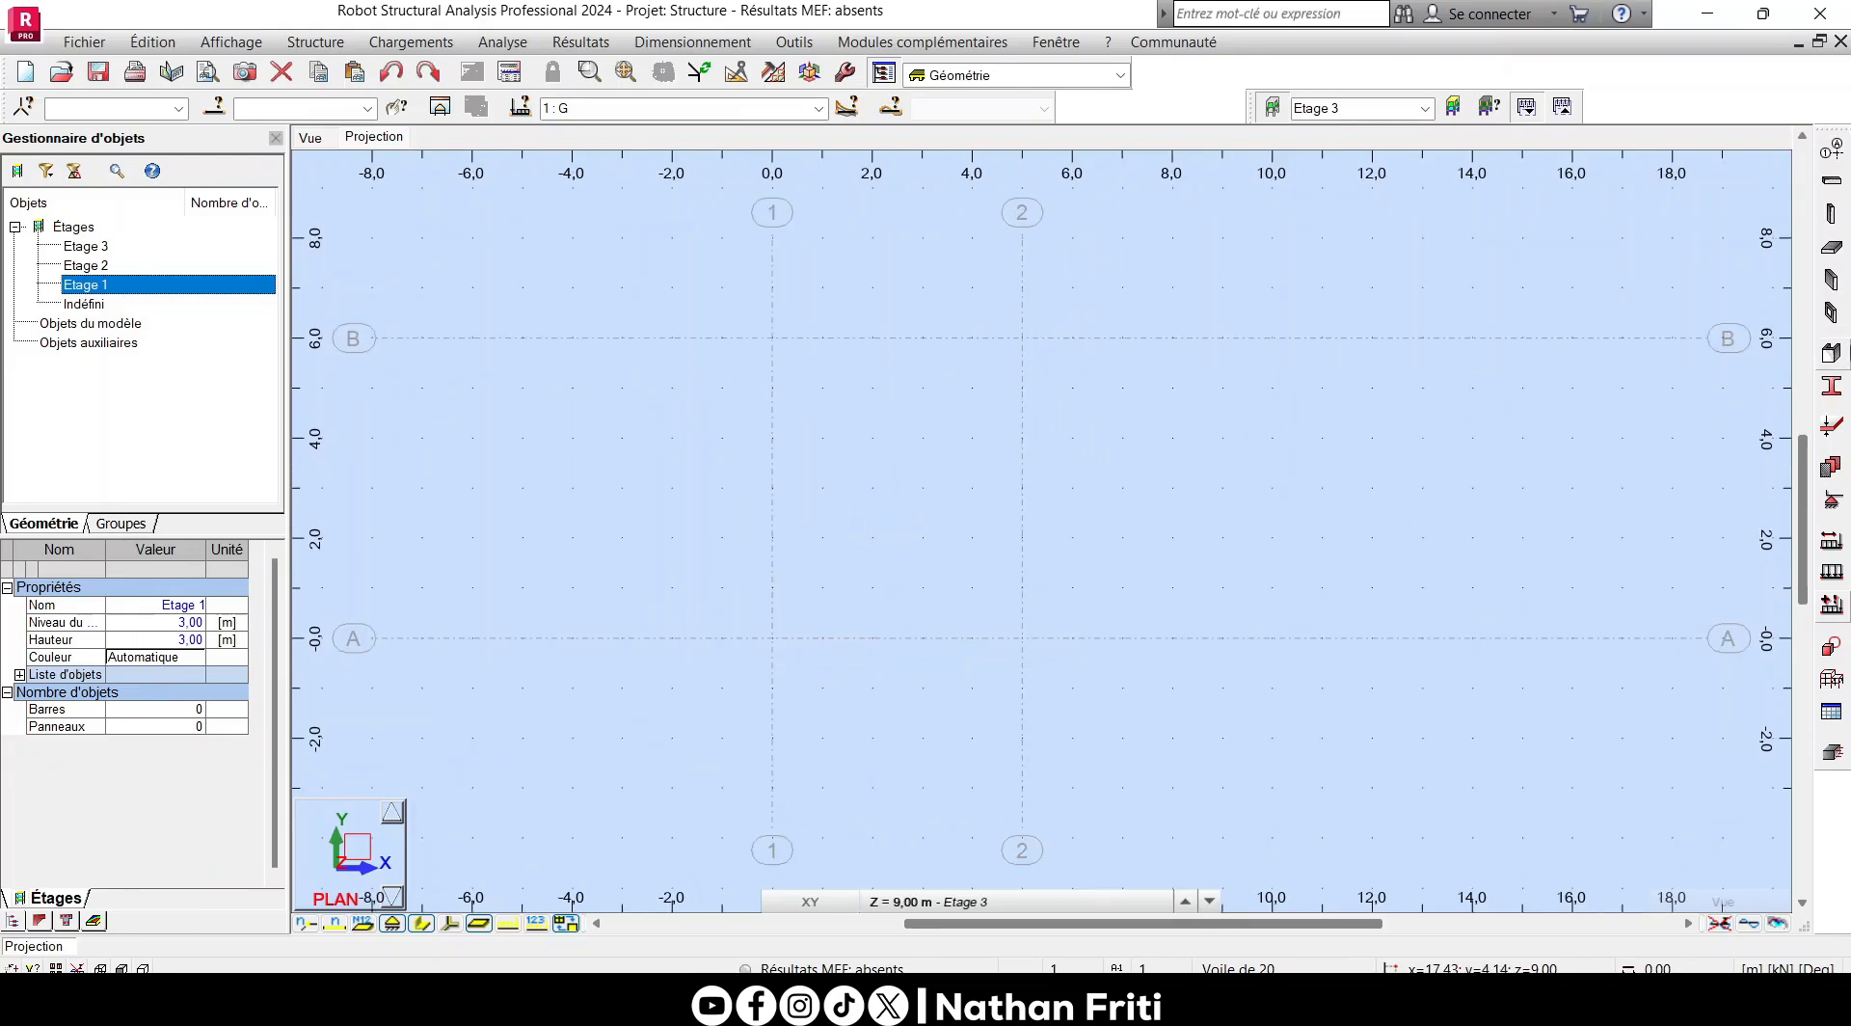
- Start a new column definition with type Poteau BA and section C R30x20
{"action": "left_click", "coordinate": [1830, 213]}
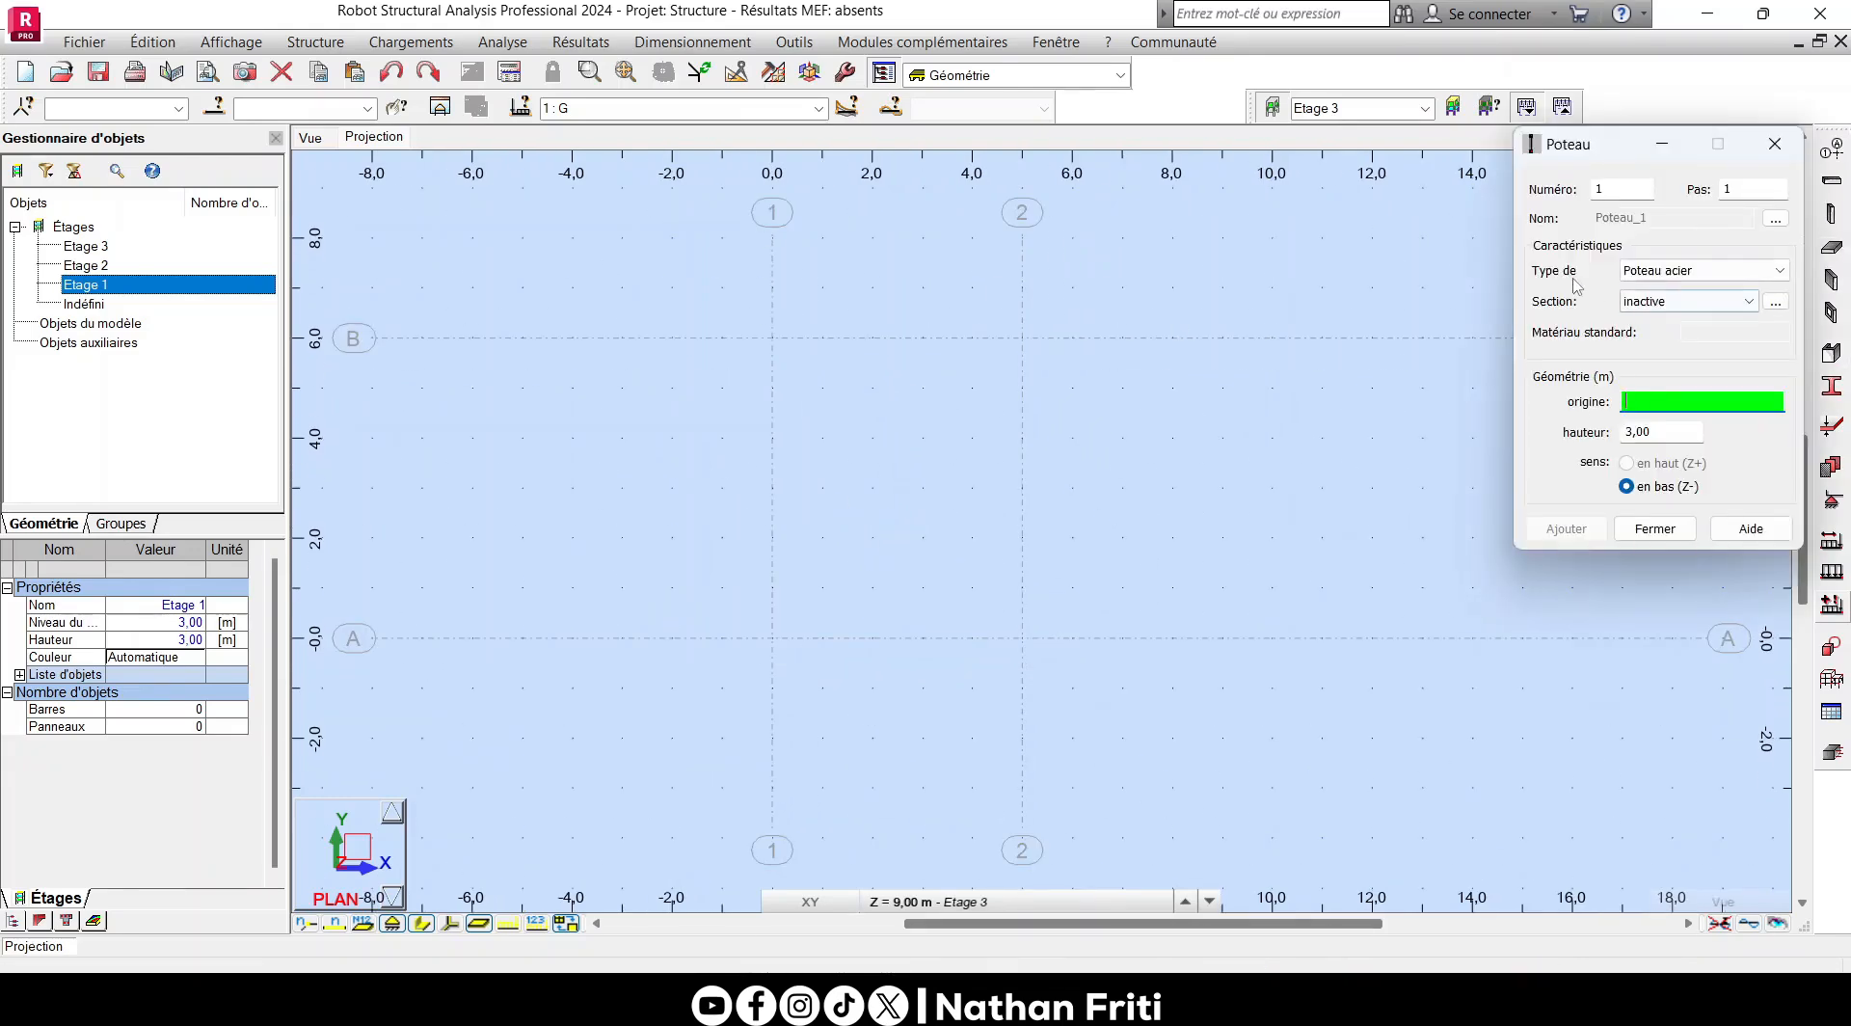
{"action": "left_click", "coordinate": [1648, 271]}
{"action": "left_click", "coordinate": [1651, 301]}
{"action": "left_click", "coordinate": [1651, 305]}
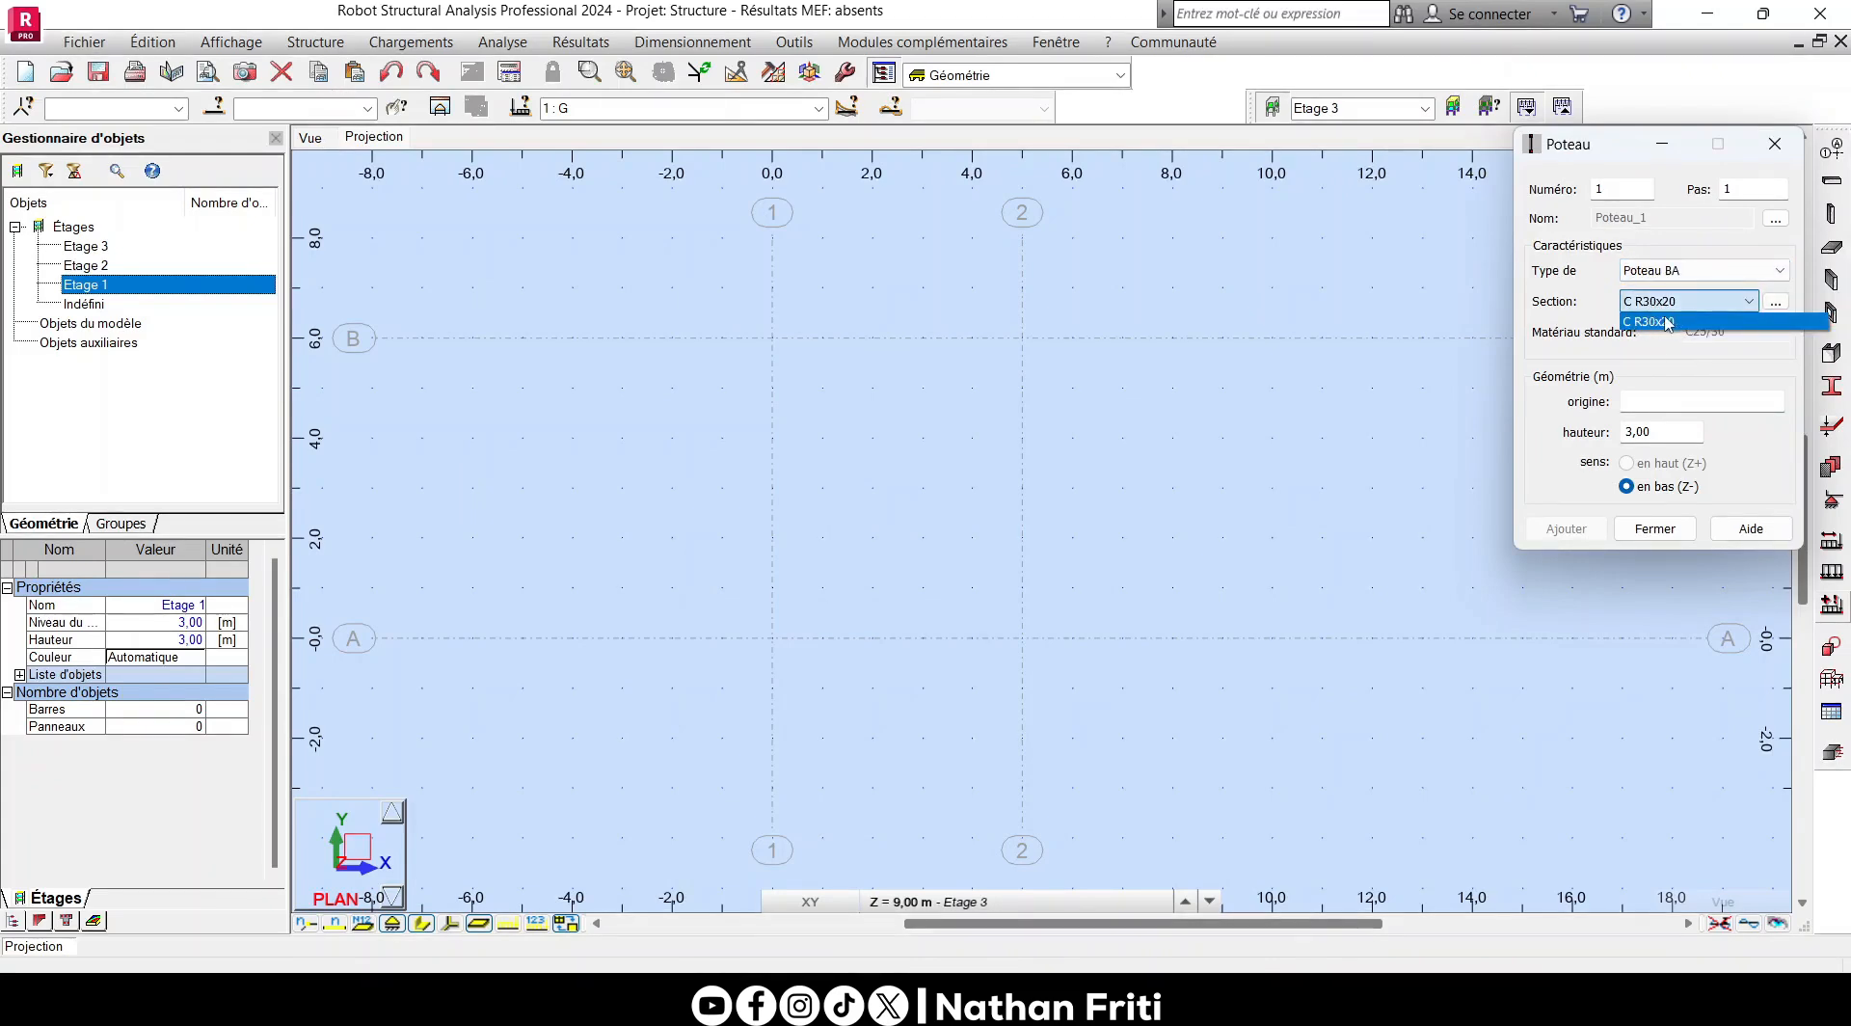
{"action": "left_click", "coordinate": [1716, 322]}
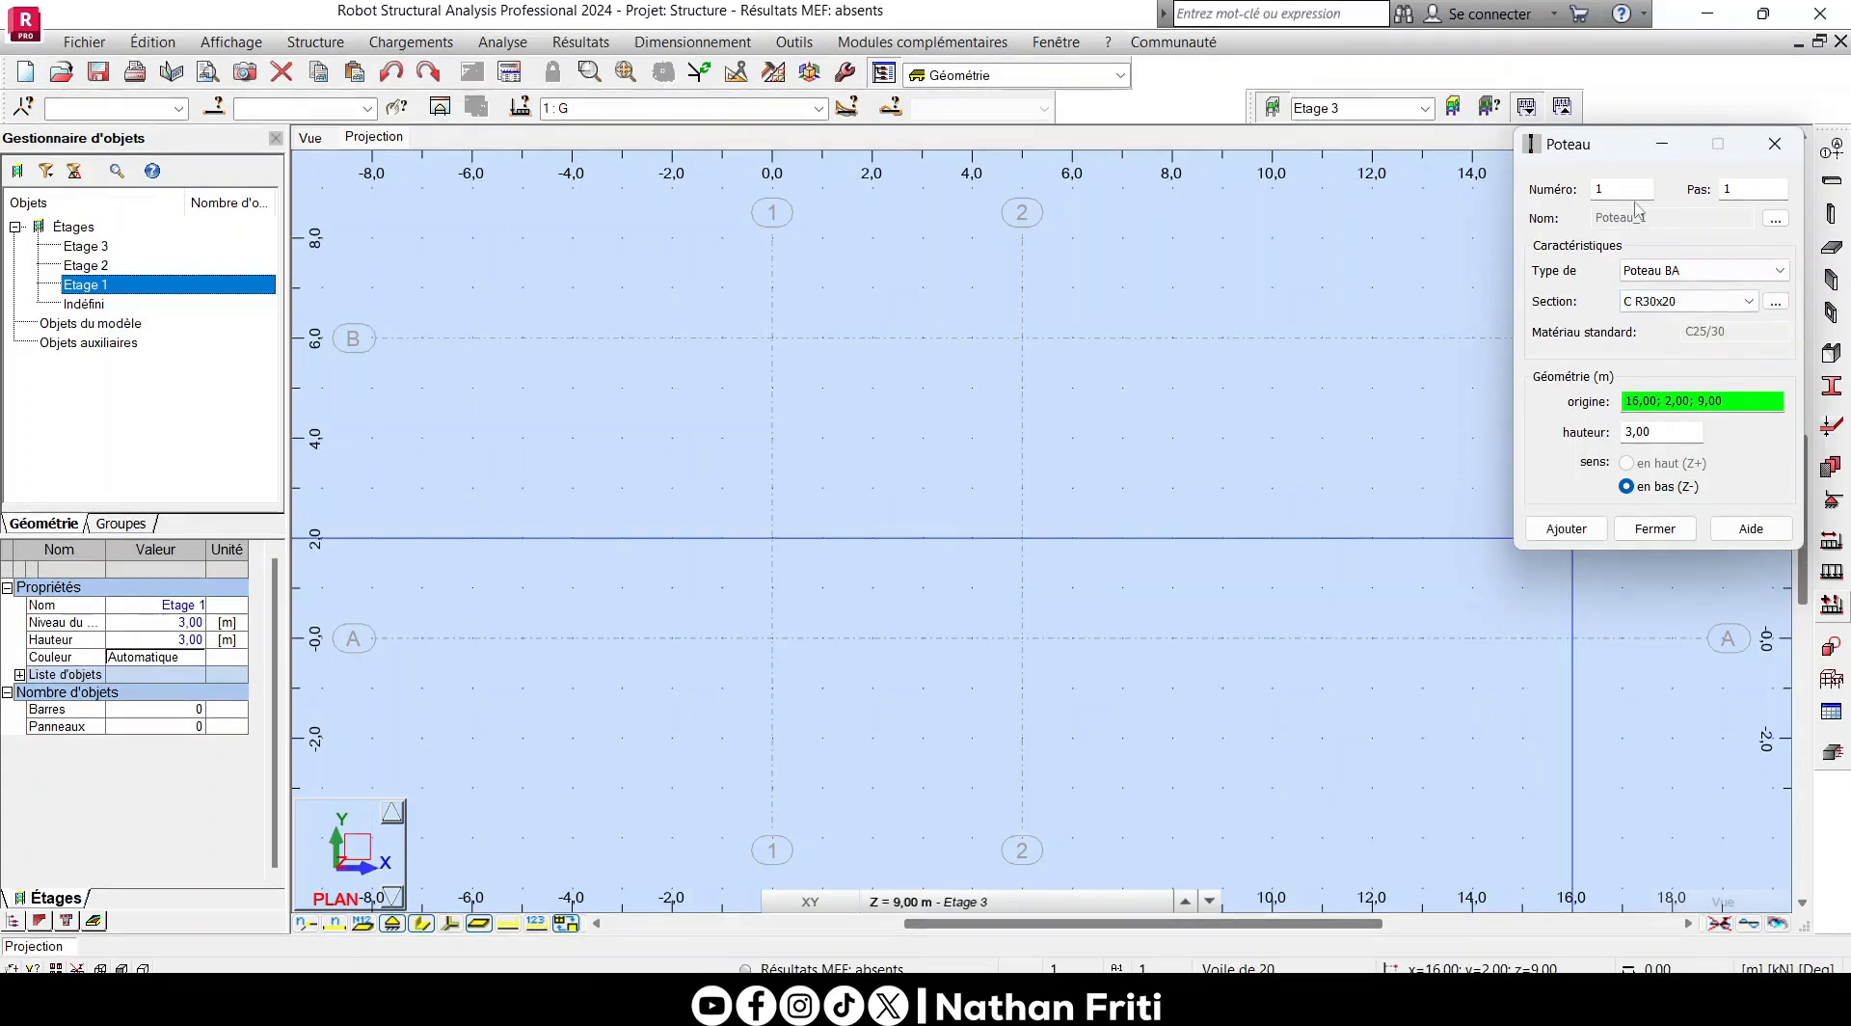
{"action": "left_click_drag", "start_coordinate": [1586, 155], "coordinate": [1296, 240]}
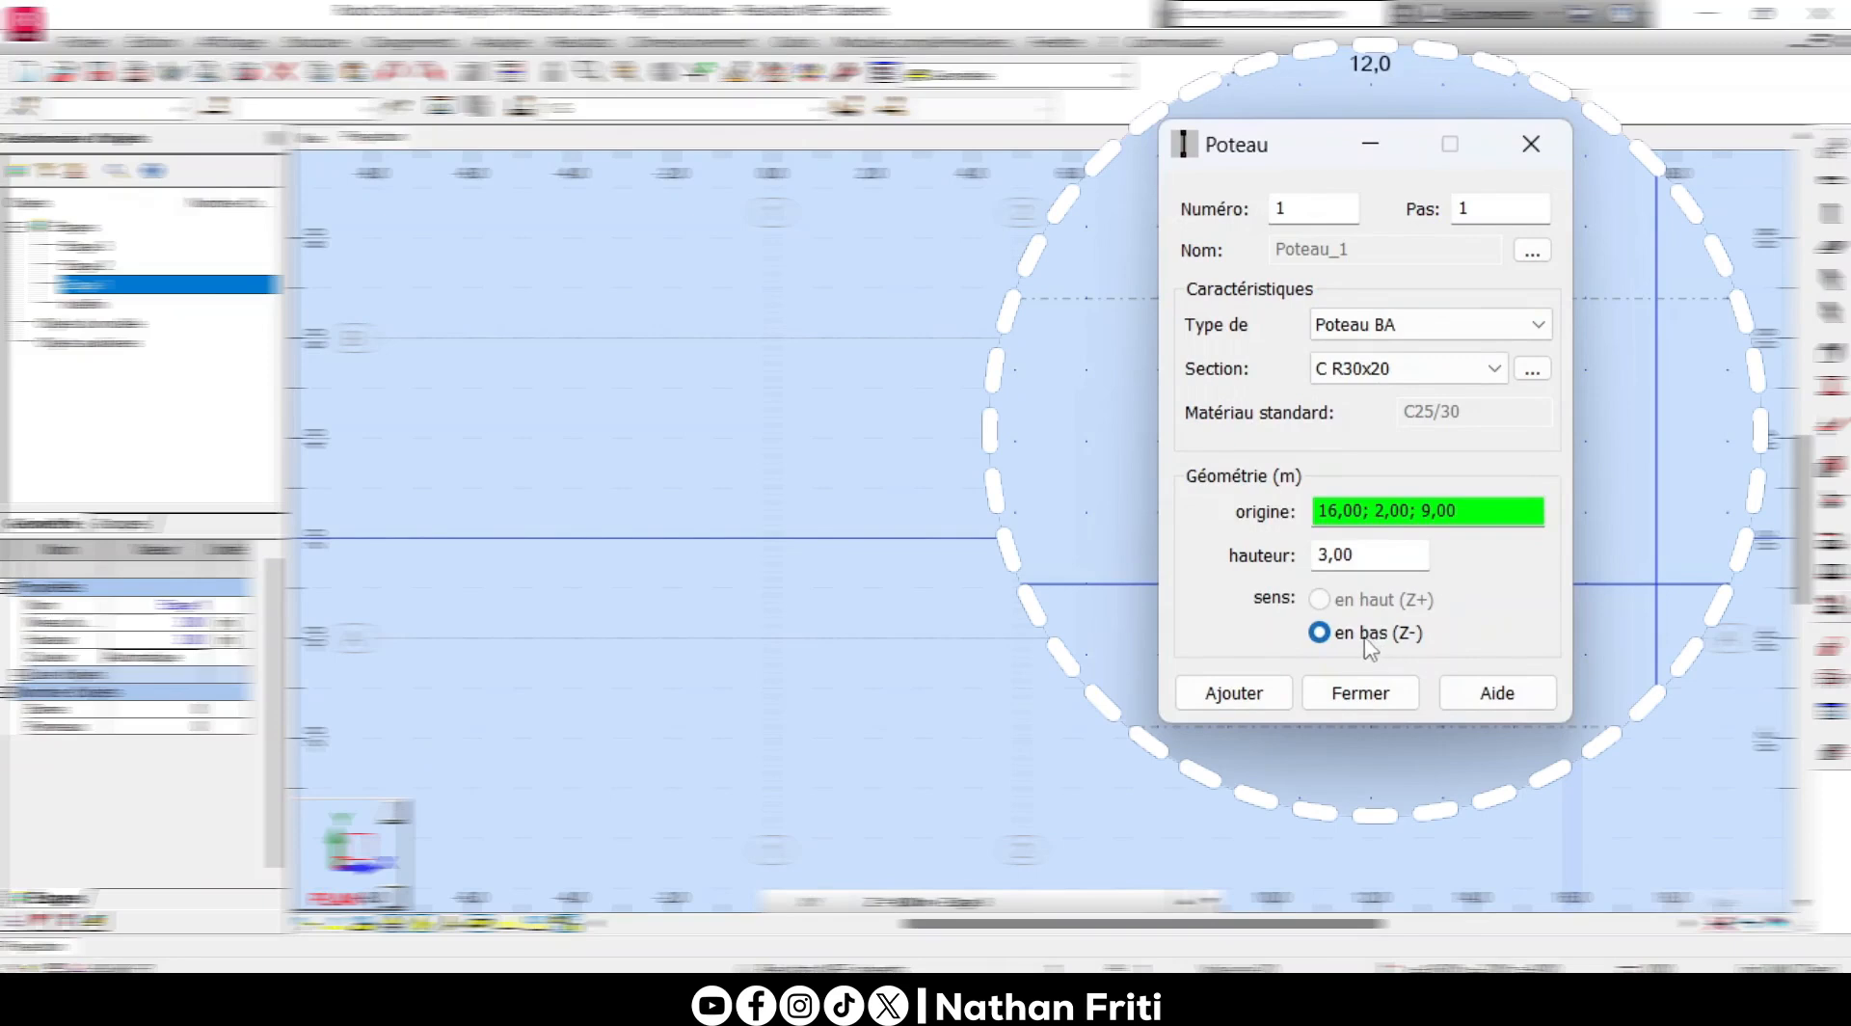
{"action": "left_click", "coordinate": [1382, 555]}
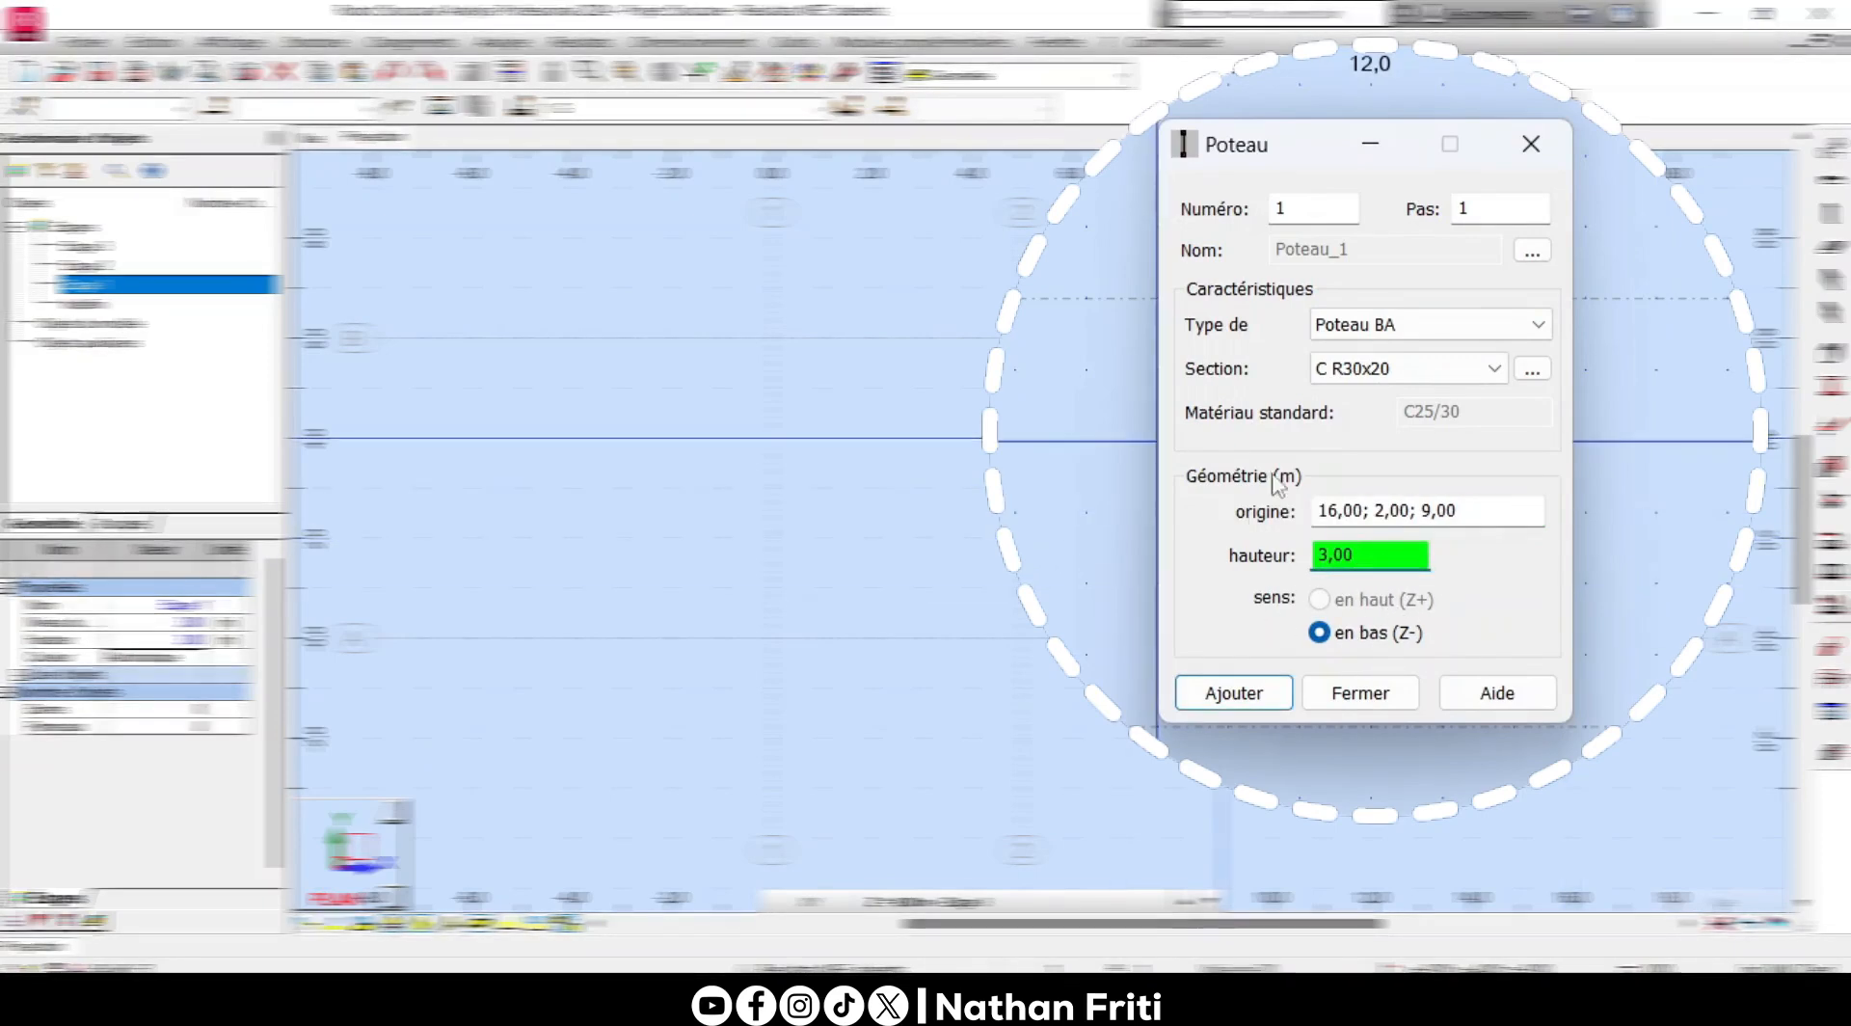
- Place four columns on level Etage 1 (3,00 m) at the intersections of axes 1 and 2 with A and B, and check them in 3D
{"action": "left_click", "coordinate": [975, 903]}
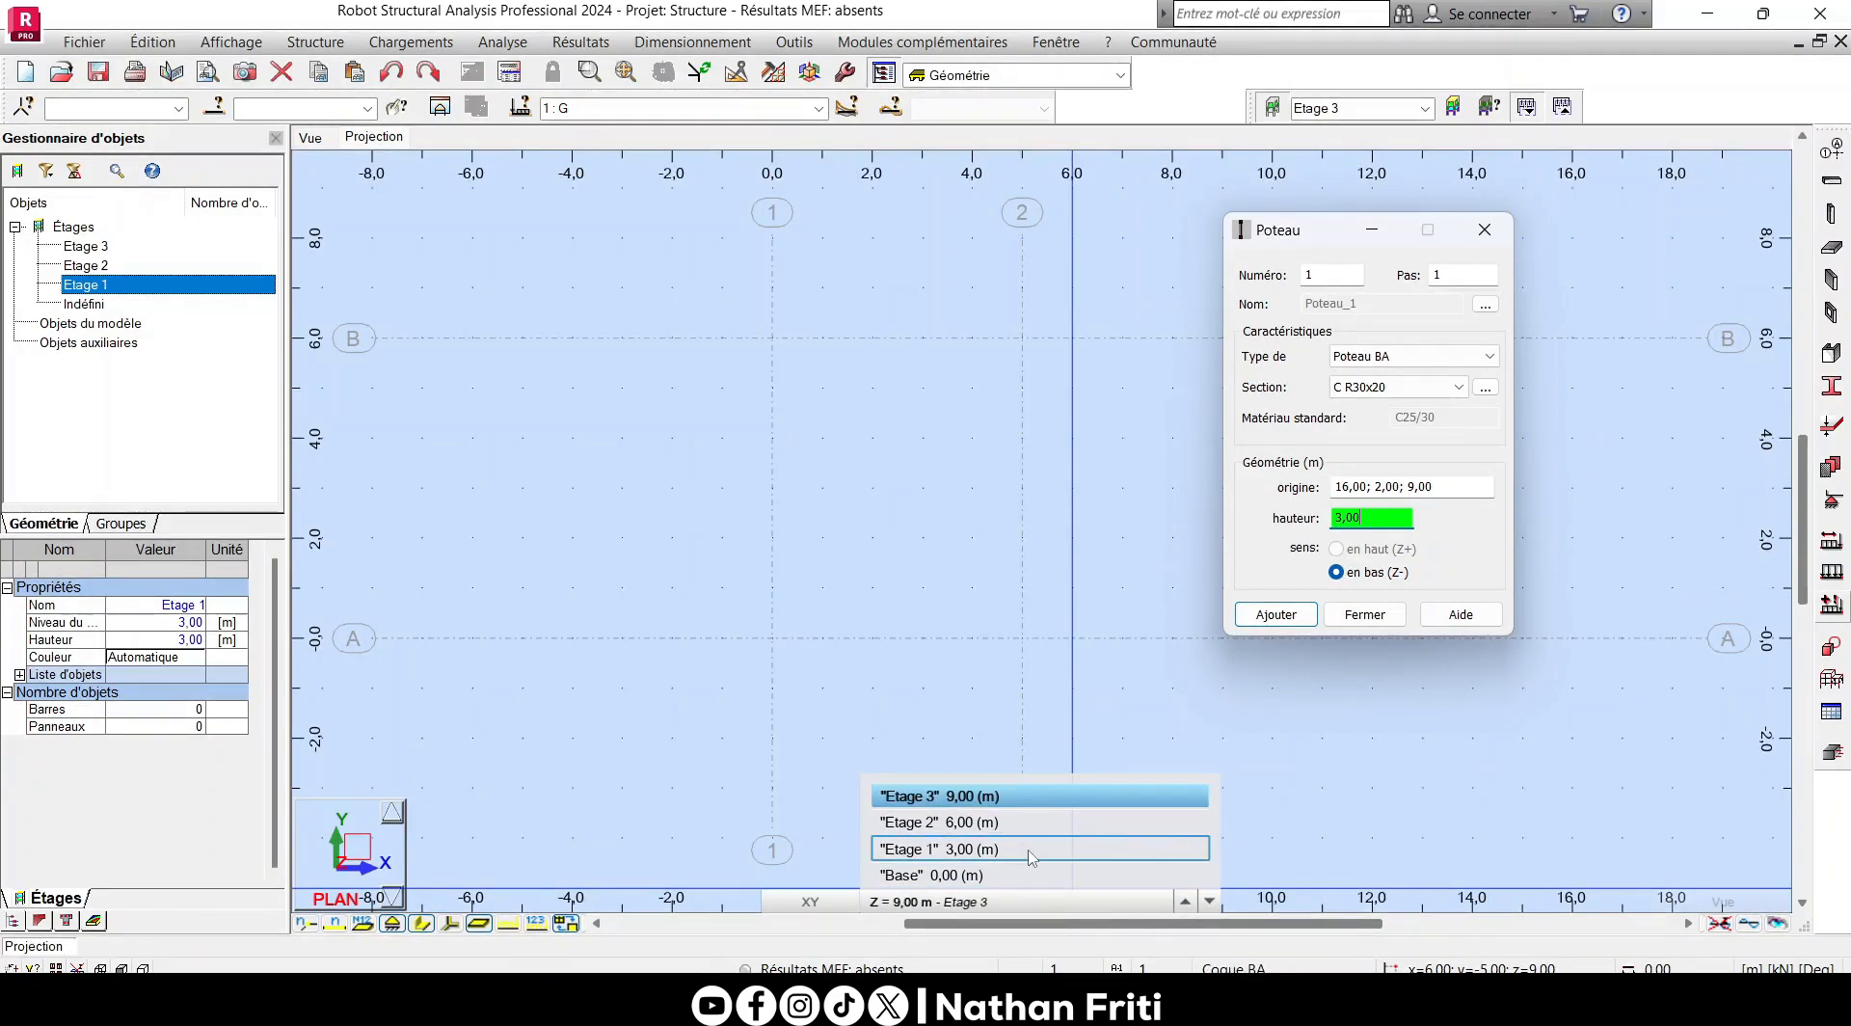
{"action": "left_click", "coordinate": [993, 856]}
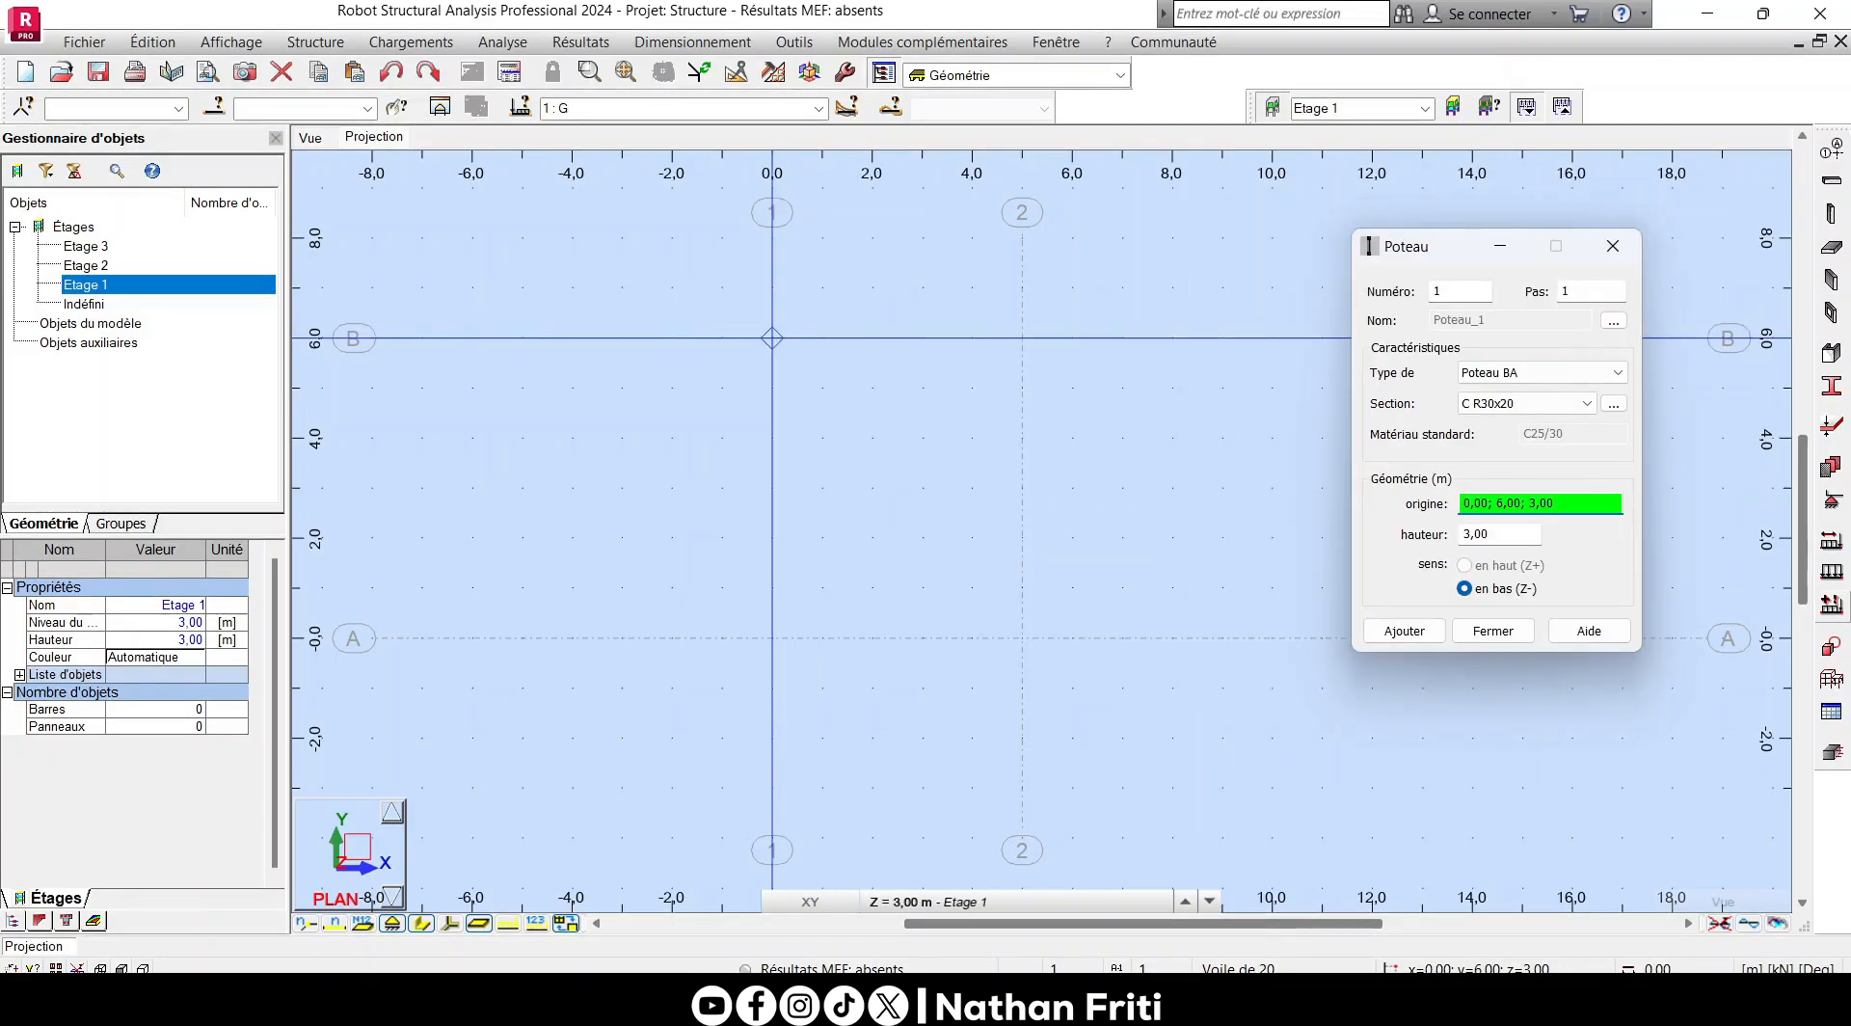
{"action": "left_click", "coordinate": [771, 337]}
{"action": "left_click", "coordinate": [1022, 338]}
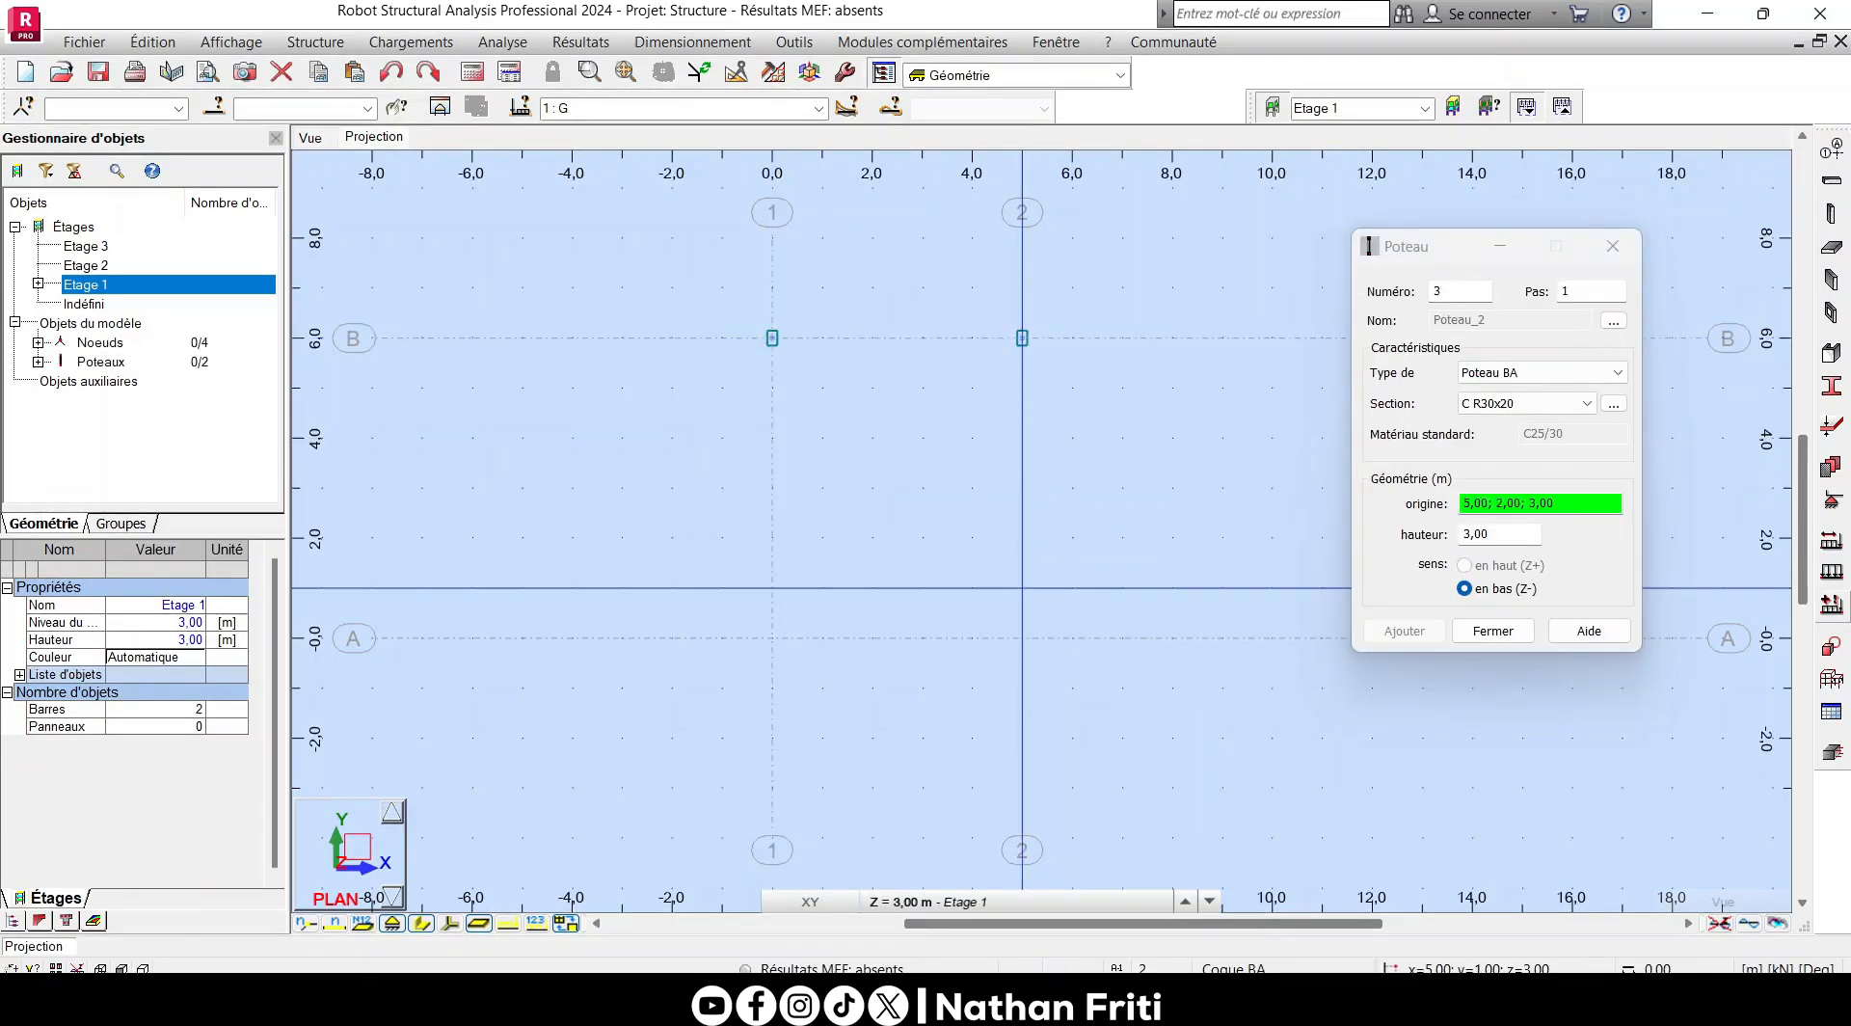
{"action": "left_click", "coordinate": [1021, 637]}
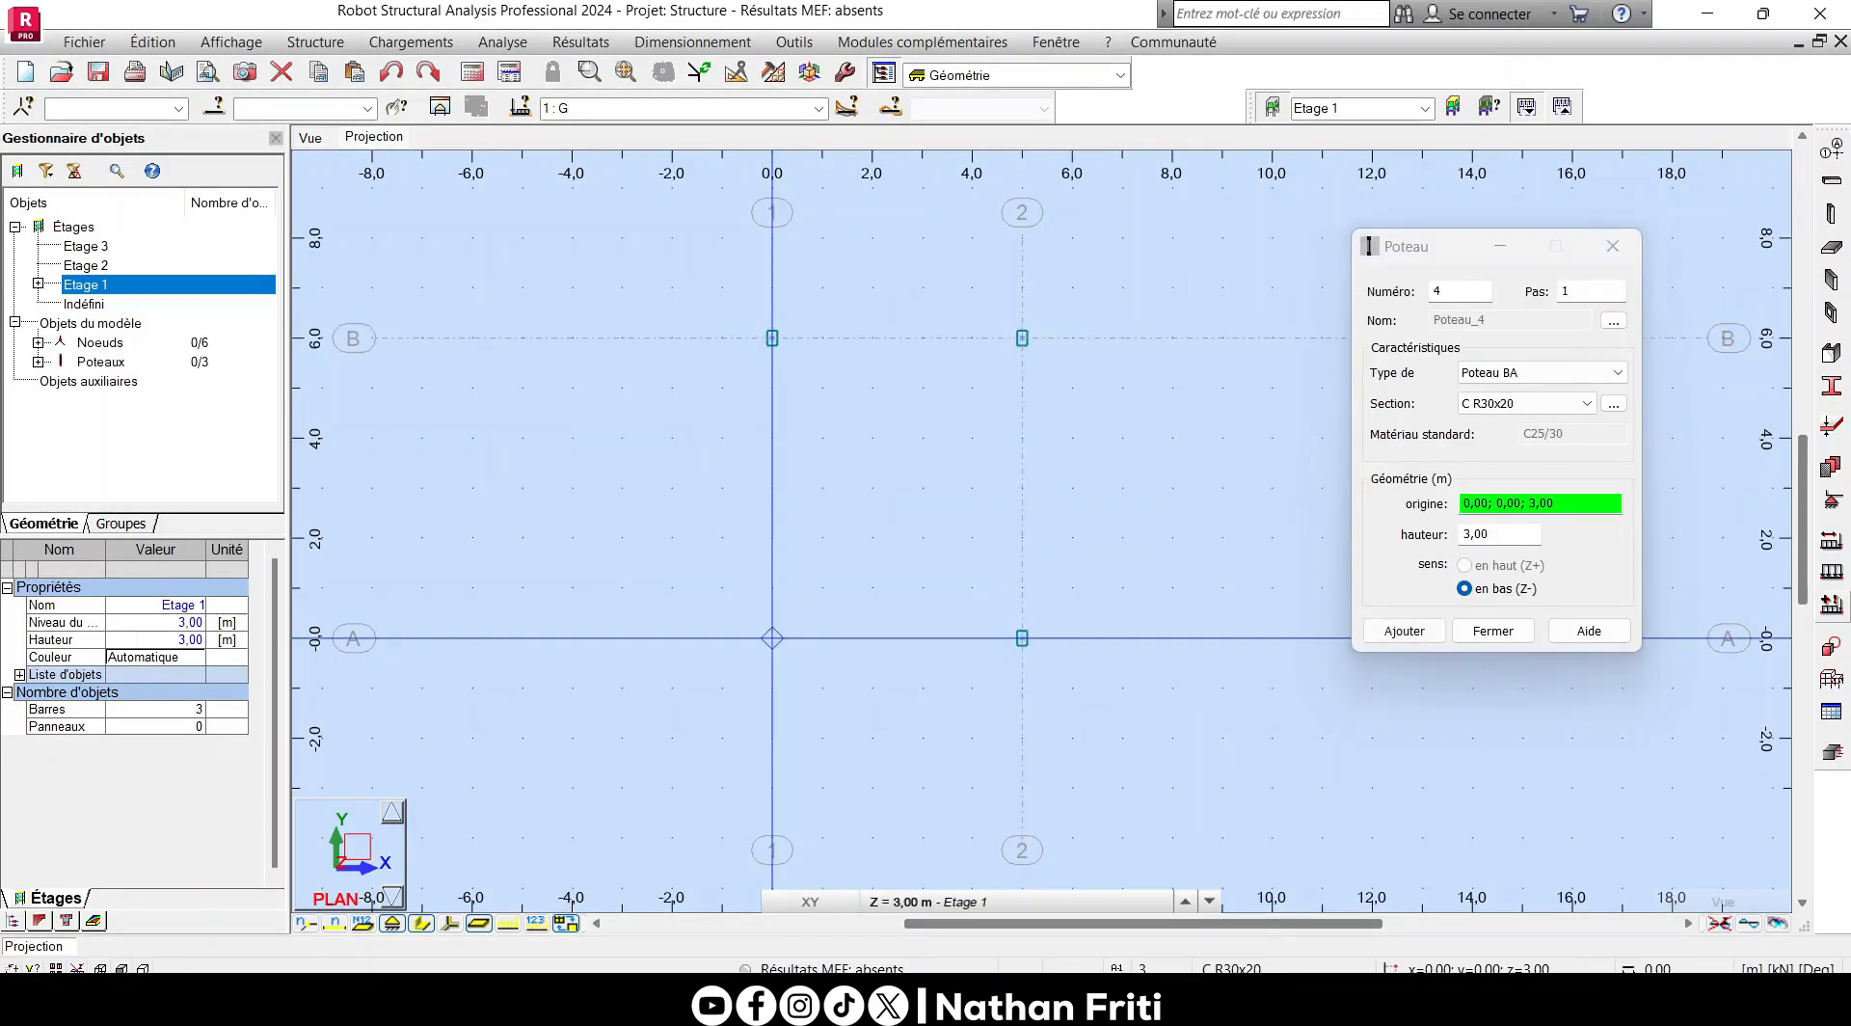
{"action": "left_click", "coordinate": [771, 638]}
{"action": "left_click_drag", "start_coordinate": [1430, 255], "coordinate": [1284, 280]}
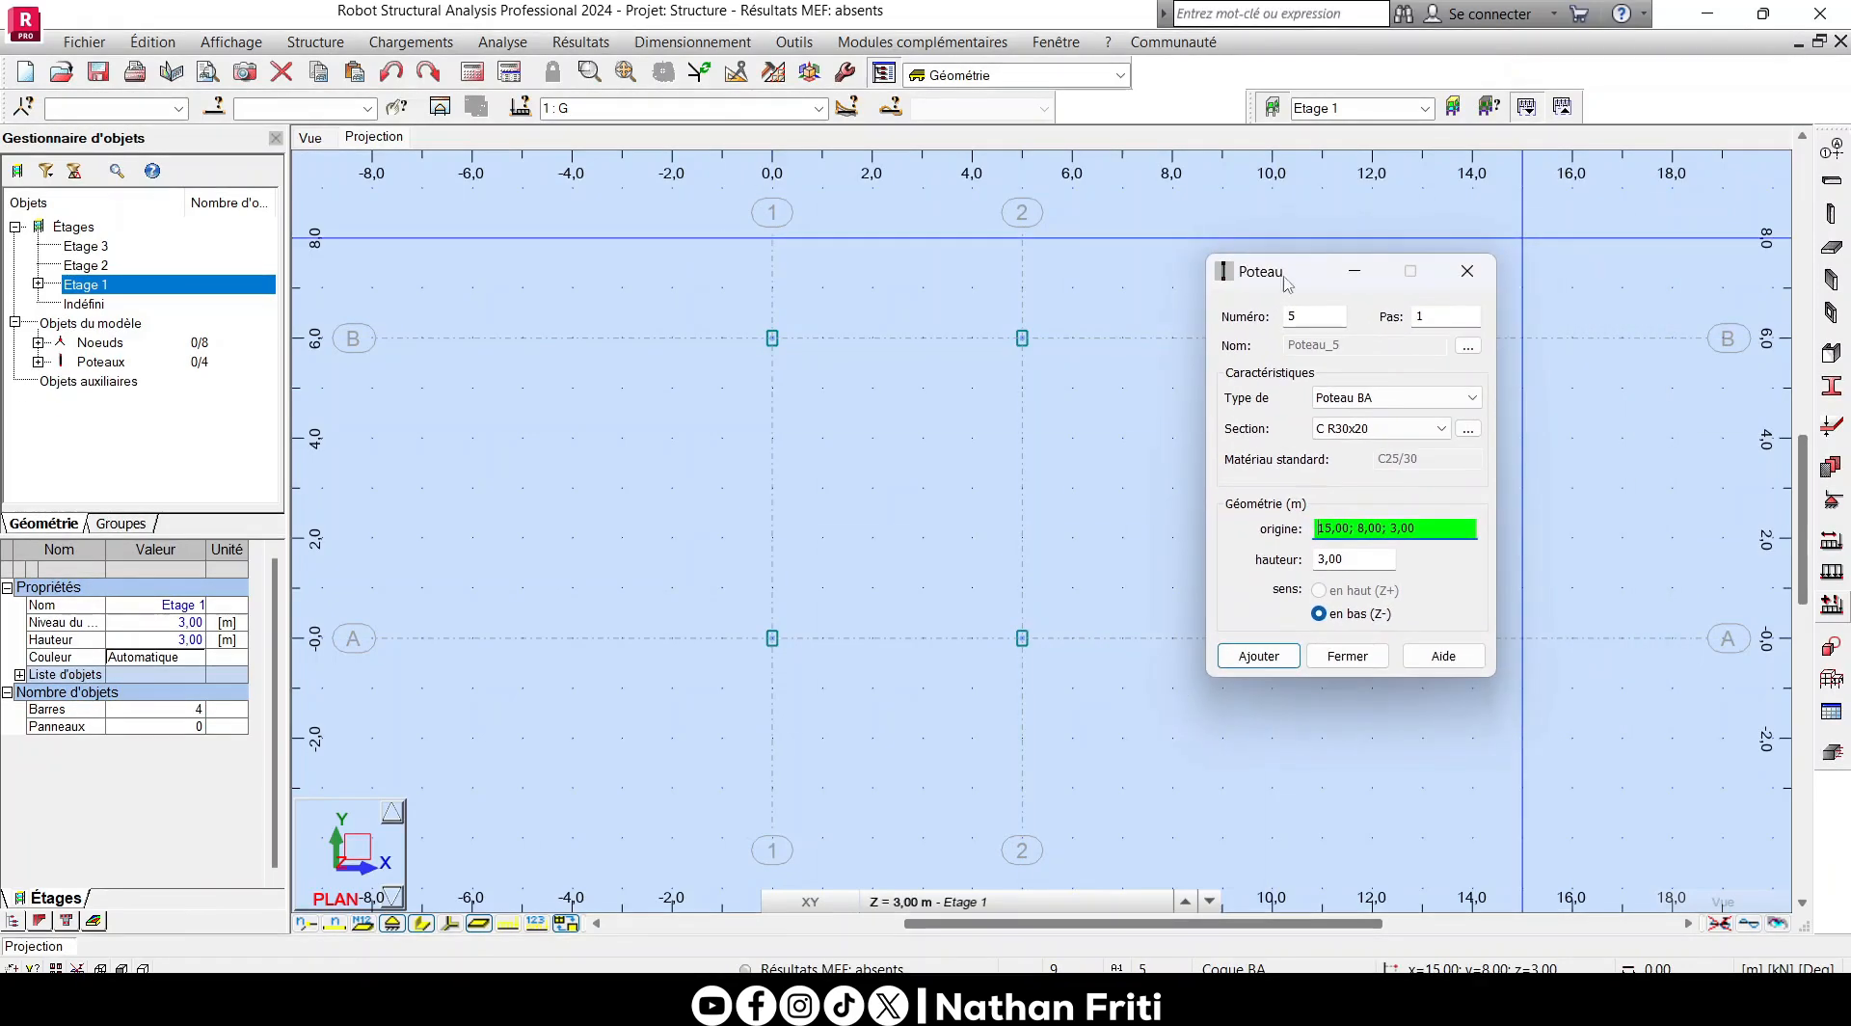
{"action": "left_click", "coordinate": [1466, 271]}
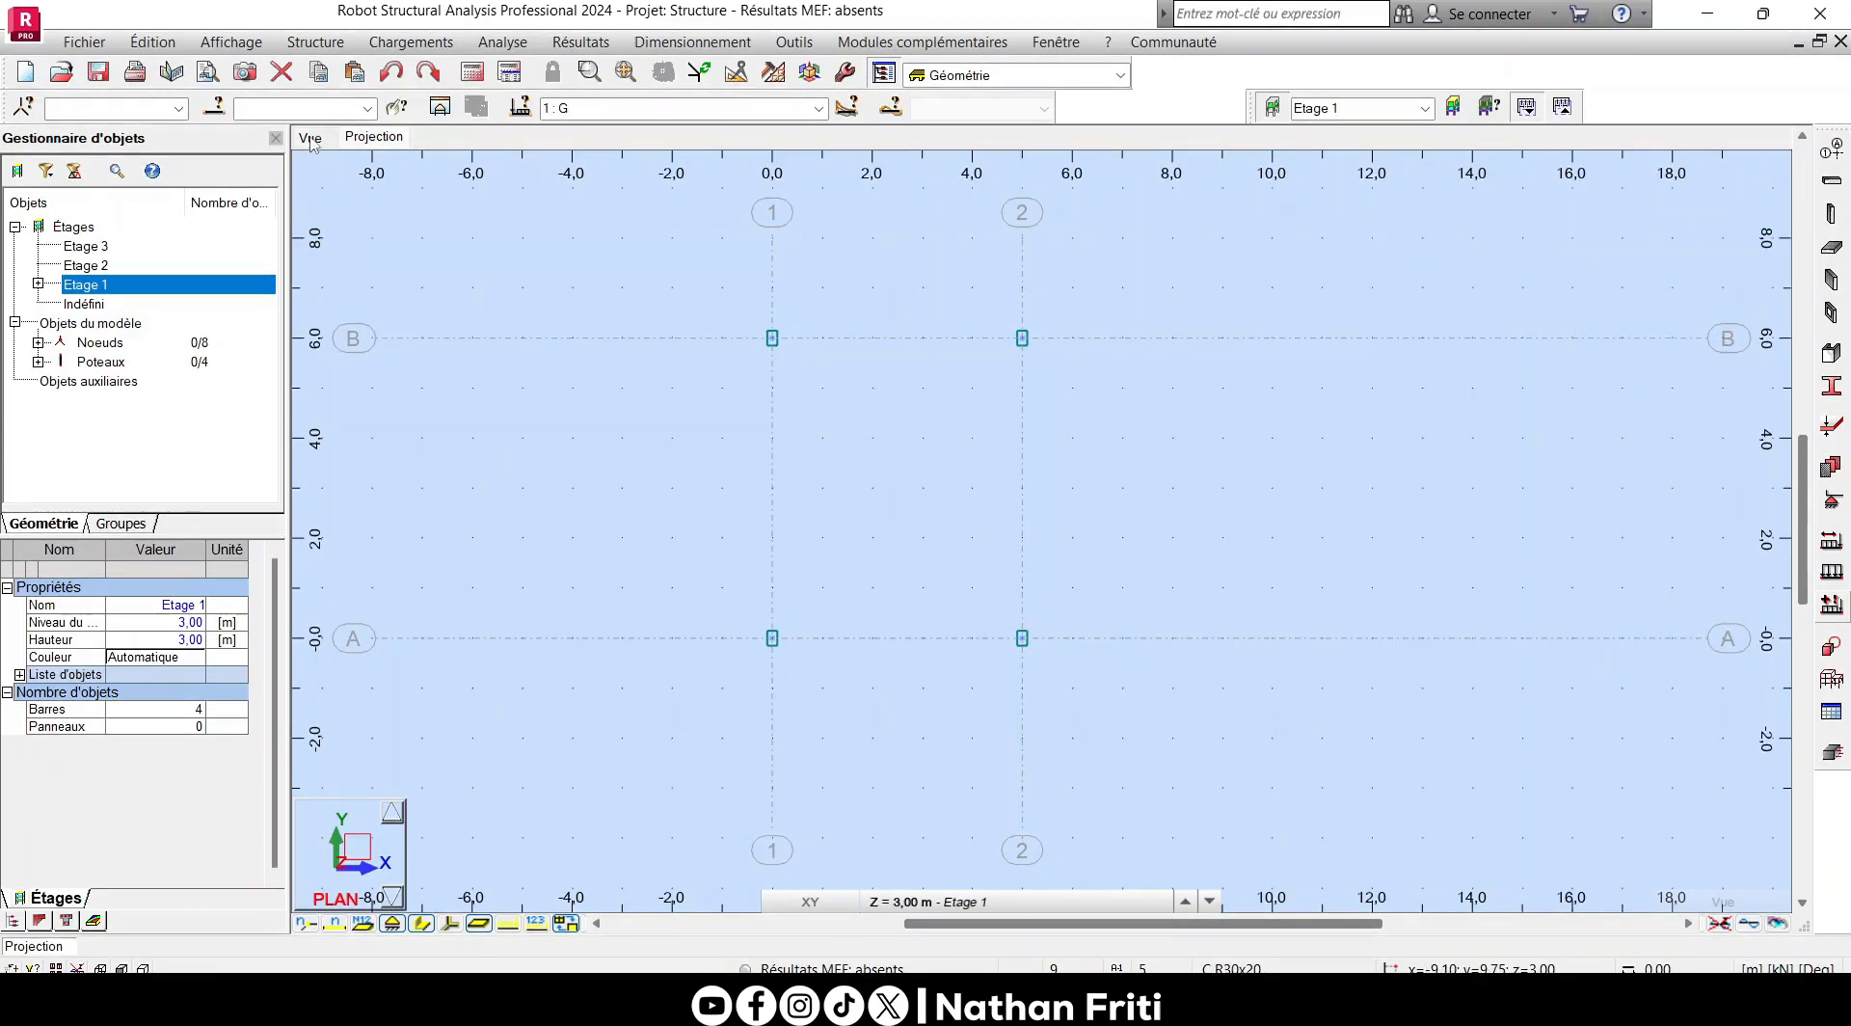
{"action": "left_click", "coordinate": [310, 139]}
{"action": "scroll", "coordinate": [954, 717], "scroll_direction": "up", "scroll_amount": 4}
{"action": "scroll", "coordinate": [933, 631], "scroll_direction": "down", "scroll_amount": 3}
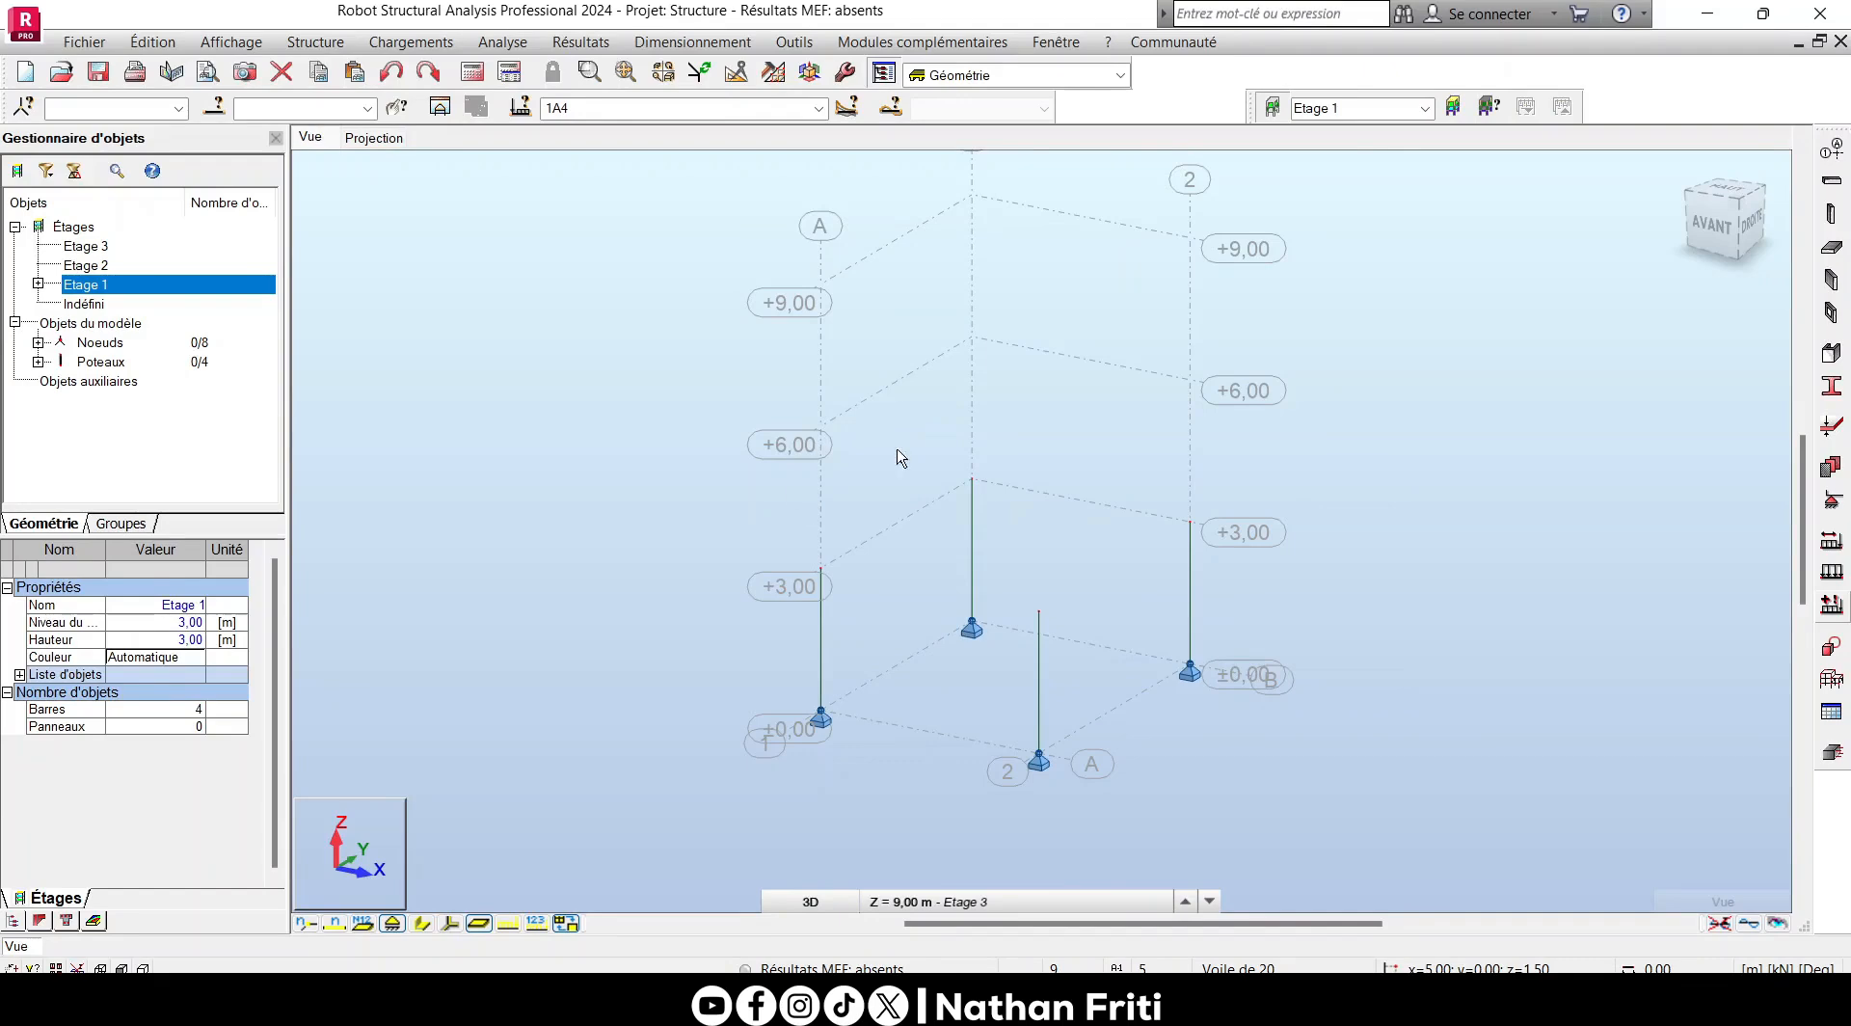
- In plan, draw Poutre BA beams with section B R20x40 along axis B from 1 to 2 and along axis 1 from B to A
{"action": "left_click", "coordinate": [374, 137]}
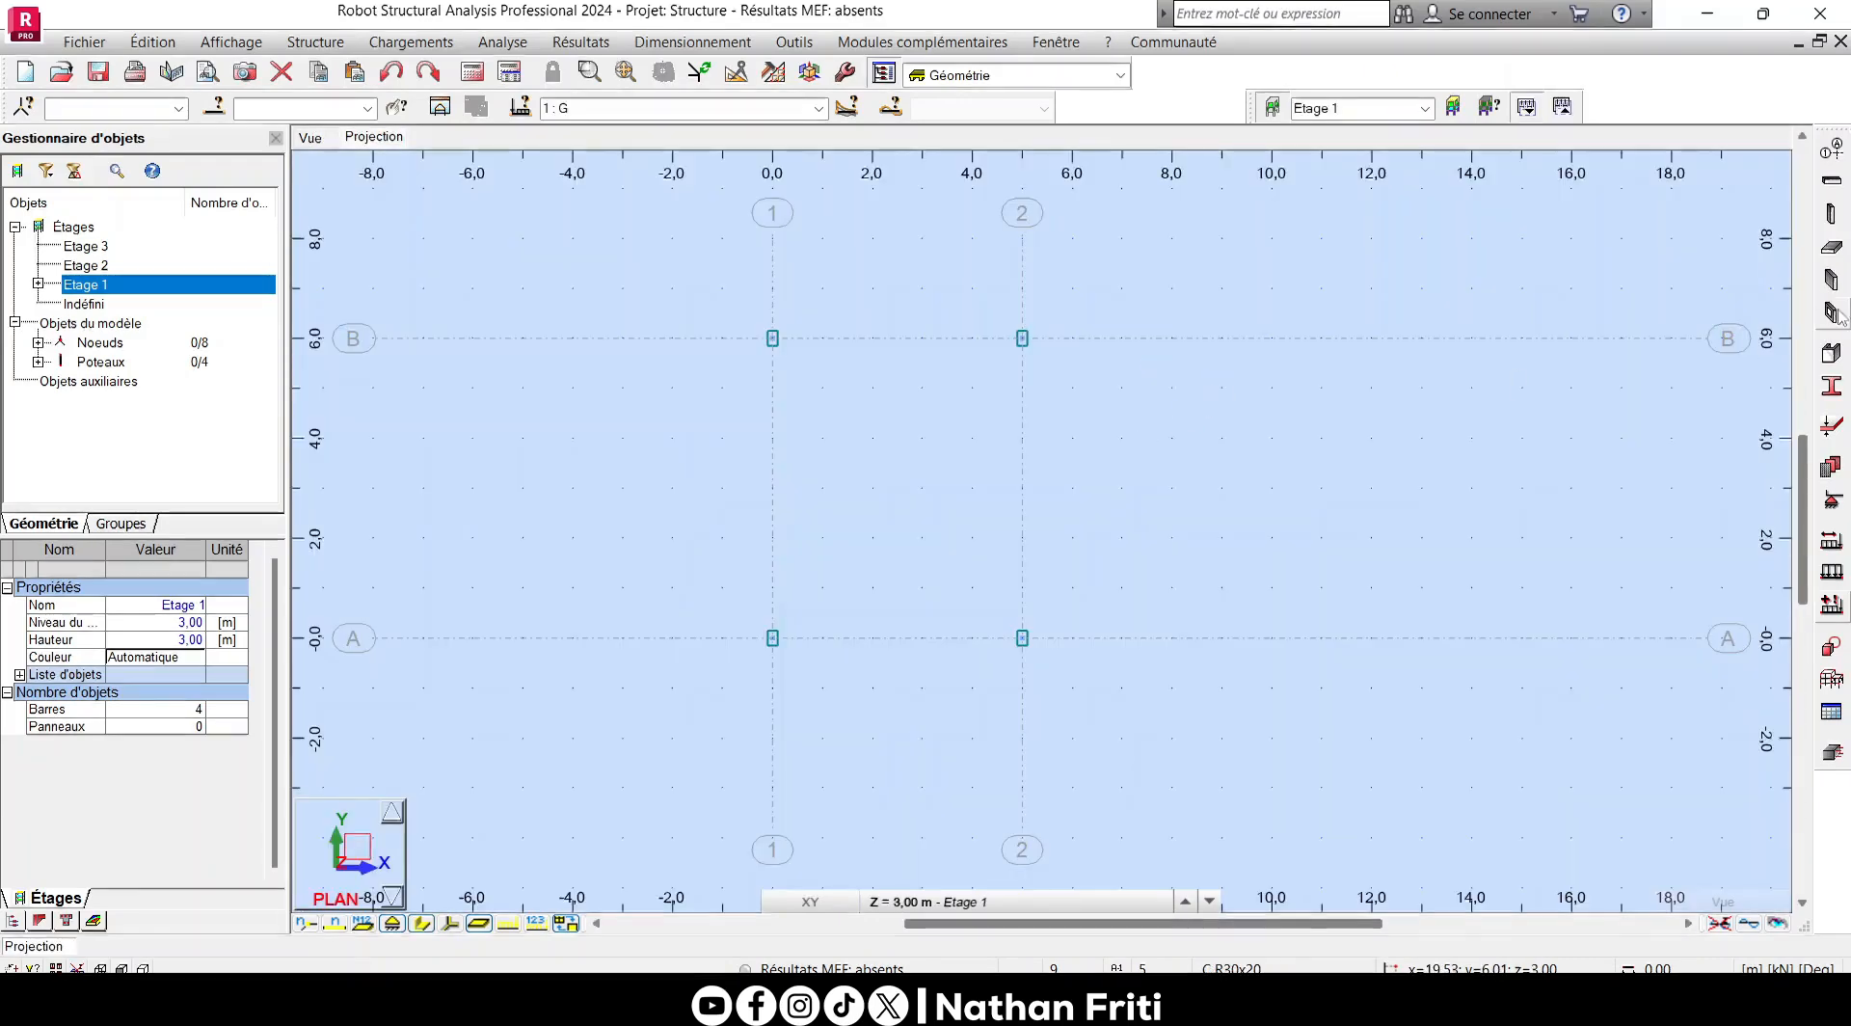
{"action": "left_click", "coordinate": [1832, 181]}
{"action": "left_click", "coordinate": [1701, 271]}
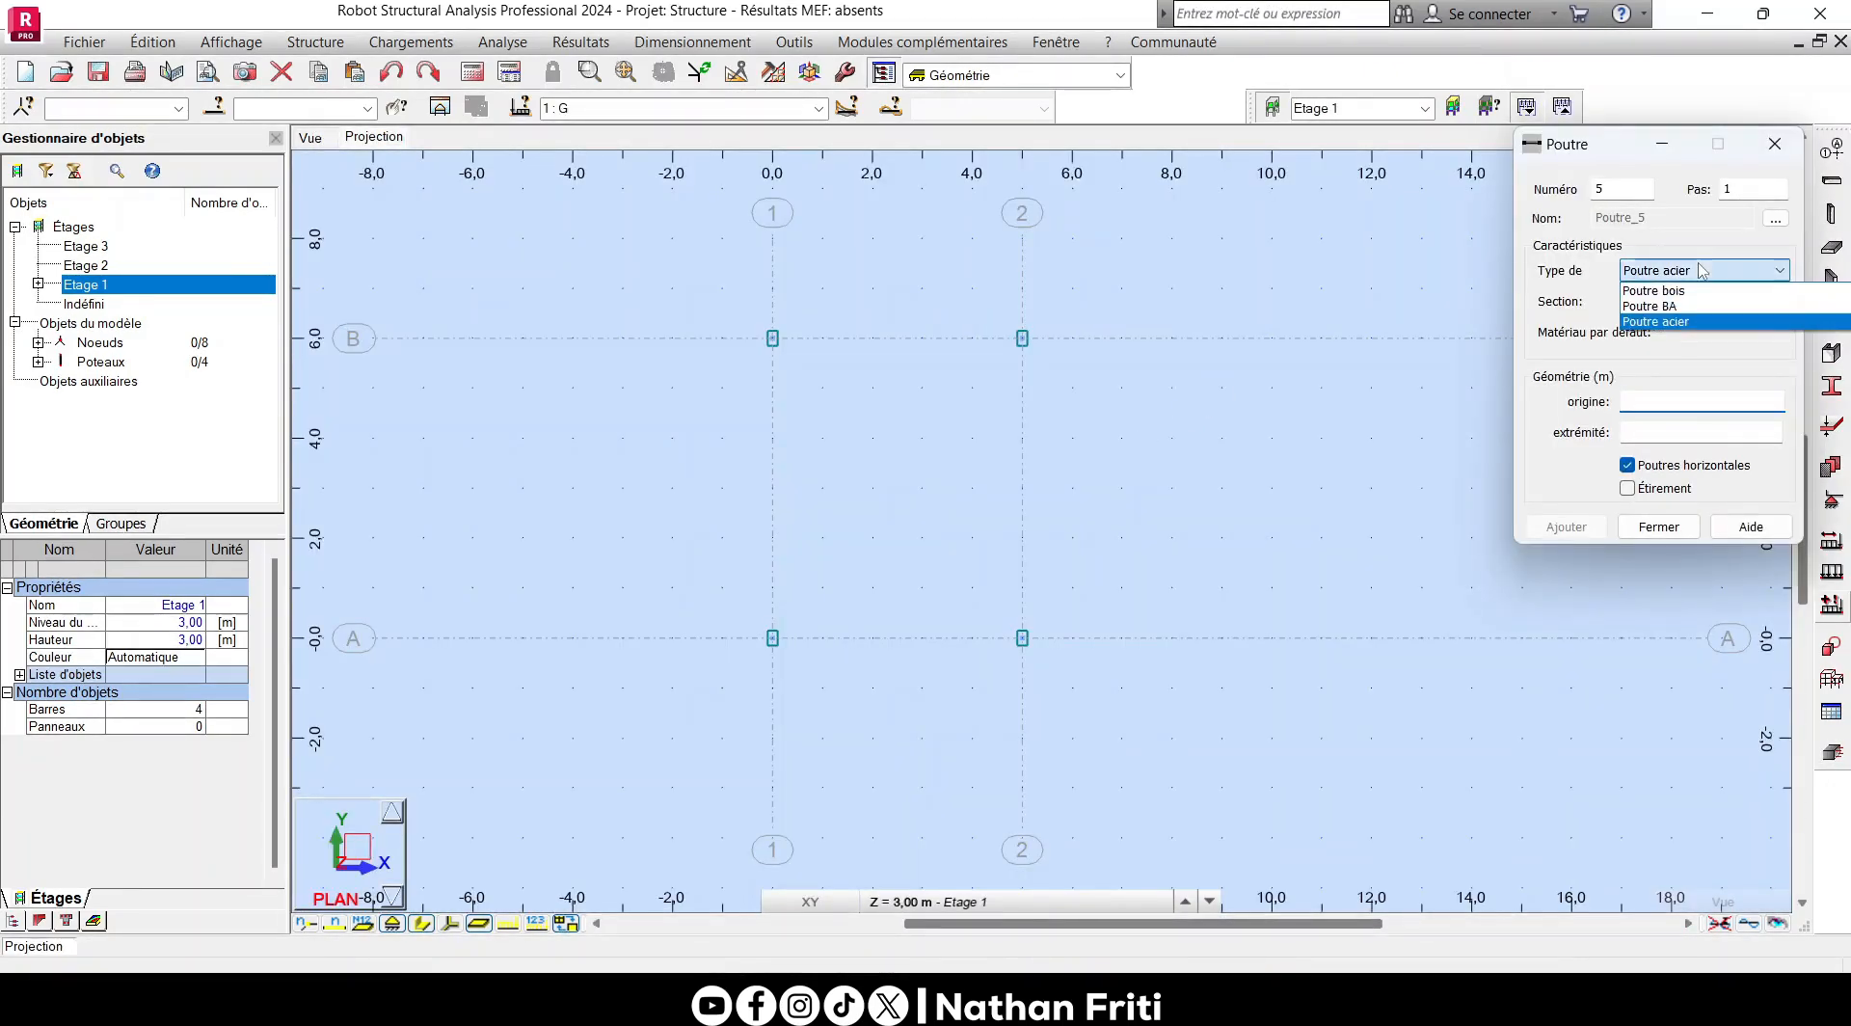
{"action": "left_click", "coordinate": [1694, 310]}
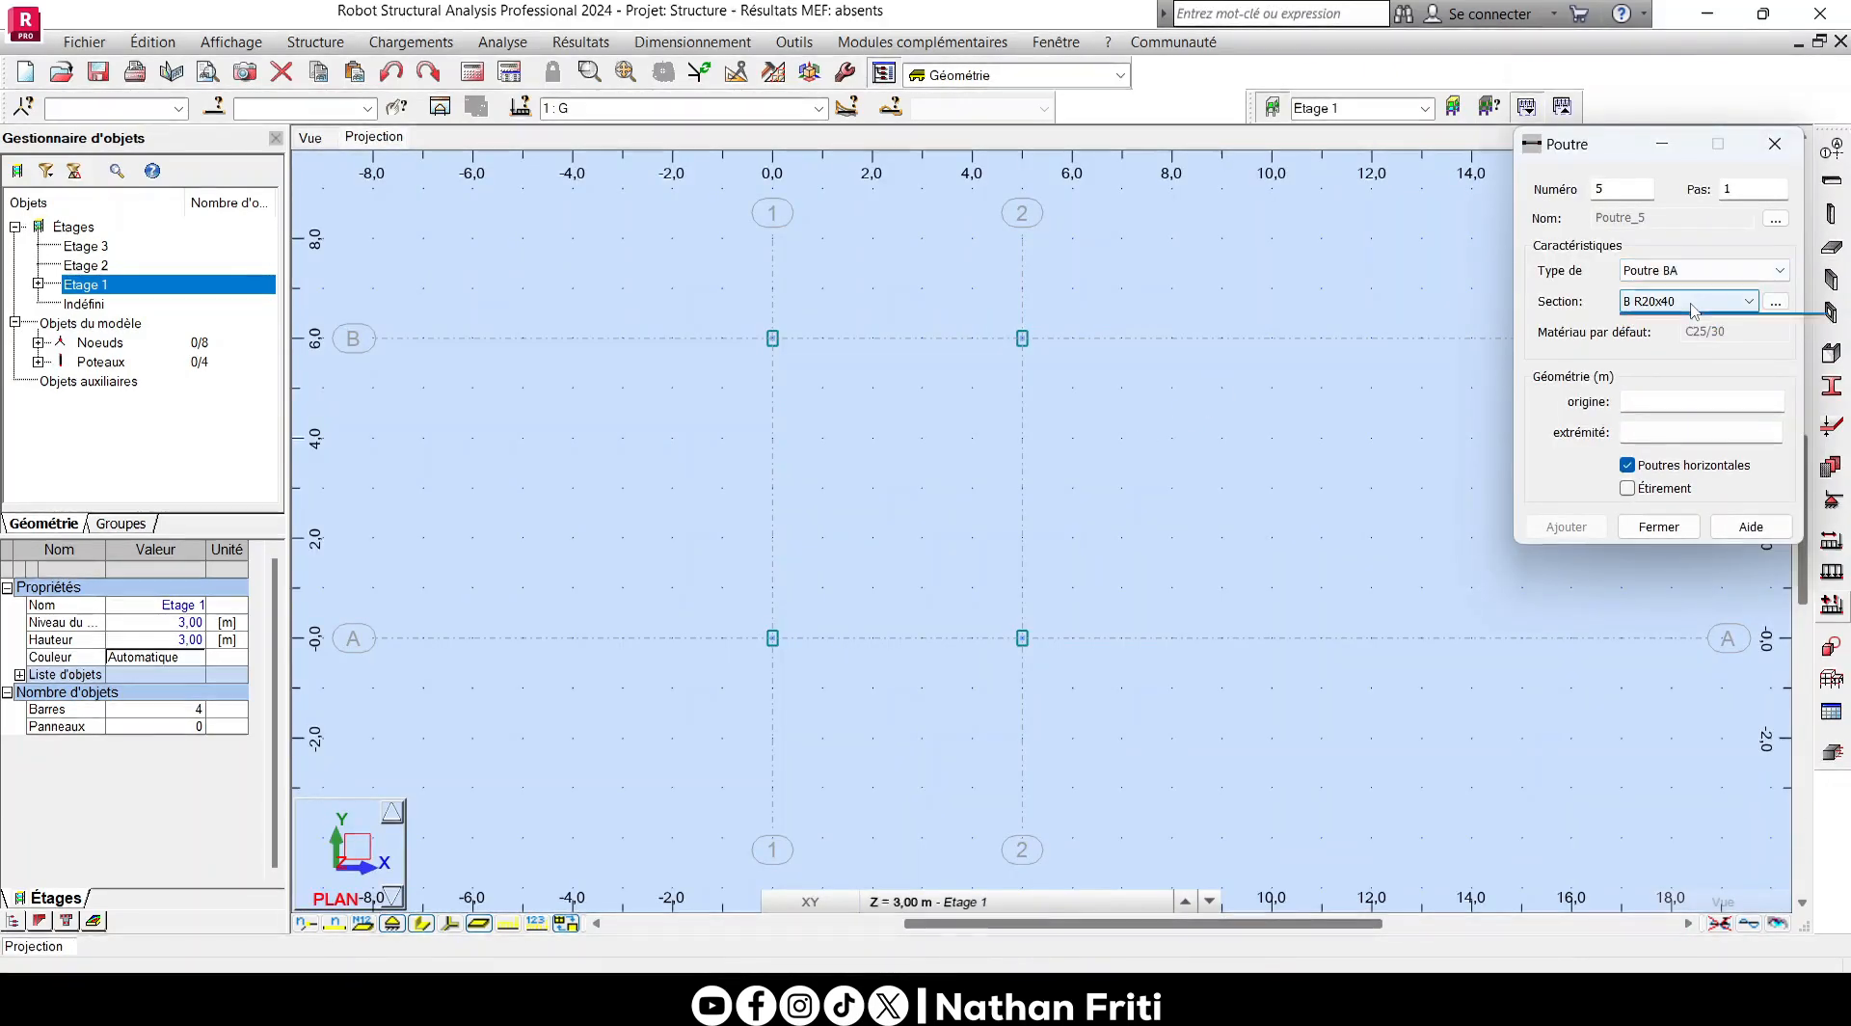
{"action": "left_click", "coordinate": [772, 345]}
{"action": "left_click", "coordinate": [773, 337]}
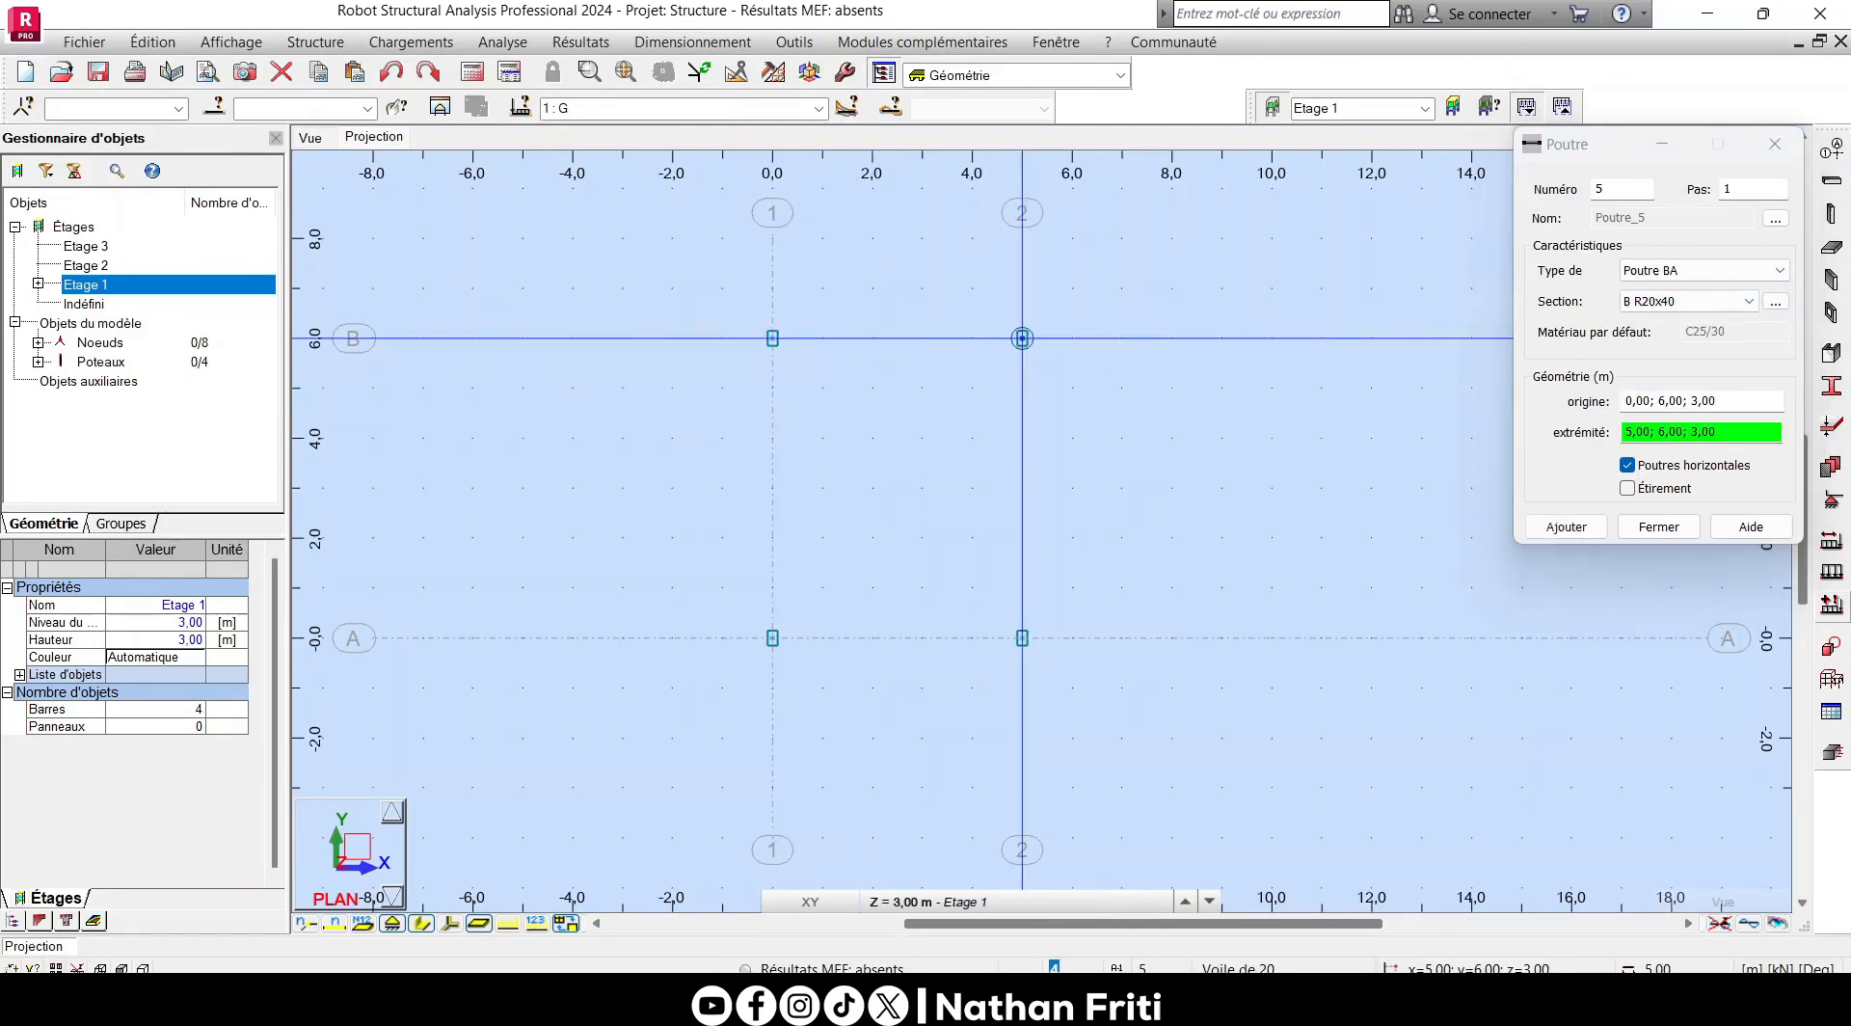
{"action": "left_click", "coordinate": [1022, 338]}
{"action": "left_click", "coordinate": [772, 337]}
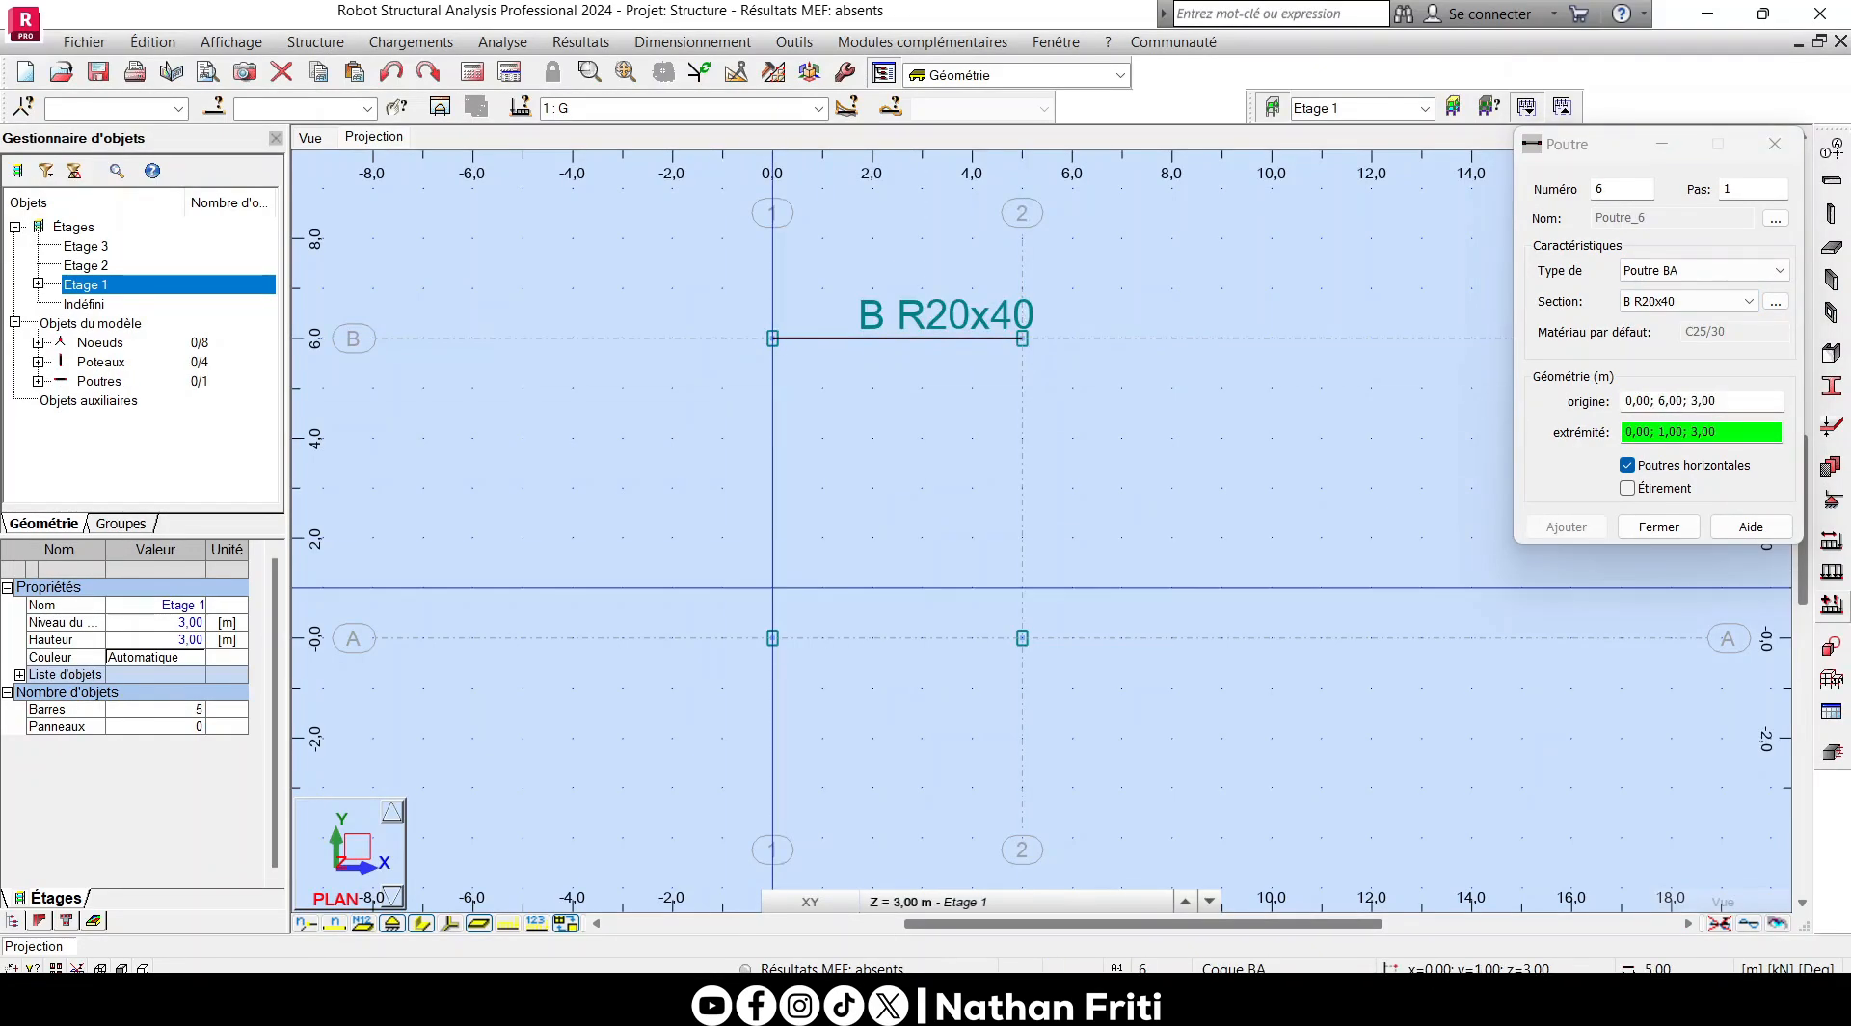
{"action": "left_click", "coordinate": [772, 638]}
- Copy the B R20x40 beam on axis B to axis A by translation with vector 0,00; -6,00; 0,00, and close the open dialogs
{"action": "scroll", "coordinate": [799, 312], "scroll_direction": "up", "scroll_amount": 2}
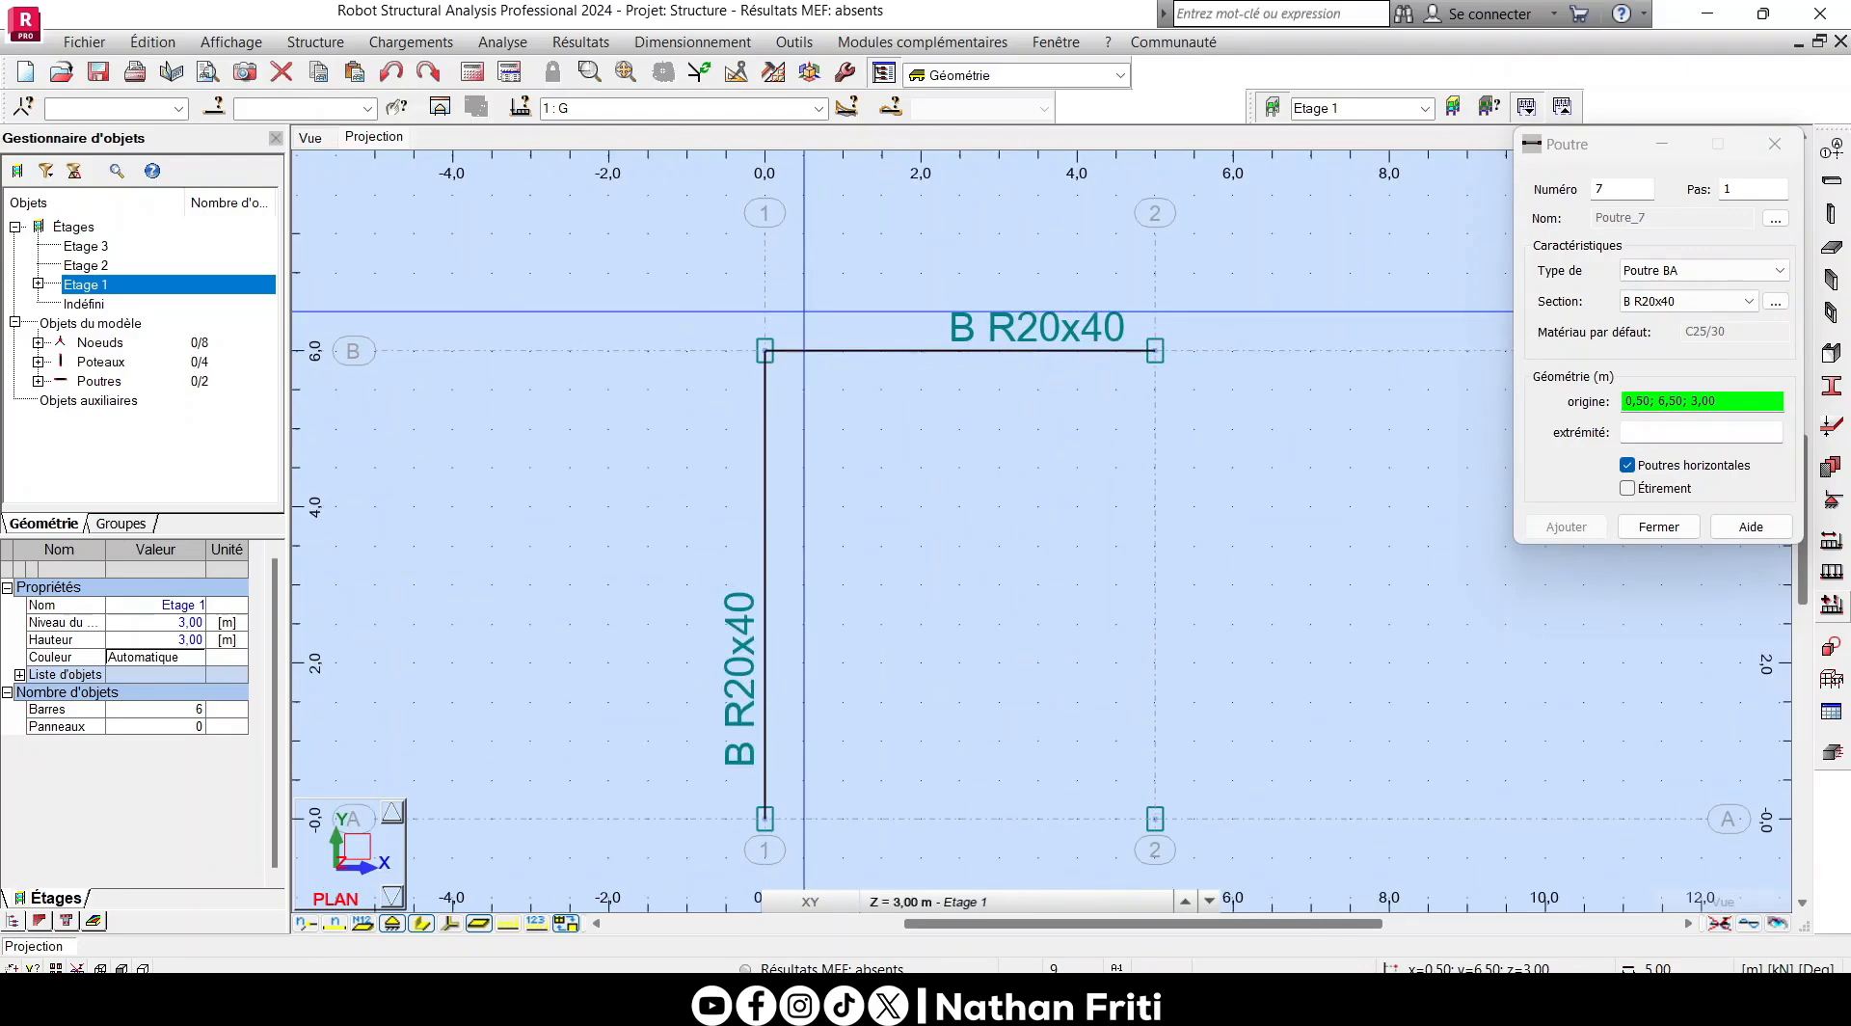
{"action": "right_click", "coordinate": [804, 311]}
{"action": "left_click", "coordinate": [733, 339]}
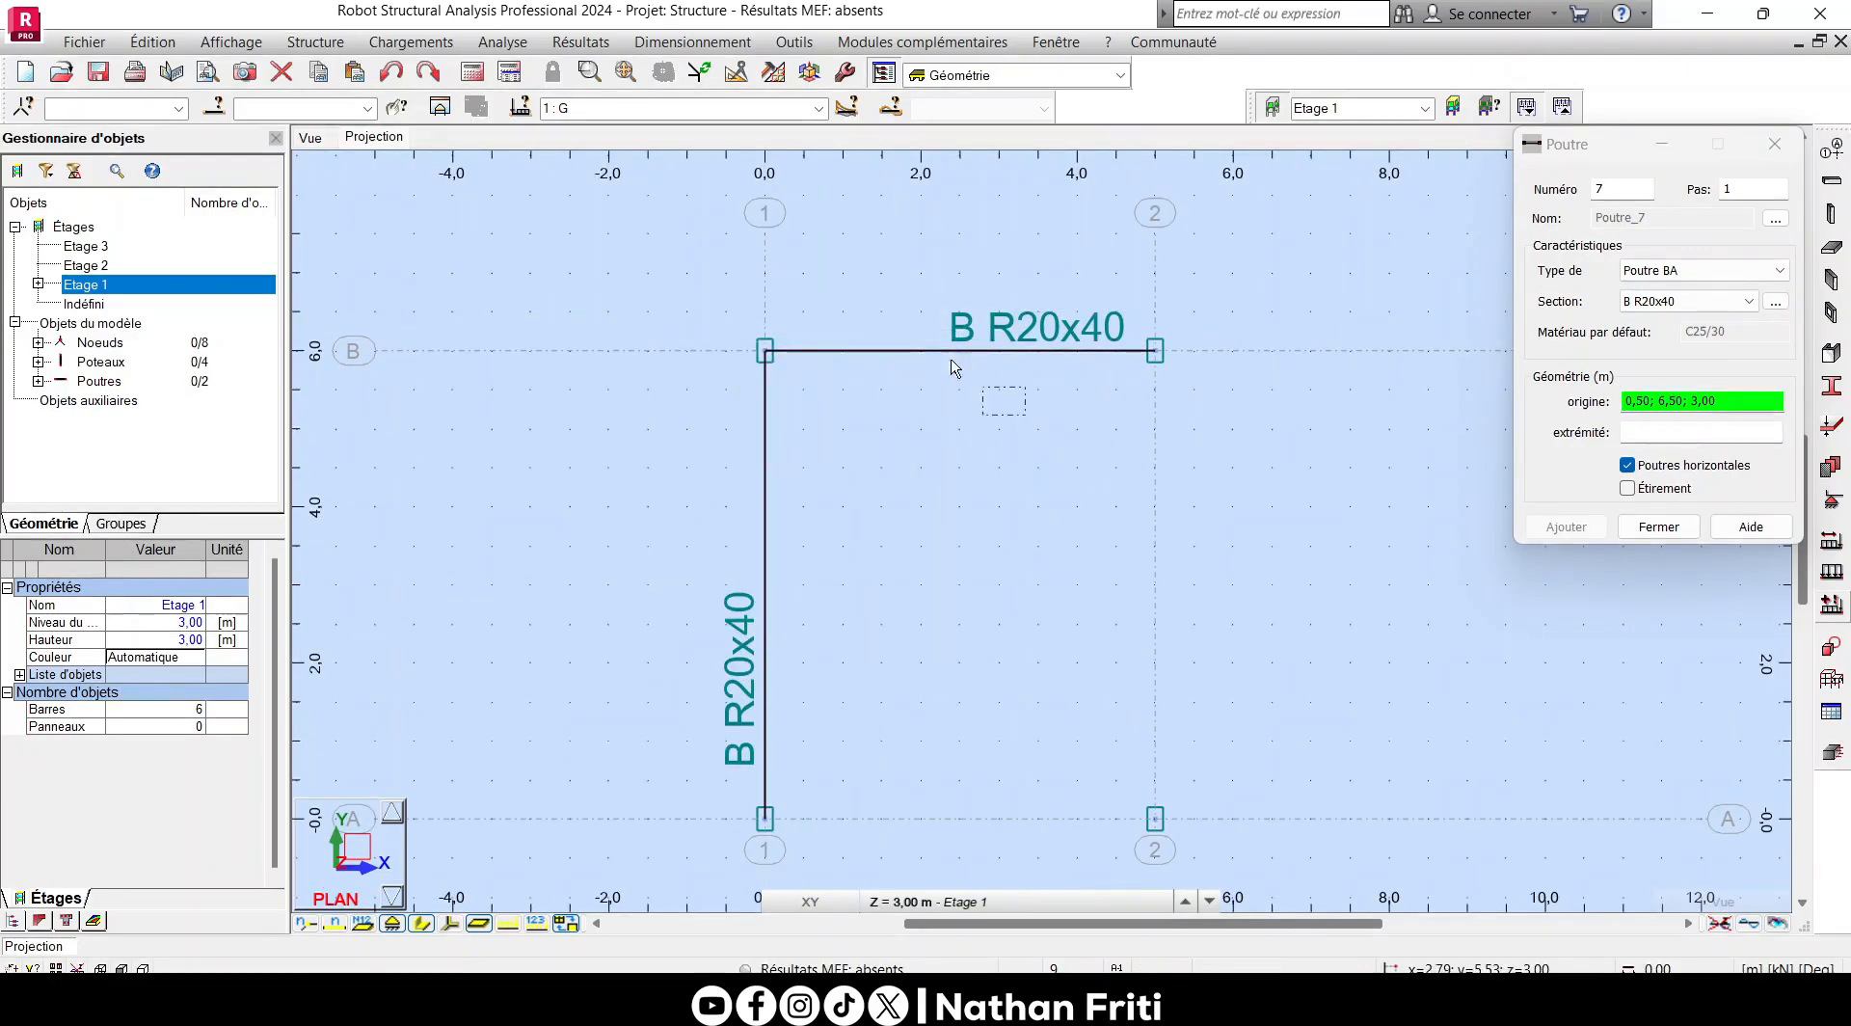
{"action": "left_click_drag", "start_coordinate": [1026, 410], "coordinate": [861, 298]}
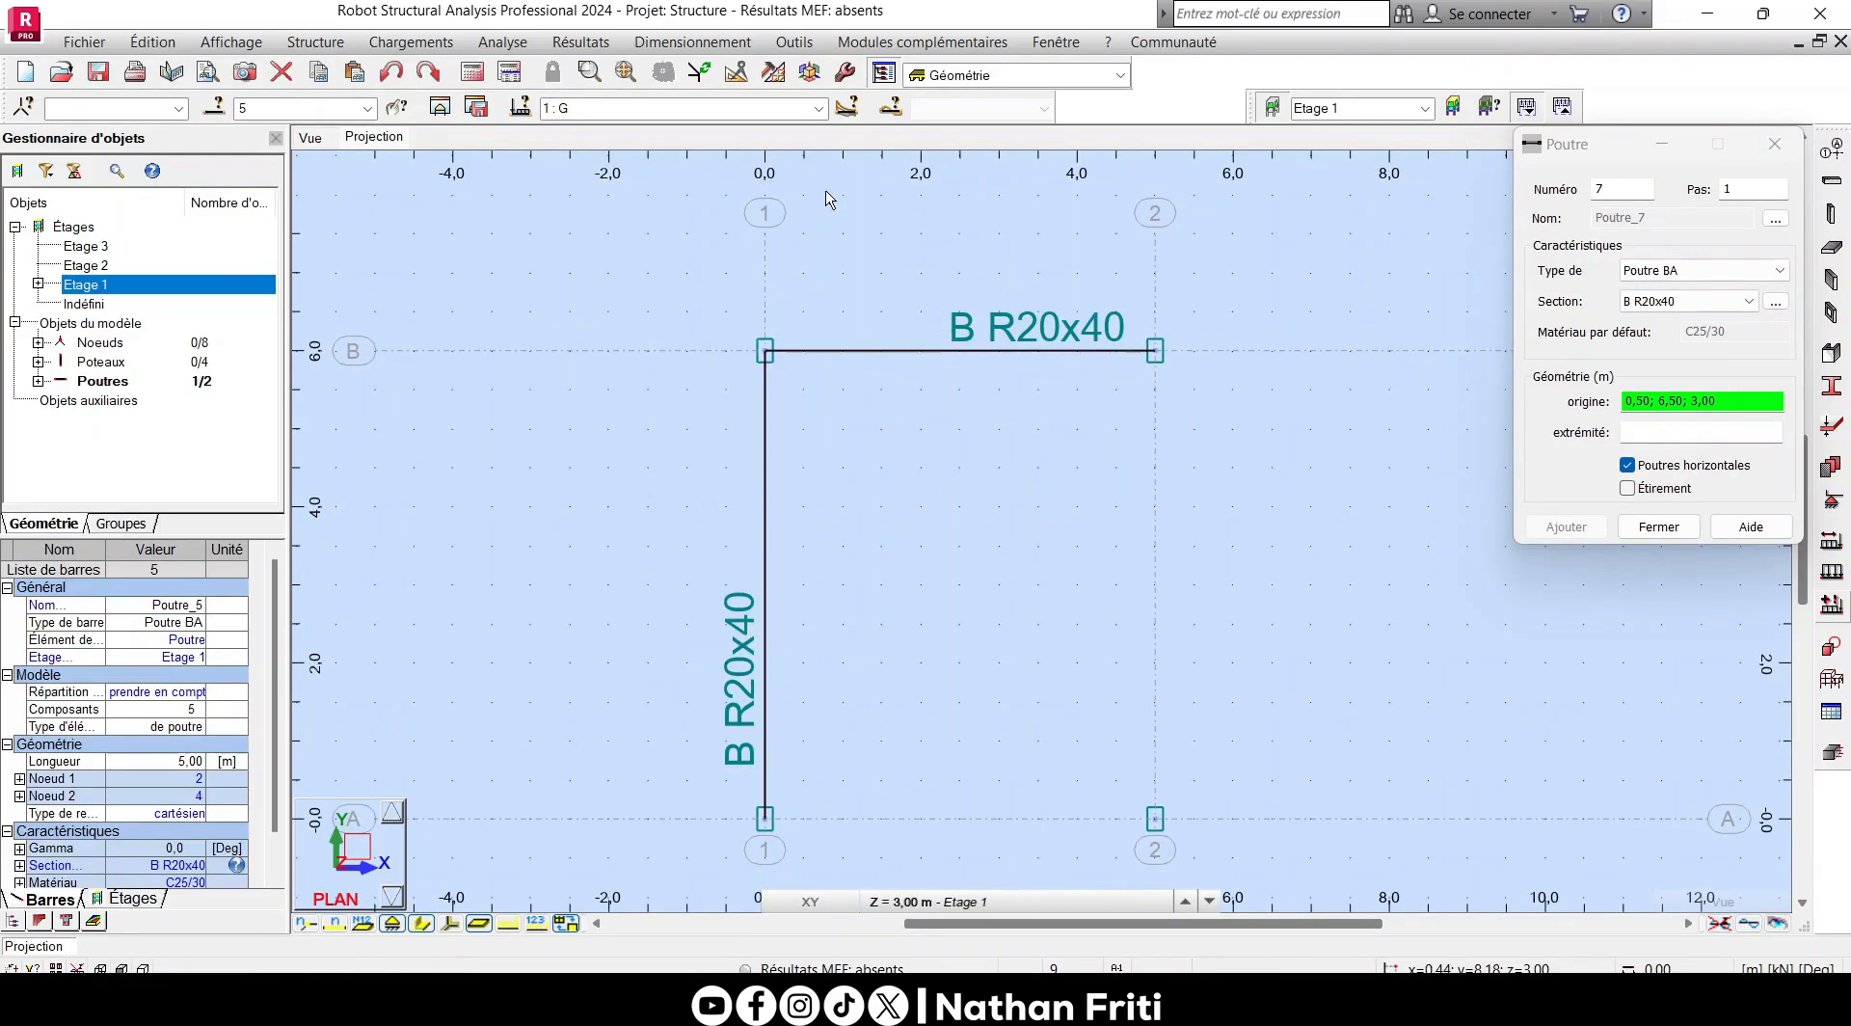
{"action": "left_click", "coordinate": [738, 81]}
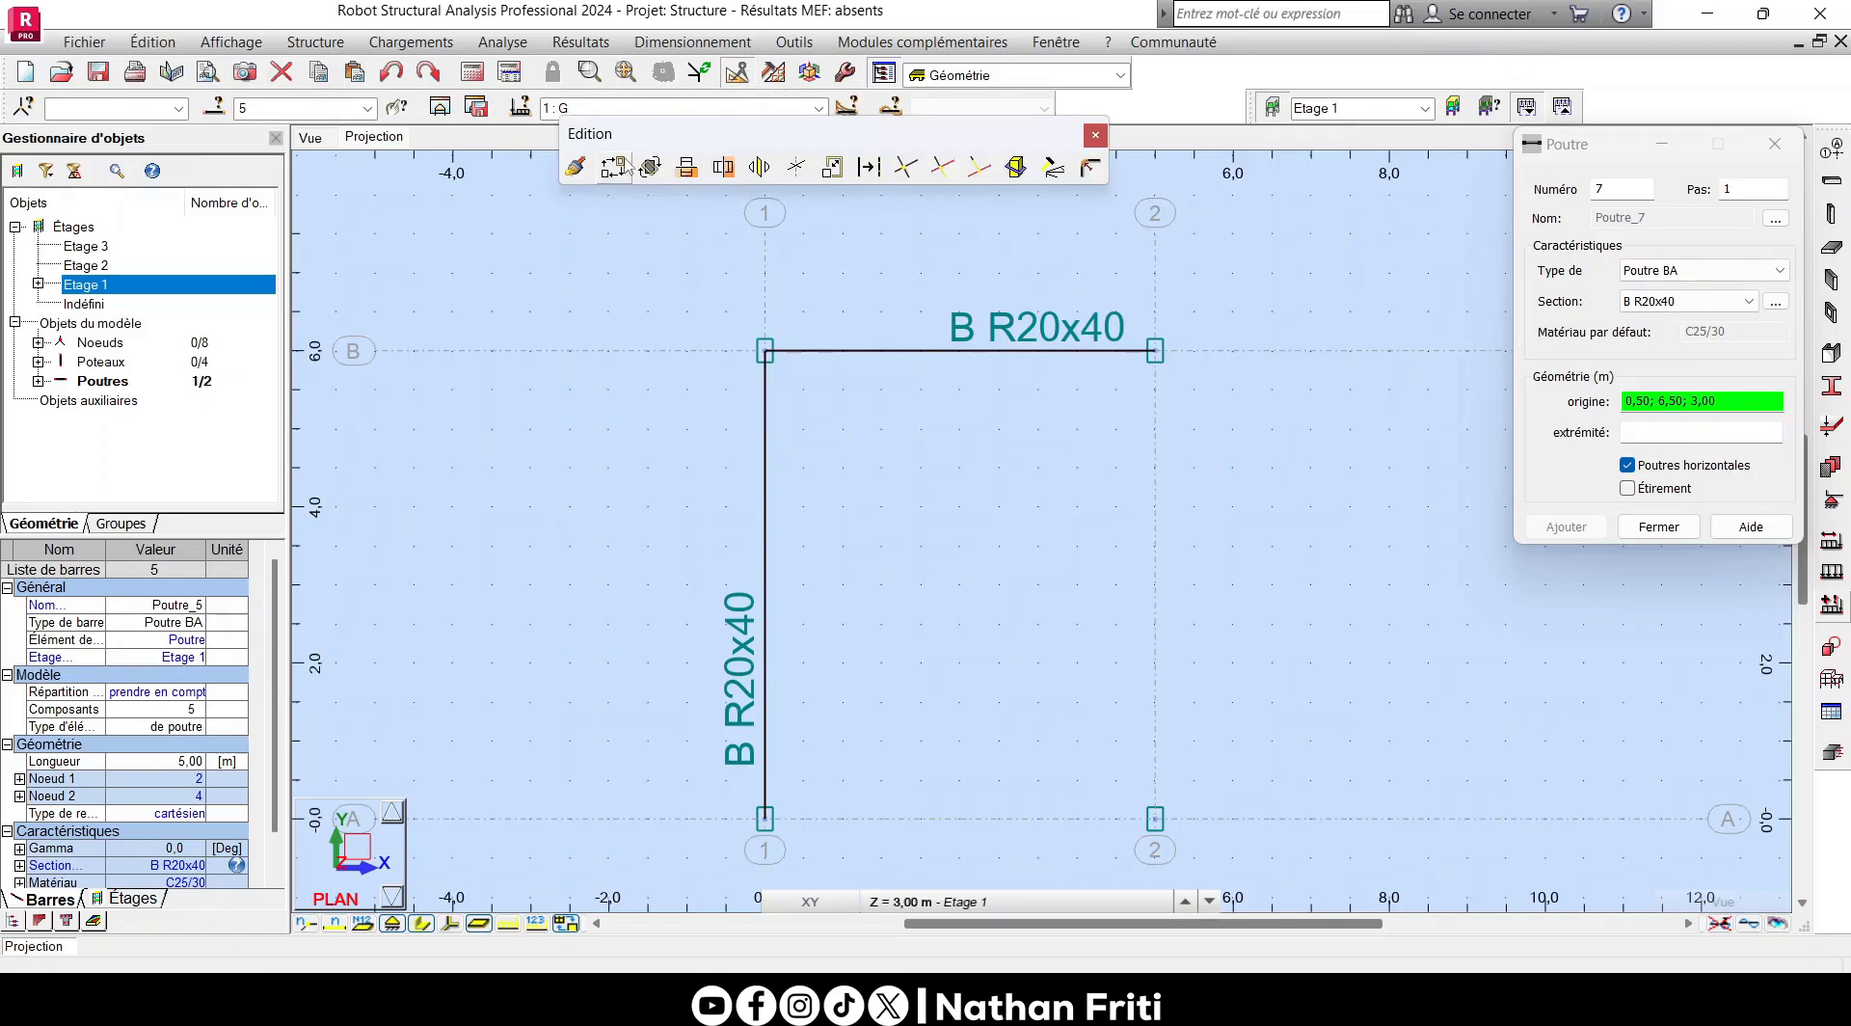
{"action": "left_click", "coordinate": [617, 166]}
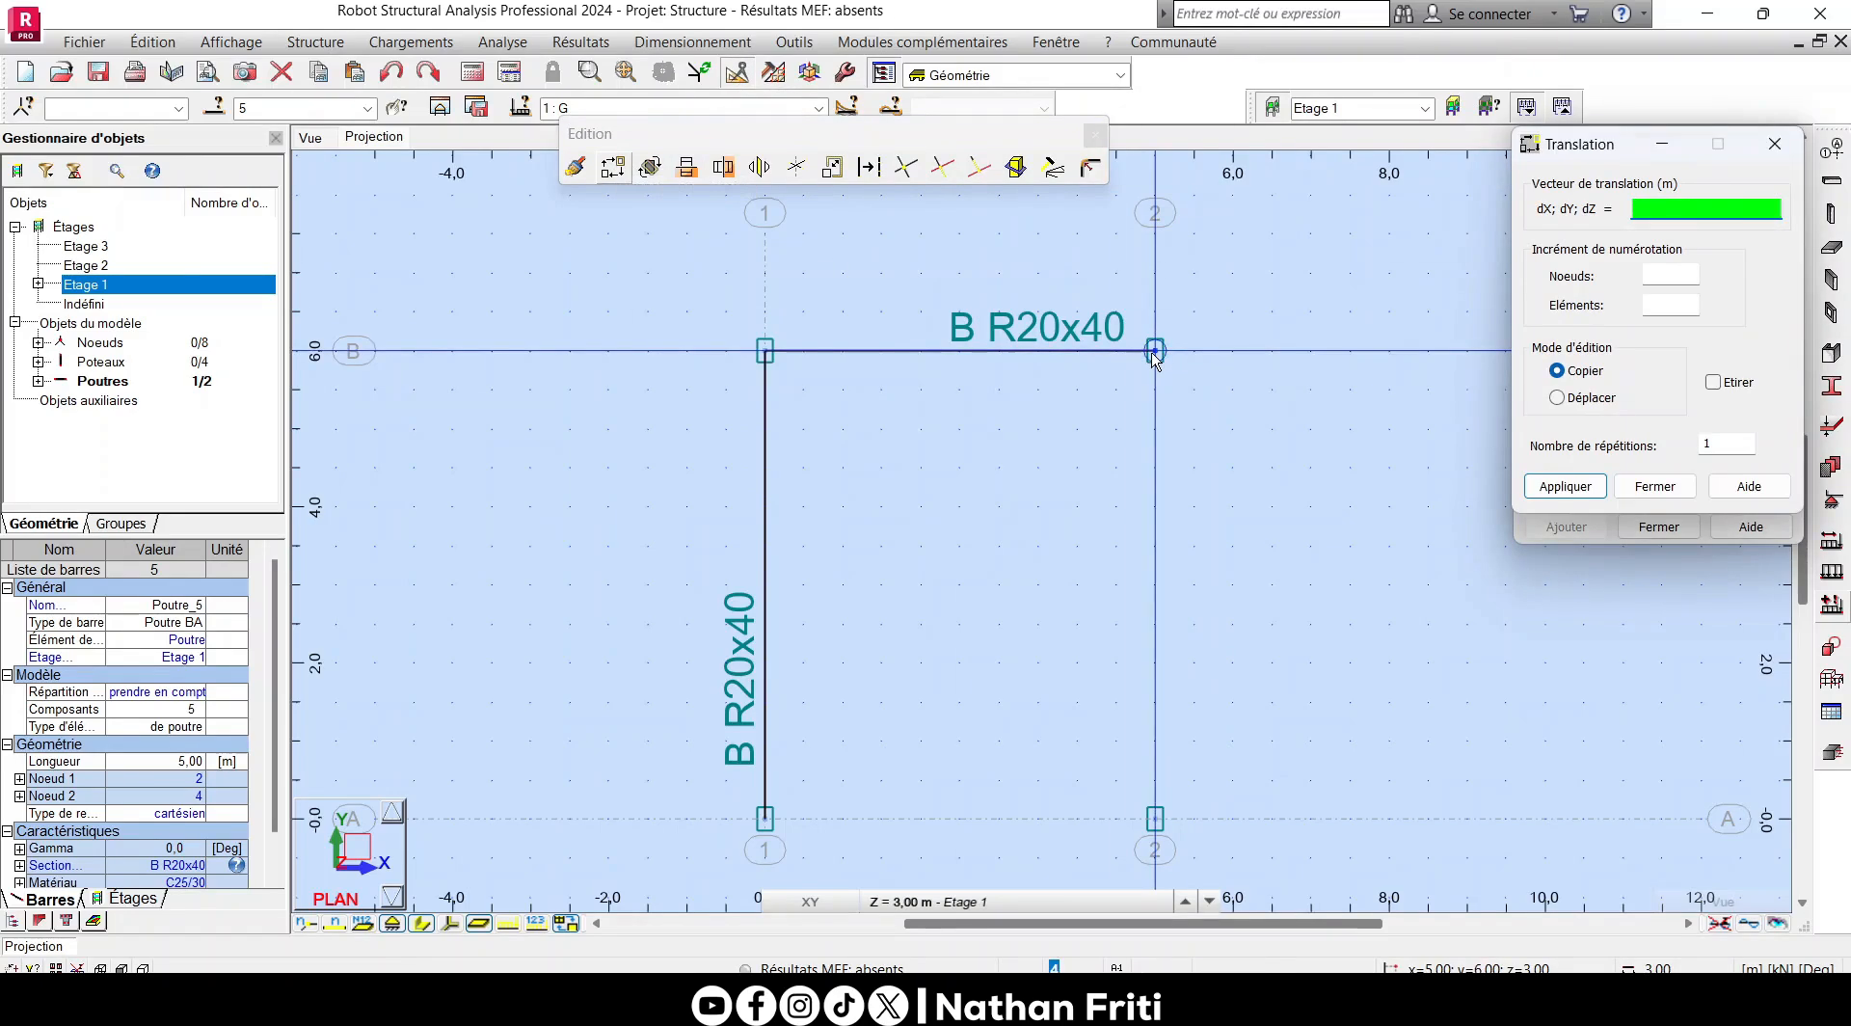
{"action": "left_click", "coordinate": [1155, 351]}
{"action": "left_click", "coordinate": [1466, 545]}
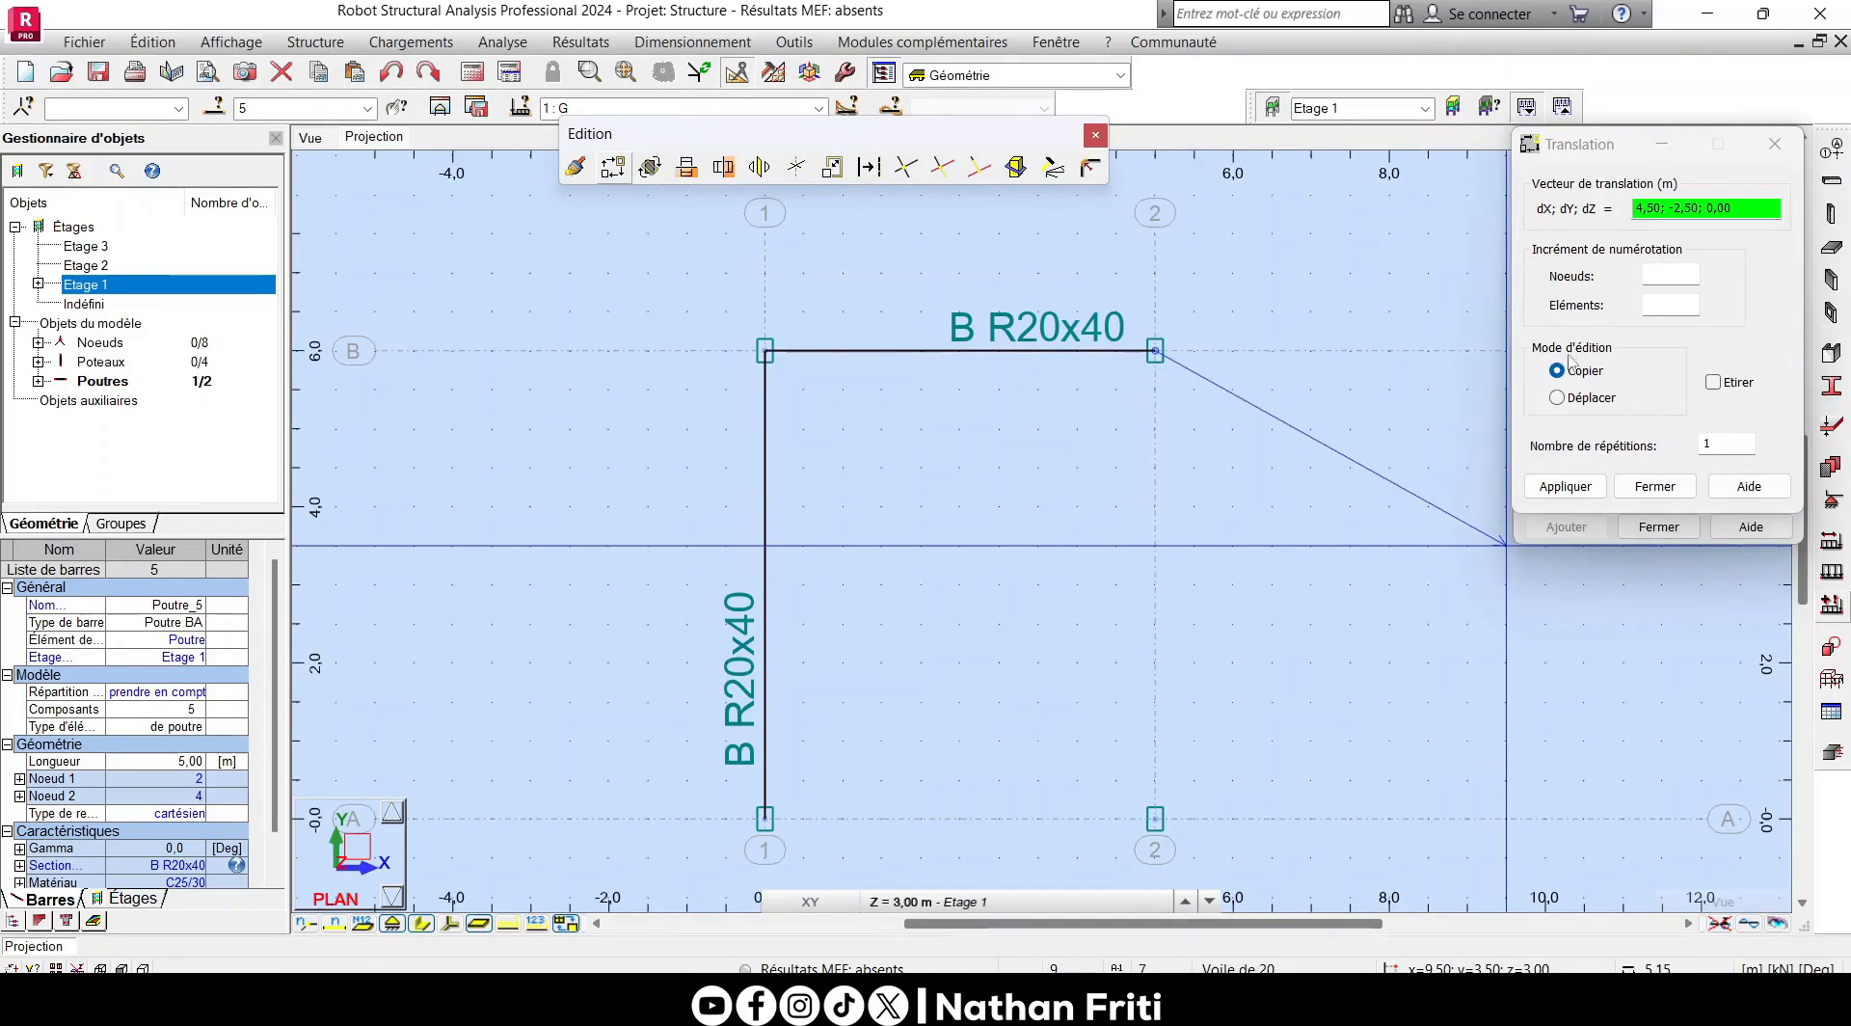
{"action": "left_click", "coordinate": [1155, 819]}
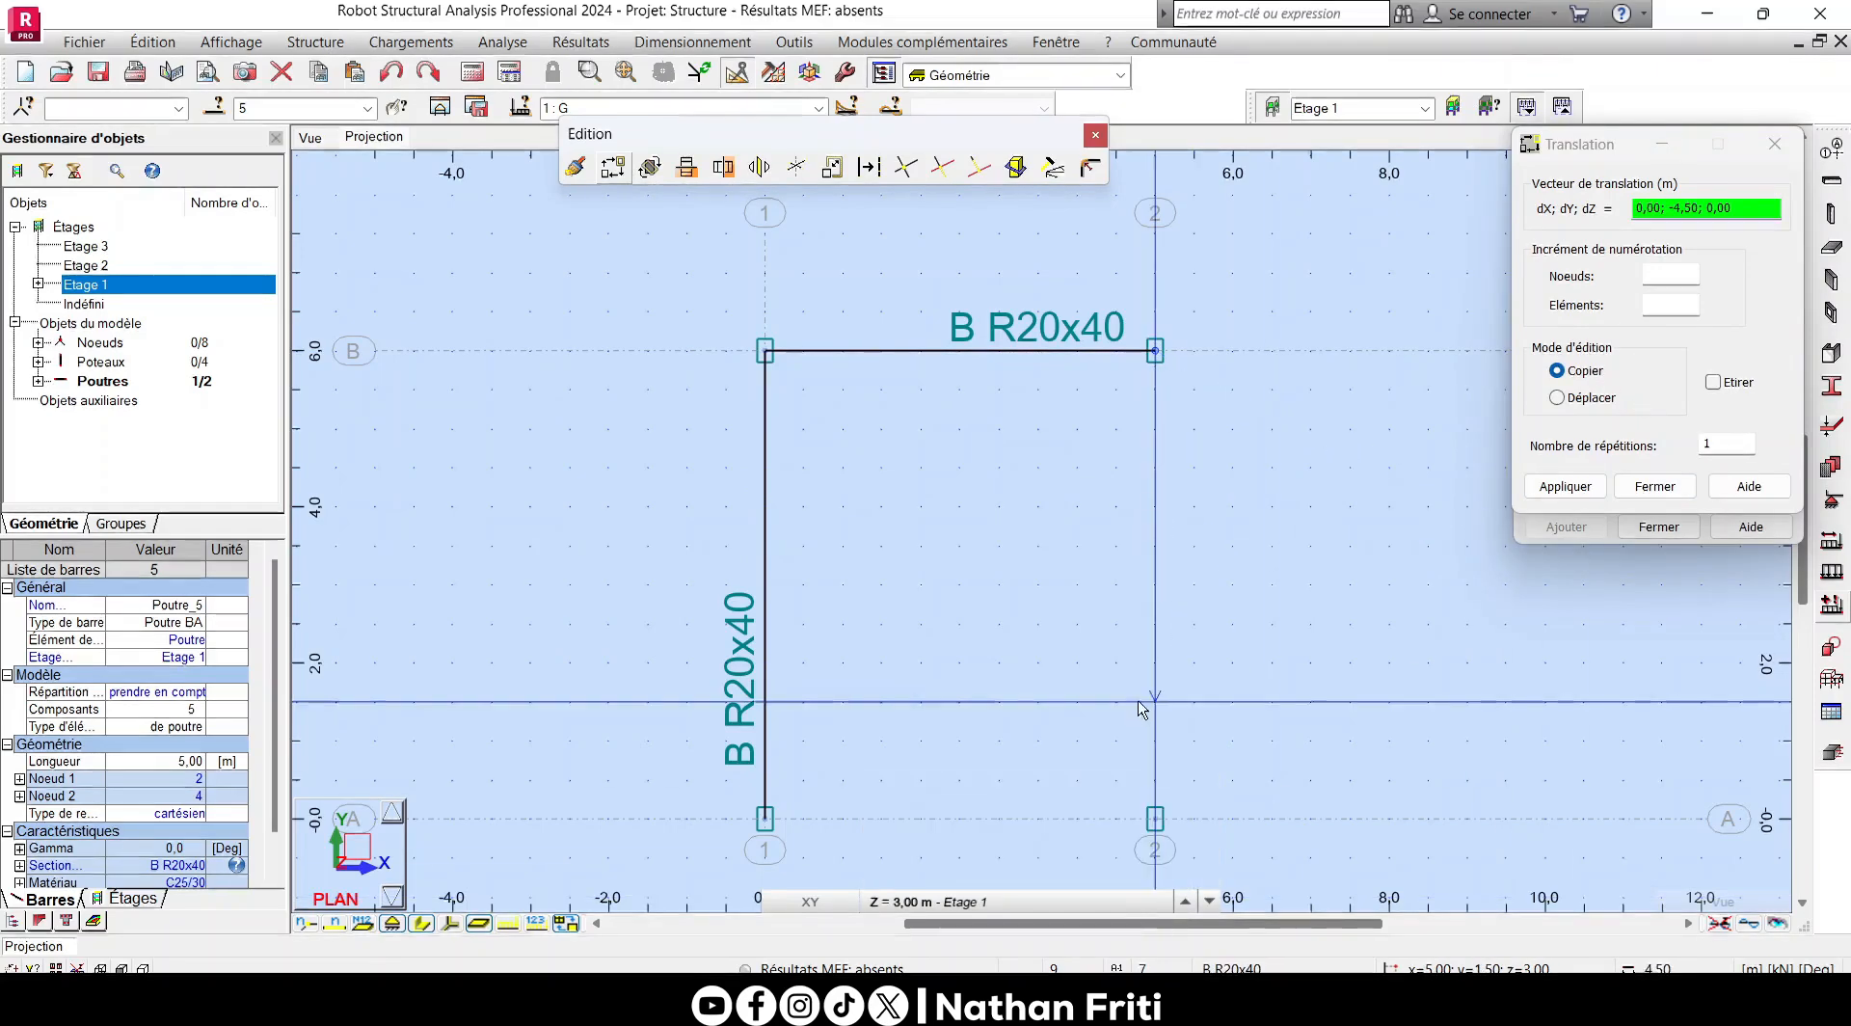
{"action": "right_click", "coordinate": [1193, 364]}
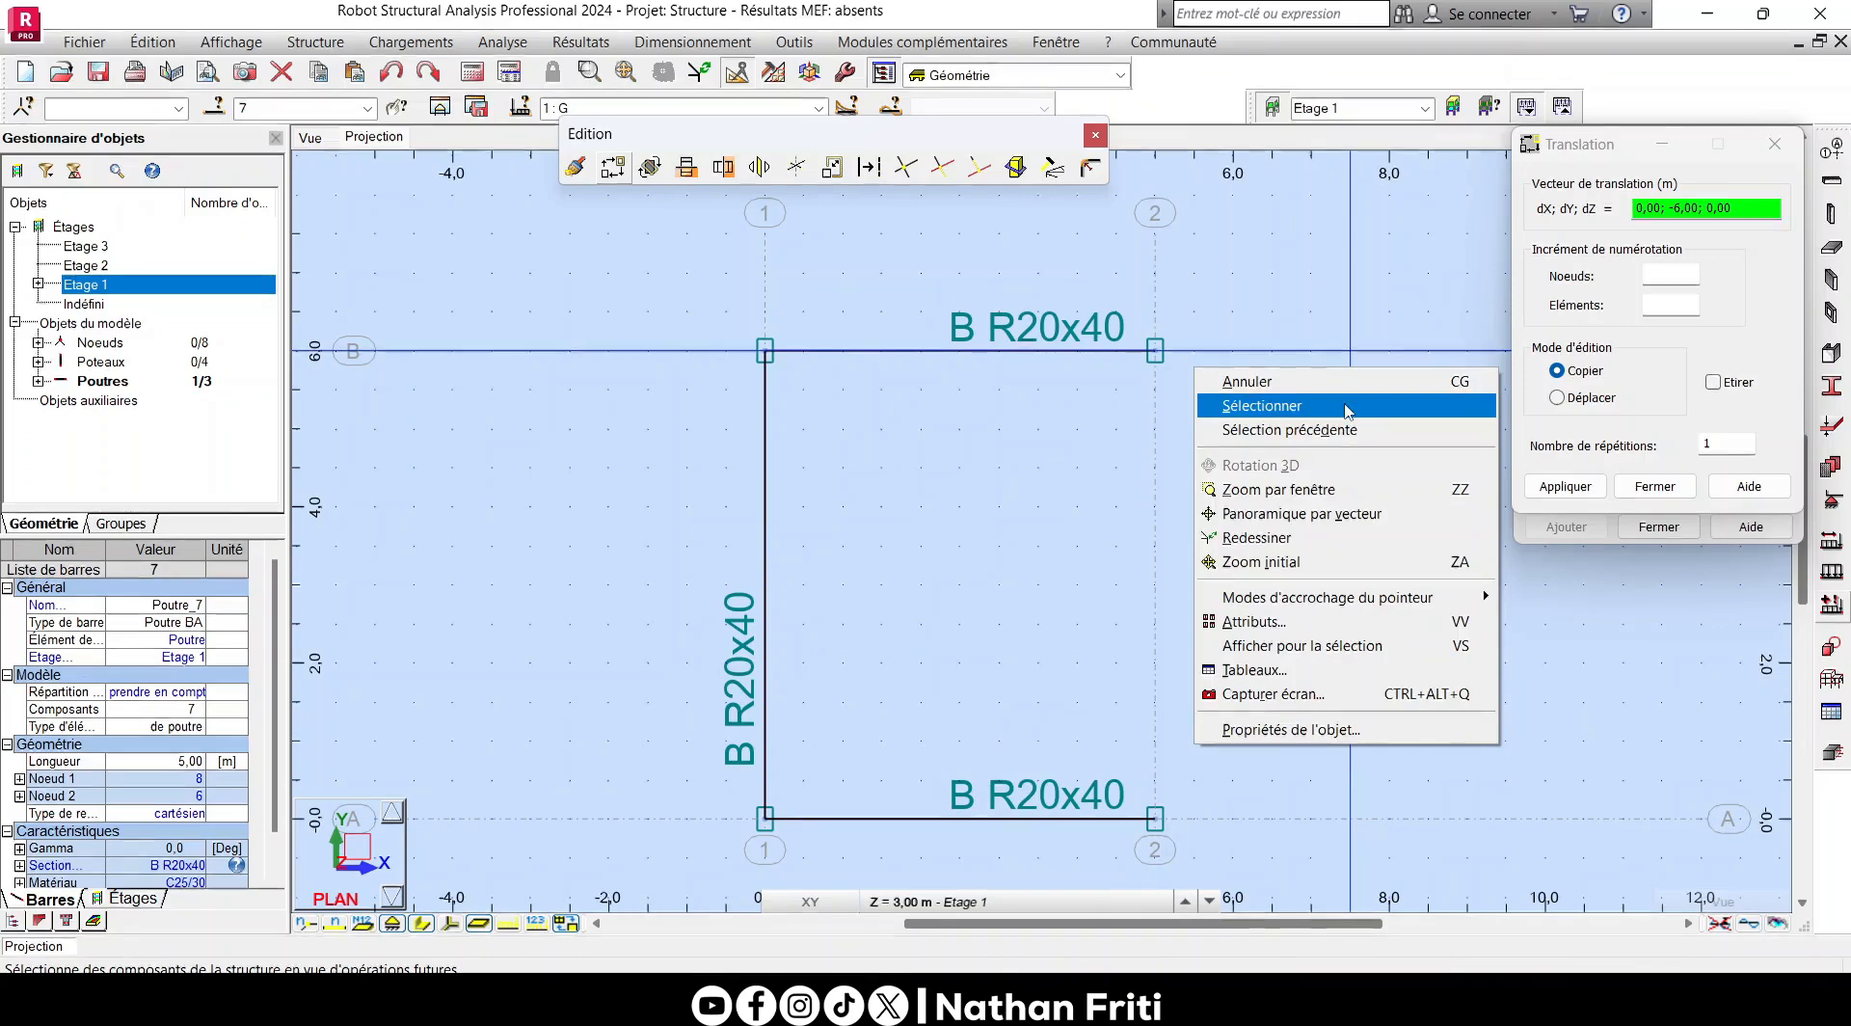
{"action": "left_click", "coordinate": [1253, 403]}
{"action": "left_click", "coordinate": [1772, 145]}
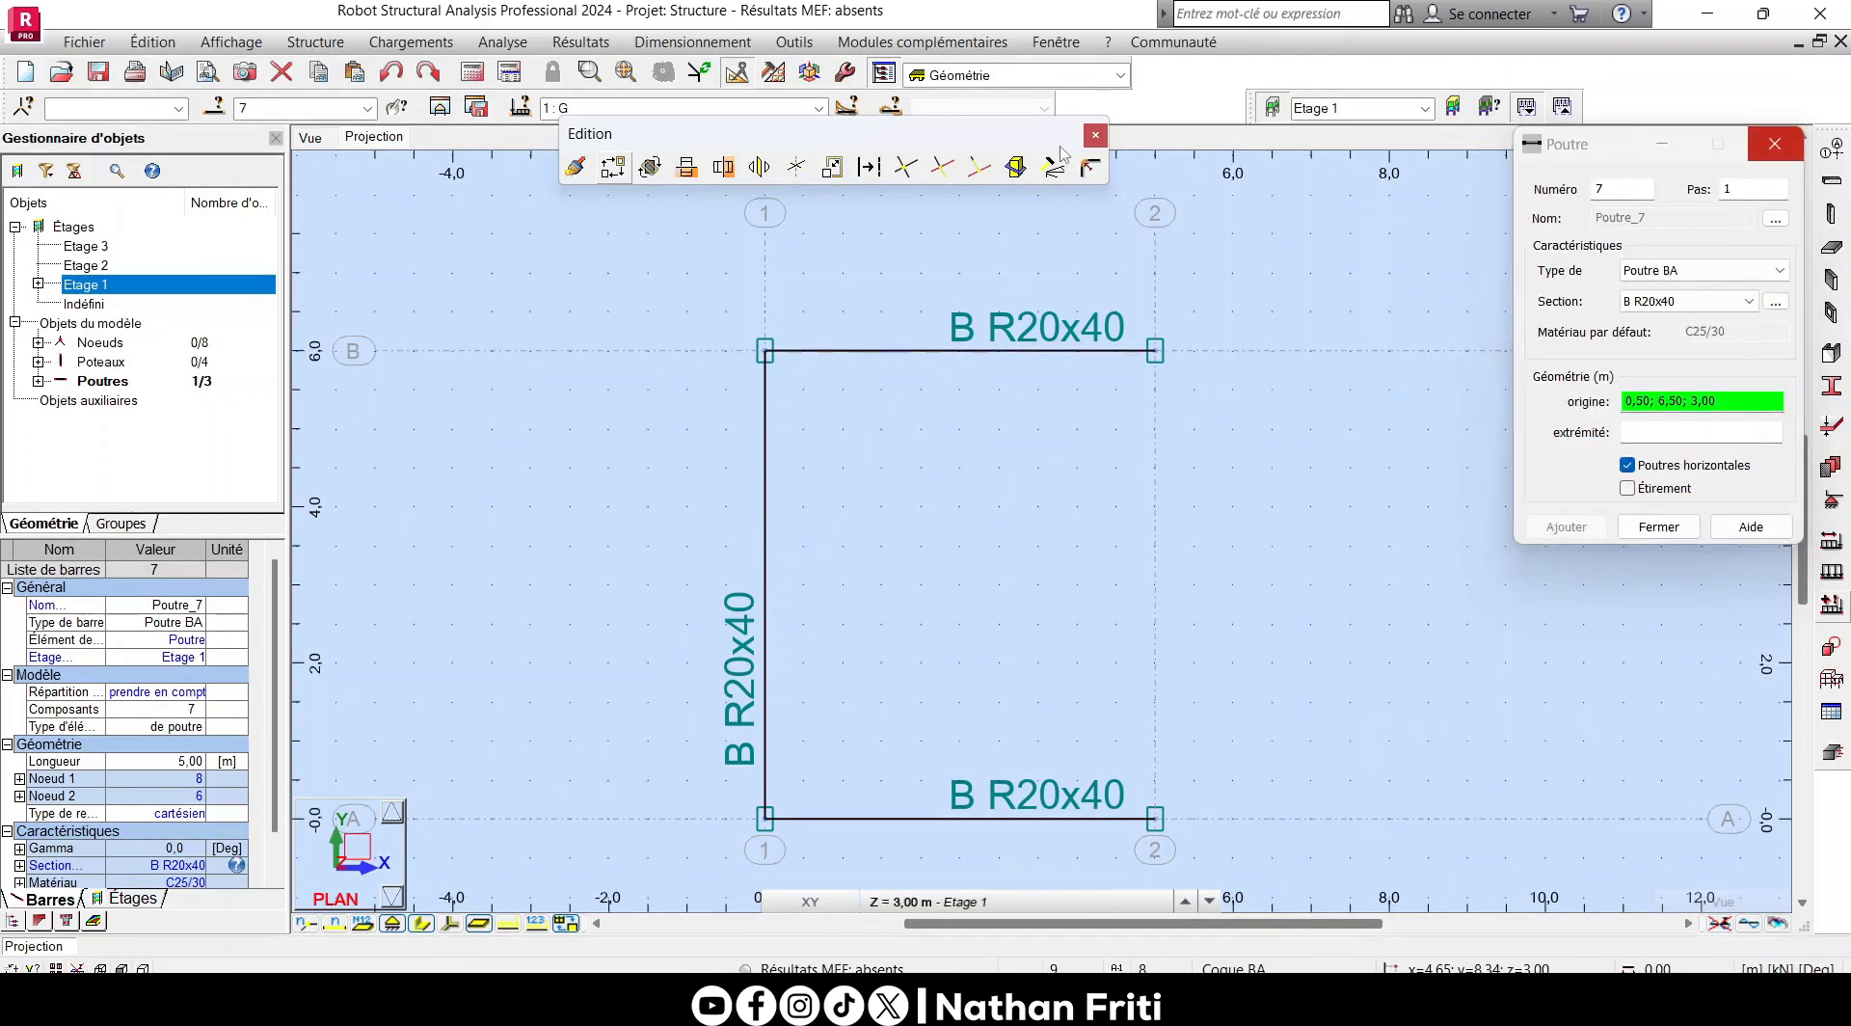
{"action": "left_click", "coordinate": [1774, 144]}
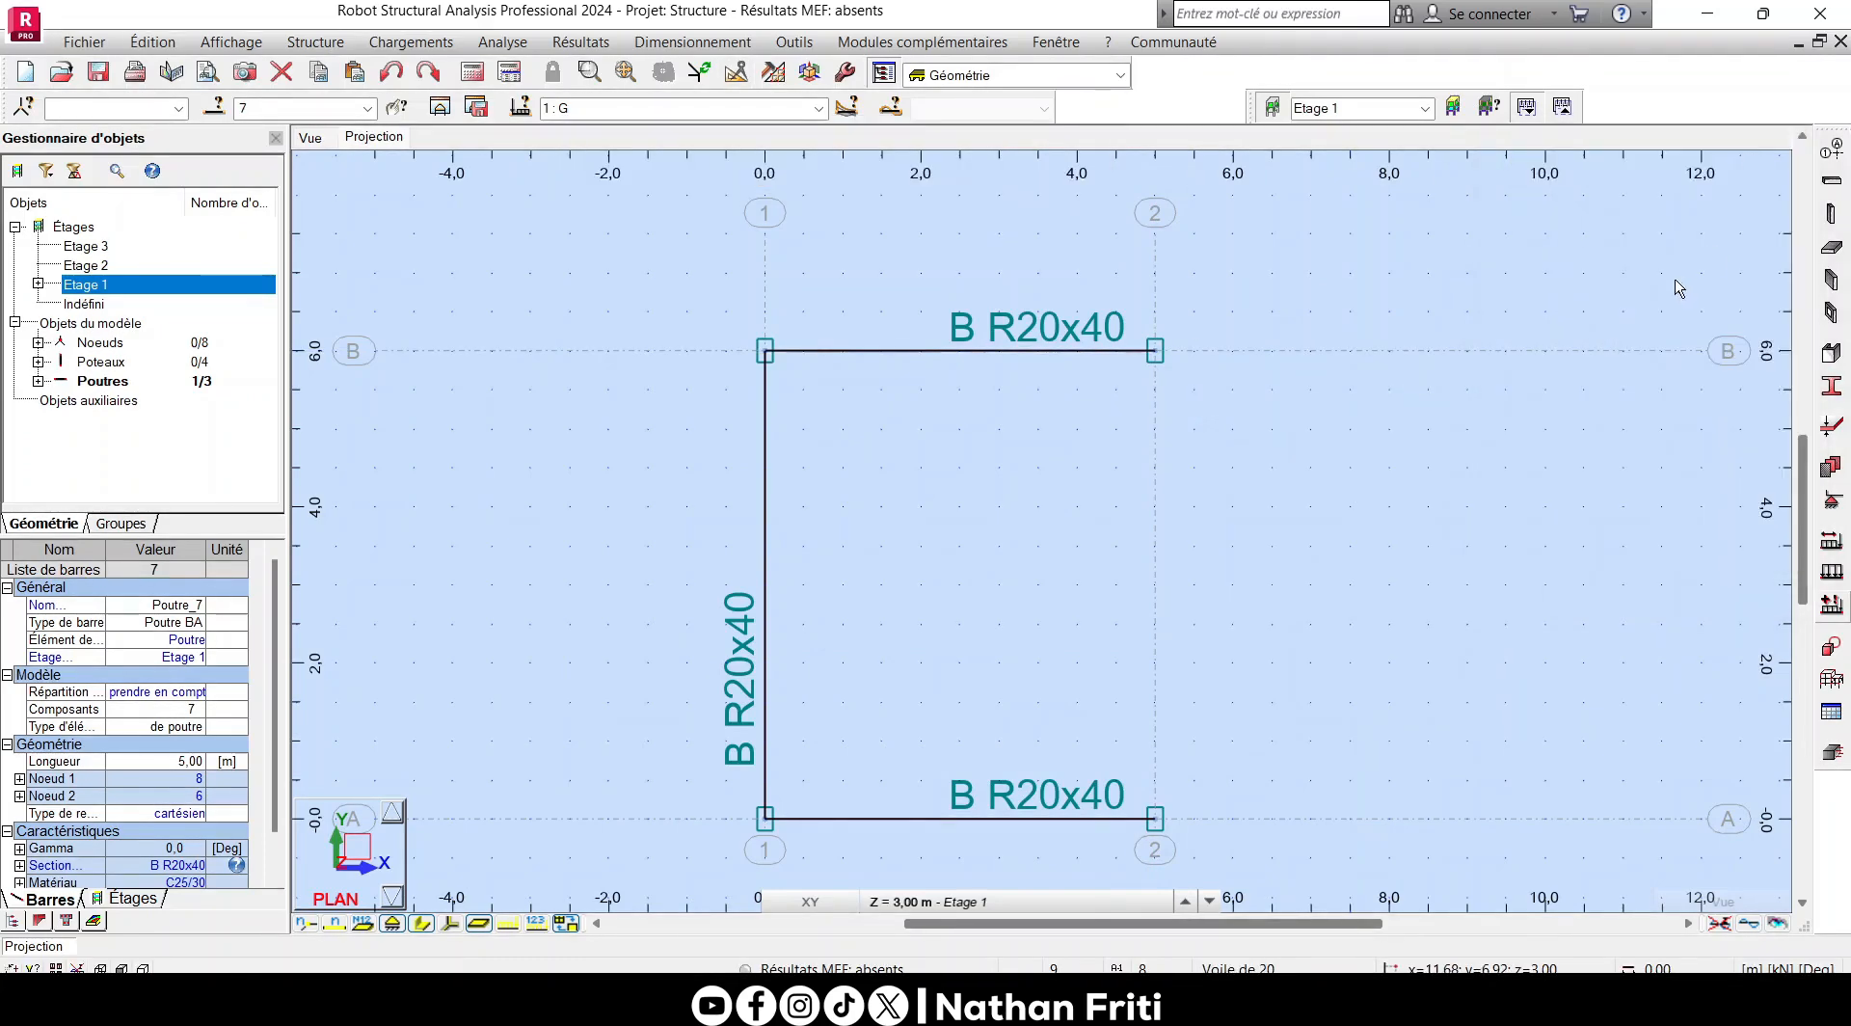
- Draw a Poutre BA beam with section B R20x40 along axis 2 from B to A, and end beam definition
{"action": "left_click", "coordinate": [1831, 180]}
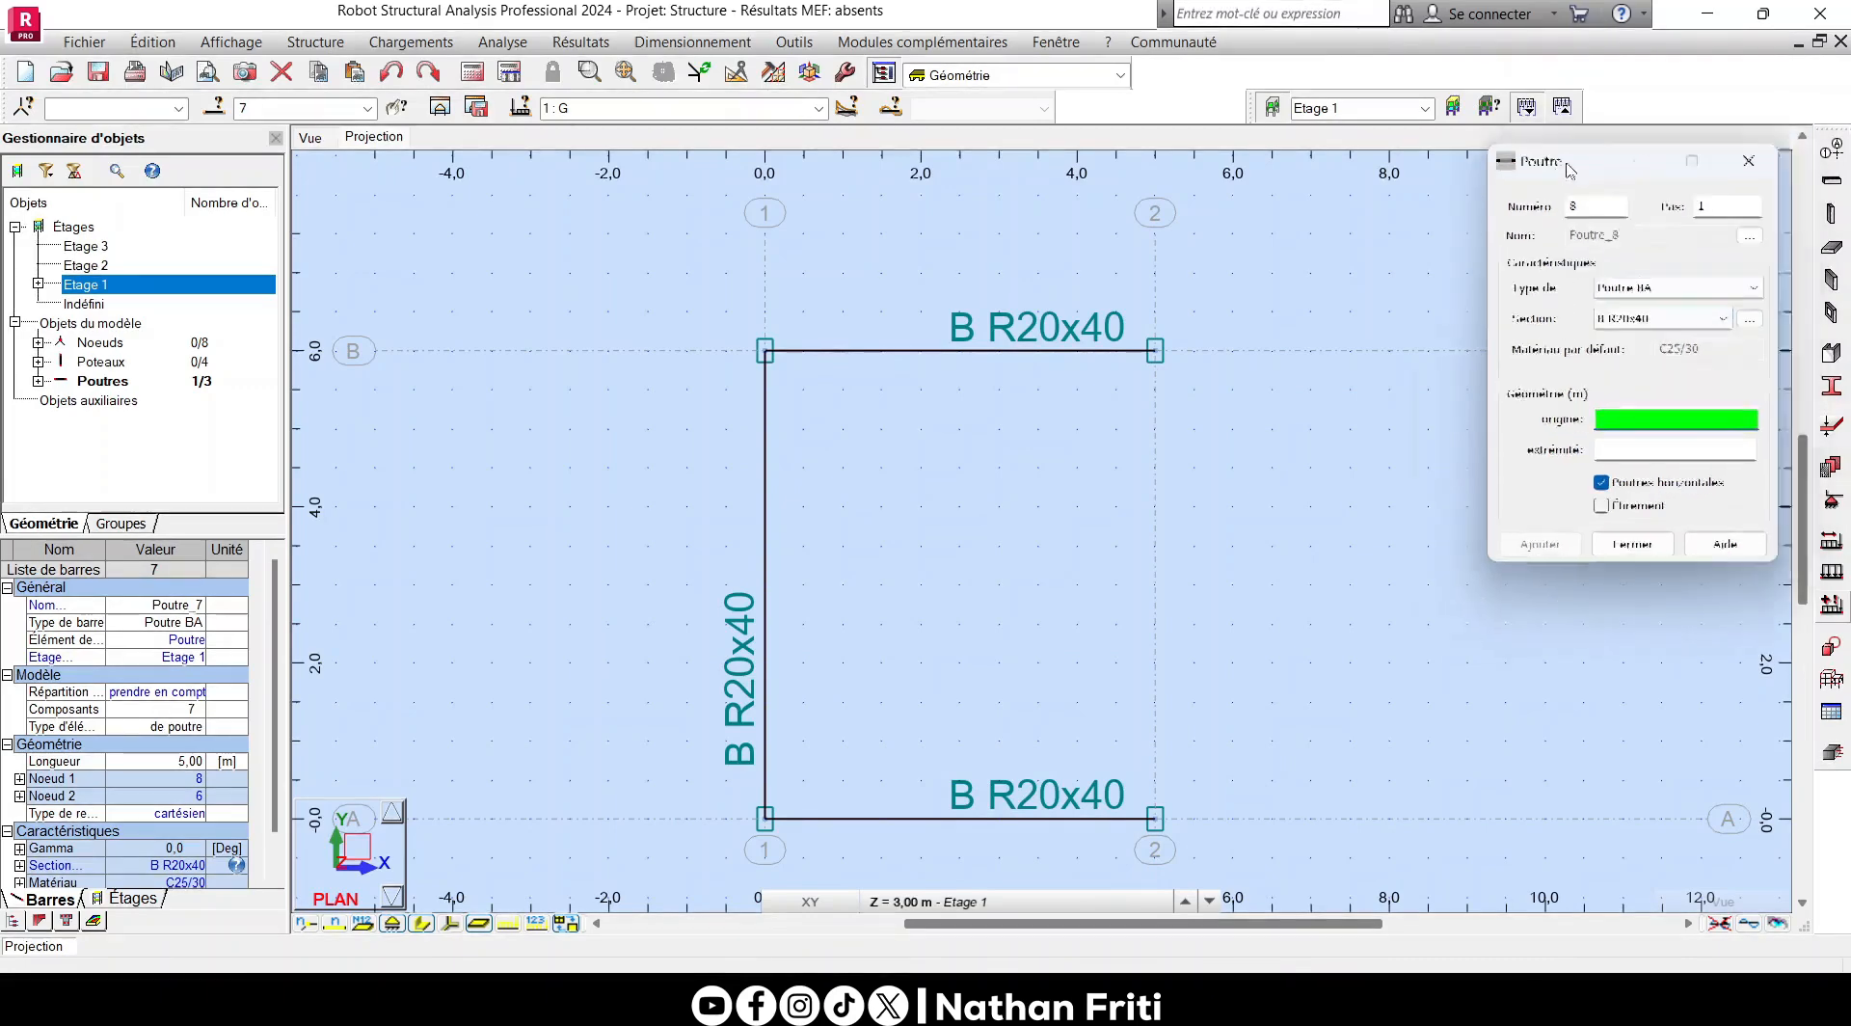
{"action": "left_click", "coordinate": [1155, 350]}
{"action": "left_click", "coordinate": [1154, 819]}
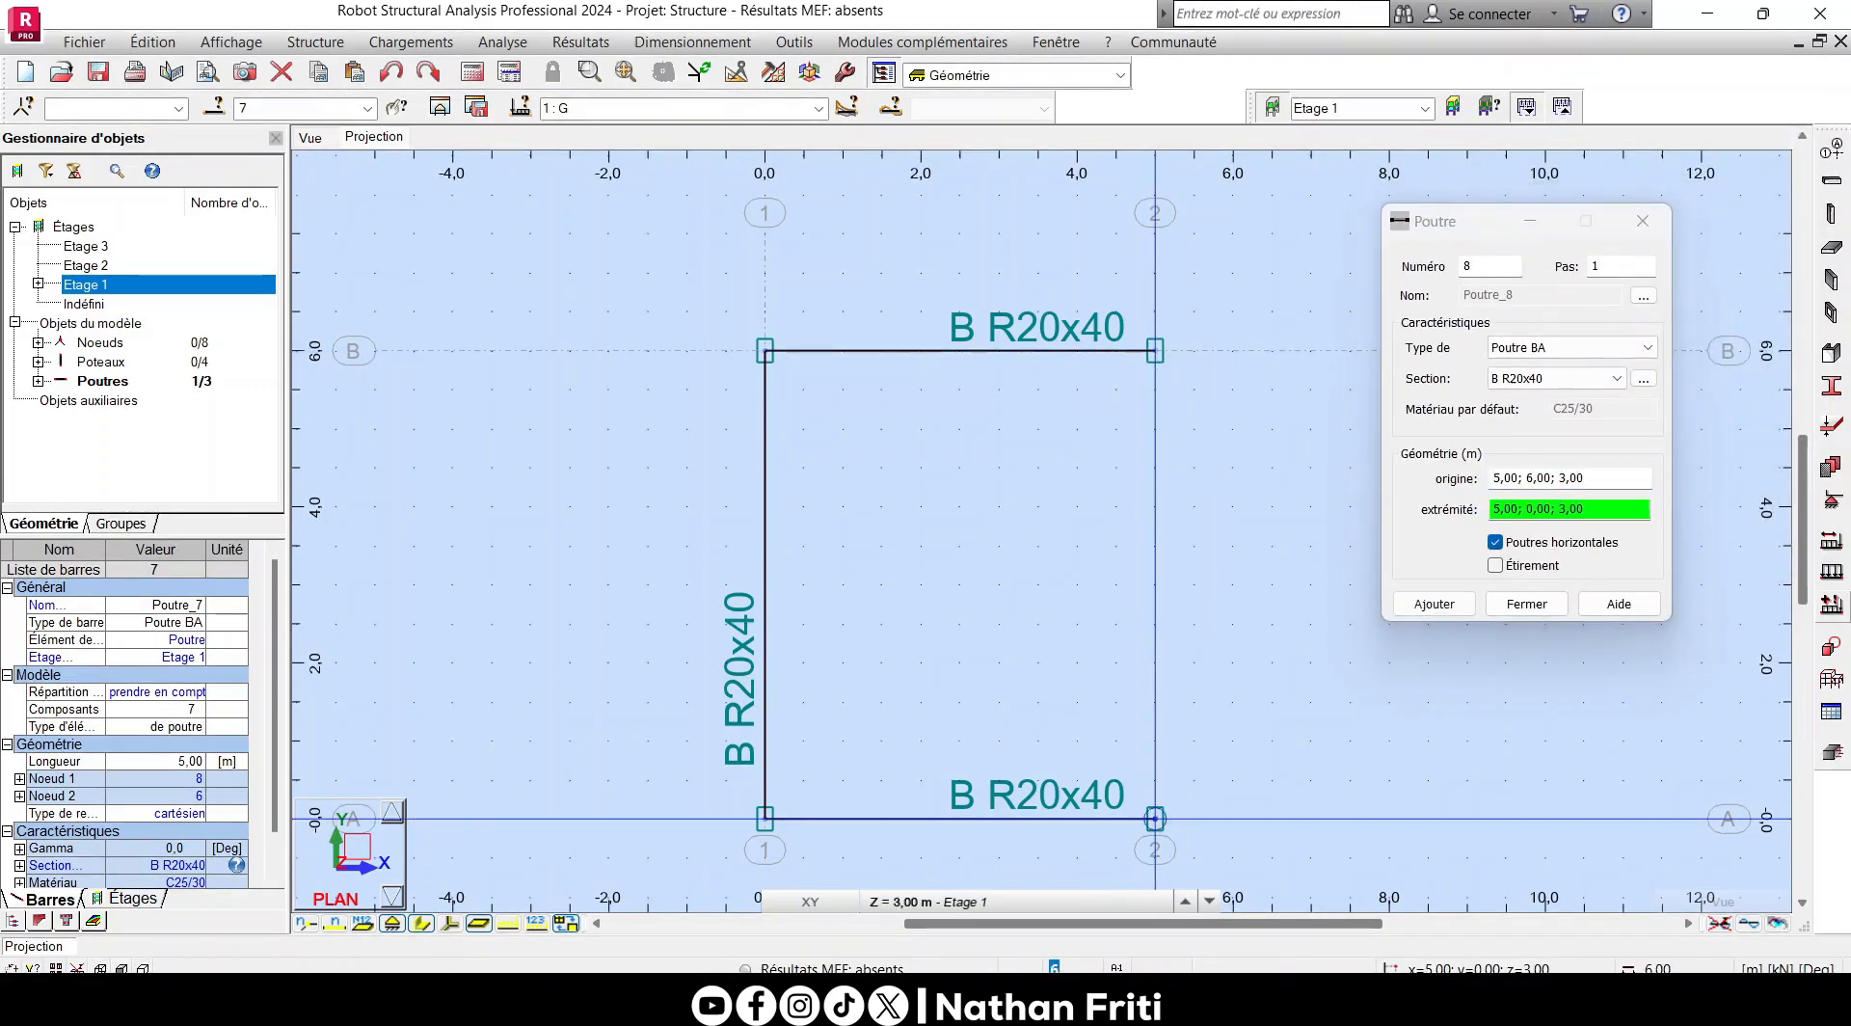
{"action": "left_click", "coordinate": [1643, 222]}
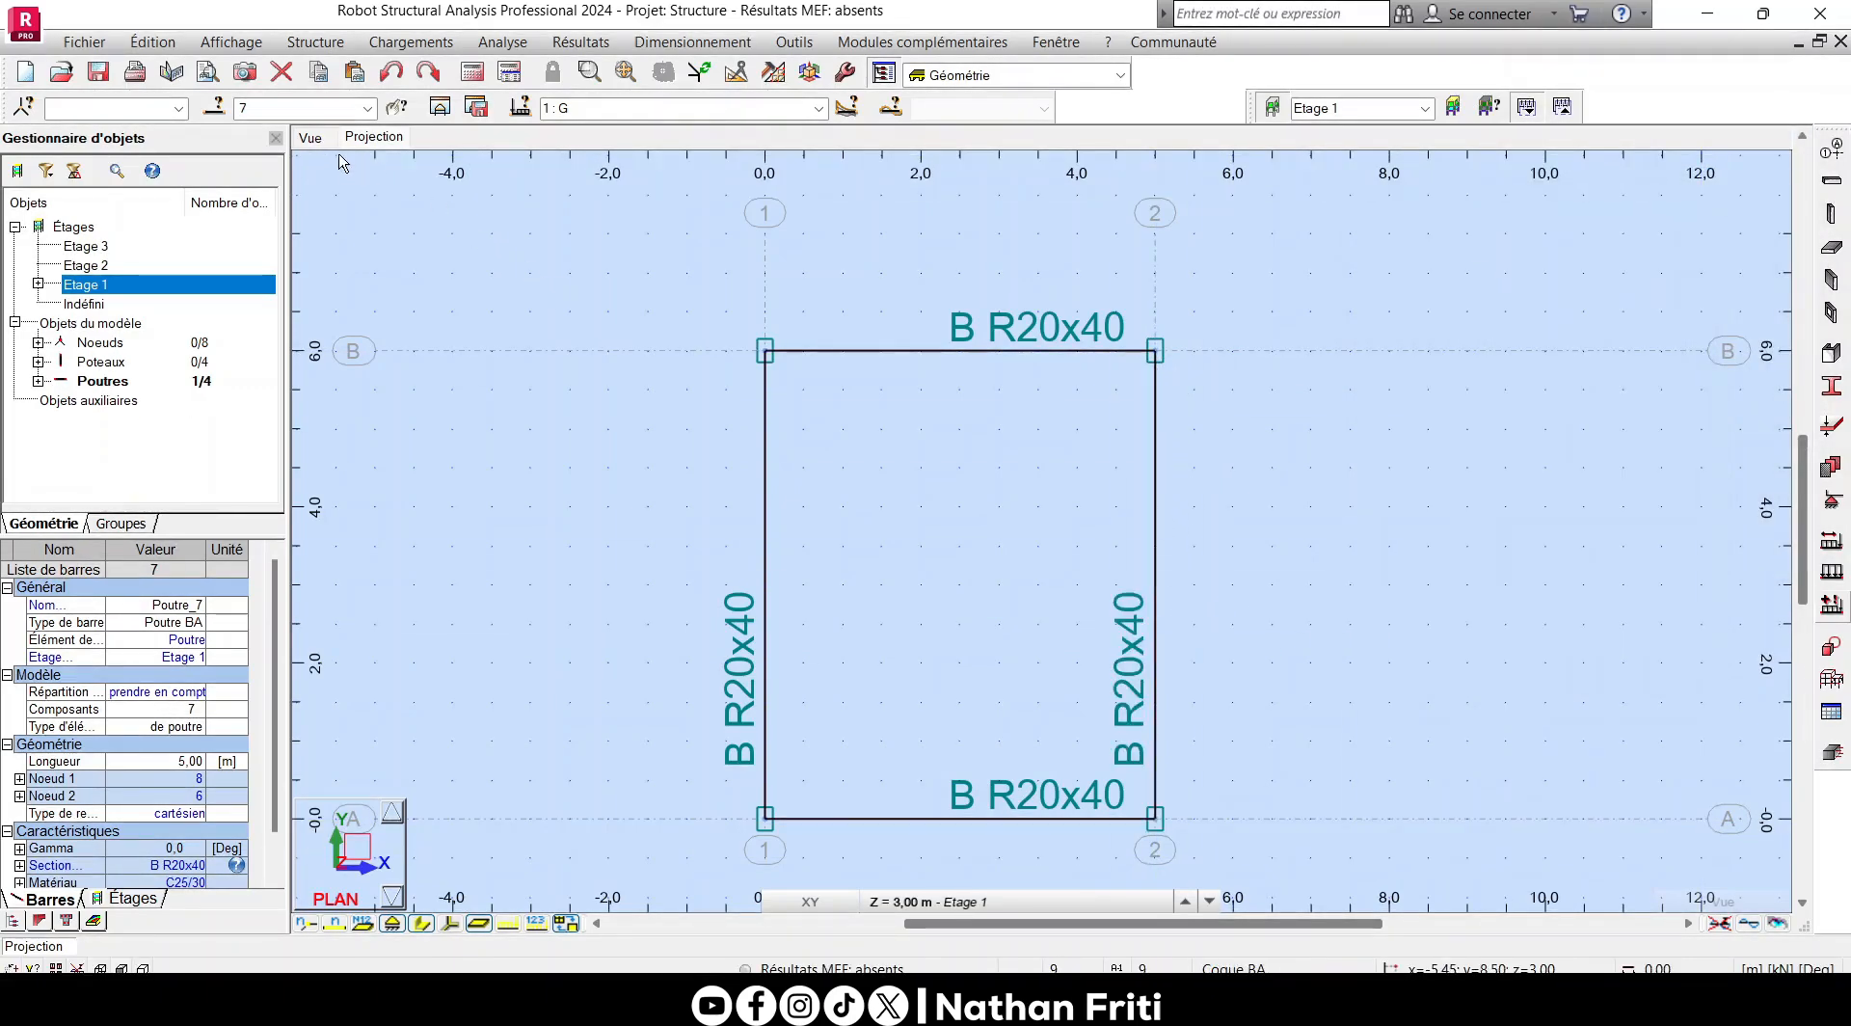
- Inspect the Etage 1 columns and beams in the 3D view with their section shapes displayed
{"action": "left_click", "coordinate": [312, 137]}
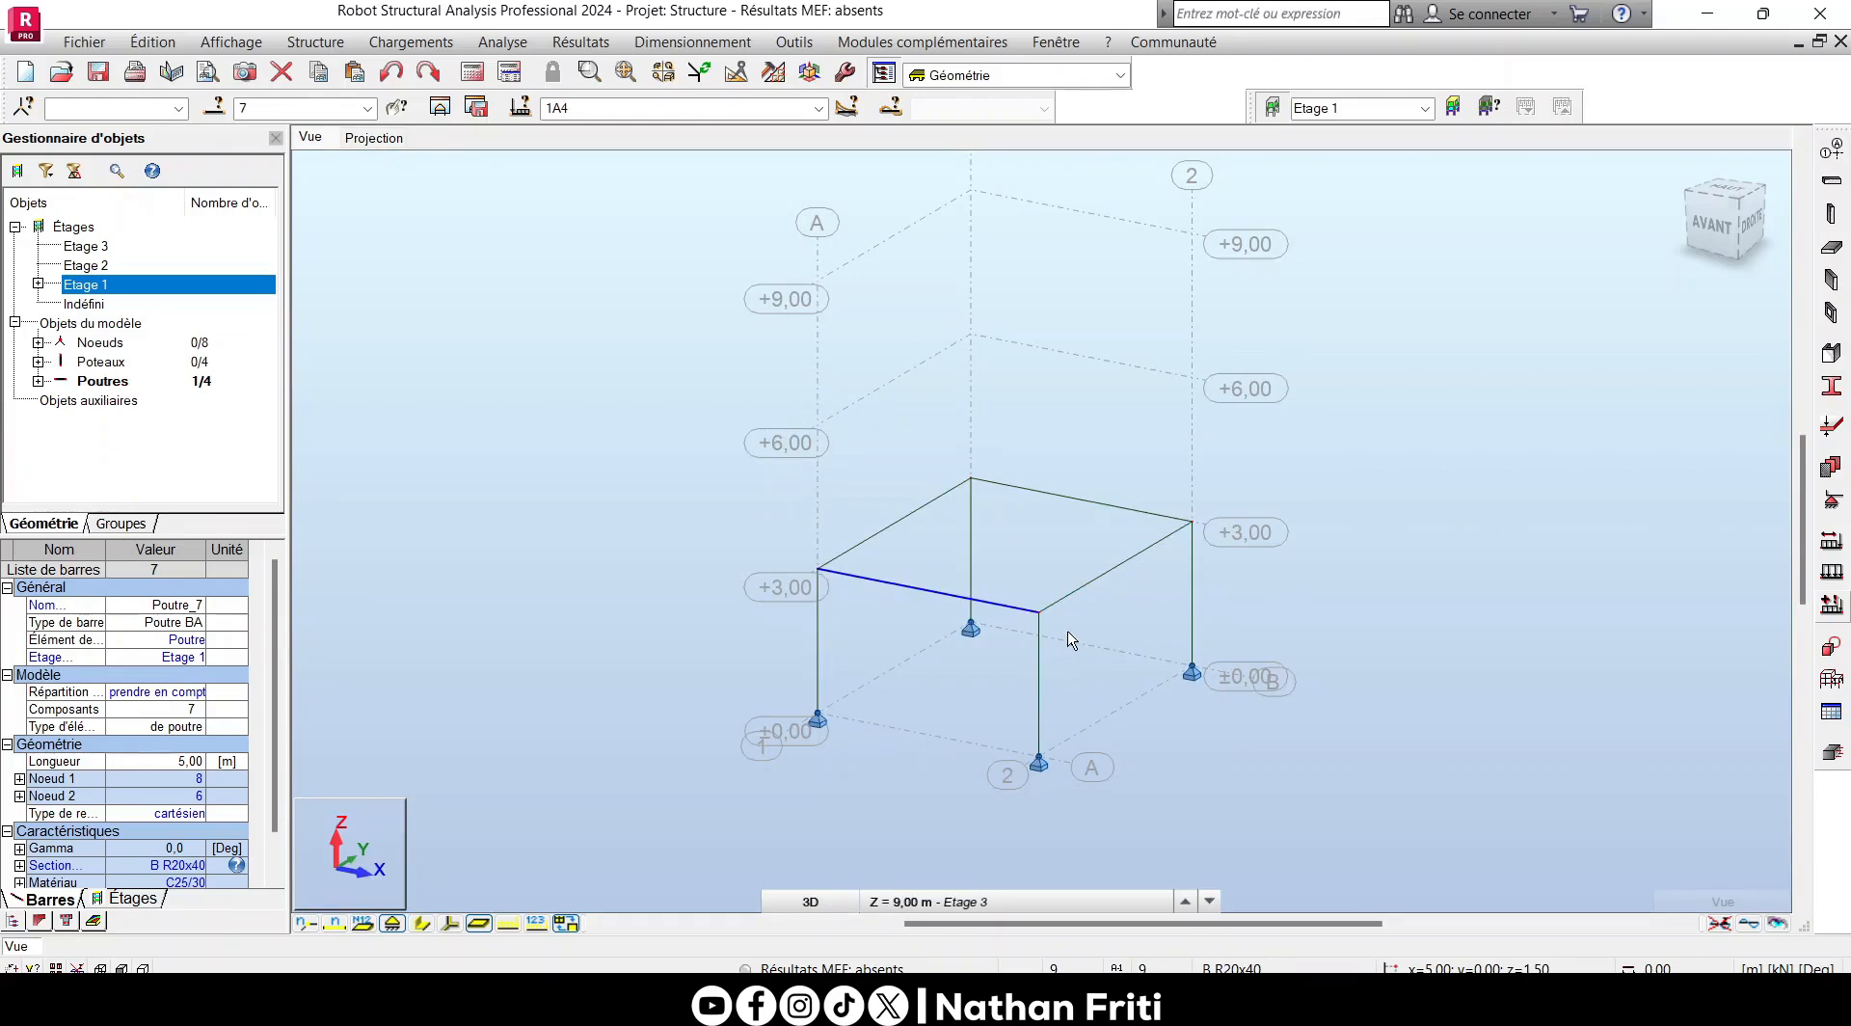
{"action": "left_click", "coordinate": [1089, 686]}
{"action": "middle_click_drag", "start_coordinate": [1091, 690], "coordinate": [1021, 620]}
{"action": "scroll", "coordinate": [897, 594], "scroll_direction": "up", "scroll_amount": 1}
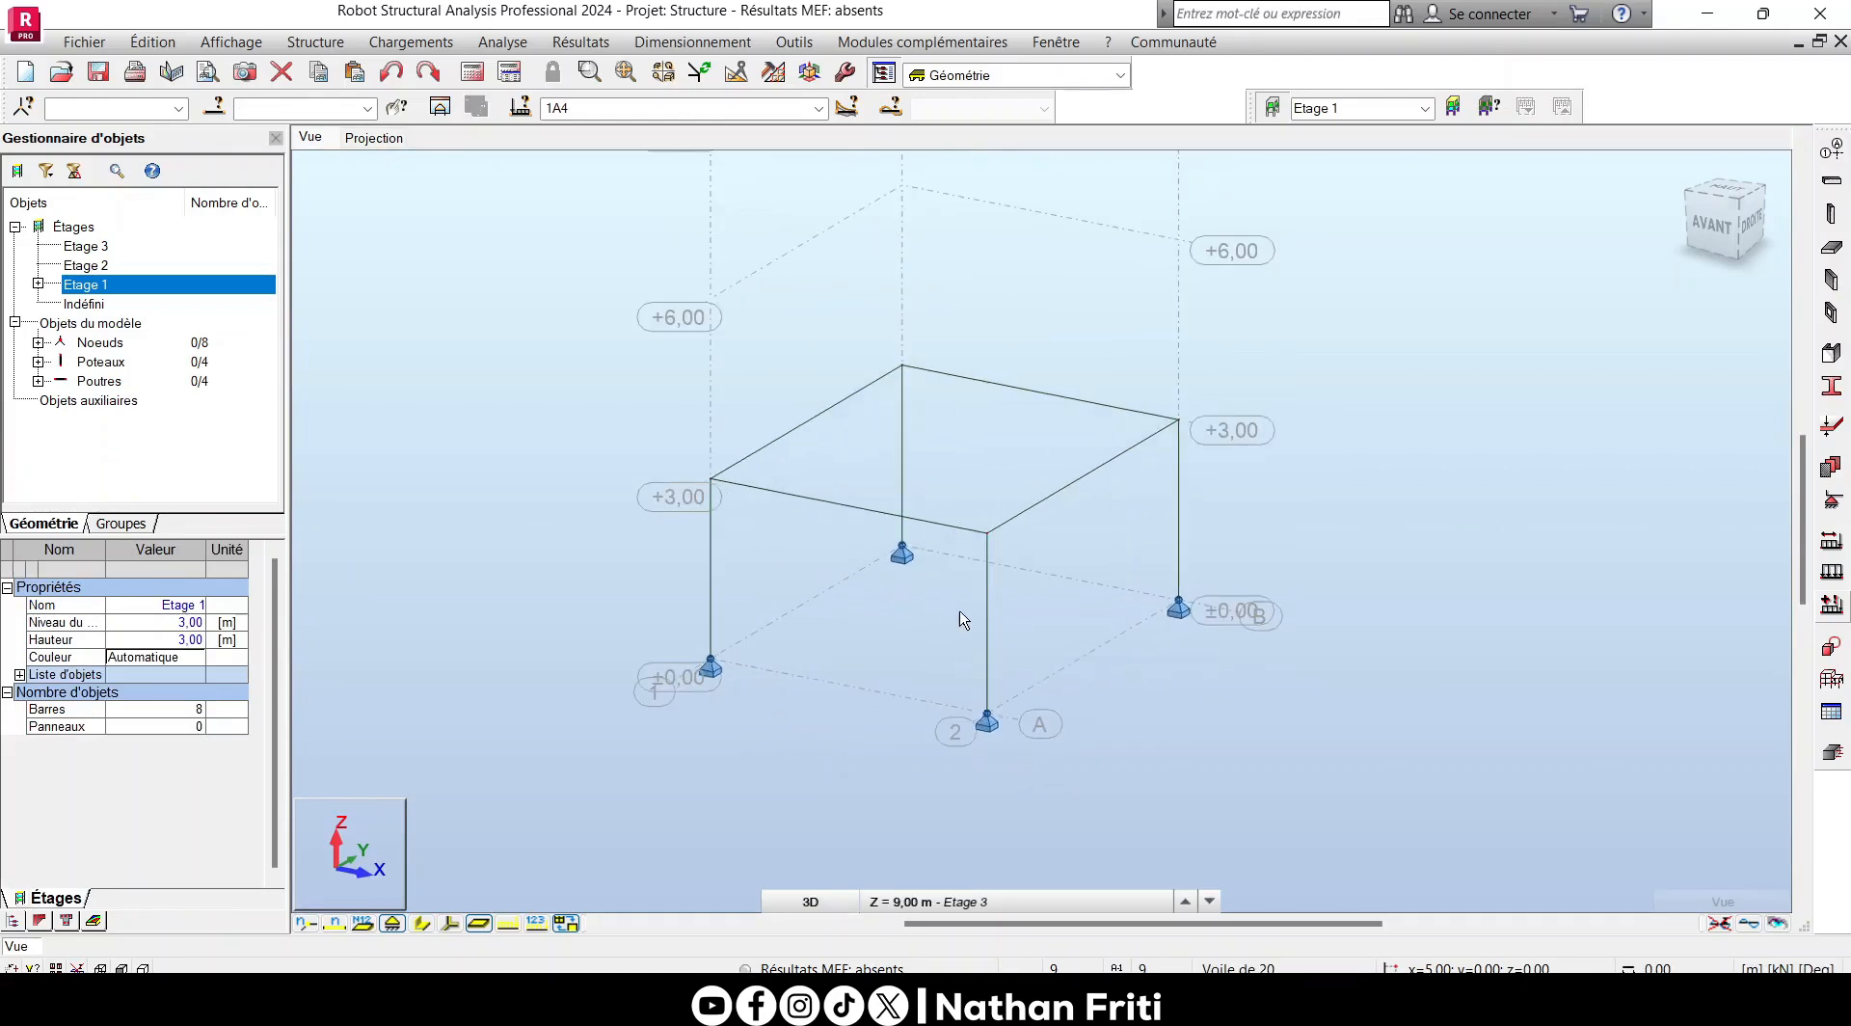
{"action": "left_click", "coordinate": [424, 922]}
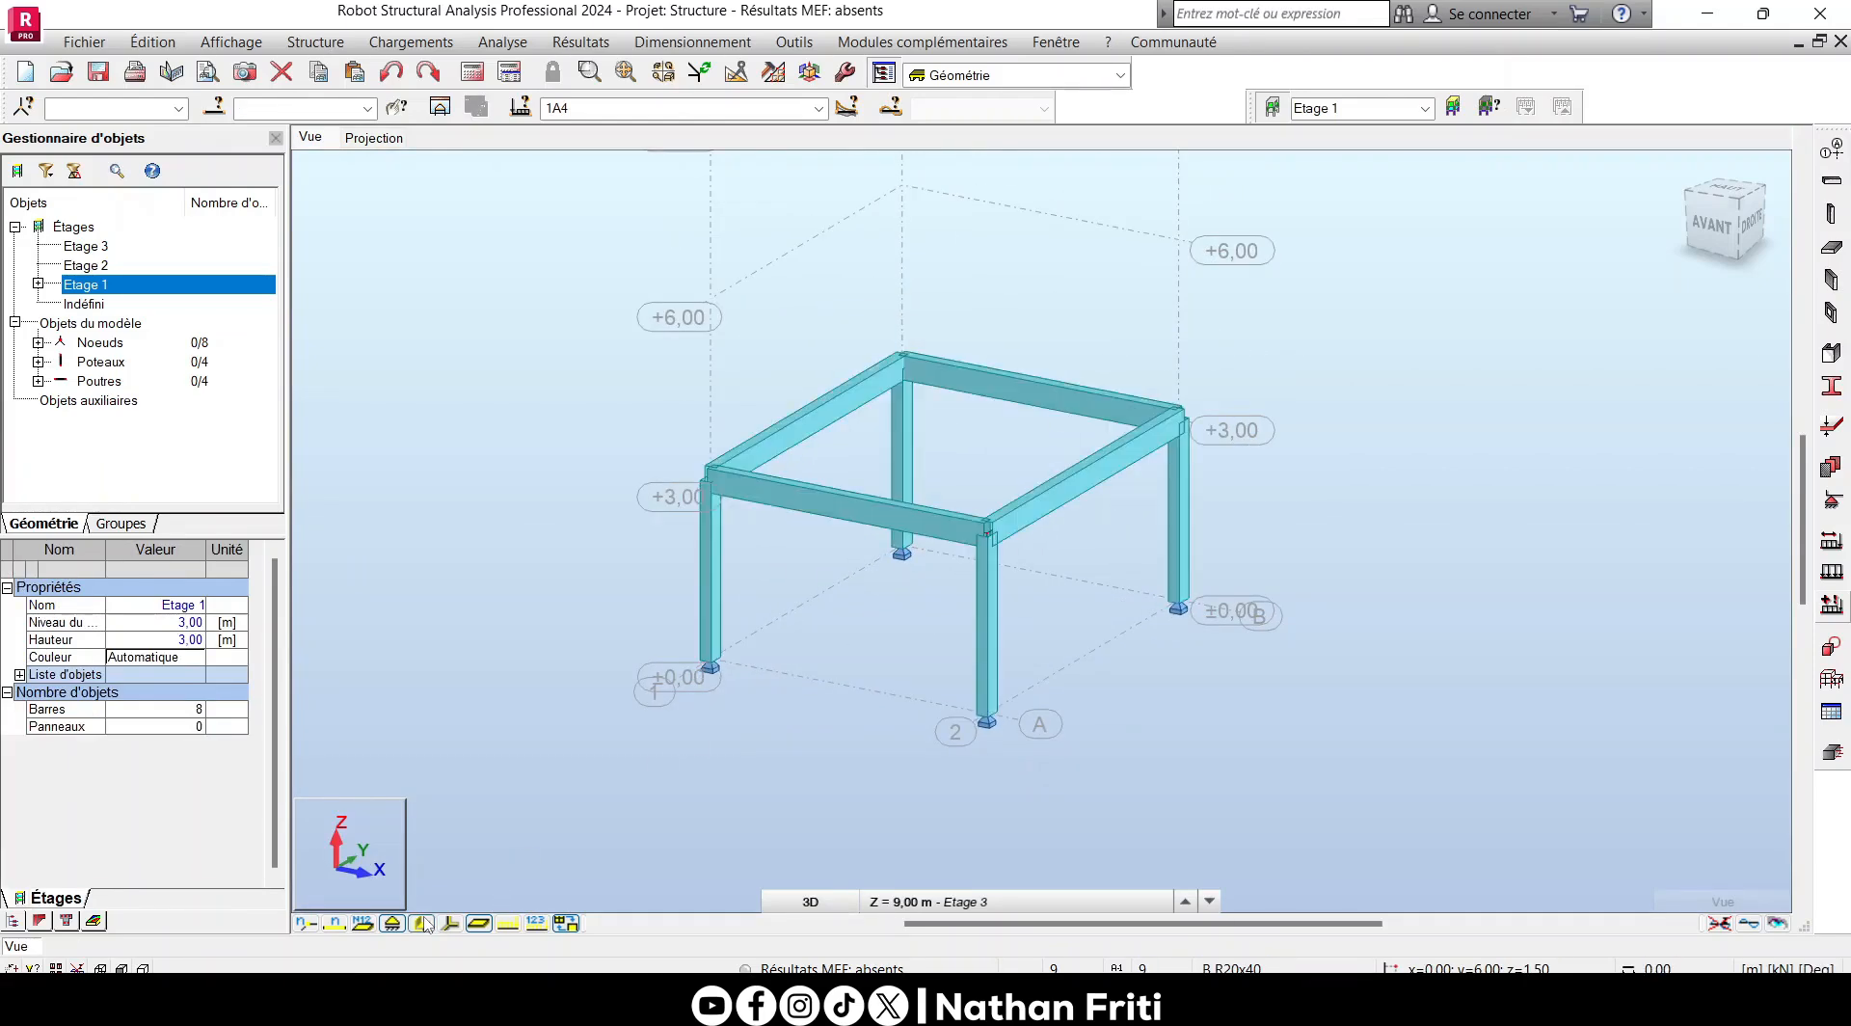
{"action": "scroll", "coordinate": [921, 472], "scroll_direction": "up", "scroll_amount": 1}
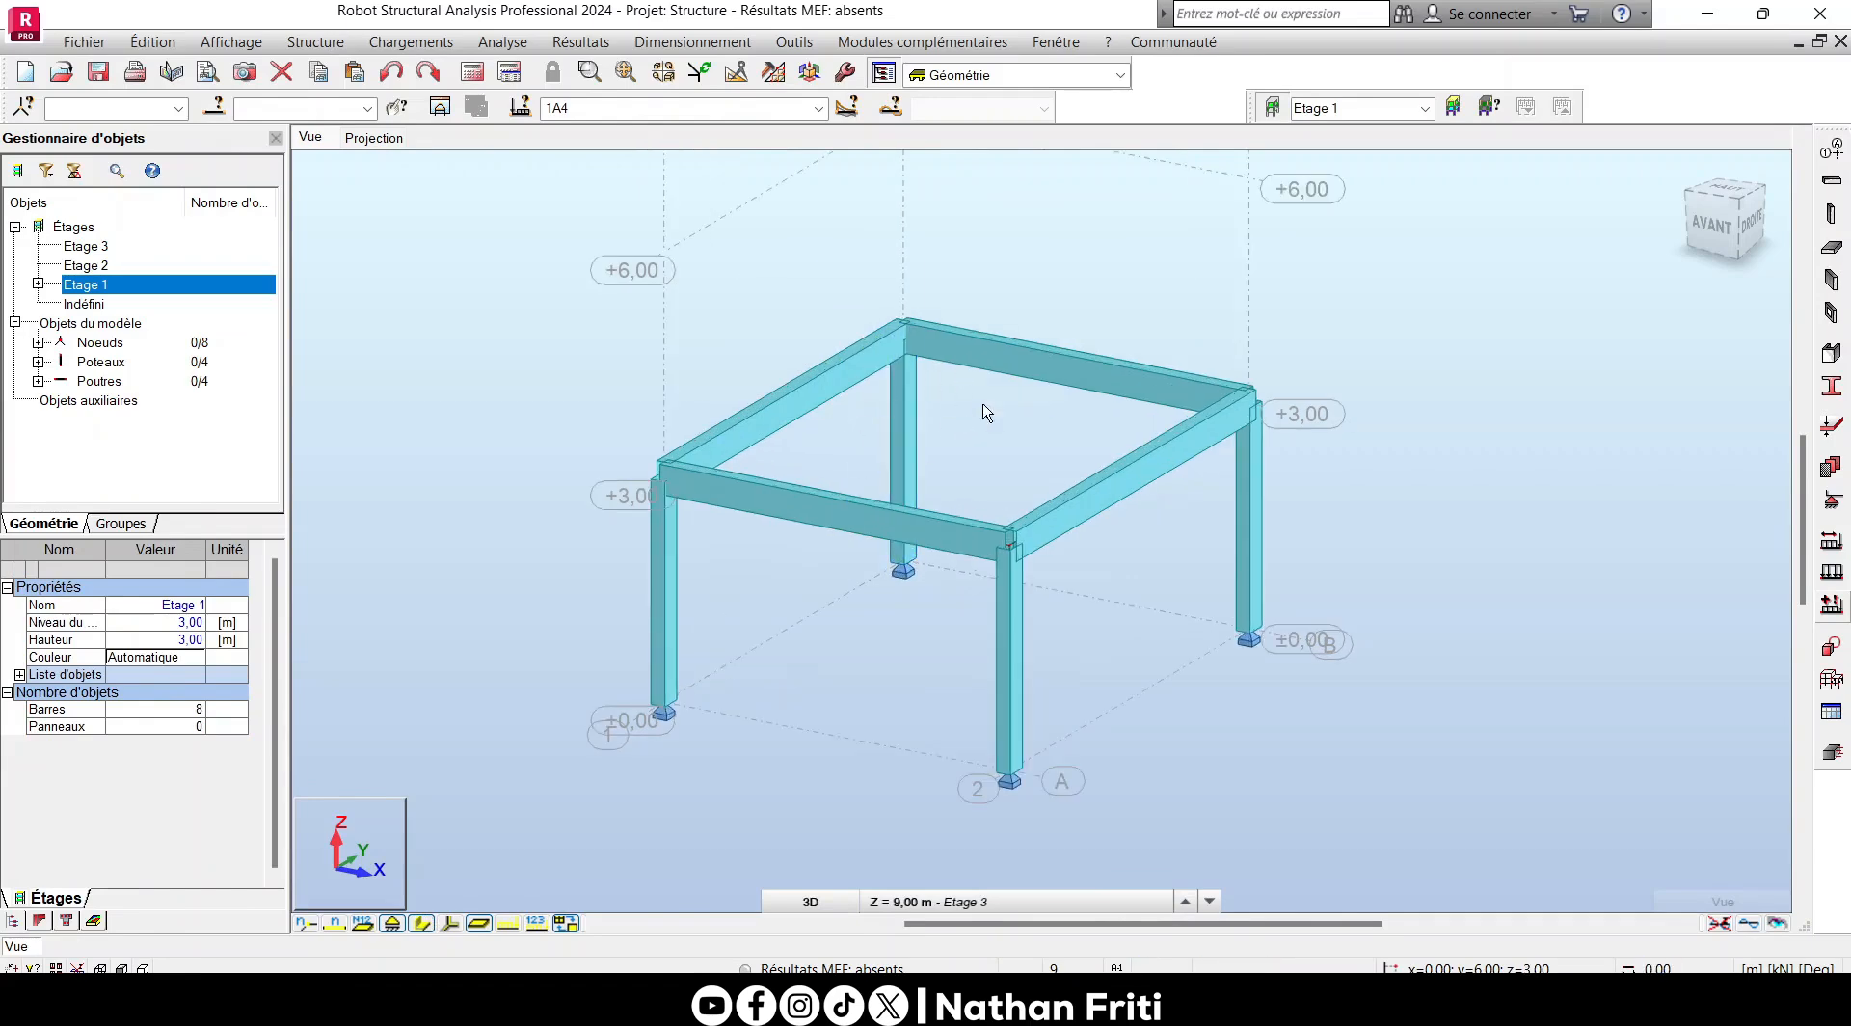
{"action": "left_click", "coordinate": [898, 409]}
- Back in plan, clear the existing panel thicknesses and add a uniform 12 cm thickness named EP12 with material C25/30
{"action": "left_click", "coordinate": [372, 140]}
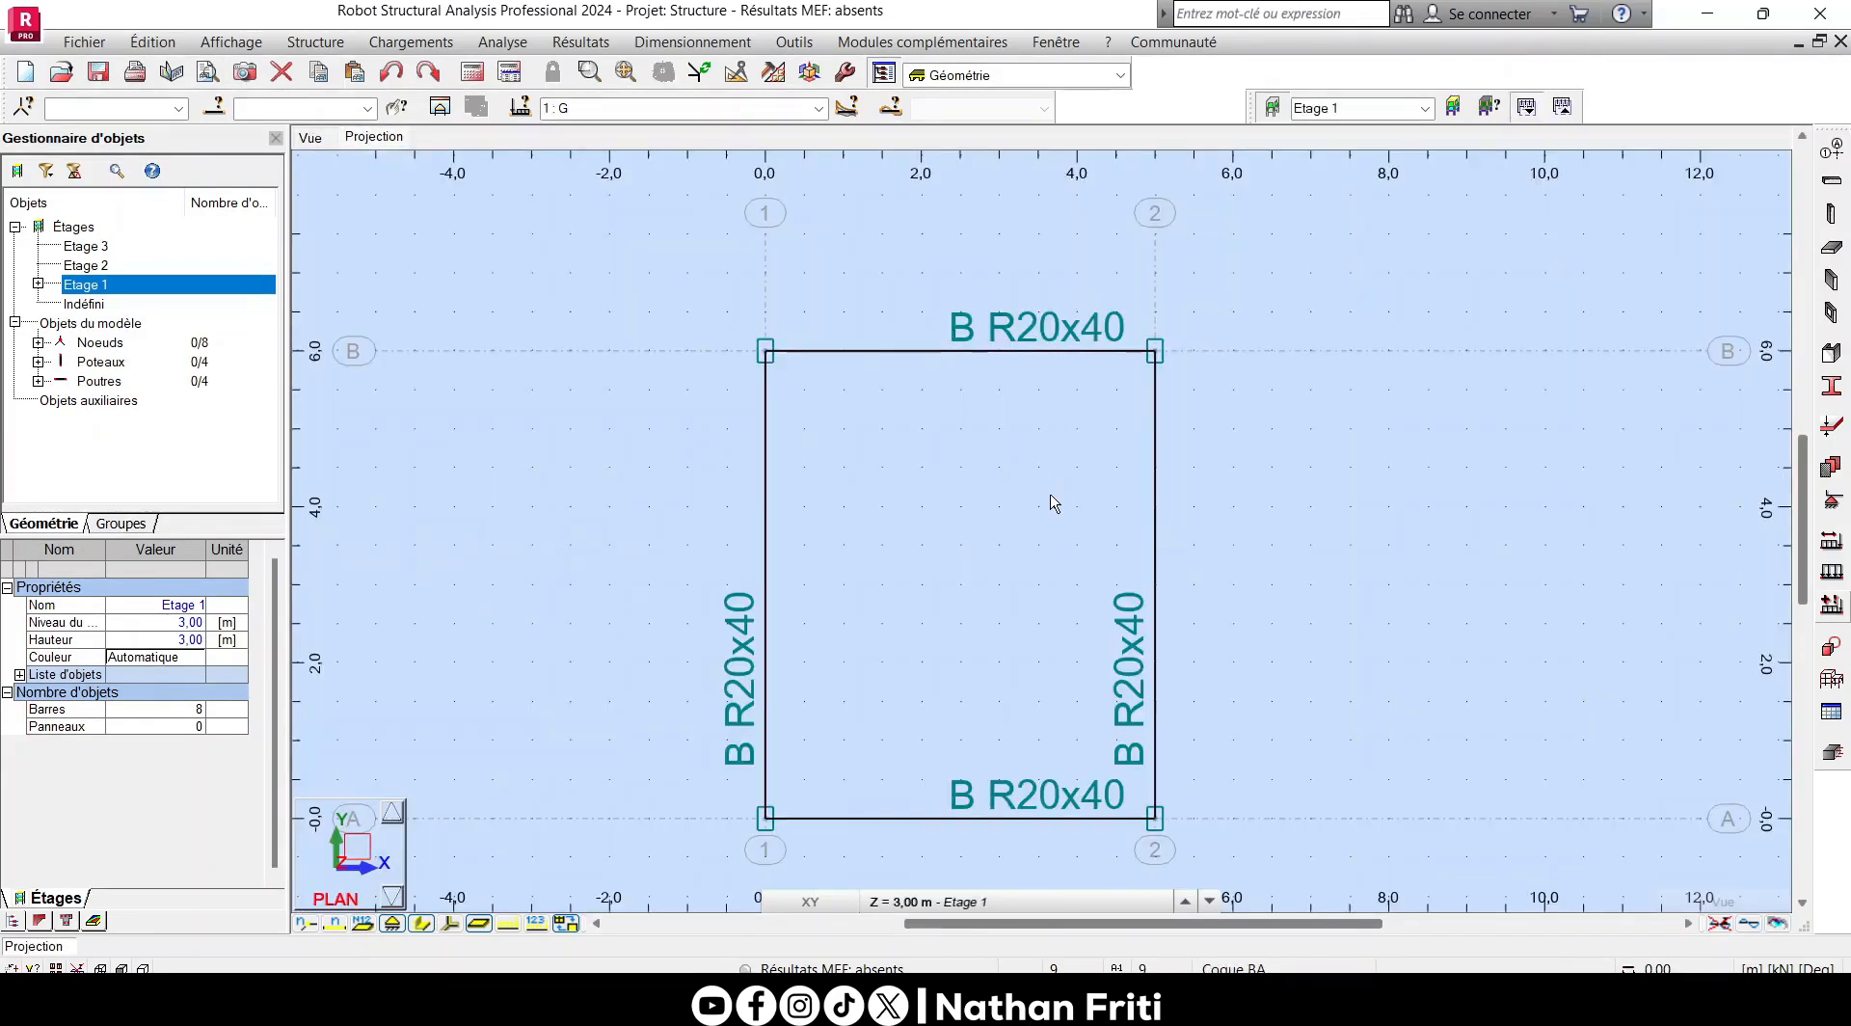
{"action": "middle_click_drag", "start_coordinate": [1043, 484], "coordinate": [1059, 409]}
{"action": "left_click", "coordinate": [1831, 426]}
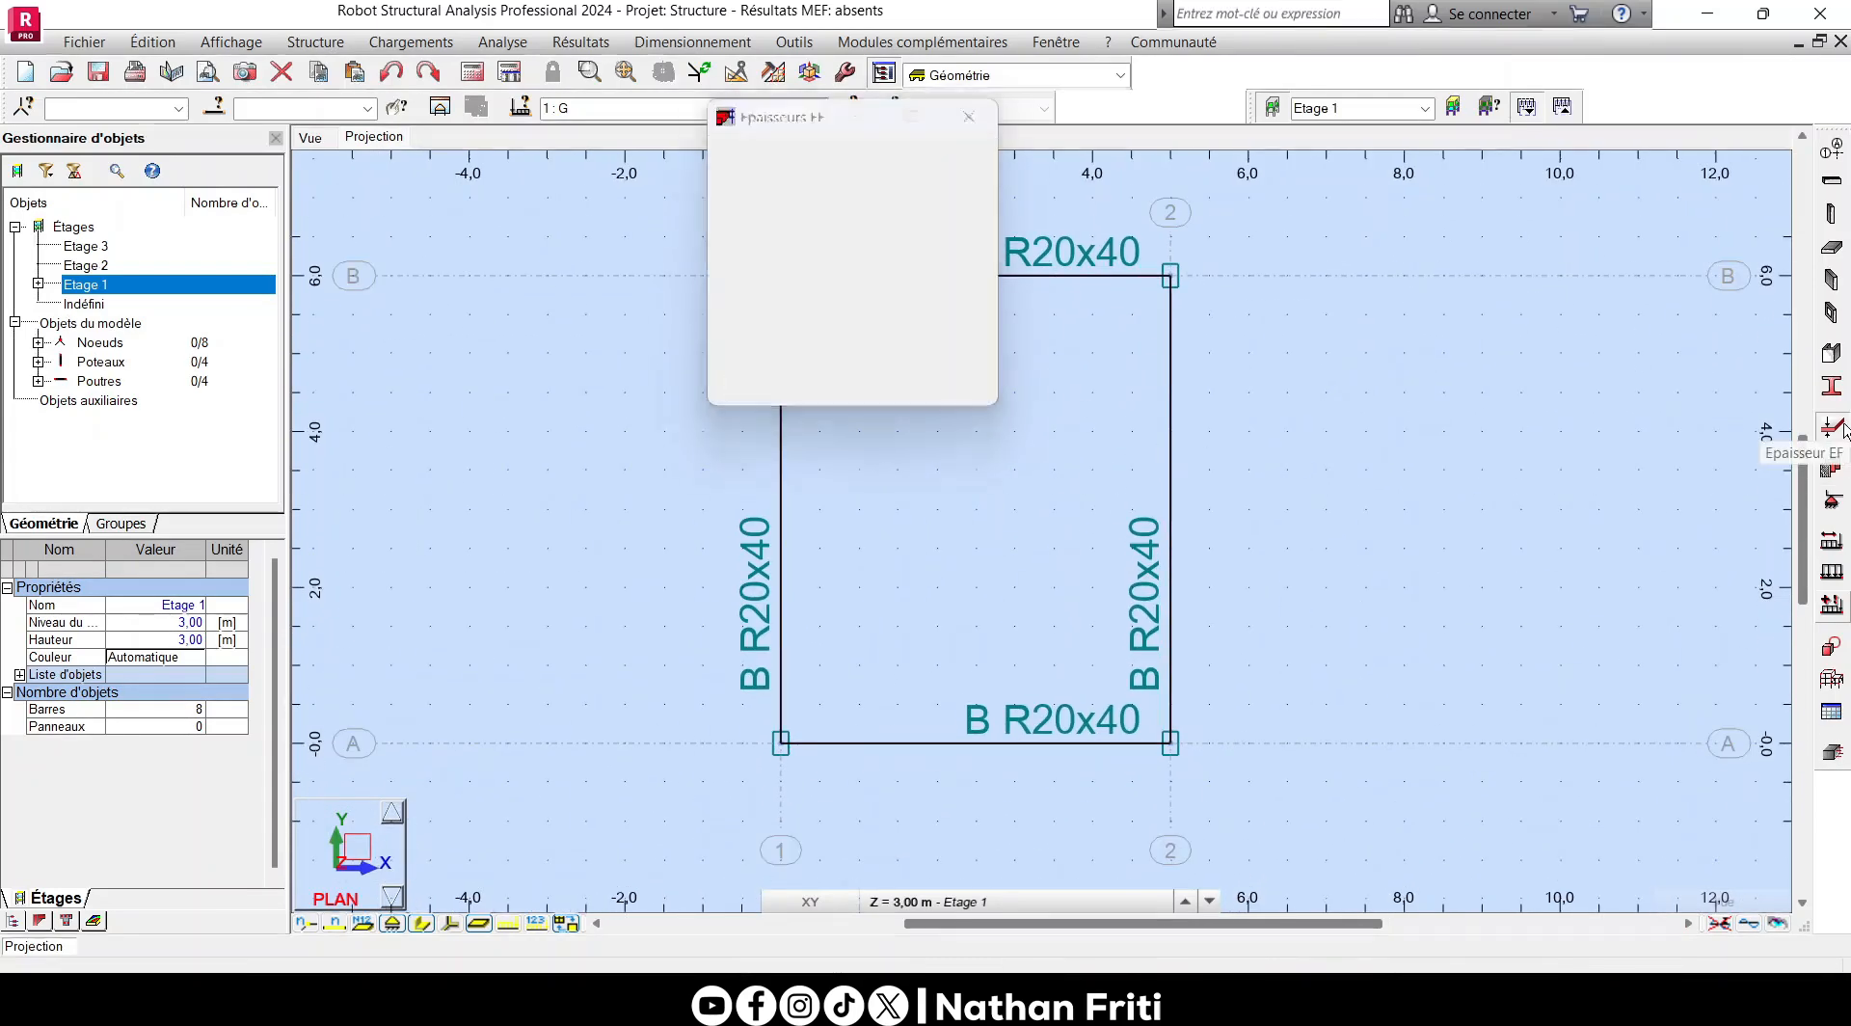
{"action": "left_click", "coordinate": [900, 149]}
{"action": "left_click", "coordinate": [917, 315]}
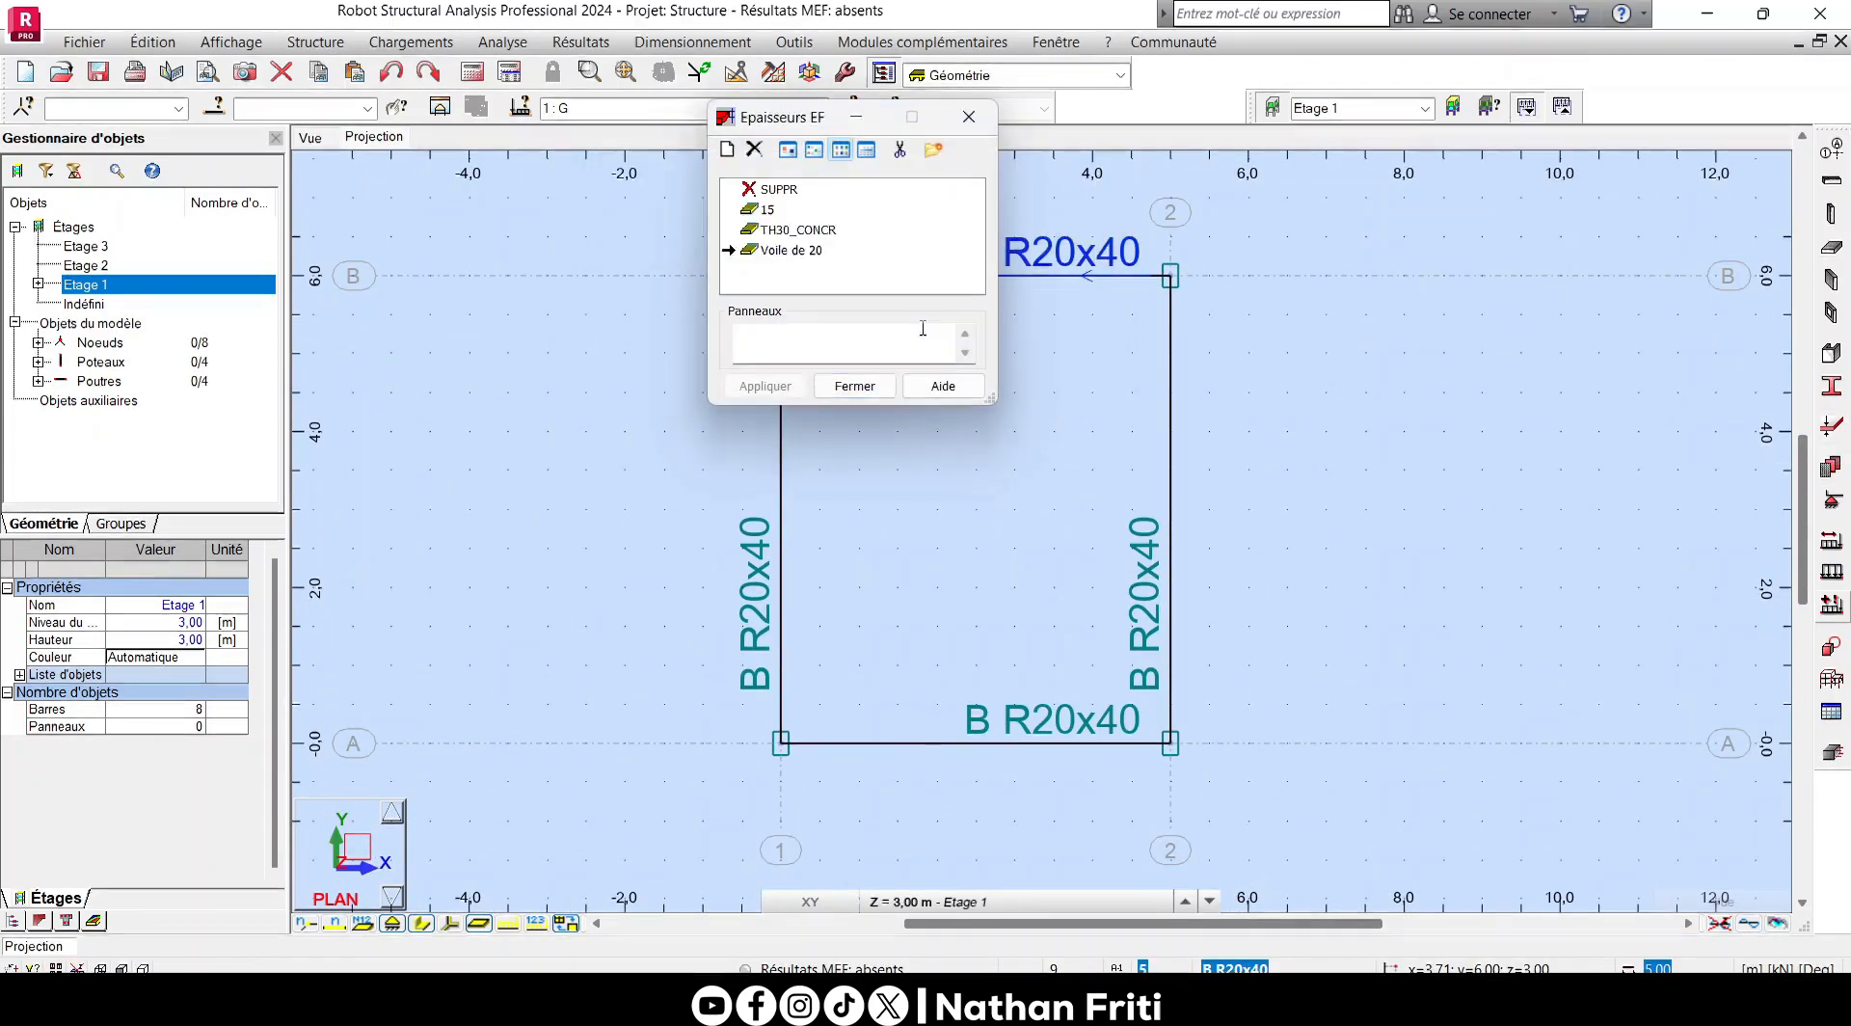
{"action": "left_click", "coordinate": [730, 150]}
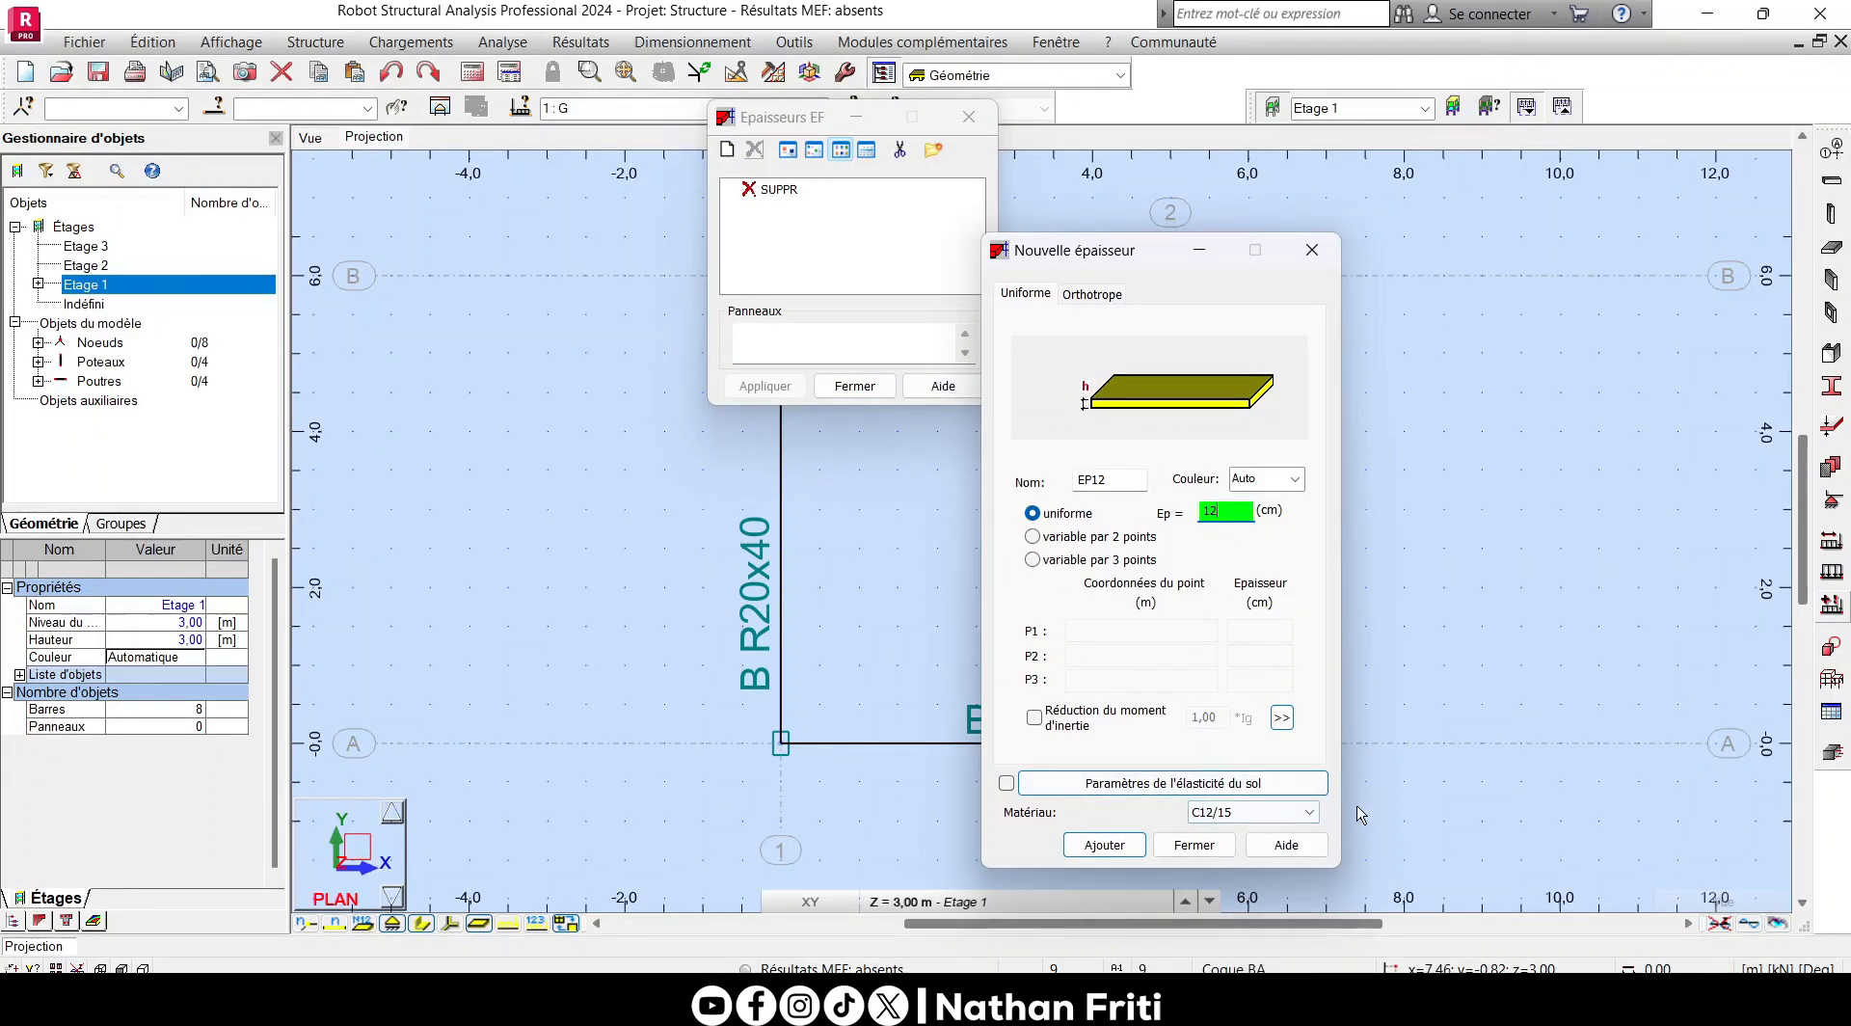
{"action": "left_click", "coordinate": [1253, 812]}
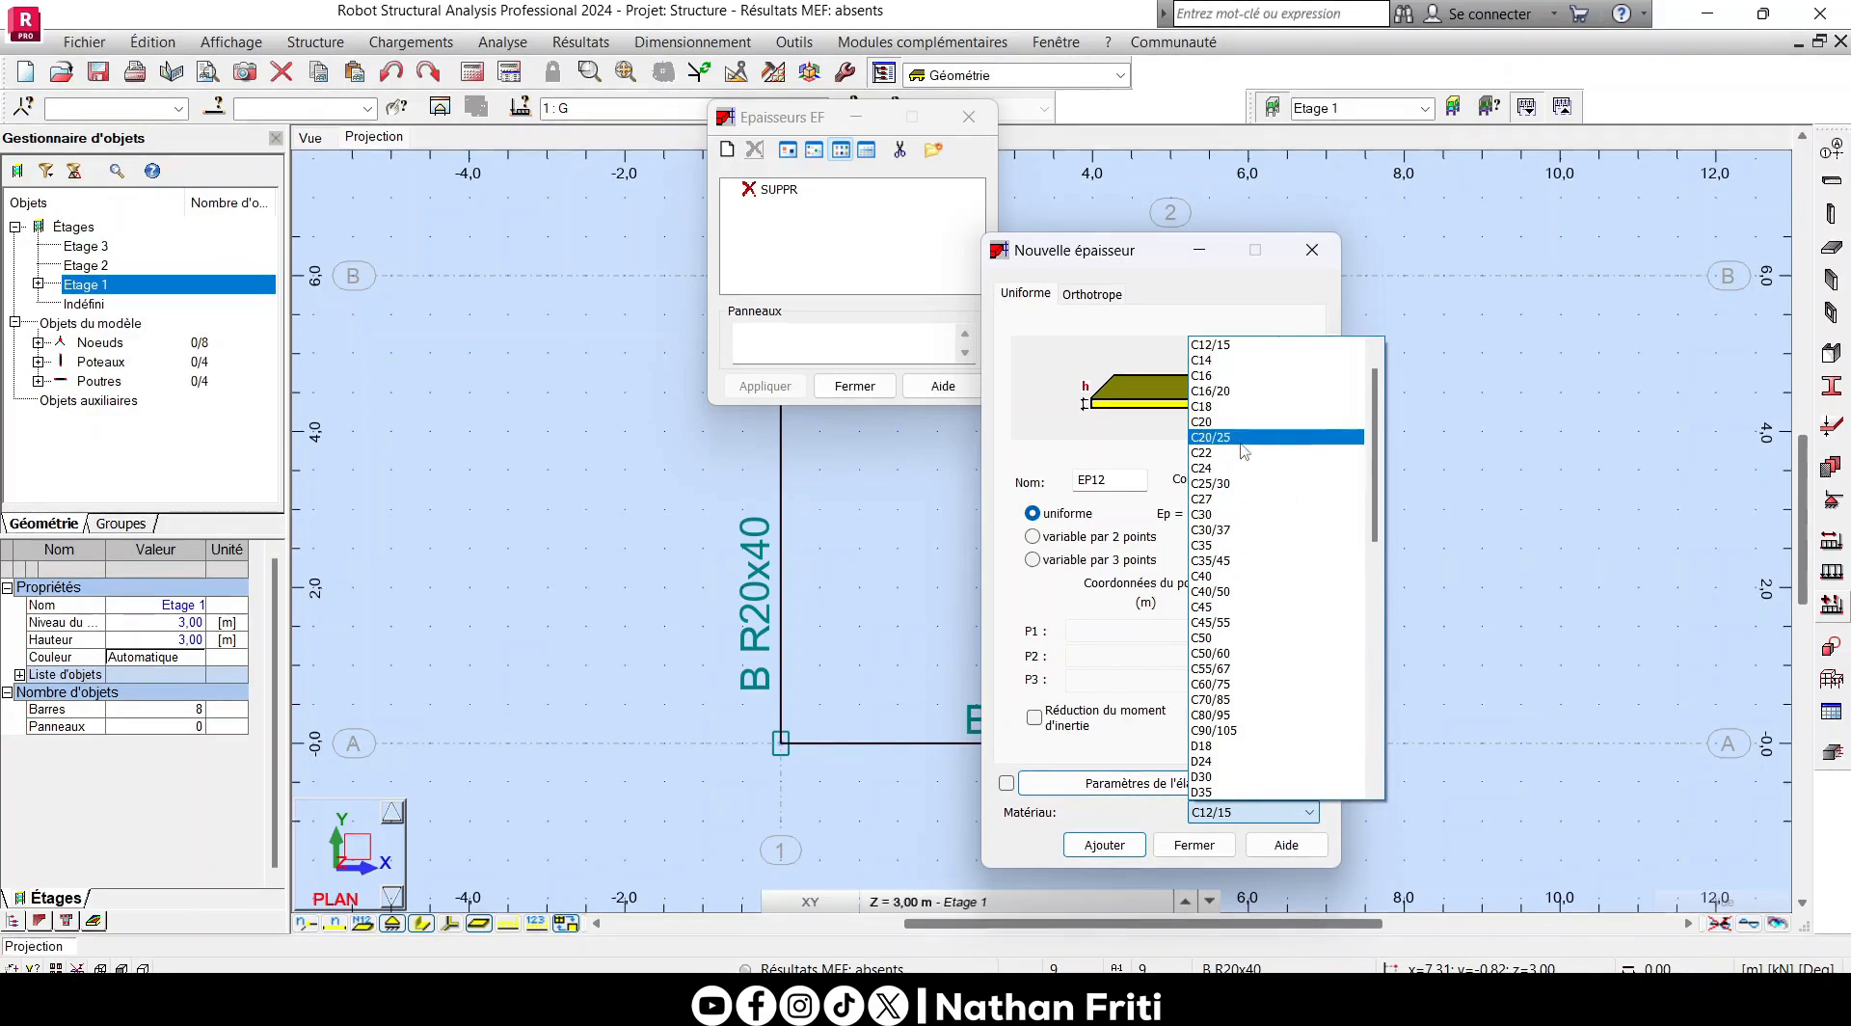
{"action": "left_click", "coordinate": [1243, 483]}
{"action": "left_click", "coordinate": [1104, 844]}
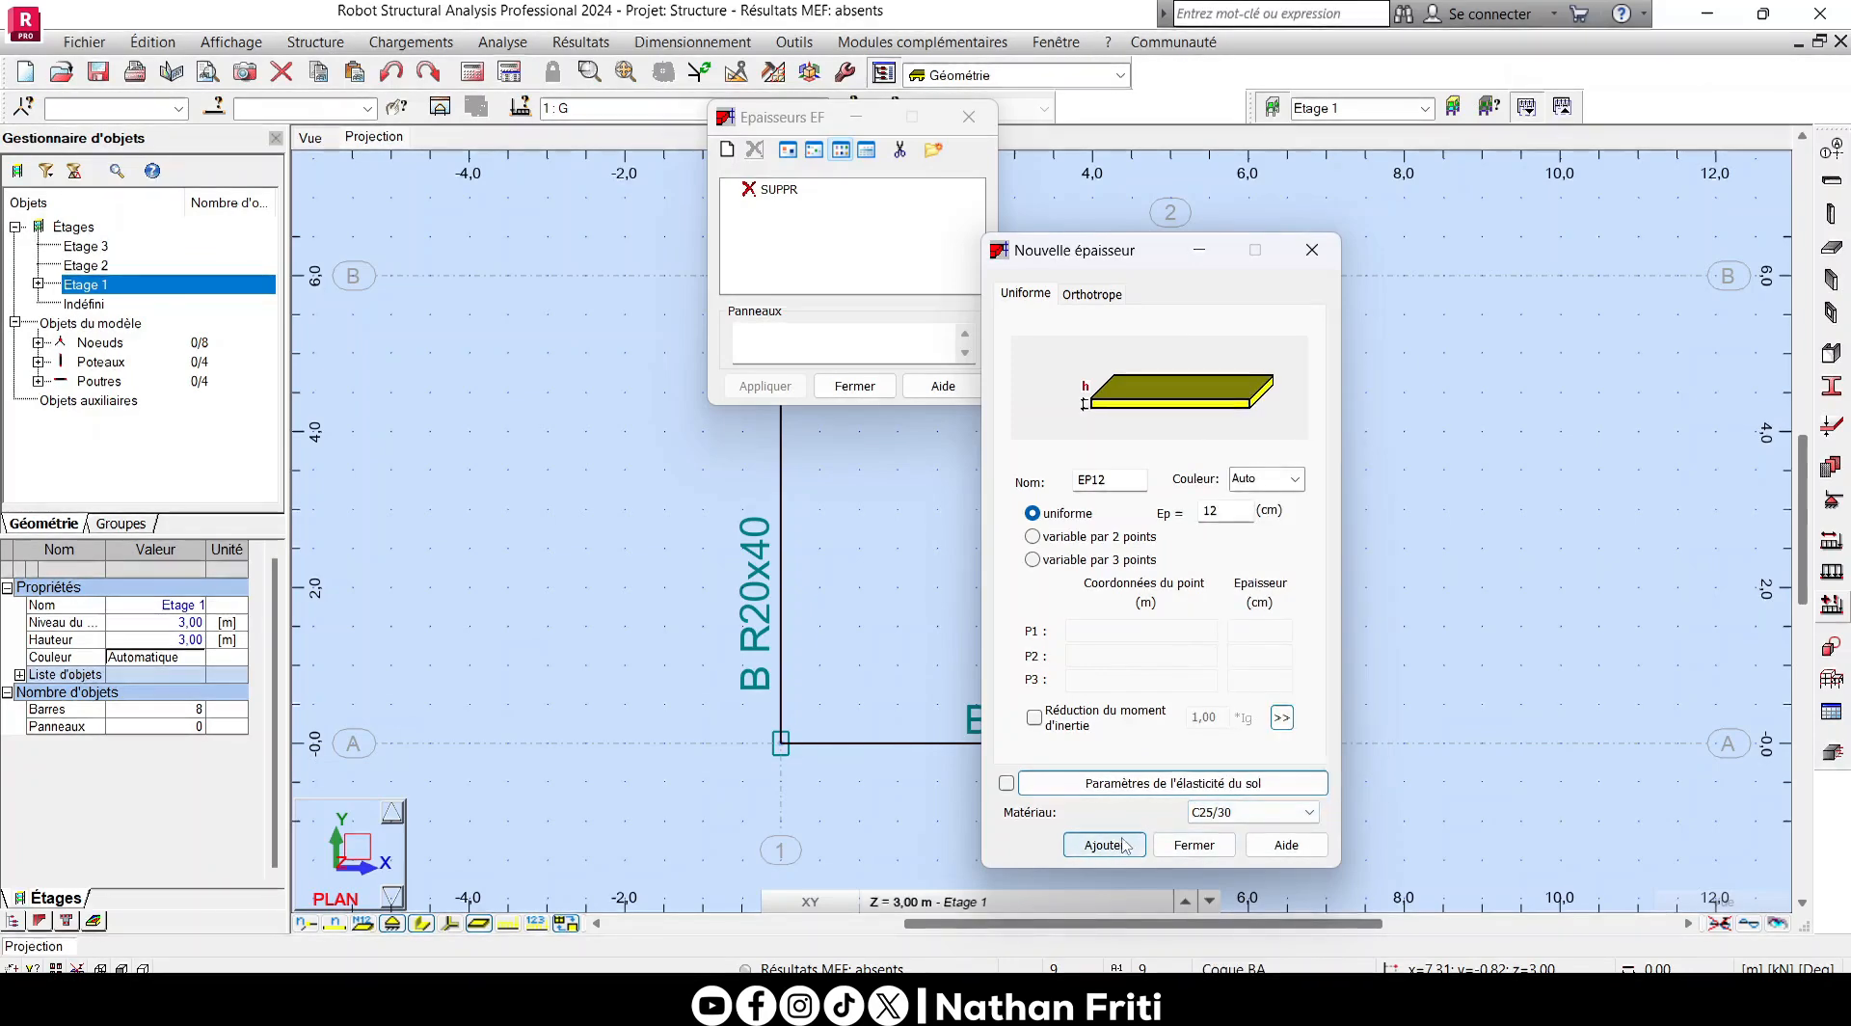
{"action": "left_click", "coordinate": [1195, 844]}
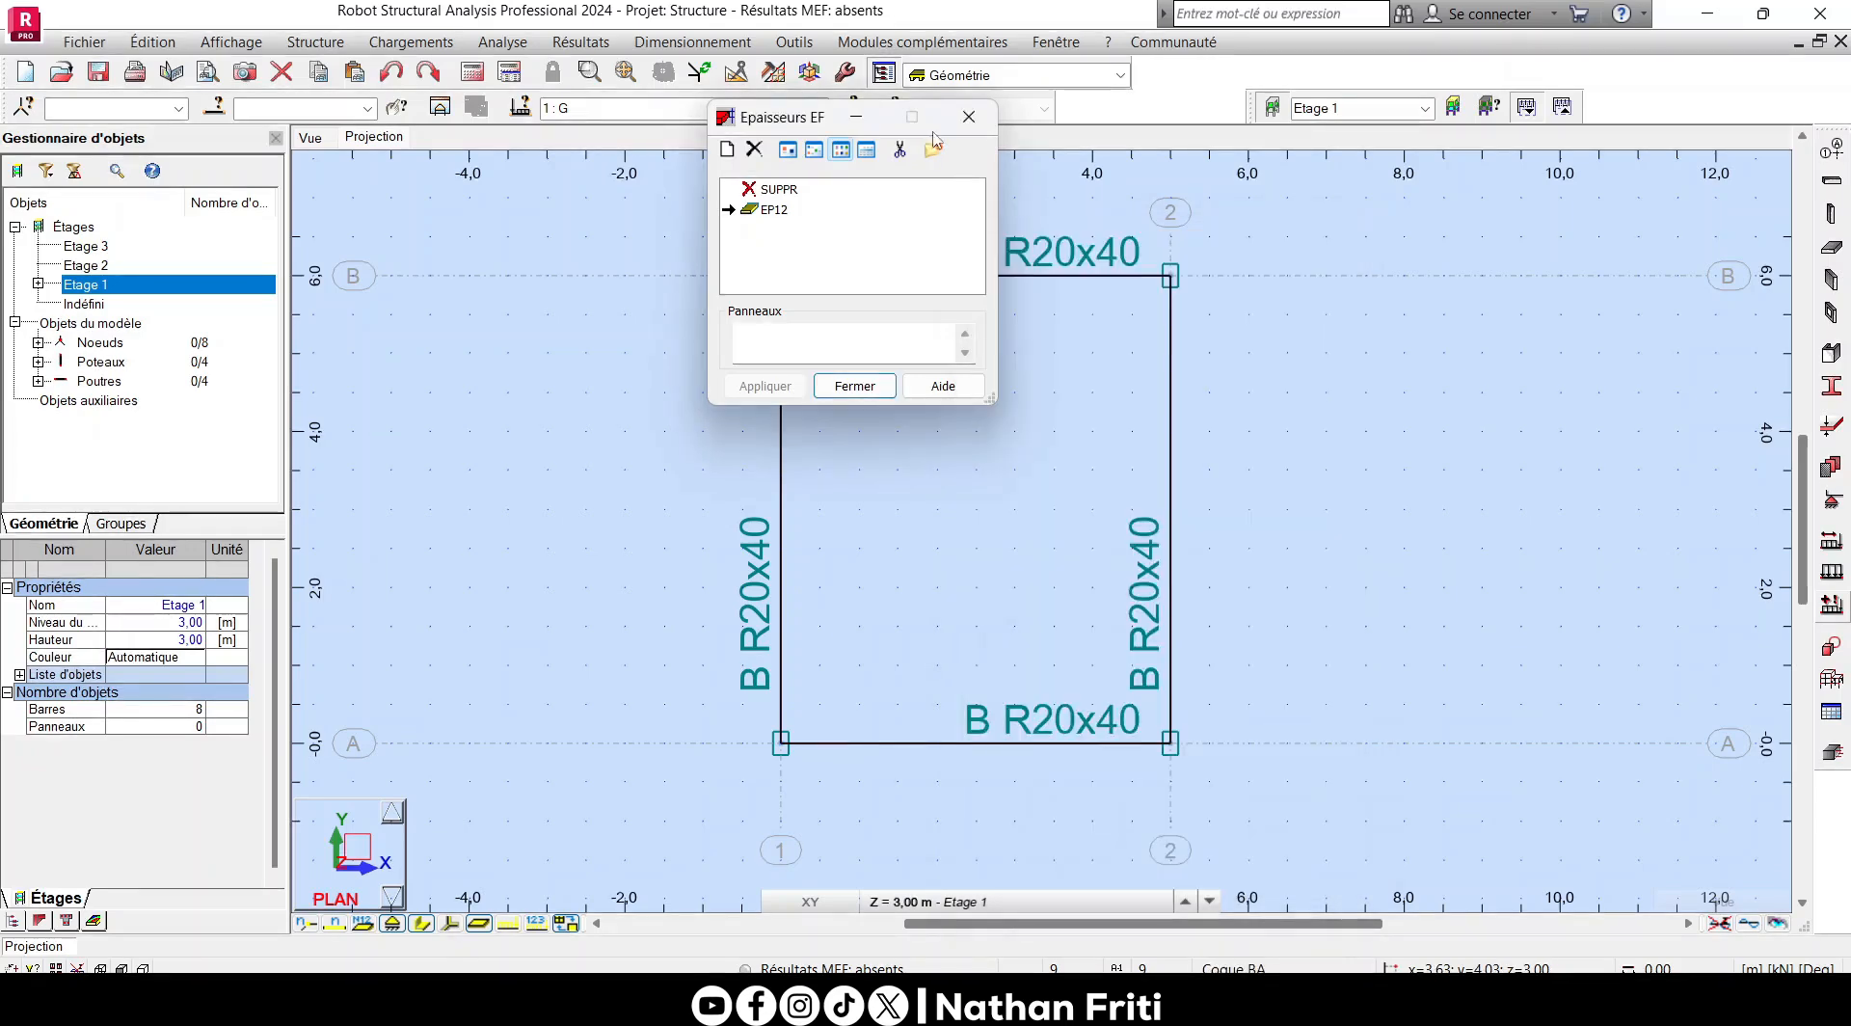
{"action": "left_click", "coordinate": [854, 386]}
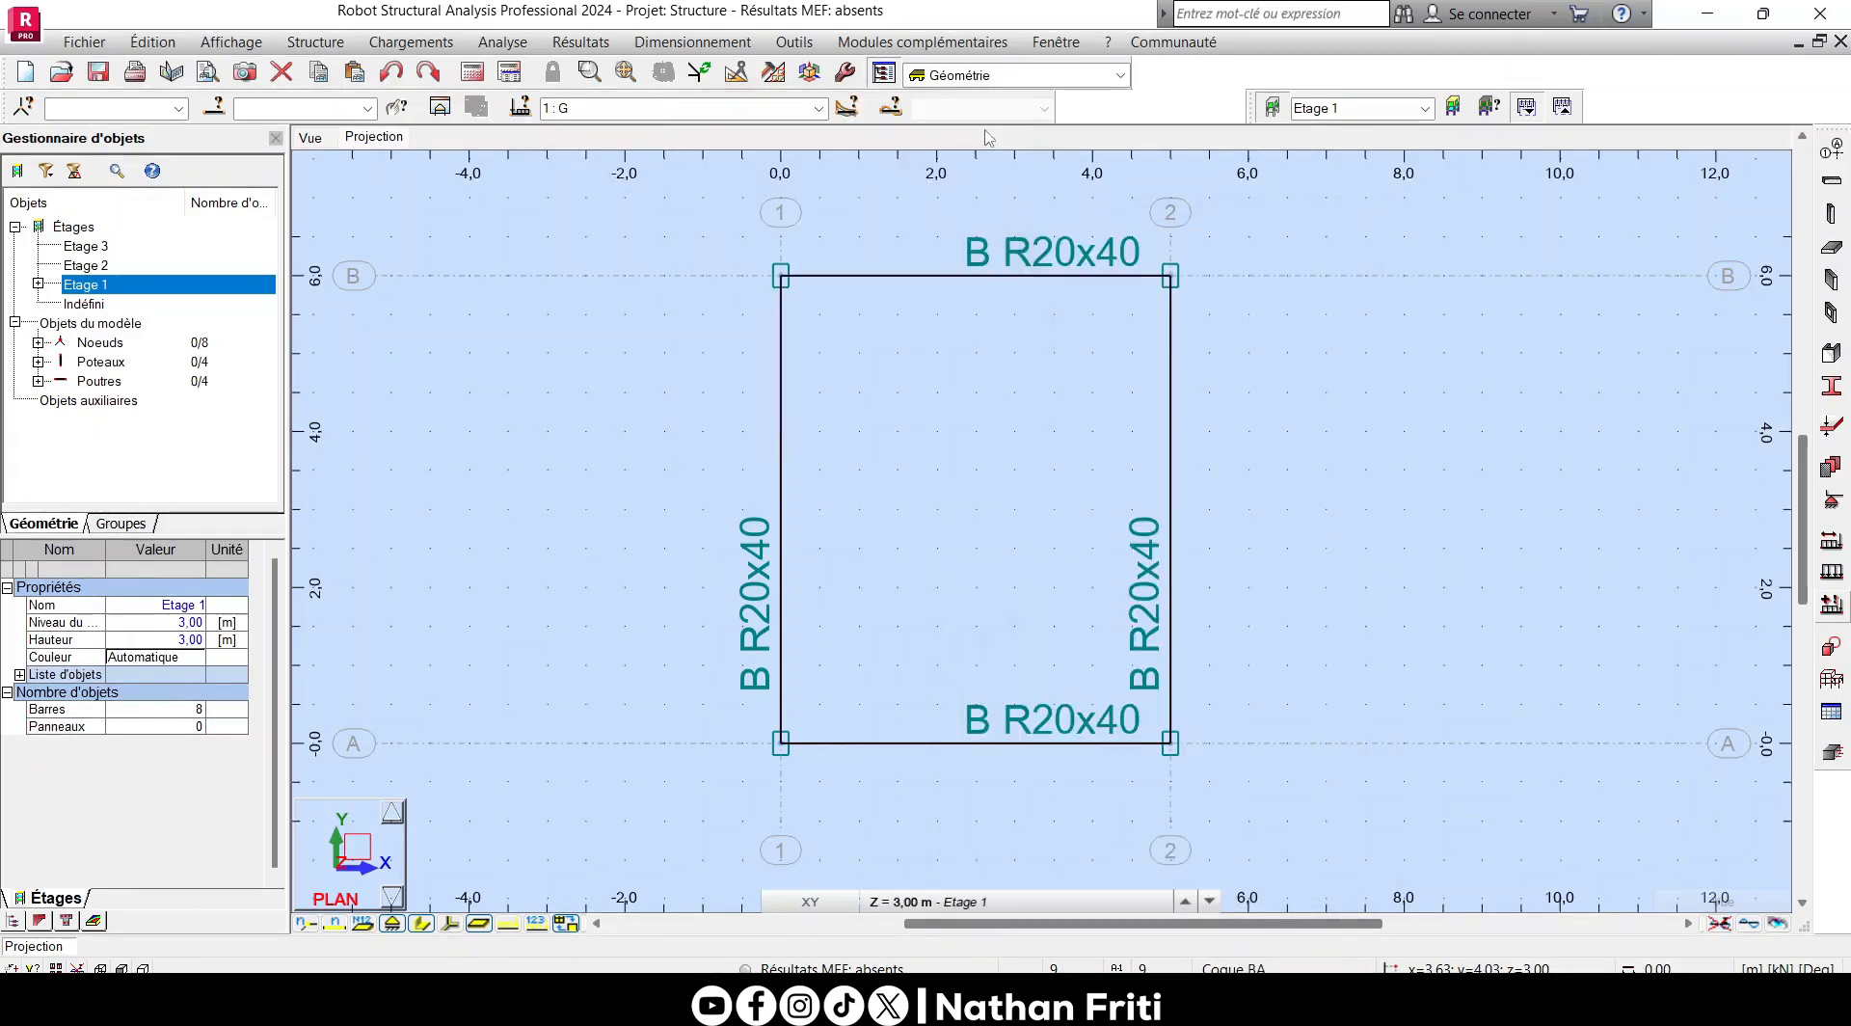
- Create a rectangular horizontal floor with thickness EP12 over the bay between axes 1-2 and A-B on Etage 1, and end floor definition
{"action": "left_click", "coordinate": [1839, 255]}
{"action": "mouse_move", "coordinate": [1616, 144]}
{"action": "left_mouse_down"}
{"action": "mouse_move", "coordinate": [1465, 329]}
{"action": "mouse_move", "coordinate": [1371, 255]}
{"action": "left_mouse_up"}
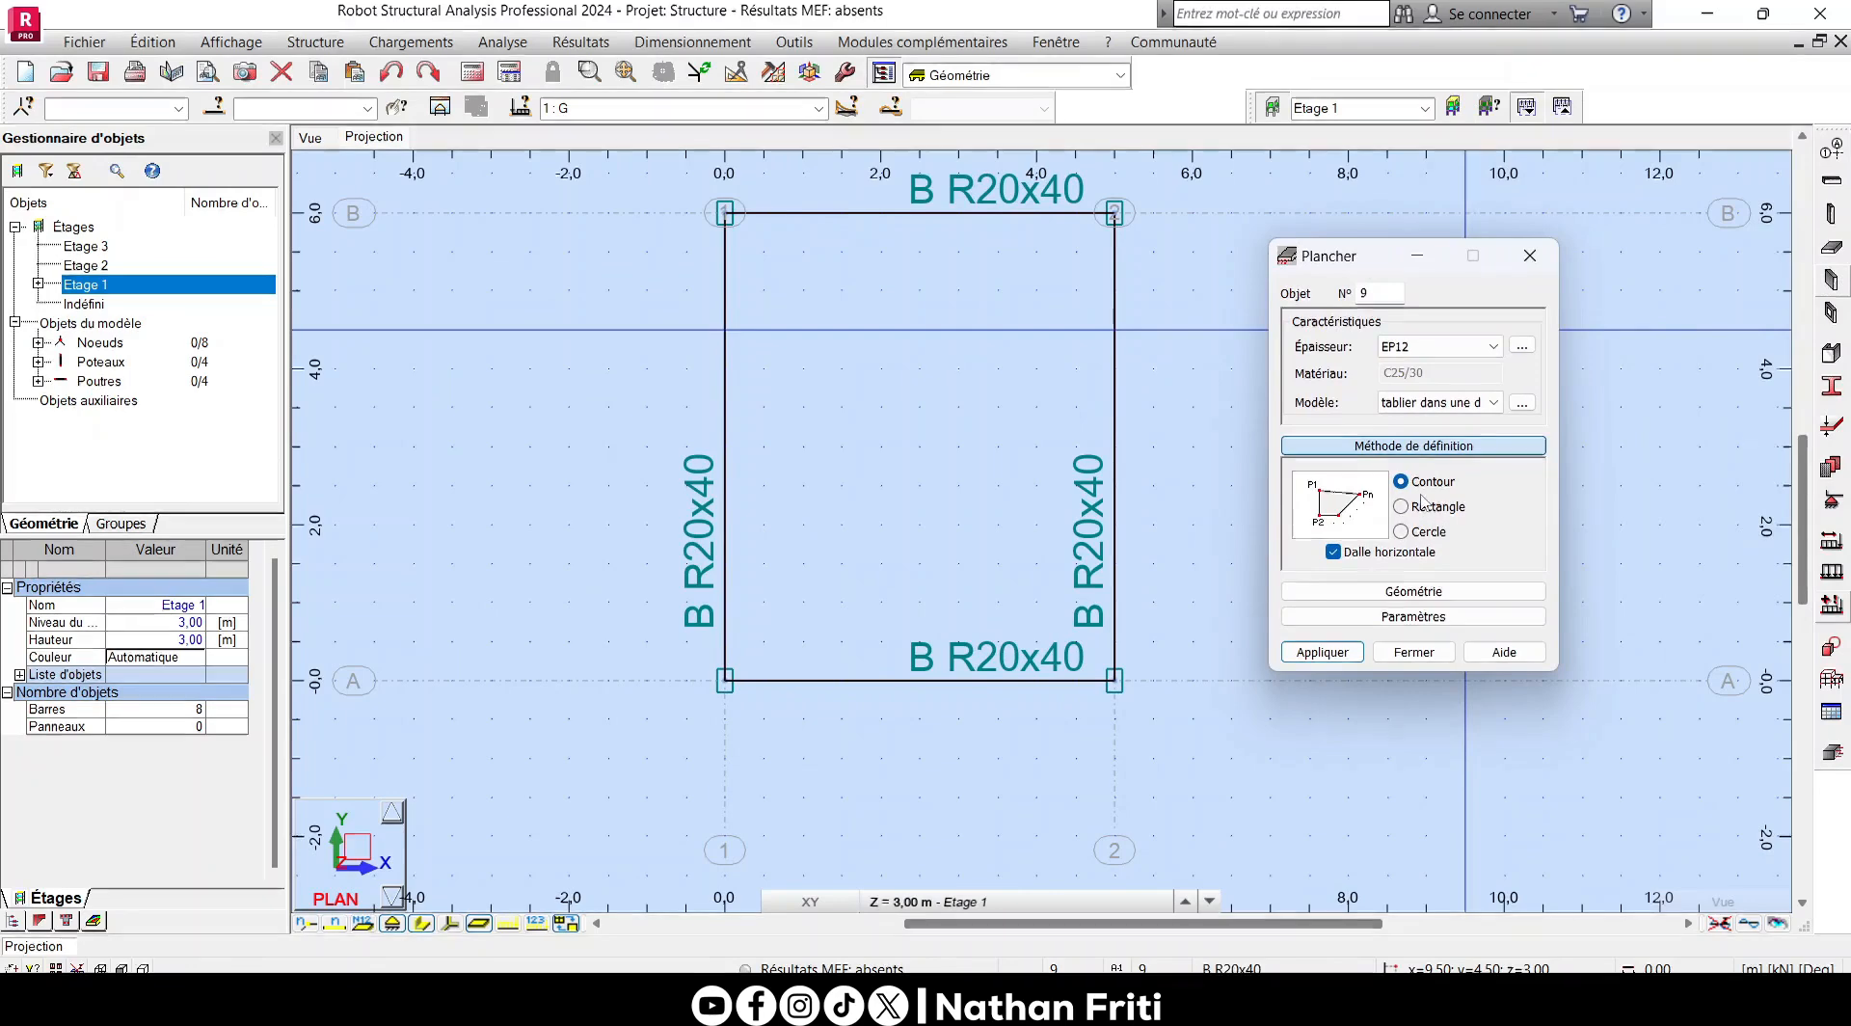
{"action": "left_click", "coordinate": [1454, 508]}
{"action": "middle_click_drag", "start_coordinate": [855, 522], "coordinate": [820, 574]}
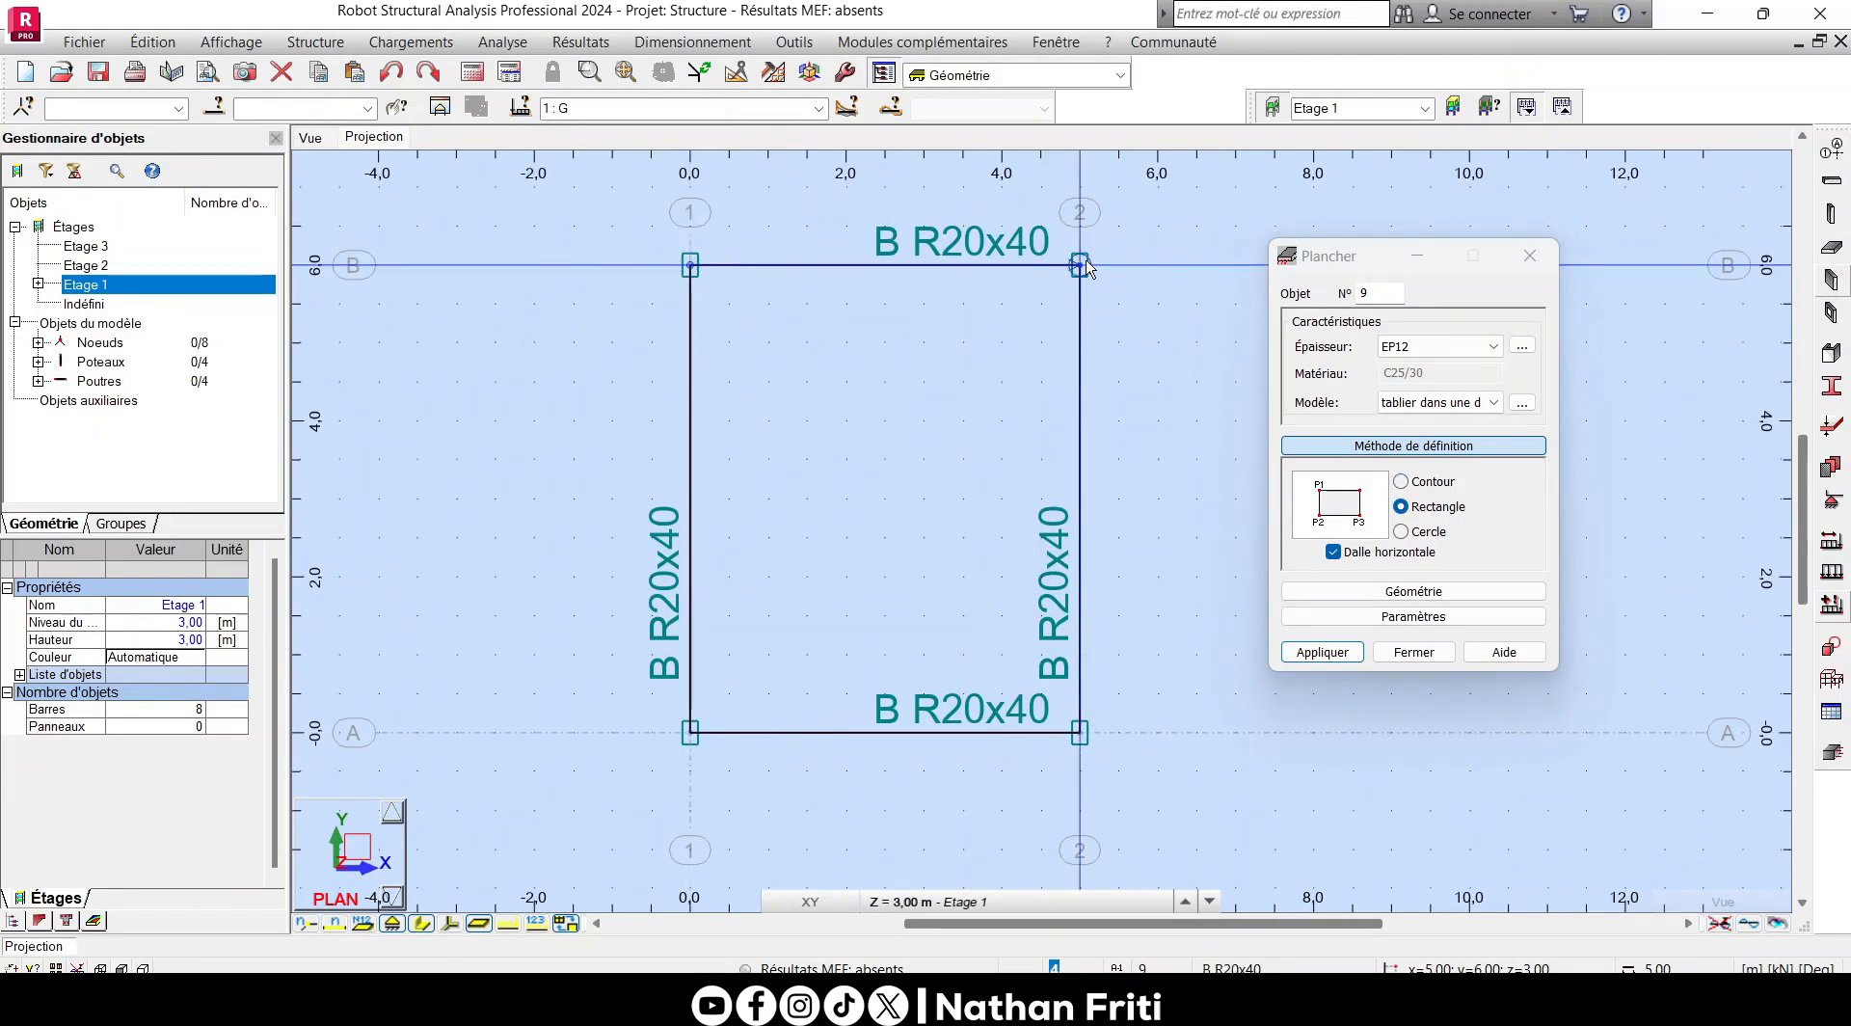
{"action": "left_click", "coordinate": [1087, 730]}
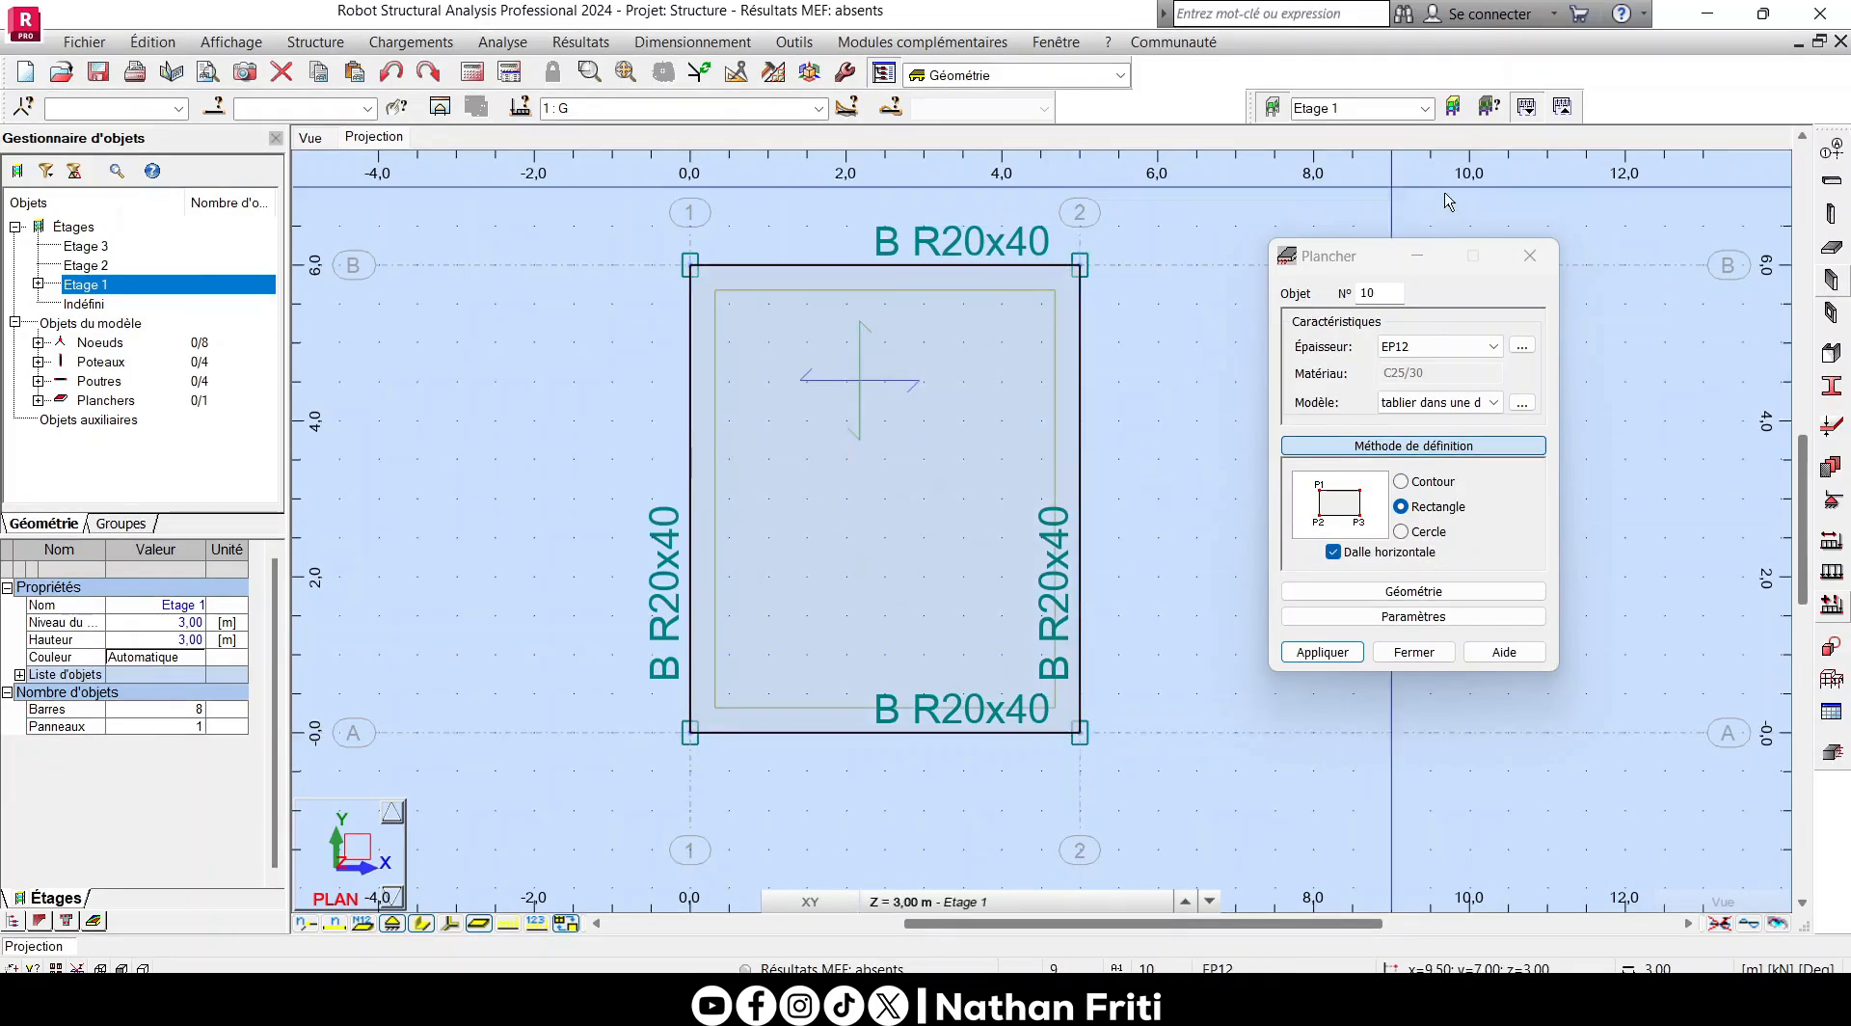
{"action": "right_click", "coordinate": [1113, 277]}
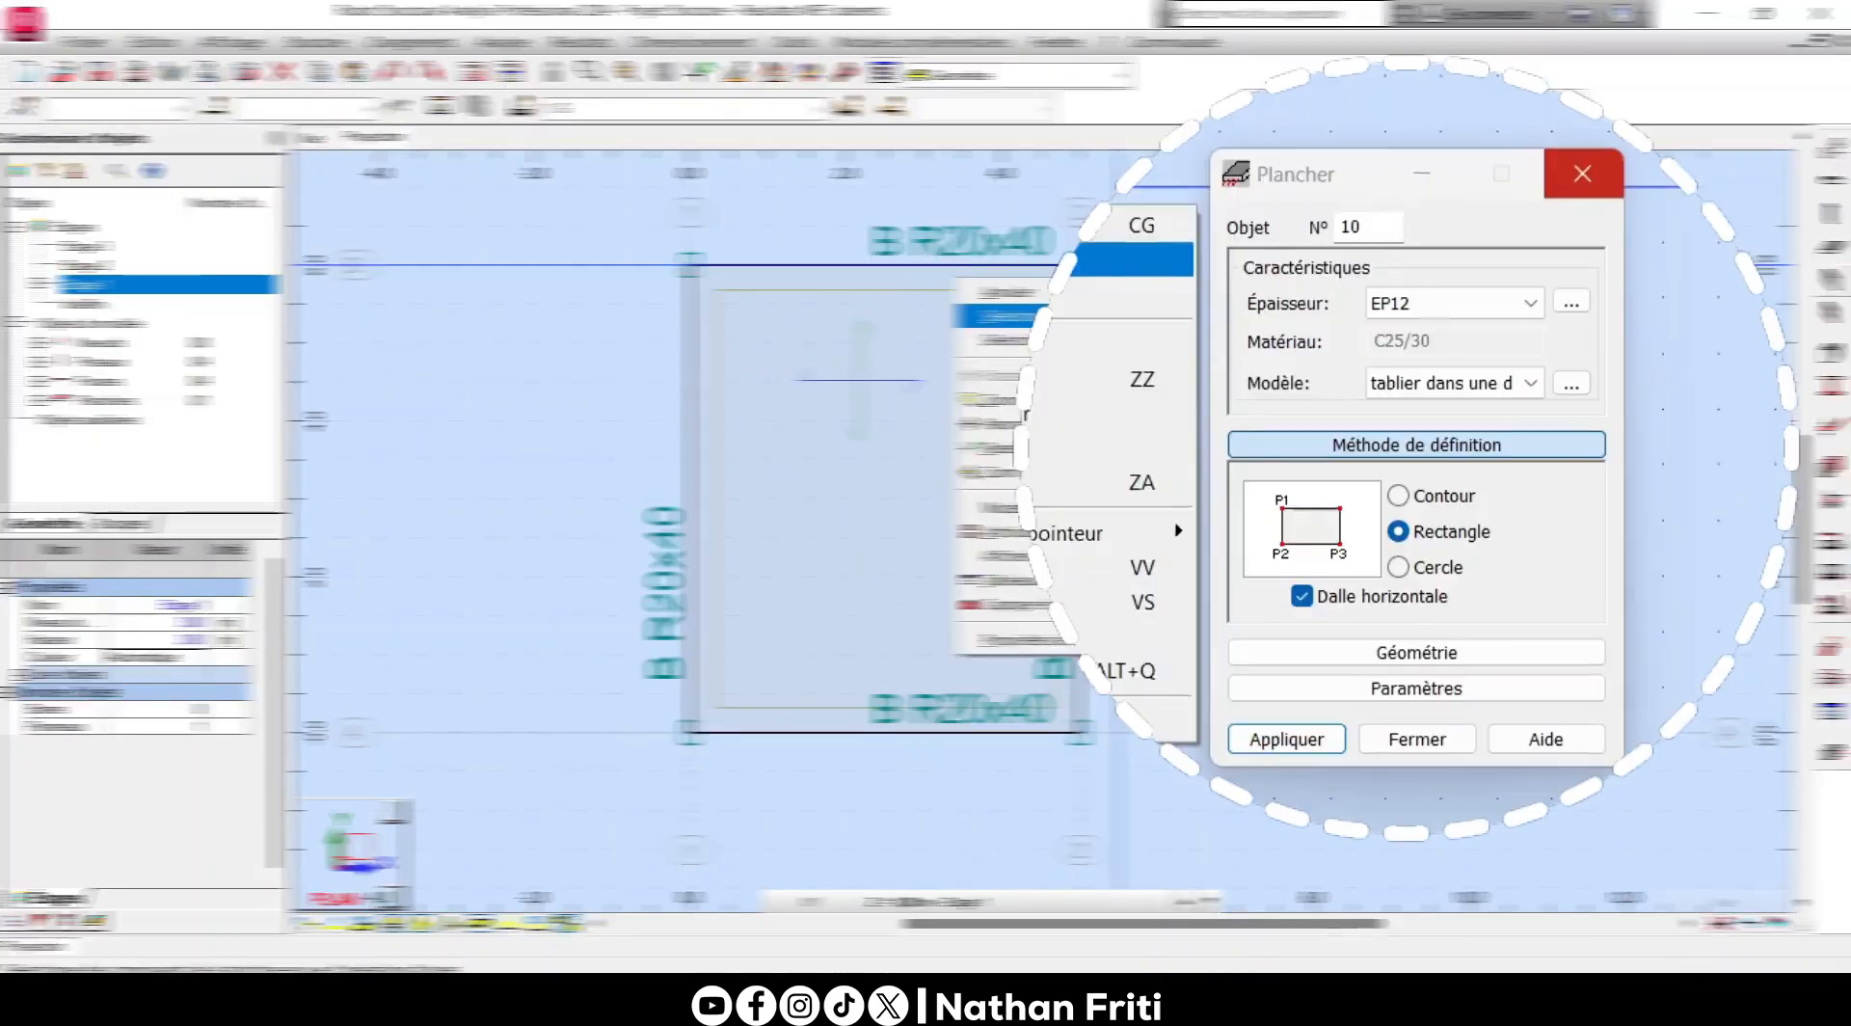
{"action": "left_click", "coordinate": [1116, 310]}
{"action": "left_click", "coordinate": [1503, 384]}
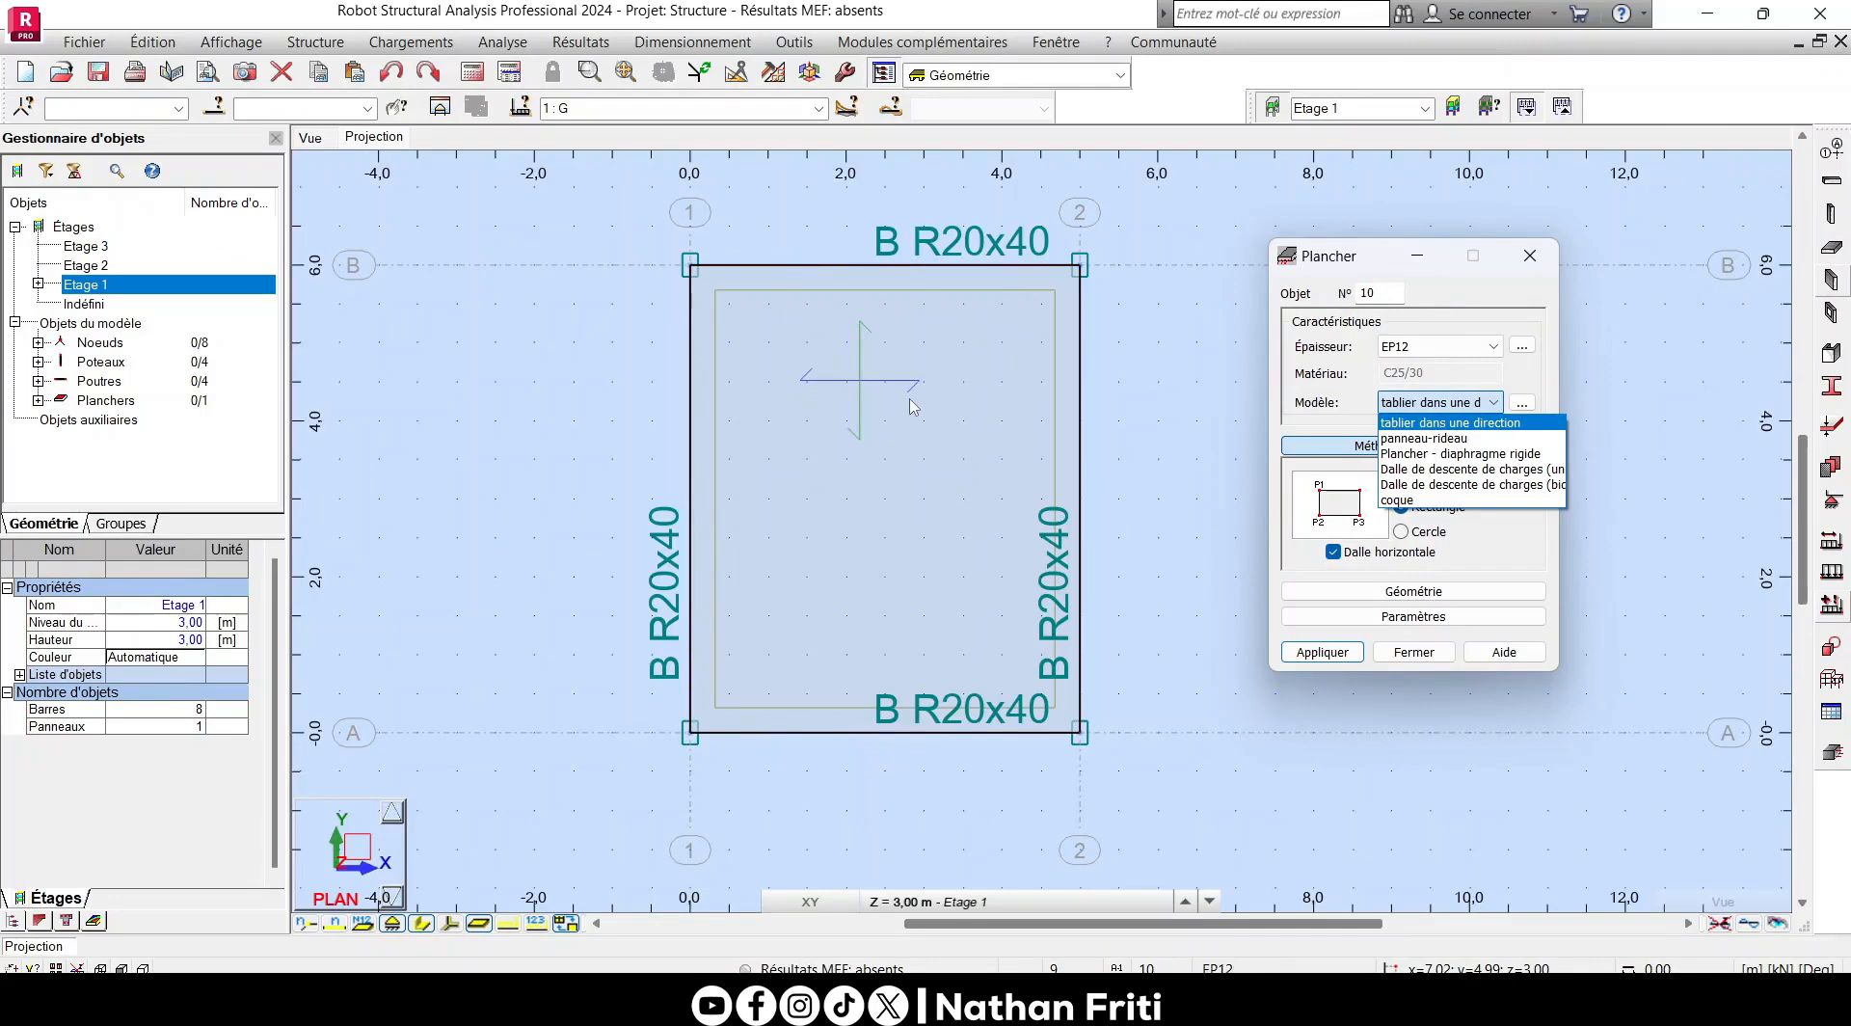
{"action": "left_click", "coordinate": [1541, 253]}
{"action": "left_click", "coordinate": [1541, 253]}
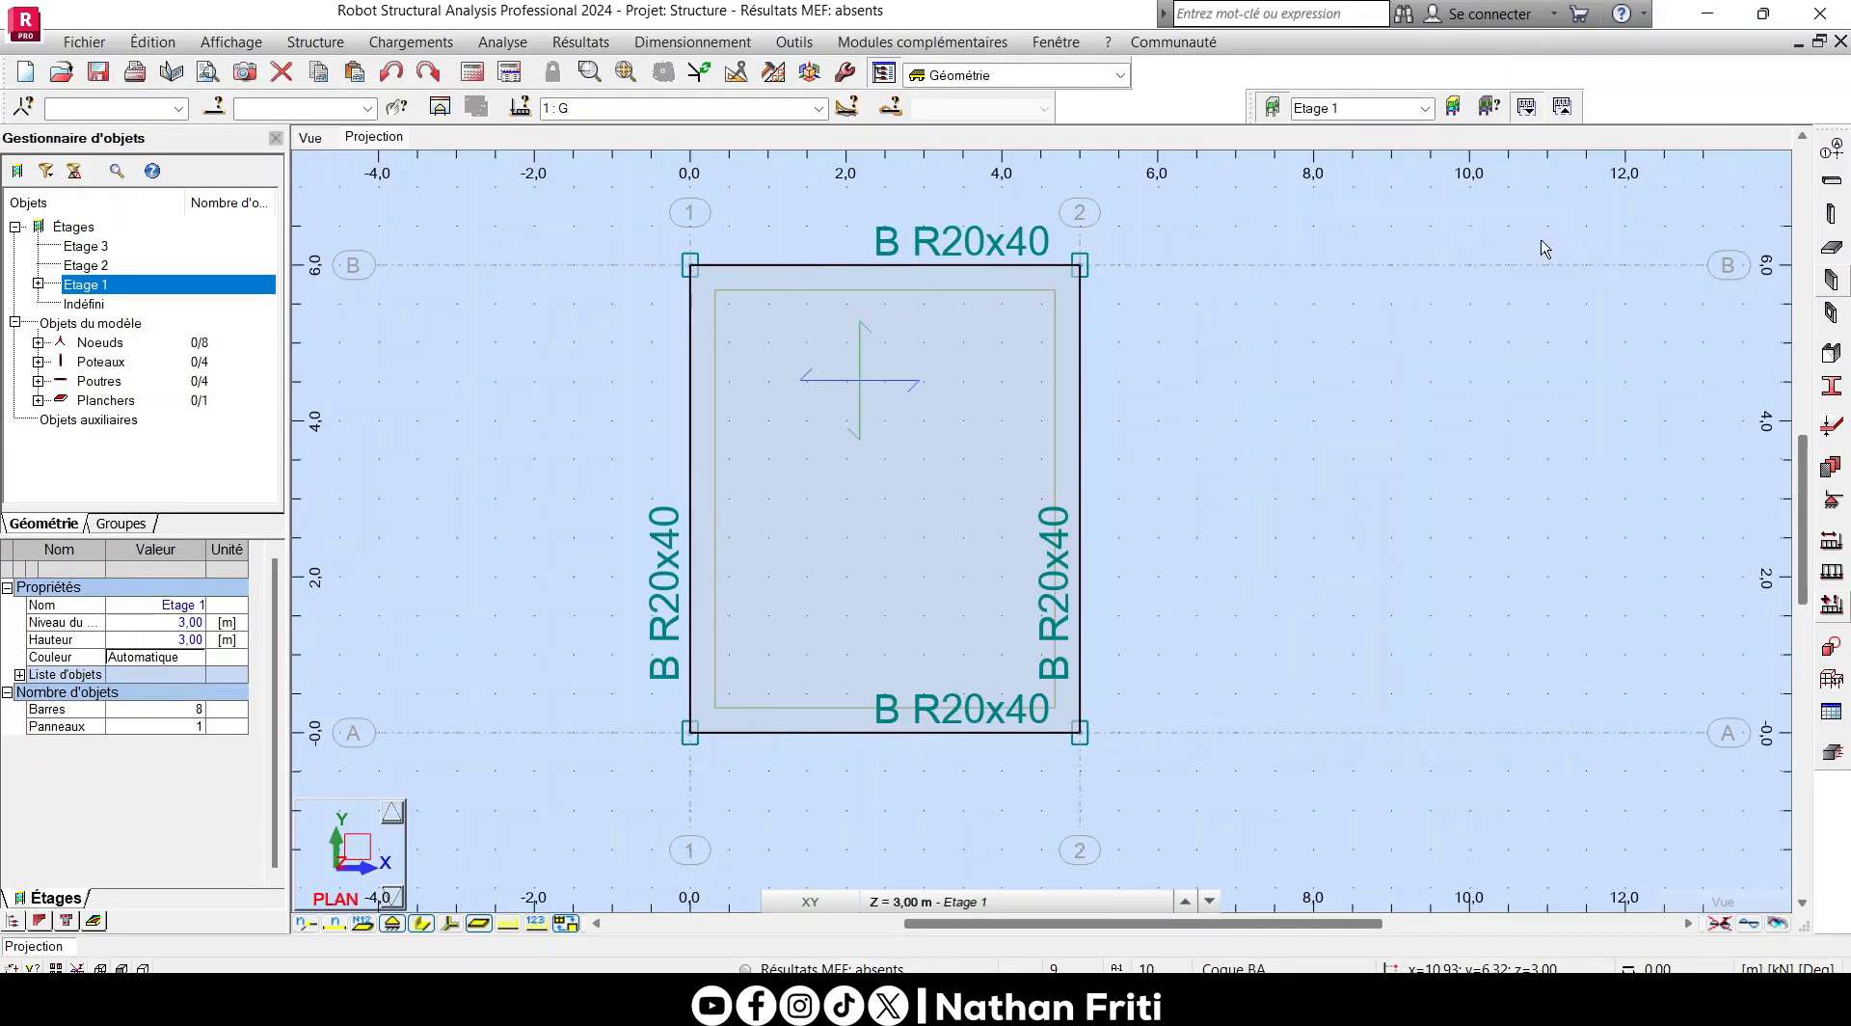
- Set the calculation model of the Etage 1 floor to coque
{"action": "left_click", "coordinate": [1011, 320]}
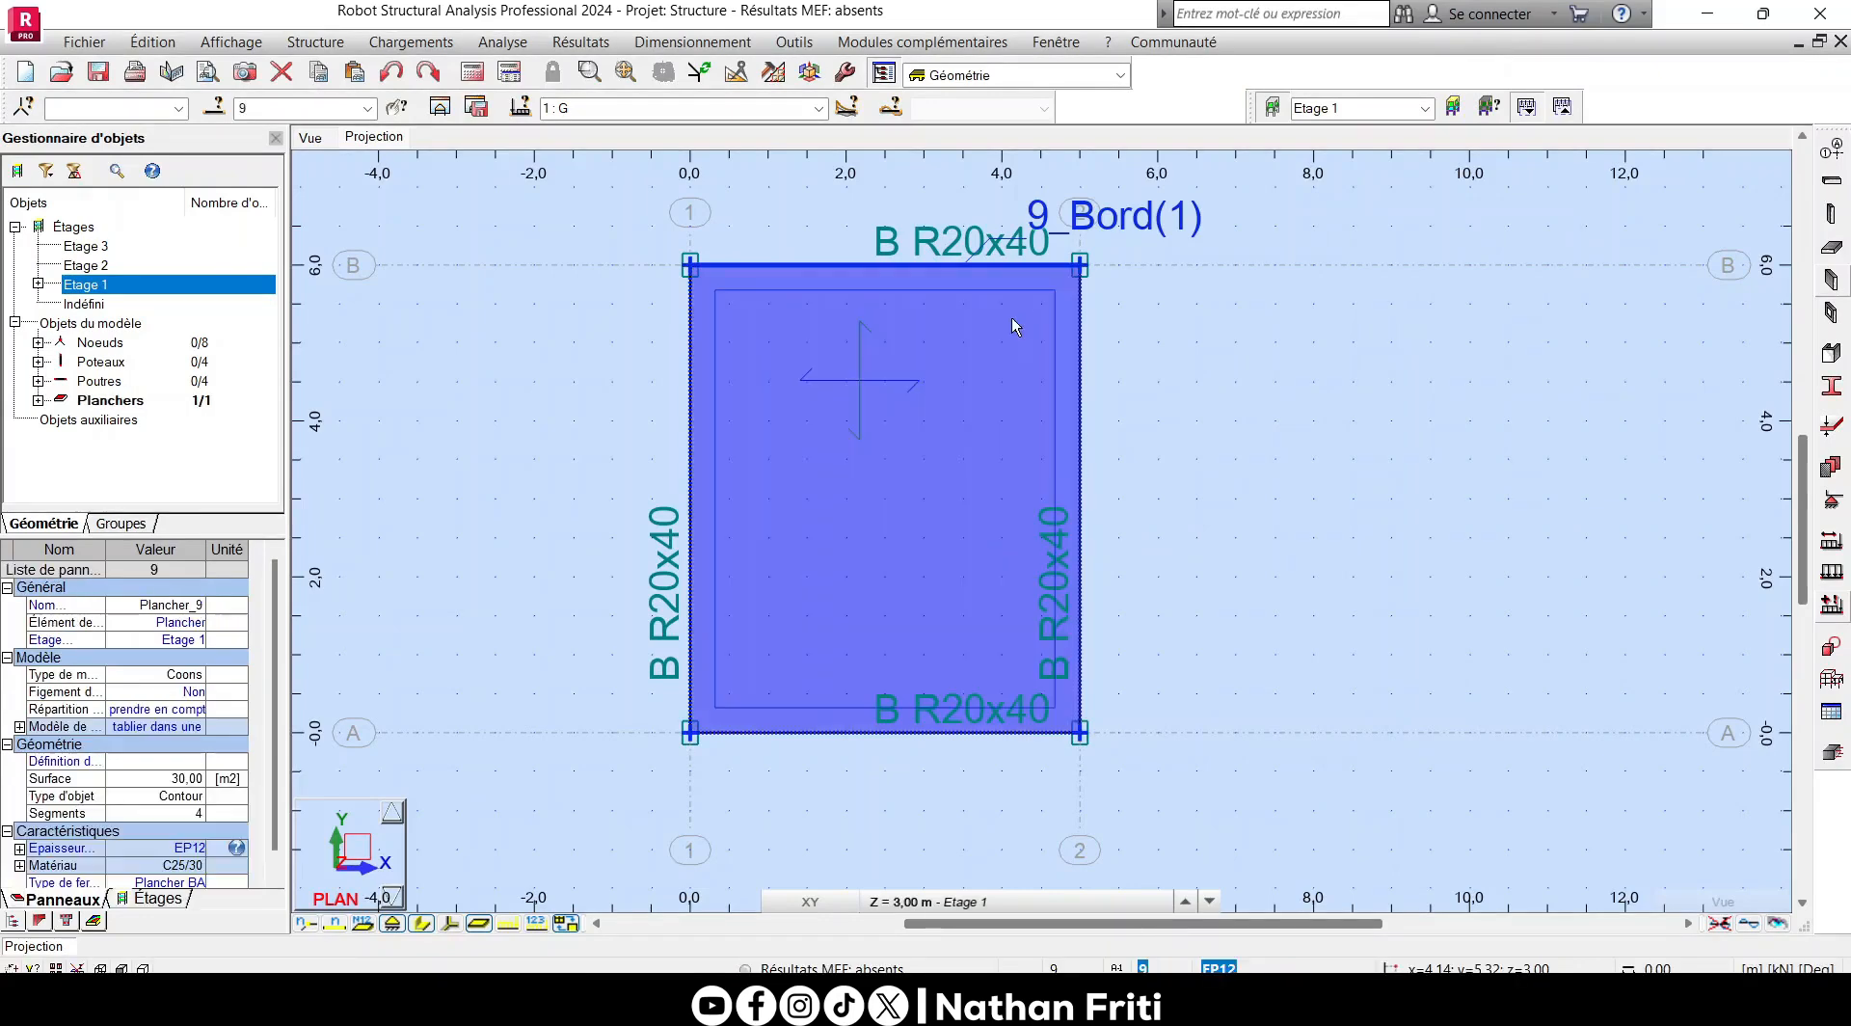
{"action": "left_click_drag", "start_coordinate": [274, 718], "coordinate": [276, 768]}
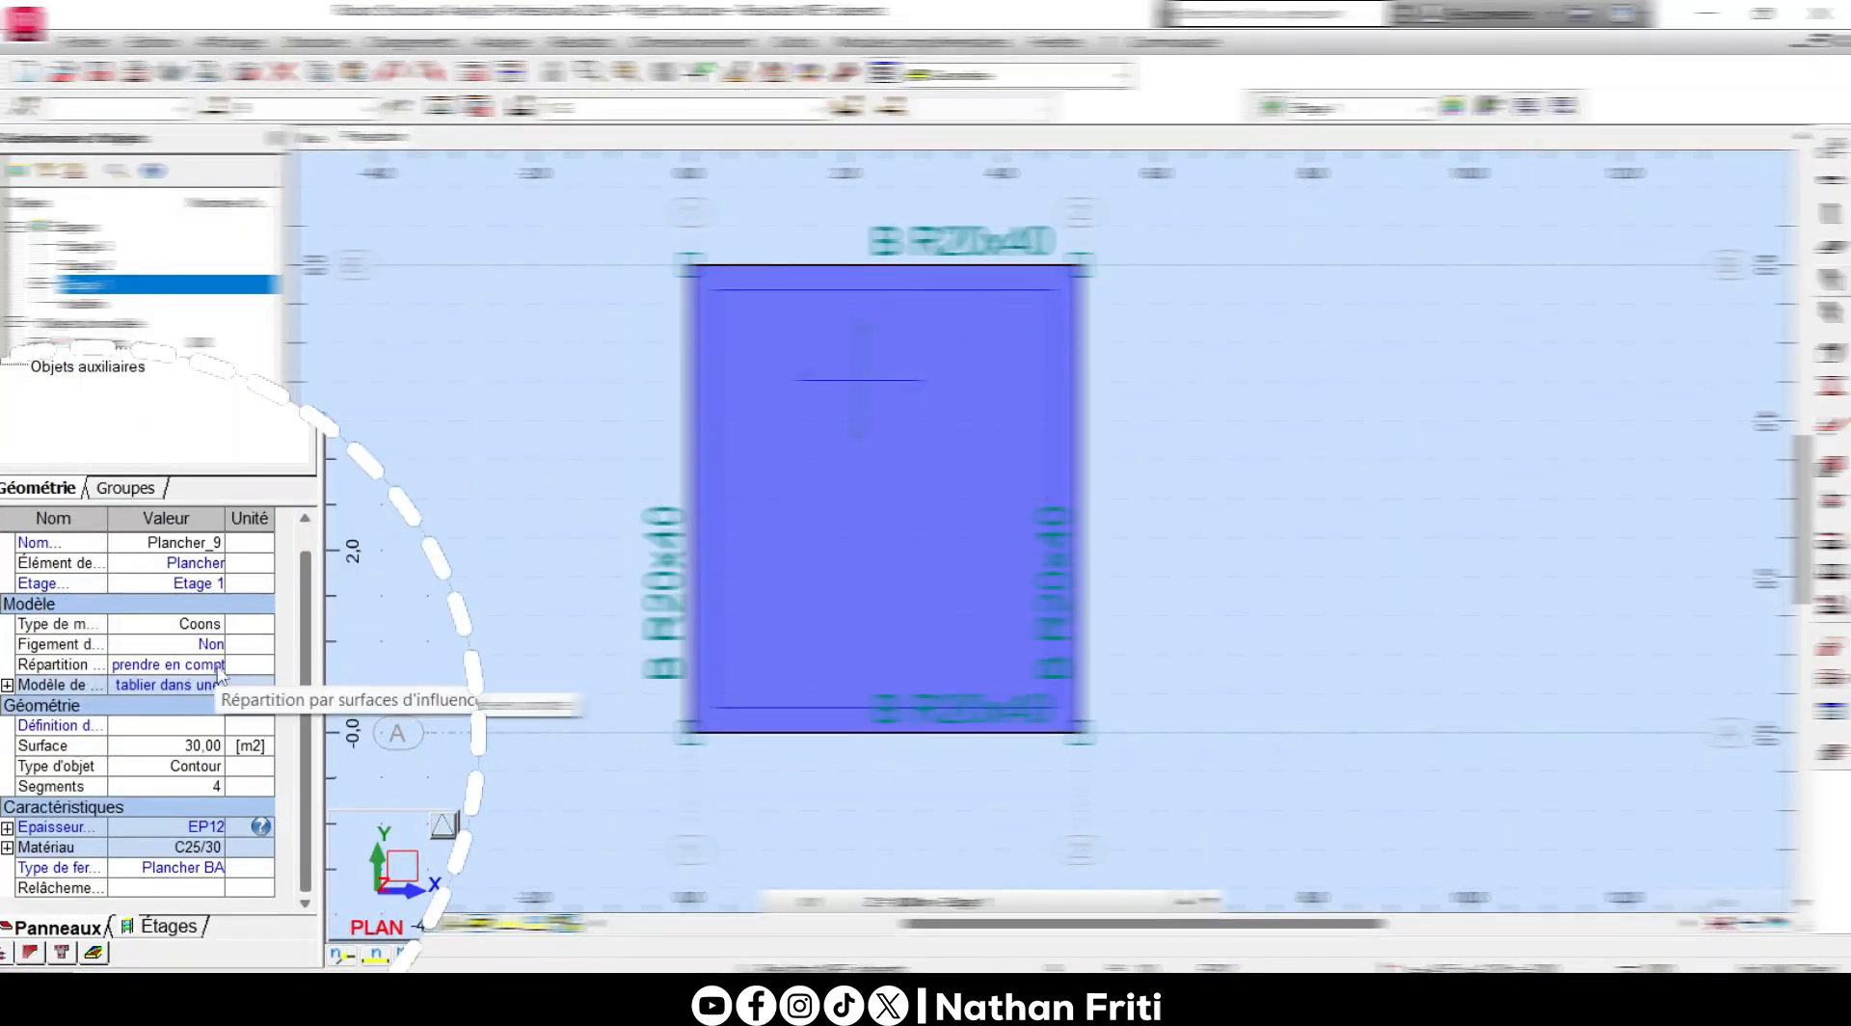
{"action": "left_click", "coordinate": [218, 686]}
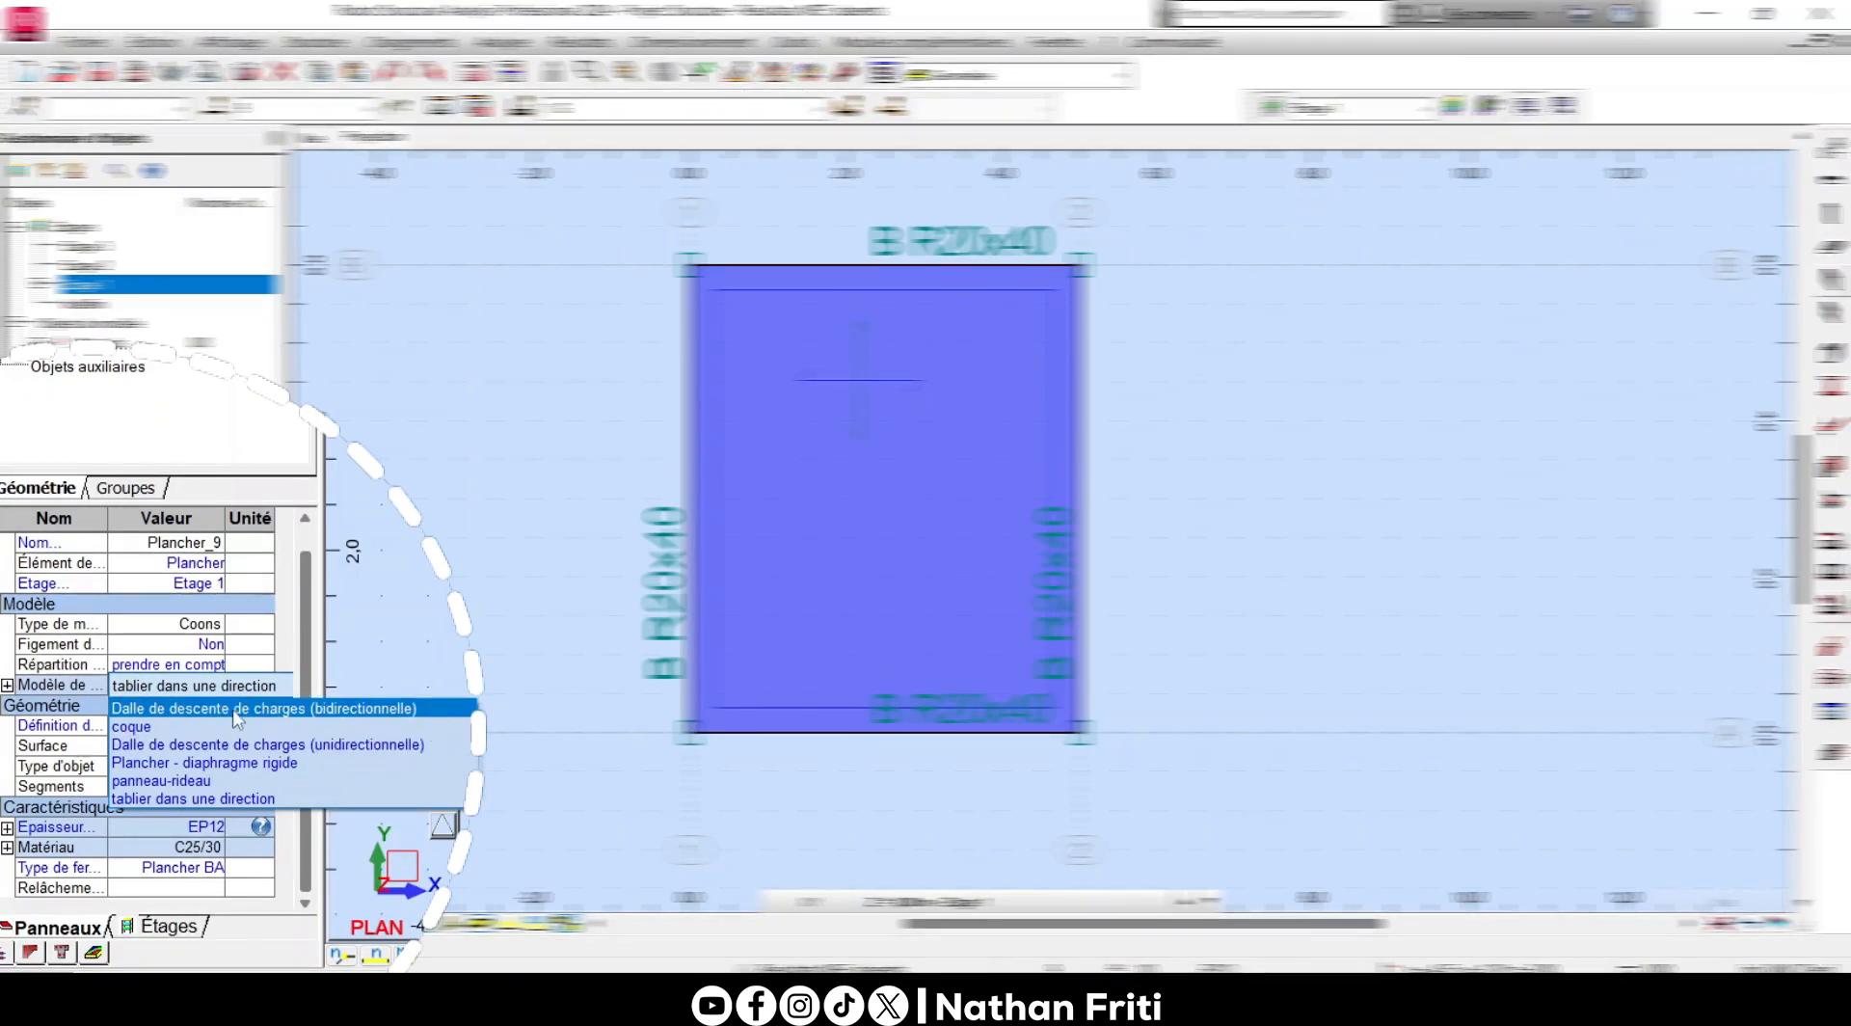
{"action": "left_click", "coordinate": [154, 725]}
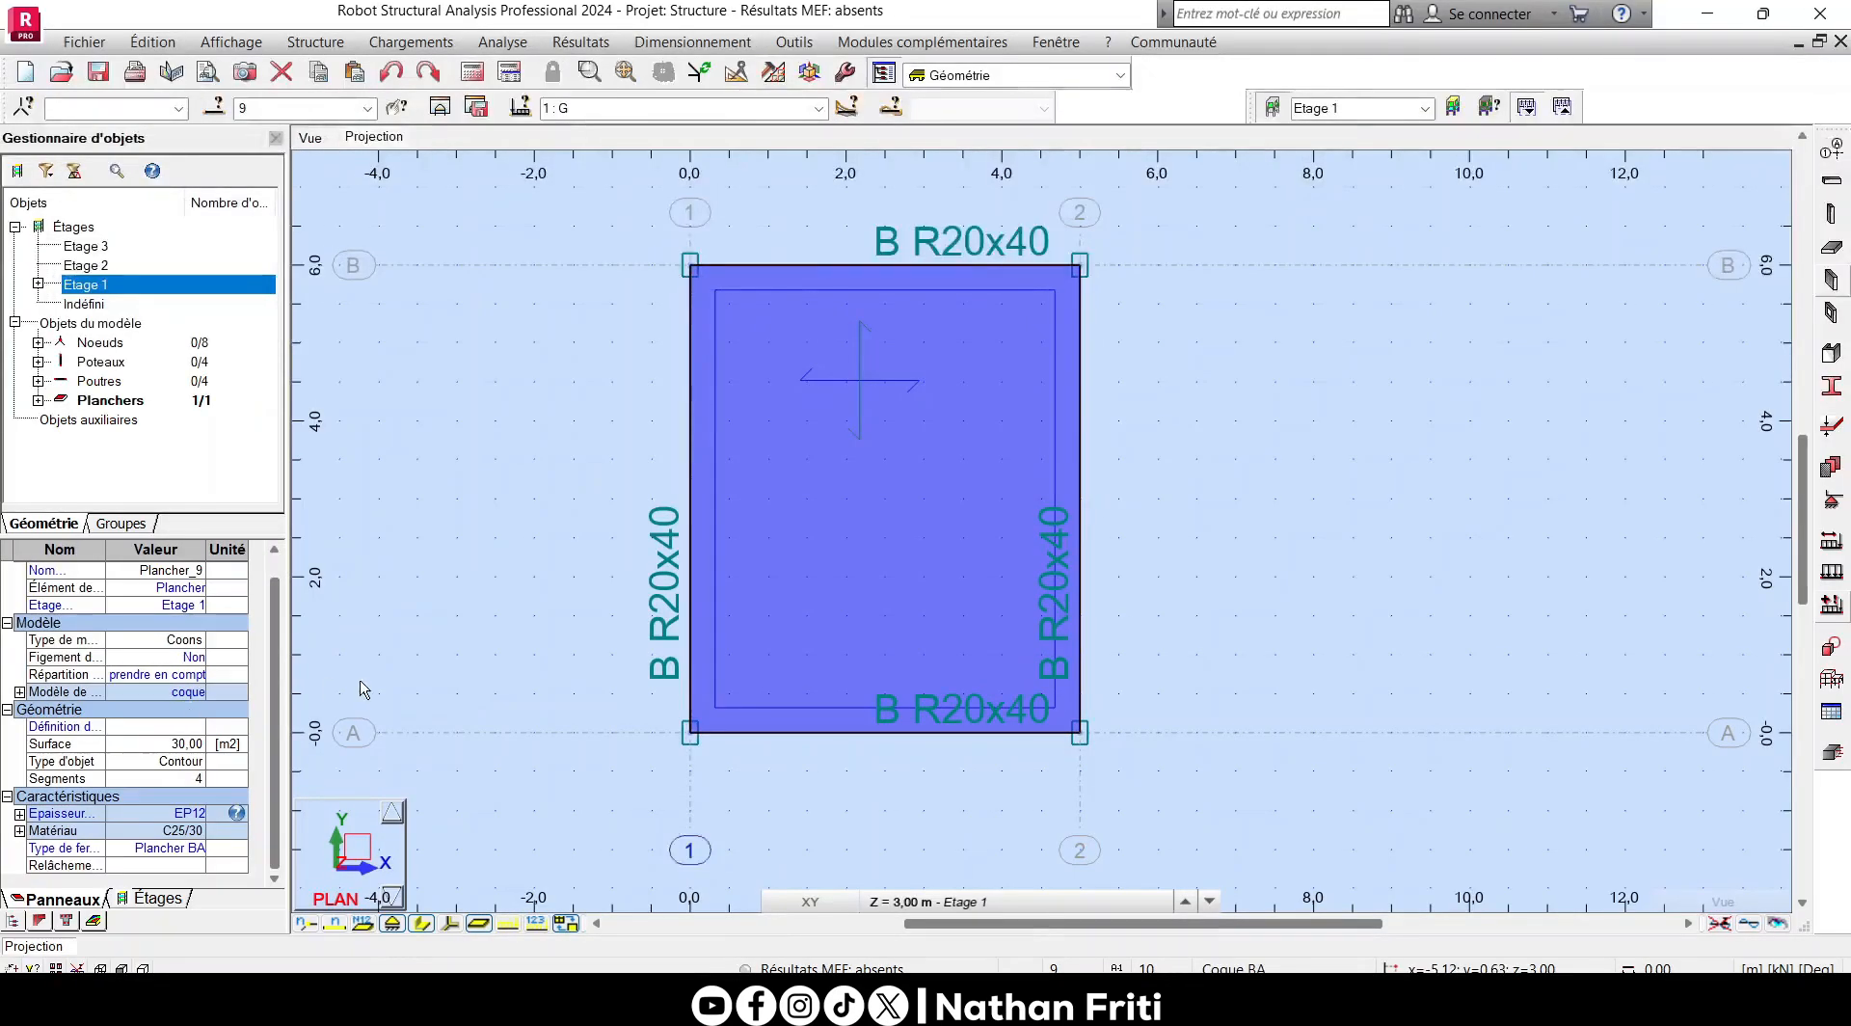
- Deselect the Etage 1 floor and show the structure in the 3D view
{"action": "left_click", "coordinate": [493, 663]}
{"action": "left_click", "coordinate": [794, 499]}
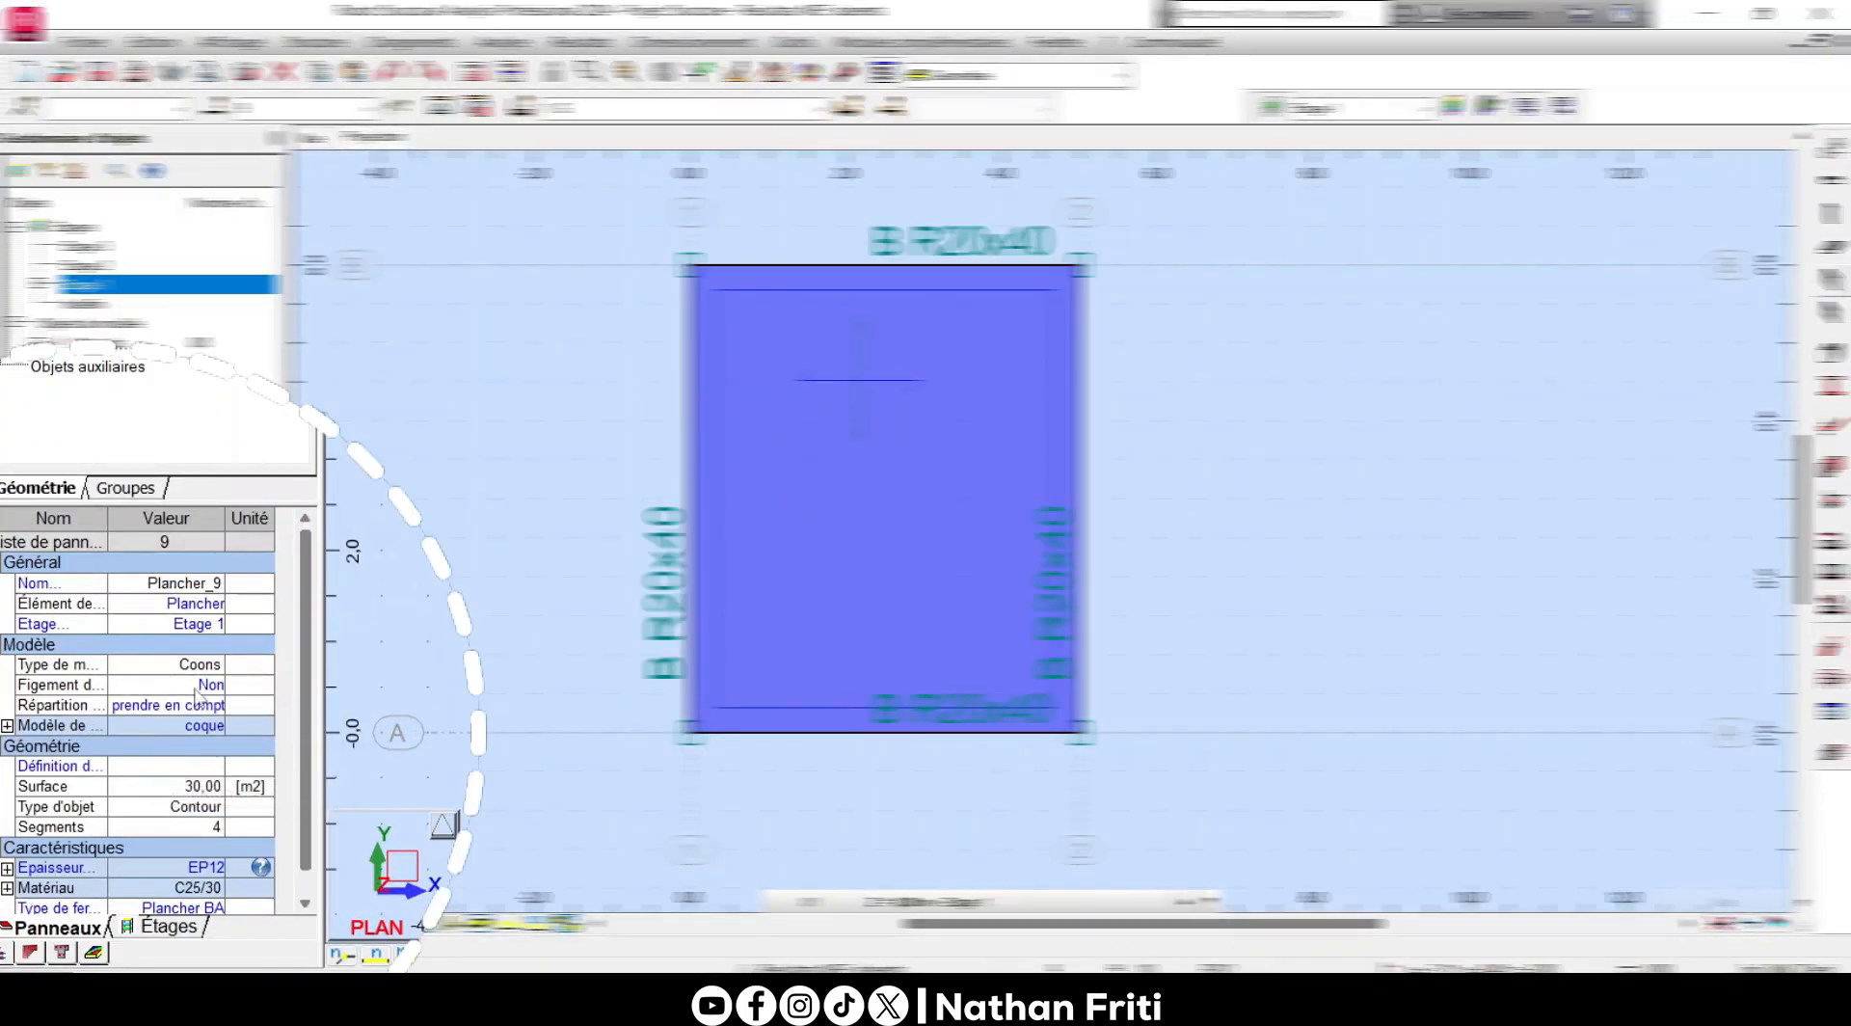
{"action": "left_click", "coordinate": [482, 497]}
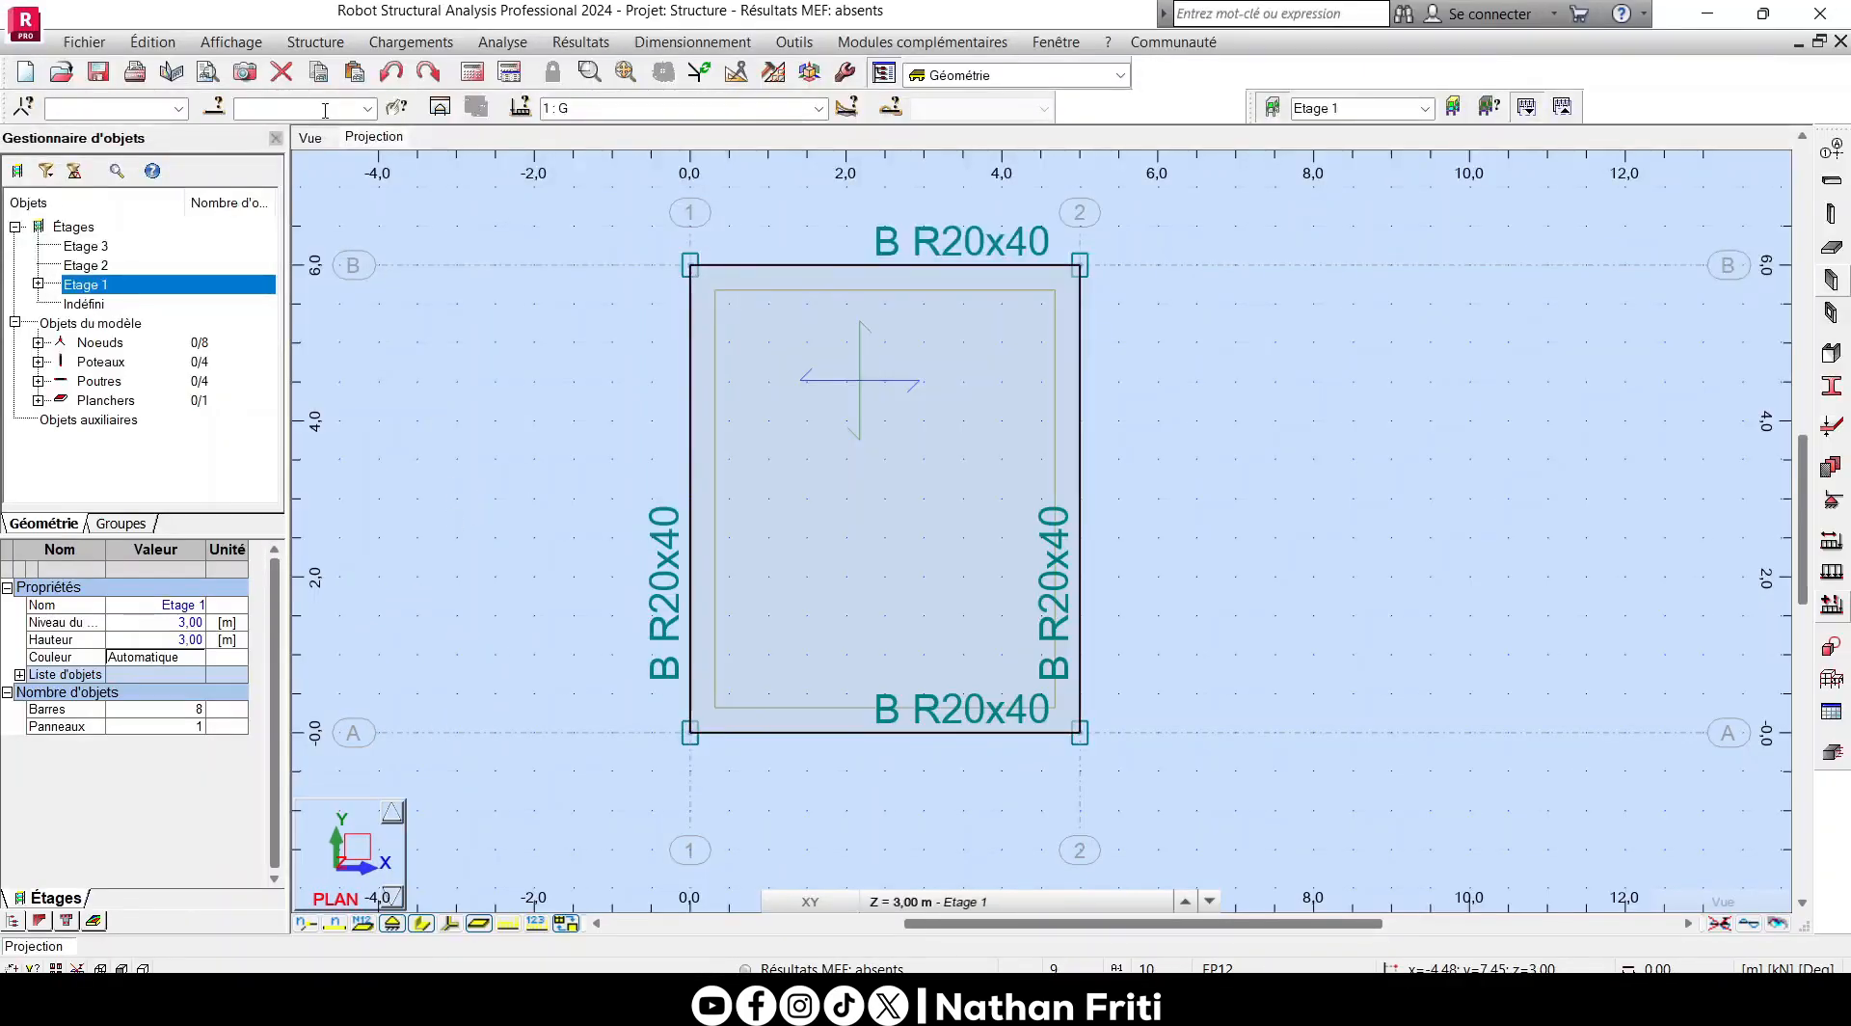
{"action": "left_click", "coordinate": [310, 138]}
{"action": "scroll", "coordinate": [852, 532], "scroll_direction": "down", "scroll_amount": 3}
{"action": "scroll", "coordinate": [852, 549], "scroll_direction": "up", "scroll_amount": 1}
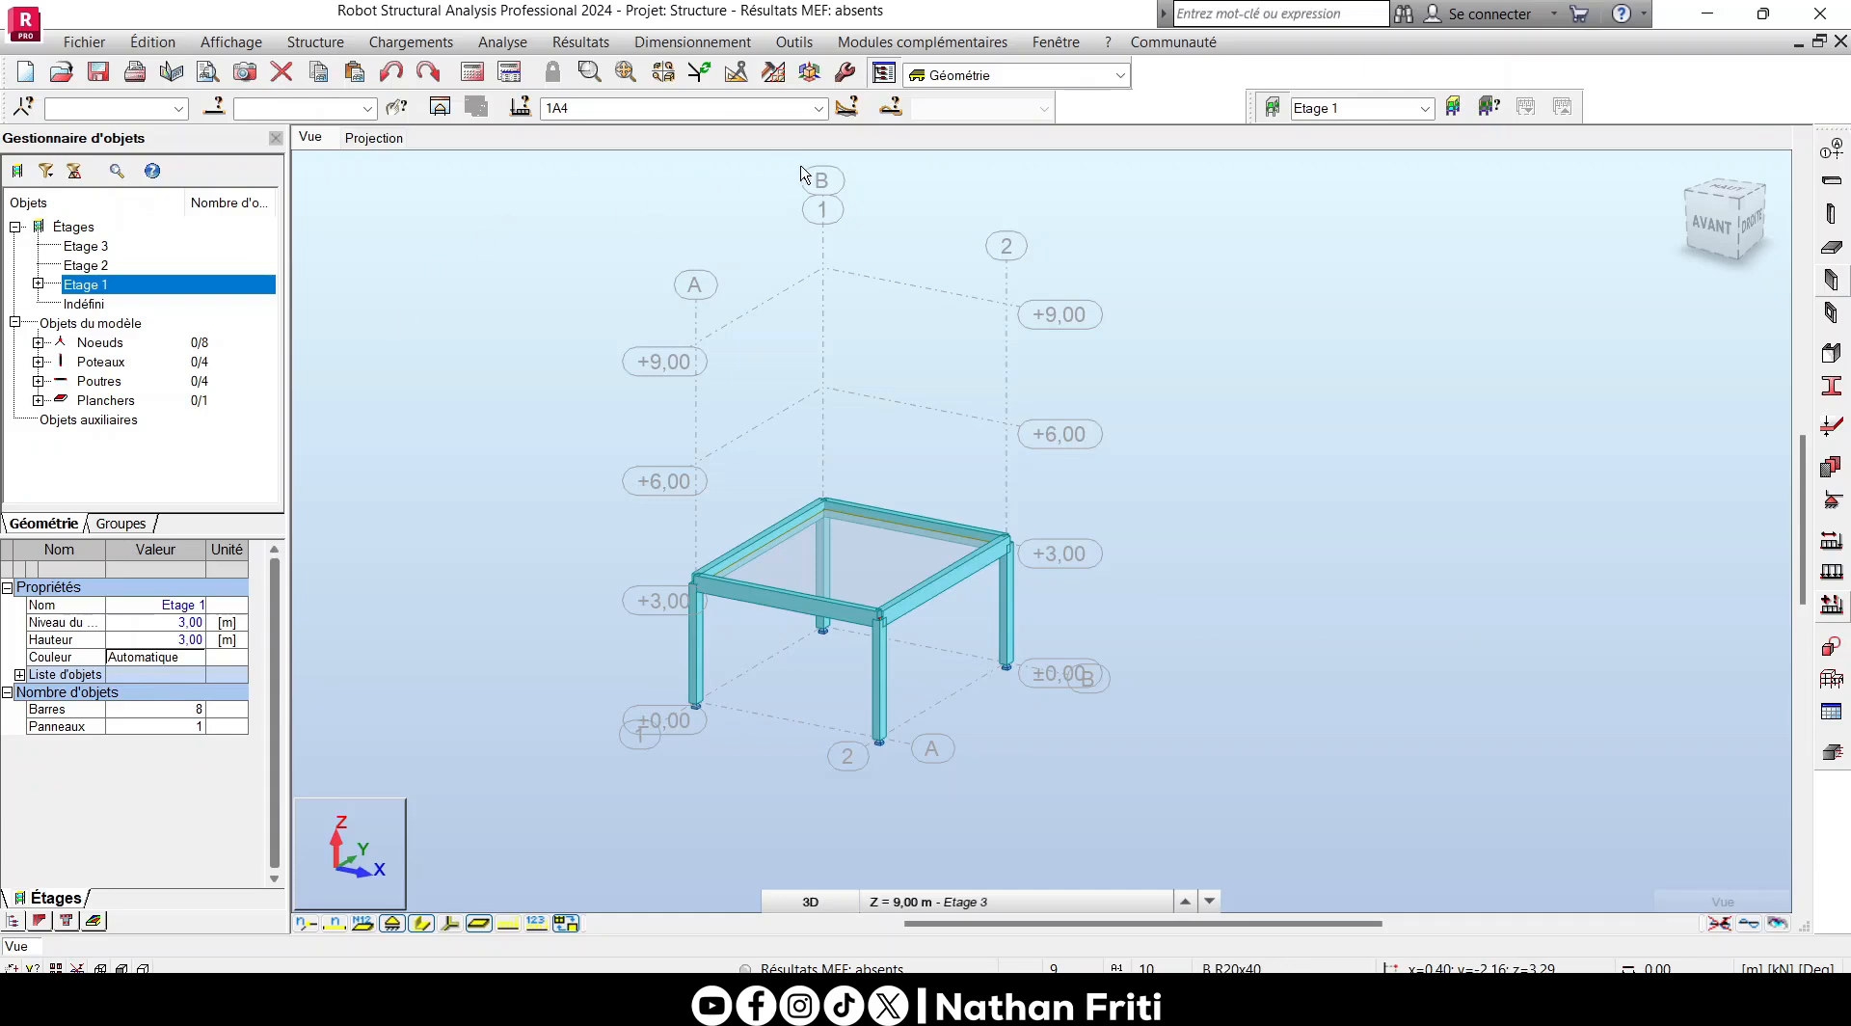
- Make 1 : G the active load case and open the surface load types for definition
{"action": "left_click", "coordinate": [817, 108]}
{"action": "left_click", "coordinate": [615, 136]}
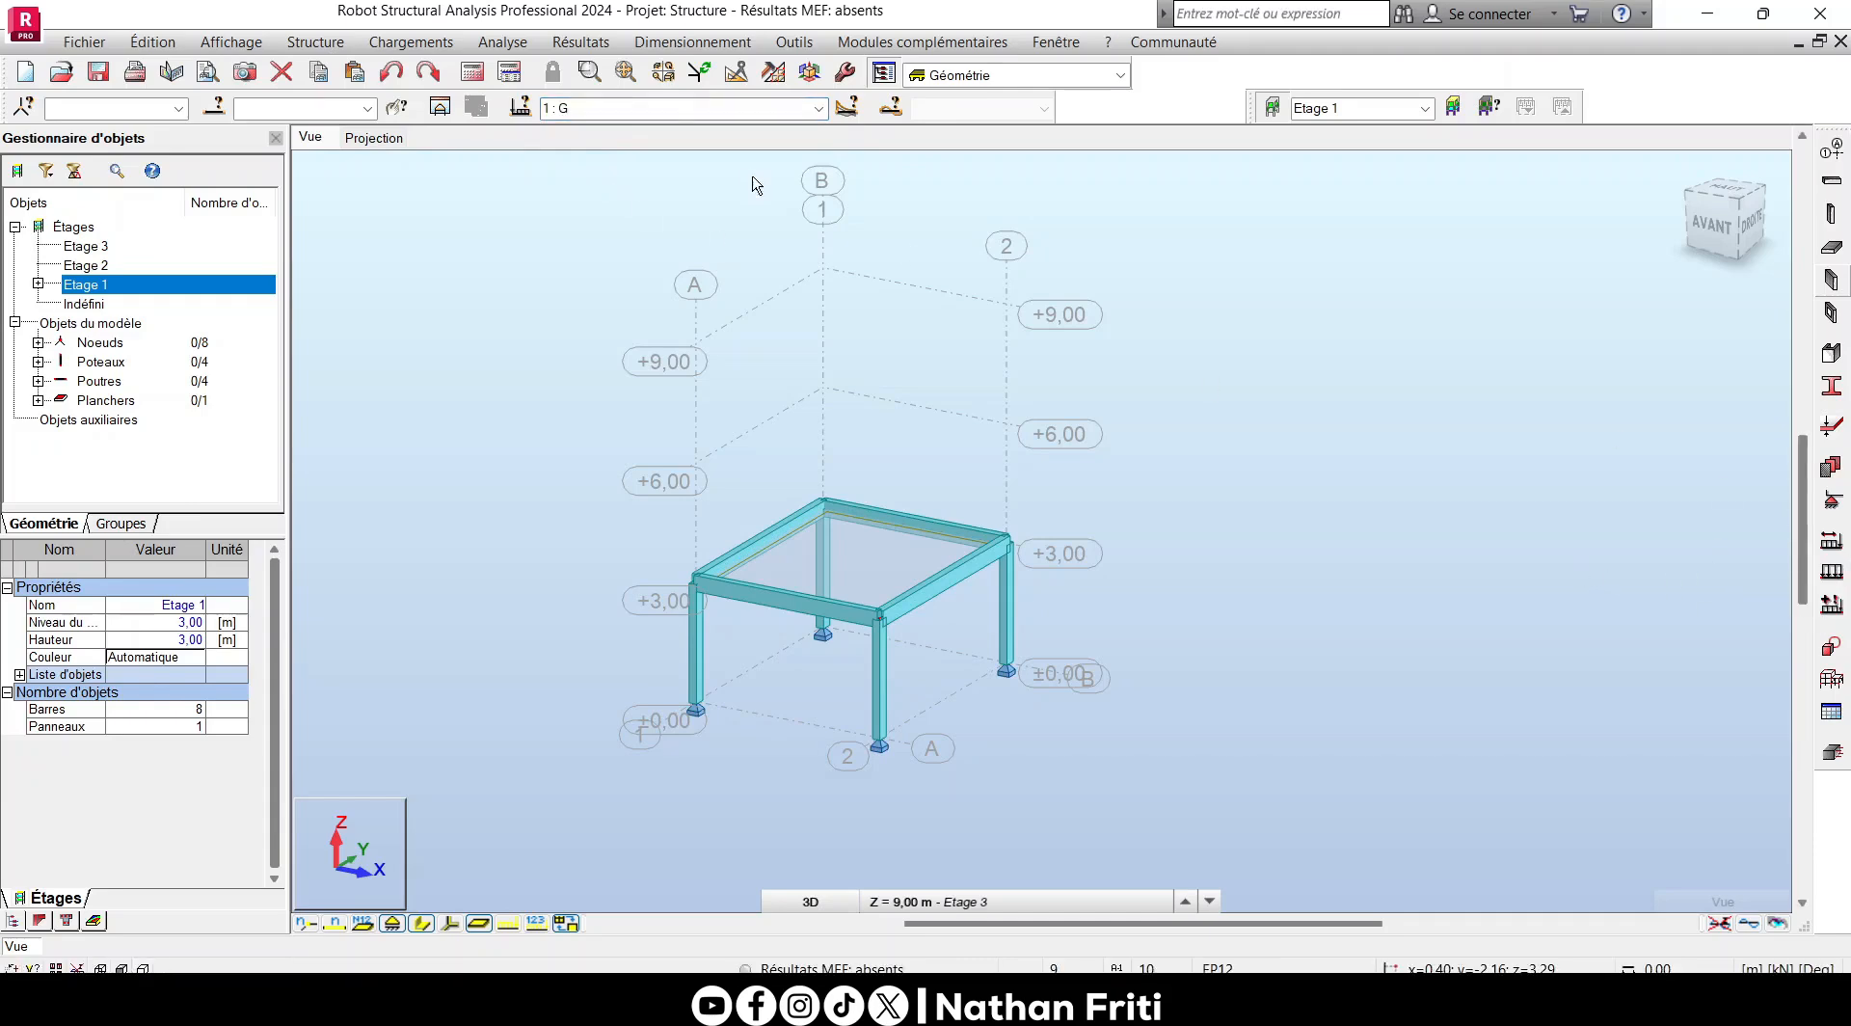
{"action": "left_click", "coordinate": [451, 48]}
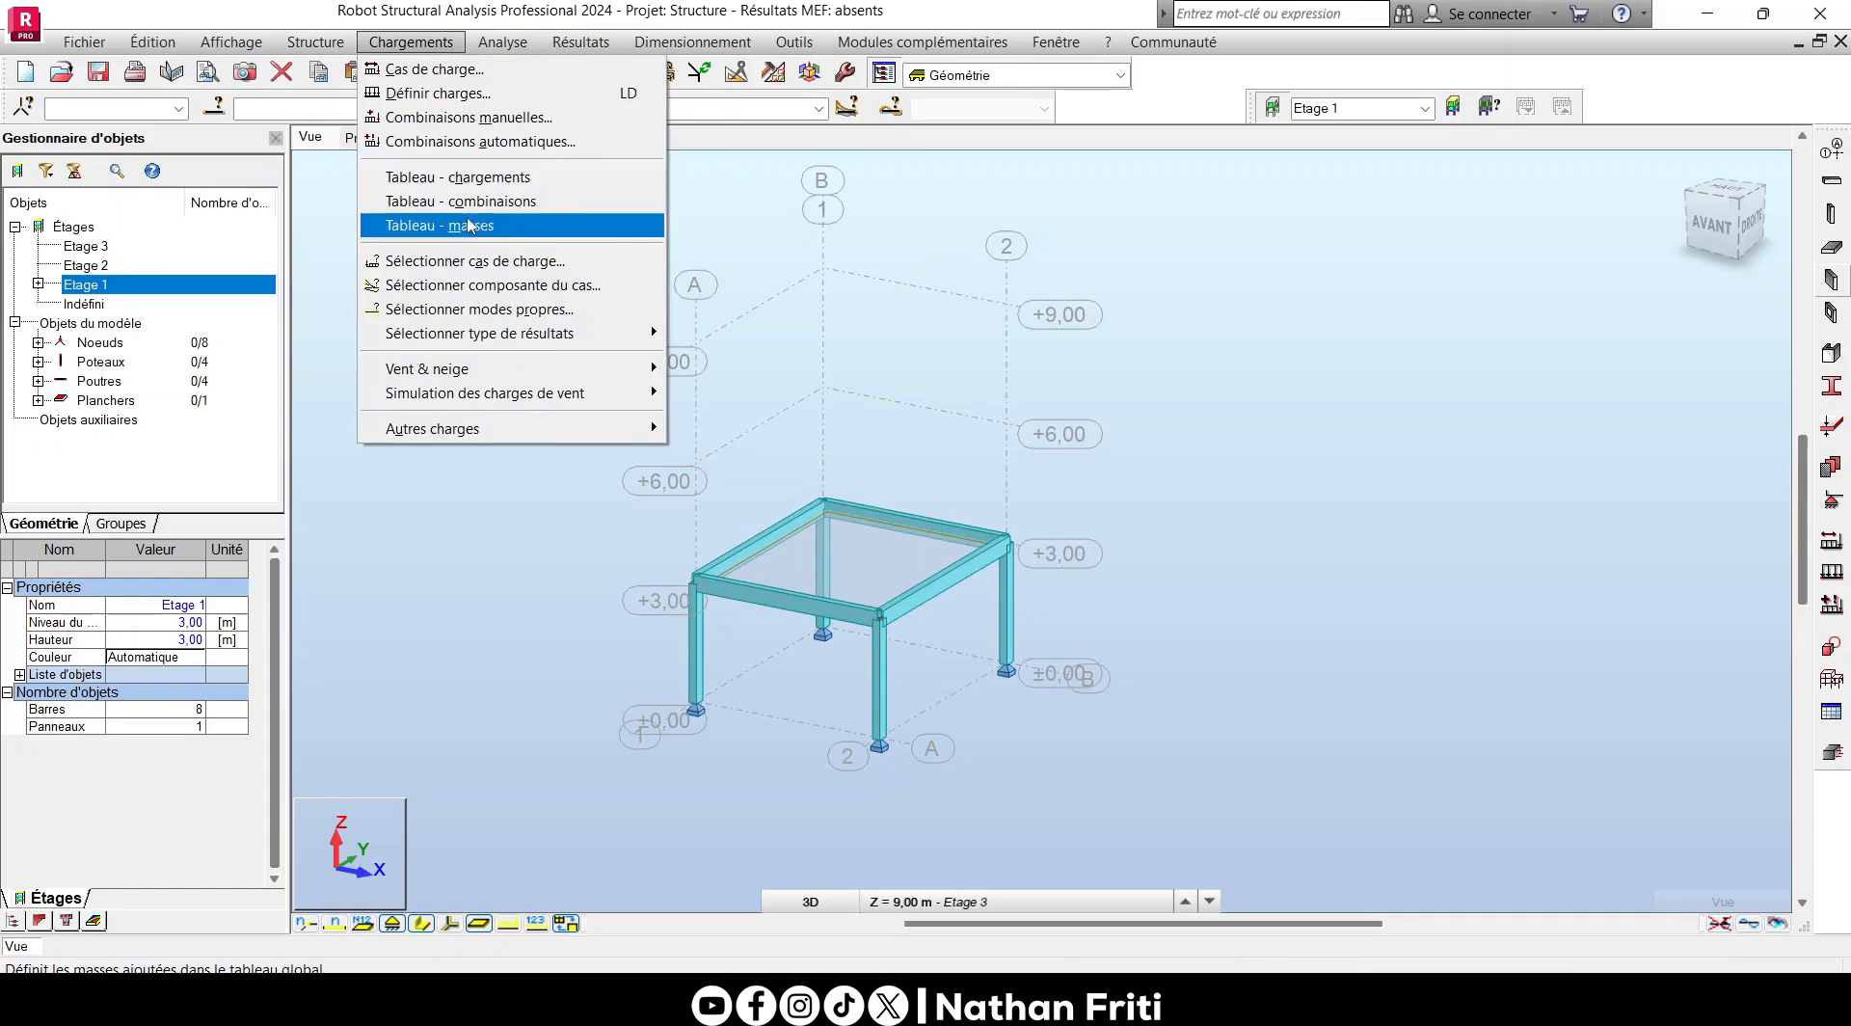
{"action": "mouse_move", "coordinate": [502, 393]}
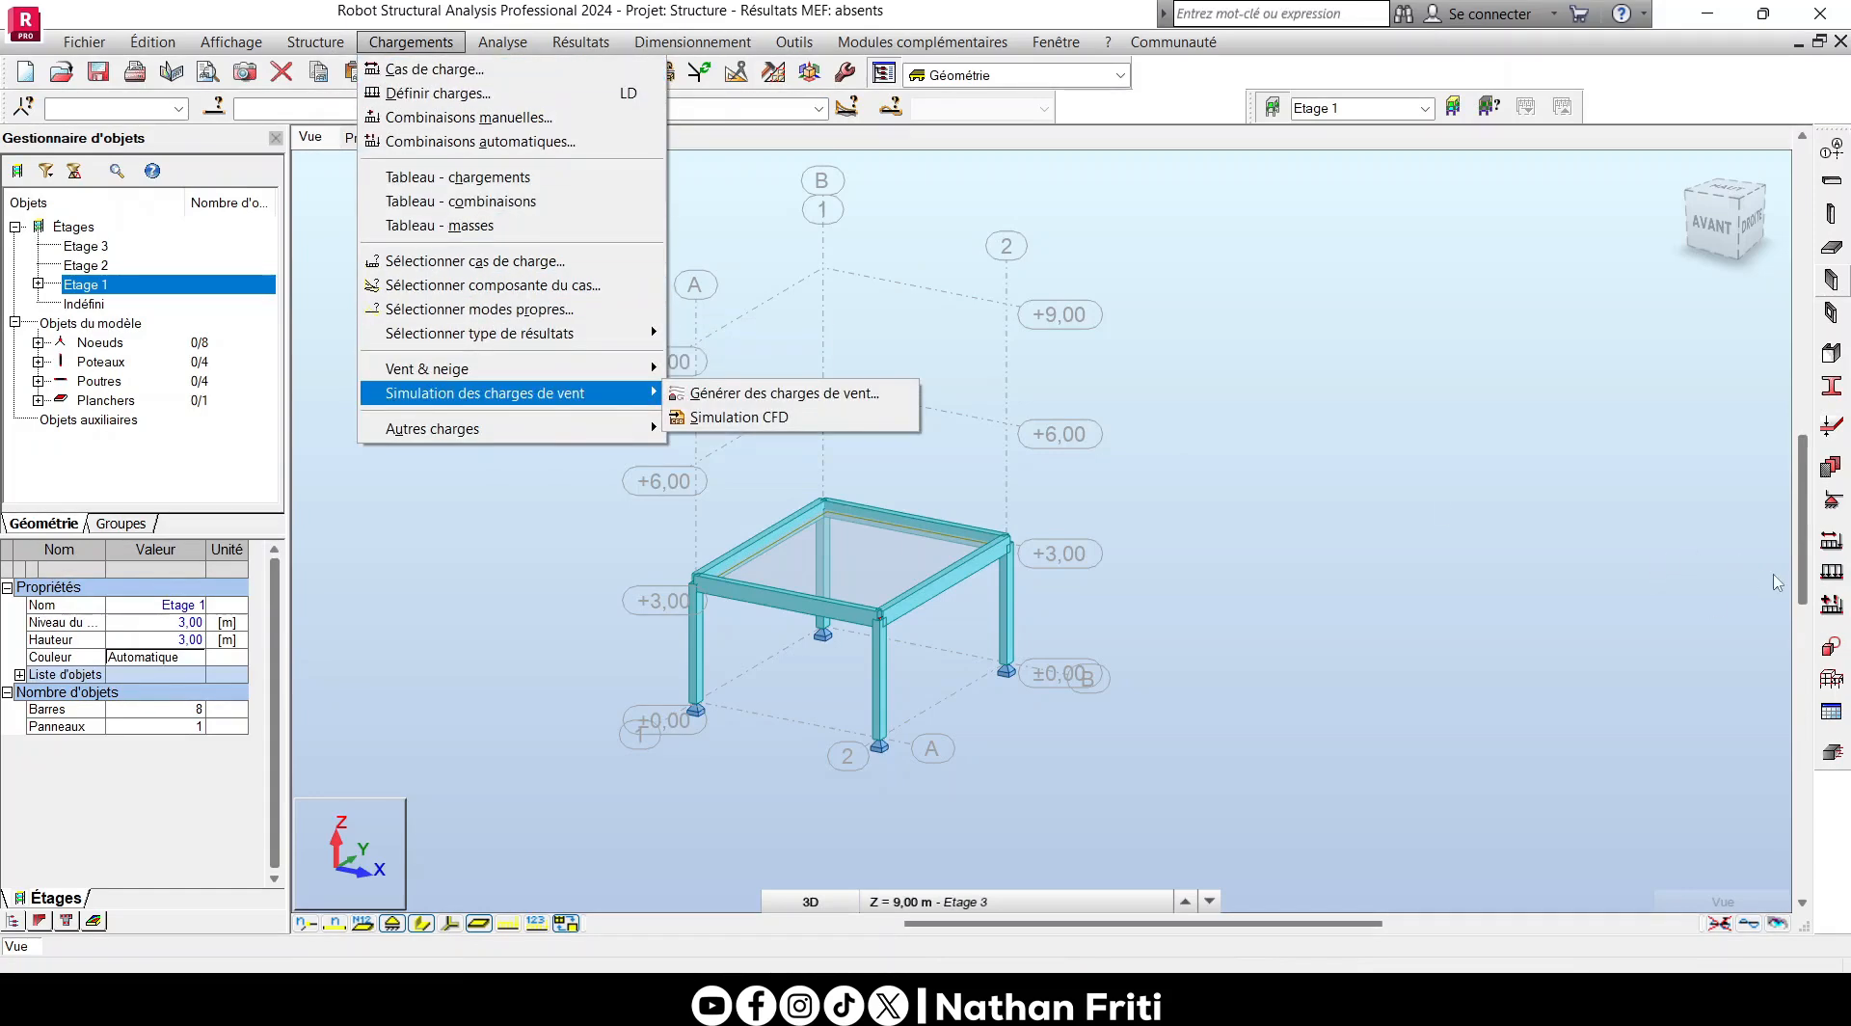
{"action": "left_click", "coordinate": [1836, 566]}
{"action": "left_click_drag", "start_coordinate": [1589, 153], "coordinate": [1242, 291]}
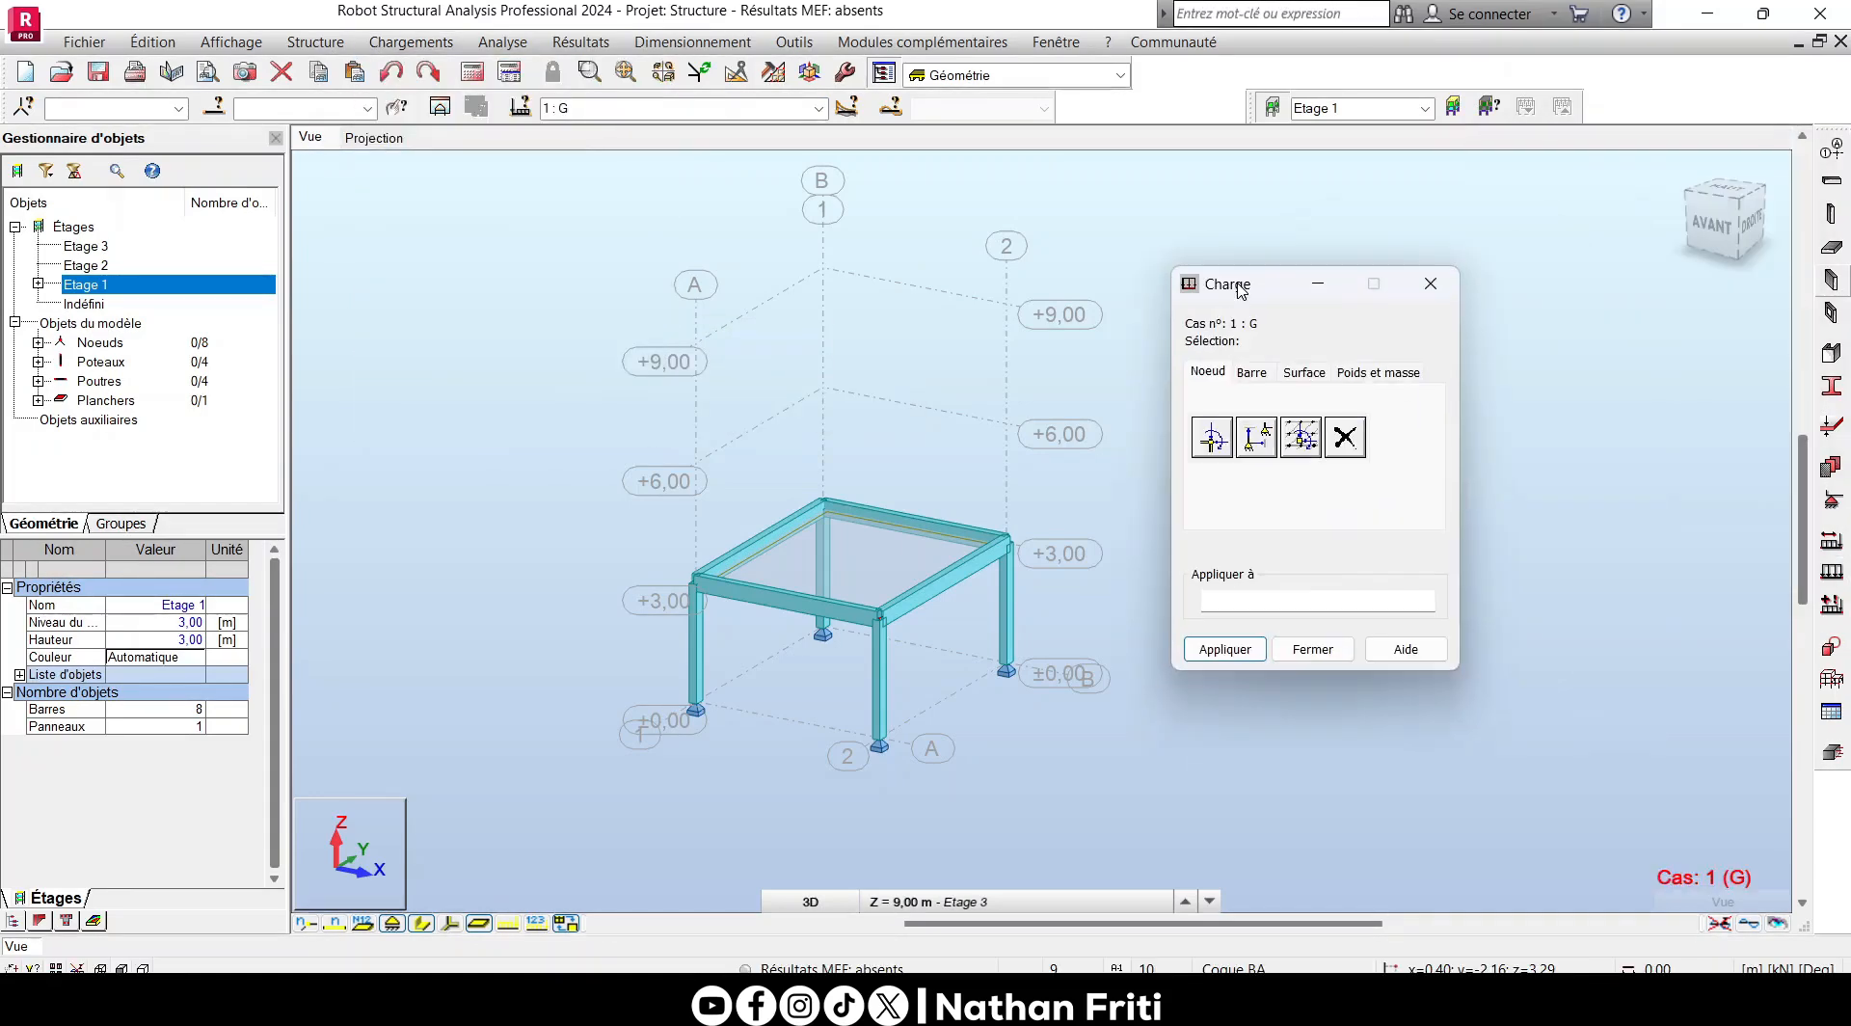
{"action": "left_click", "coordinate": [1322, 382]}
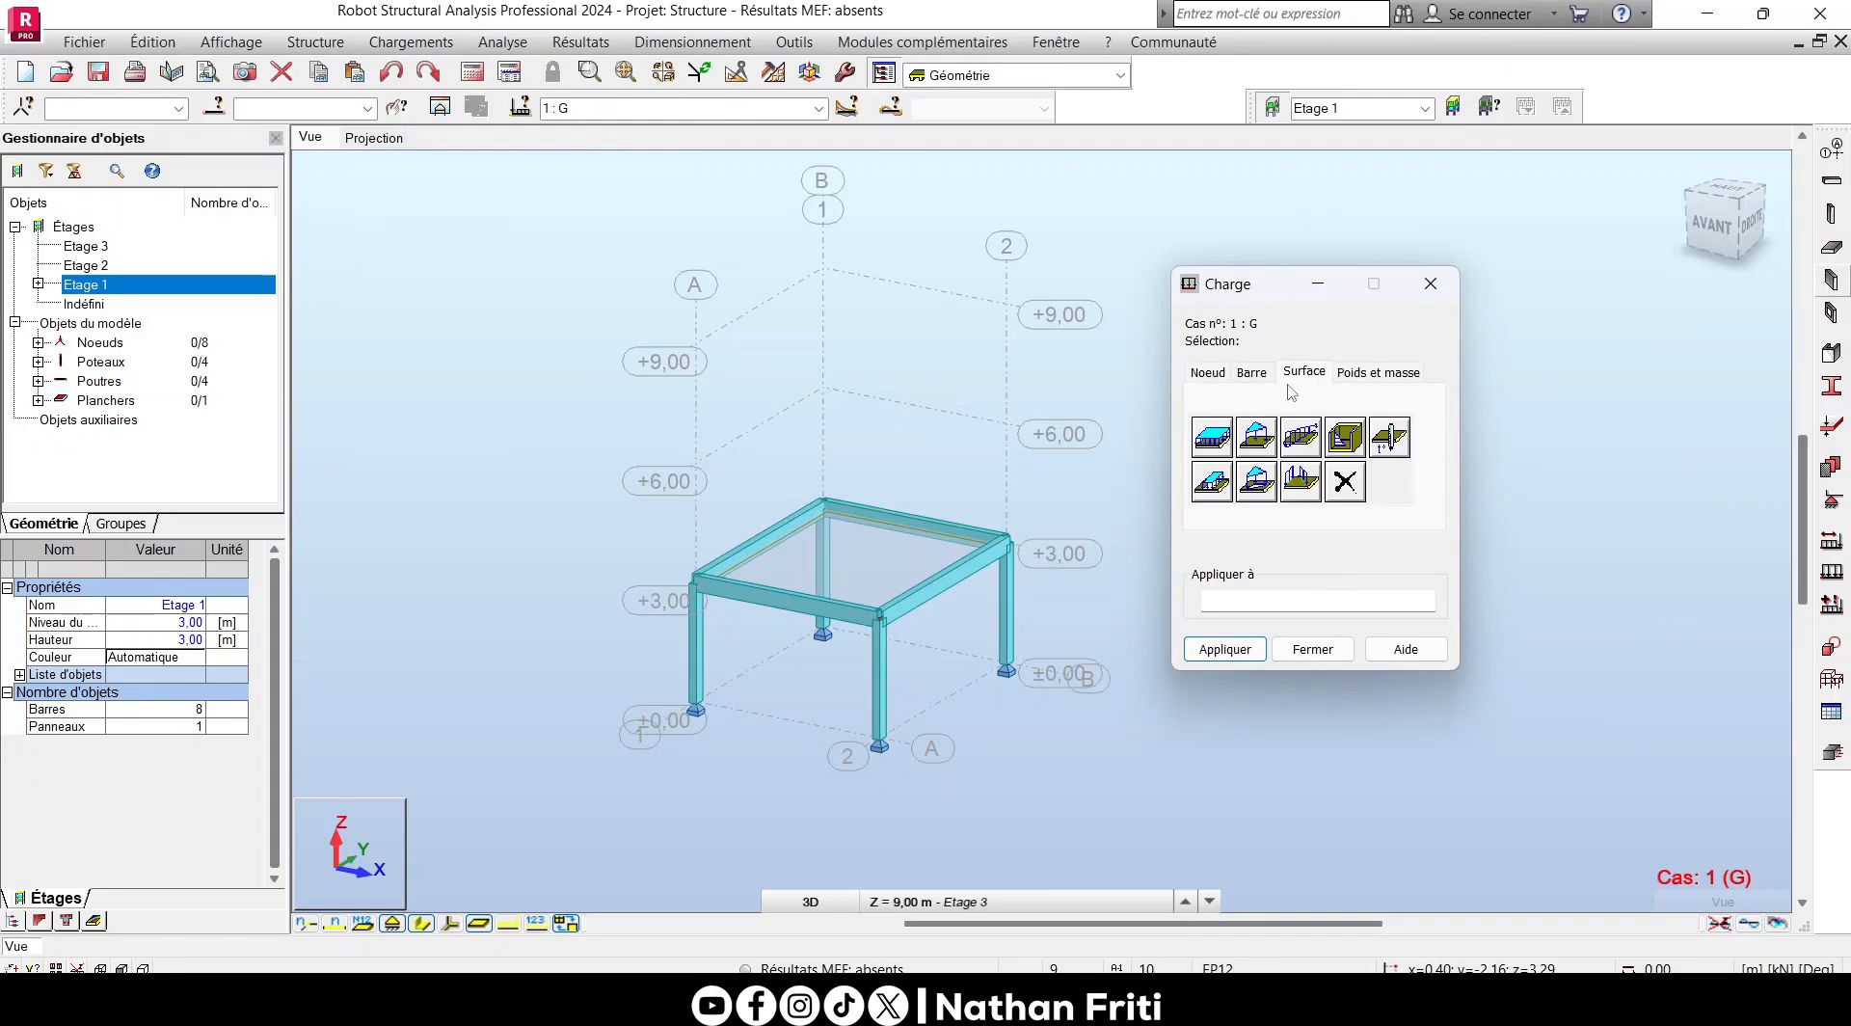
- Set up a uniform surface load with Z = -0.8 kPa in the global coordinate system
{"action": "left_click", "coordinate": [1219, 439]}
{"action": "left_click_drag", "start_coordinate": [1274, 328], "coordinate": [1295, 273]}
{"action": "left_click", "coordinate": [1348, 532]}
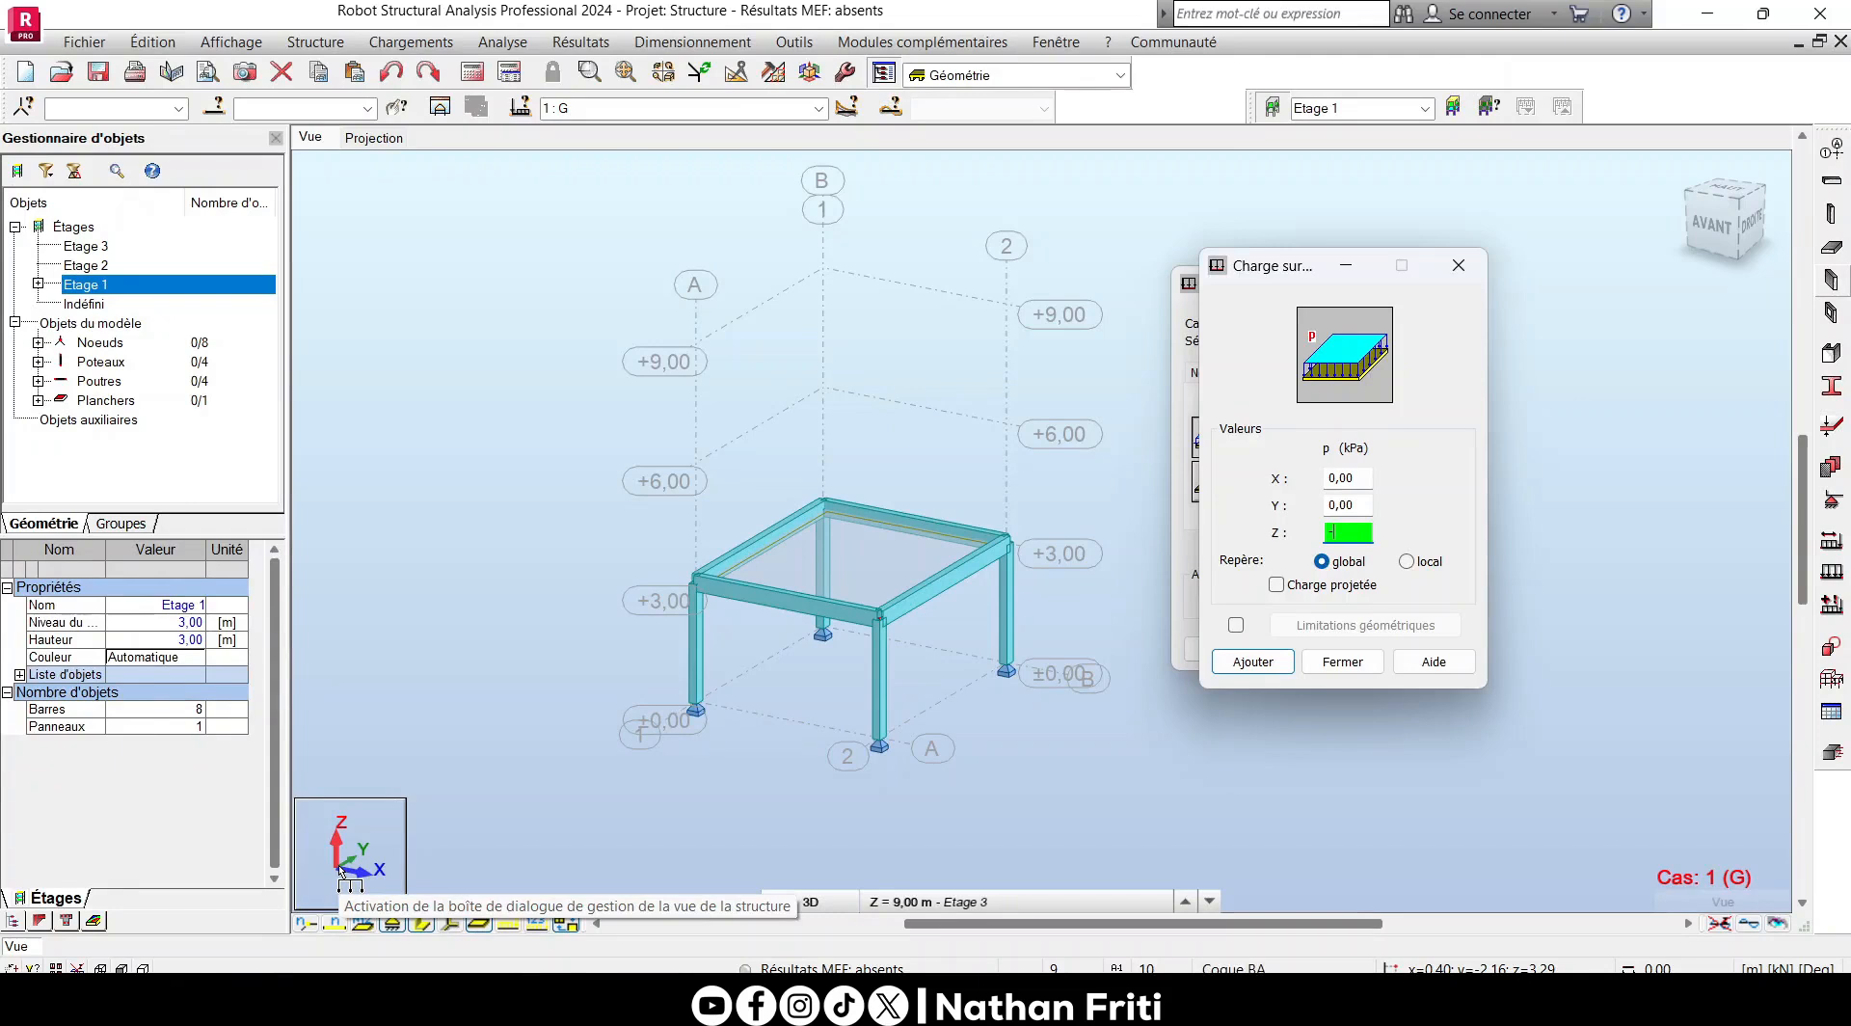
{"action": "type", "text": "0"}
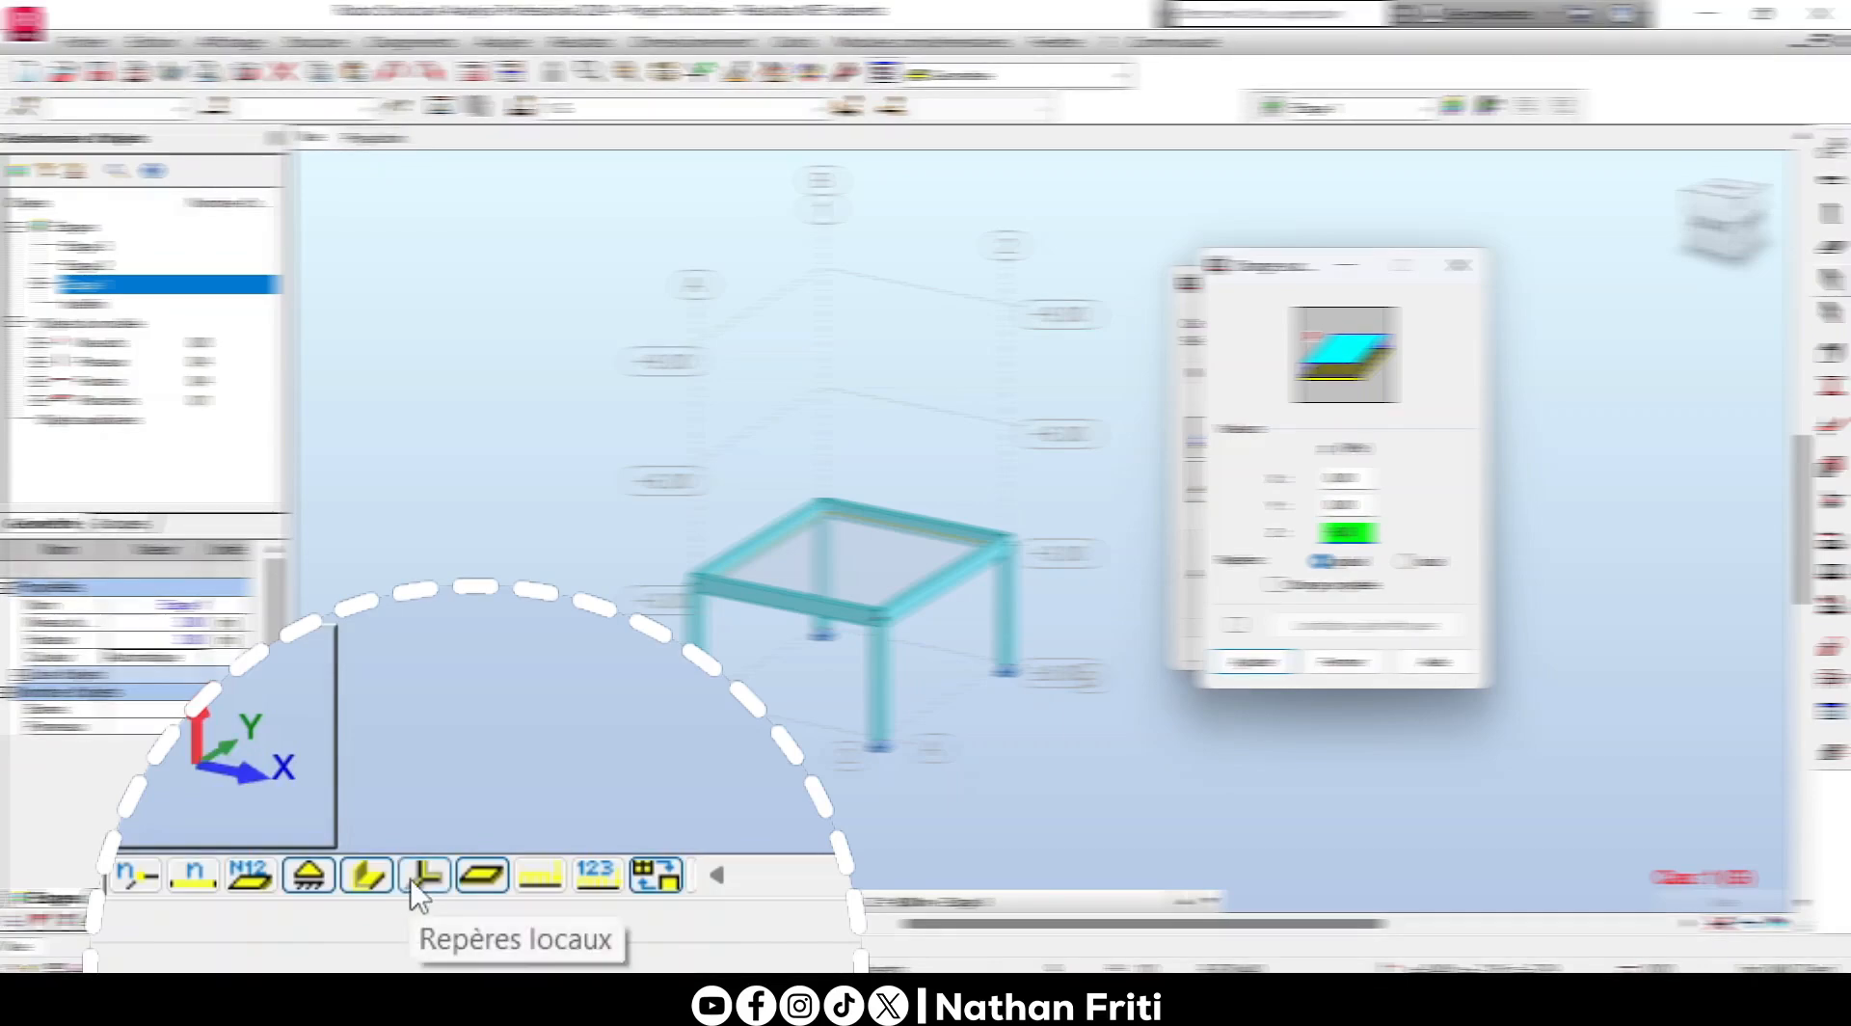
- Display the local axes and examine their orientation on the columns, beams and floor against the global axes
{"action": "left_click", "coordinate": [416, 879]}
{"action": "scroll", "coordinate": [849, 520], "scroll_direction": "up", "scroll_amount": 5}
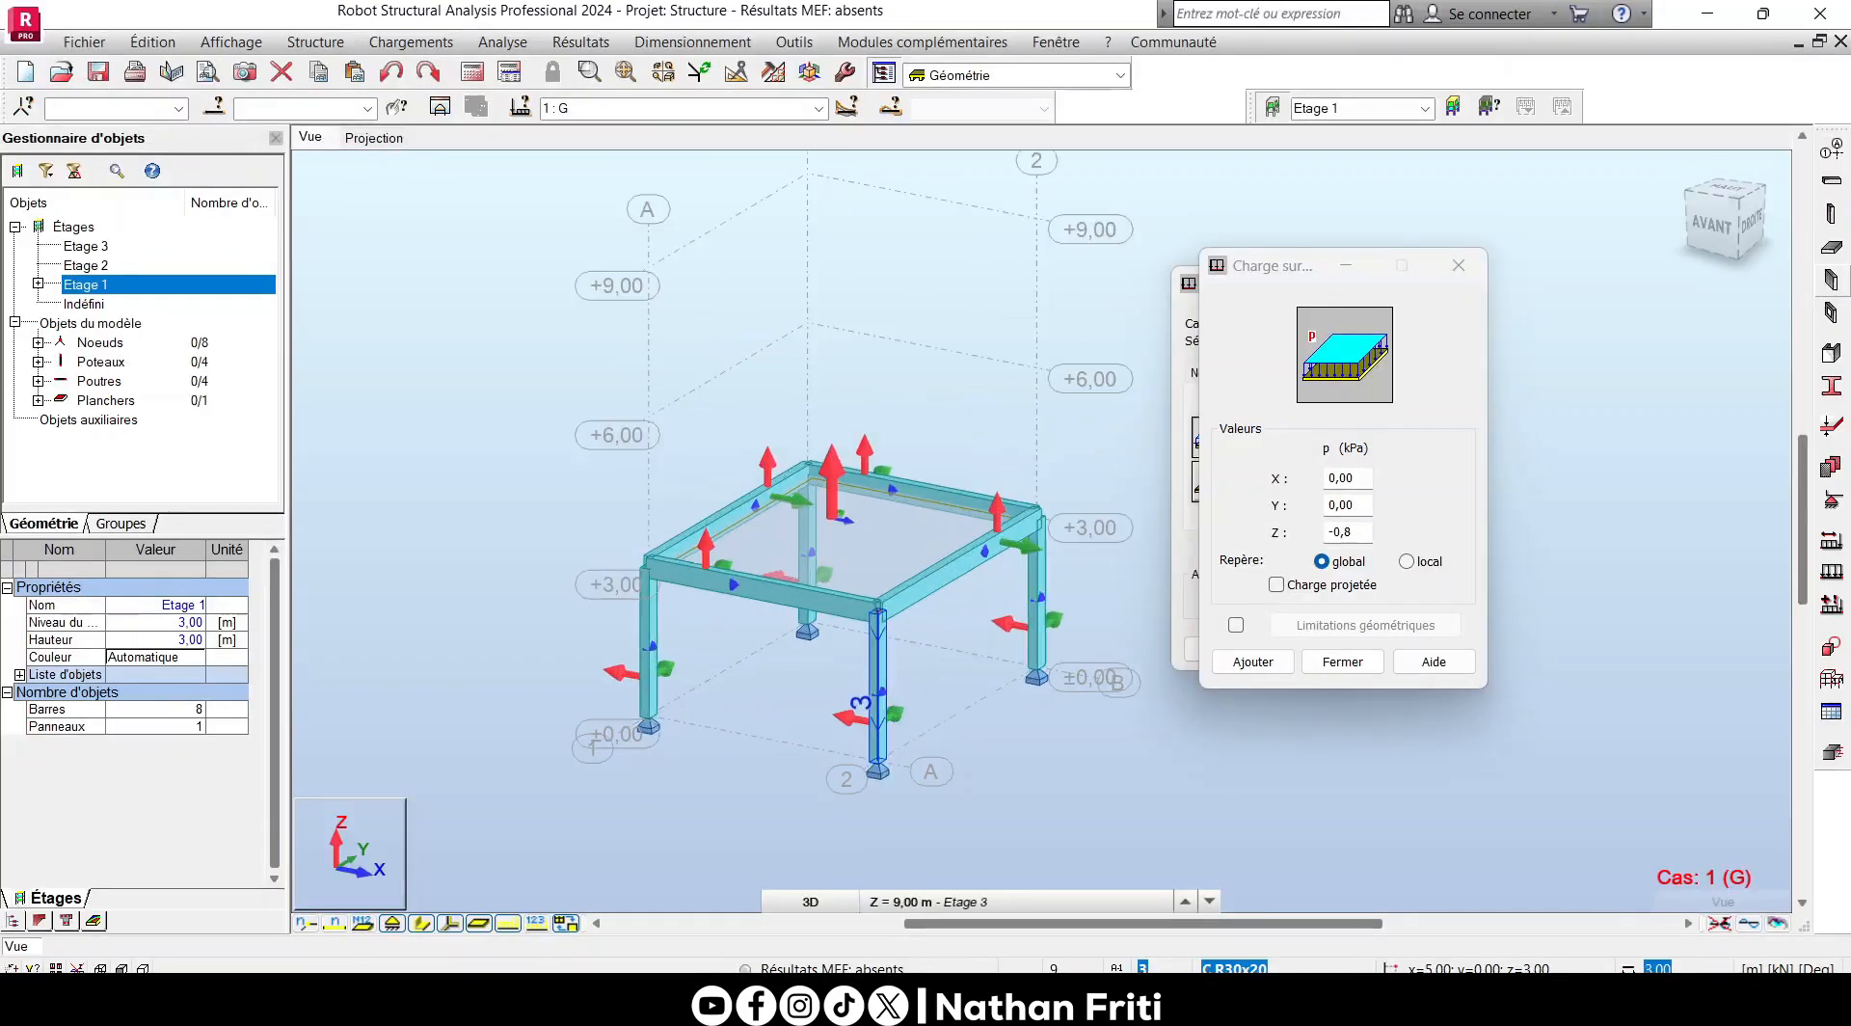
{"action": "scroll", "coordinate": [627, 642], "scroll_direction": "down", "scroll_amount": 5}
{"action": "scroll", "coordinate": [628, 642], "scroll_direction": "up", "scroll_amount": 6}
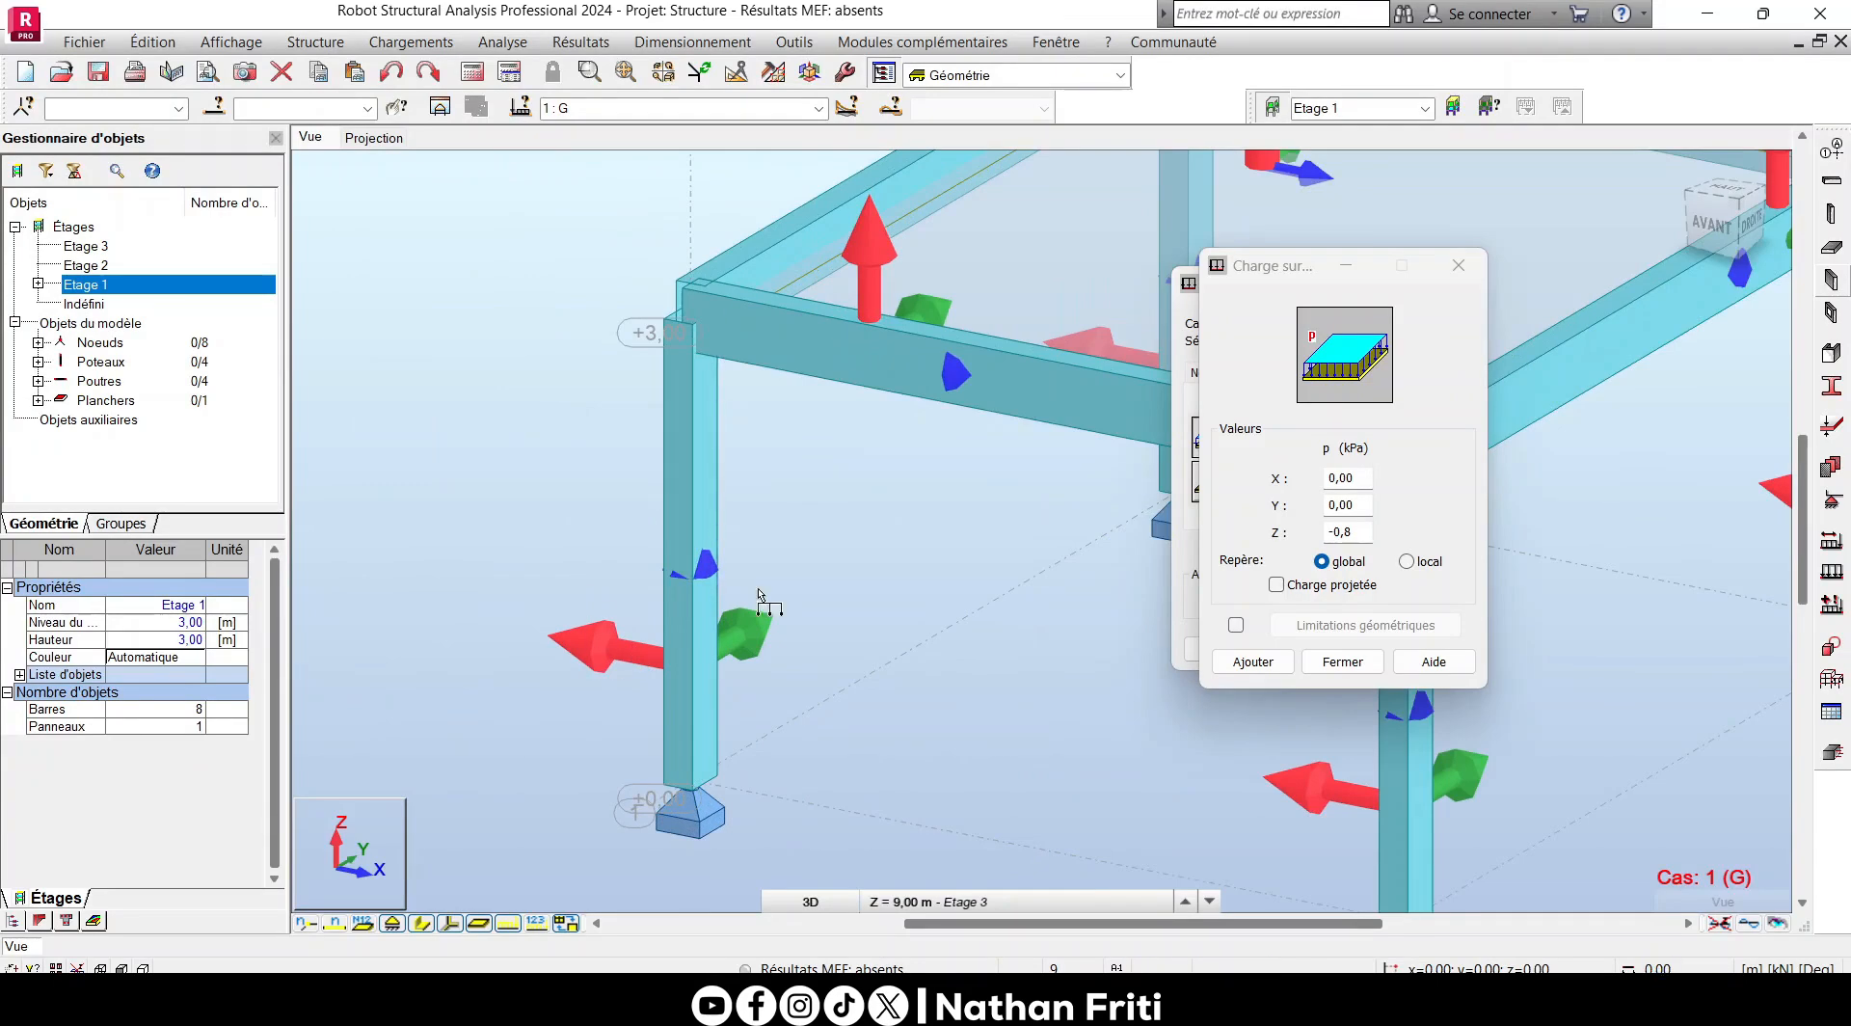
{"action": "scroll", "coordinate": [608, 626], "scroll_direction": "down", "scroll_amount": 4}
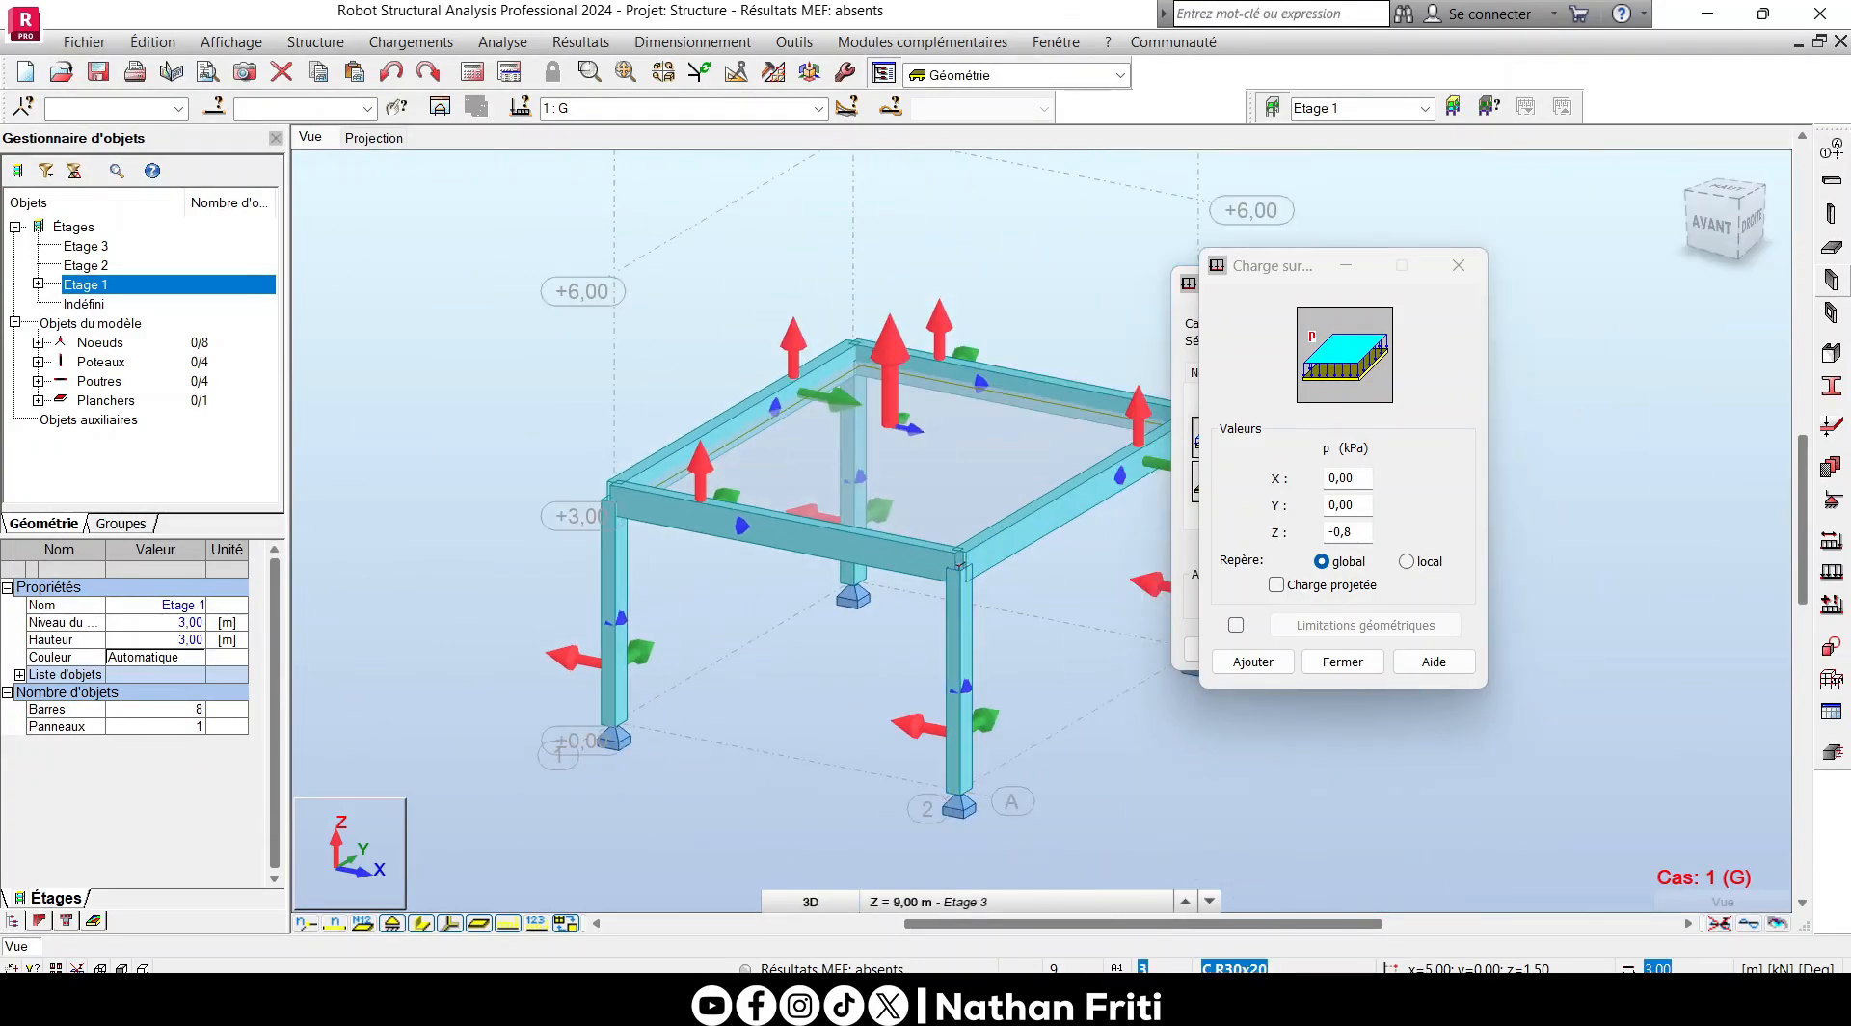
{"action": "scroll", "coordinate": [735, 701], "scroll_direction": "down", "scroll_amount": 3}
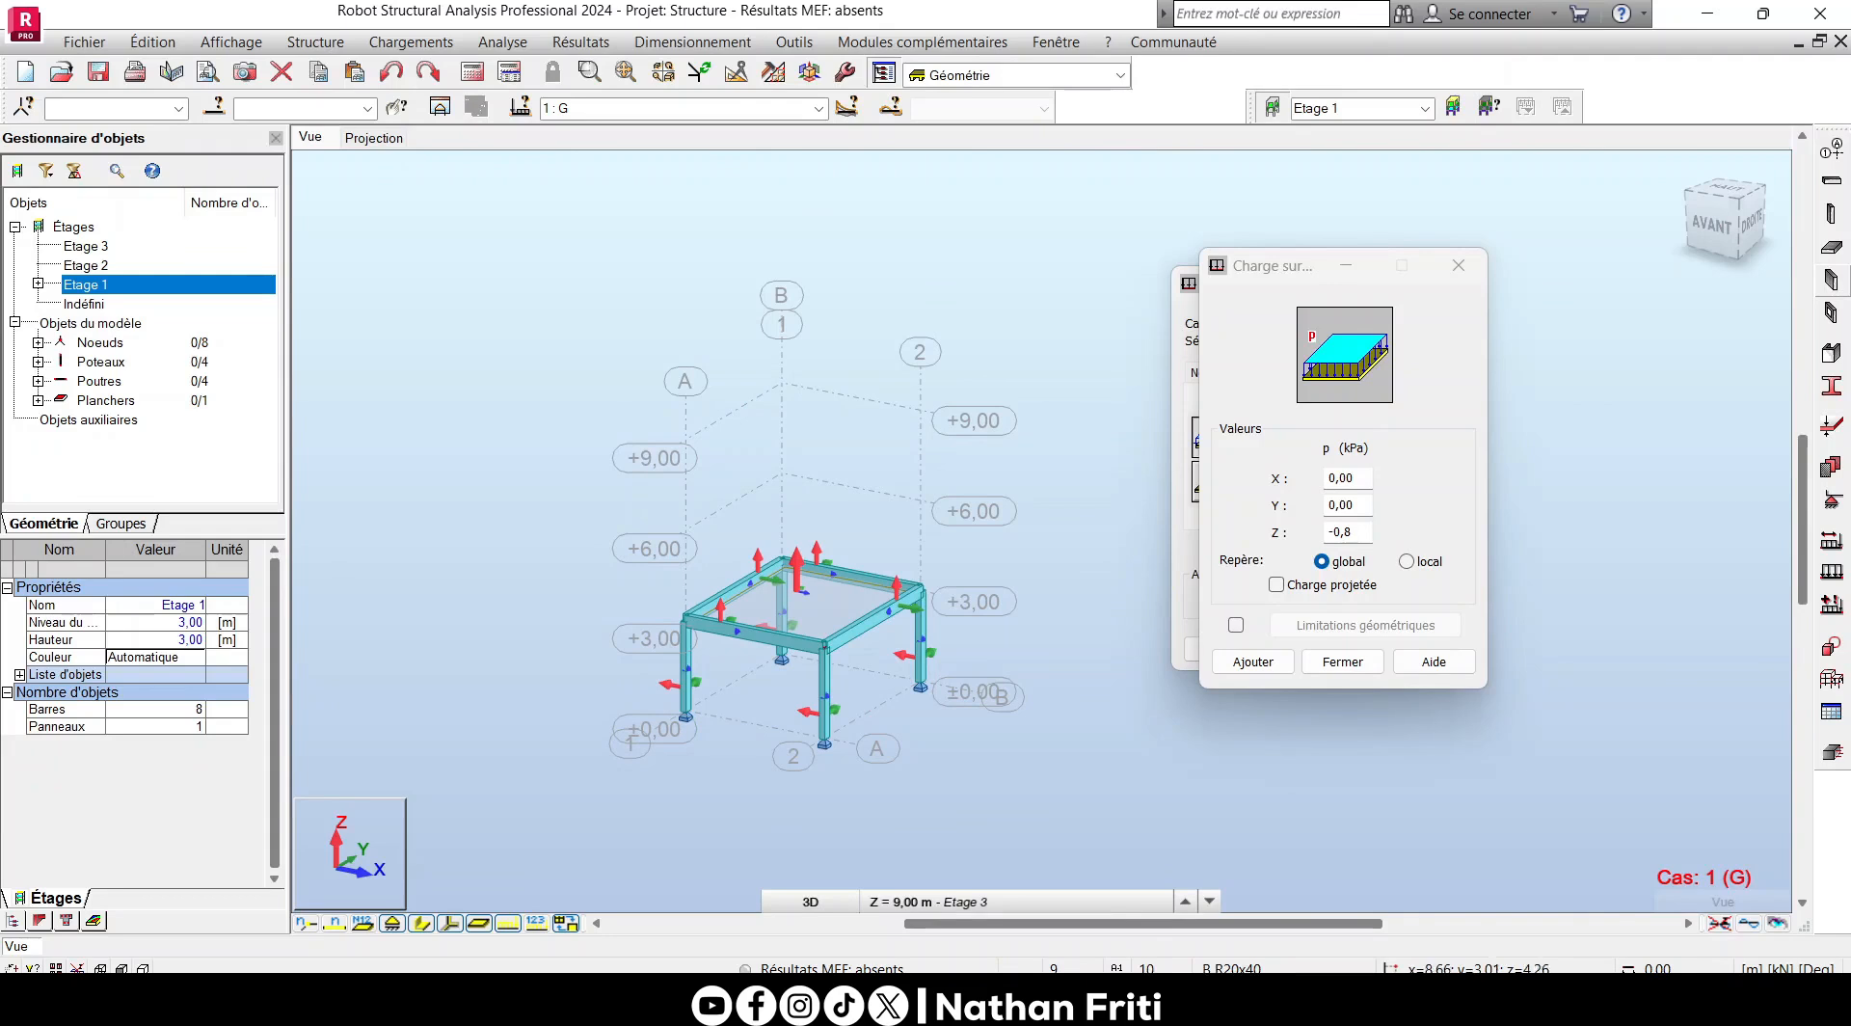
{"action": "scroll", "coordinate": [867, 738], "scroll_direction": "up", "scroll_amount": 1}
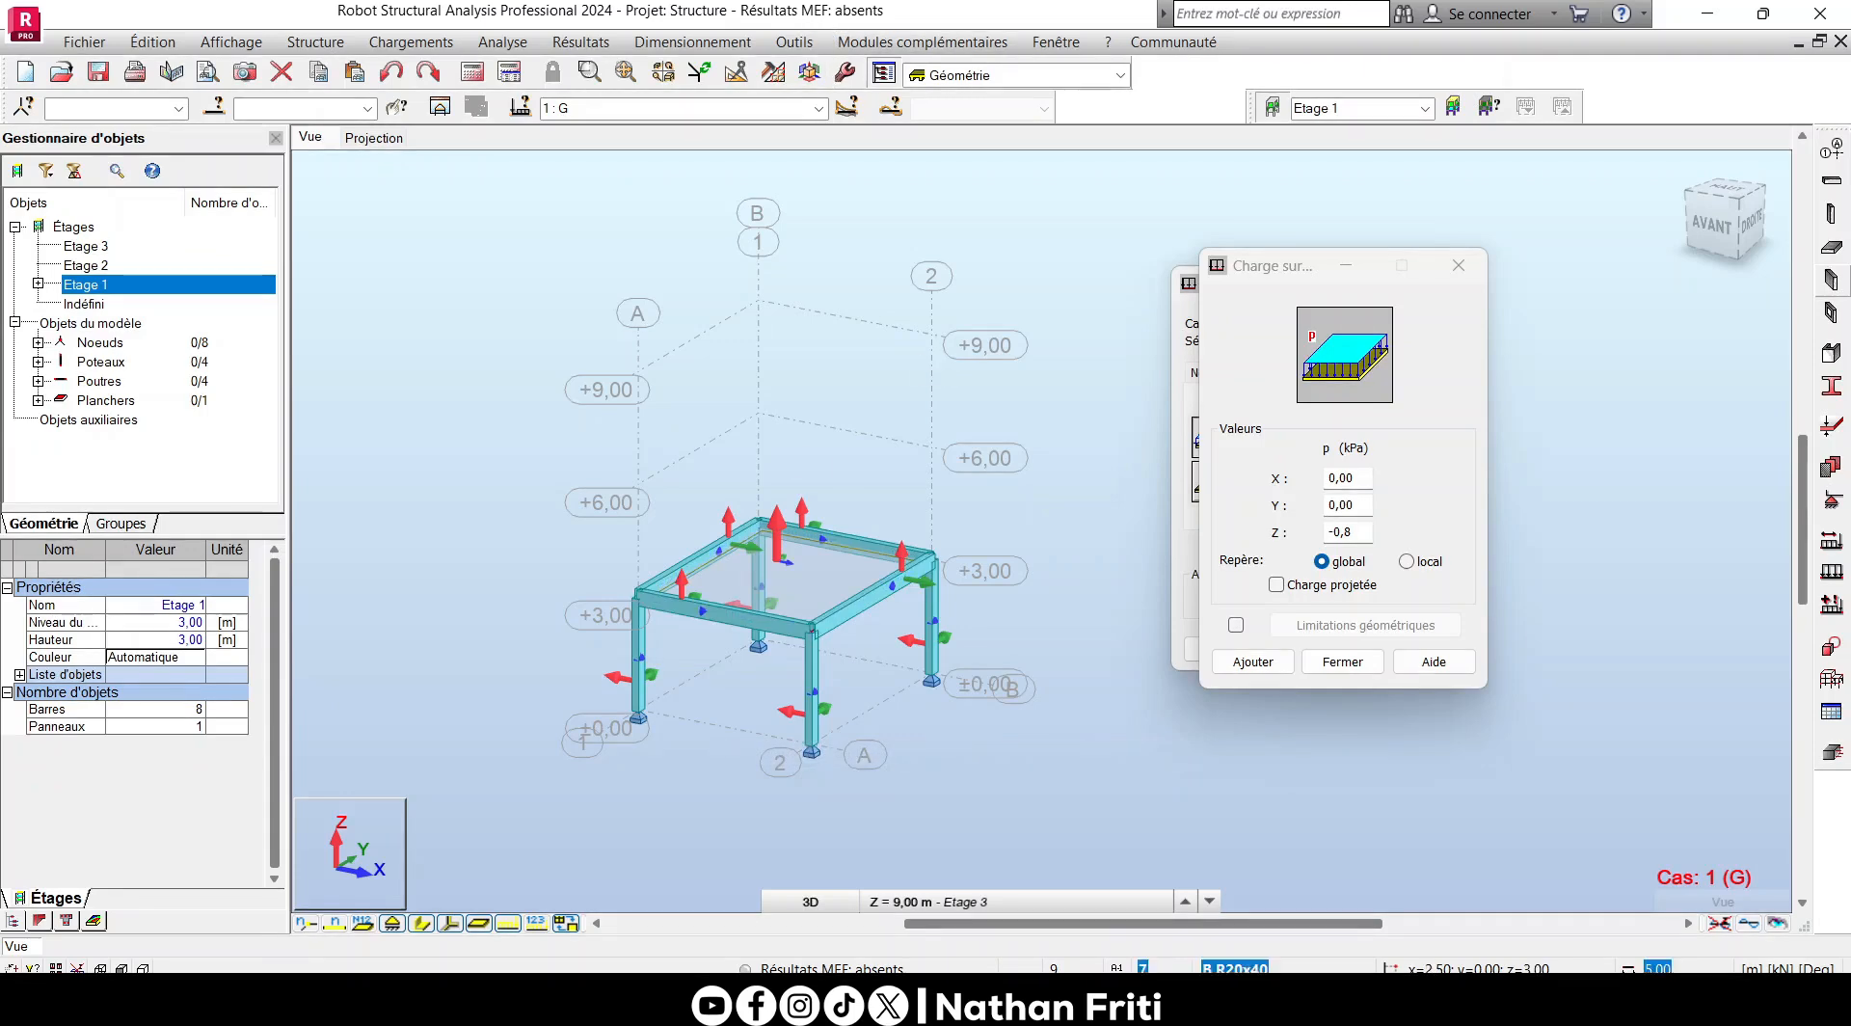
{"action": "scroll", "coordinate": [640, 711], "scroll_direction": "up", "scroll_amount": 3}
{"action": "scroll", "coordinate": [547, 614], "scroll_direction": "down", "scroll_amount": 3}
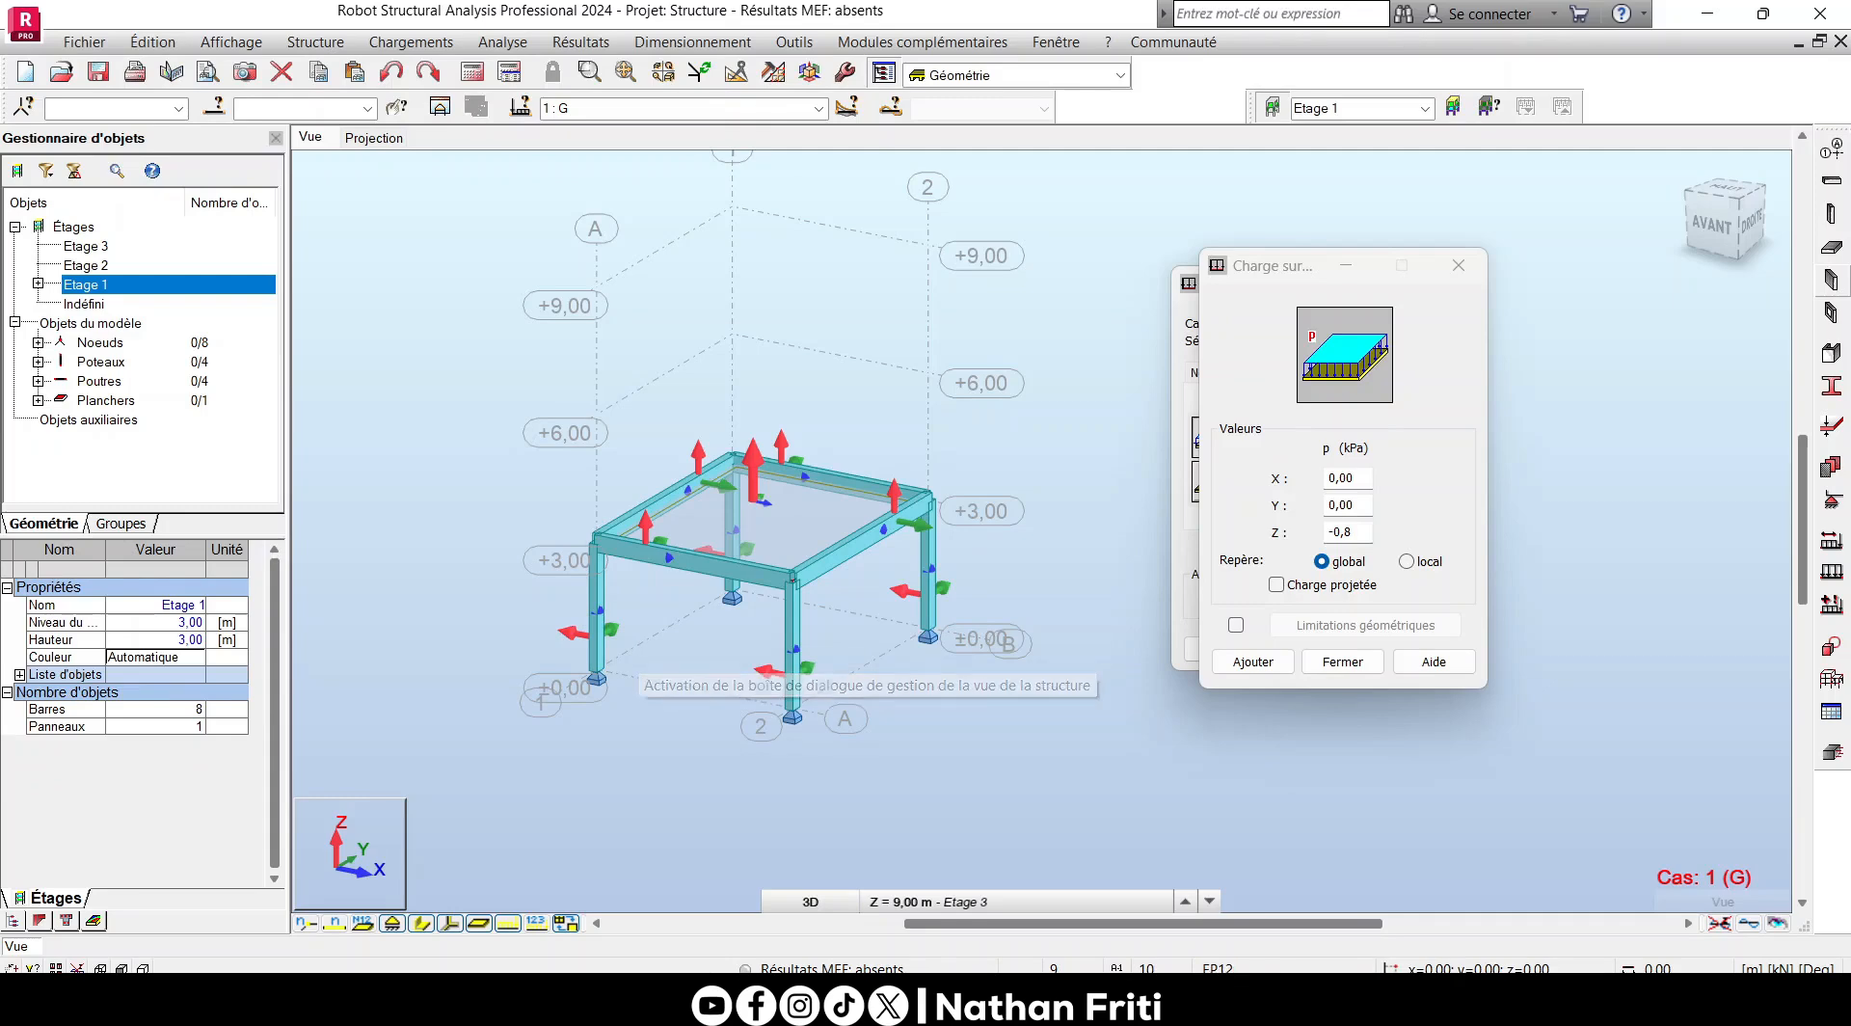
{"action": "scroll", "coordinate": [791, 618], "scroll_direction": "up", "scroll_amount": 5}
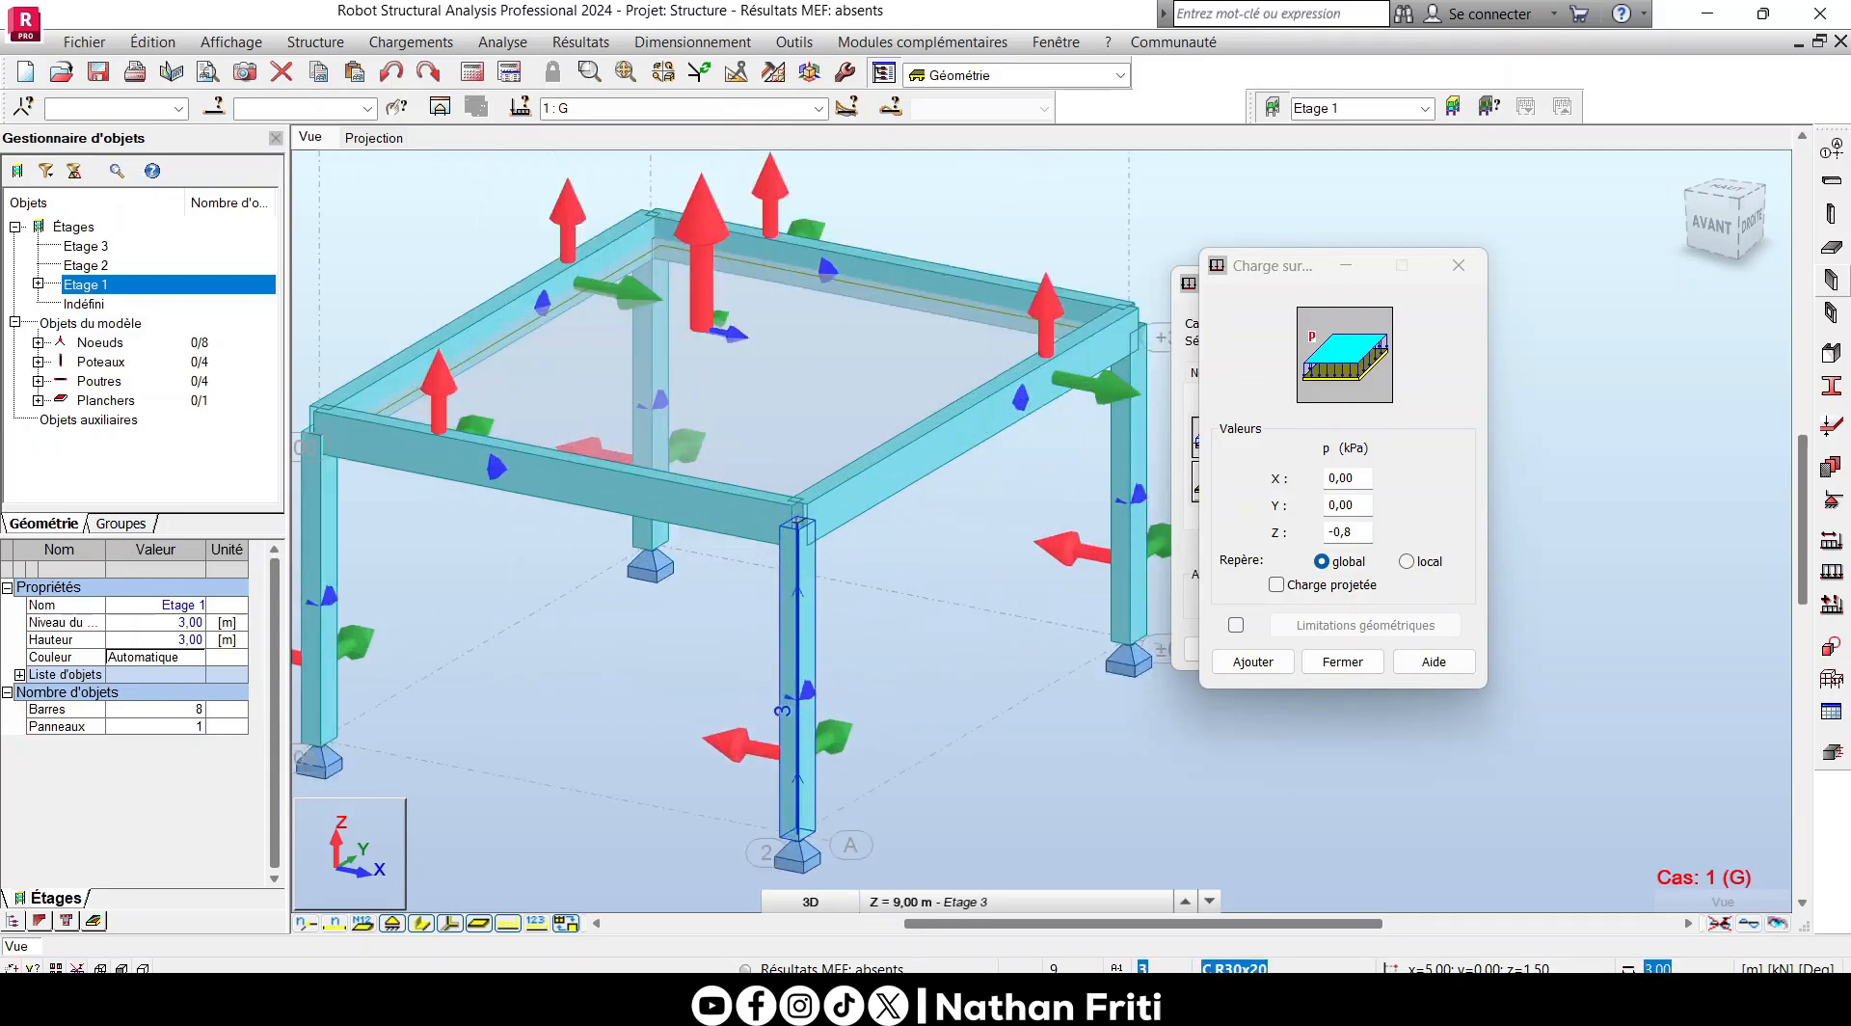
{"action": "scroll", "coordinate": [768, 650], "scroll_direction": "down", "scroll_amount": 3}
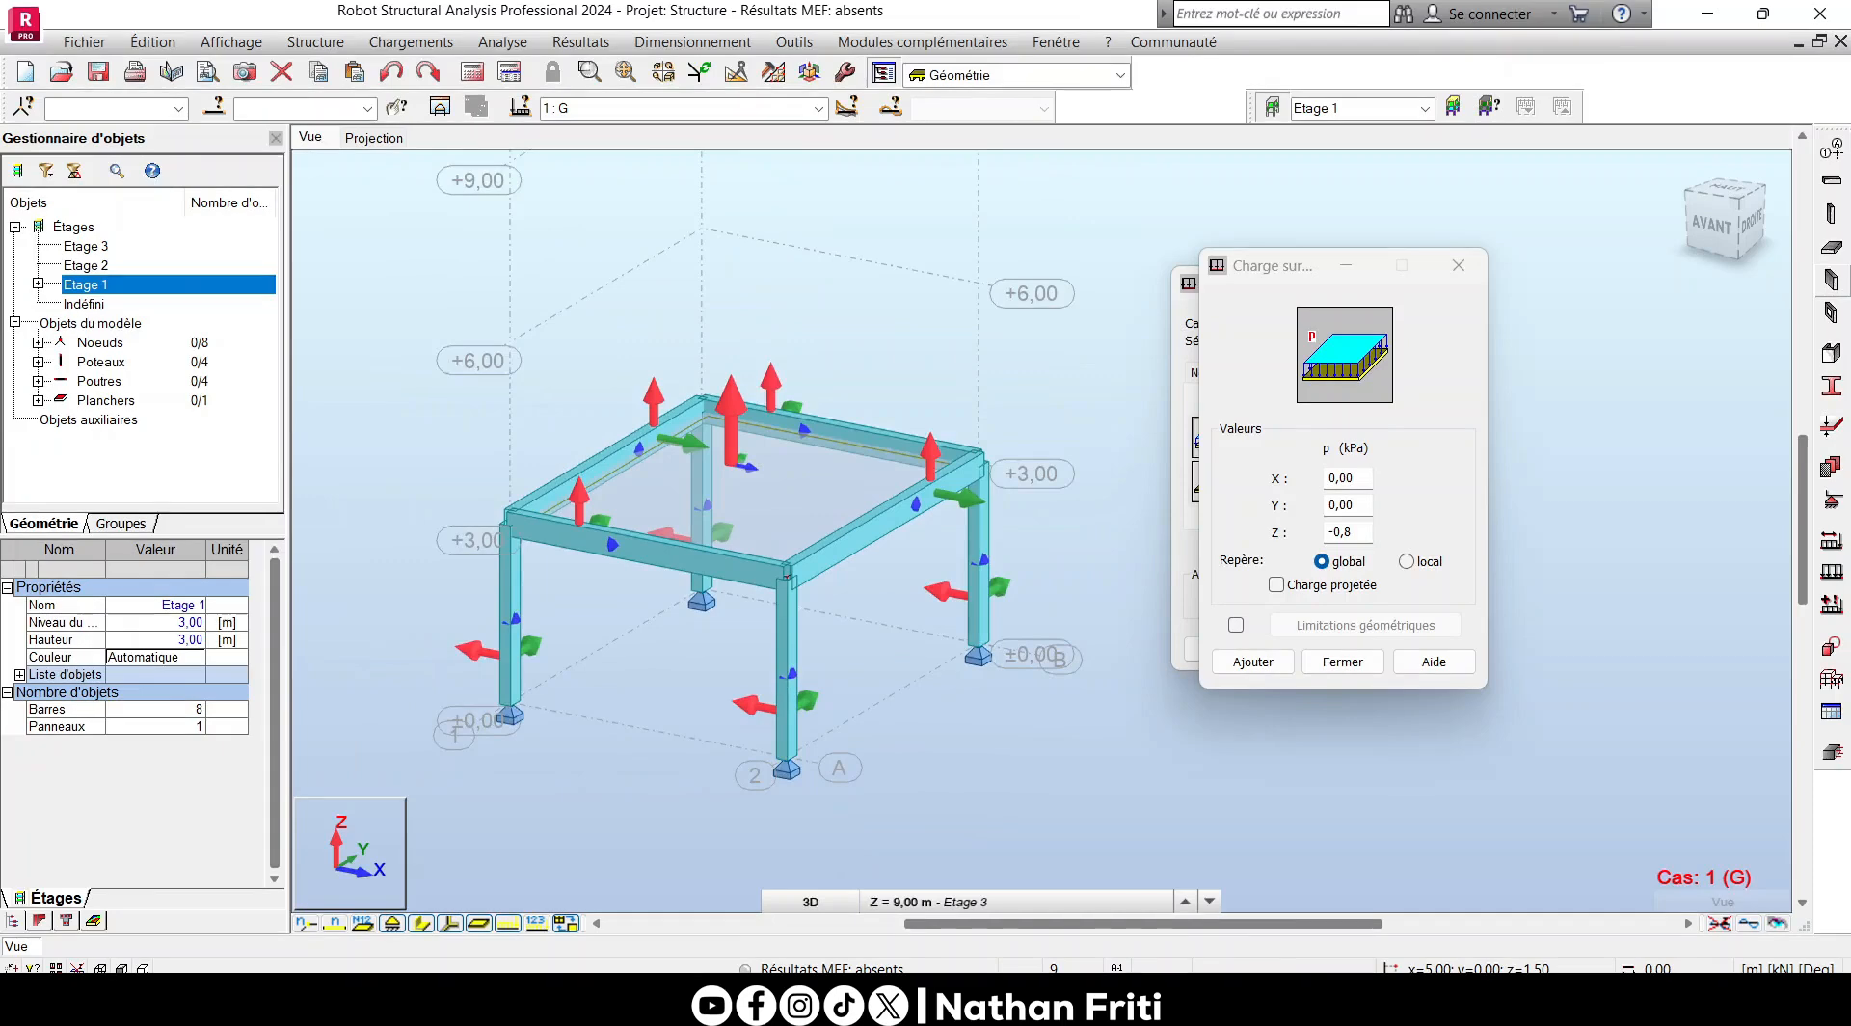
{"action": "scroll", "coordinate": [719, 410], "scroll_direction": "up", "scroll_amount": 6}
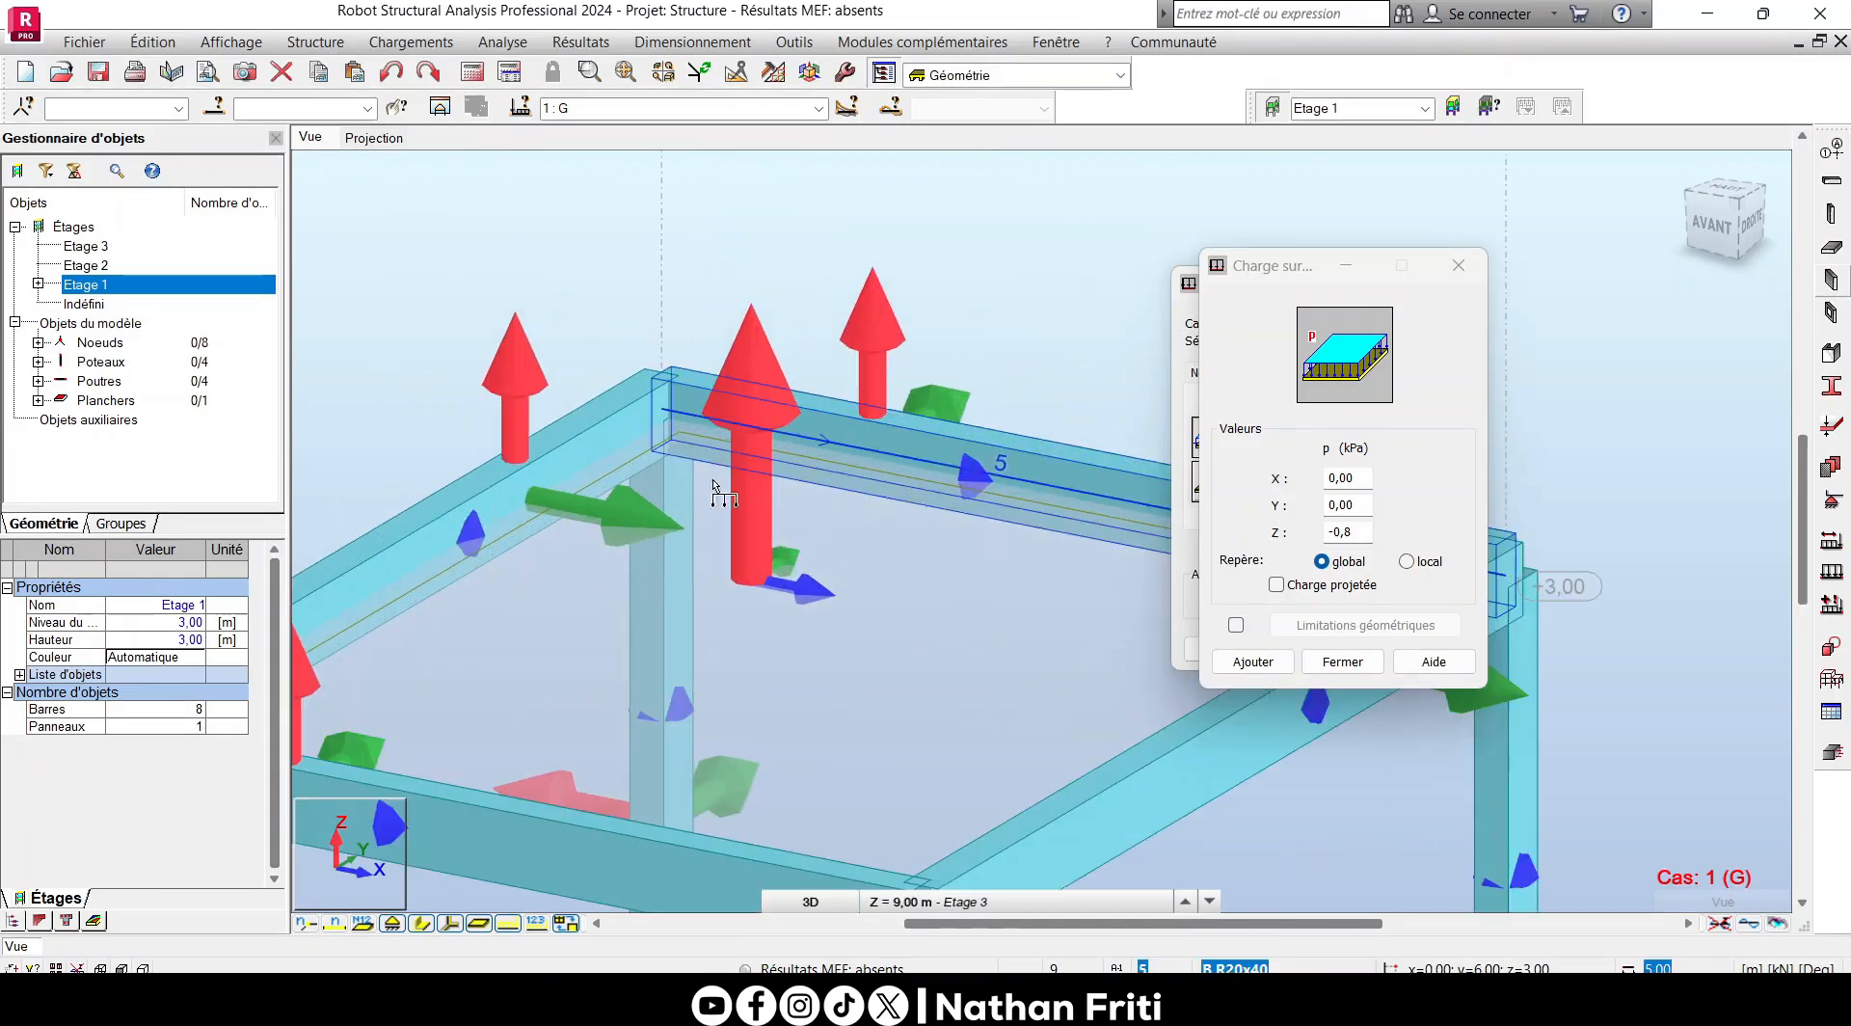
{"action": "scroll", "coordinate": [703, 413], "scroll_direction": "down", "scroll_amount": 5}
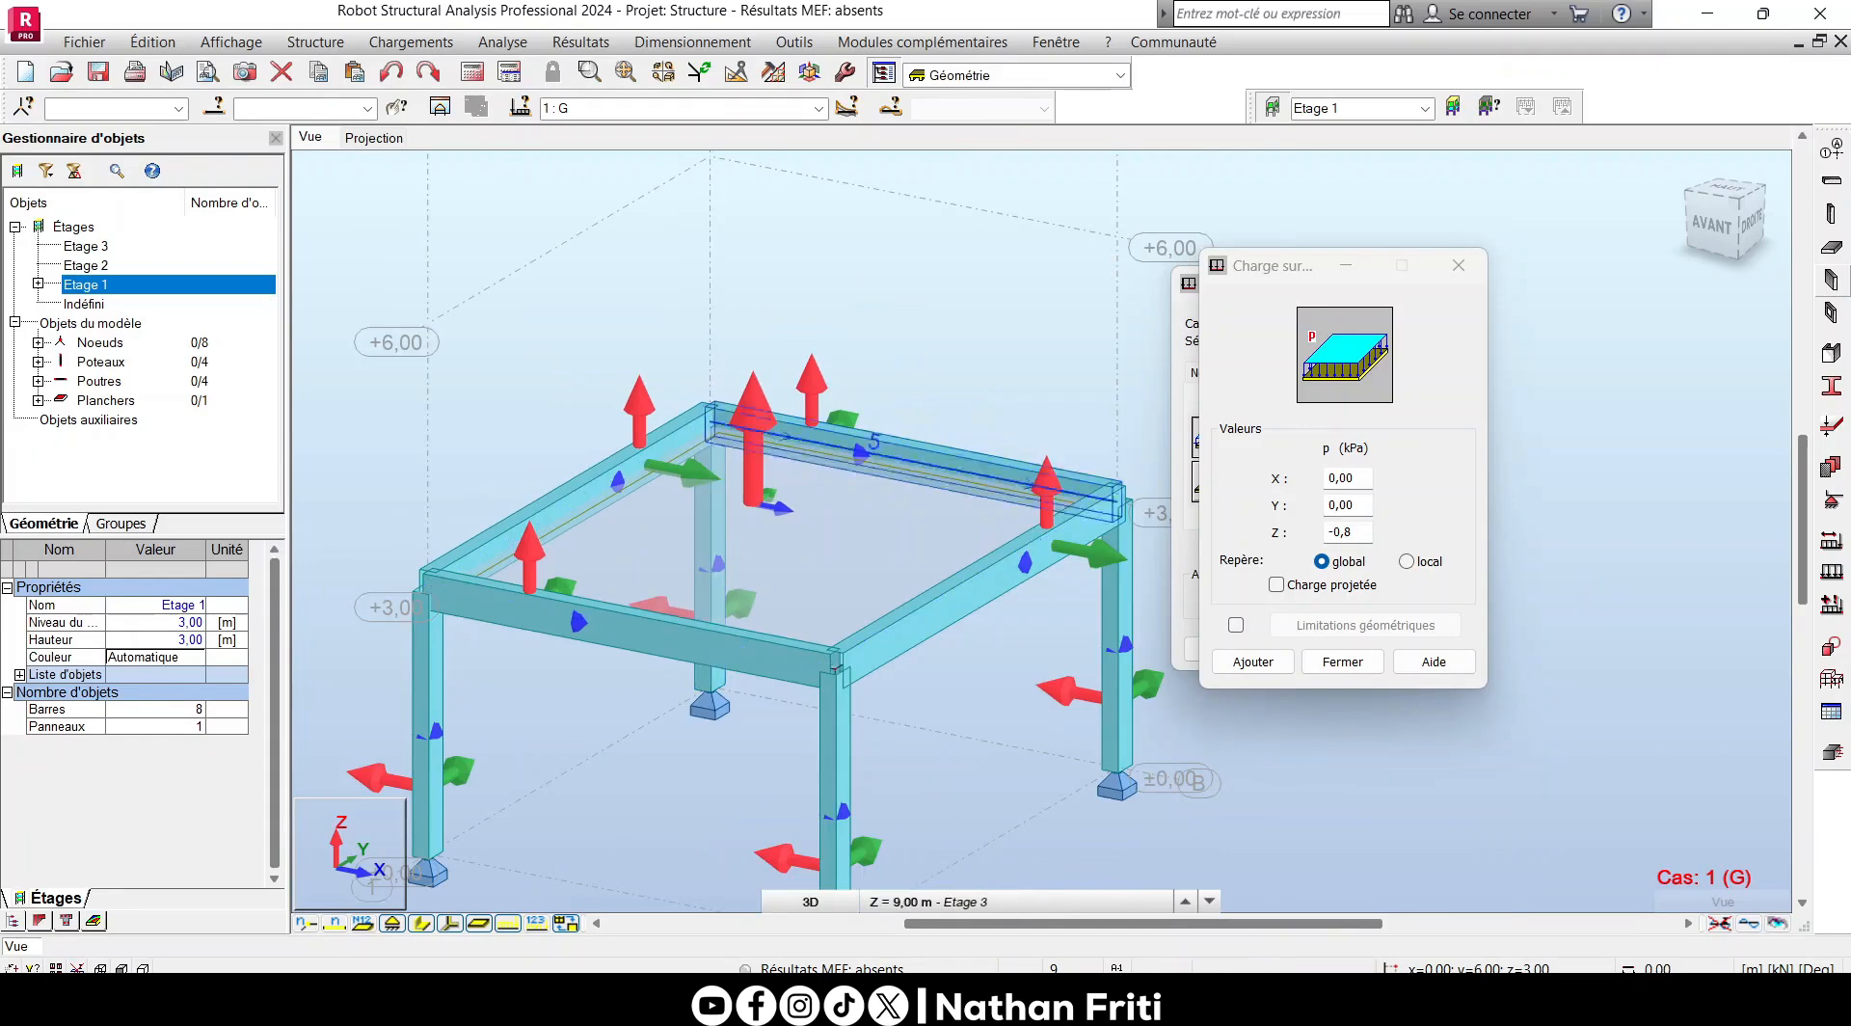
{"action": "scroll", "coordinate": [826, 540], "scroll_direction": "down", "scroll_amount": 2}
{"action": "scroll", "coordinate": [826, 540], "scroll_direction": "up", "scroll_amount": 4}
{"action": "scroll", "coordinate": [815, 615], "scroll_direction": "up", "scroll_amount": 3}
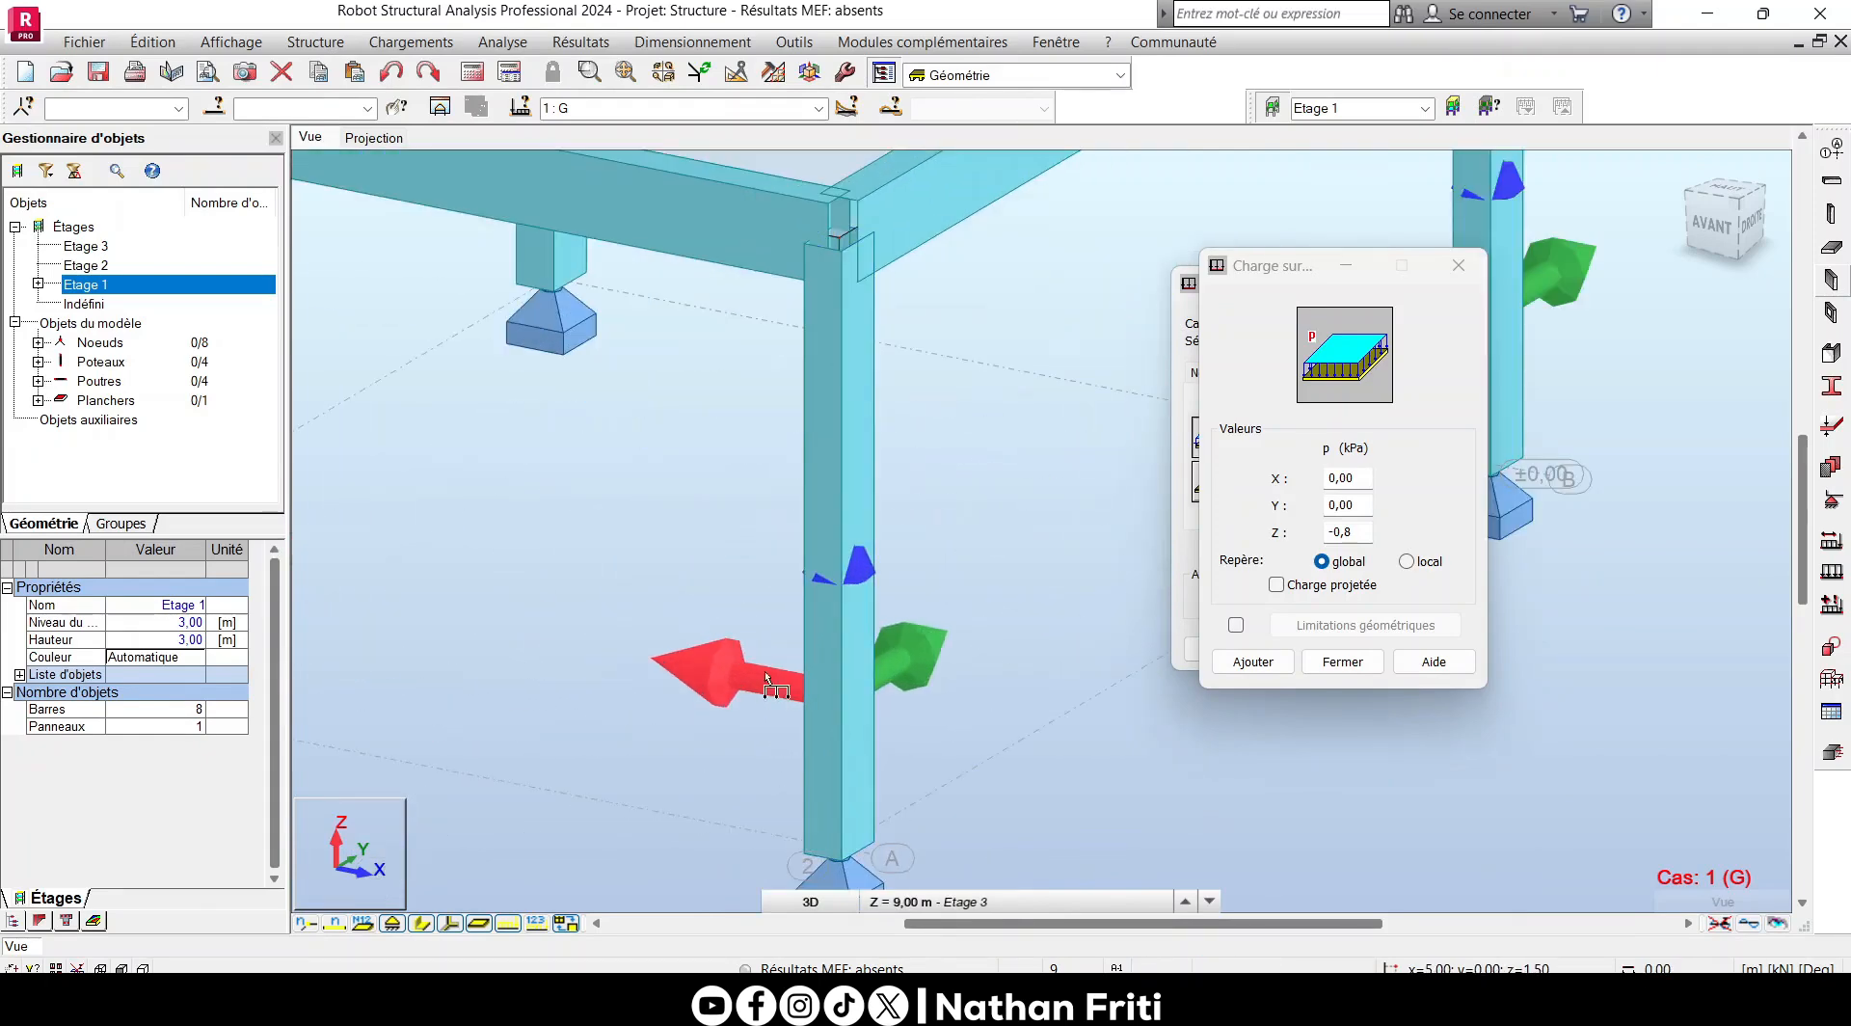
{"action": "scroll", "coordinate": [663, 561], "scroll_direction": "down", "scroll_amount": 5}
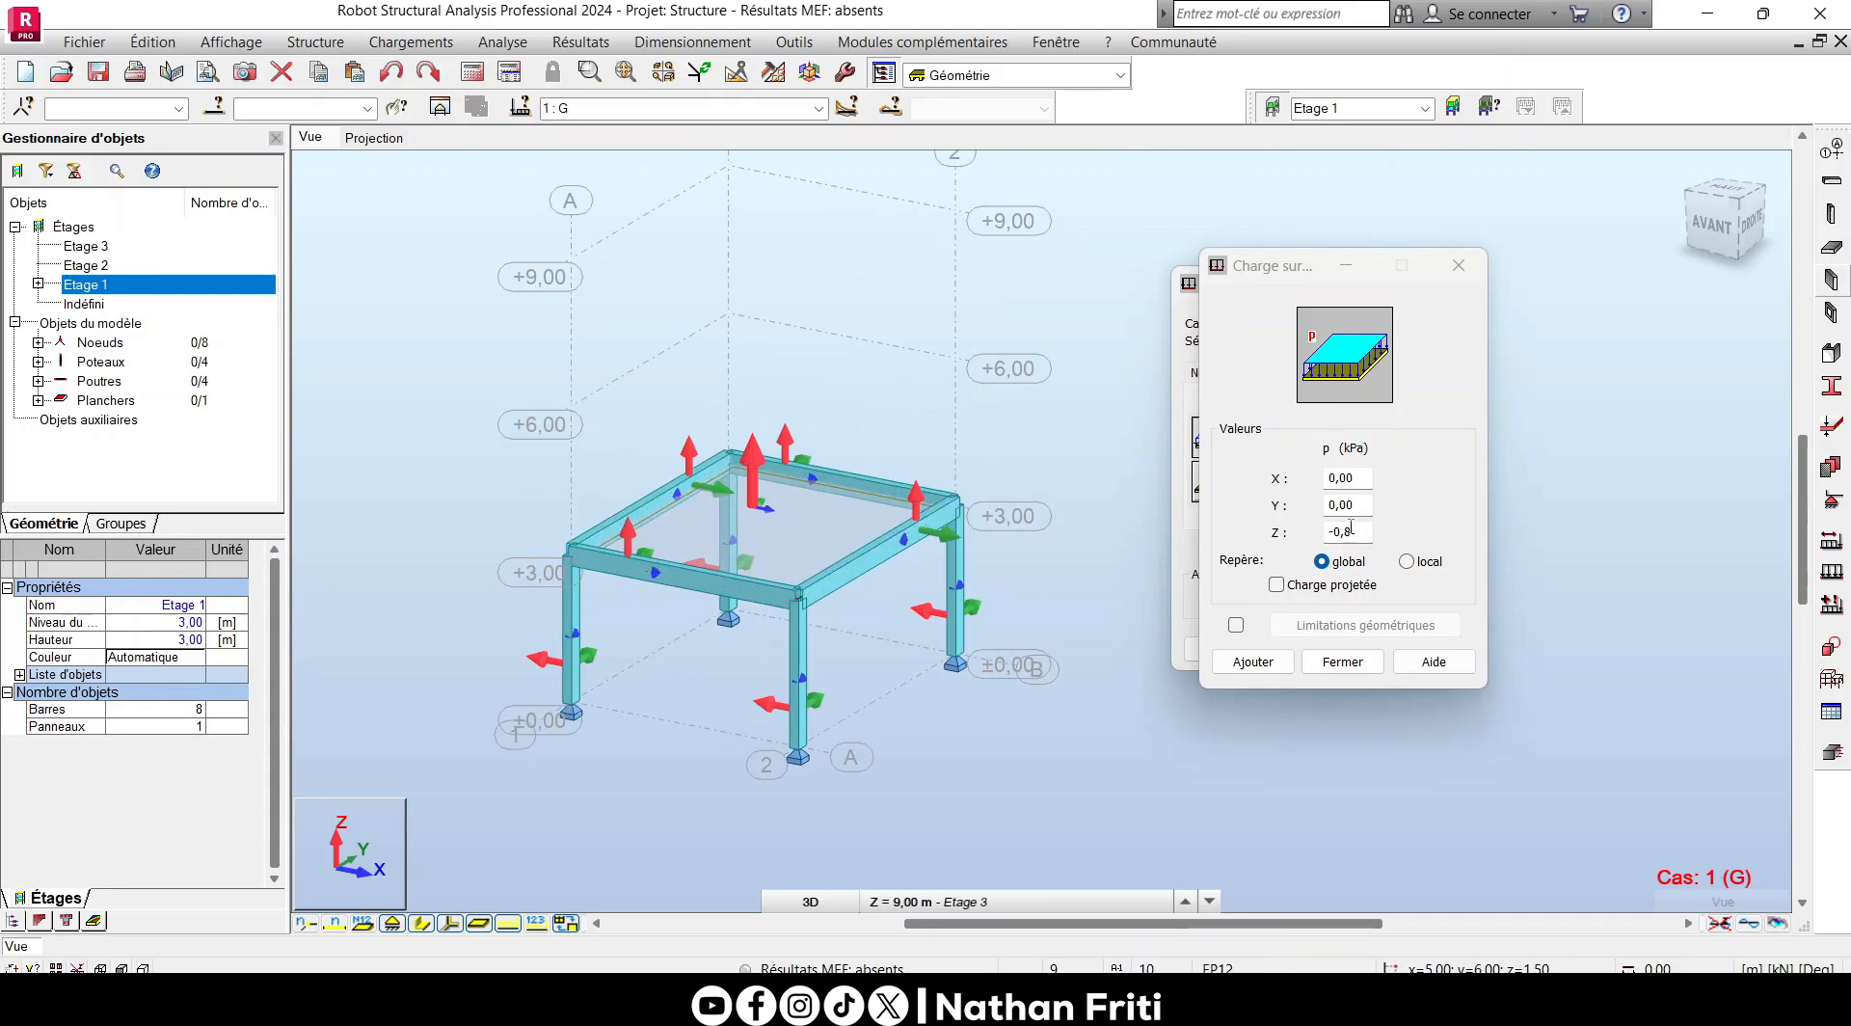
- Add the uniform surface load definition of -0.8 kPa in Z and hide the local axes
{"action": "left_click", "coordinate": [1252, 663]}
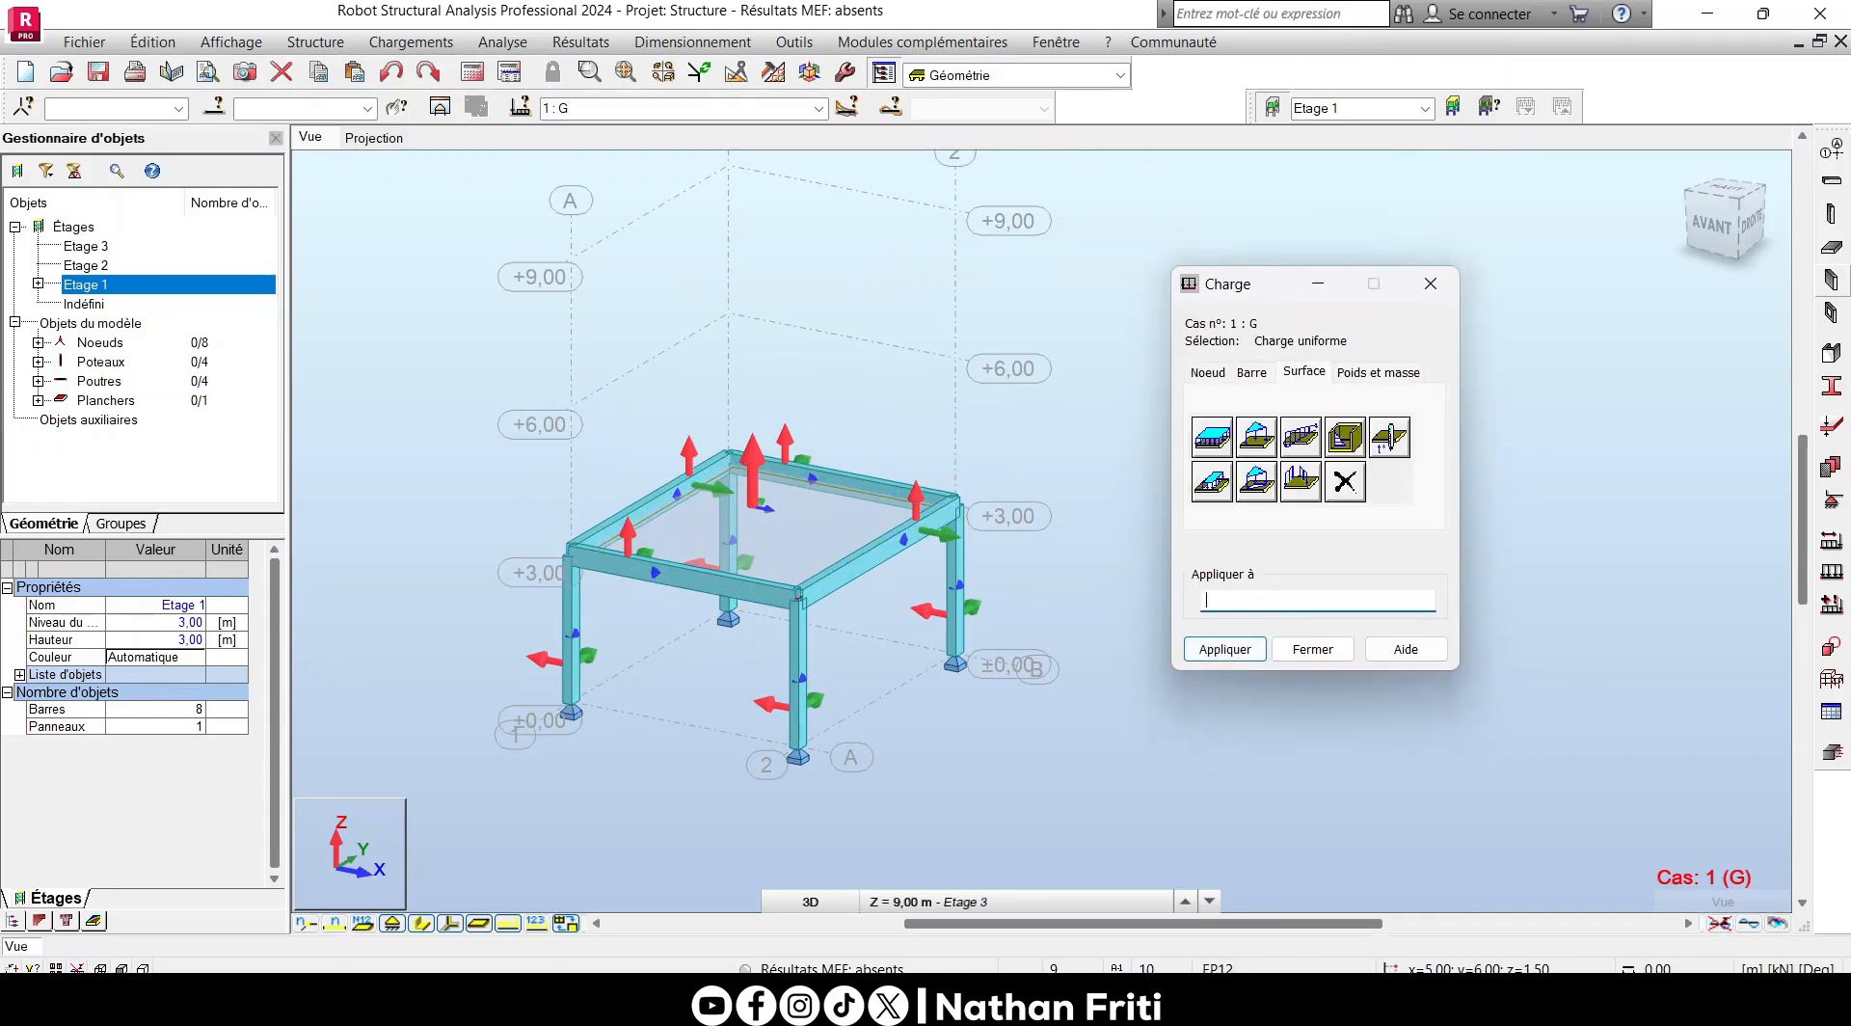
{"action": "left_click", "coordinate": [460, 924]}
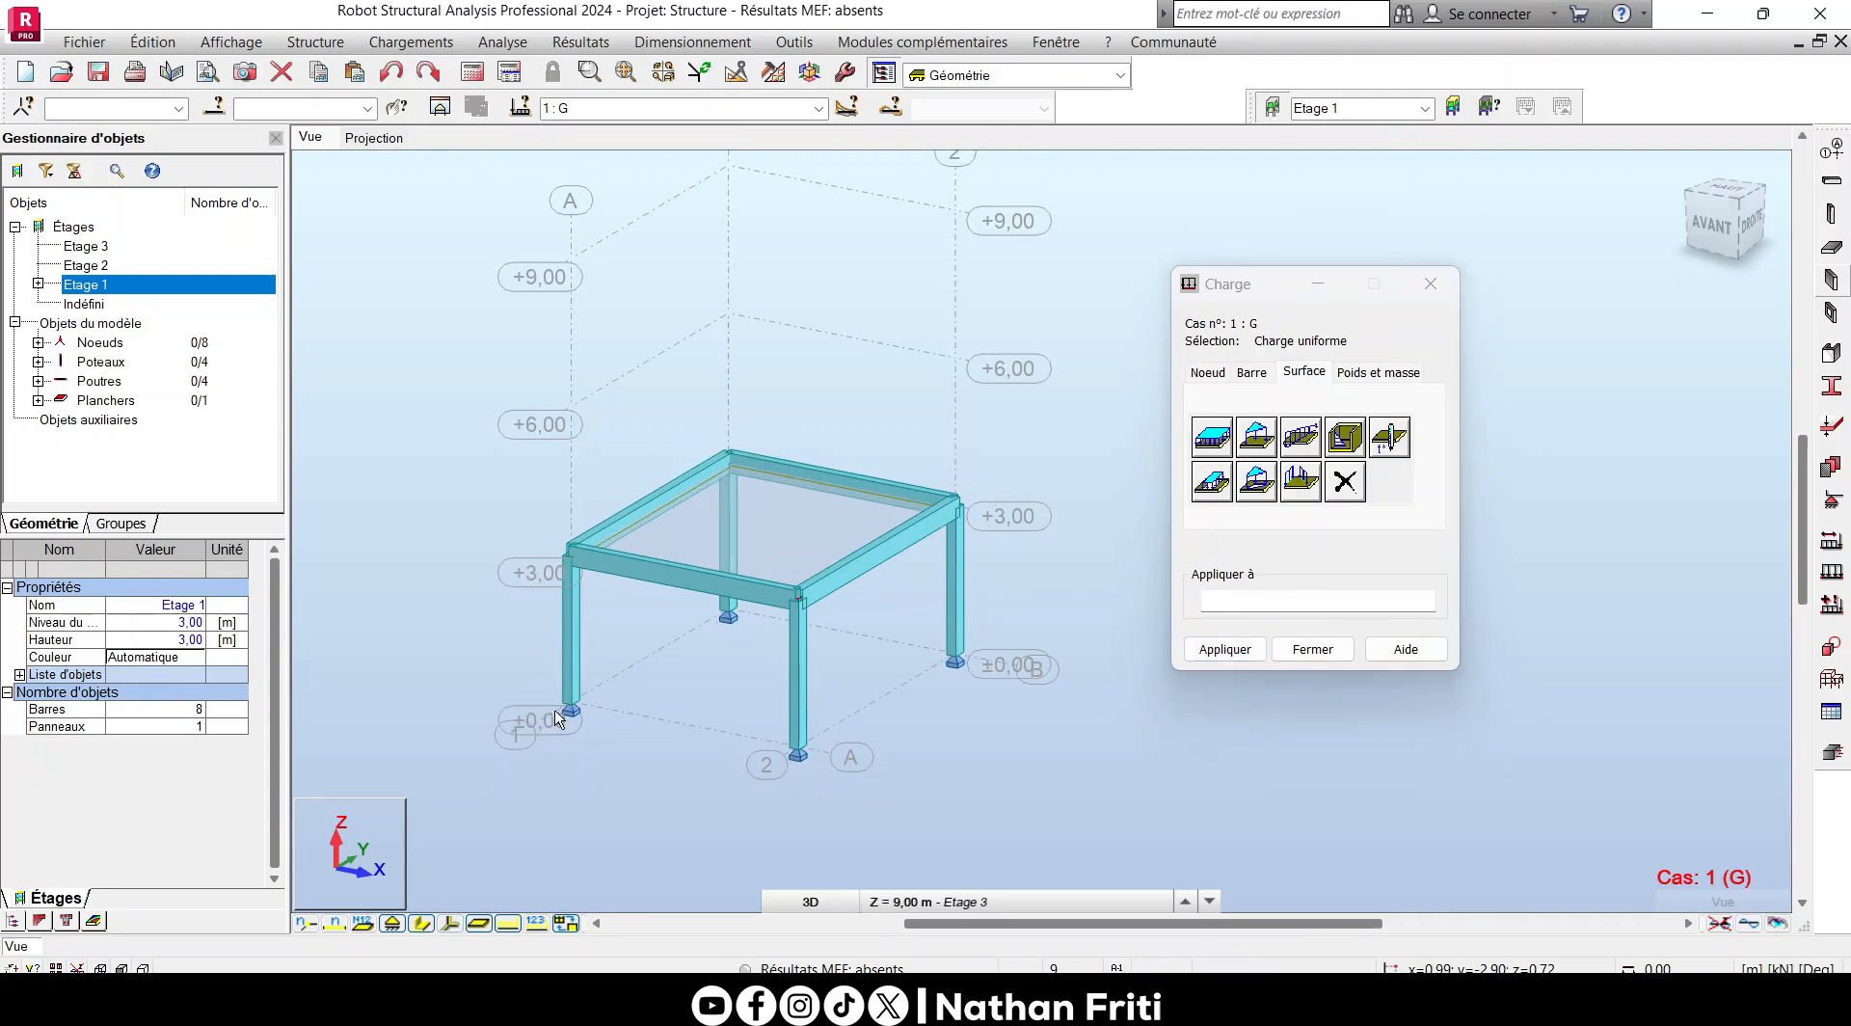
- Select the floor panel by its attribute, filtering panels (Panneau) by thickness EP12
{"action": "left_click", "coordinate": [214, 106]}
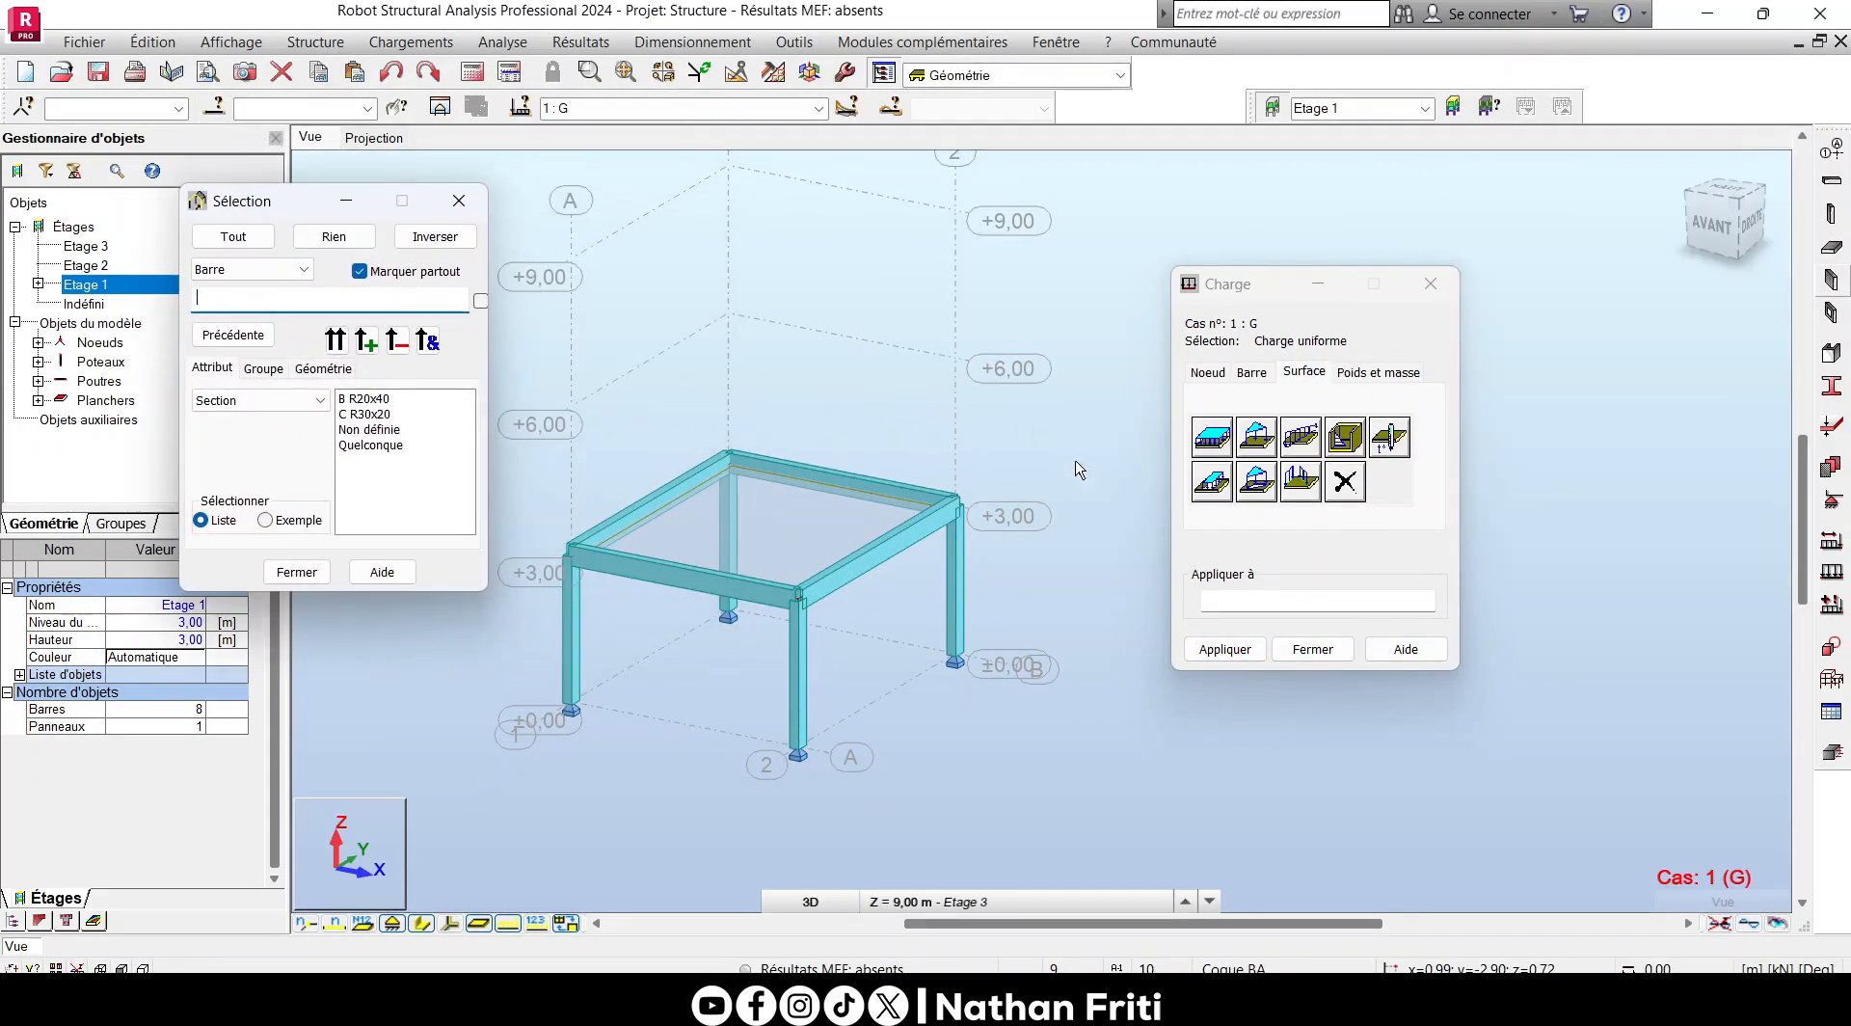
{"action": "left_click_drag", "start_coordinate": [253, 206], "coordinate": [391, 252]}
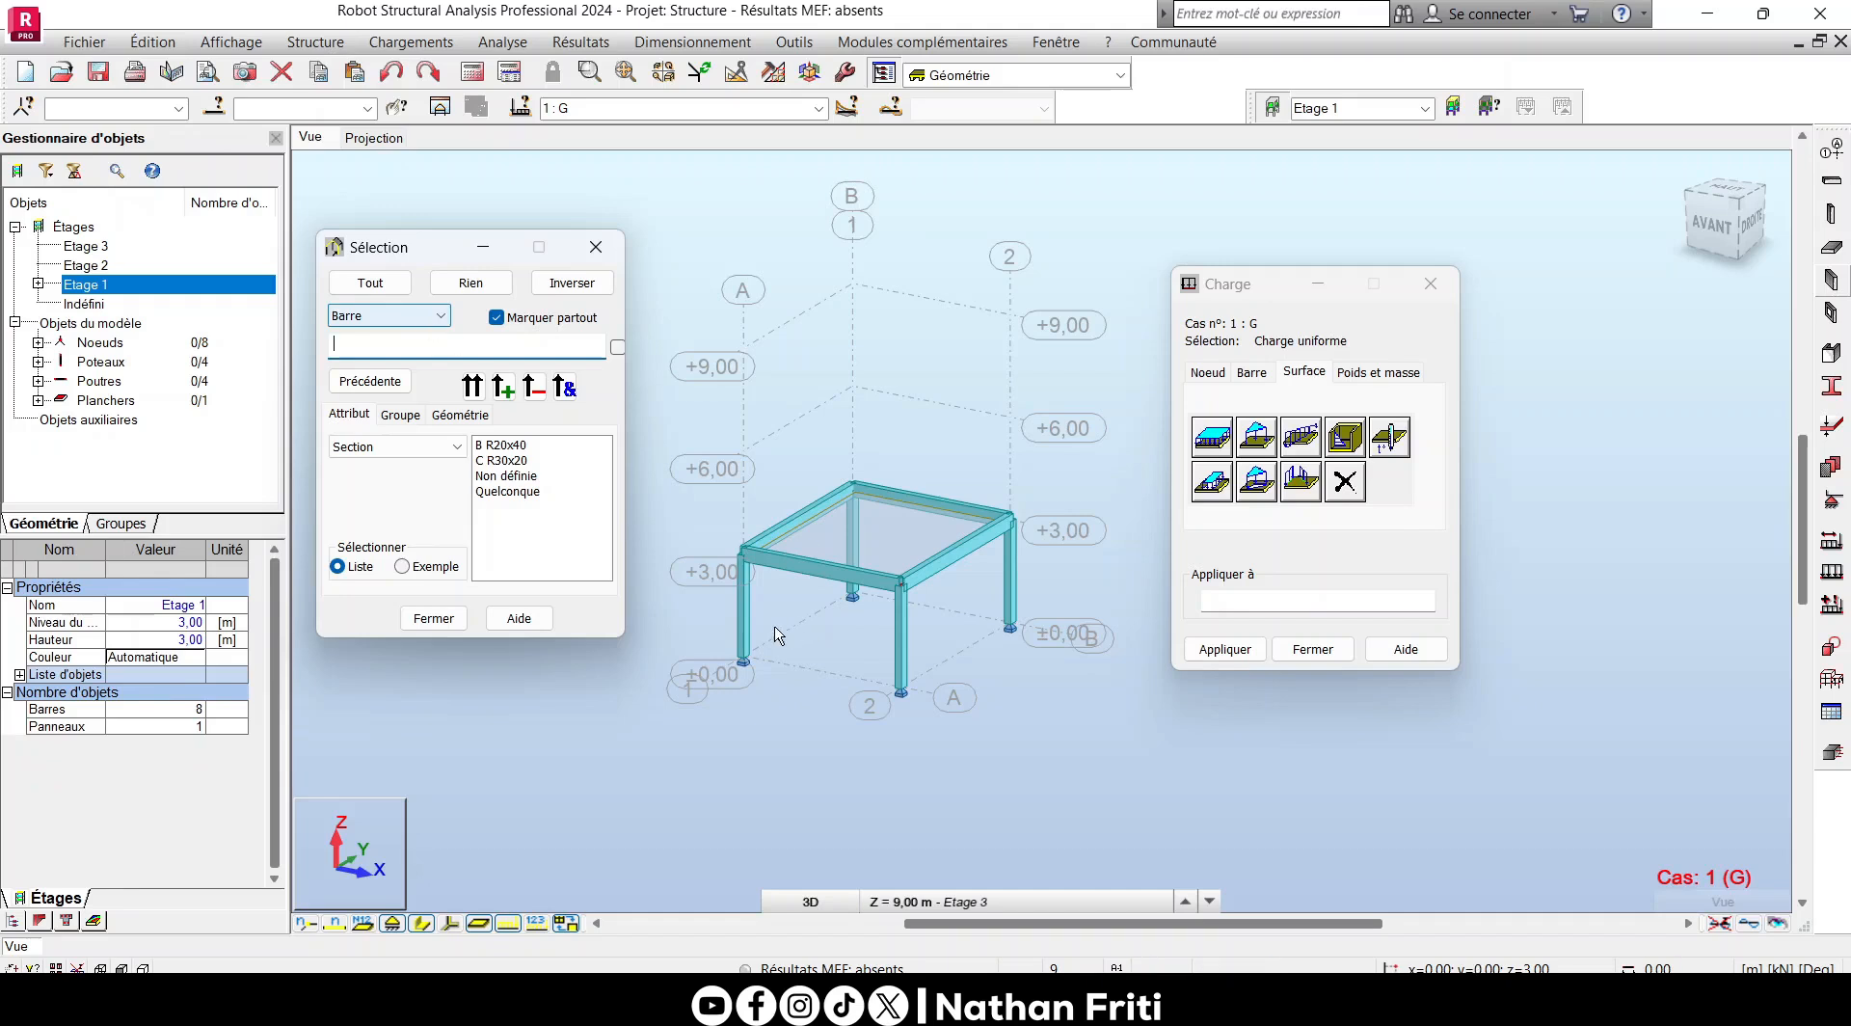
{"action": "scroll", "coordinate": [804, 535], "scroll_direction": "up", "scroll_amount": 2}
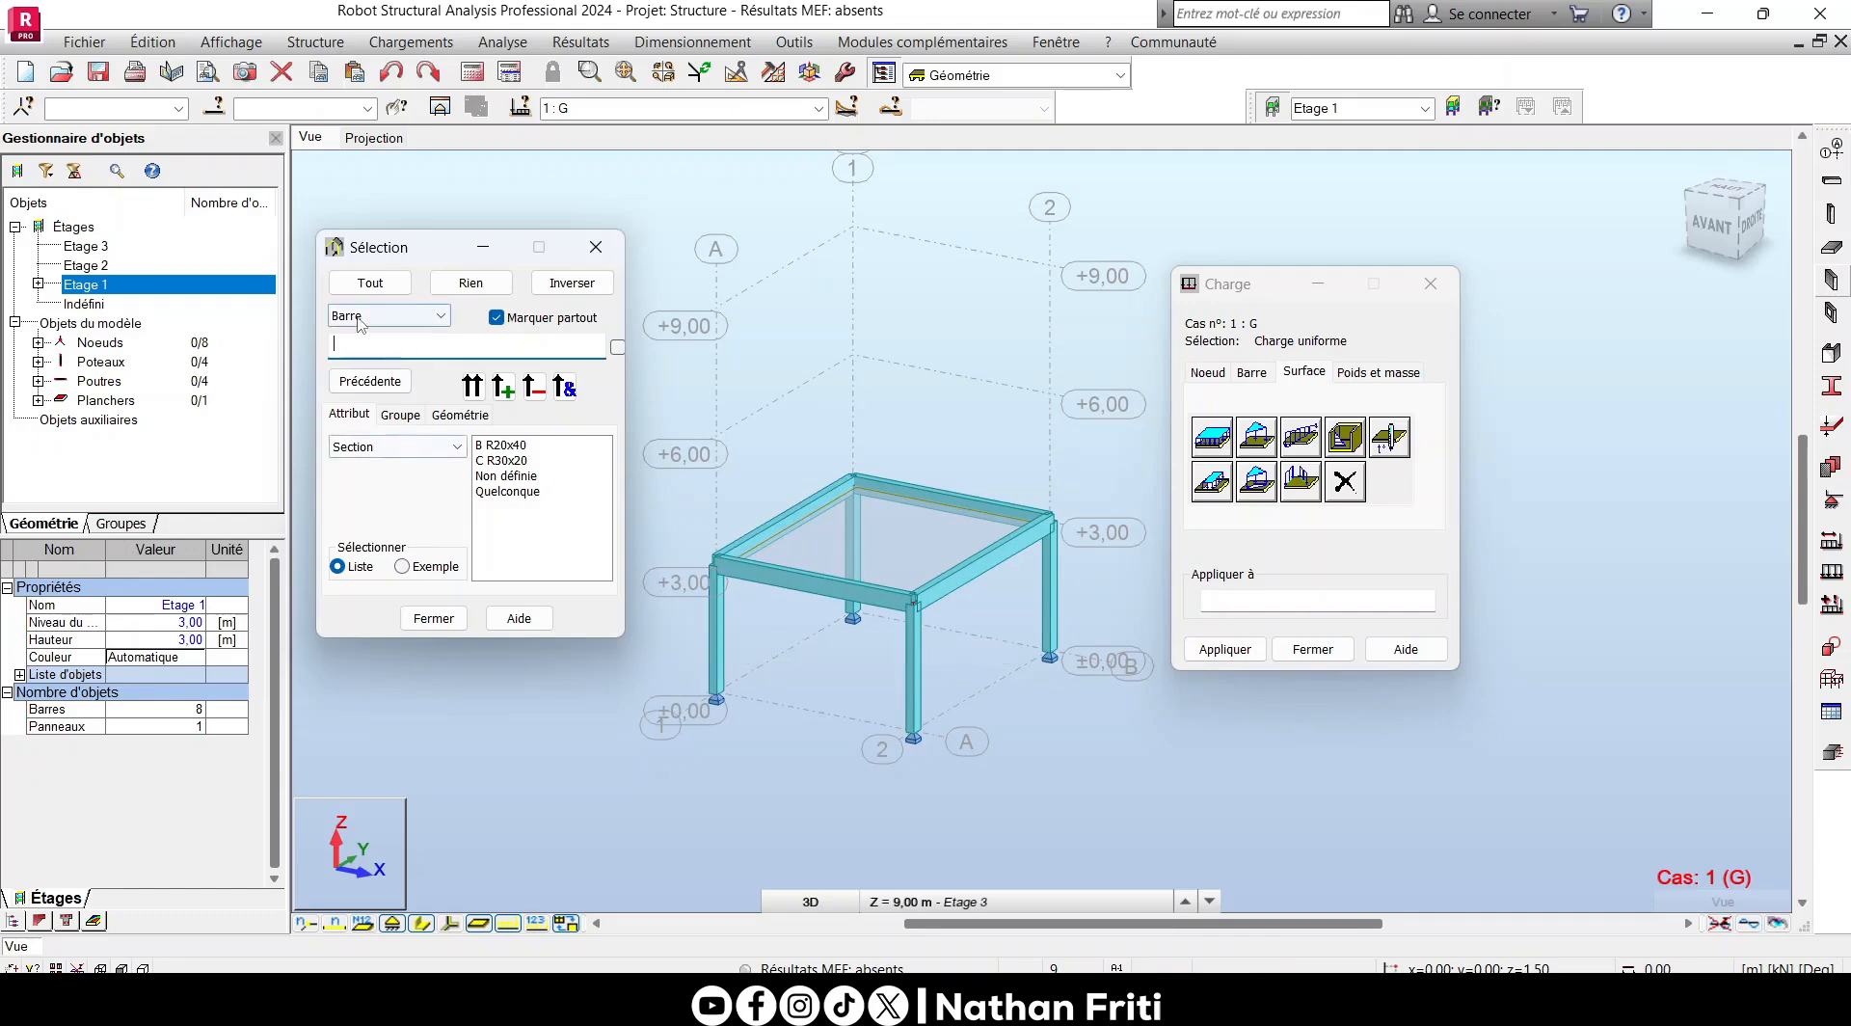
{"action": "left_click", "coordinate": [389, 316]}
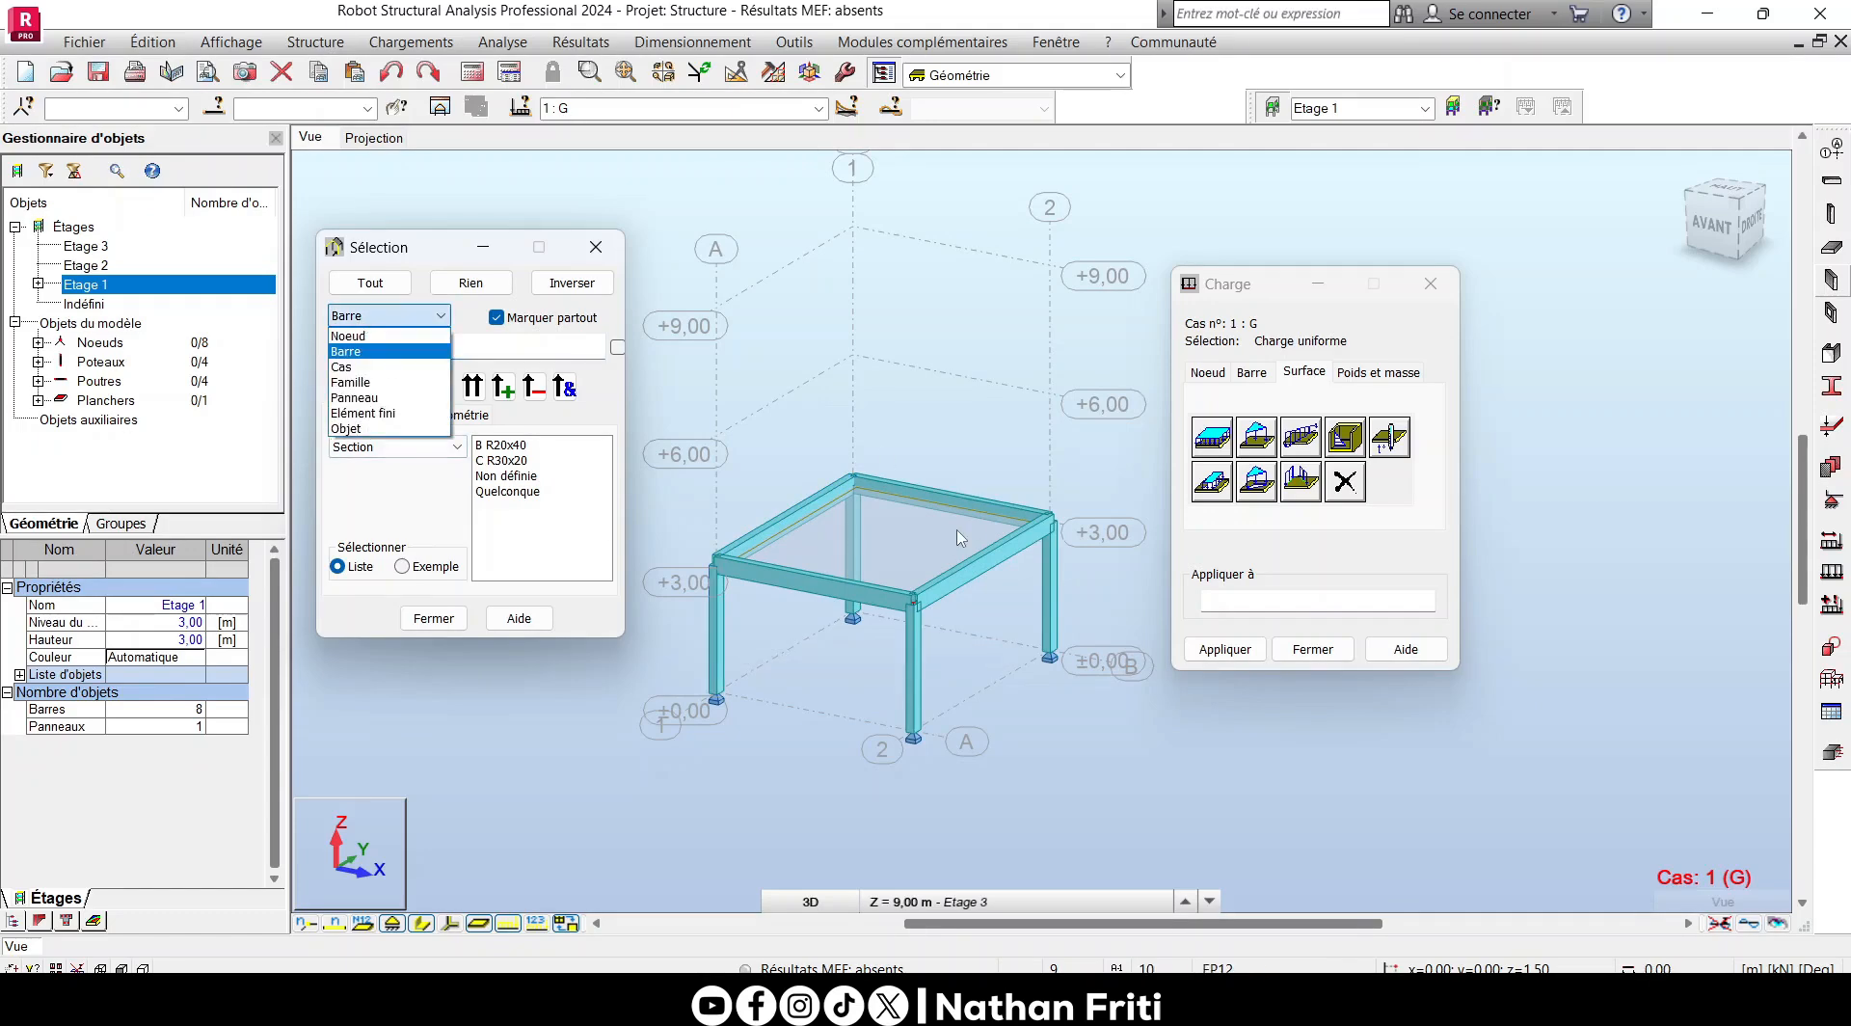
{"action": "left_click", "coordinate": [374, 398]}
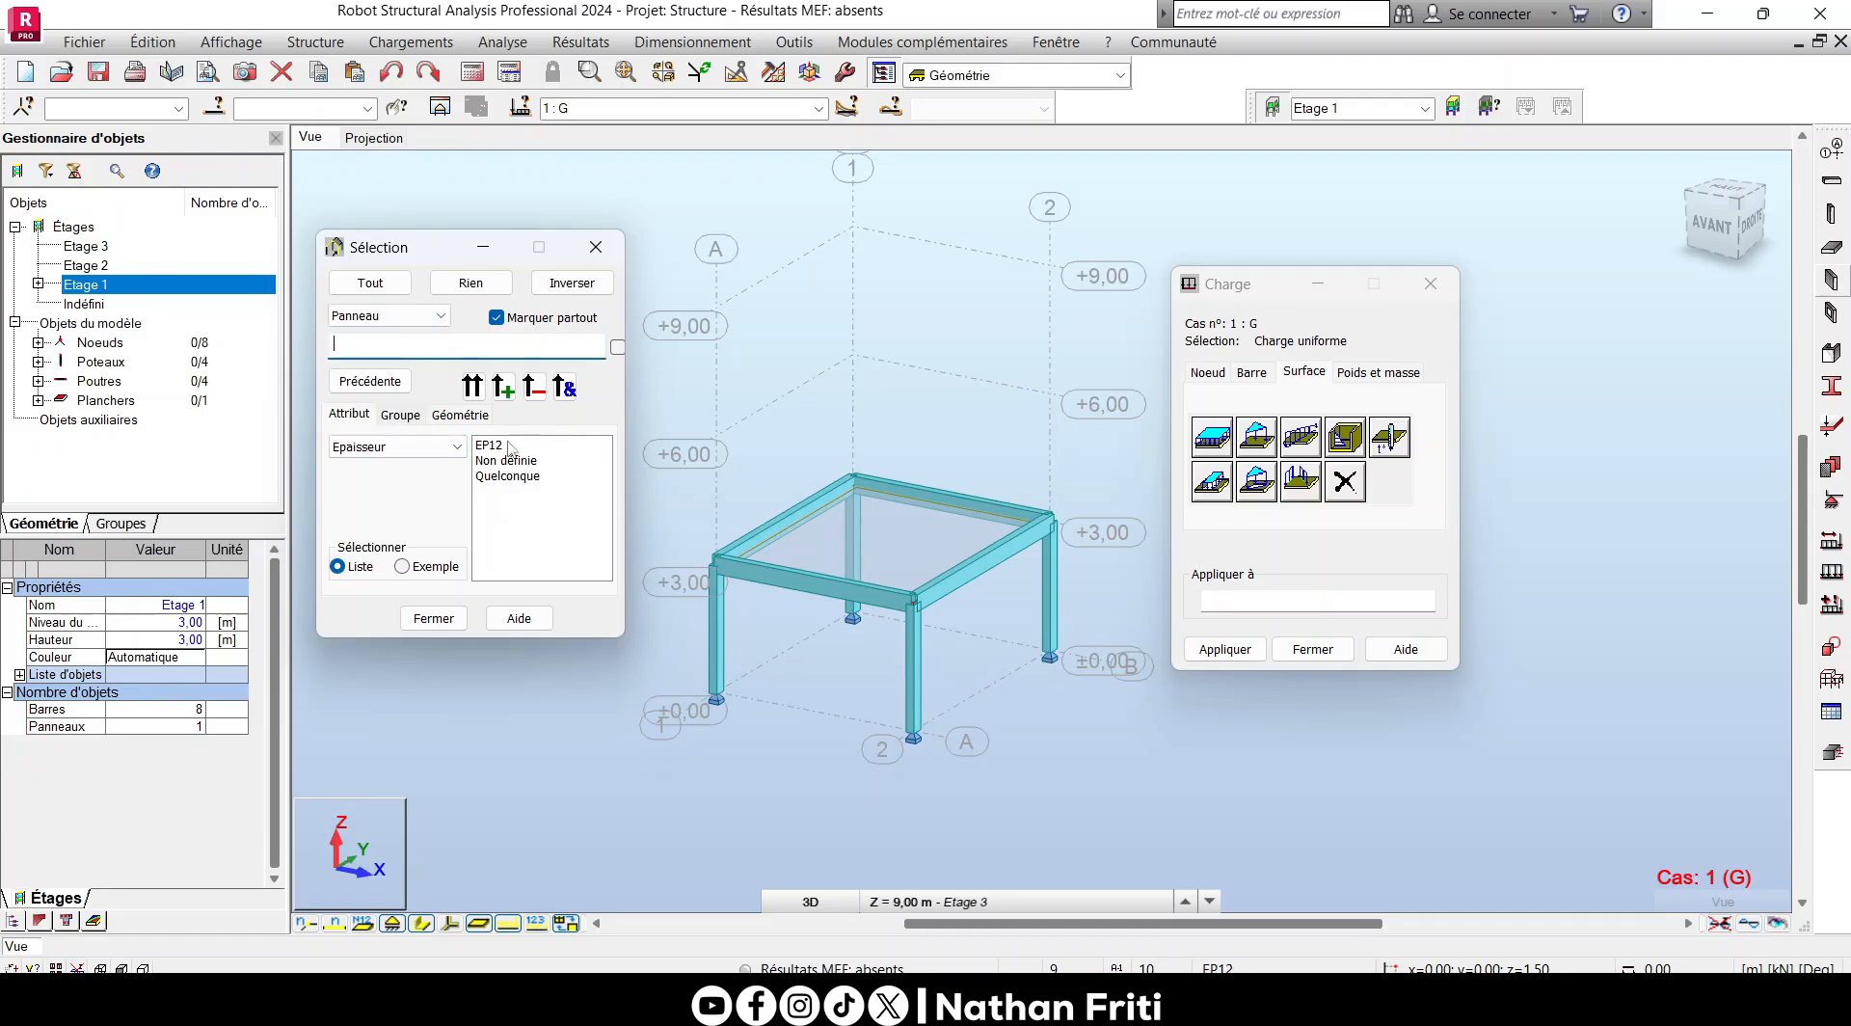
{"action": "left_click", "coordinate": [496, 444]}
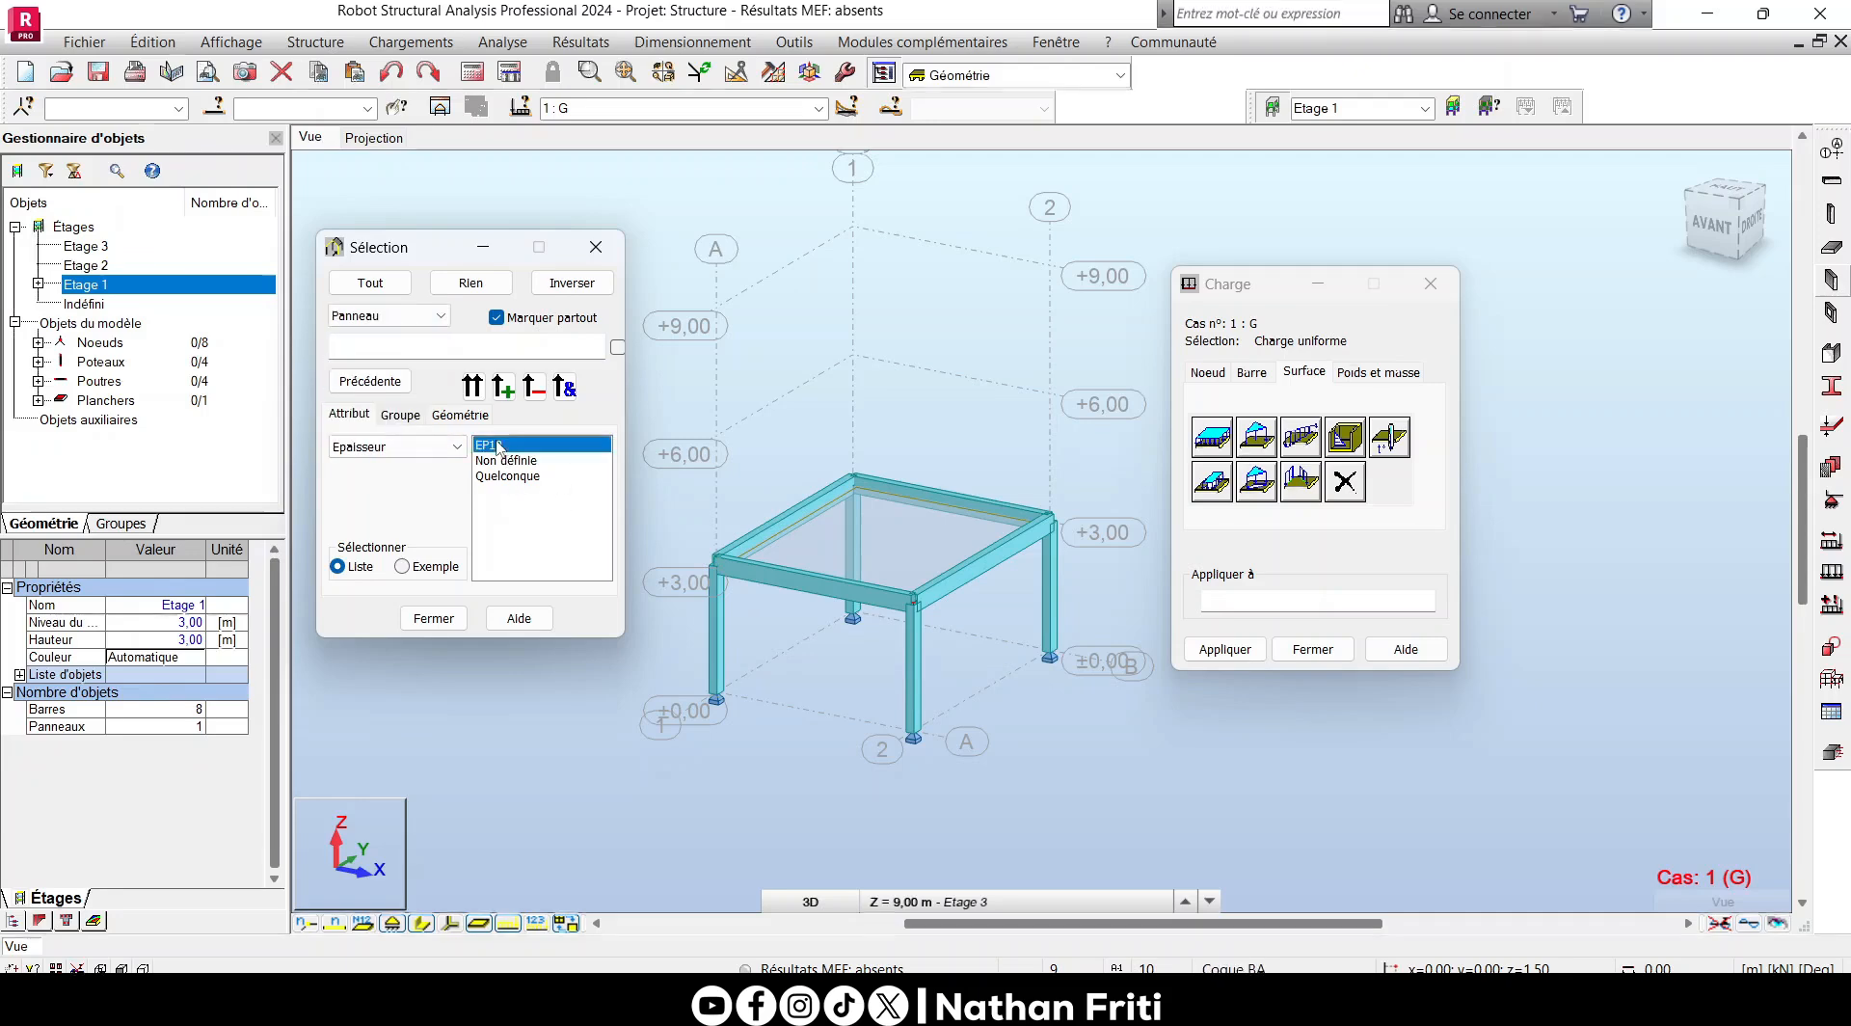
{"action": "left_click", "coordinate": [472, 388]}
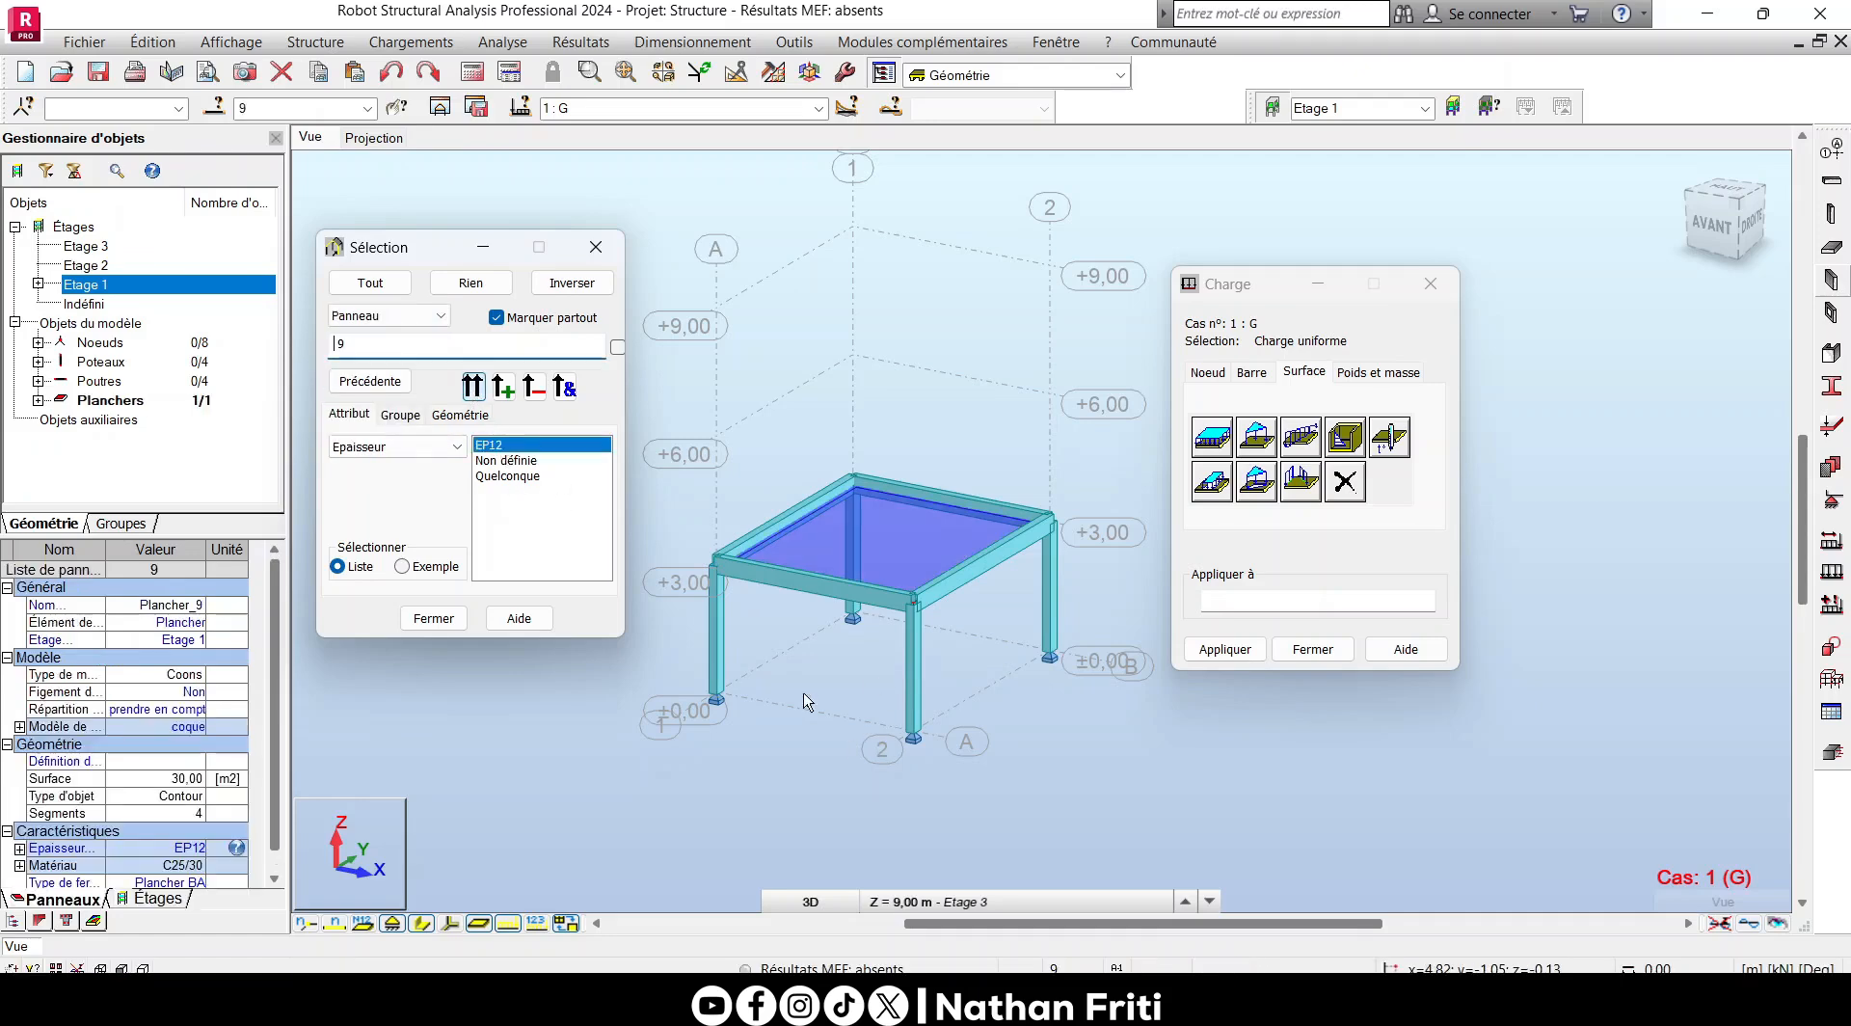
- Try panel 9 as the load target, clear it, and display the panel descriptions to check the floor's number
{"action": "left_click", "coordinate": [1241, 598]}
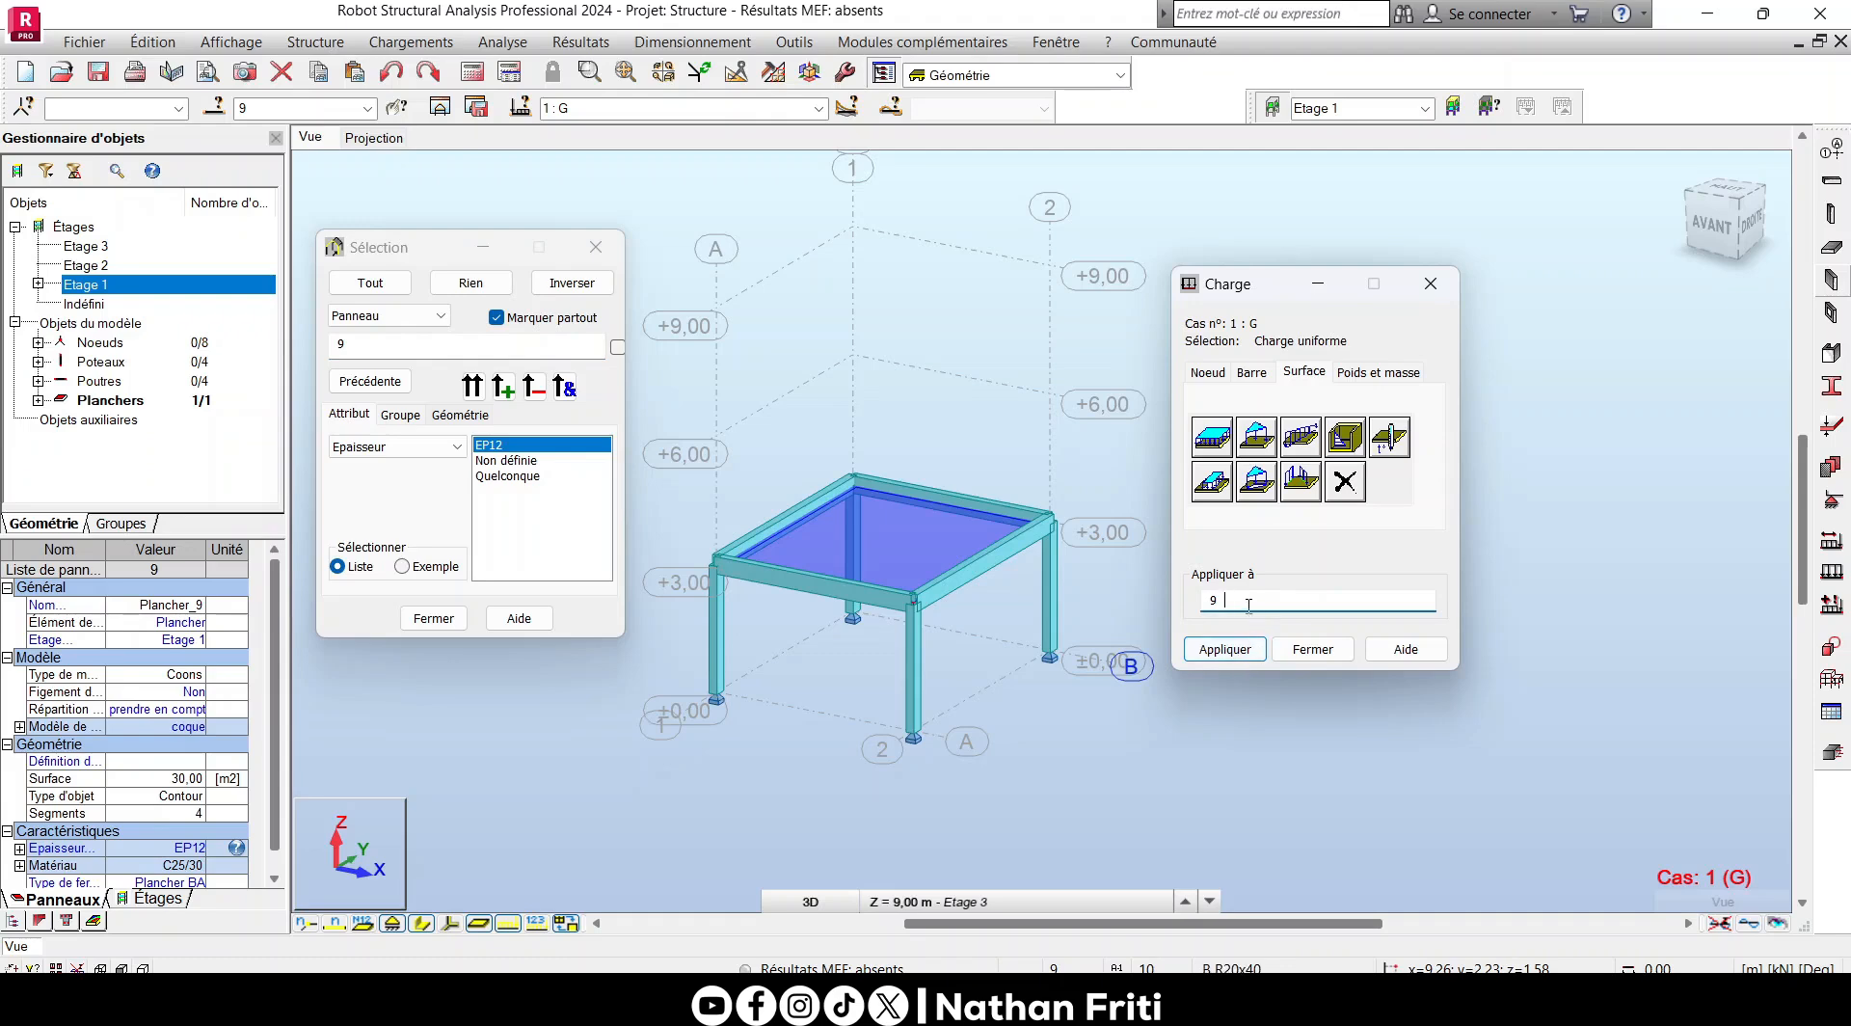
{"action": "key", "text": "BackSpace"}
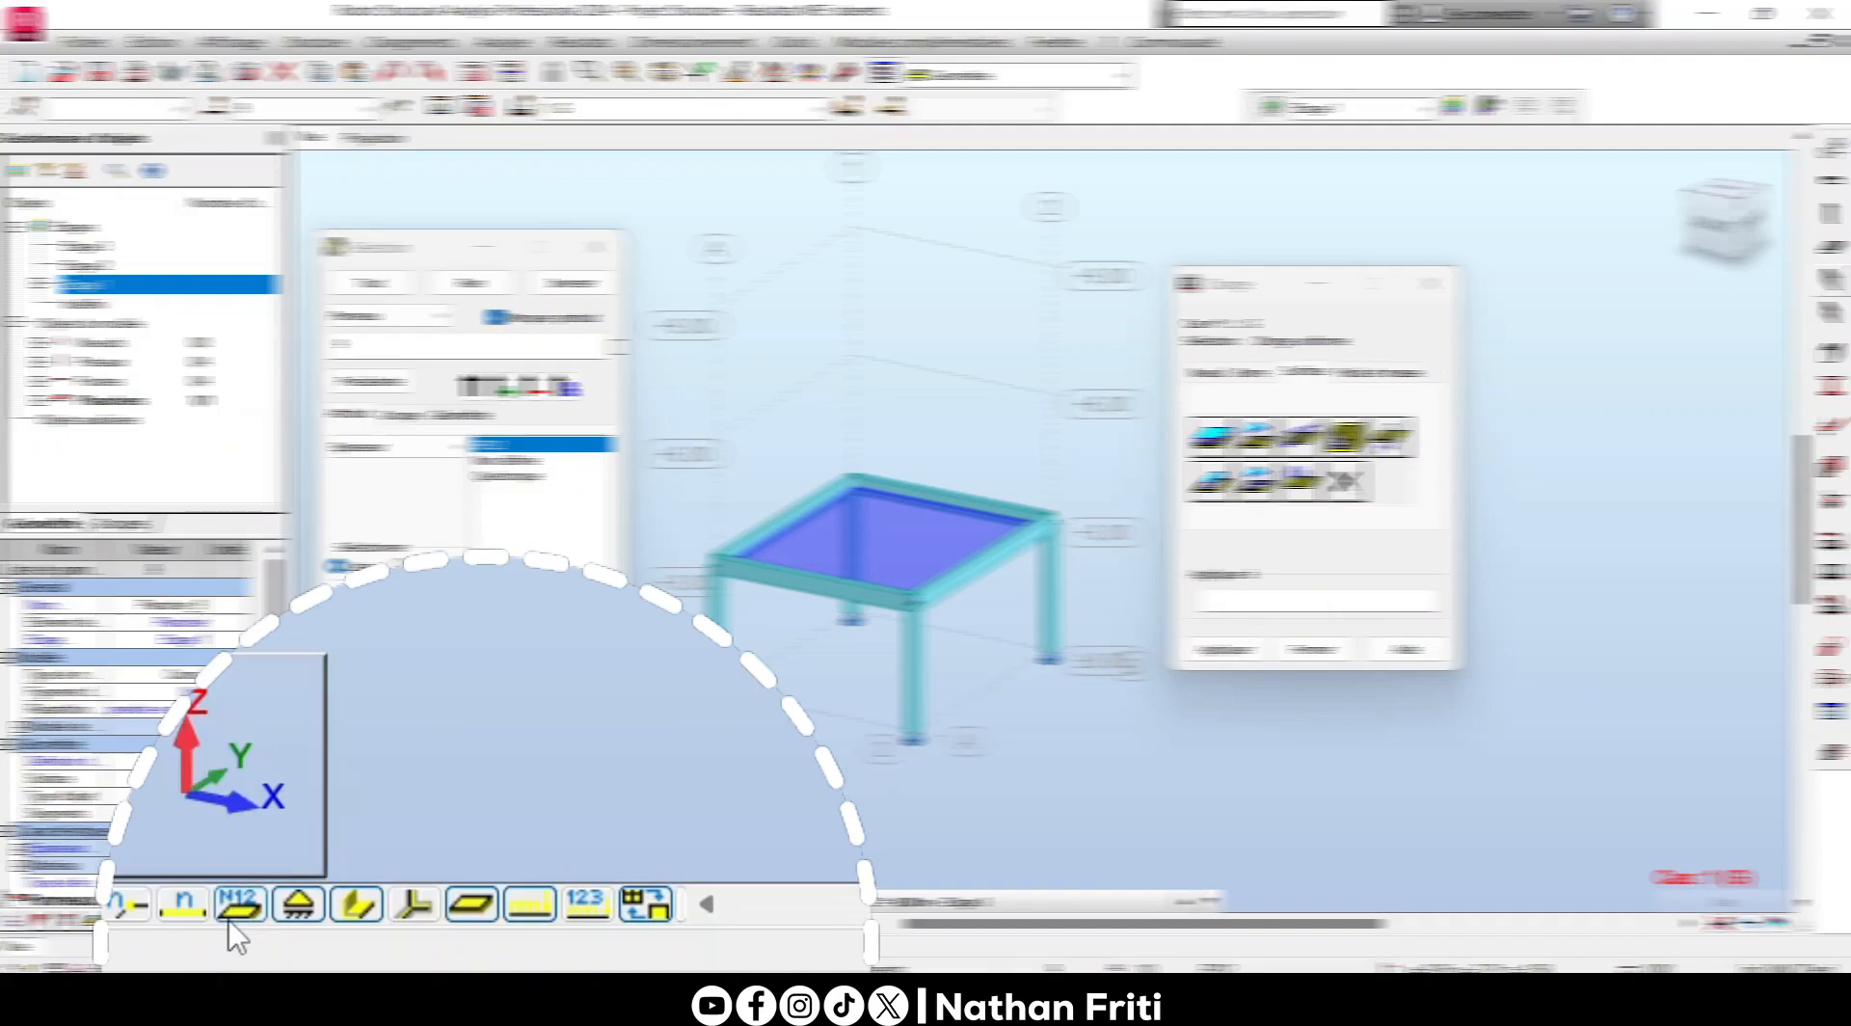
{"action": "left_click", "coordinate": [362, 922]}
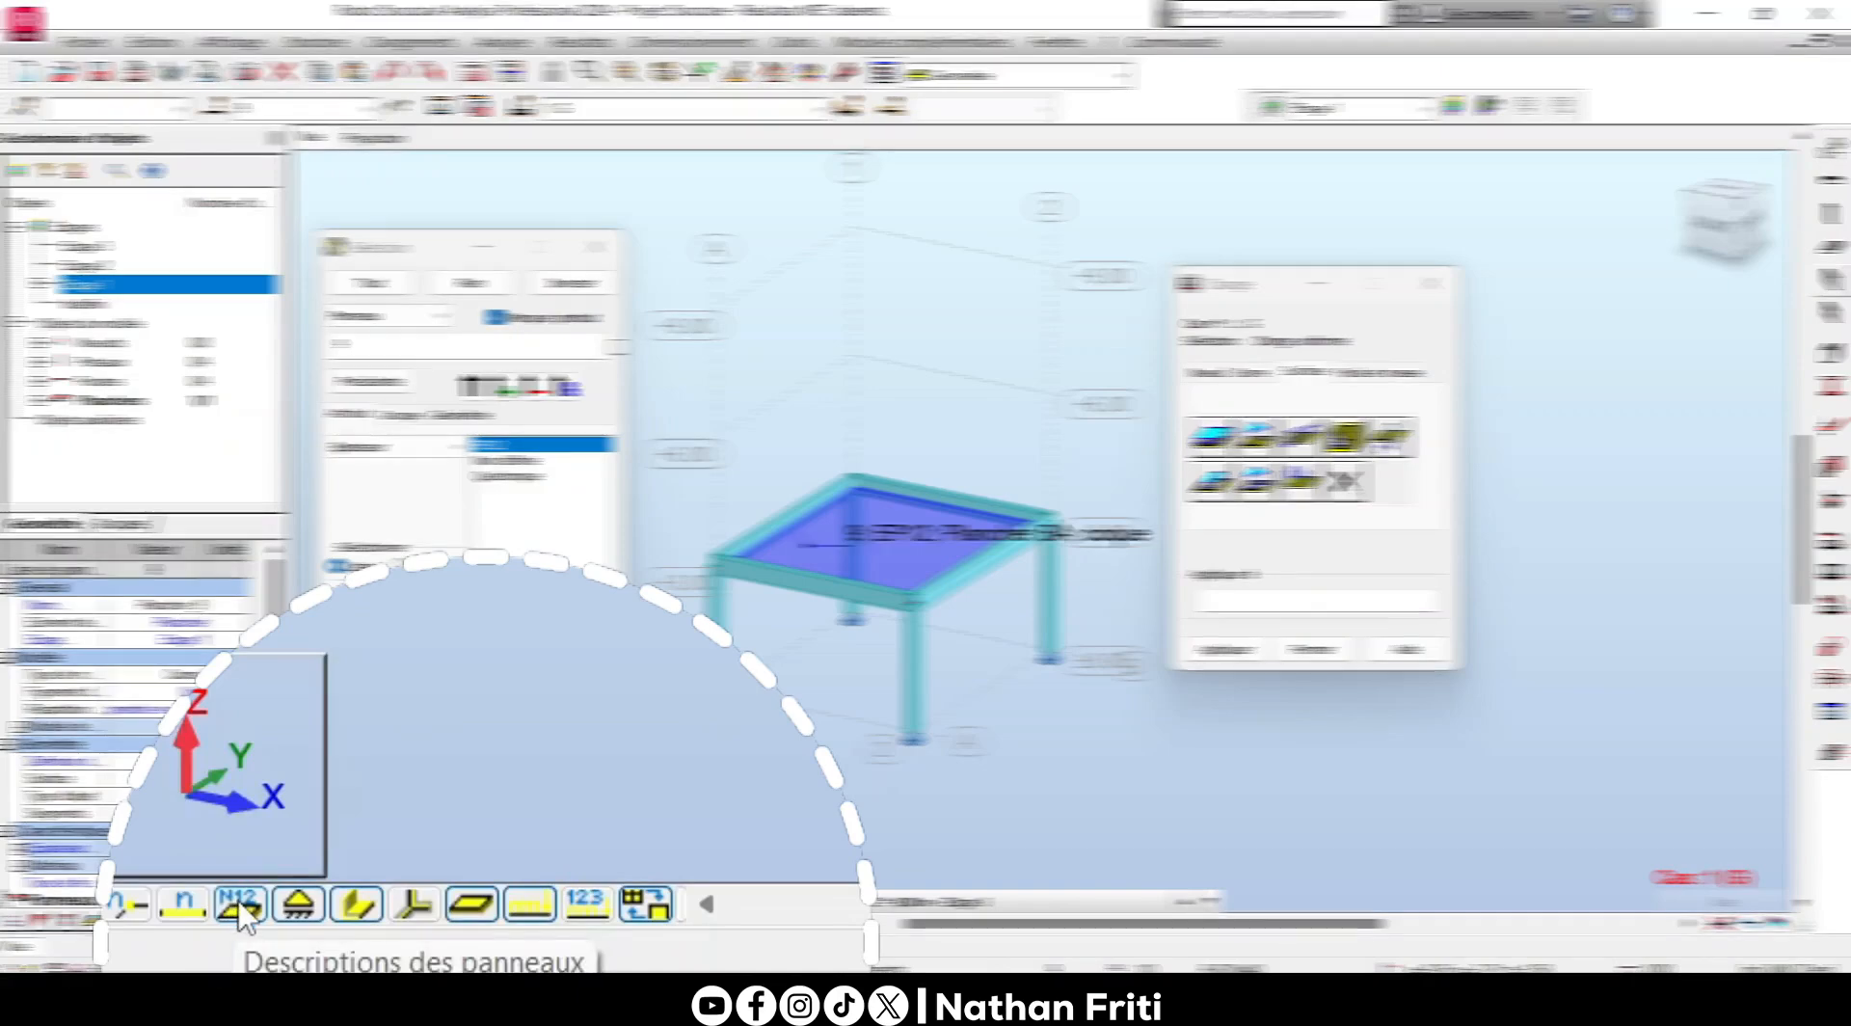
{"action": "scroll", "coordinate": [915, 460], "scroll_direction": "up", "scroll_amount": 2}
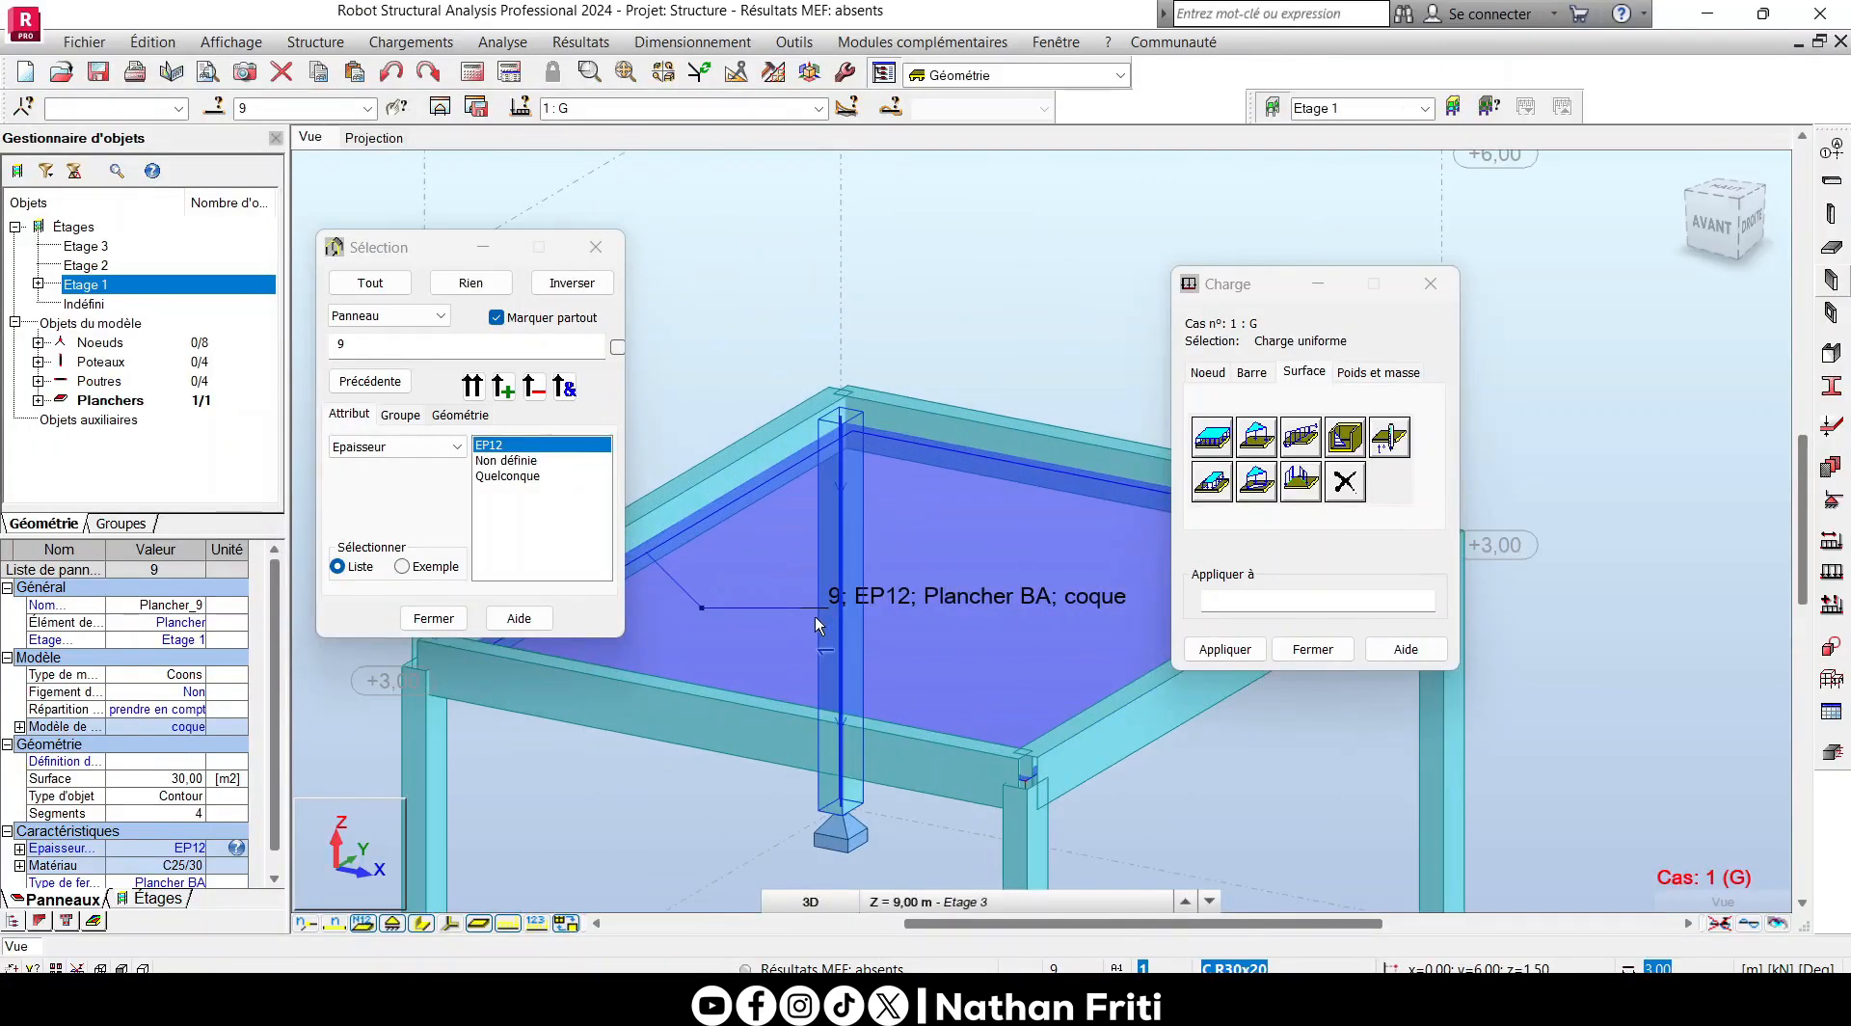
- Hide the panel descriptions and enter panel 9 as the target for the surface load
{"action": "left_click", "coordinate": [979, 701]}
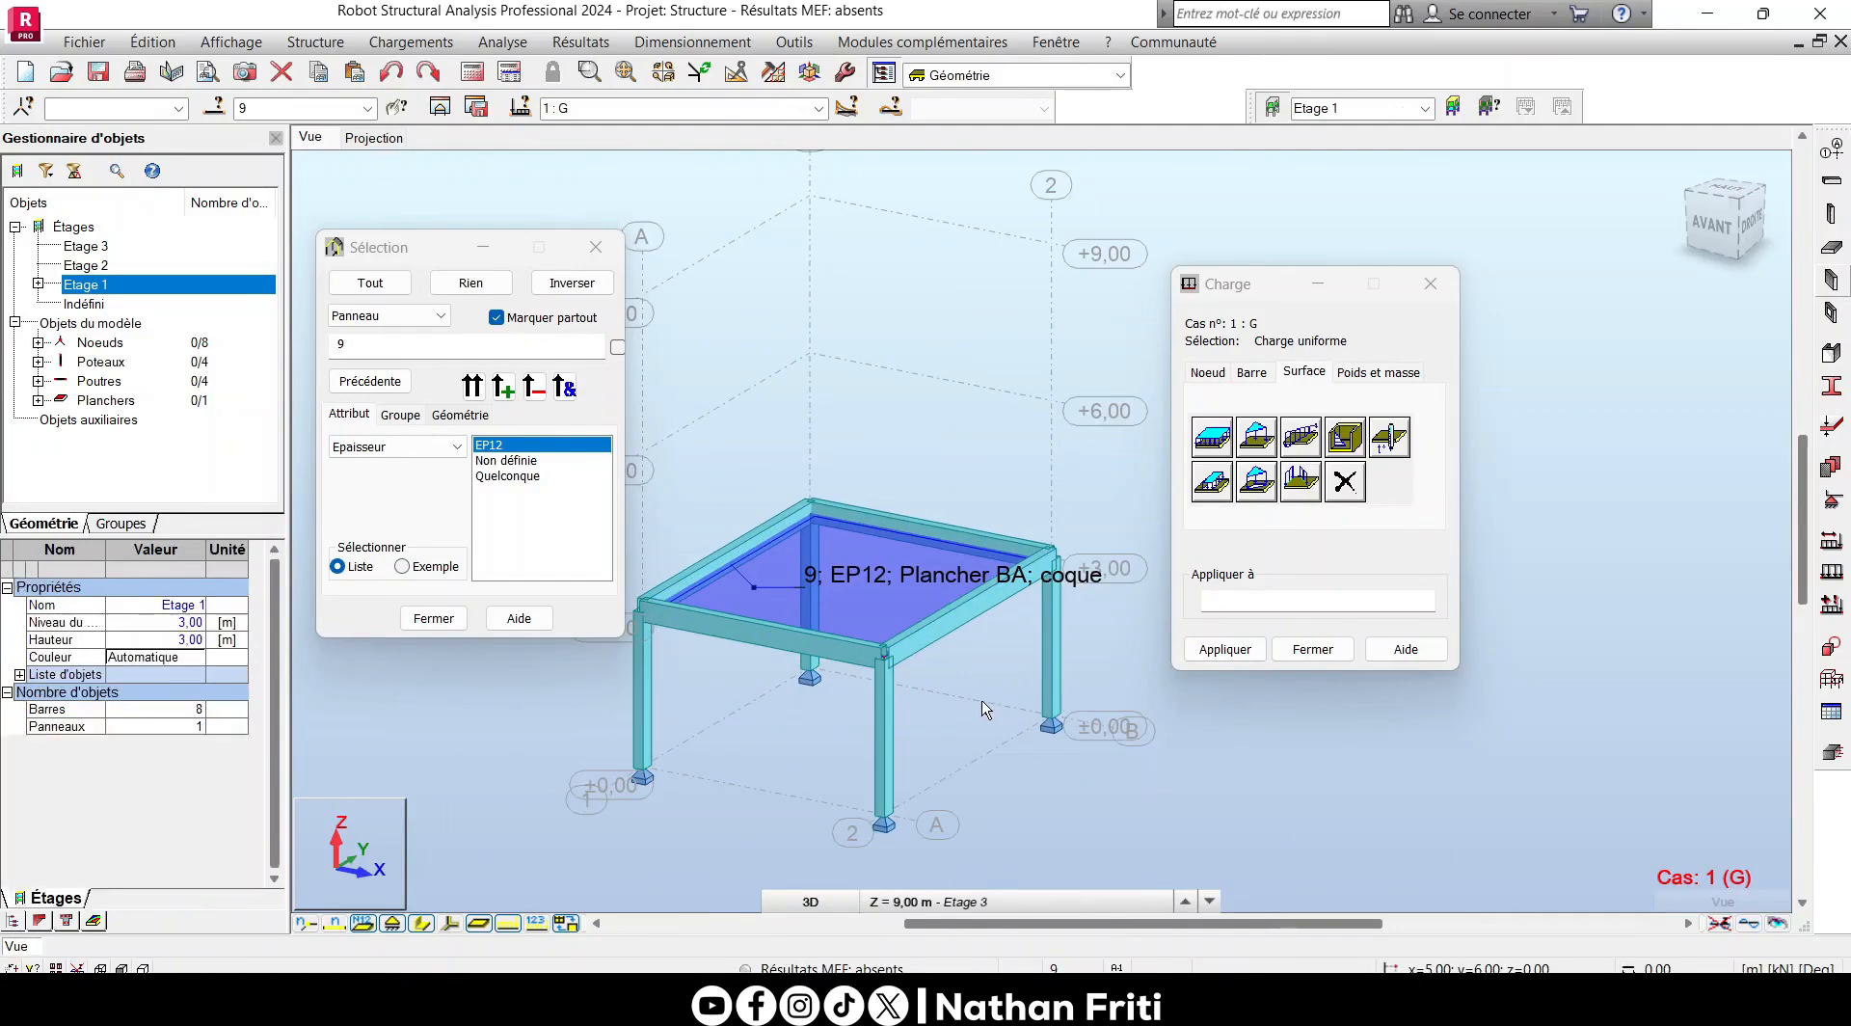
{"action": "left_click", "coordinate": [370, 927]}
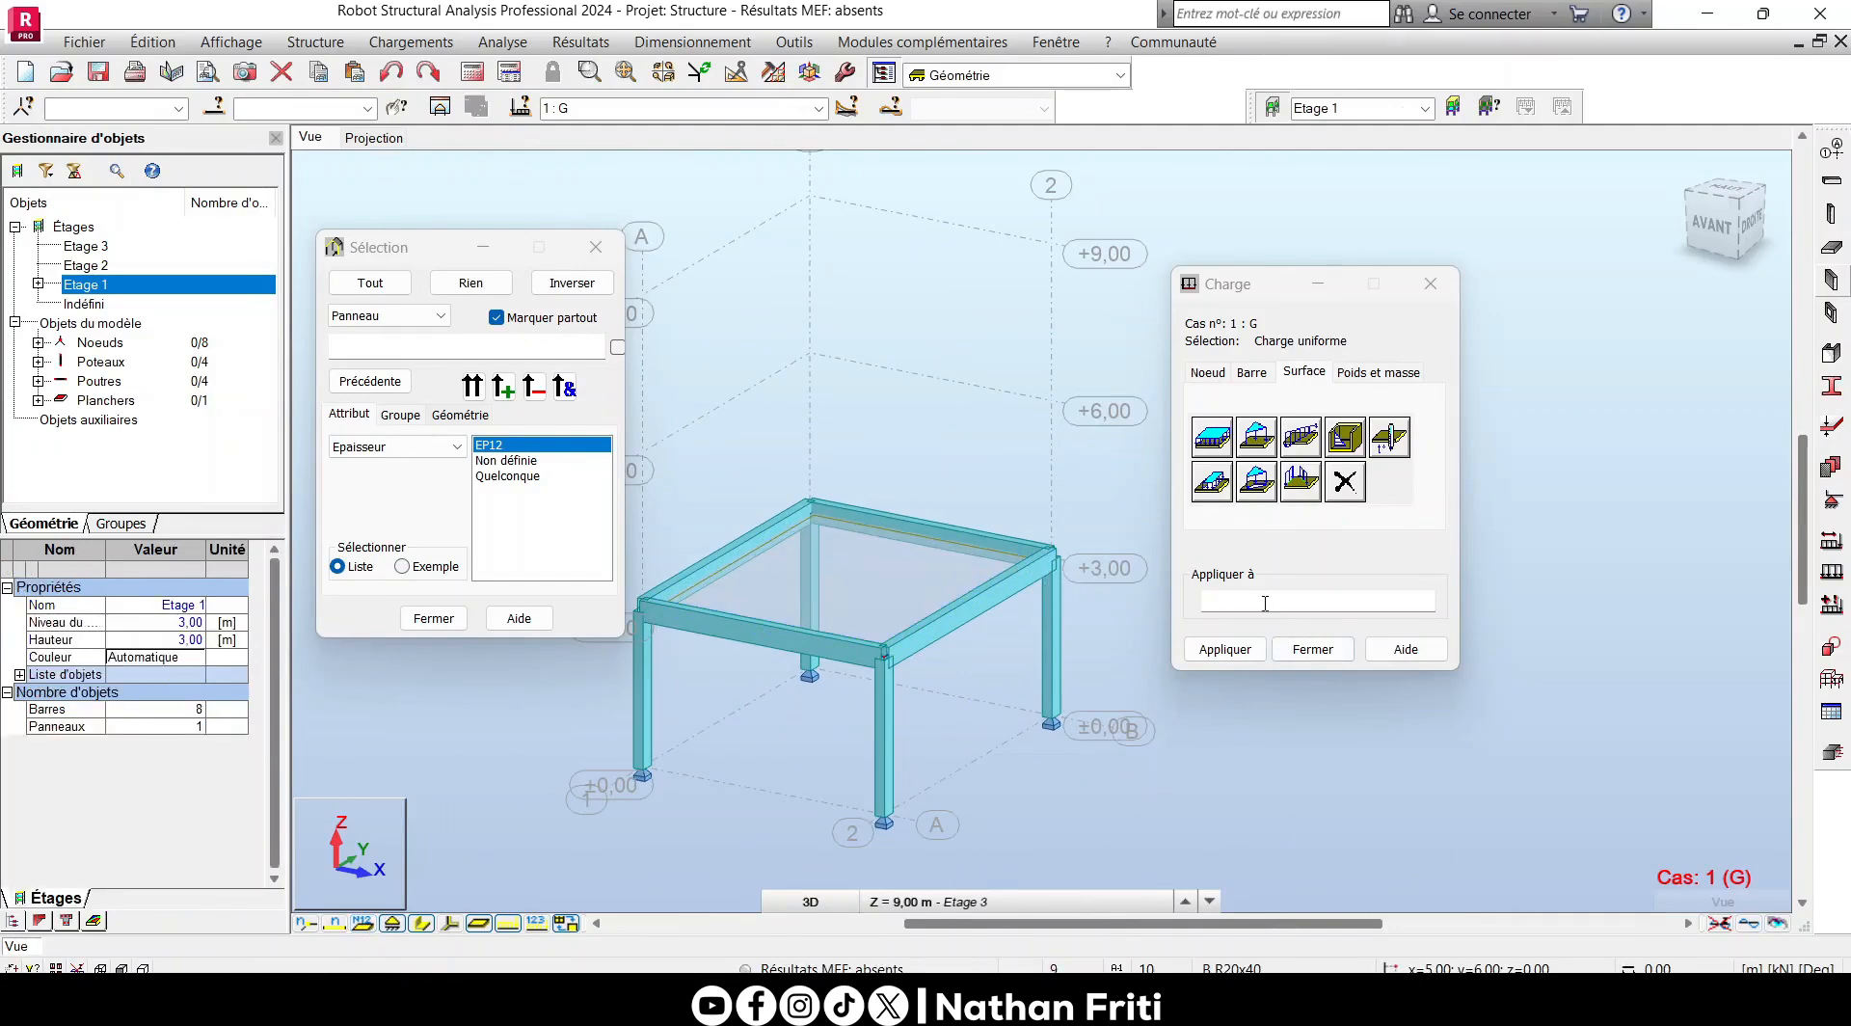
{"action": "left_click", "coordinate": [1302, 559]}
{"action": "type", "text": "9"}
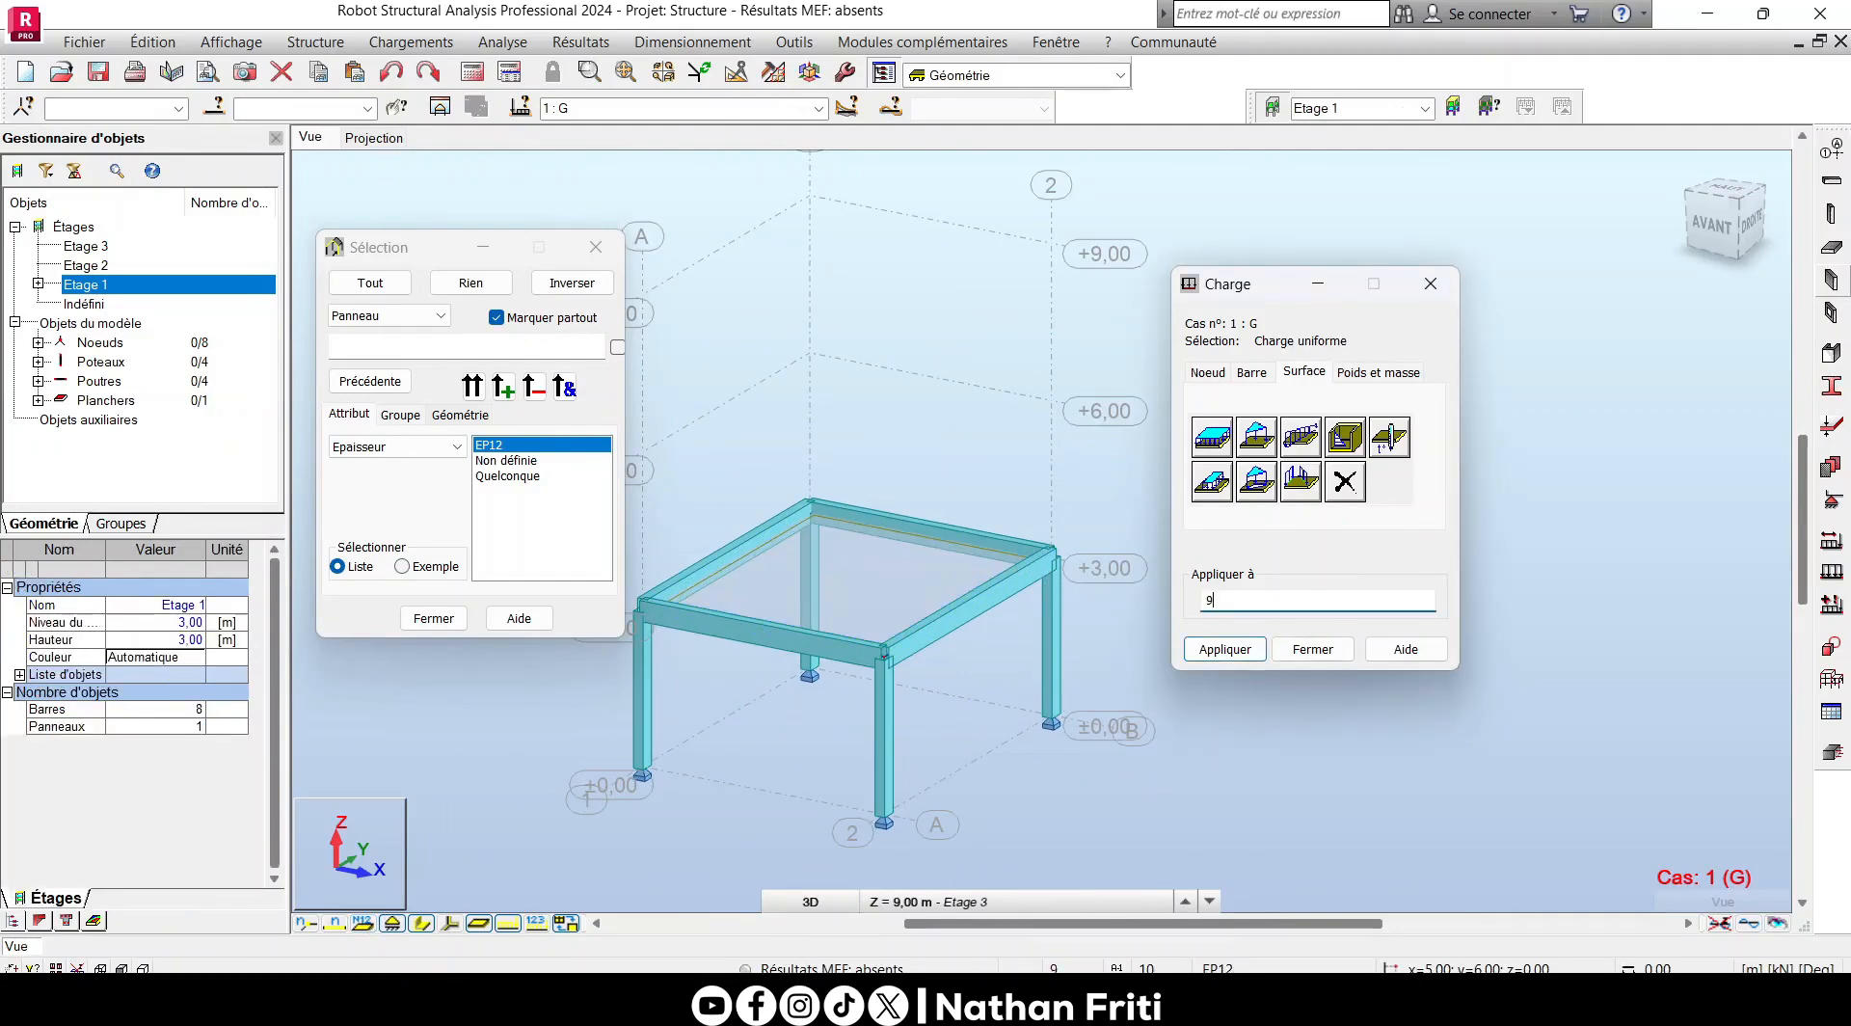
- Apply the uniform surface load of -0.80 kPa in global Z to the floor and display the load value descriptions
{"action": "left_click", "coordinate": [1212, 439]}
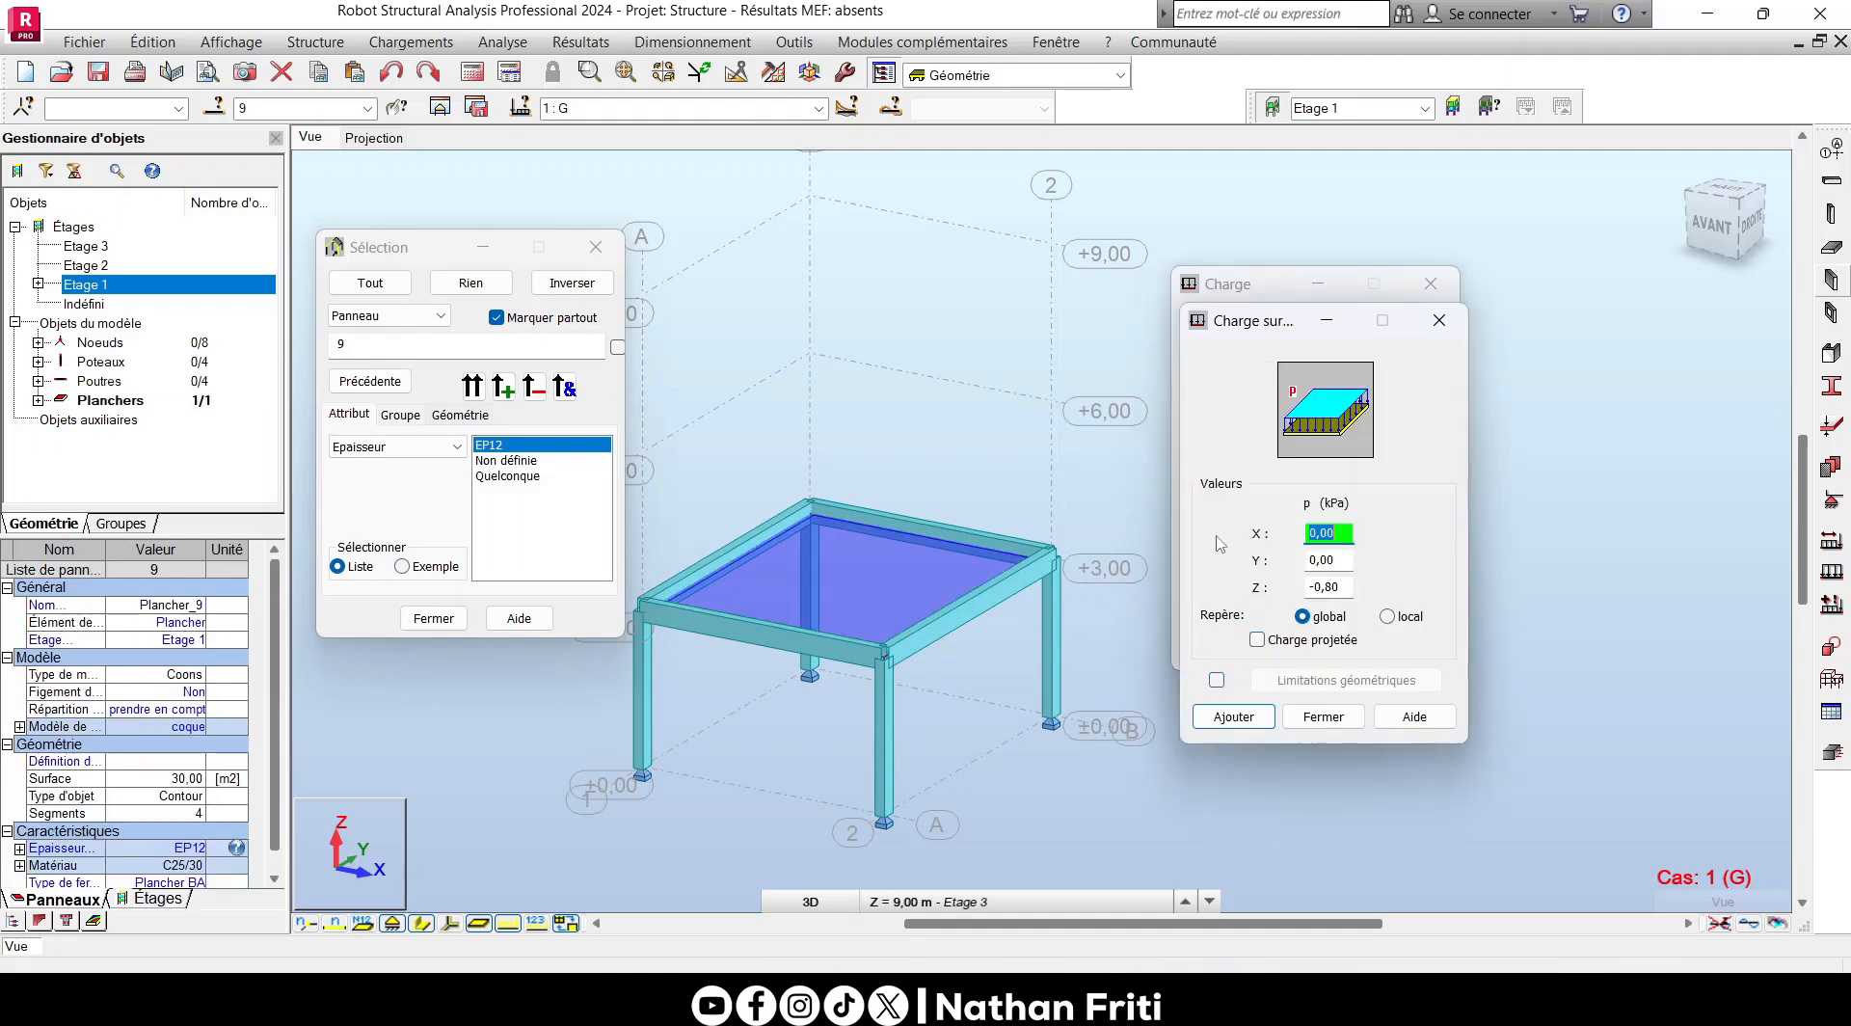
{"action": "left_click", "coordinate": [1247, 718]}
{"action": "left_click", "coordinate": [1224, 649]}
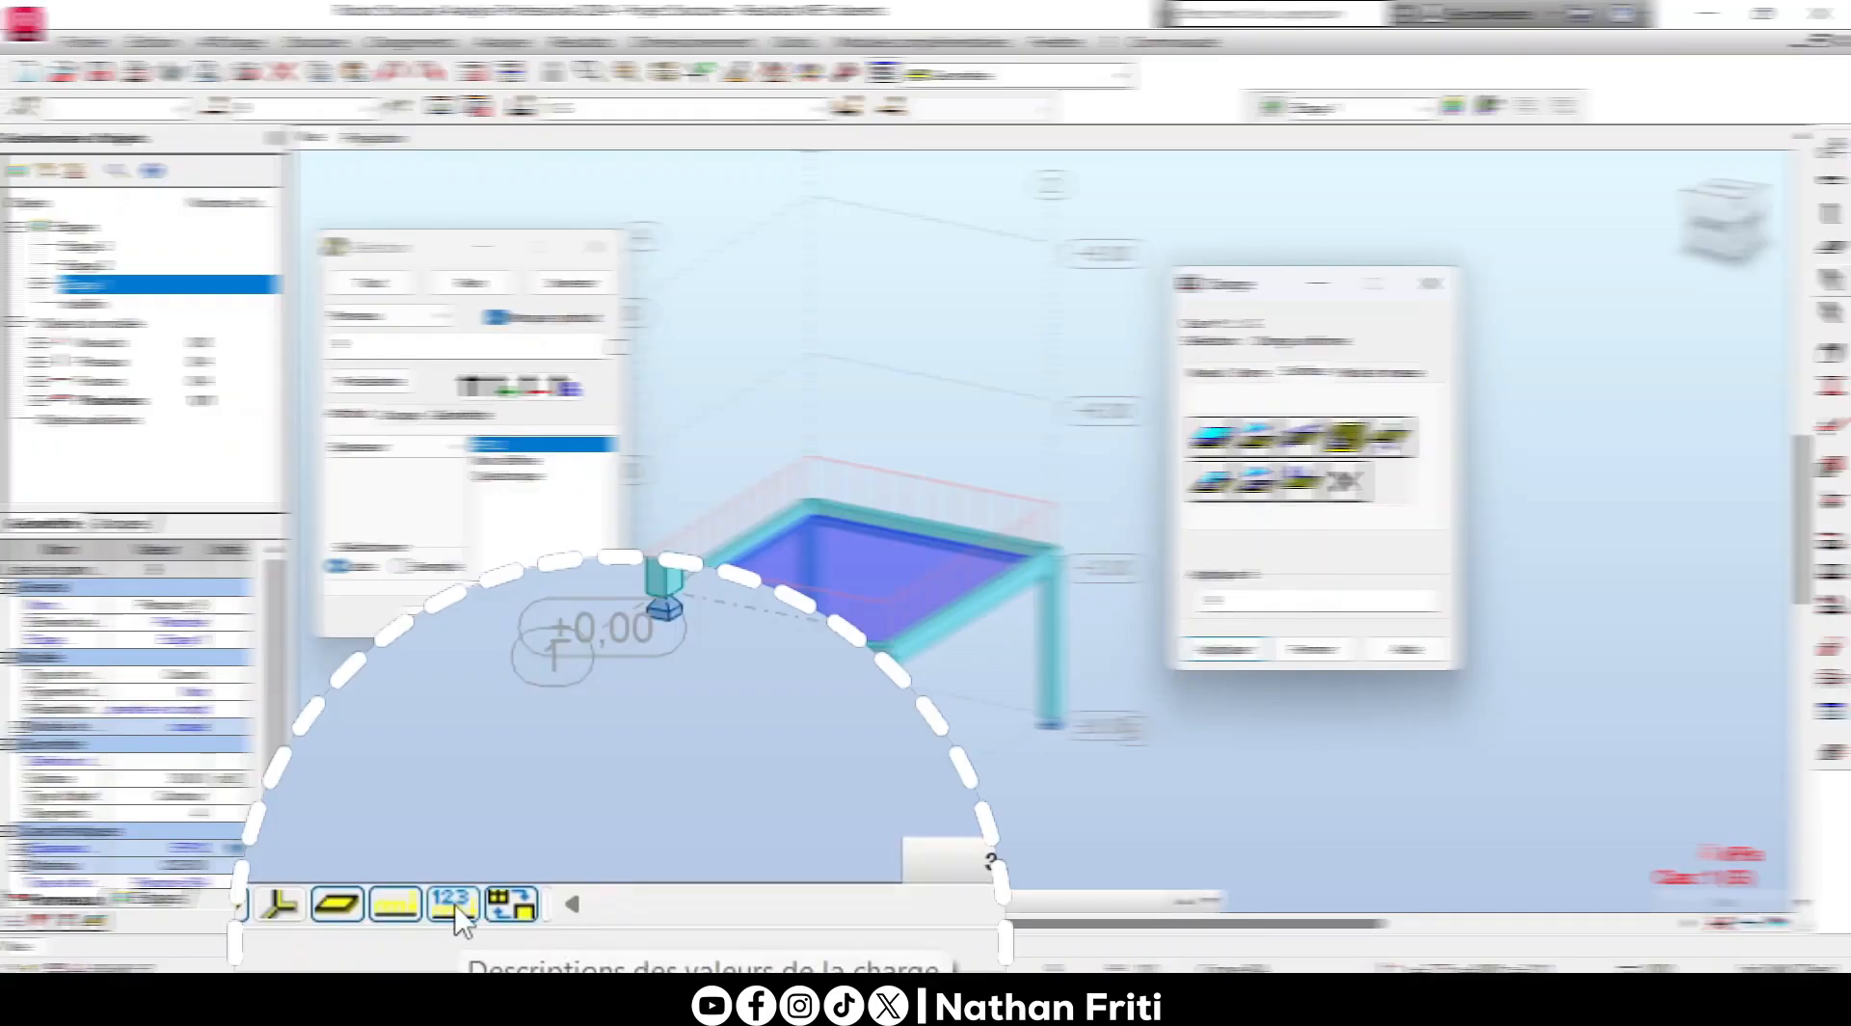
{"action": "left_click", "coordinate": [455, 915]}
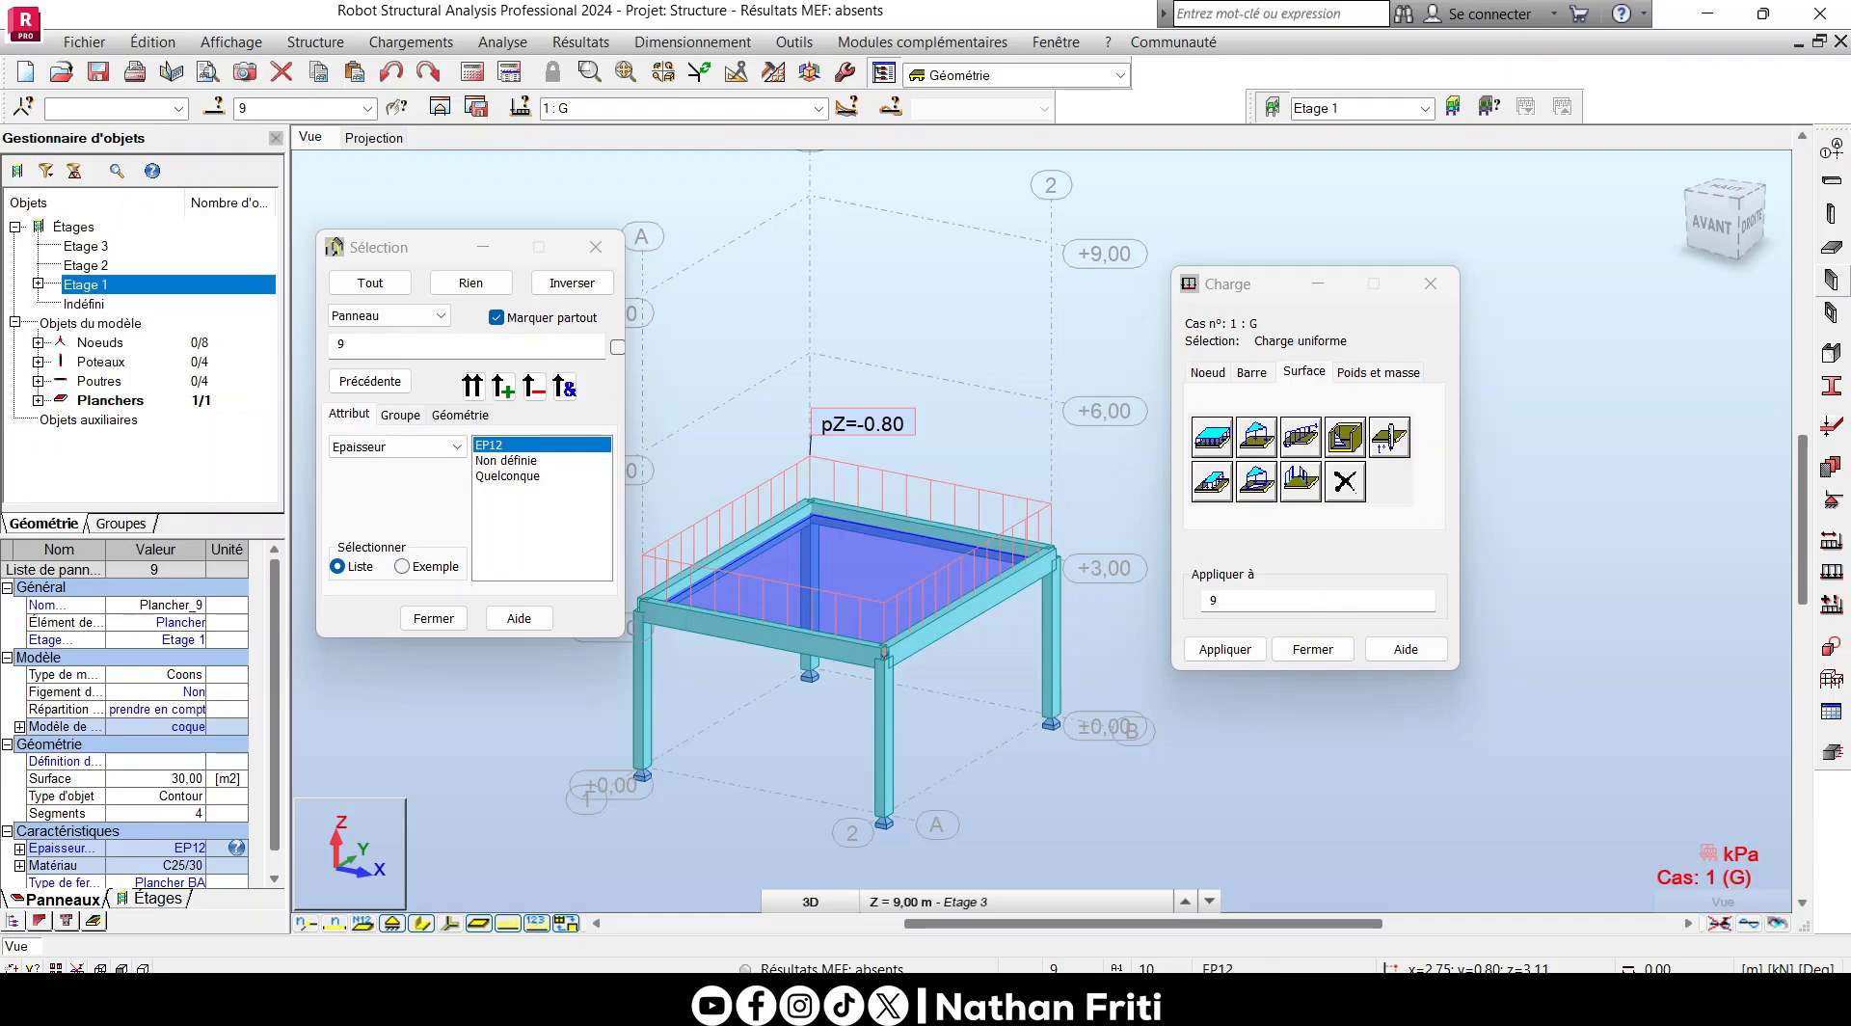
- Switch from the Géométrie layout to the Chargements layout
{"action": "left_click", "coordinate": [1122, 75]}
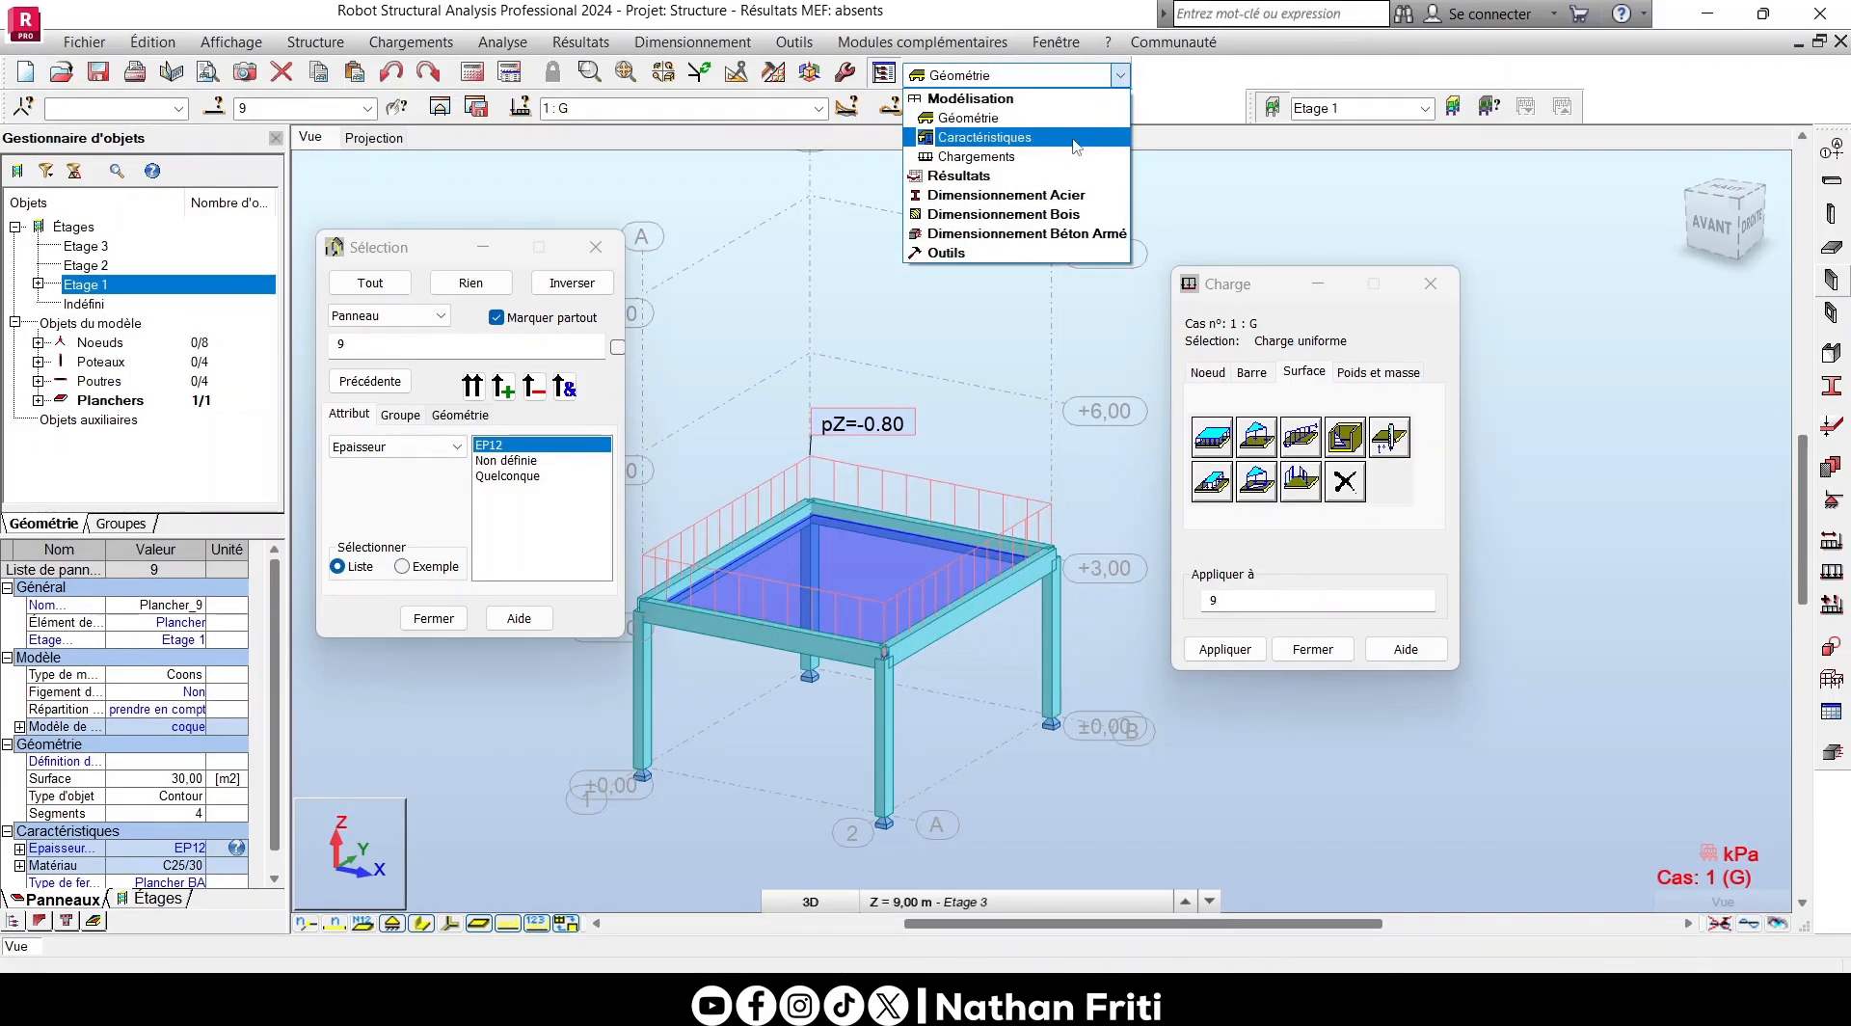
{"action": "left_click", "coordinate": [1128, 67]}
{"action": "left_click", "coordinate": [1130, 73]}
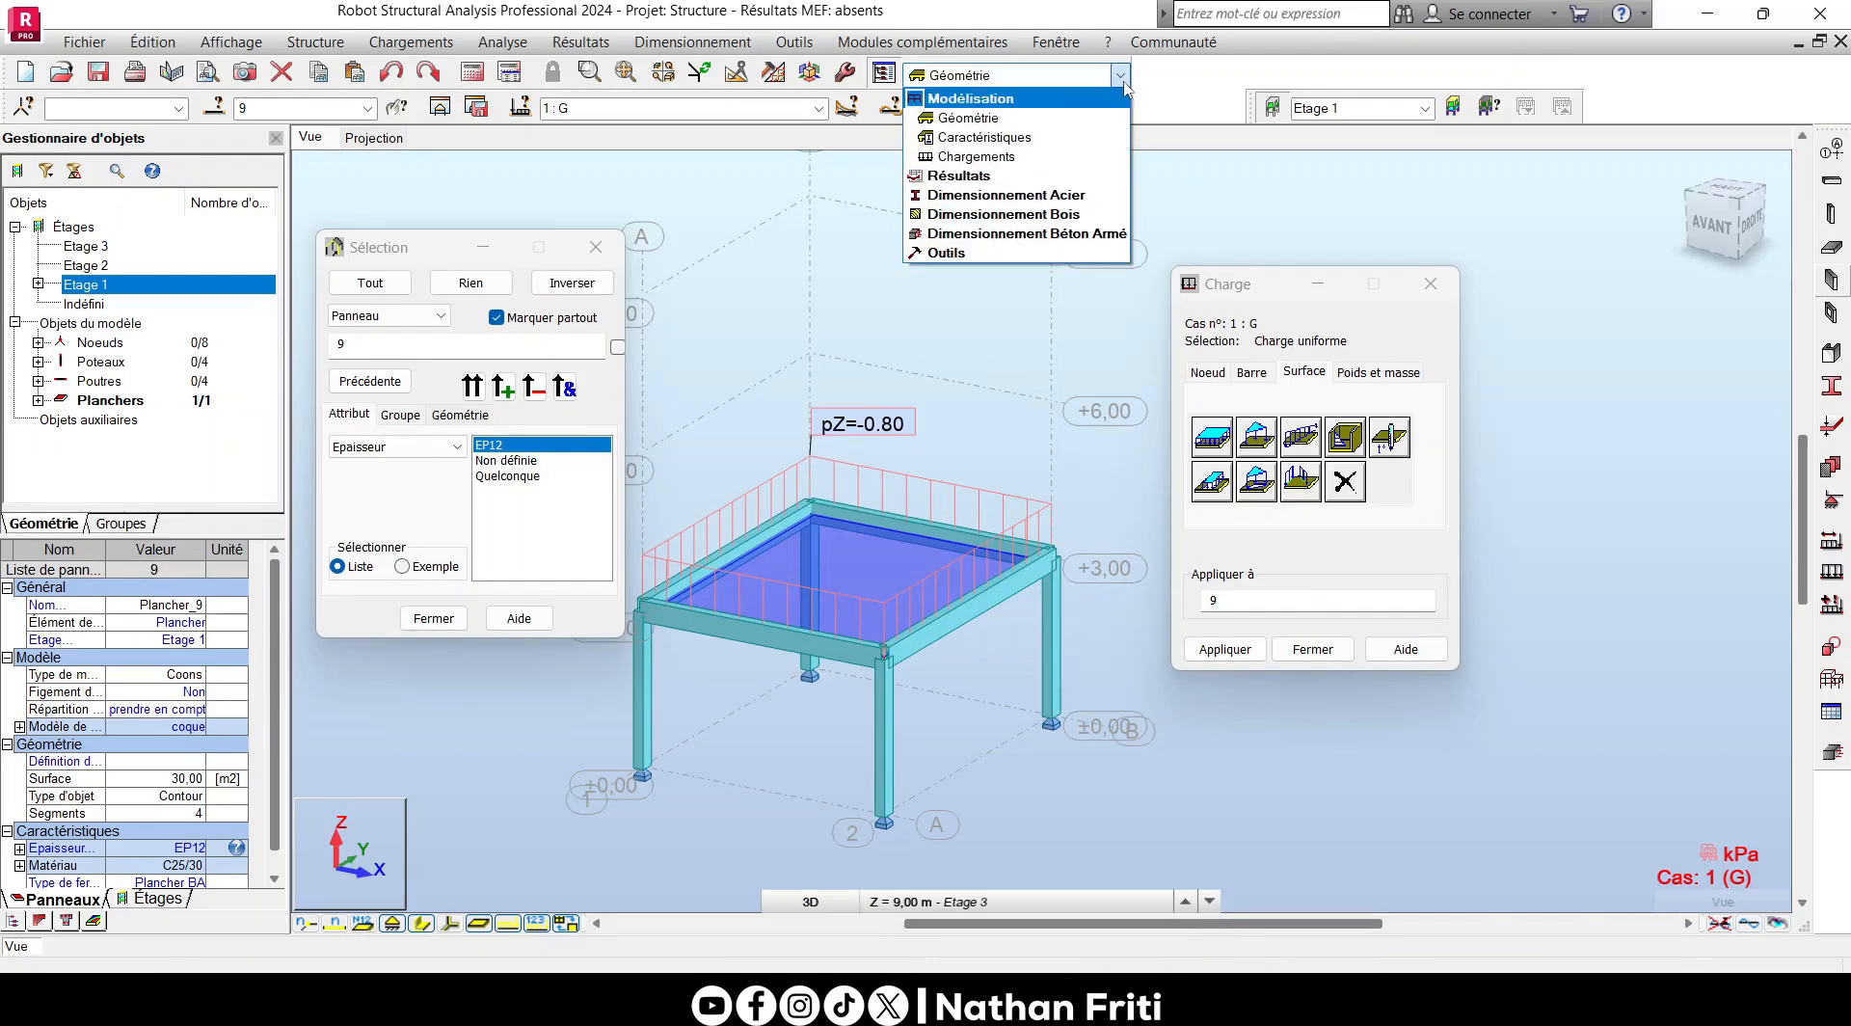
{"action": "left_click", "coordinate": [1068, 166]}
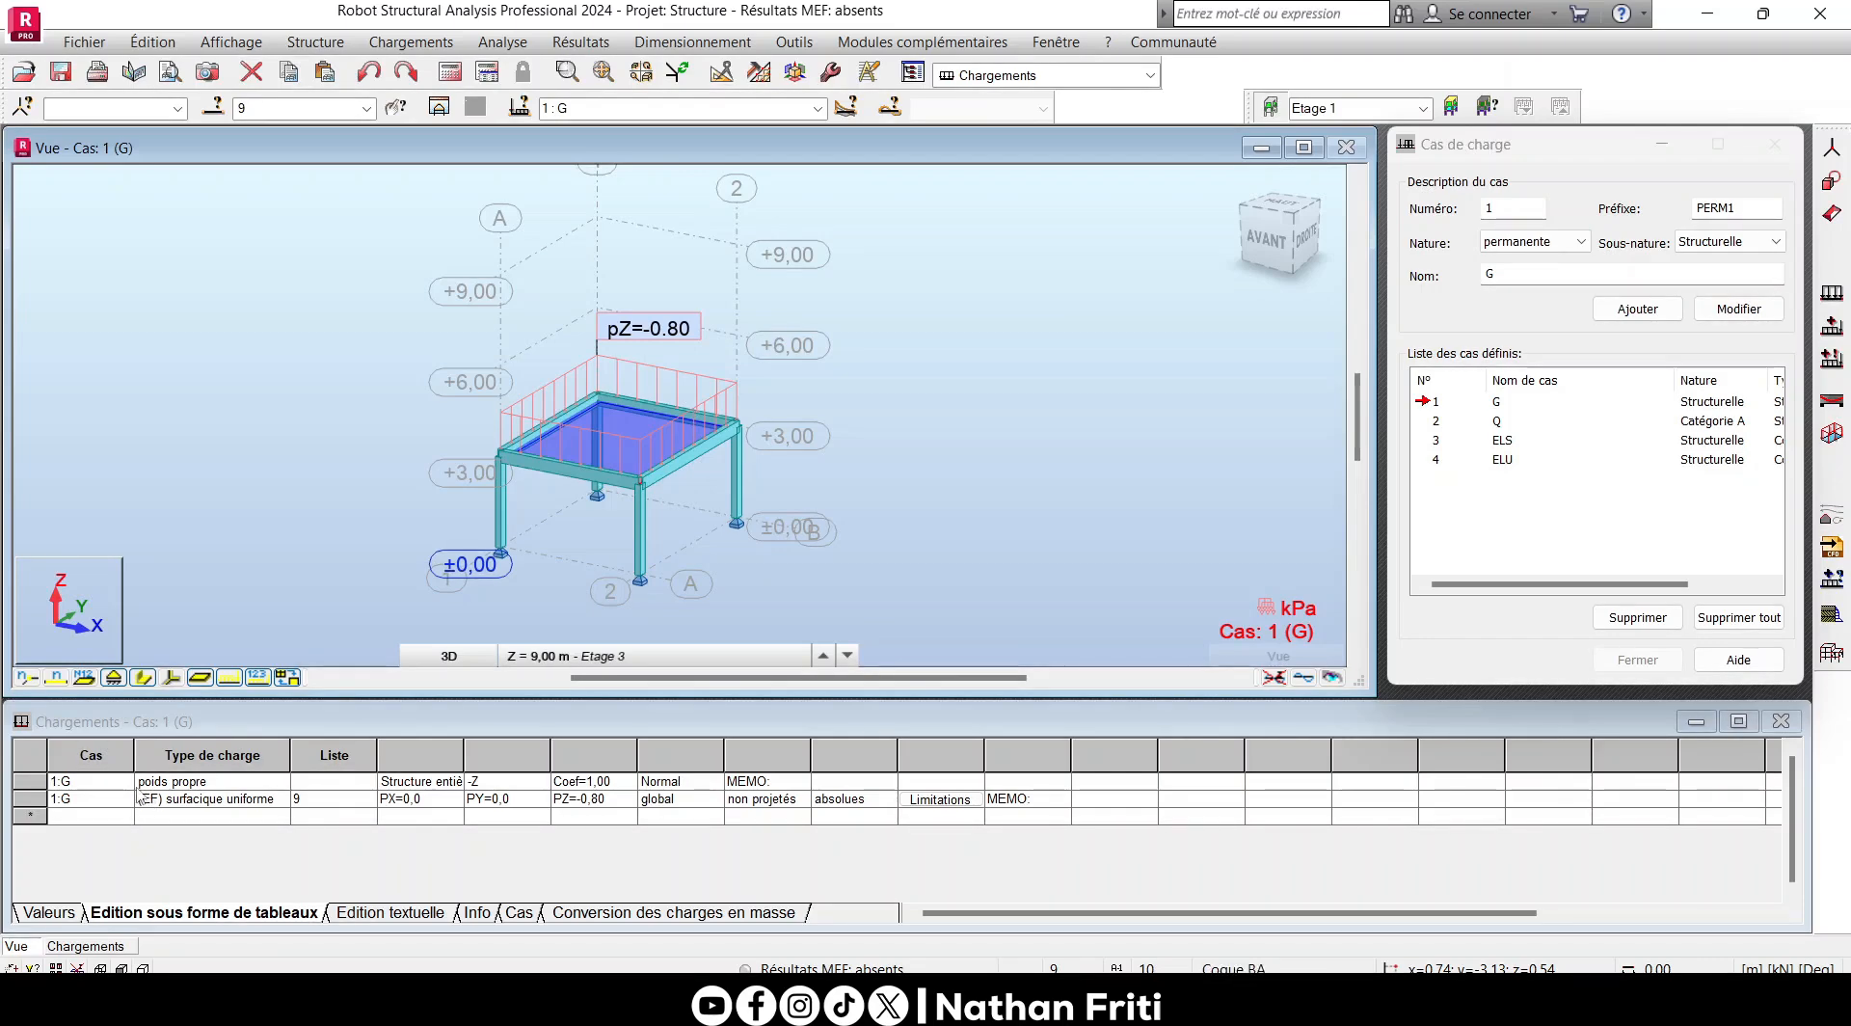
- Examine the self-weight and uniform surface load rows of case G in the loads table, with the member section shapes hidden
{"action": "left_click", "coordinate": [166, 783]}
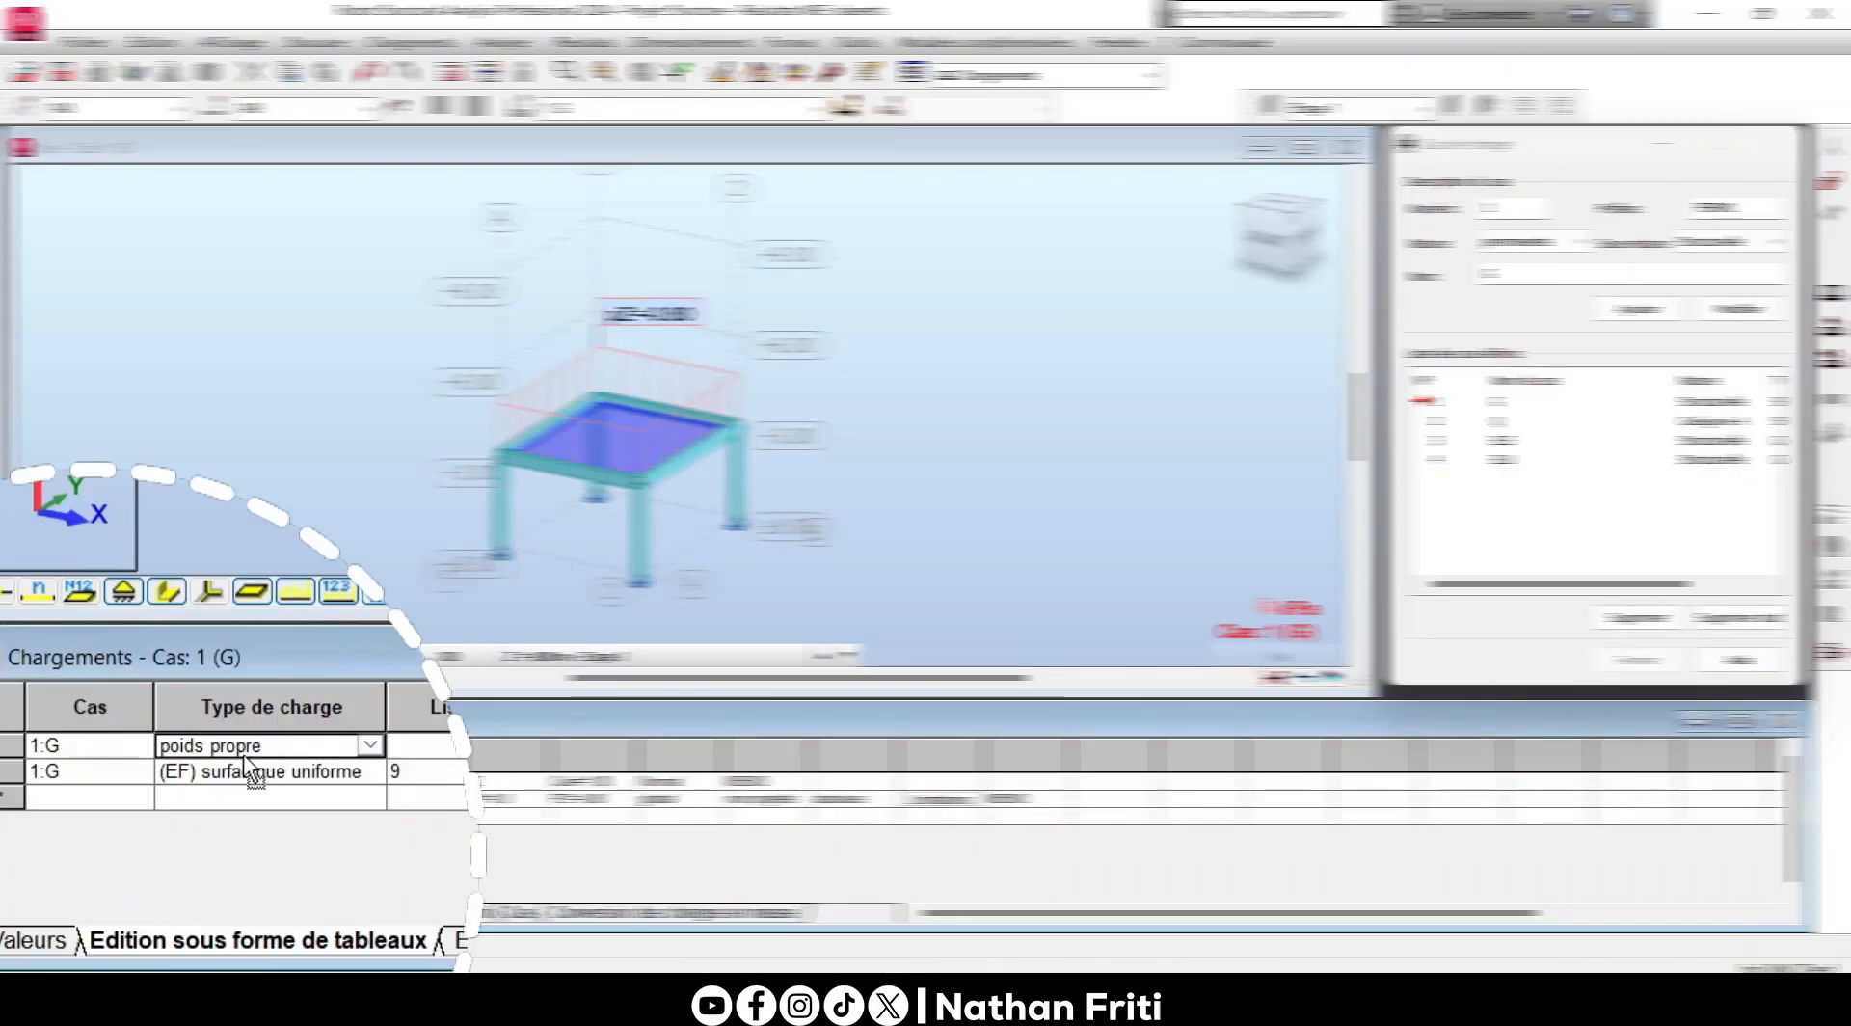
{"action": "left_click", "coordinate": [17, 753]}
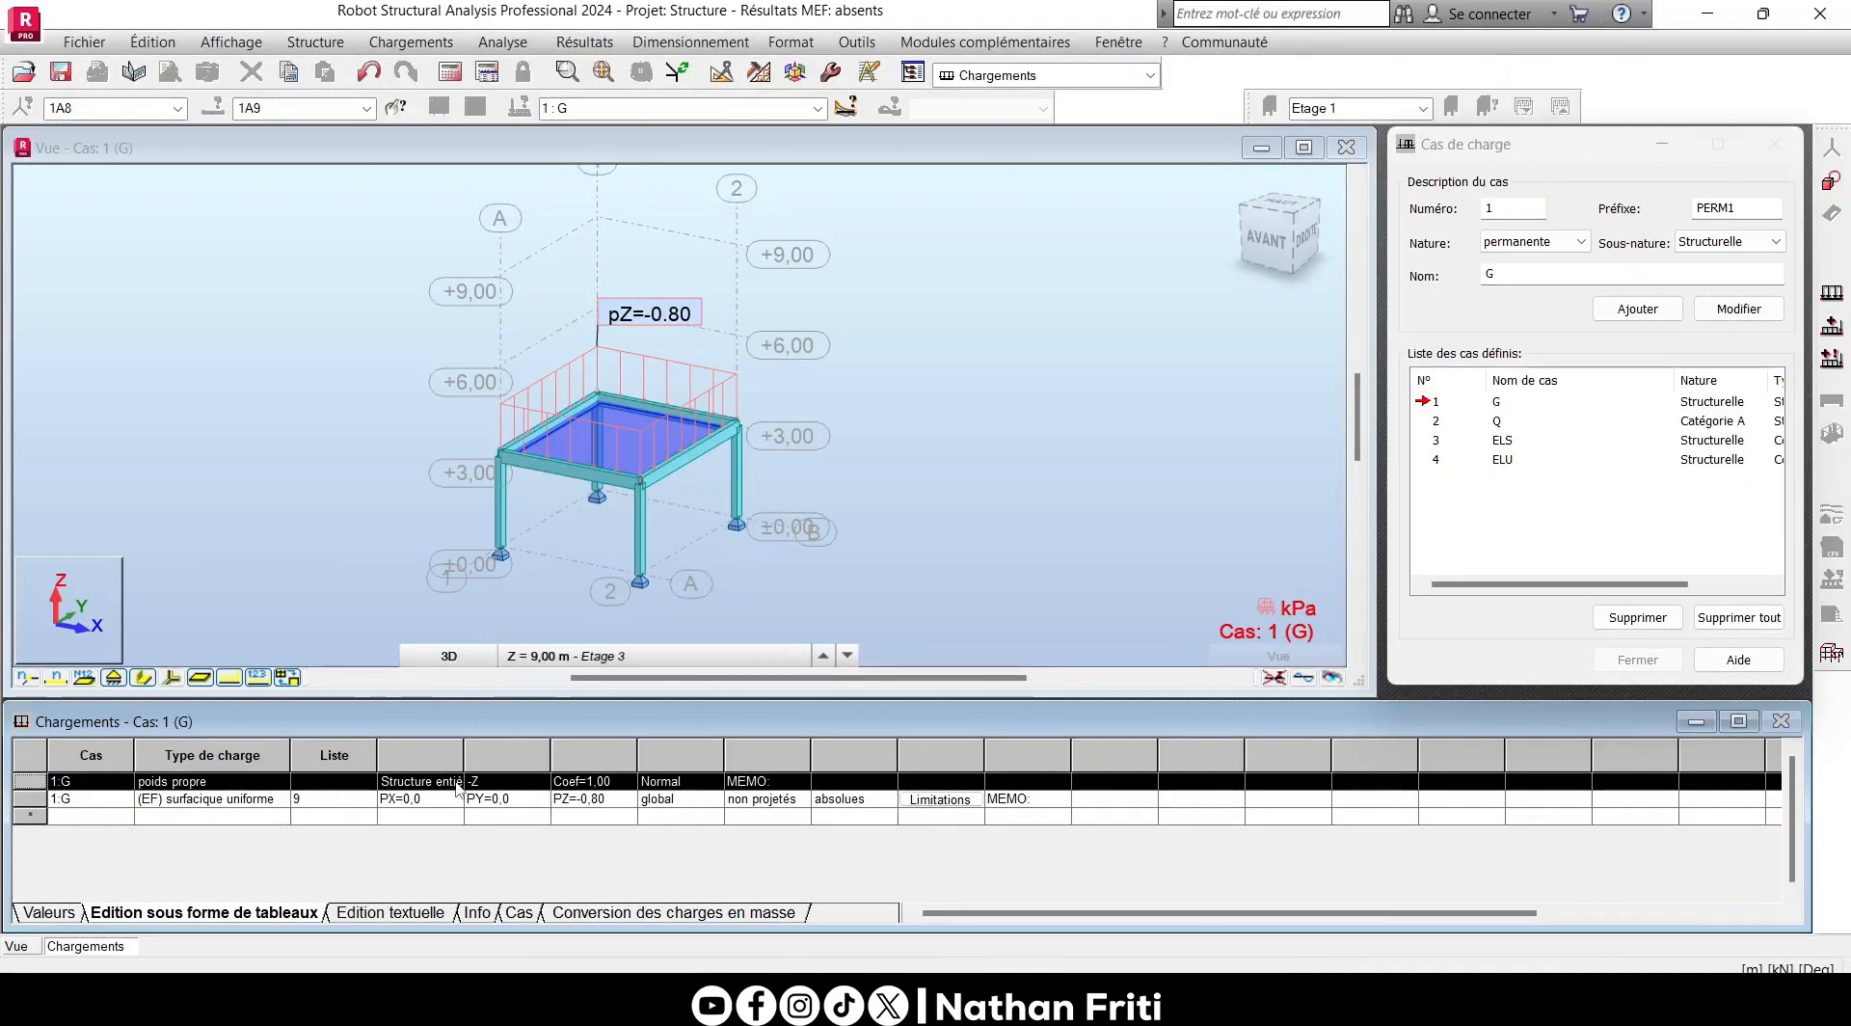
{"action": "left_click", "coordinate": [143, 677]}
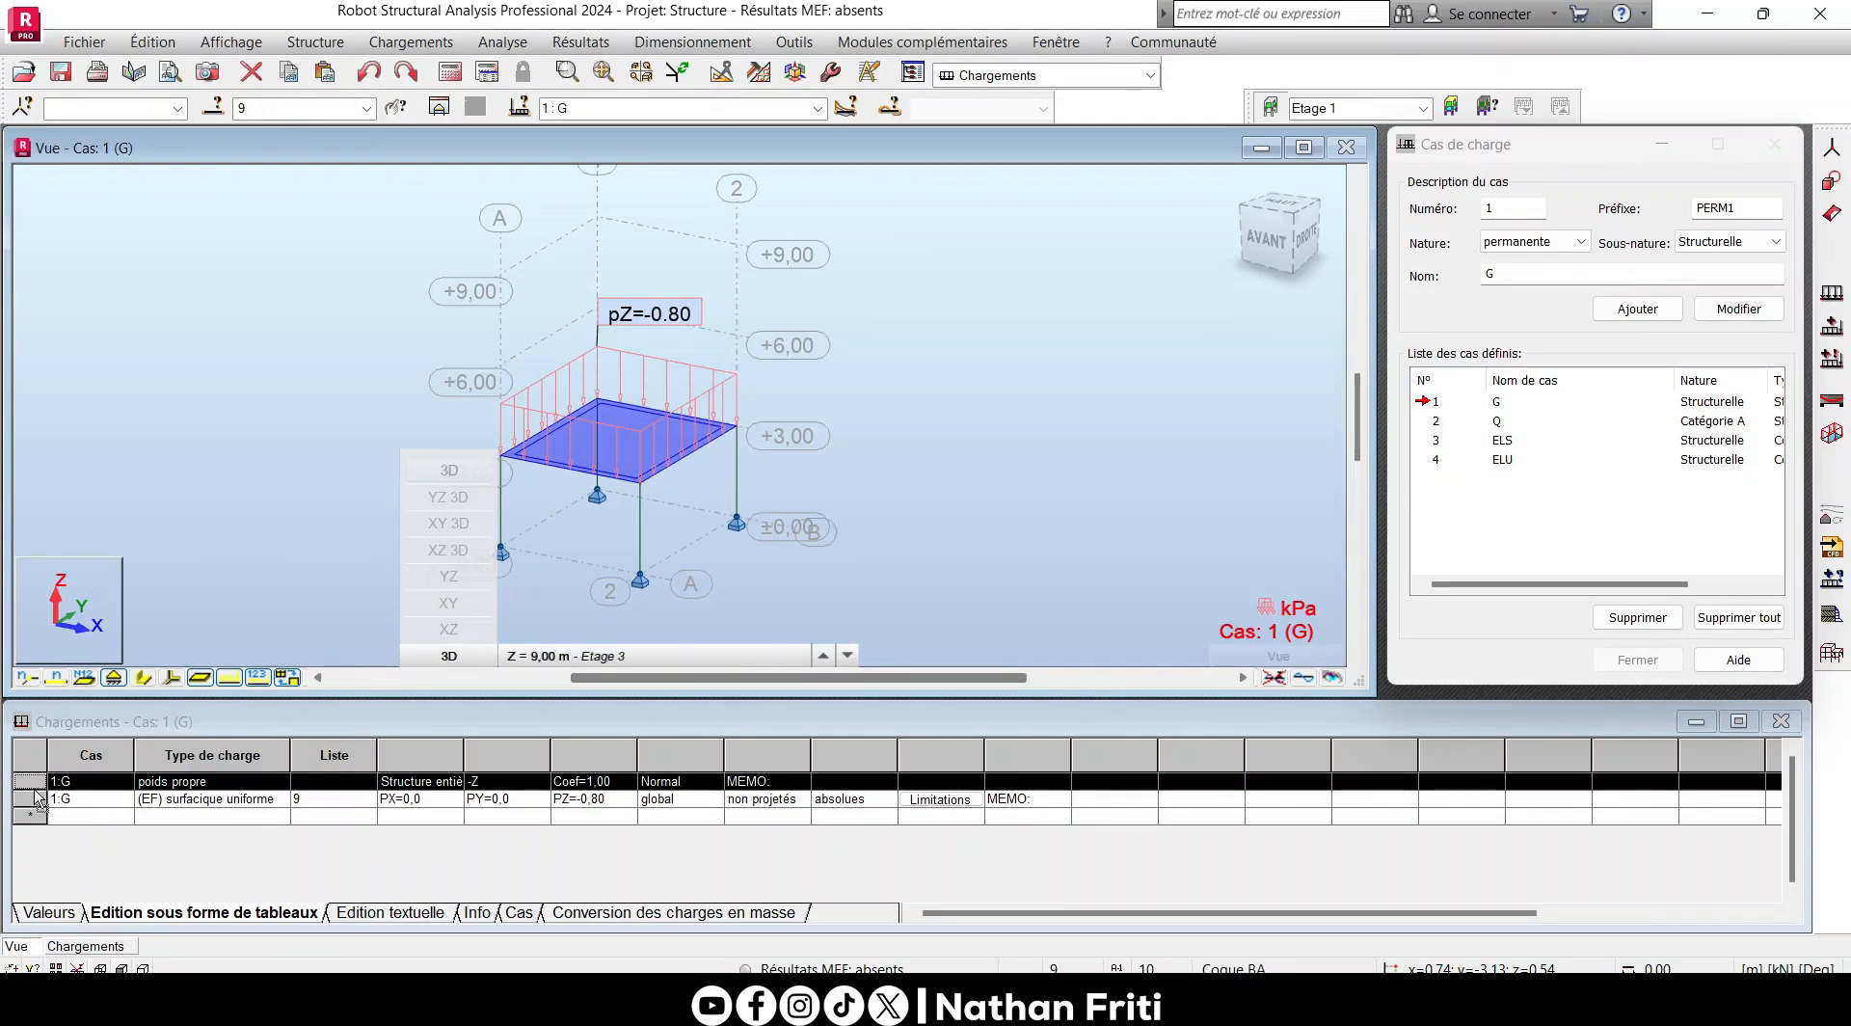
{"action": "left_click", "coordinate": [224, 801]}
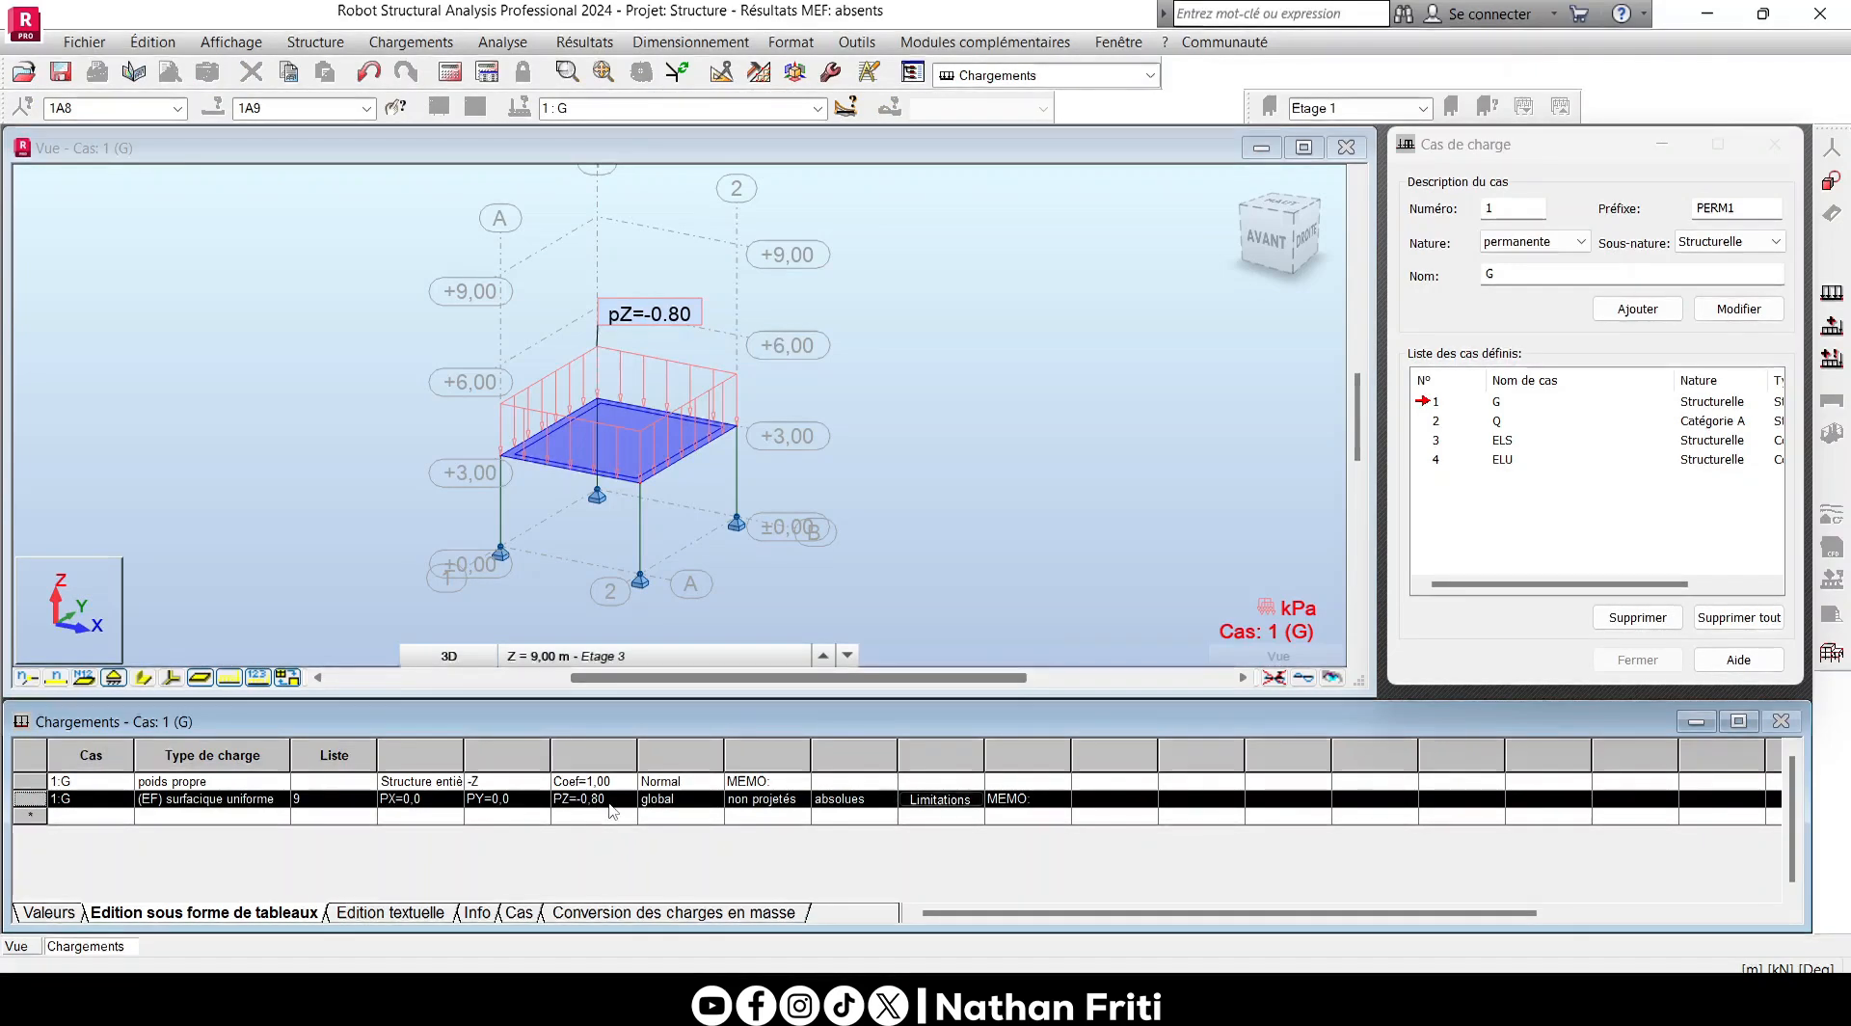
- Make load case 2: Q current and open the load definition dialog, placed beside the model
{"action": "left_click", "coordinate": [817, 108]}
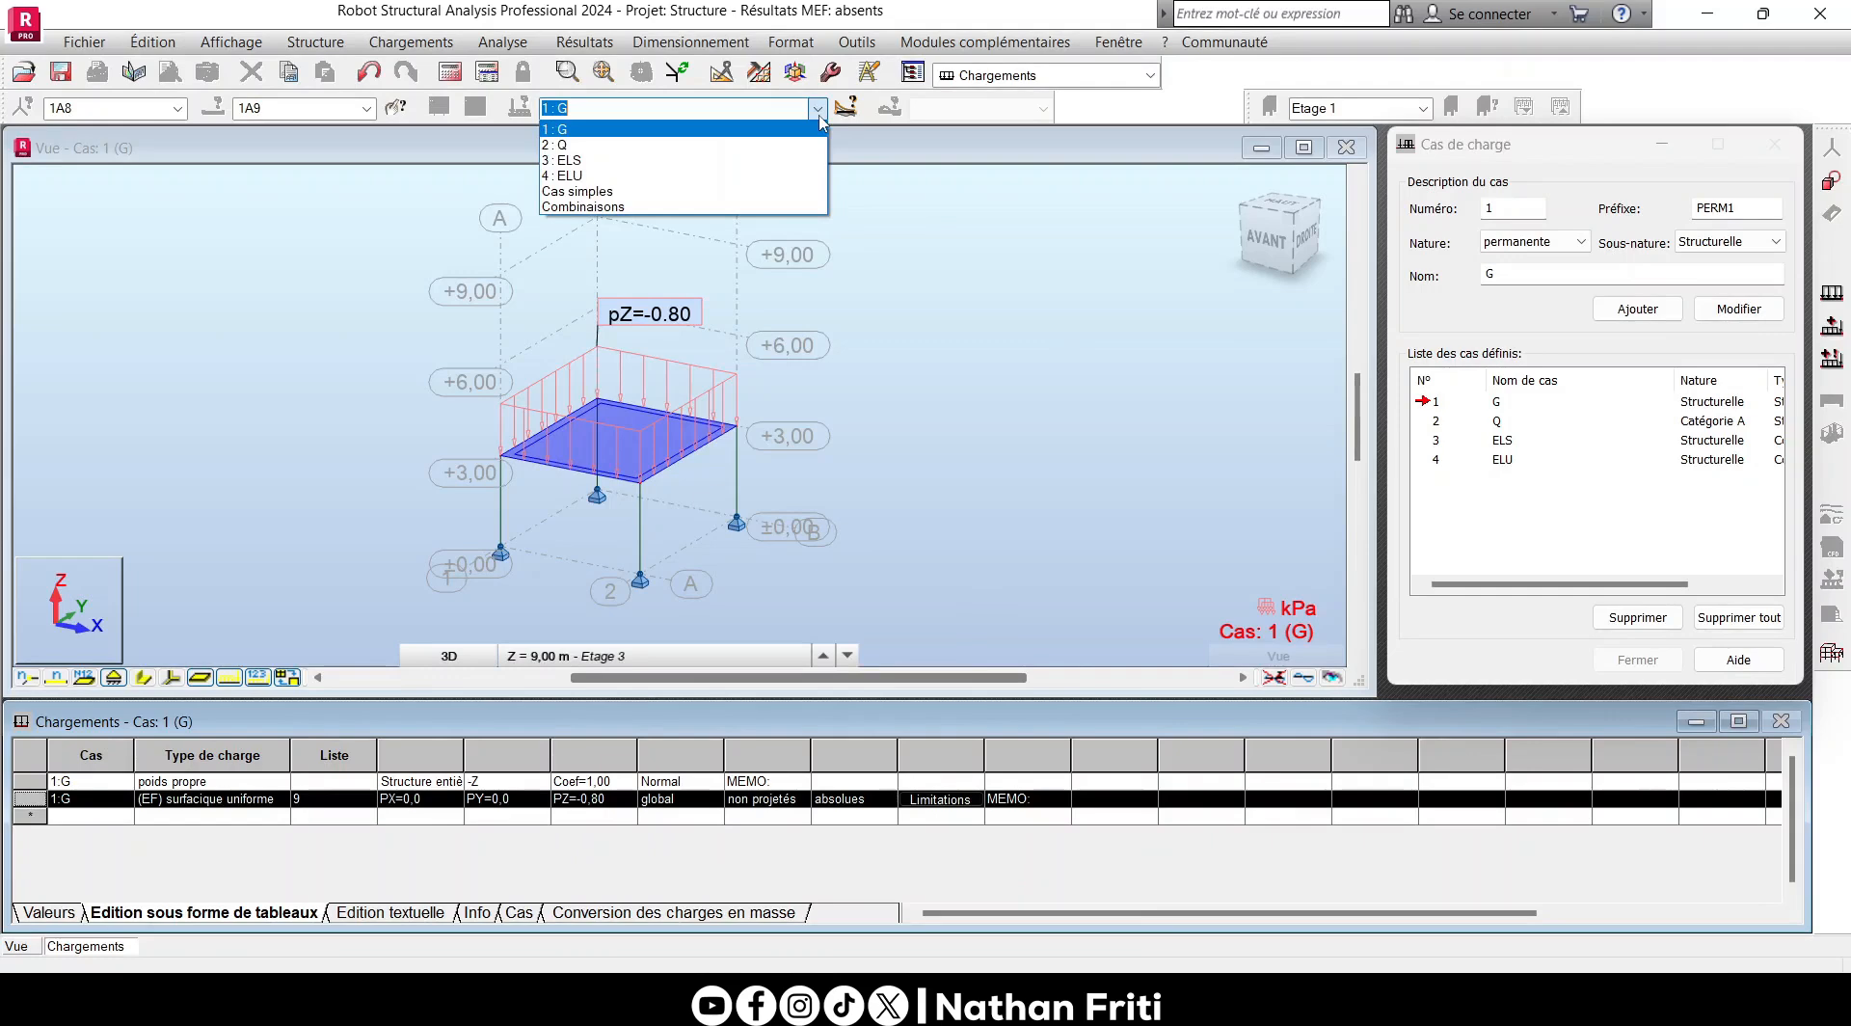
{"action": "left_click", "coordinate": [744, 146]}
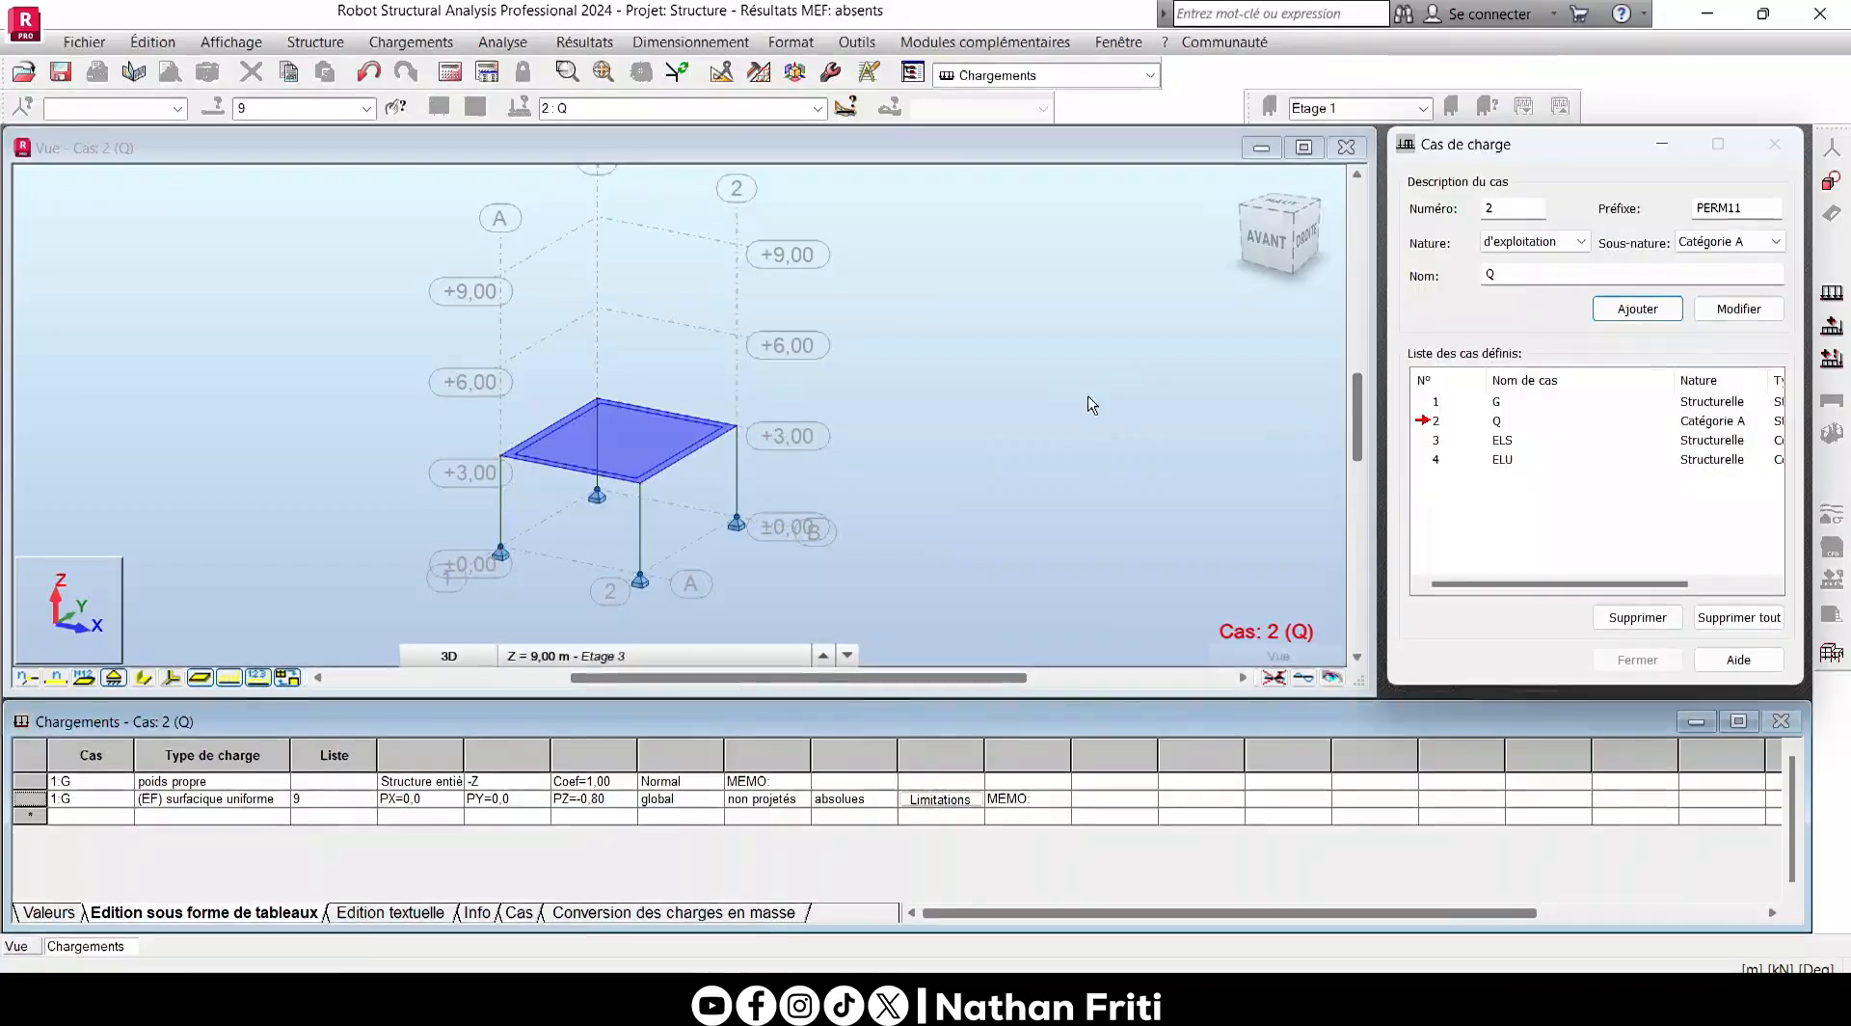
{"action": "left_click", "coordinate": [1830, 293]}
{"action": "left_click_drag", "start_coordinate": [1453, 137], "coordinate": [1090, 219]}
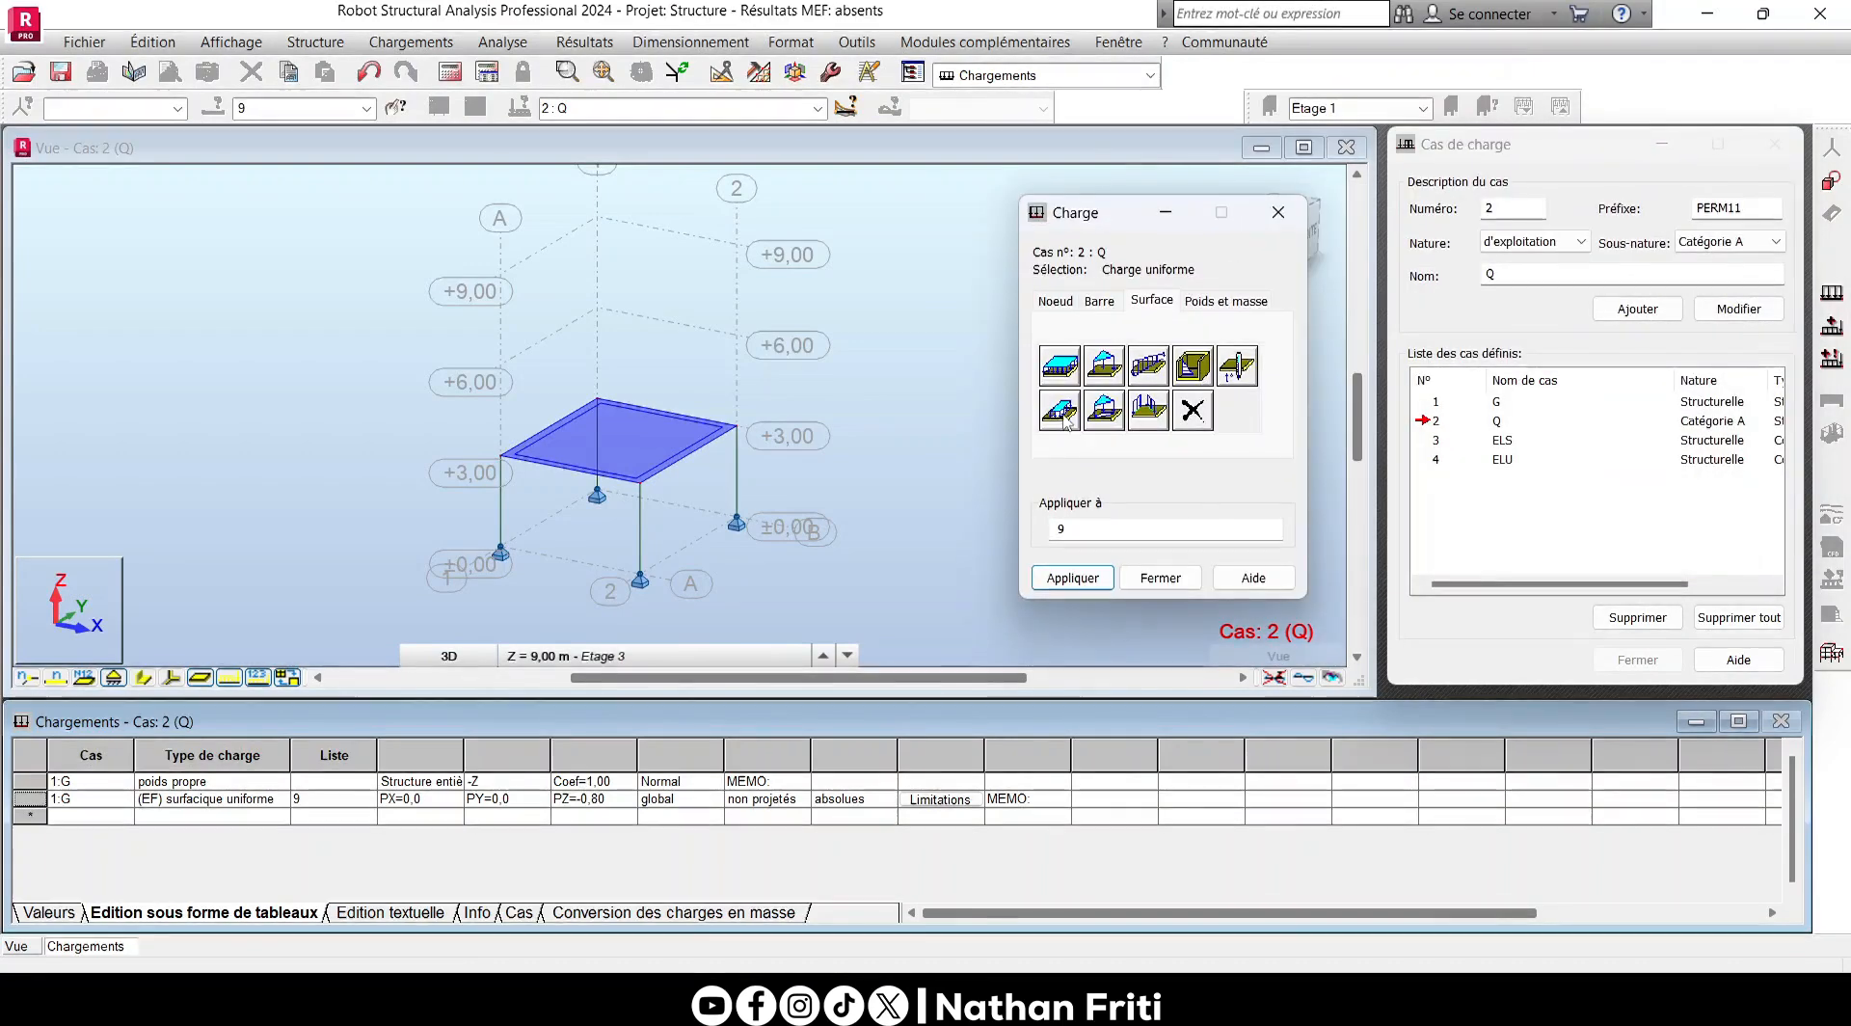
- Apply a uniform surface load of -1.5 kPa in global Z to floor panel 9 for case Q
{"action": "left_click", "coordinate": [1072, 369]}
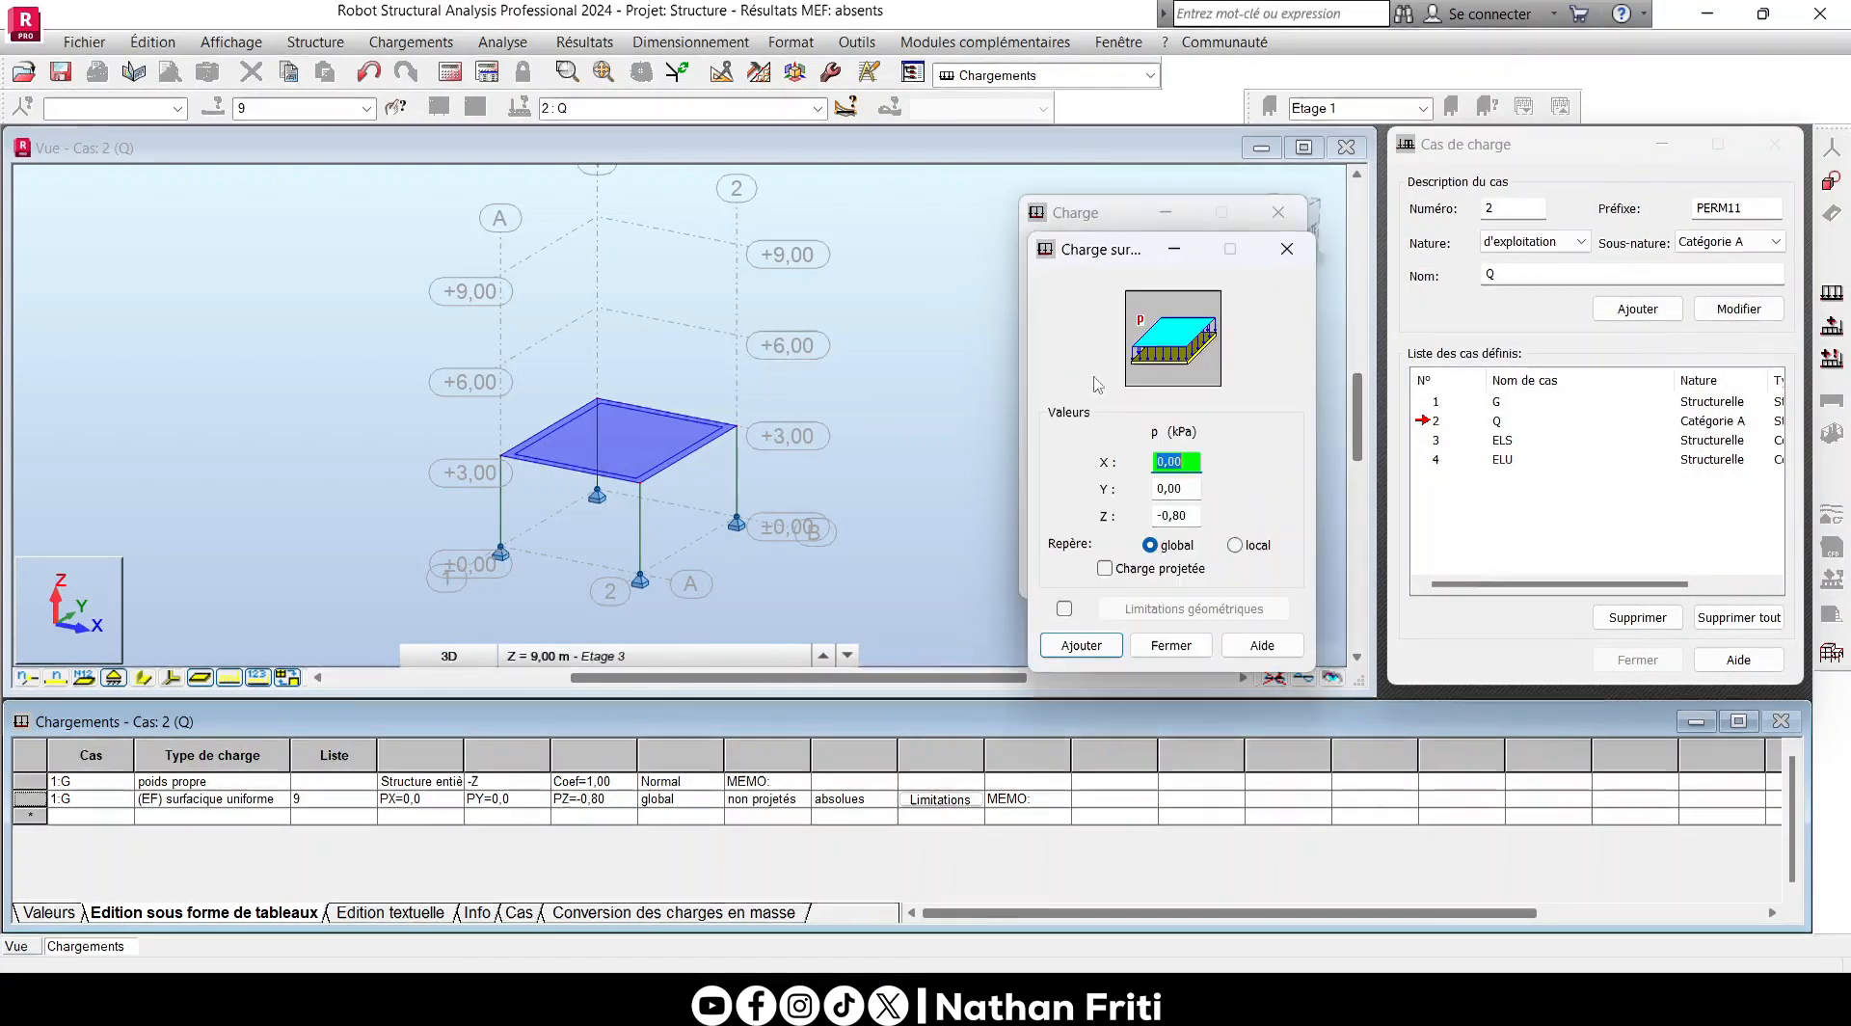
{"action": "double_click", "coordinate": [1178, 518]}
{"action": "type", "text": "1"}
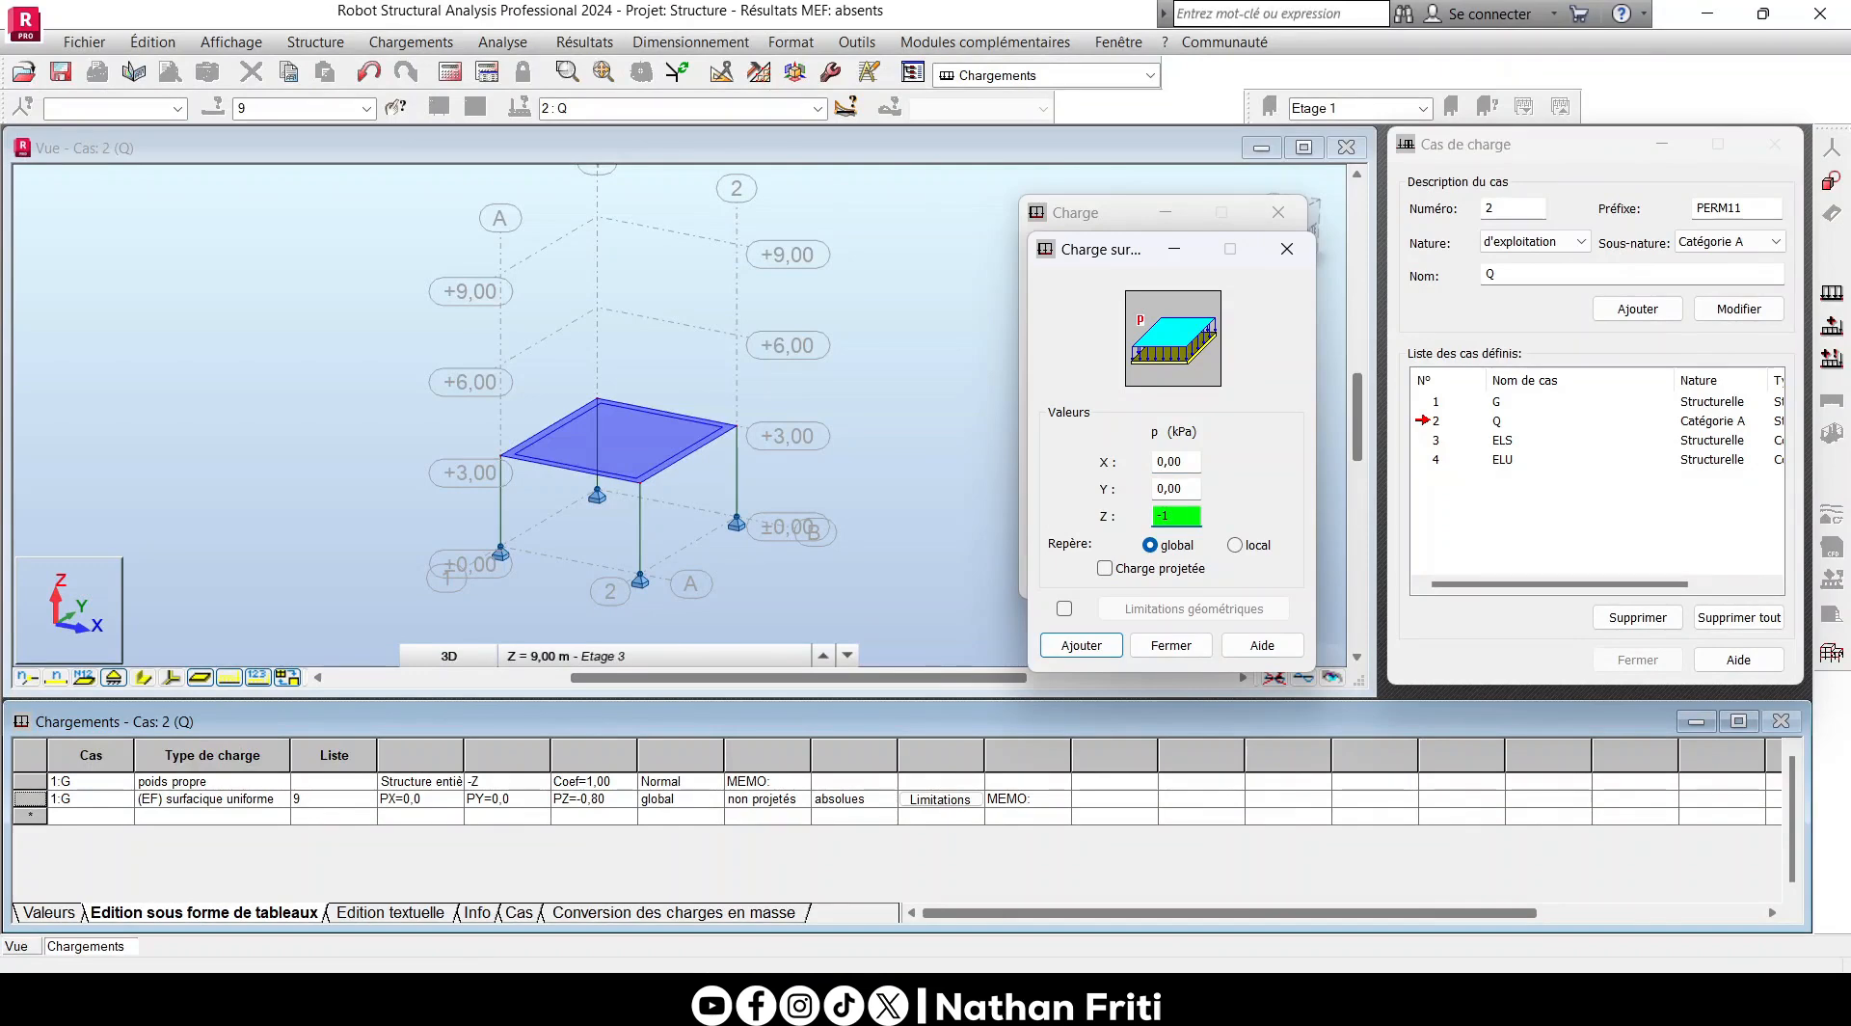
{"action": "type", "text": "5"}
{"action": "key", "text": "Return"}
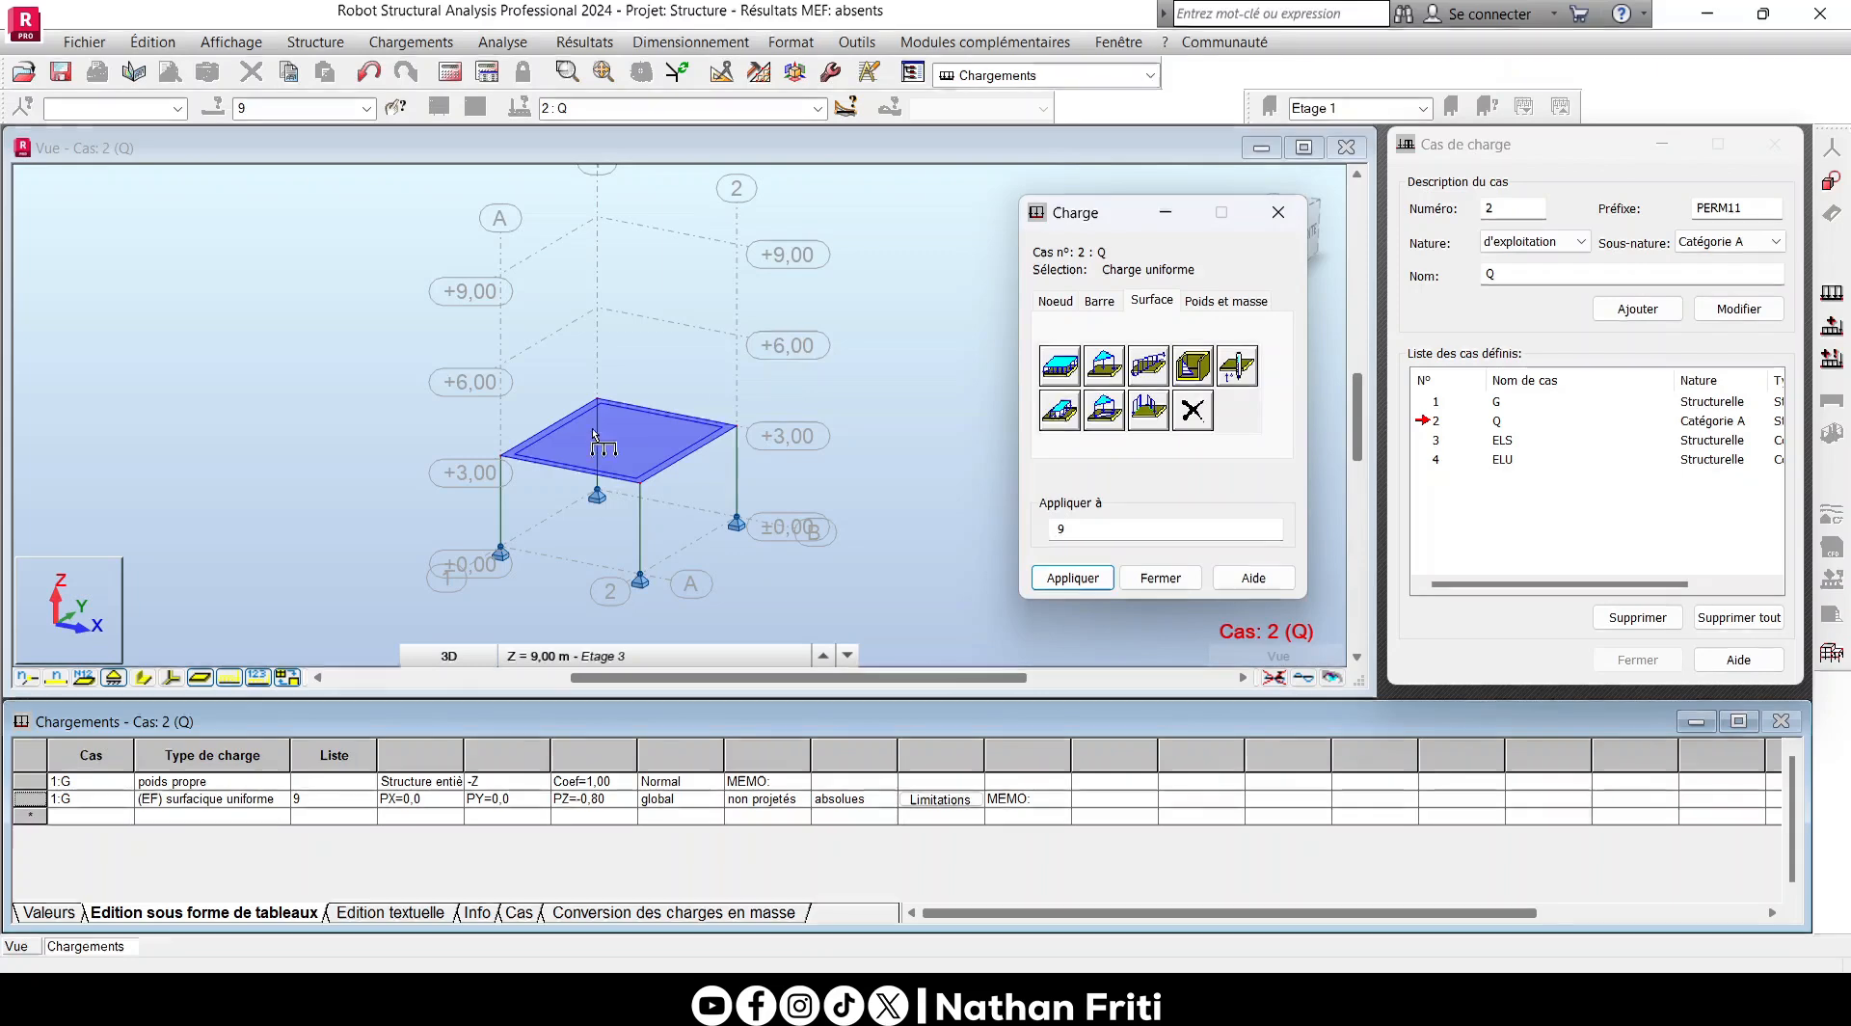
{"action": "left_click", "coordinate": [1062, 581]}
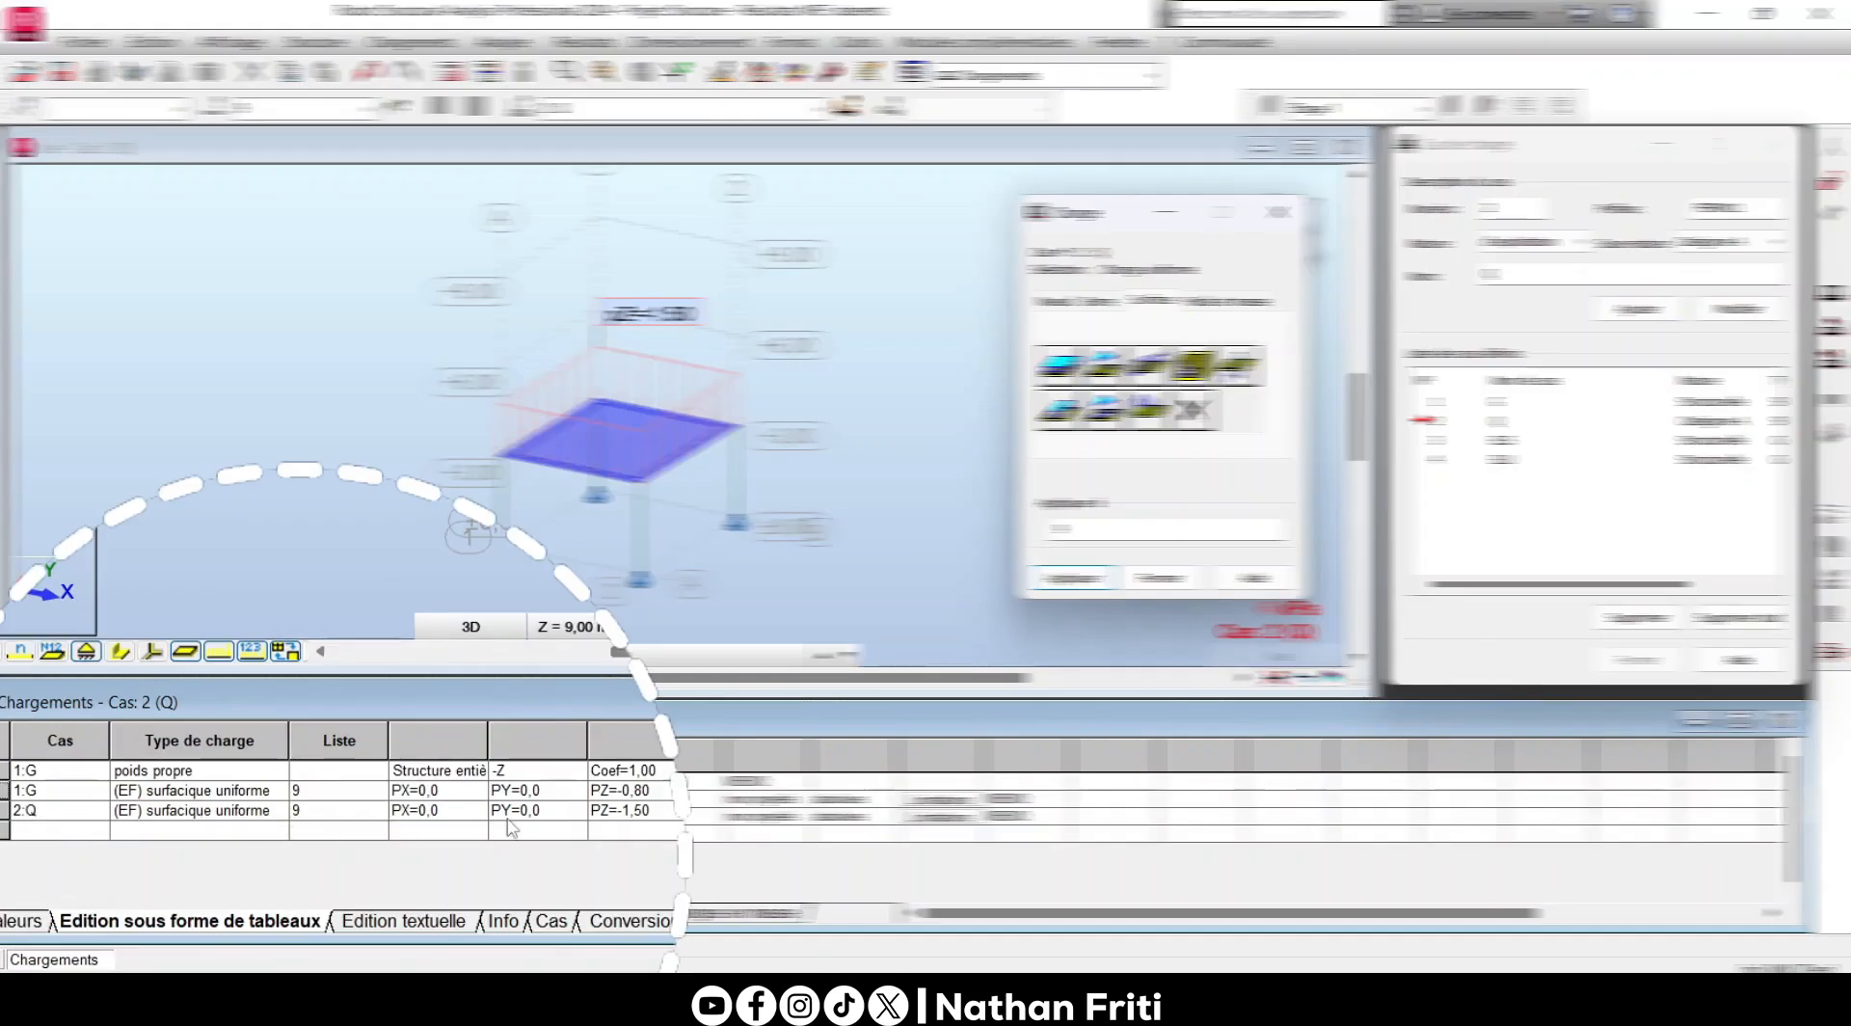
- Change the PZ value of the case Q surface load to -2.00 in the loads table
{"action": "left_click", "coordinate": [634, 817]}
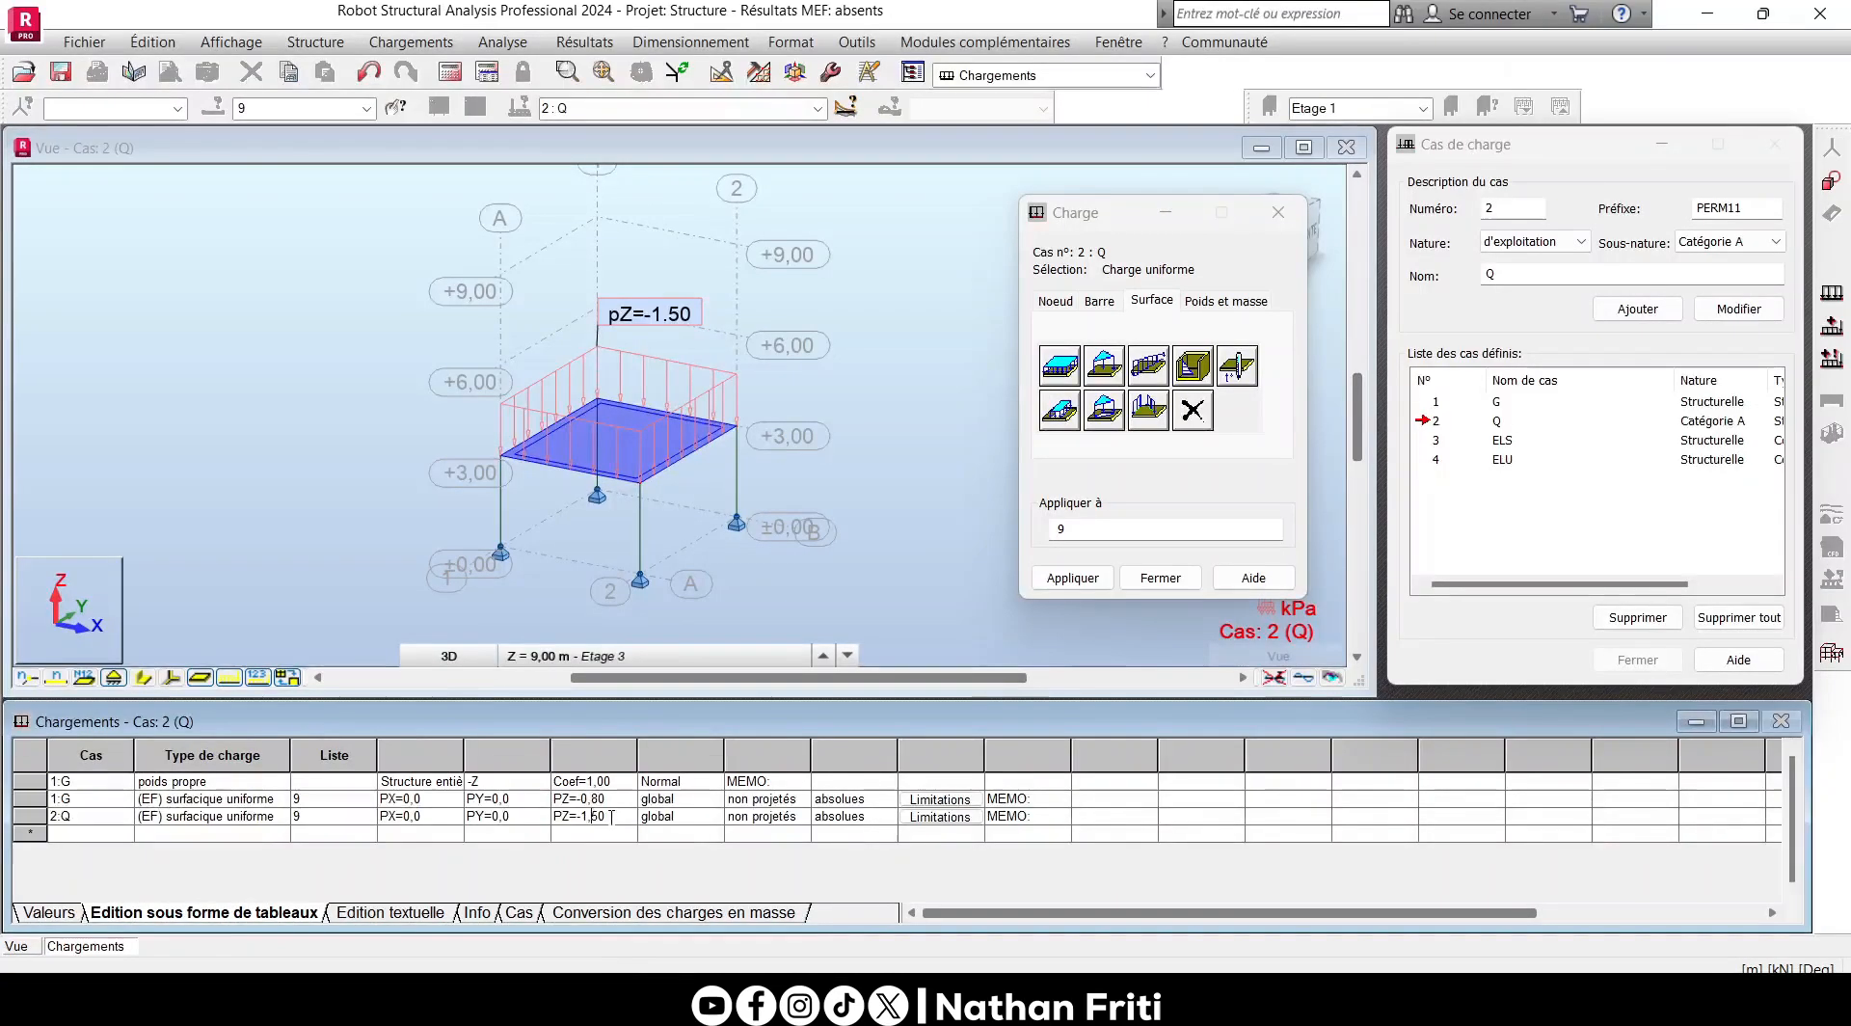
{"action": "left_click_drag", "start_coordinate": [611, 817], "coordinate": [582, 818]}
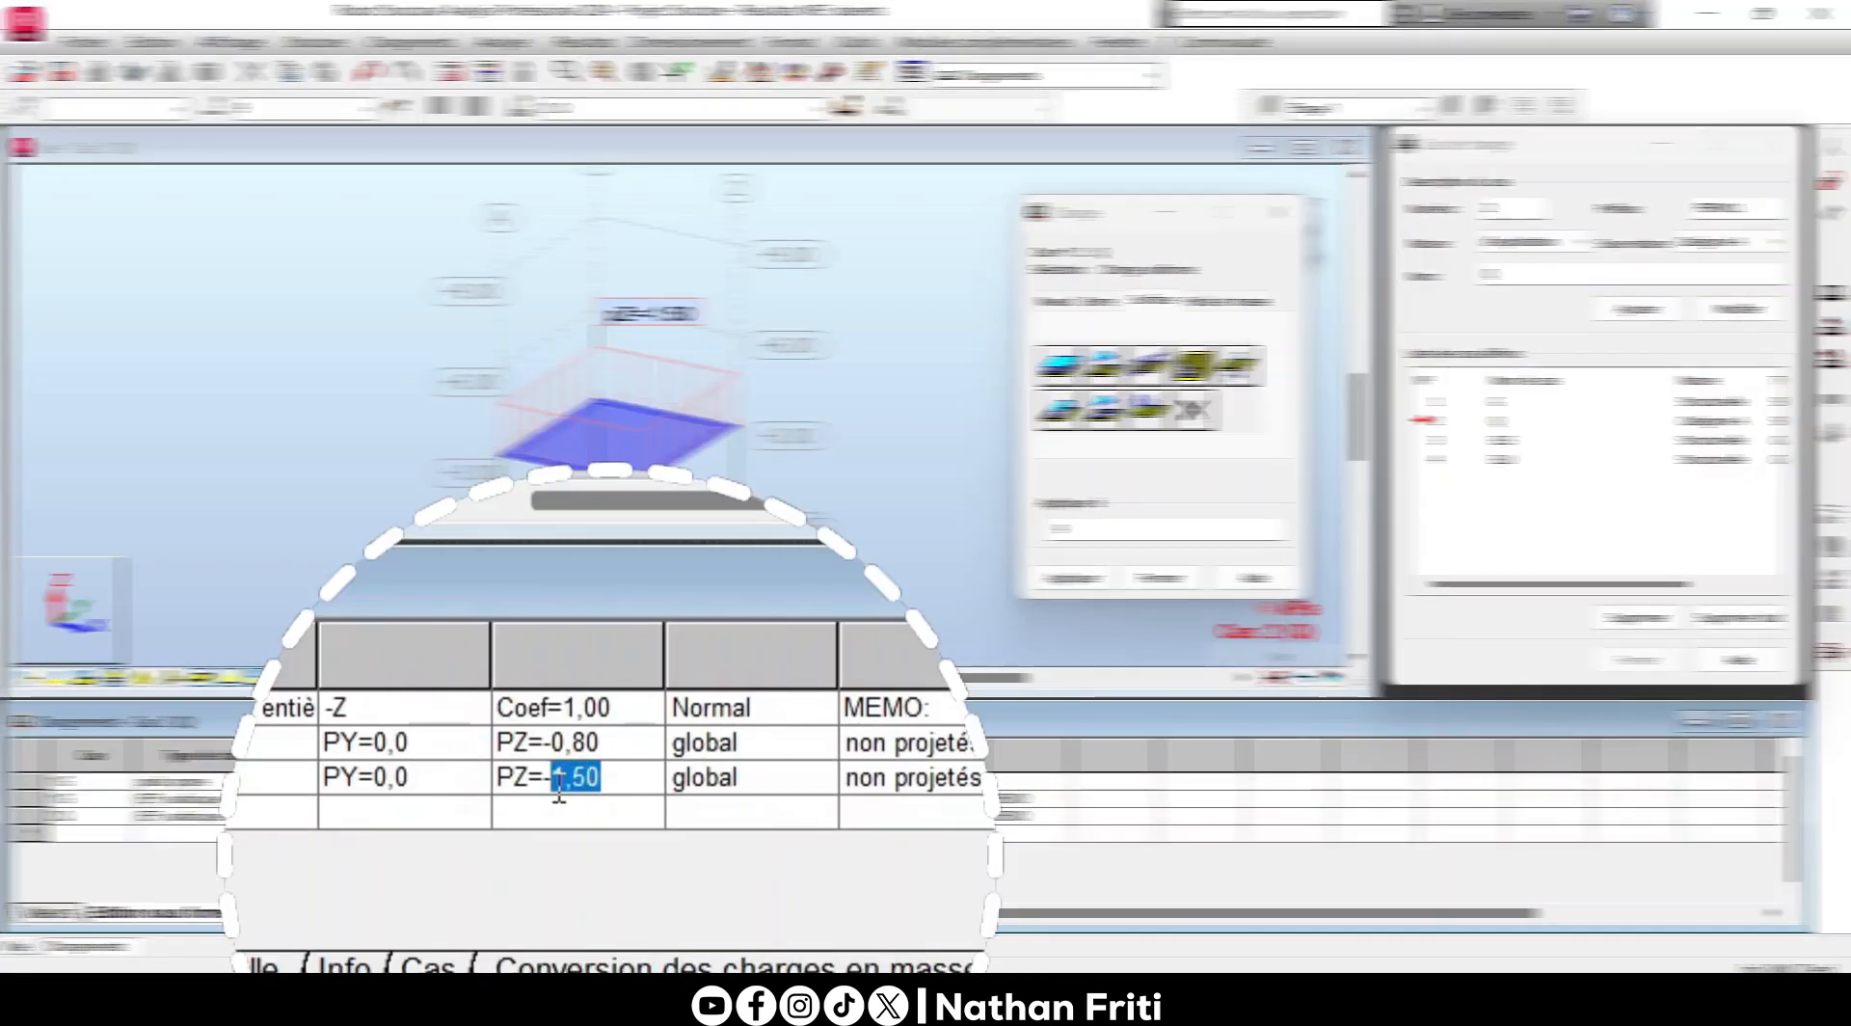
{"action": "left_click", "coordinate": [611, 816]}
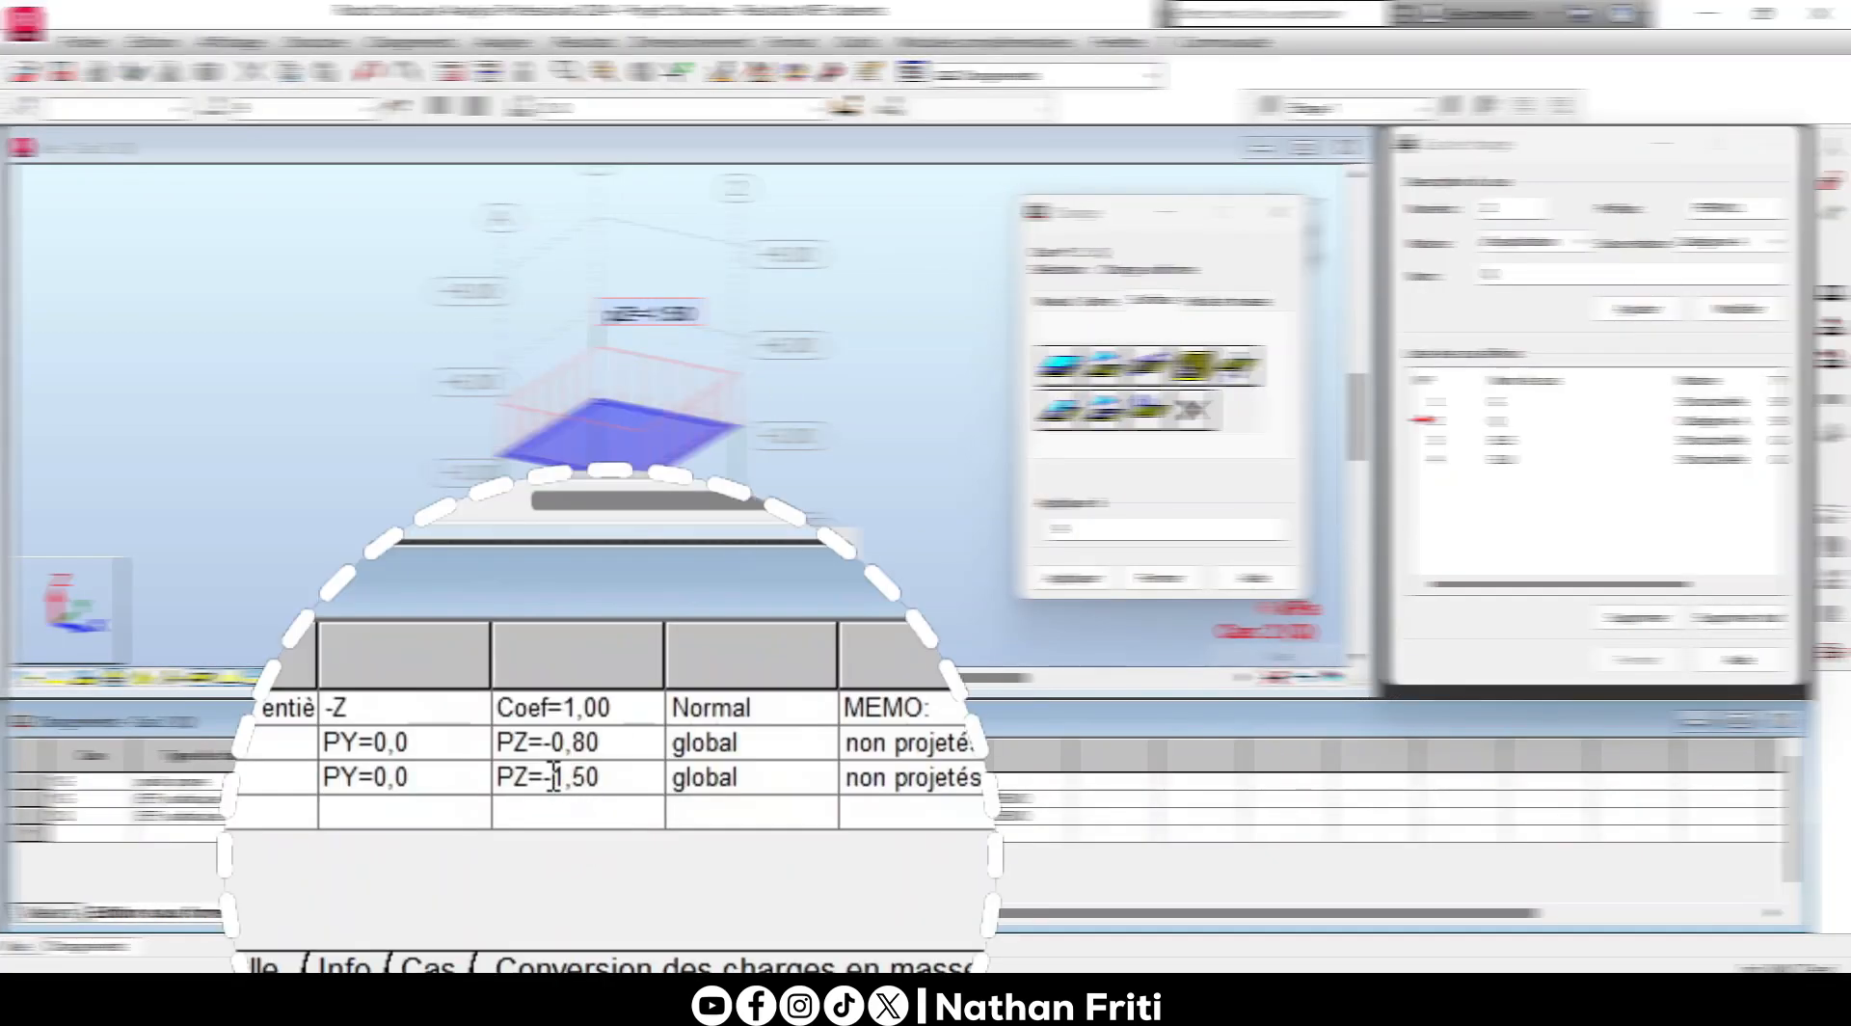
{"action": "type", "text": "-"}
{"action": "left_click_drag", "start_coordinate": [553, 776], "coordinate": [646, 764]}
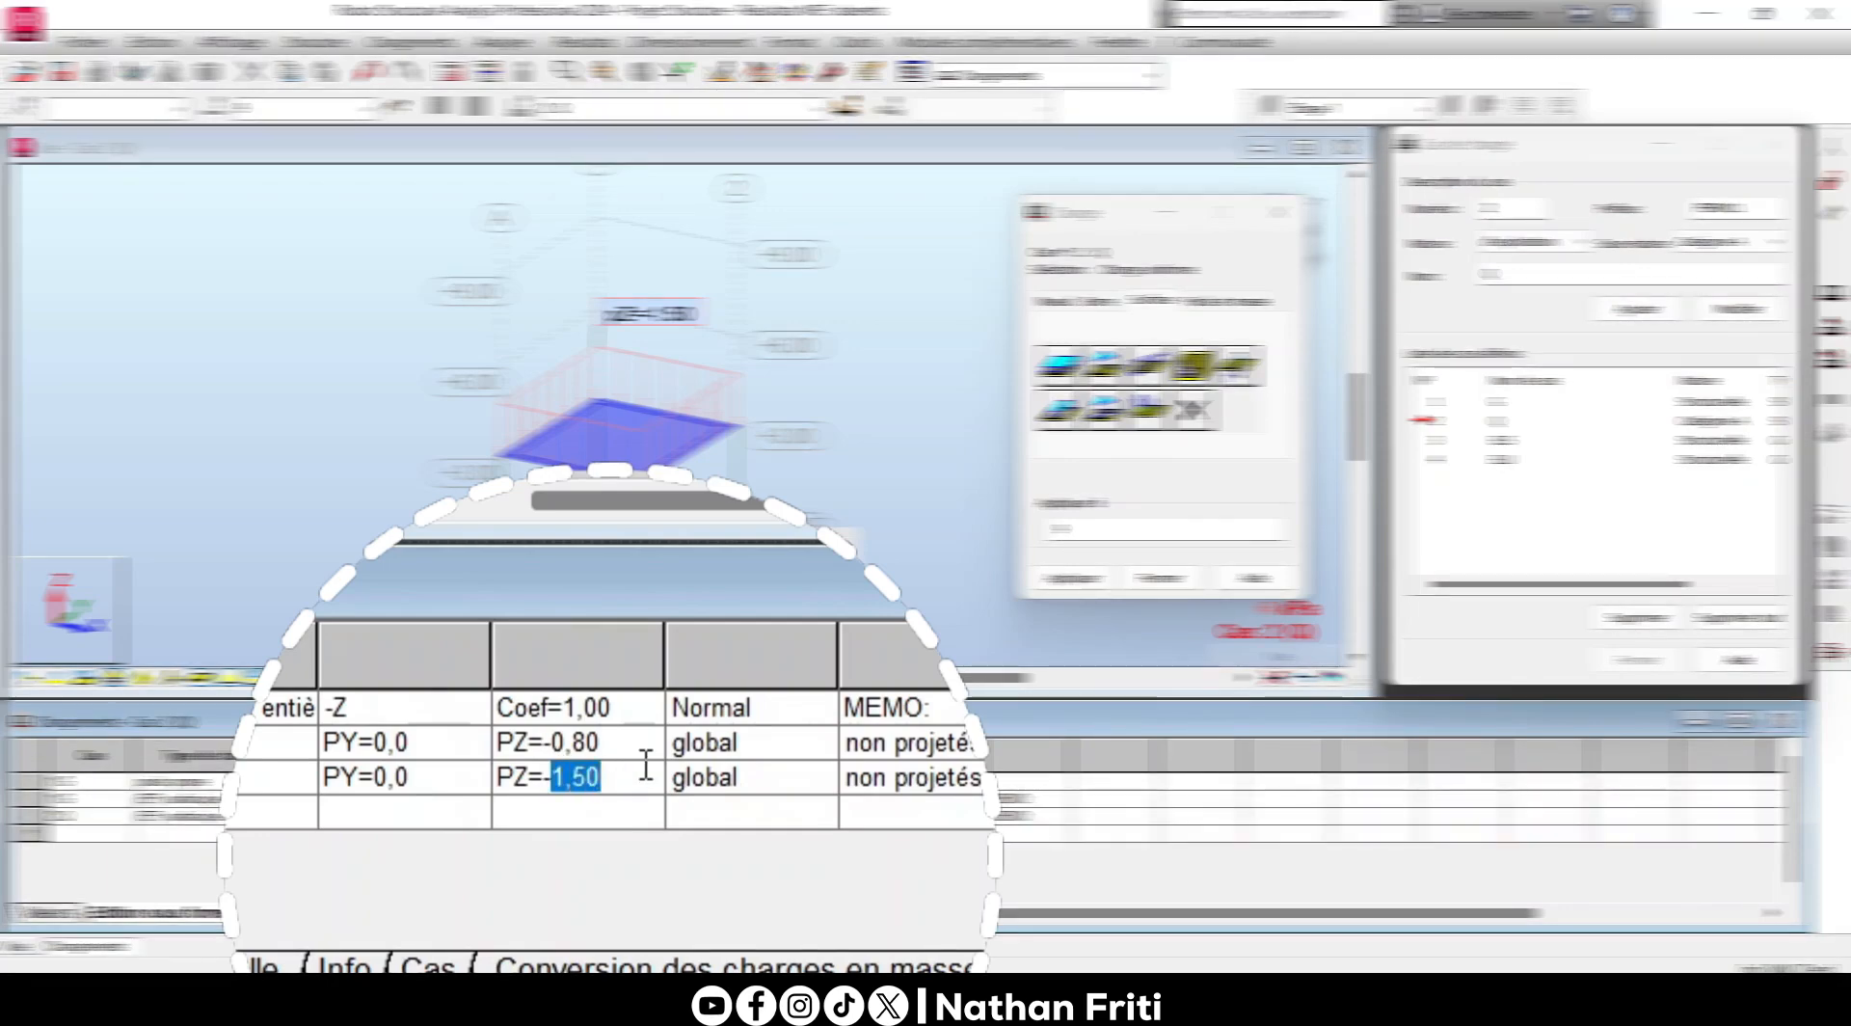
{"action": "type", "text": "2"}
{"action": "key", "text": "Tab"}
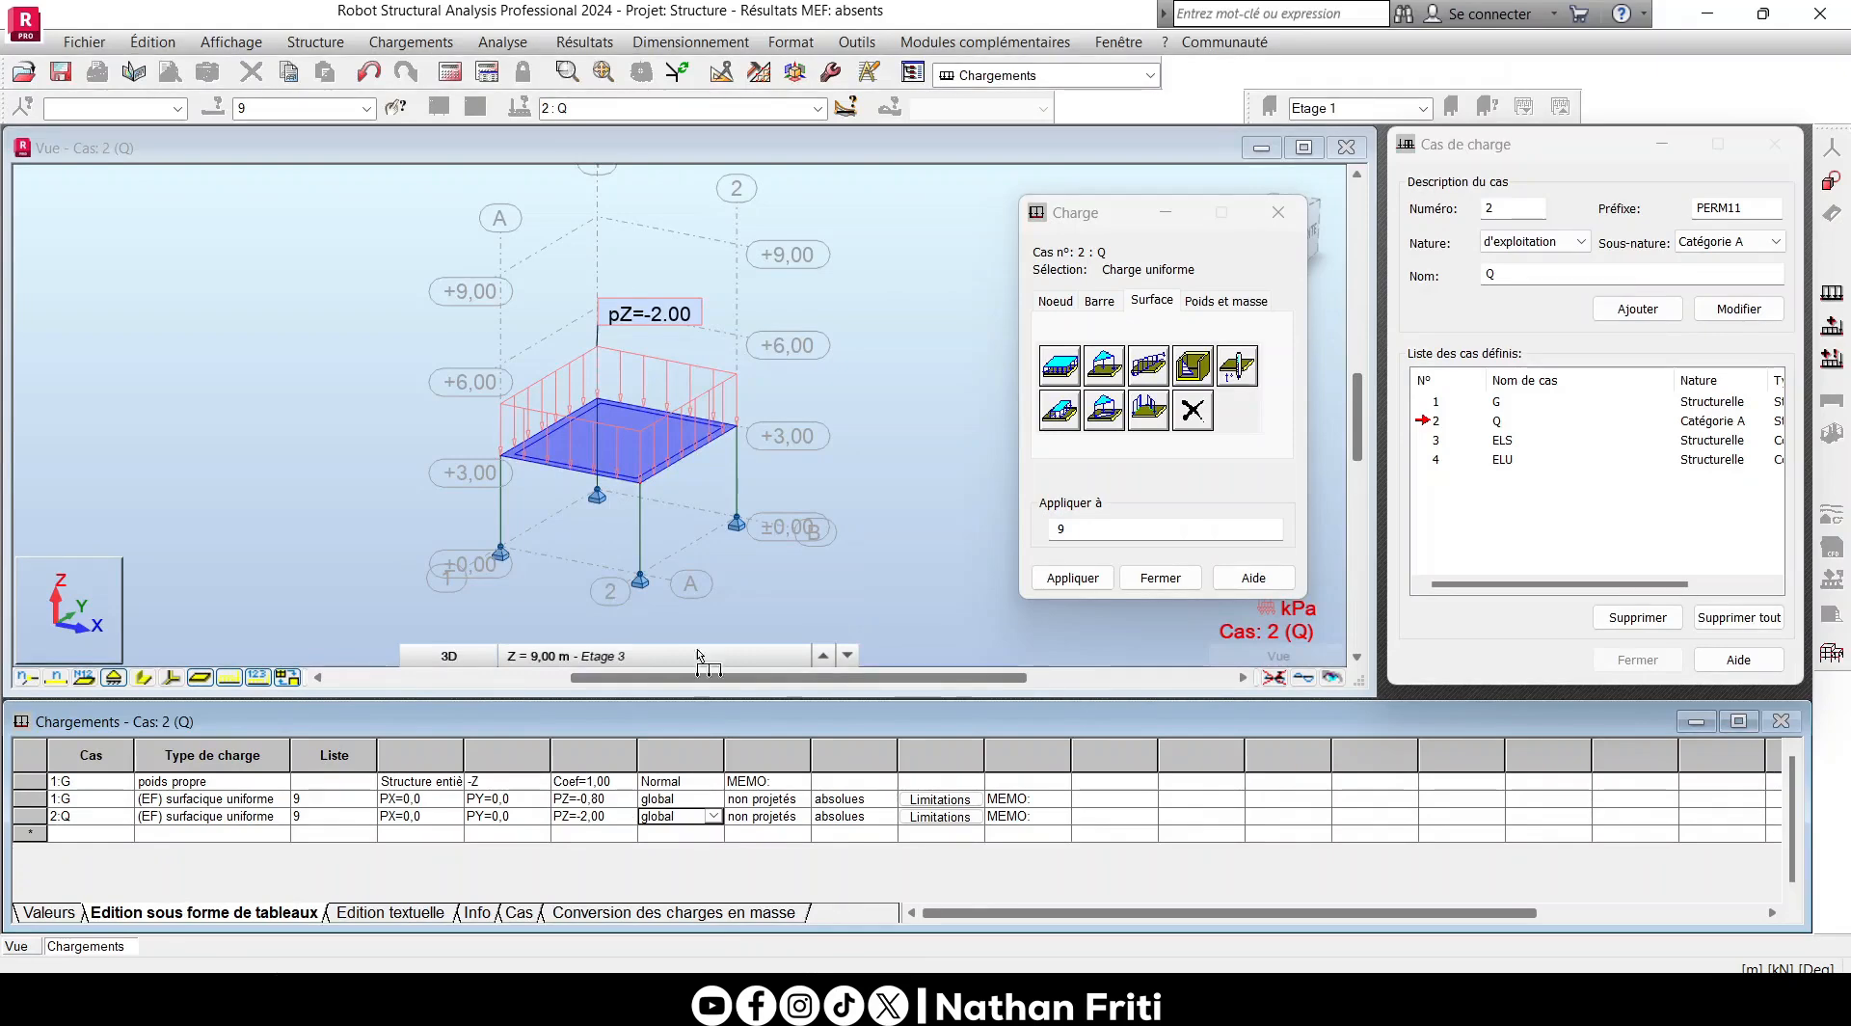
- Try PZ=-100.00 for the case Q surface load in the loads table and set it back to -1.50
{"action": "left_click", "coordinate": [598, 816]}
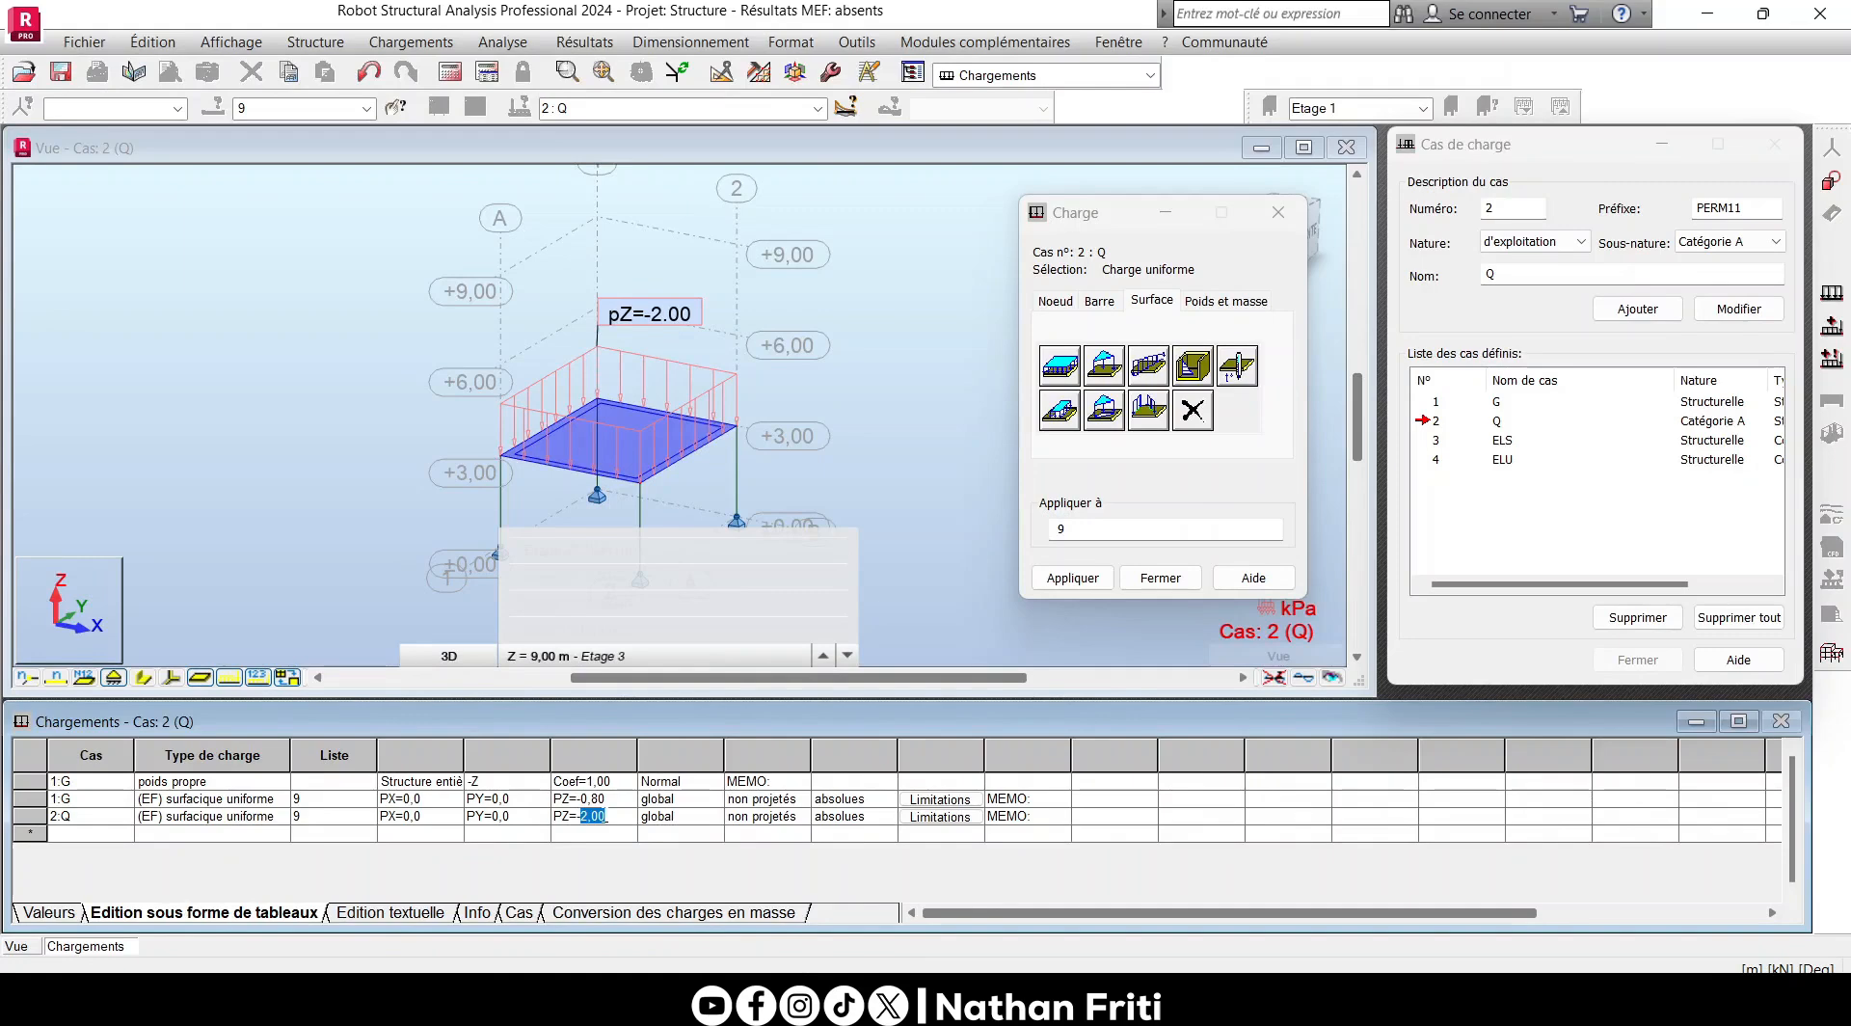
{"action": "type", "text": "100"}
{"action": "key", "text": "Tab"}
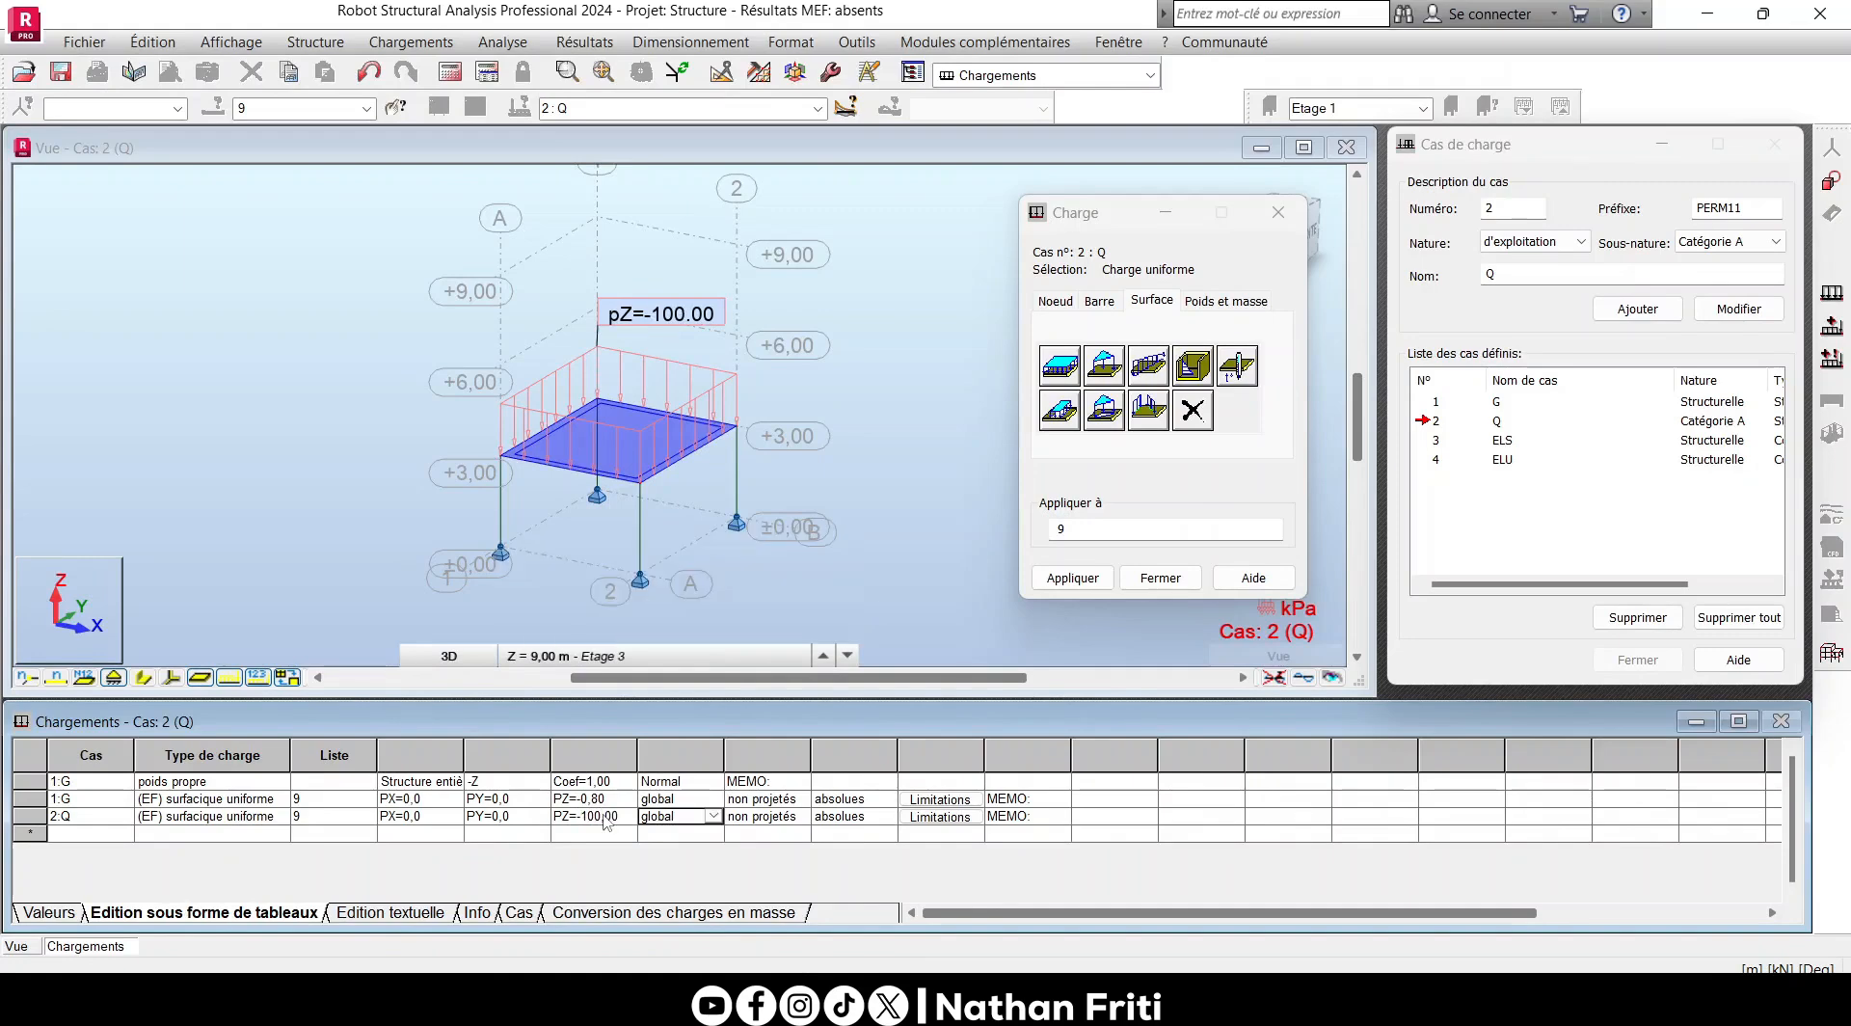
{"action": "left_click_drag", "start_coordinate": [585, 815], "coordinate": [618, 831]}
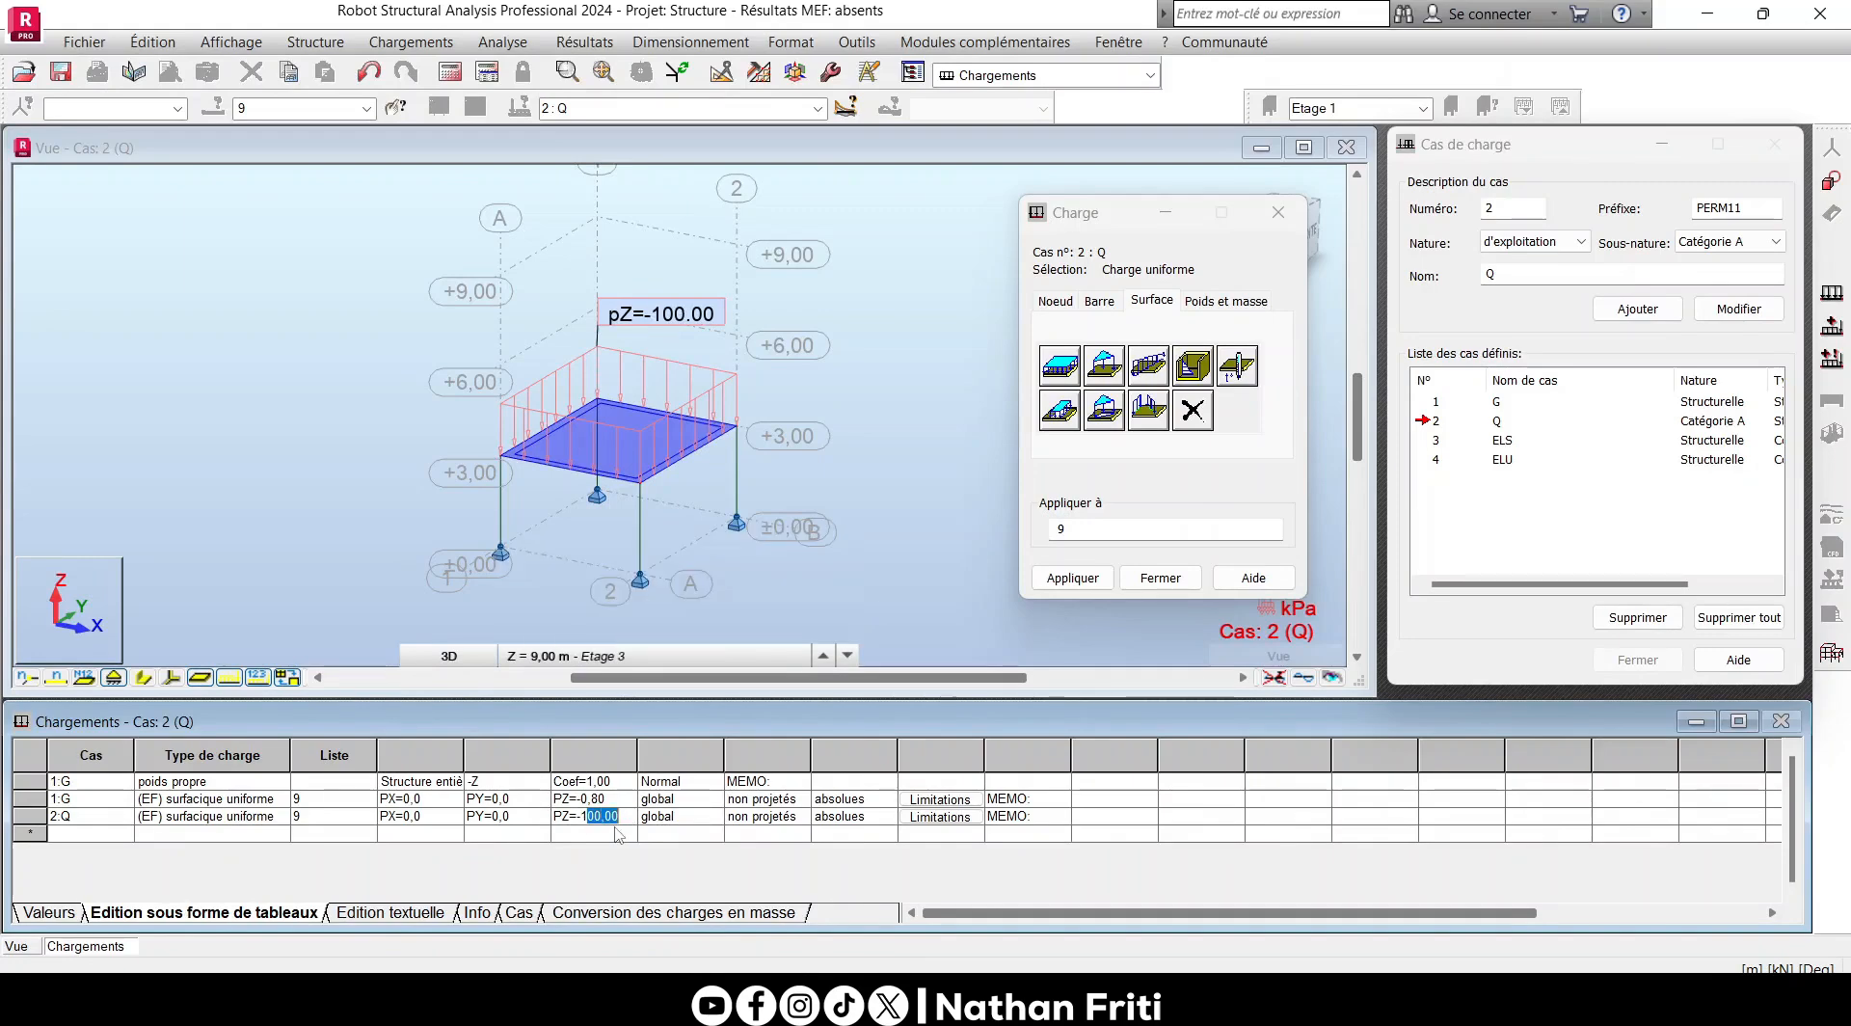
{"action": "type", "text": ",5"}
{"action": "key", "text": "Tab"}
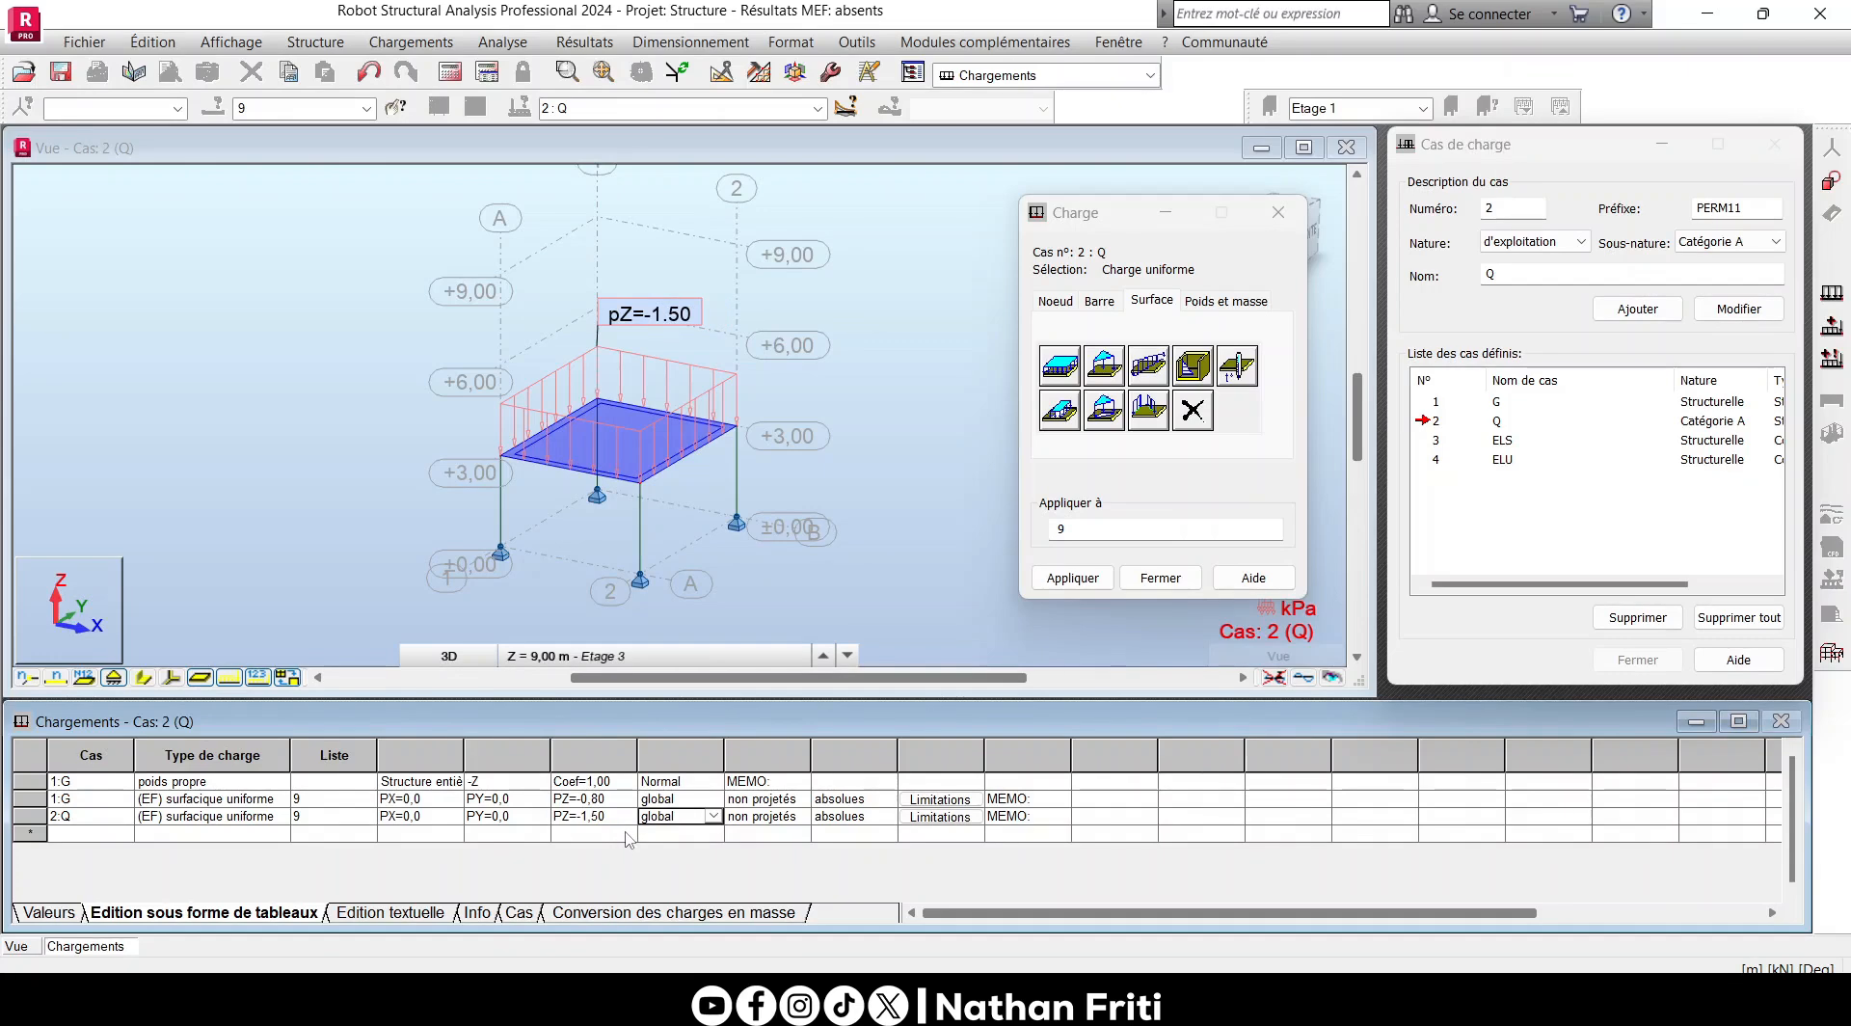
- Close the load definition and selection dialogs and return to the Géométrie layout
{"action": "left_click", "coordinate": [1160, 577]}
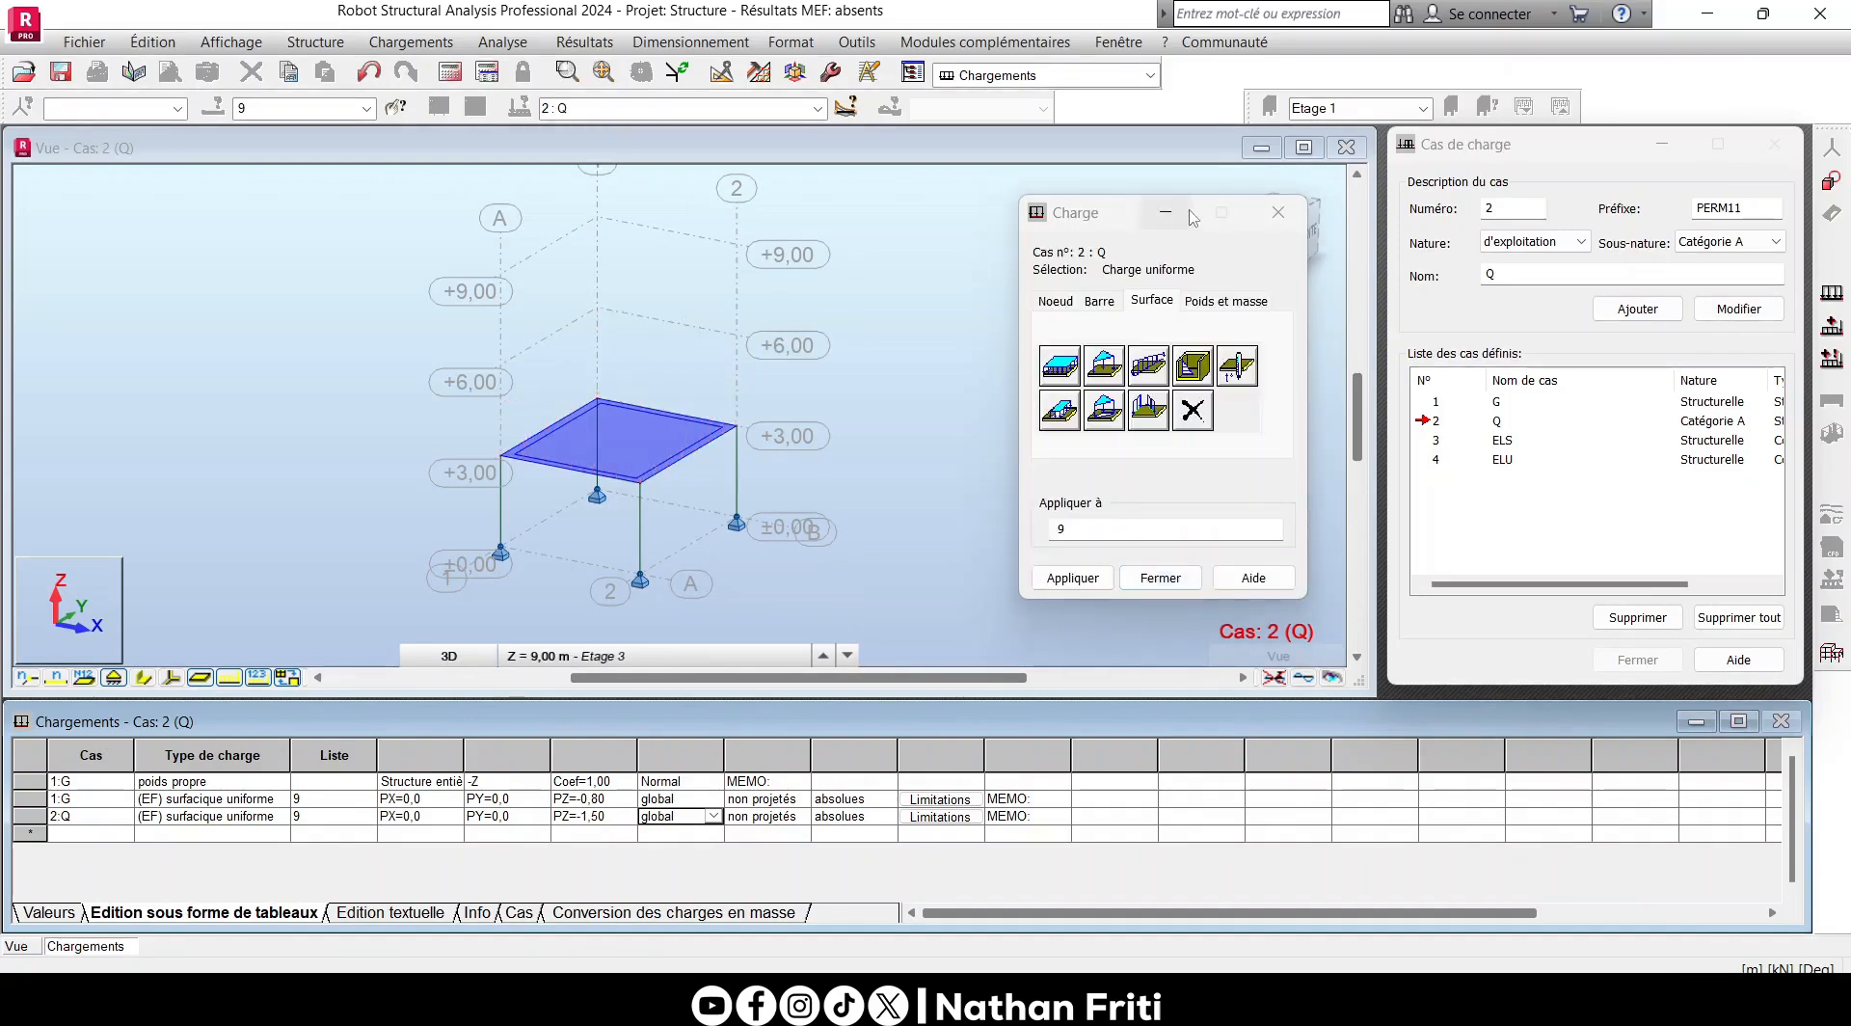
{"action": "left_click", "coordinate": [1150, 75]}
{"action": "left_click", "coordinate": [1012, 90]}
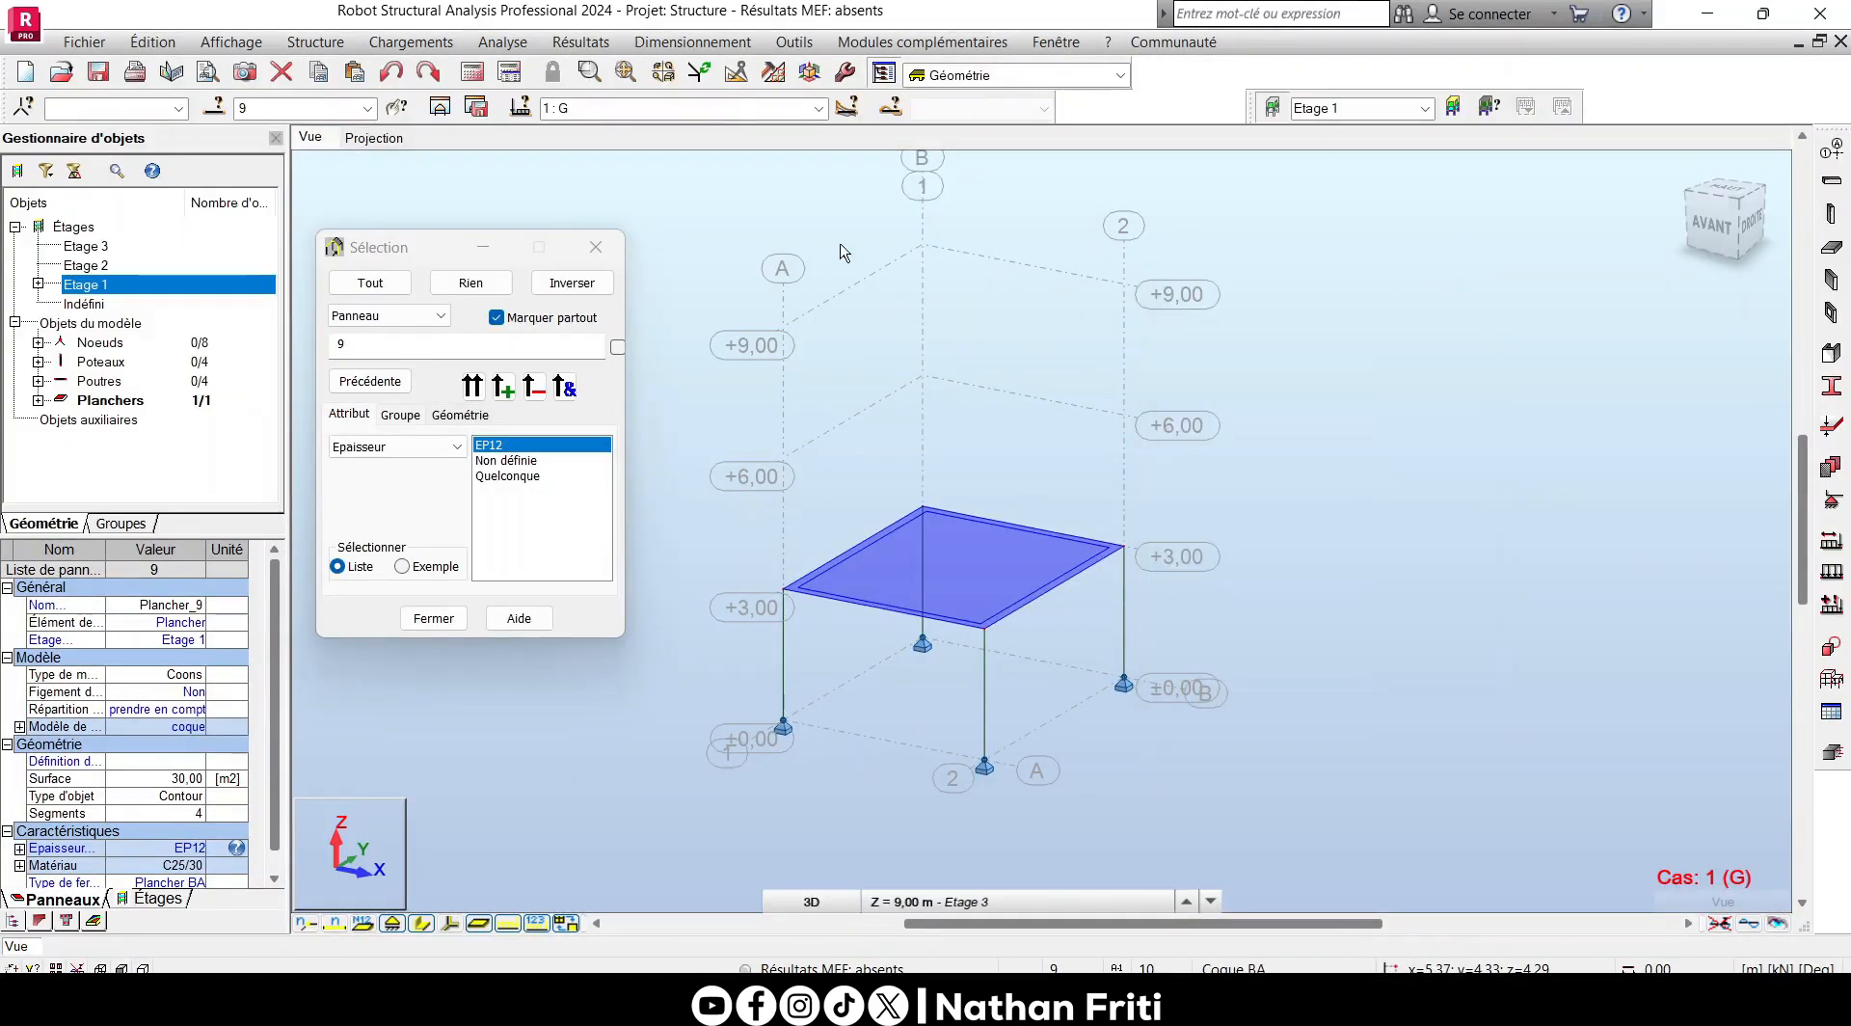
{"action": "left_click", "coordinate": [596, 248]}
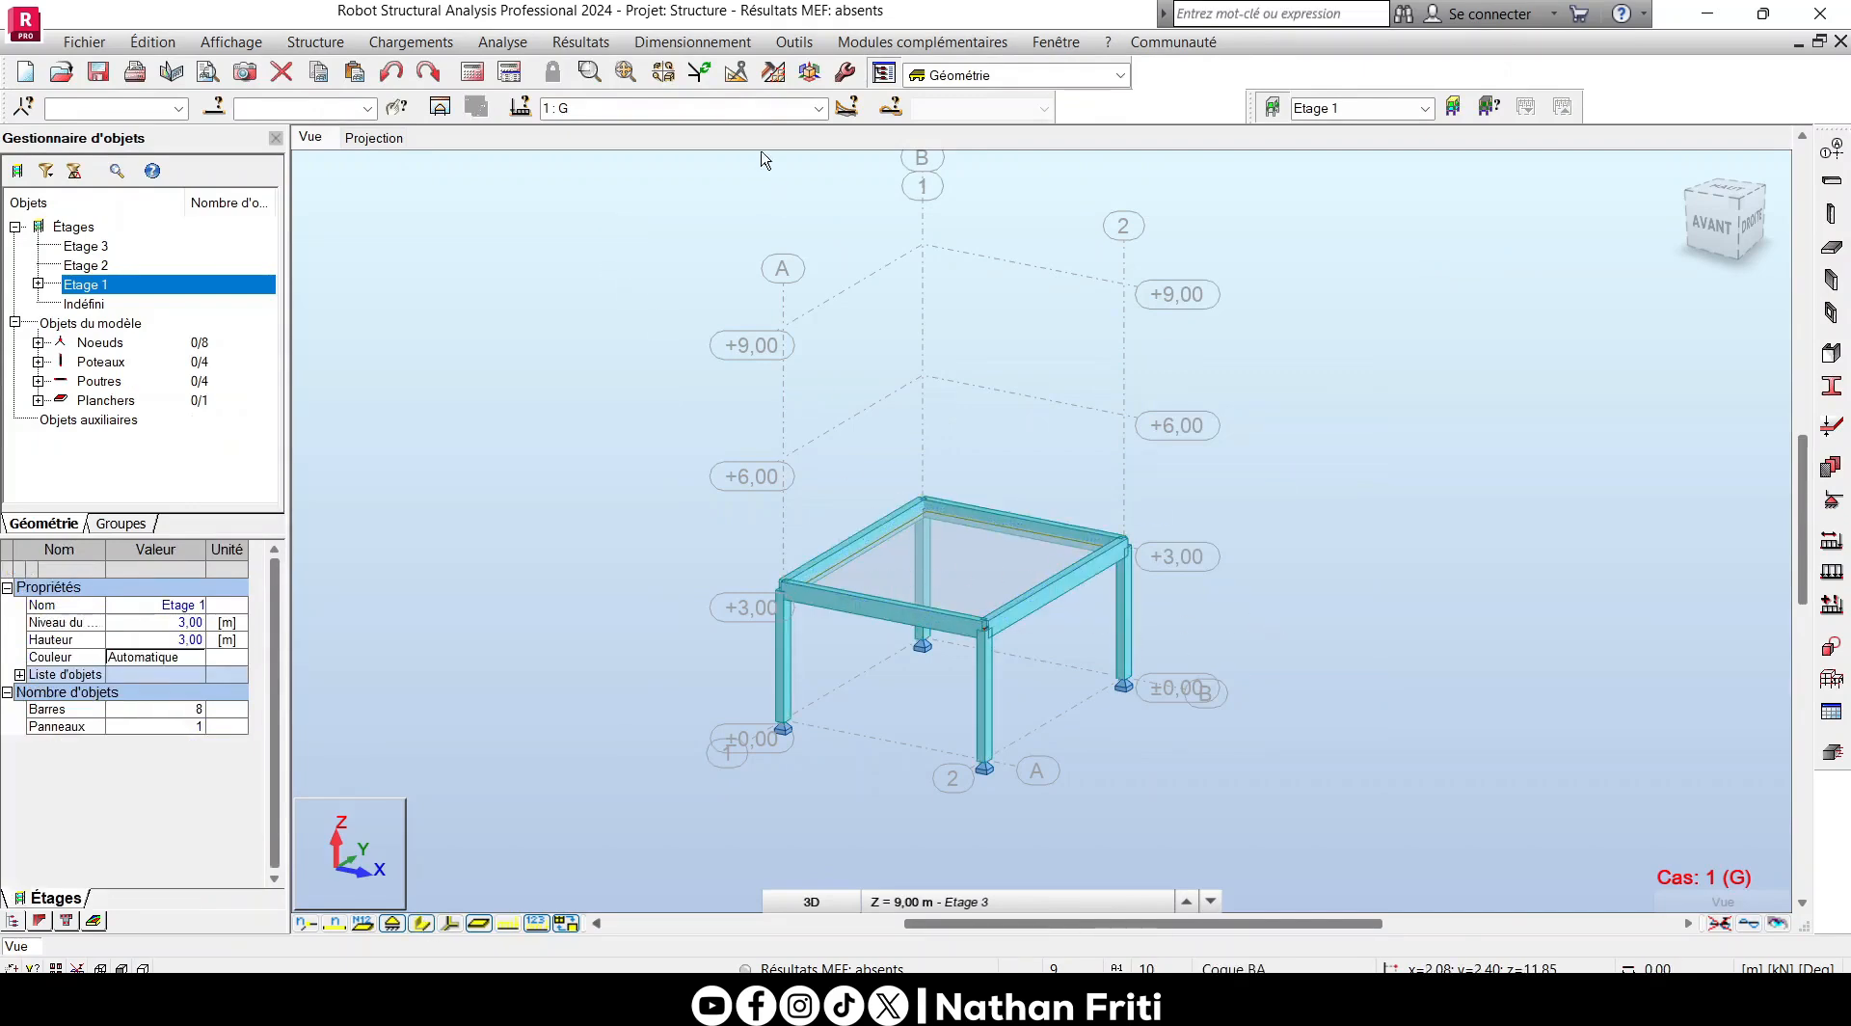
- Set the mesh element size to 0.5 m with automatic method selection, and accept the advanced mesh options with the Coons method
{"action": "left_click", "coordinate": [774, 75]}
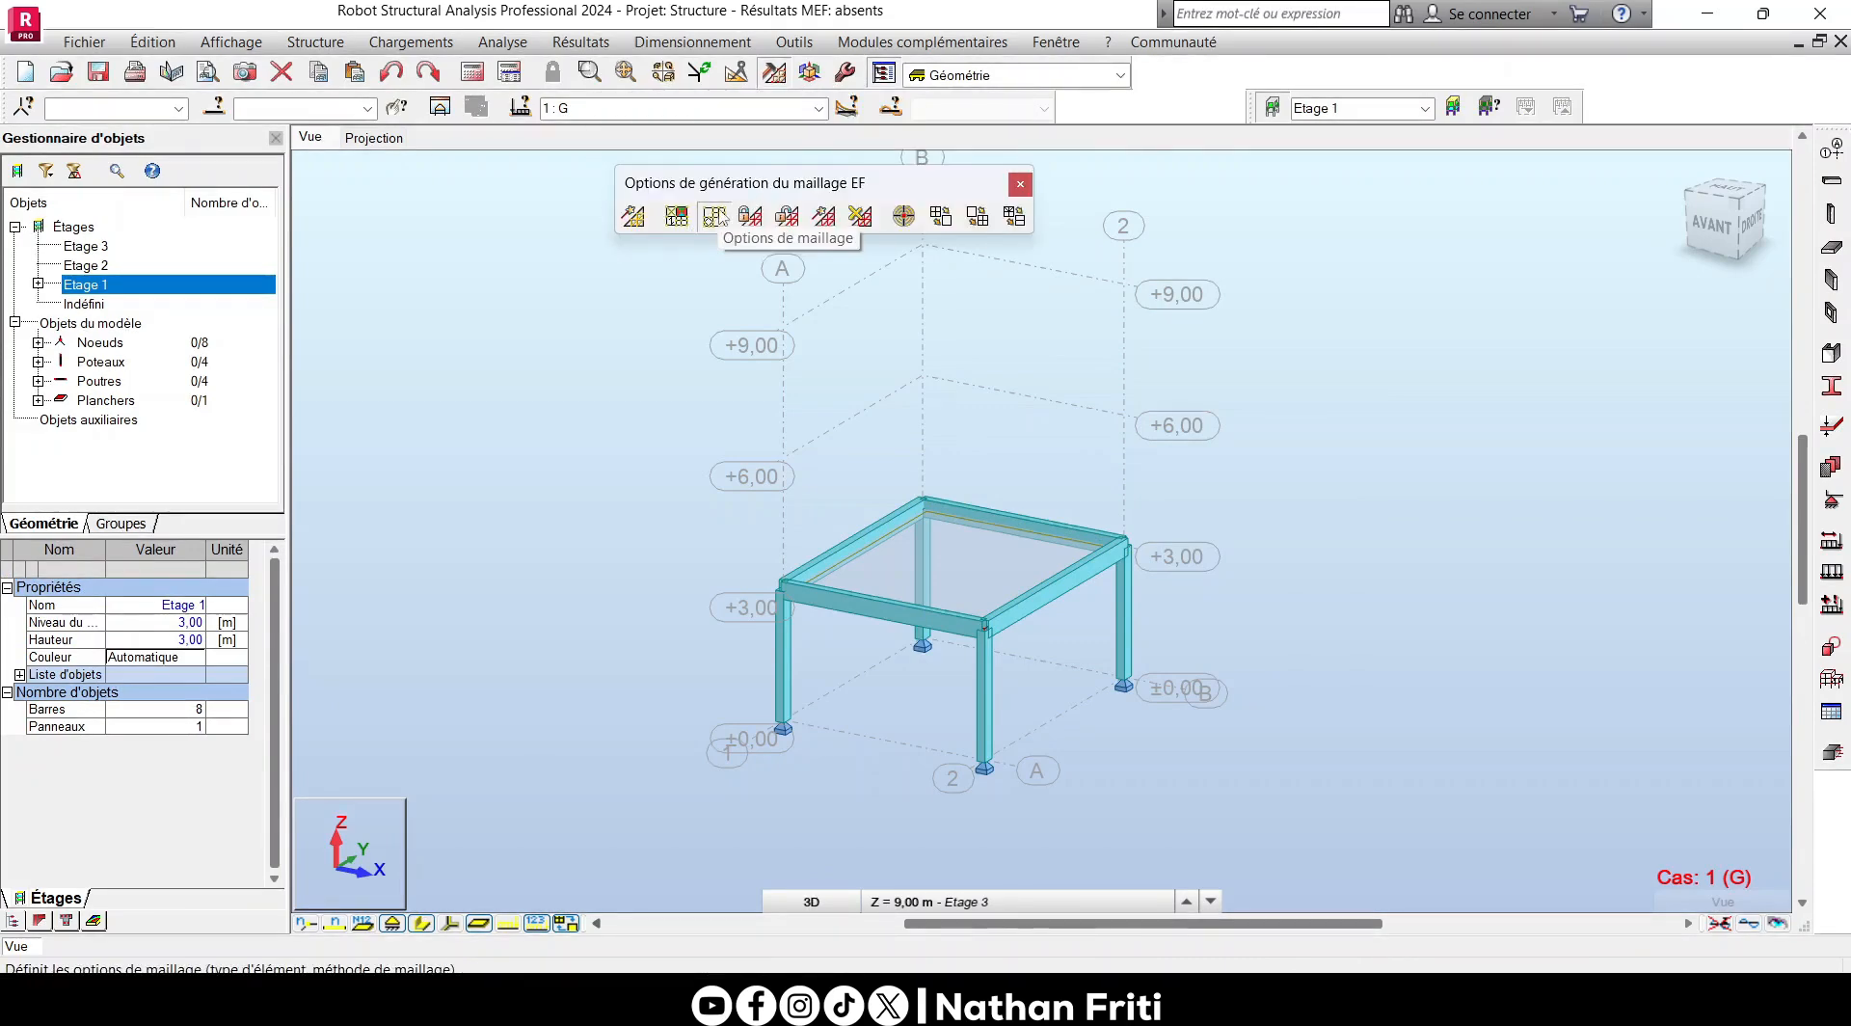
{"action": "left_click", "coordinate": [713, 216]}
{"action": "left_click_drag", "start_coordinate": [1161, 252], "coordinate": [904, 274]}
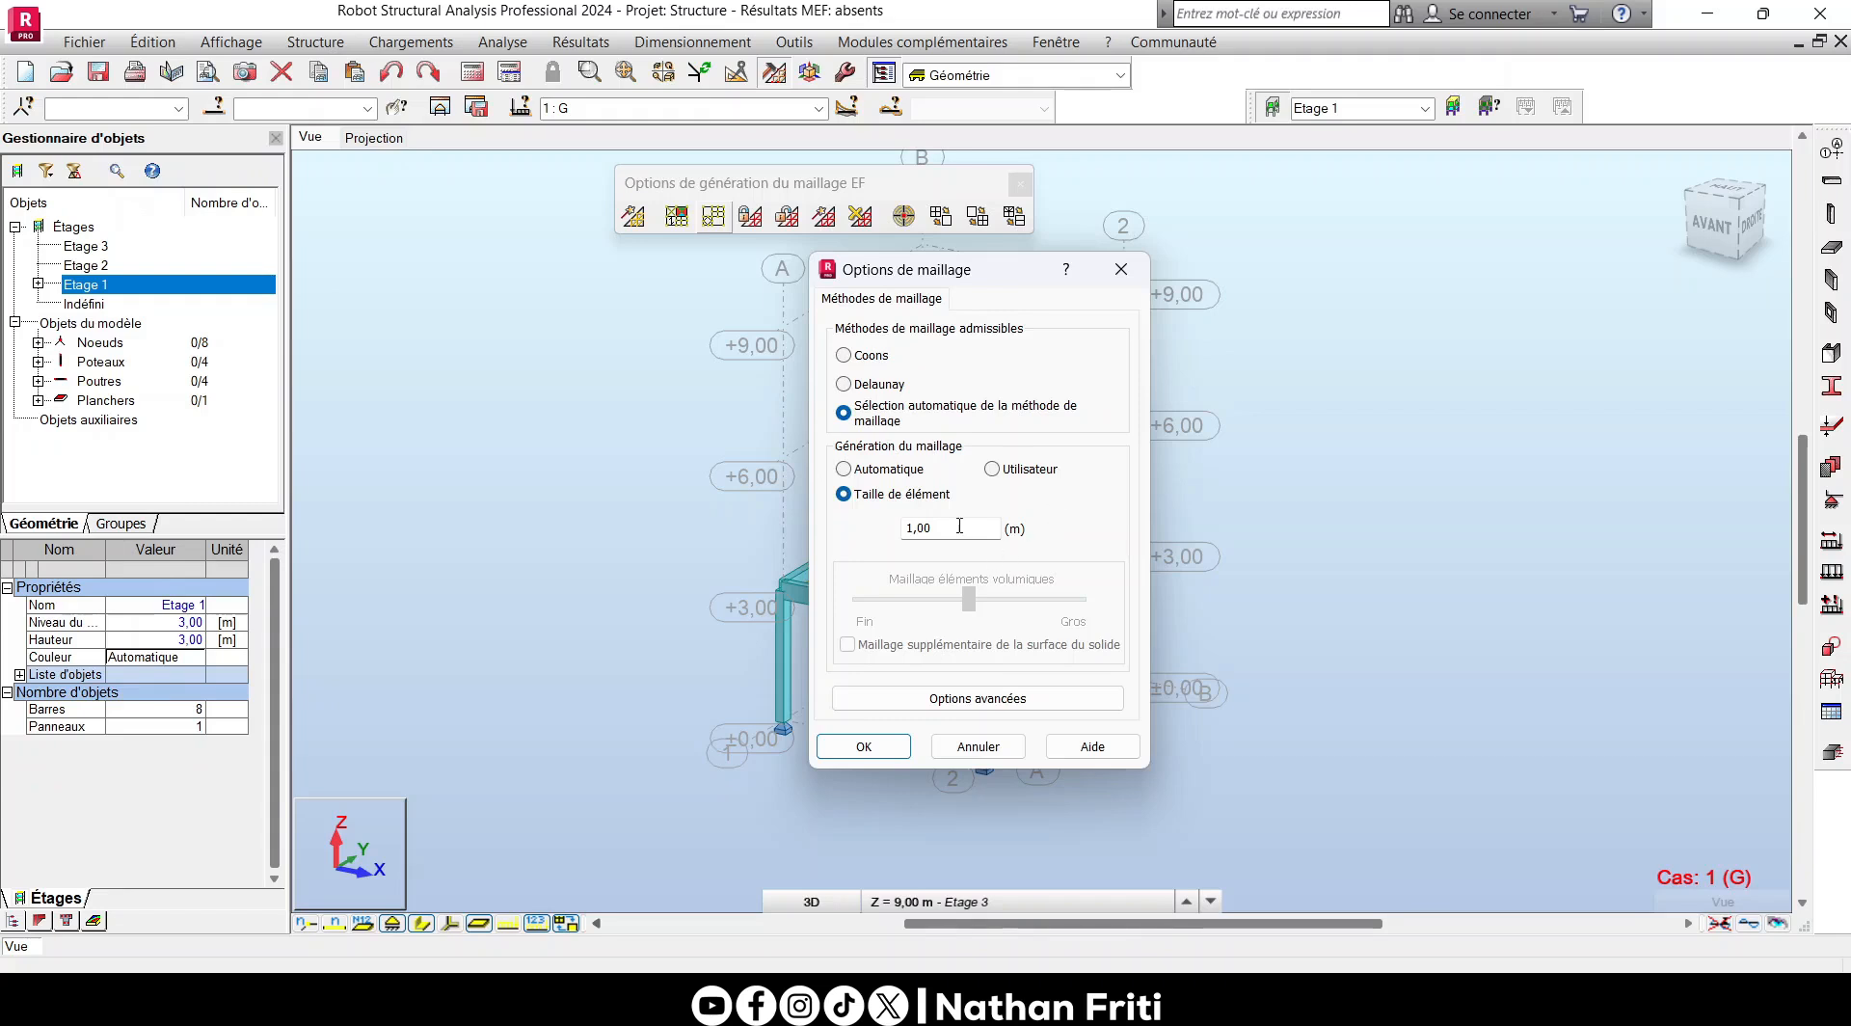
{"action": "left_click_drag", "start_coordinate": [959, 525], "coordinate": [868, 547]}
{"action": "type", "text": "0,5"}
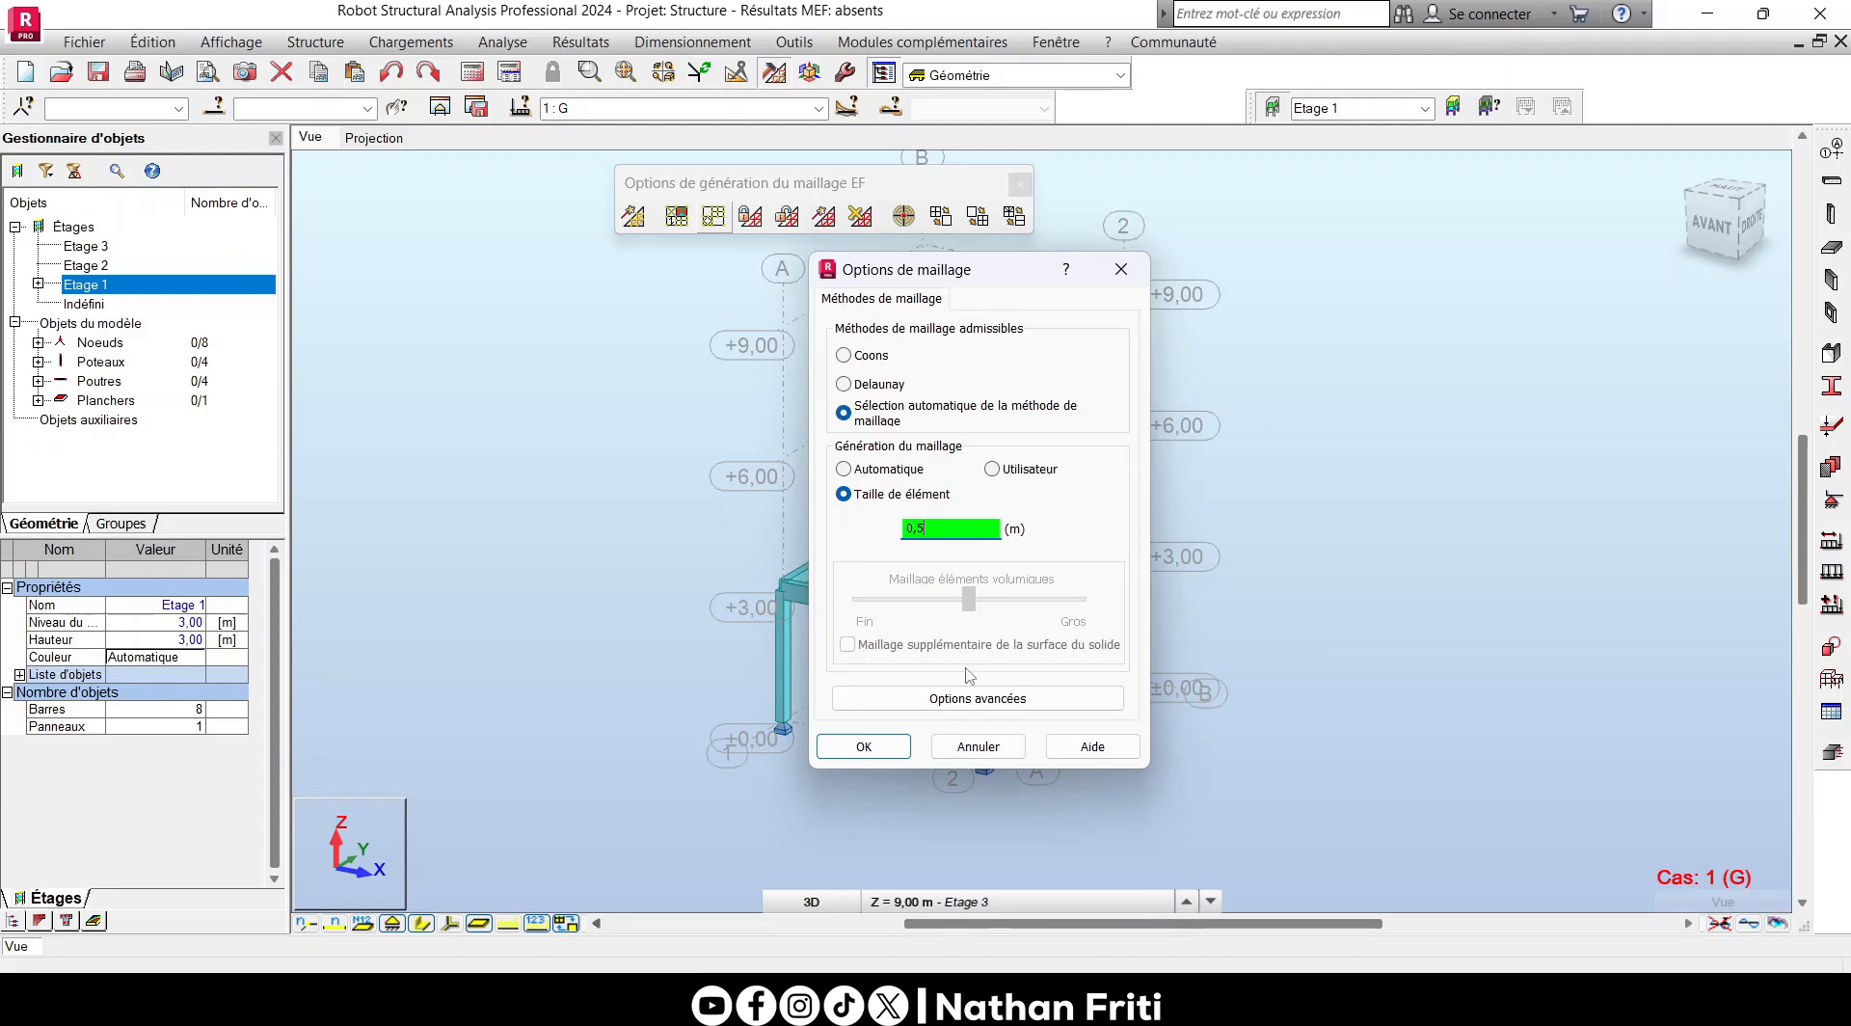
{"action": "left_click", "coordinate": [973, 698]}
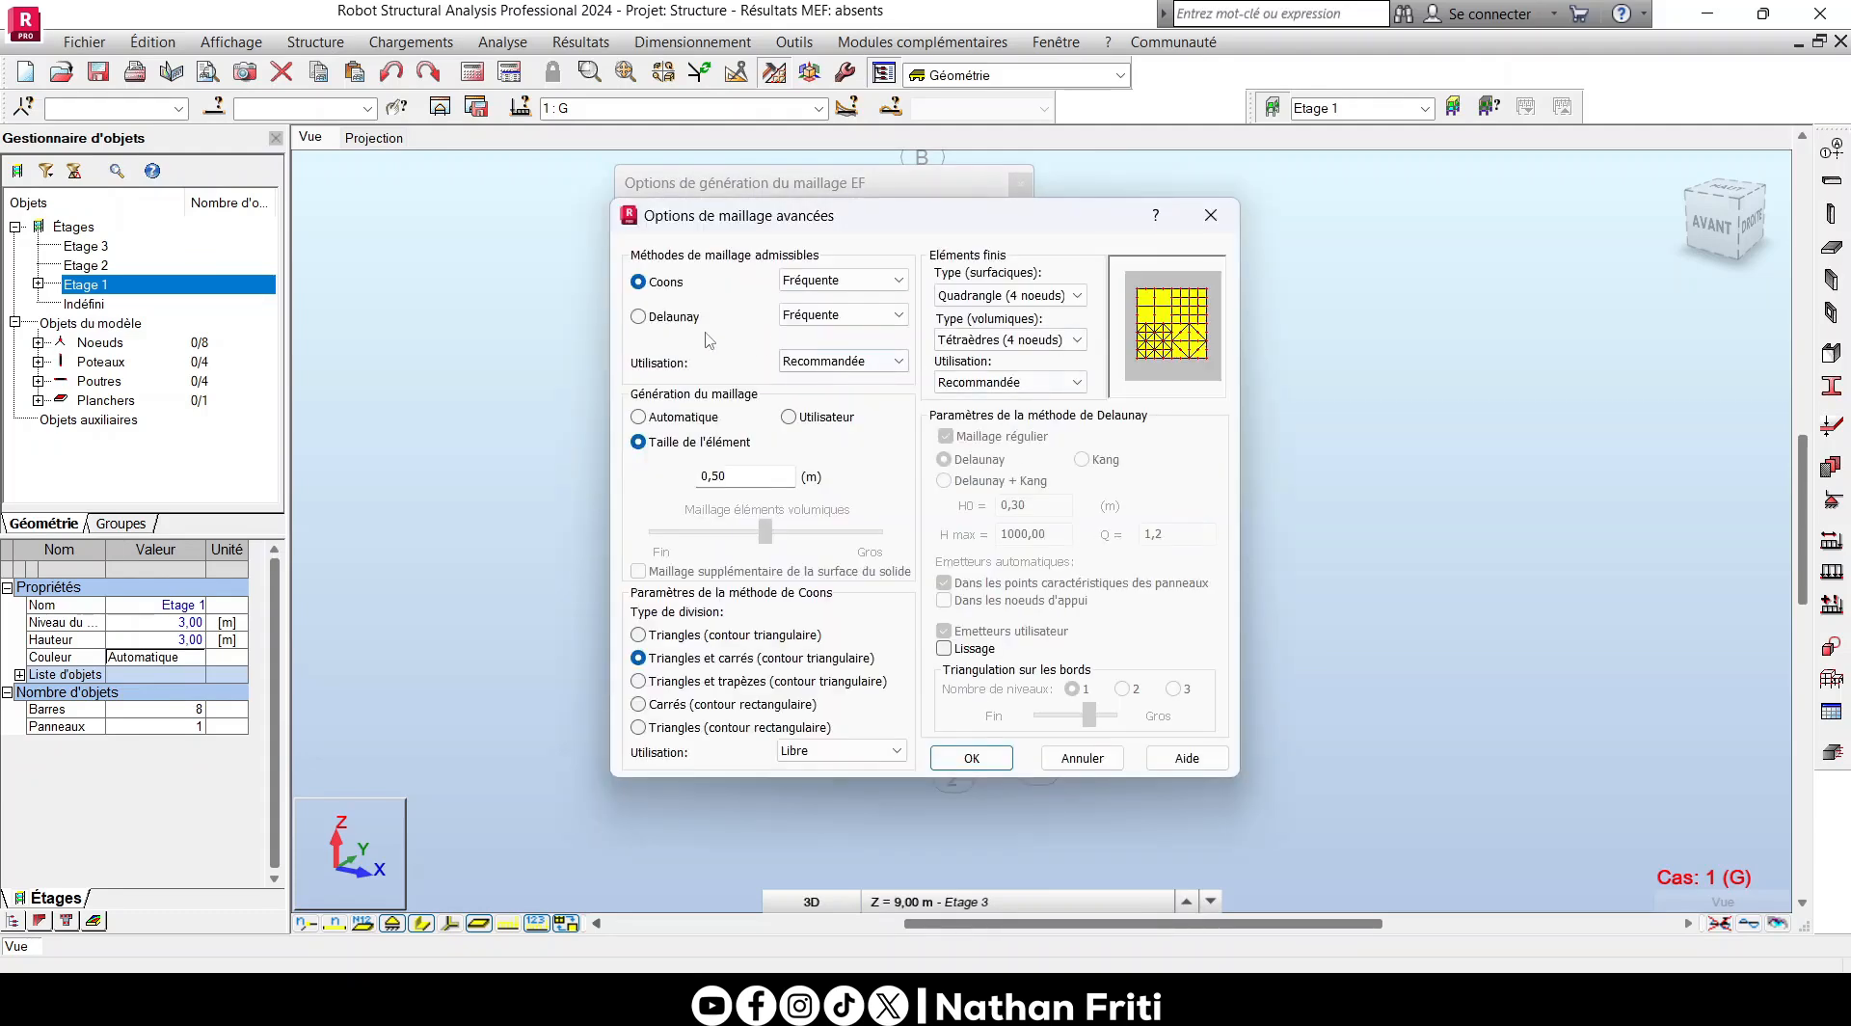
{"action": "left_click", "coordinate": [972, 757]}
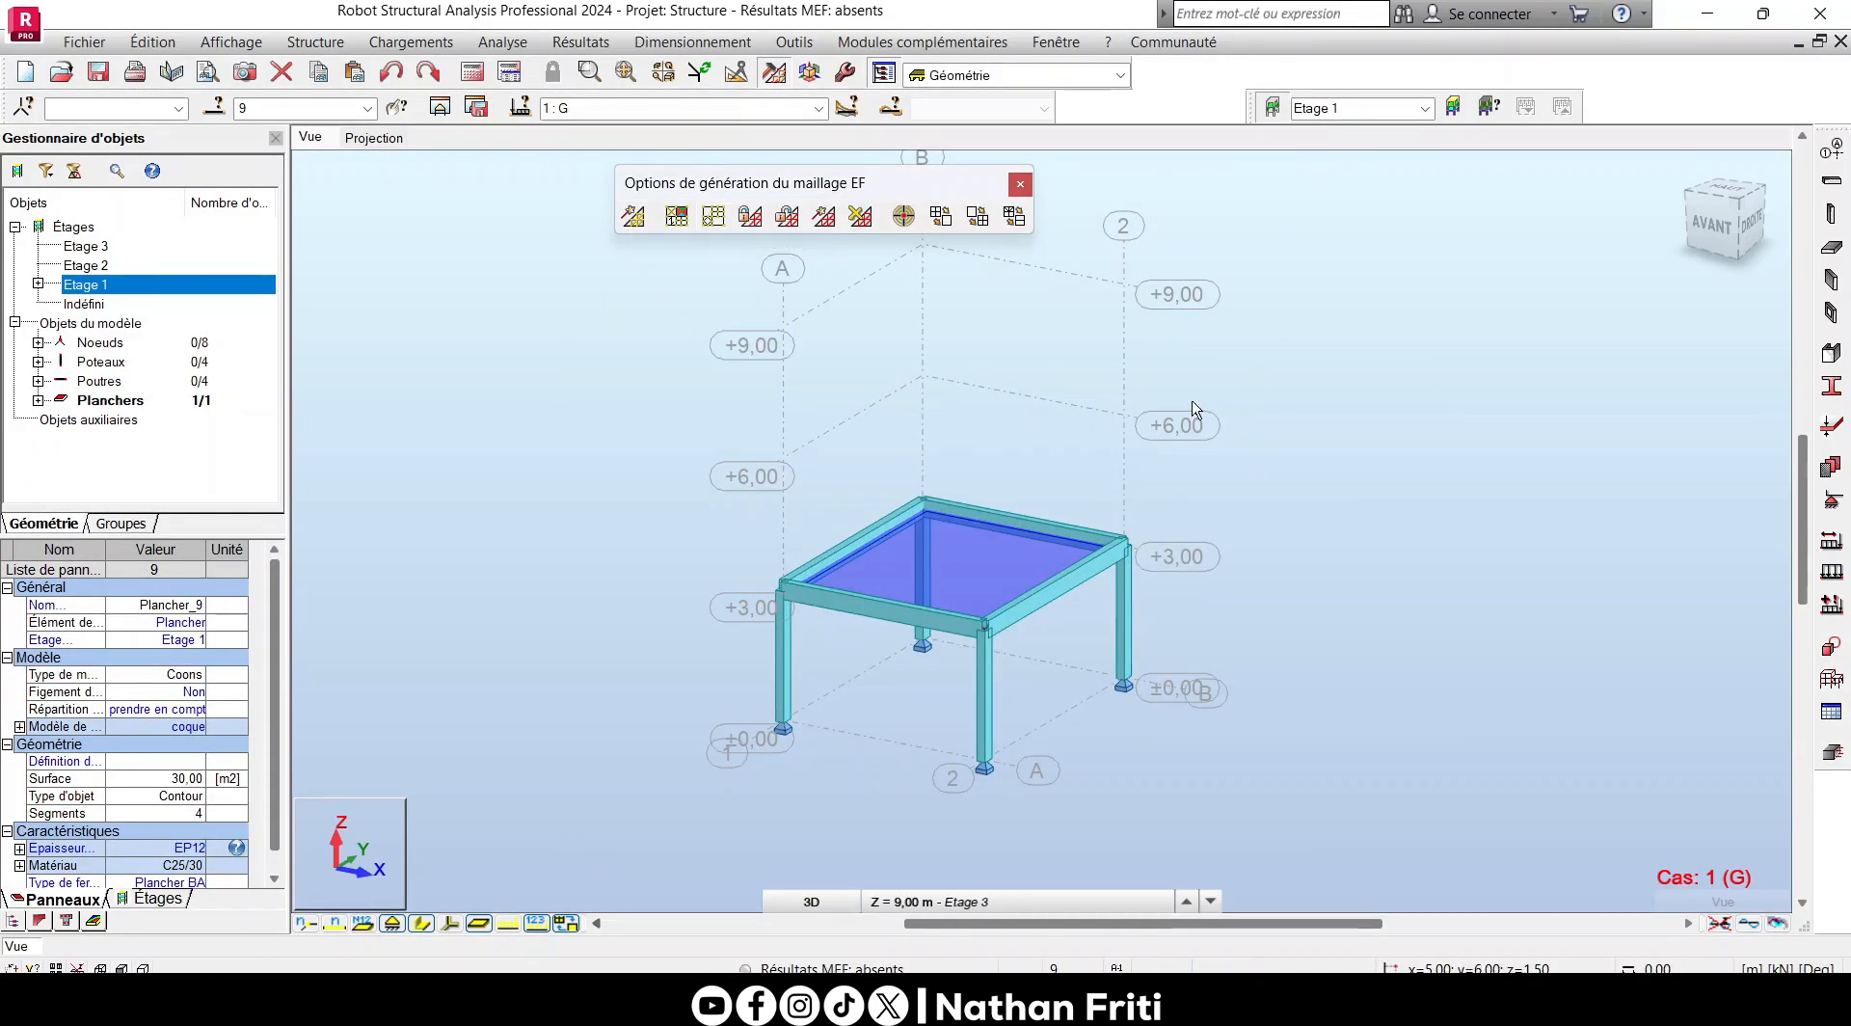
- Run the calculation to mesh the Etage 1 floor and inspect the generated grid
{"action": "left_click", "coordinate": [470, 74]}
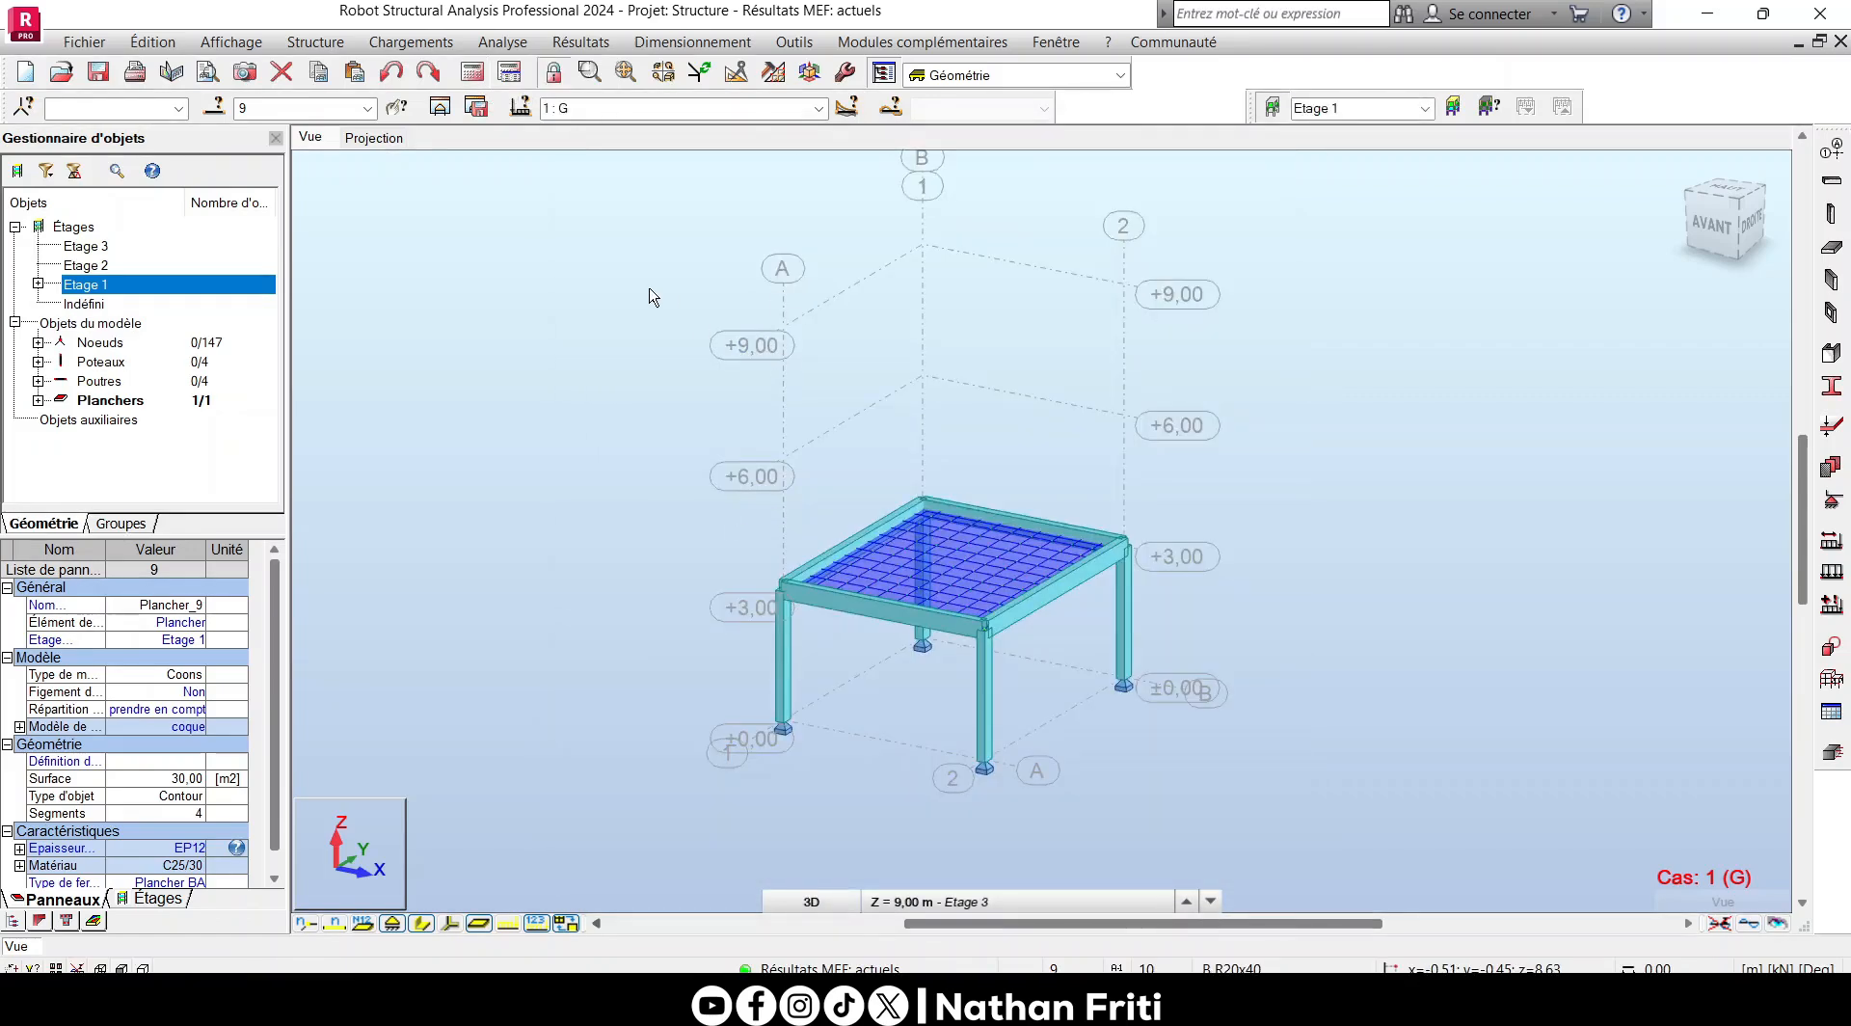
{"action": "scroll", "coordinate": [952, 590], "scroll_direction": "up", "scroll_amount": 5}
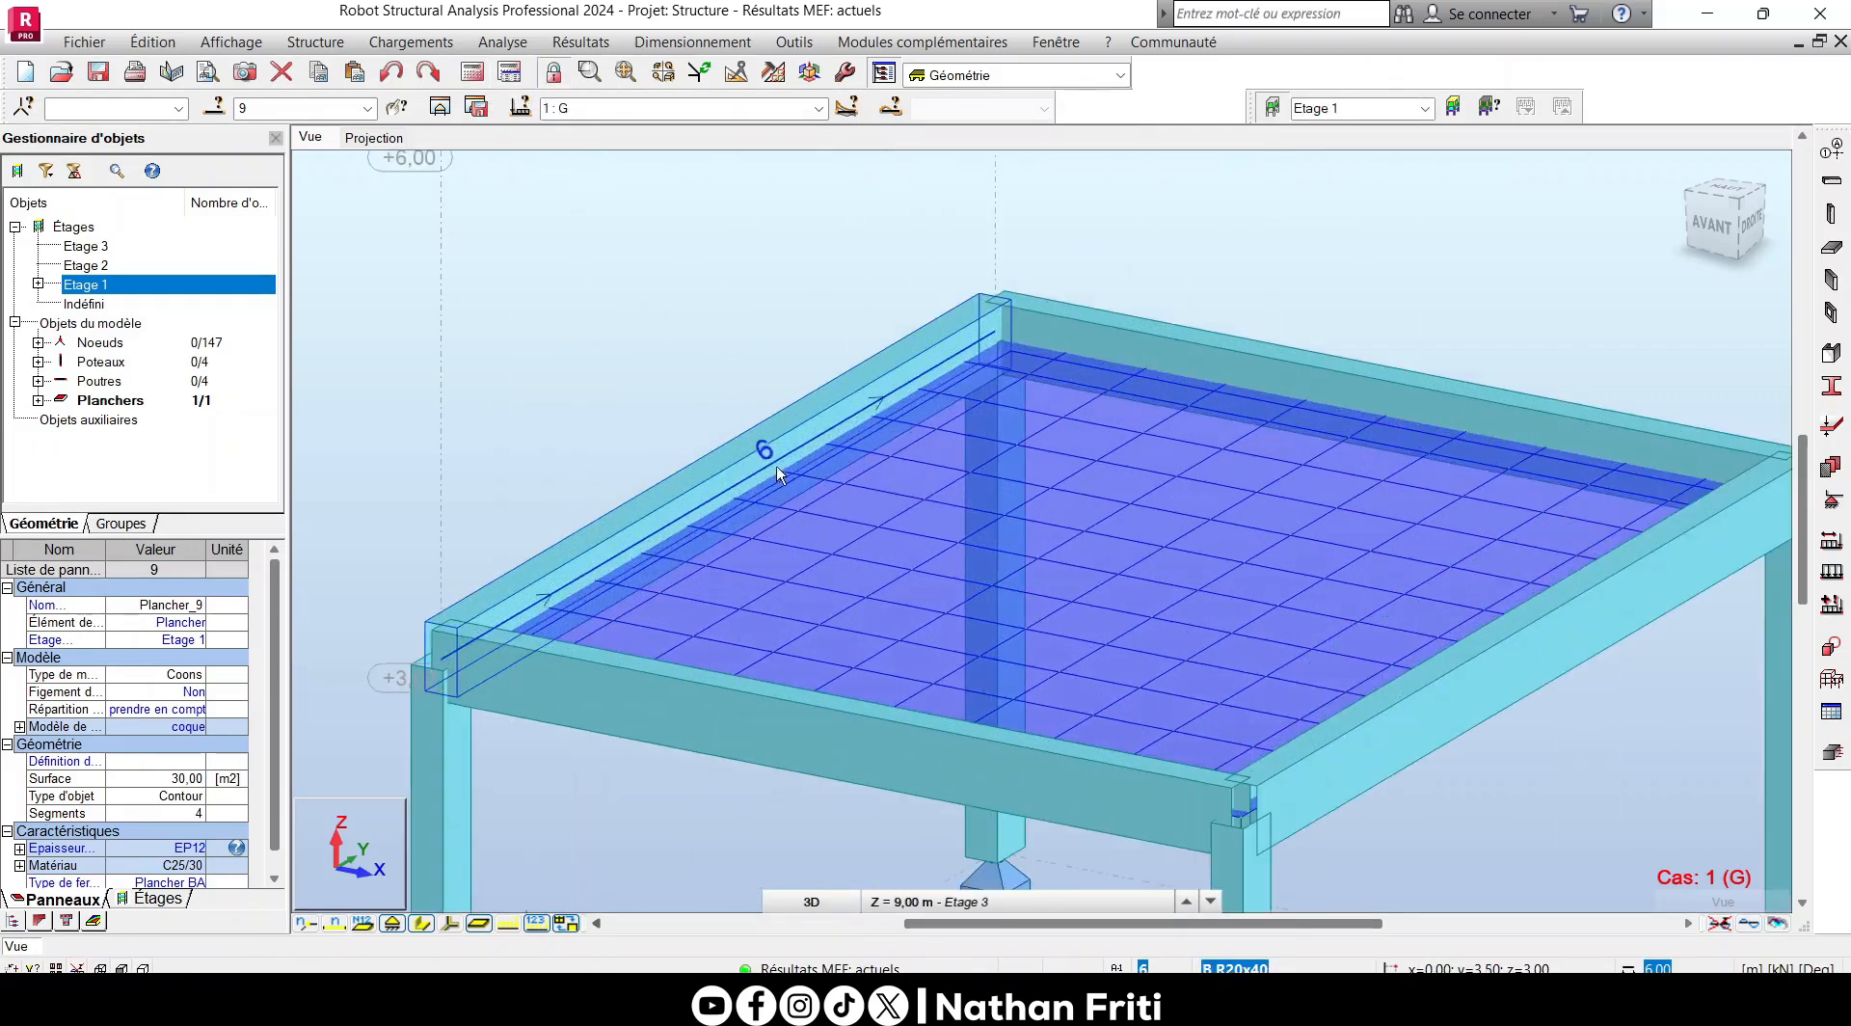
{"action": "scroll", "coordinate": [743, 576], "scroll_direction": "up", "scroll_amount": 2}
{"action": "scroll", "coordinate": [1245, 571], "scroll_direction": "down", "scroll_amount": 8}
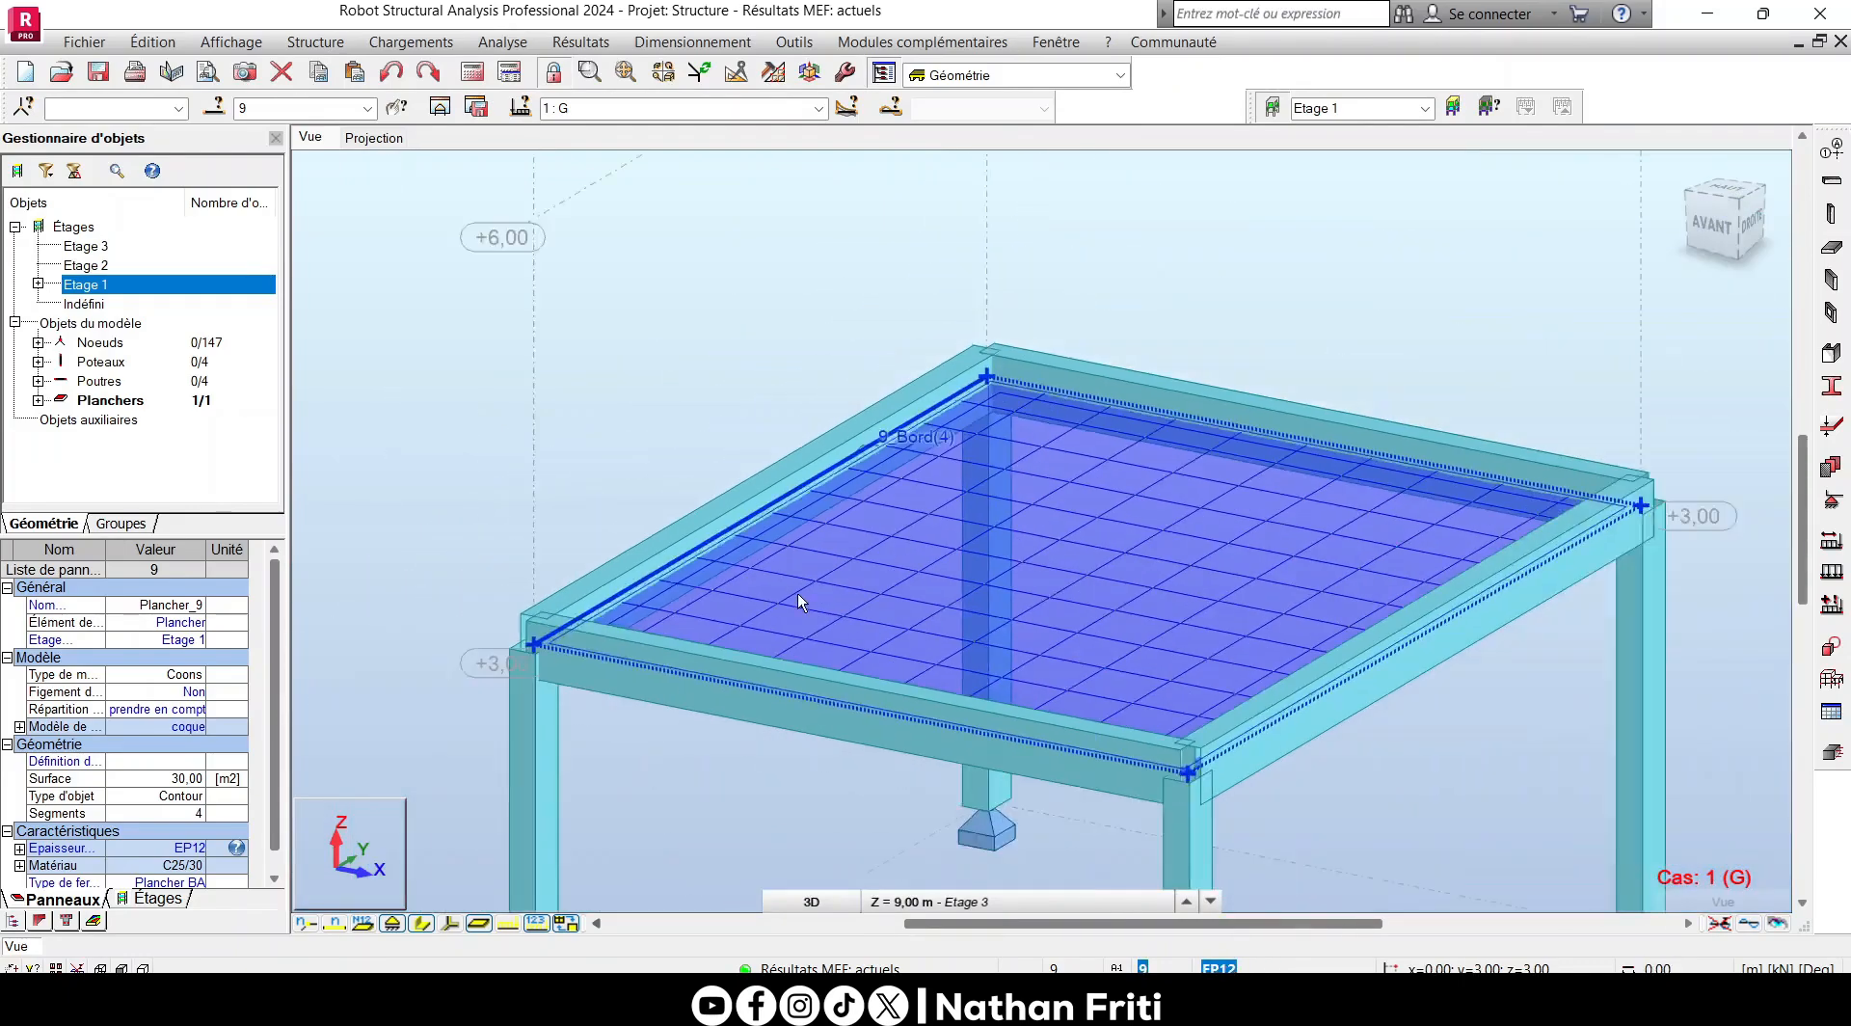
{"action": "scroll", "coordinate": [1106, 526], "scroll_direction": "up", "scroll_amount": 3}
{"action": "scroll", "coordinate": [1067, 563], "scroll_direction": "down", "scroll_amount": 3}
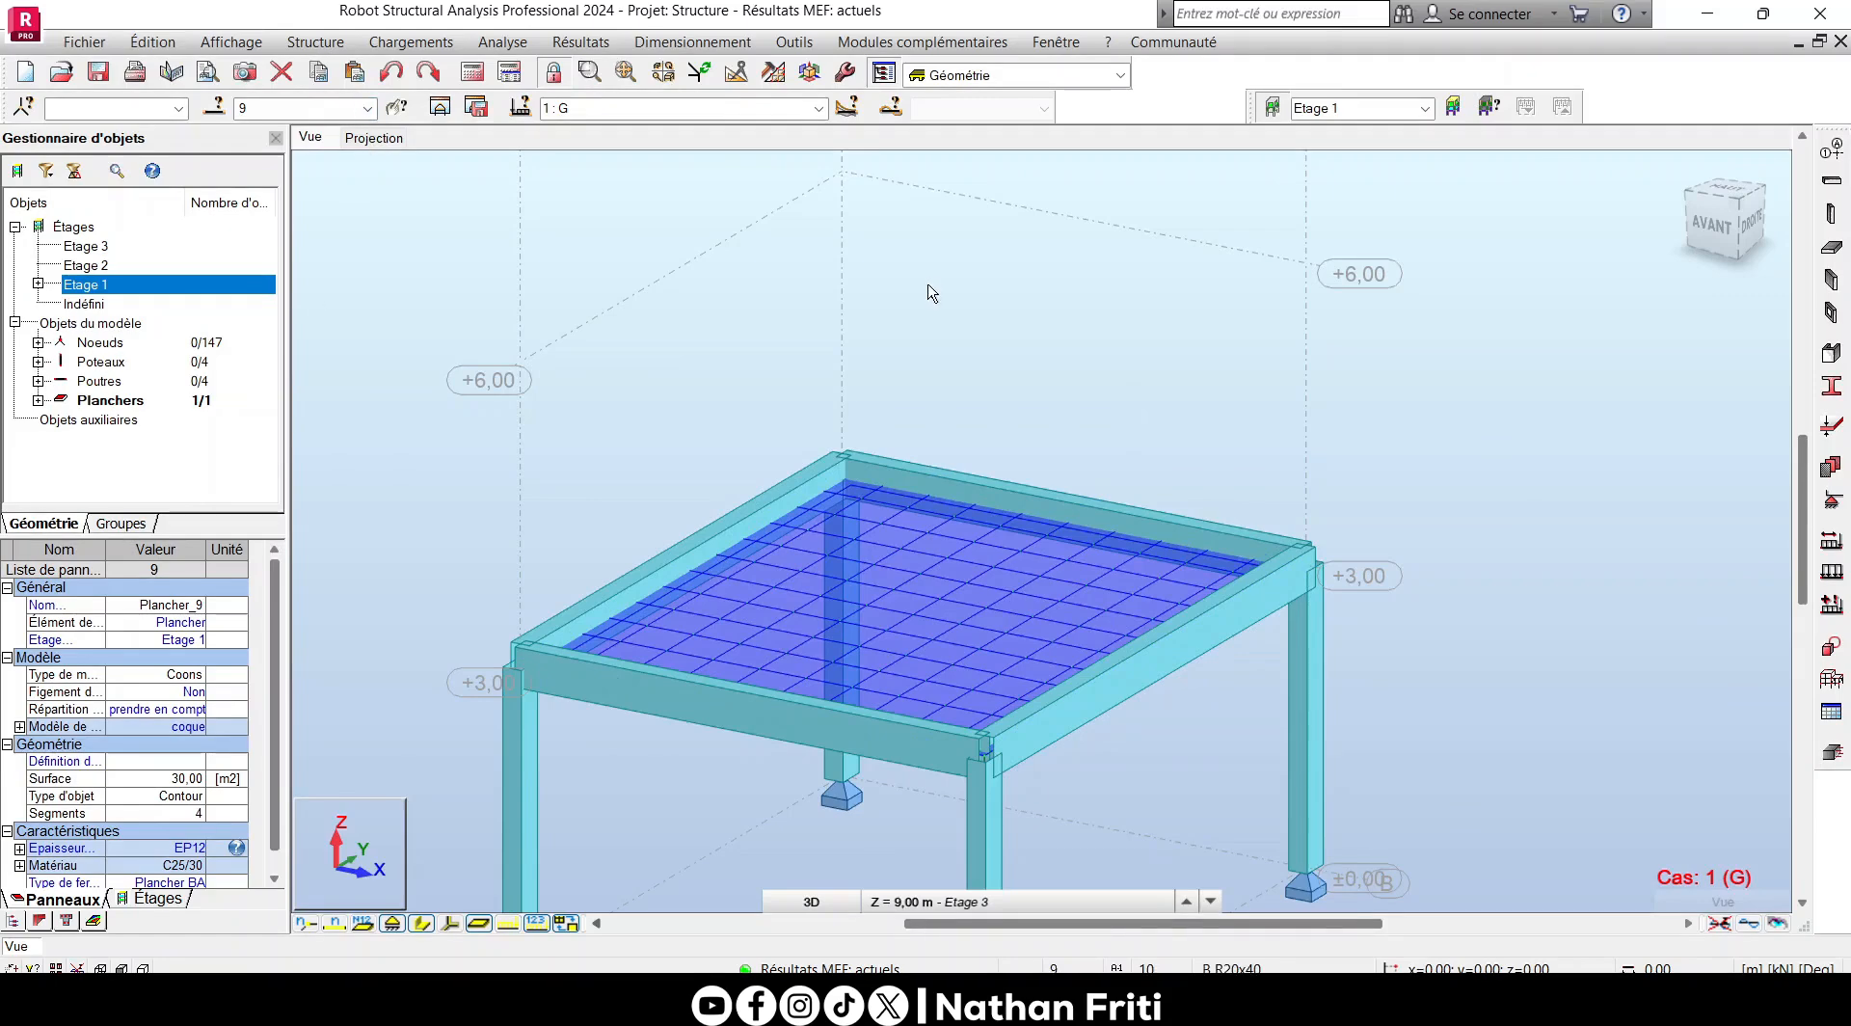
- In the Etage 1 plan projection, dimension the width of one mesh cell and place the dimension line above the floor's axis B edge
{"action": "left_click", "coordinate": [374, 138]}
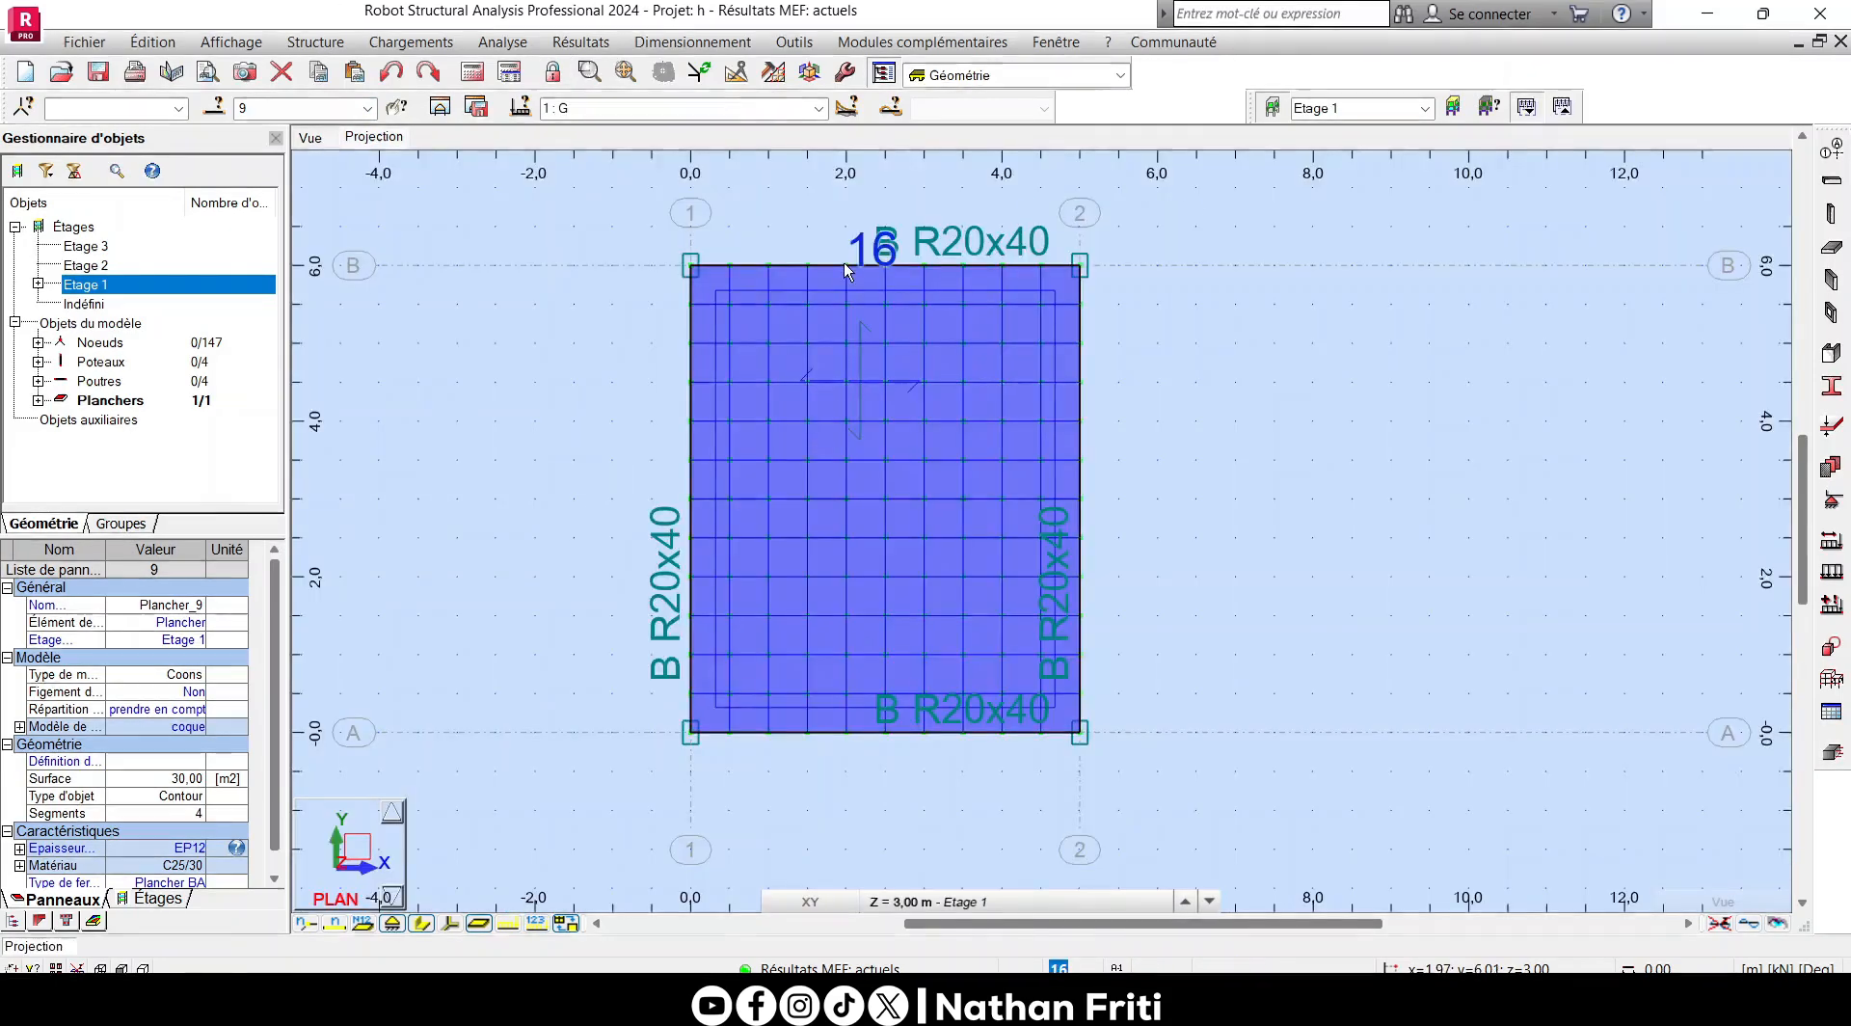
{"action": "scroll", "coordinate": [842, 262], "scroll_direction": "up", "scroll_amount": 2}
{"action": "left_click", "coordinate": [794, 42]}
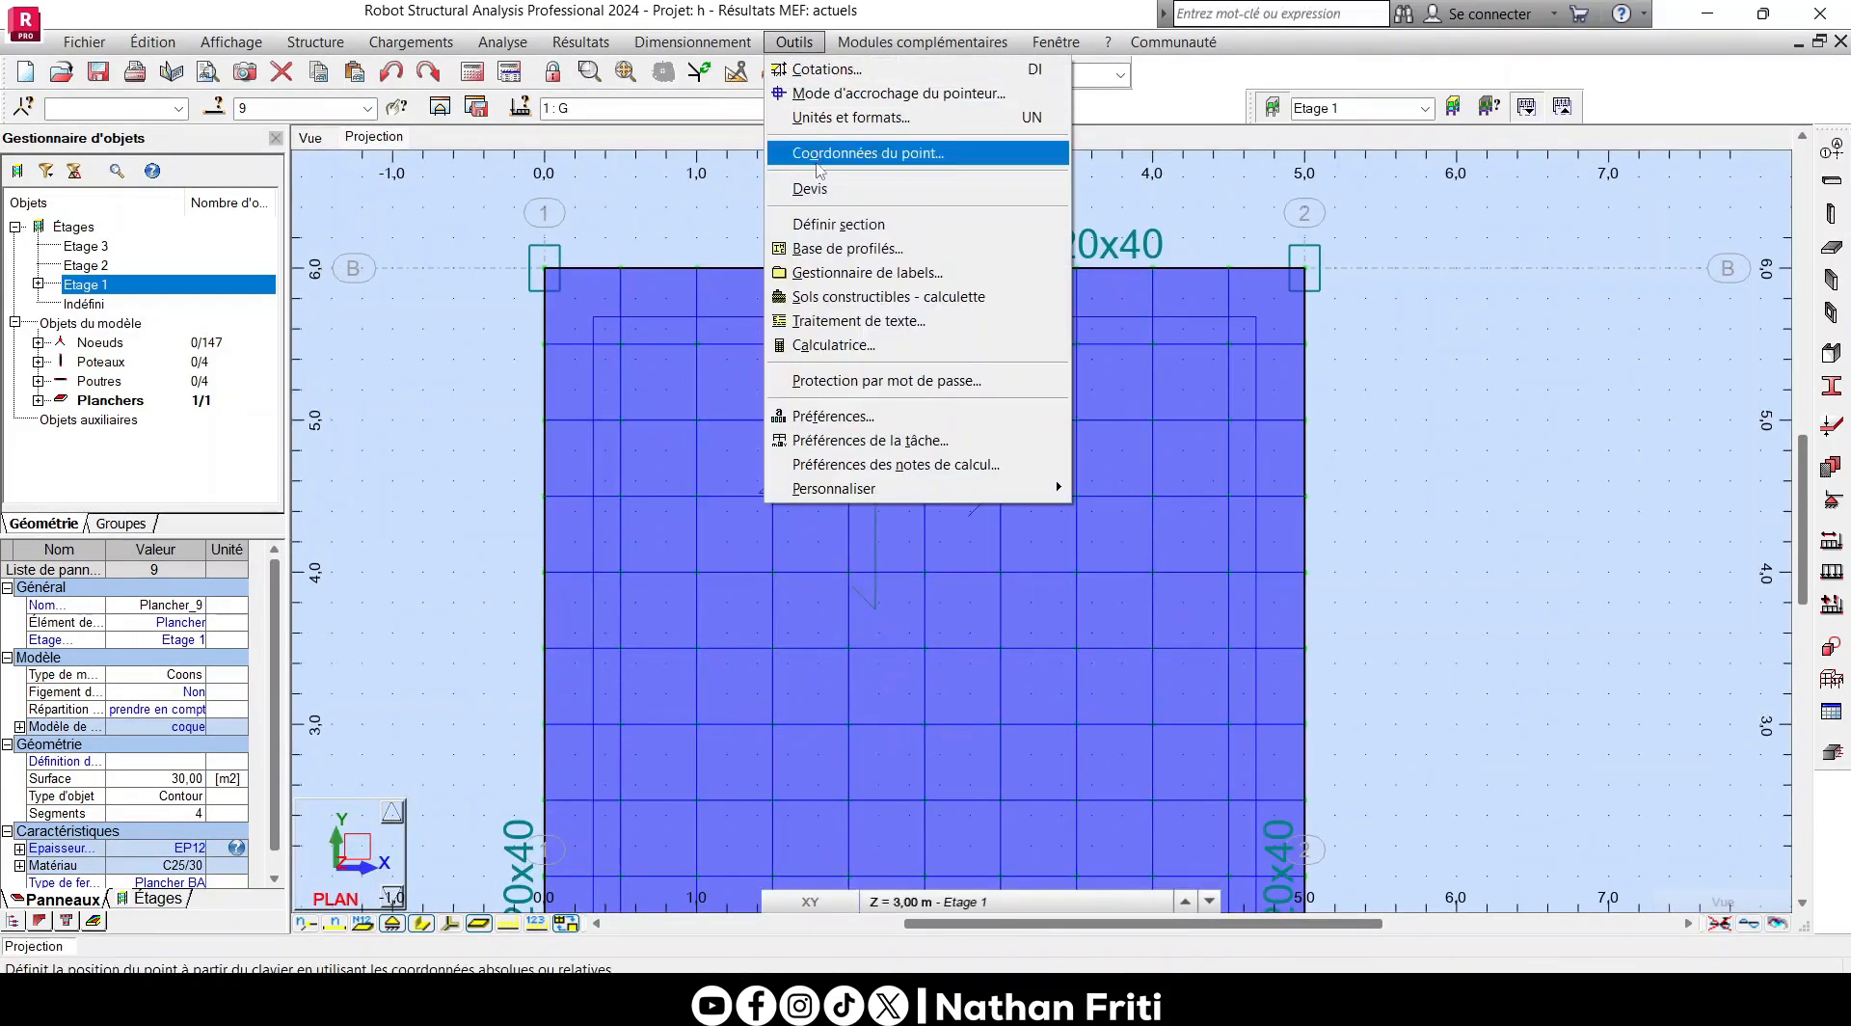
{"action": "left_click", "coordinate": [802, 69]}
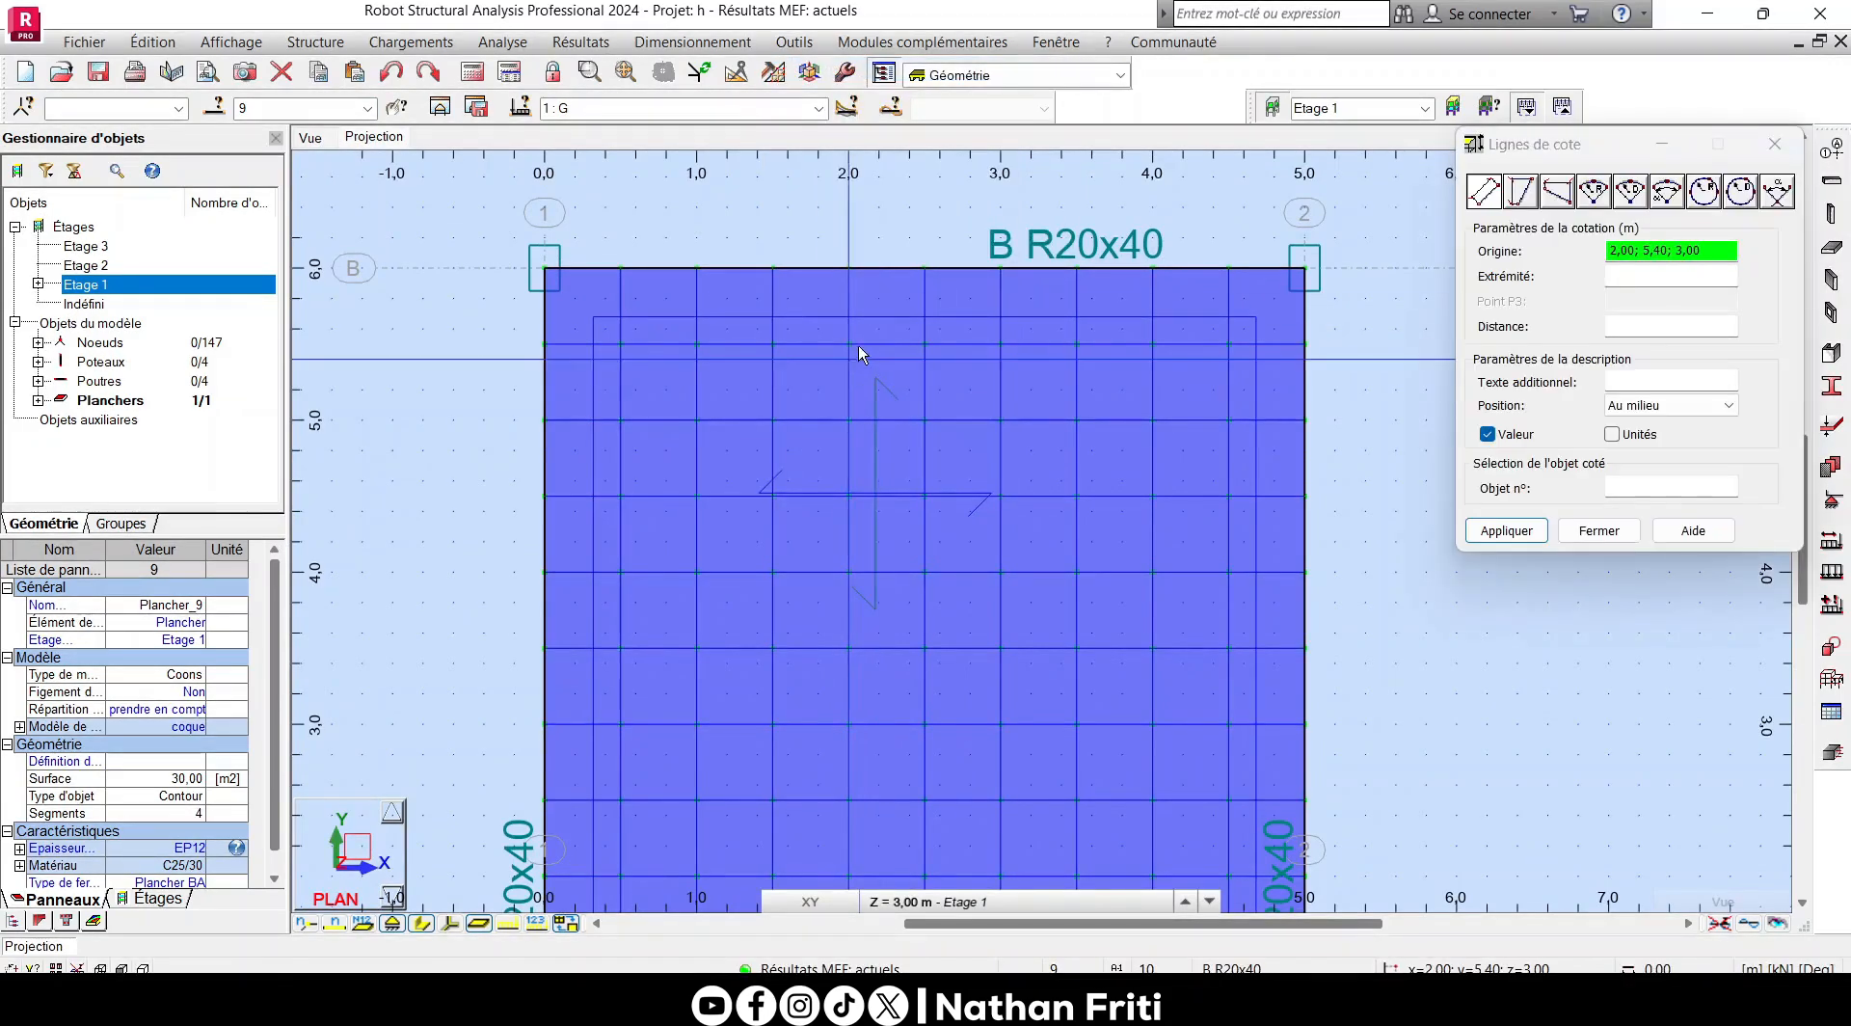
{"action": "left_click", "coordinate": [847, 341]}
{"action": "left_click", "coordinate": [924, 342]}
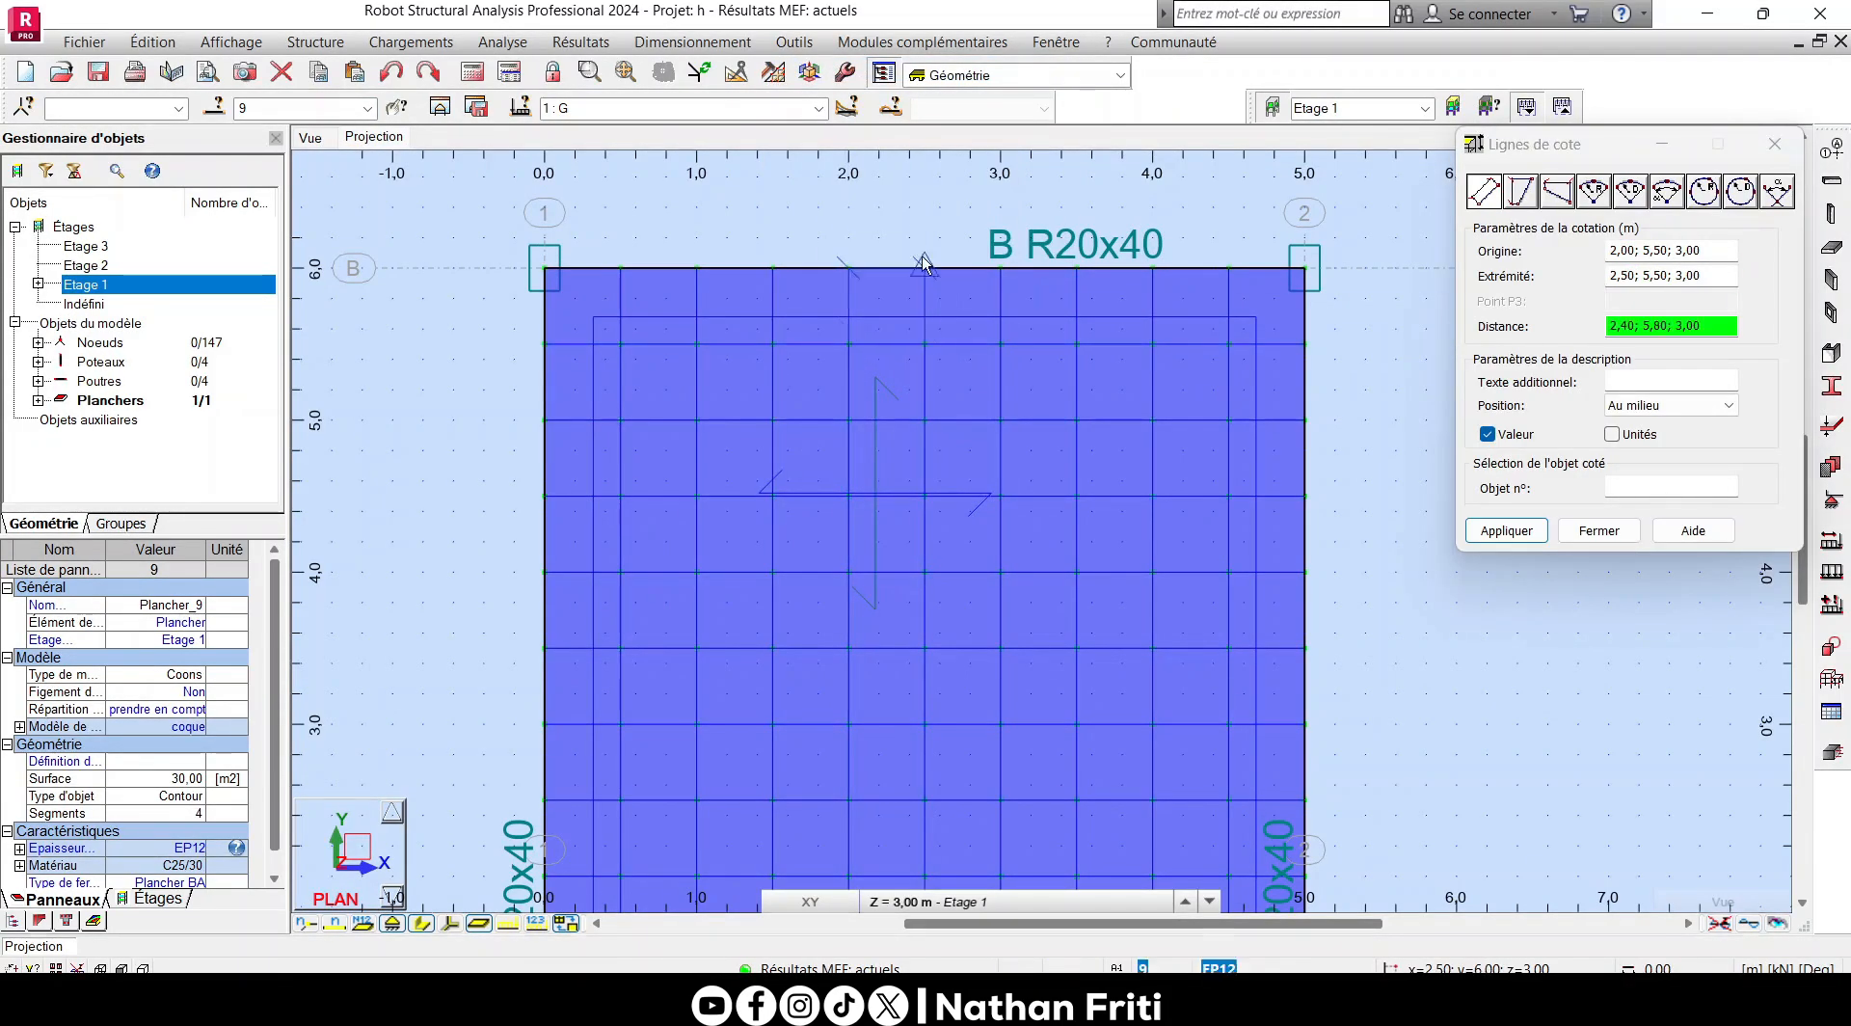
{"action": "left_click", "coordinate": [939, 236]}
- Examine the dimension line above axis B to check the mesh cell size
{"action": "scroll", "coordinate": [961, 222], "scroll_direction": "up", "scroll_amount": 5}
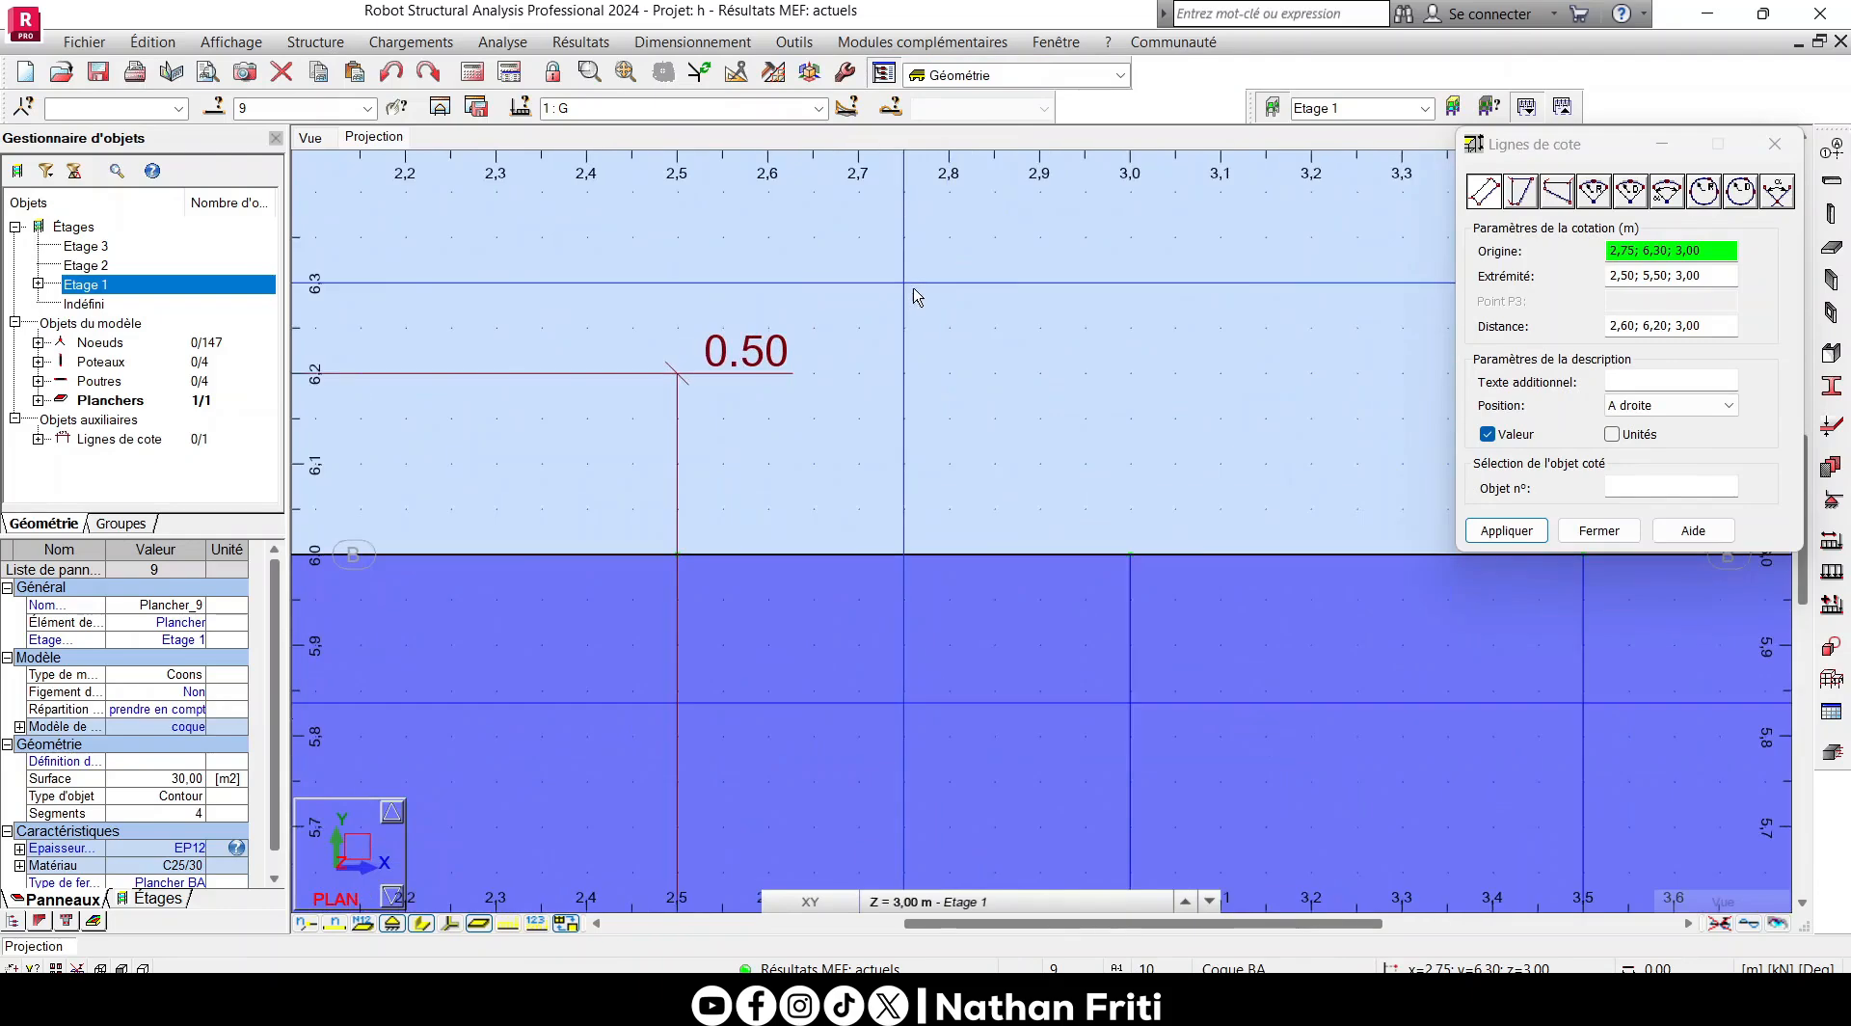
{"action": "right_click", "coordinate": [921, 281]}
{"action": "left_click", "coordinate": [939, 316]}
{"action": "middle_click_drag", "start_coordinate": [1009, 307], "coordinate": [1124, 262]}
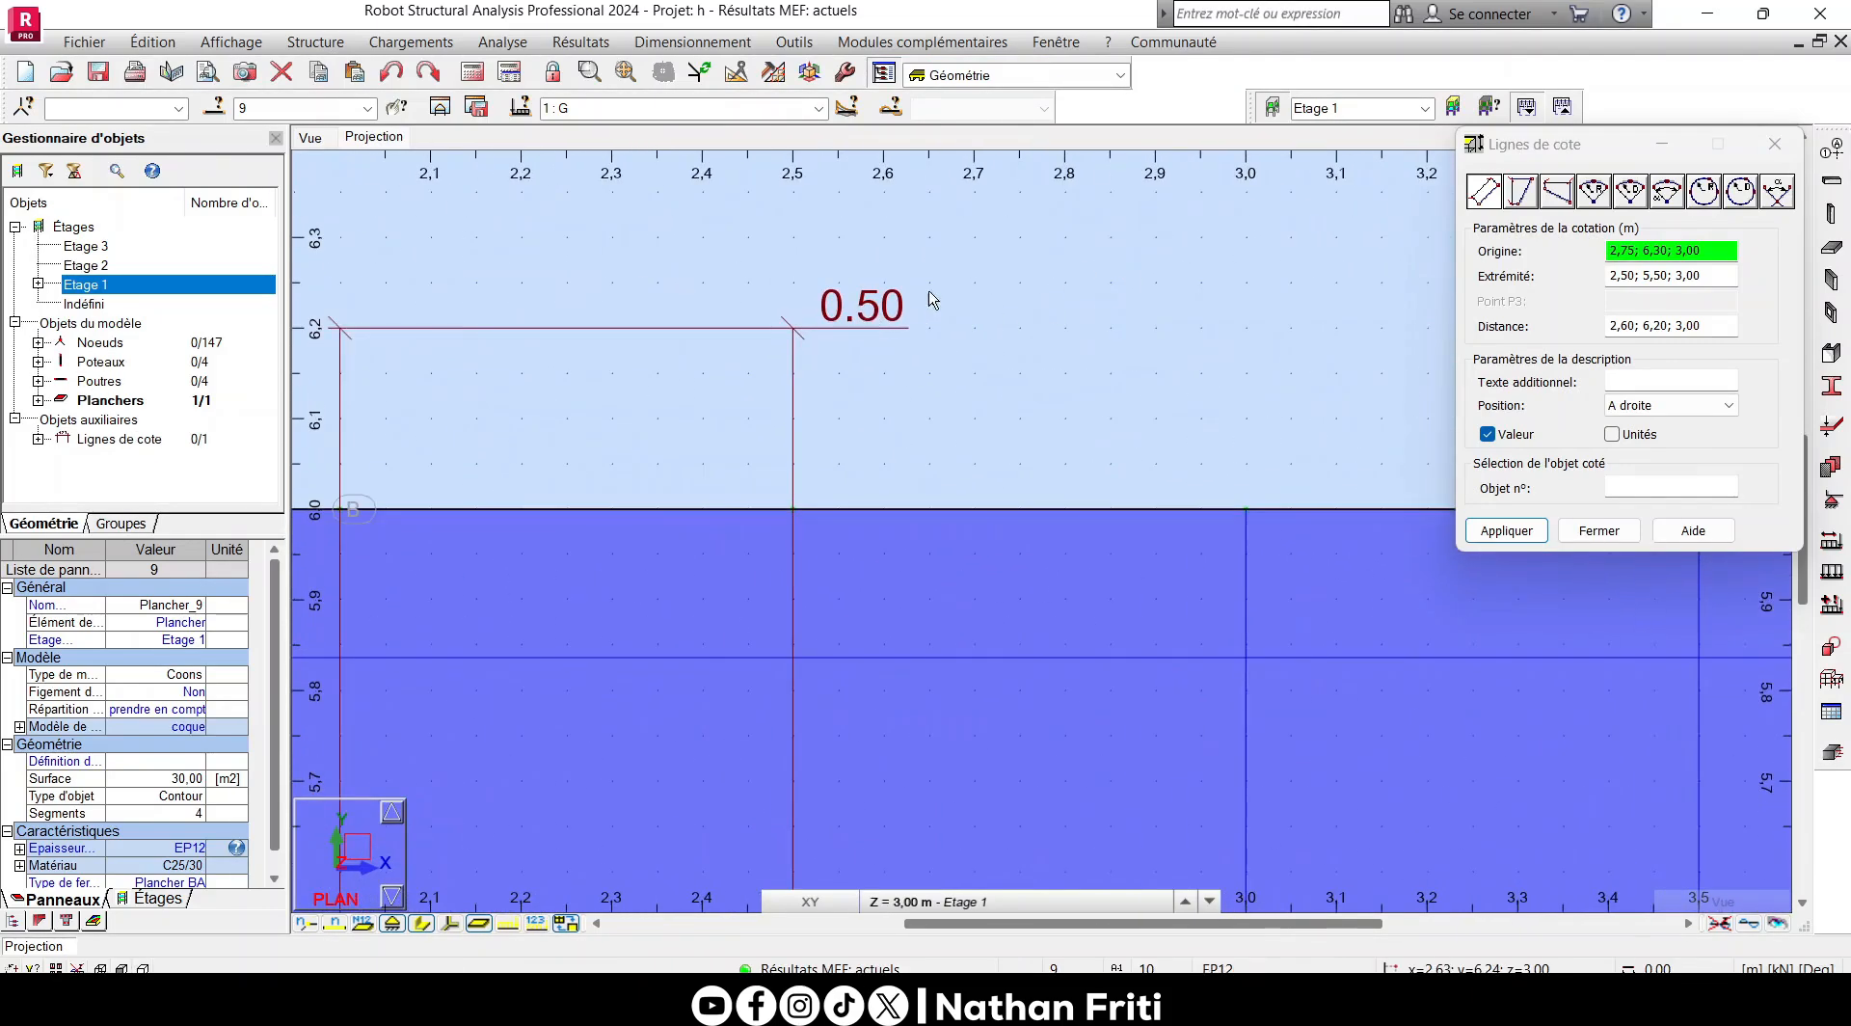
{"action": "scroll", "coordinate": [931, 298], "scroll_direction": "down", "scroll_amount": 2}
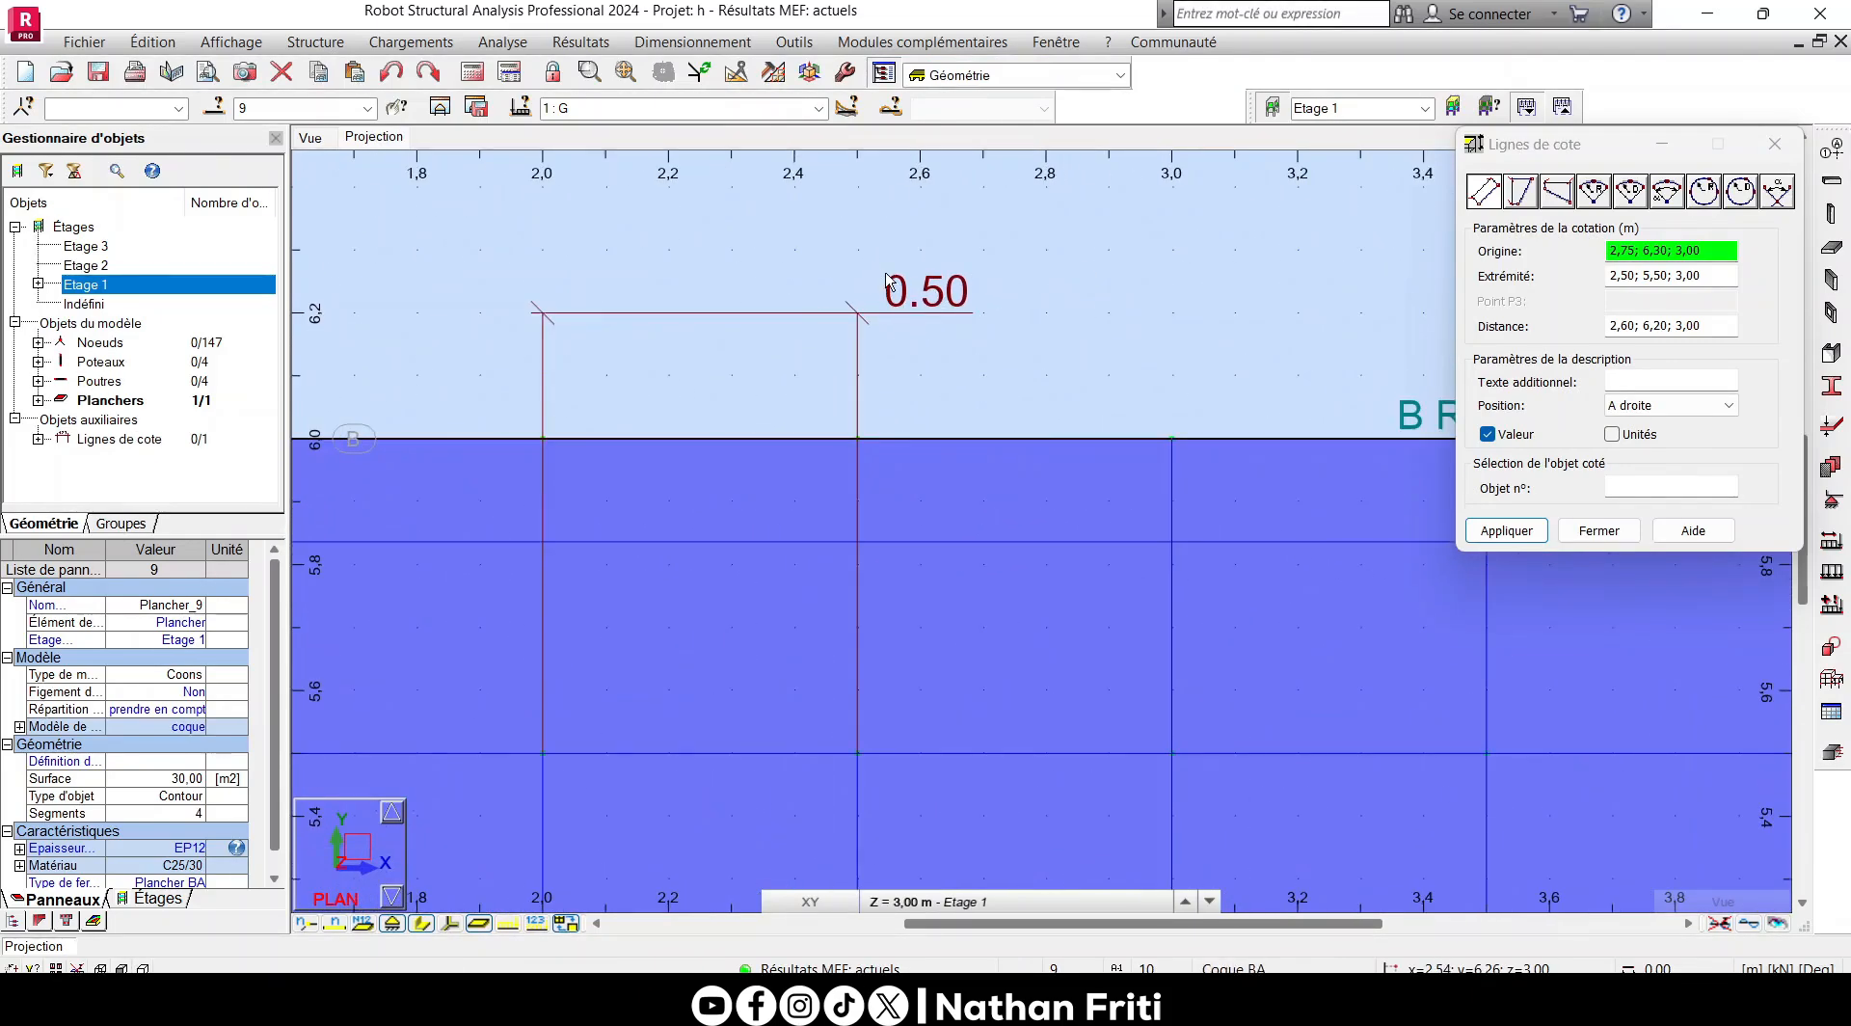
{"action": "scroll", "coordinate": [888, 281], "scroll_direction": "down", "scroll_amount": 5}
{"action": "scroll", "coordinate": [857, 288], "scroll_direction": "down", "scroll_amount": 4}
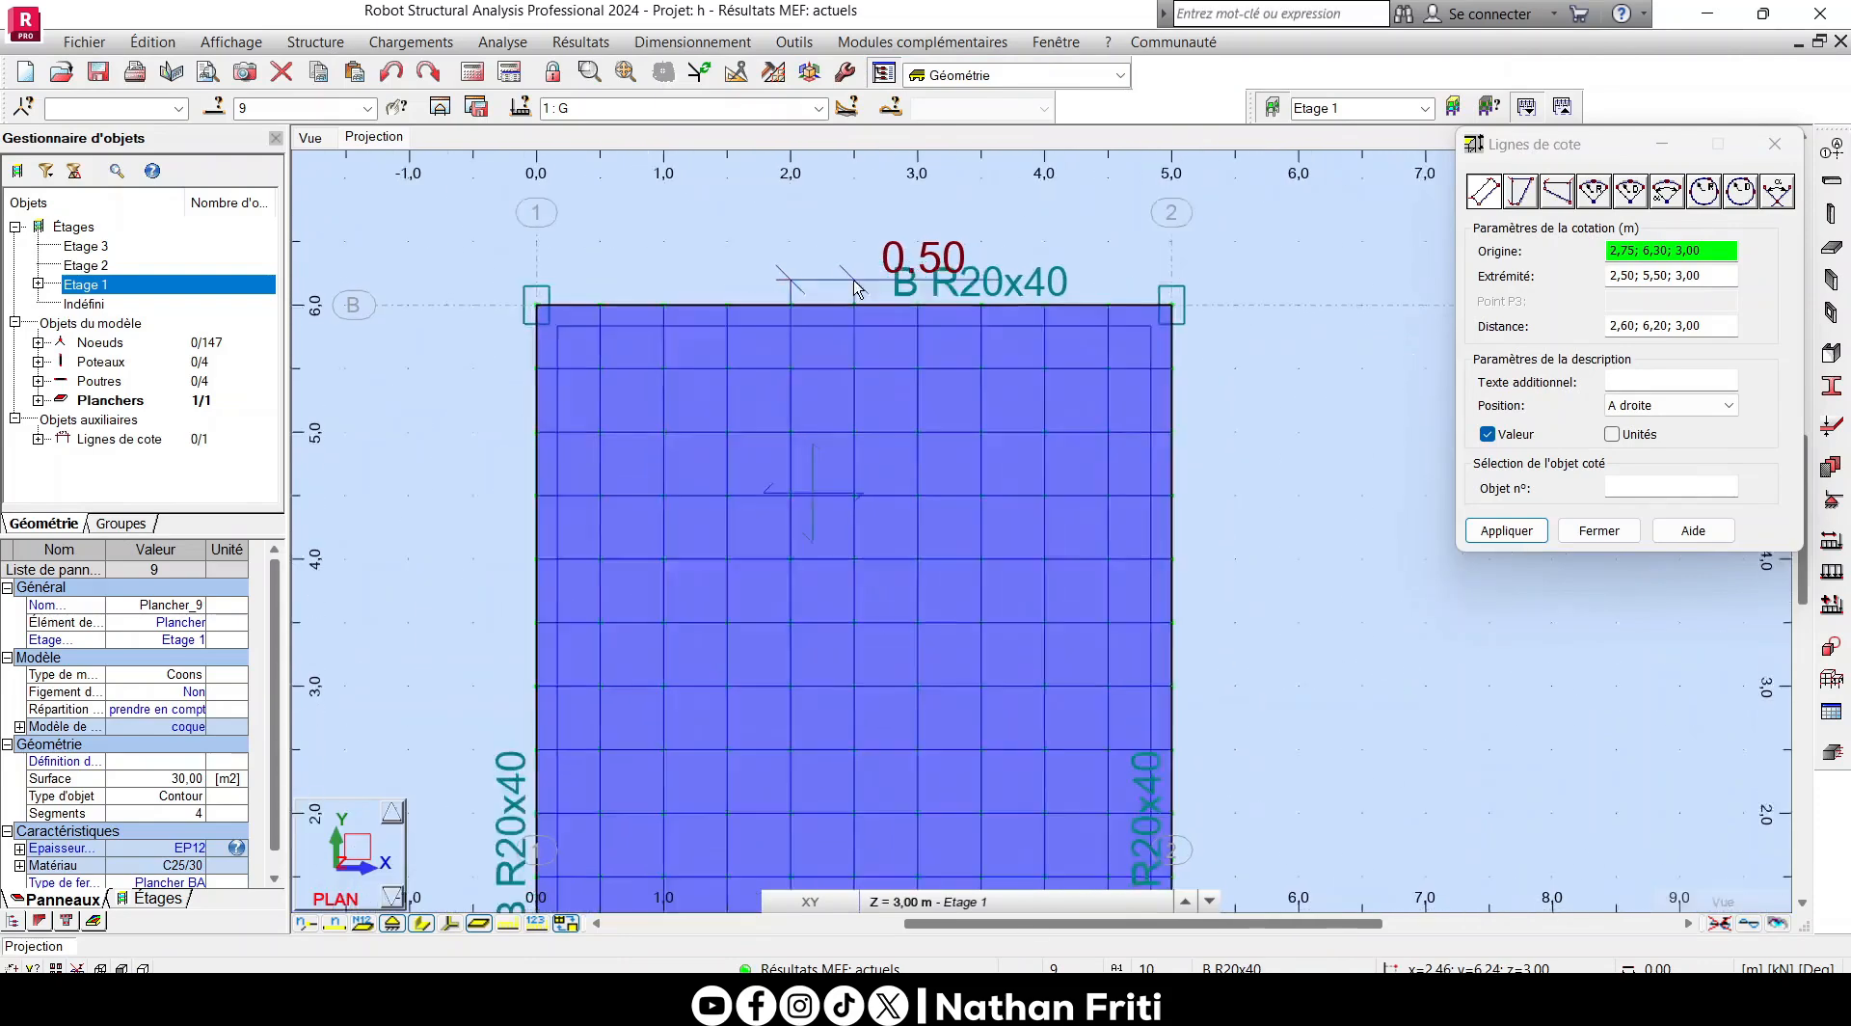
- Delete the dimension line above axis B and close the dimension line settings
{"action": "scroll", "coordinate": [857, 289], "scroll_direction": "up", "scroll_amount": 4}
{"action": "left_click", "coordinate": [850, 260]}
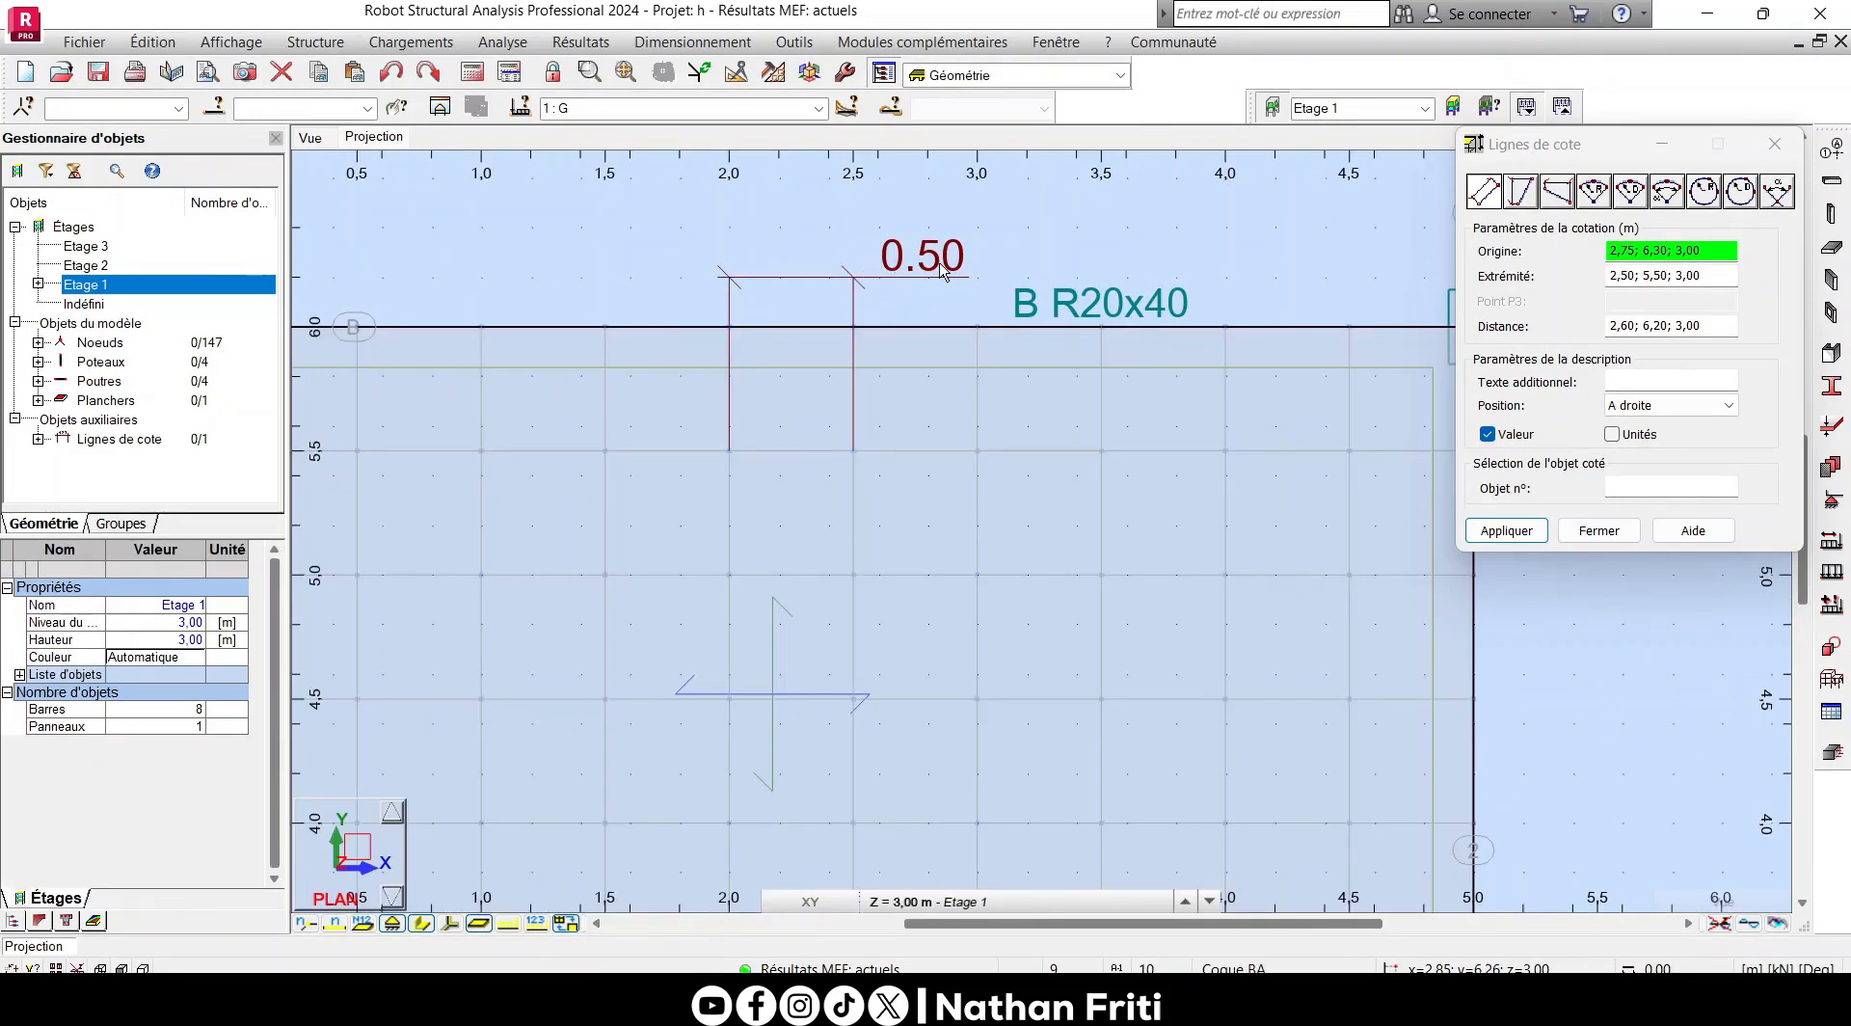
{"action": "right_click", "coordinate": [858, 291]}
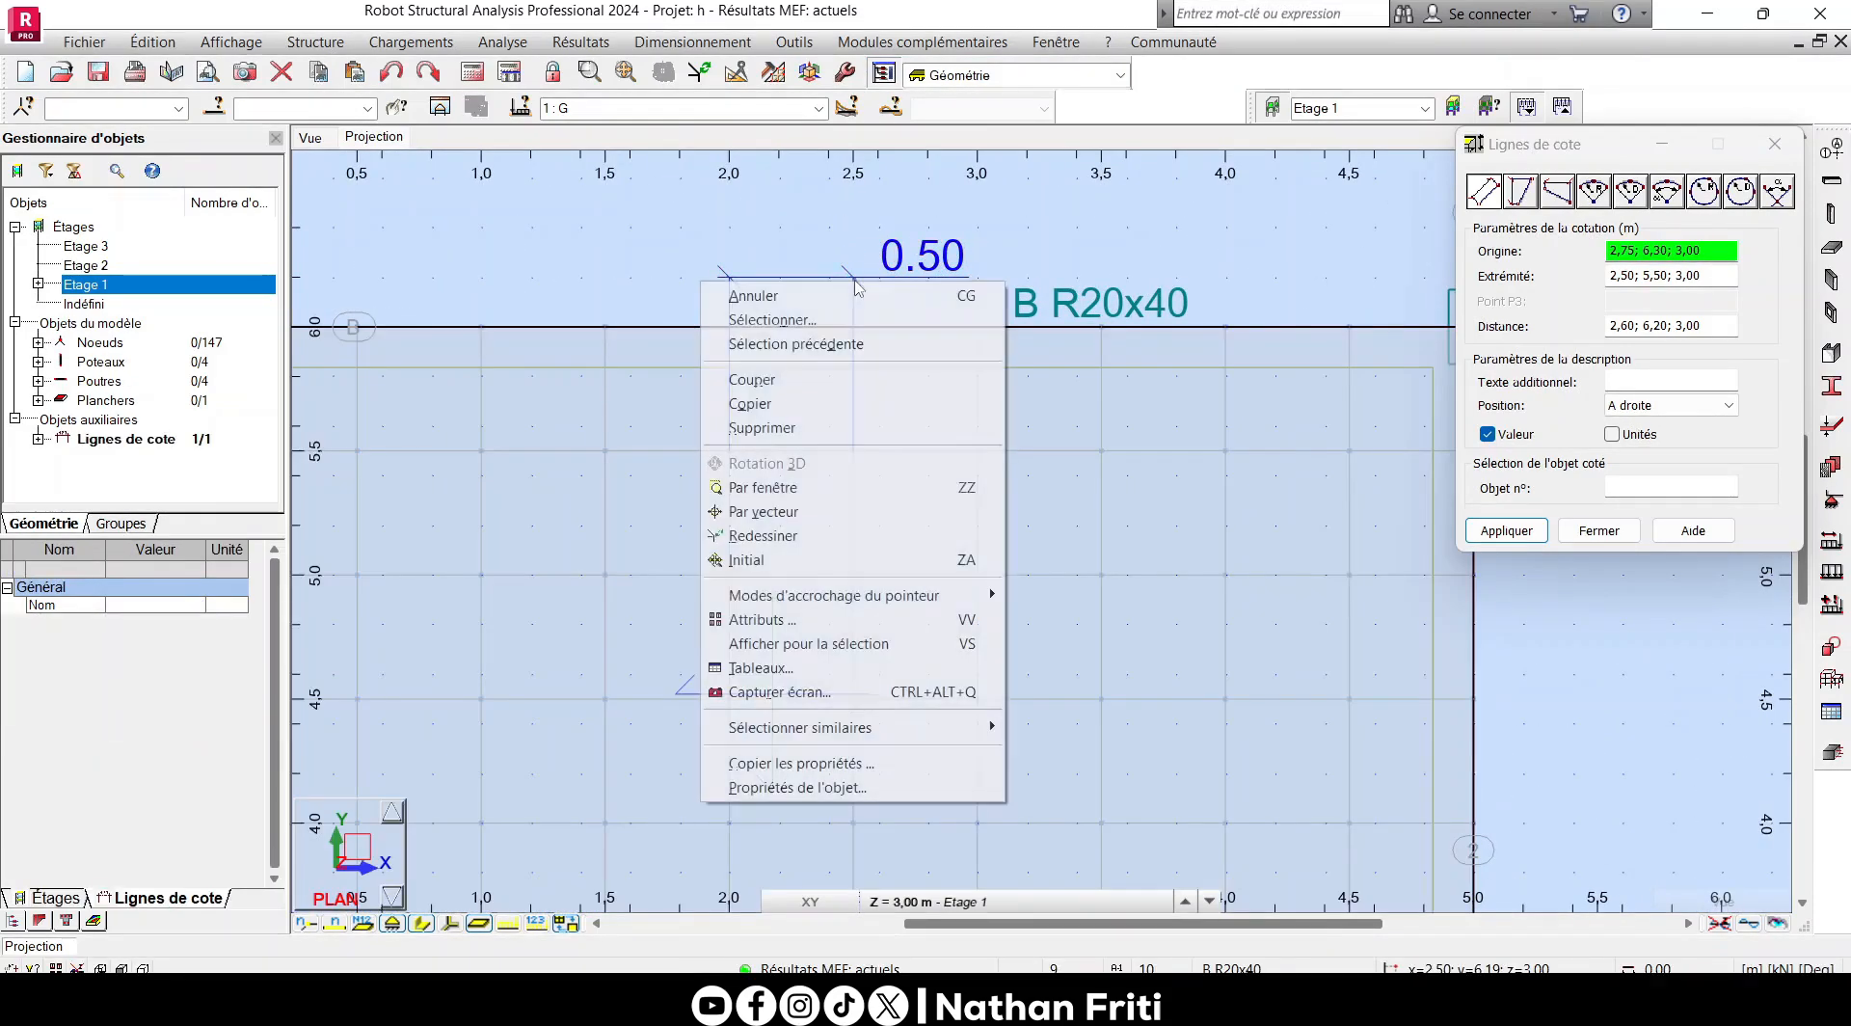
{"action": "left_click", "coordinate": [783, 427]}
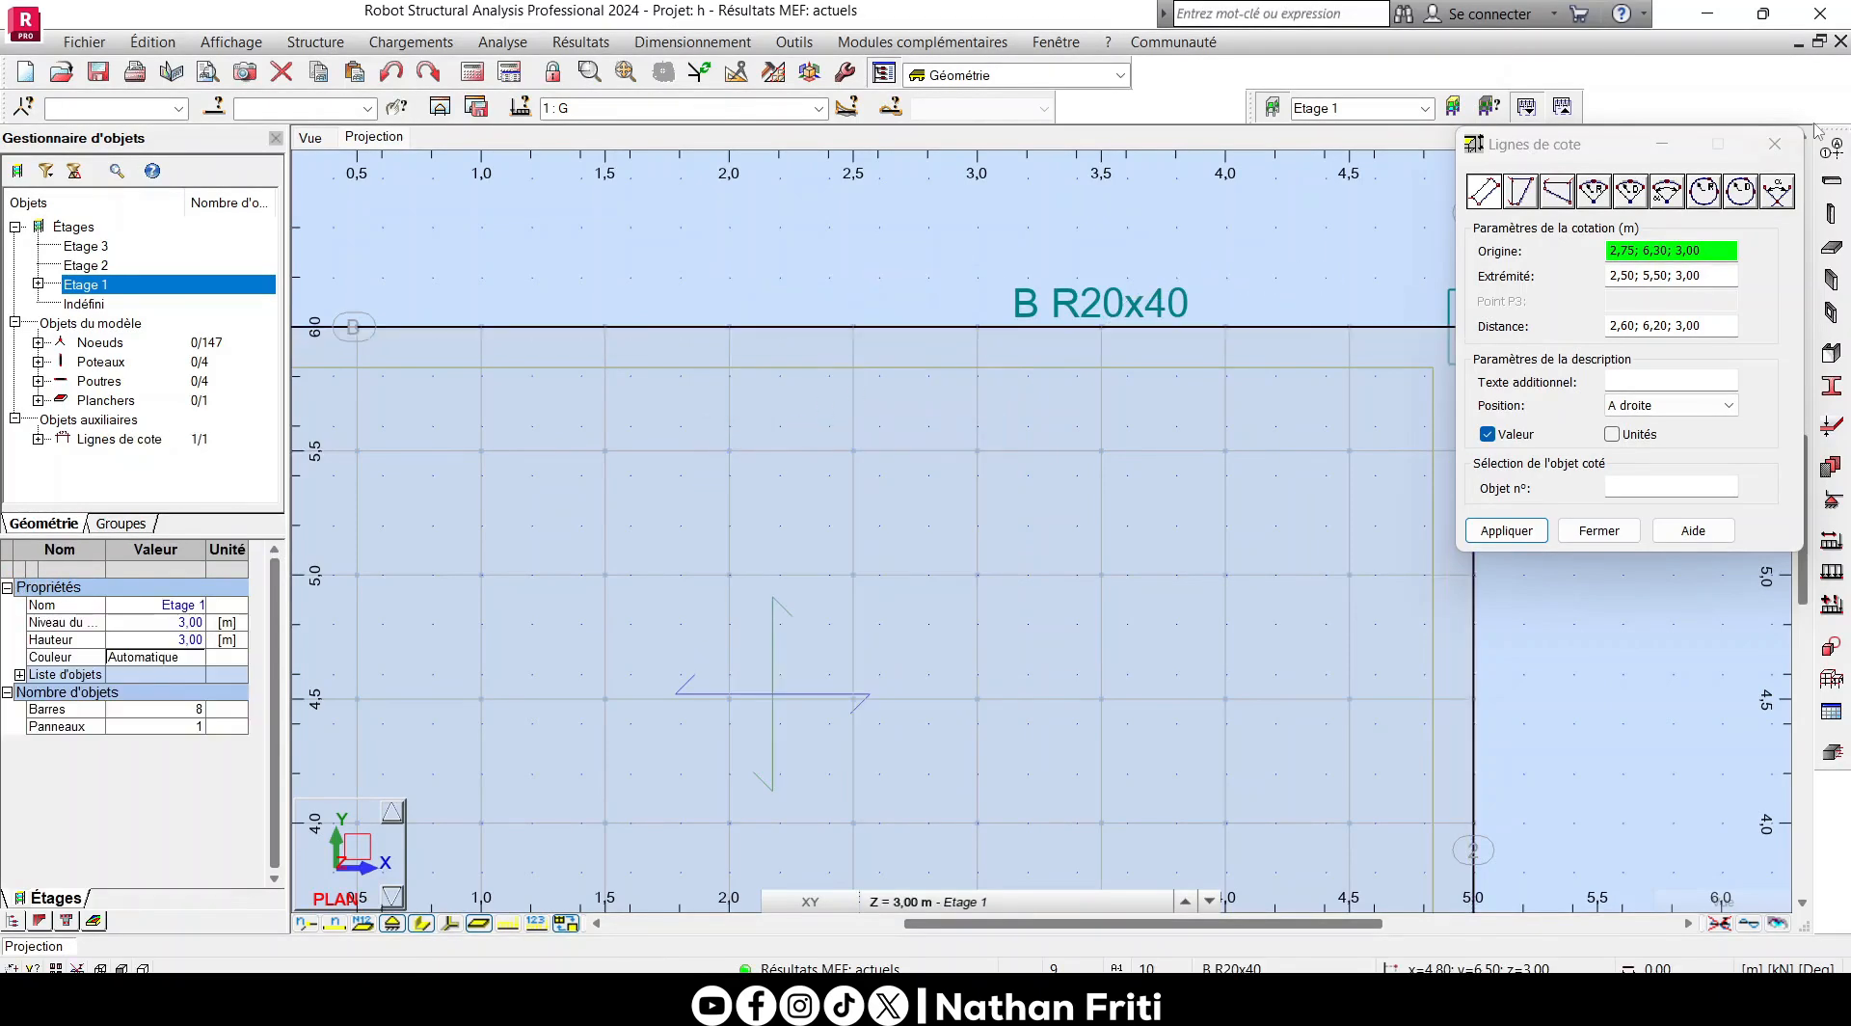
{"action": "left_click", "coordinate": [1773, 144]}
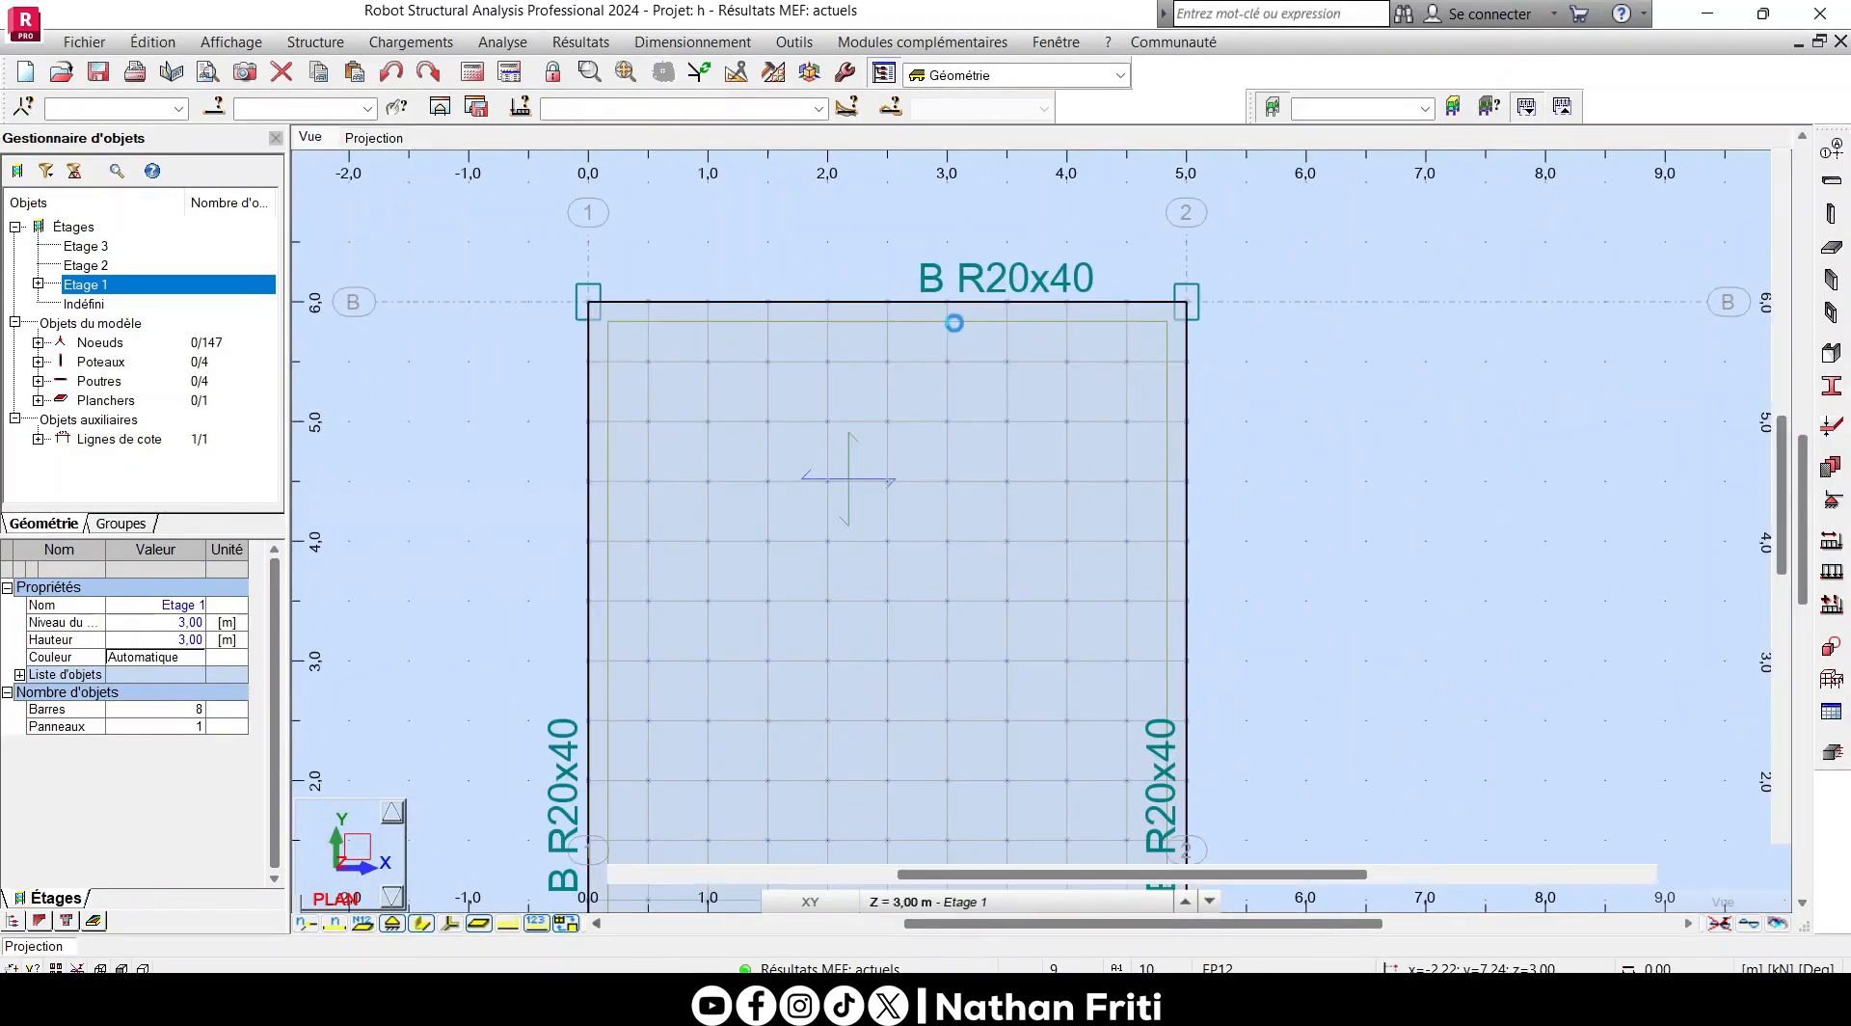
- Display the Base level at 0,00 m in the plan projection
{"action": "scroll", "coordinate": [957, 391], "scroll_direction": "down", "scroll_amount": 2}
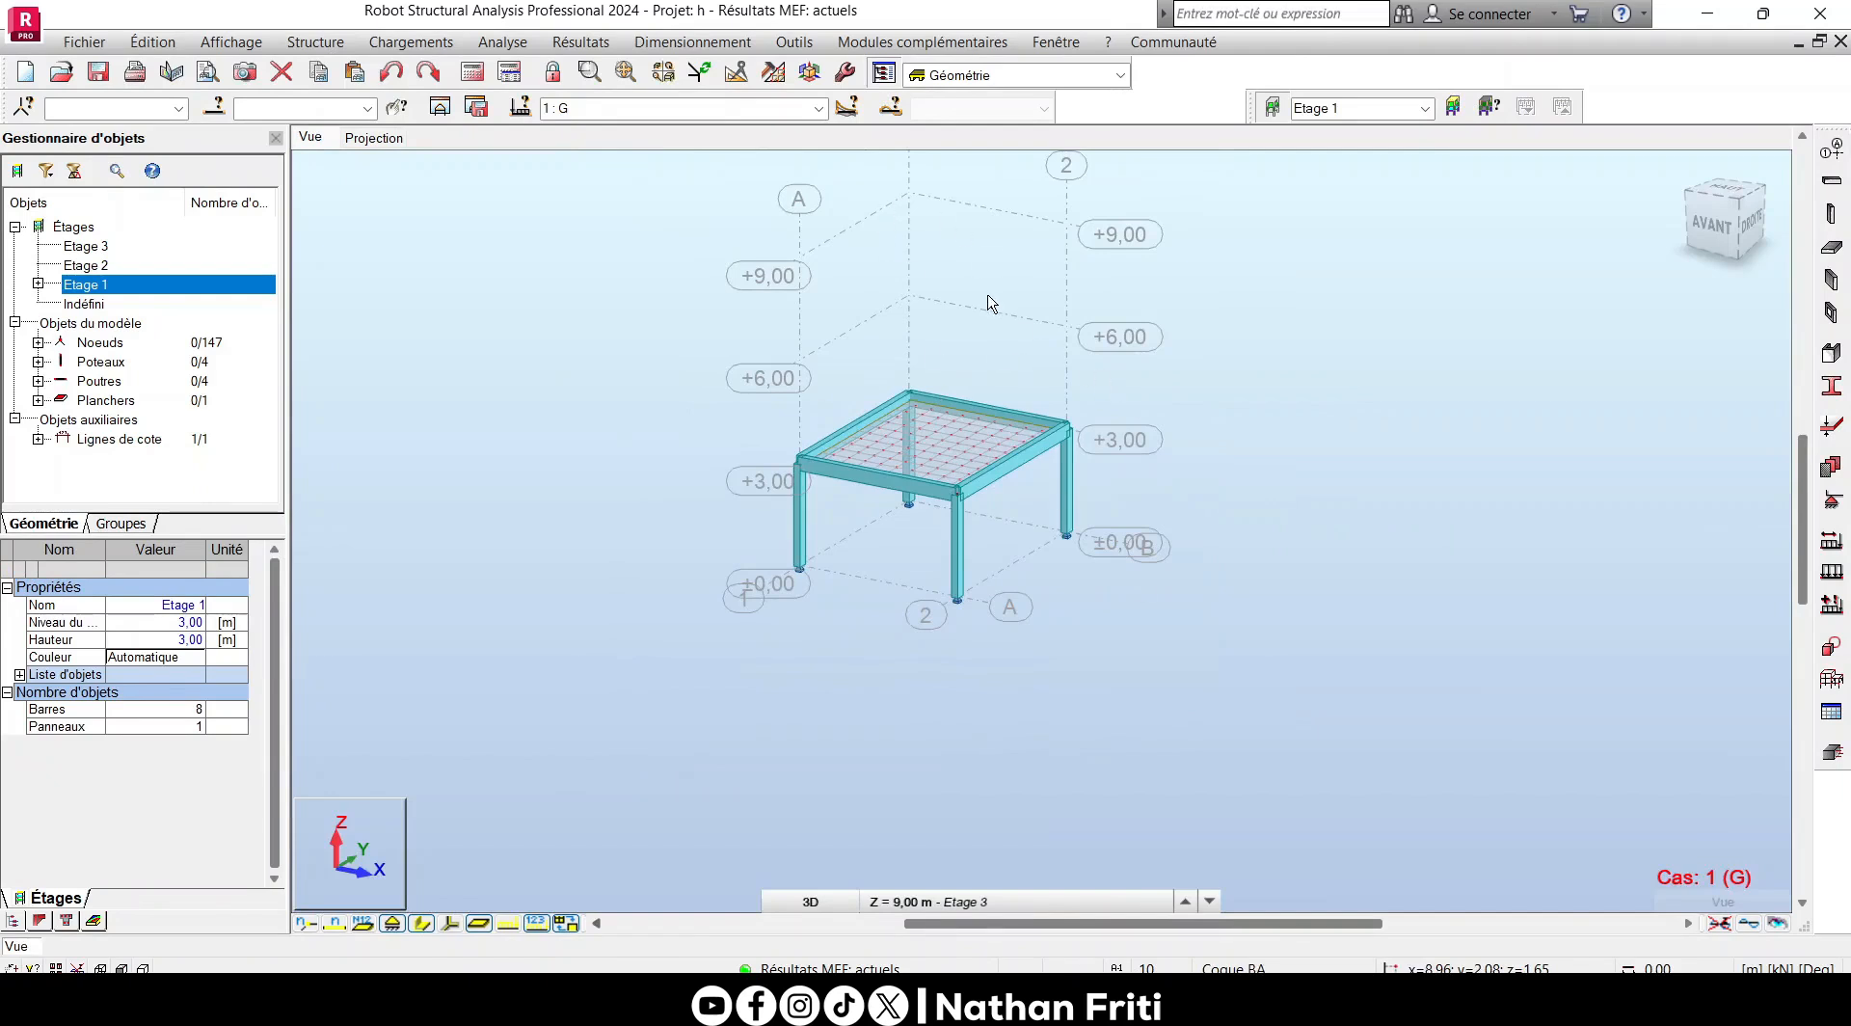
{"action": "scroll", "coordinate": [991, 305], "scroll_direction": "up", "scroll_amount": 1}
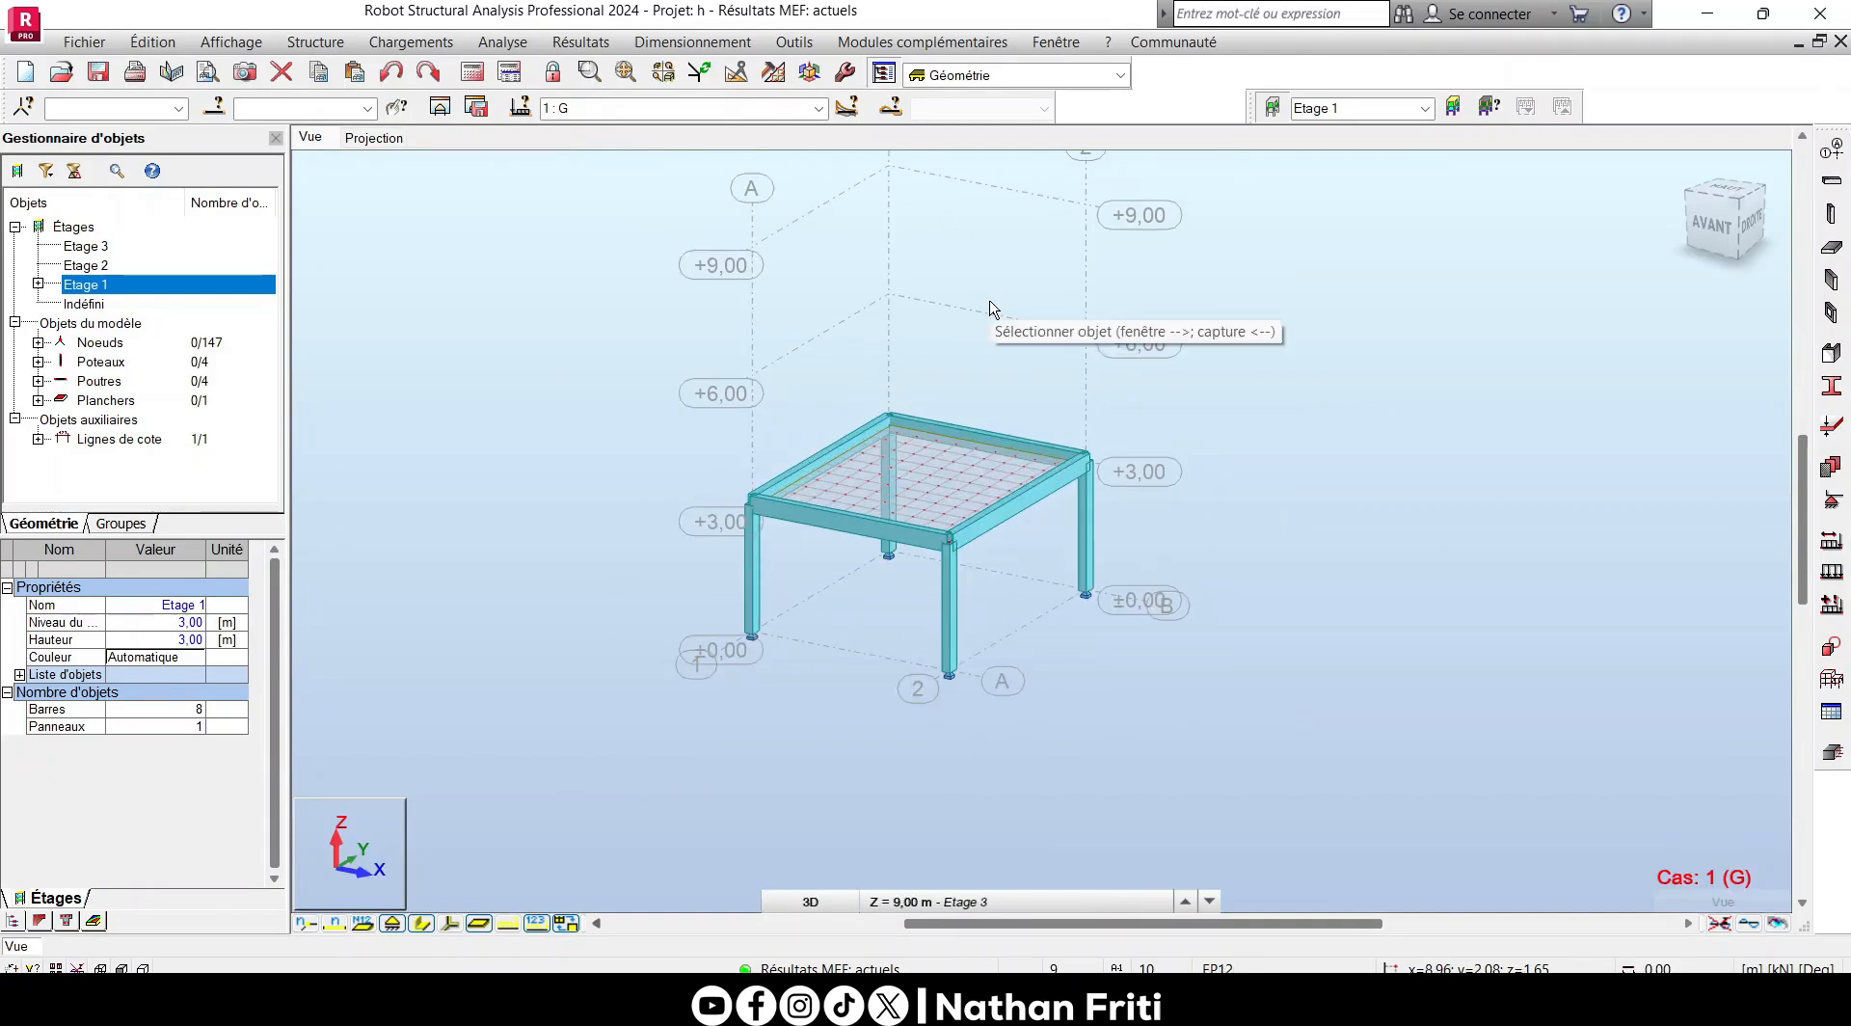
{"action": "middle_click_drag", "start_coordinate": [991, 309], "coordinate": [951, 405]}
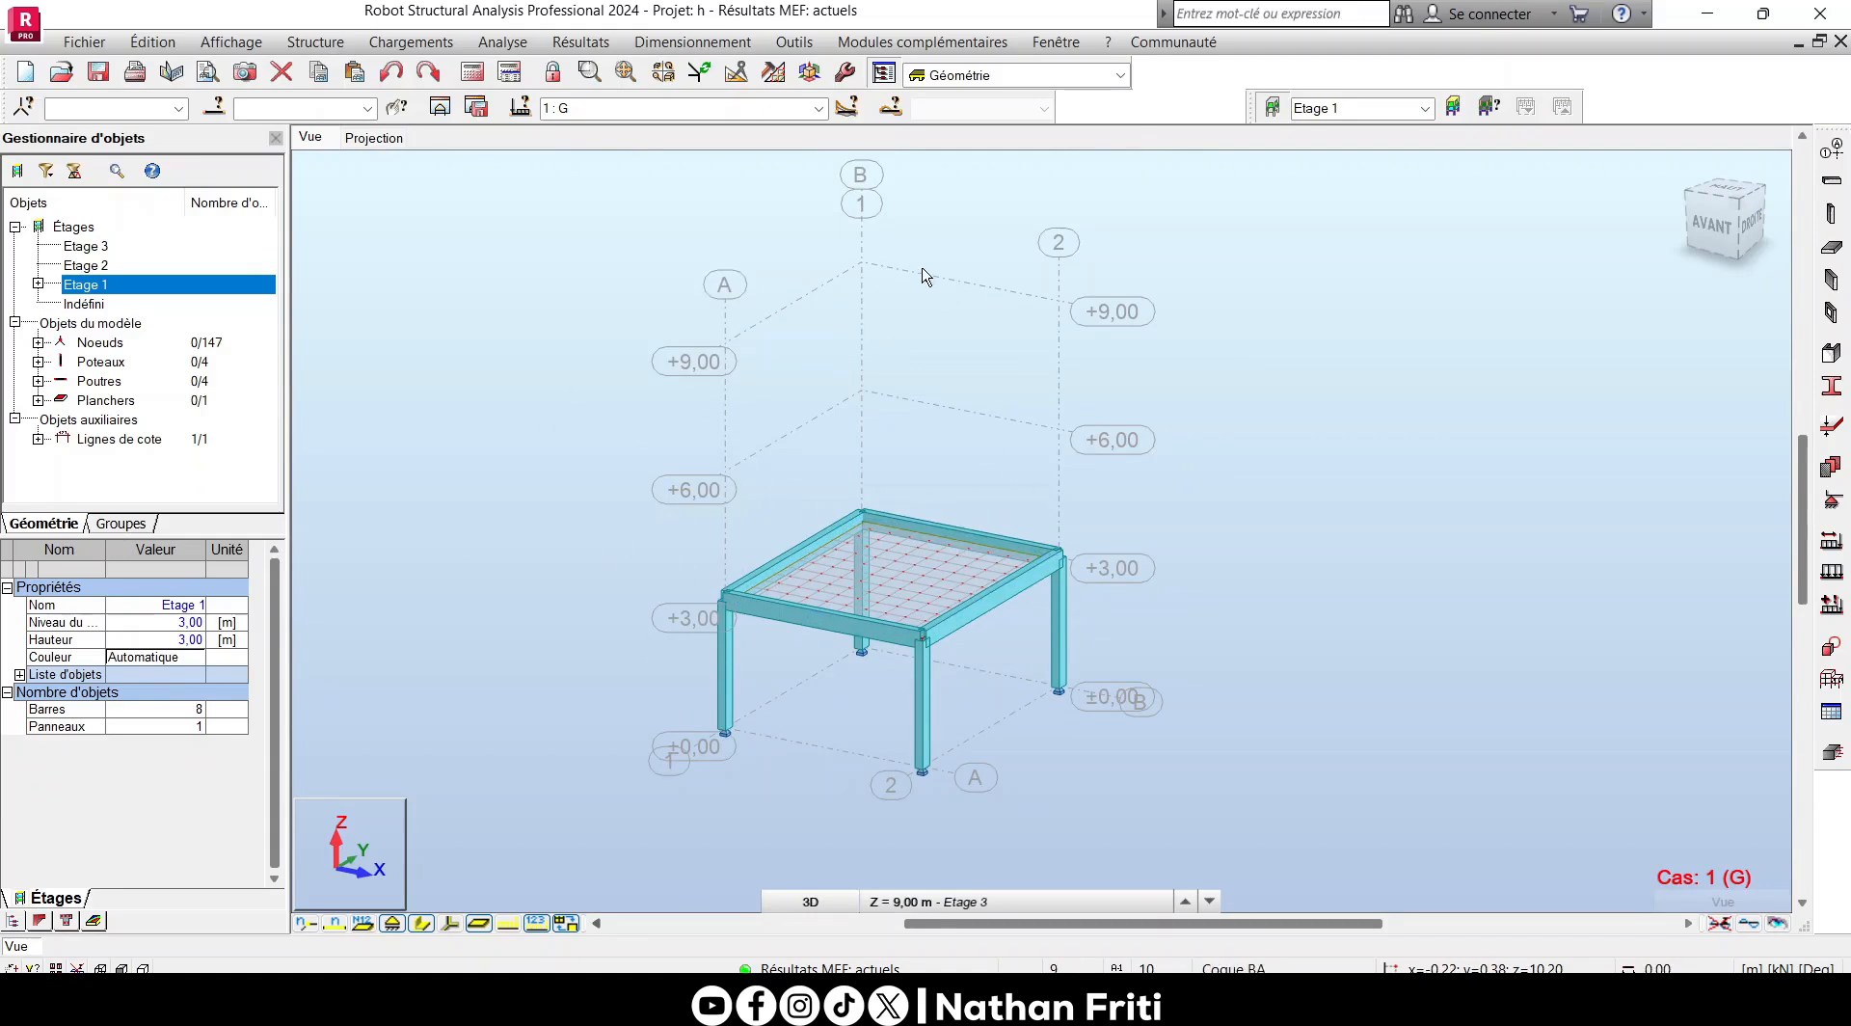
{"action": "left_click", "coordinate": [381, 142]}
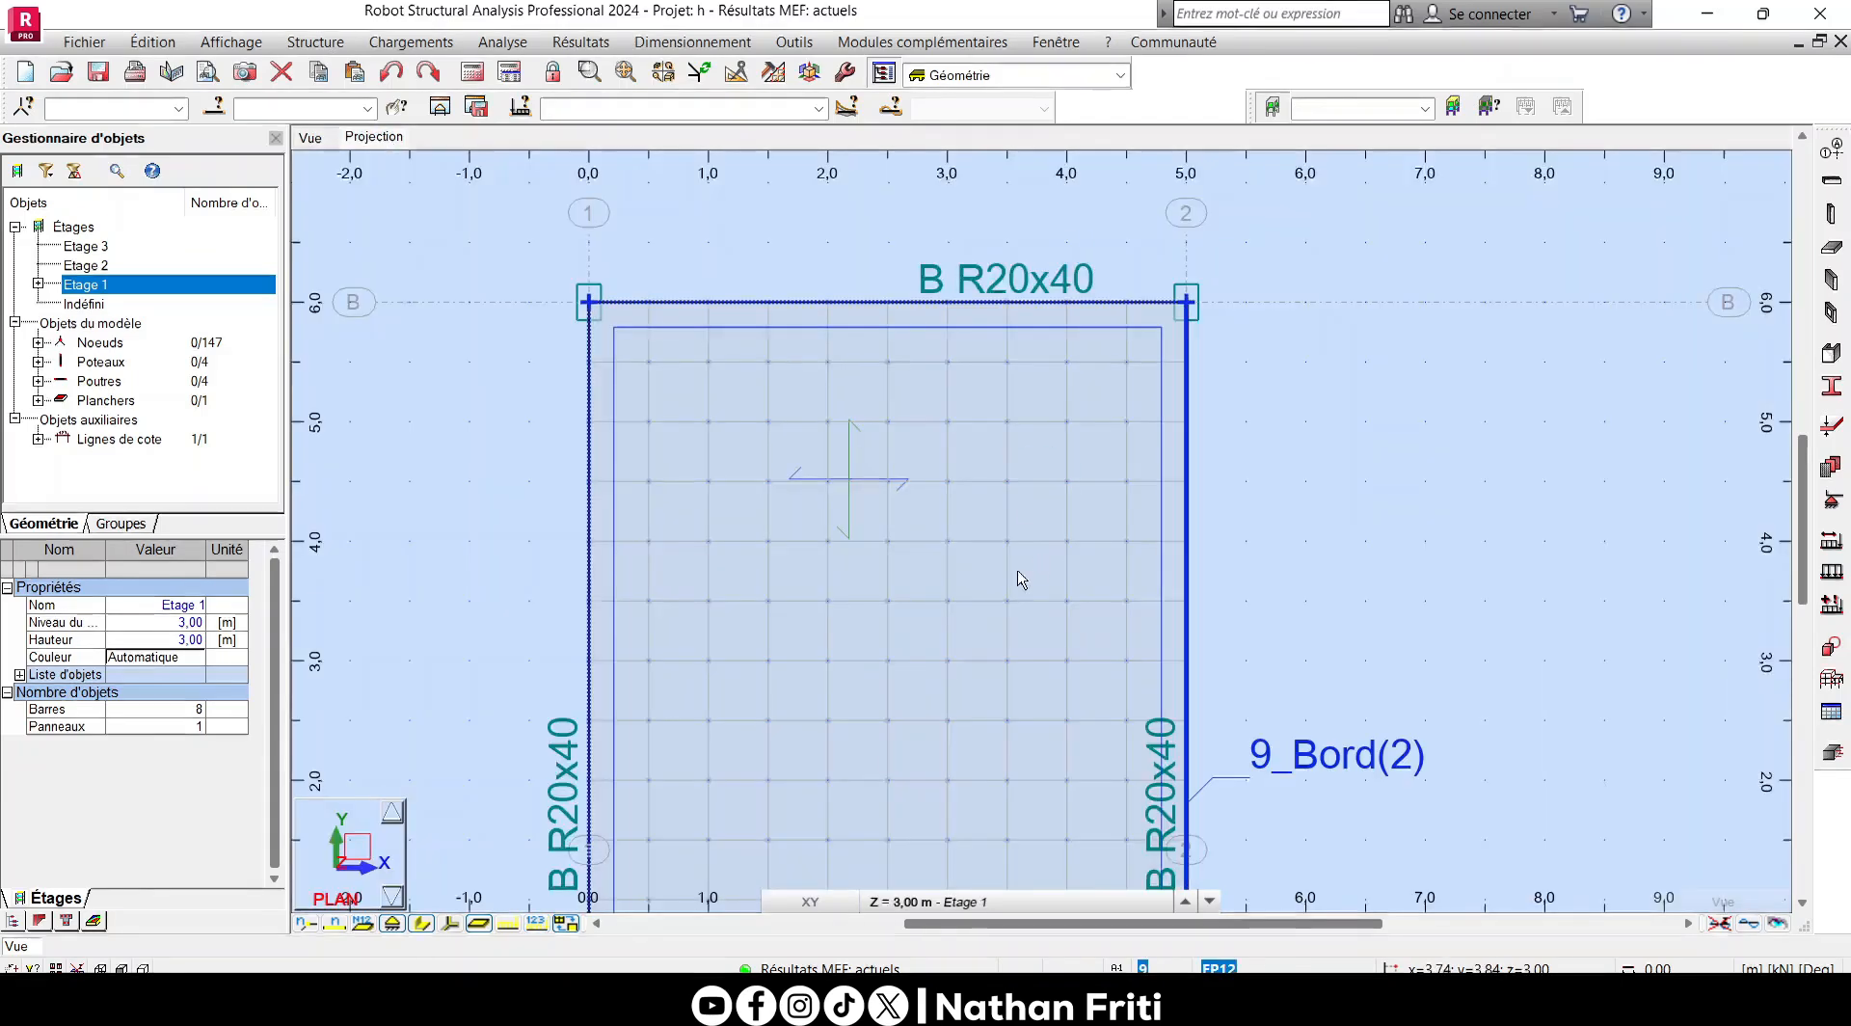
{"action": "scroll", "coordinate": [1106, 445], "scroll_direction": "down", "scroll_amount": 3}
{"action": "left_click", "coordinate": [950, 900]}
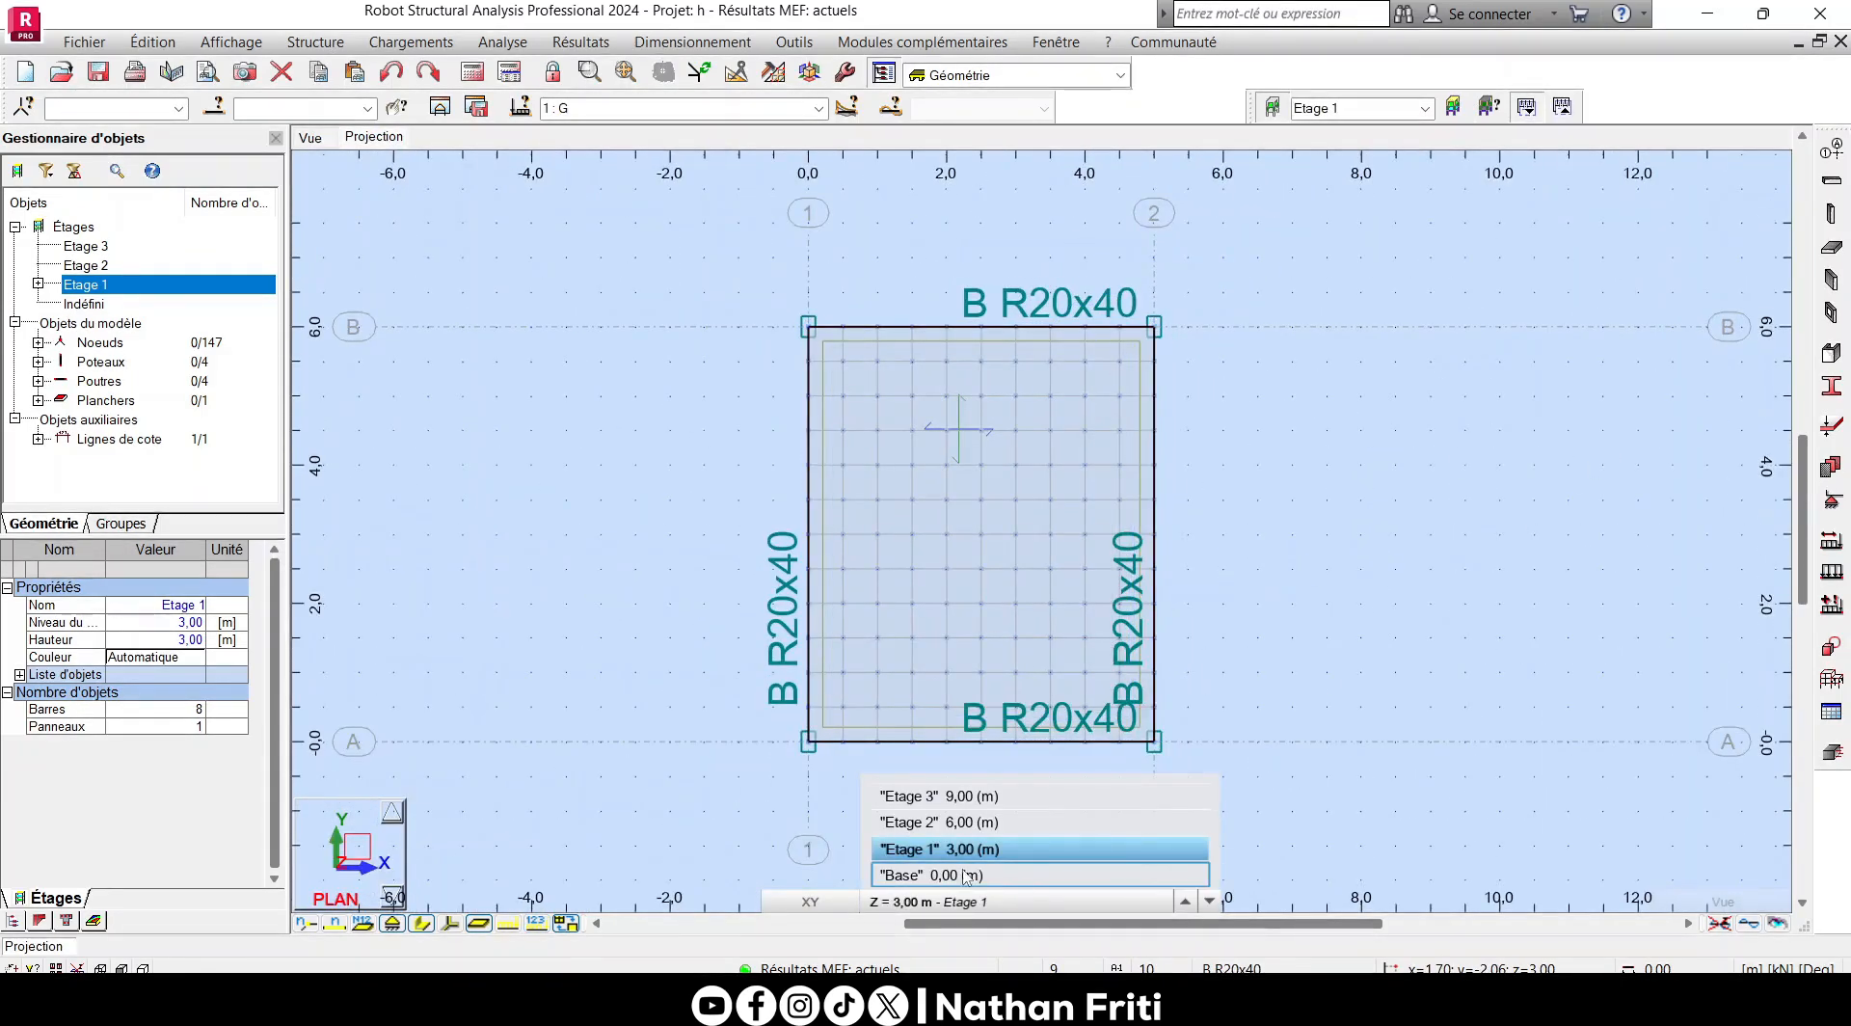
{"action": "left_click", "coordinate": [995, 875]}
{"action": "scroll", "coordinate": [888, 482], "scroll_direction": "down", "scroll_amount": 2}
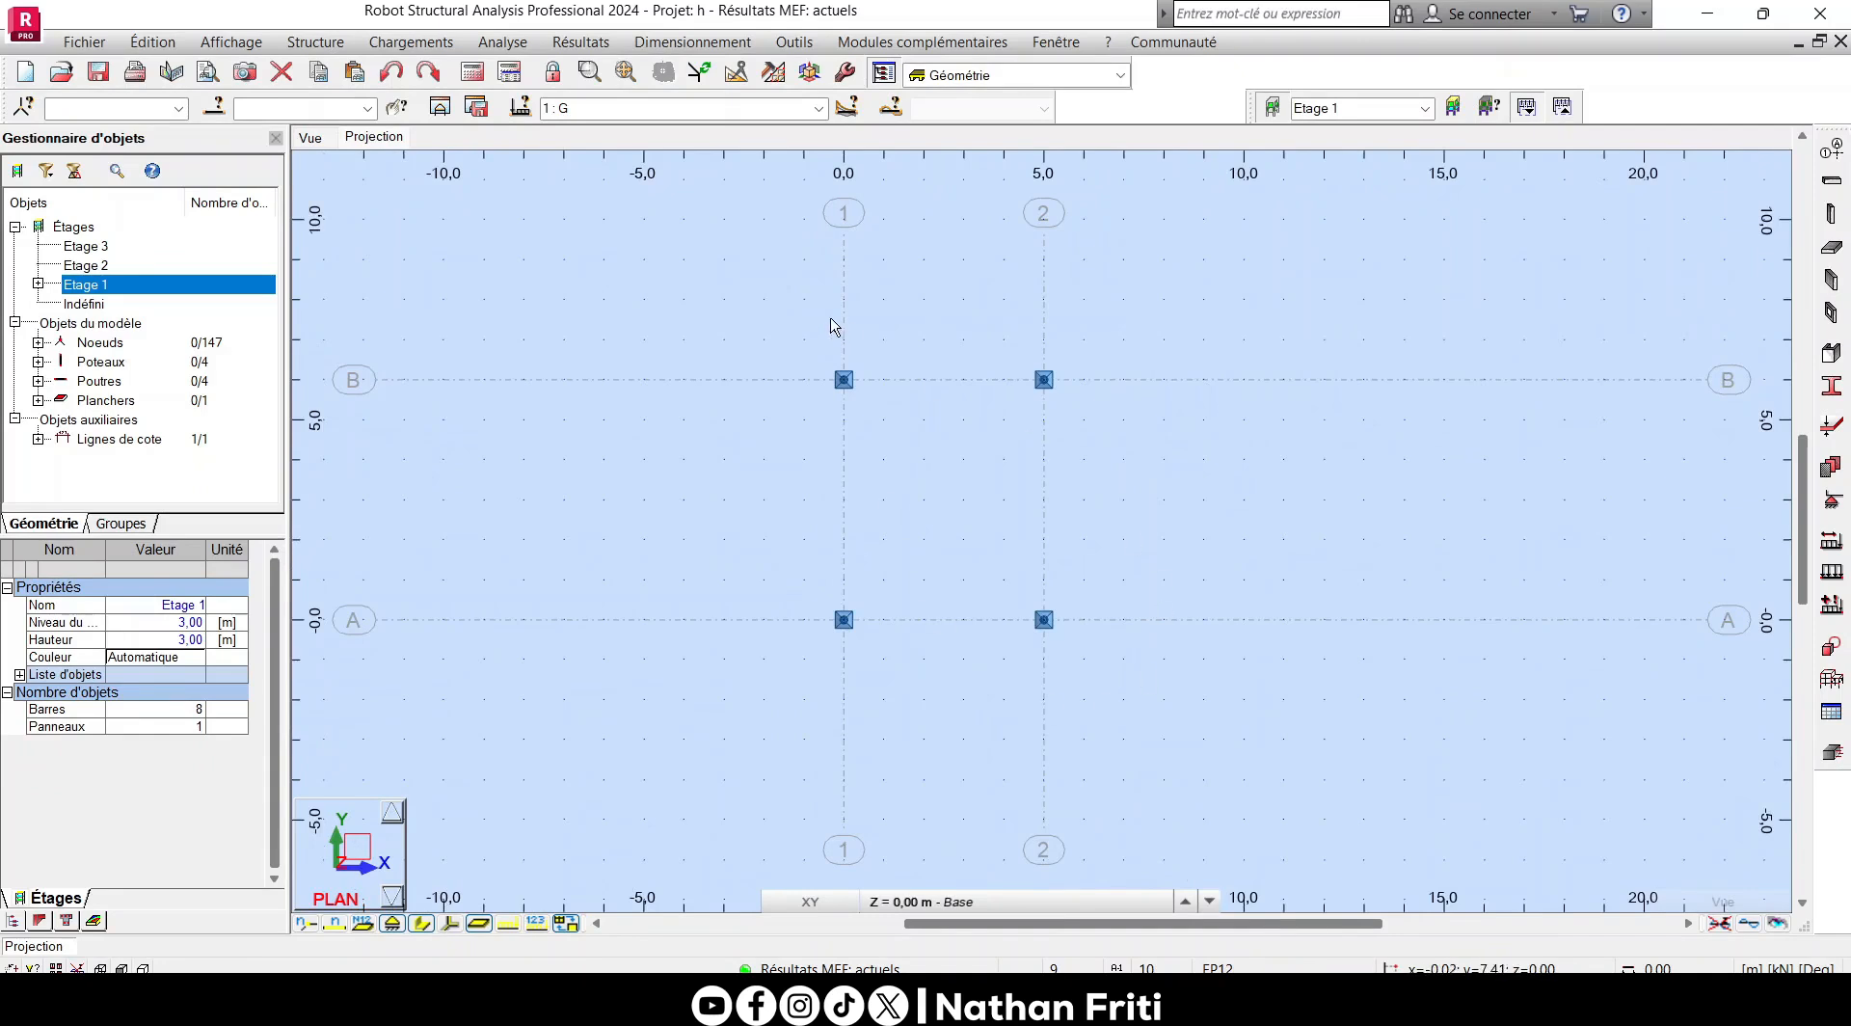
- Remove the nodal supports from the four column base nodes using SUPPR
{"action": "left_click_drag", "start_coordinate": [691, 275], "coordinate": [1218, 743]}
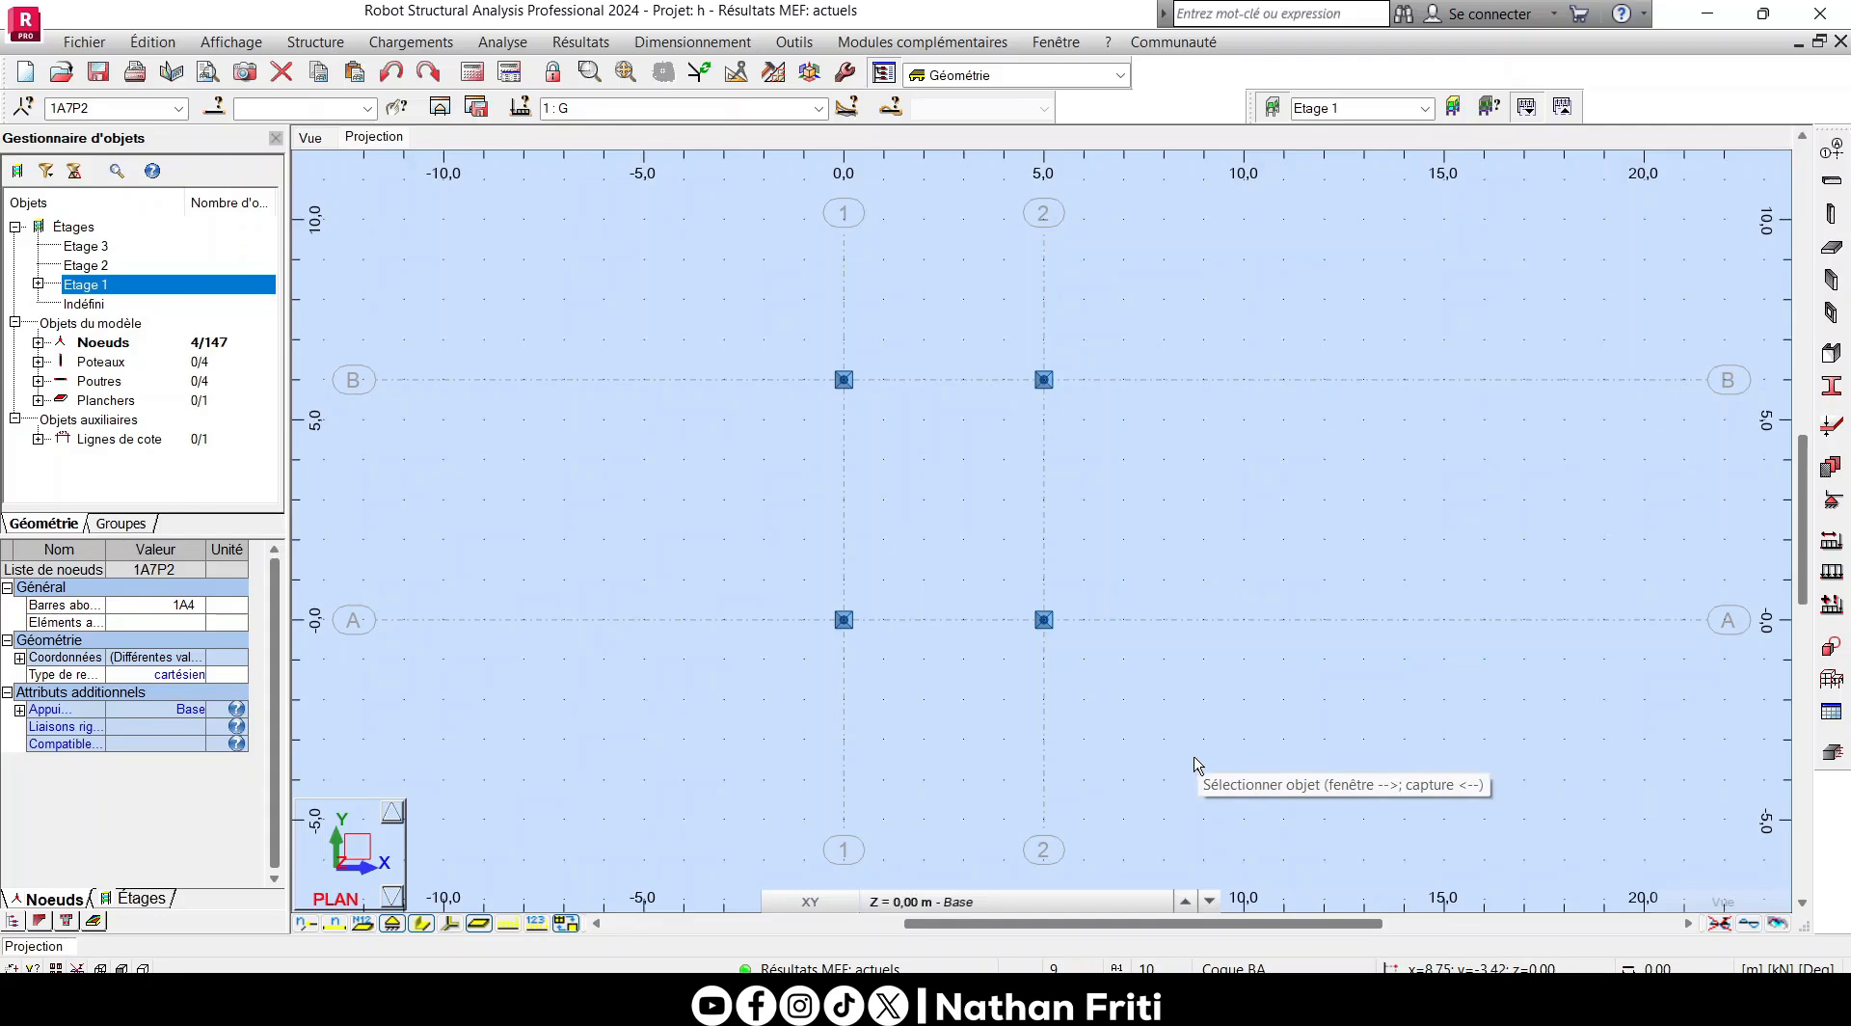
{"action": "left_click", "coordinate": [1832, 500]}
{"action": "left_click_drag", "start_coordinate": [760, 137], "coordinate": [1445, 348]}
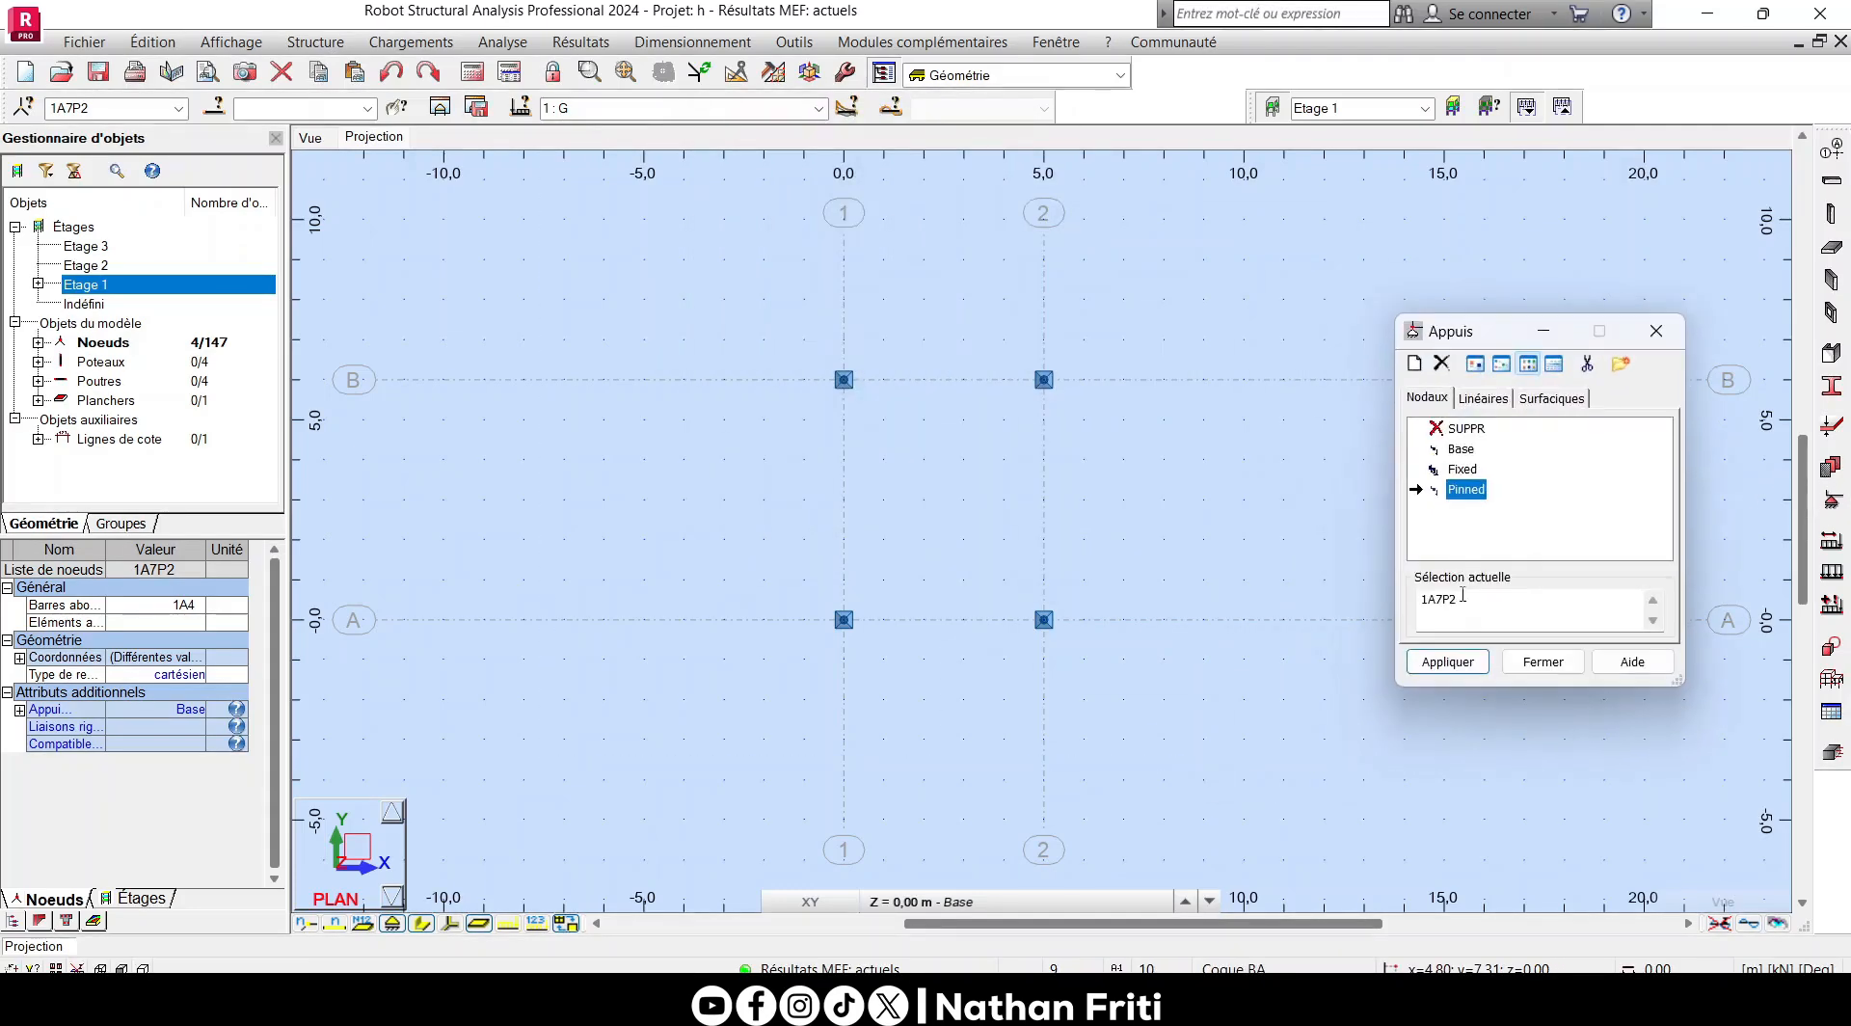
{"action": "left_click", "coordinate": [1465, 601]}
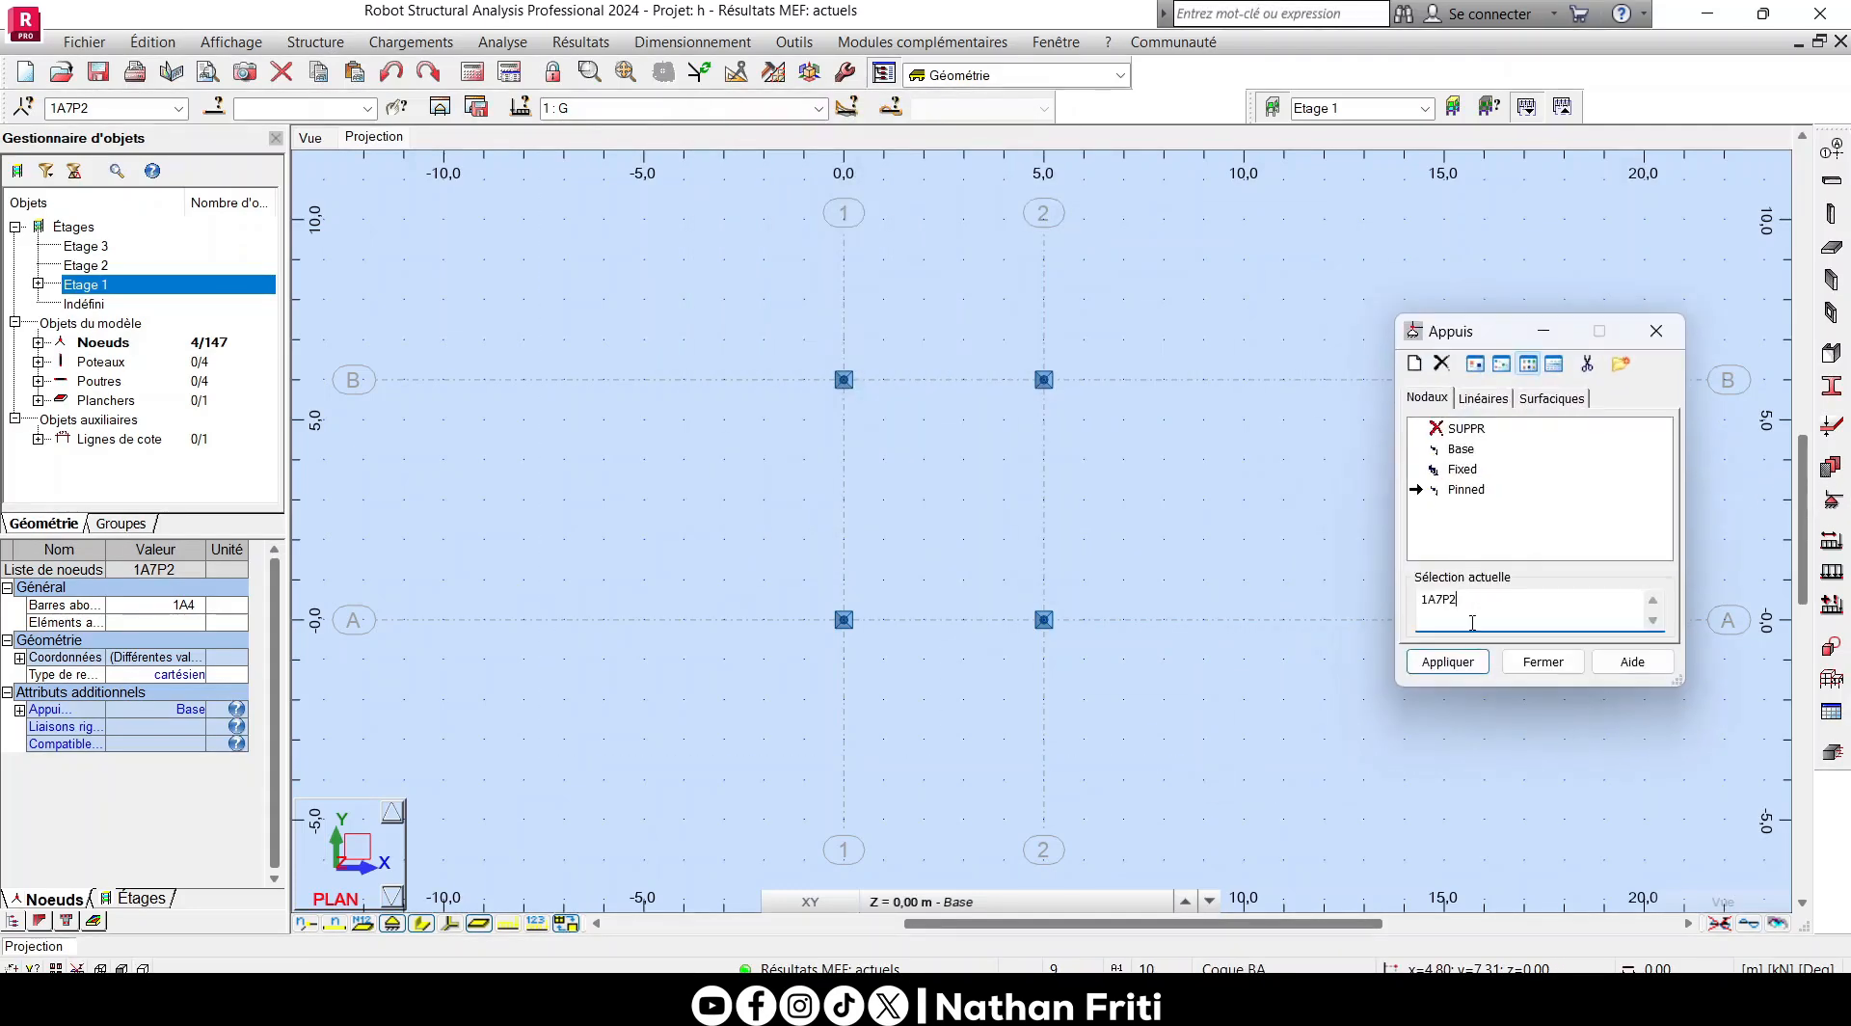
{"action": "left_click", "coordinate": [1465, 428]}
{"action": "left_click", "coordinate": [1446, 661]}
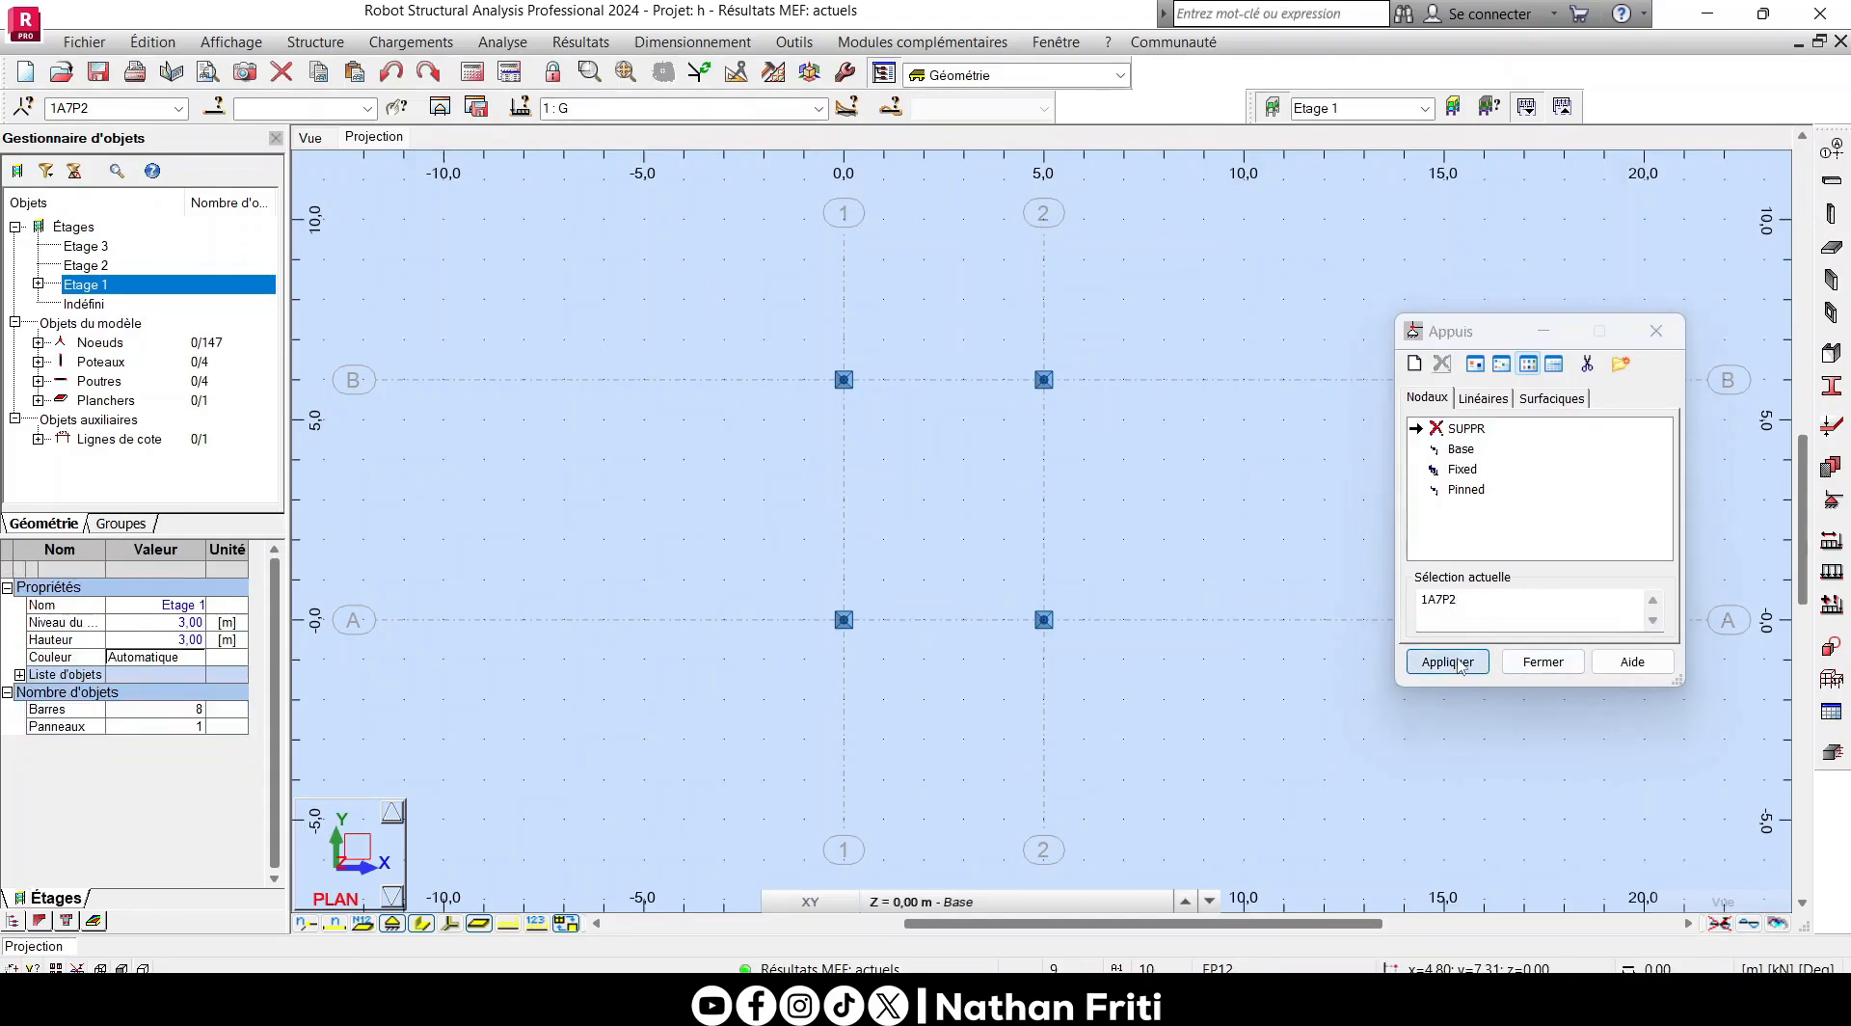
{"action": "left_click", "coordinate": [1540, 661]}
- Return to the 3D view and hide the bar section shapes
{"action": "key", "text": "ctrl+alt+0"}
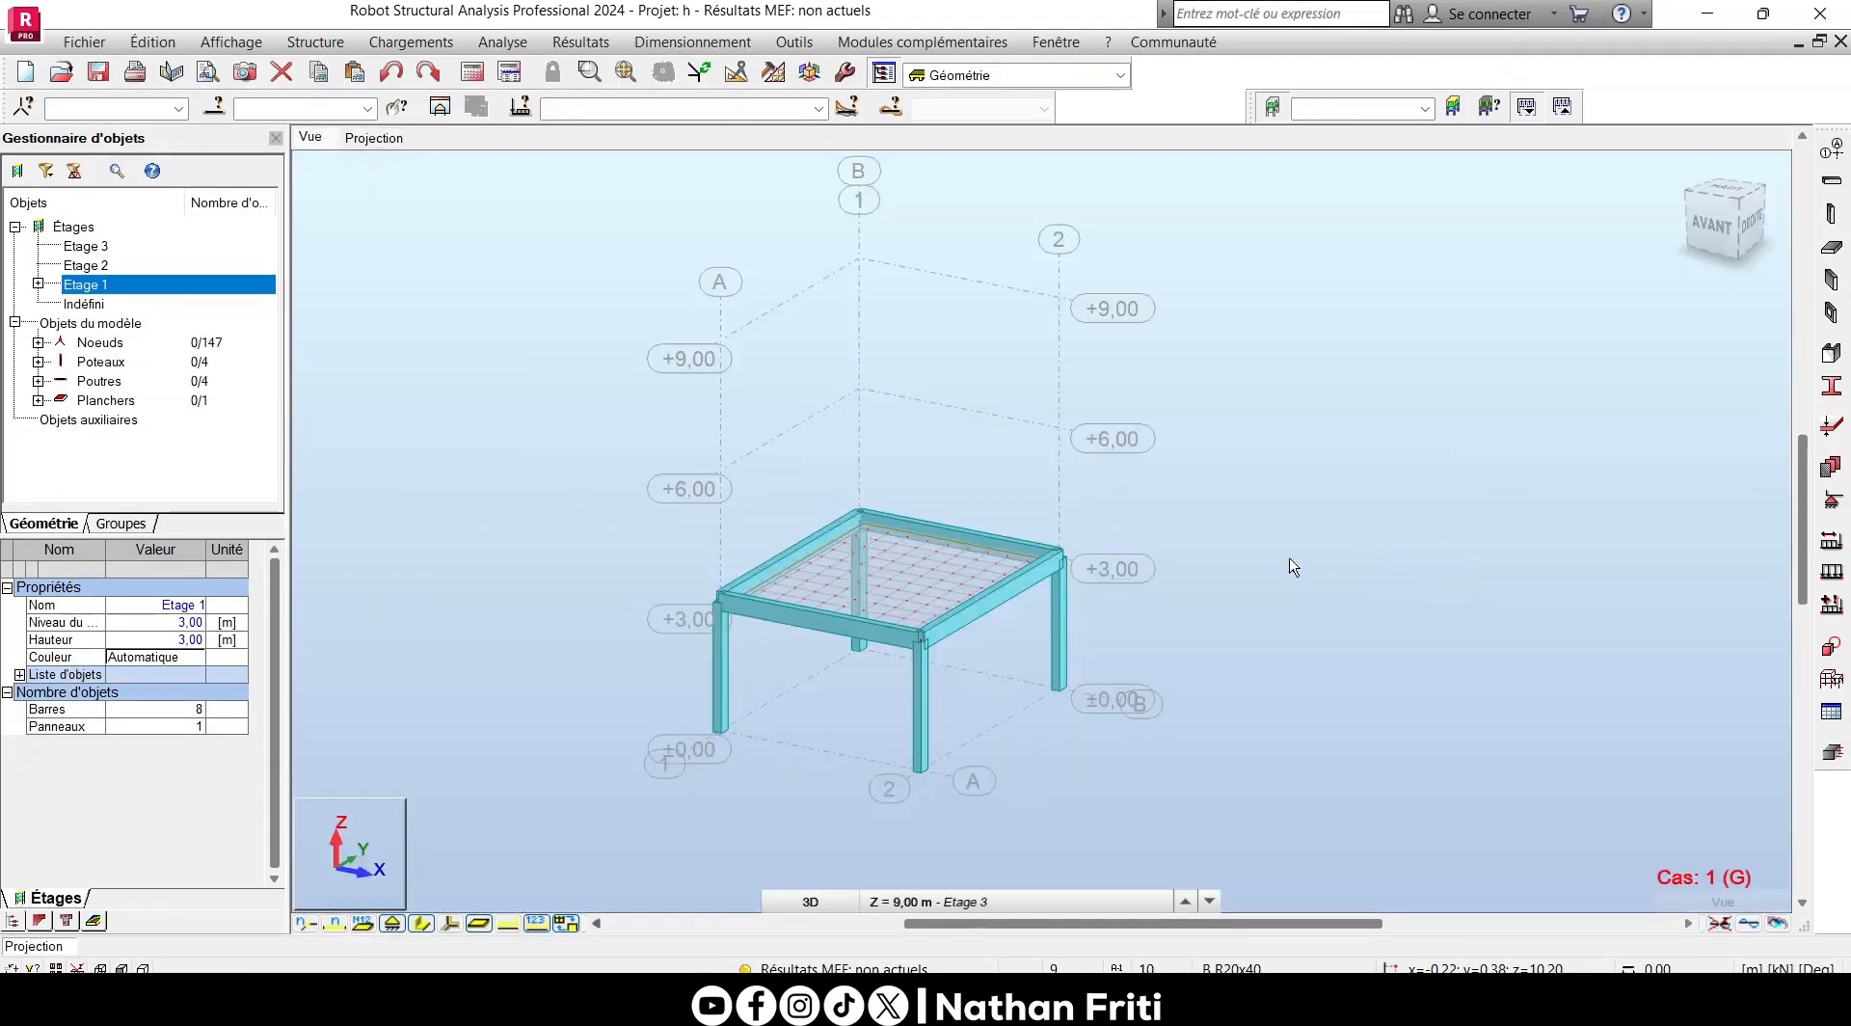
{"action": "left_click", "coordinate": [421, 923]}
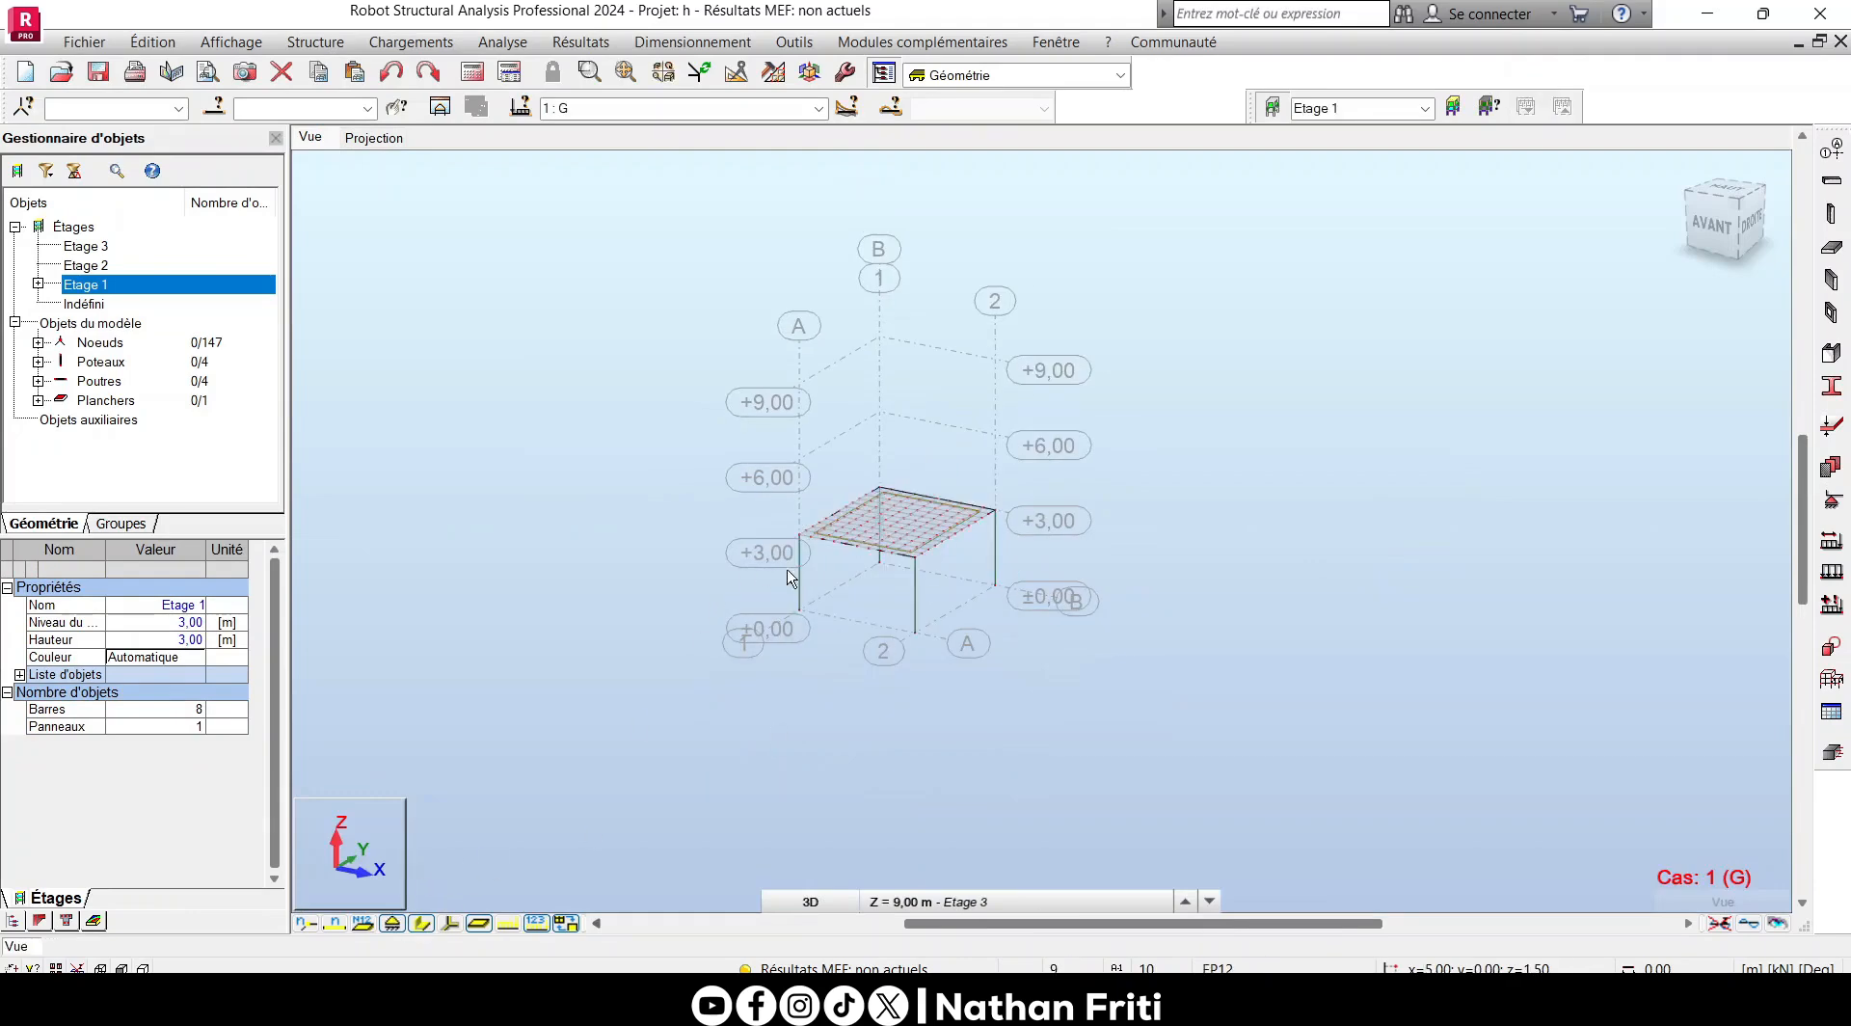
{"action": "scroll", "coordinate": [787, 579], "scroll_direction": "up", "scroll_amount": 2}
- Select the whole Etage 1 structure and set up a Translation in copy mode with 2 repetitions
{"action": "left_click_drag", "start_coordinate": [1116, 710], "coordinate": [512, 310]}
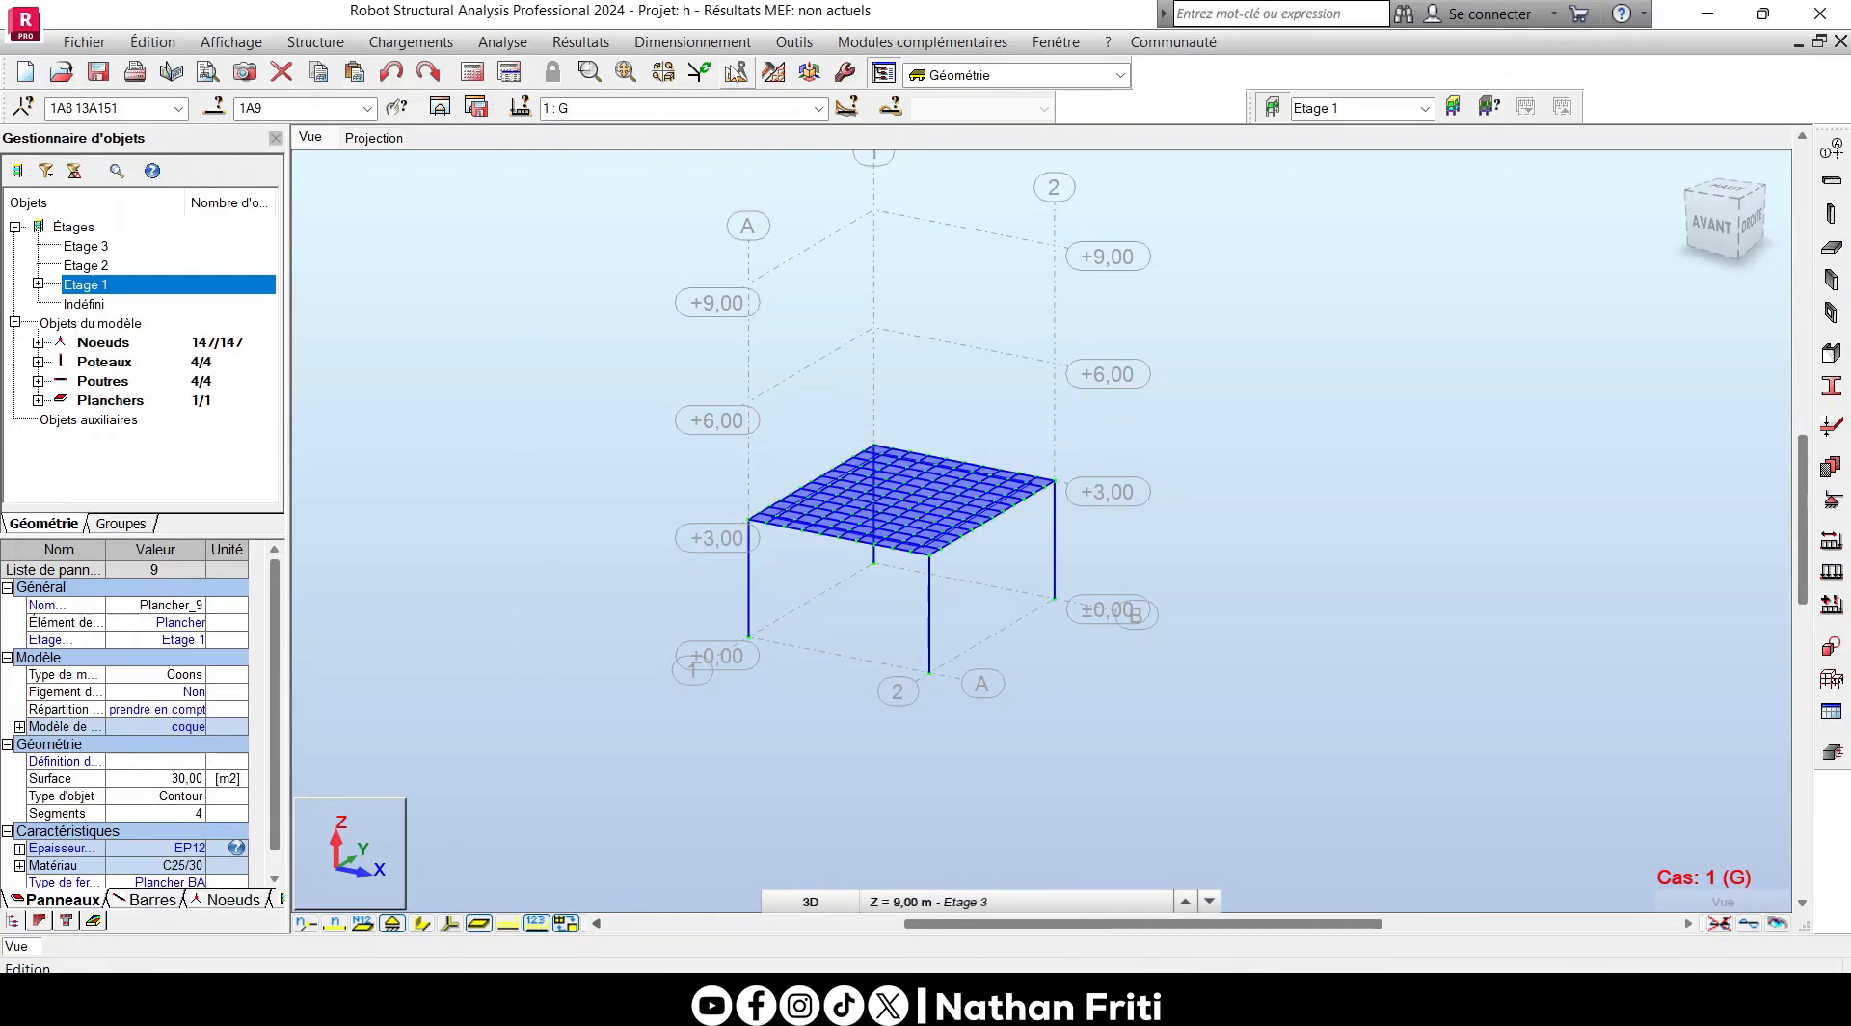
{"action": "left_click", "coordinate": [736, 71]}
{"action": "left_click", "coordinate": [612, 167]}
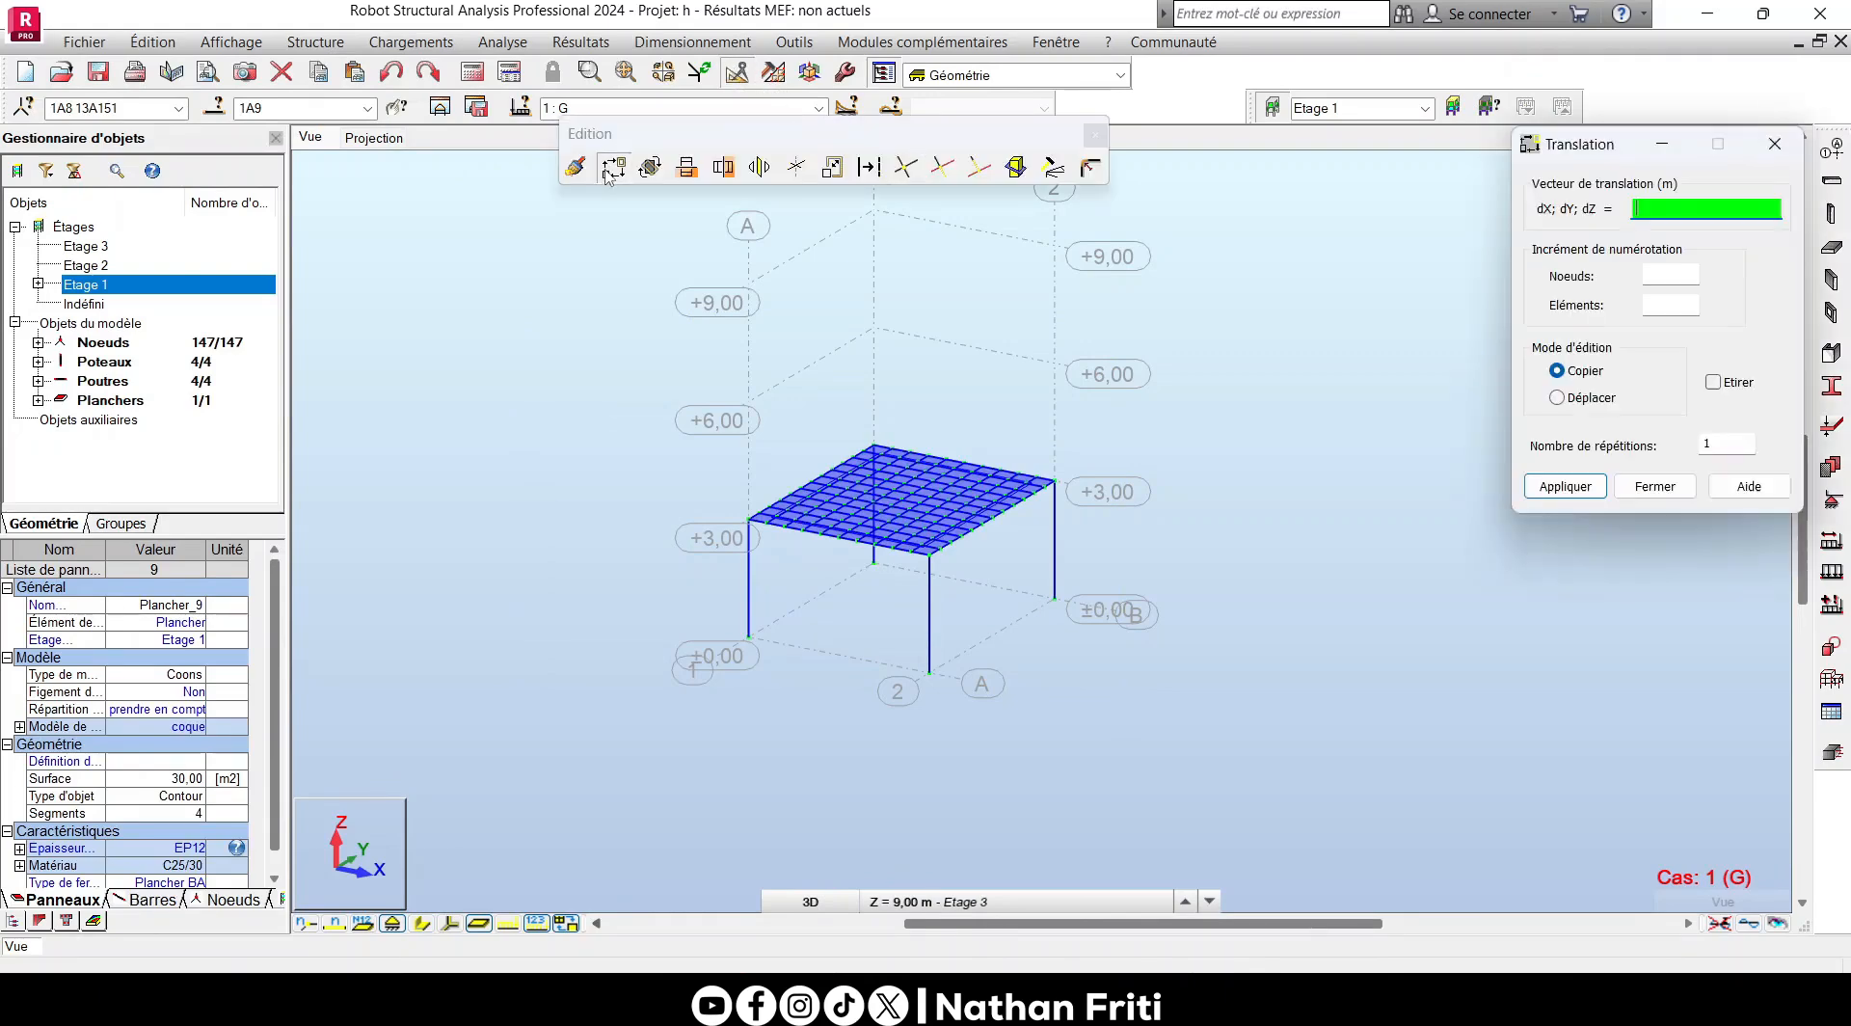
{"action": "scroll", "coordinate": [711, 629], "scroll_direction": "down", "scroll_amount": 2}
{"action": "middle_click_drag", "start_coordinate": [721, 585], "coordinate": [707, 629]}
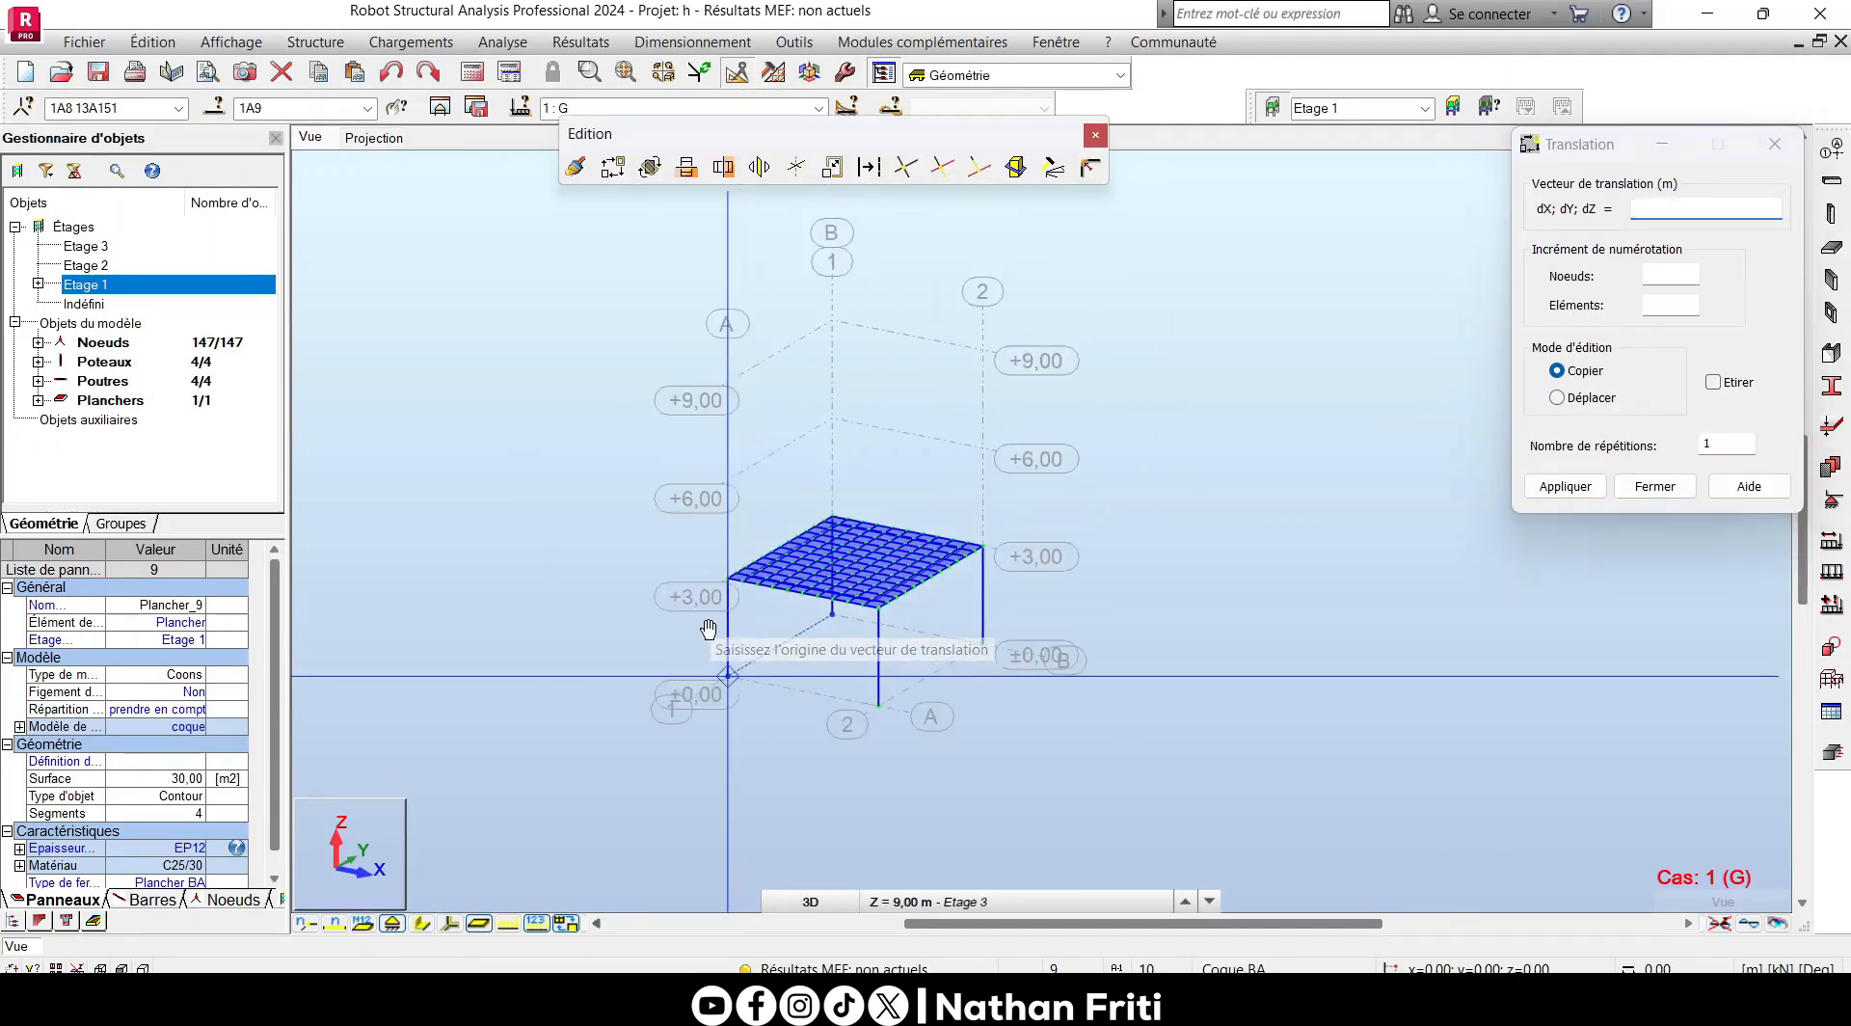
{"action": "scroll", "coordinate": [799, 475], "scroll_direction": "up", "scroll_amount": 2}
{"action": "left_click", "coordinate": [1643, 450]}
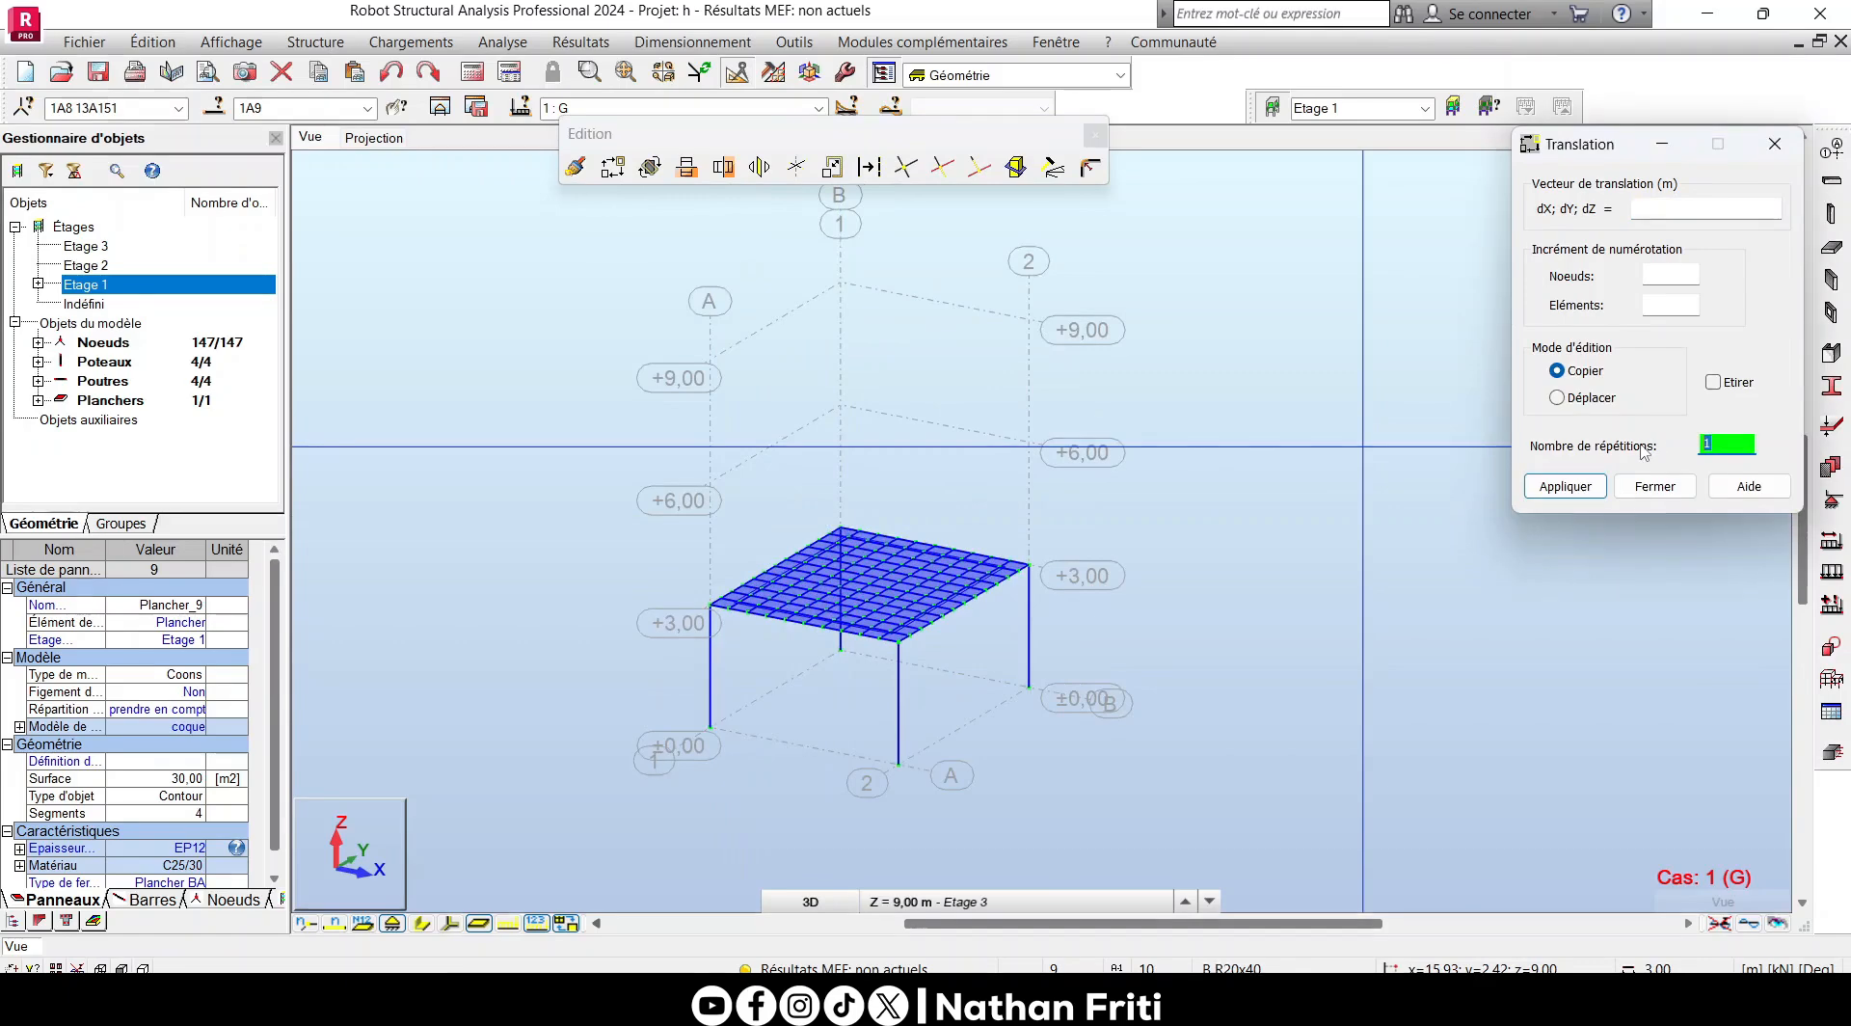
{"action": "type", "text": "2"}
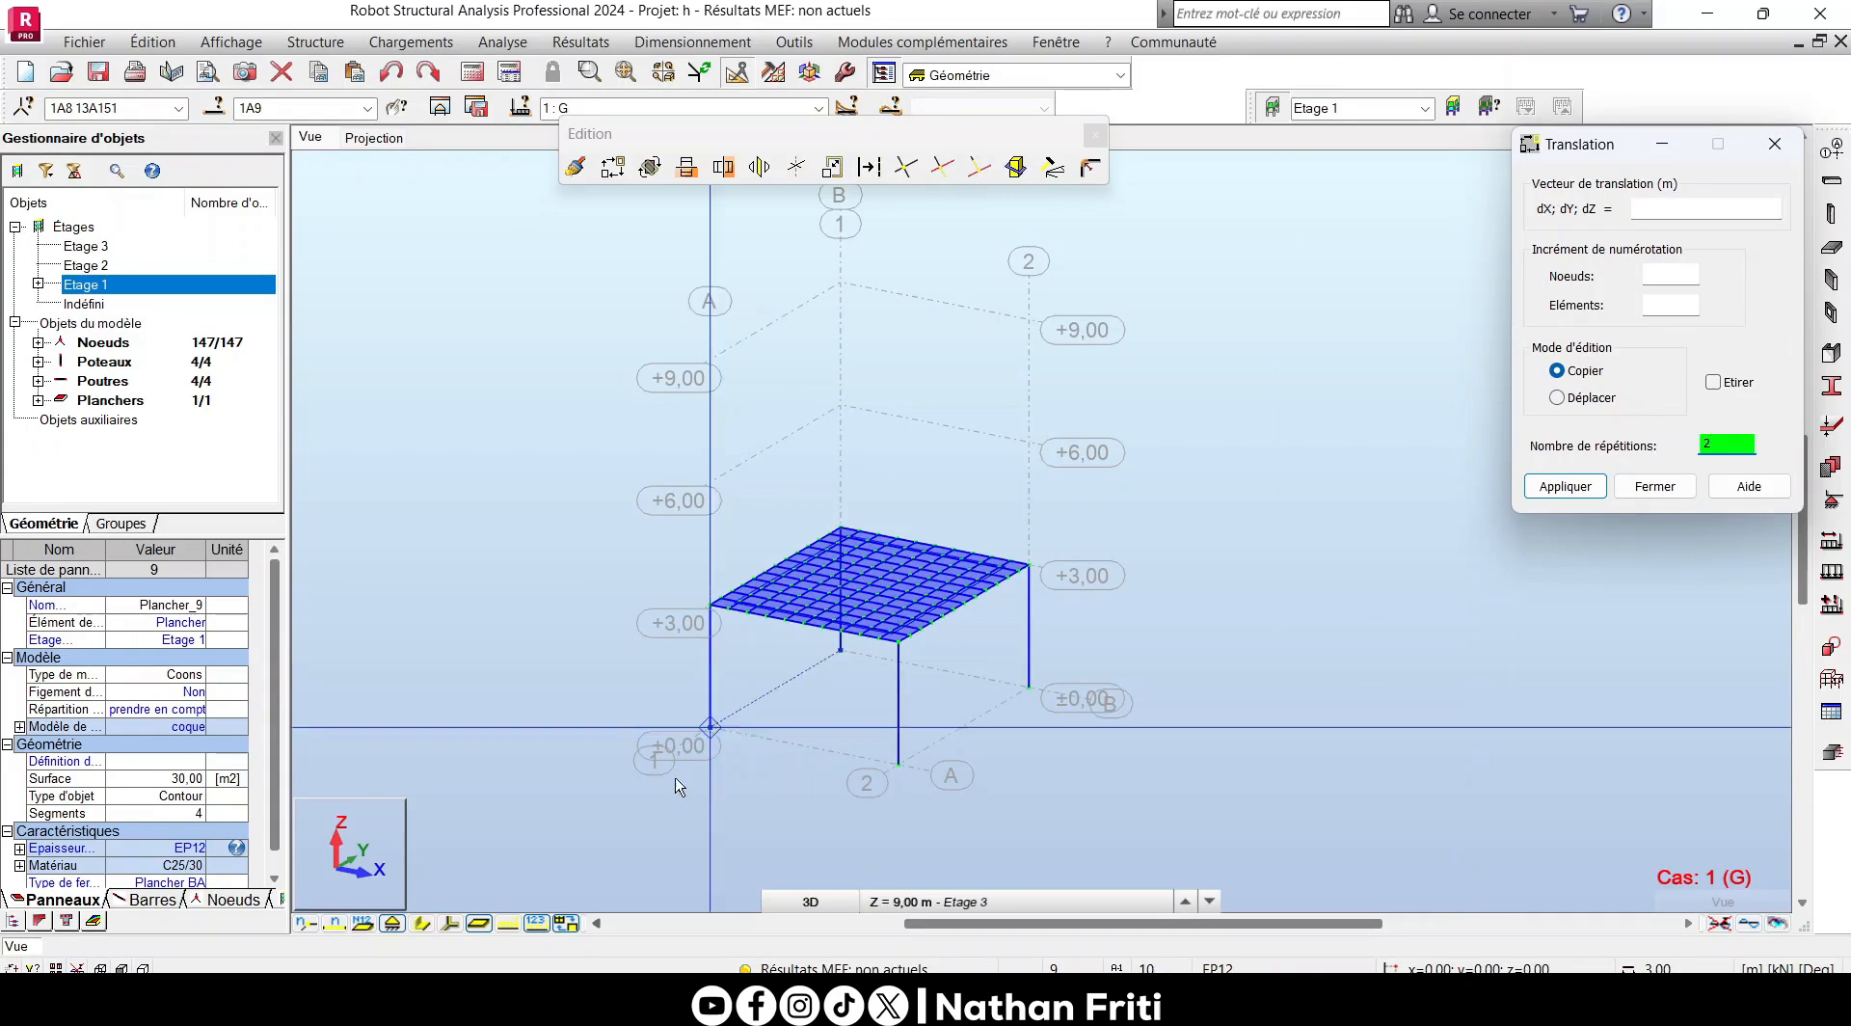
- Try copying the selected structure twice from the base node at A-1 to the 3,00 m level, and undo the copy
{"action": "left_click", "coordinate": [711, 730]}
{"action": "scroll", "coordinate": [719, 617], "scroll_direction": "up", "scroll_amount": 4}
{"action": "scroll", "coordinate": [721, 625], "scroll_direction": "up", "scroll_amount": 3}
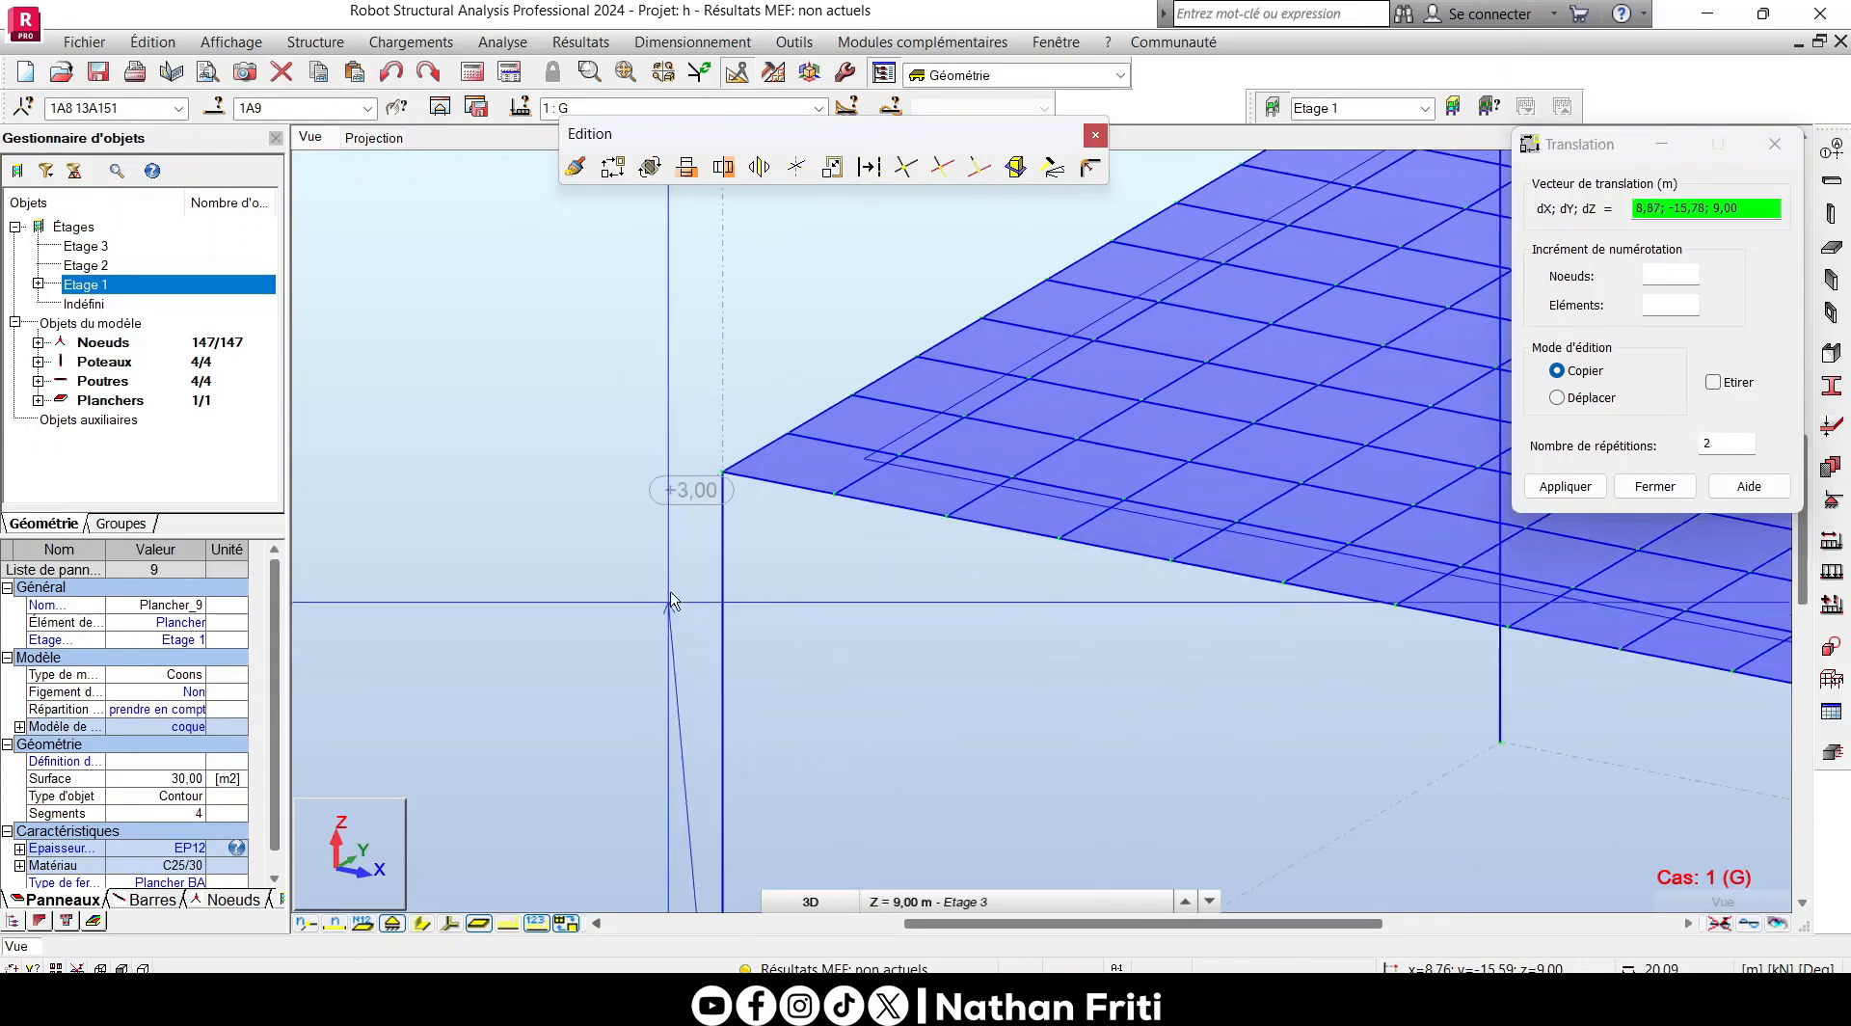
{"action": "left_click", "coordinate": [738, 496]}
{"action": "scroll", "coordinate": [747, 648], "scroll_direction": "down", "scroll_amount": 7}
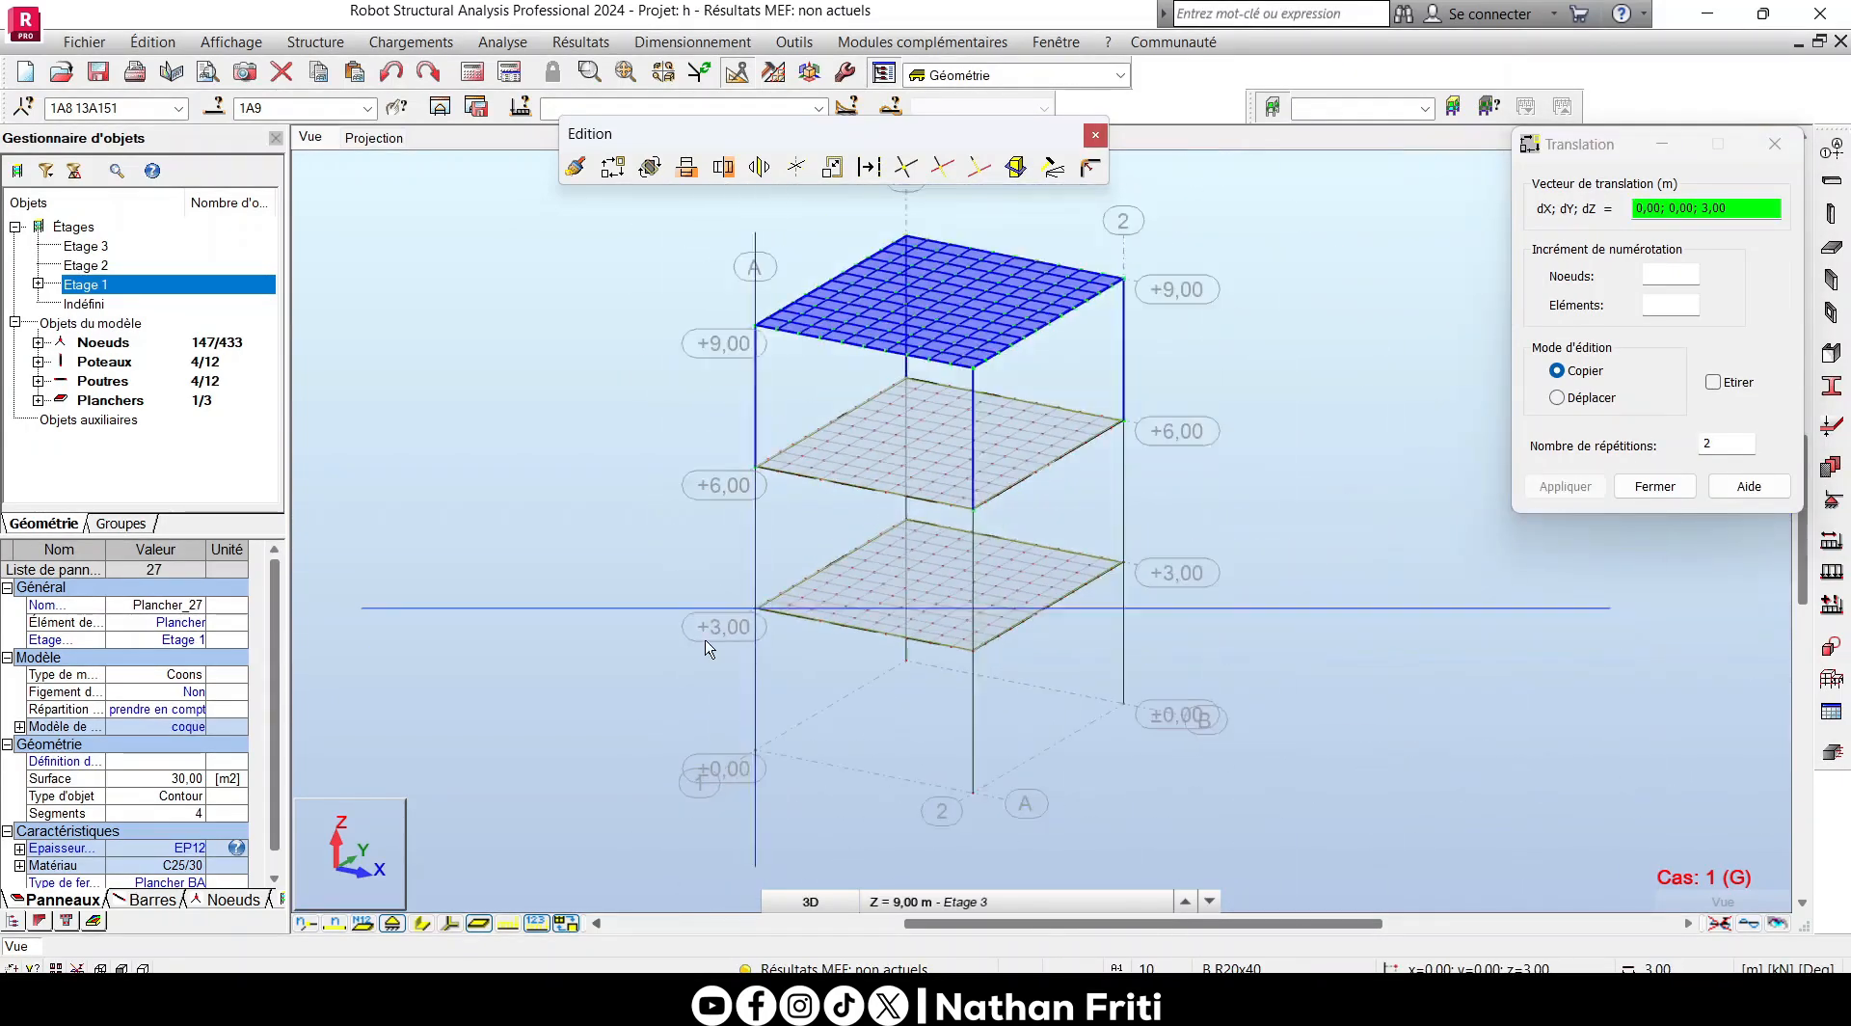
{"action": "right_click", "coordinate": [1166, 420]}
{"action": "left_click", "coordinate": [1170, 463]}
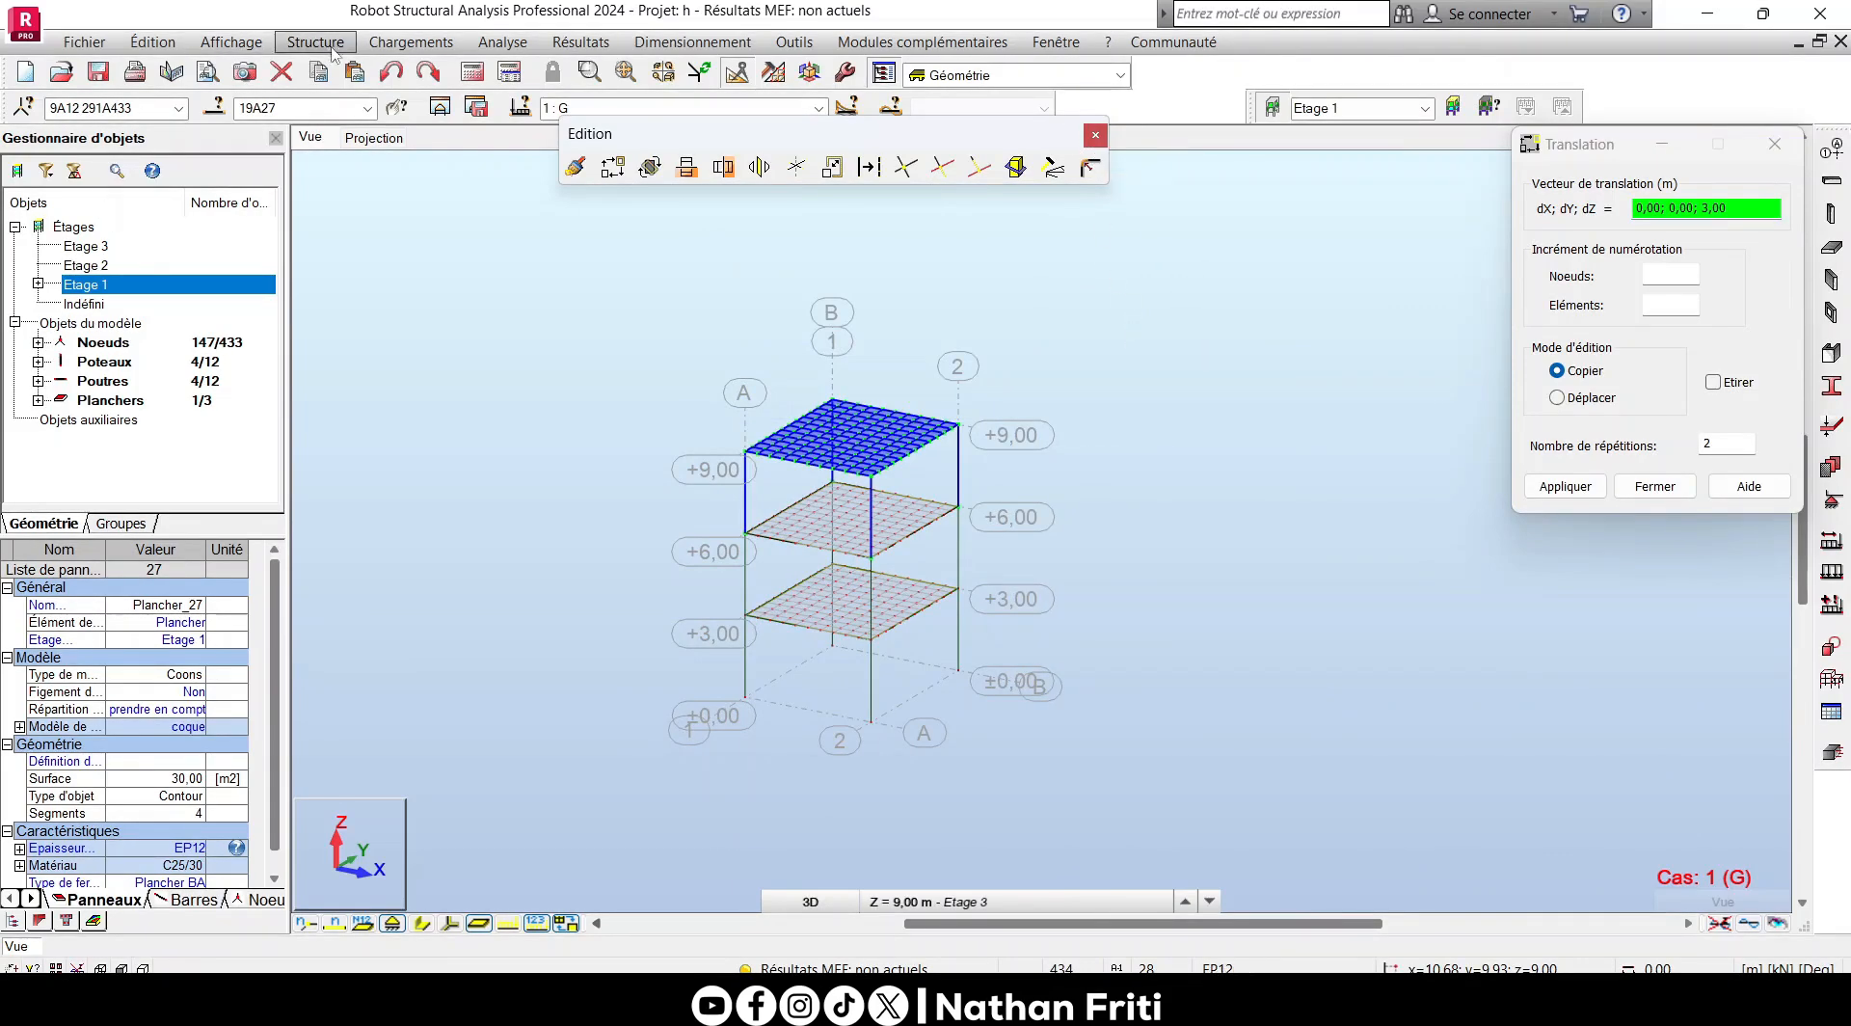
{"action": "left_click", "coordinate": [390, 70]}
- Copy the entire structure upward twice by the vector 0,00; 0,00; 3,00, close the Translation and Edition windows, and clear the selection
{"action": "left_click", "coordinate": [1641, 375]}
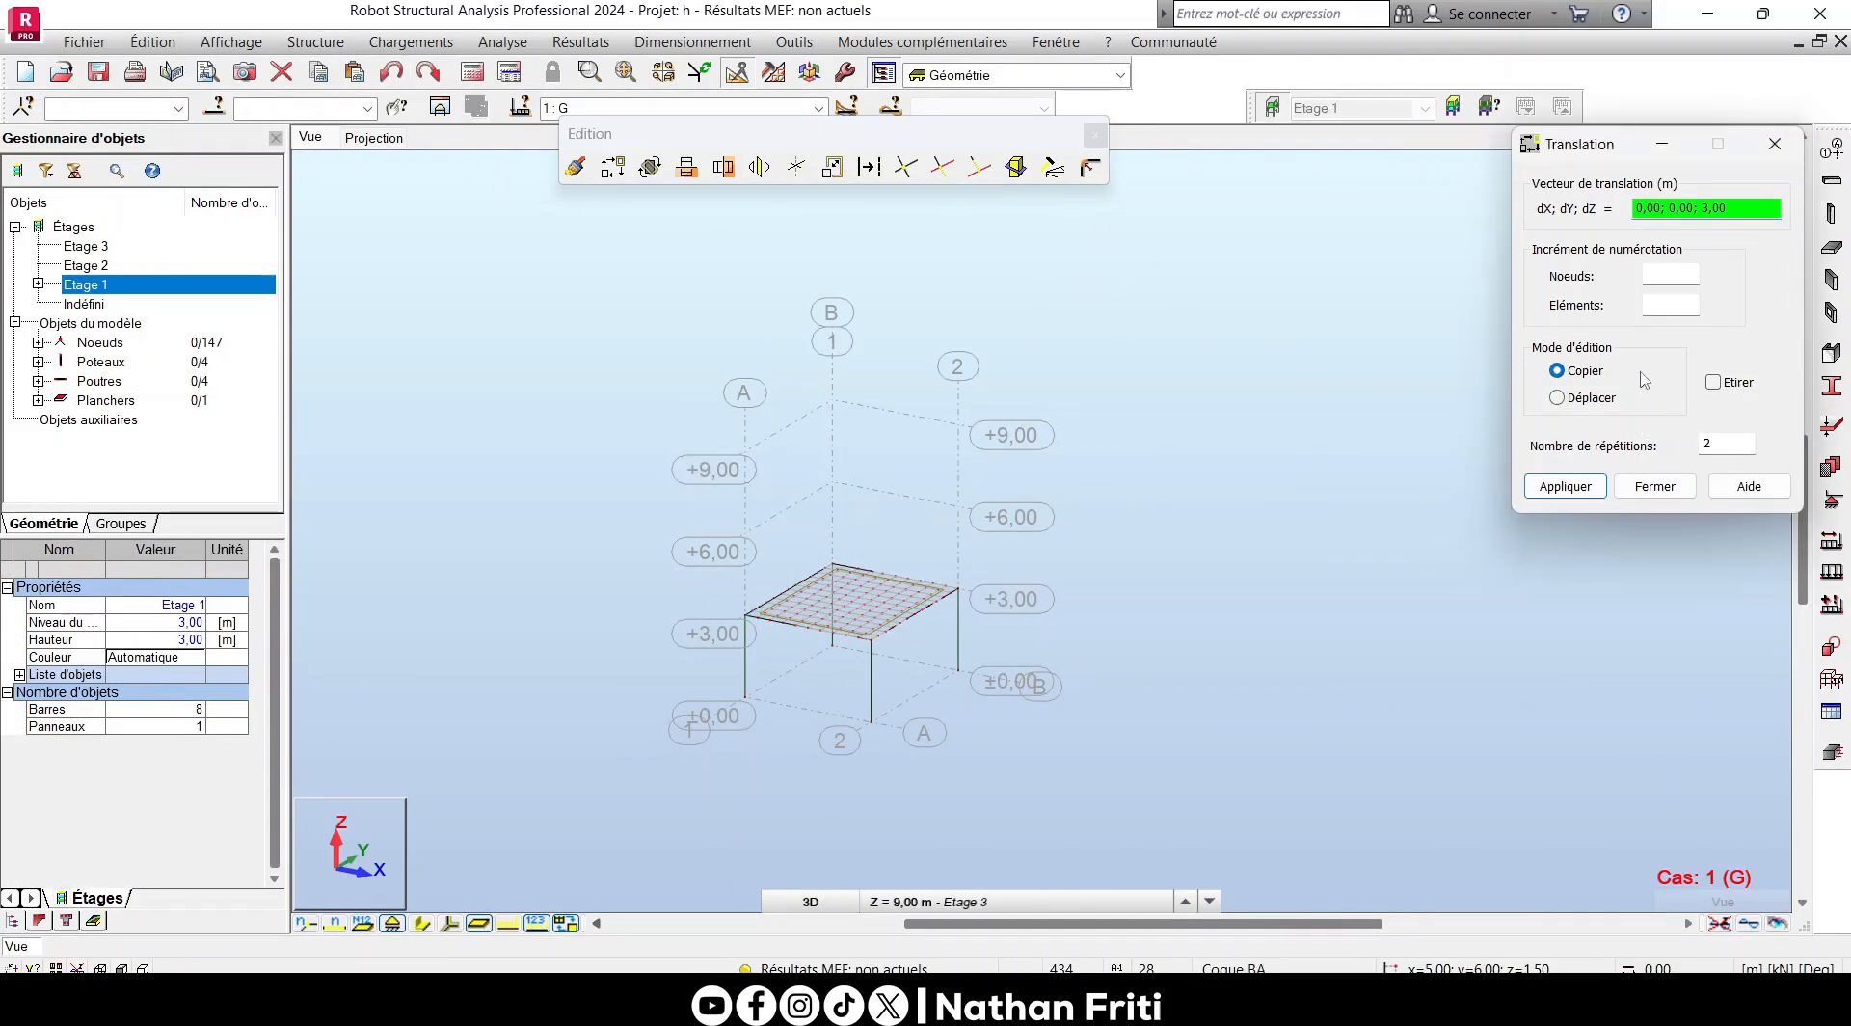
{"action": "left_click", "coordinate": [746, 703]}
{"action": "scroll", "coordinate": [750, 711], "scroll_direction": "up", "scroll_amount": 3}
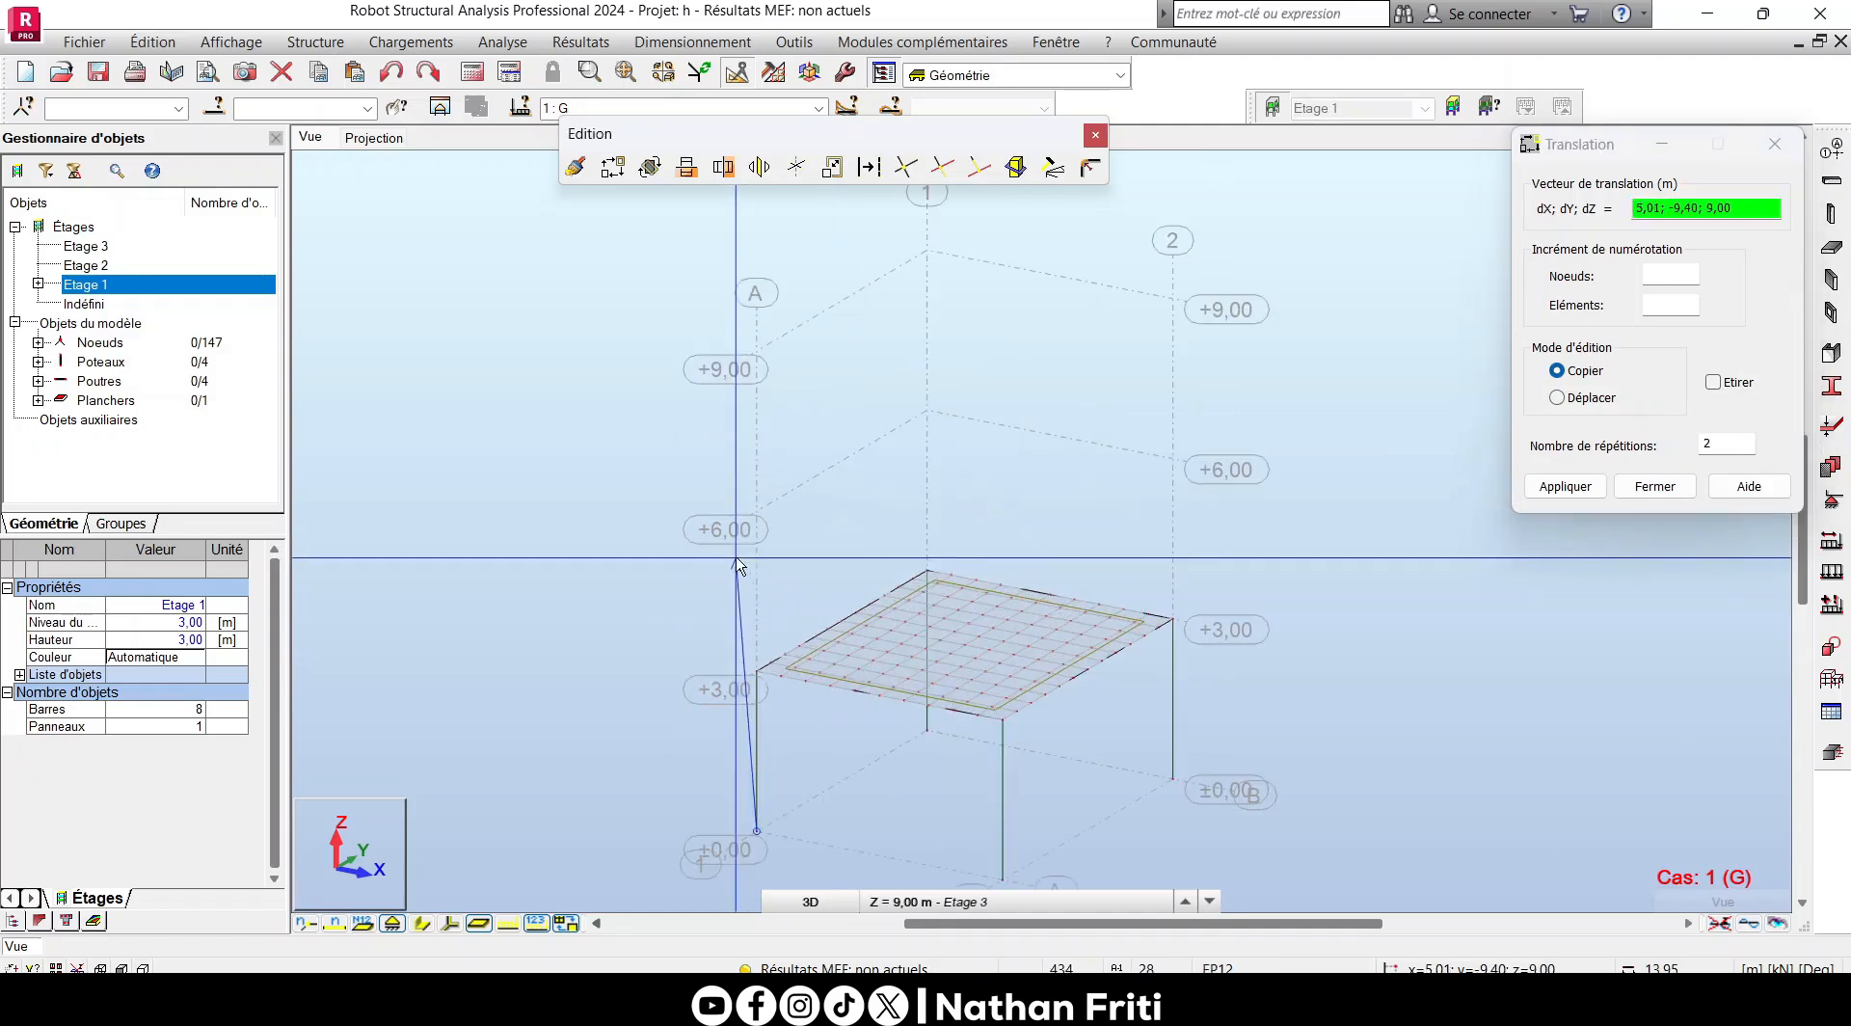
{"action": "left_click", "coordinate": [757, 670]}
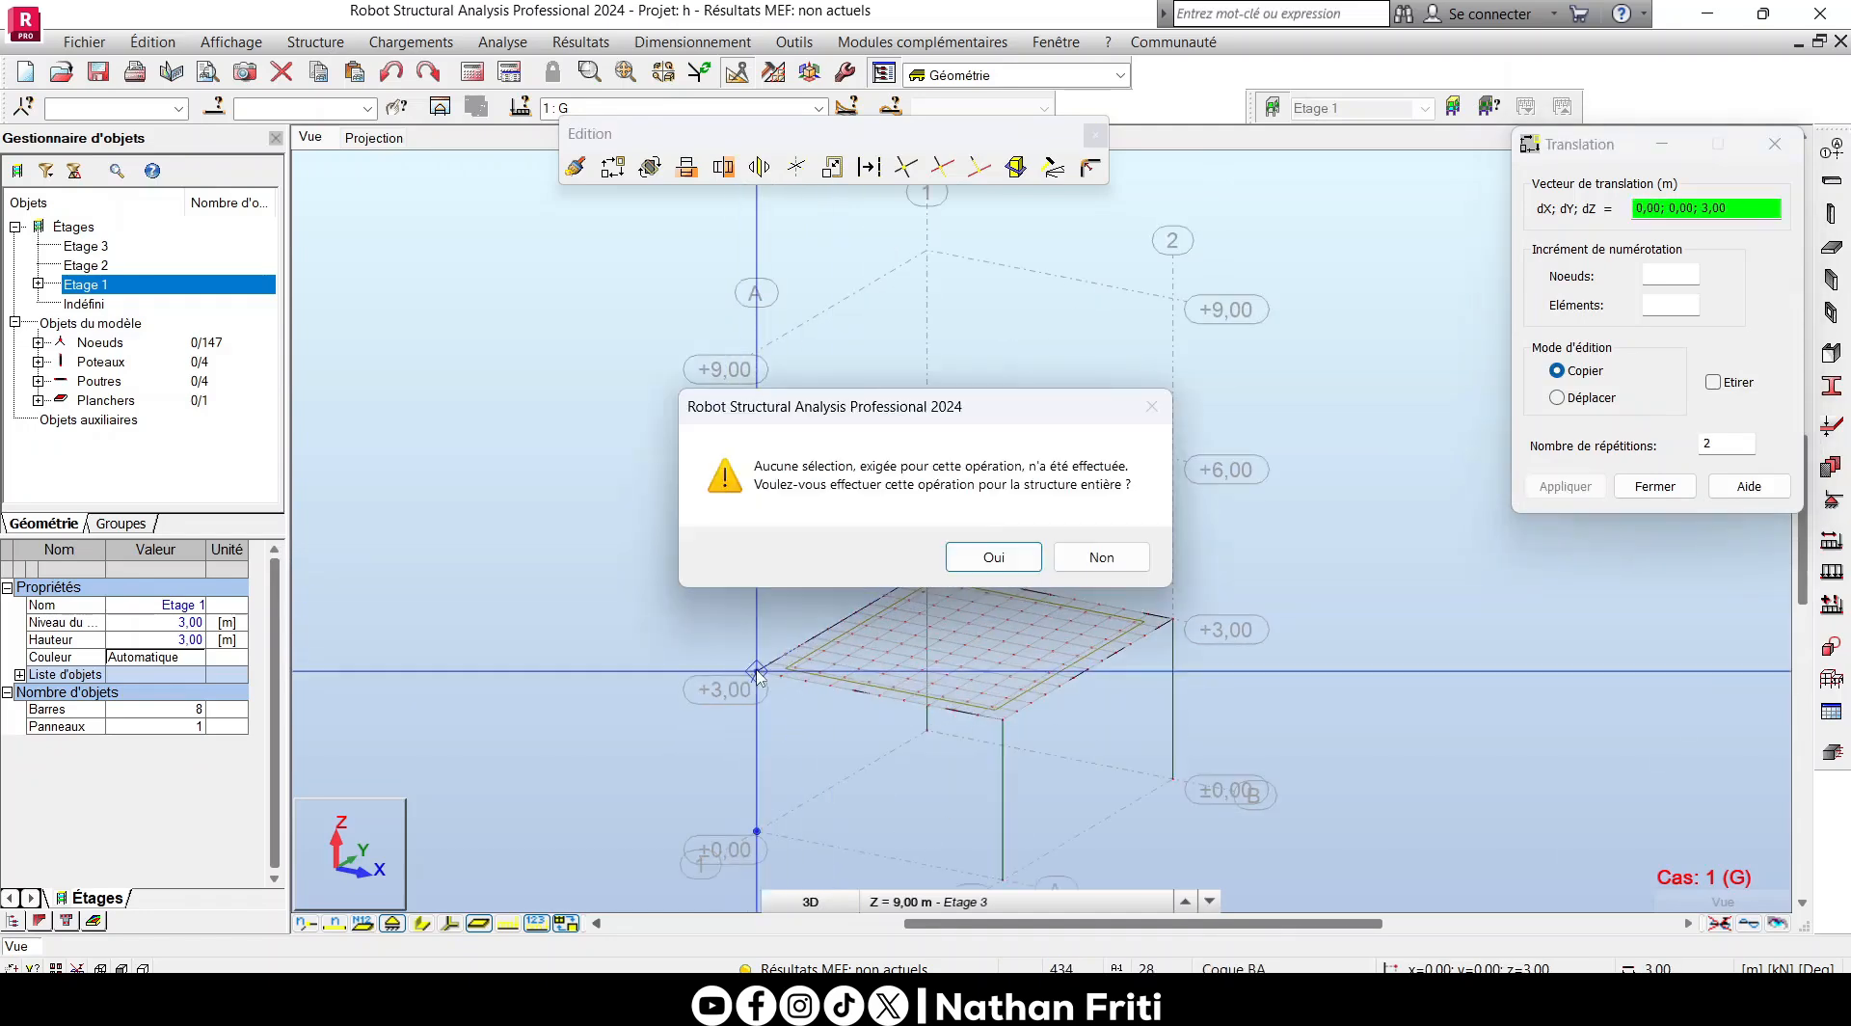
{"action": "left_click", "coordinate": [990, 556]}
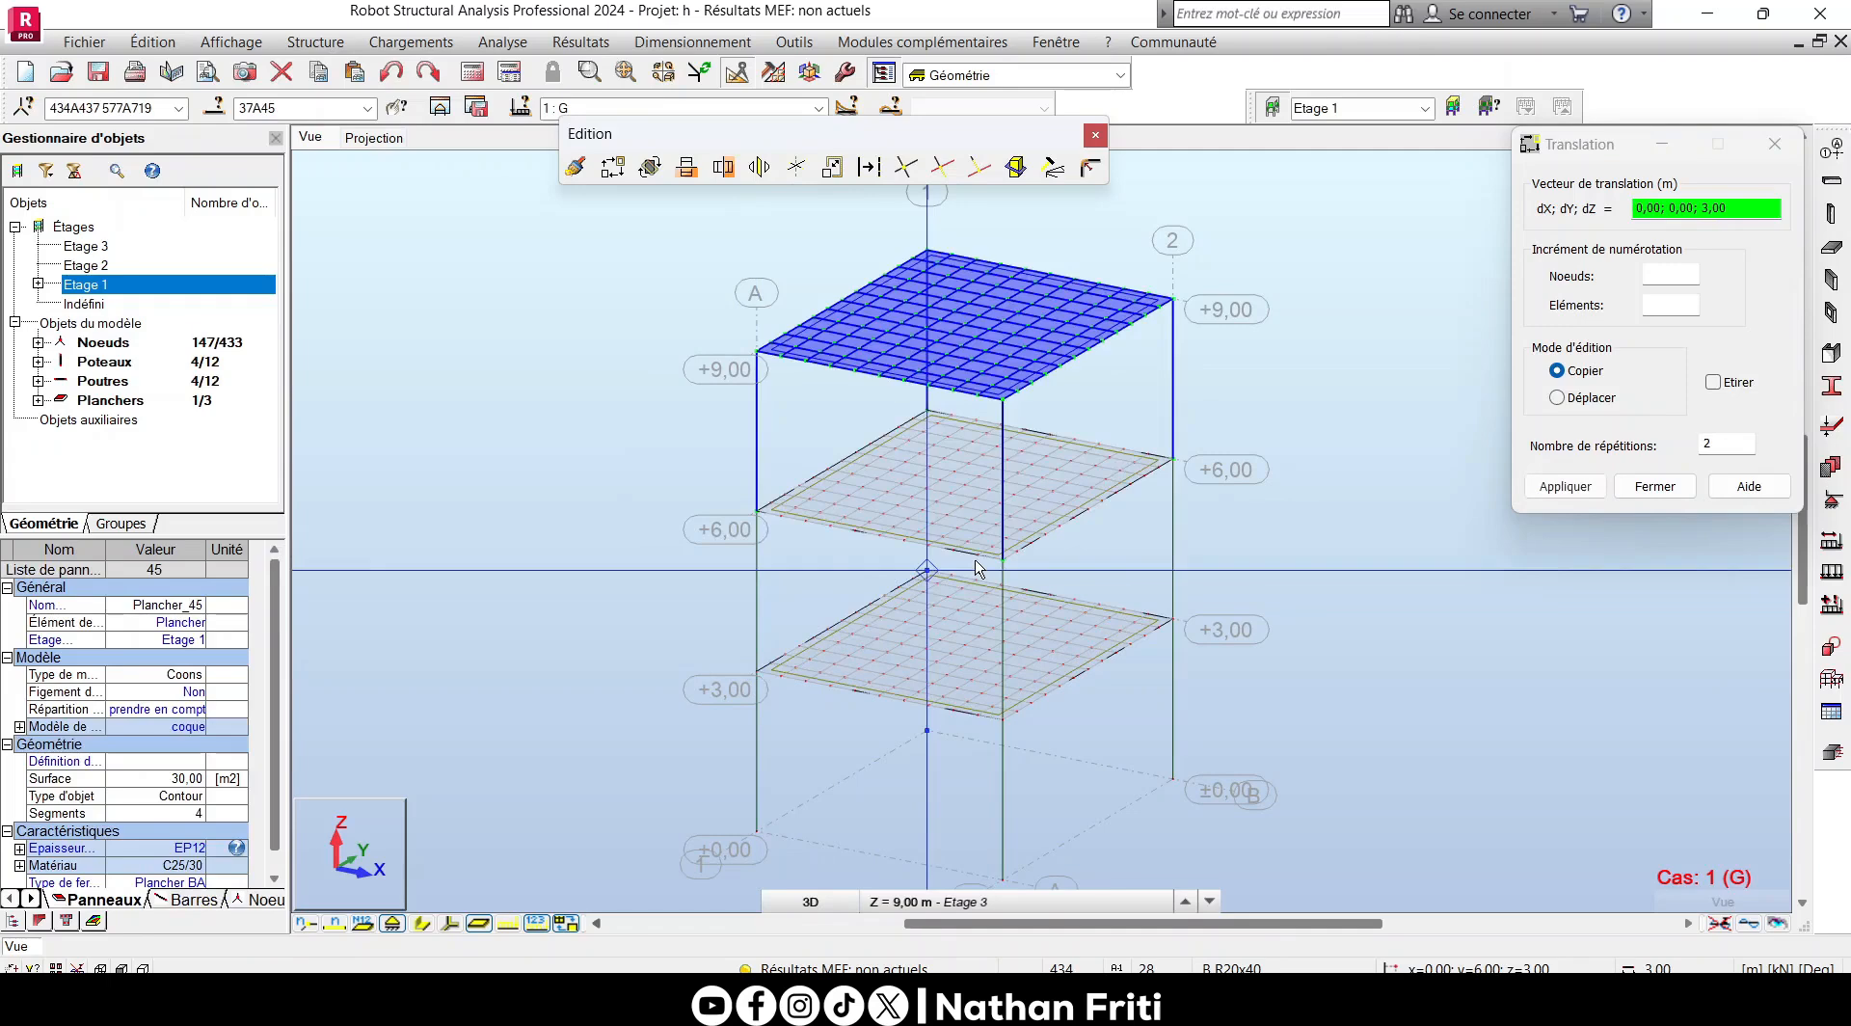
{"action": "right_click", "coordinate": [1046, 471]}
{"action": "left_click", "coordinate": [1193, 506]}
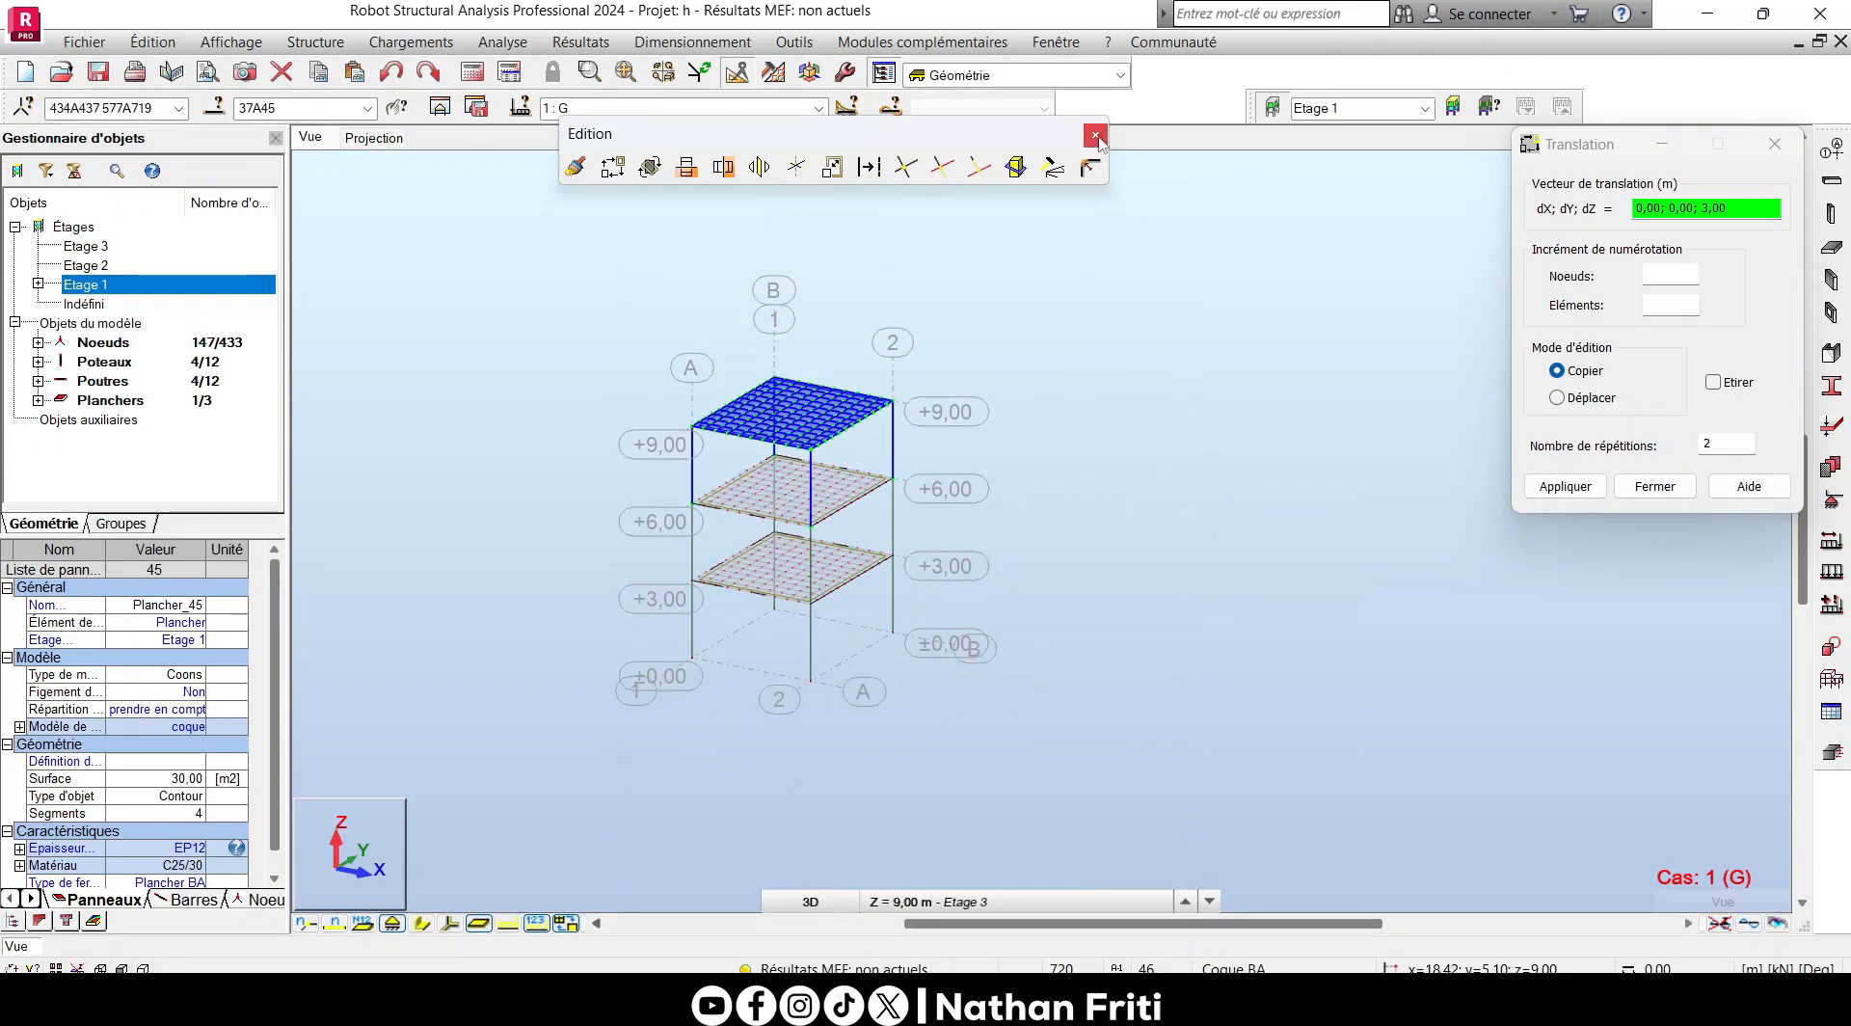
{"action": "left_click", "coordinate": [1095, 134]}
{"action": "left_click", "coordinate": [1773, 143]}
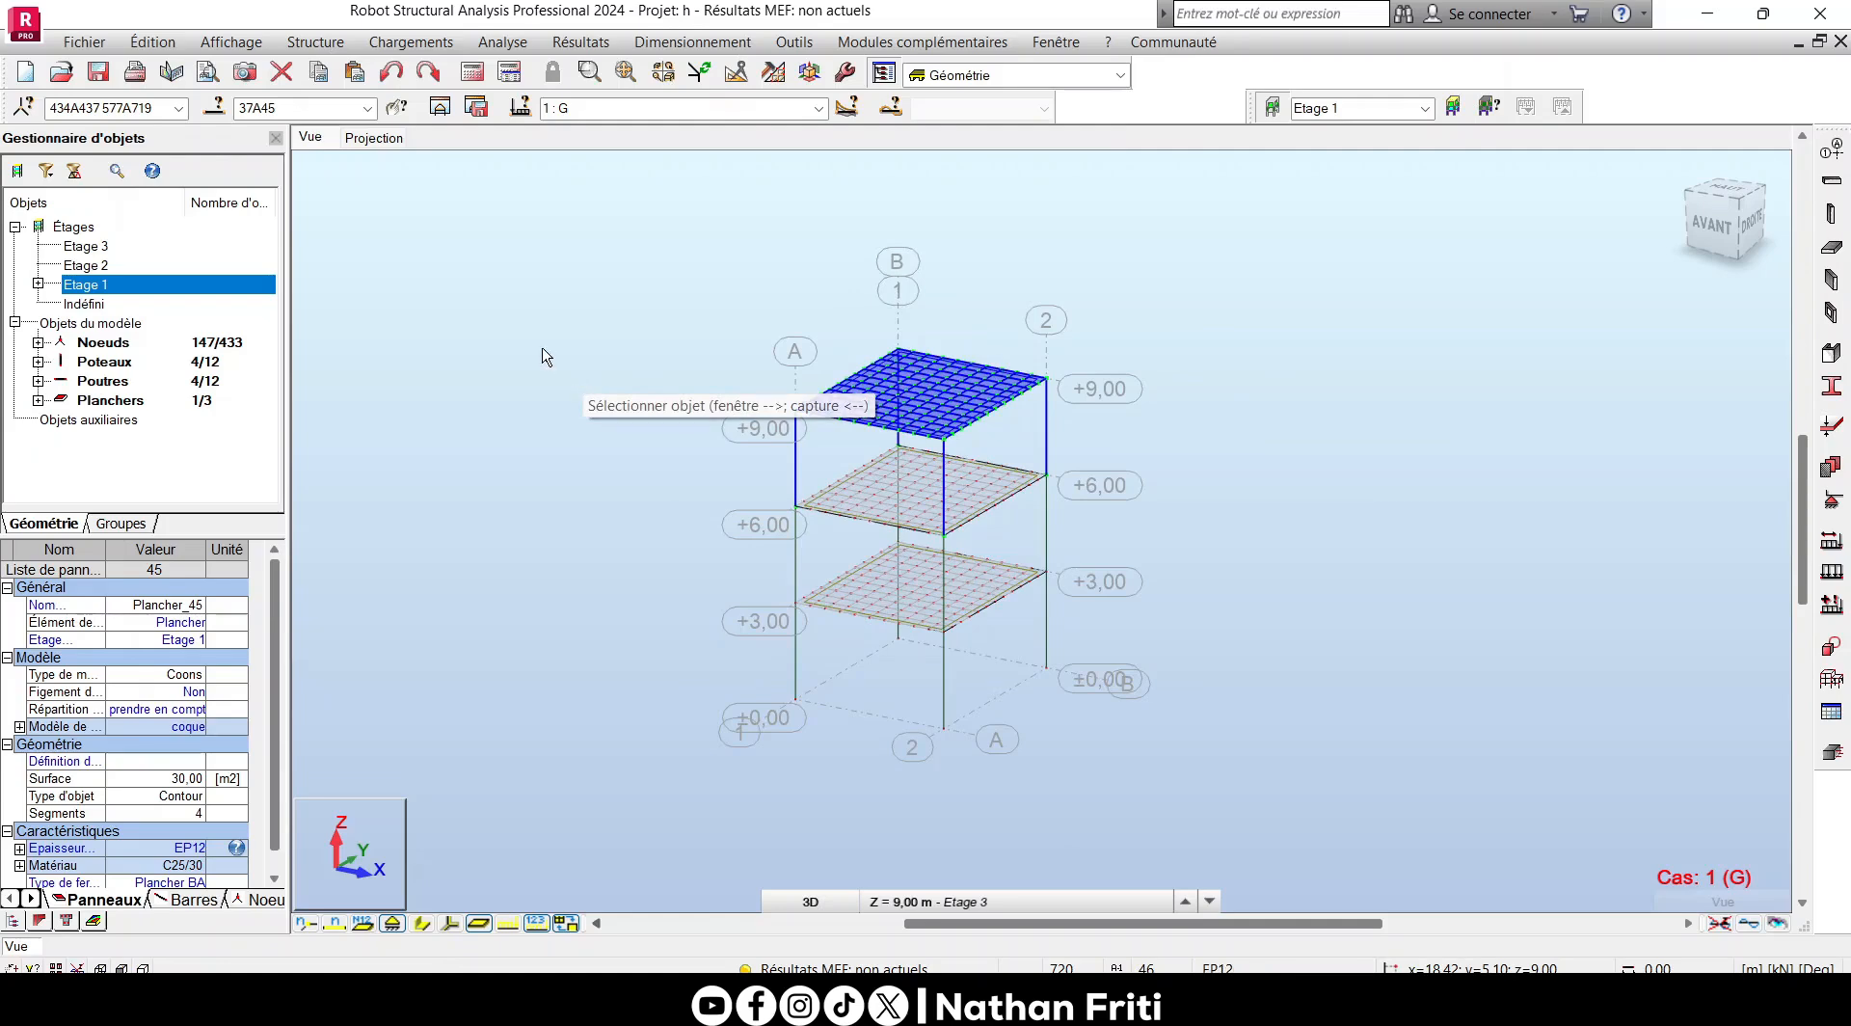
{"action": "left_click", "coordinate": [566, 458]}
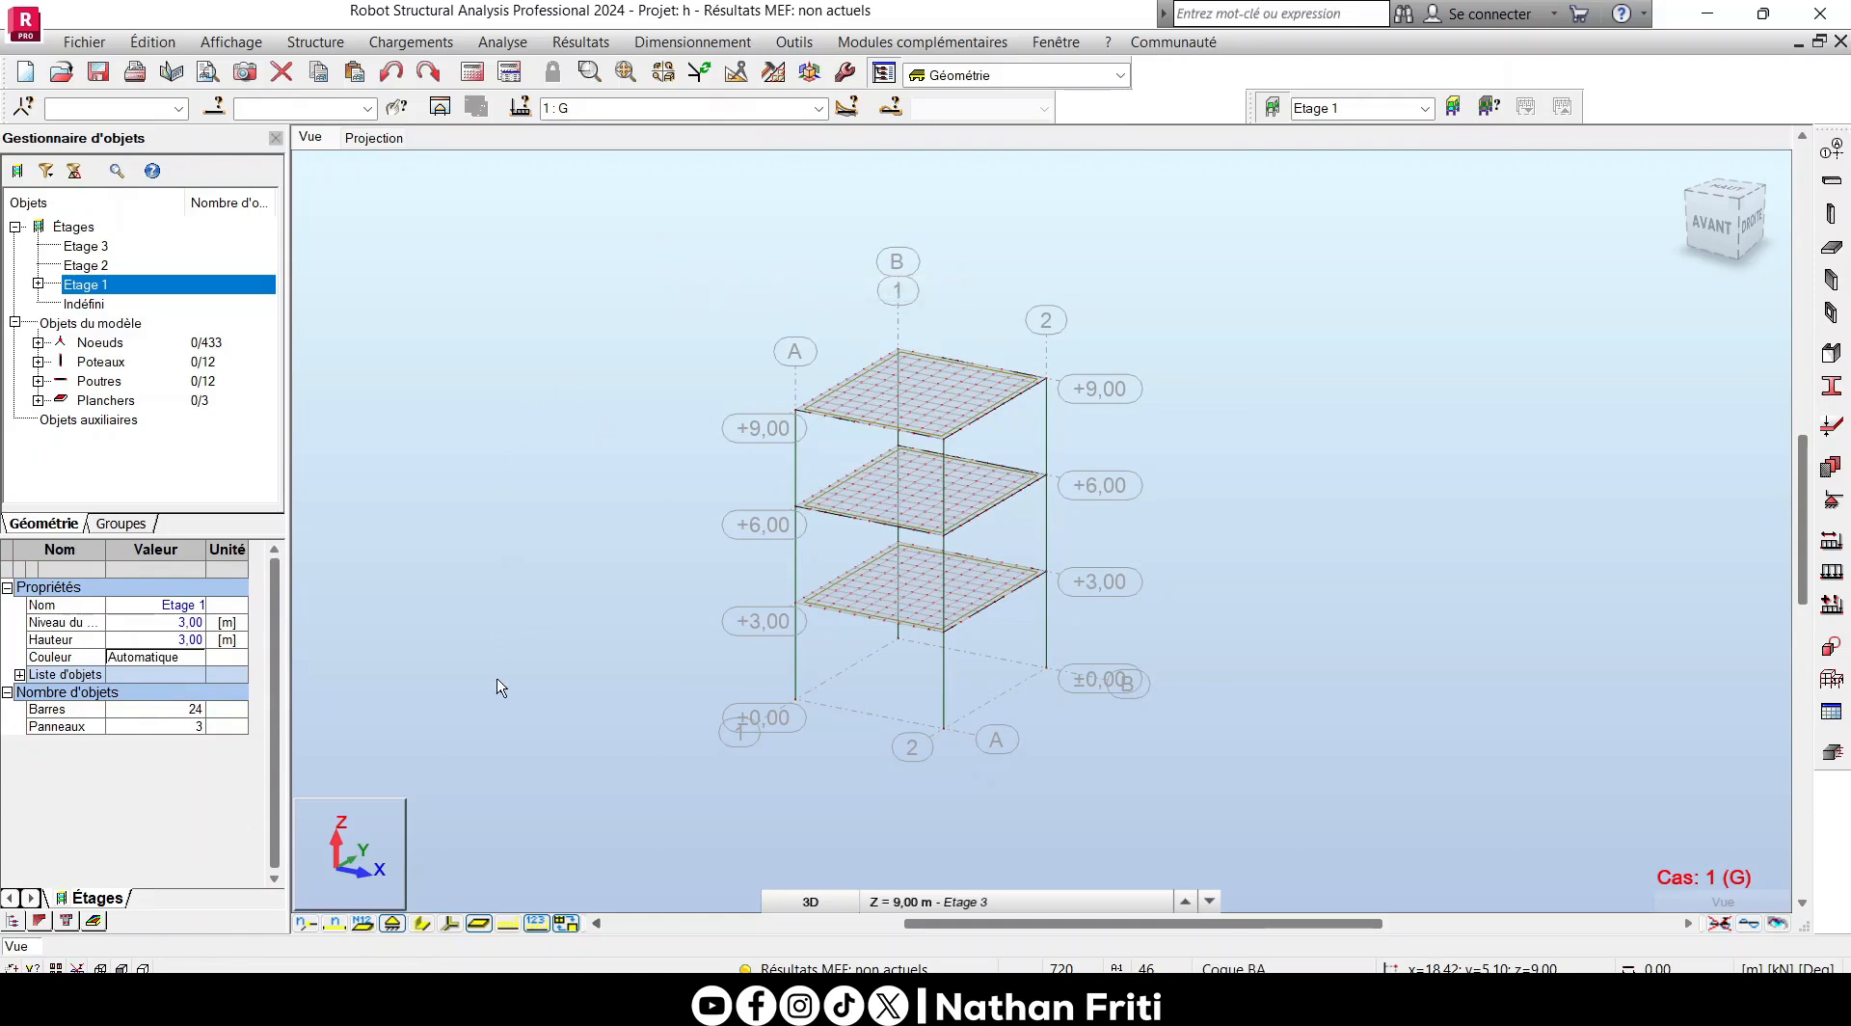
- Select the four column base nodes in the plan projection and open the definition of the Fixed nodal support
{"action": "left_click", "coordinate": [385, 133]}
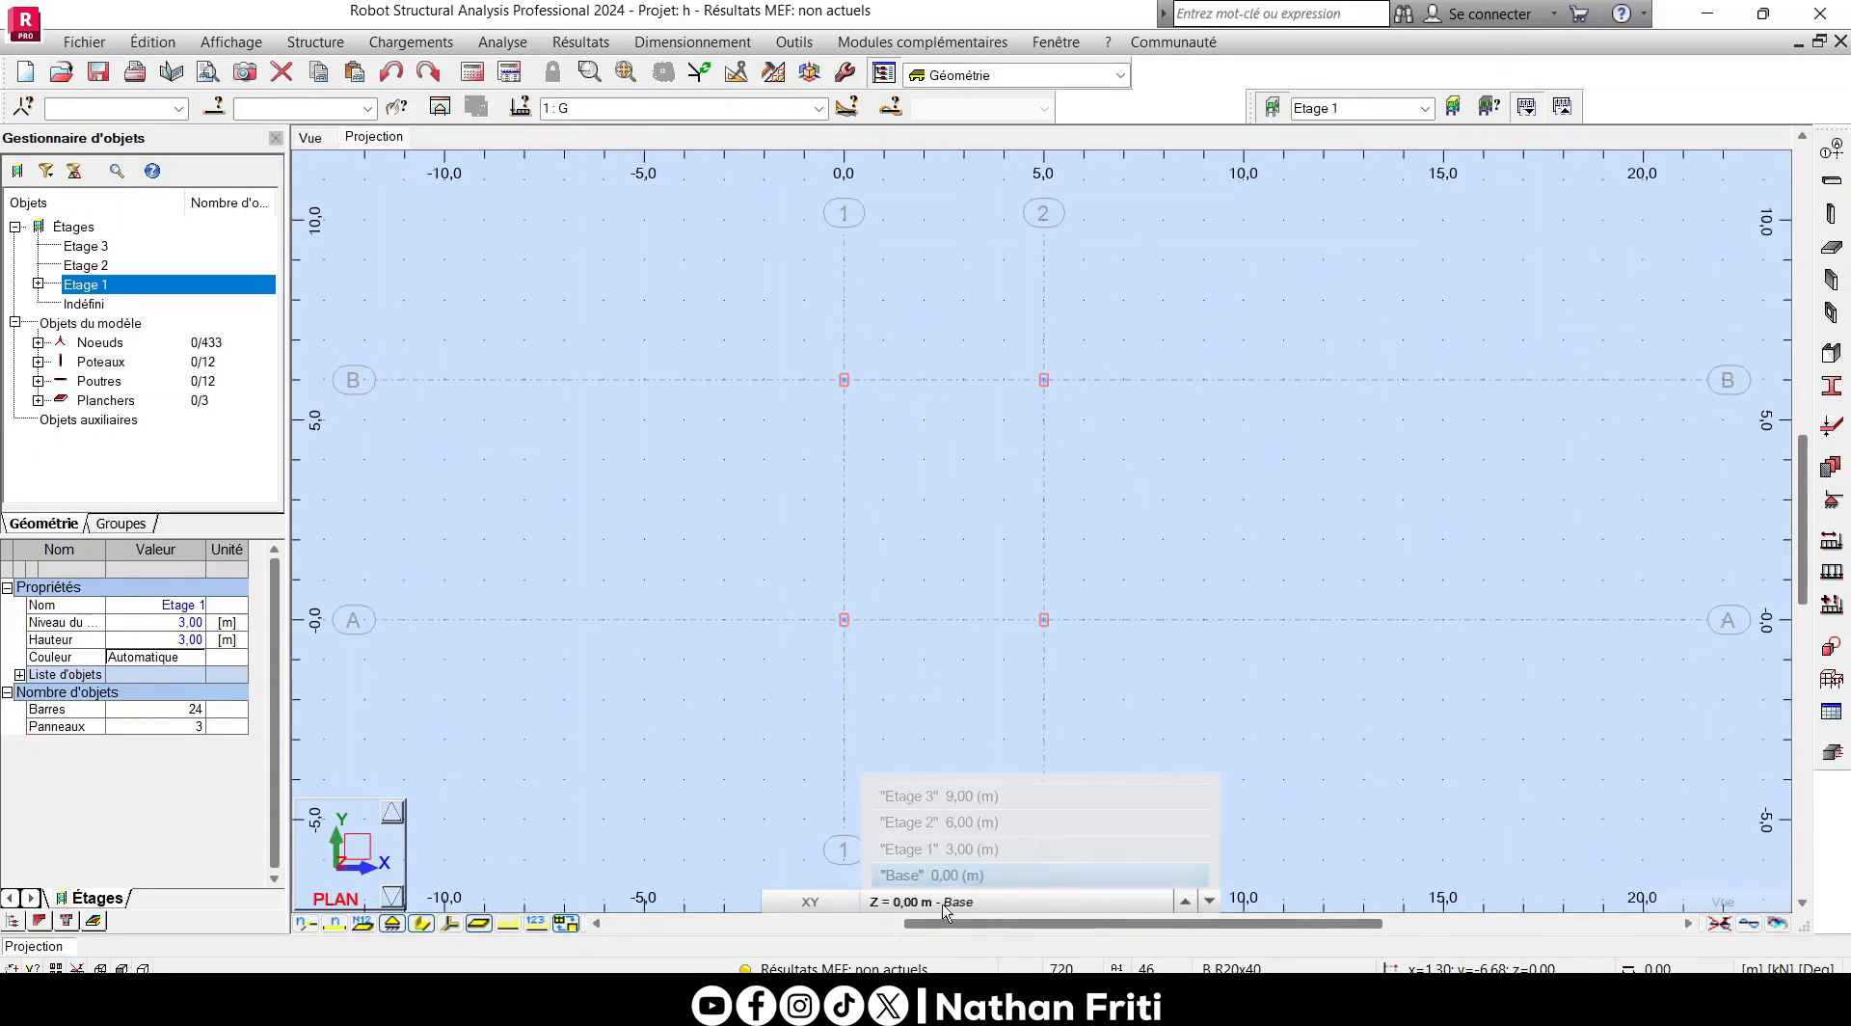
{"action": "left_click_drag", "start_coordinate": [1190, 702], "coordinate": [694, 345]}
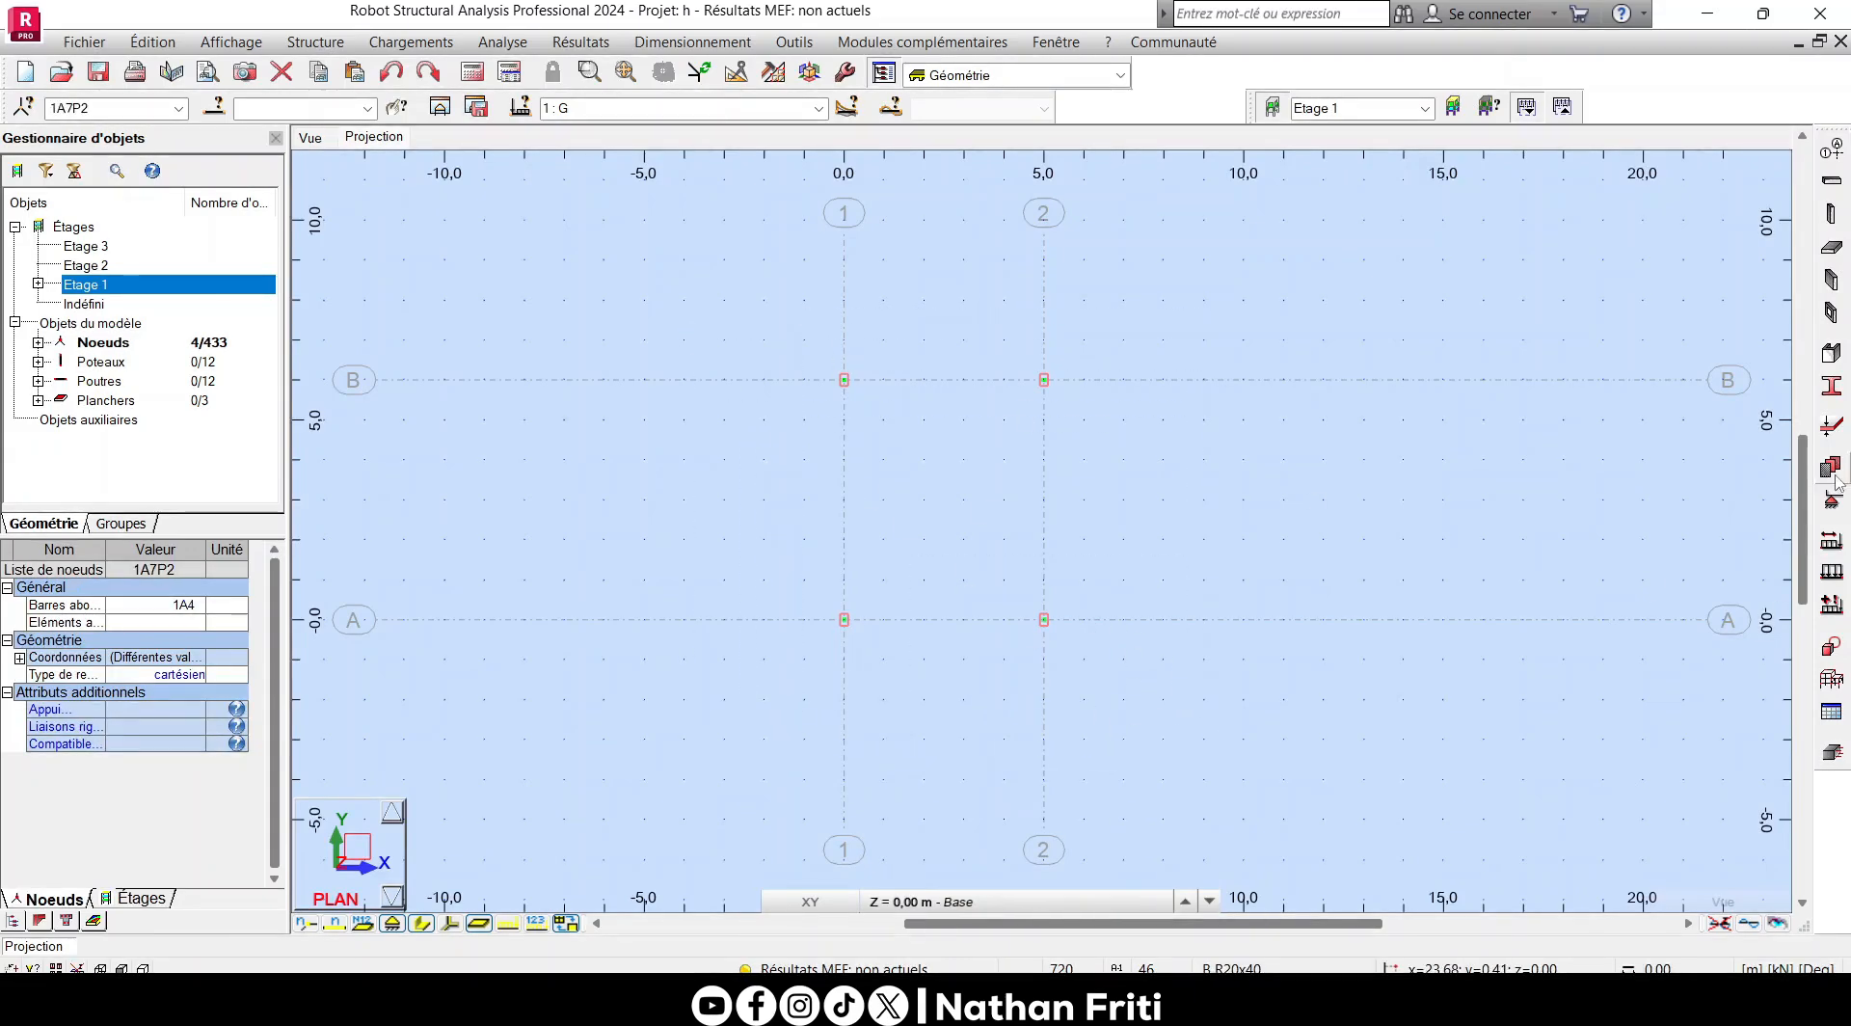
{"action": "left_click", "coordinate": [1837, 503]}
{"action": "left_click_drag", "start_coordinate": [1482, 355], "coordinate": [1363, 356]}
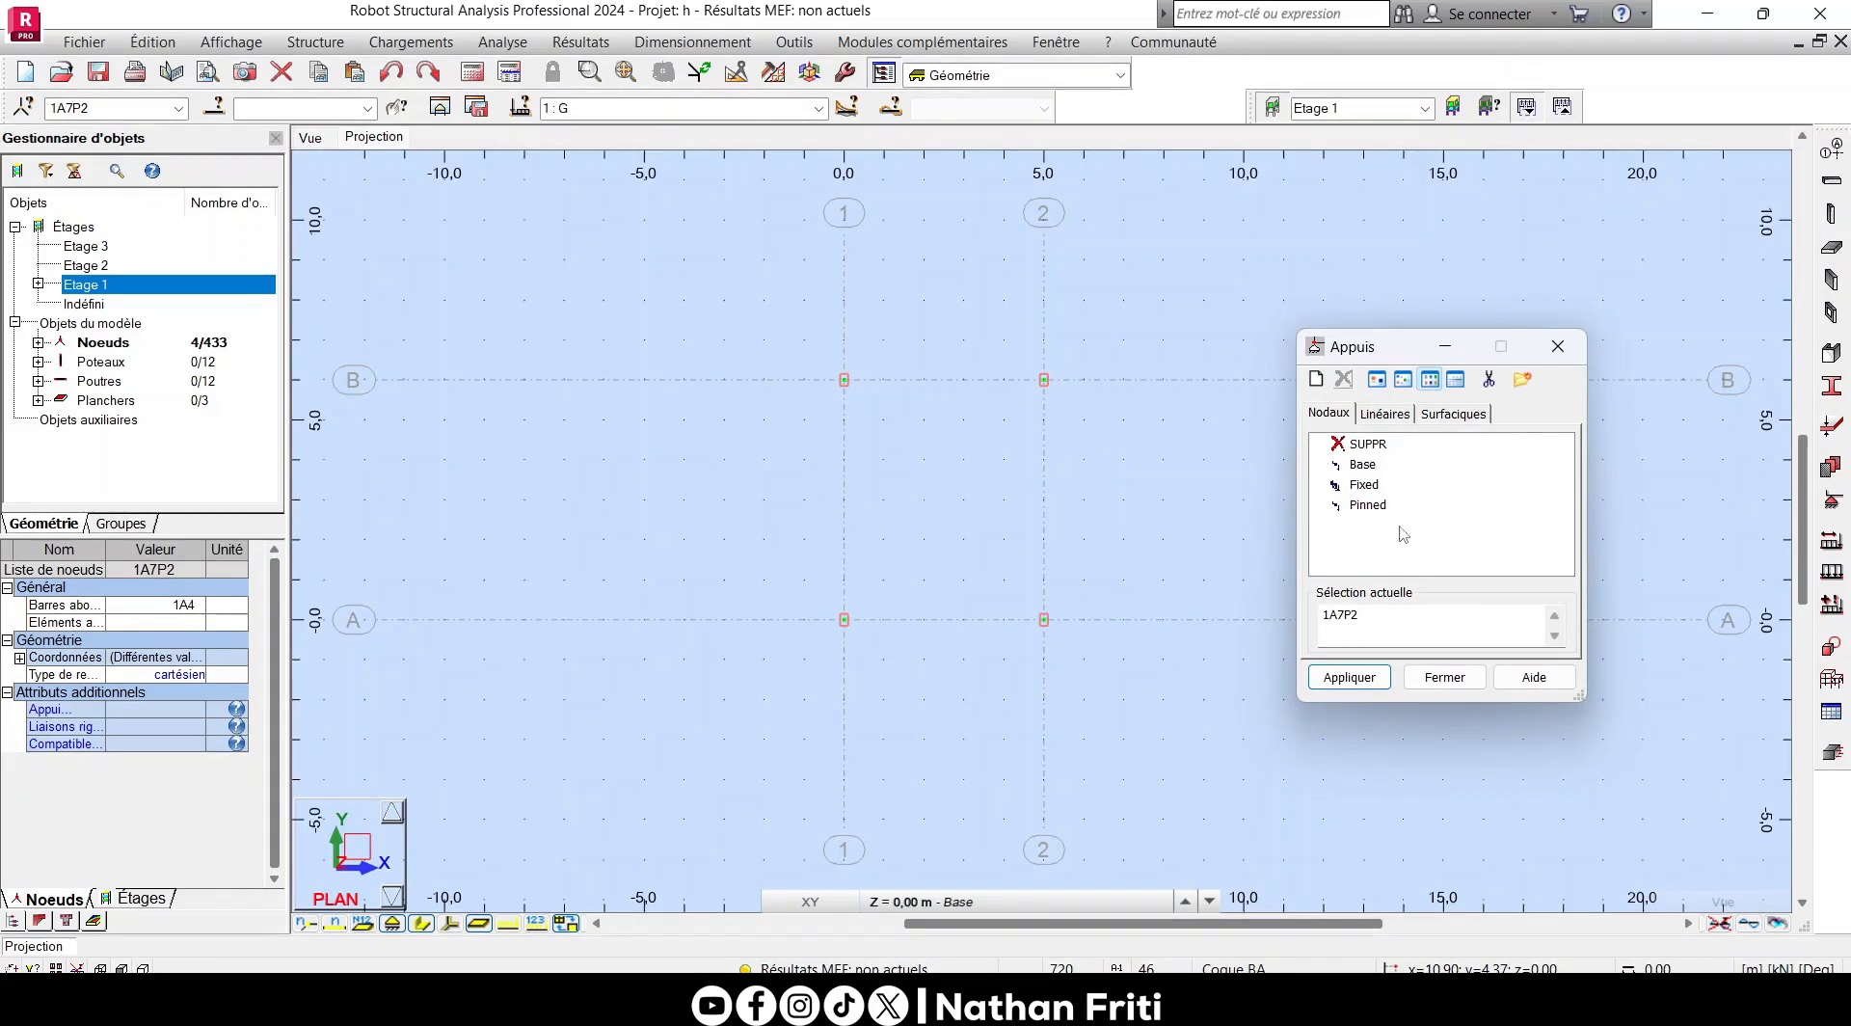
{"action": "double_click", "coordinate": [1363, 485]}
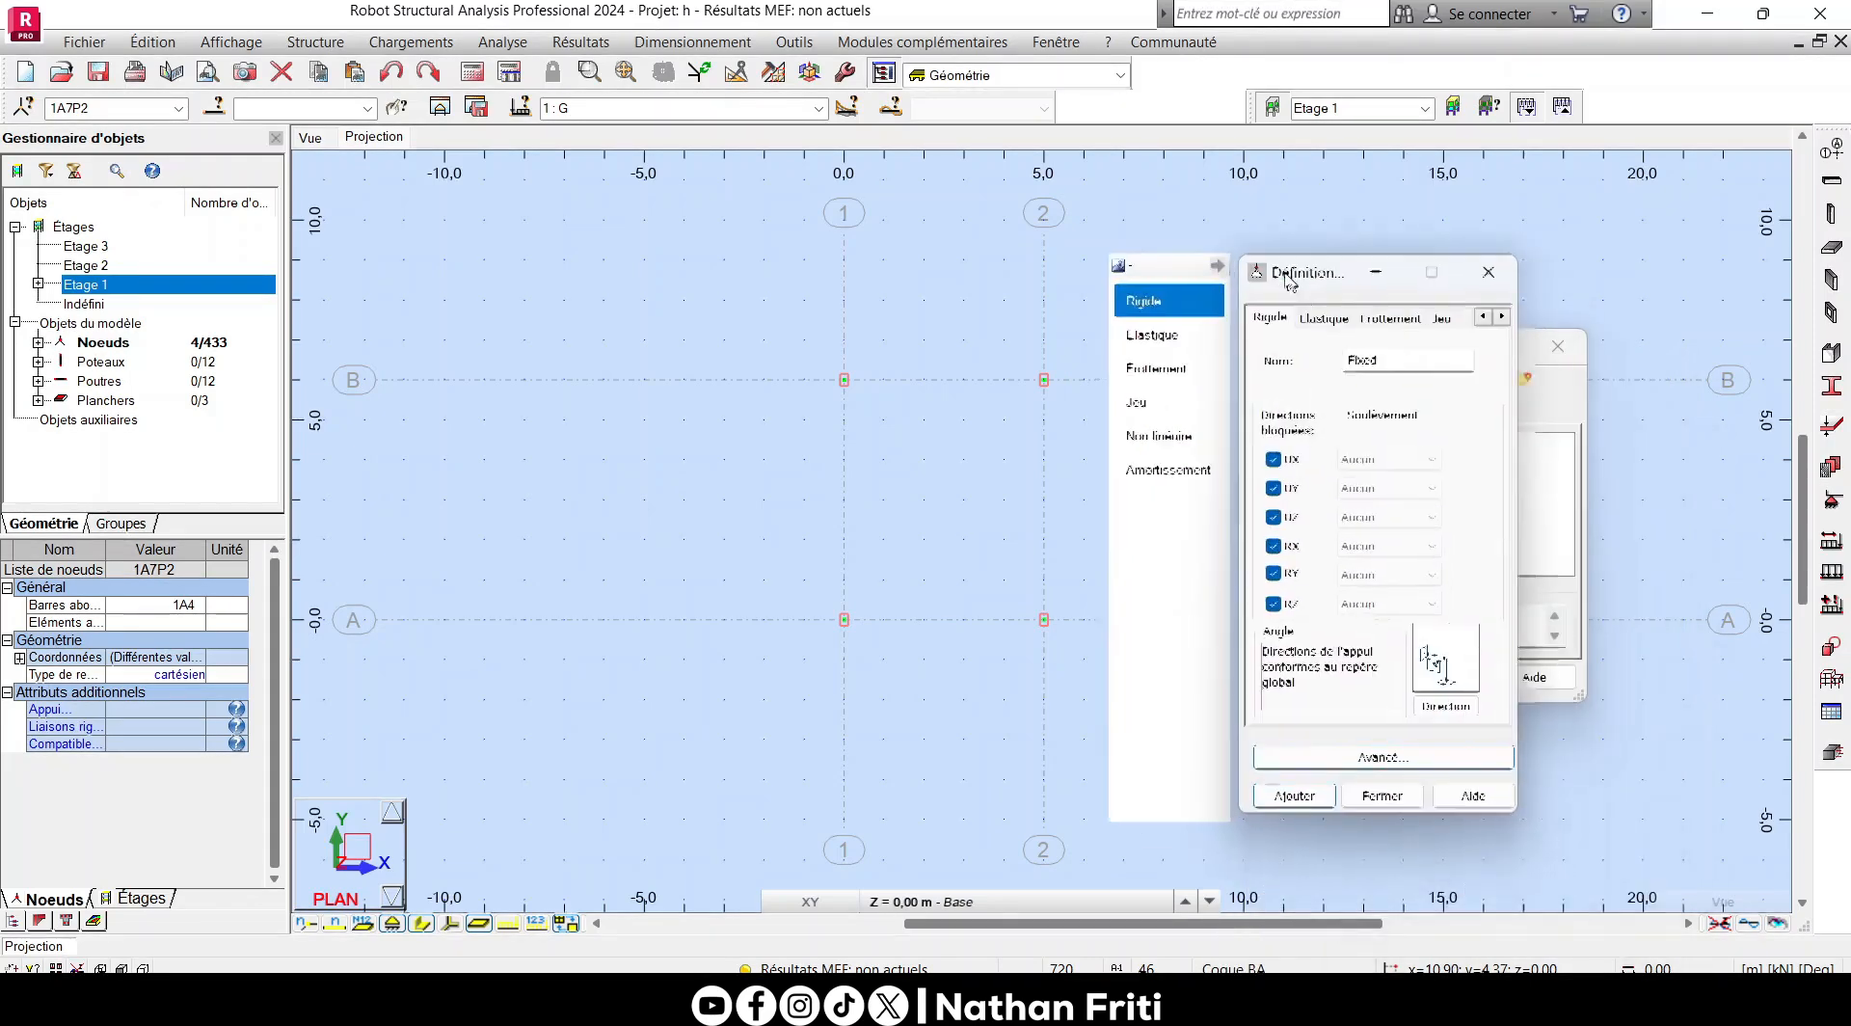
{"action": "left_click_drag", "start_coordinate": [1313, 253], "coordinate": [1264, 238]}
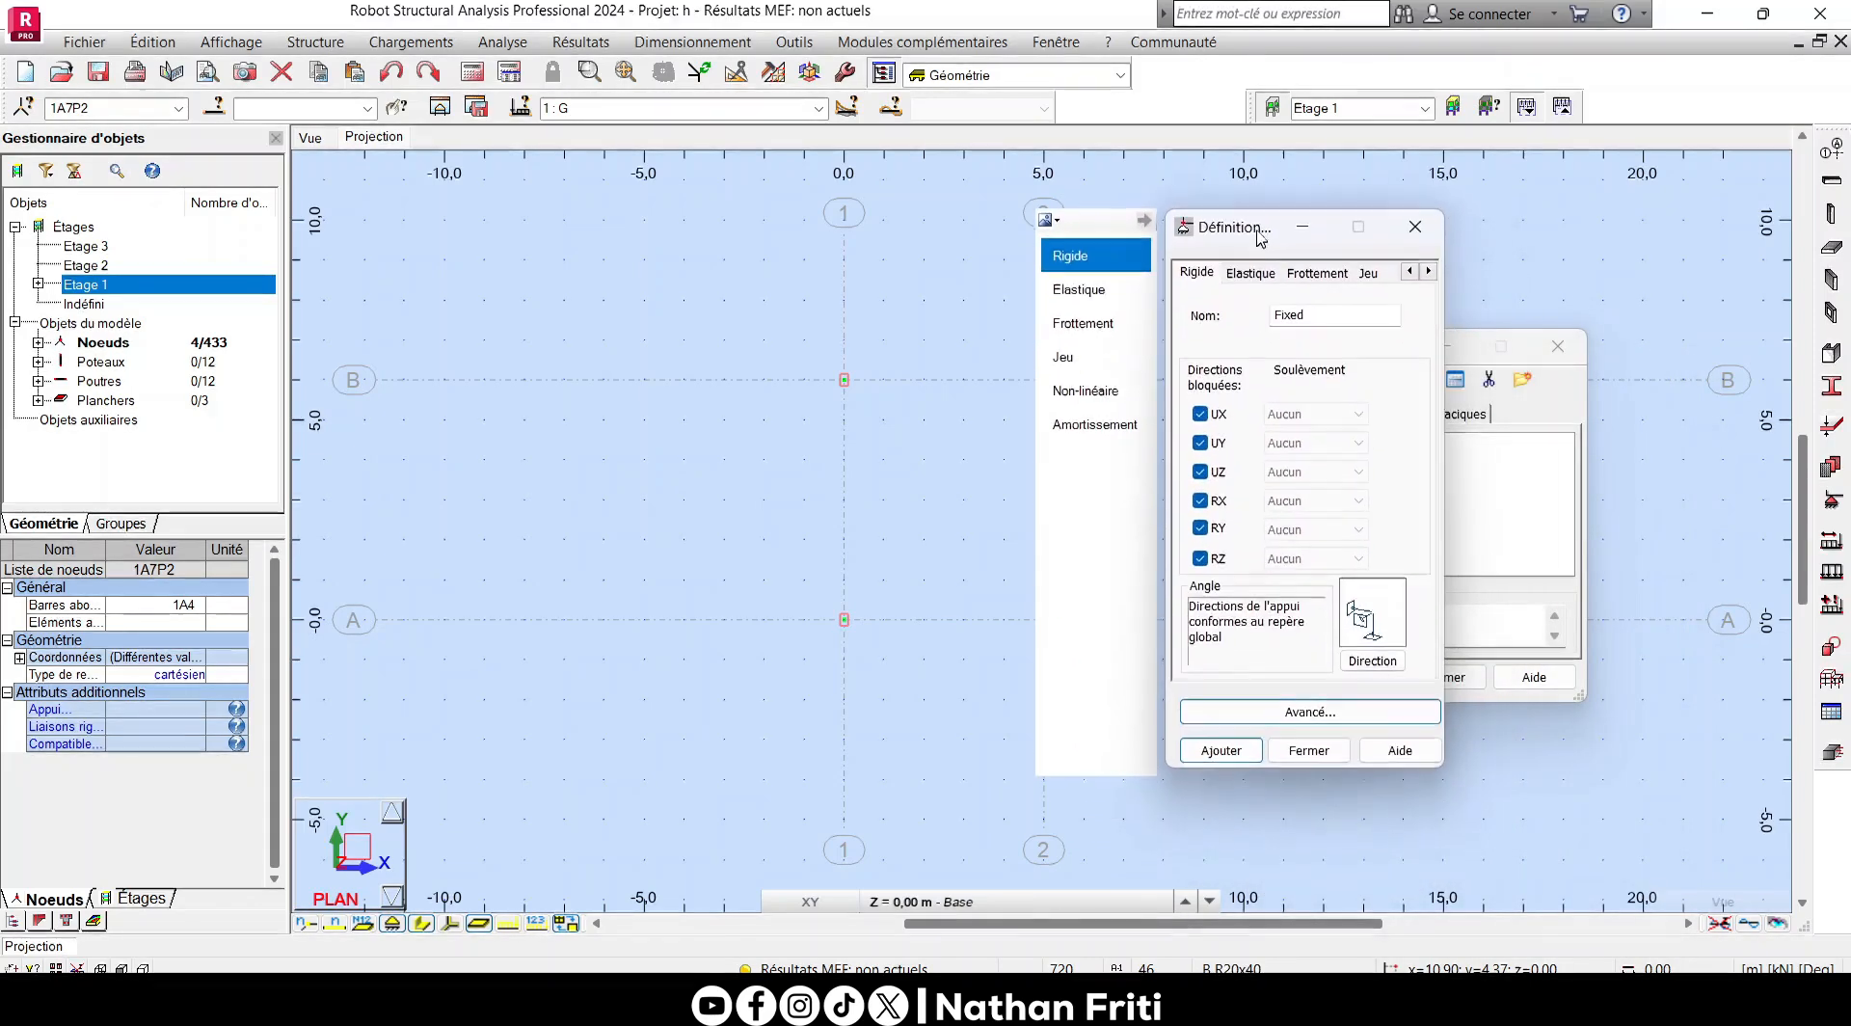
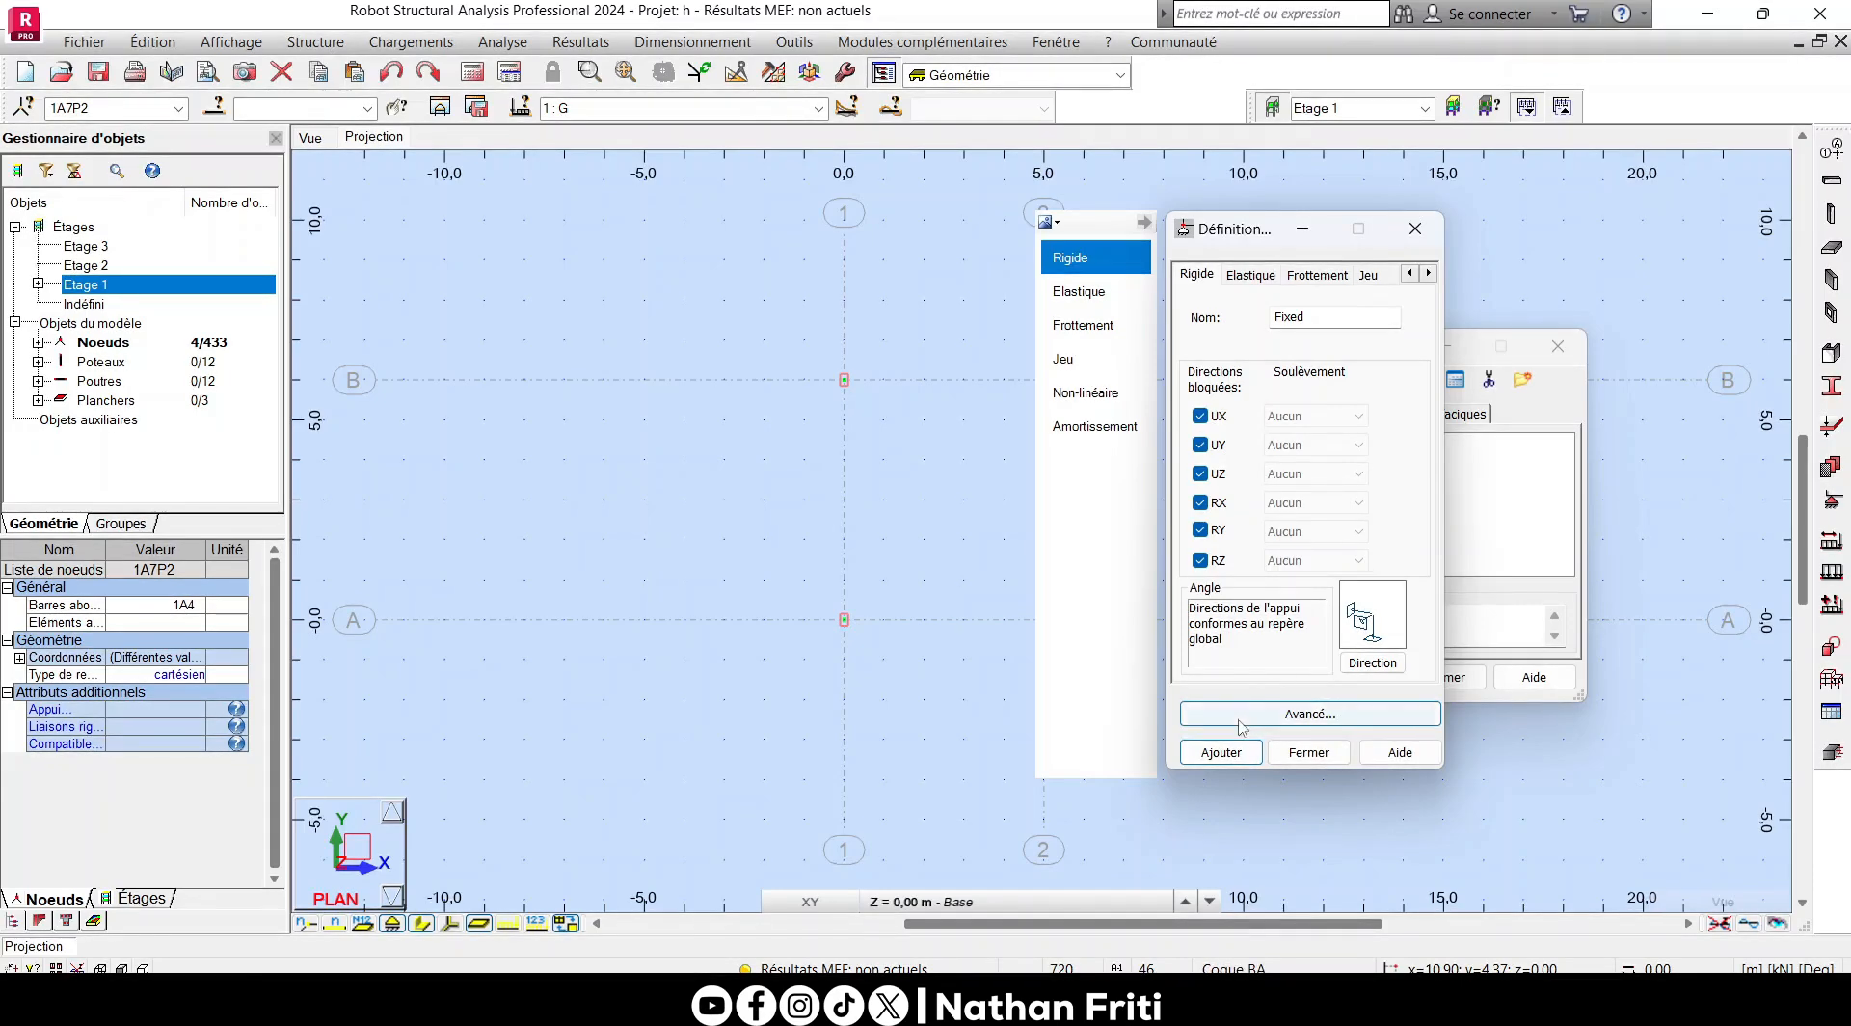
- Save the Fixed nodal support with all six directions blocked and apply it to the four selected column base nodes
{"action": "left_click", "coordinate": [1225, 754]}
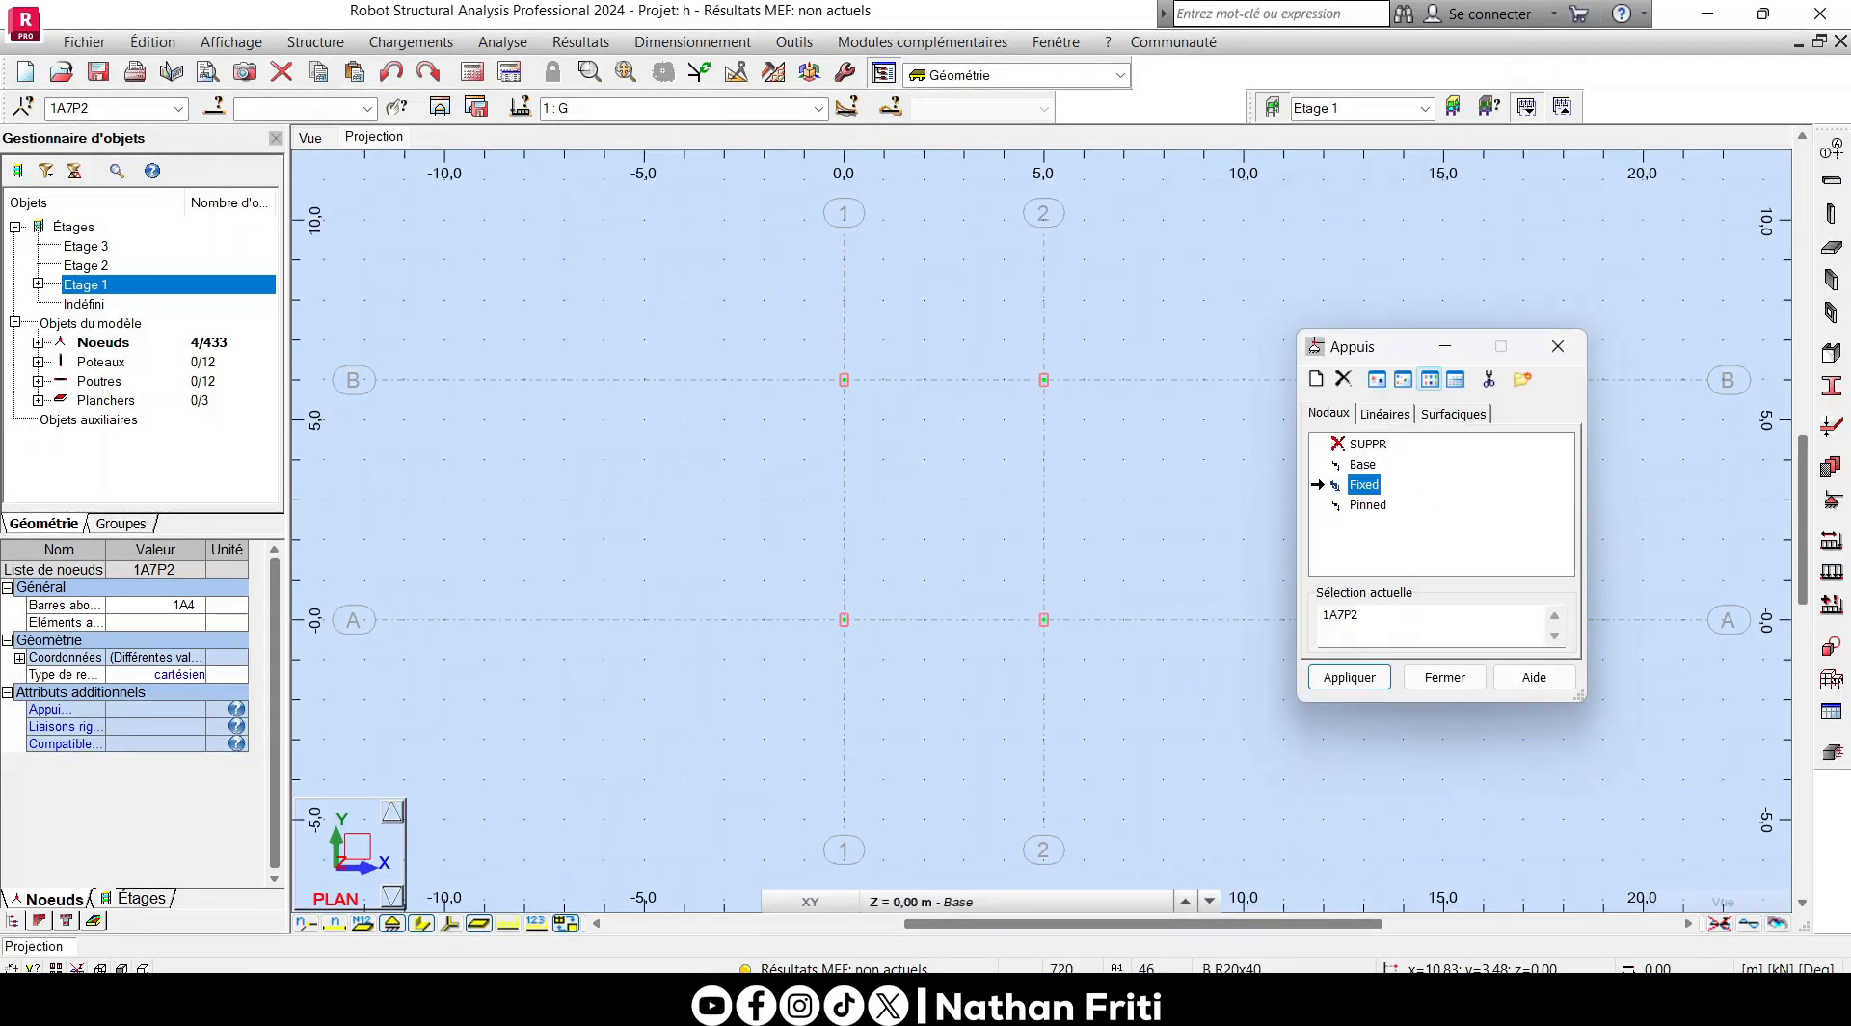
{"action": "left_click", "coordinate": [1350, 676]}
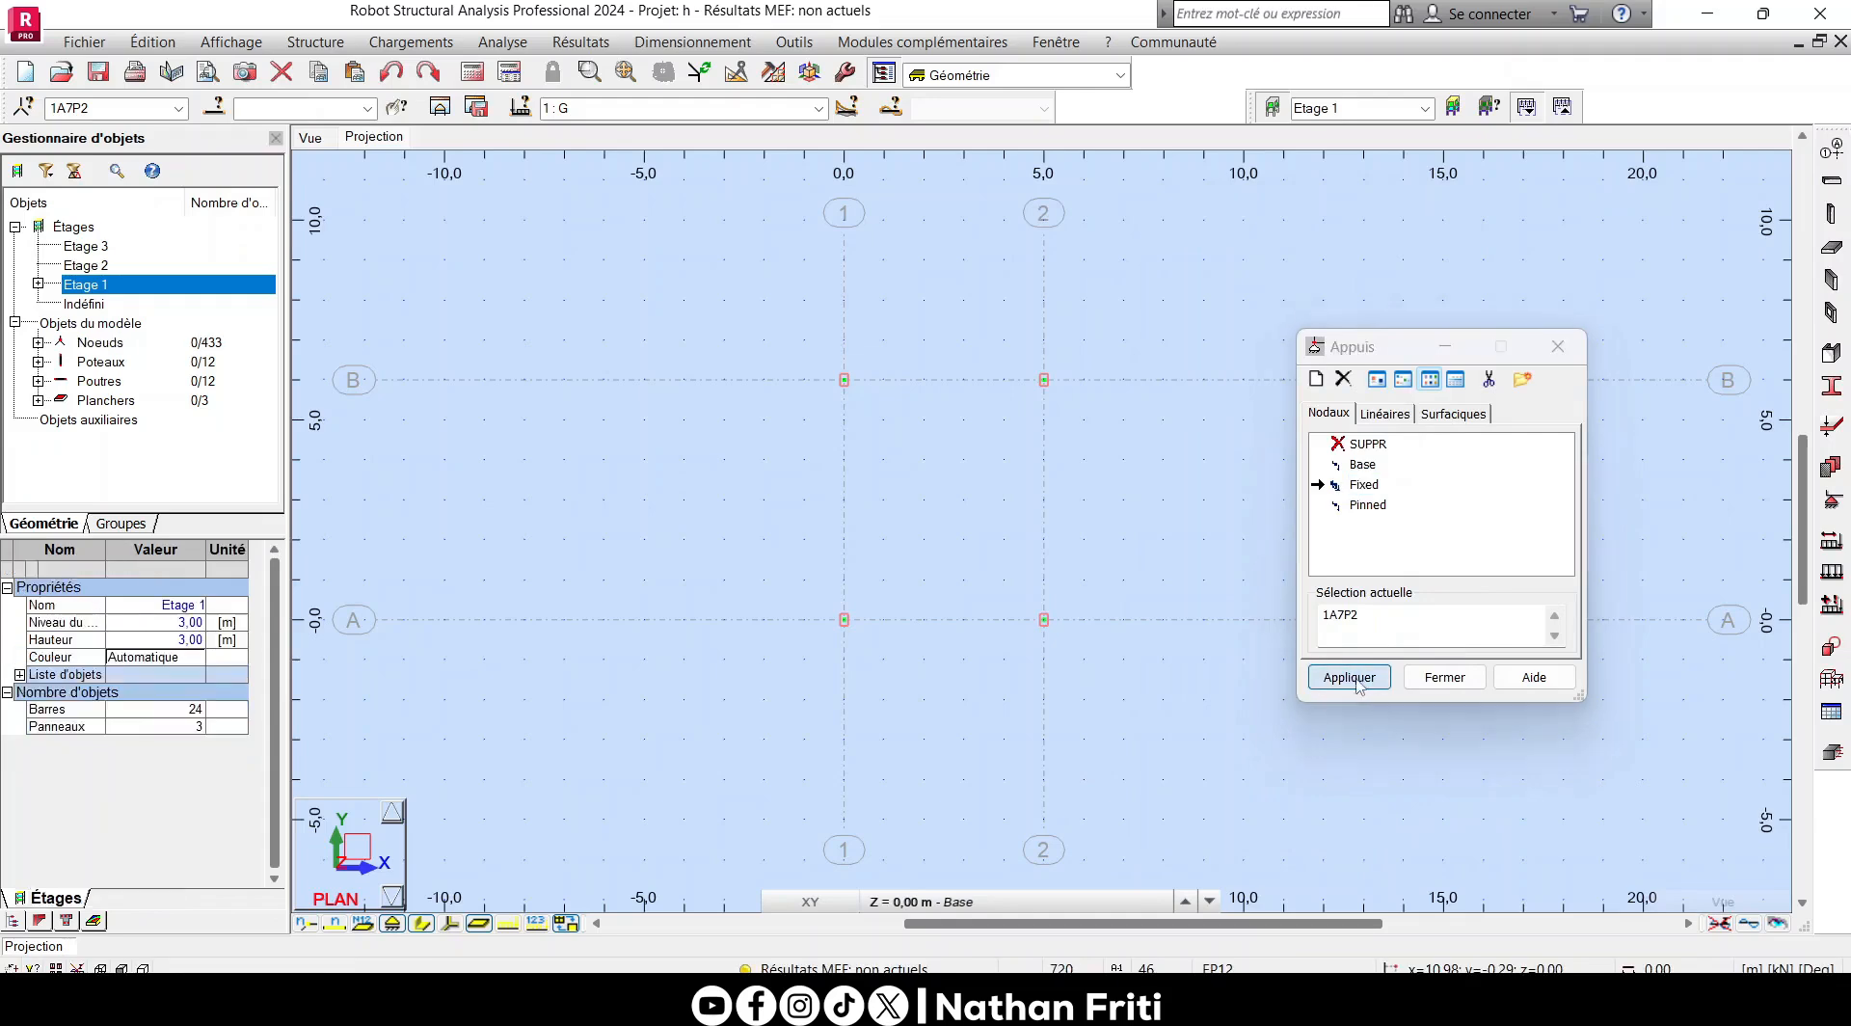
{"action": "left_click", "coordinate": [1443, 677]}
- Display the section shapes of the beams and columns in the 3D view of the supported structure
{"action": "left_click", "coordinate": [309, 137]}
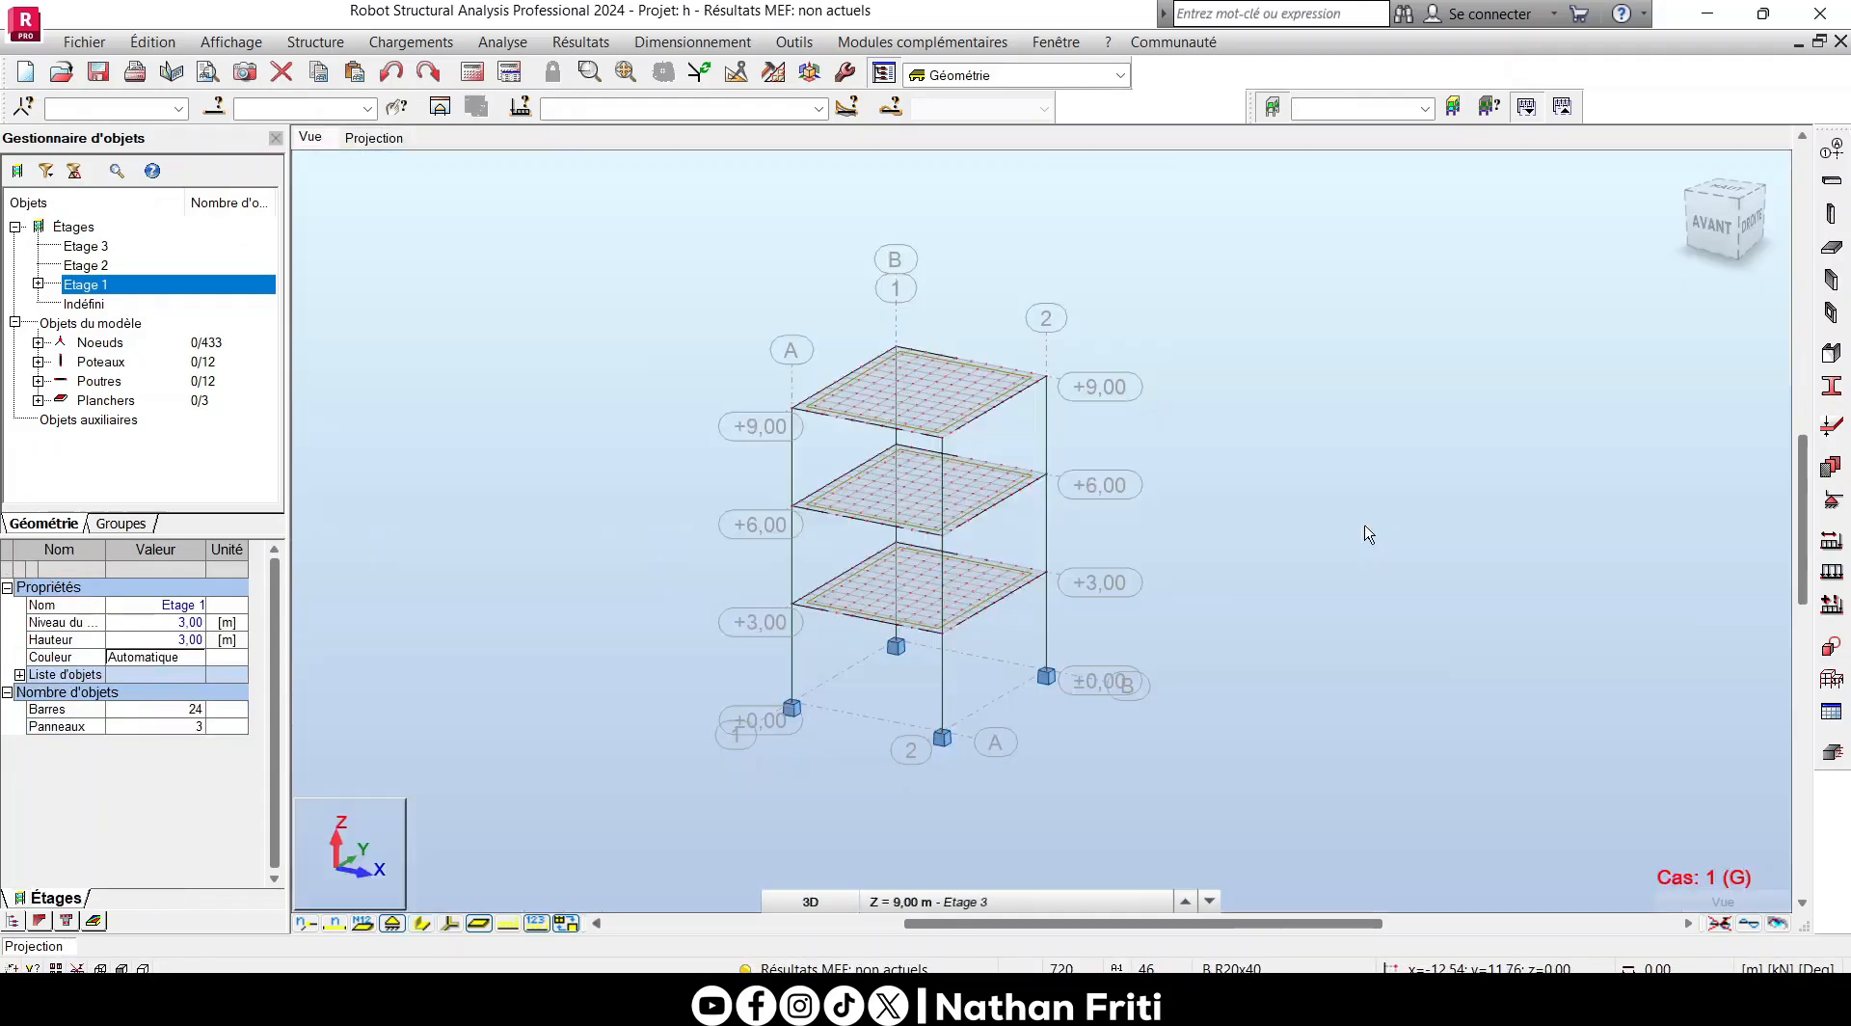
{"action": "scroll", "coordinate": [835, 487], "scroll_direction": "up", "scroll_amount": 2}
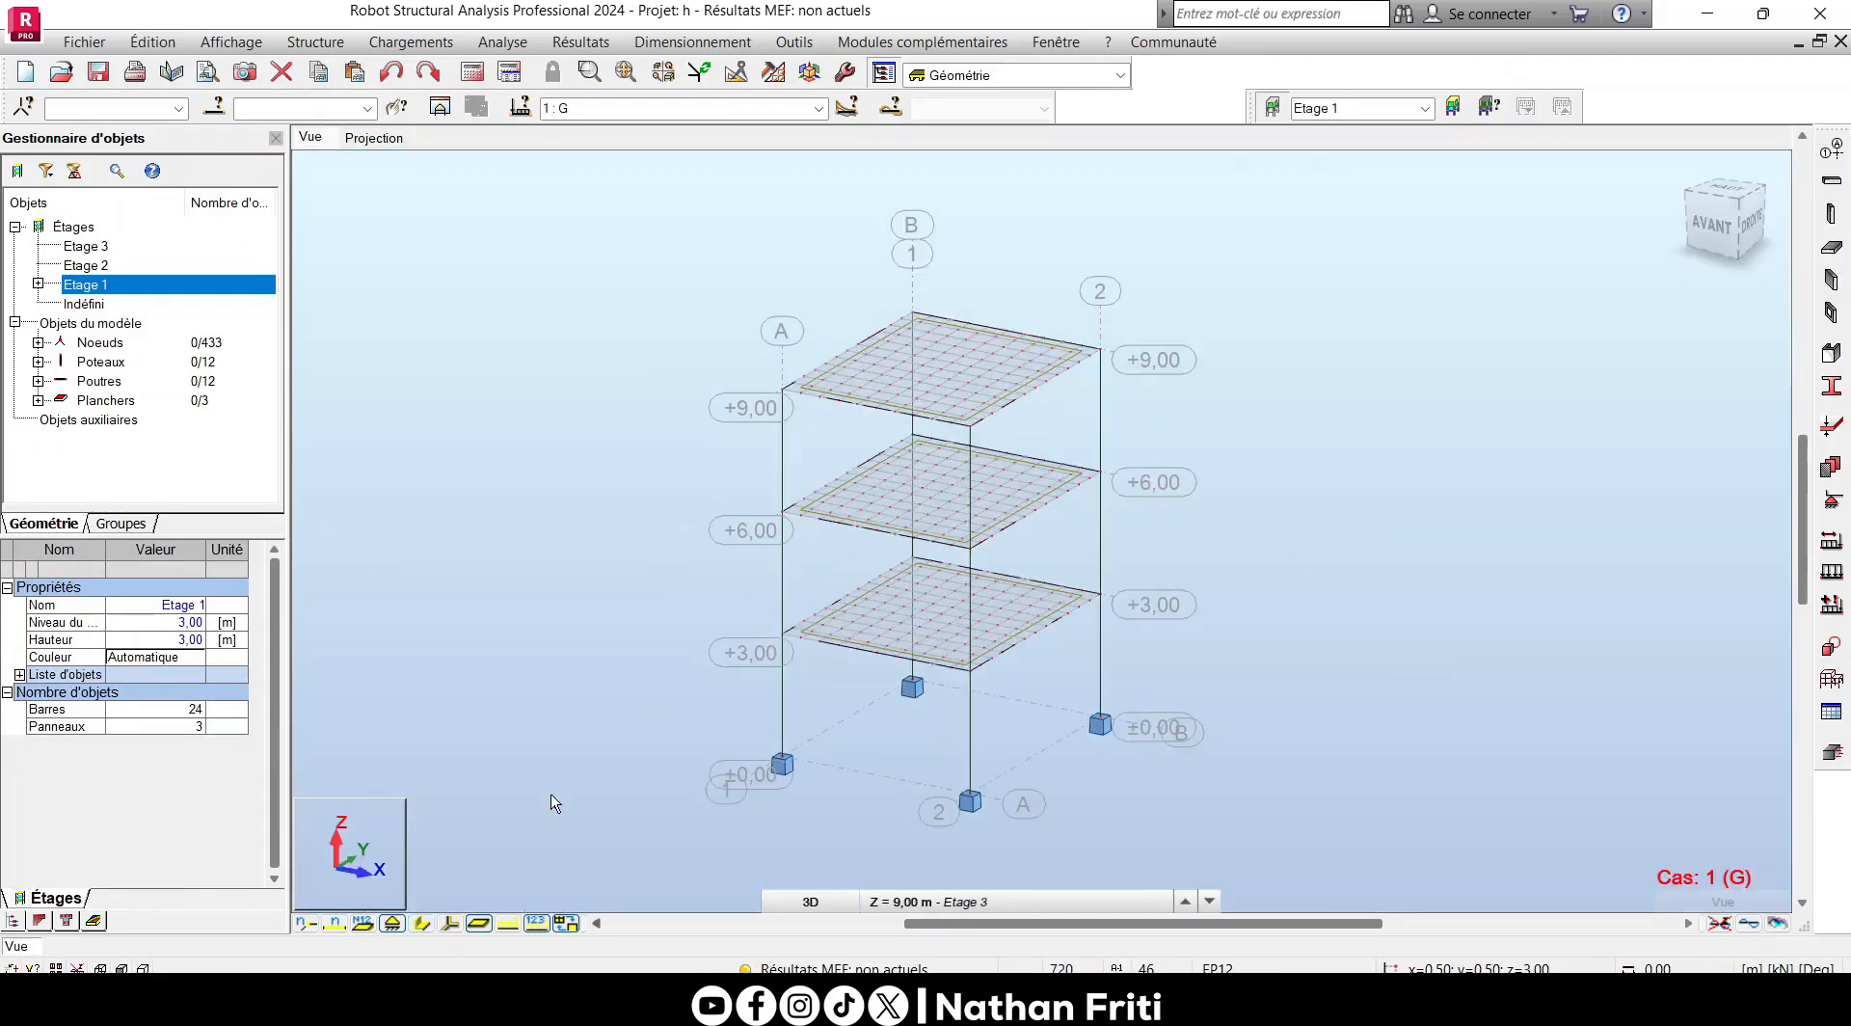
{"action": "left_click", "coordinate": [422, 923]}
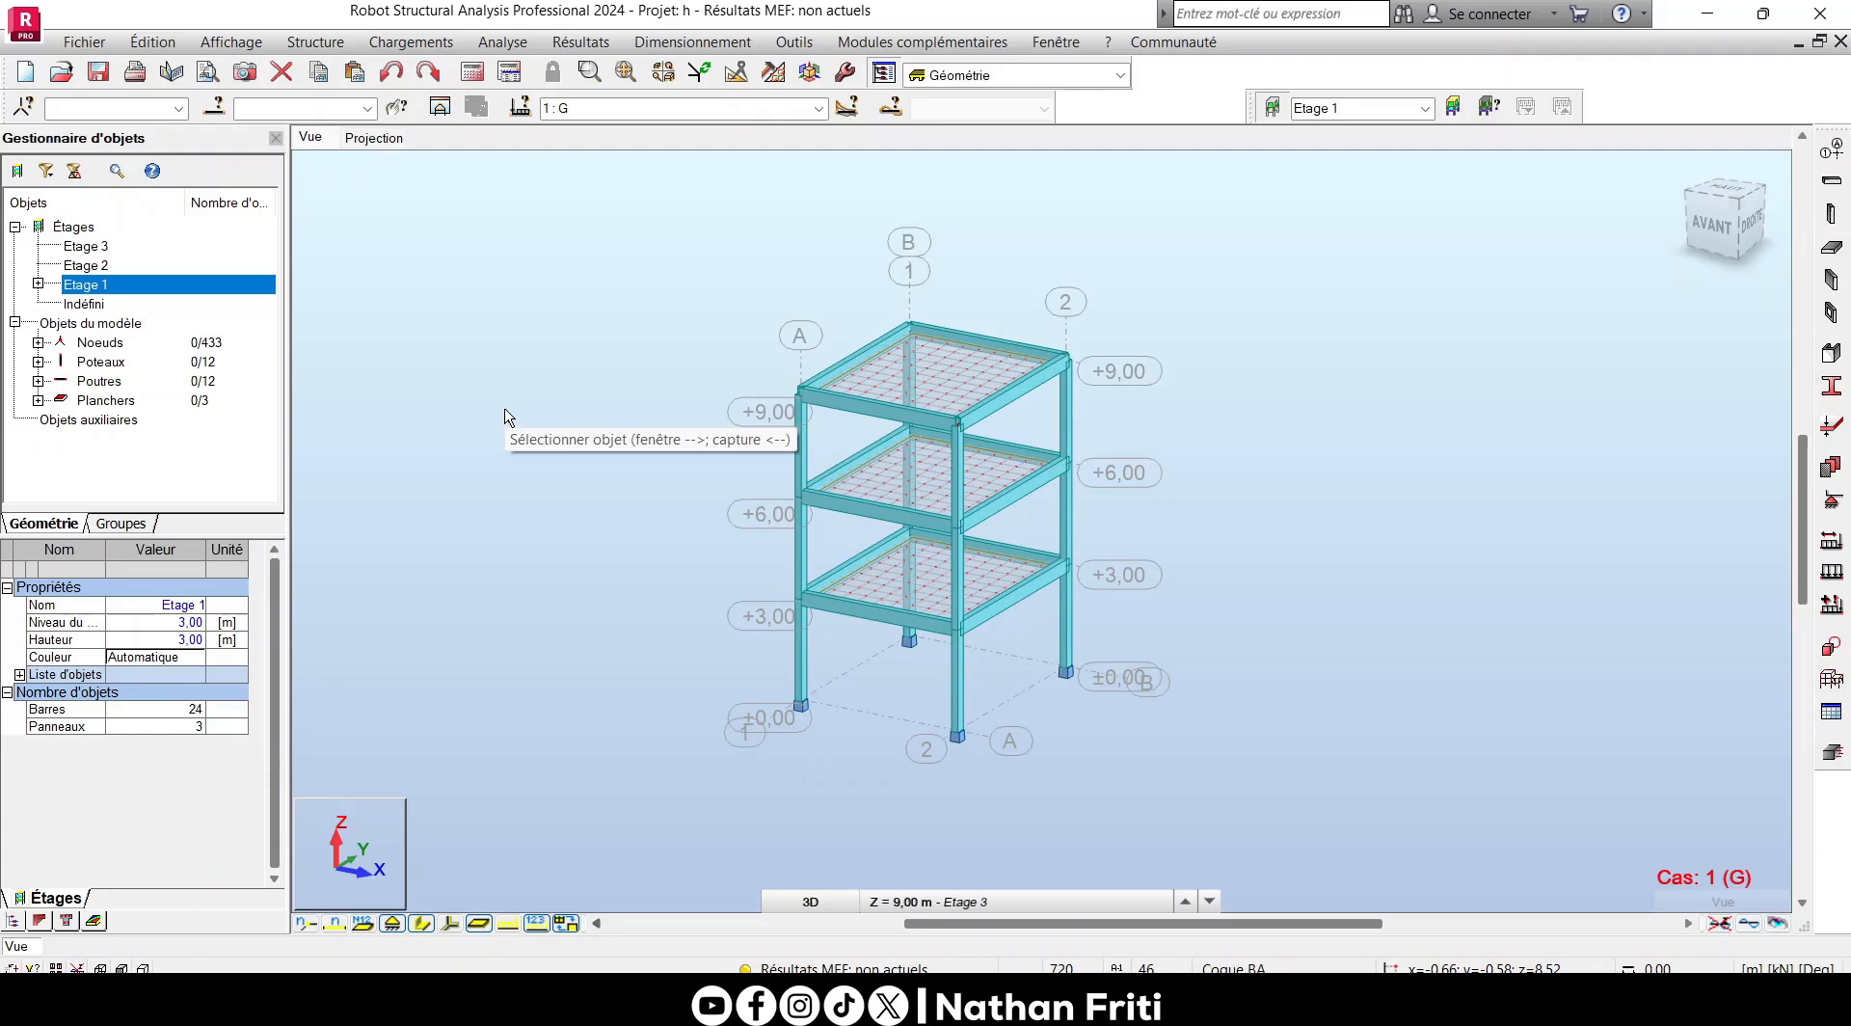
- Set the plan projection to the Etage 1 level at 3,00 m
{"action": "left_click", "coordinate": [374, 136]}
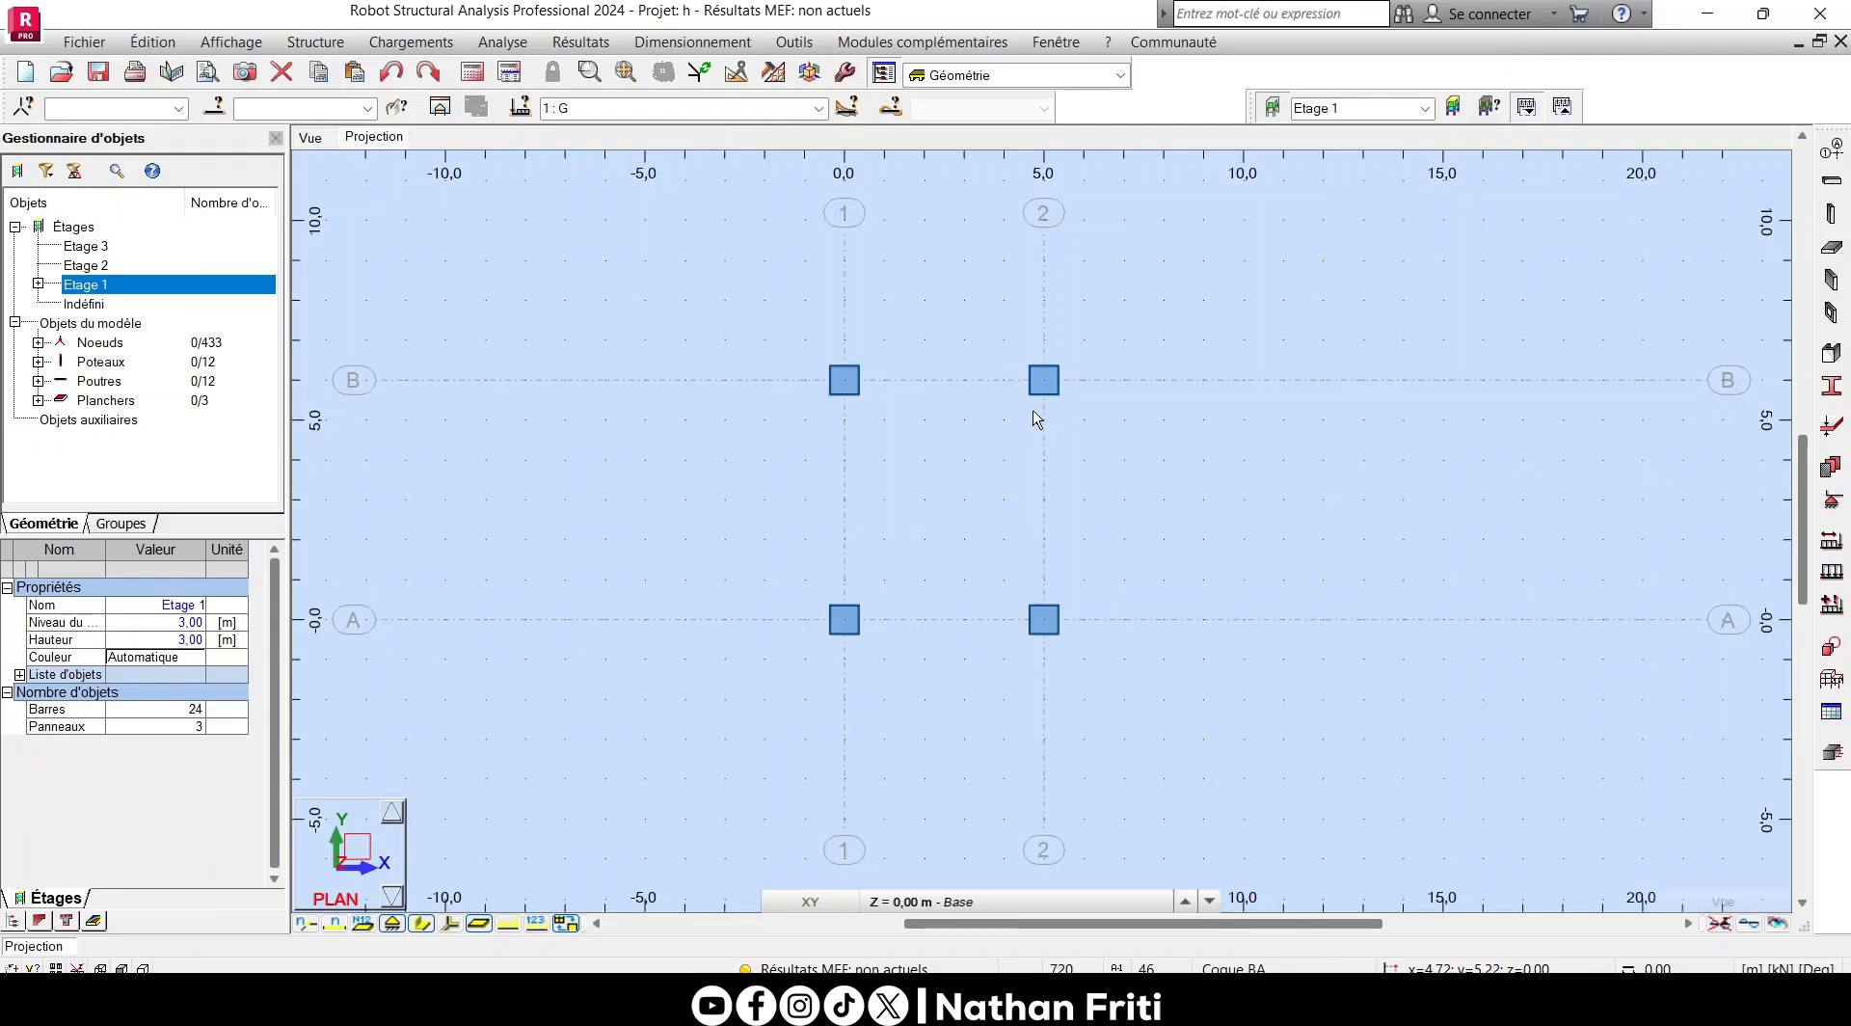
{"action": "left_click", "coordinate": [973, 901]}
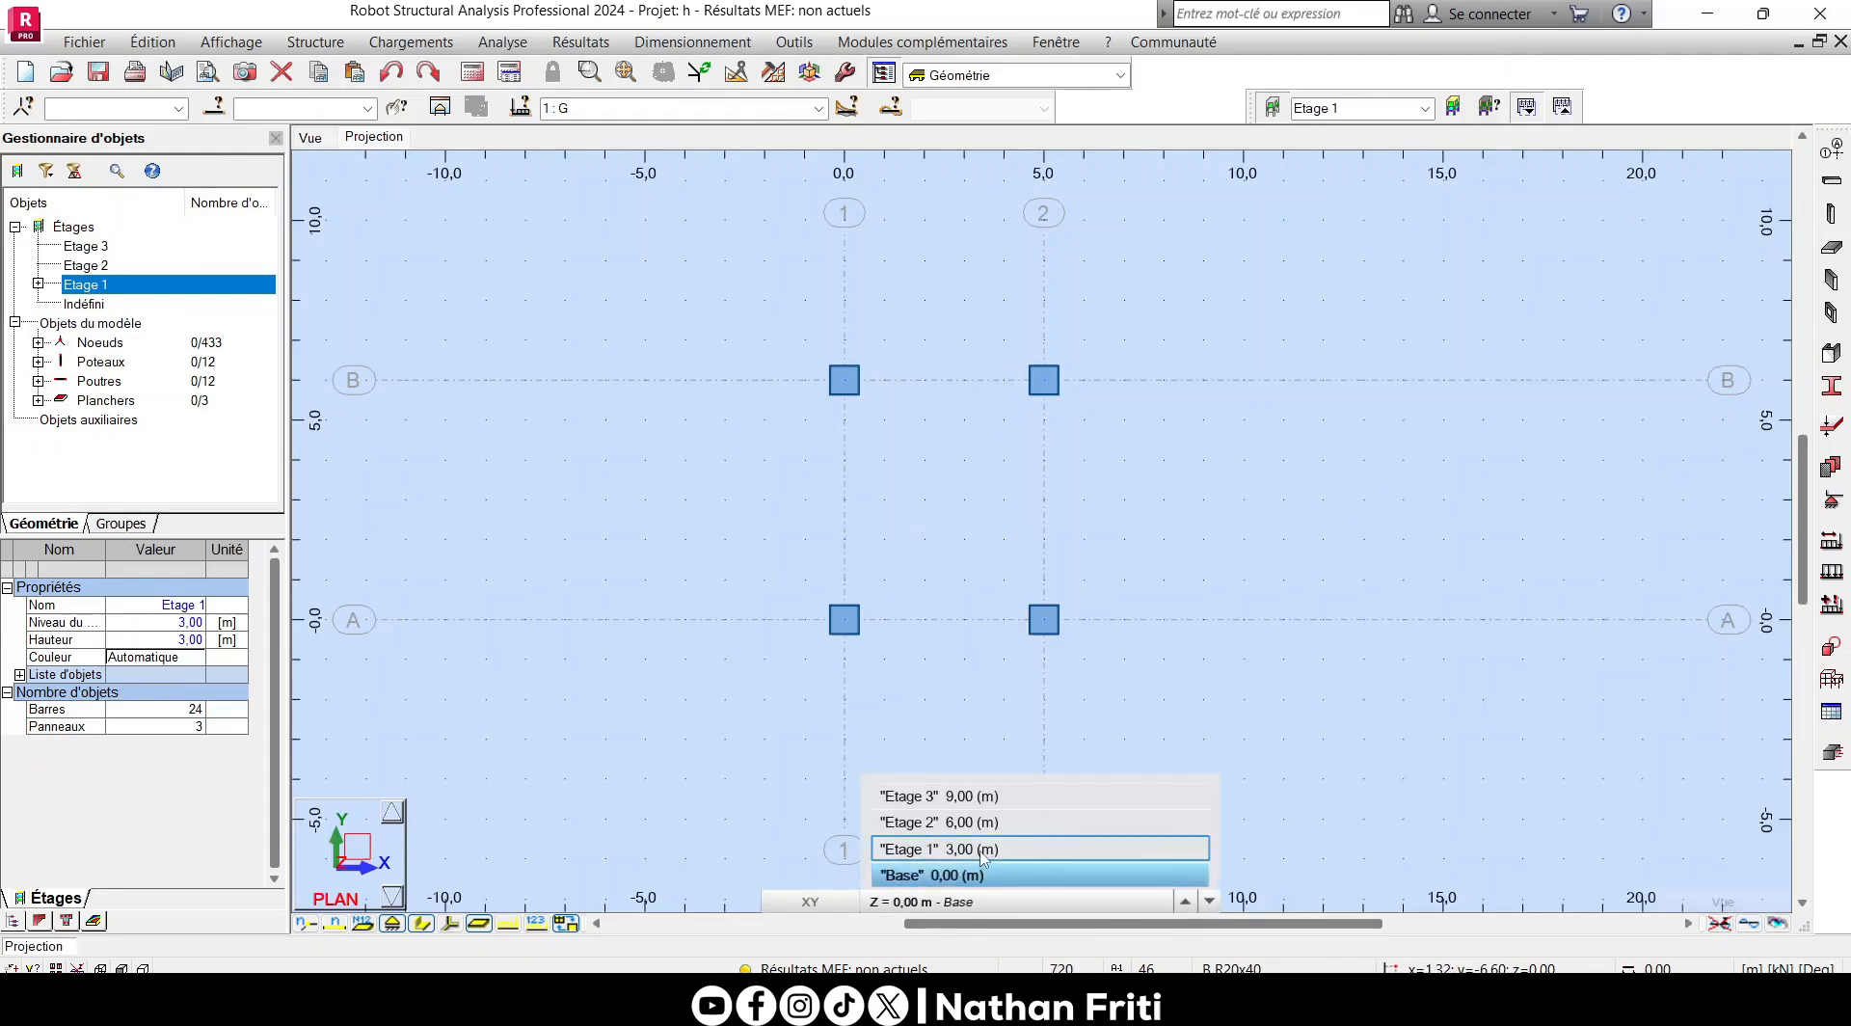
{"action": "left_click", "coordinate": [983, 850]}
{"action": "scroll", "coordinate": [1027, 385], "scroll_direction": "up", "scroll_amount": 3}
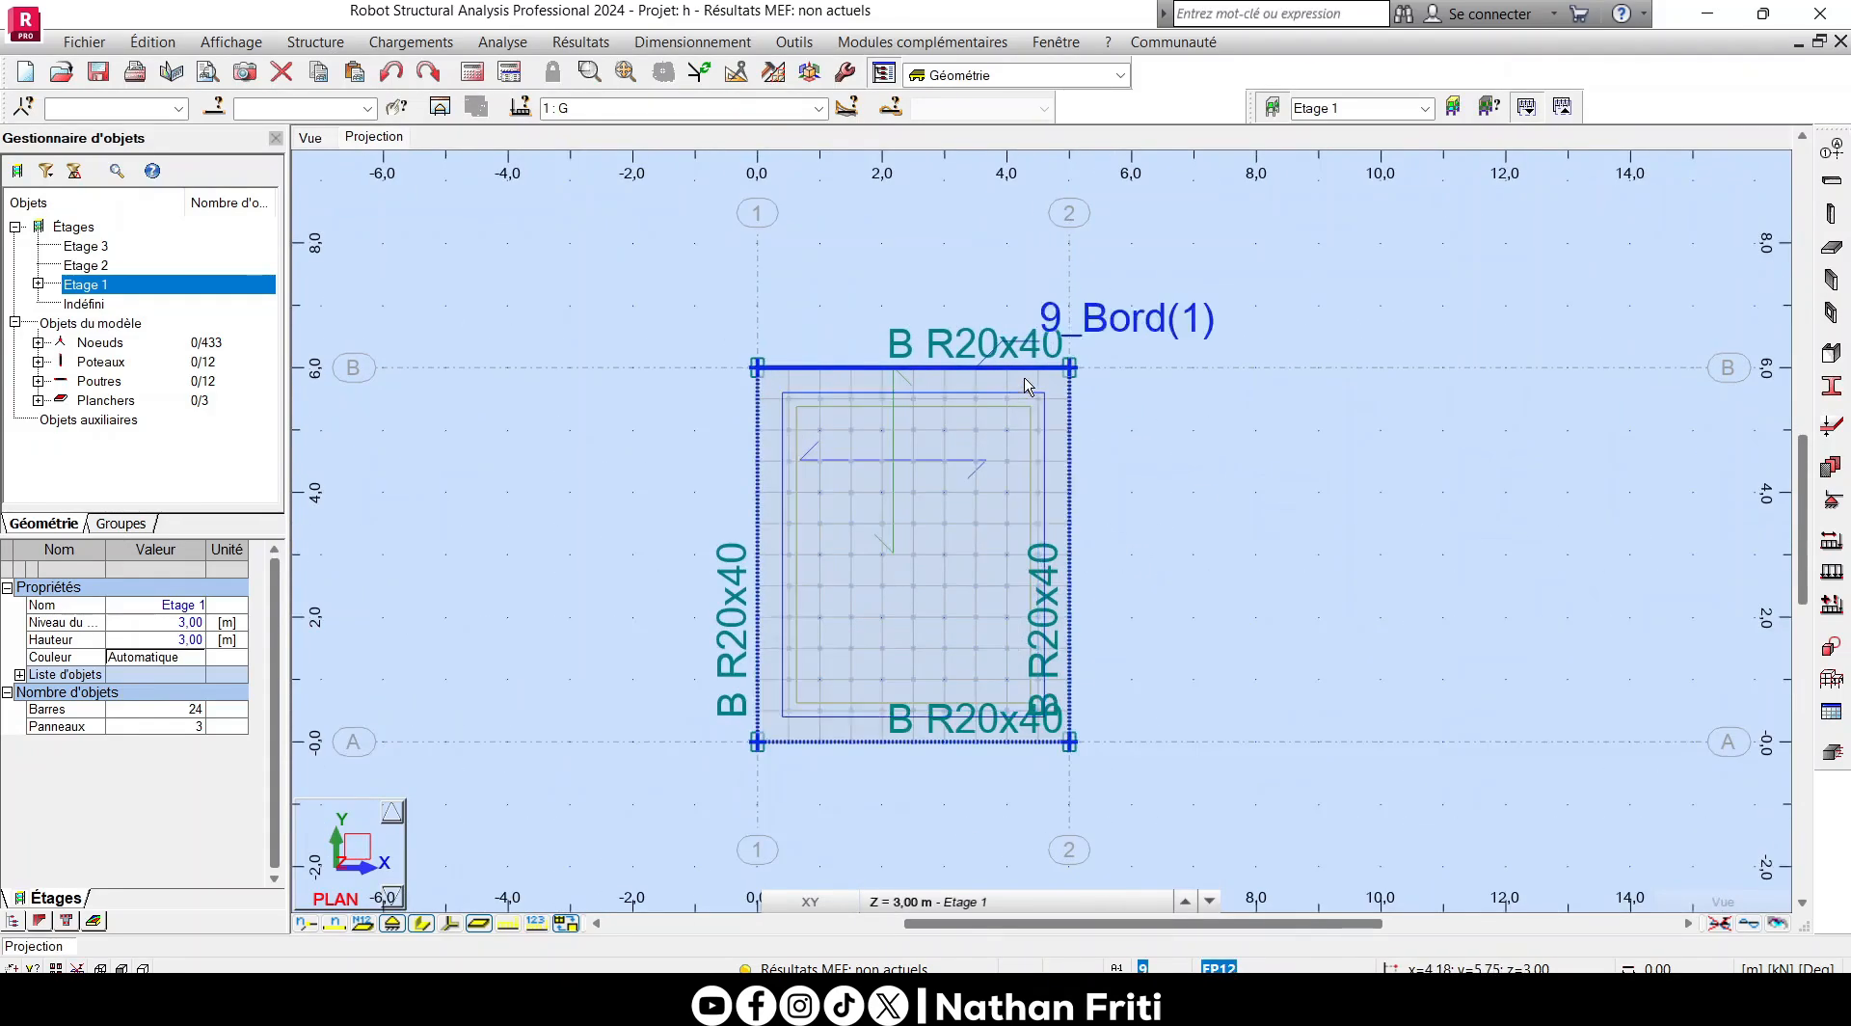
{"action": "scroll", "coordinate": [1055, 356], "scroll_direction": "up", "scroll_amount": 3}
{"action": "scroll", "coordinate": [1085, 391], "scroll_direction": "up", "scroll_amount": 2}
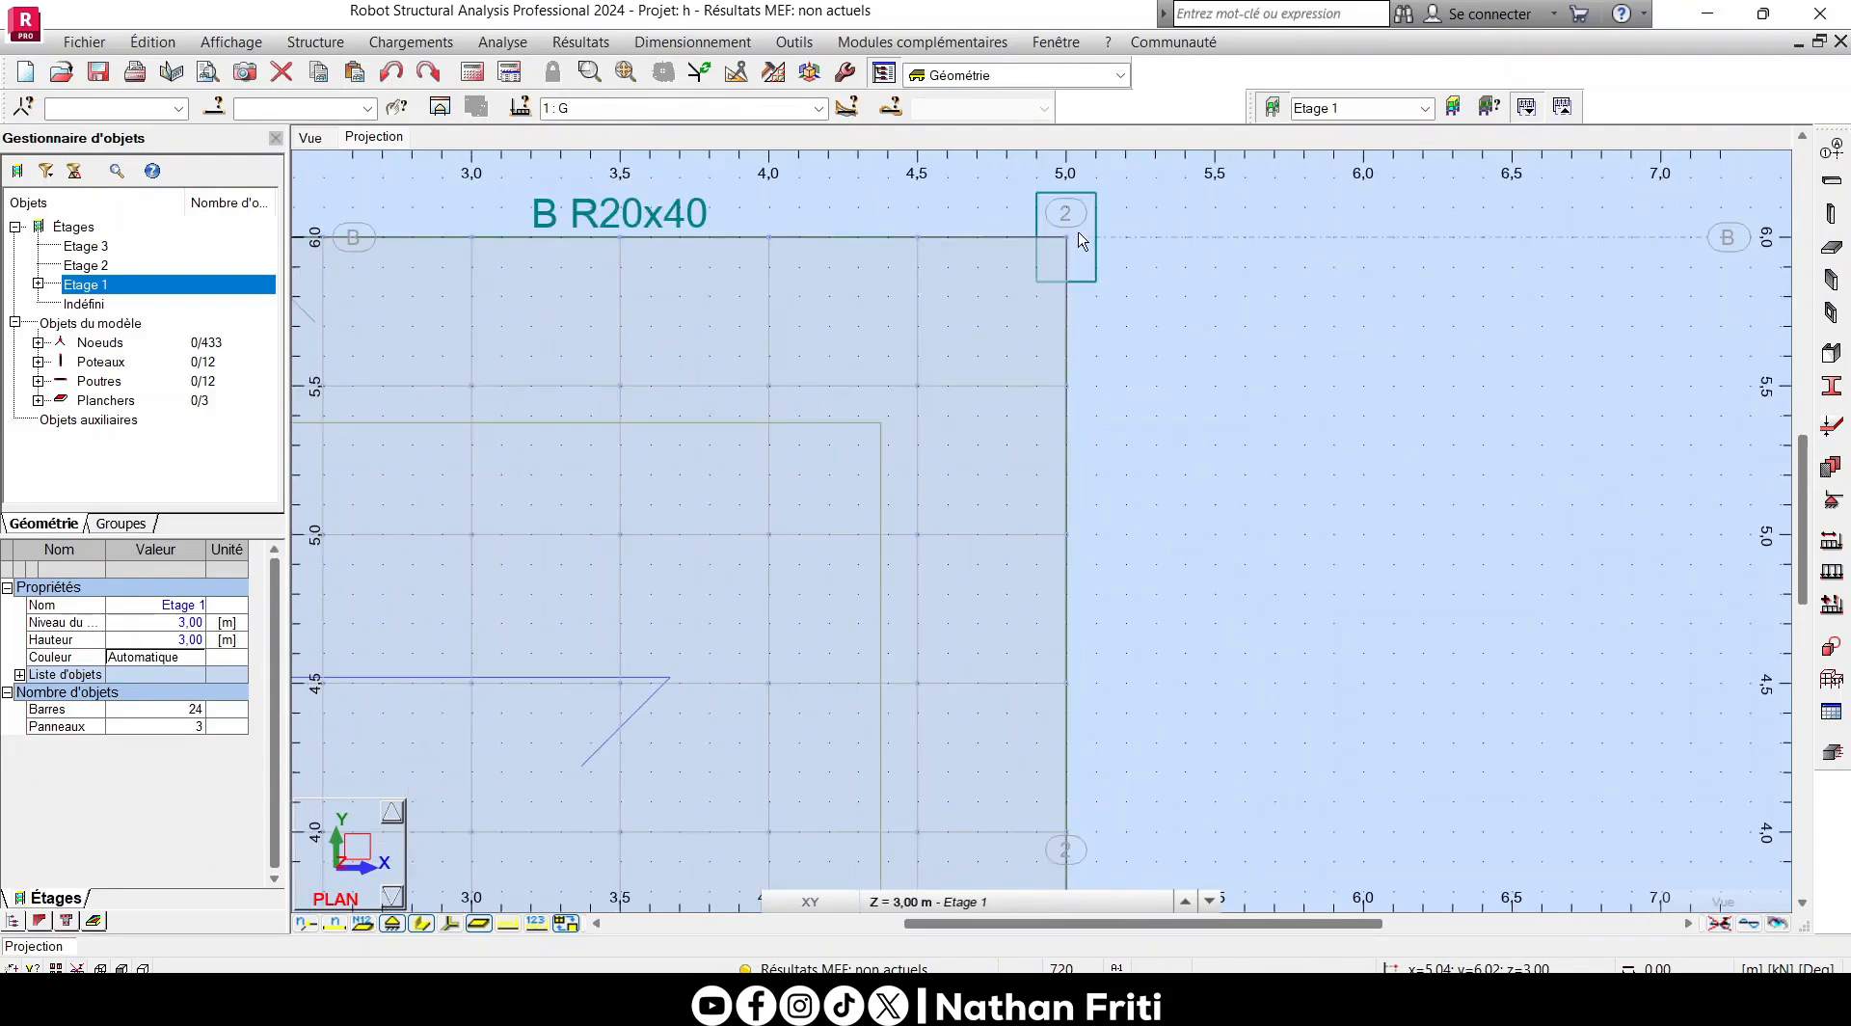
{"action": "scroll", "coordinate": [1102, 287], "scroll_direction": "up", "scroll_amount": 2}
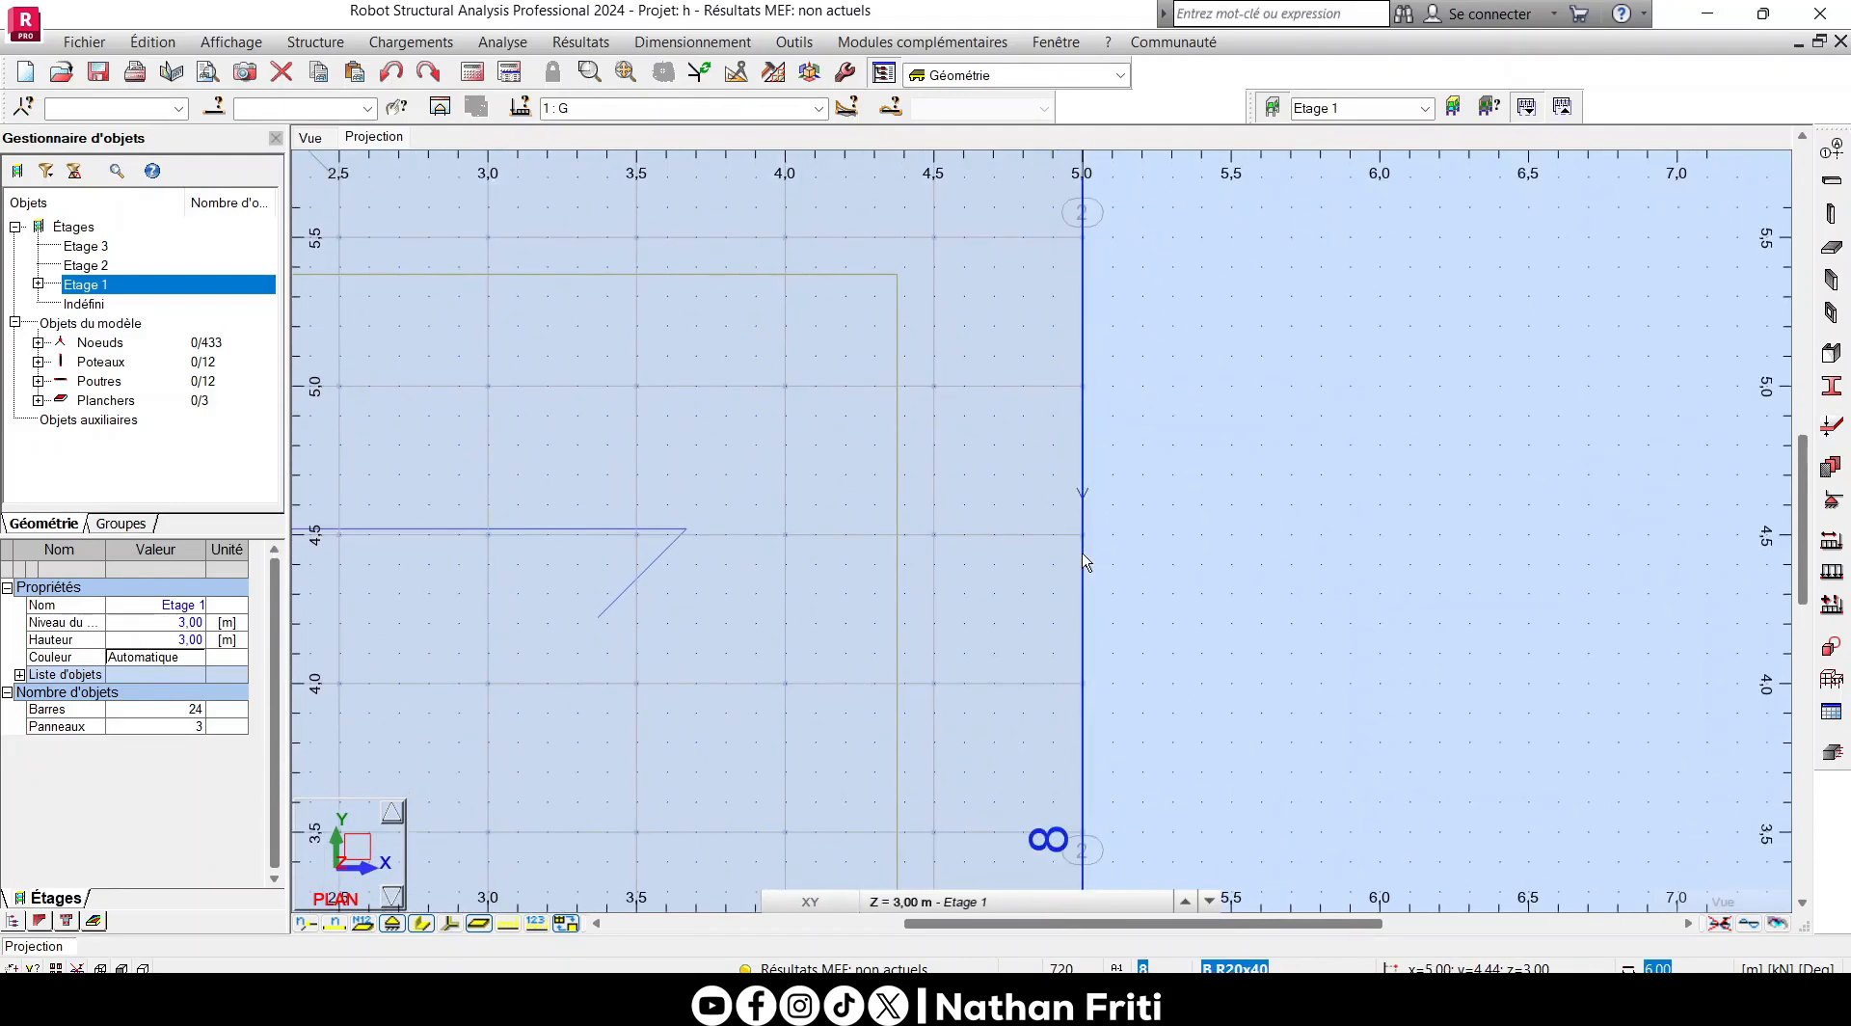
{"action": "middle_click_drag", "start_coordinate": [990, 543], "coordinate": [934, 457]}
{"action": "scroll", "coordinate": [934, 457], "scroll_direction": "down", "scroll_amount": 4}
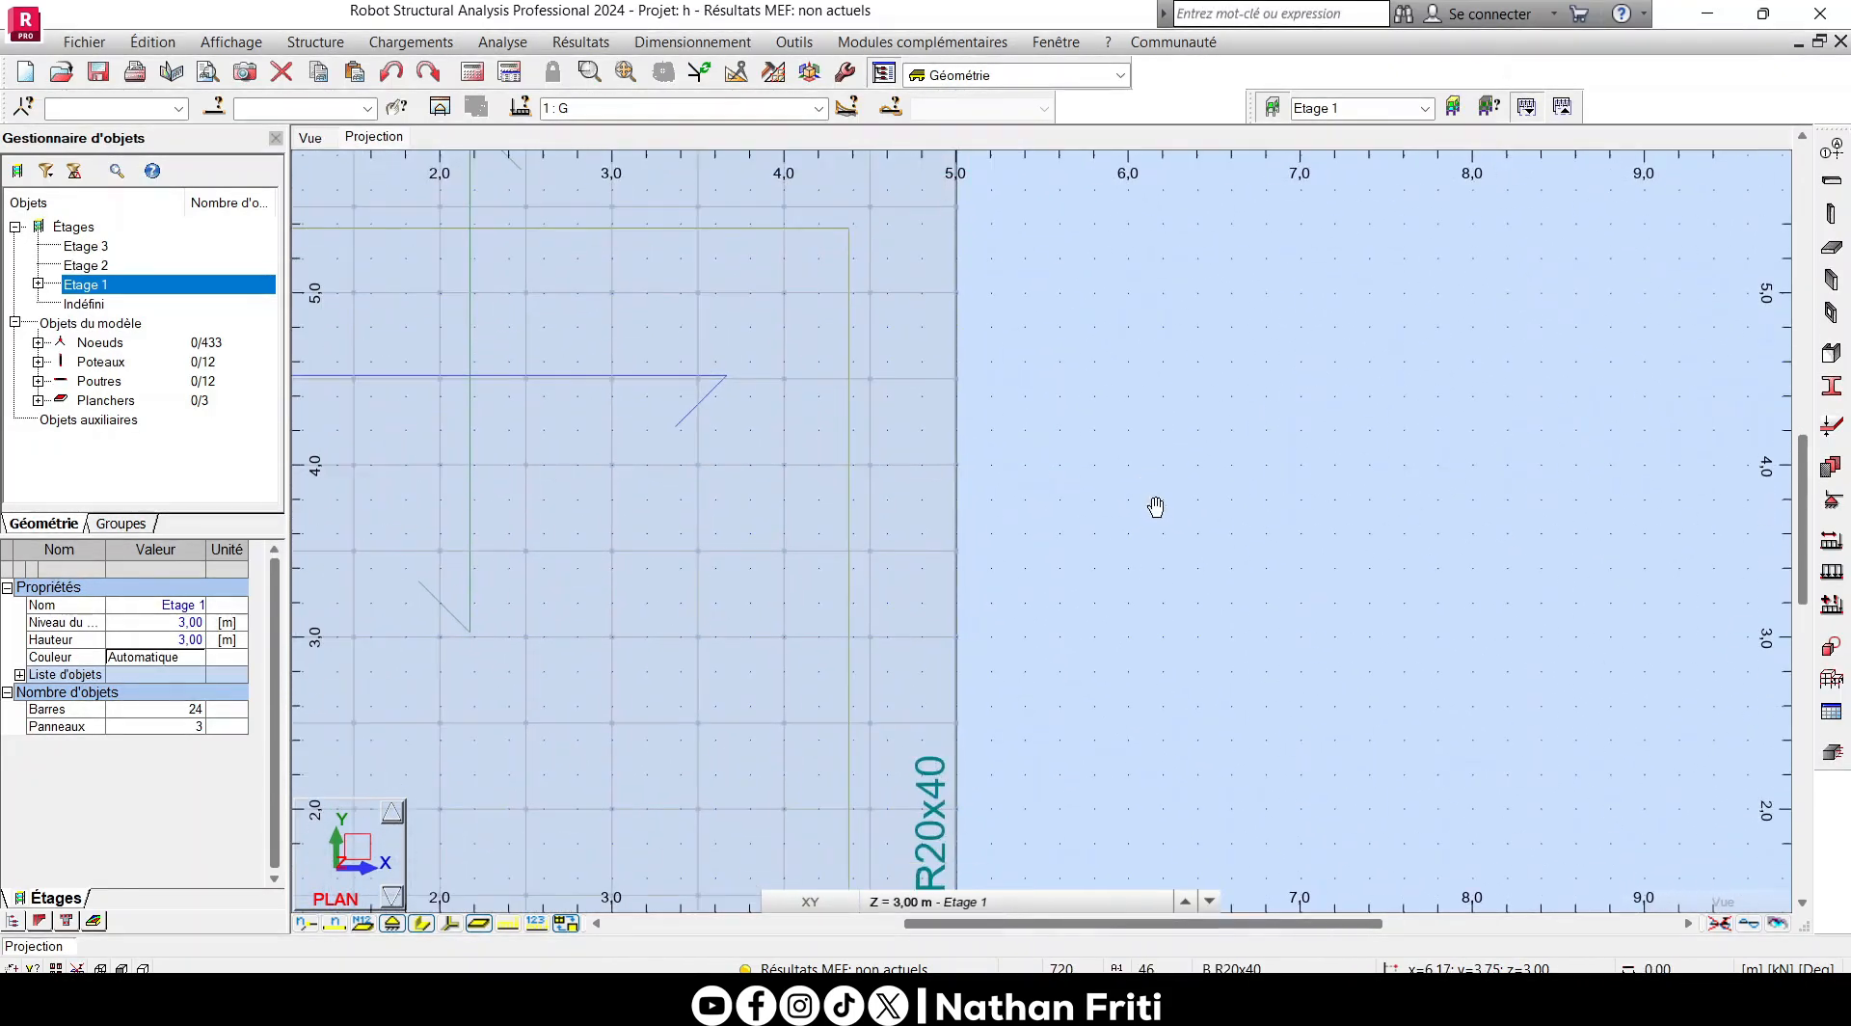
{"action": "scroll", "coordinate": [1135, 347], "scroll_direction": "up", "scroll_amount": 1}
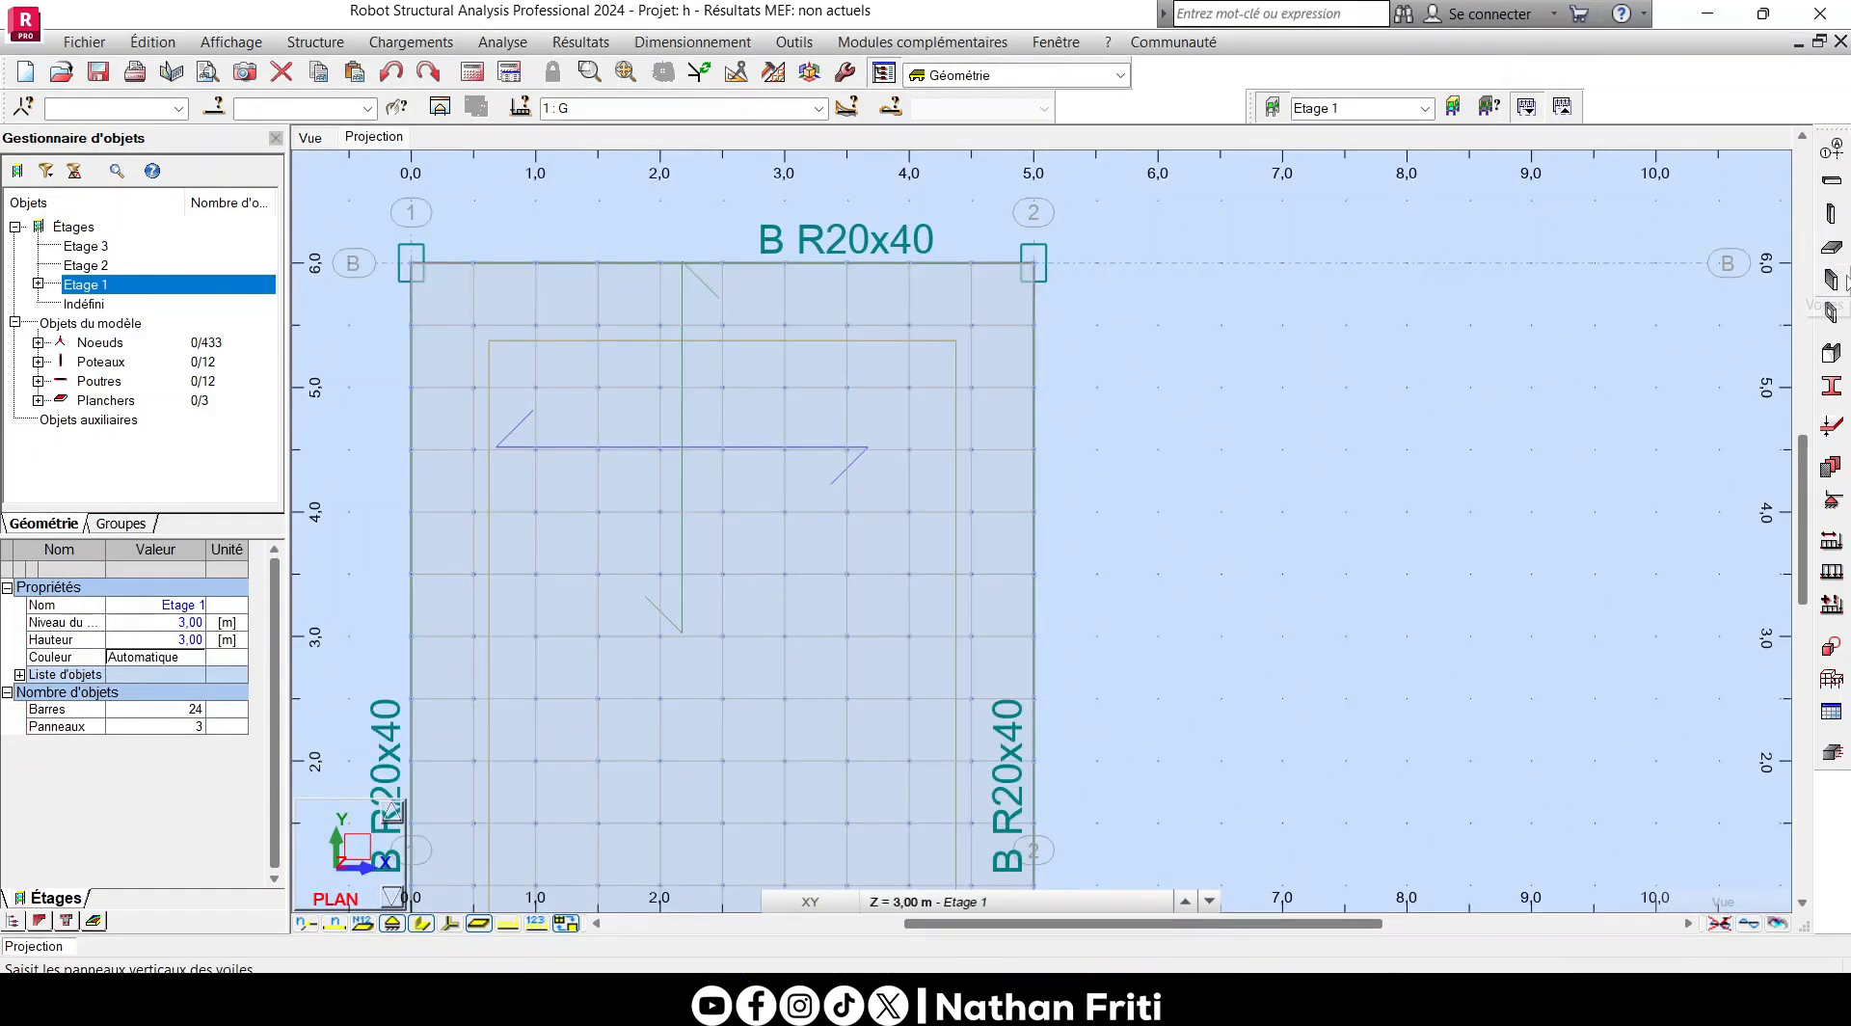
- Add a 3,00 m high EP15 wall downward along axis 2 from 5,00; 6,00; 3,00 to 5,00; 4,00; 3,00, and close the Voile window
{"action": "left_click", "coordinate": [1841, 280]}
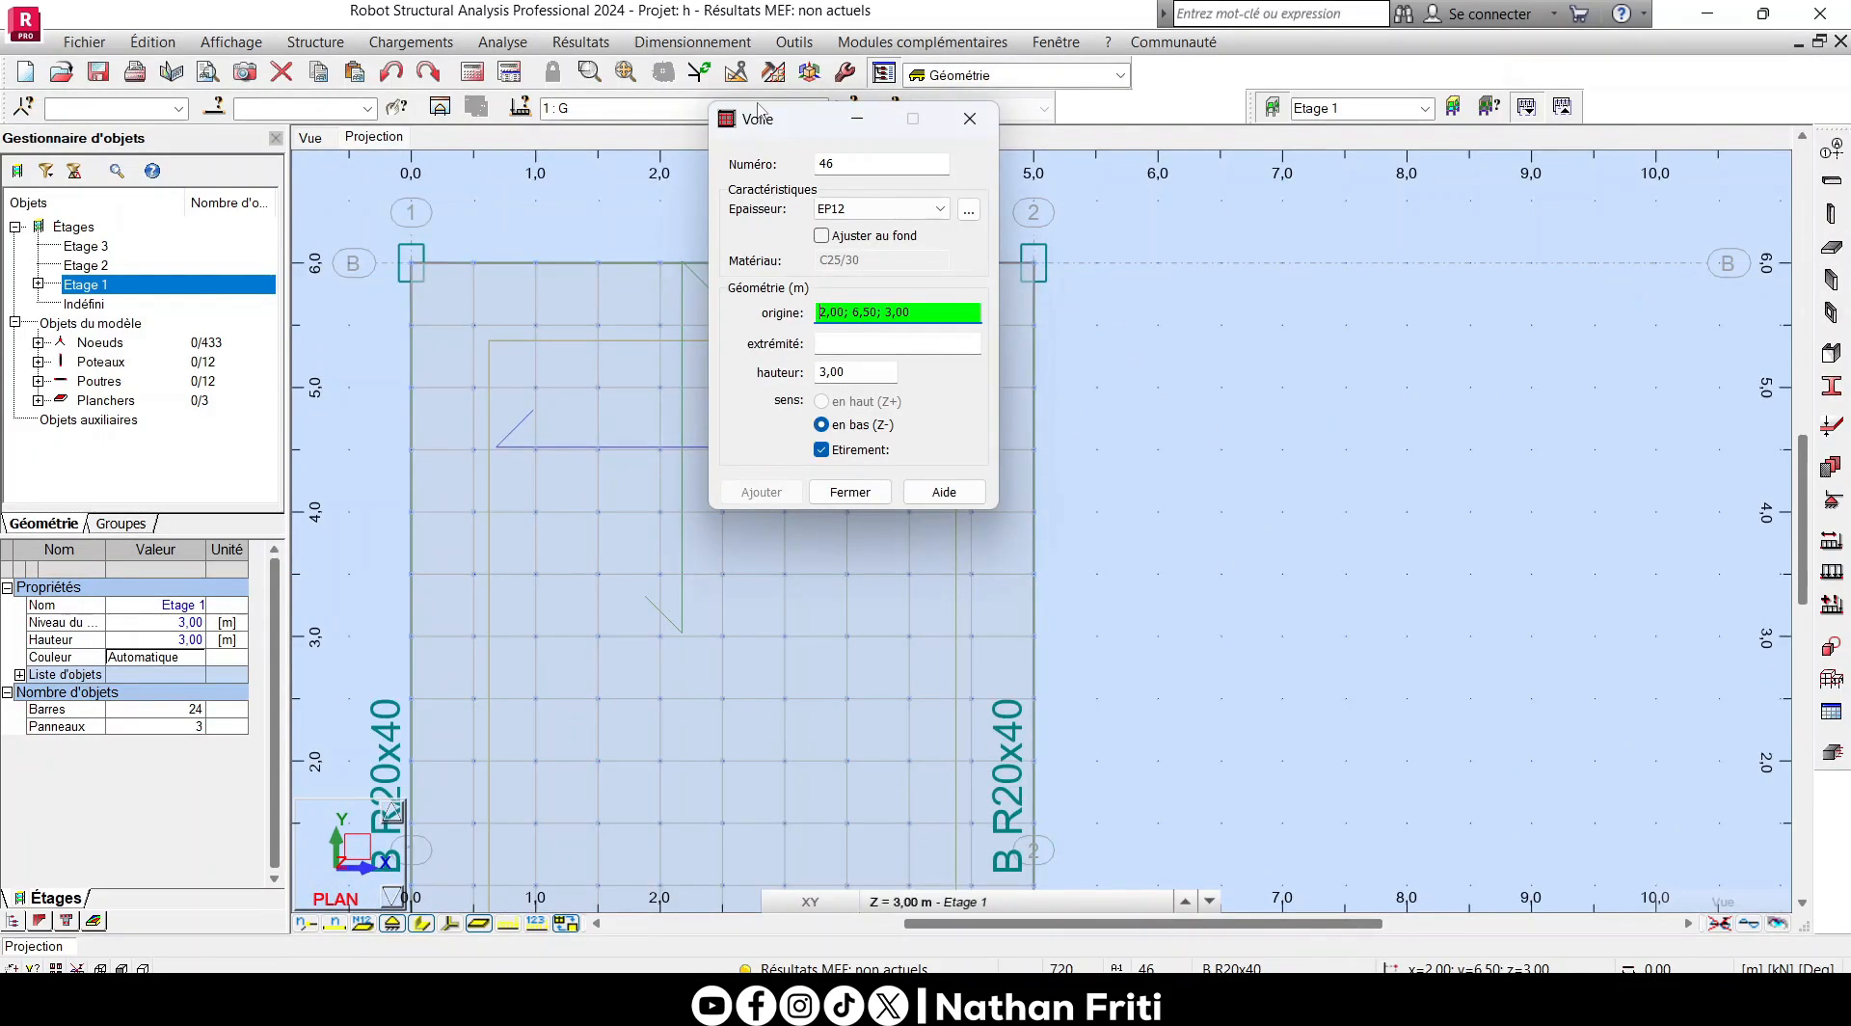
{"action": "left_click_drag", "start_coordinate": [782, 128], "coordinate": [1288, 241]}
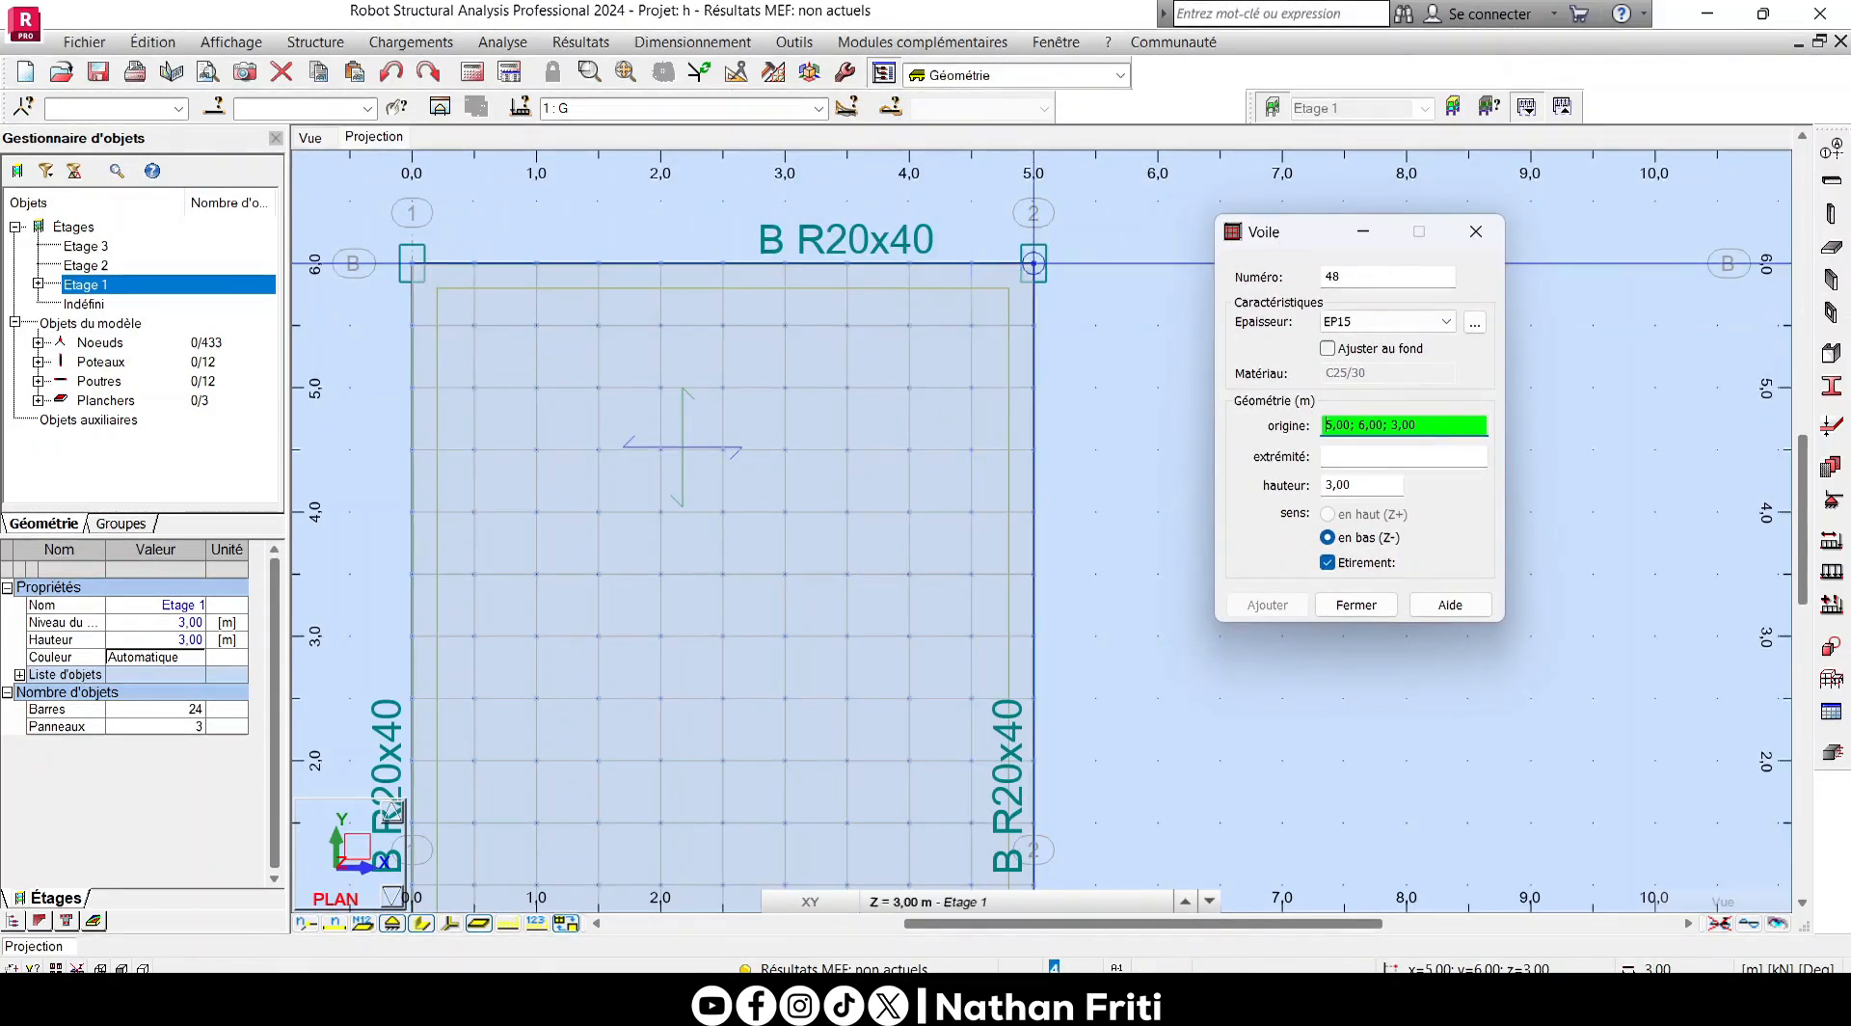
{"action": "left_click", "coordinate": [1033, 263]}
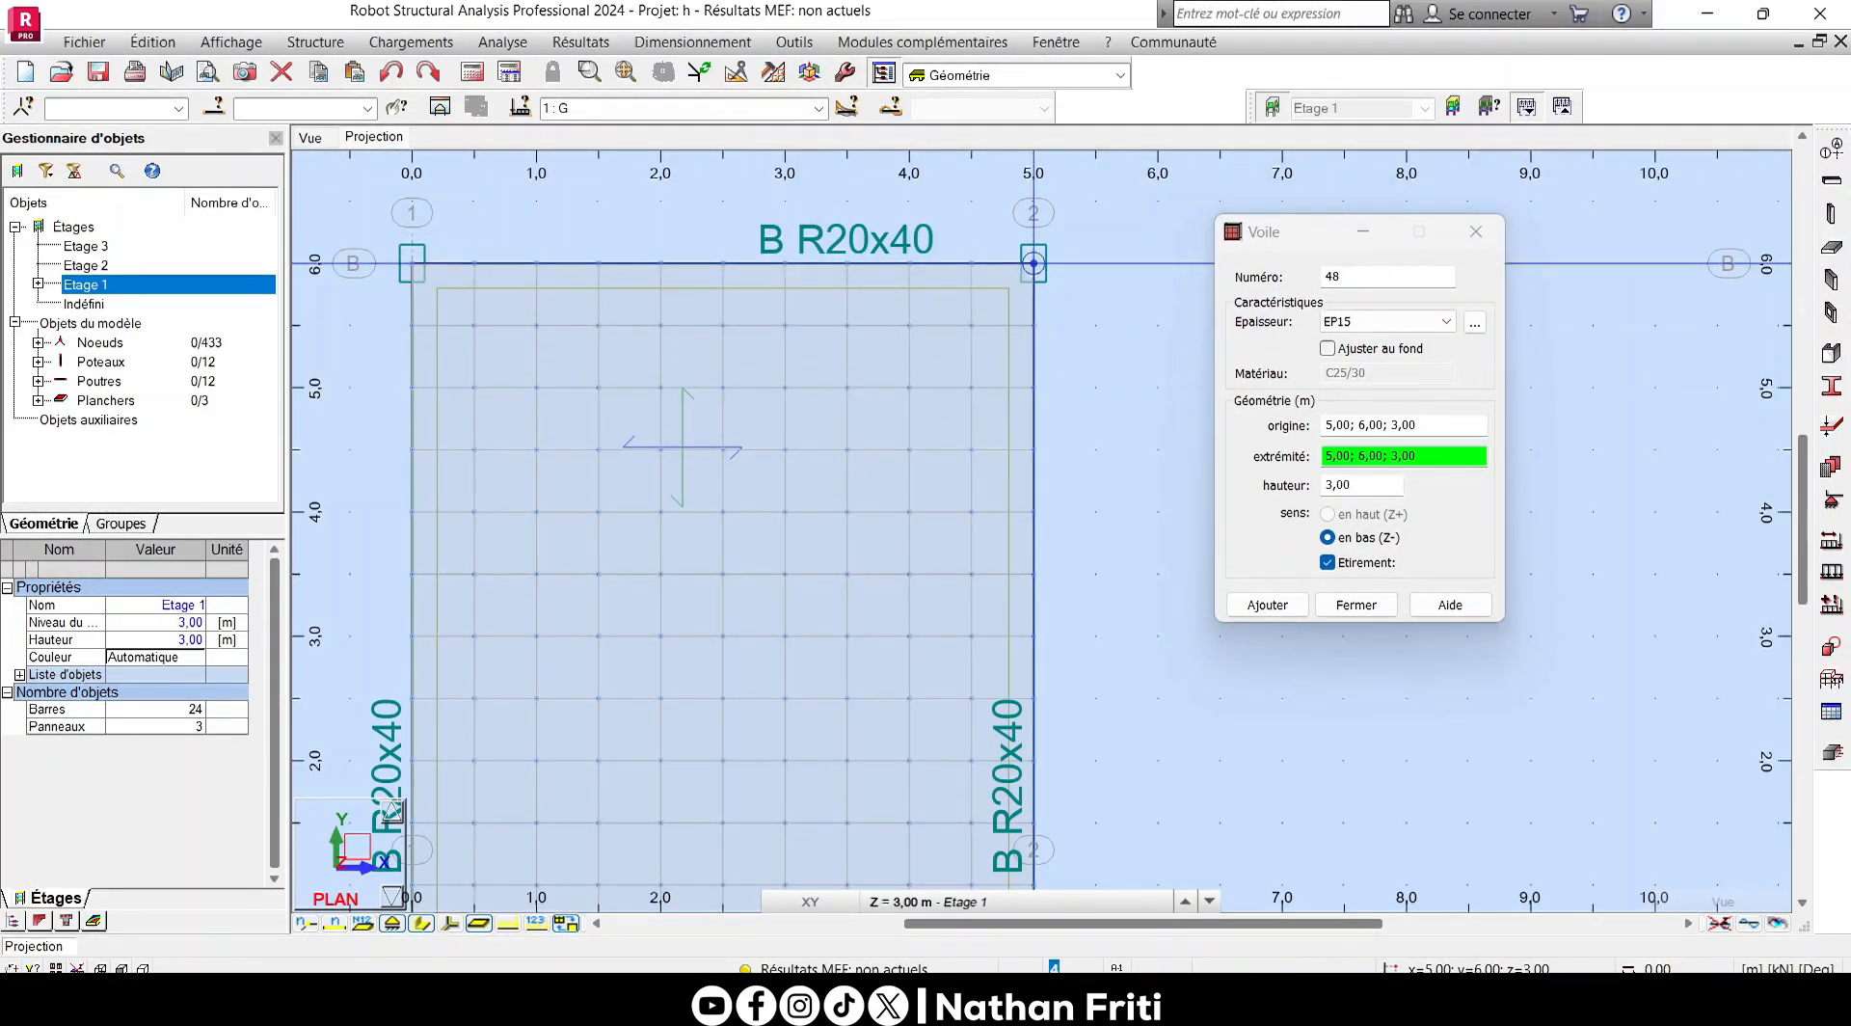
{"action": "scroll", "coordinate": [683, 445], "scroll_direction": "up", "scroll_amount": 3}
{"action": "scroll", "coordinate": [1030, 506], "scroll_direction": "down", "scroll_amount": 3}
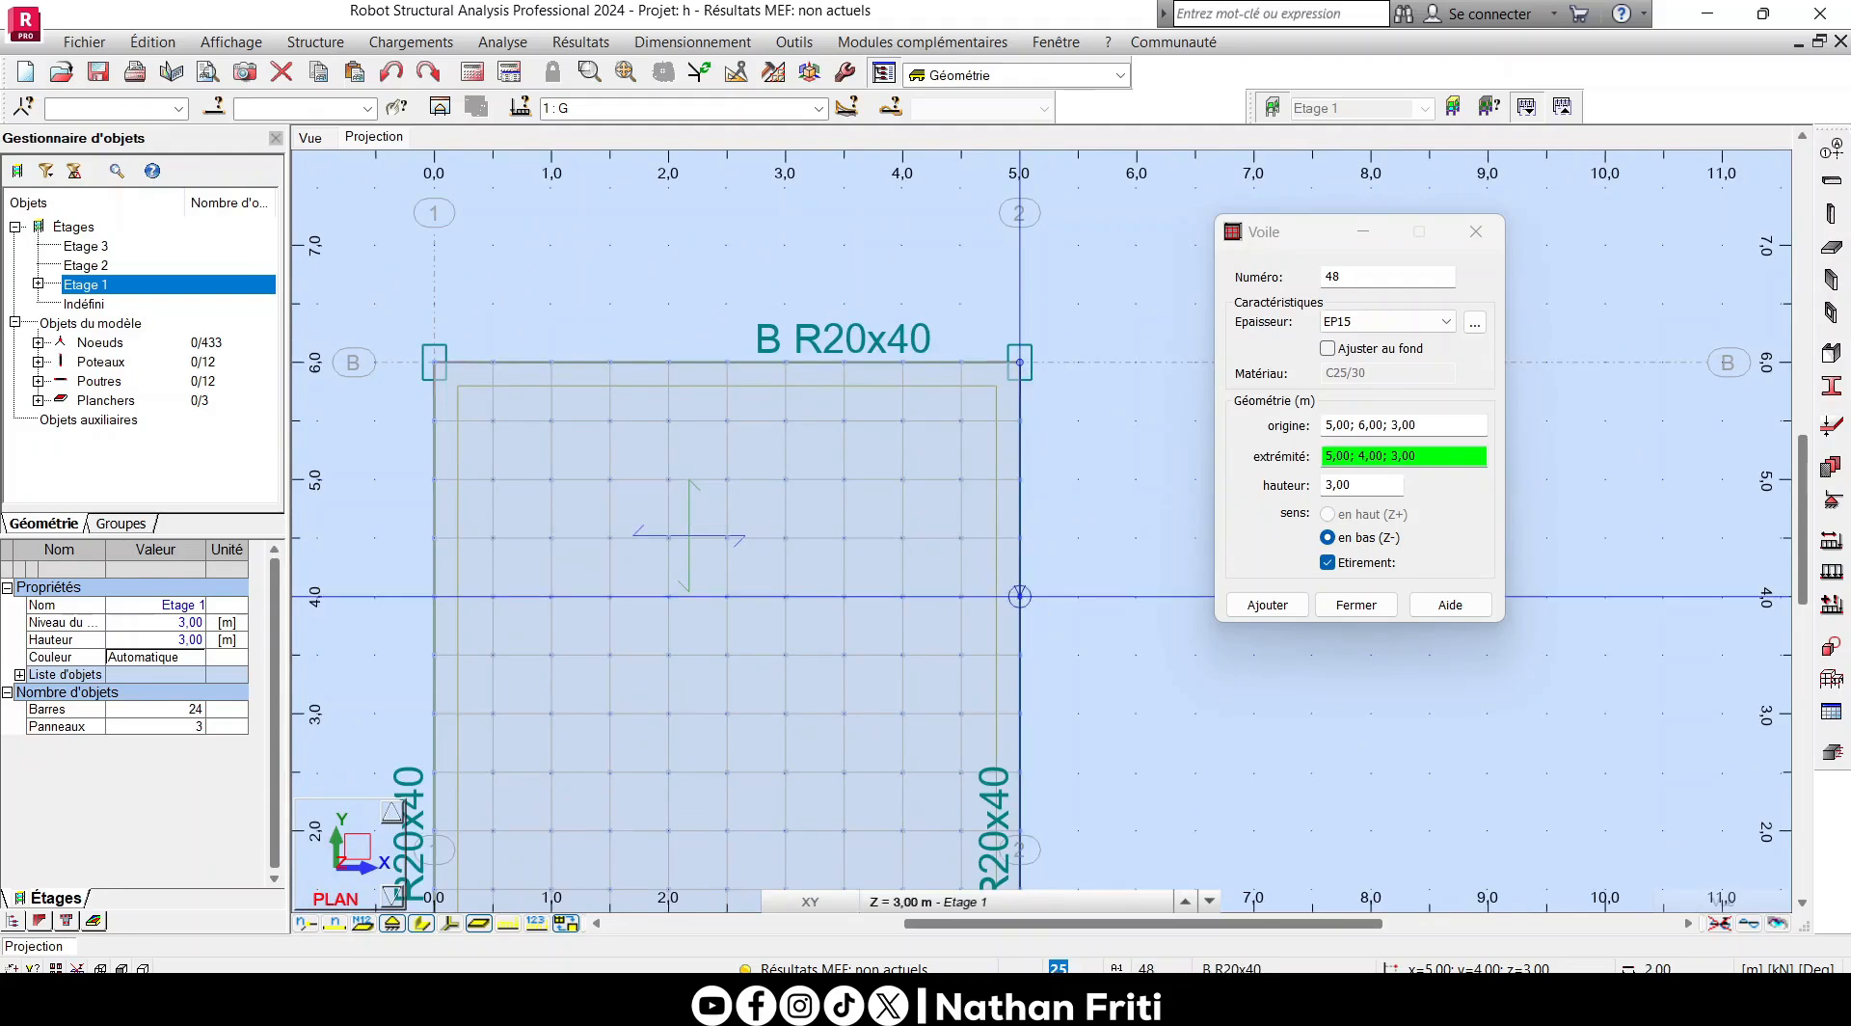
{"action": "left_click", "coordinate": [1019, 596]}
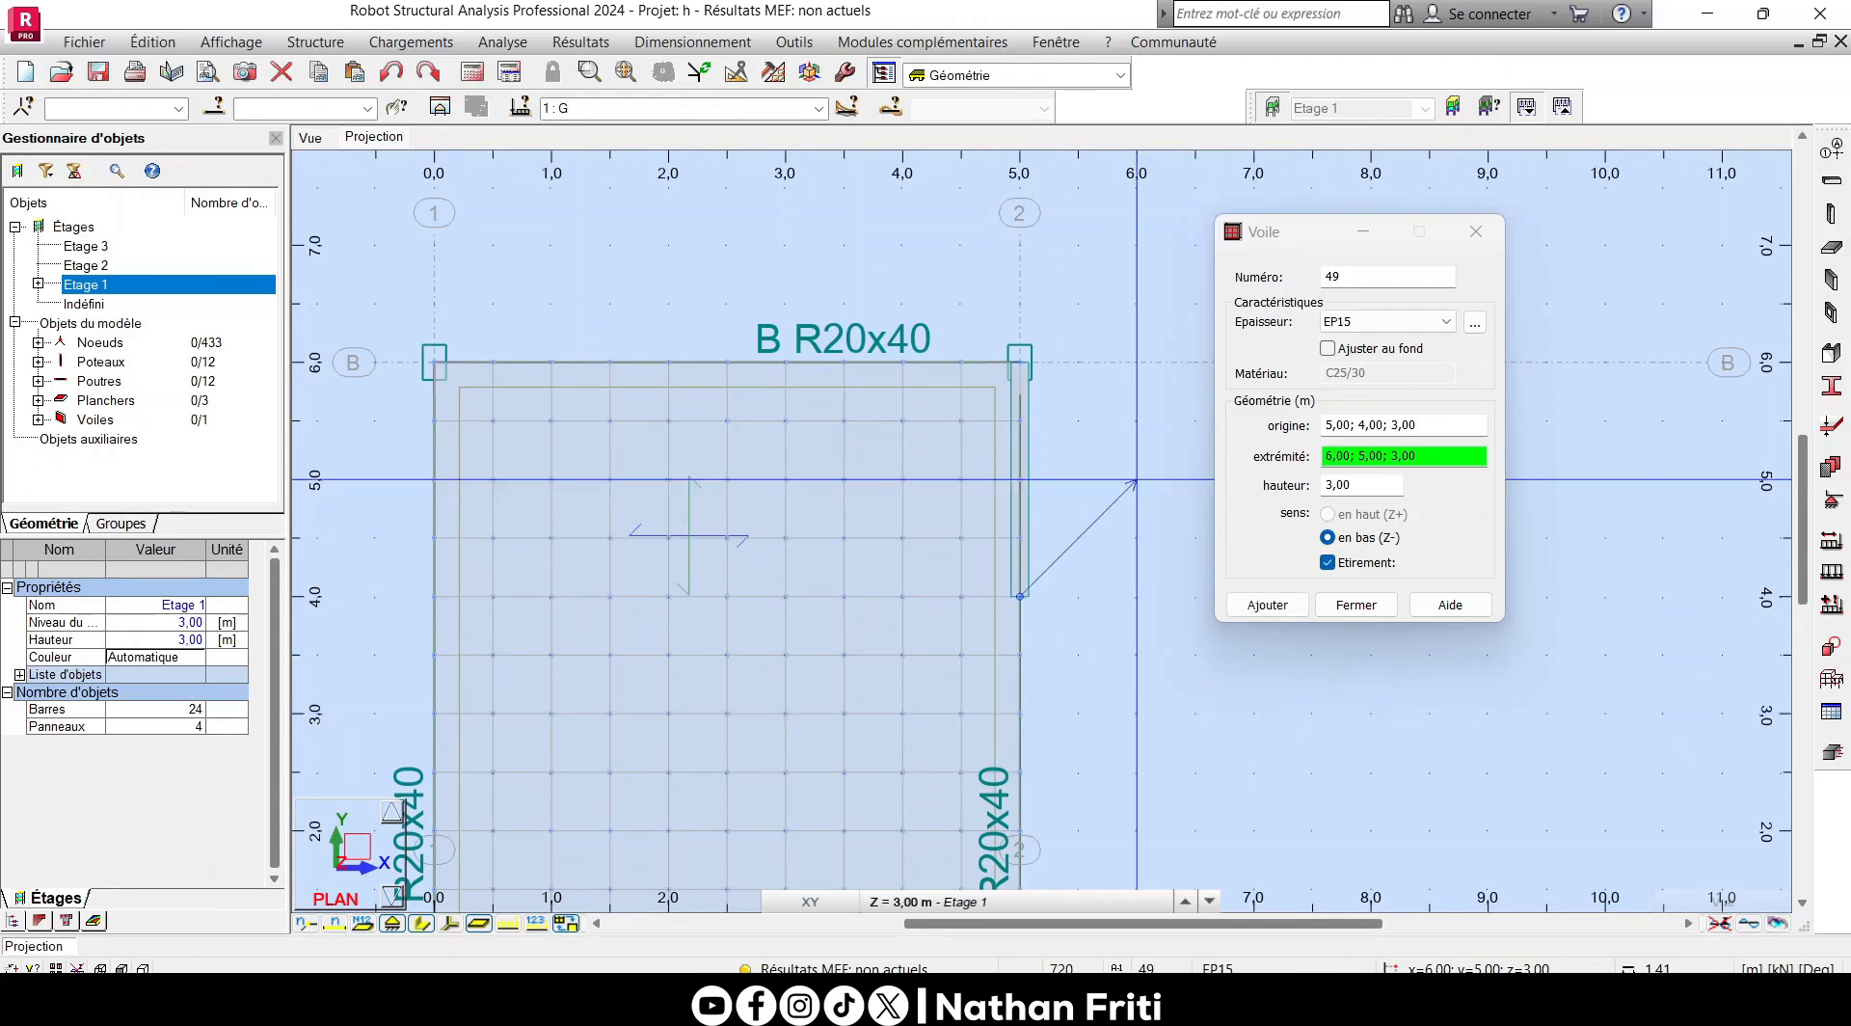
{"action": "right_click", "coordinate": [1136, 479]}
{"action": "left_click", "coordinate": [1099, 500]}
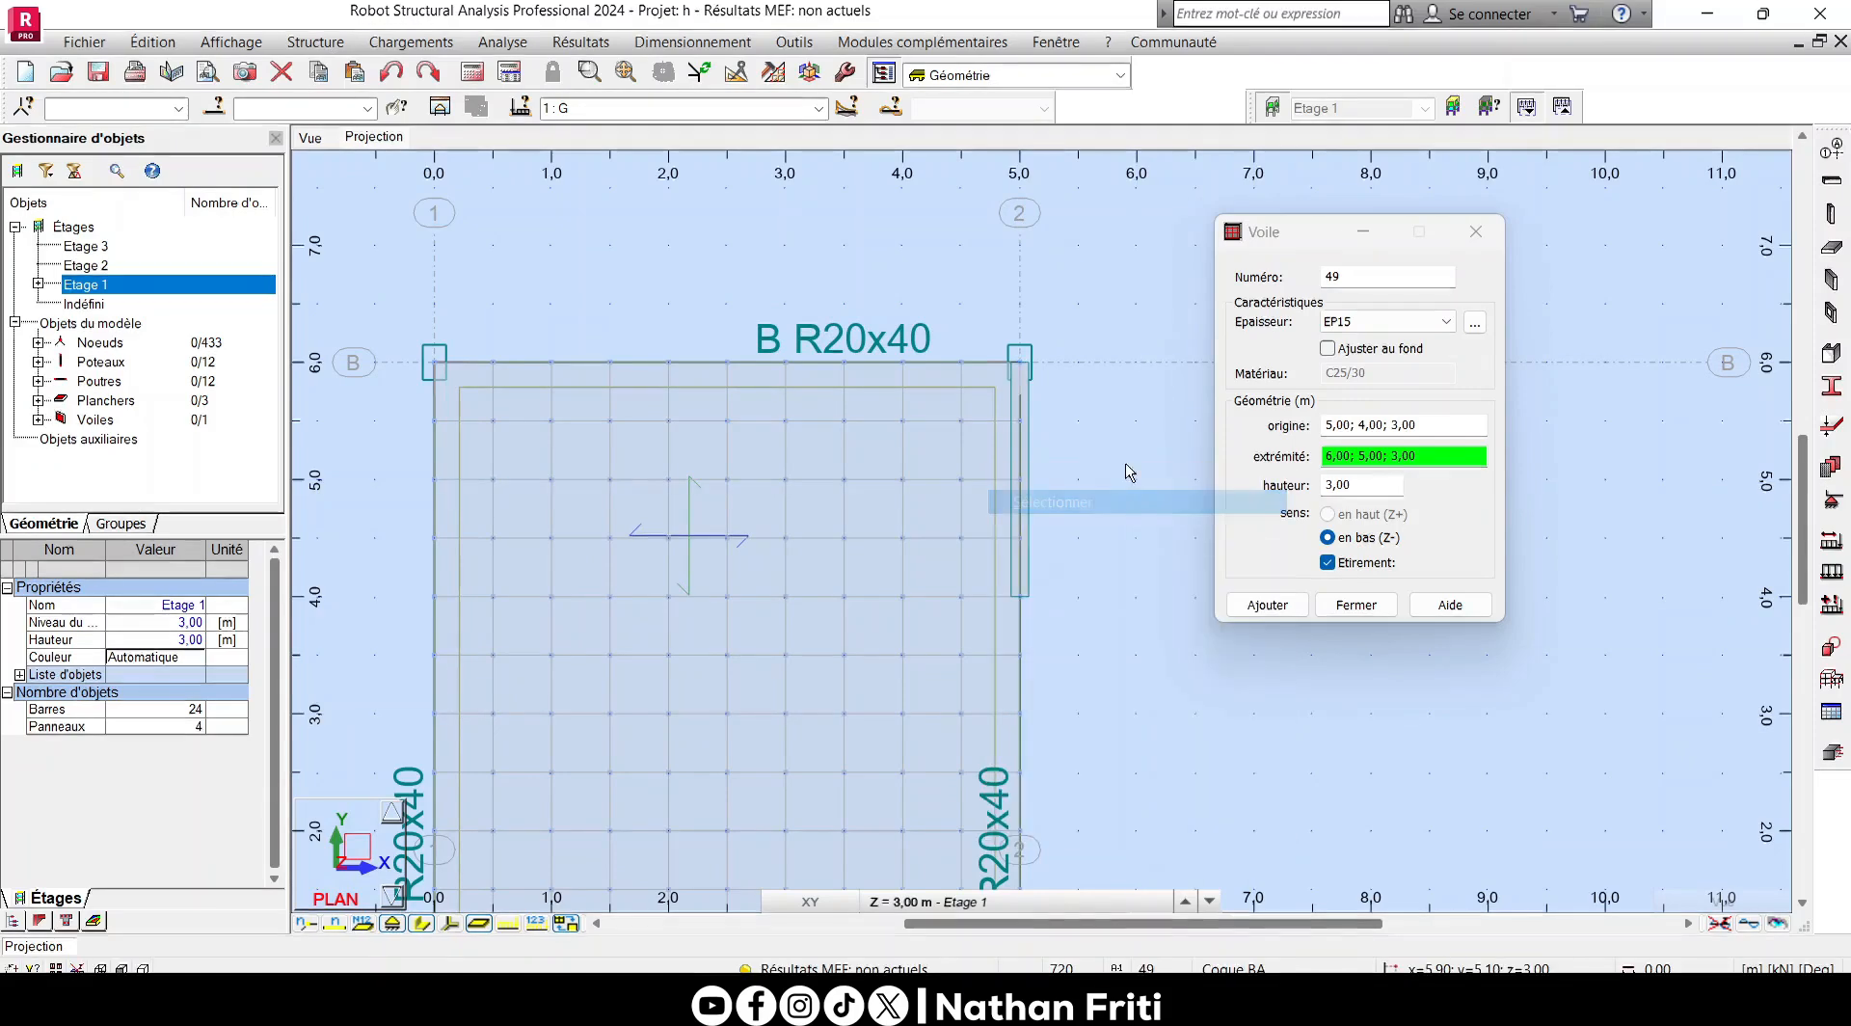
{"action": "left_click", "coordinate": [1355, 605]}
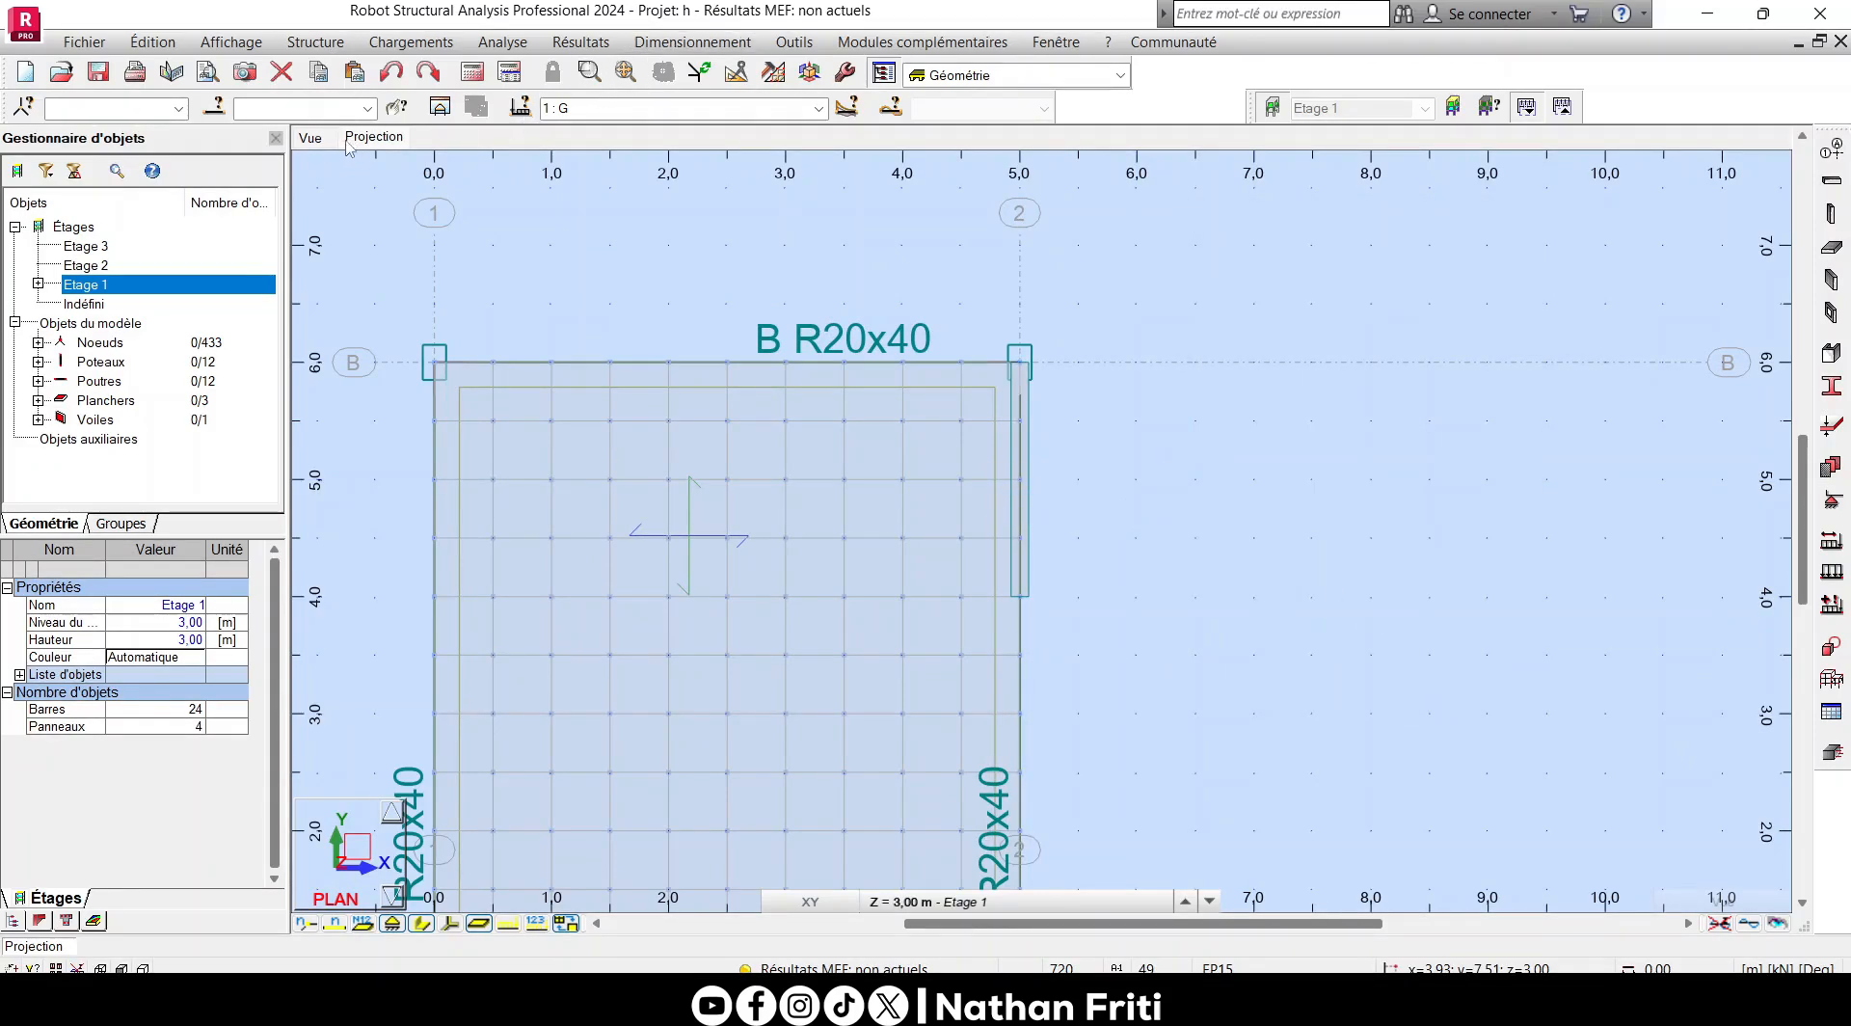
- Inspect the new wall in the 3D view and hide the section shapes of the beams and columns
{"action": "left_click", "coordinate": [303, 145]}
{"action": "scroll", "coordinate": [911, 474], "scroll_direction": "down", "scroll_amount": 3}
{"action": "scroll", "coordinate": [954, 567], "scroll_direction": "up", "scroll_amount": 2}
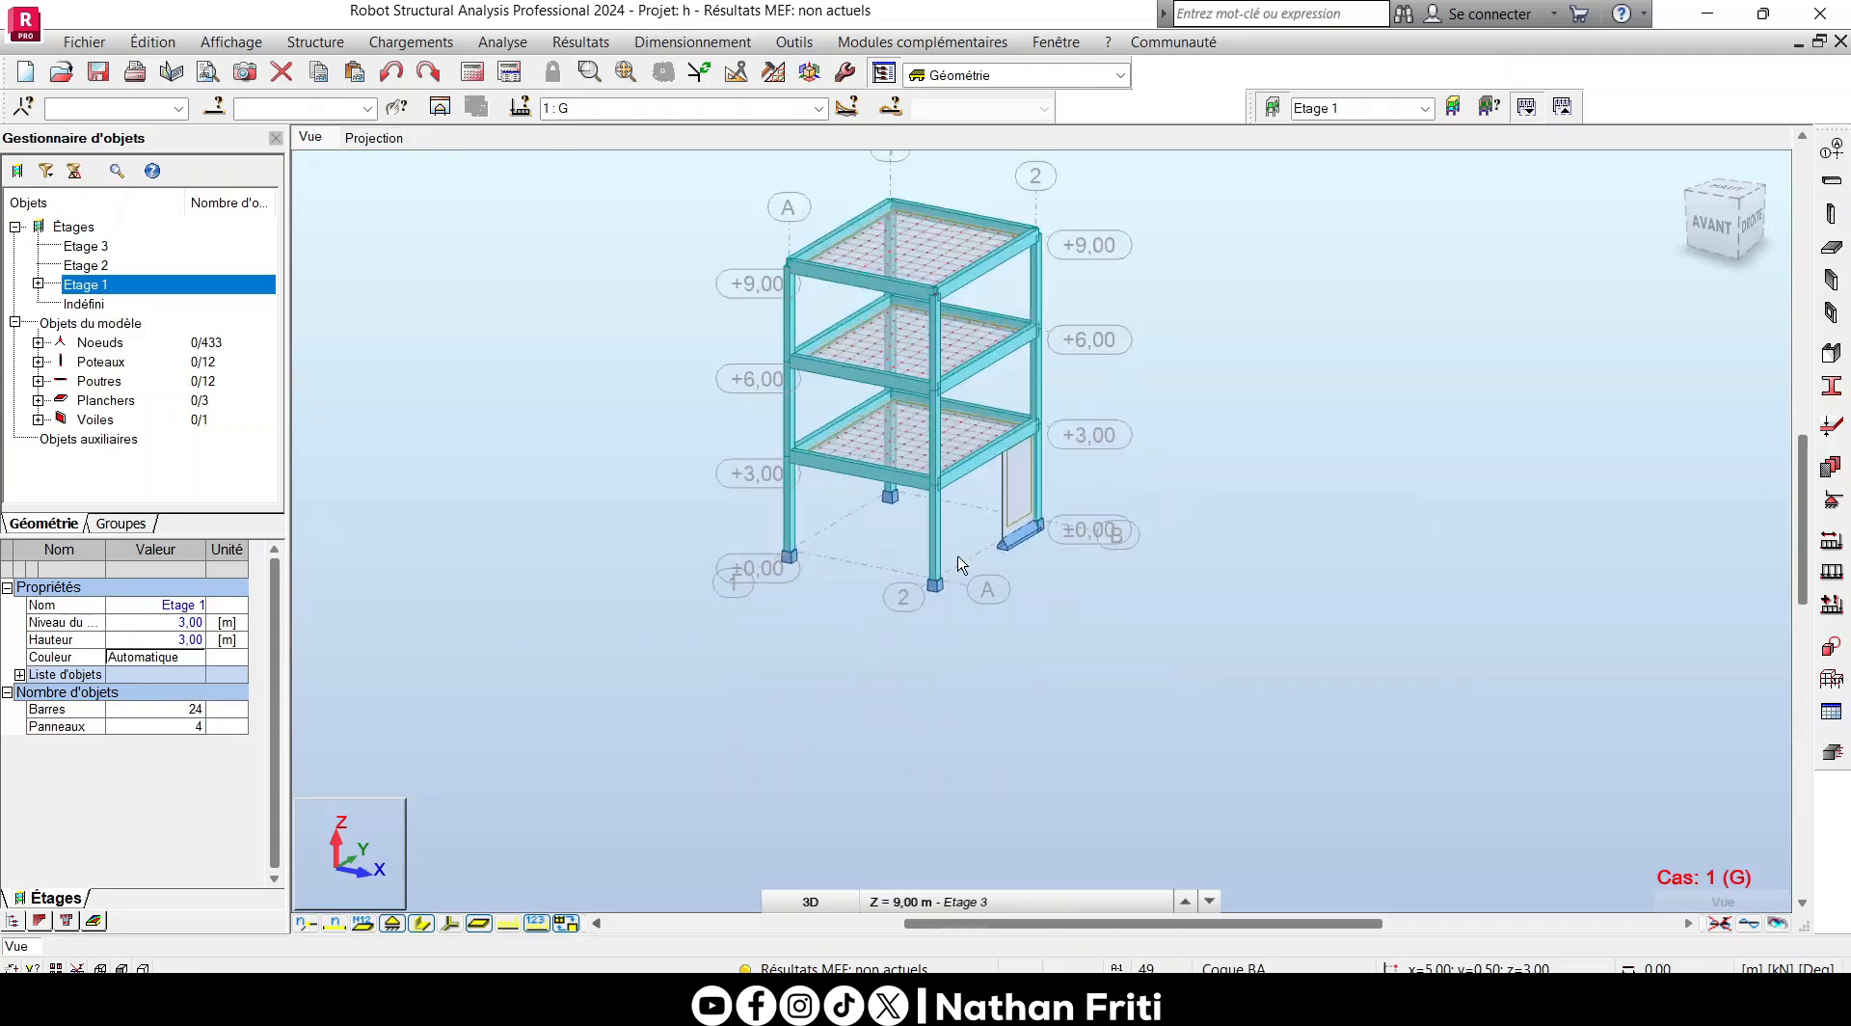
{"action": "scroll", "coordinate": [959, 564], "scroll_direction": "up", "scroll_amount": 5}
{"action": "scroll", "coordinate": [1003, 612], "scroll_direction": "down", "scroll_amount": 5}
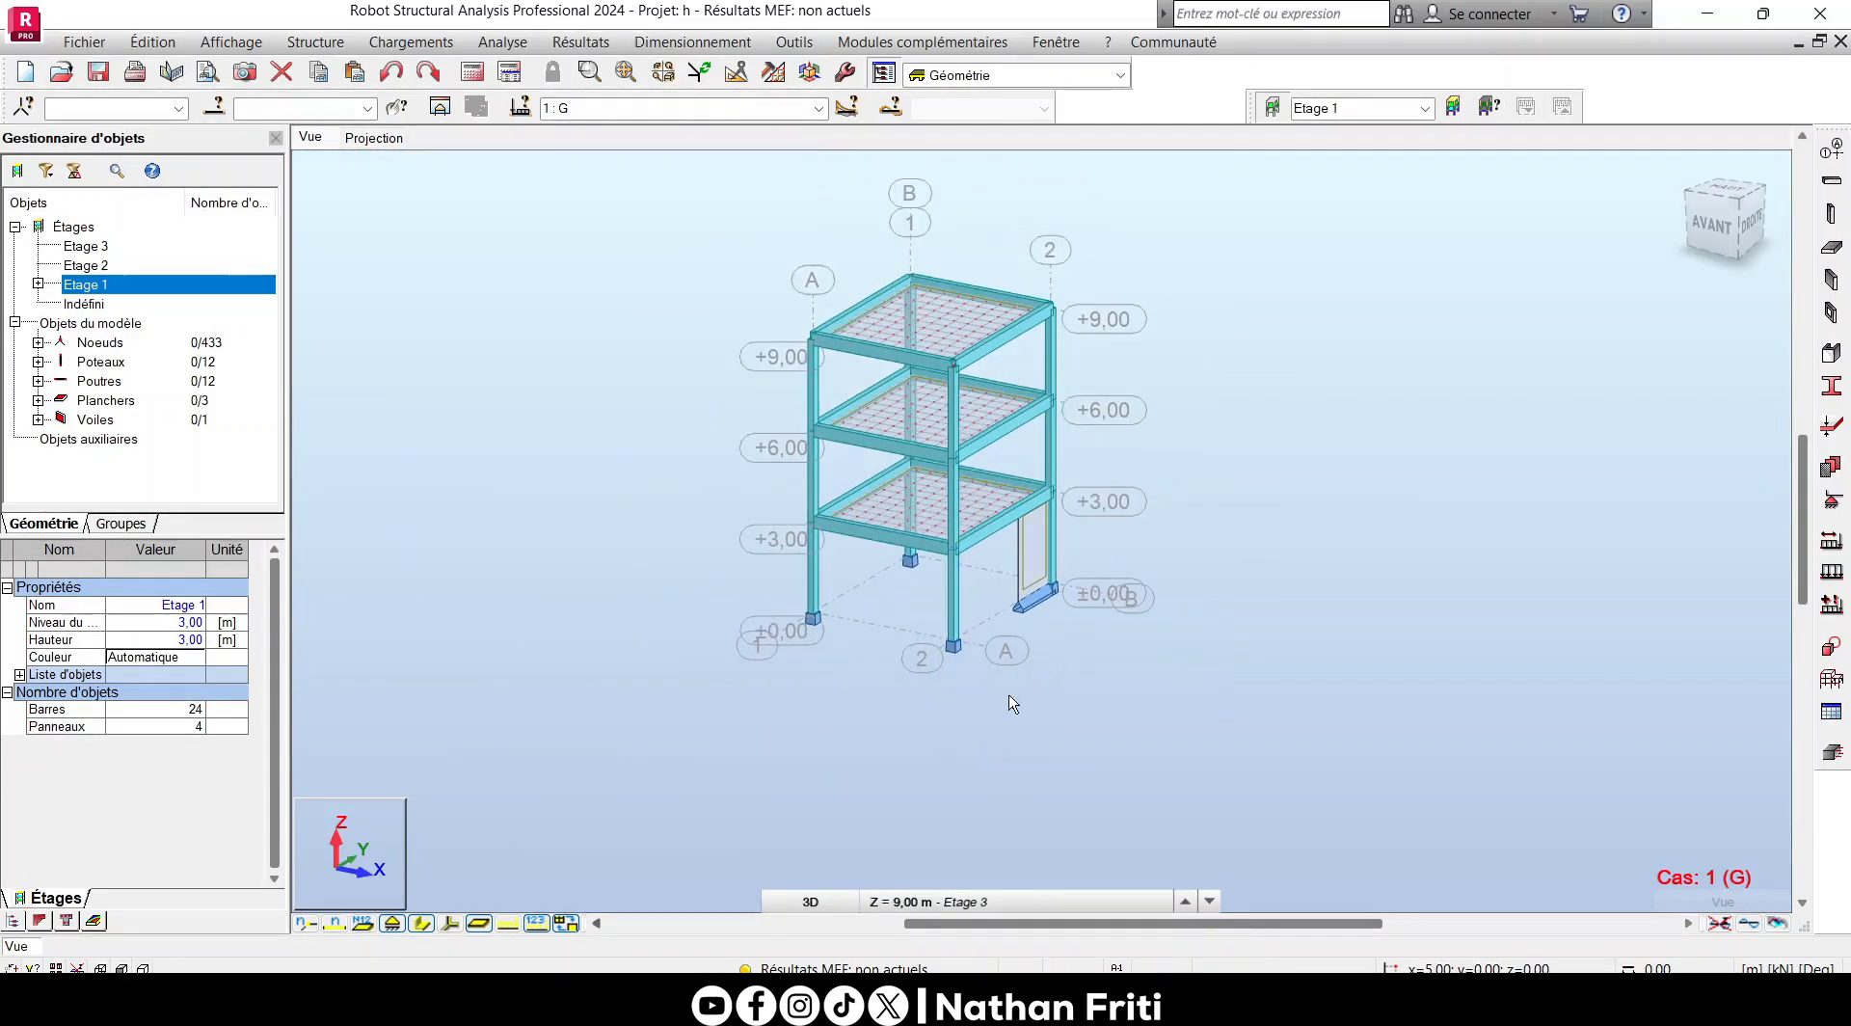
{"action": "left_click", "coordinate": [448, 920]}
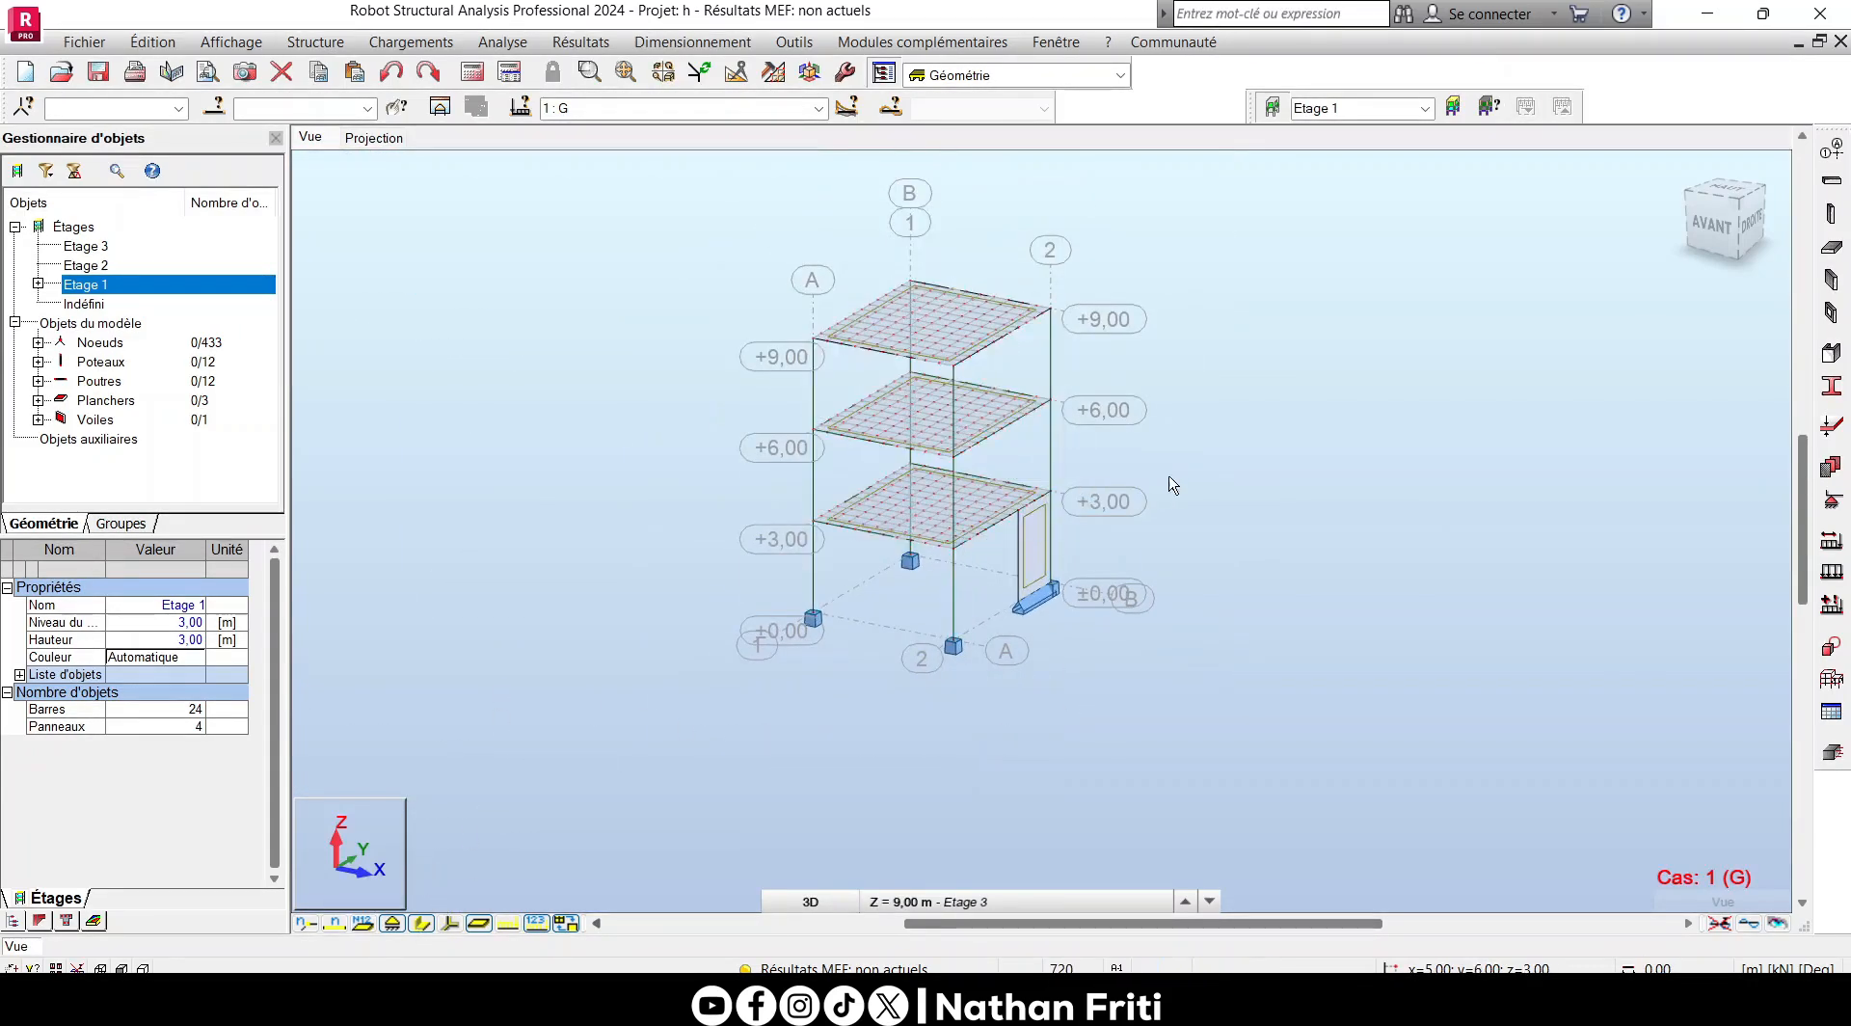
{"action": "scroll", "coordinate": [1164, 453], "scroll_direction": "up", "scroll_amount": 2}
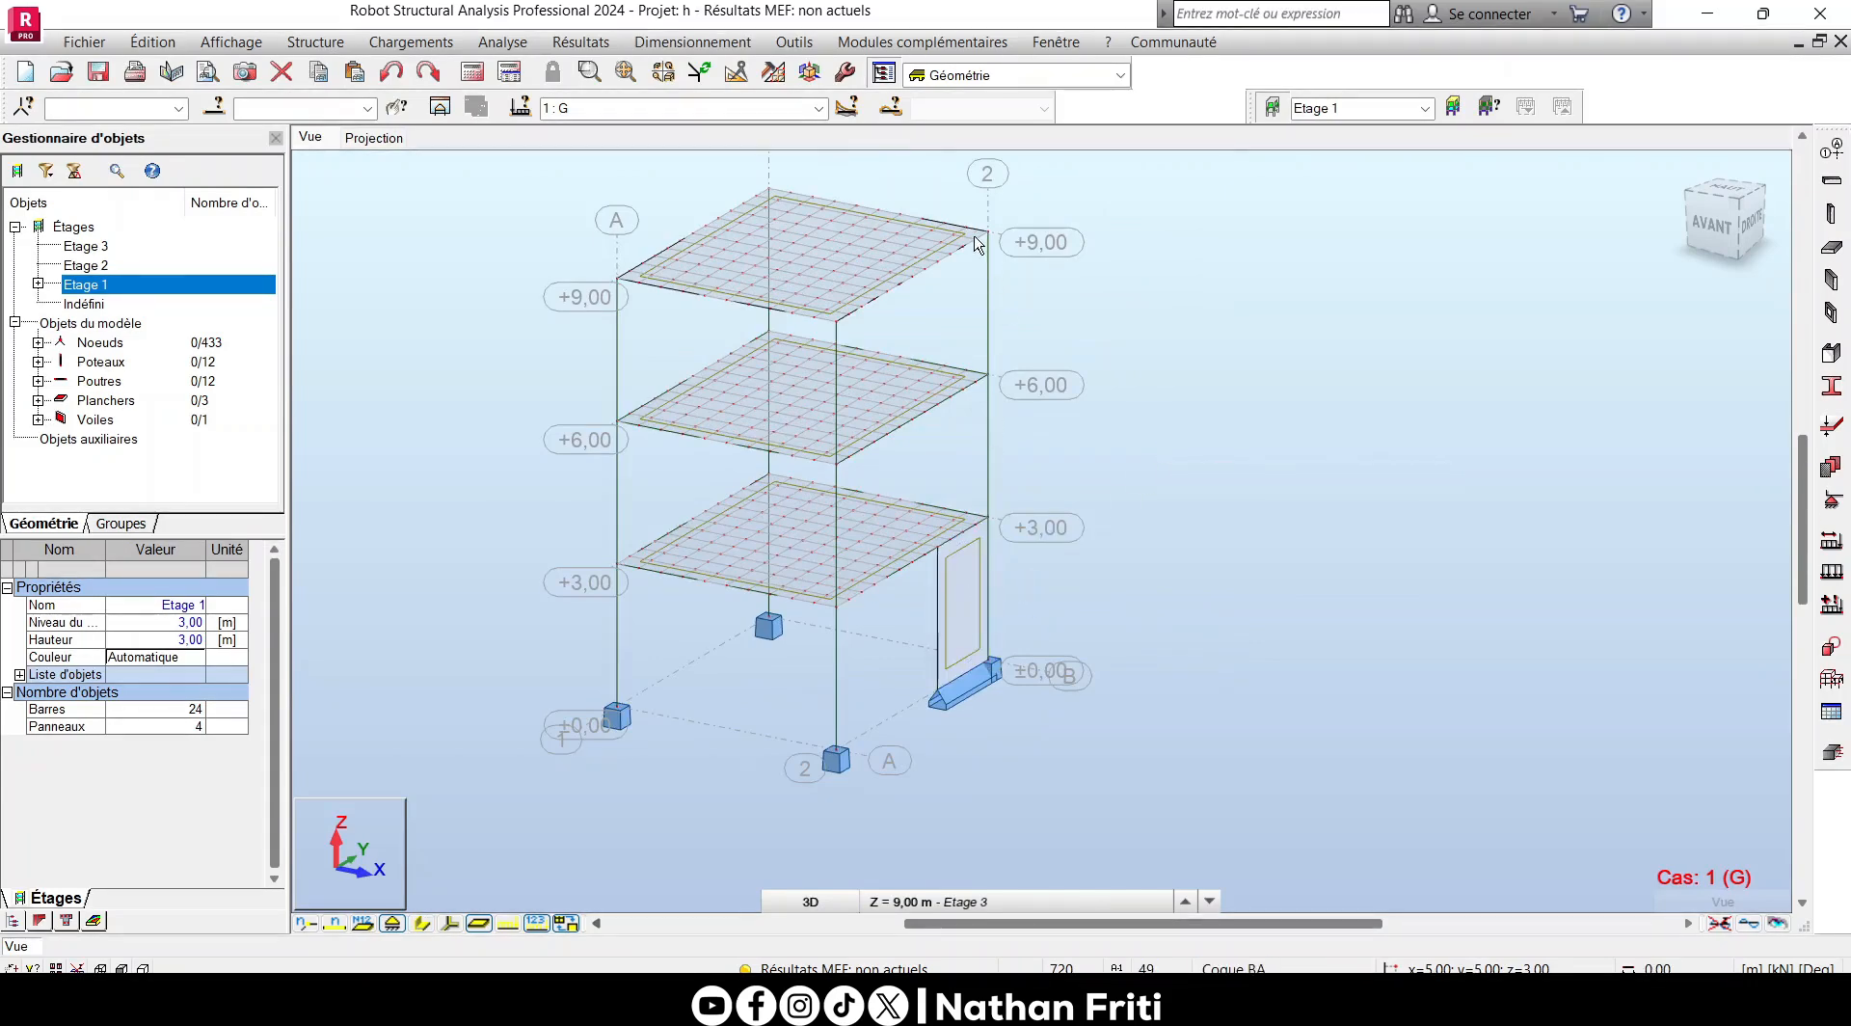
{"action": "middle_click_drag", "start_coordinate": [973, 243], "coordinate": [1002, 336]}
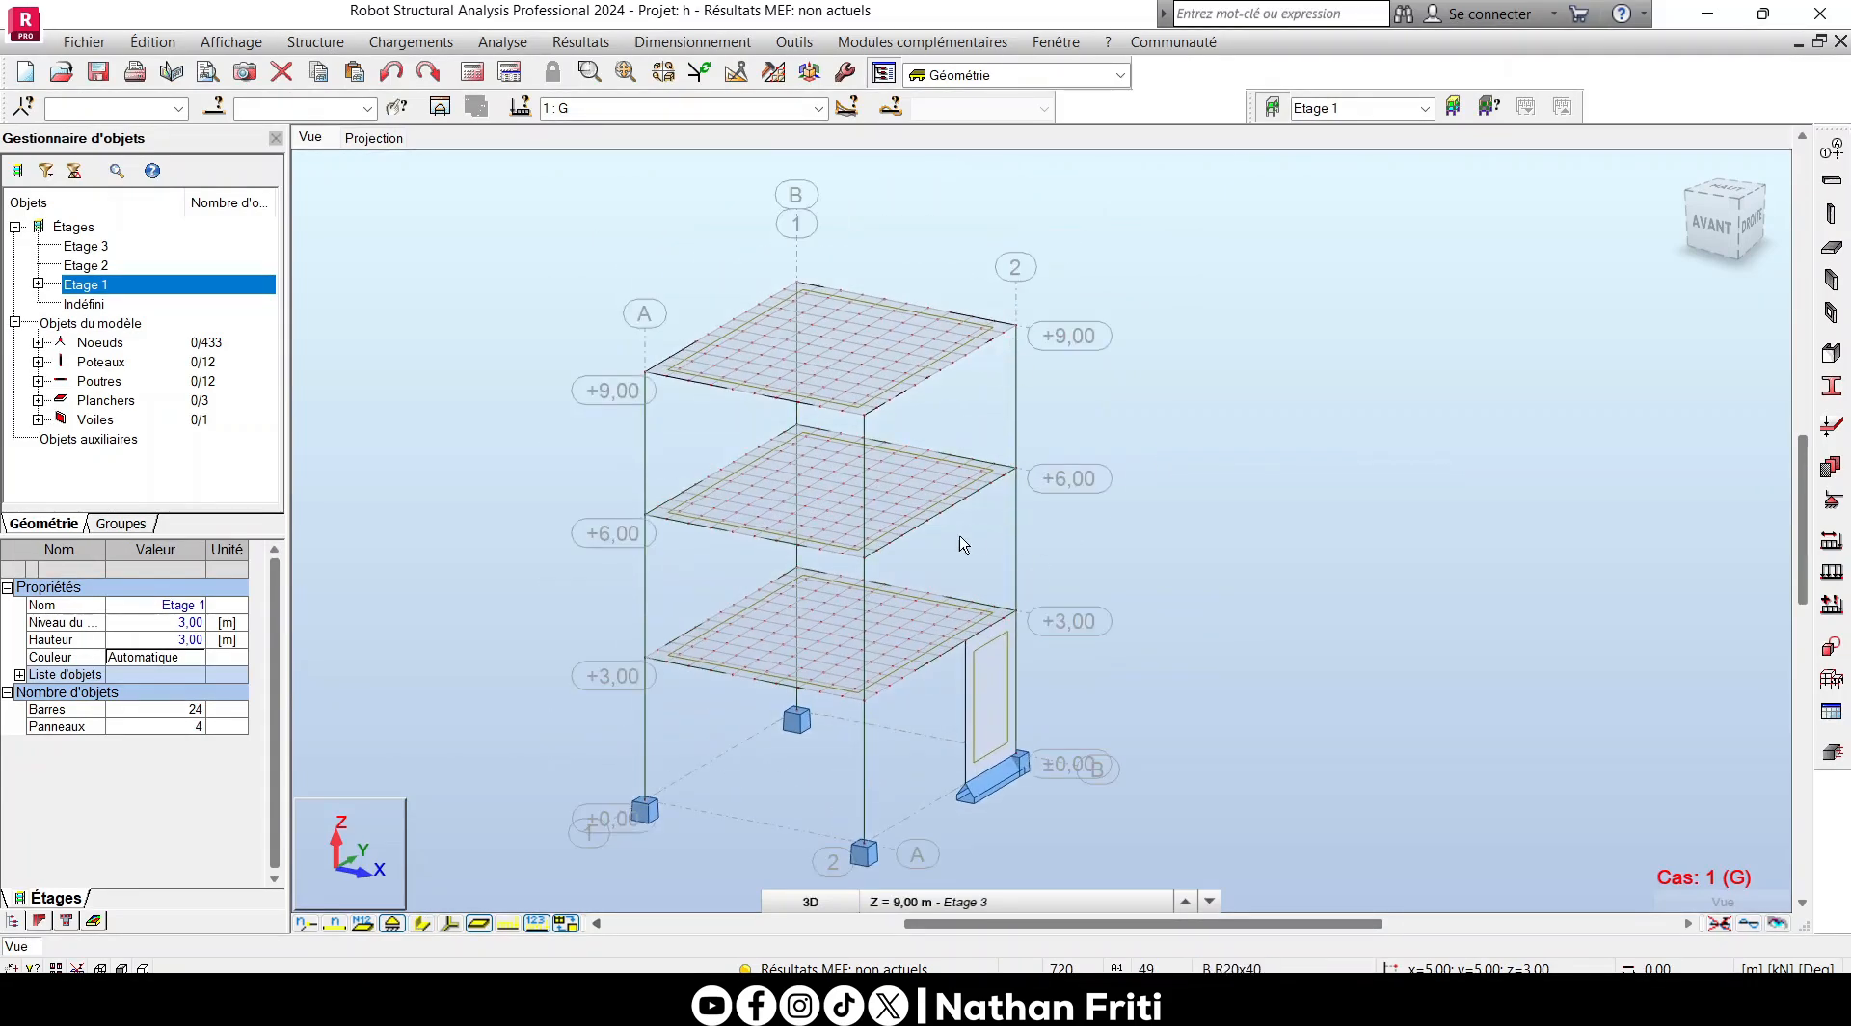
- Try to remove the support under the wall with SUPPR in the plan projection at the Base level
{"action": "left_click", "coordinate": [376, 138]}
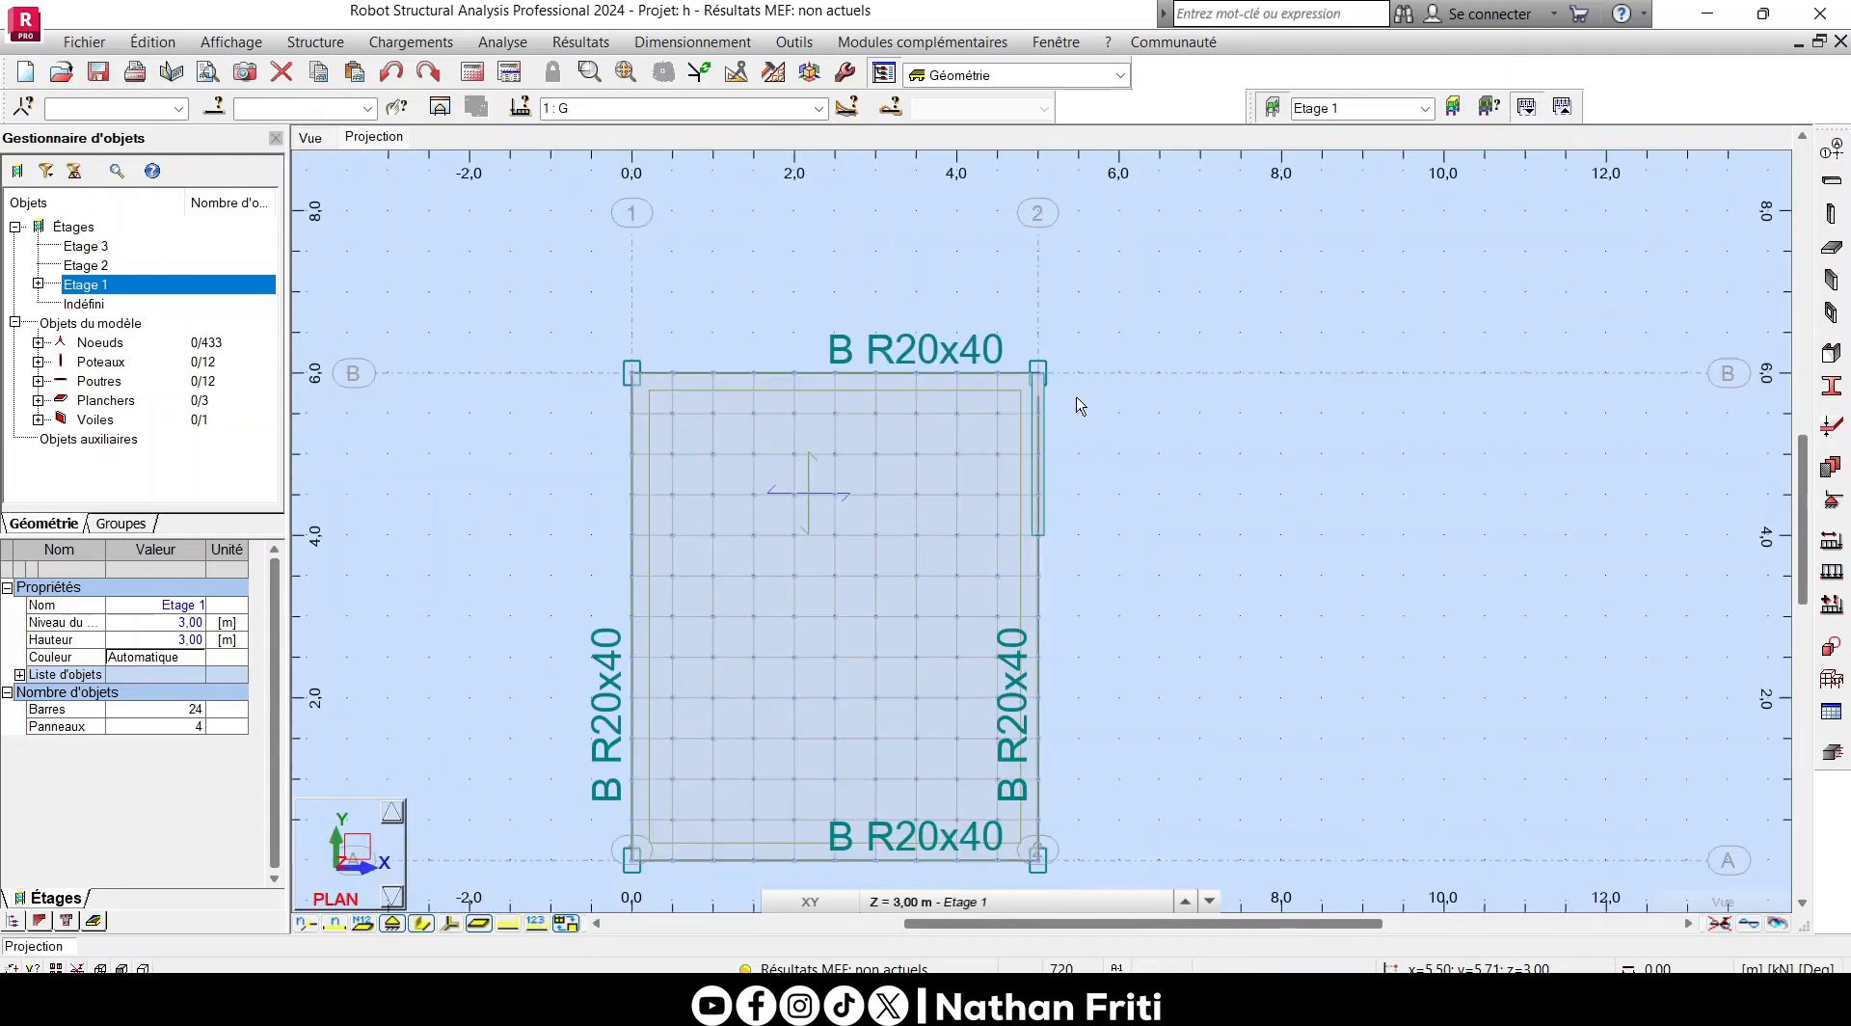
{"action": "left_click", "coordinate": [983, 901]}
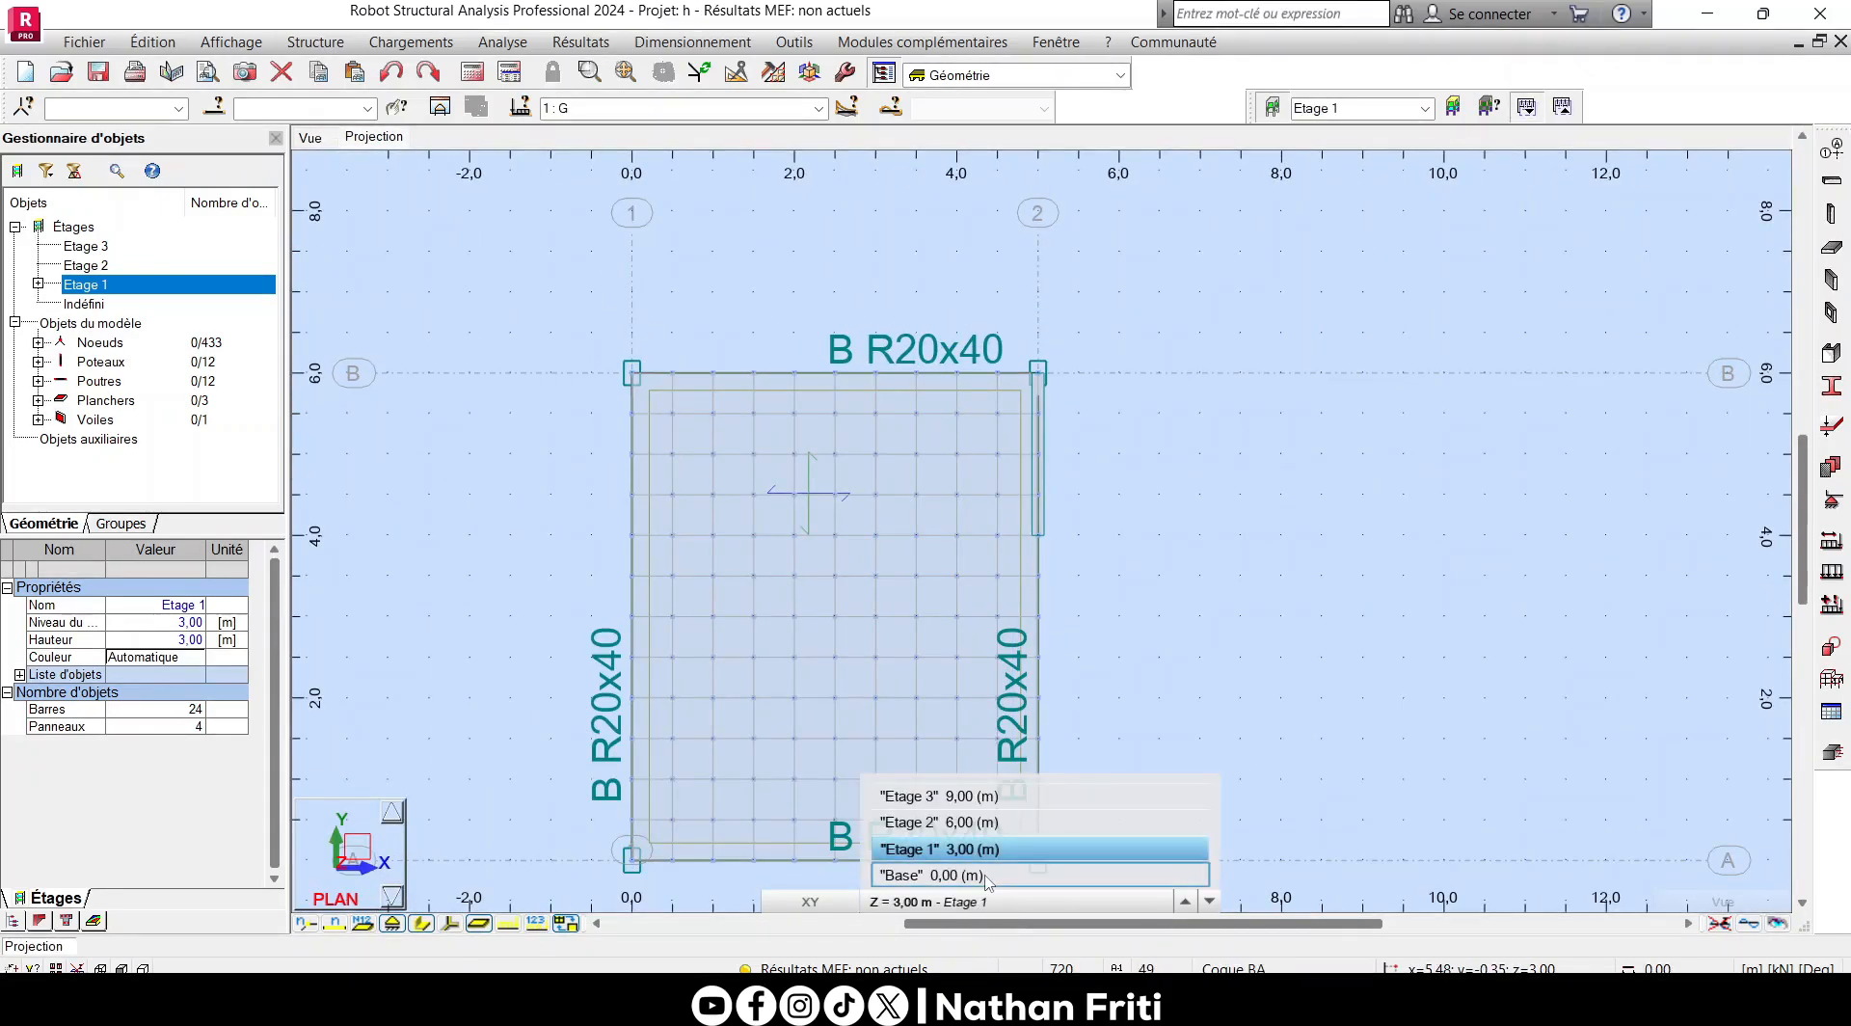
{"action": "left_click", "coordinate": [985, 874]}
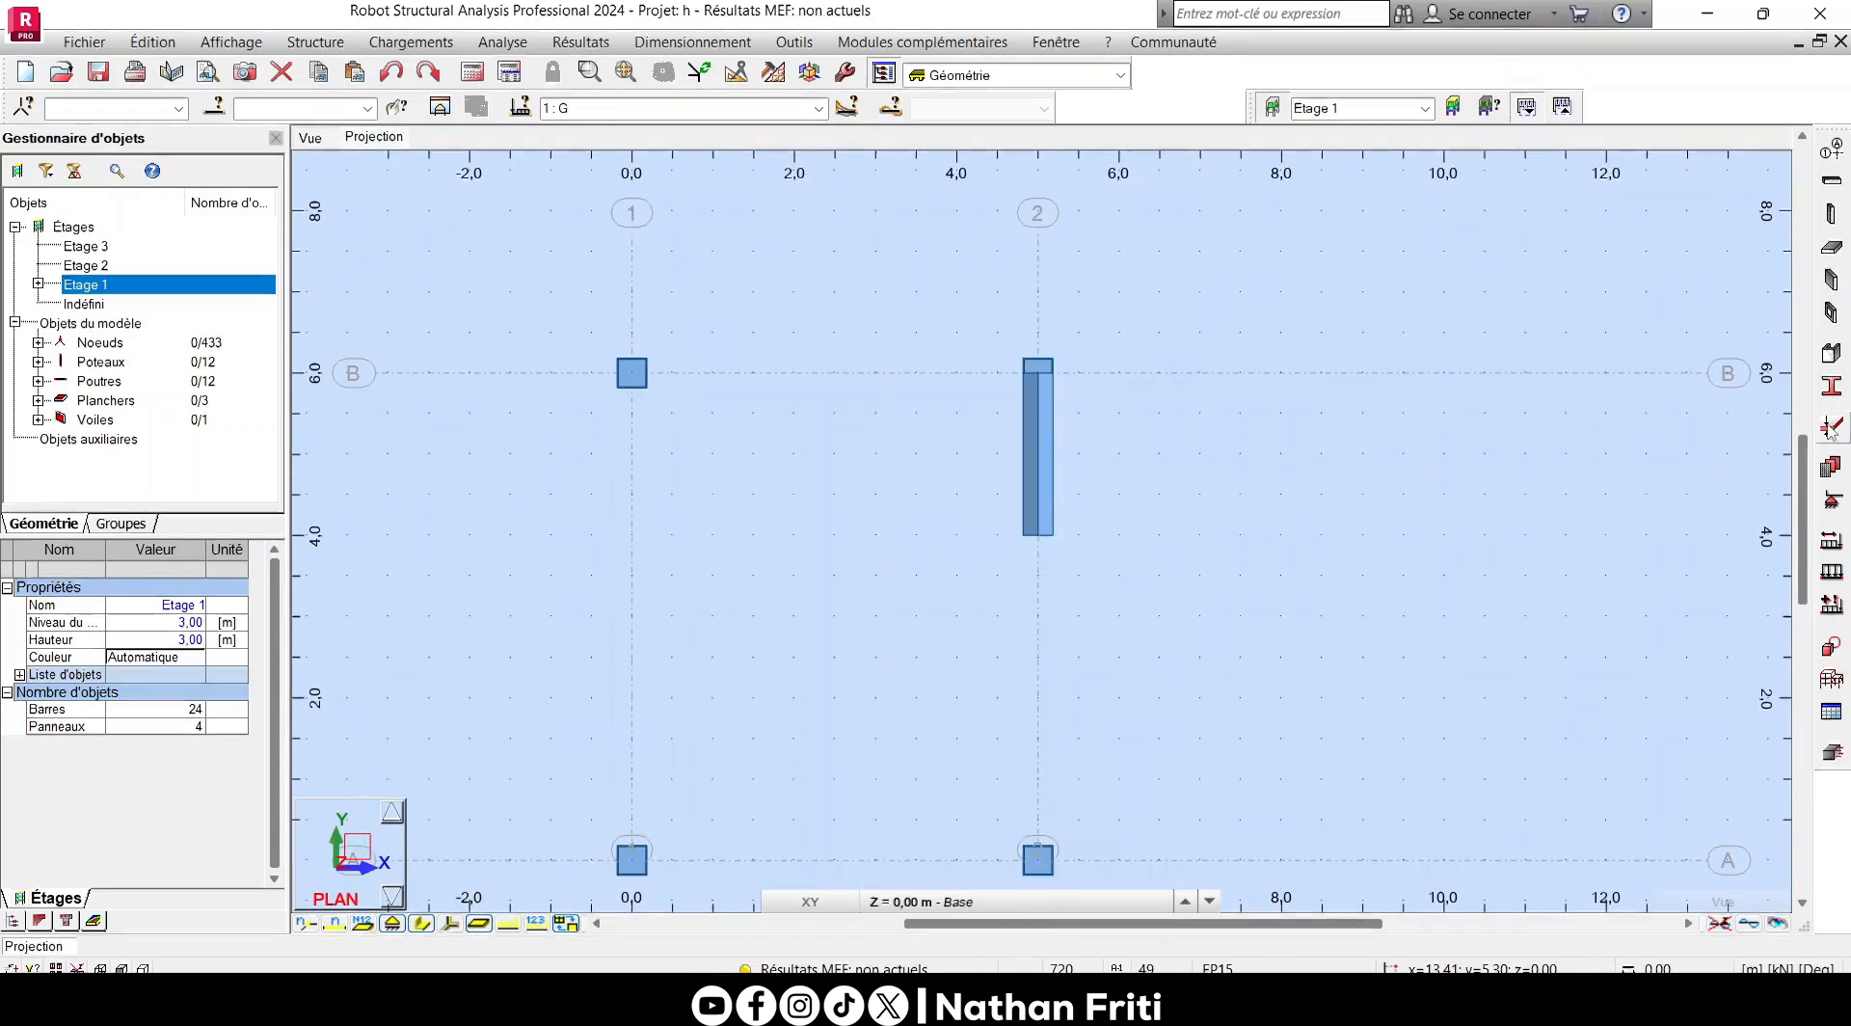
{"action": "left_click", "coordinate": [1831, 499]}
{"action": "left_click", "coordinate": [1369, 447]}
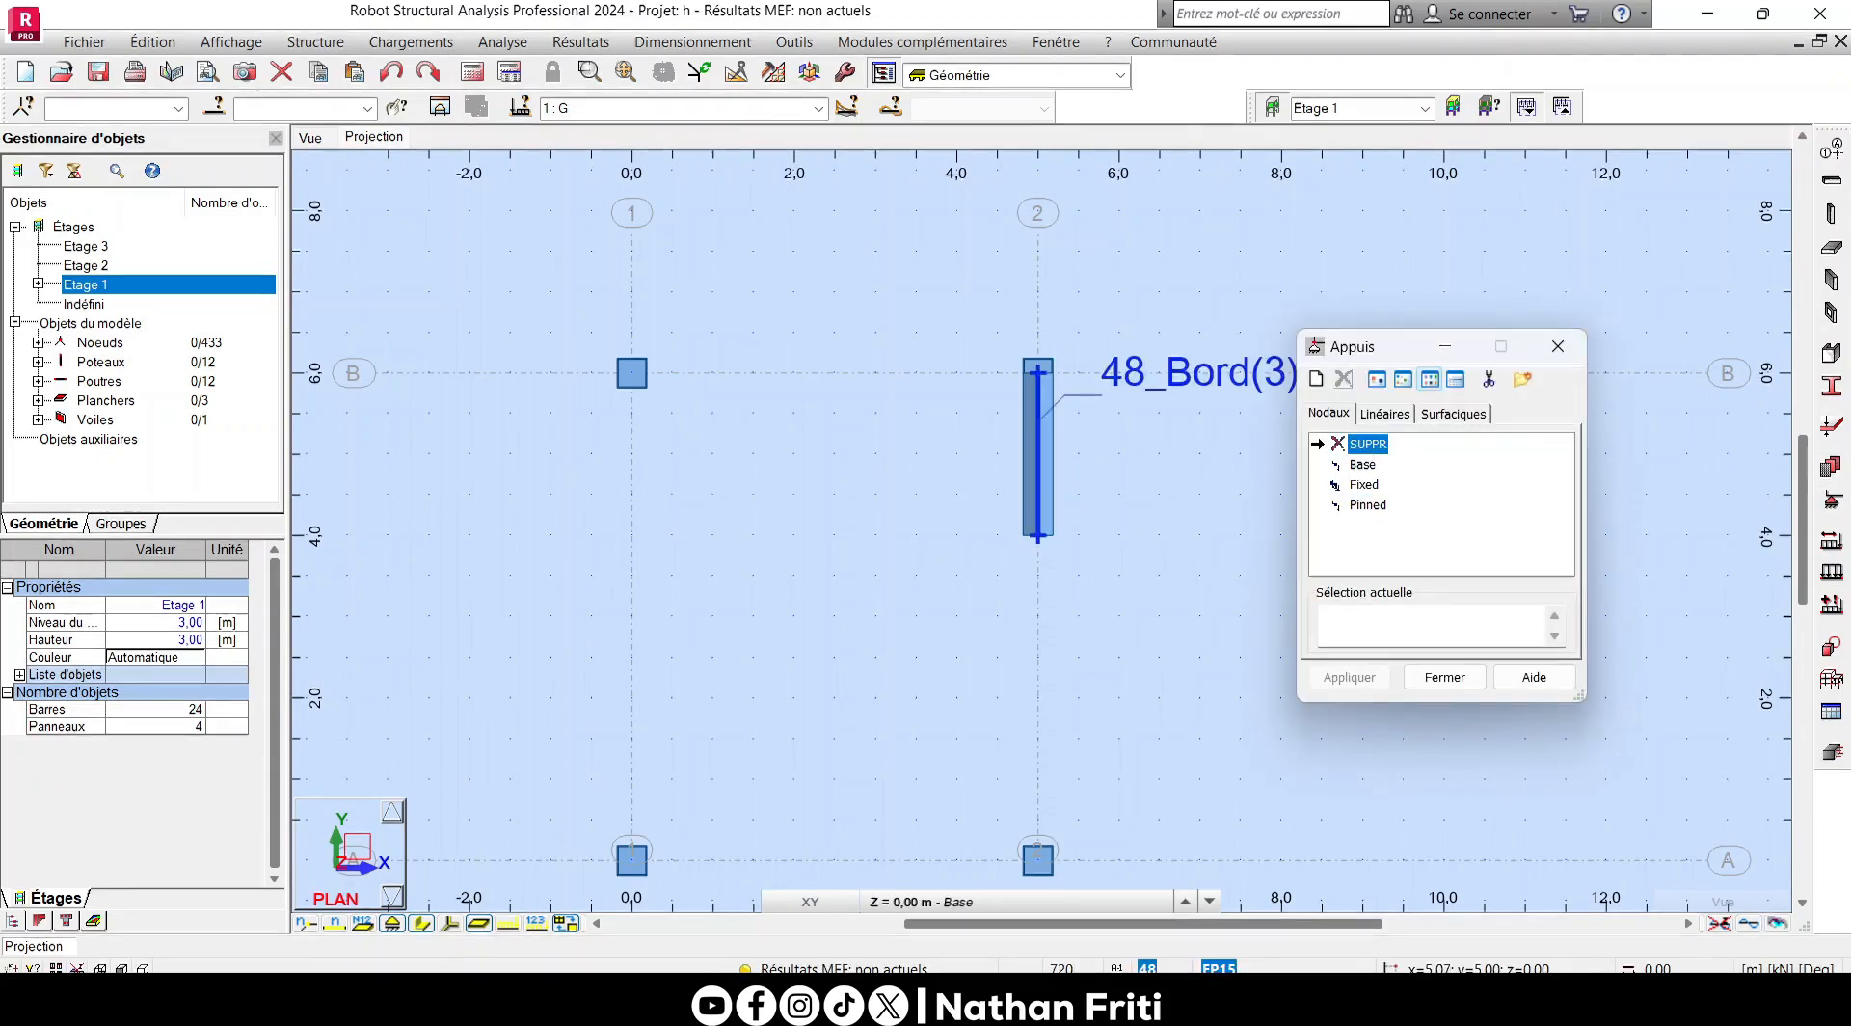
{"action": "left_click", "coordinate": [1057, 511]}
{"action": "left_click", "coordinate": [1448, 678]}
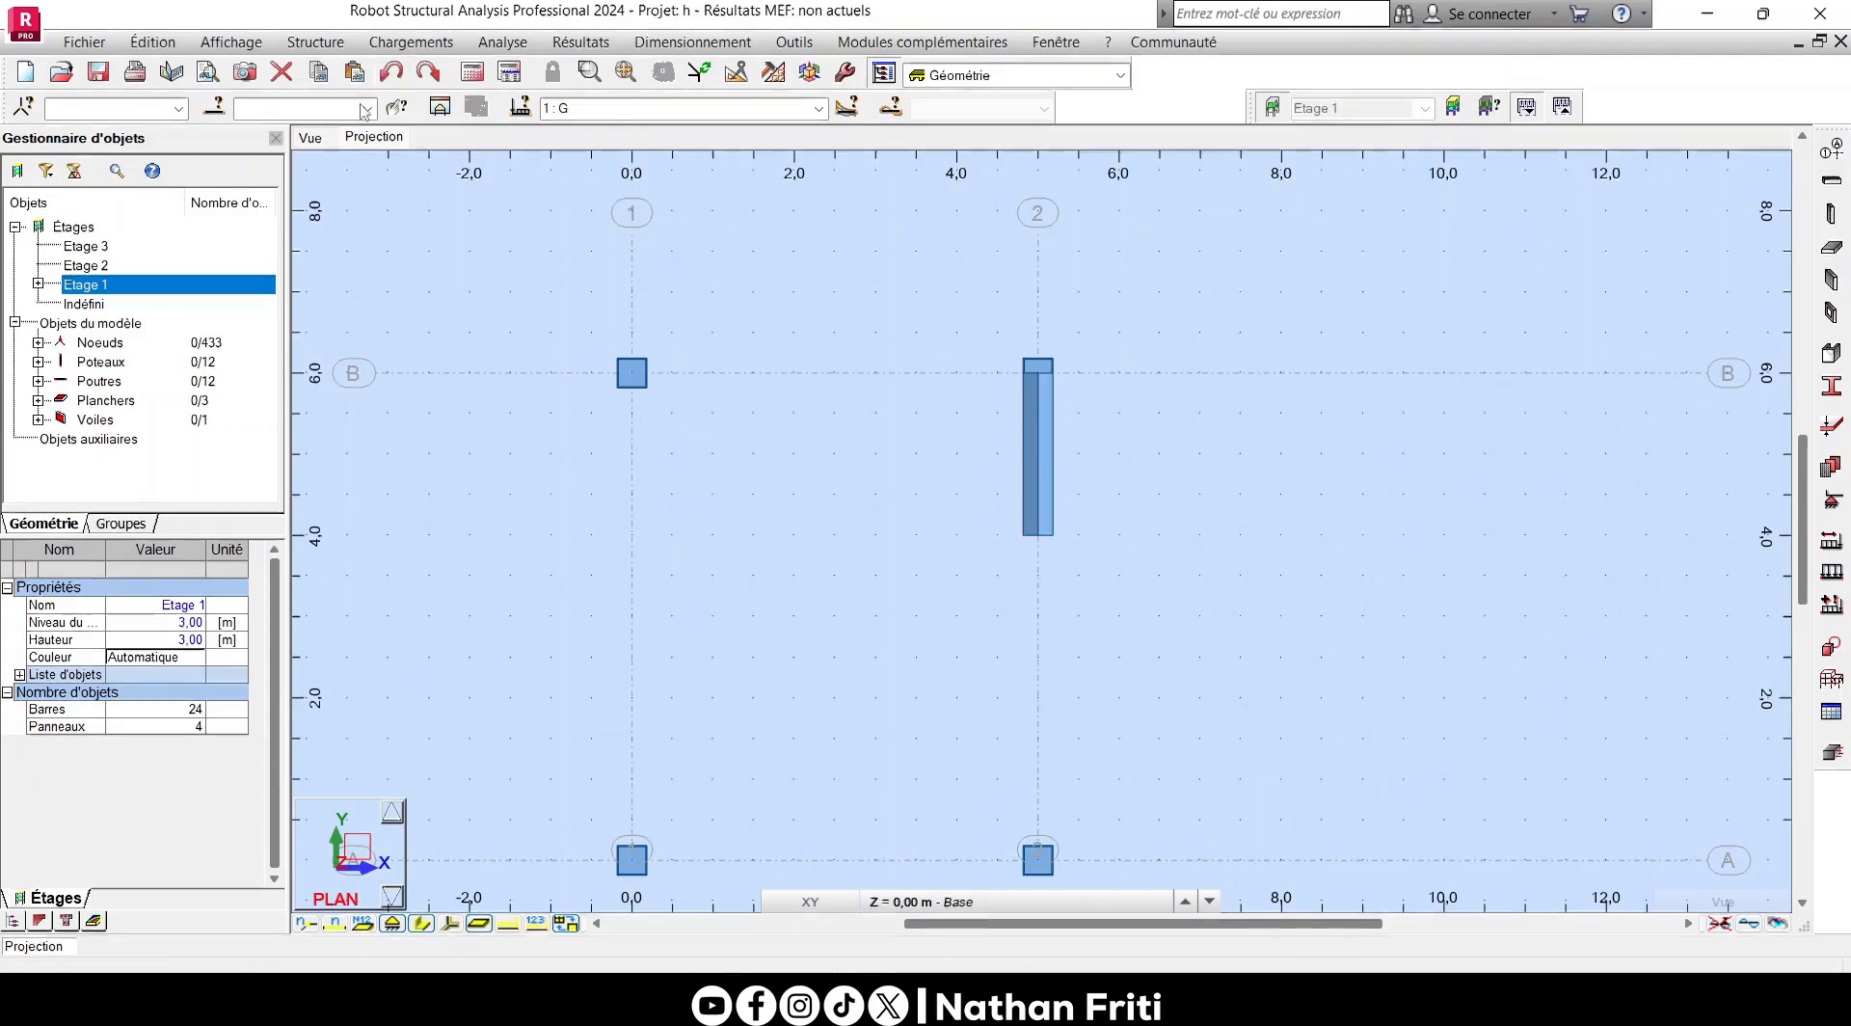
- Remove the linear support along the wall's base edge with SUPPR in the 3D view, and recall the previous selection
{"action": "left_click", "coordinate": [387, 161]}
{"action": "scroll", "coordinate": [859, 459], "scroll_direction": "down", "scroll_amount": 4}
{"action": "scroll", "coordinate": [936, 609], "scroll_direction": "up", "scroll_amount": 4}
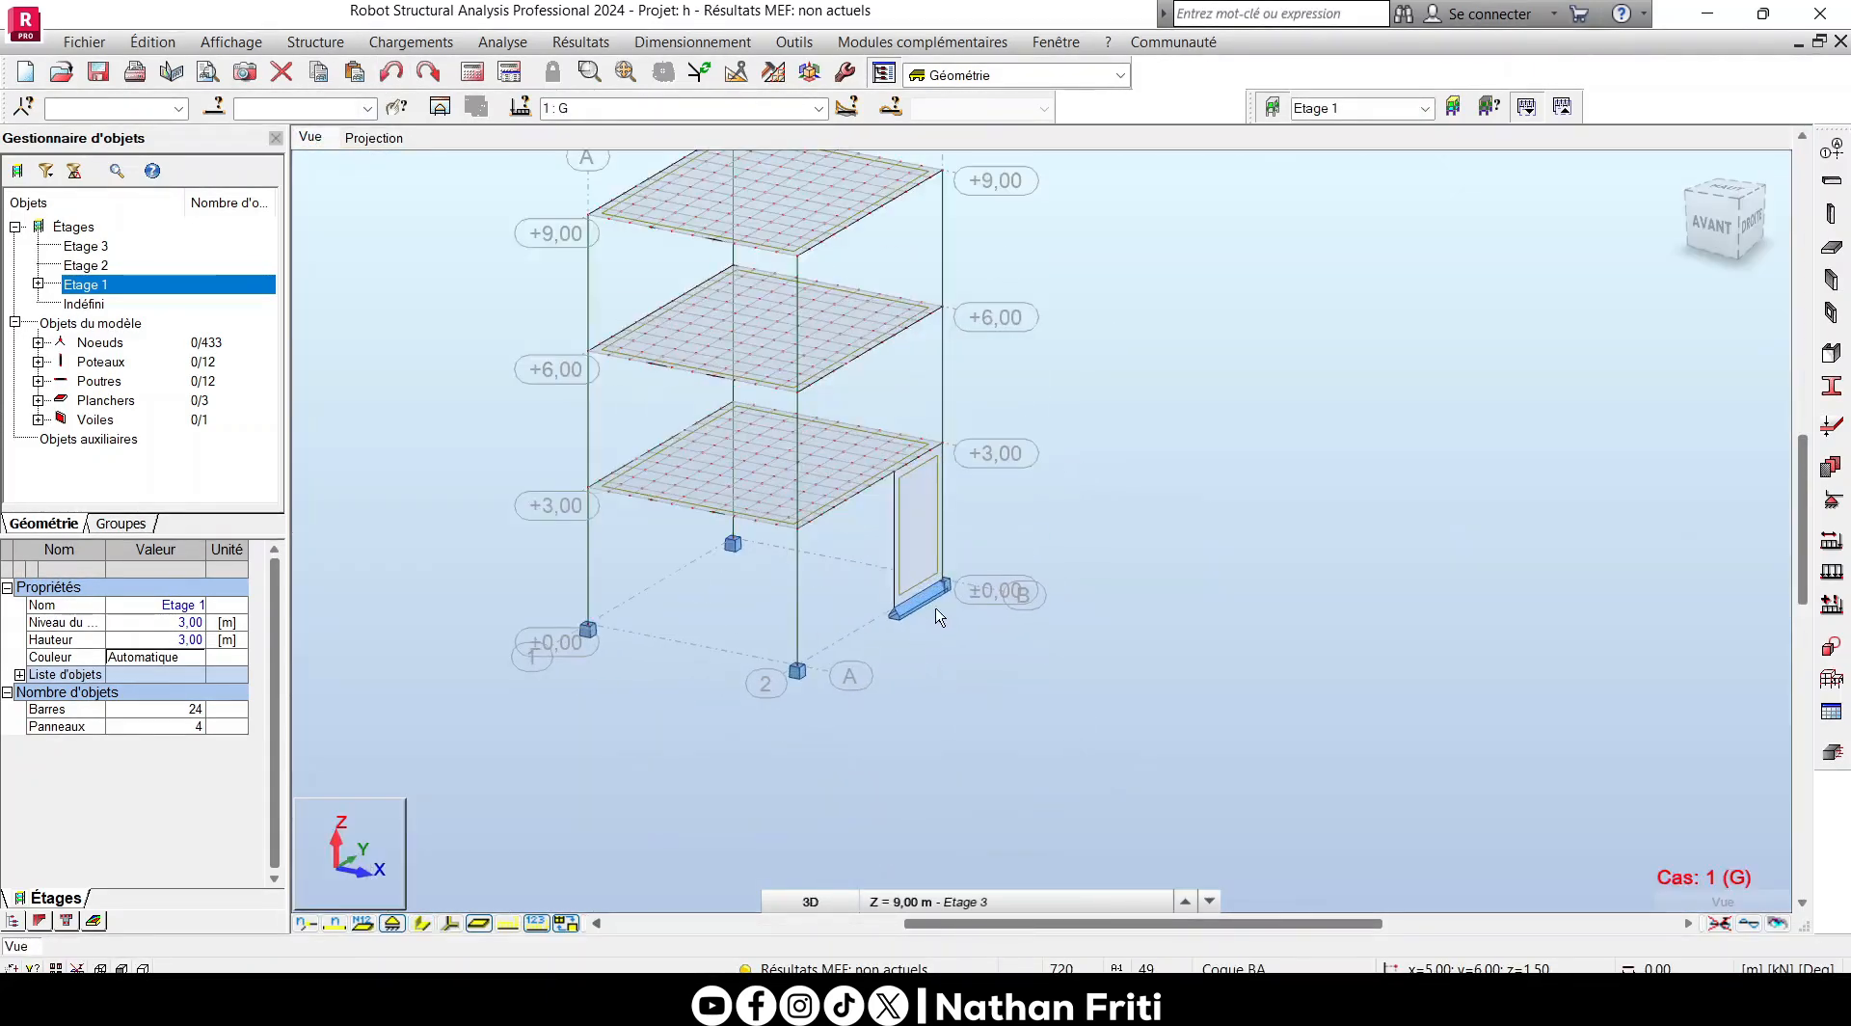
{"action": "left_click", "coordinate": [1831, 500]}
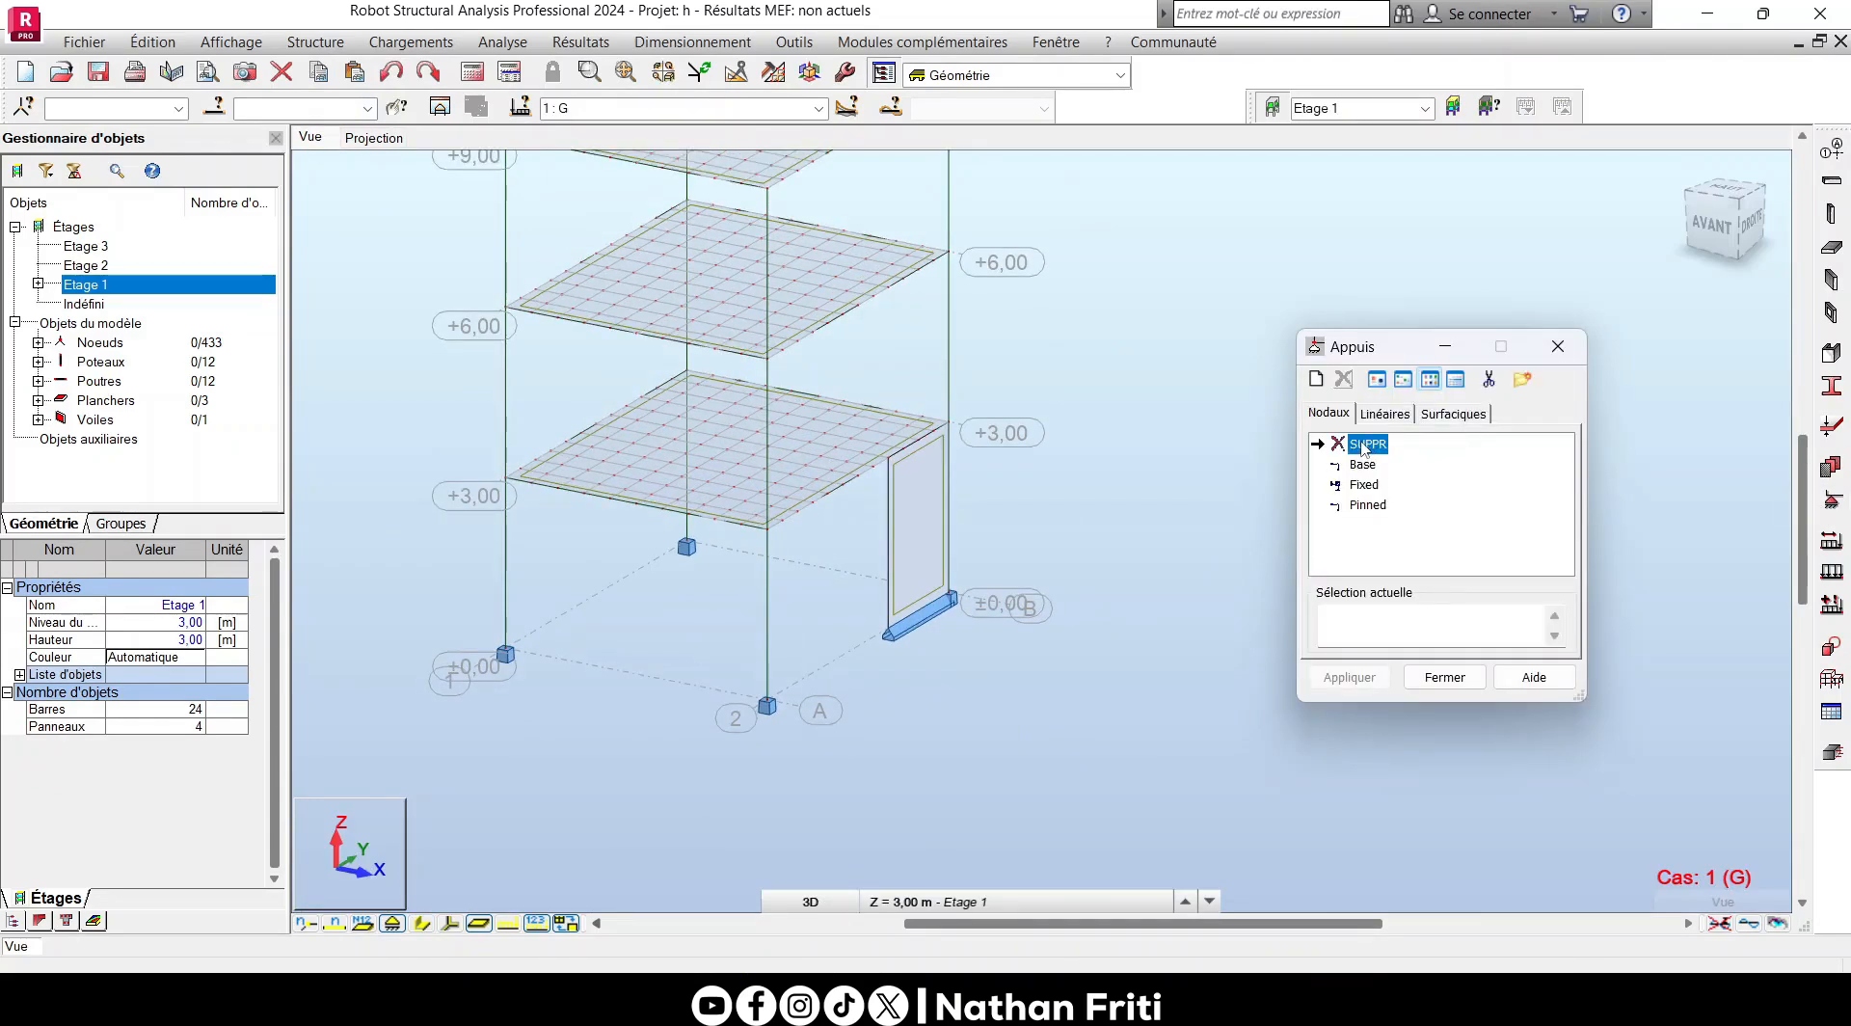
{"action": "scroll", "coordinate": [918, 643], "scroll_direction": "up", "scroll_amount": 5}
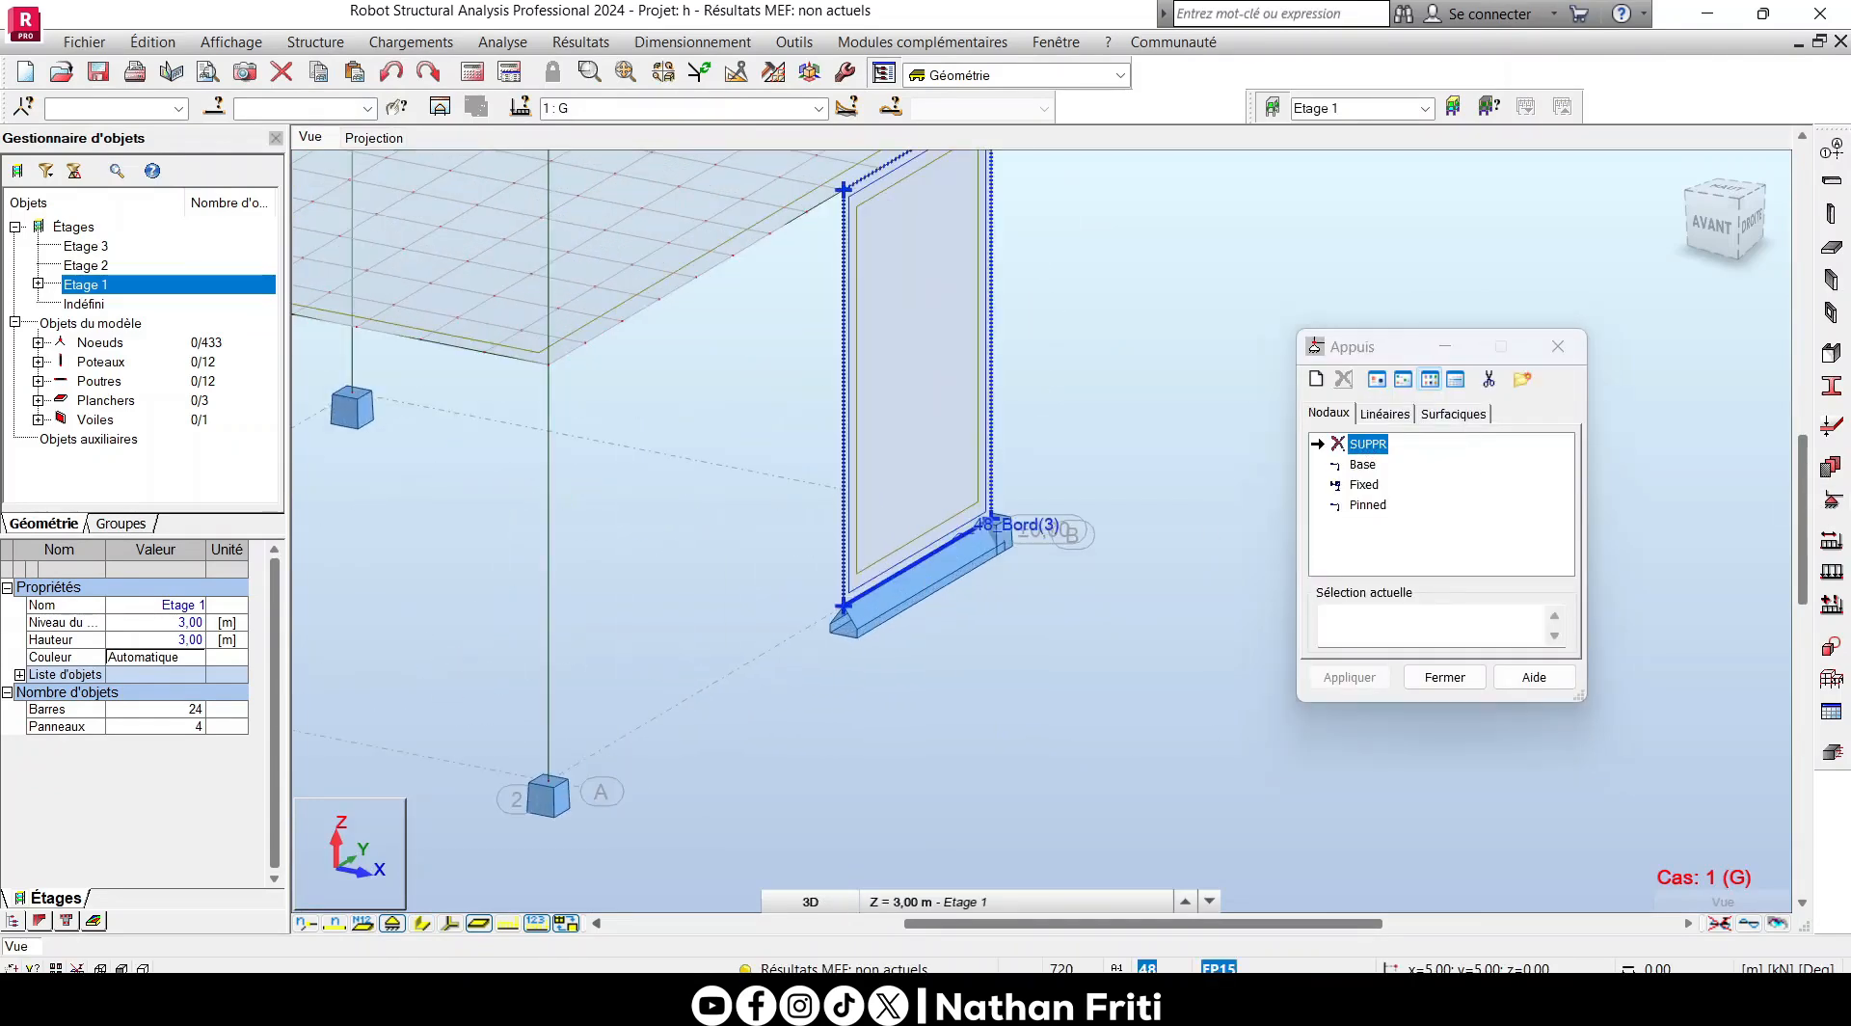
{"action": "left_click", "coordinate": [921, 562]}
{"action": "left_click", "coordinate": [1454, 680]}
{"action": "scroll", "coordinate": [901, 669], "scroll_direction": "down", "scroll_amount": 5}
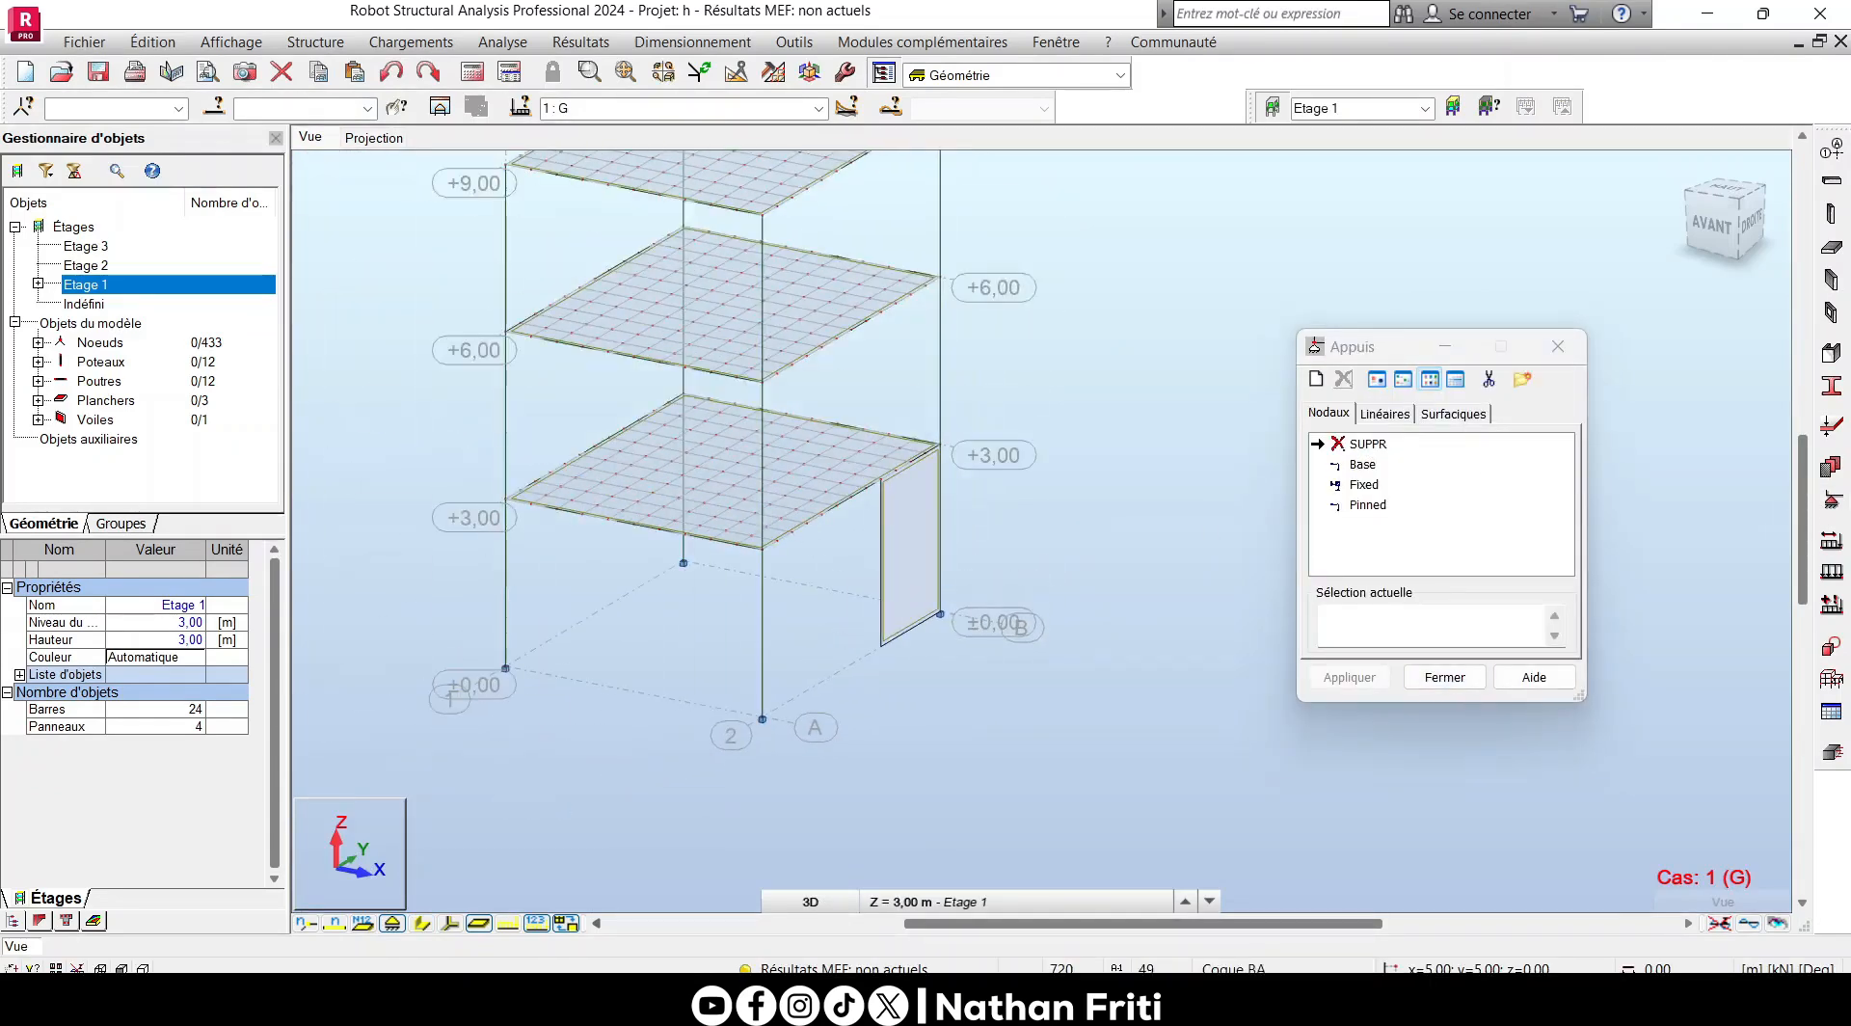
{"action": "scroll", "coordinate": [958, 578], "scroll_direction": "down", "scroll_amount": 2}
{"action": "scroll", "coordinate": [923, 694], "scroll_direction": "up", "scroll_amount": 3}
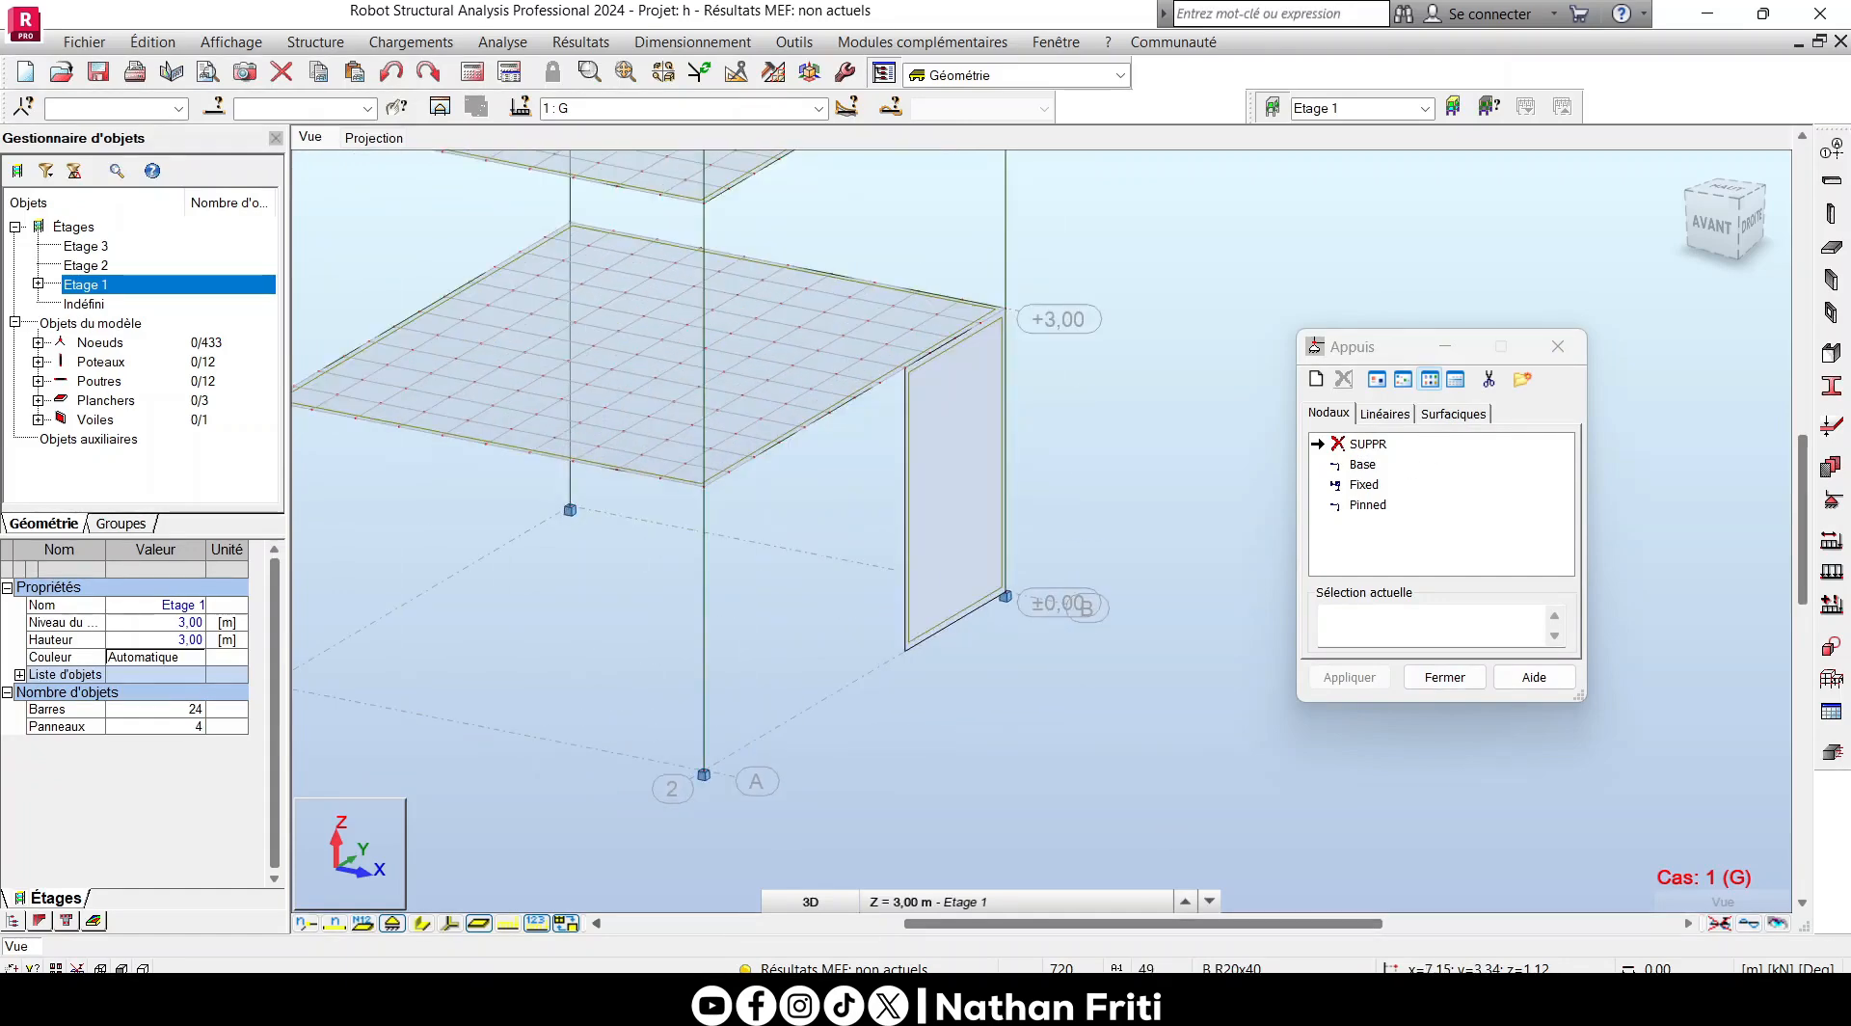
{"action": "scroll", "coordinate": [987, 819], "scroll_direction": "down", "scroll_amount": 3}
{"action": "right_click", "coordinate": [1093, 349]}
{"action": "left_click", "coordinate": [1268, 411]}
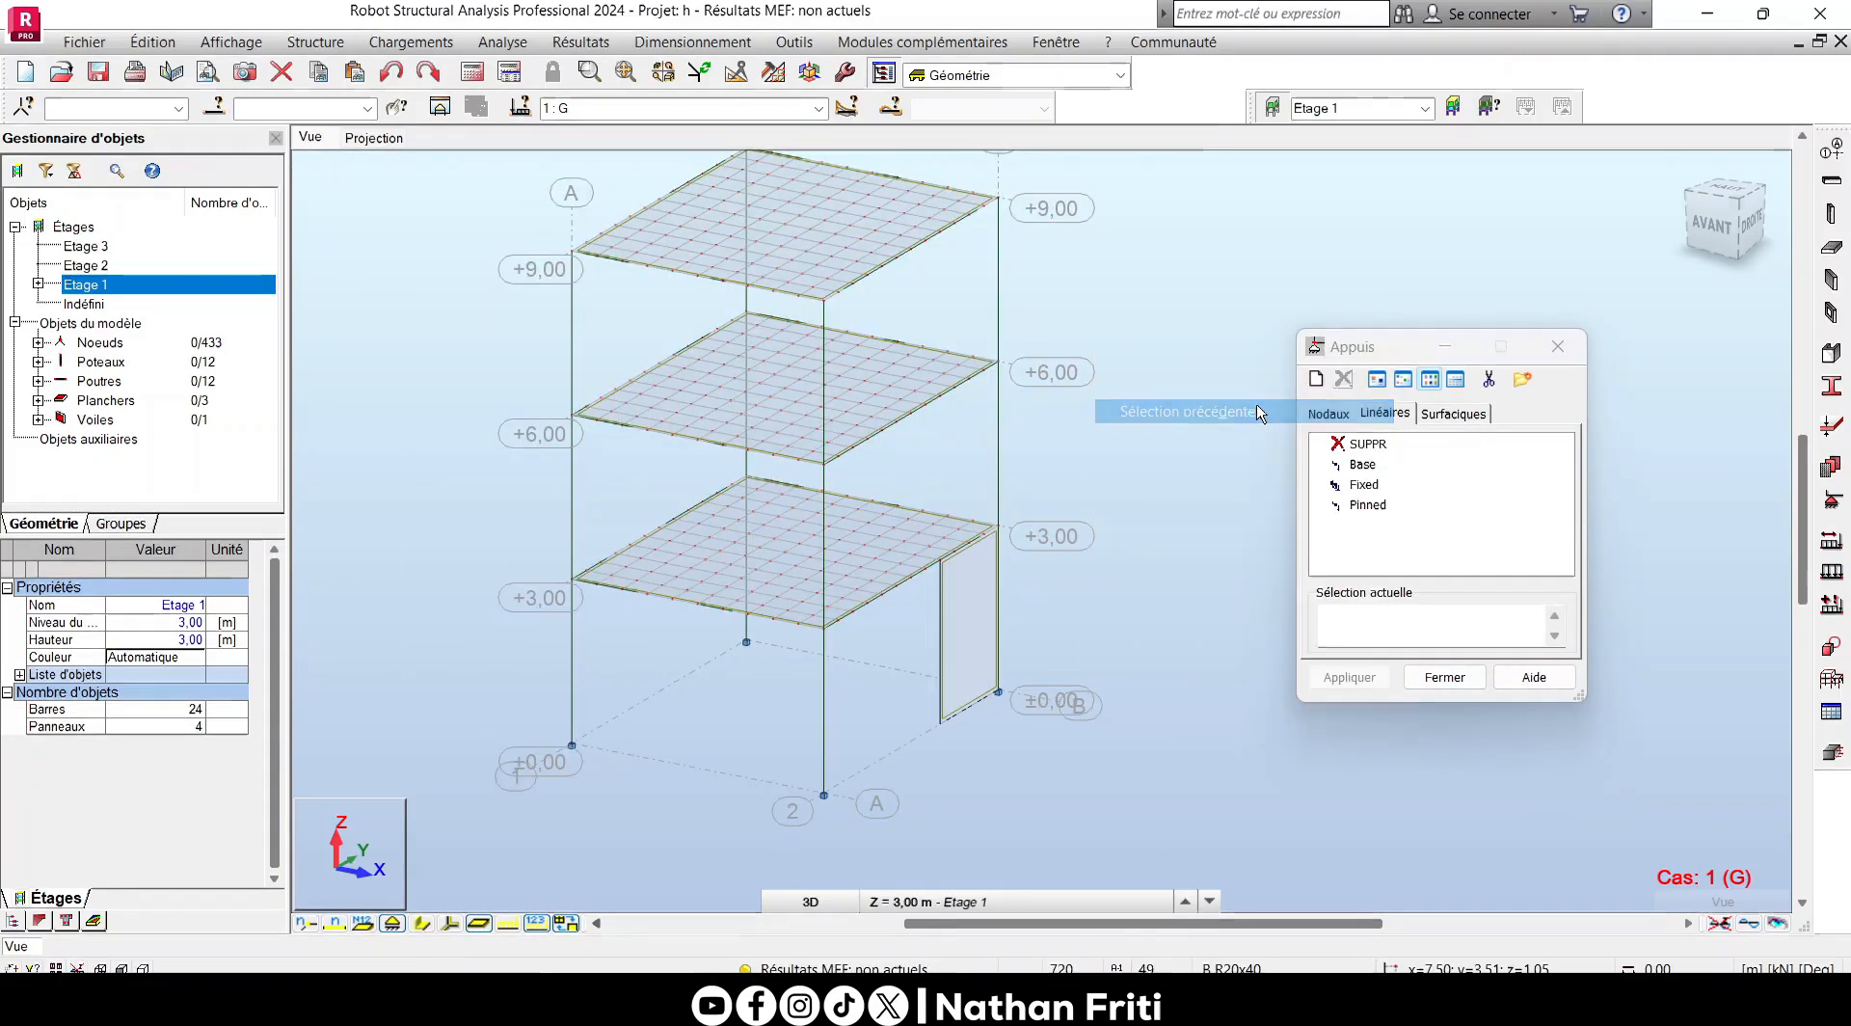
- Copy the ground-storey wall upward with Translation, using 2 repetitions of the vector 0,00; 0,00; 3,00, and clear the selection
{"action": "left_click", "coordinate": [1556, 345]}
{"action": "left_click", "coordinate": [967, 614]}
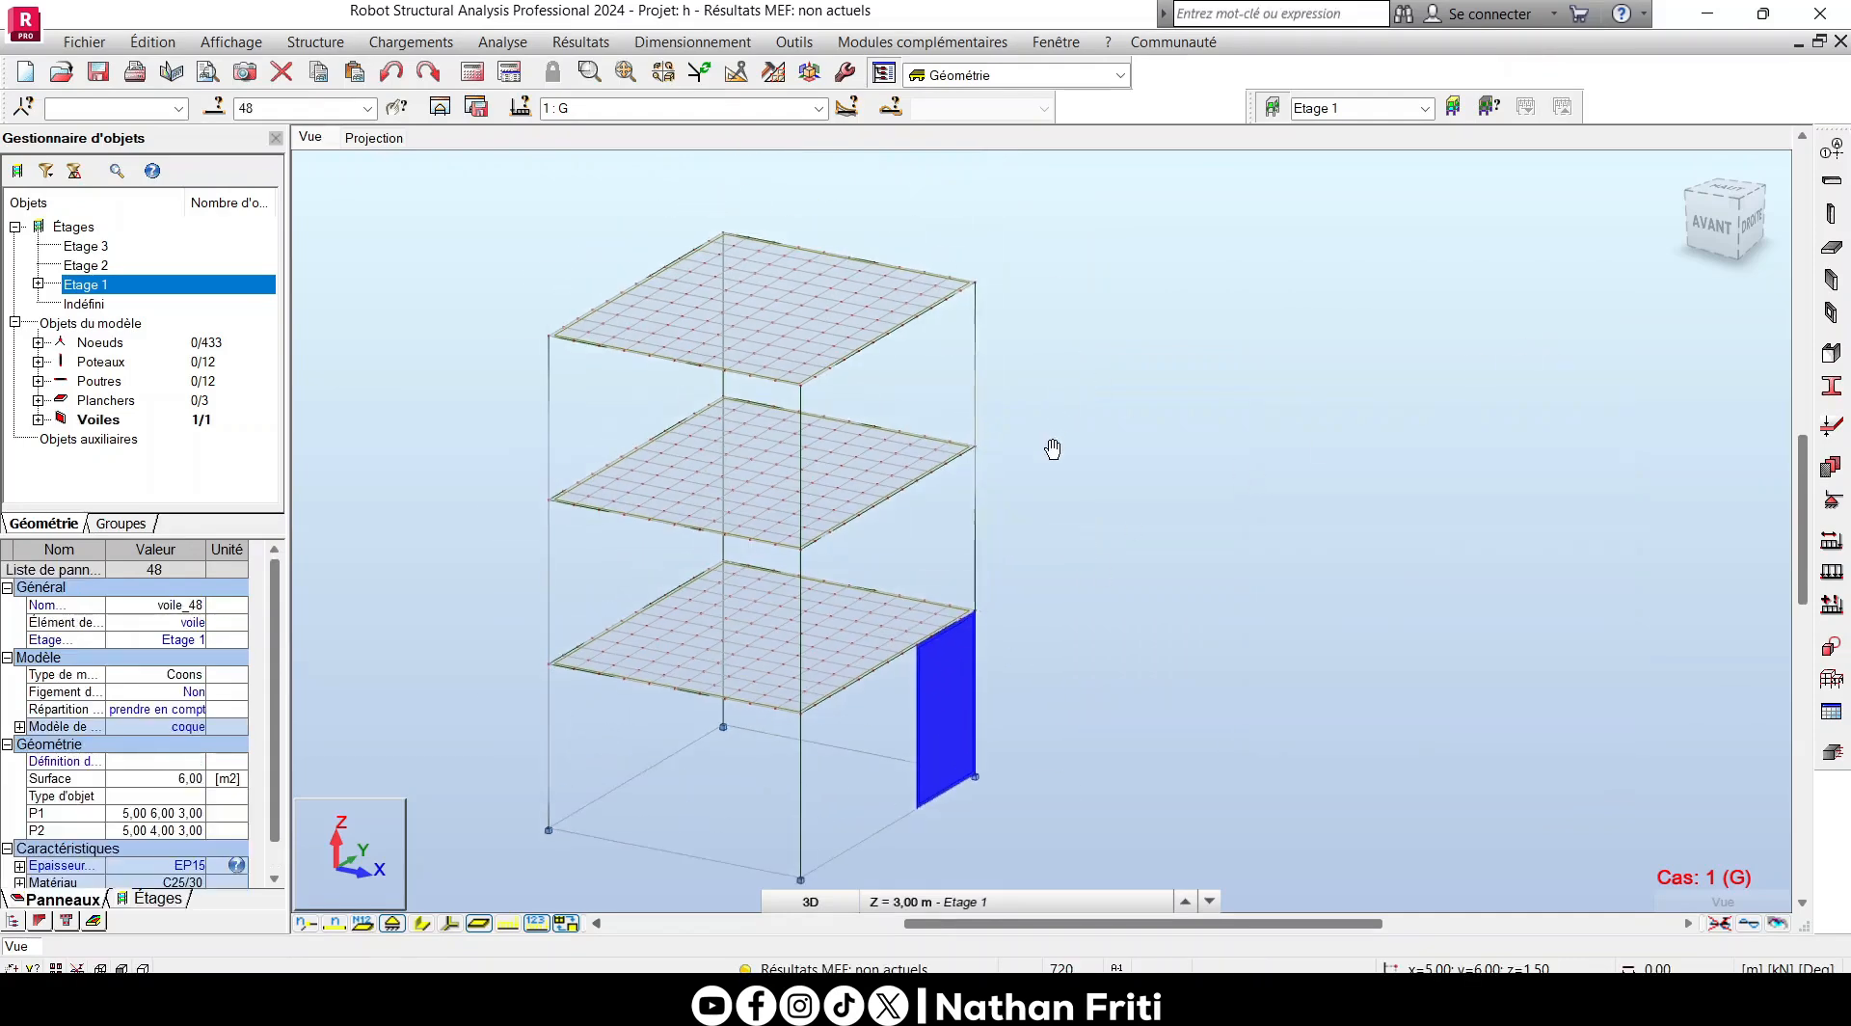
{"action": "left_click", "coordinate": [736, 73]}
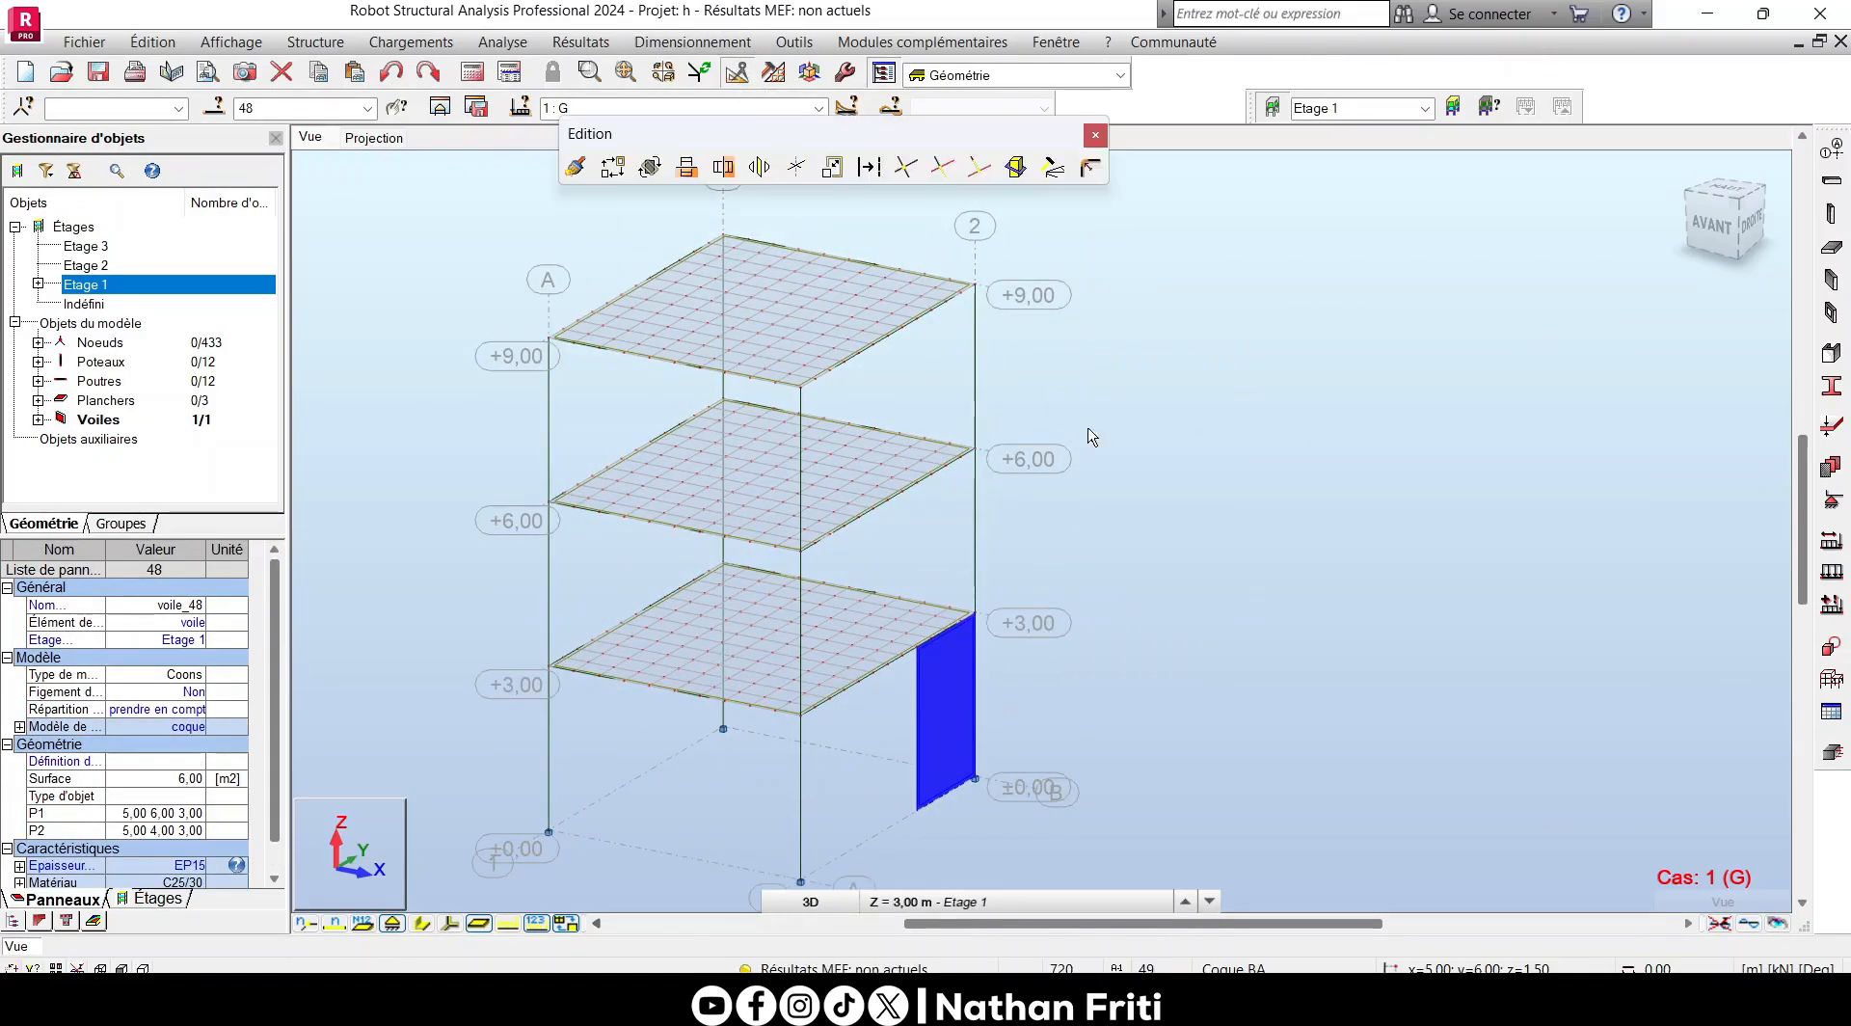
{"action": "left_click", "coordinate": [613, 167]}
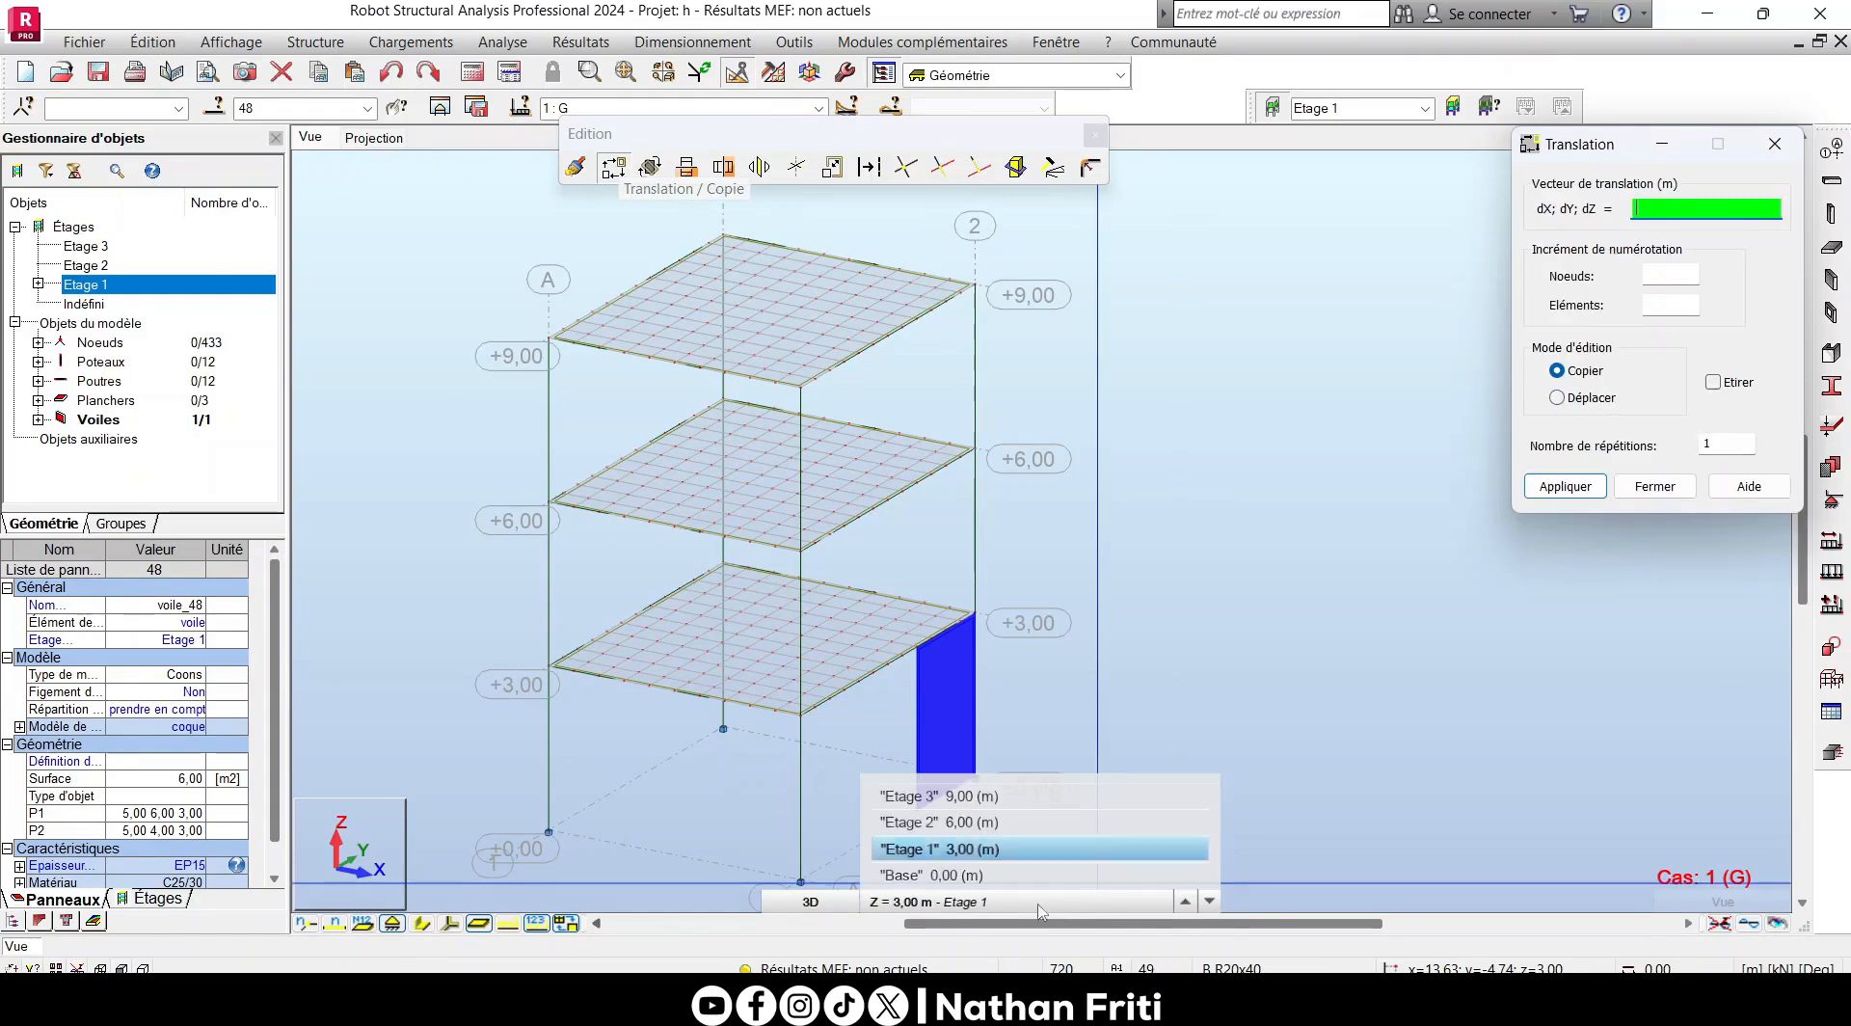
{"action": "scroll", "coordinate": [1009, 453], "scroll_direction": "down", "scroll_amount": 1}
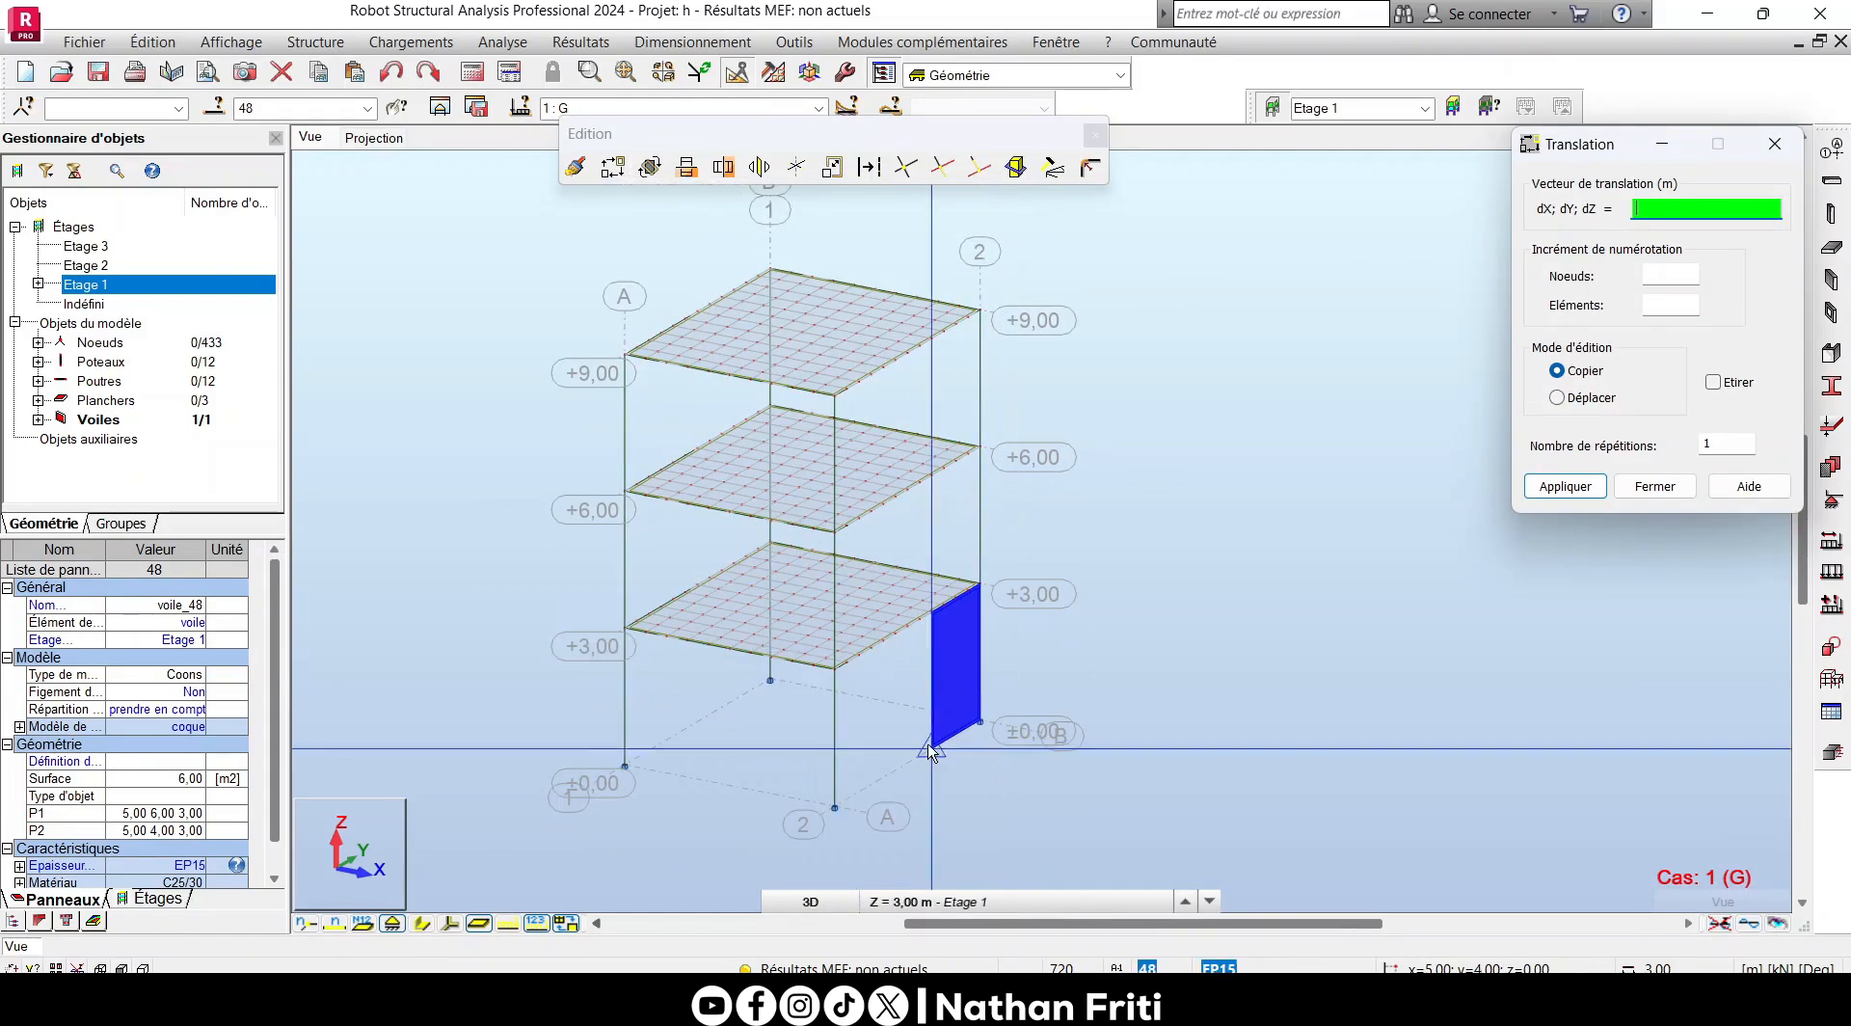
{"action": "double_click", "coordinate": [1716, 444]}
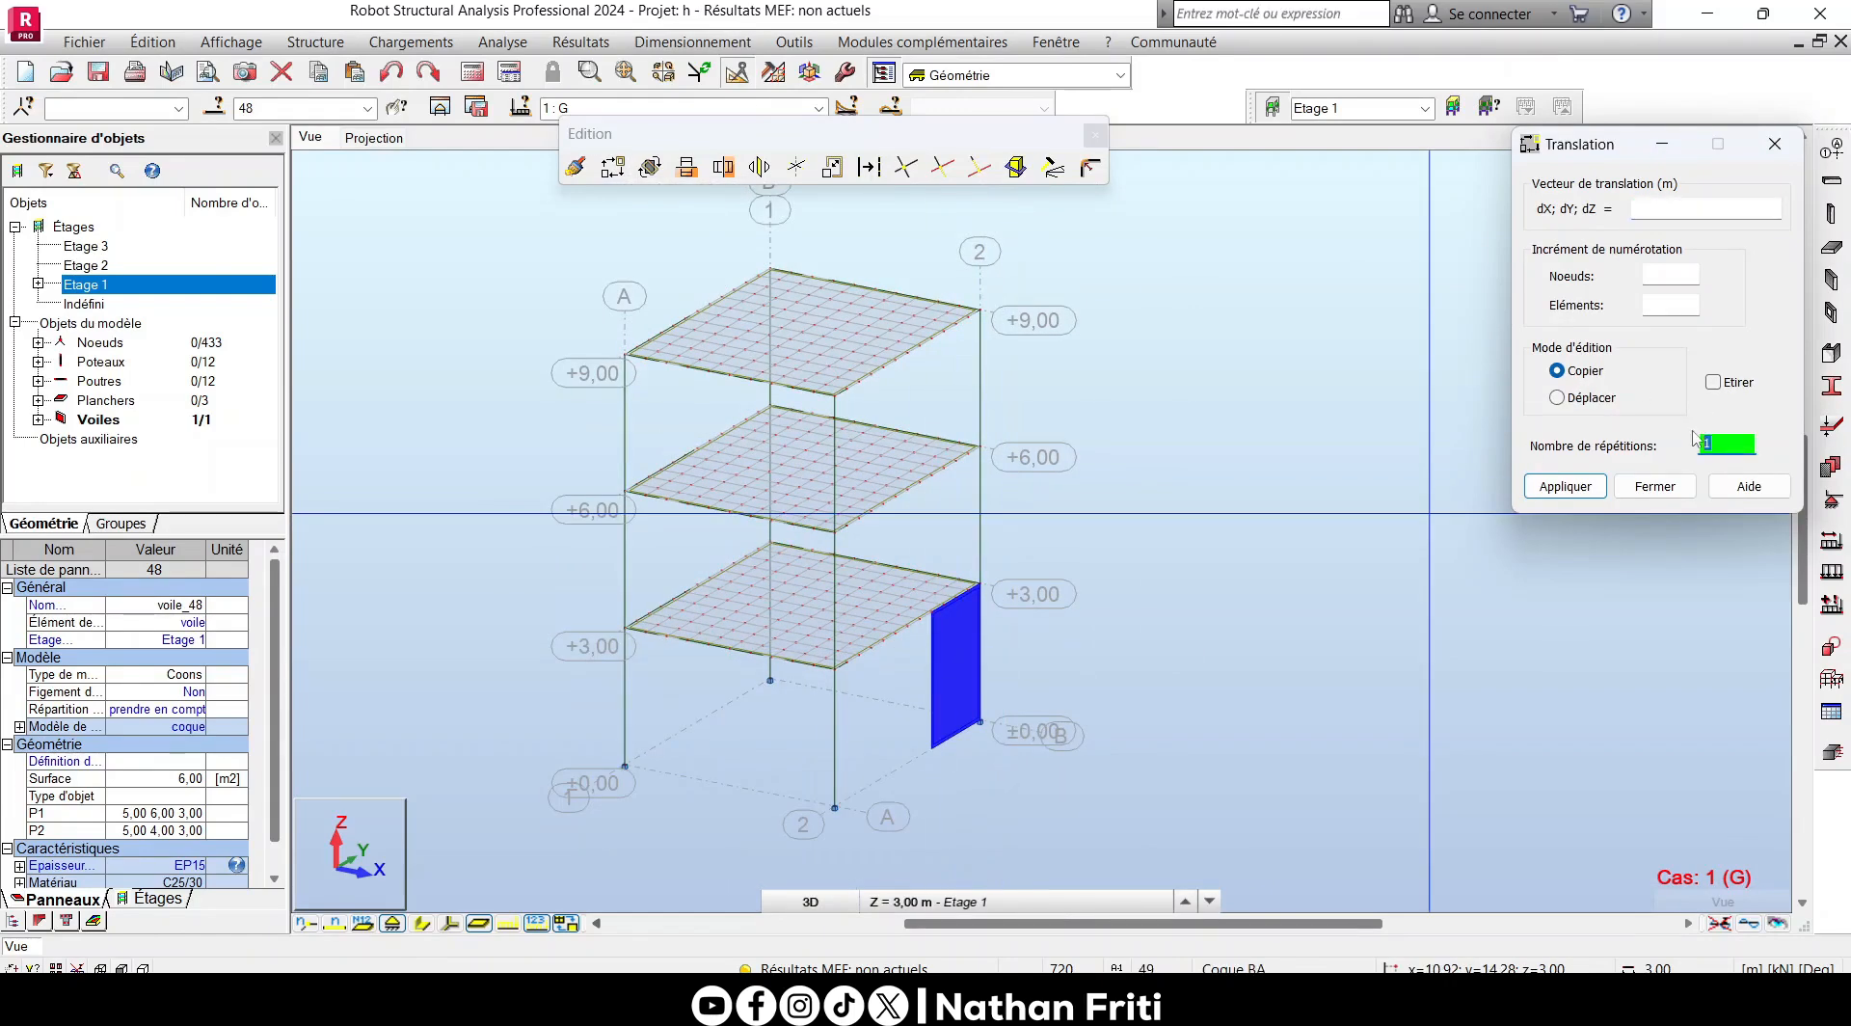
{"action": "scroll", "coordinate": [964, 742], "scroll_direction": "up", "scroll_amount": 5}
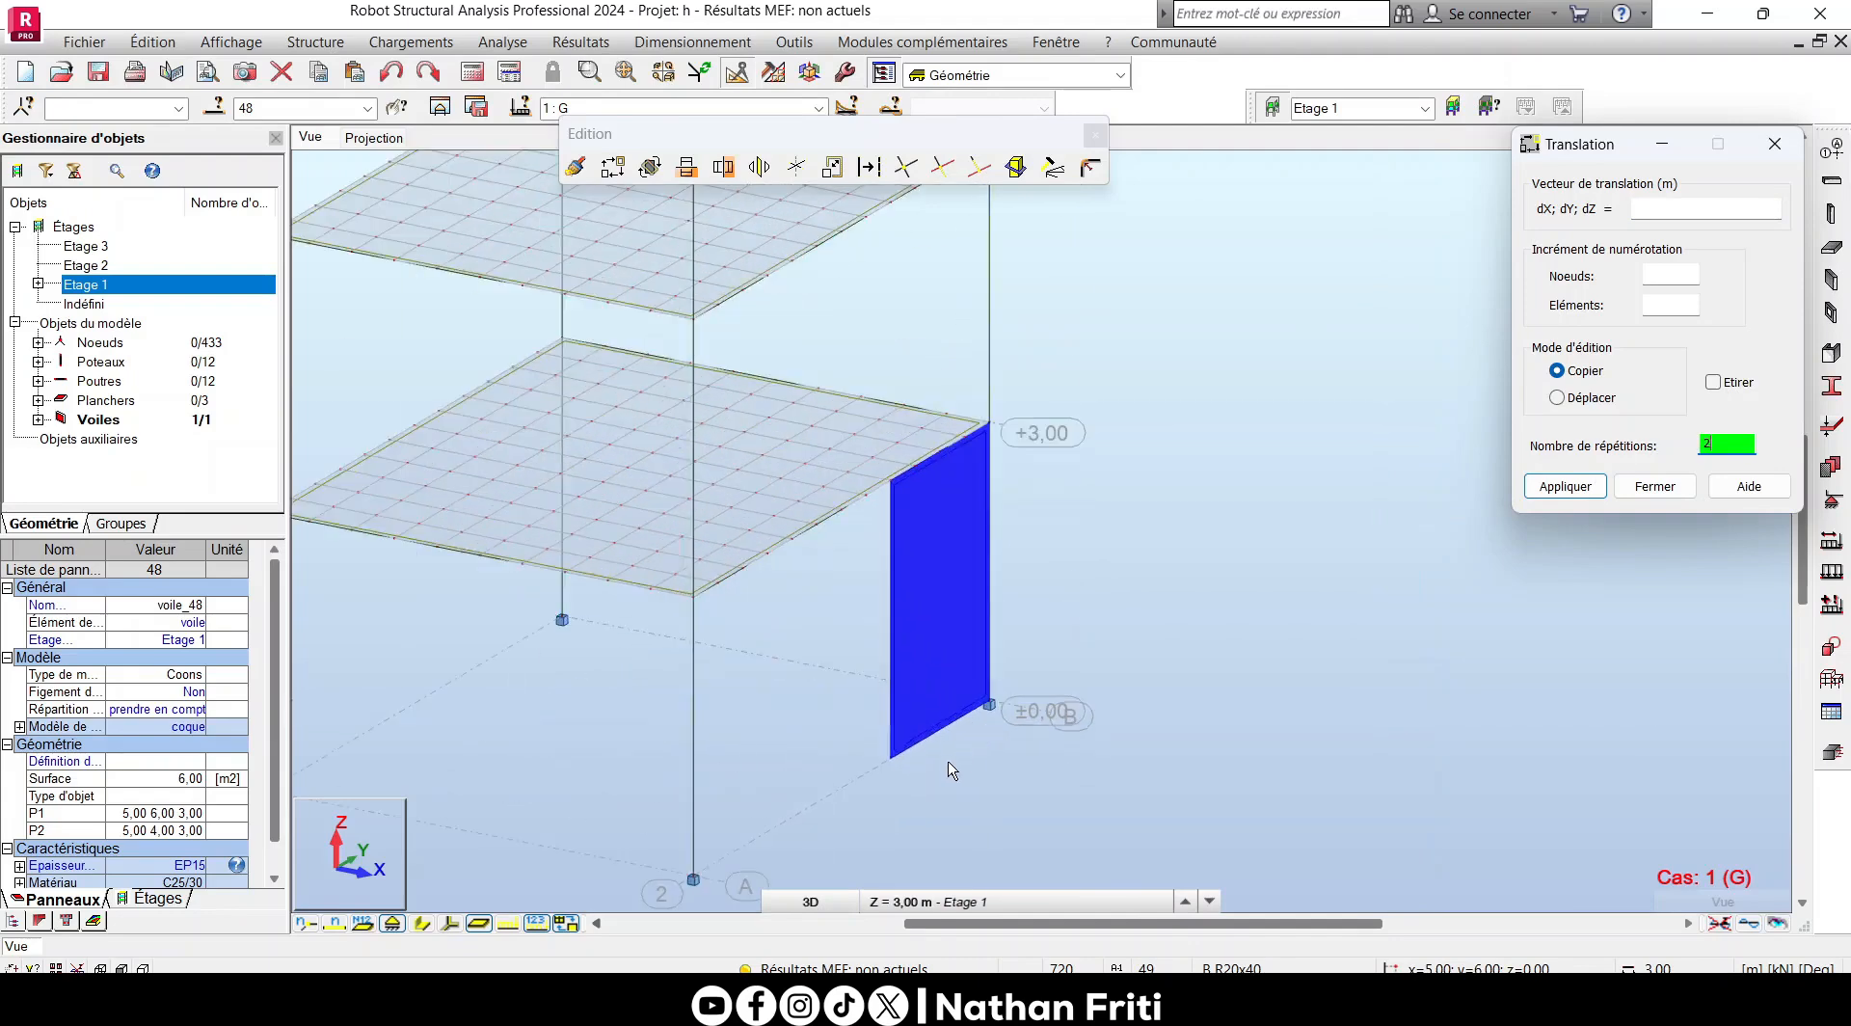
{"action": "left_click", "coordinate": [870, 735]}
{"action": "scroll", "coordinate": [854, 760], "scroll_direction": "down", "scroll_amount": 3}
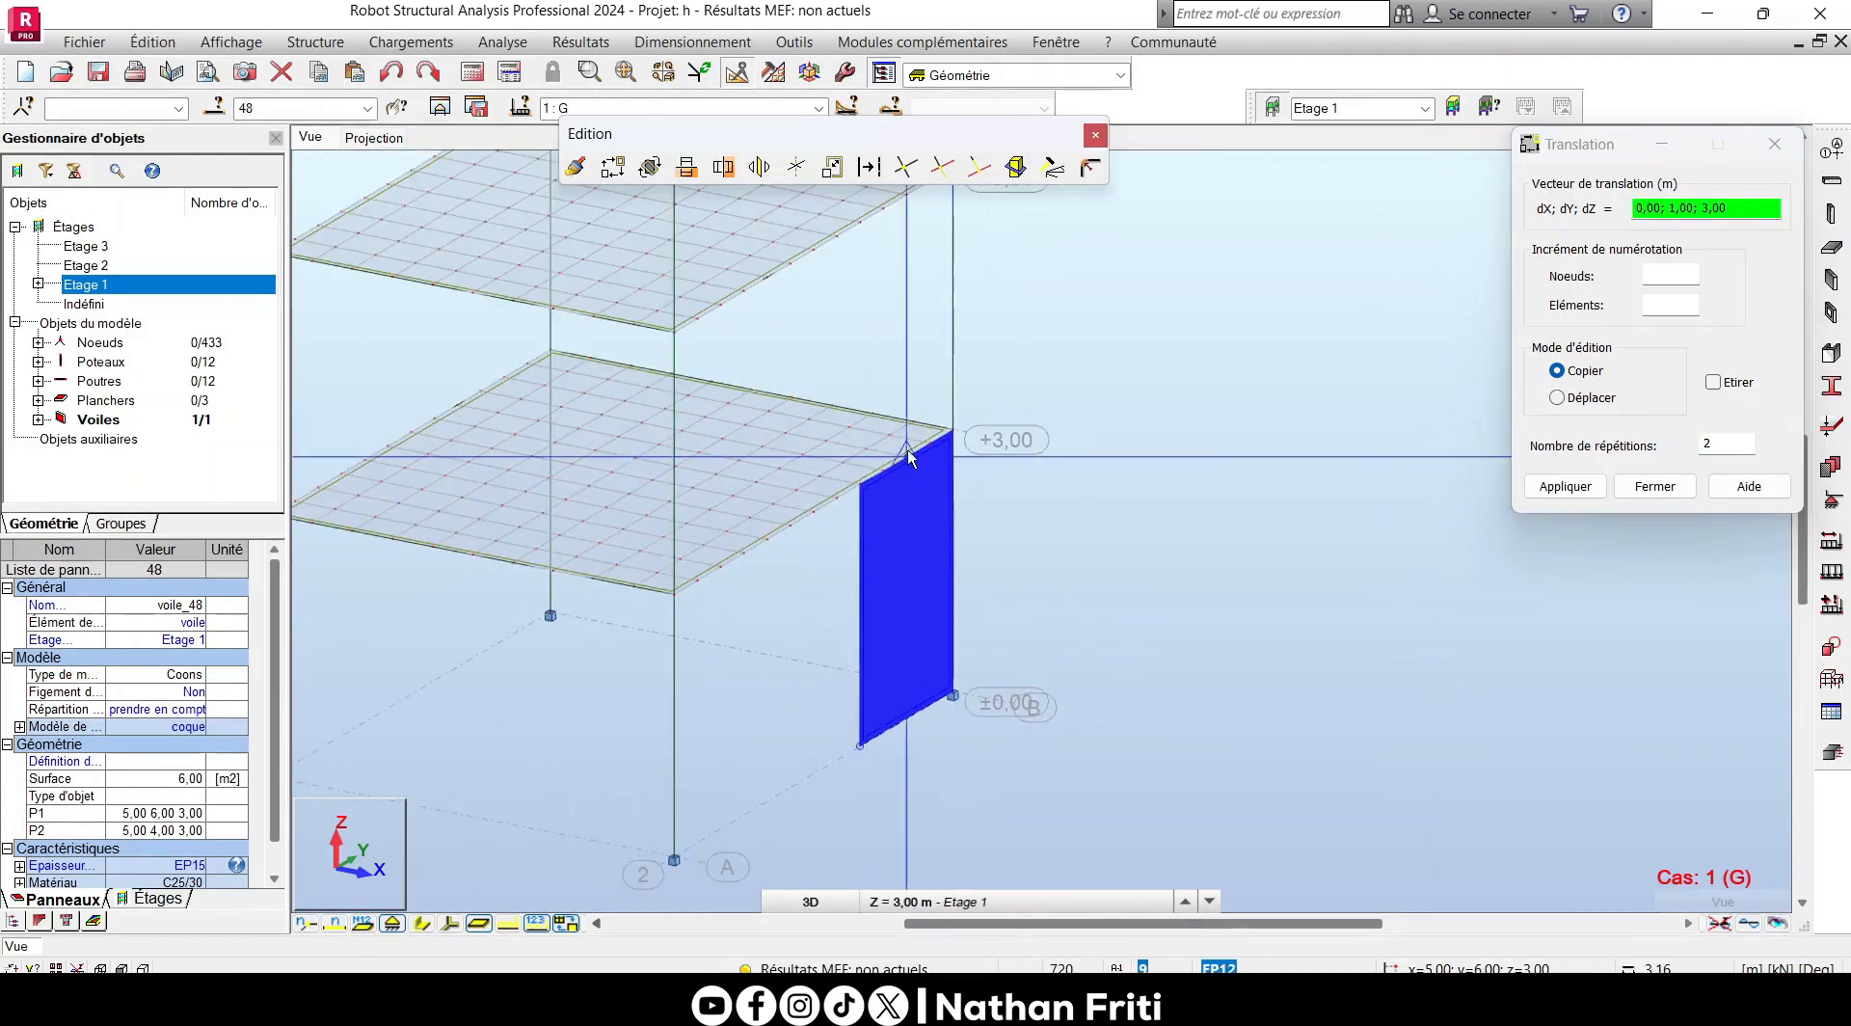
{"action": "scroll", "coordinate": [901, 453], "scroll_direction": "up", "scroll_amount": 5}
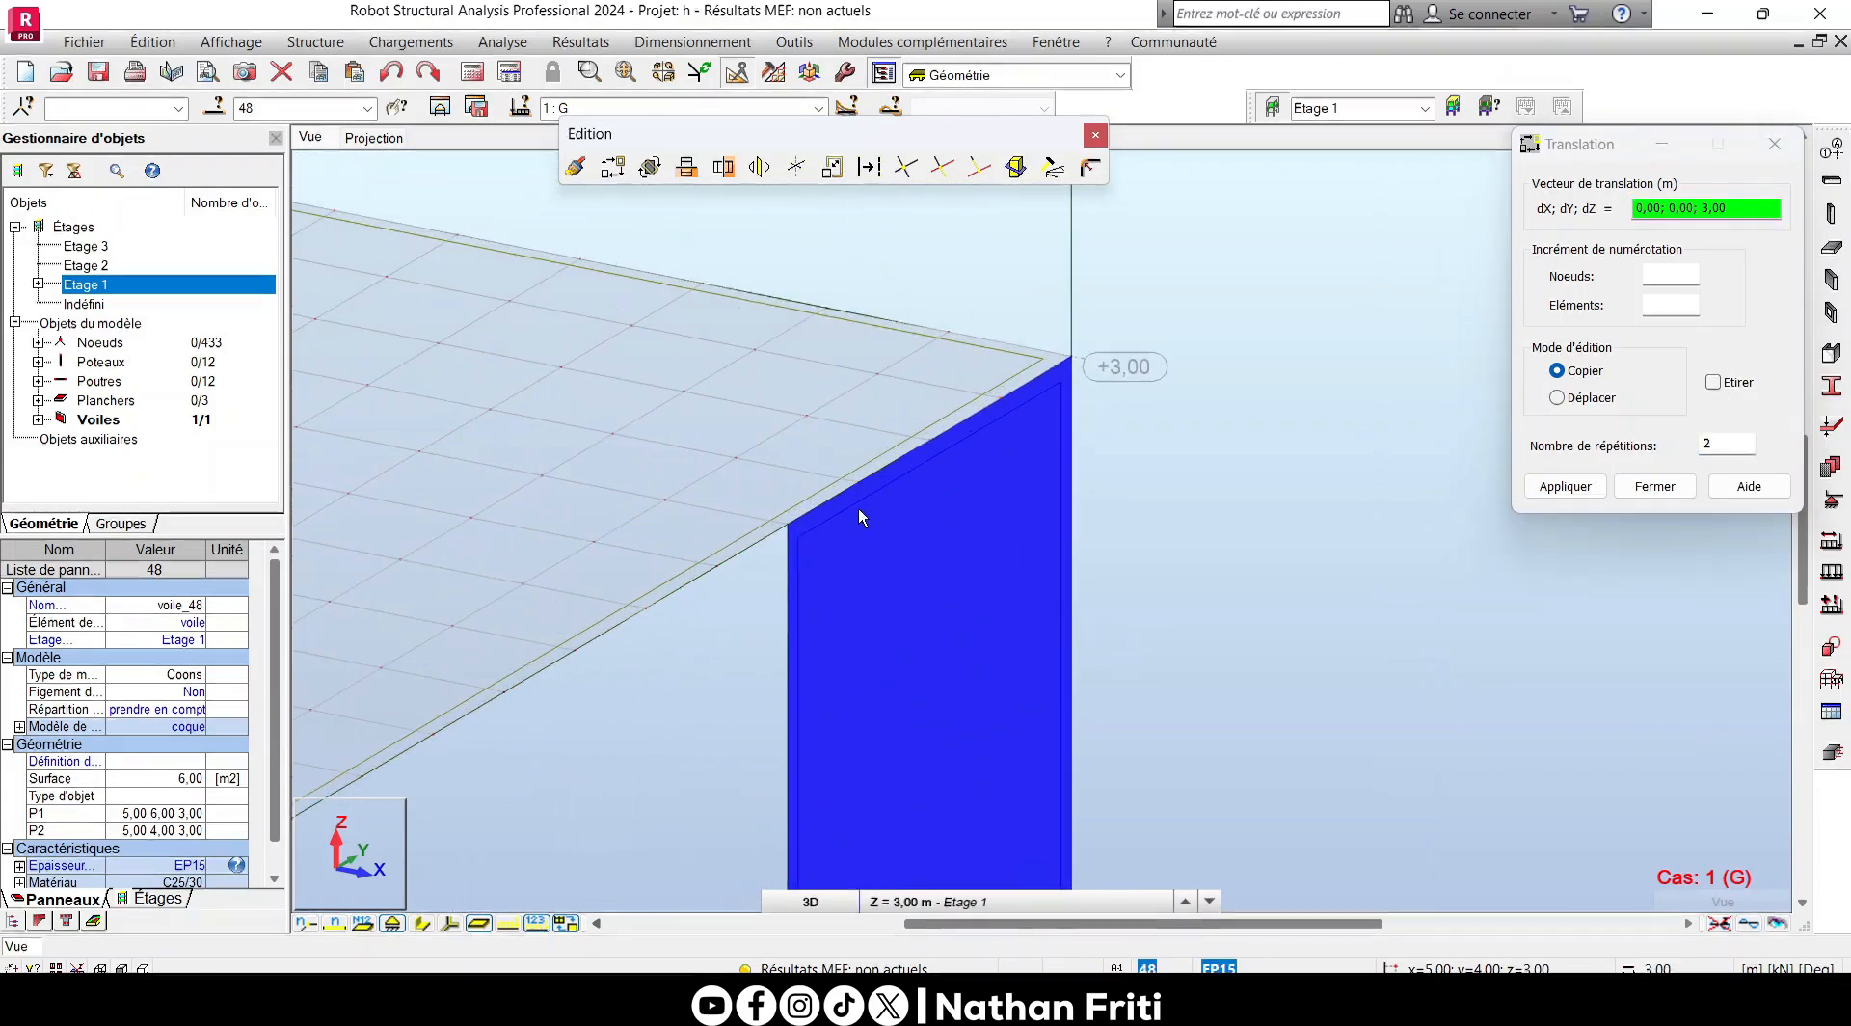
{"action": "left_click", "coordinate": [787, 528]}
{"action": "scroll", "coordinate": [900, 526], "scroll_direction": "down", "scroll_amount": 5}
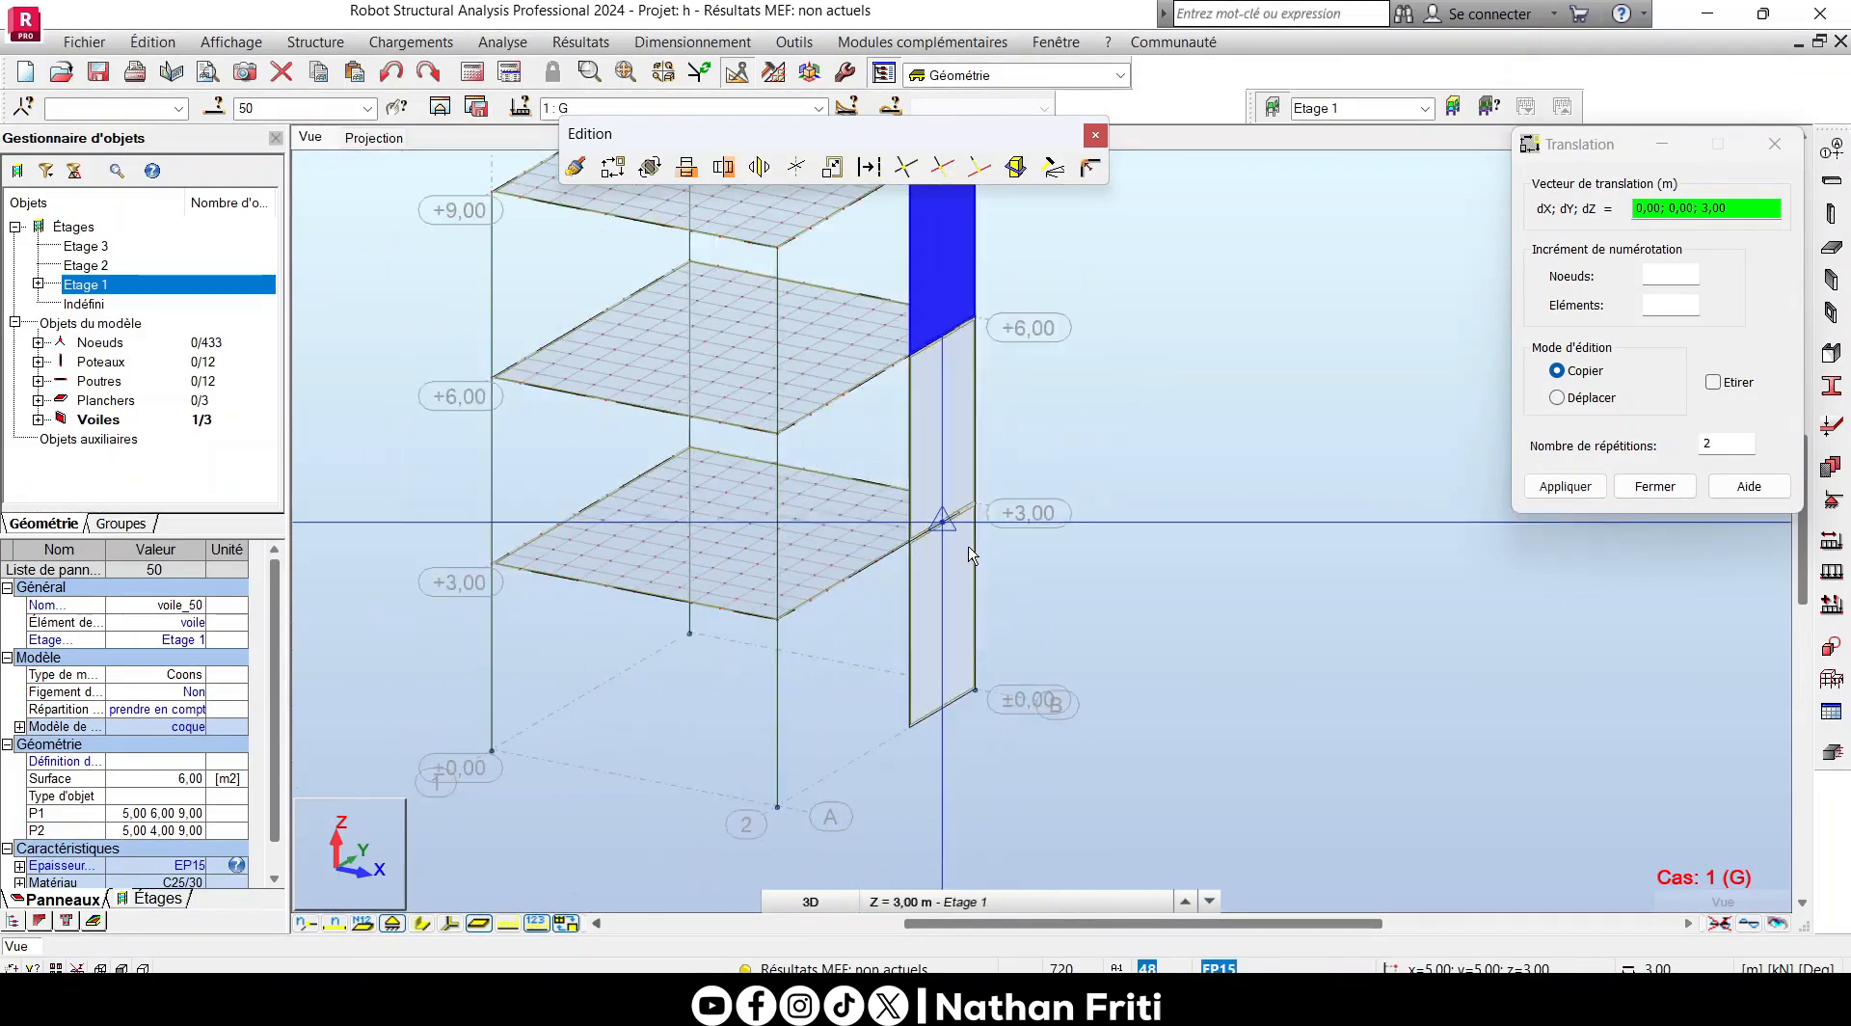
{"action": "right_click", "coordinate": [1047, 383]}
{"action": "left_click", "coordinate": [1192, 391]}
{"action": "scroll", "coordinate": [1119, 521], "scroll_direction": "down", "scroll_amount": 3}
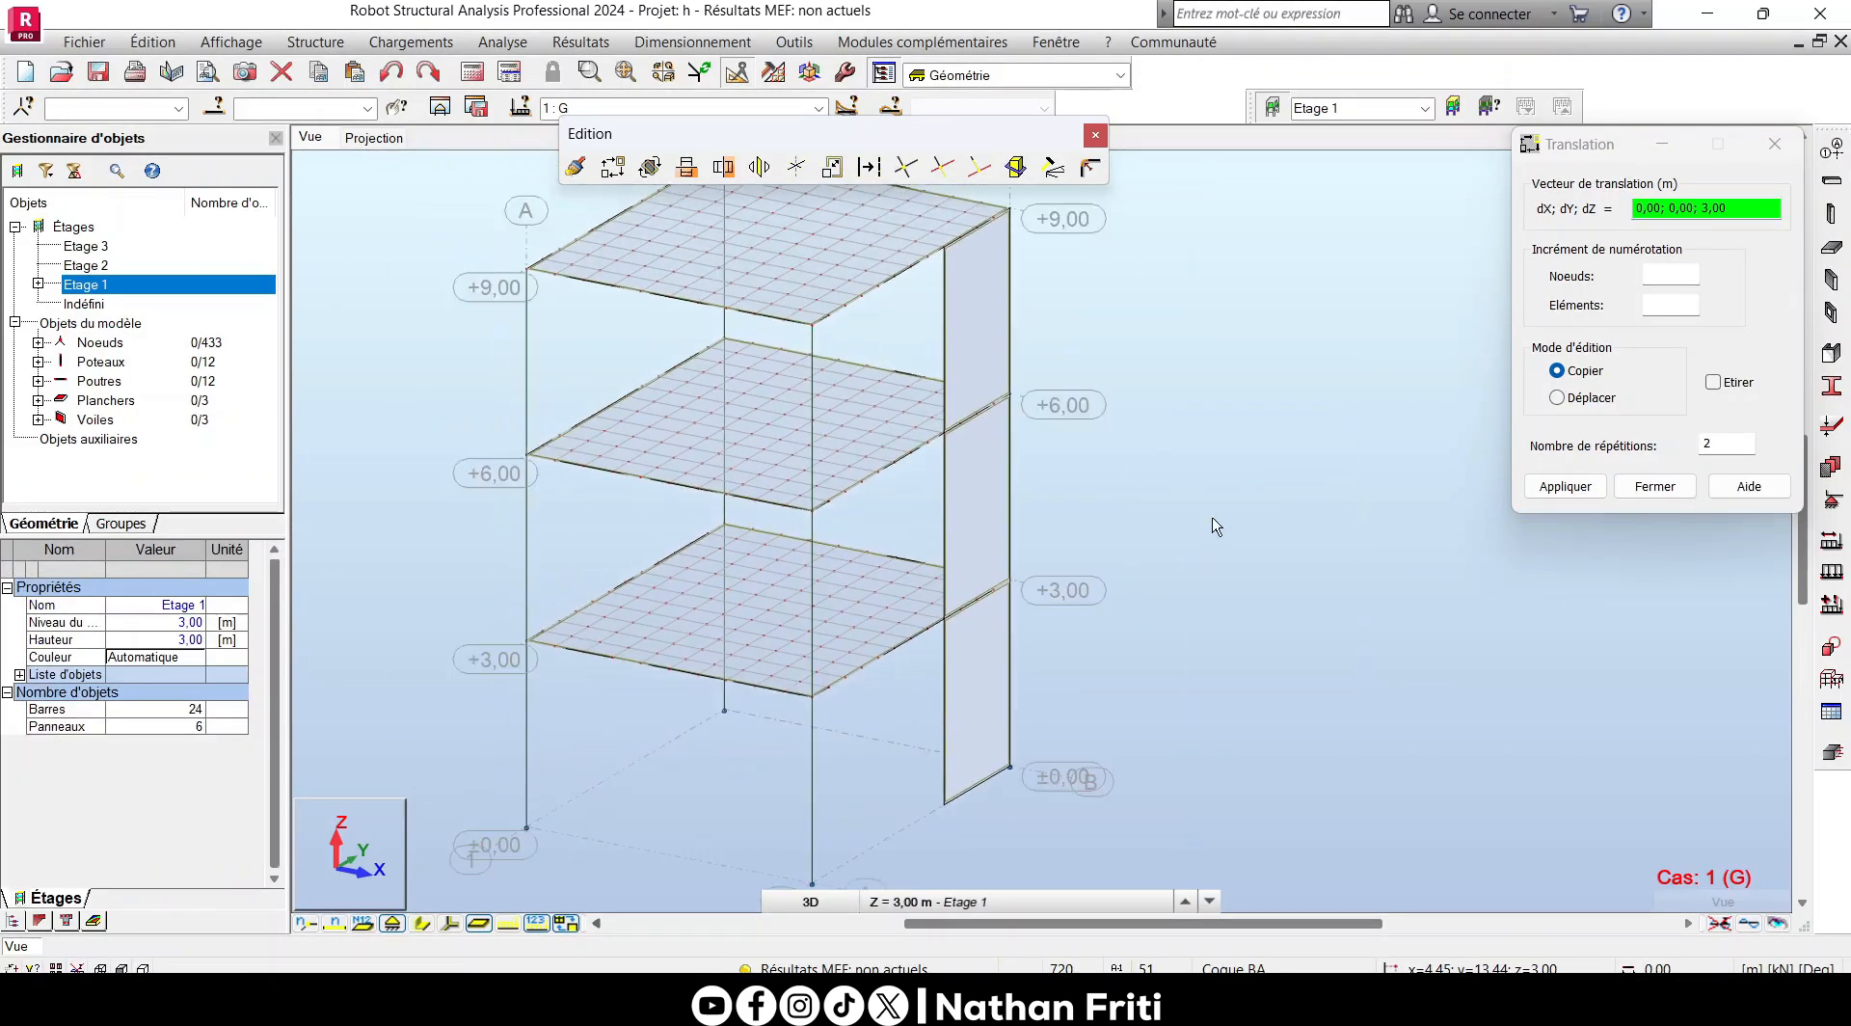
{"action": "left_click", "coordinate": [1773, 144]}
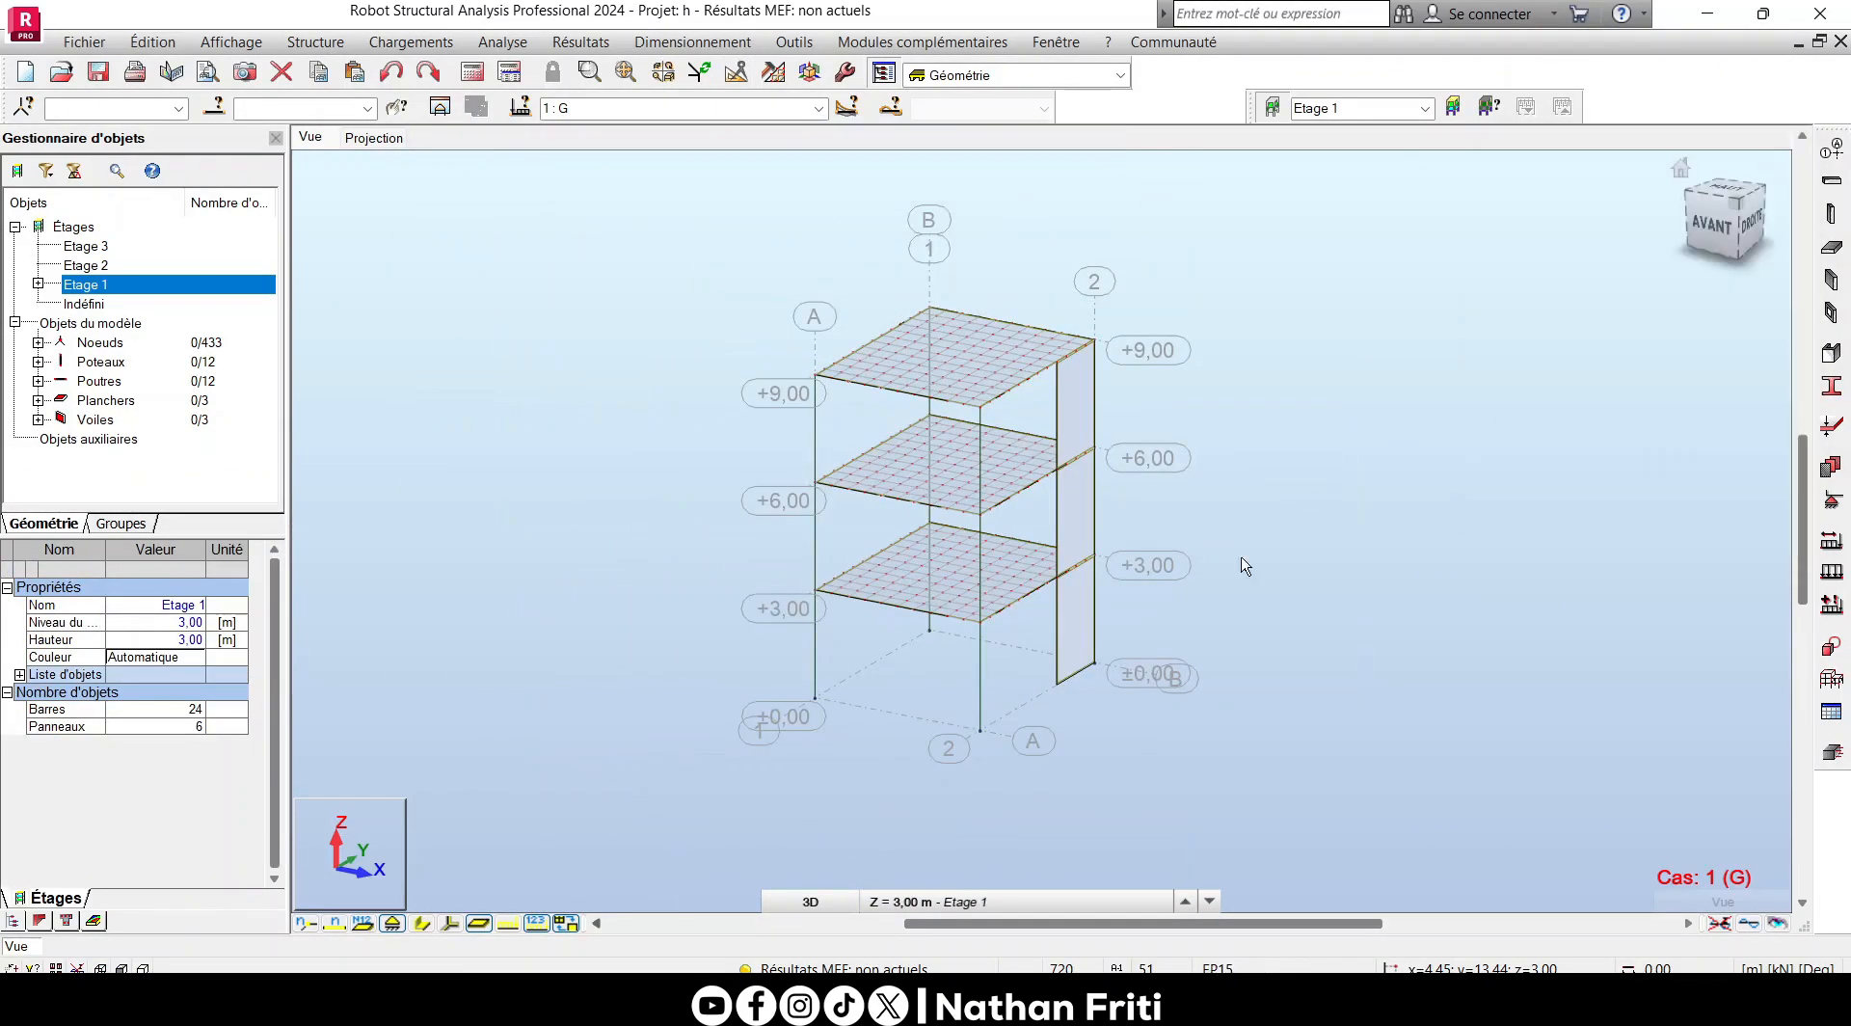
- Show the section shapes of the beams and columns, and assign a Fixed linear support to the base edge of the lowest wall
{"action": "left_click", "coordinate": [424, 923]}
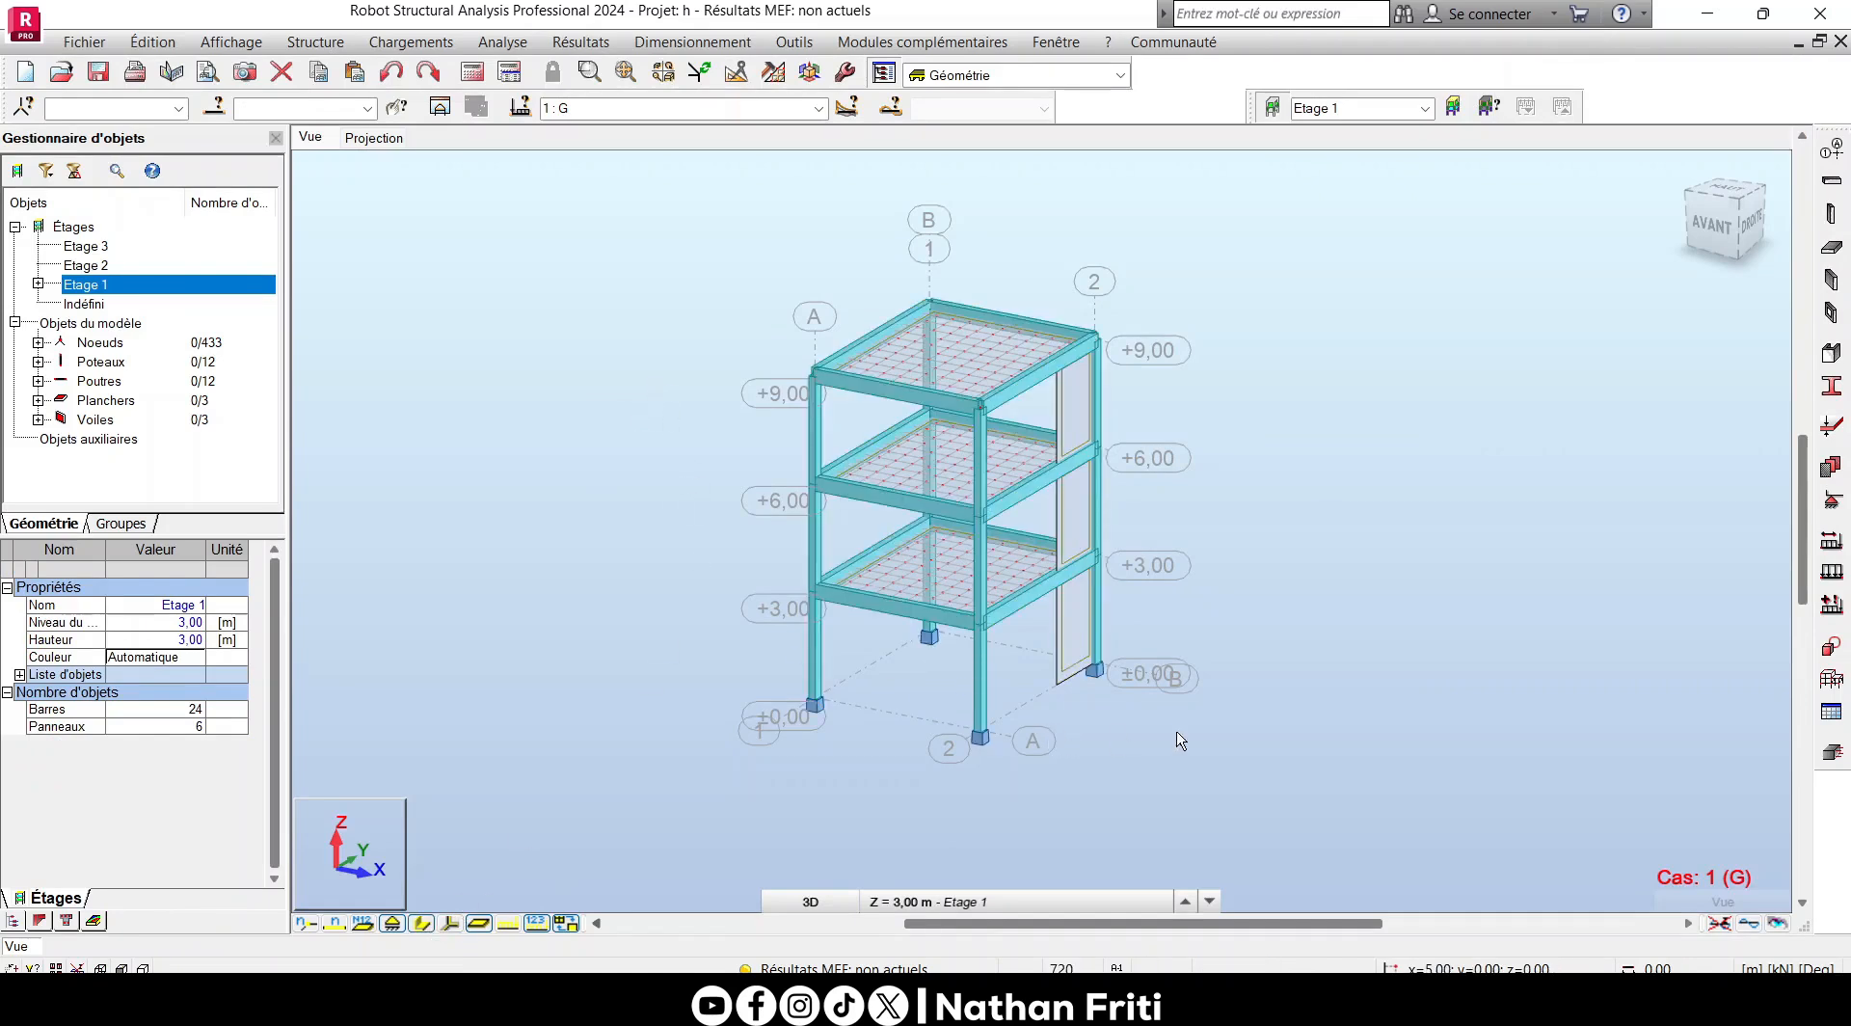
{"action": "left_click", "coordinate": [1831, 500]}
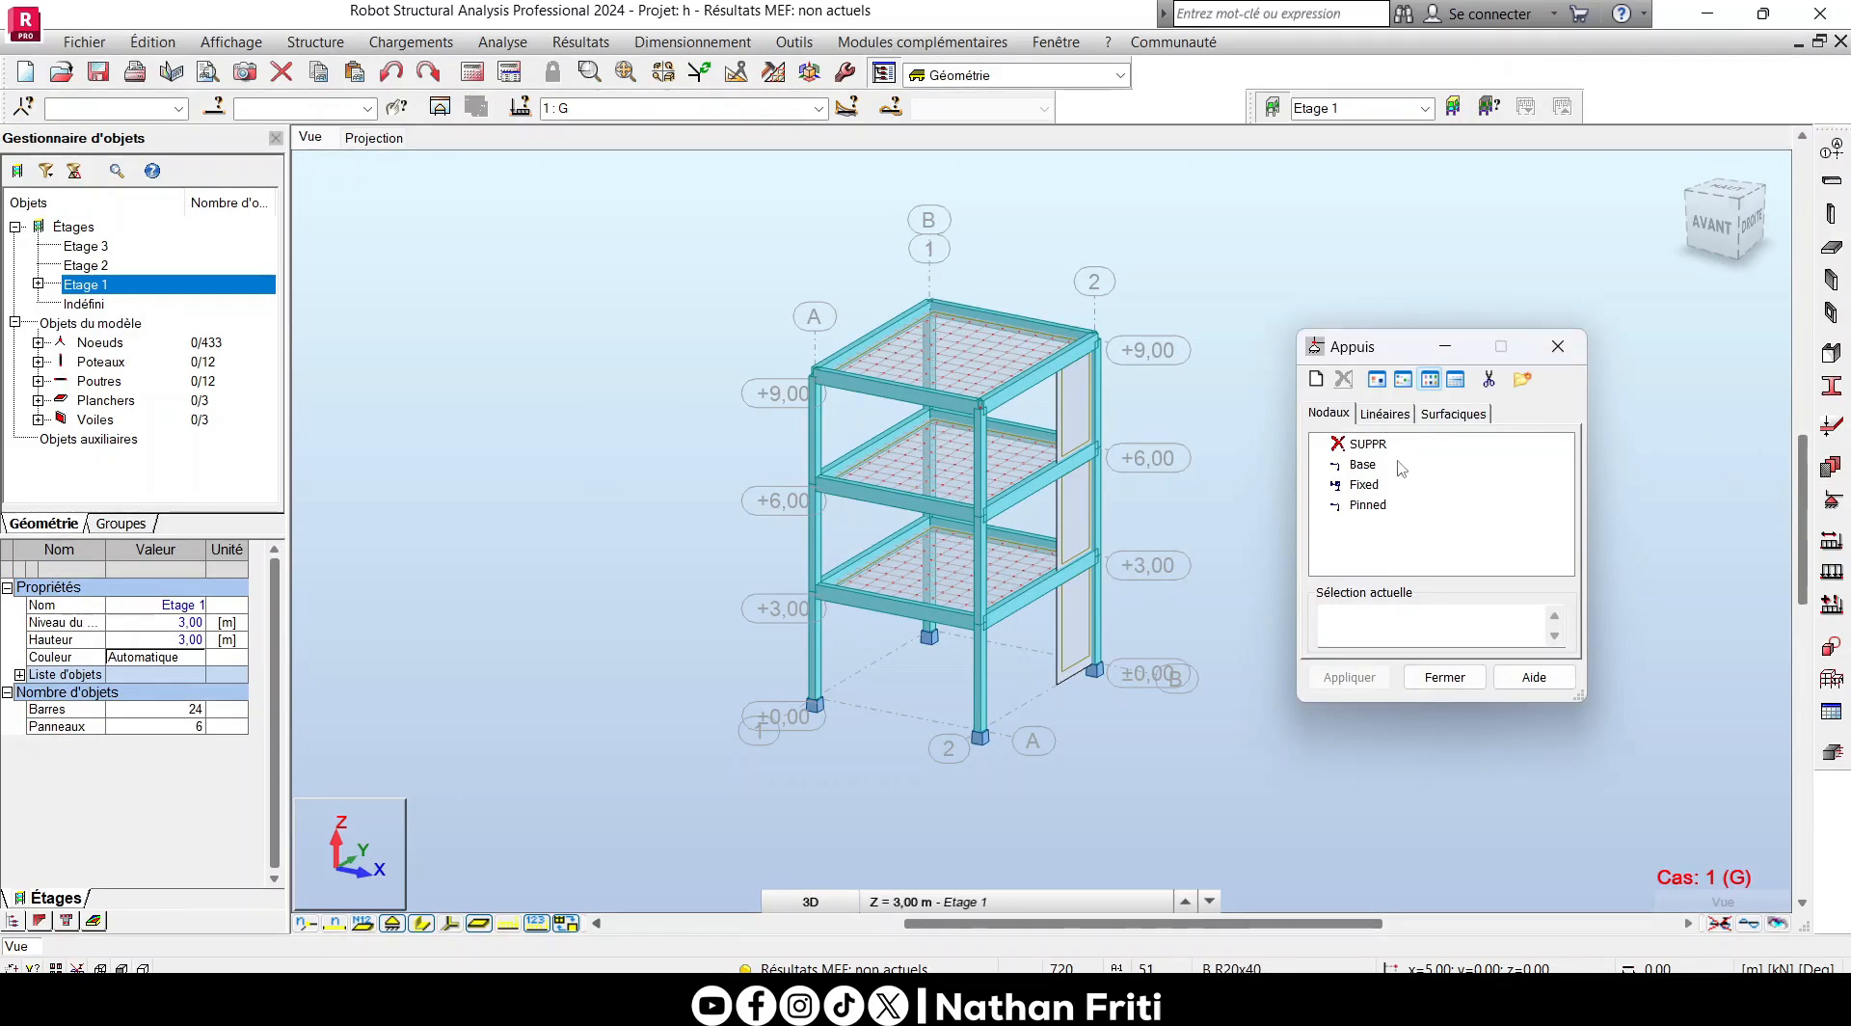
{"action": "left_click", "coordinate": [1386, 415]}
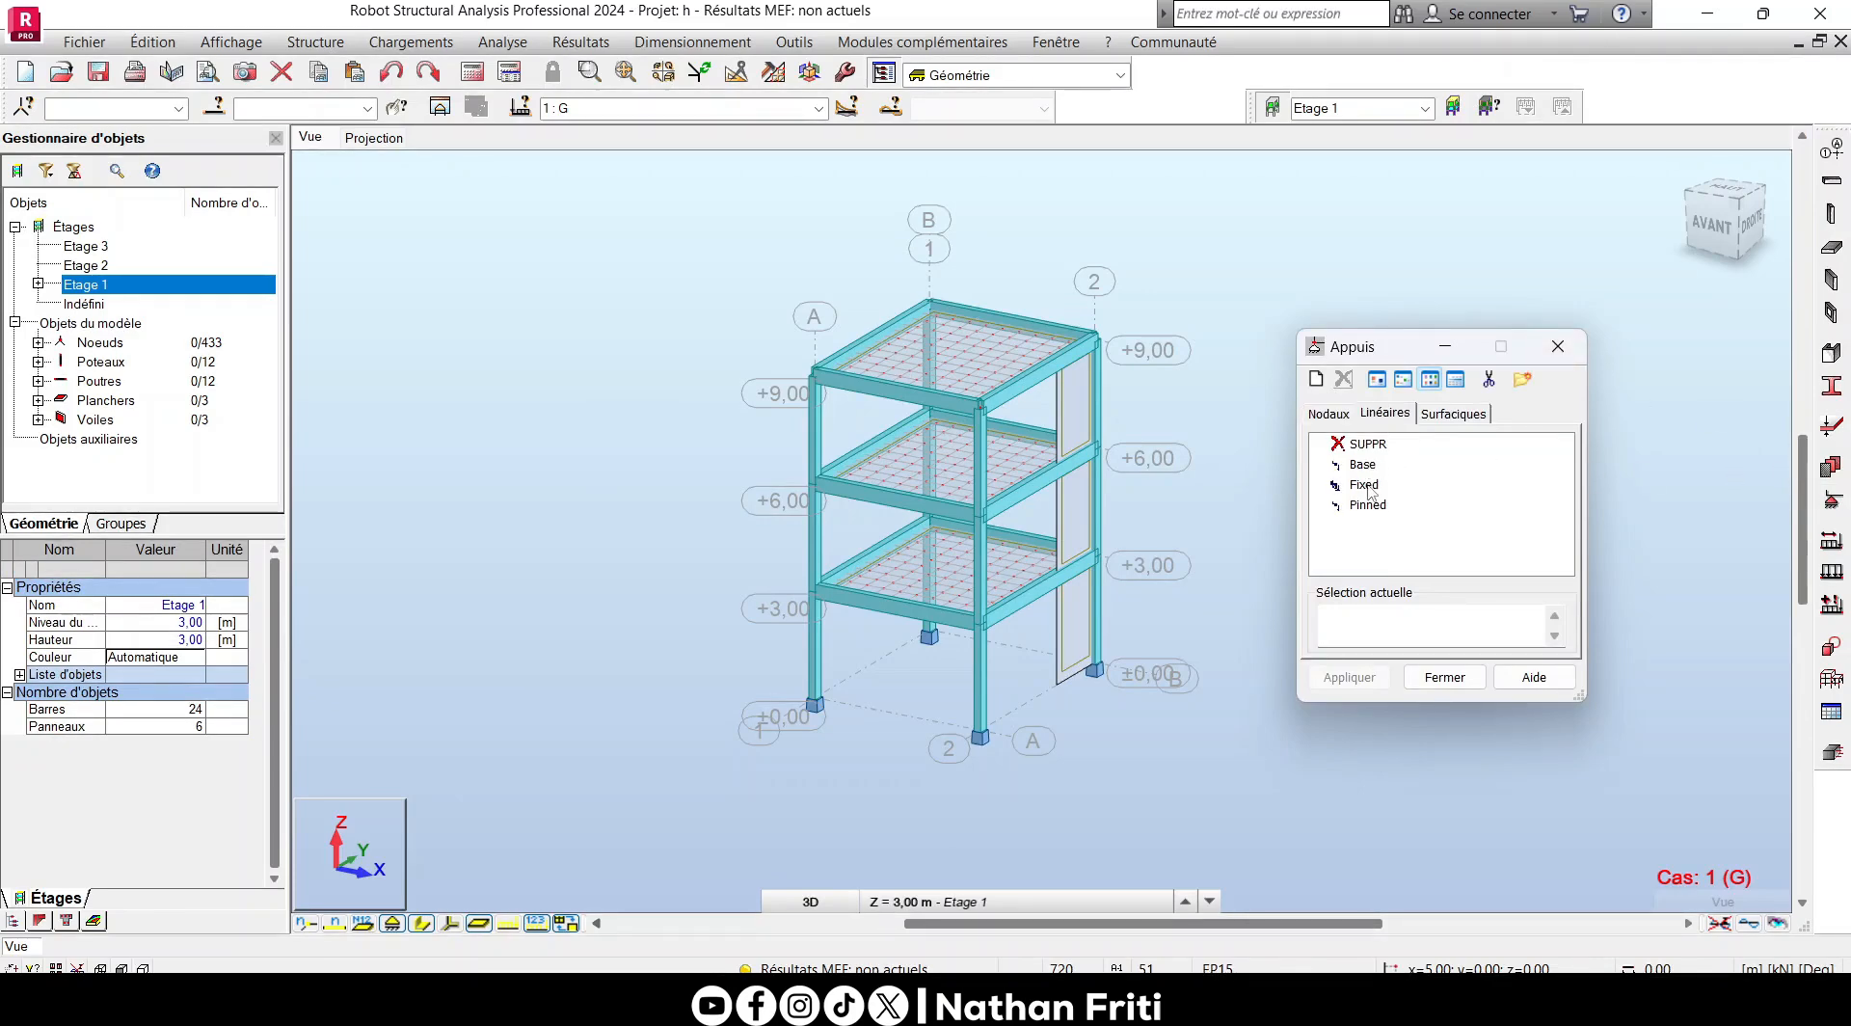
{"action": "left_click", "coordinate": [1363, 485]}
{"action": "scroll", "coordinate": [1033, 723], "scroll_direction": "up", "scroll_amount": 4}
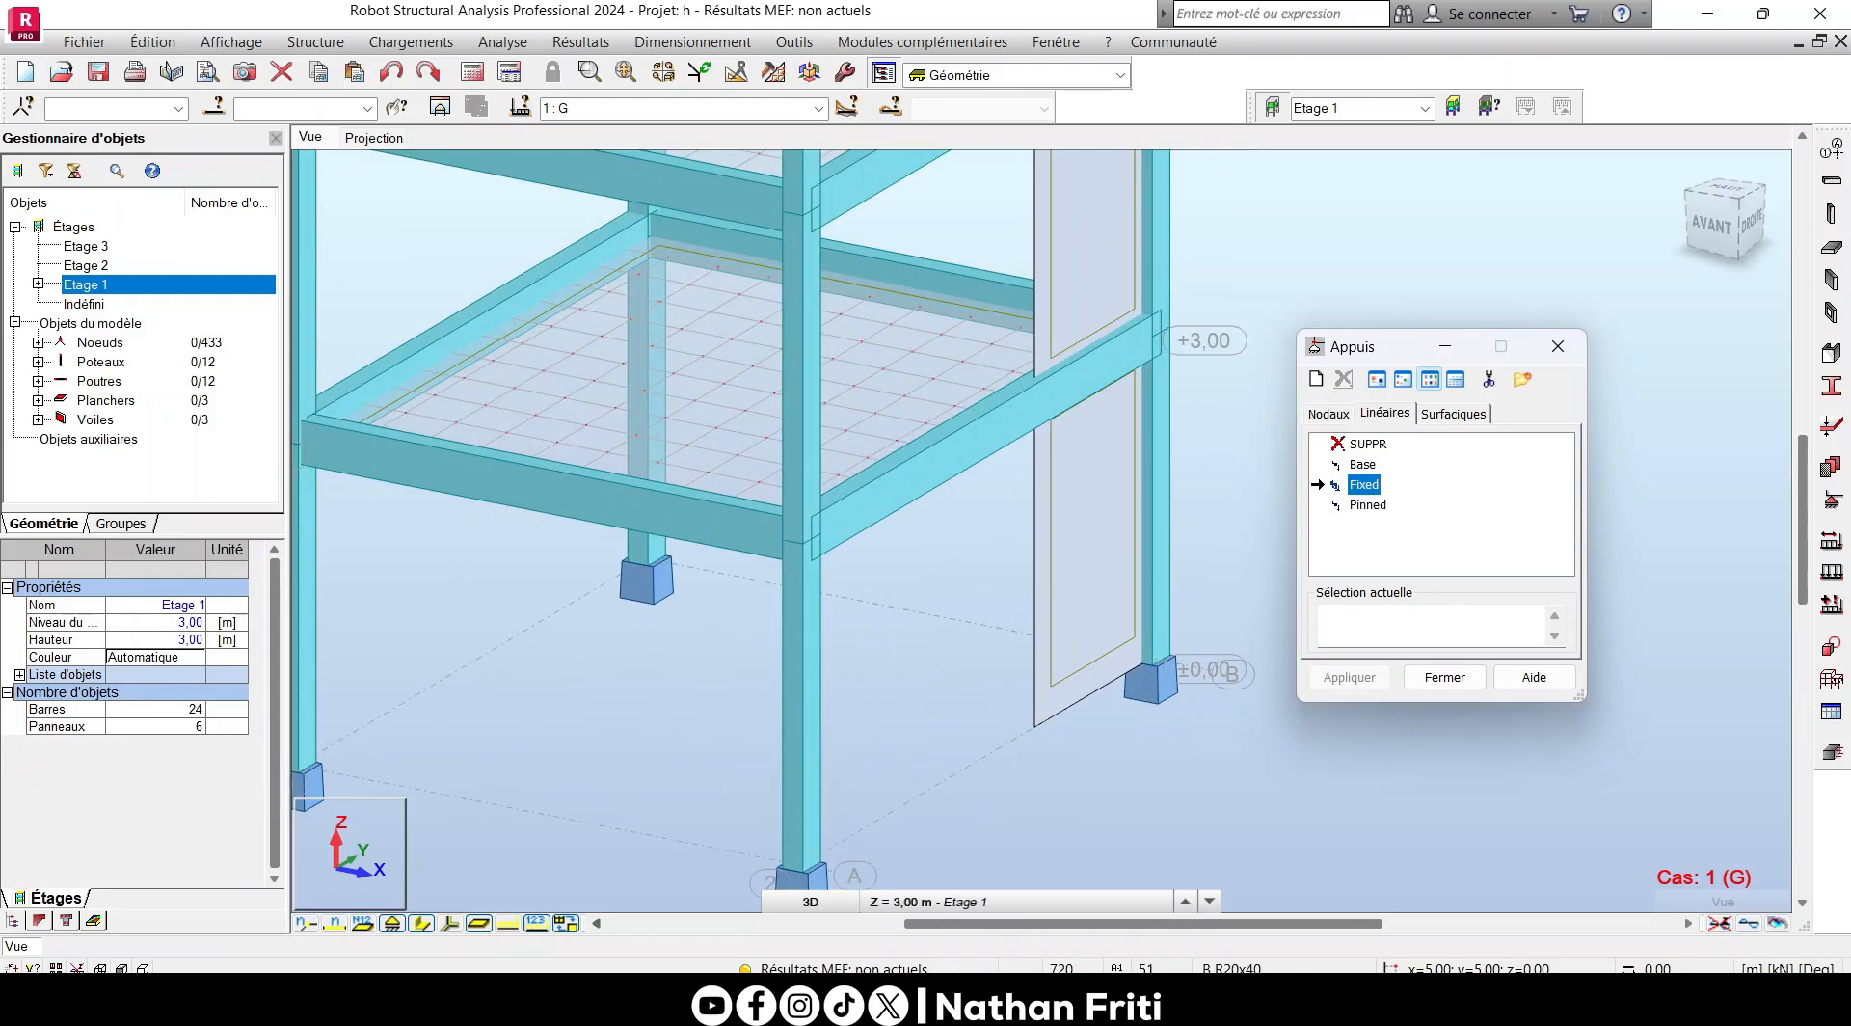
{"action": "left_click", "coordinate": [1137, 674]}
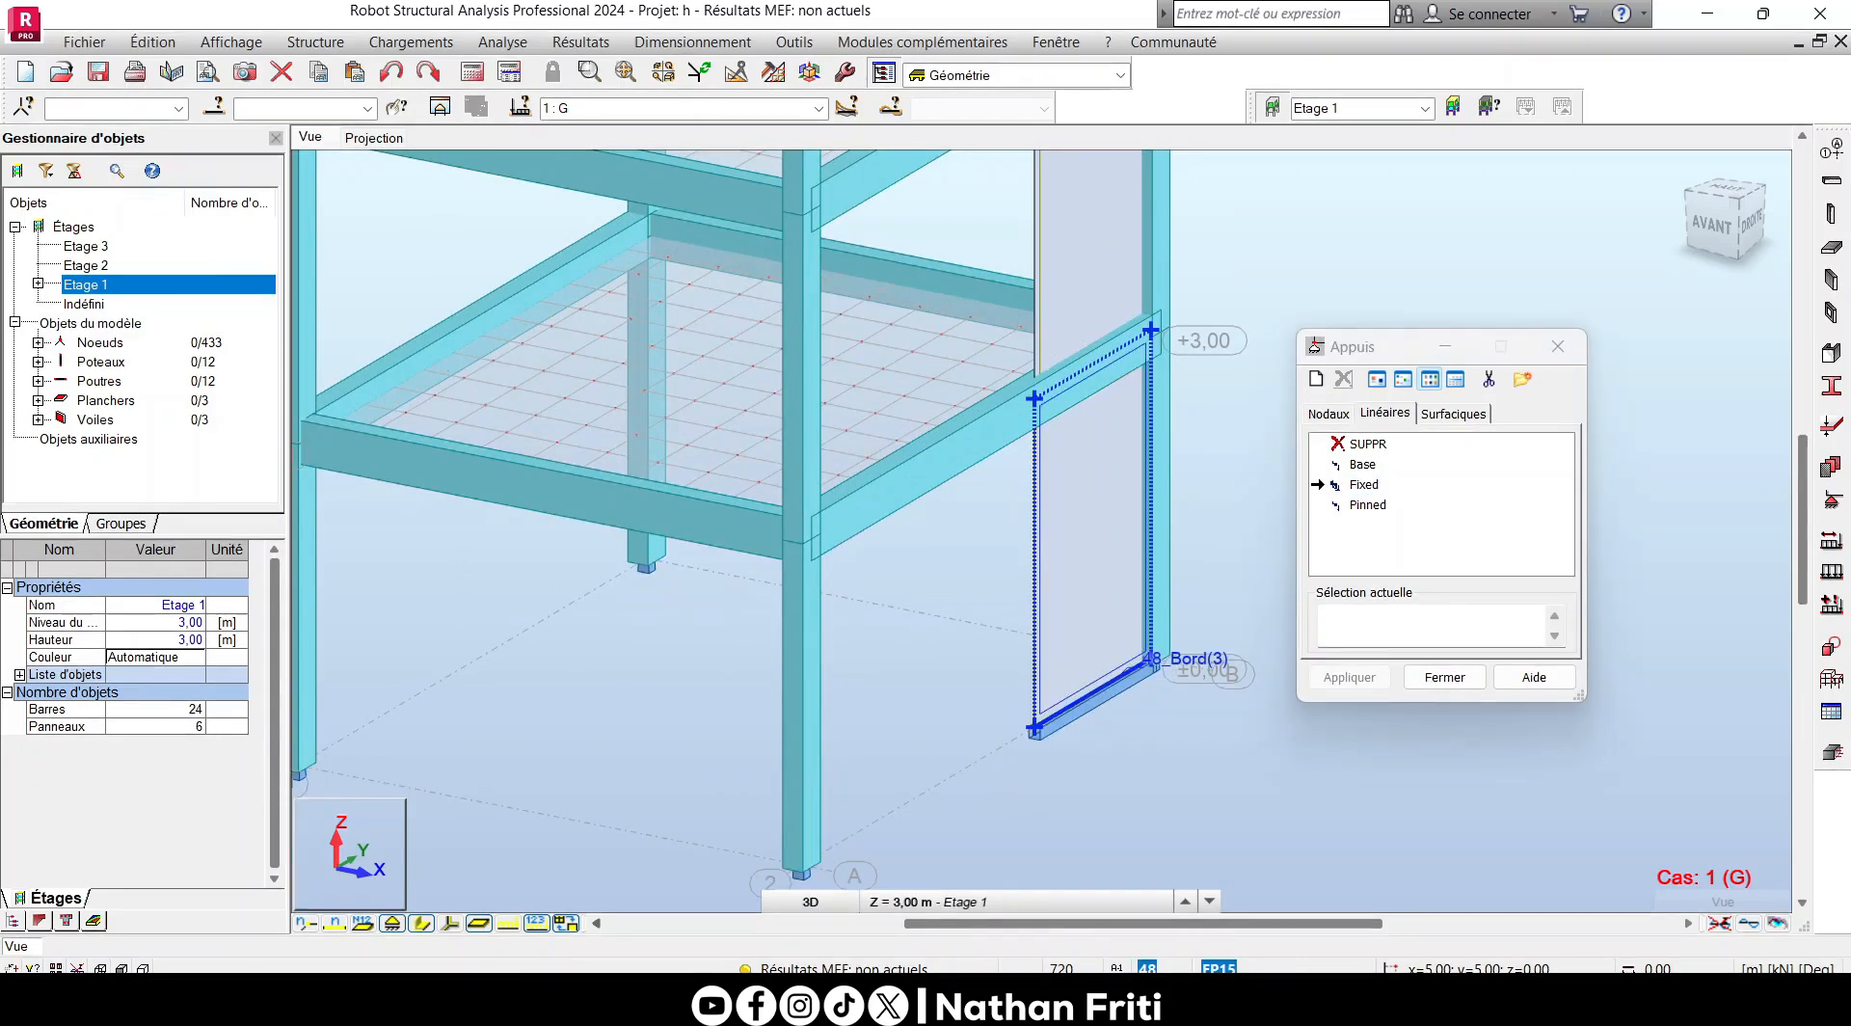
{"action": "left_click", "coordinate": [1443, 677]}
{"action": "scroll", "coordinate": [1130, 725], "scroll_direction": "up", "scroll_amount": 4}
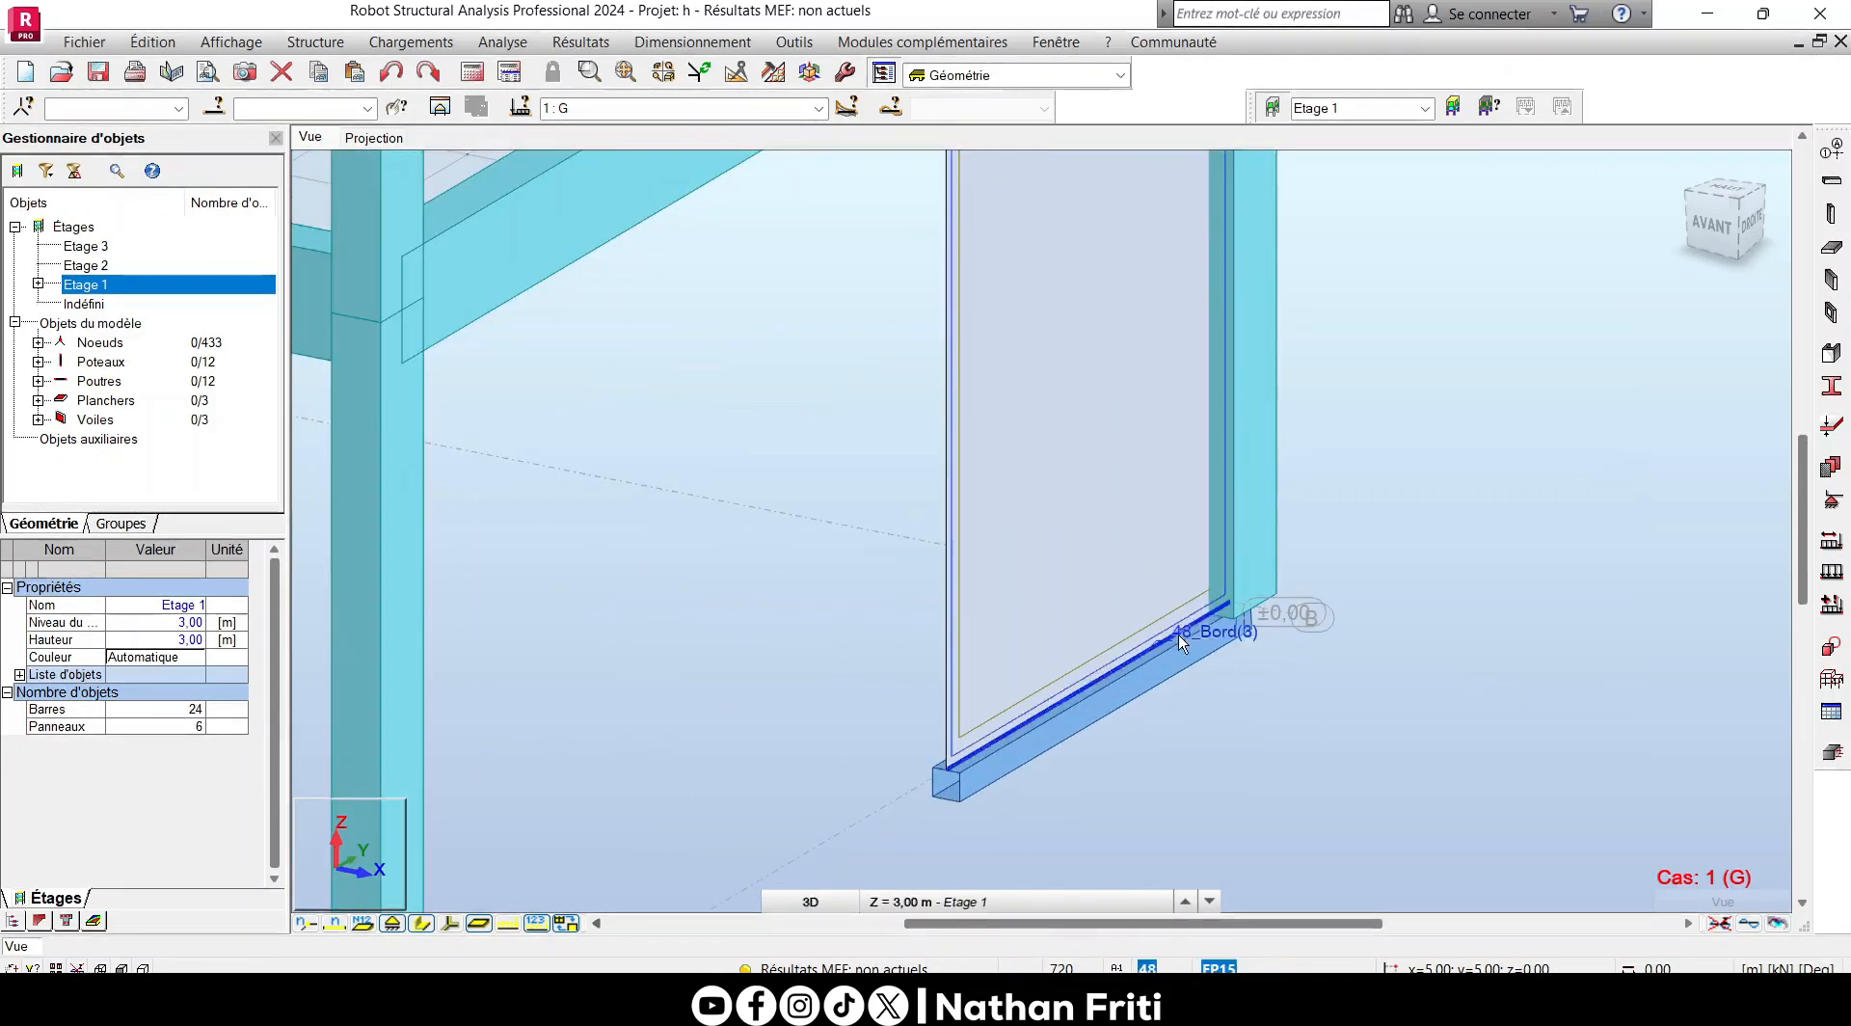
{"action": "scroll", "coordinate": [1178, 634], "scroll_direction": "down", "scroll_amount": 8}
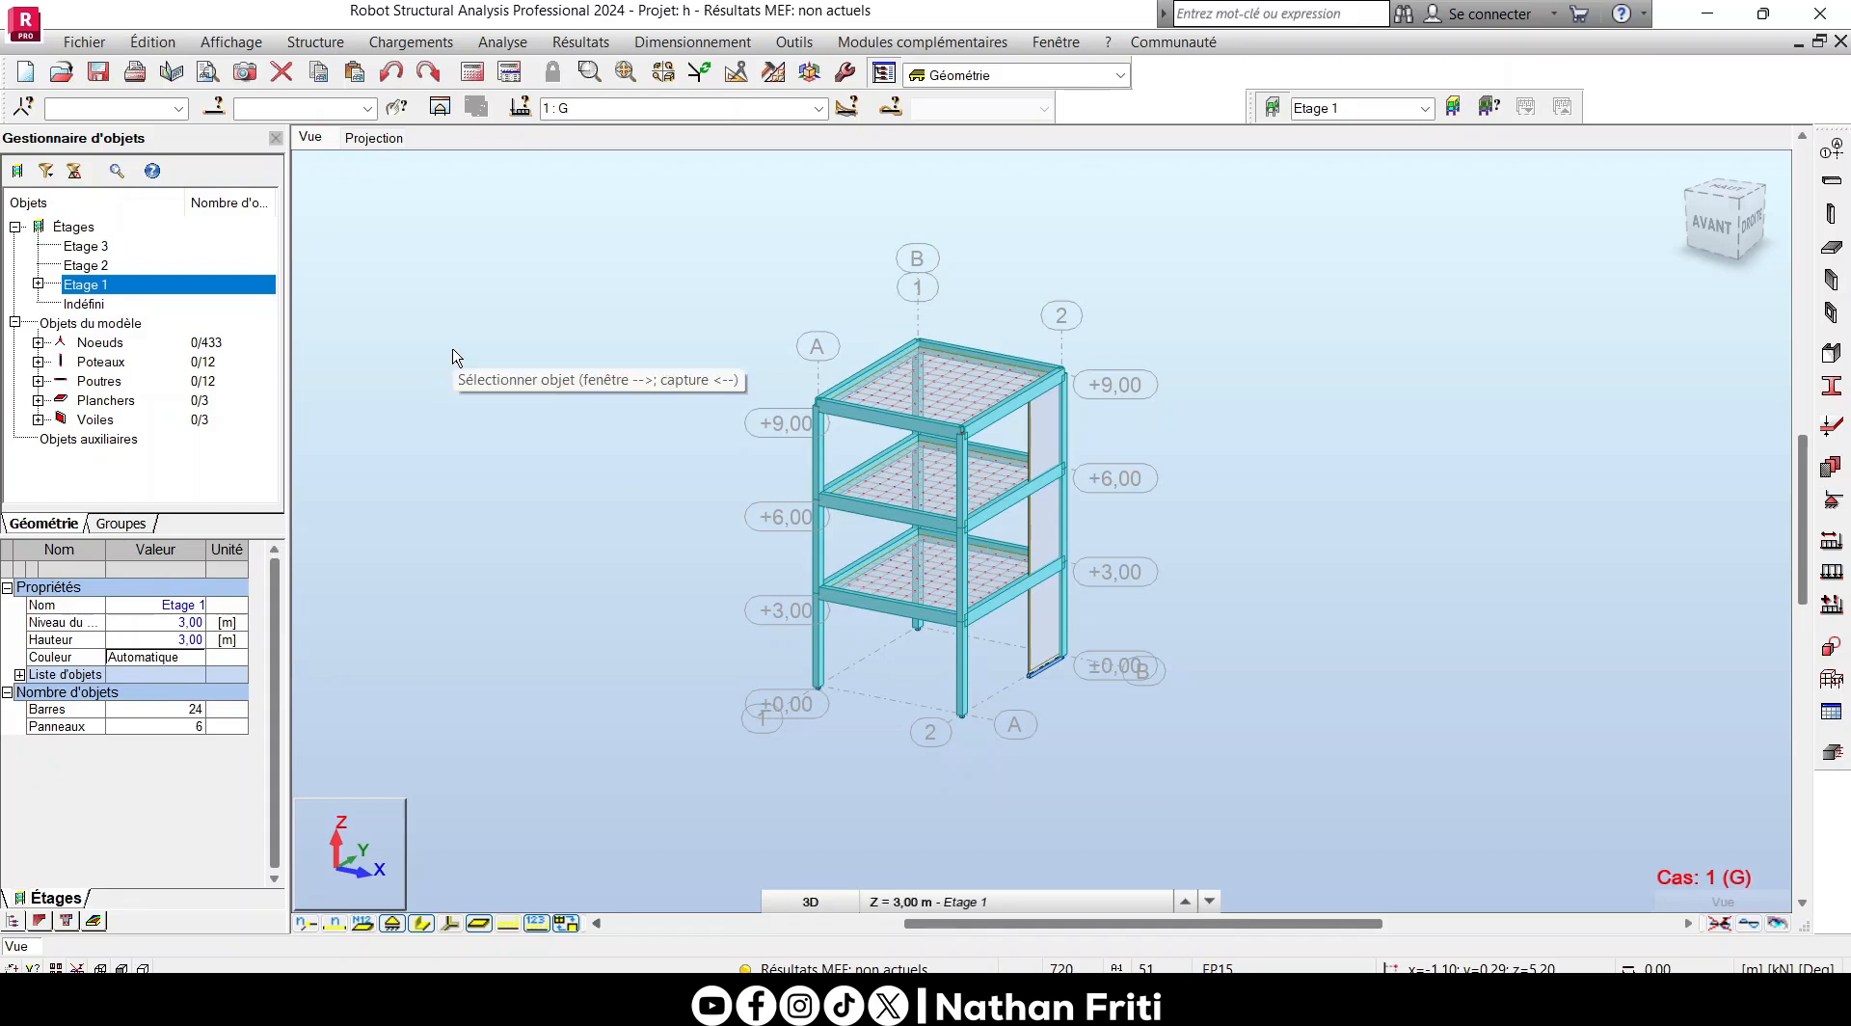
- Run the structural calculation and dismiss the calculation messages
{"action": "left_click", "coordinate": [472, 75]}
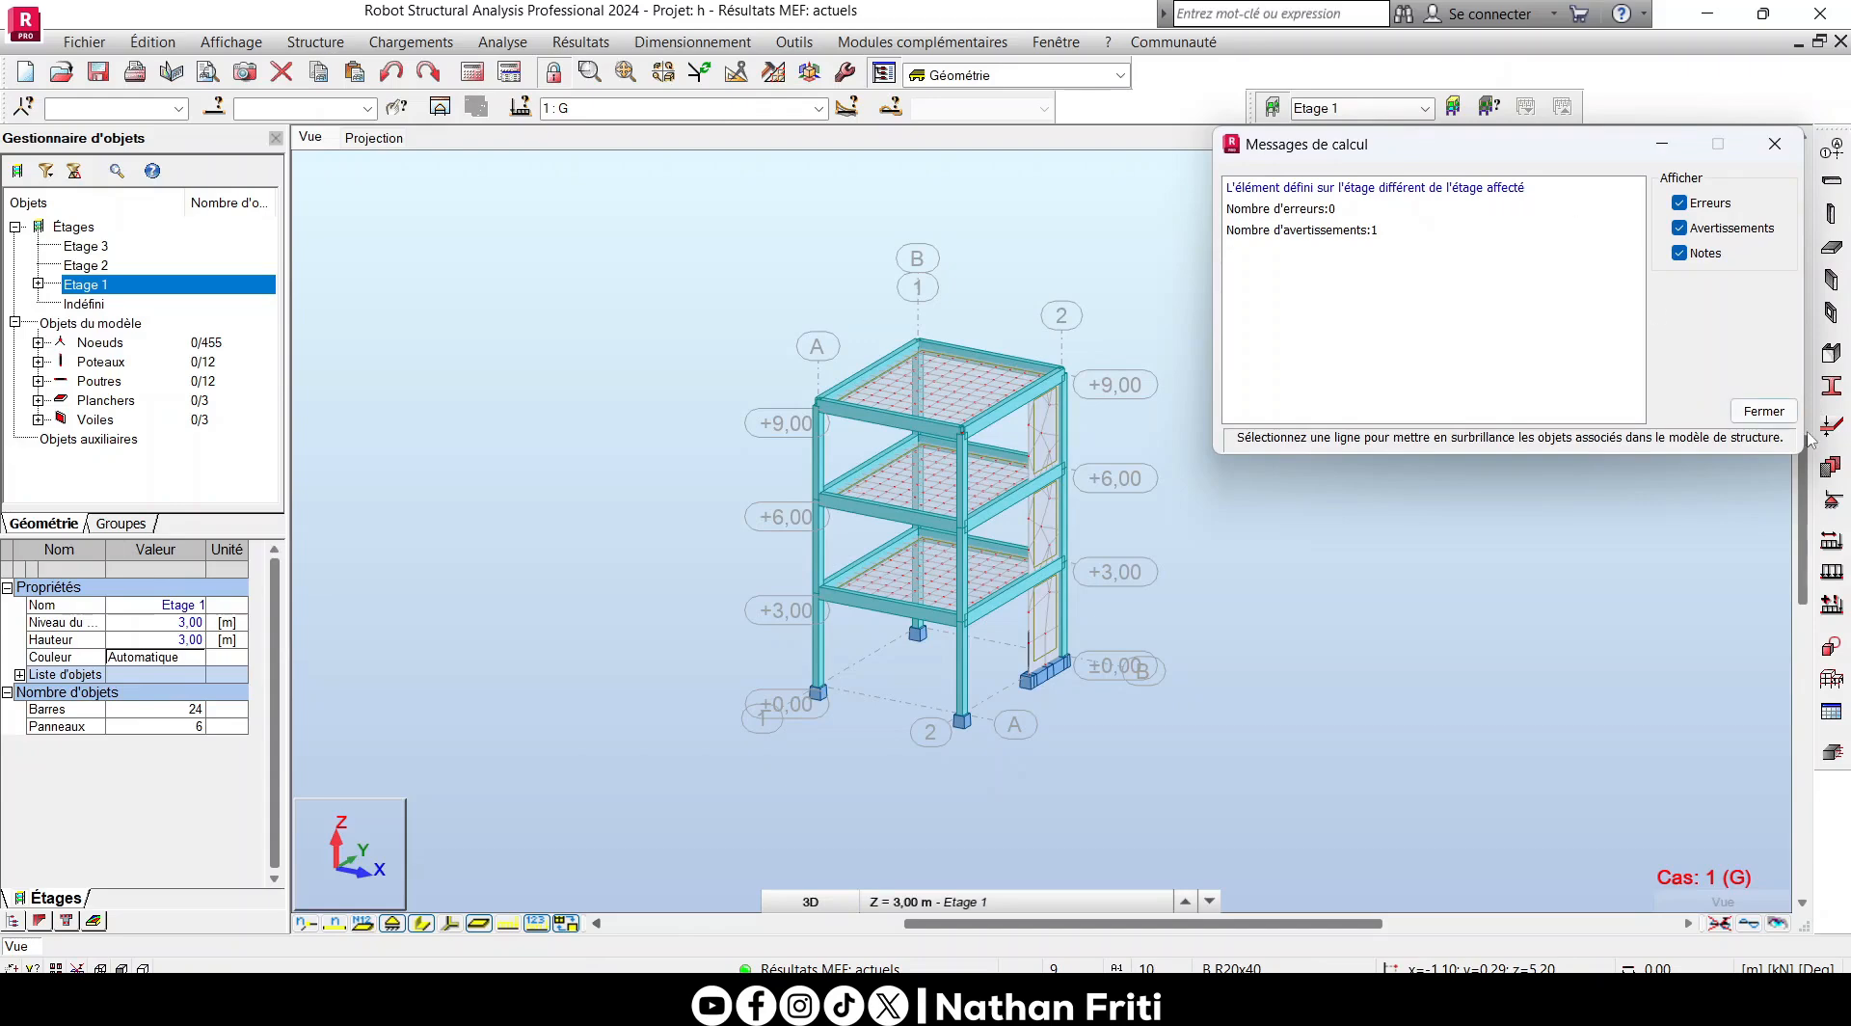
{"action": "left_click", "coordinate": [1763, 410]}
{"action": "scroll", "coordinate": [1003, 359], "scroll_direction": "up", "scroll_amount": 2}
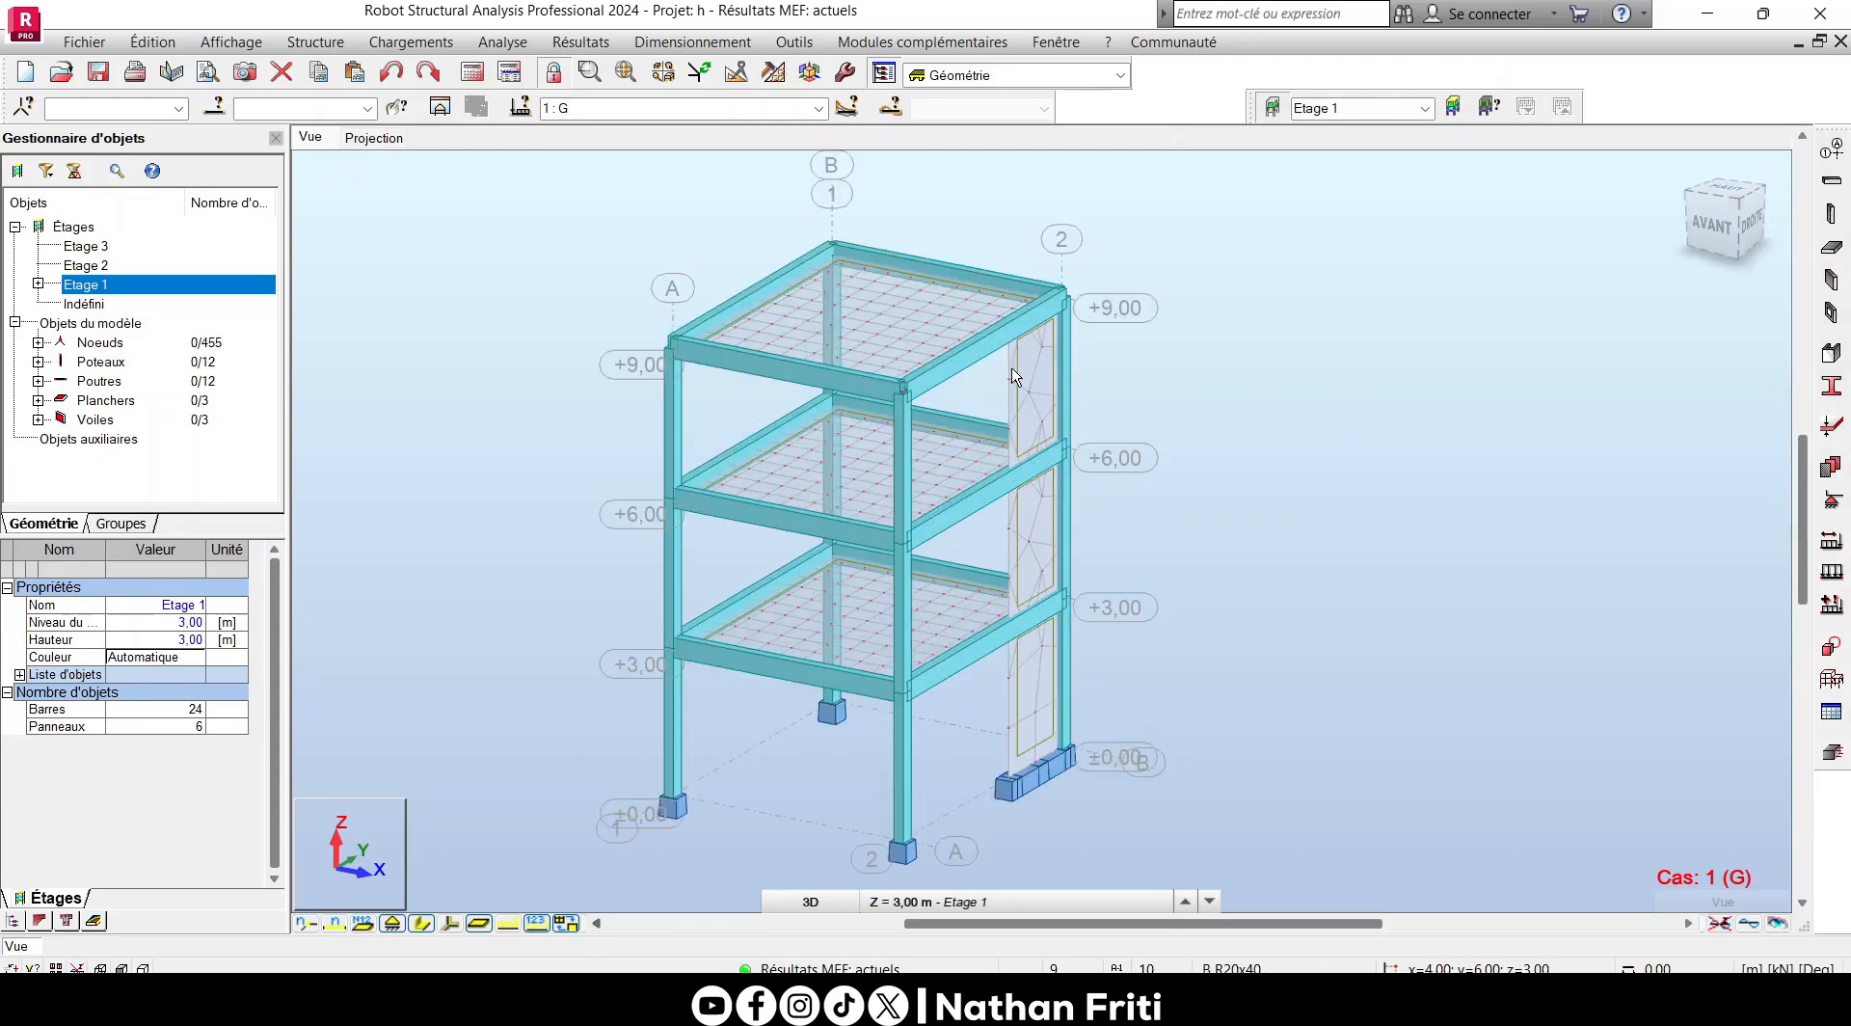
- Select all panels with thickness EP15 by attribute in the Sélection window
{"action": "left_click", "coordinate": [1032, 674]}
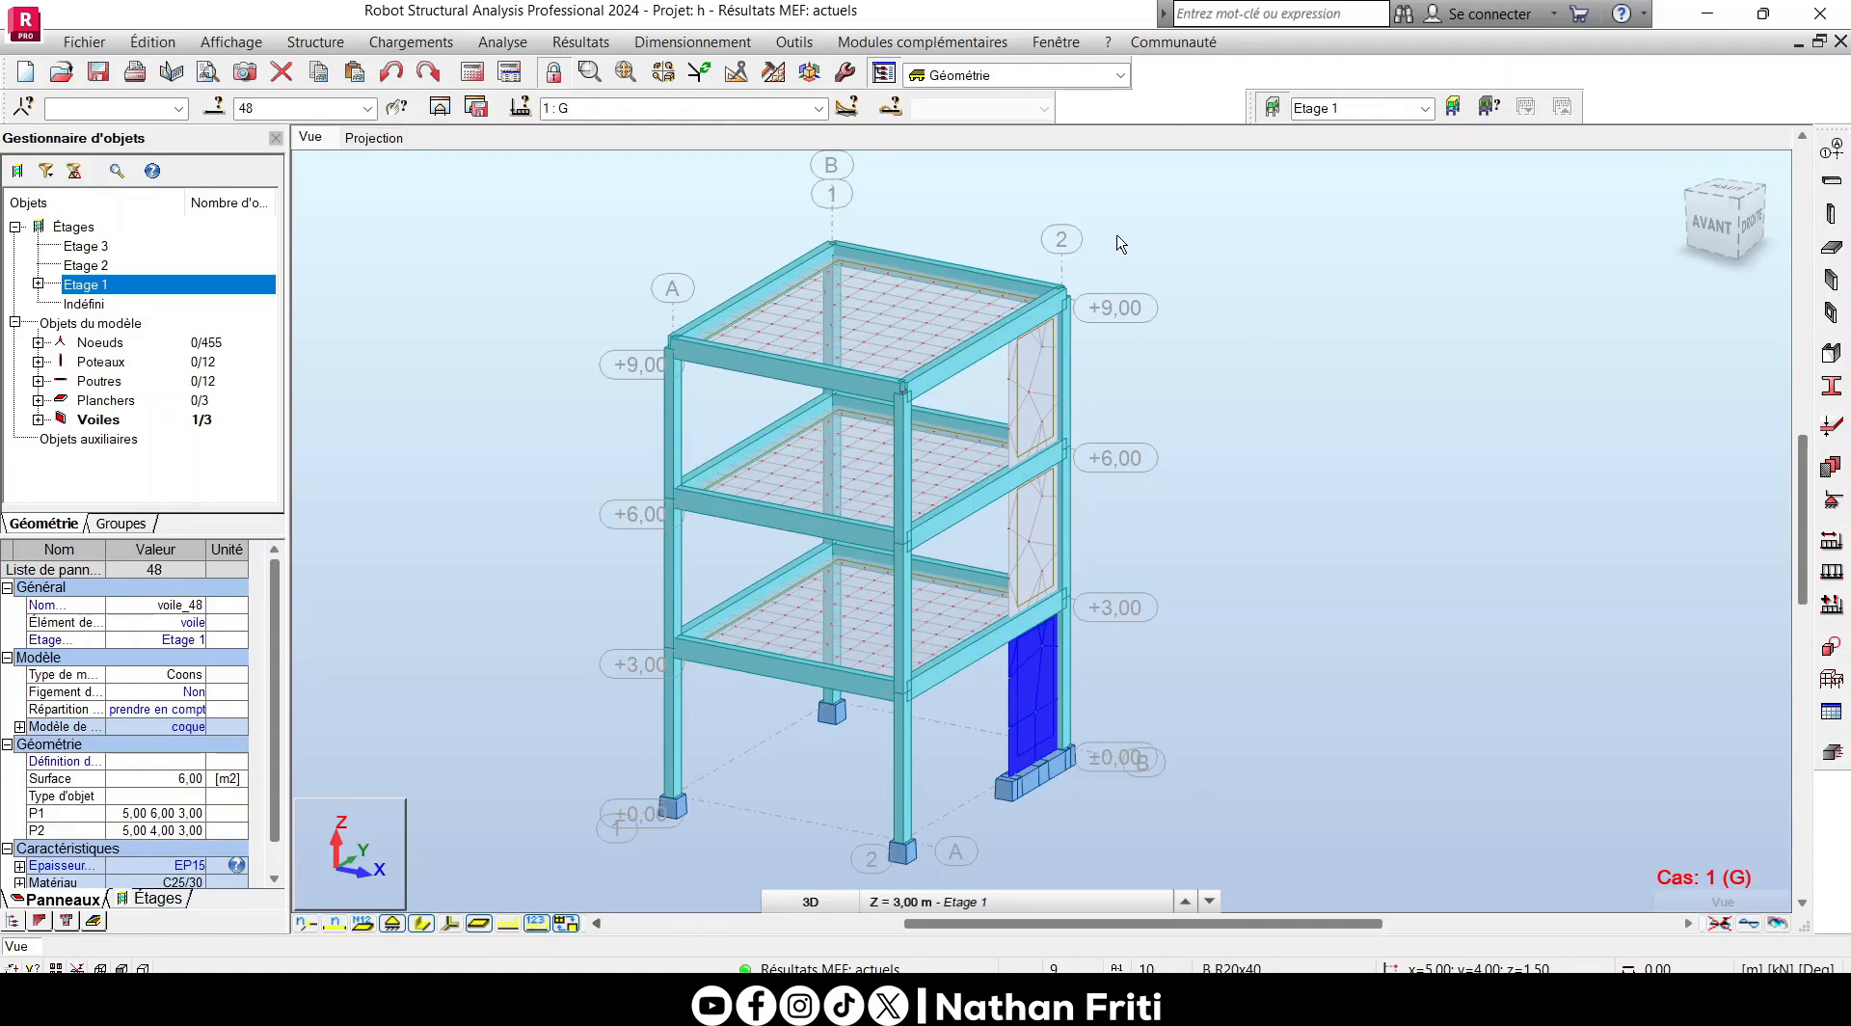
{"action": "left_click", "coordinate": [637, 235]}
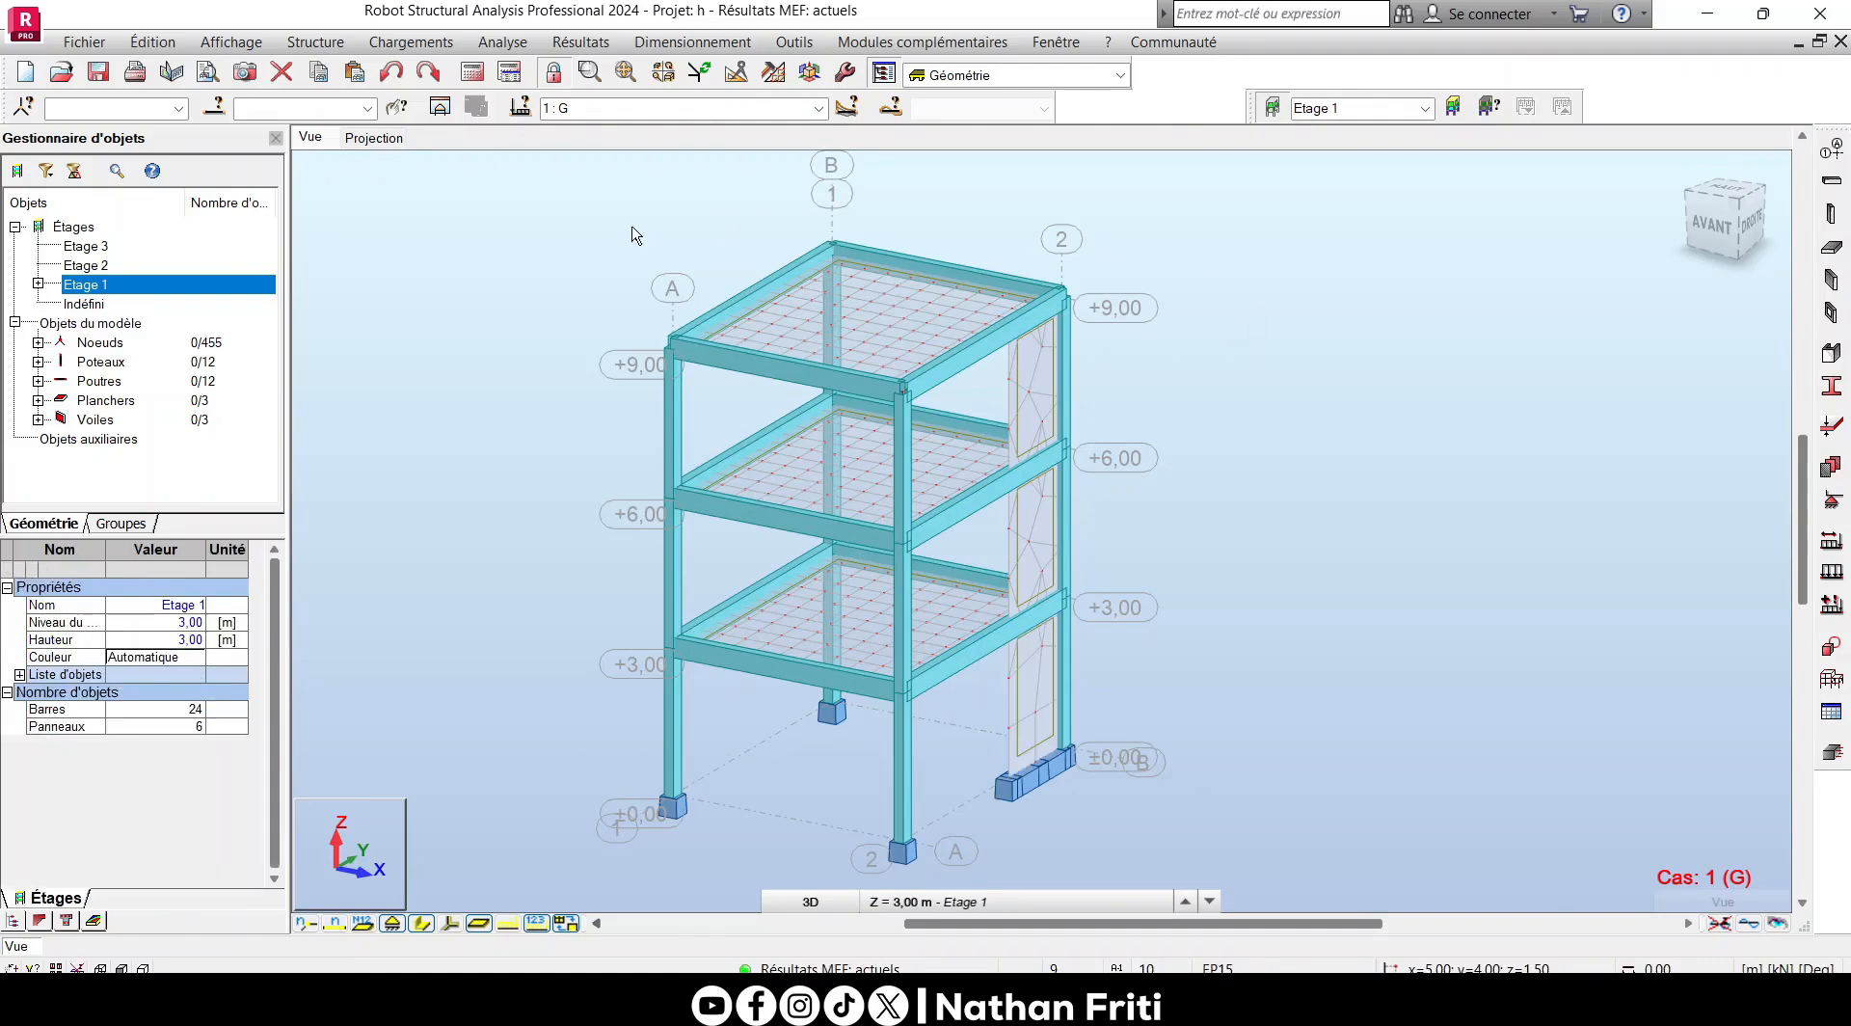
{"action": "left_click", "coordinate": [214, 107]}
{"action": "left_click", "coordinate": [388, 315]}
{"action": "left_click", "coordinate": [401, 404]}
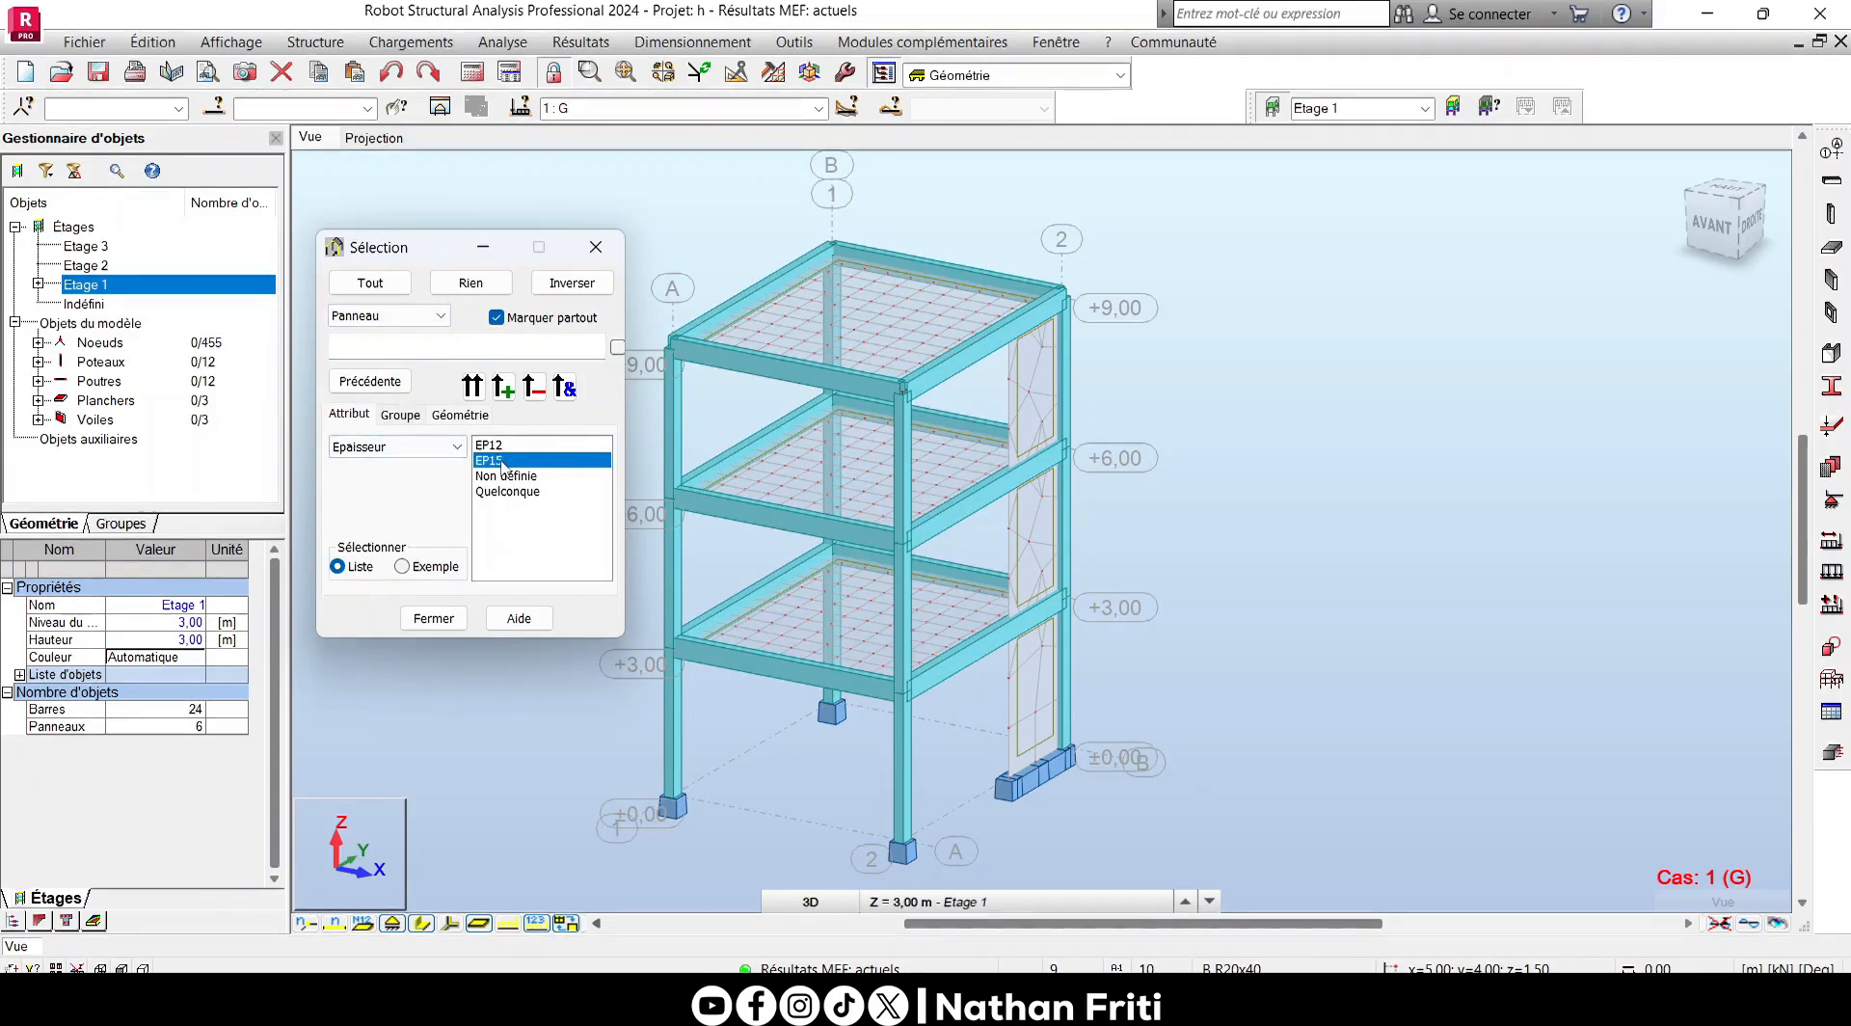
{"action": "key", "text": "Up"}
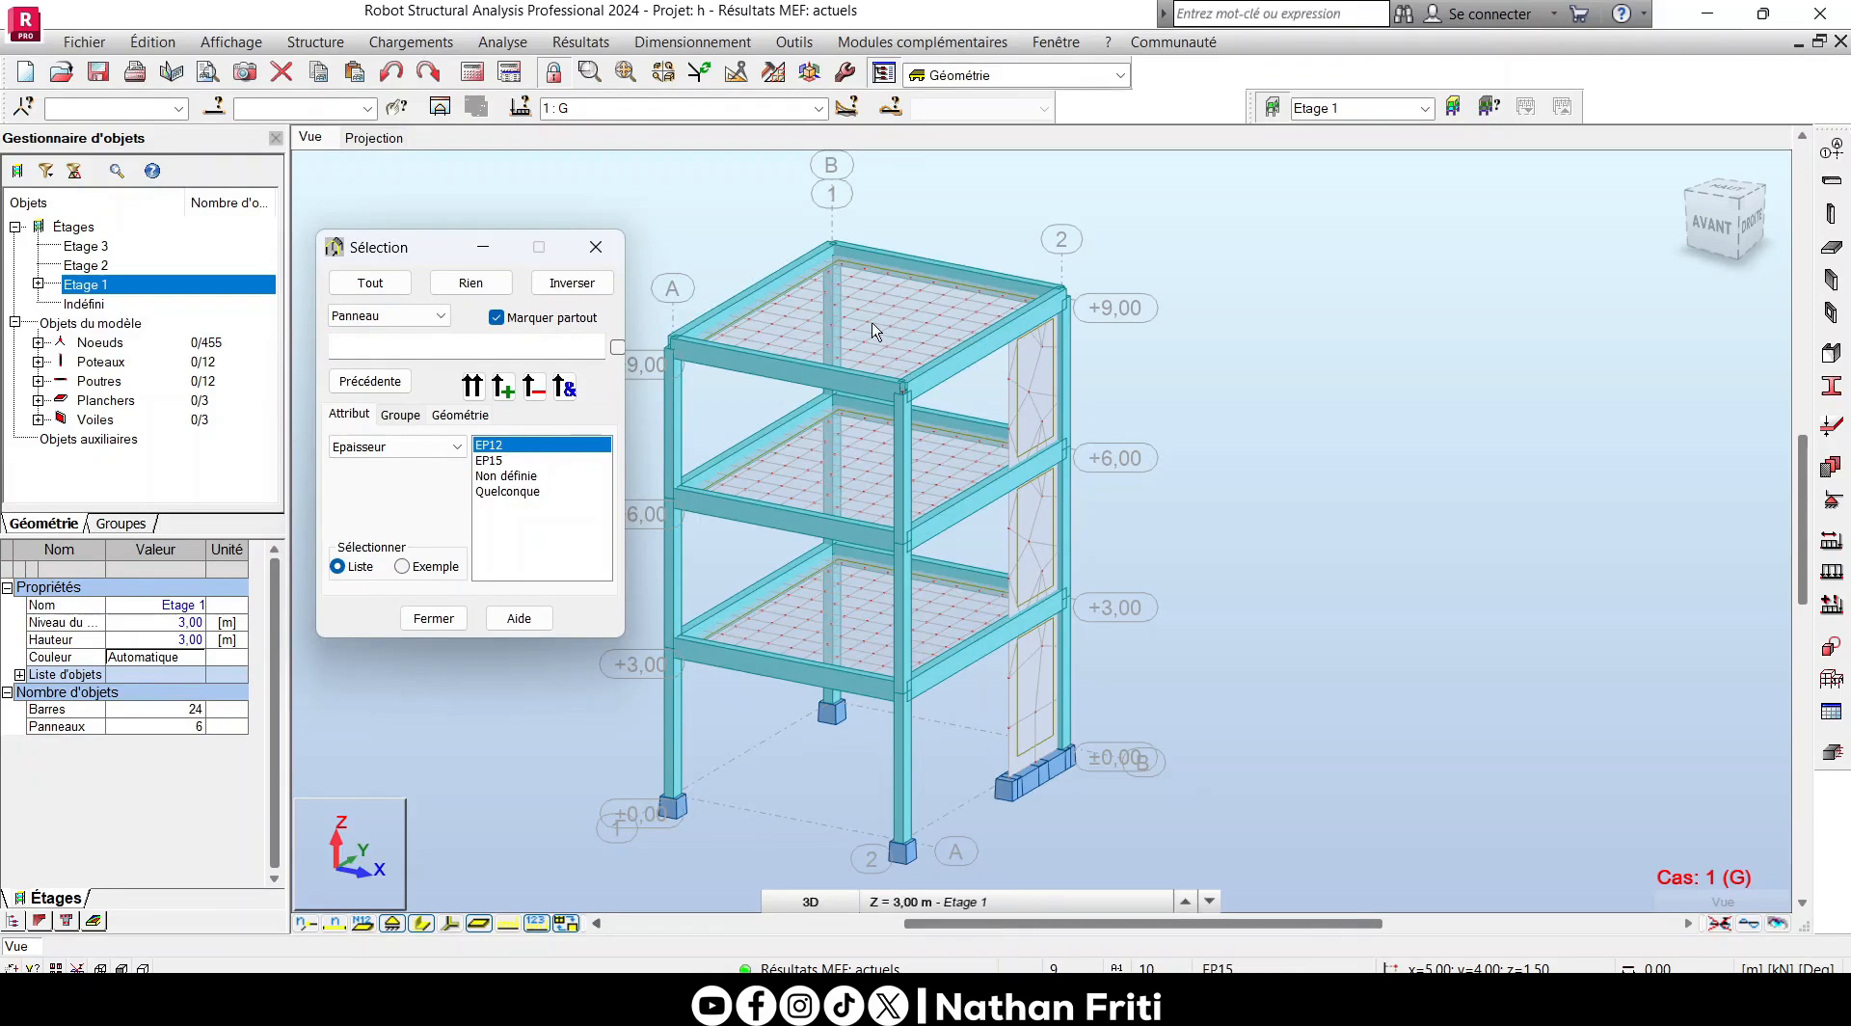
{"action": "left_click", "coordinate": [501, 461]}
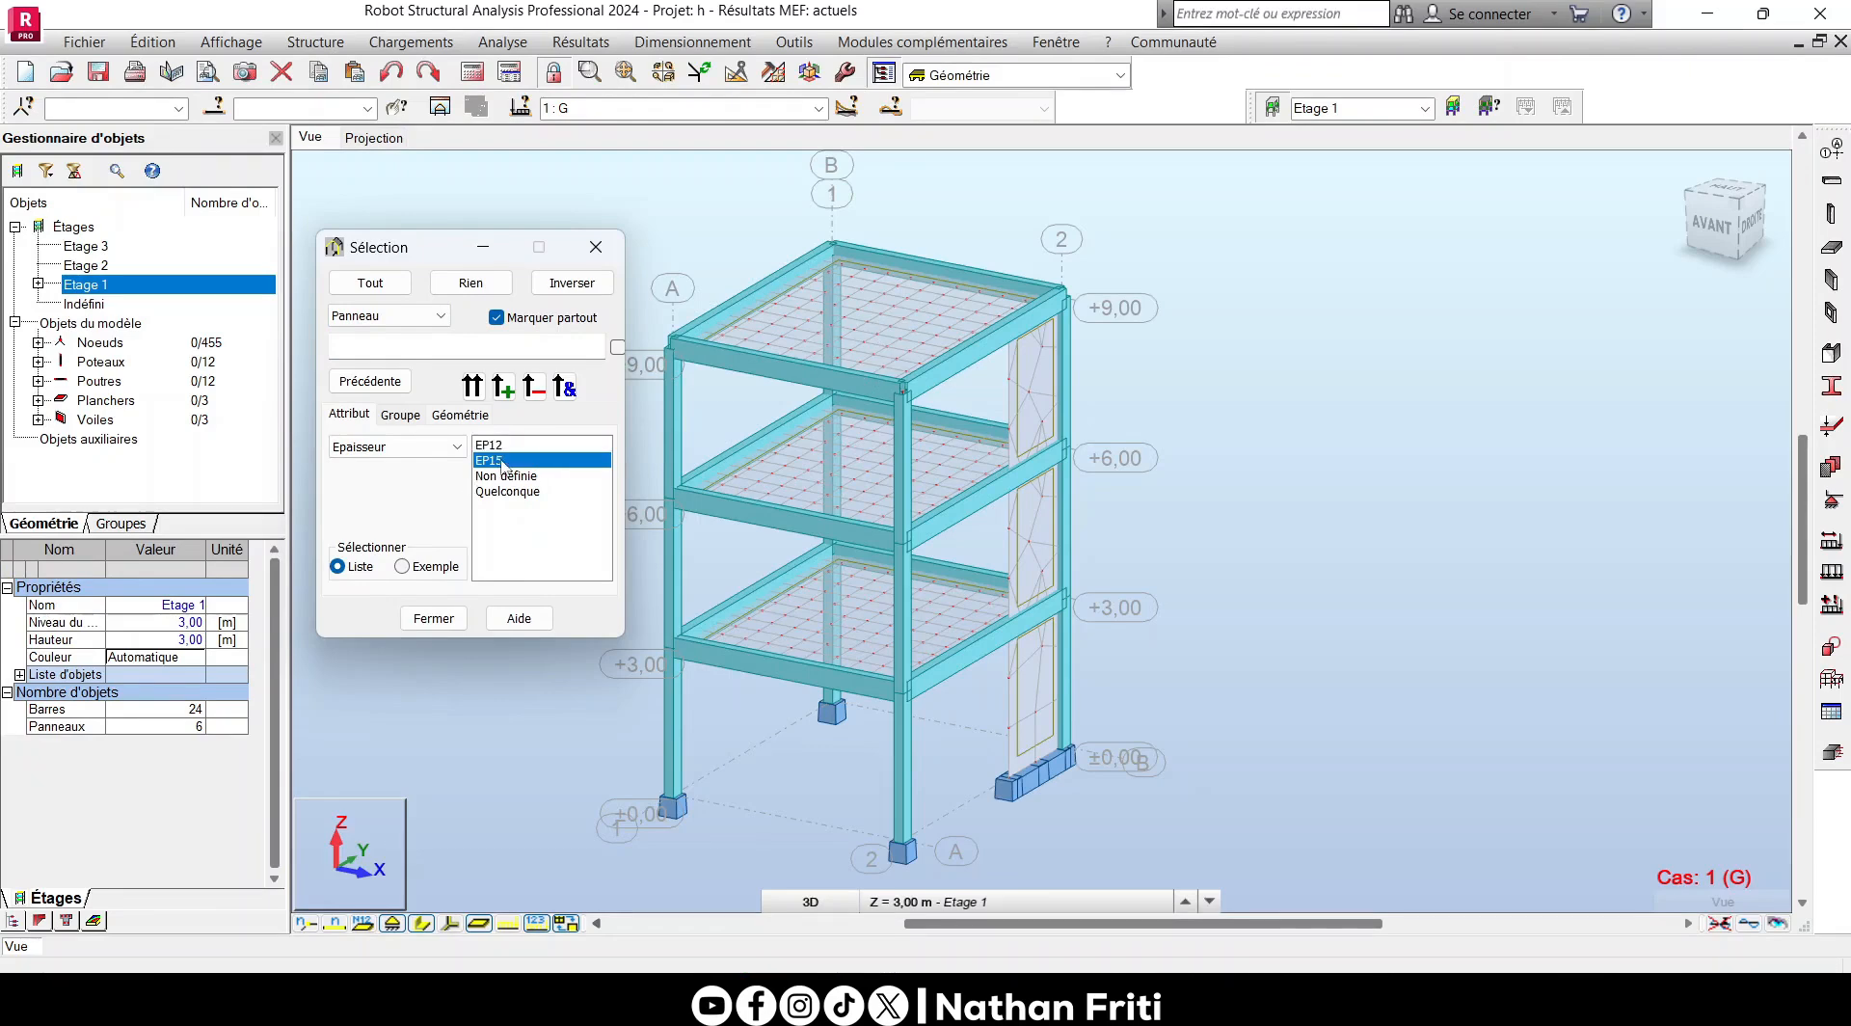
{"action": "left_click", "coordinate": [473, 386]}
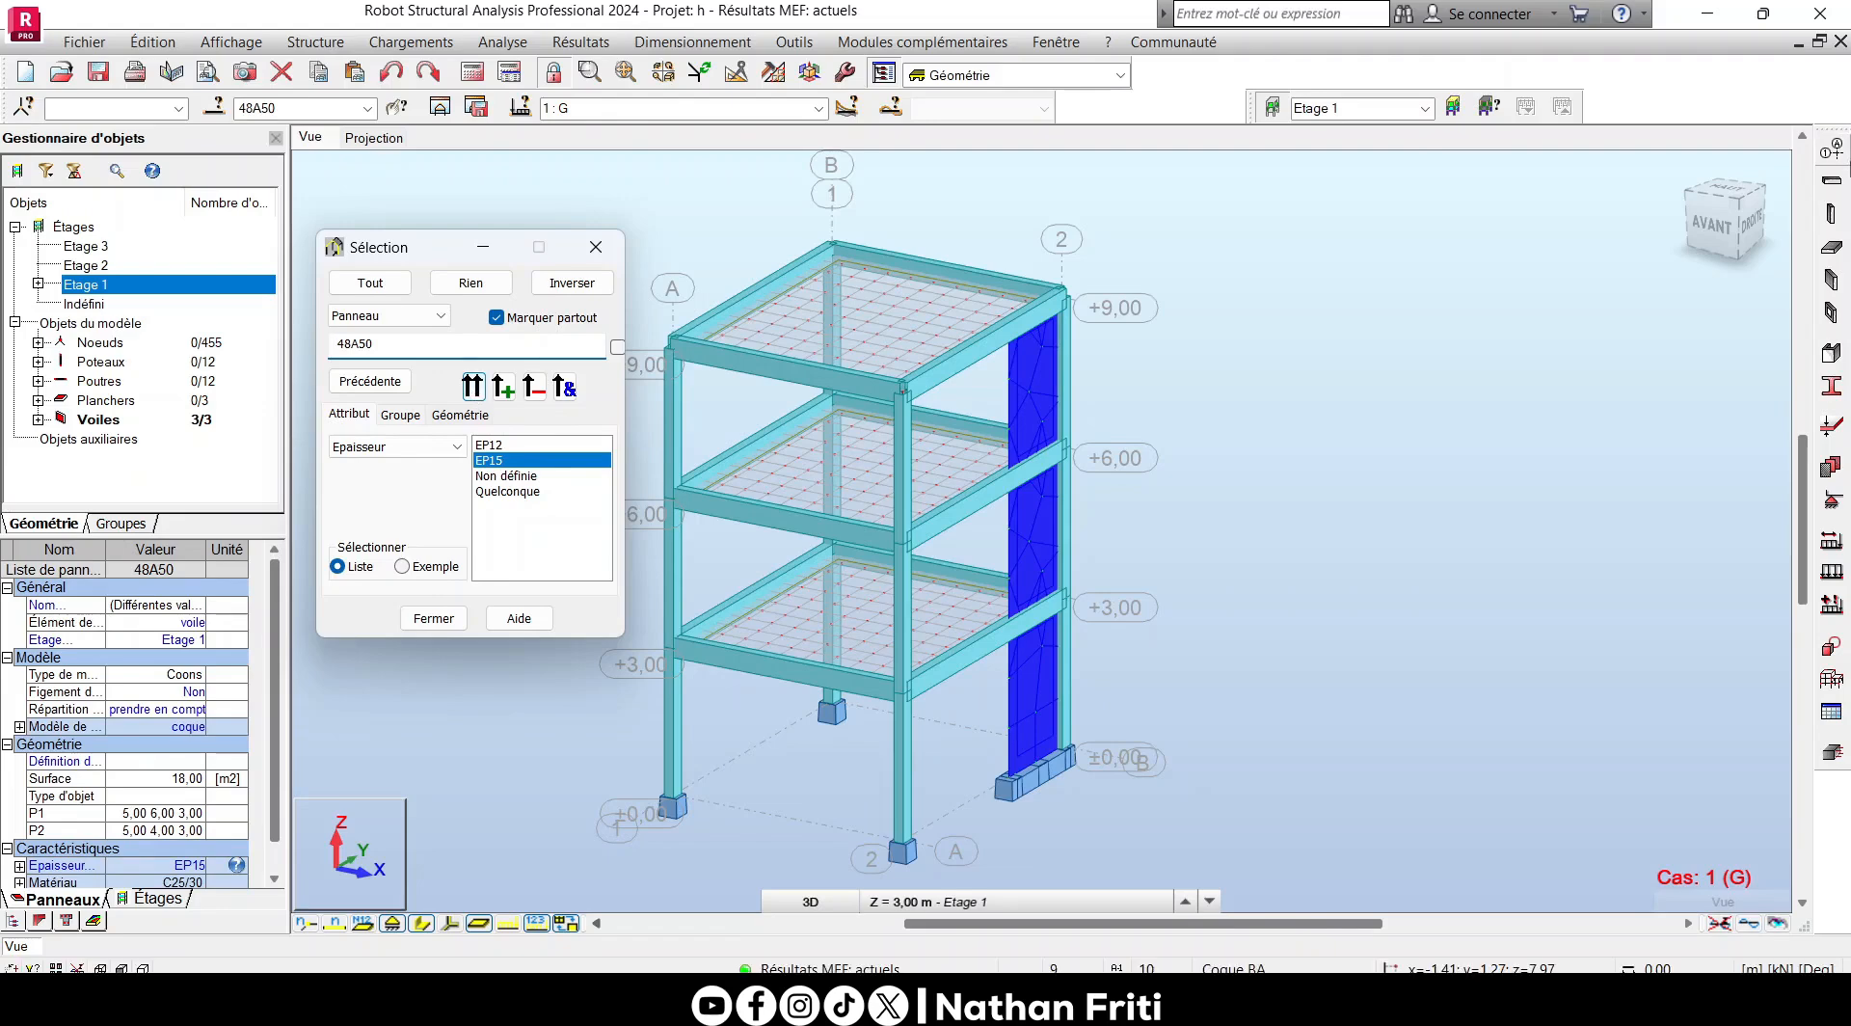
- Review the EP15 thickness definition for the selected walls and close the thickness windows without changing it
{"action": "left_click", "coordinate": [1829, 427]}
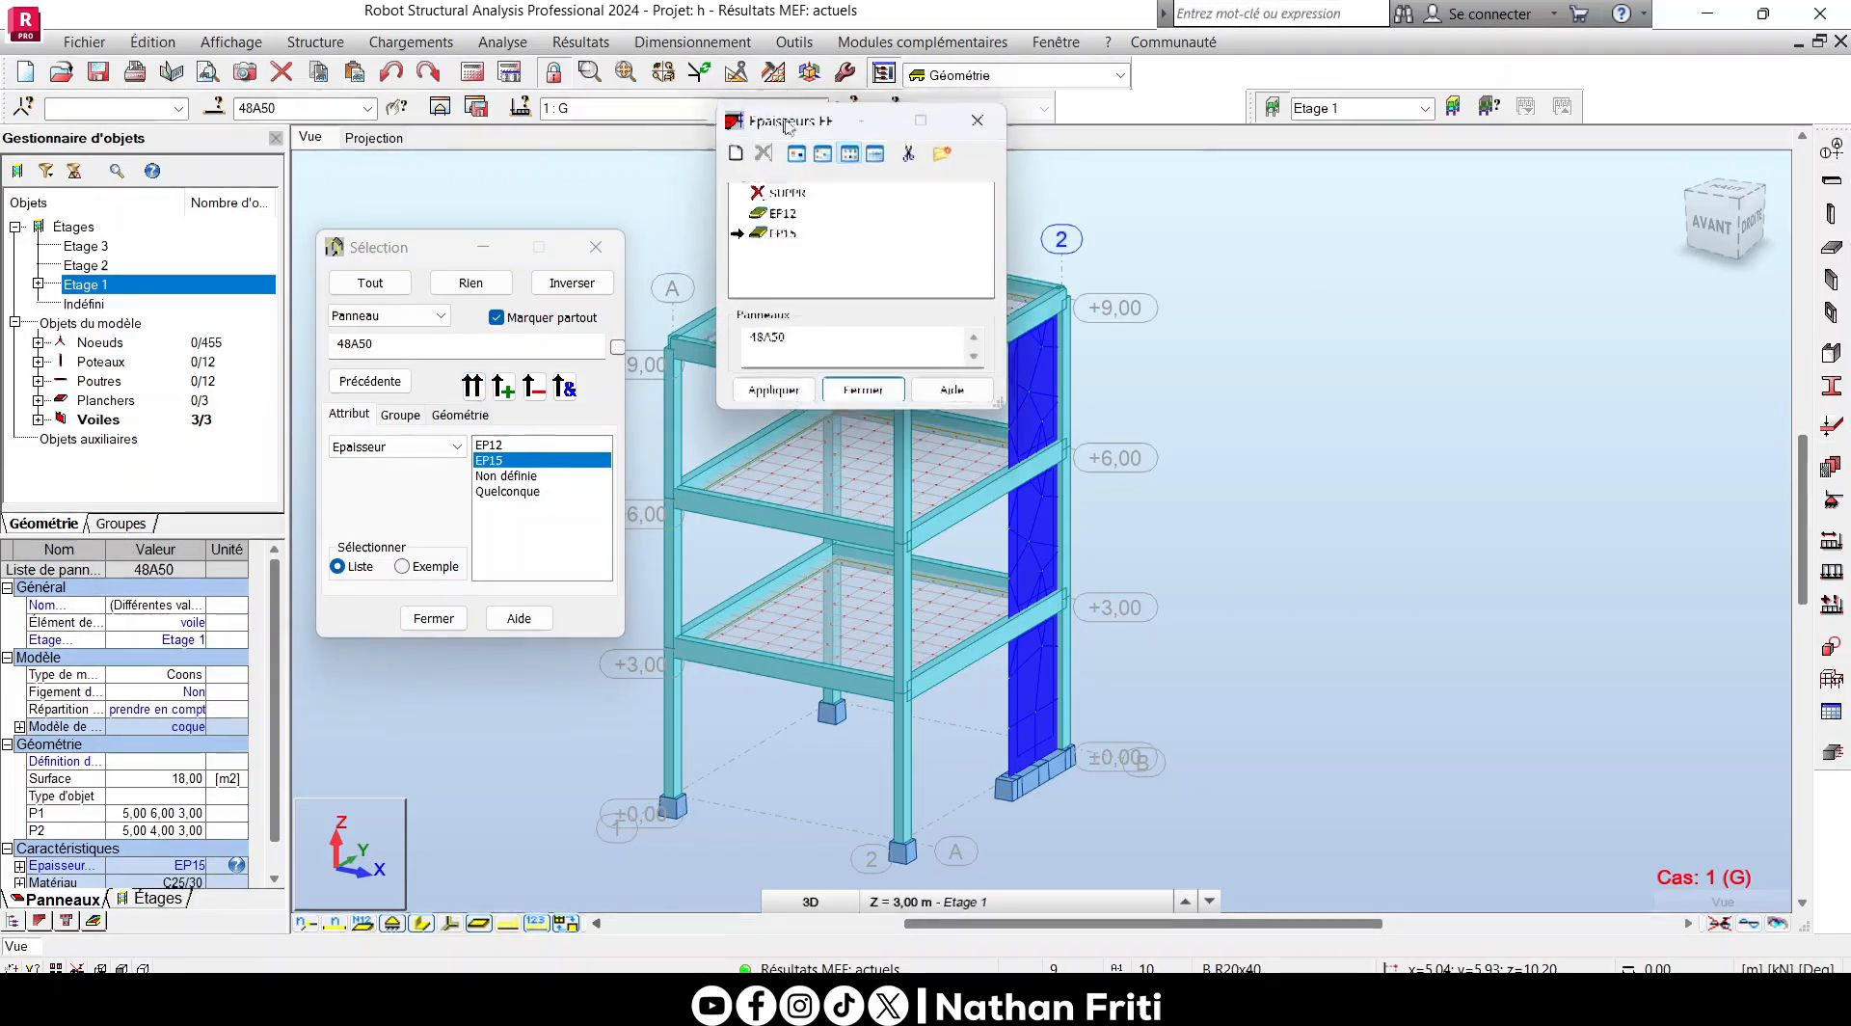
{"action": "double_click", "coordinate": [1376, 432]}
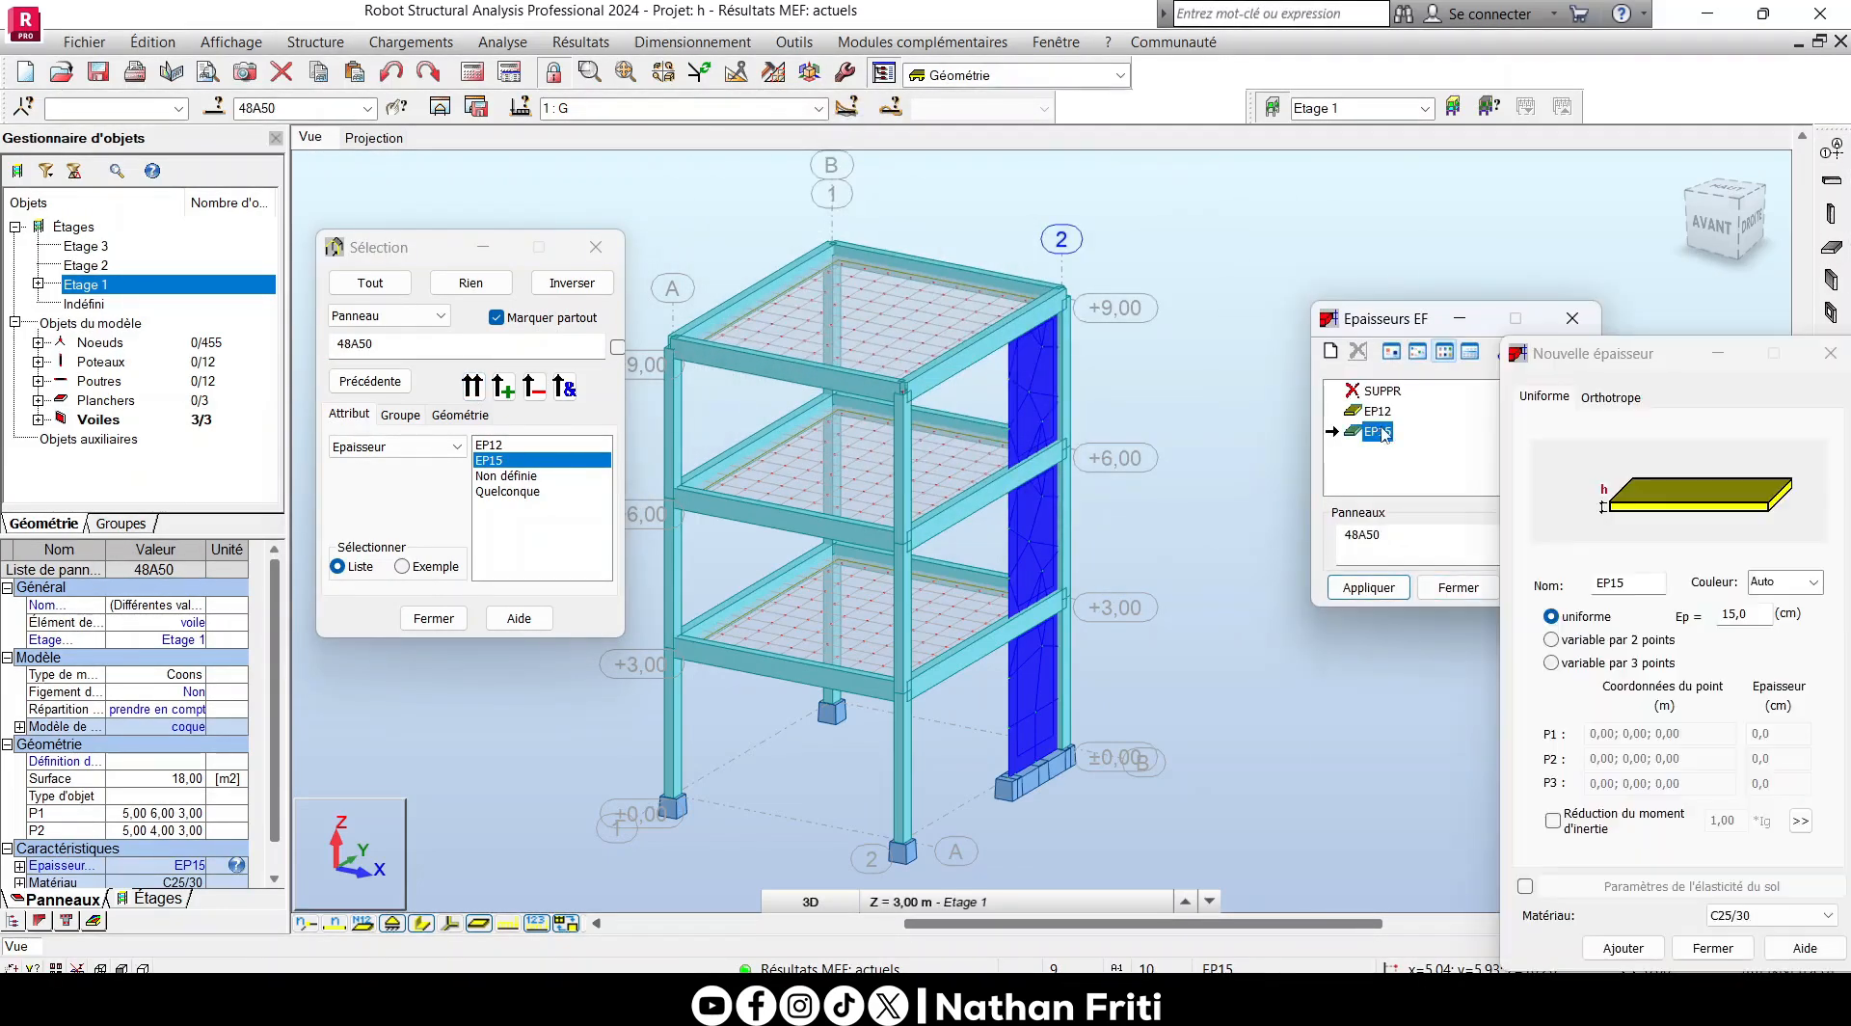
{"action": "left_click_drag", "start_coordinate": [1630, 366], "coordinate": [1363, 313]}
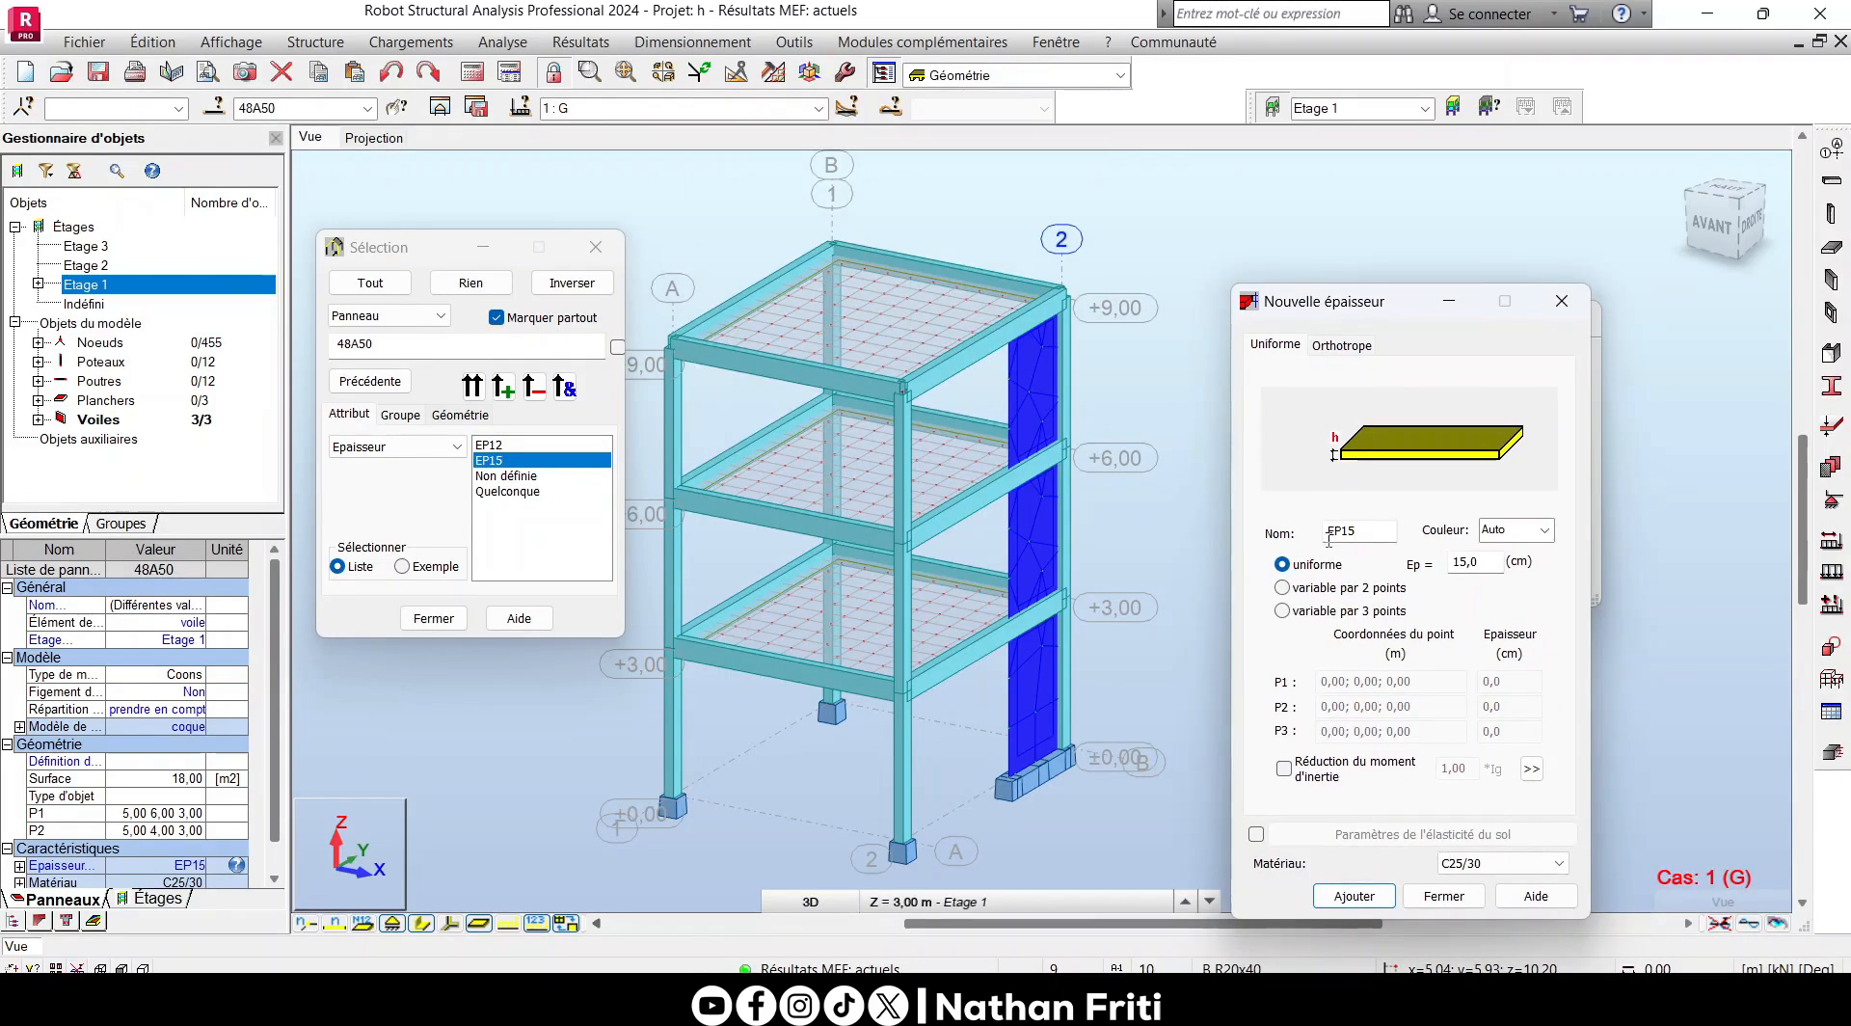
{"action": "double_click", "coordinate": [1369, 528]}
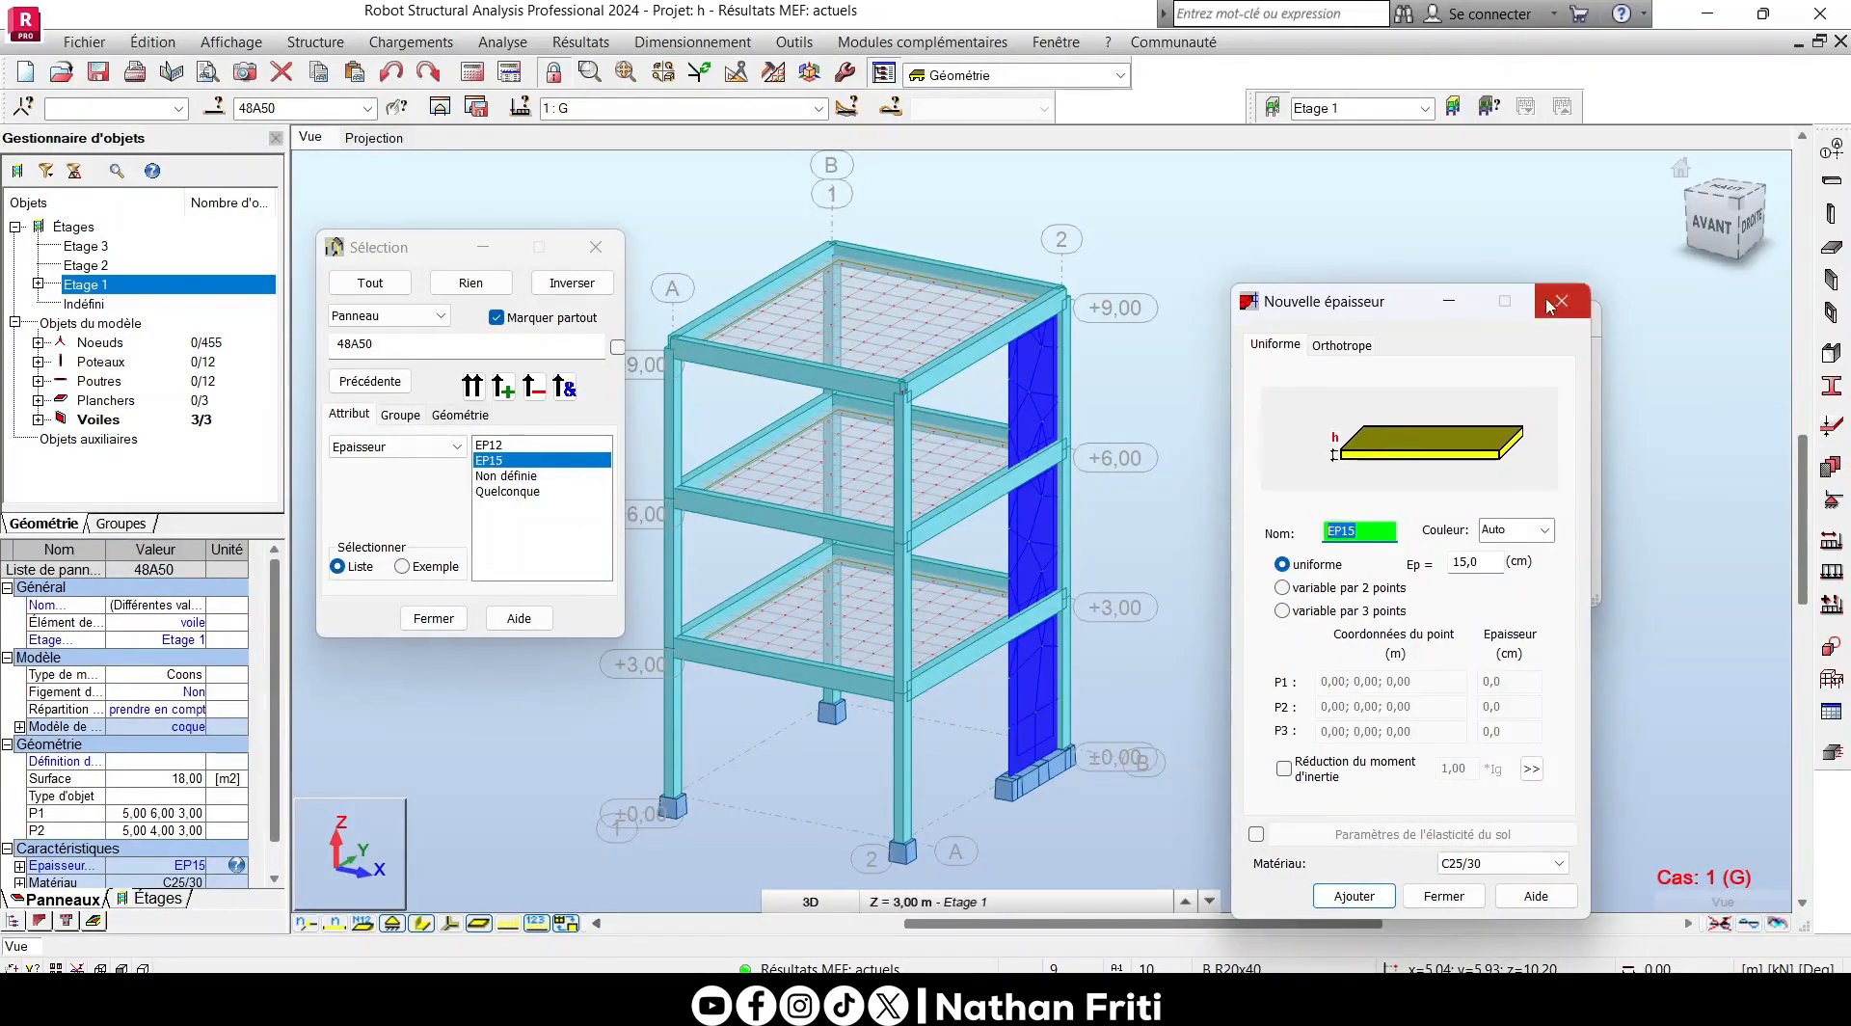
{"action": "left_click", "coordinate": [1568, 301]}
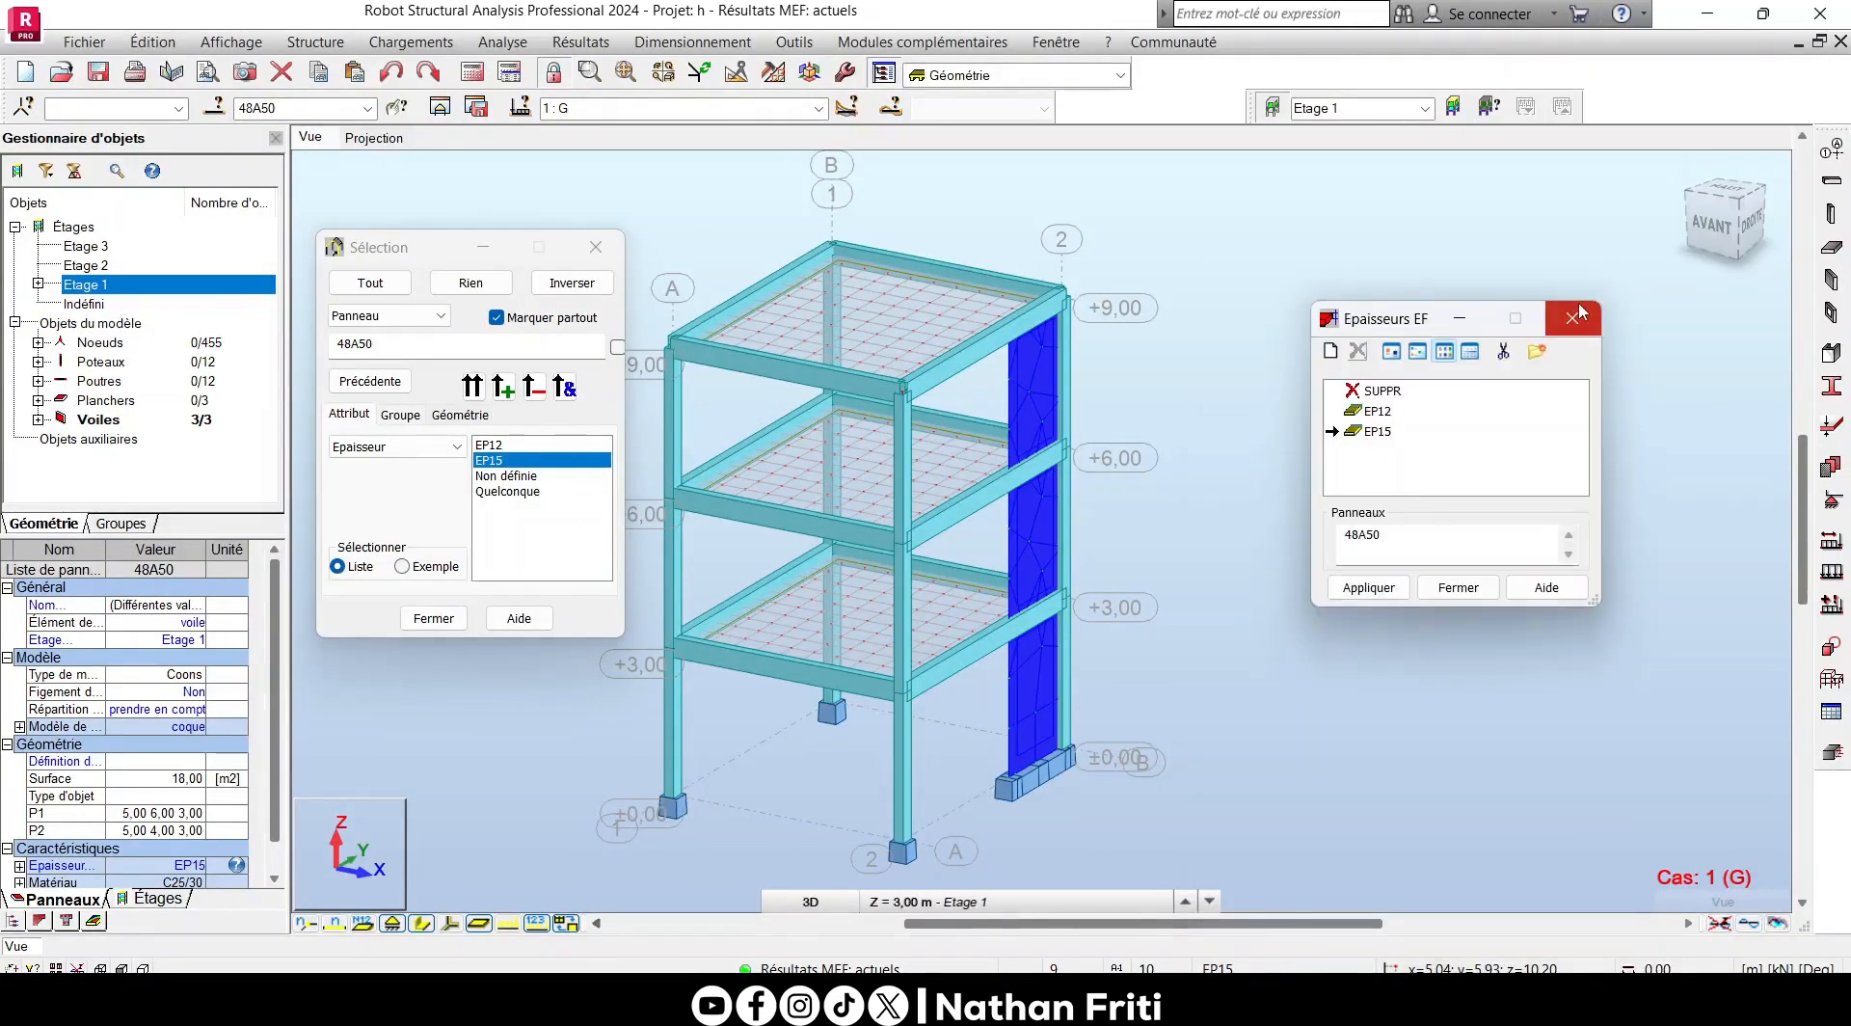
{"action": "left_click", "coordinate": [1578, 312]}
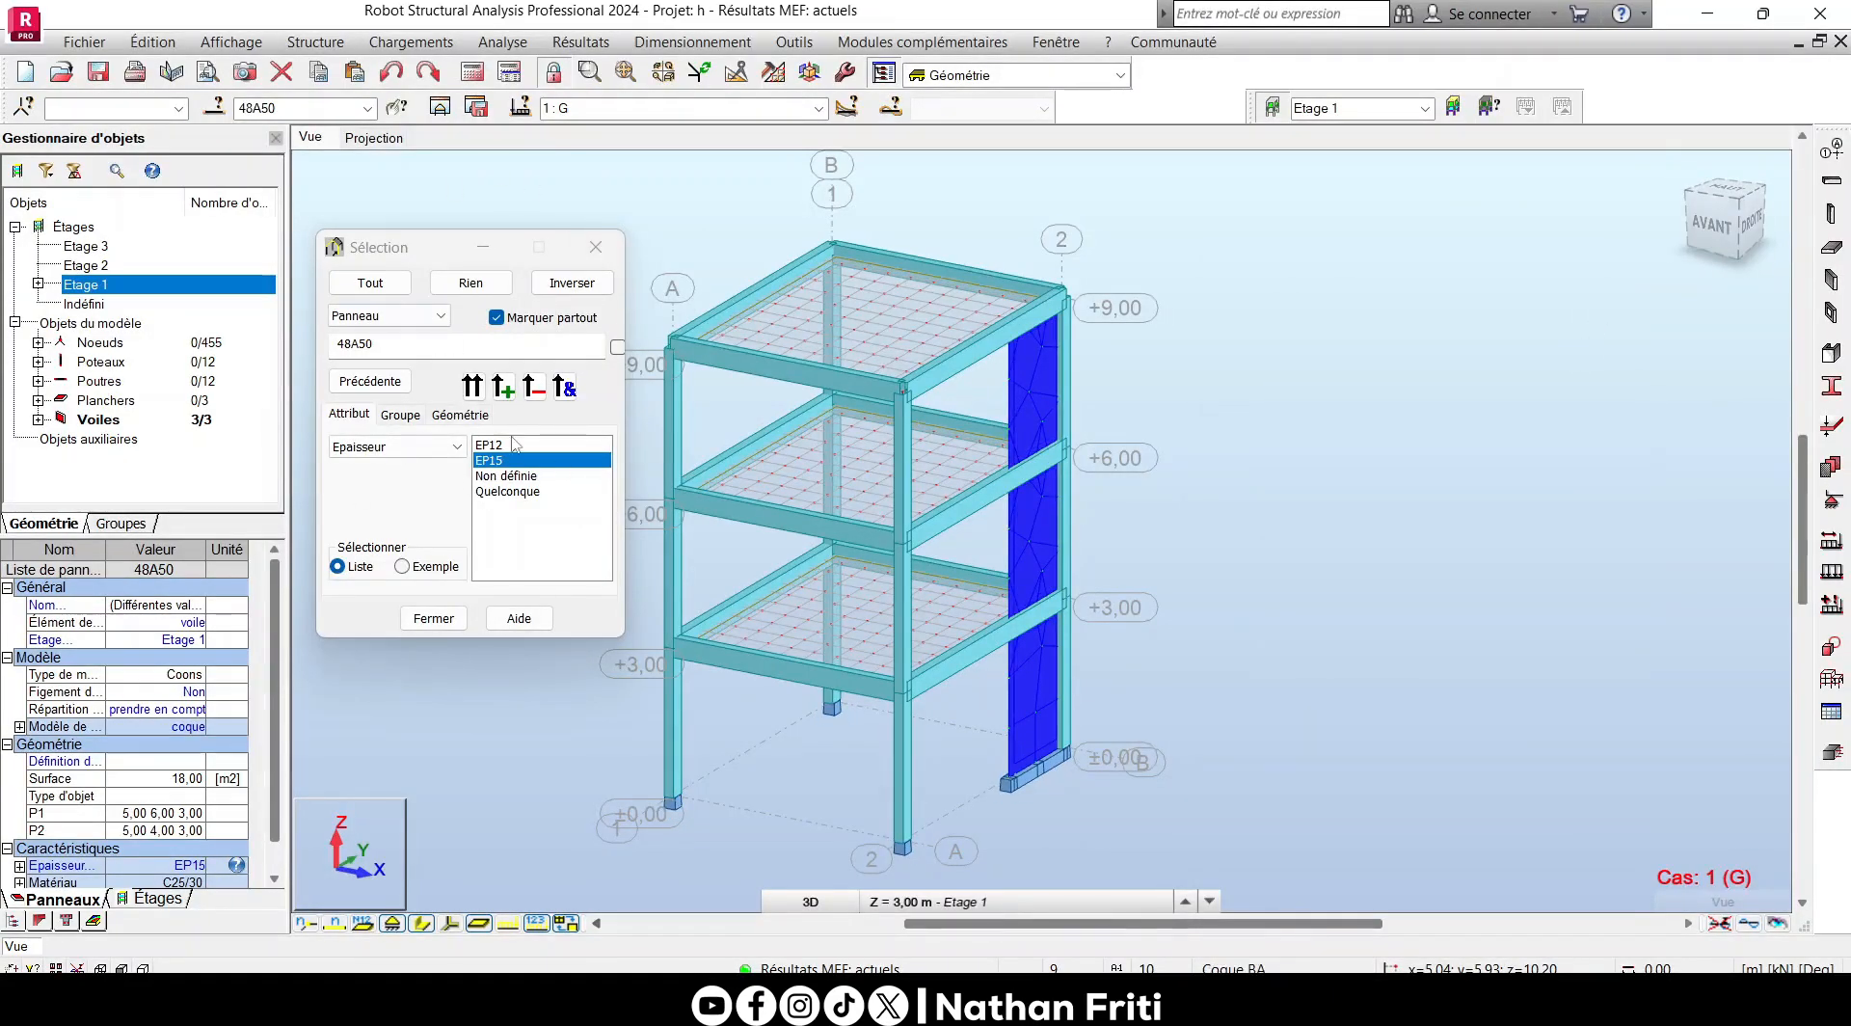
- Isolate the EP15 walls in a separate view, close the Sélection window, and select the lowest wall
{"action": "left_click", "coordinate": [439, 107]}
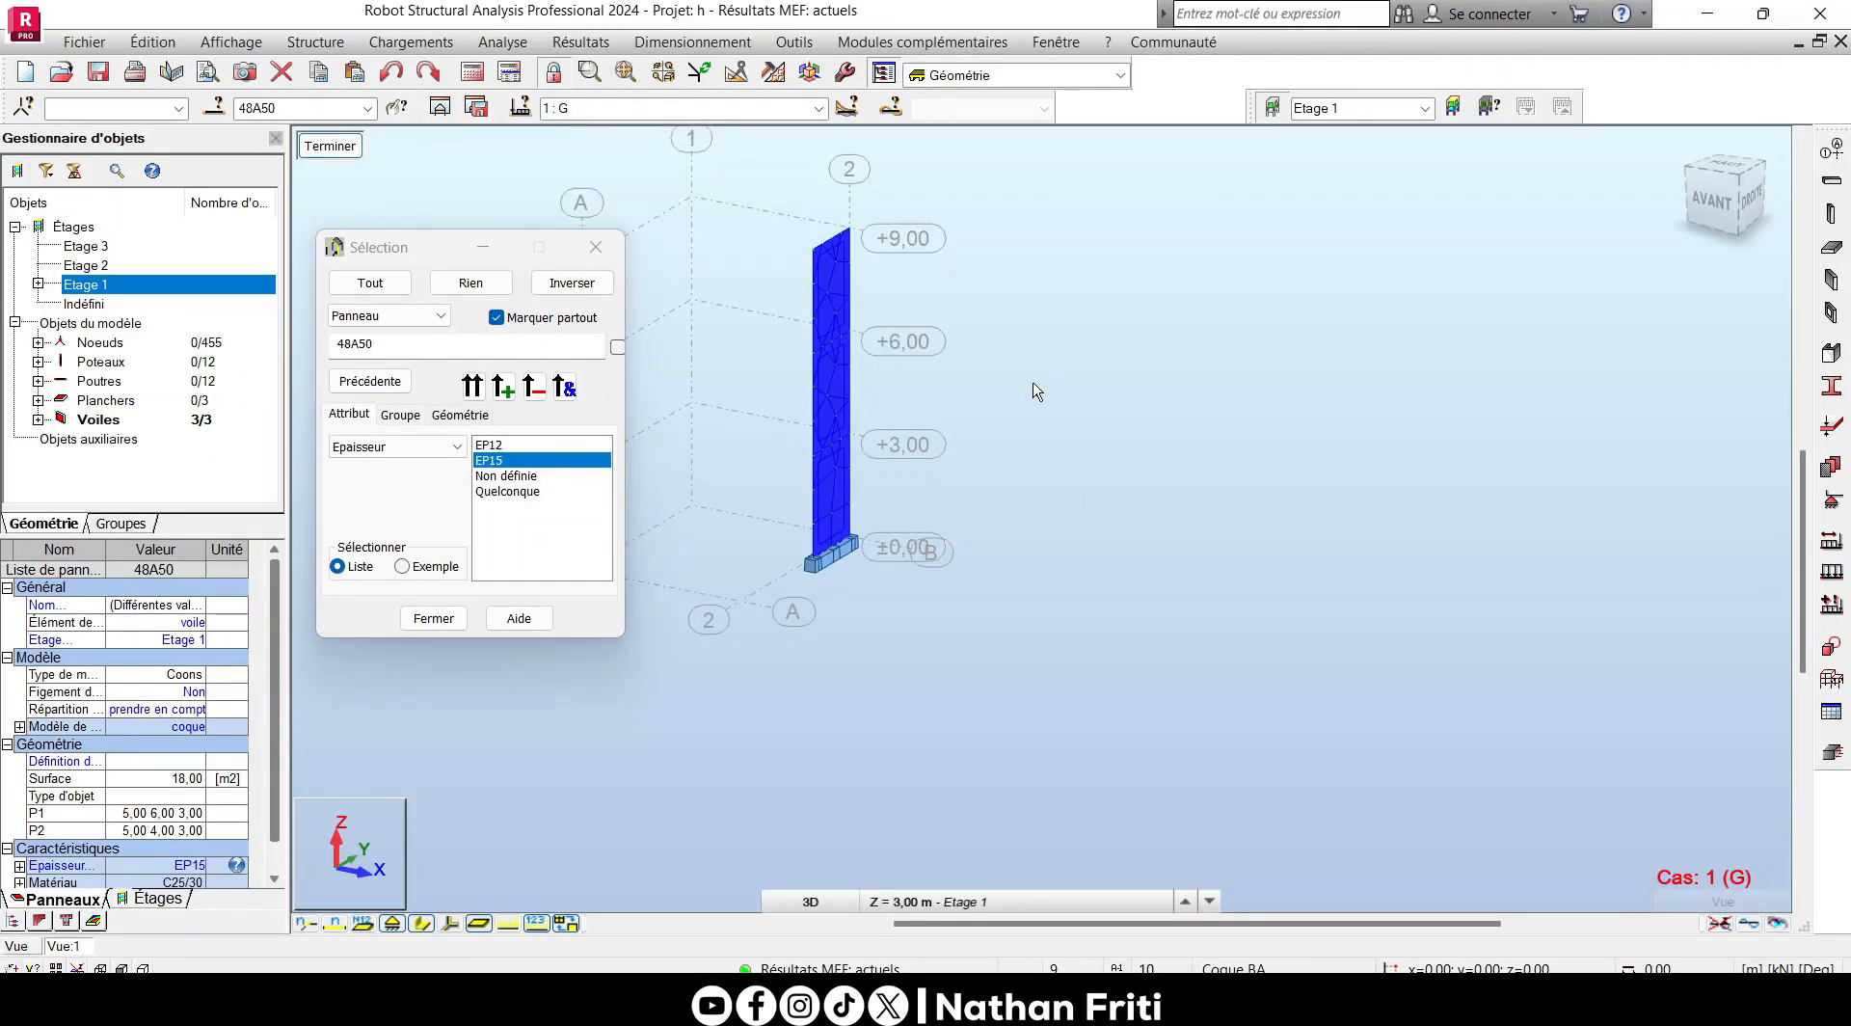
{"action": "left_click", "coordinate": [596, 247]}
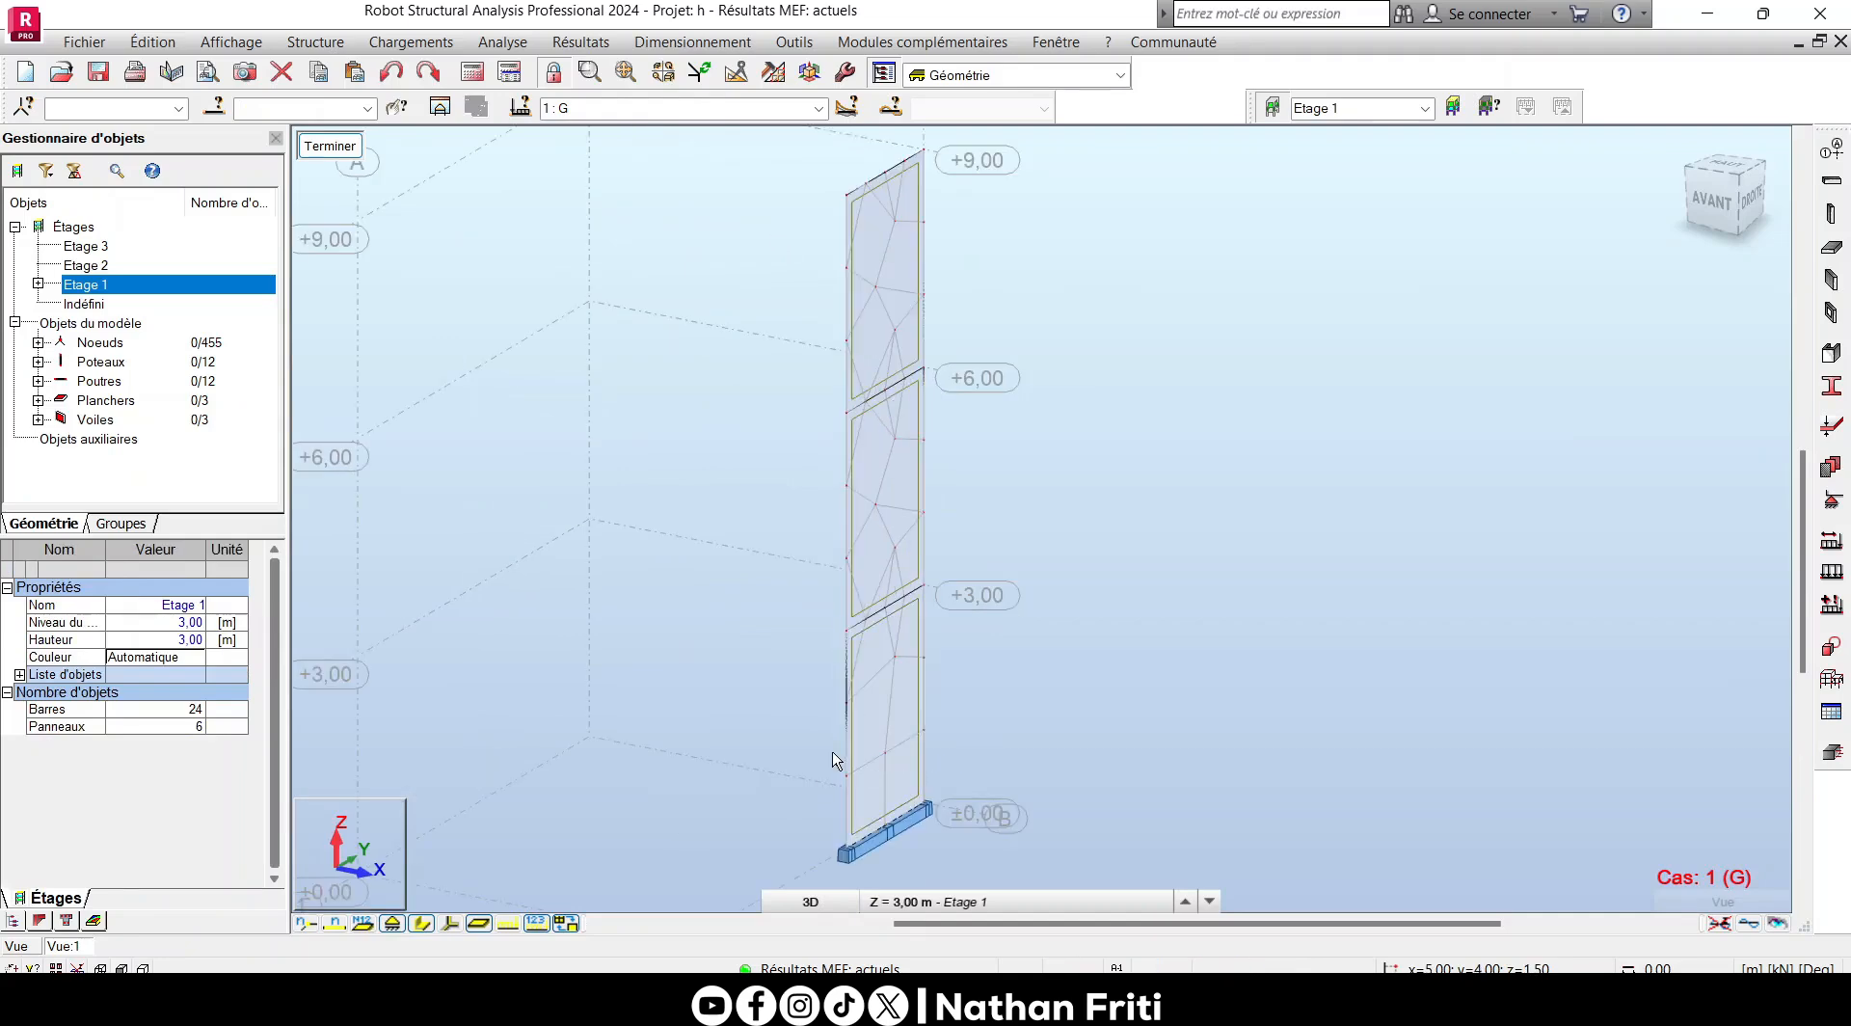
{"action": "left_click", "coordinate": [875, 652]}
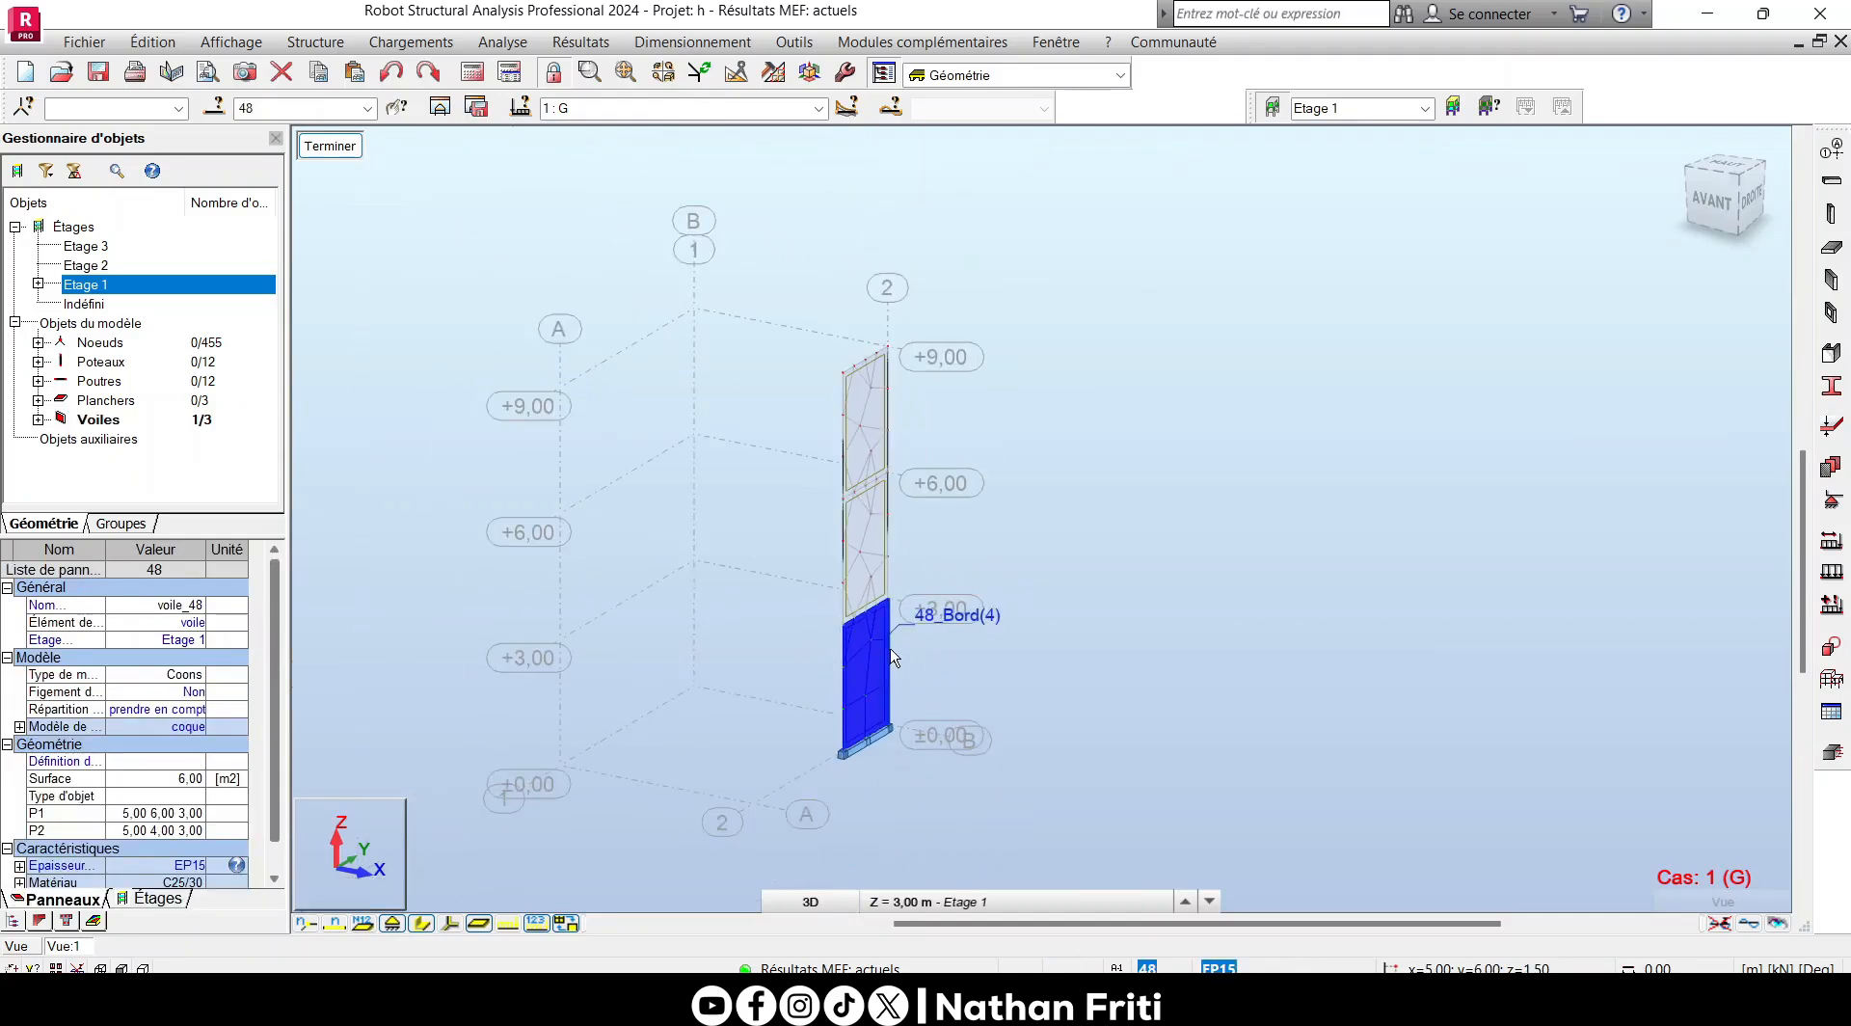
- Open the Voile BA reinforcement type for editing from the regulatory parameters for theoretical slab and wall reinforcement
{"action": "left_click", "coordinate": [692, 42]}
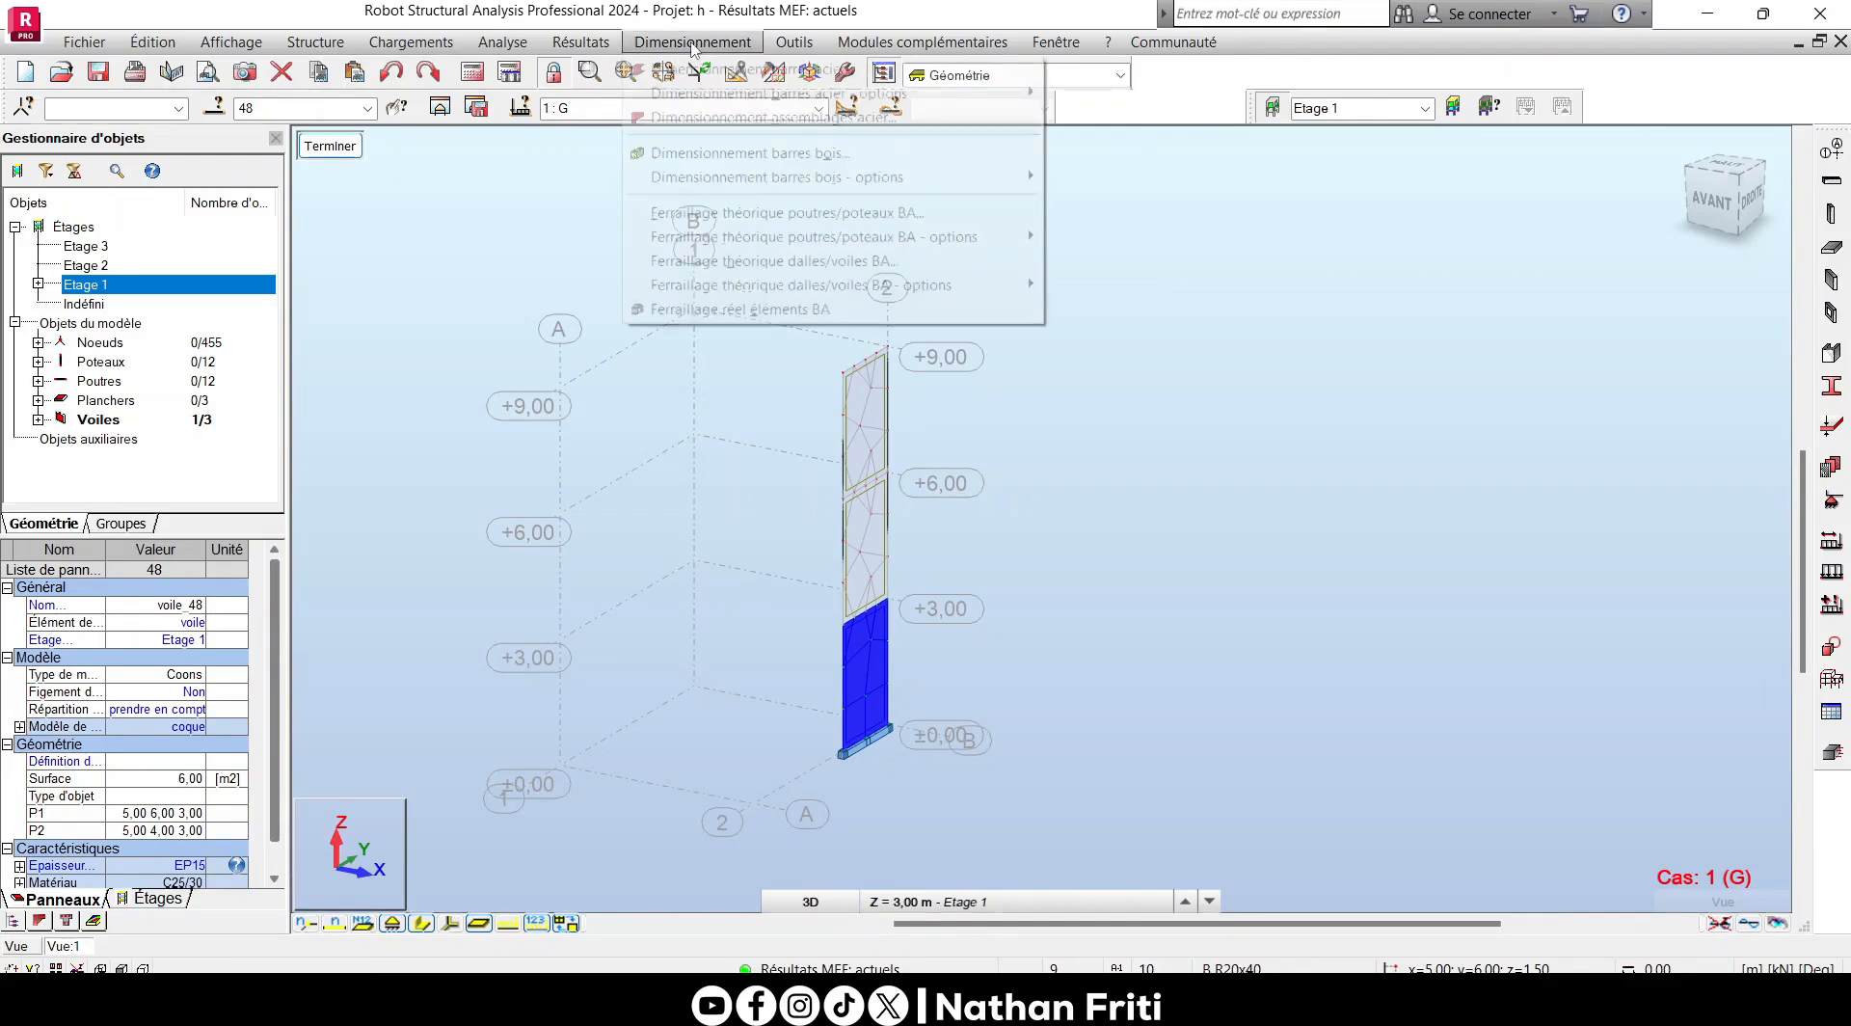
{"action": "mouse_move", "coordinate": [694, 285]}
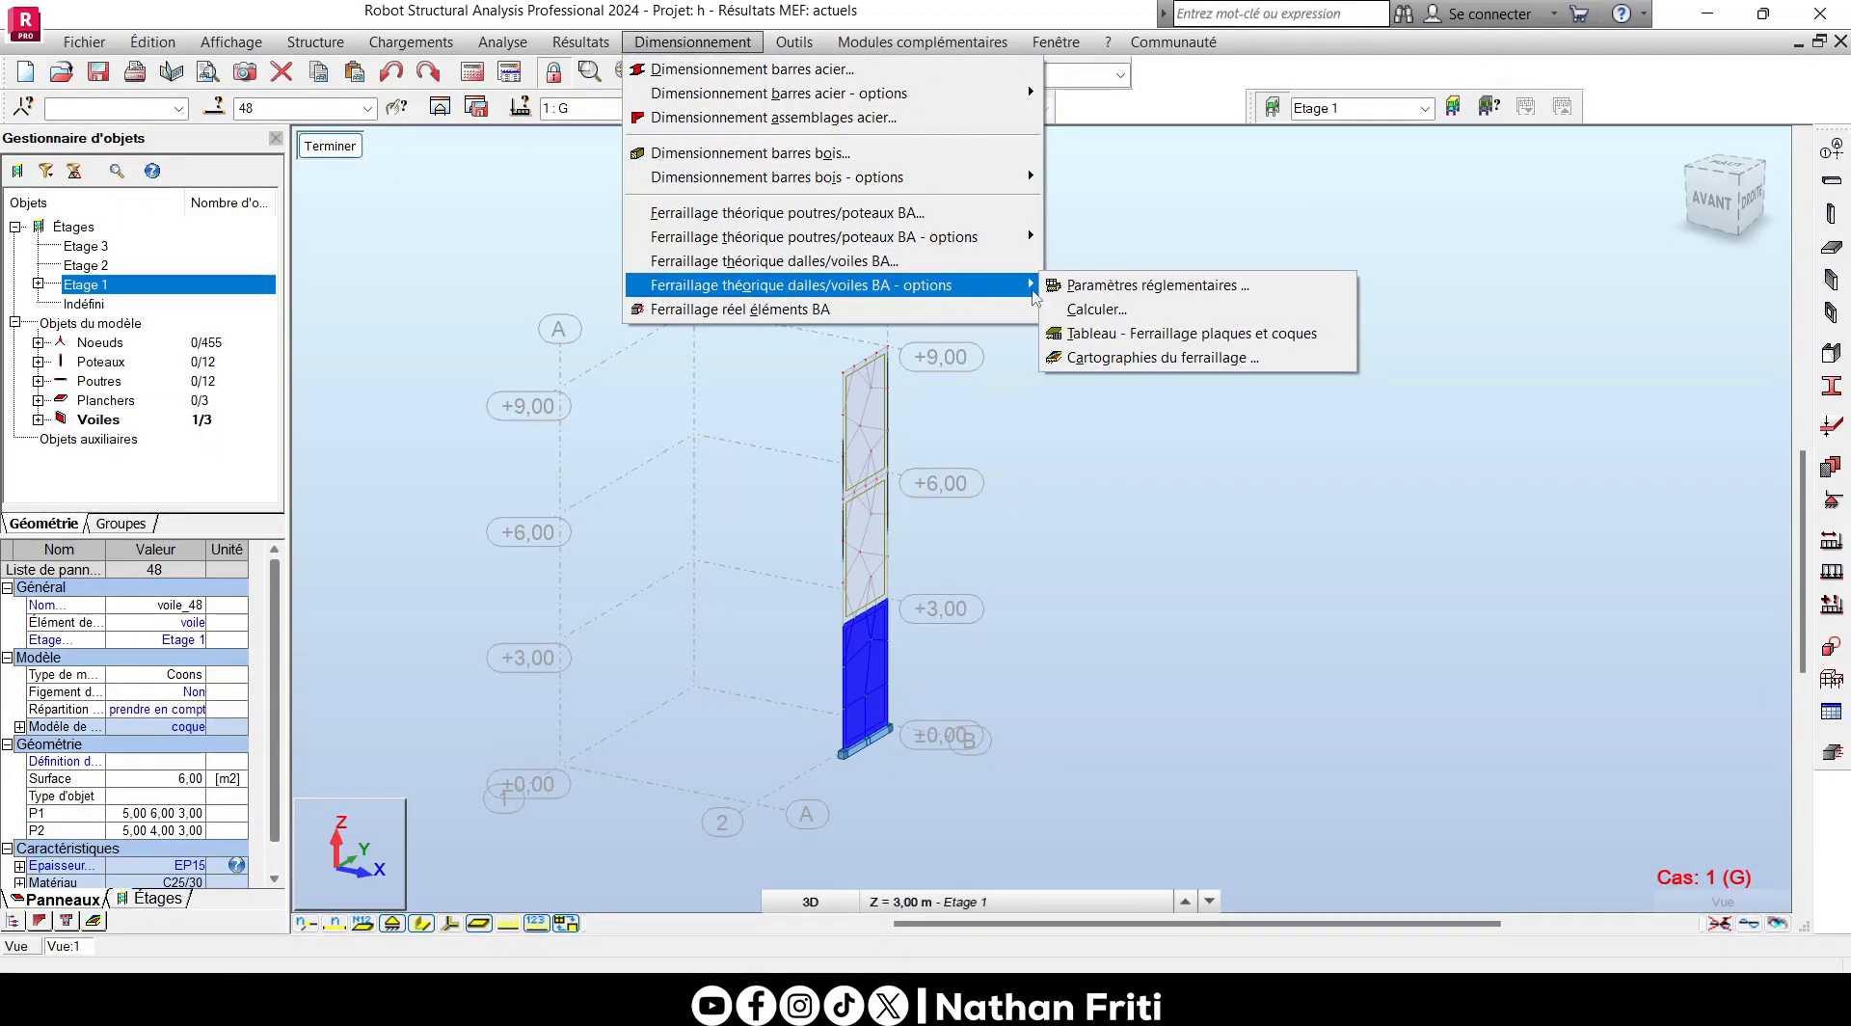
{"action": "left_click", "coordinate": [1072, 287]}
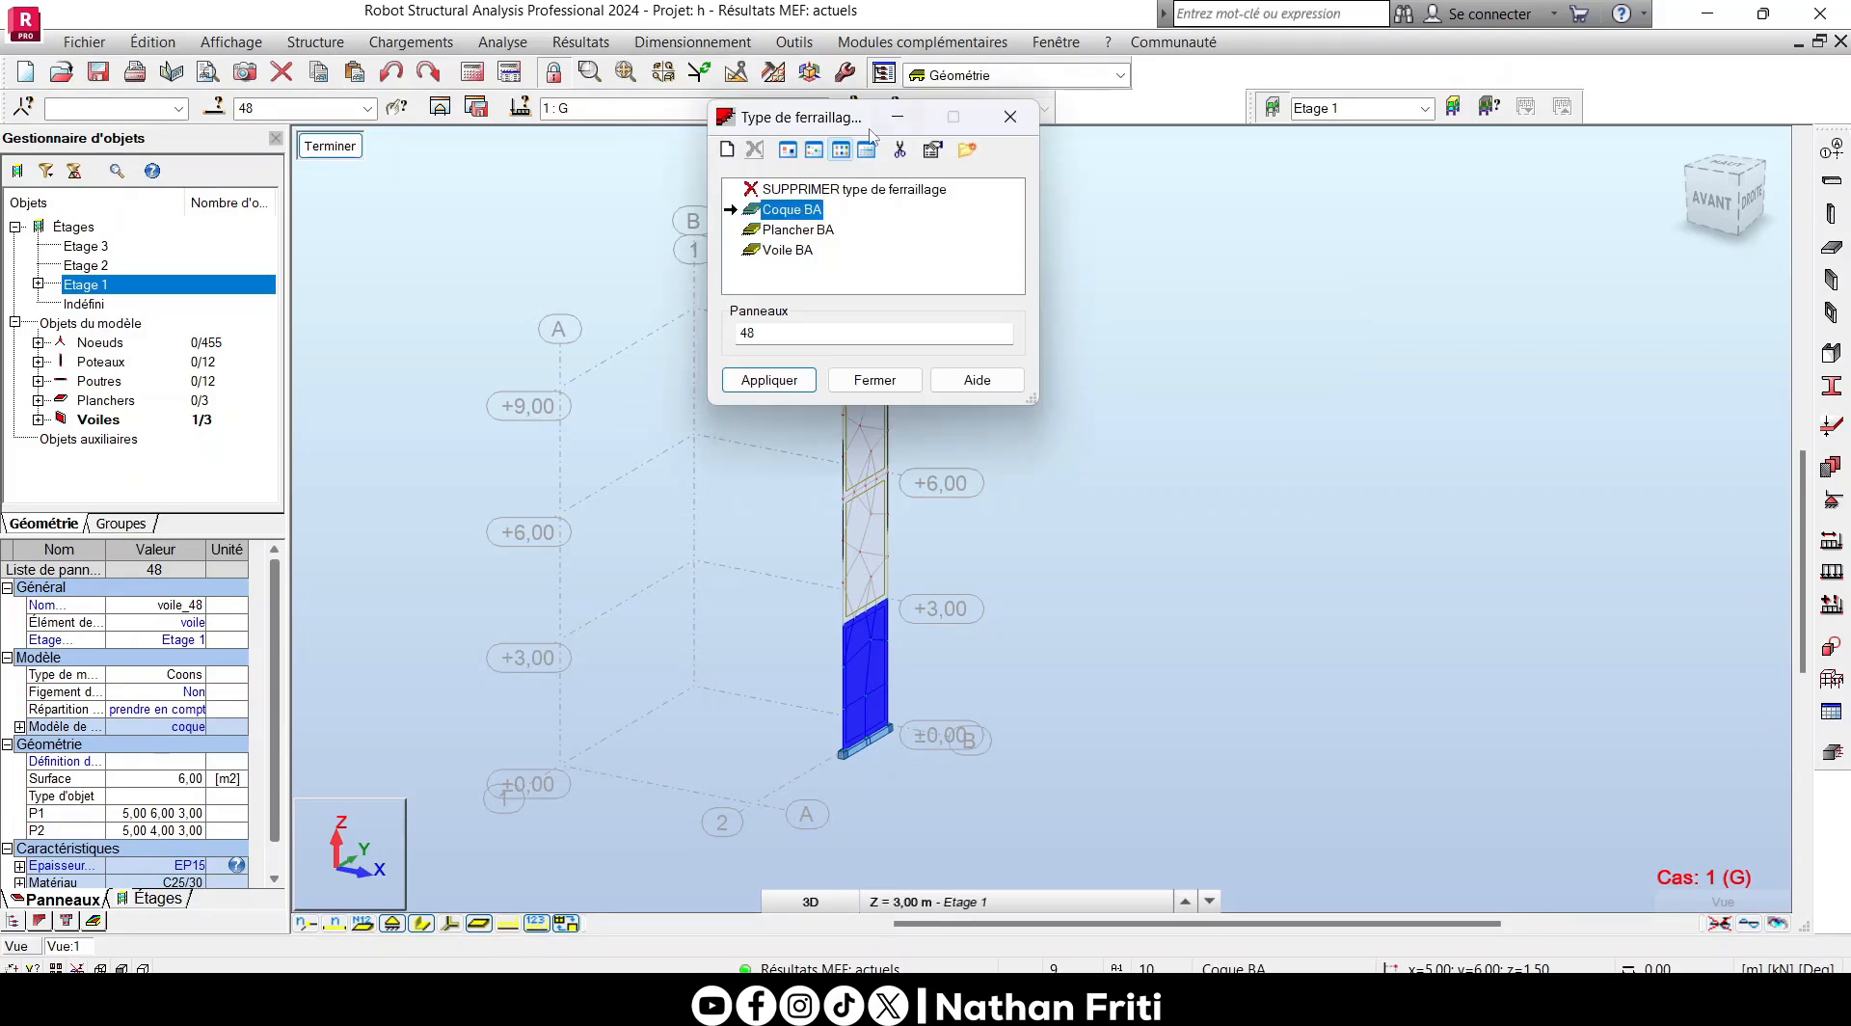
{"action": "left_click_drag", "start_coordinate": [870, 133], "coordinate": [1138, 272]}
{"action": "left_click", "coordinate": [1073, 390]}
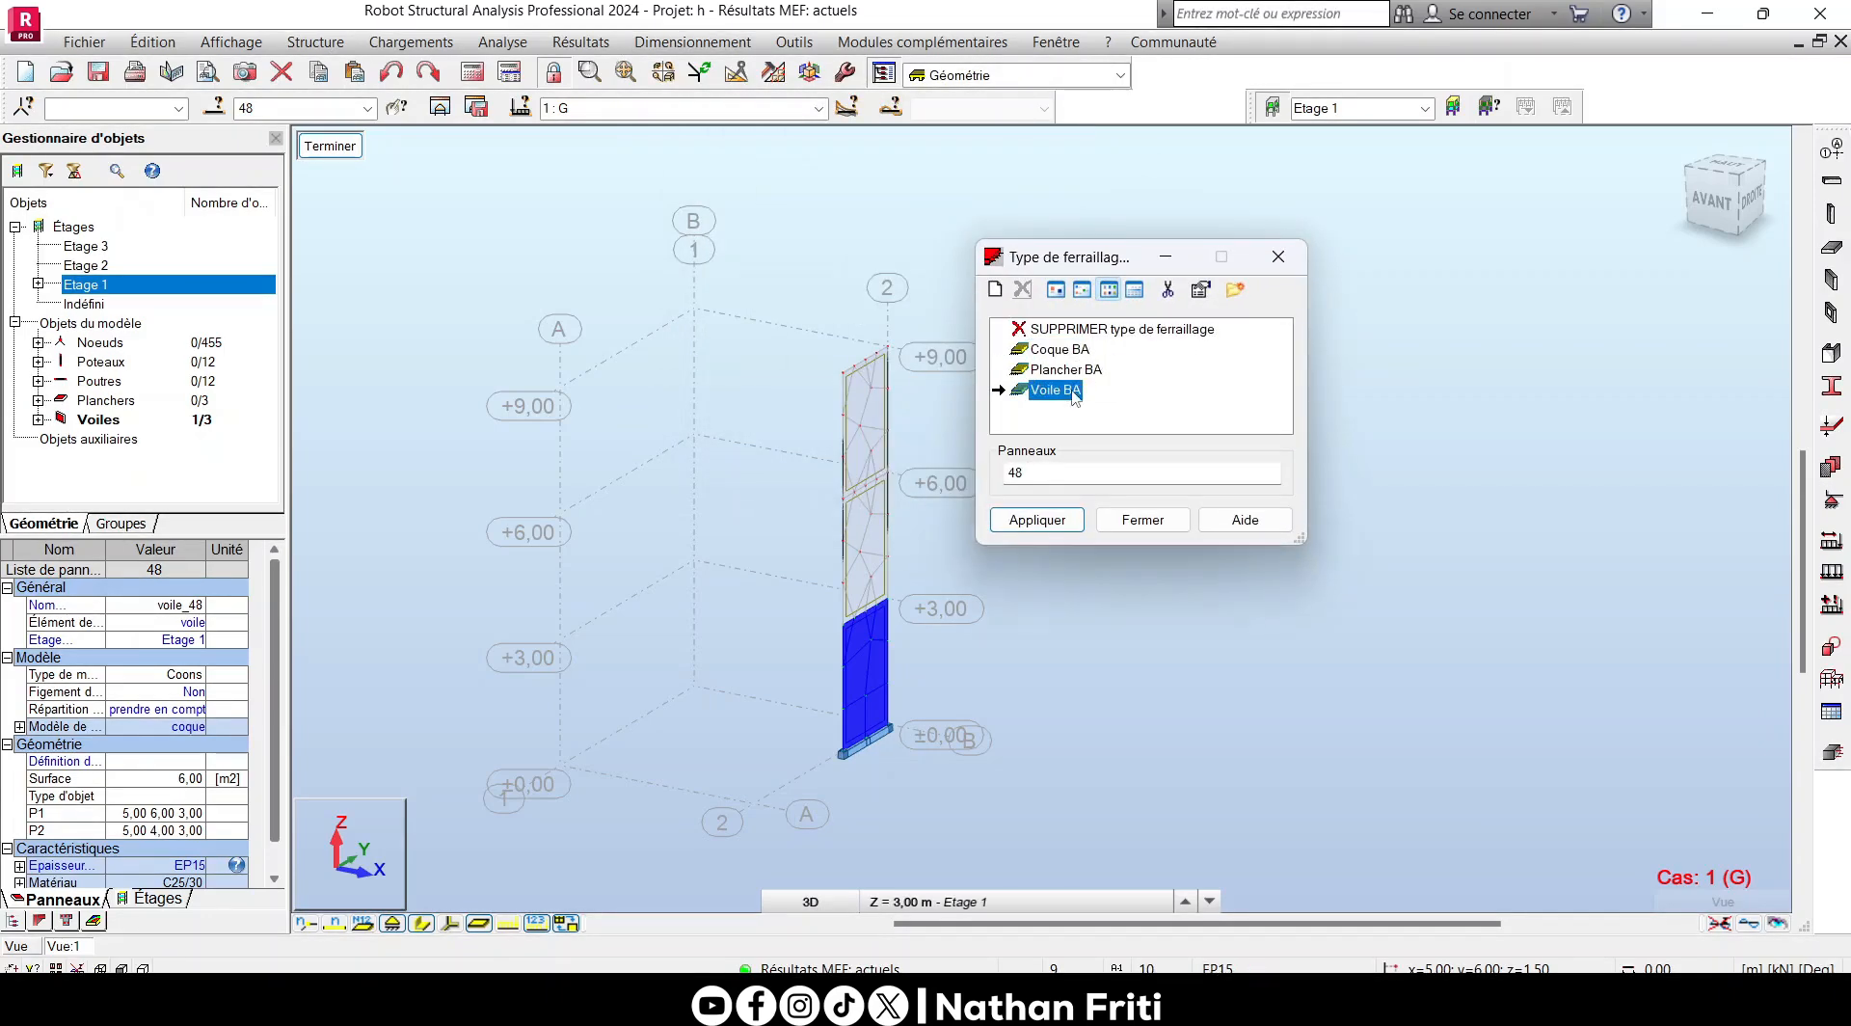
{"action": "double_click", "coordinate": [1075, 391]}
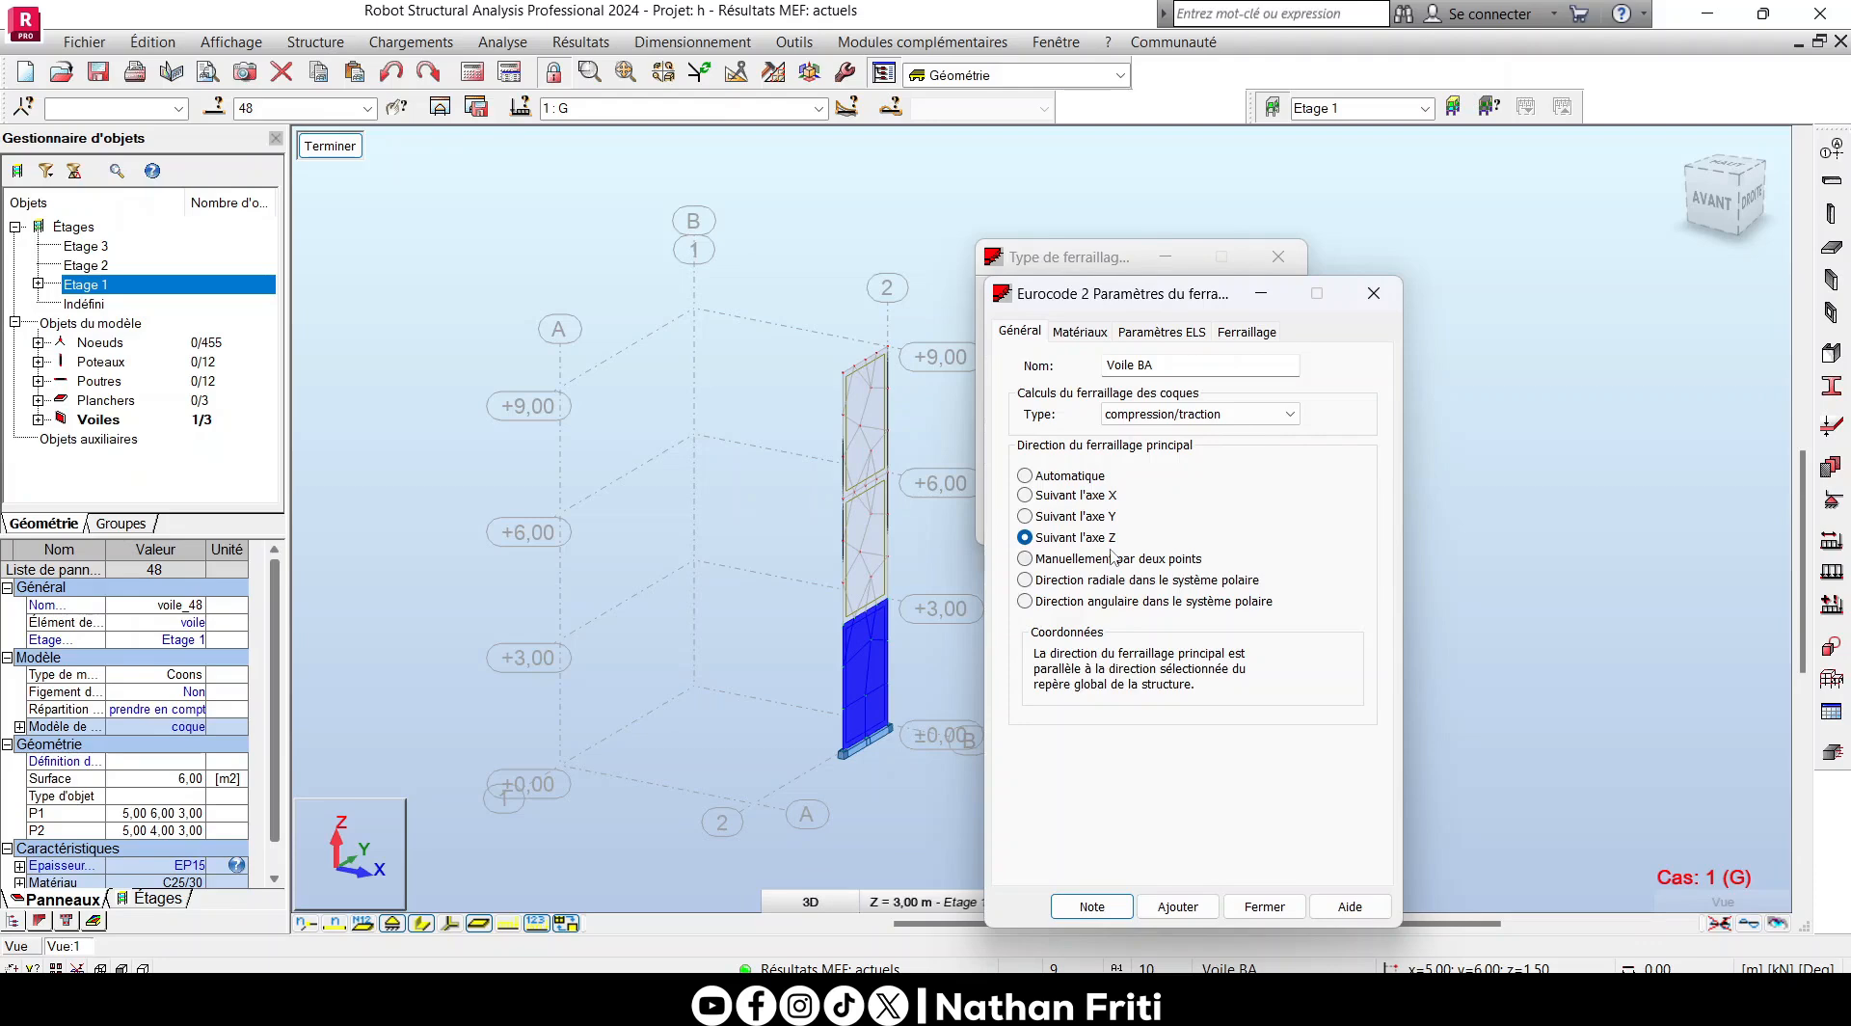
- Keep compression/traction as the shell reinforcement calculation type for Voile BA
{"action": "scroll", "coordinate": [756, 575], "scroll_direction": "up", "scroll_amount": 3}
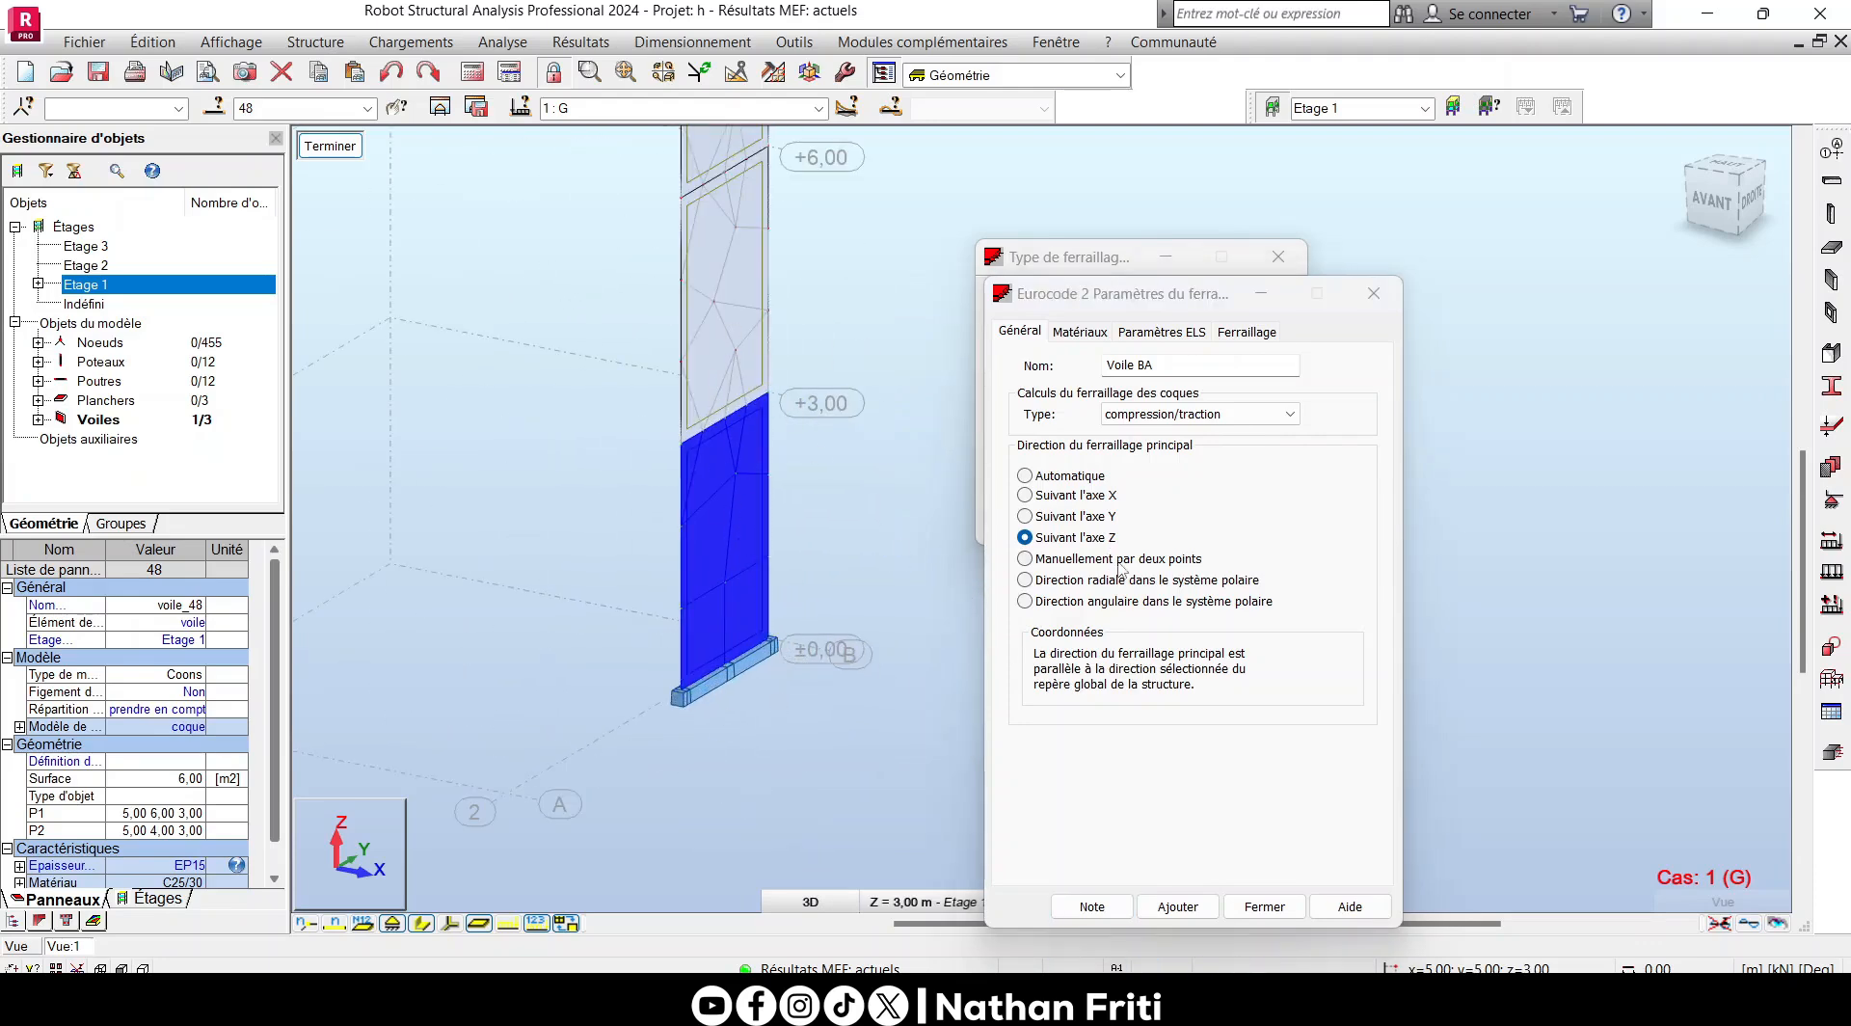
{"action": "left_click_drag", "start_coordinate": [1126, 294], "coordinate": [1170, 285]}
{"action": "left_click", "coordinate": [1222, 405]}
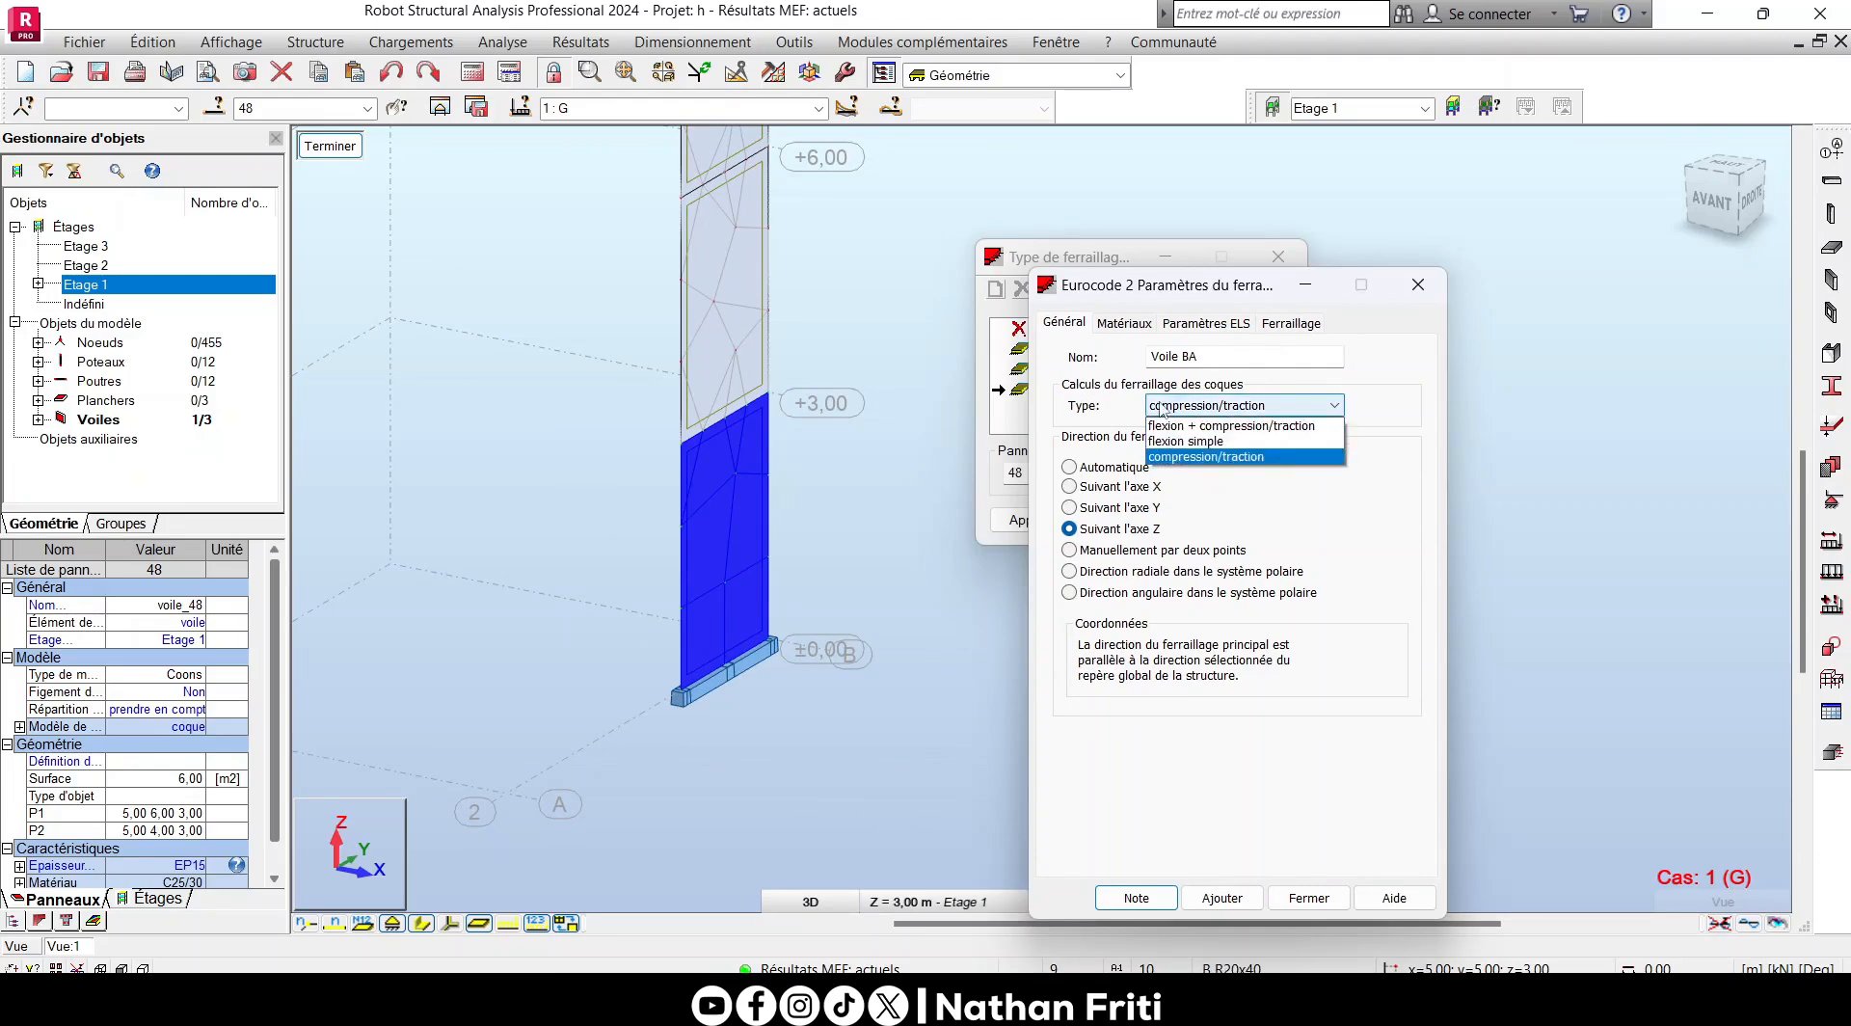
{"action": "left_click", "coordinate": [1248, 458]}
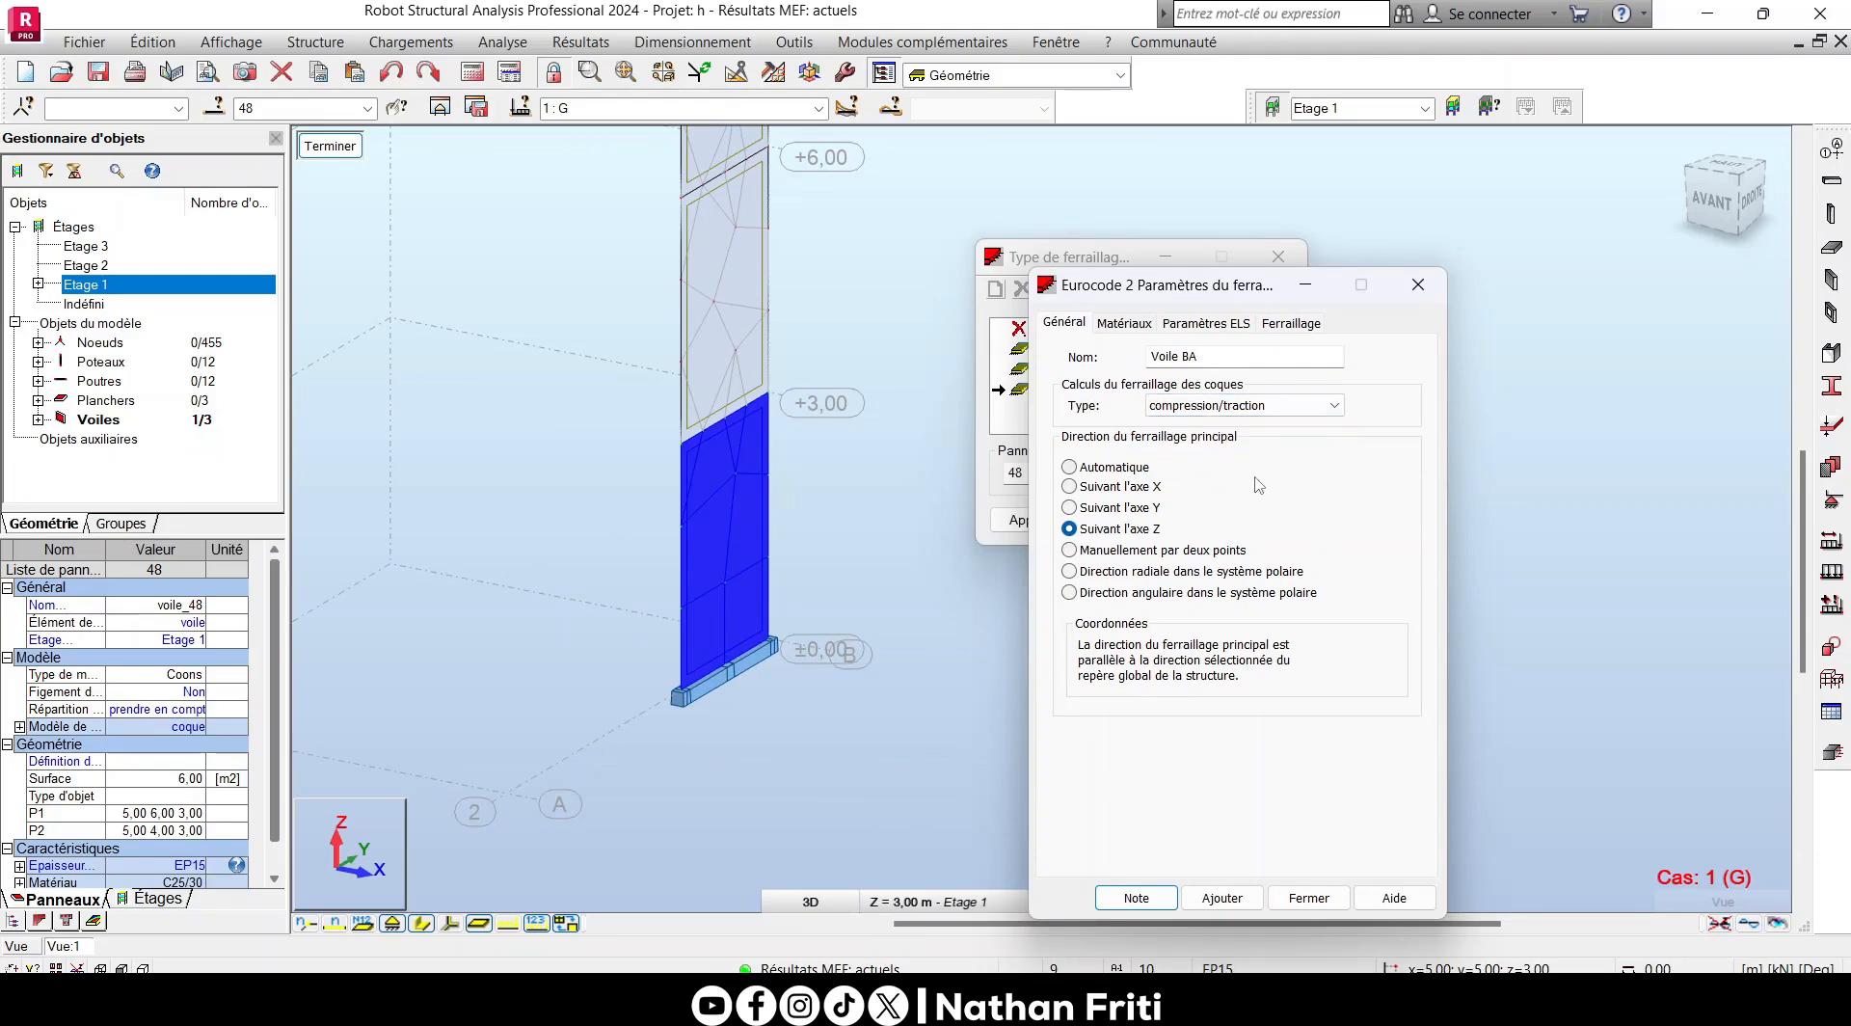
- Keep the concrete defined as in the structure model and check the material in the EP15 thickness definition
{"action": "left_click", "coordinate": [1124, 323]}
{"action": "left_click", "coordinate": [1255, 379]}
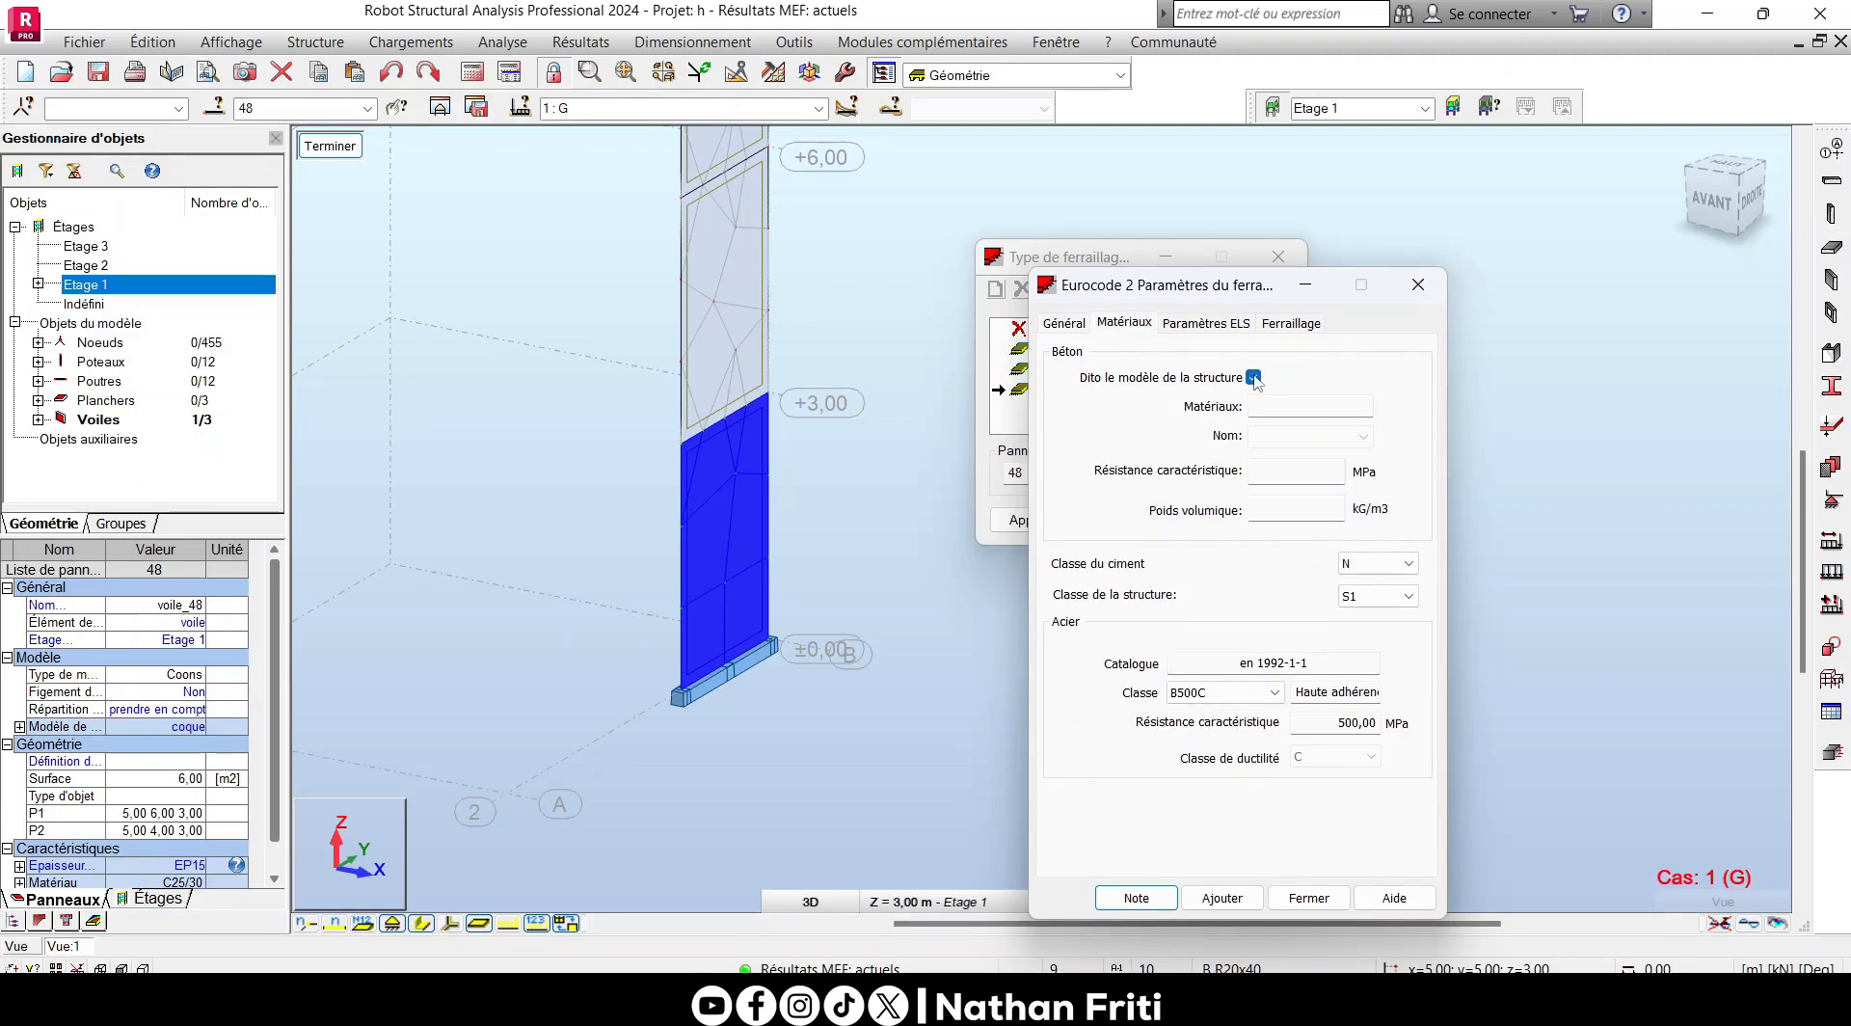
{"action": "left_click", "coordinate": [1254, 378]}
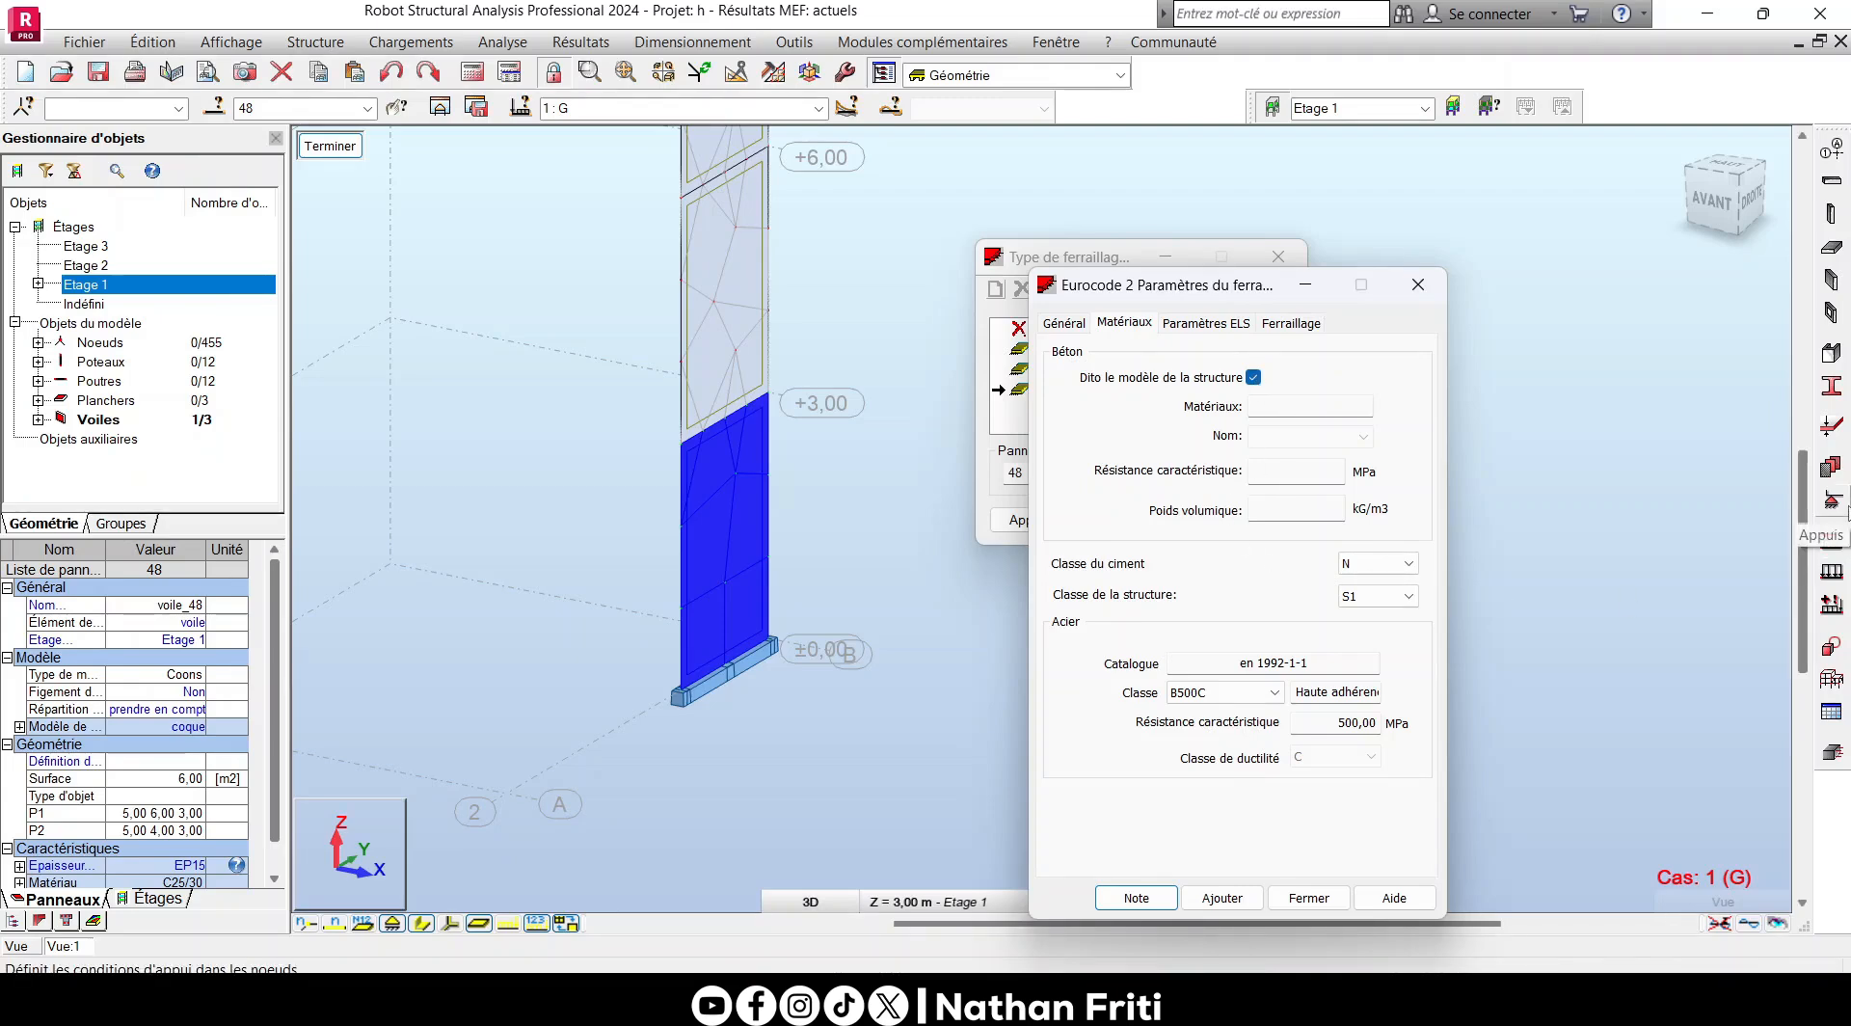
{"action": "left_click", "coordinate": [1830, 468]}
{"action": "double_click", "coordinate": [1382, 431]}
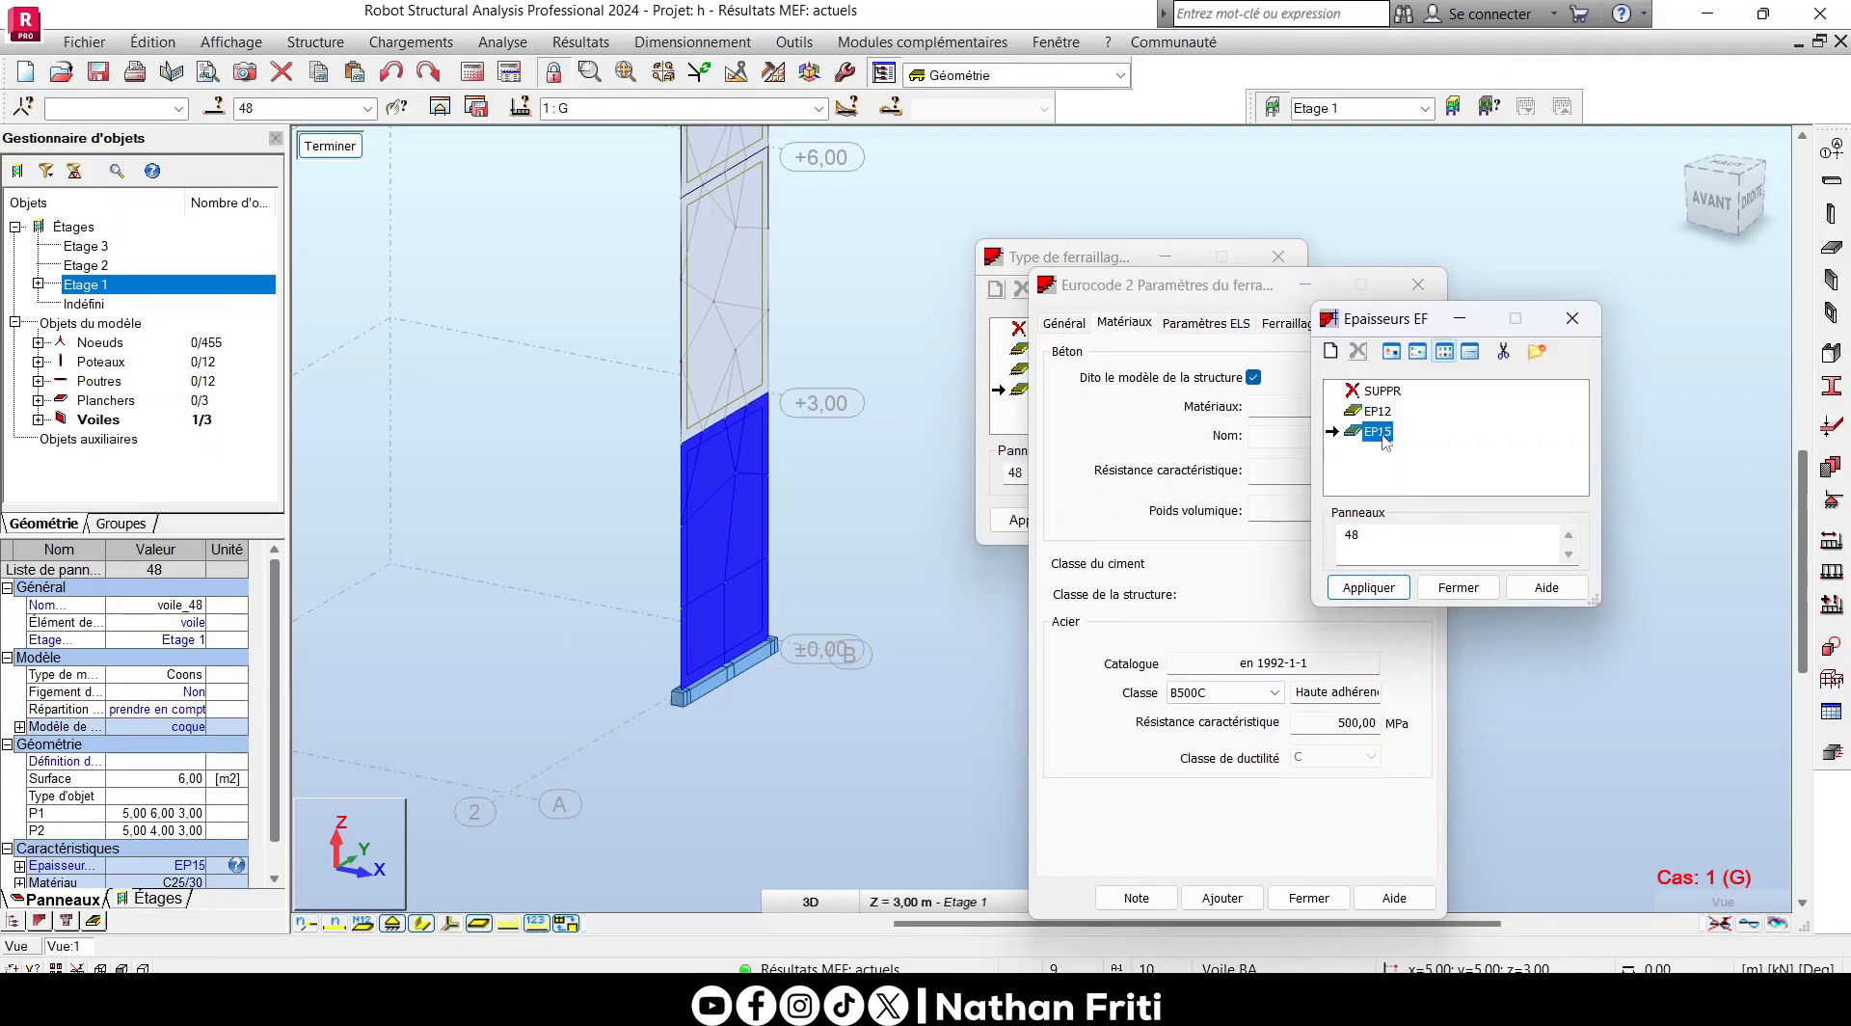
{"action": "left_click_drag", "start_coordinate": [1467, 343], "coordinate": [1414, 230]}
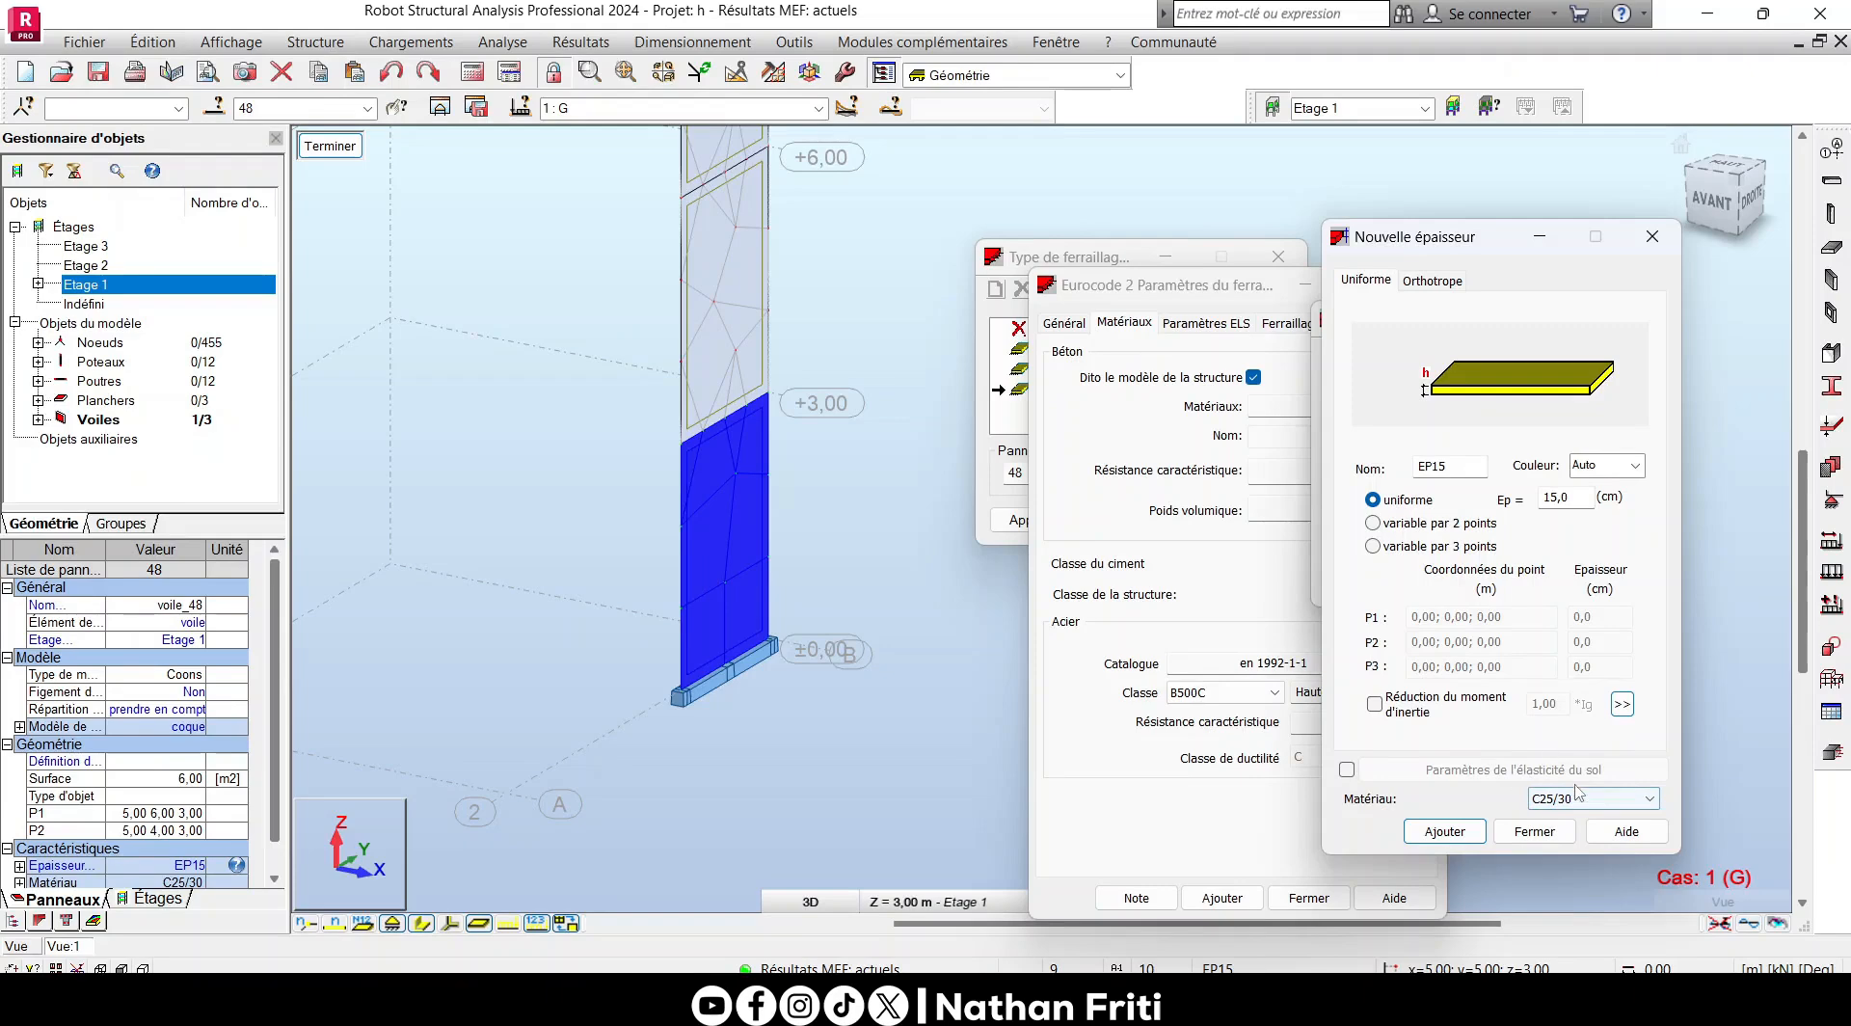
{"action": "left_click", "coordinate": [1652, 237]}
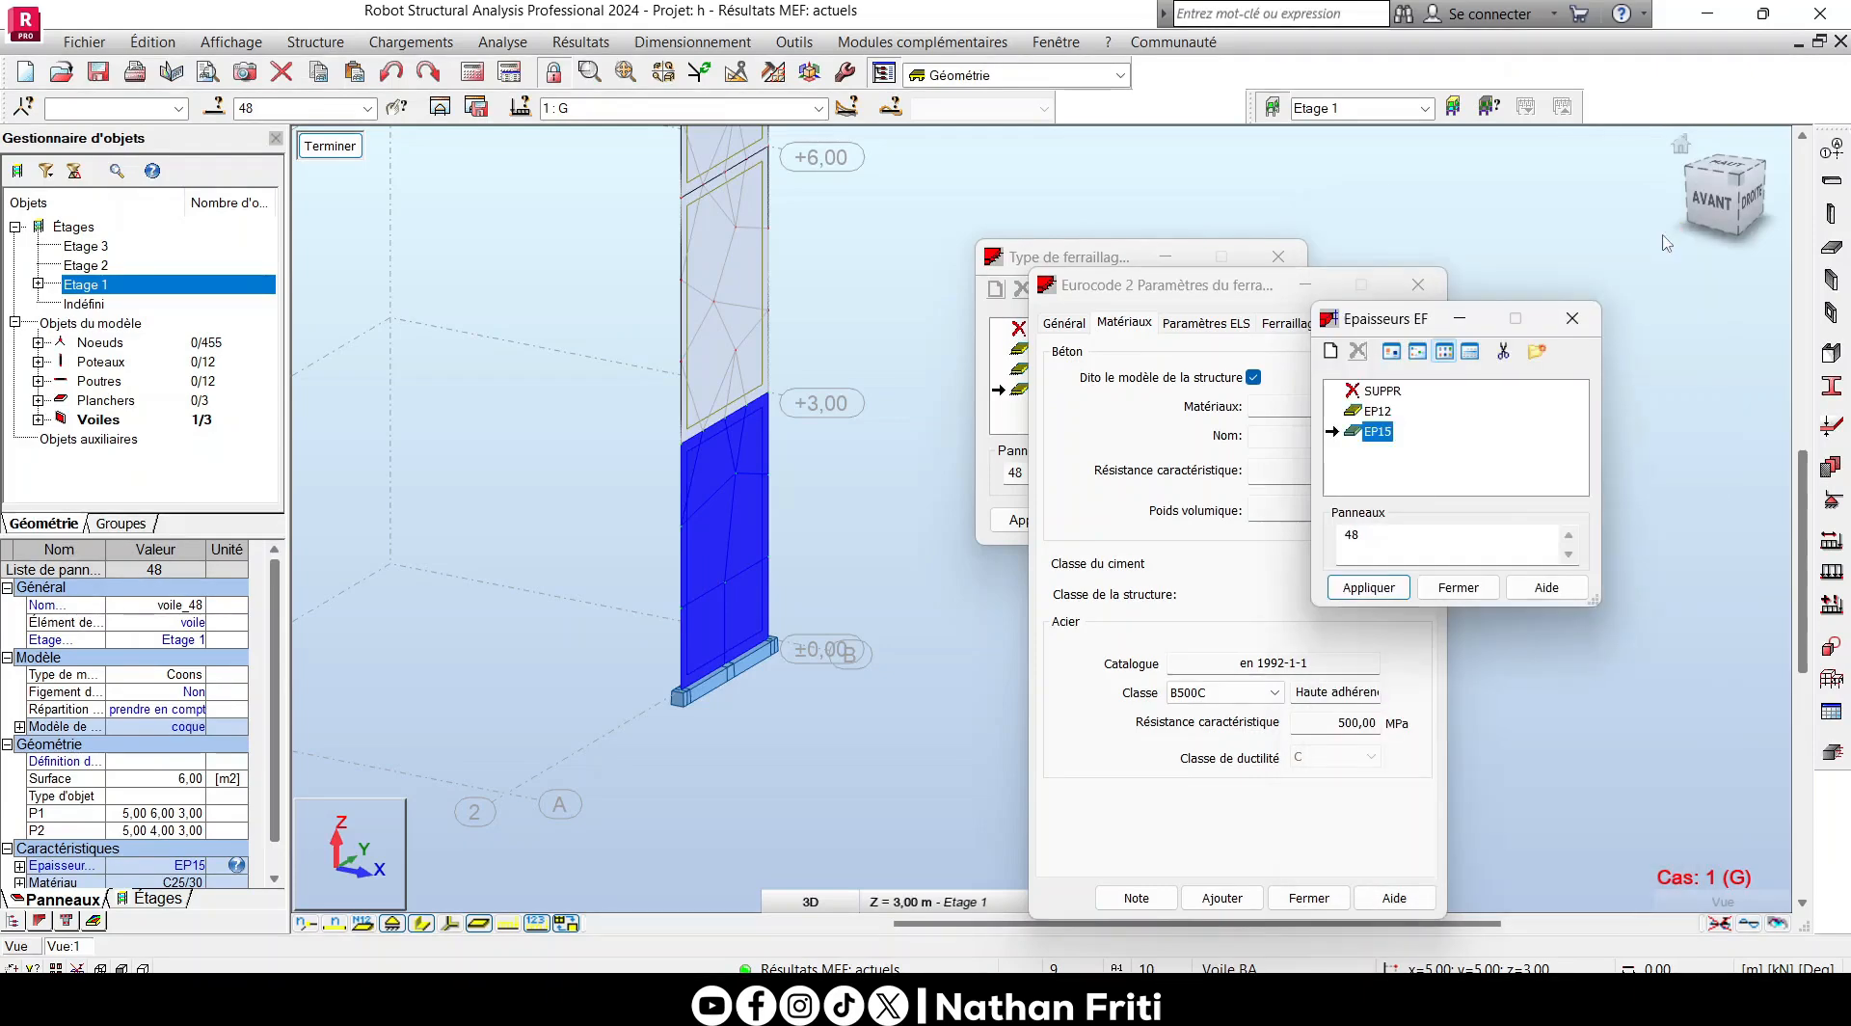
{"action": "left_click", "coordinate": [1572, 319]}
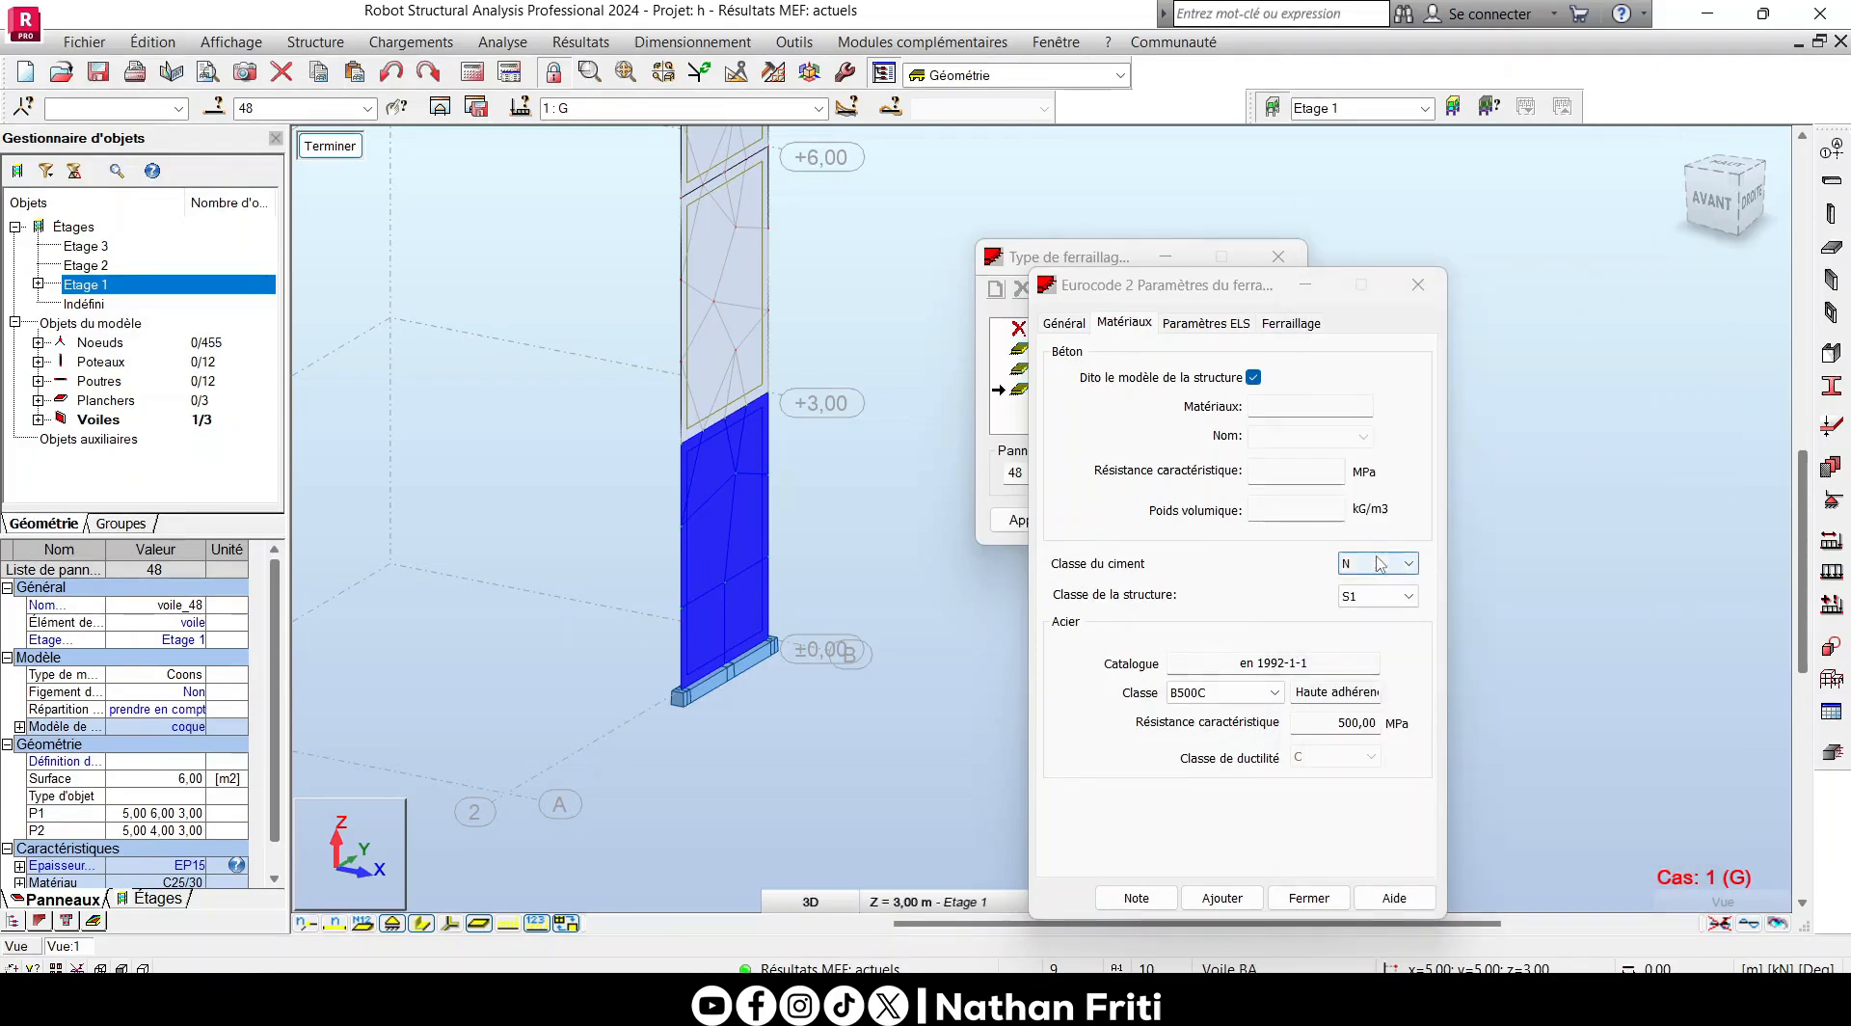
- Set the structural class to S4 and the reinforcing steel class to B500B
{"action": "left_click", "coordinate": [1385, 599]}
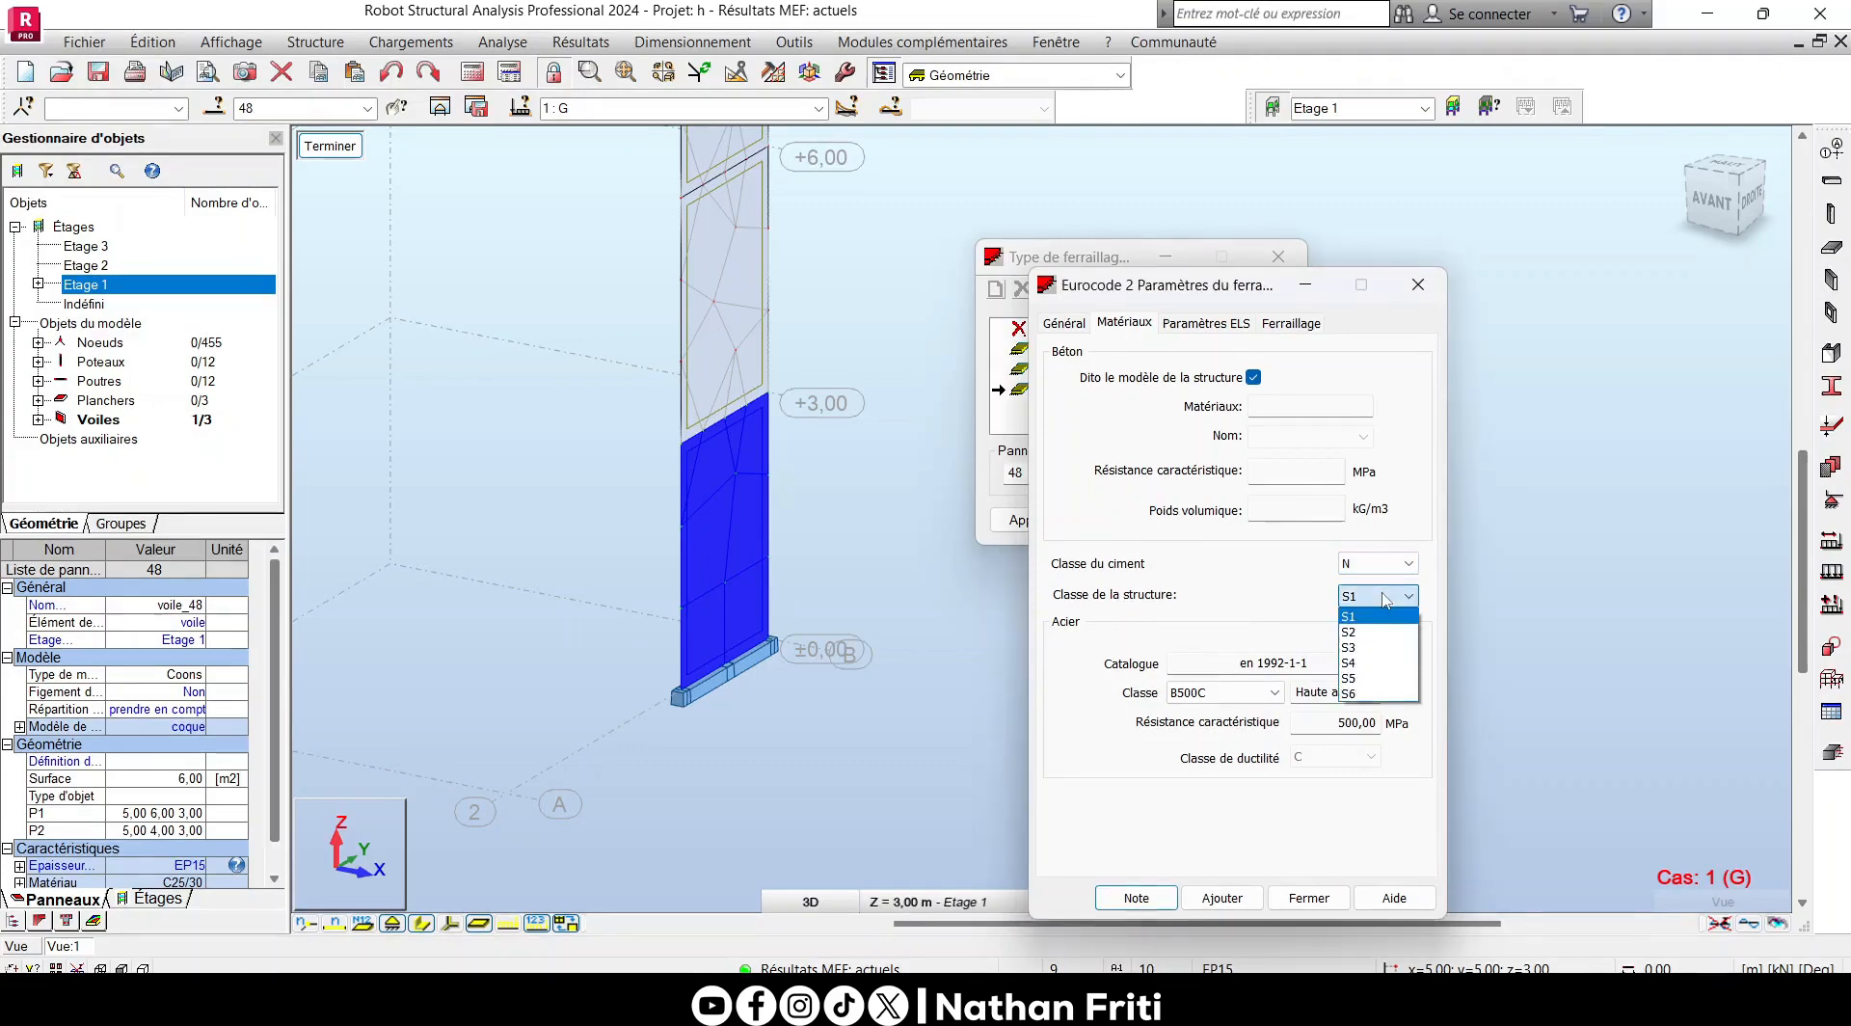
{"action": "left_click", "coordinate": [1366, 652]}
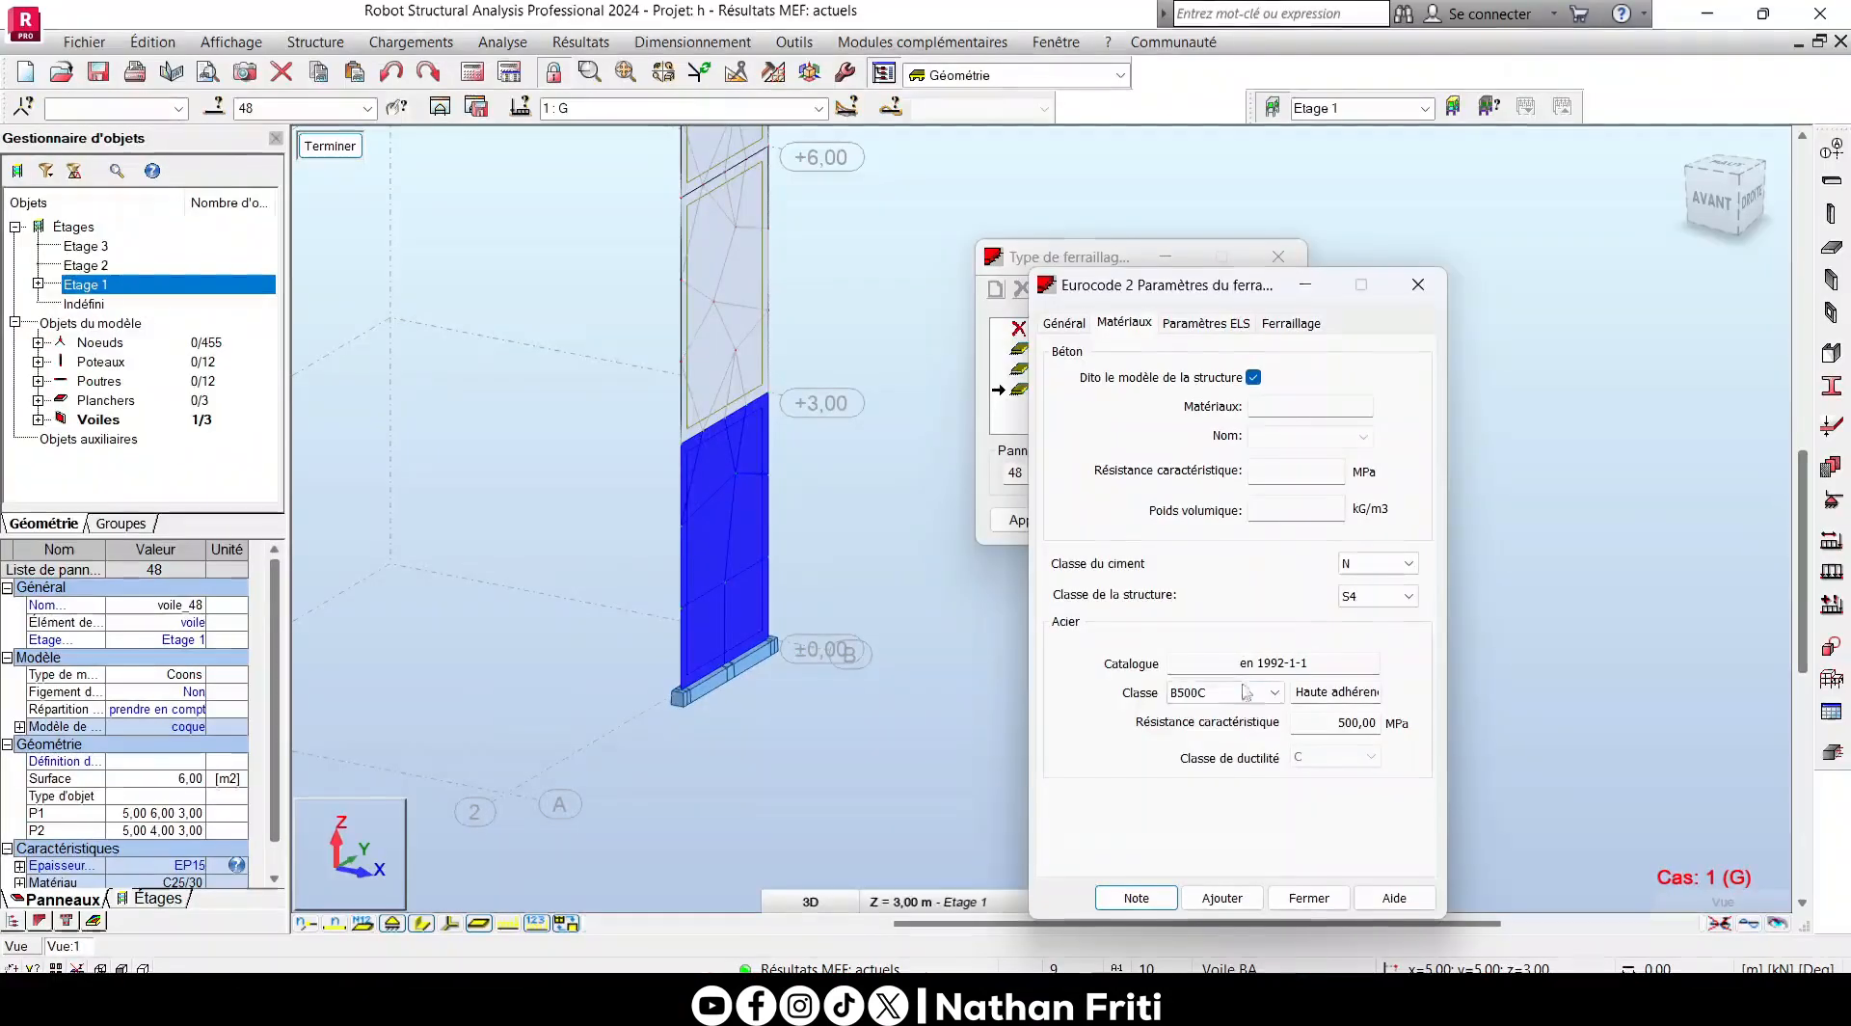
{"action": "left_click", "coordinate": [1195, 692]}
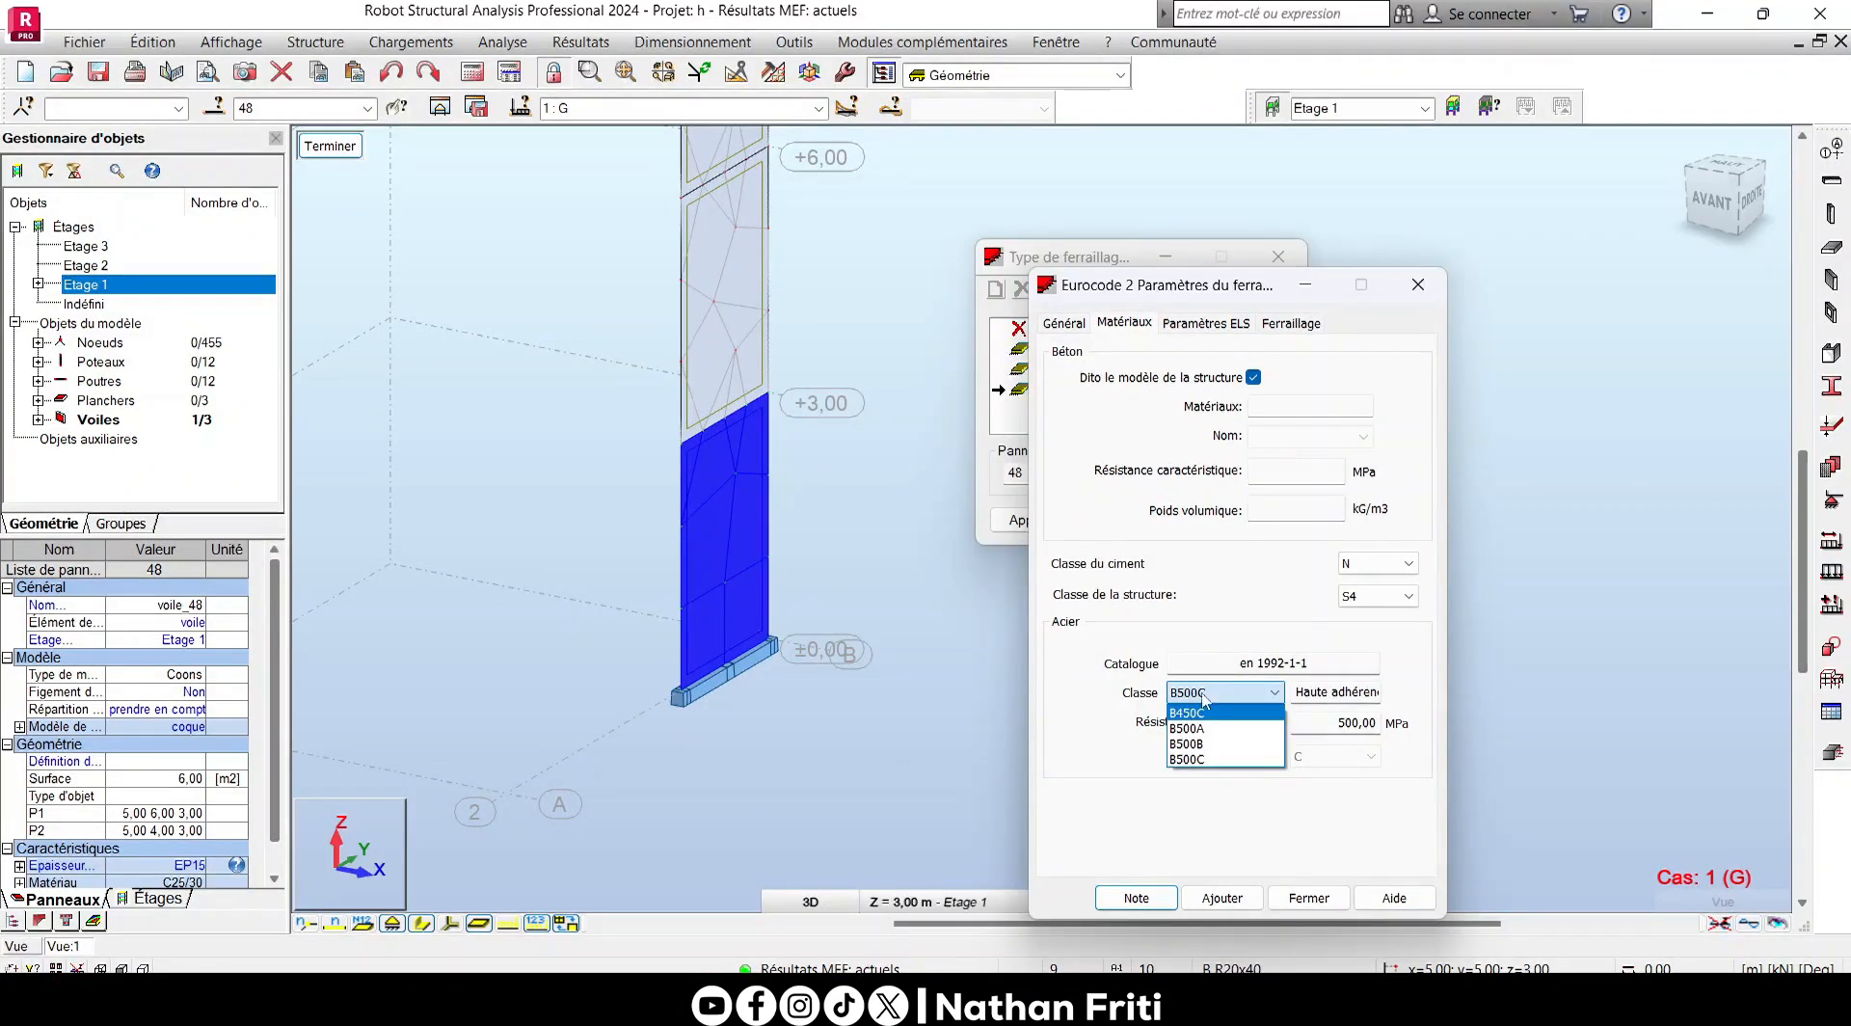
{"action": "left_click", "coordinate": [1196, 743]}
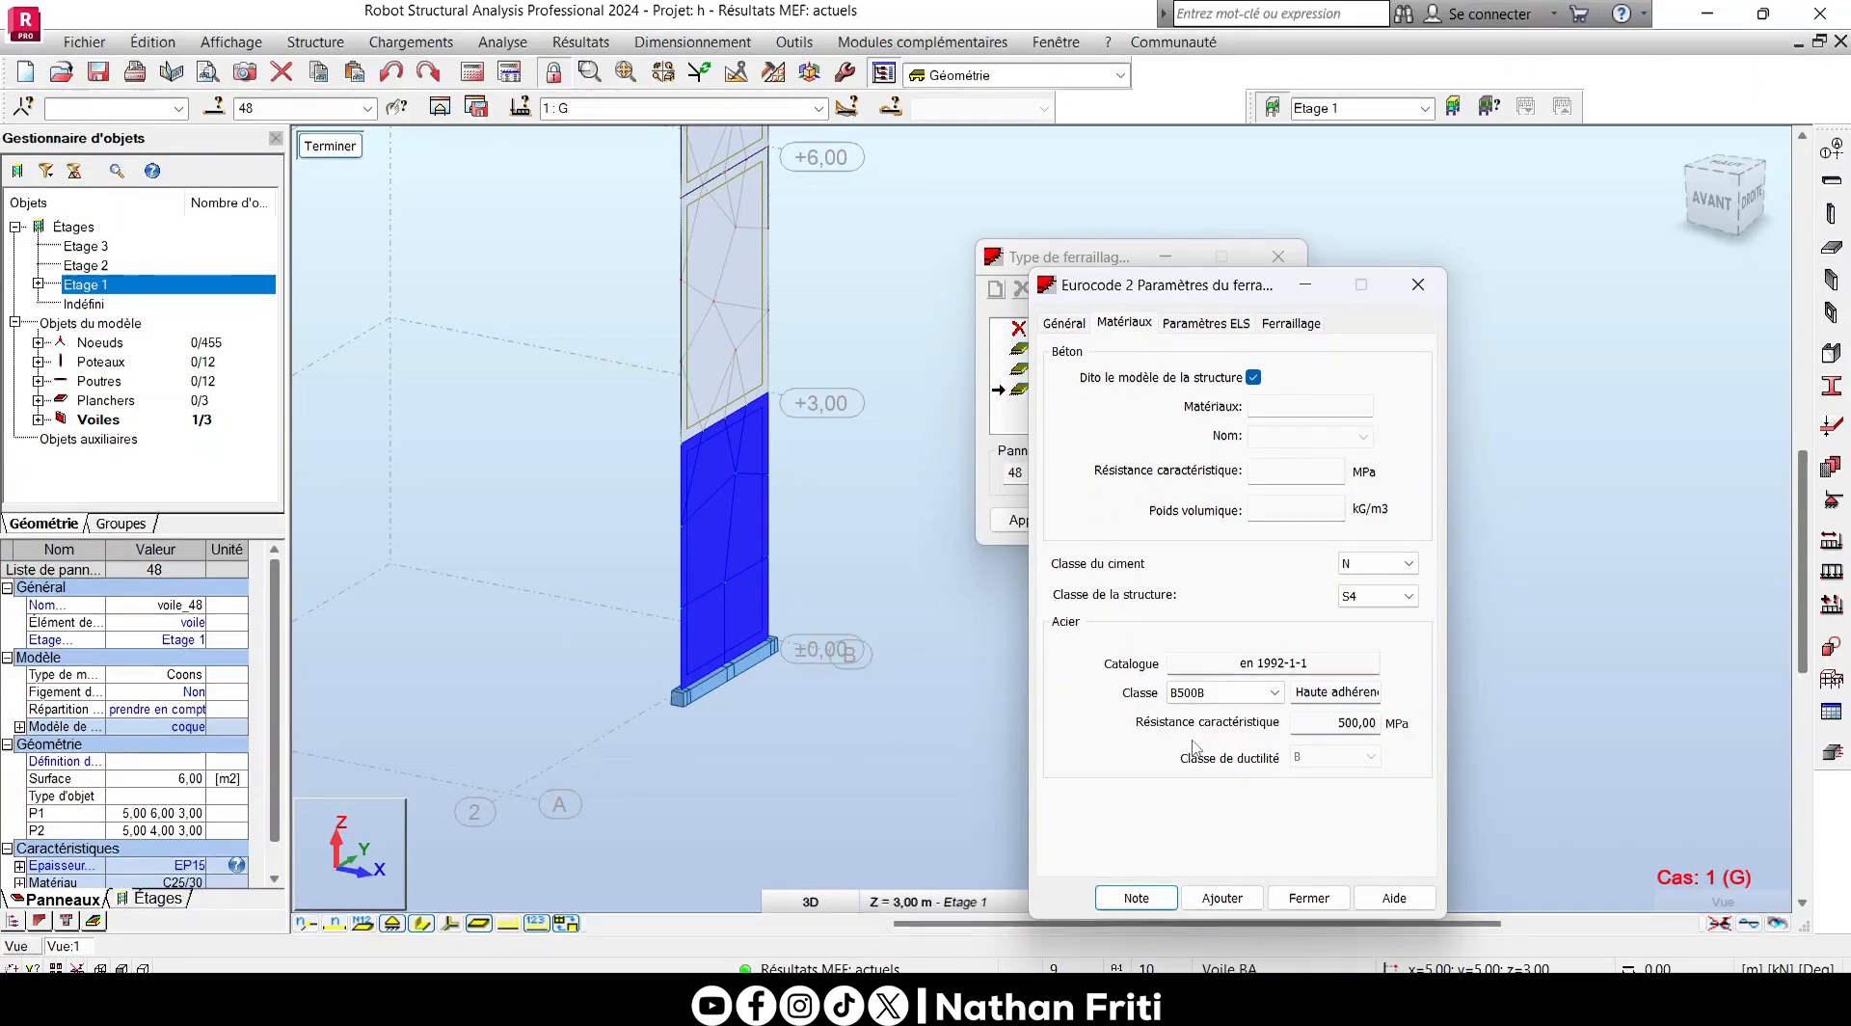
- Enable reinforcement correction for deflection in the ELS parameters and set both exposure classes to XC1
{"action": "left_click", "coordinate": [1206, 323]}
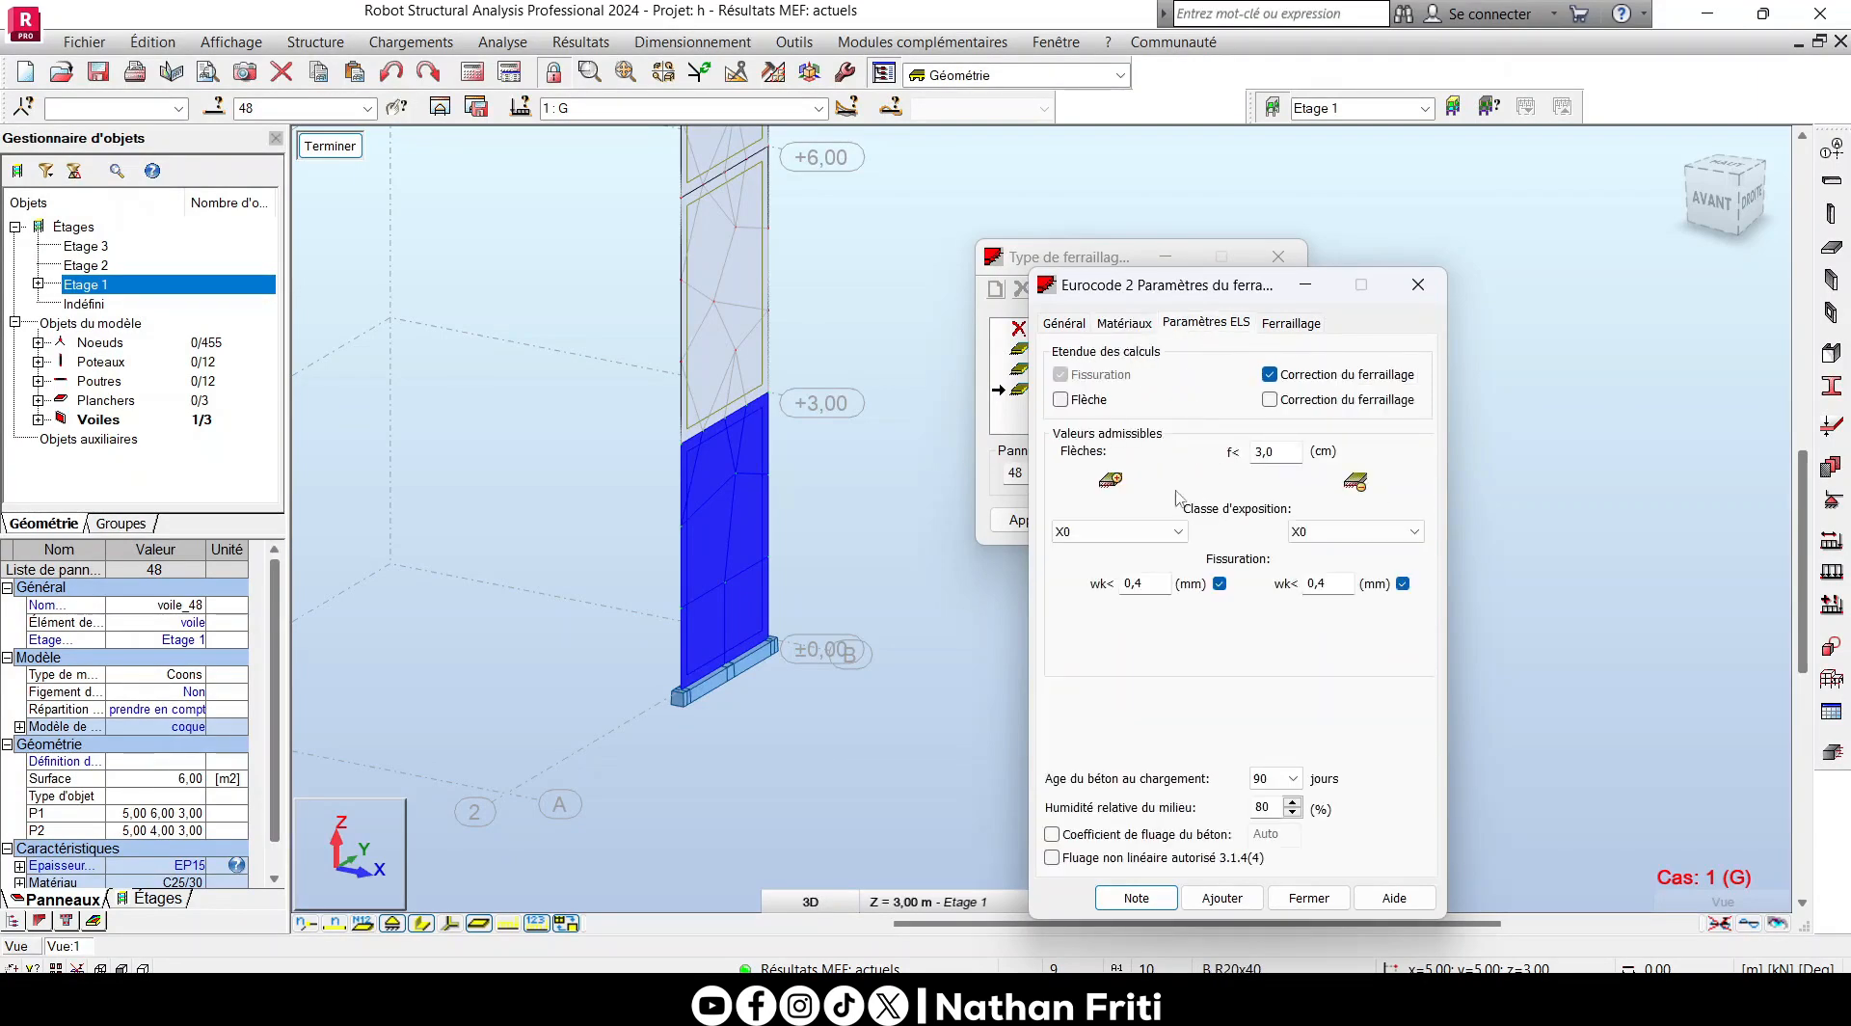
{"action": "left_click", "coordinate": [1269, 399]}
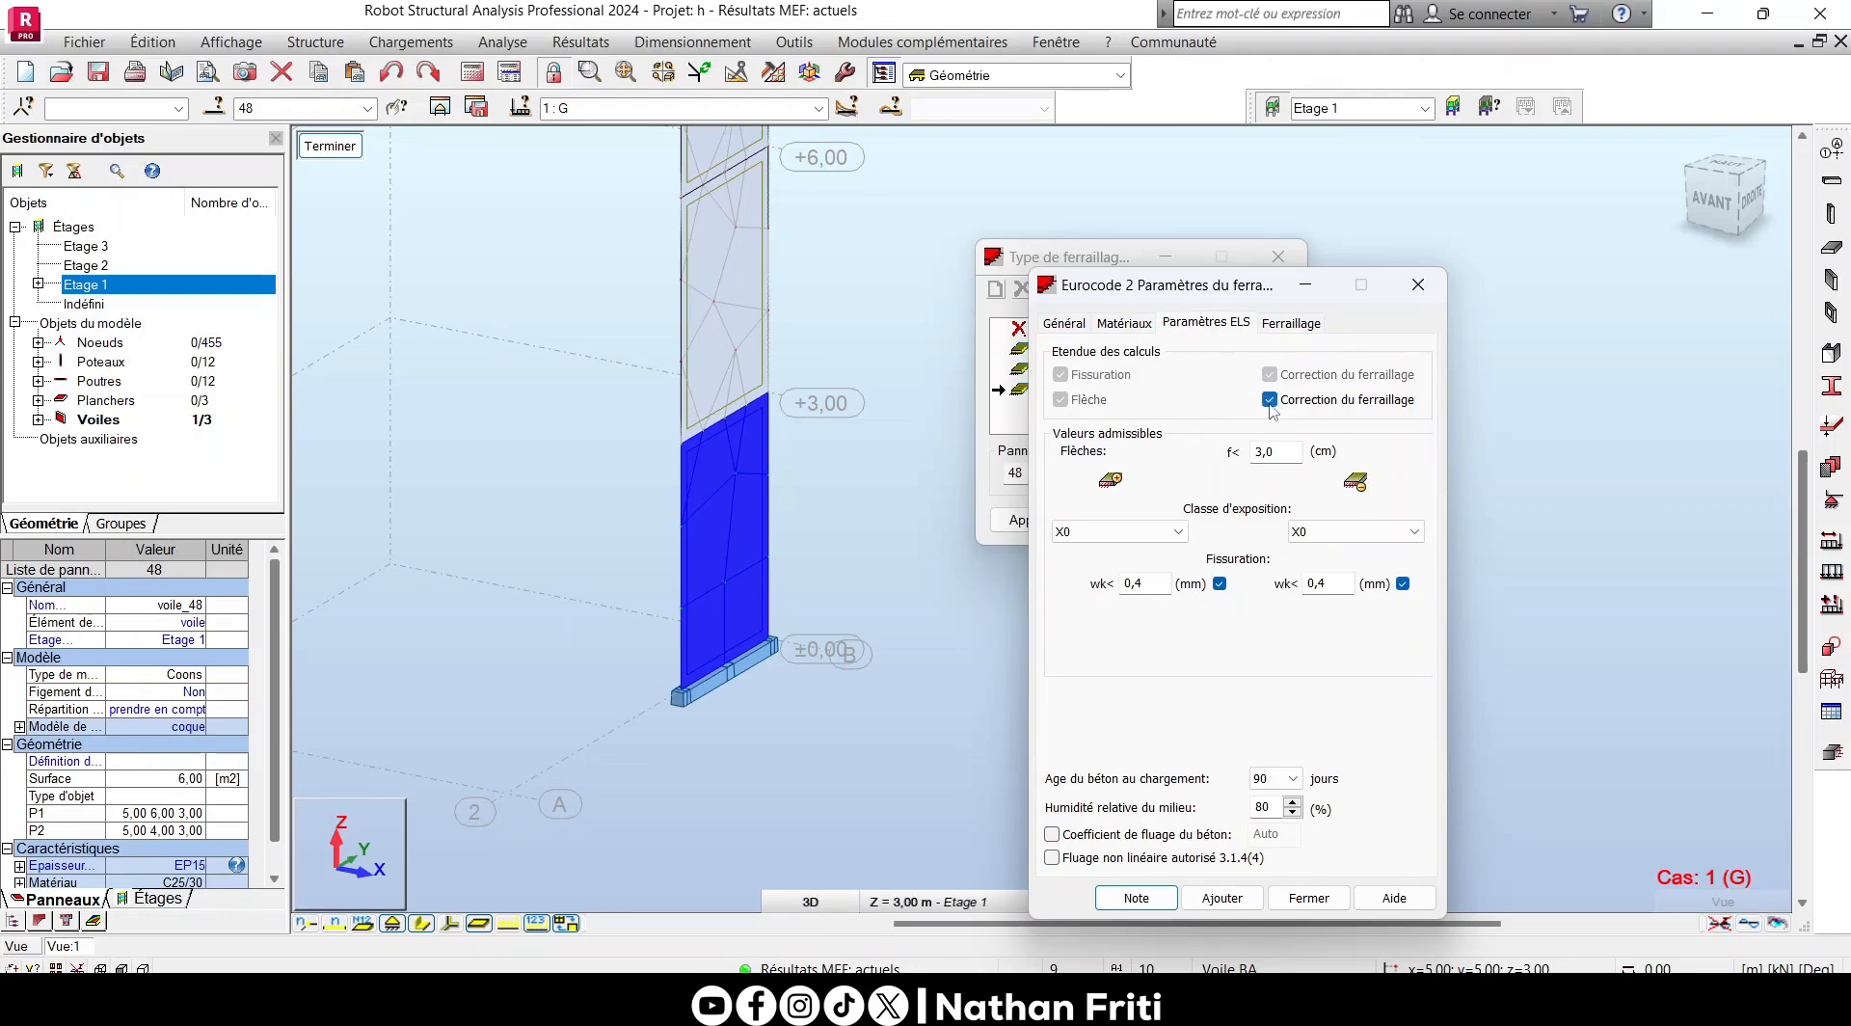
{"action": "left_click", "coordinate": [1094, 534]}
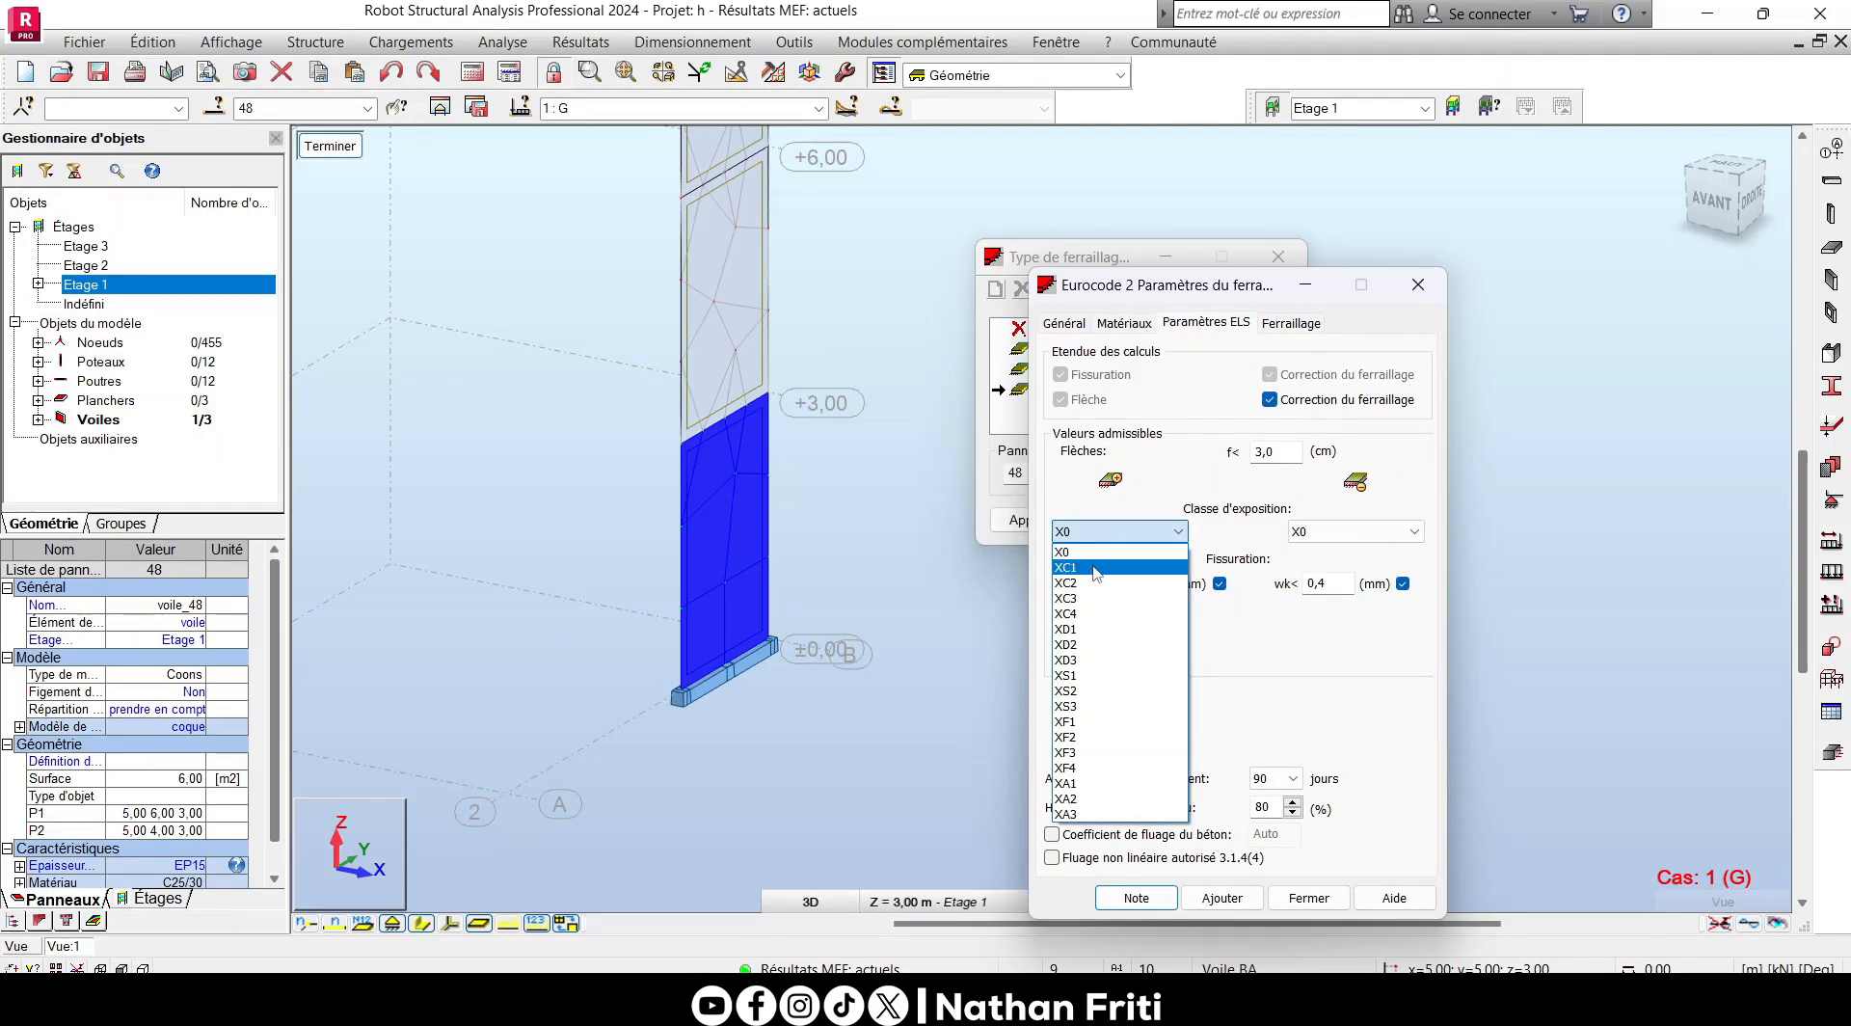
{"action": "left_click", "coordinate": [1094, 567]}
{"action": "left_click", "coordinate": [1385, 535]}
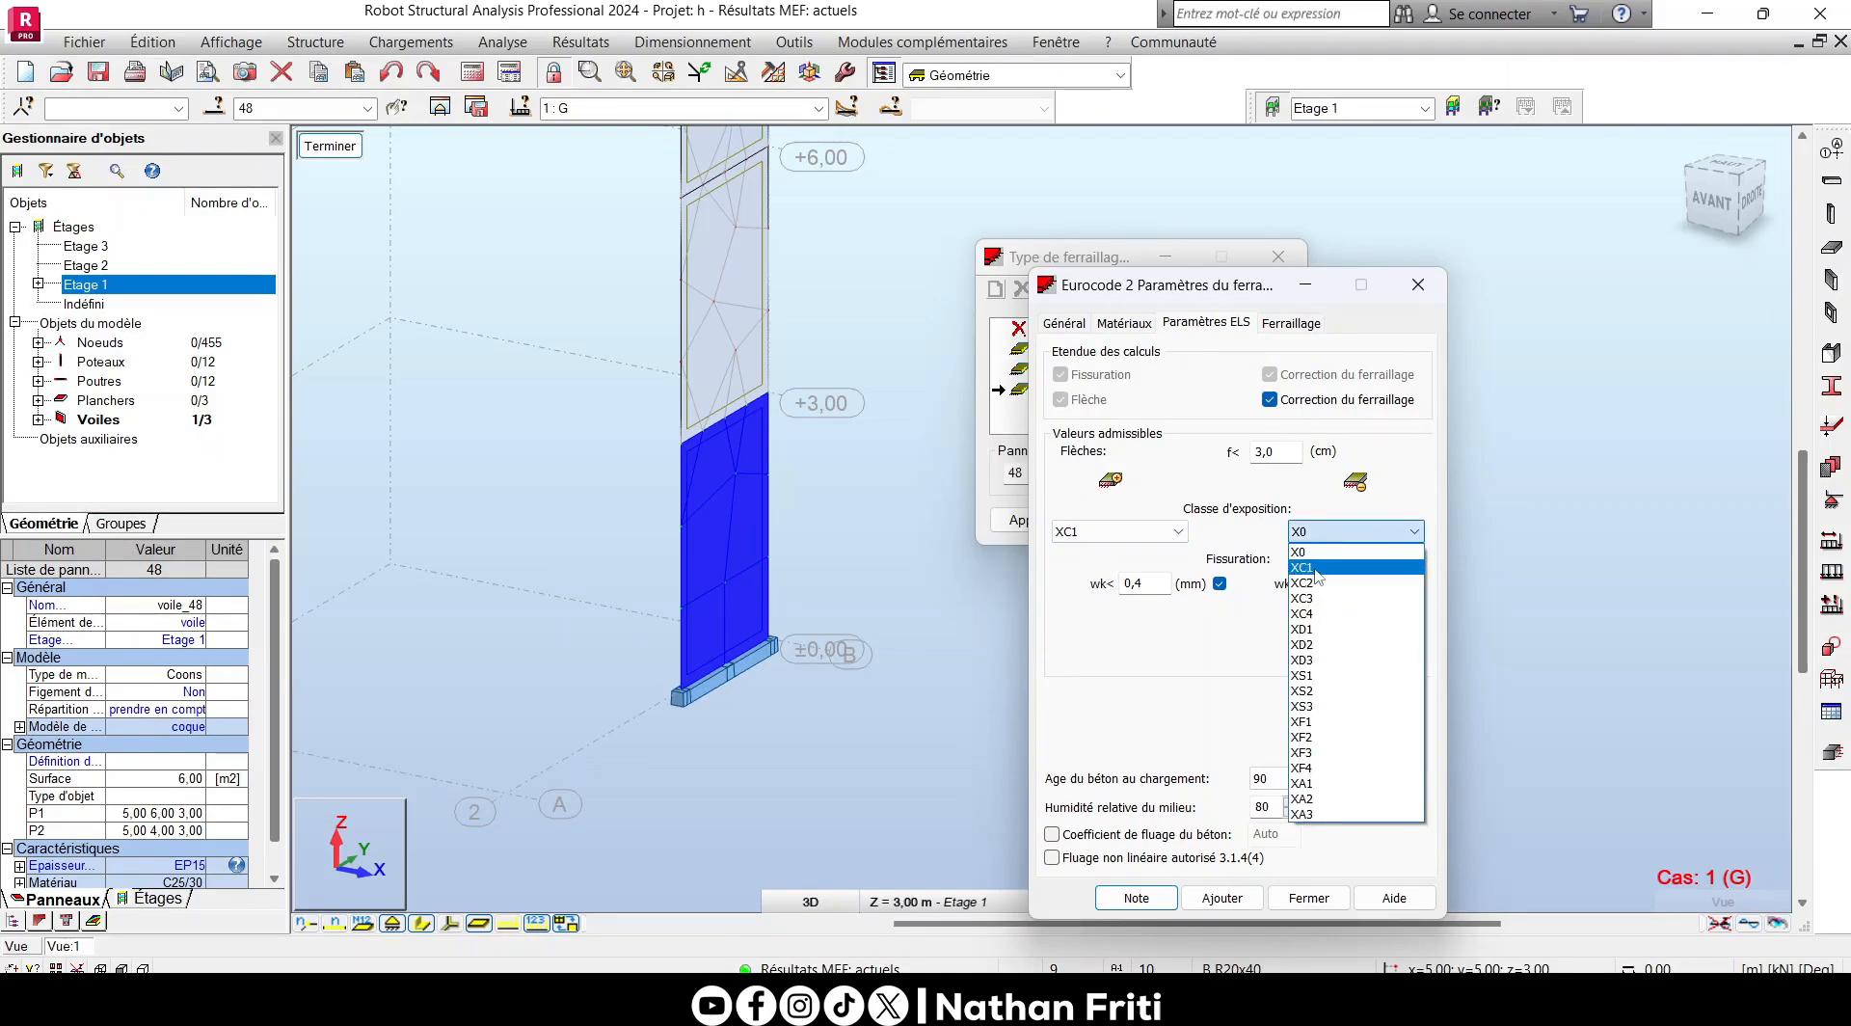
{"action": "left_click", "coordinate": [1316, 569]}
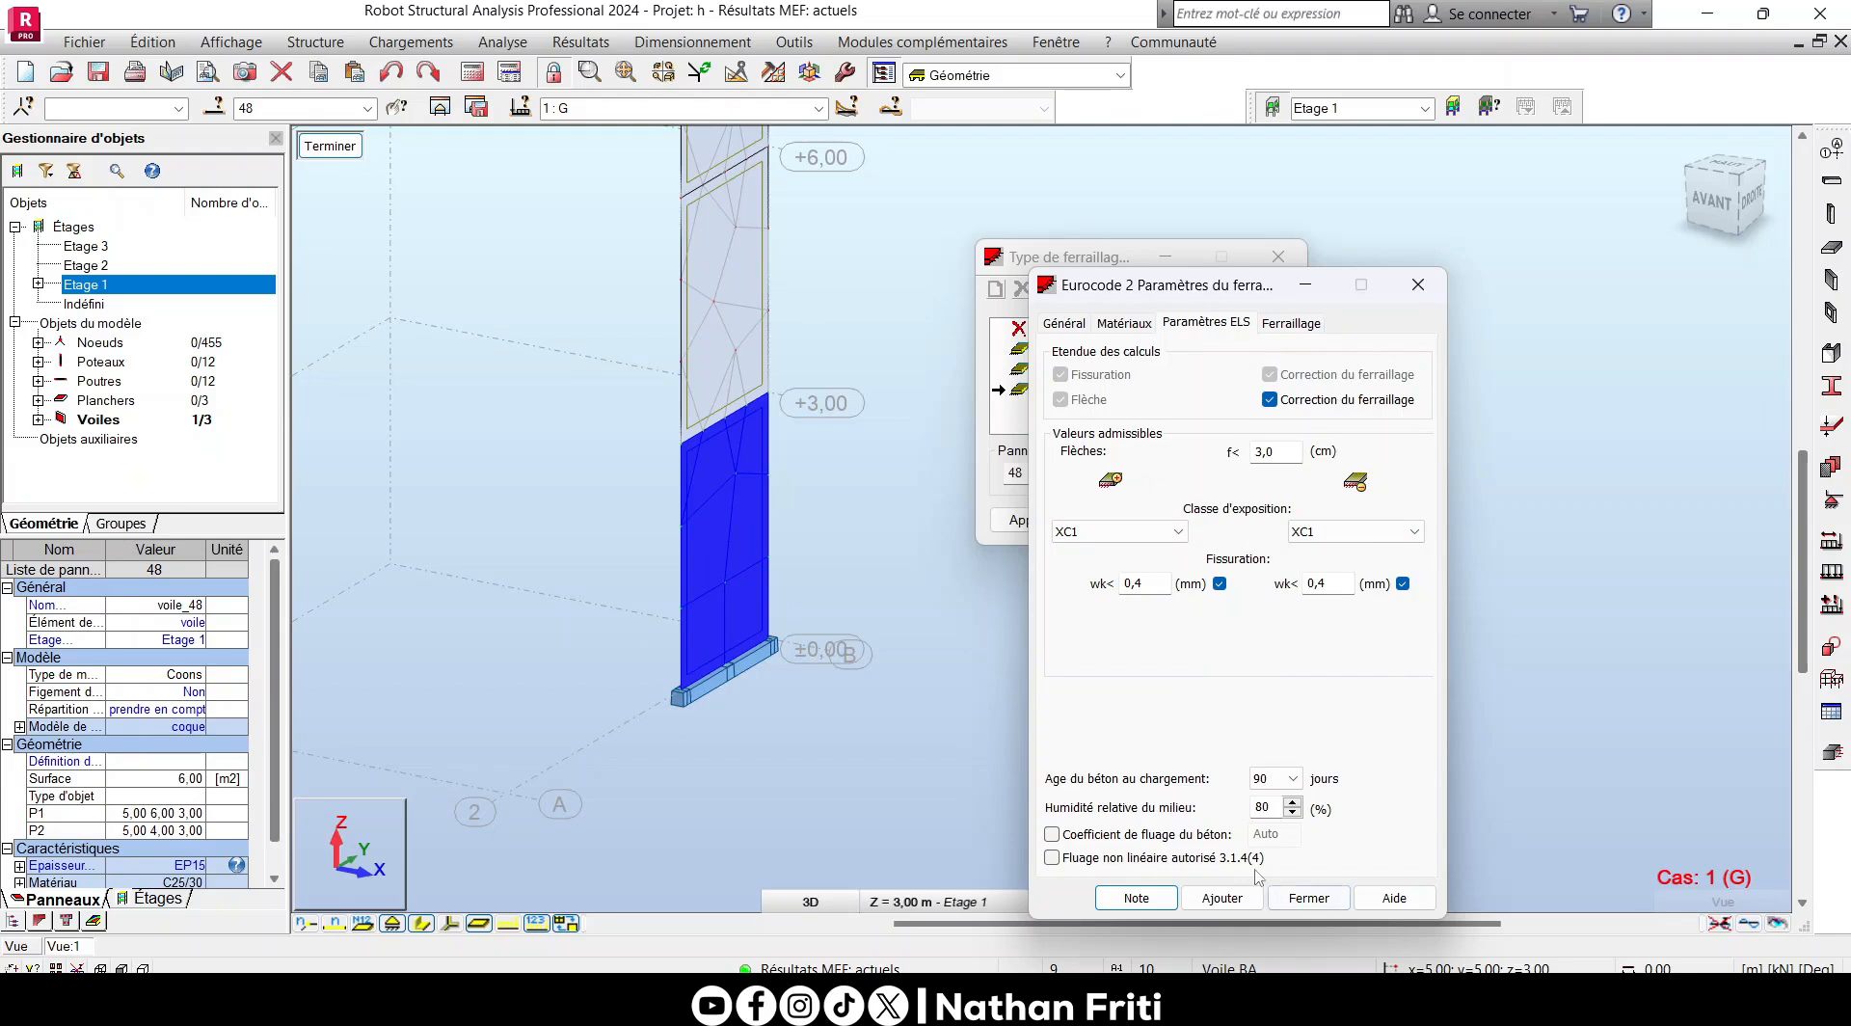
- Keep the concrete age at loading at 90 days and set the relative humidity to 45 %
{"action": "left_click", "coordinate": [1293, 778]}
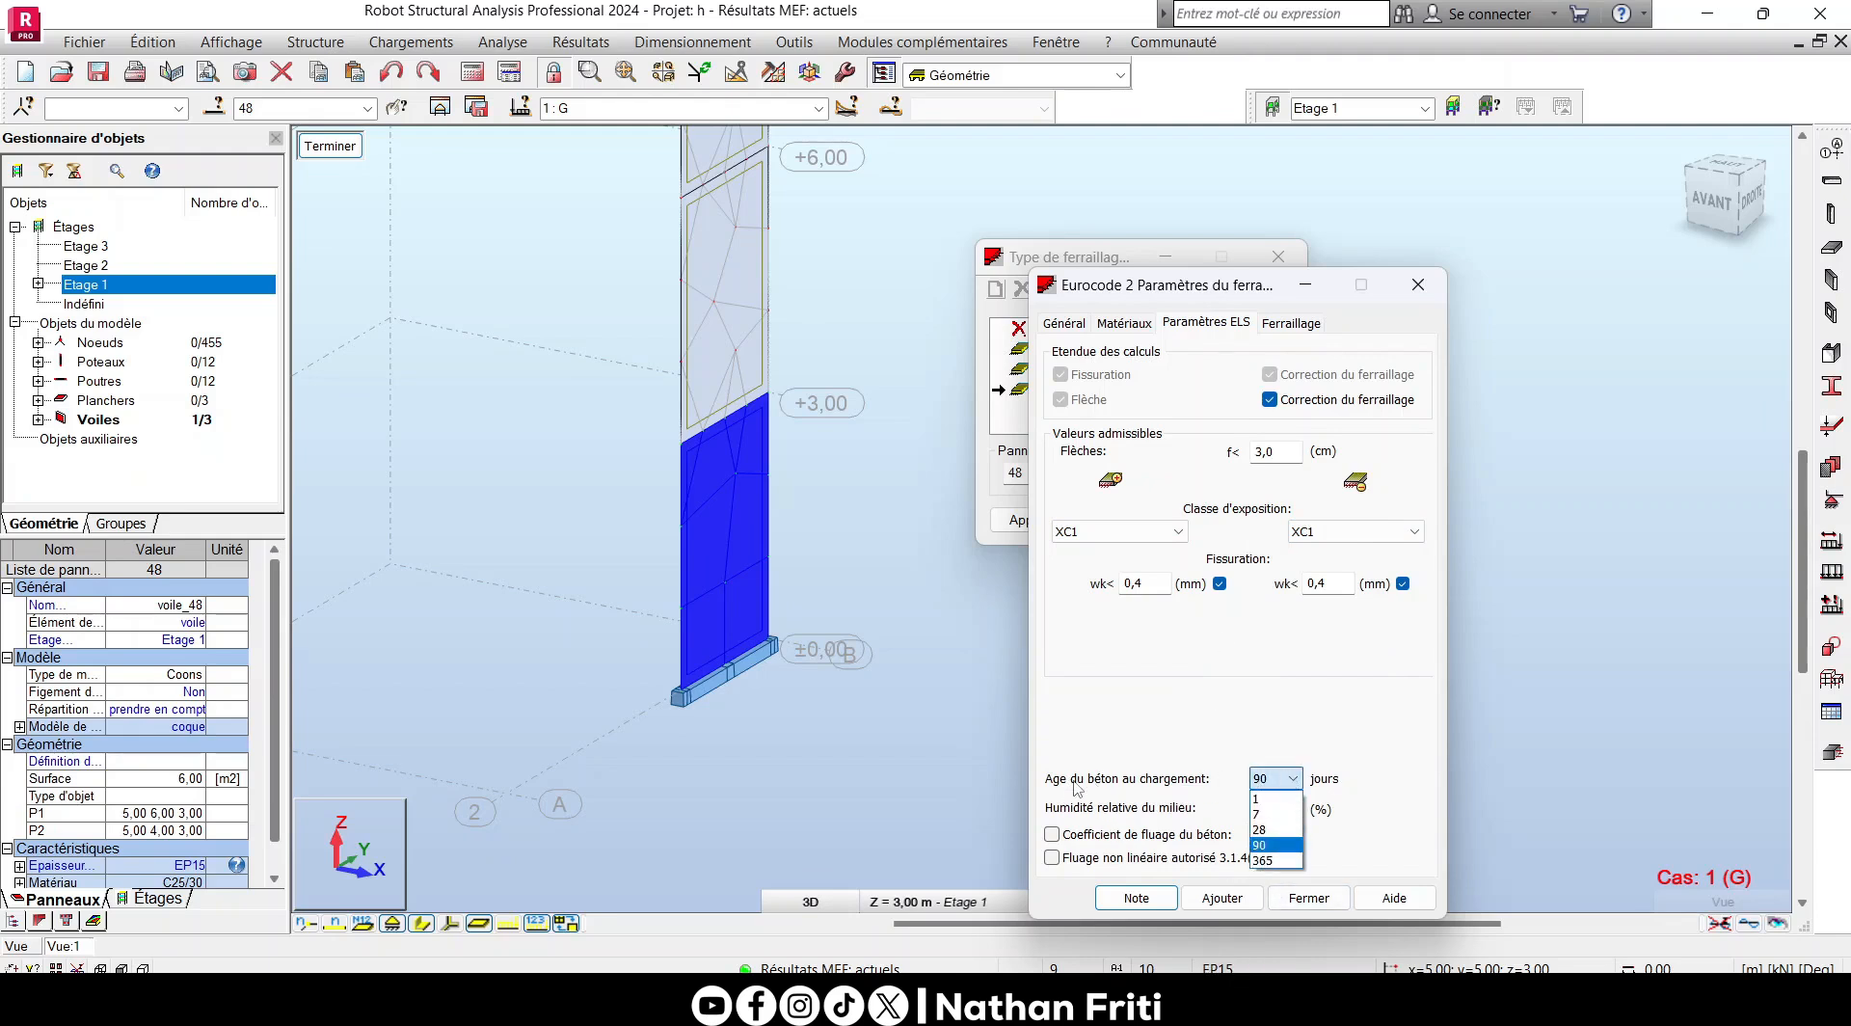
{"action": "left_click", "coordinate": [1333, 768]}
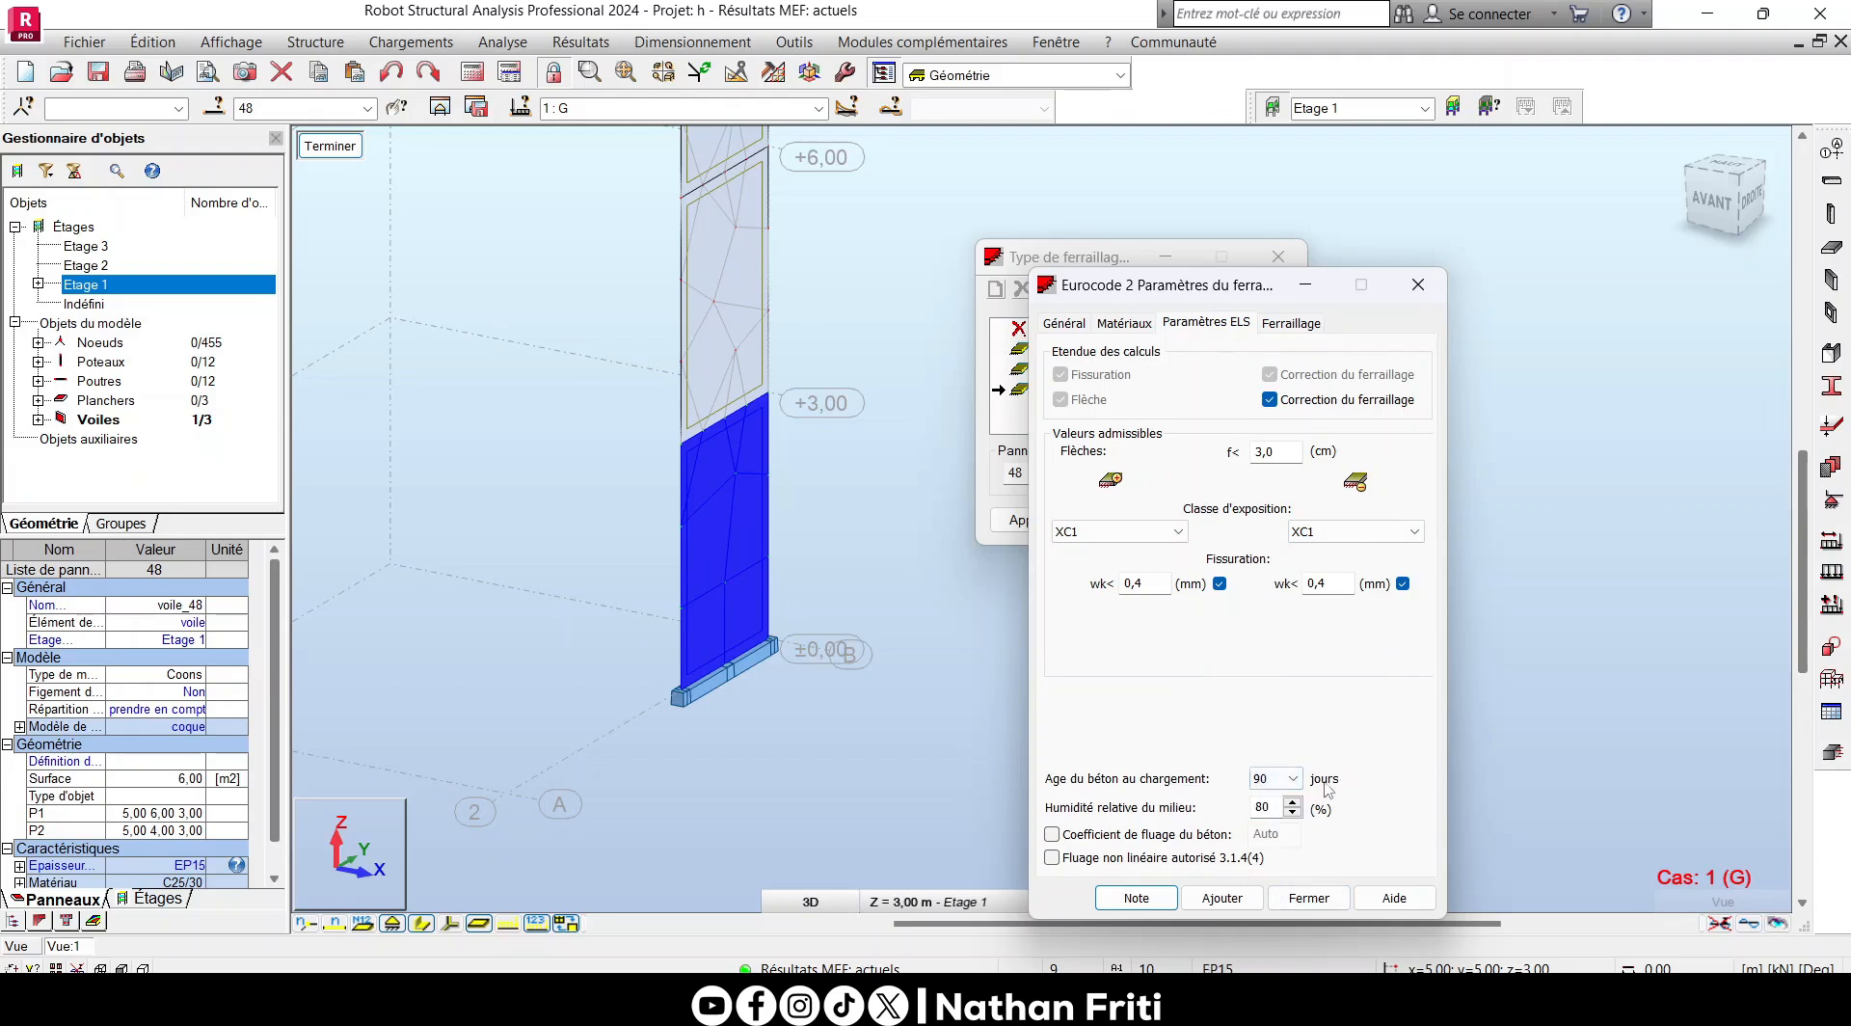
{"action": "double_click", "coordinate": [1274, 808]}
{"action": "type", "text": "45"}
- Try the one-direction reinforcement option, switch it back off, and try to add the modified type under the name Voile BA
{"action": "left_click", "coordinate": [1288, 324]}
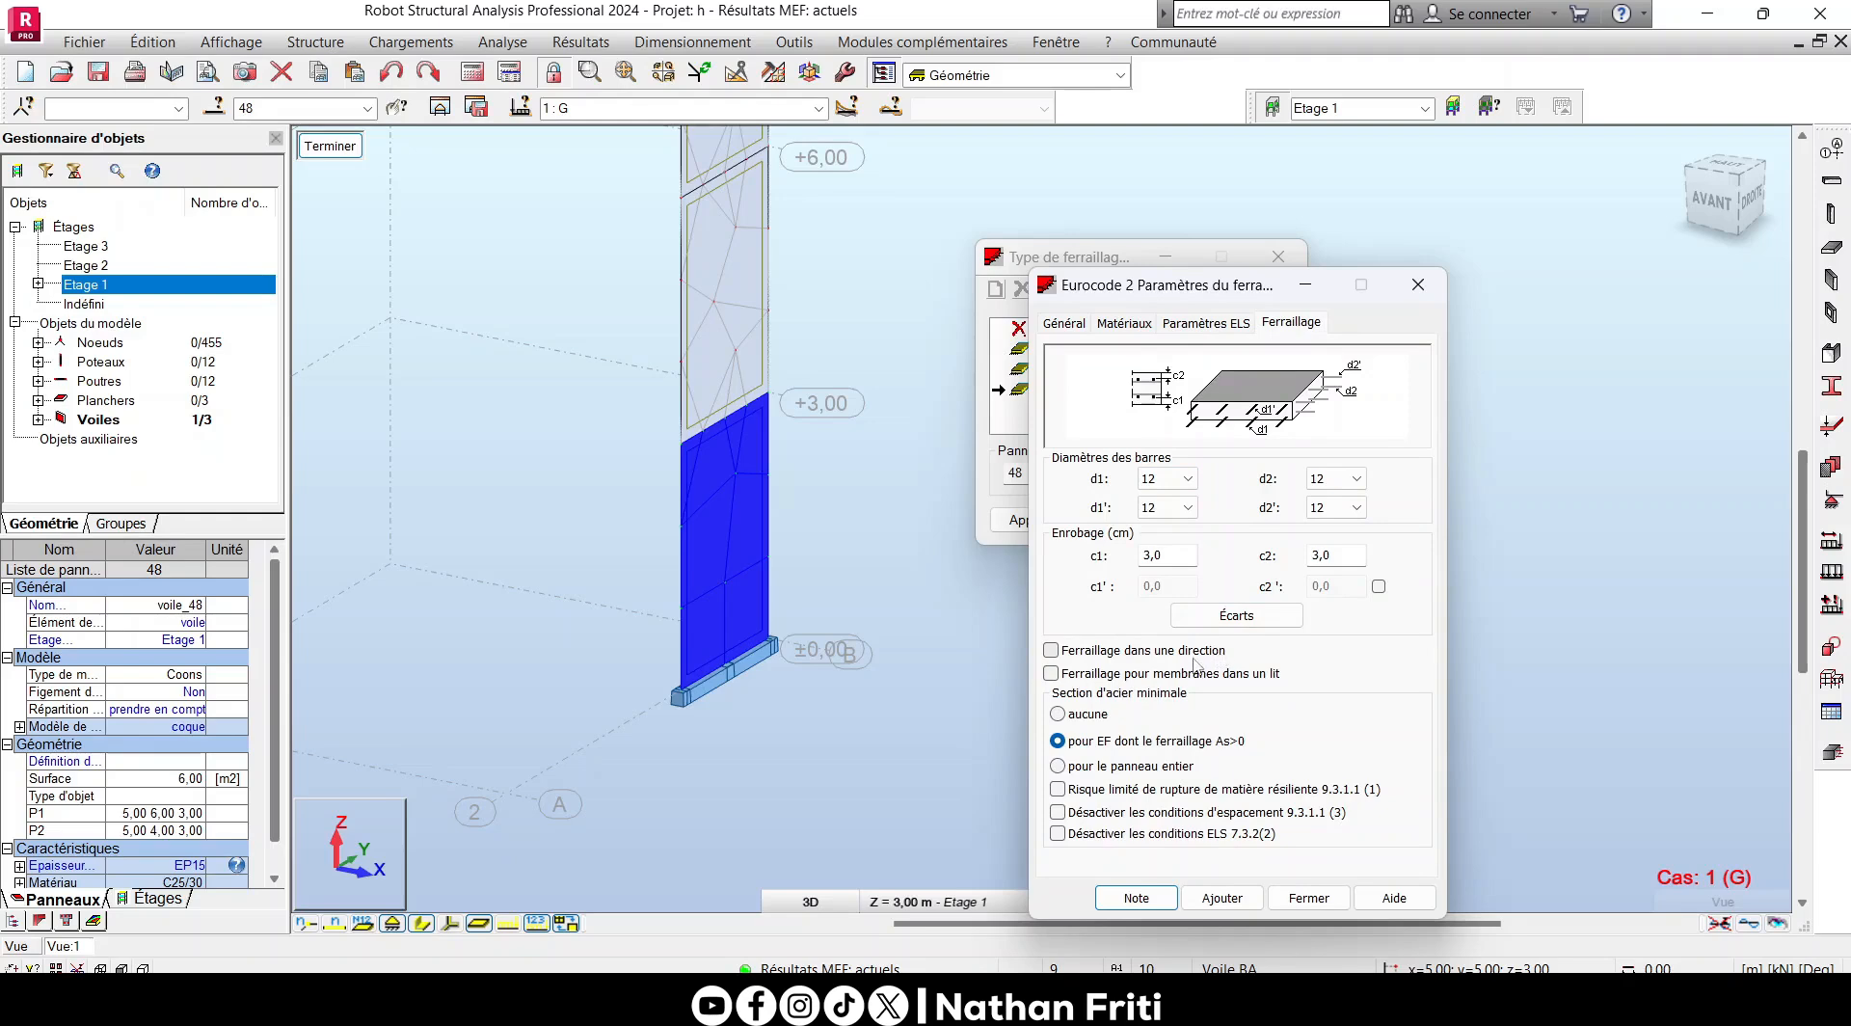
{"action": "left_click", "coordinate": [1051, 651]}
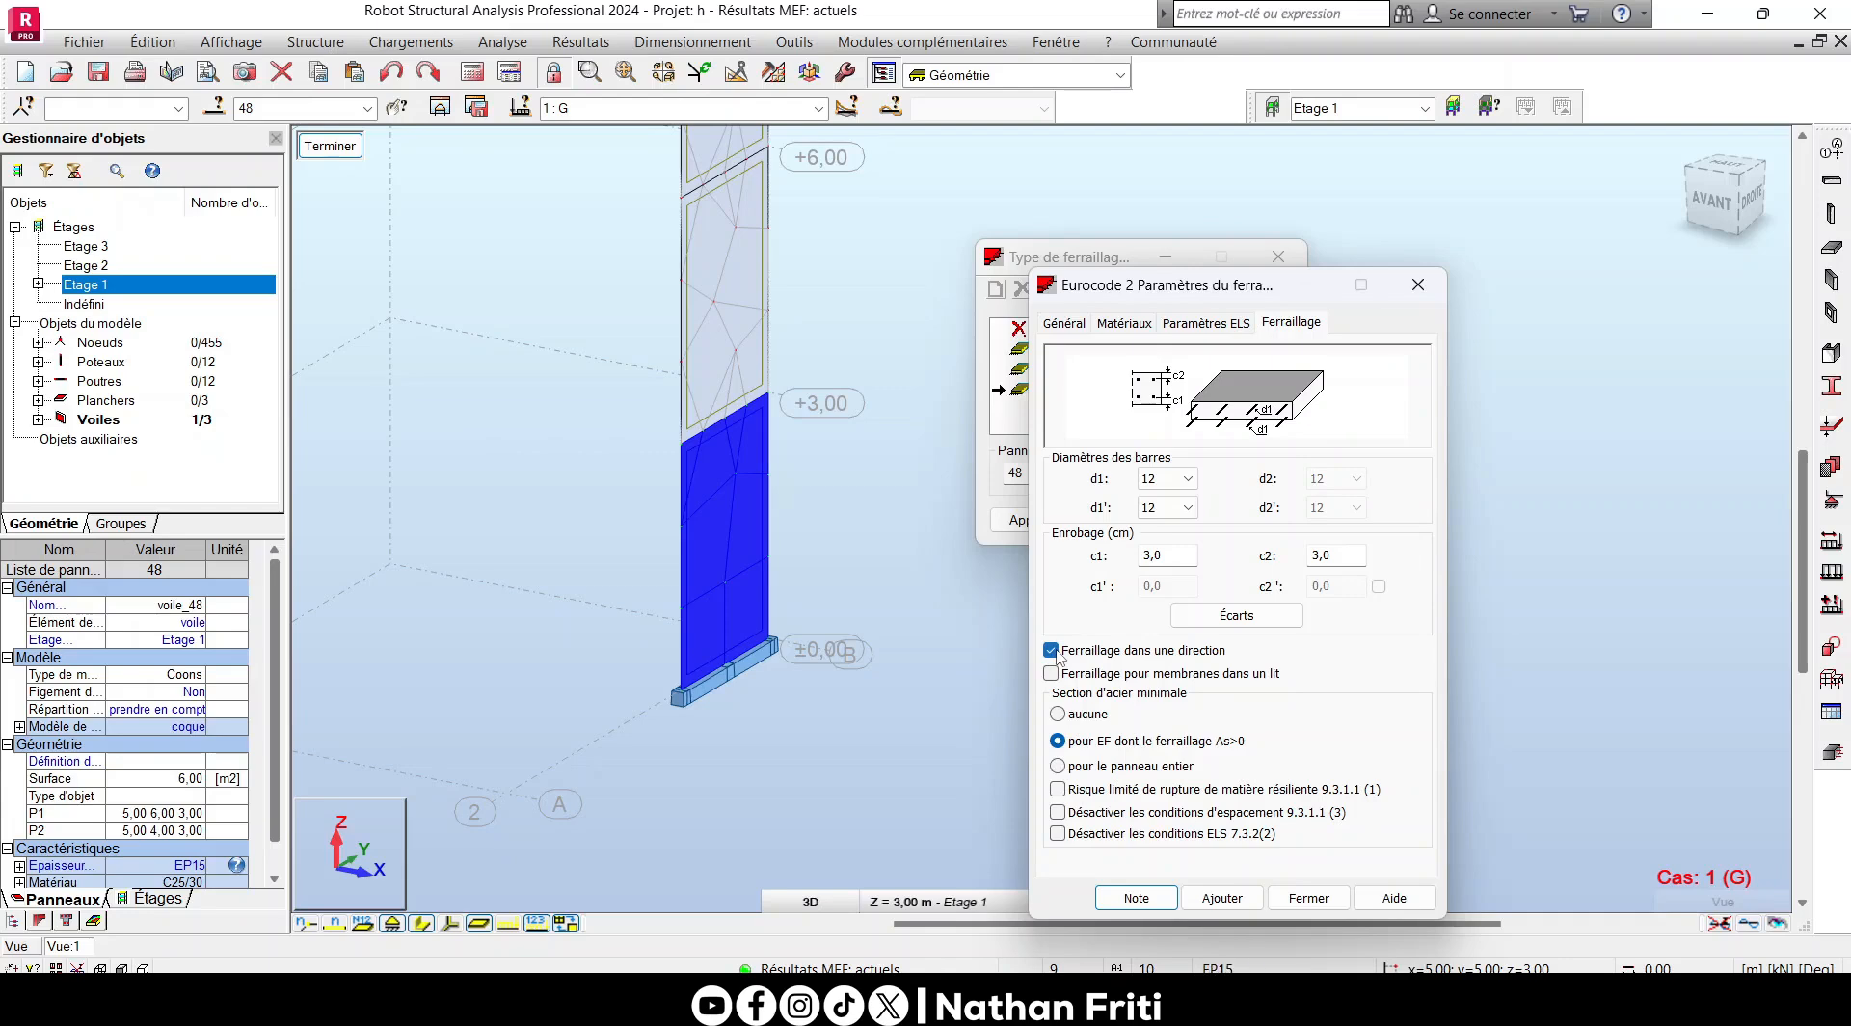
{"action": "left_click", "coordinate": [1054, 652]}
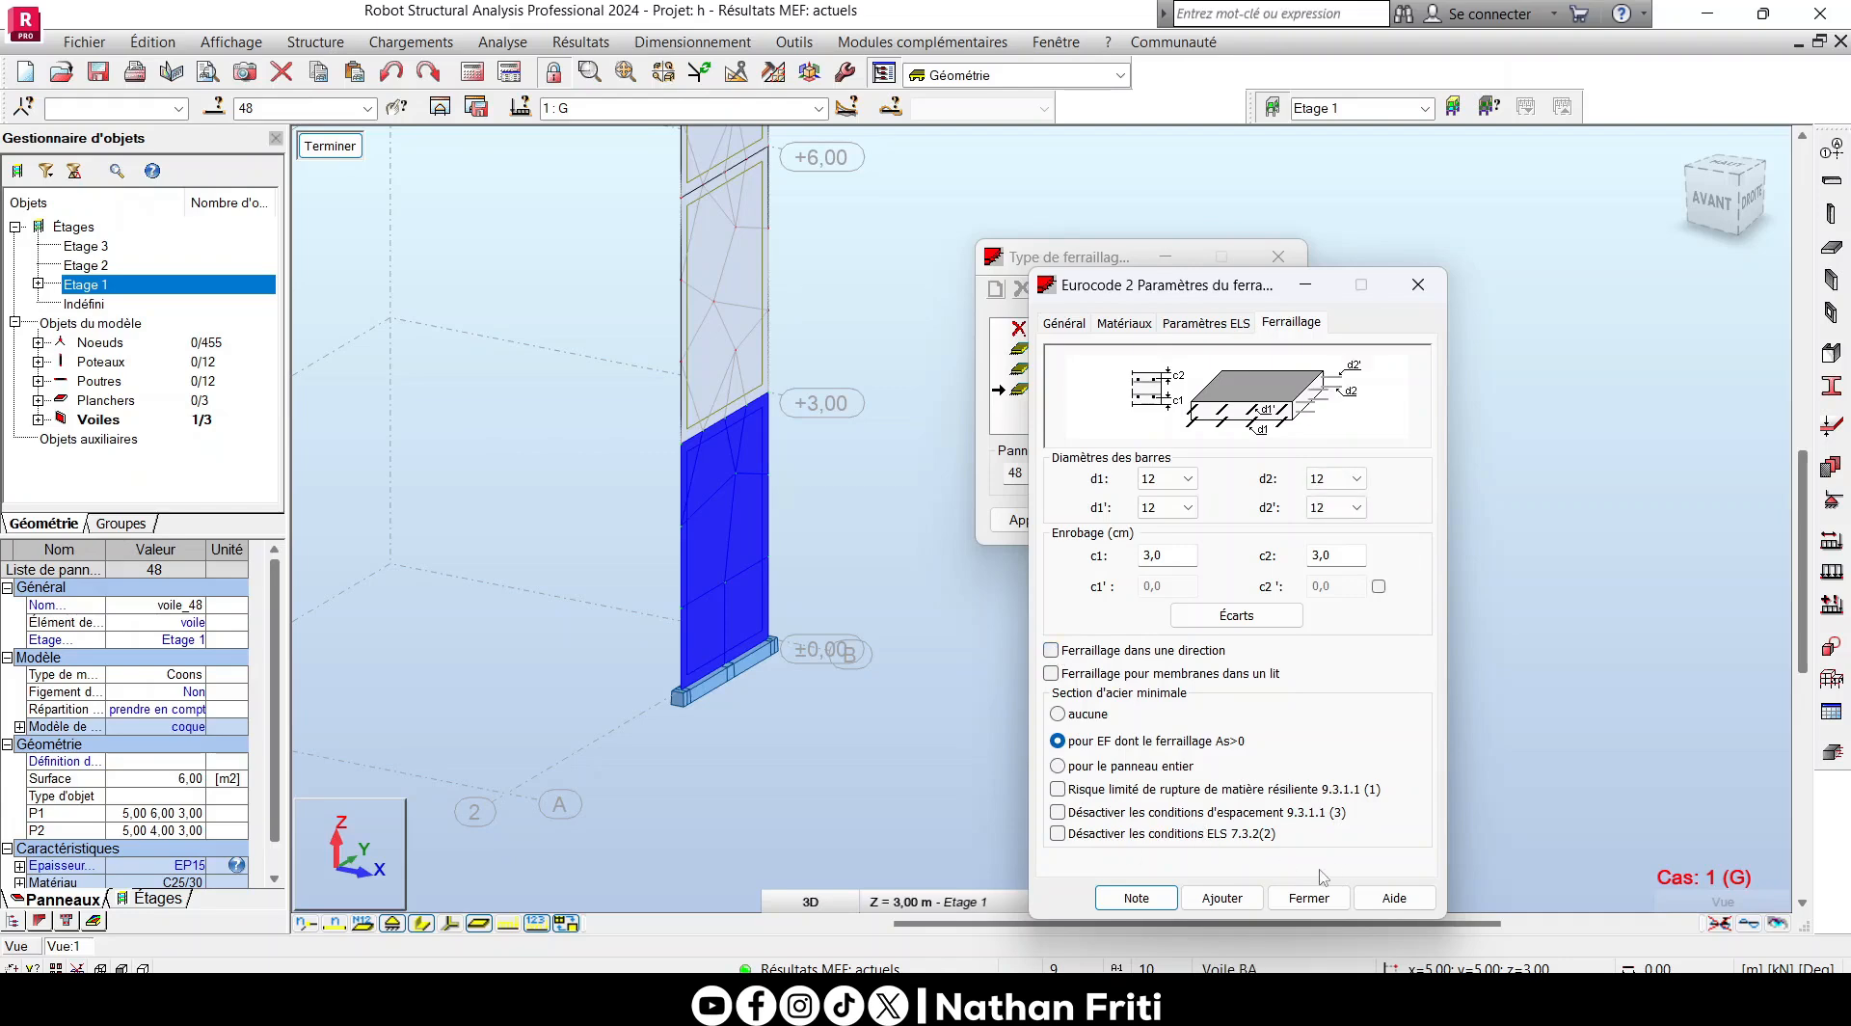
{"action": "left_click", "coordinate": [1221, 897]}
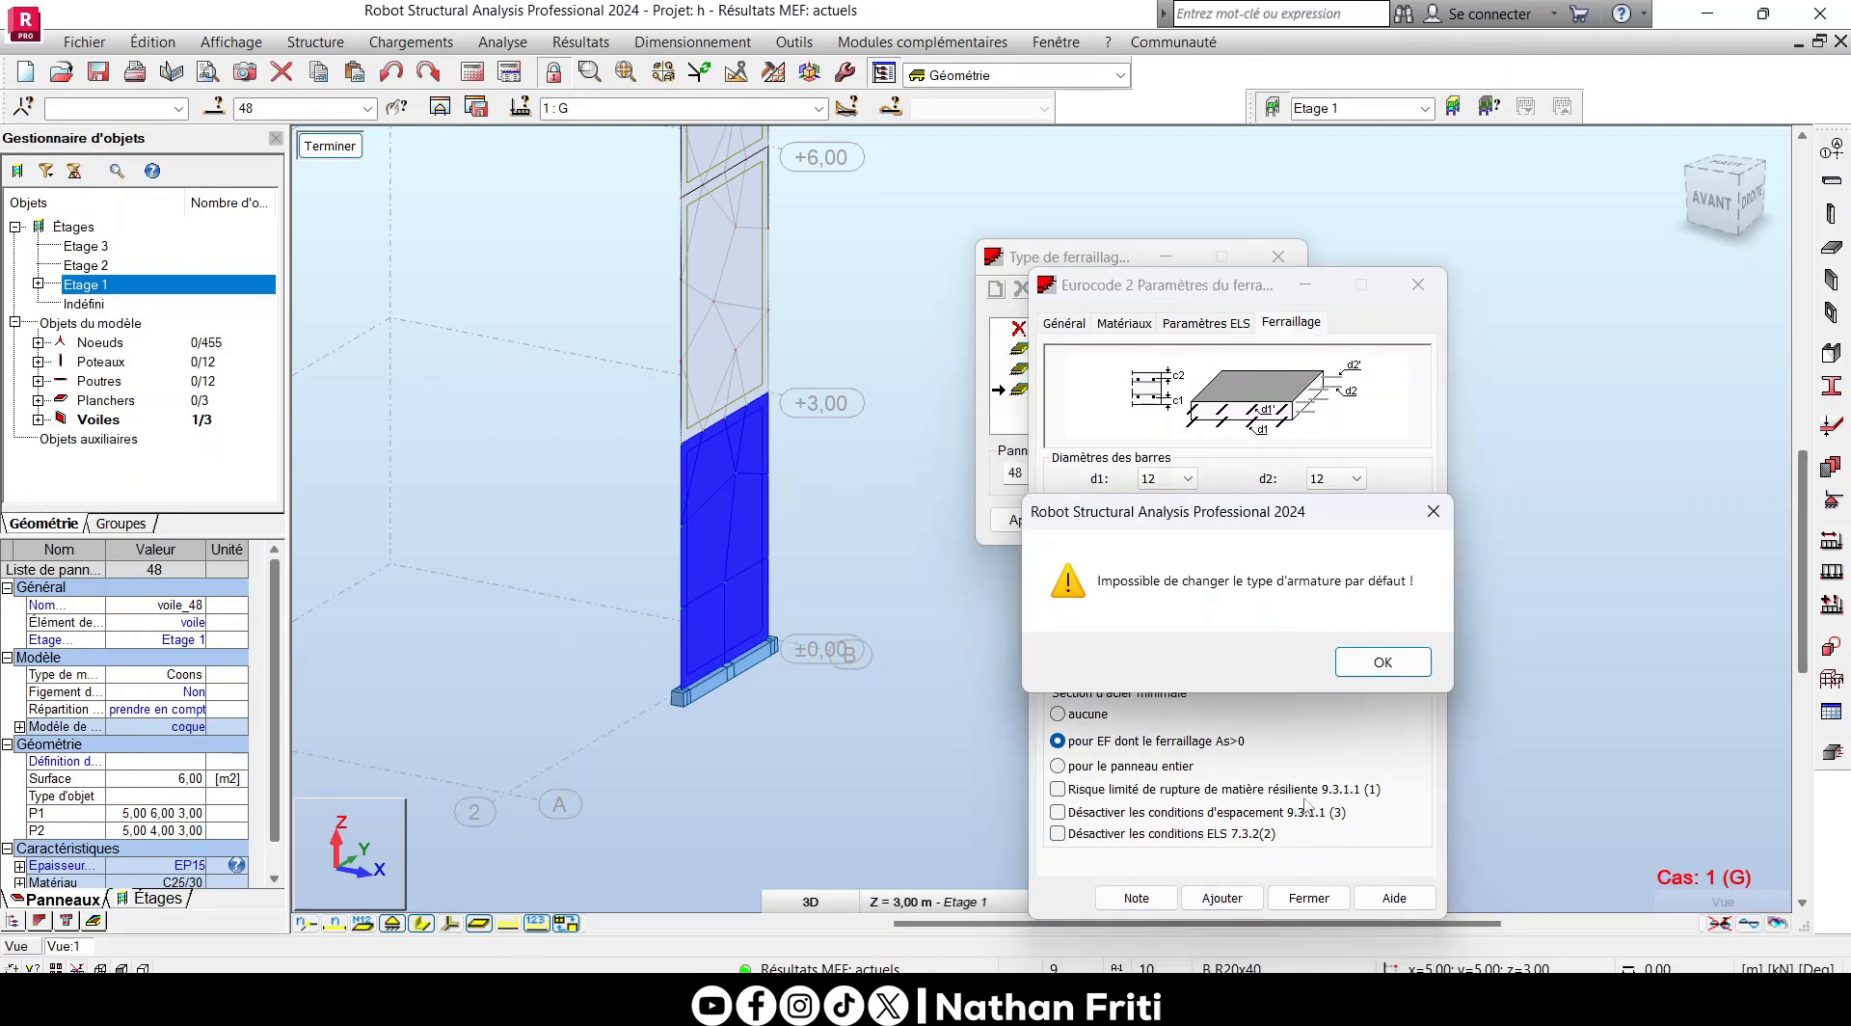
{"action": "left_click", "coordinate": [1407, 663]}
- Rename the reinforcement type to Voile BA NF, add it to the list, and close its parameter window
{"action": "left_click", "coordinate": [1061, 323]}
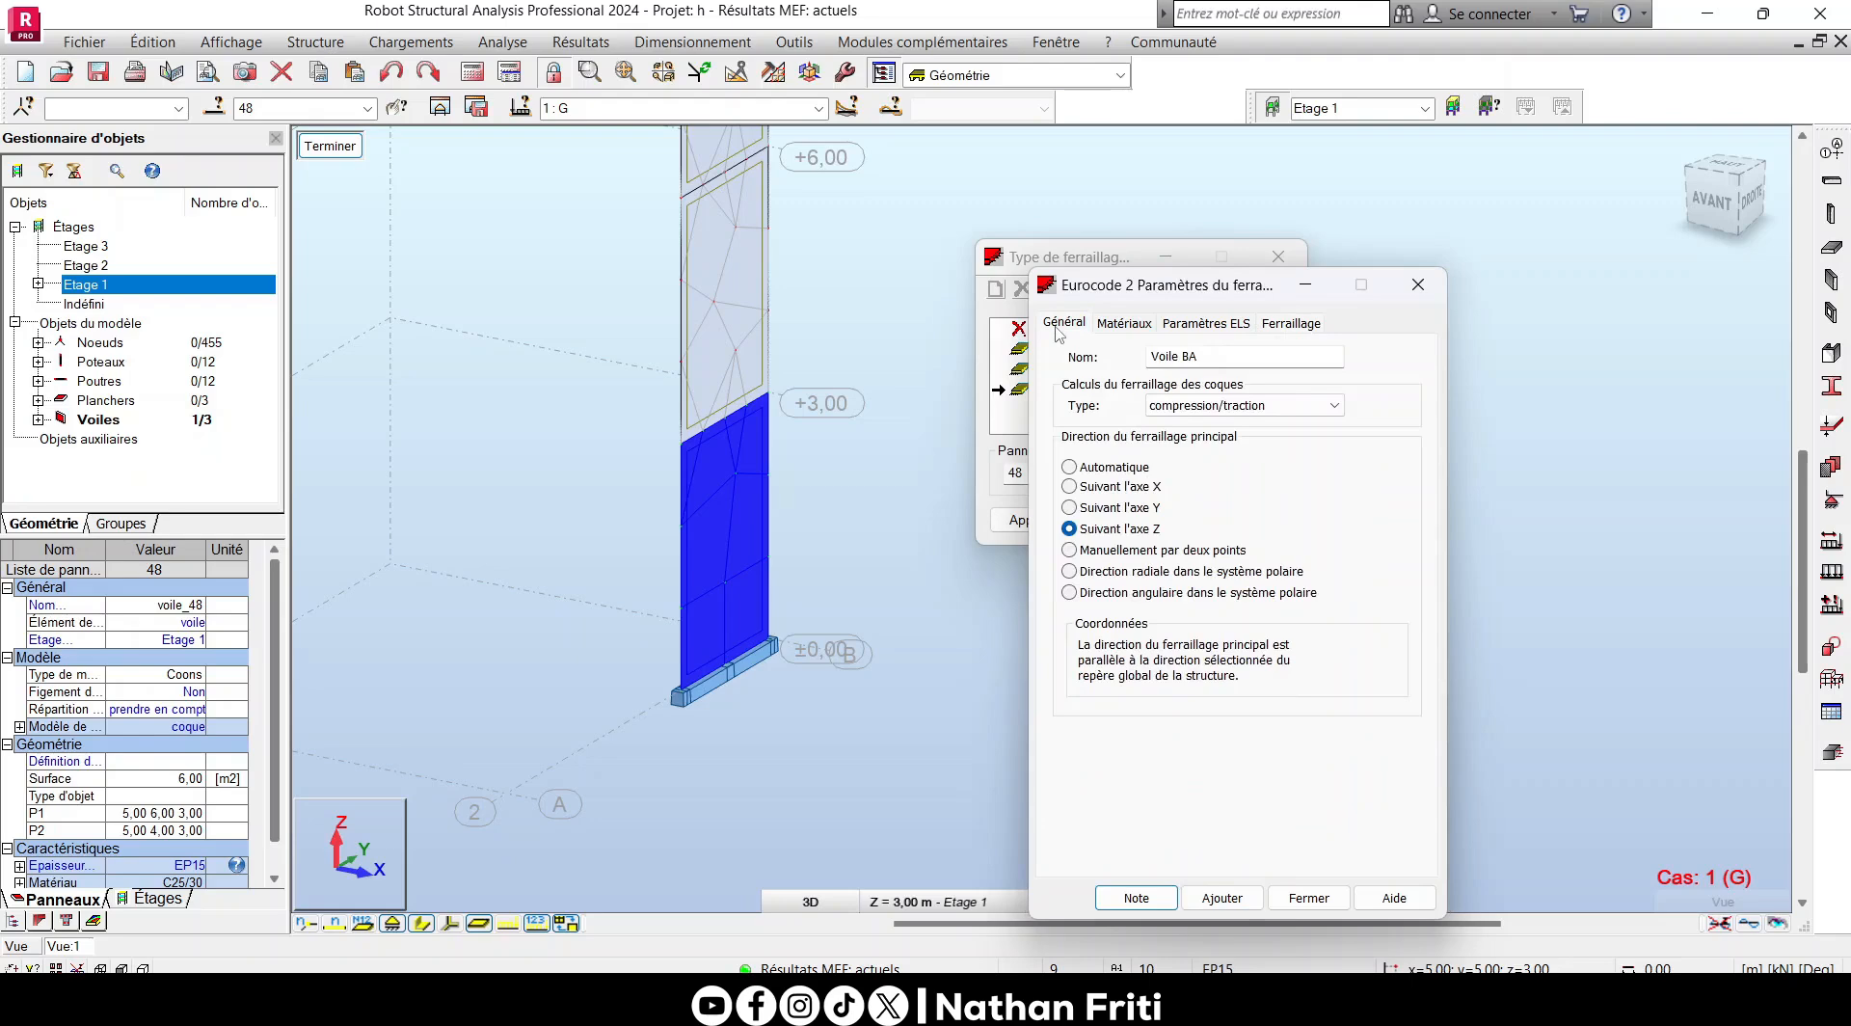
{"action": "left_click", "coordinate": [1218, 358]}
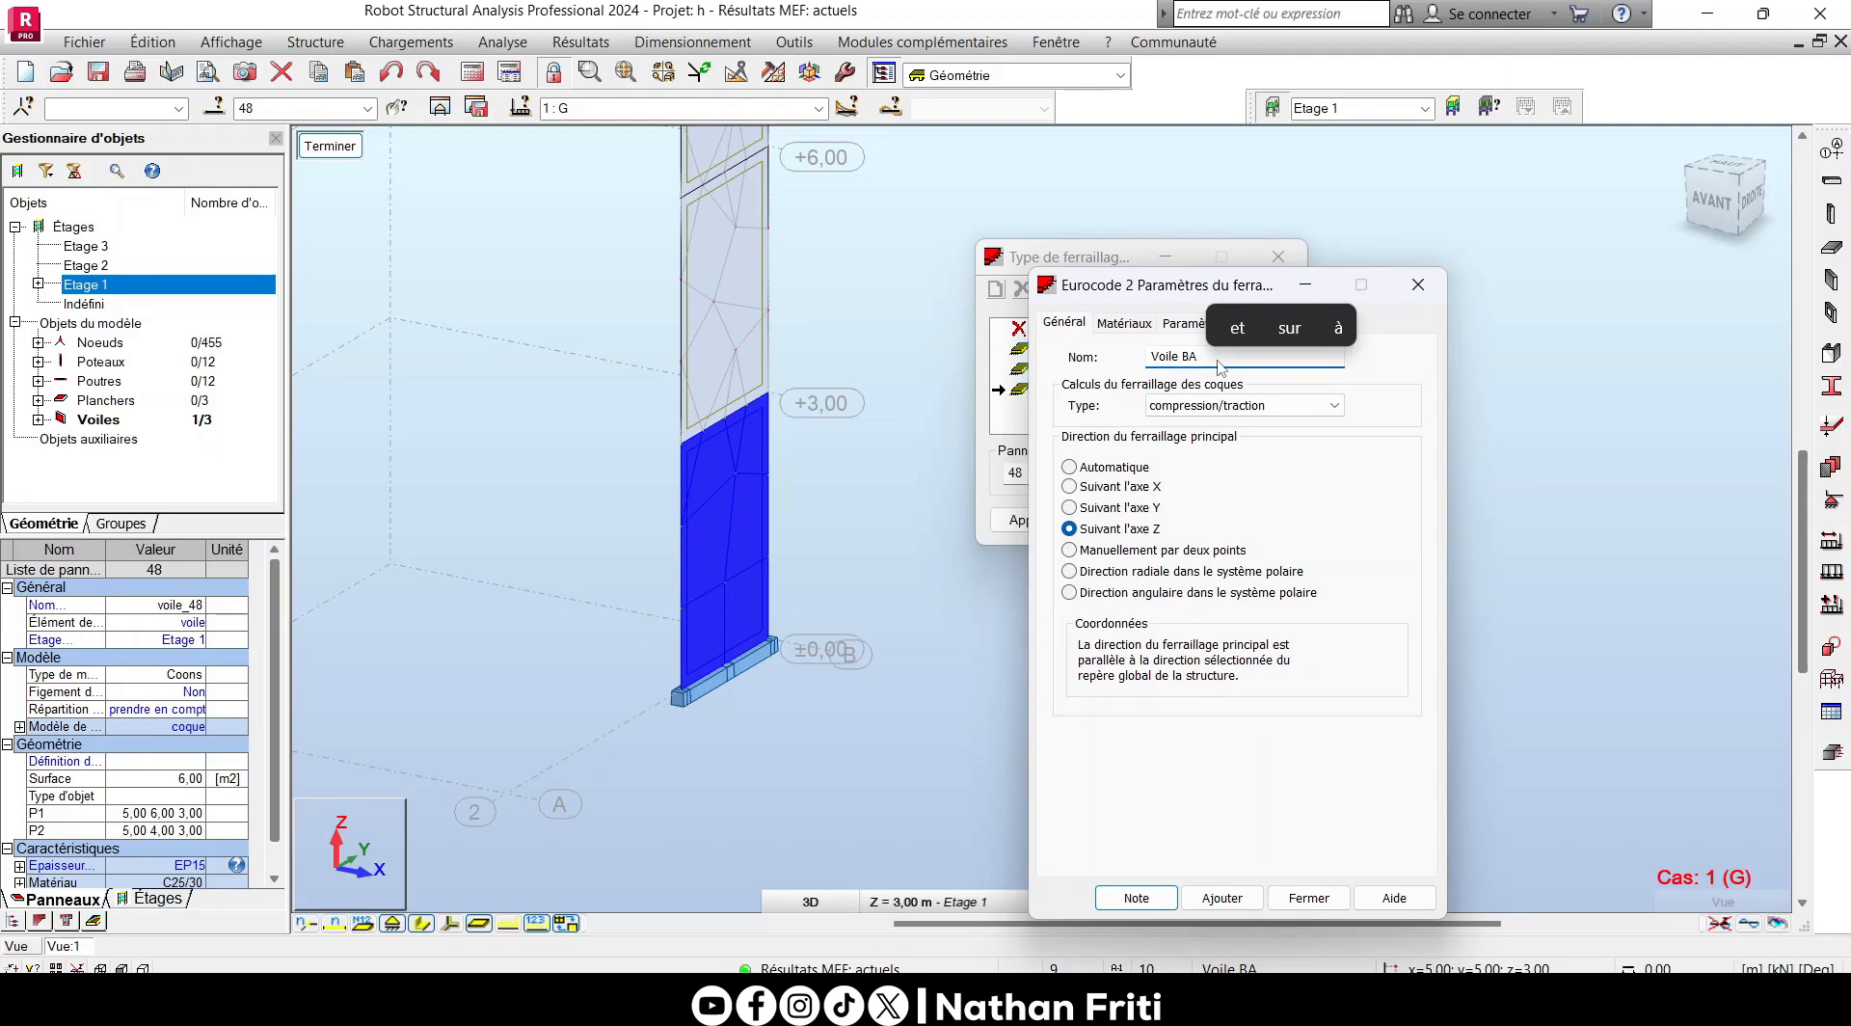
{"action": "type", "text": "NF"}
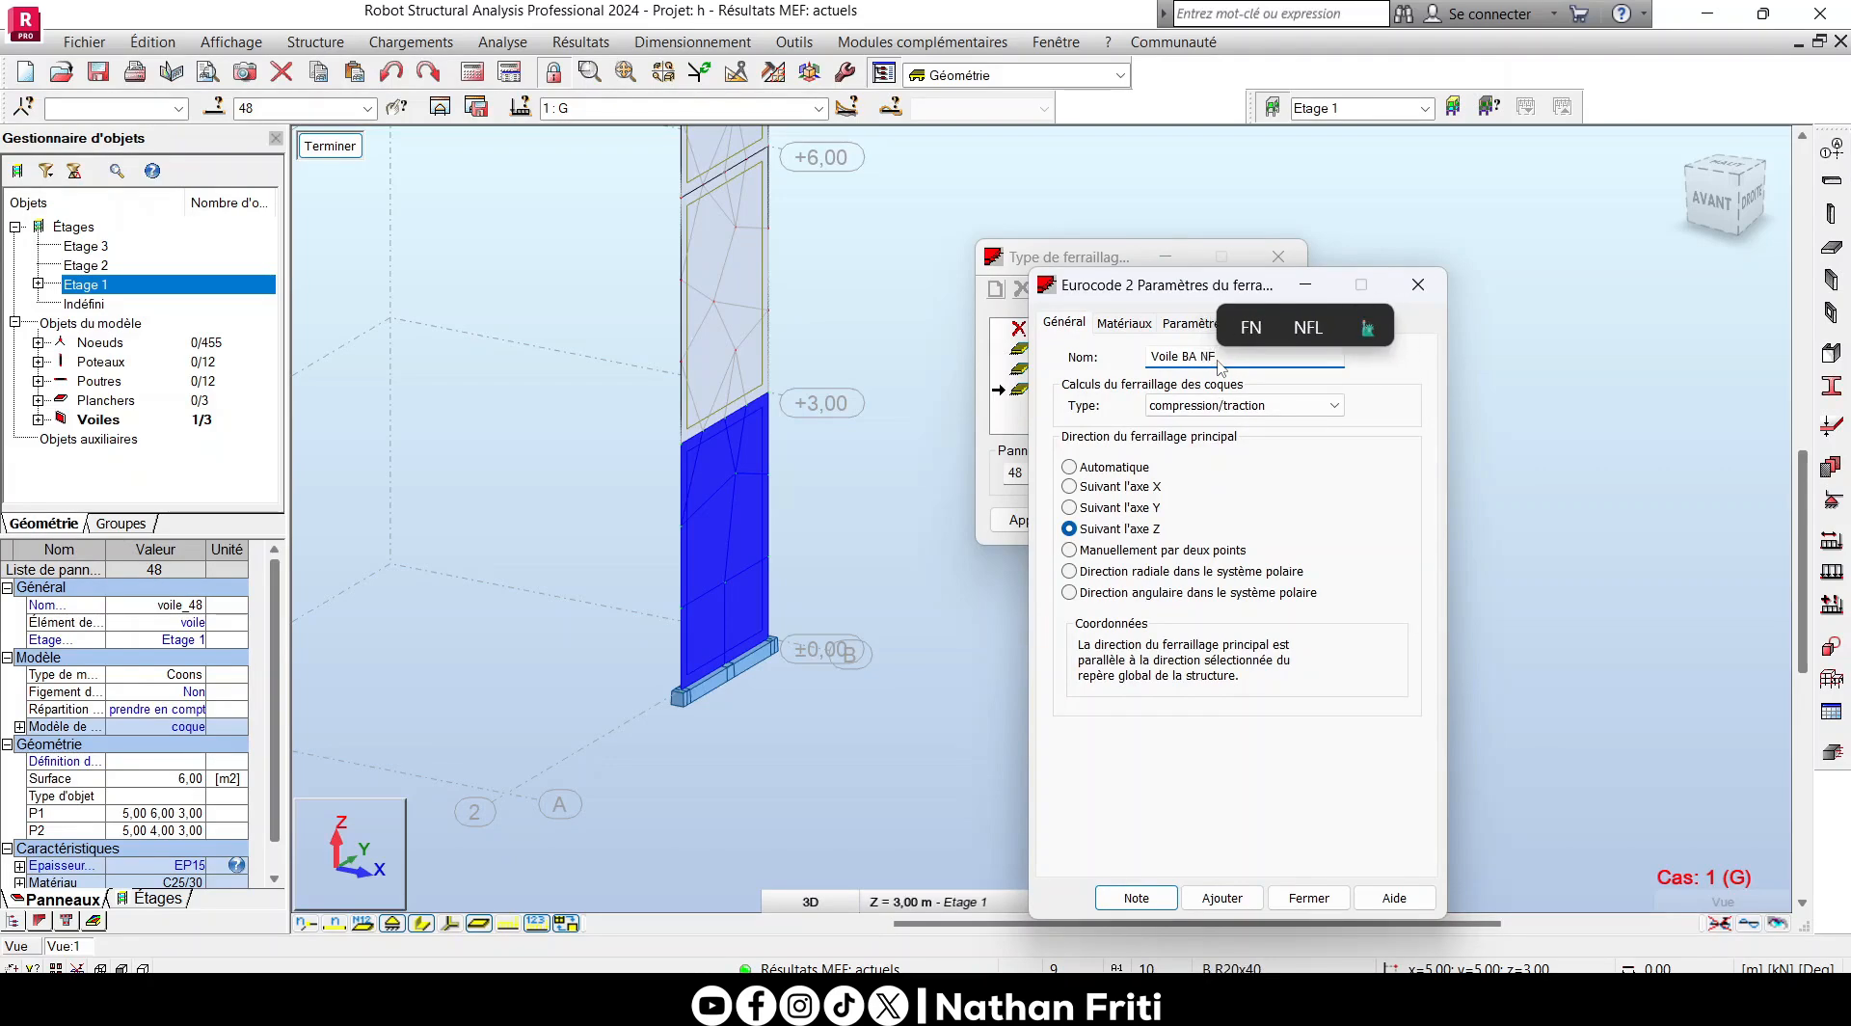
{"action": "left_click", "coordinate": [1222, 898]}
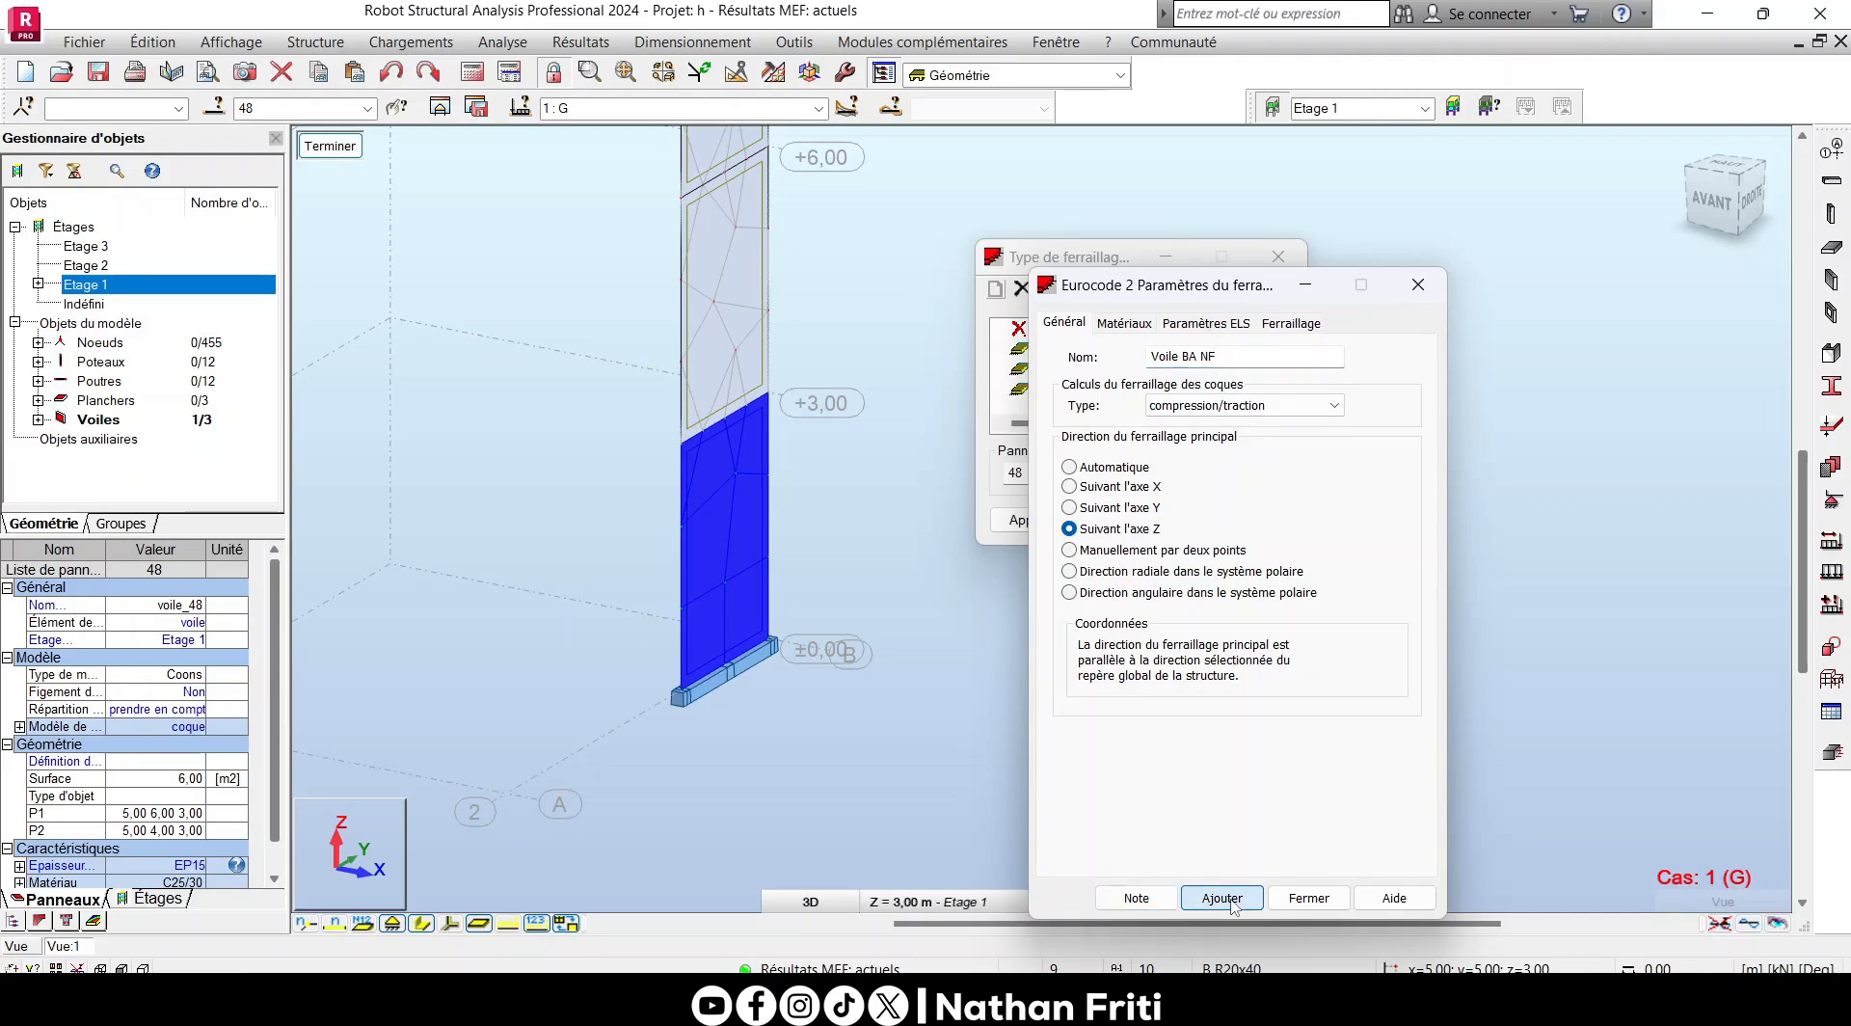
{"action": "left_click", "coordinate": [1308, 898]}
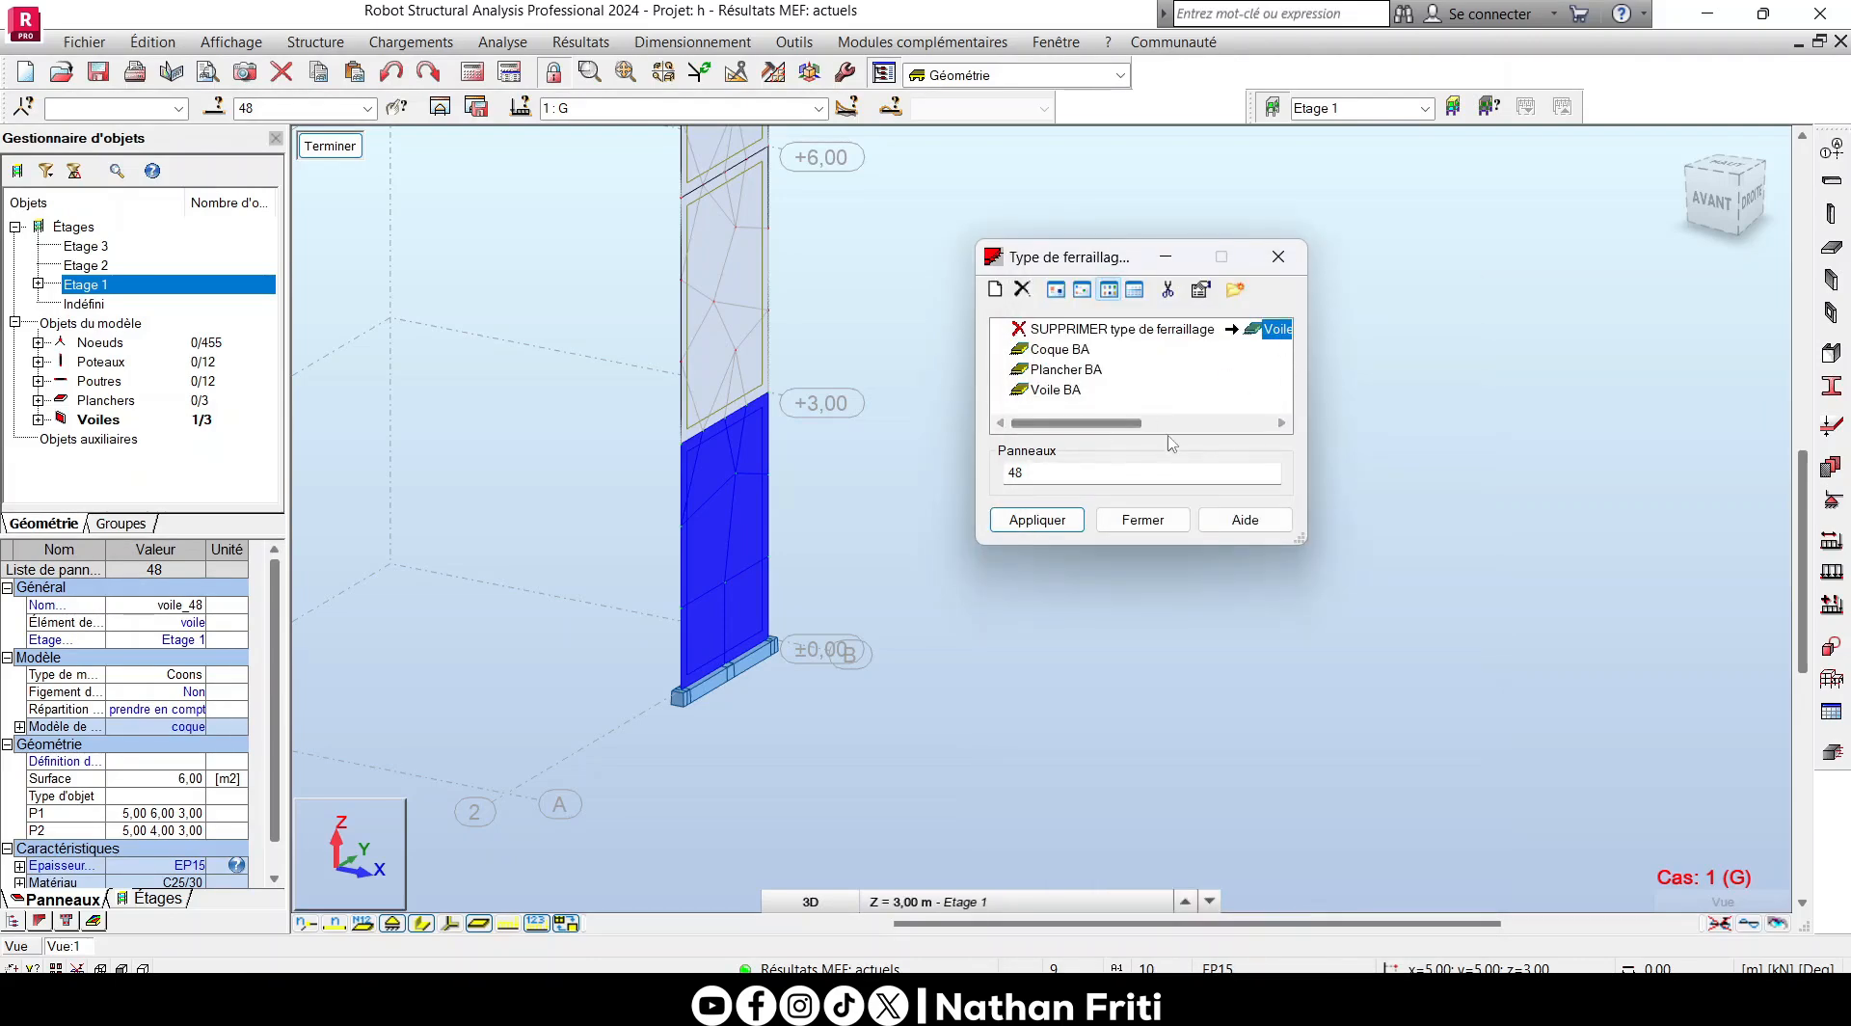
{"action": "left_click_drag", "start_coordinate": [1115, 423], "coordinate": [1245, 422]}
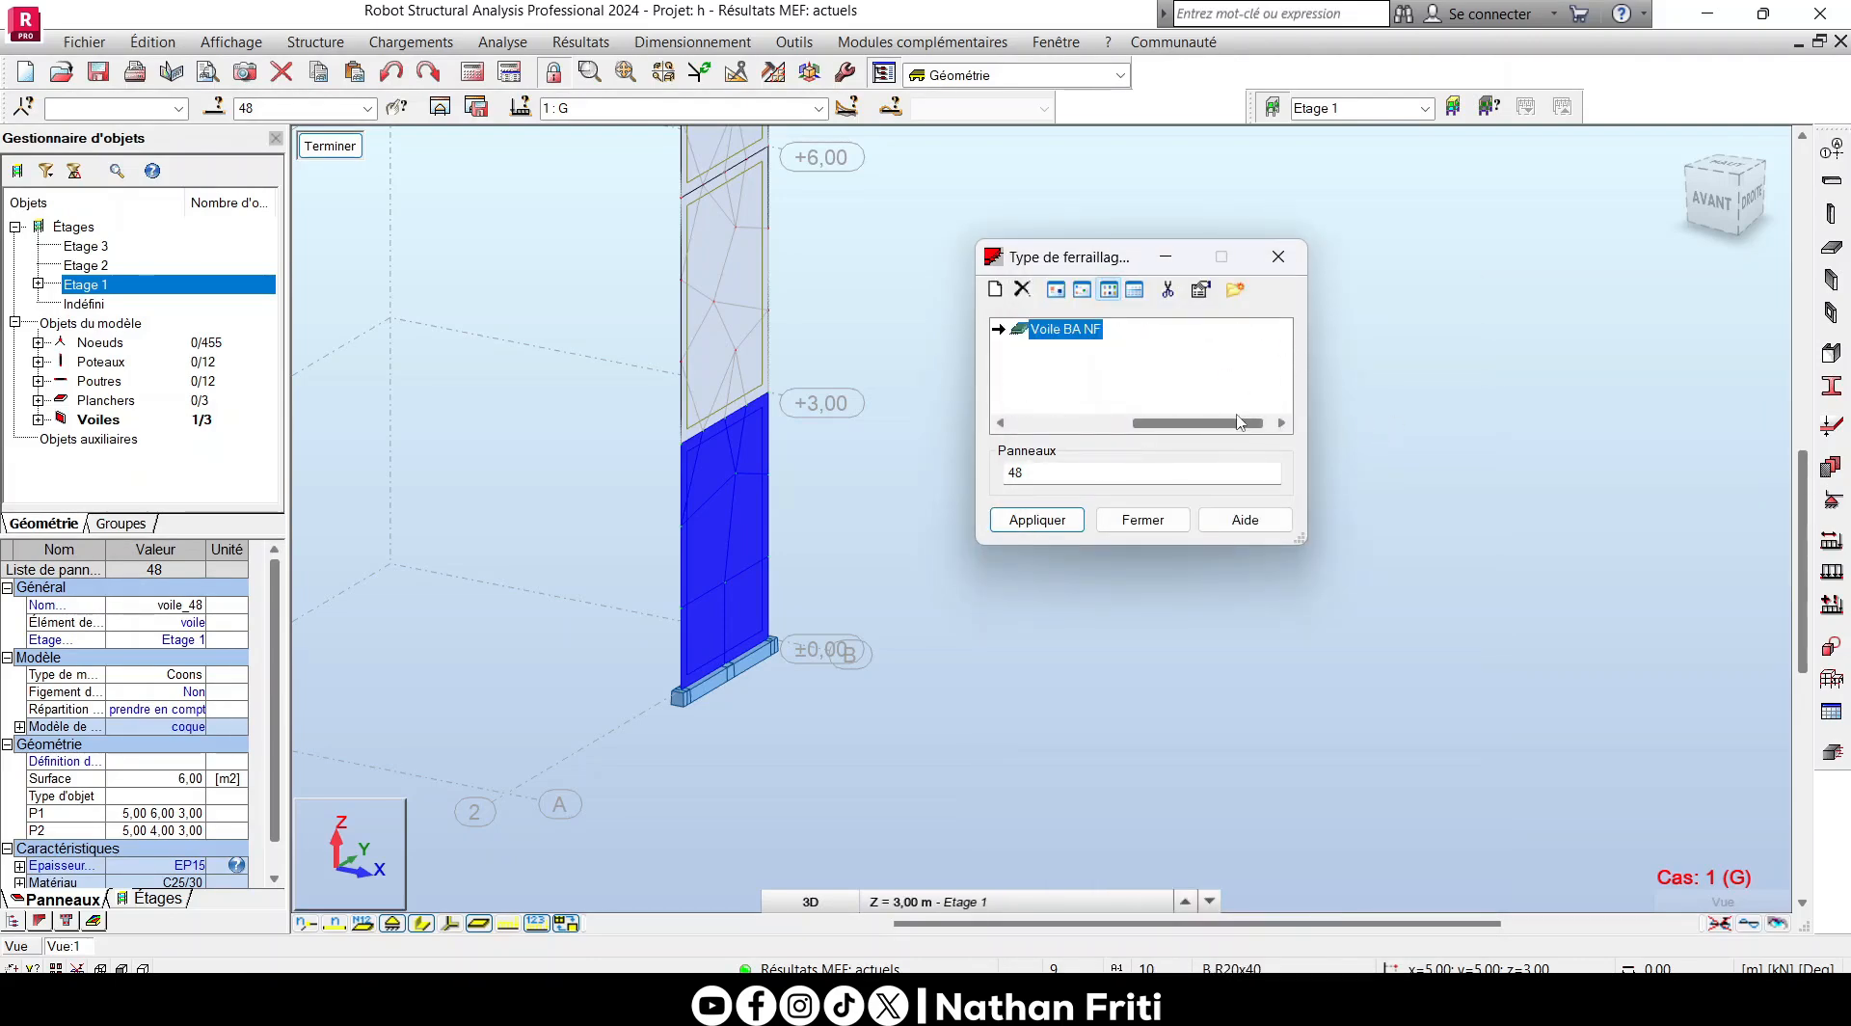
- Apply the Voile BA NF reinforcement type to the ground-level wall, panel 48
{"action": "middle_click_drag", "start_coordinate": [680, 508], "coordinate": [716, 674]}
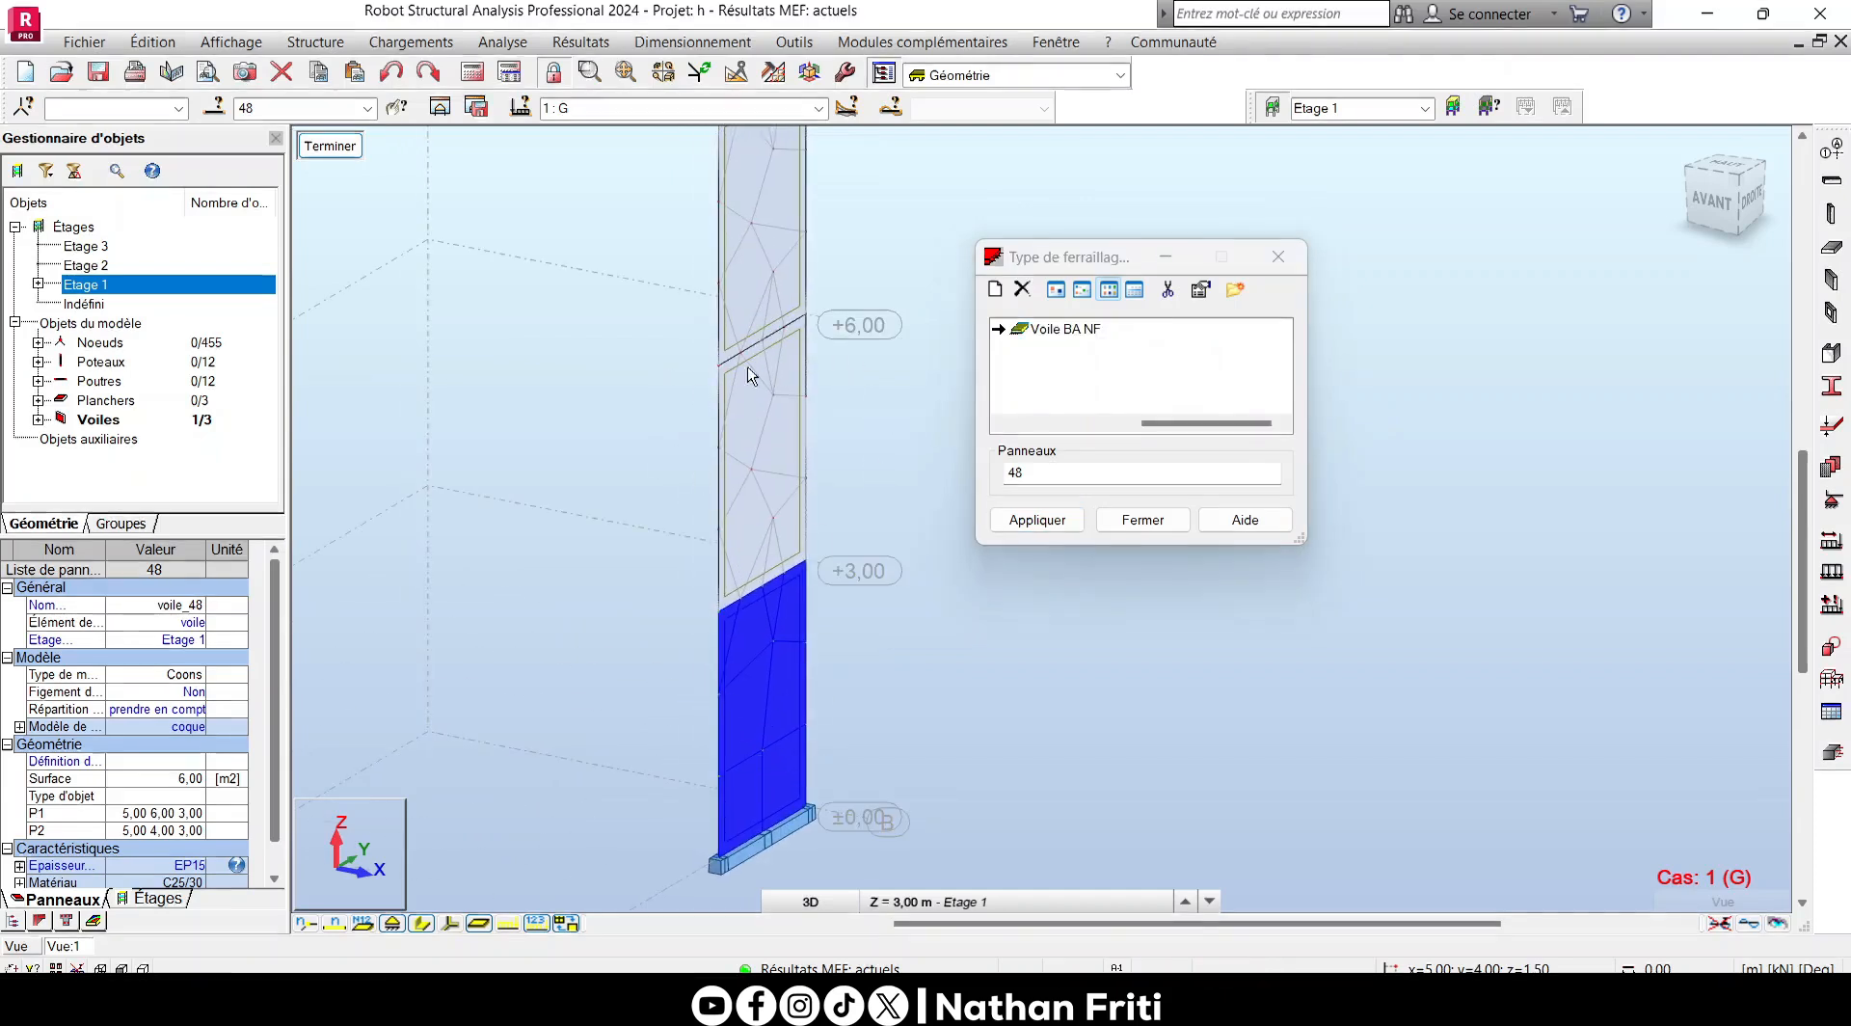
{"action": "middle_click_drag", "start_coordinate": [869, 667], "coordinate": [829, 683]}
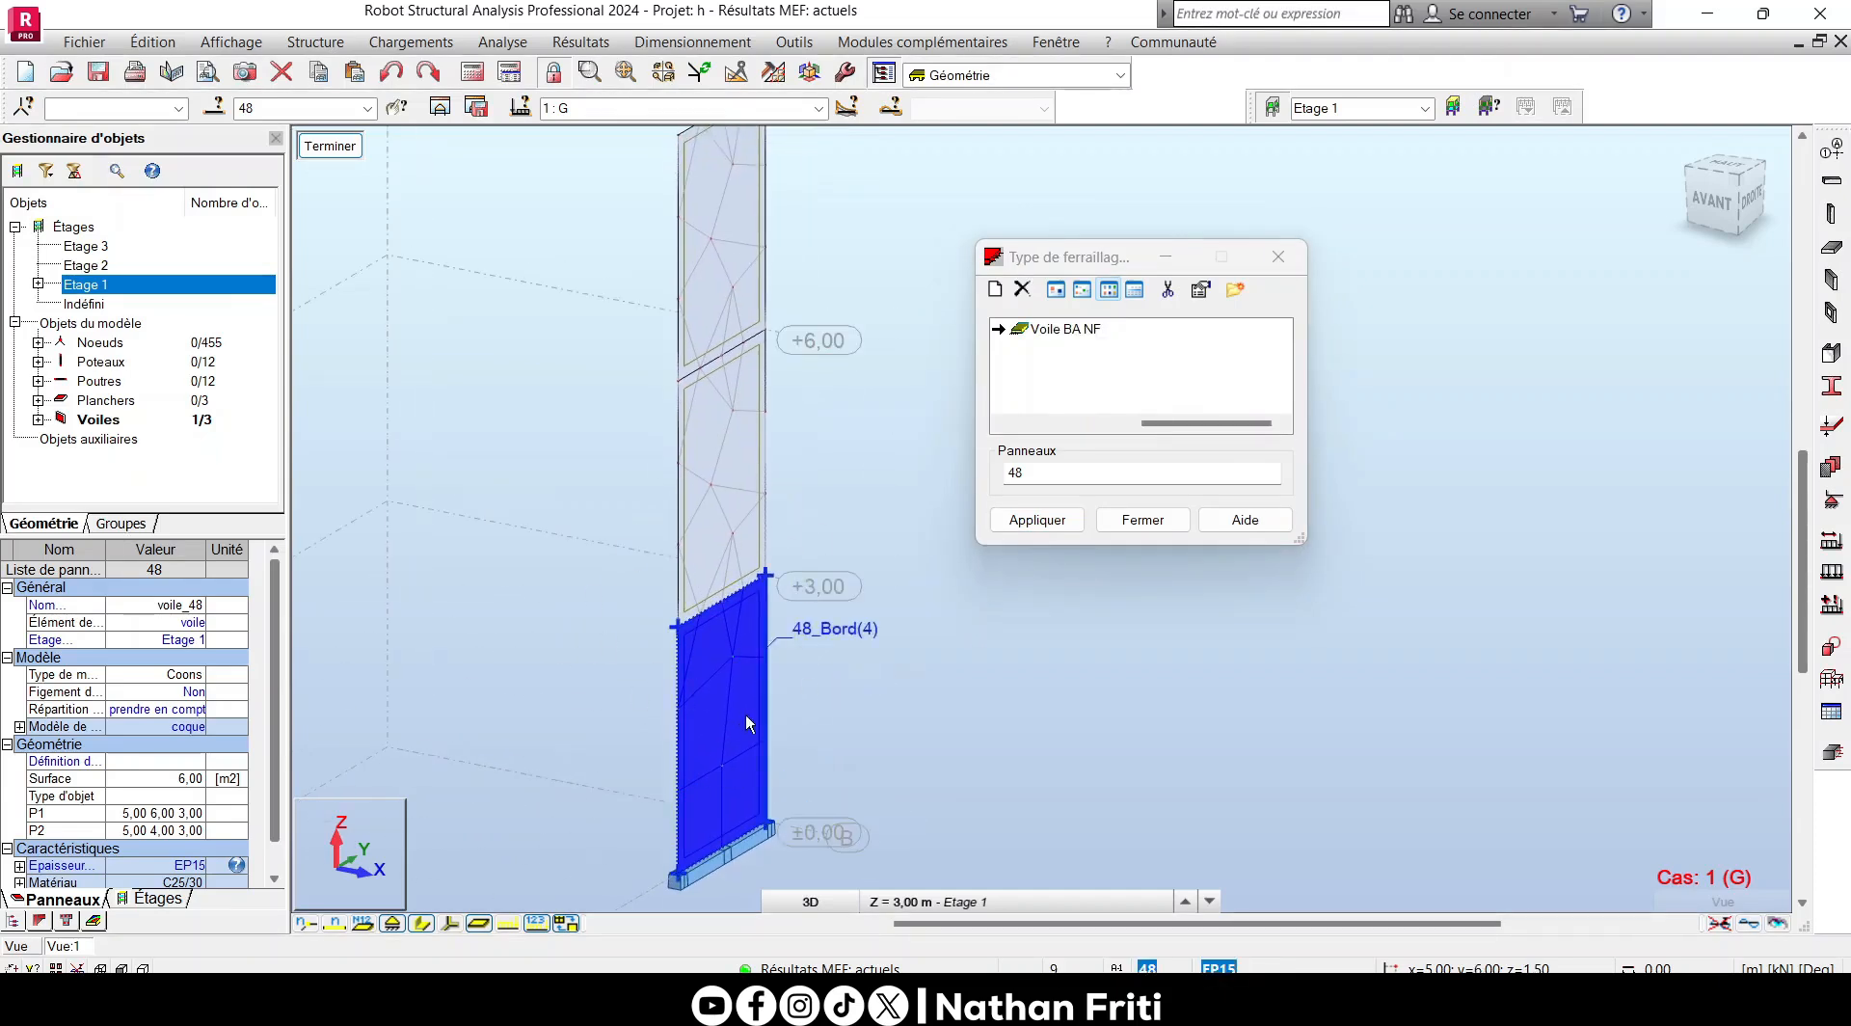
{"action": "left_click", "coordinate": [1000, 521]}
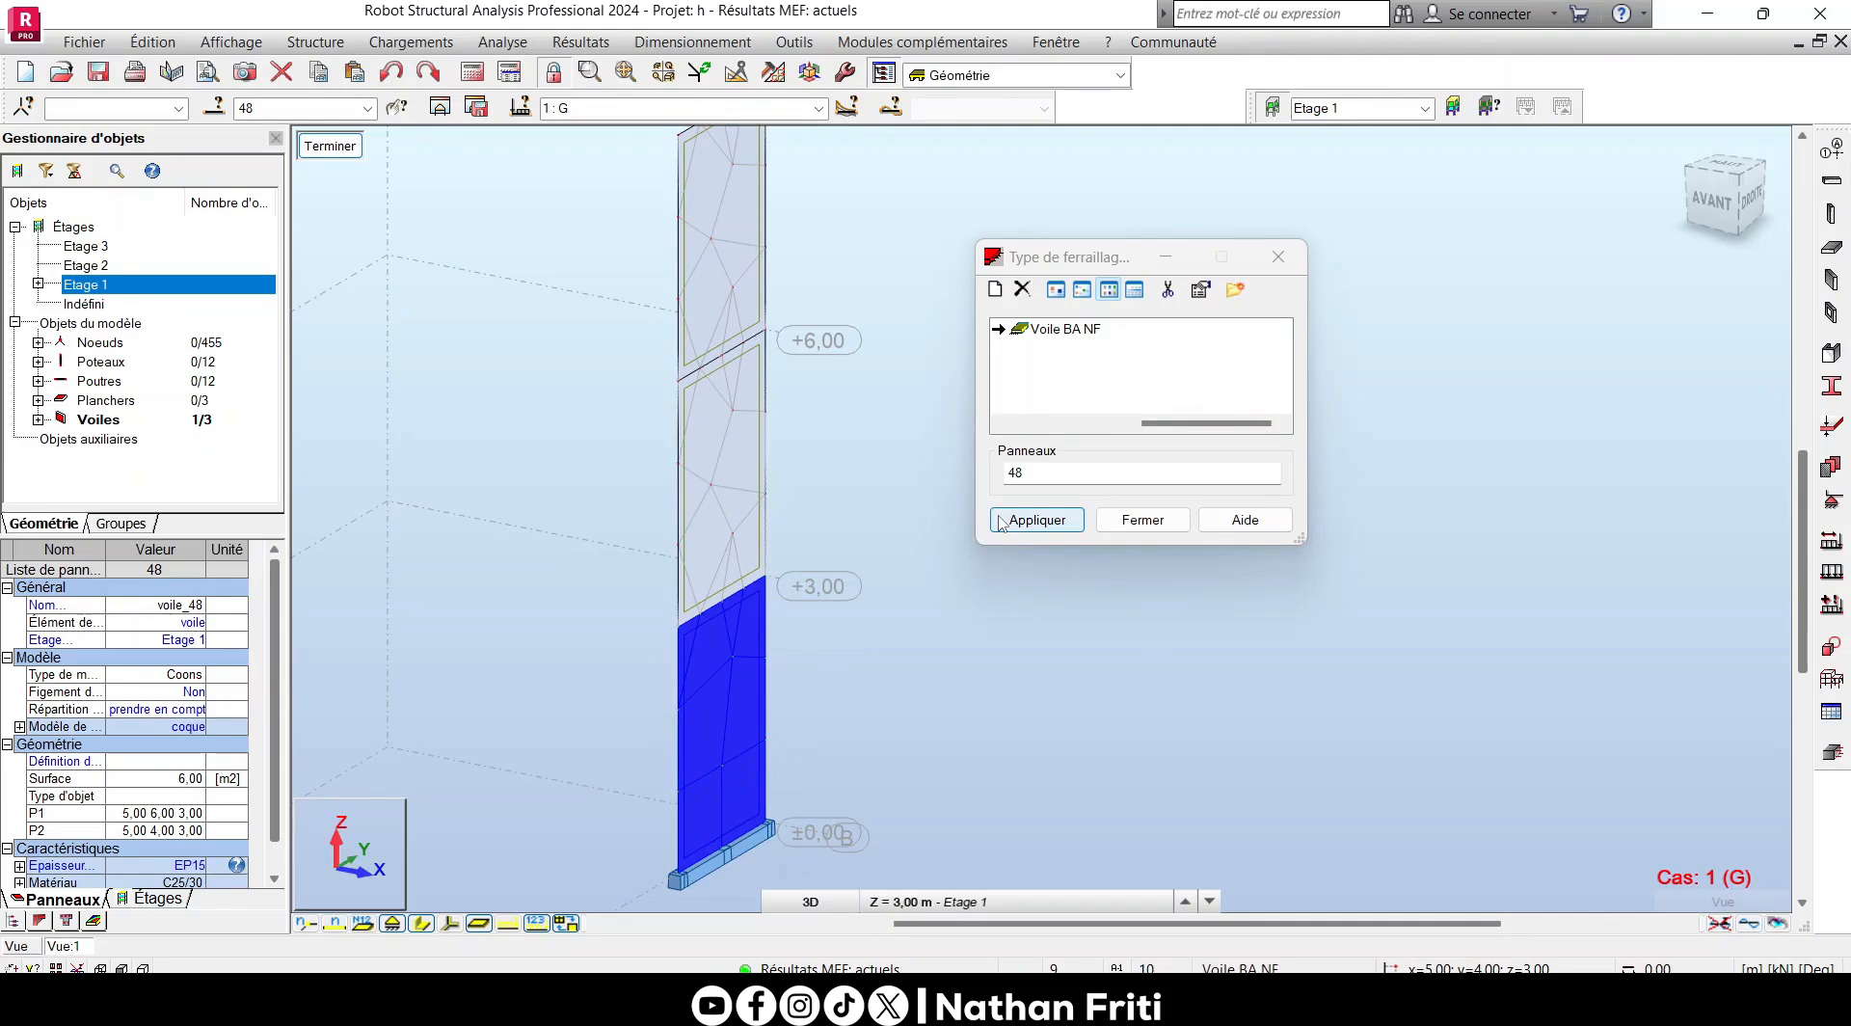
{"action": "left_click", "coordinate": [1001, 521]}
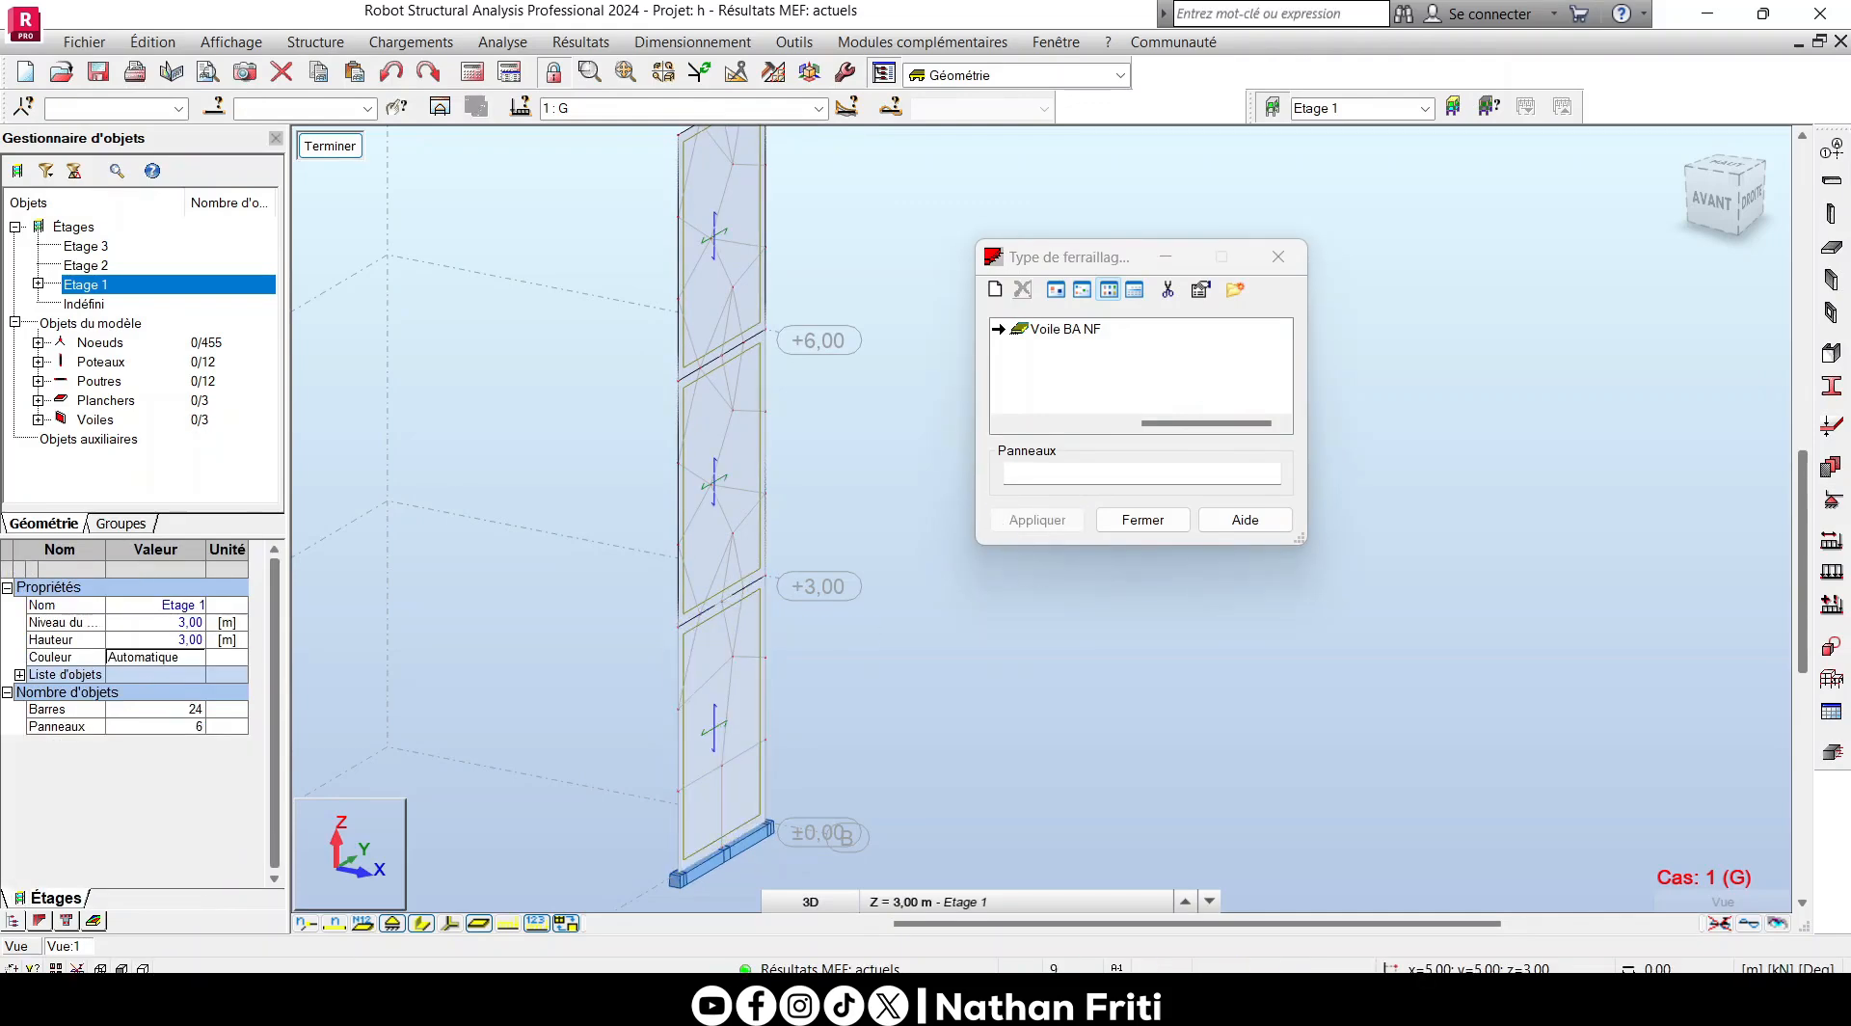
- Try to transfer wall panel 48 to the real reinforcement design, and close the calculation status report
{"action": "right_click", "coordinate": [944, 581]}
{"action": "left_click", "coordinate": [1141, 624]}
{"action": "left_click", "coordinate": [740, 625]}
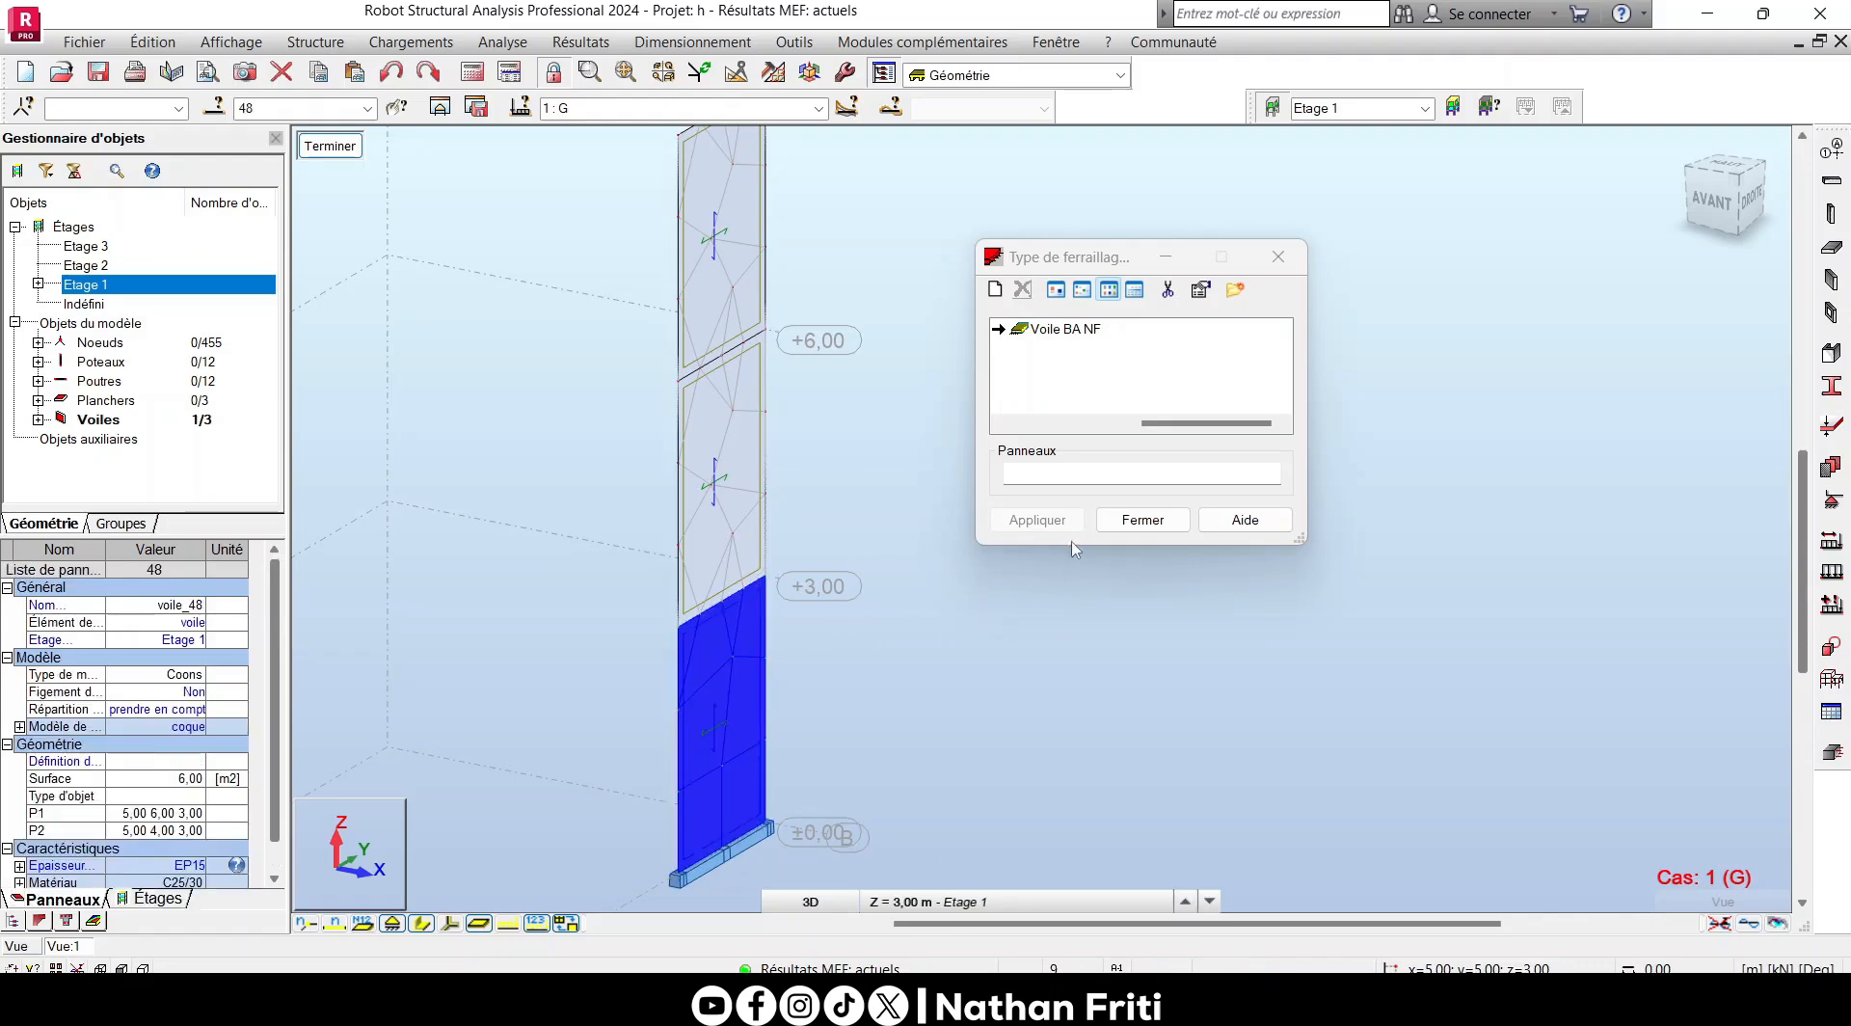
{"action": "left_click", "coordinate": [702, 42]}
{"action": "mouse_move", "coordinate": [675, 289]}
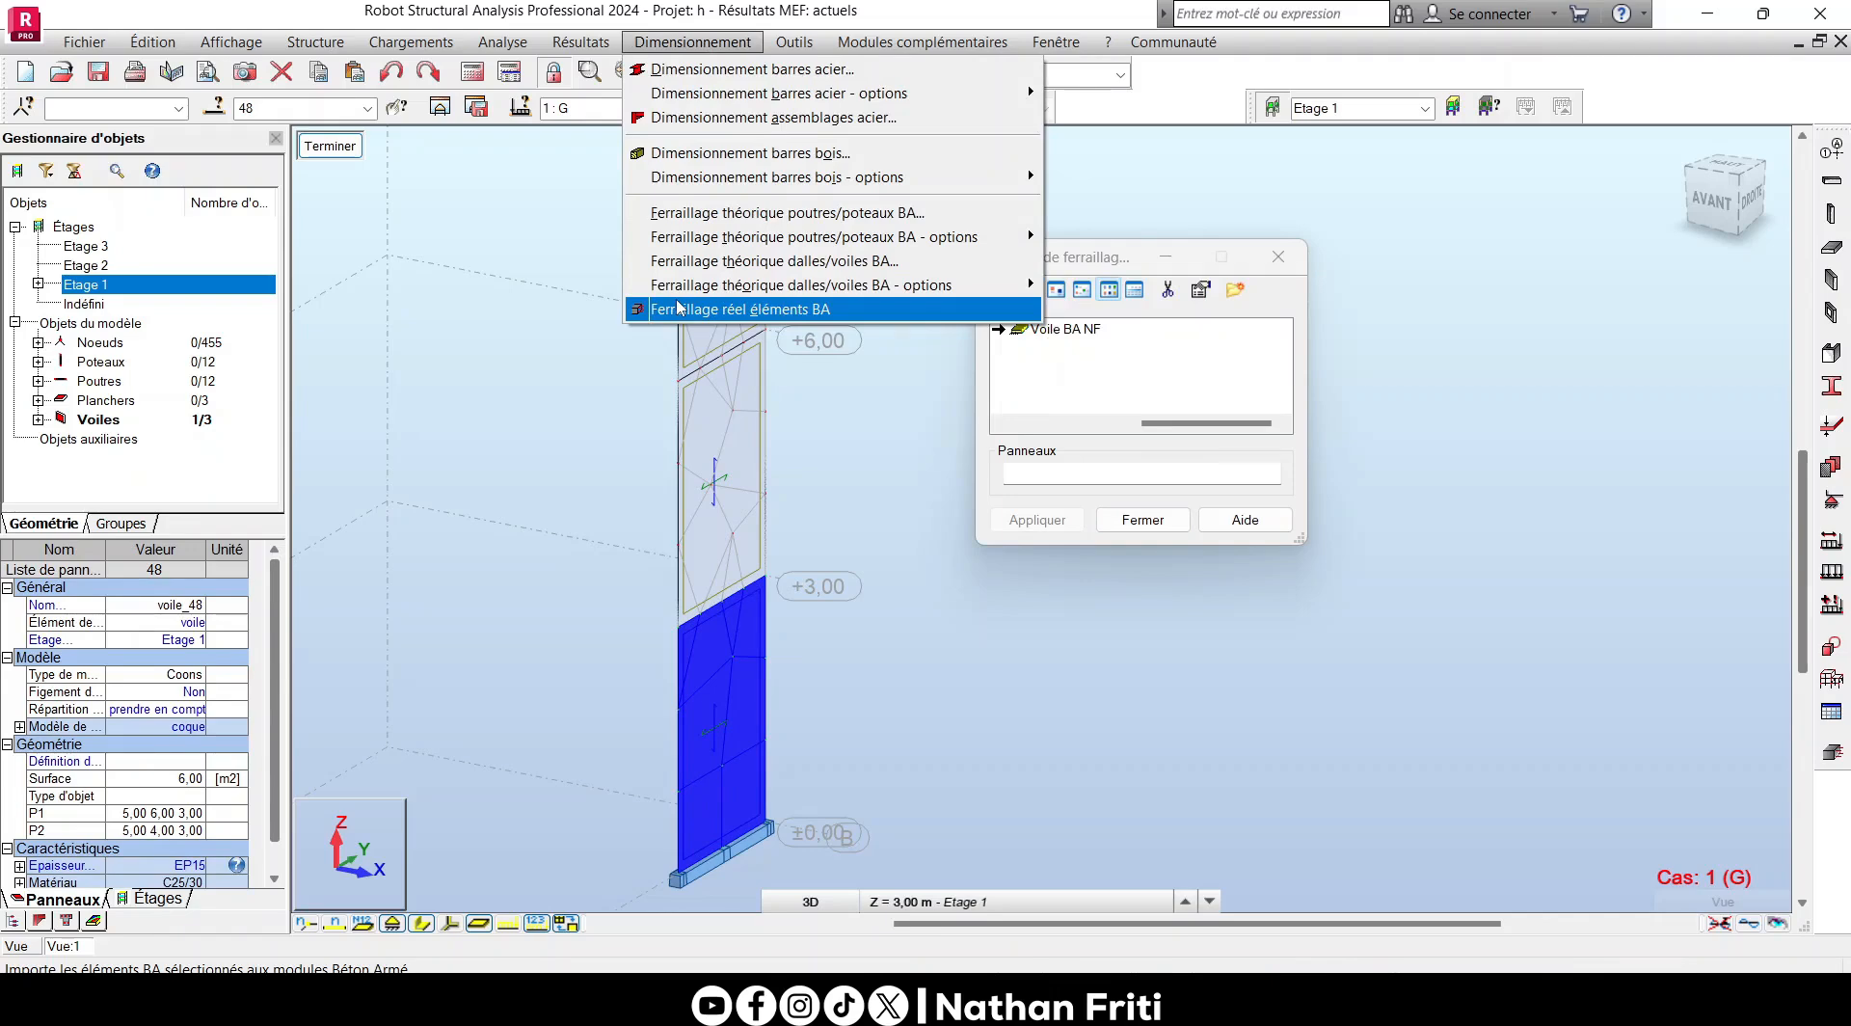
{"action": "left_click", "coordinate": [678, 306]}
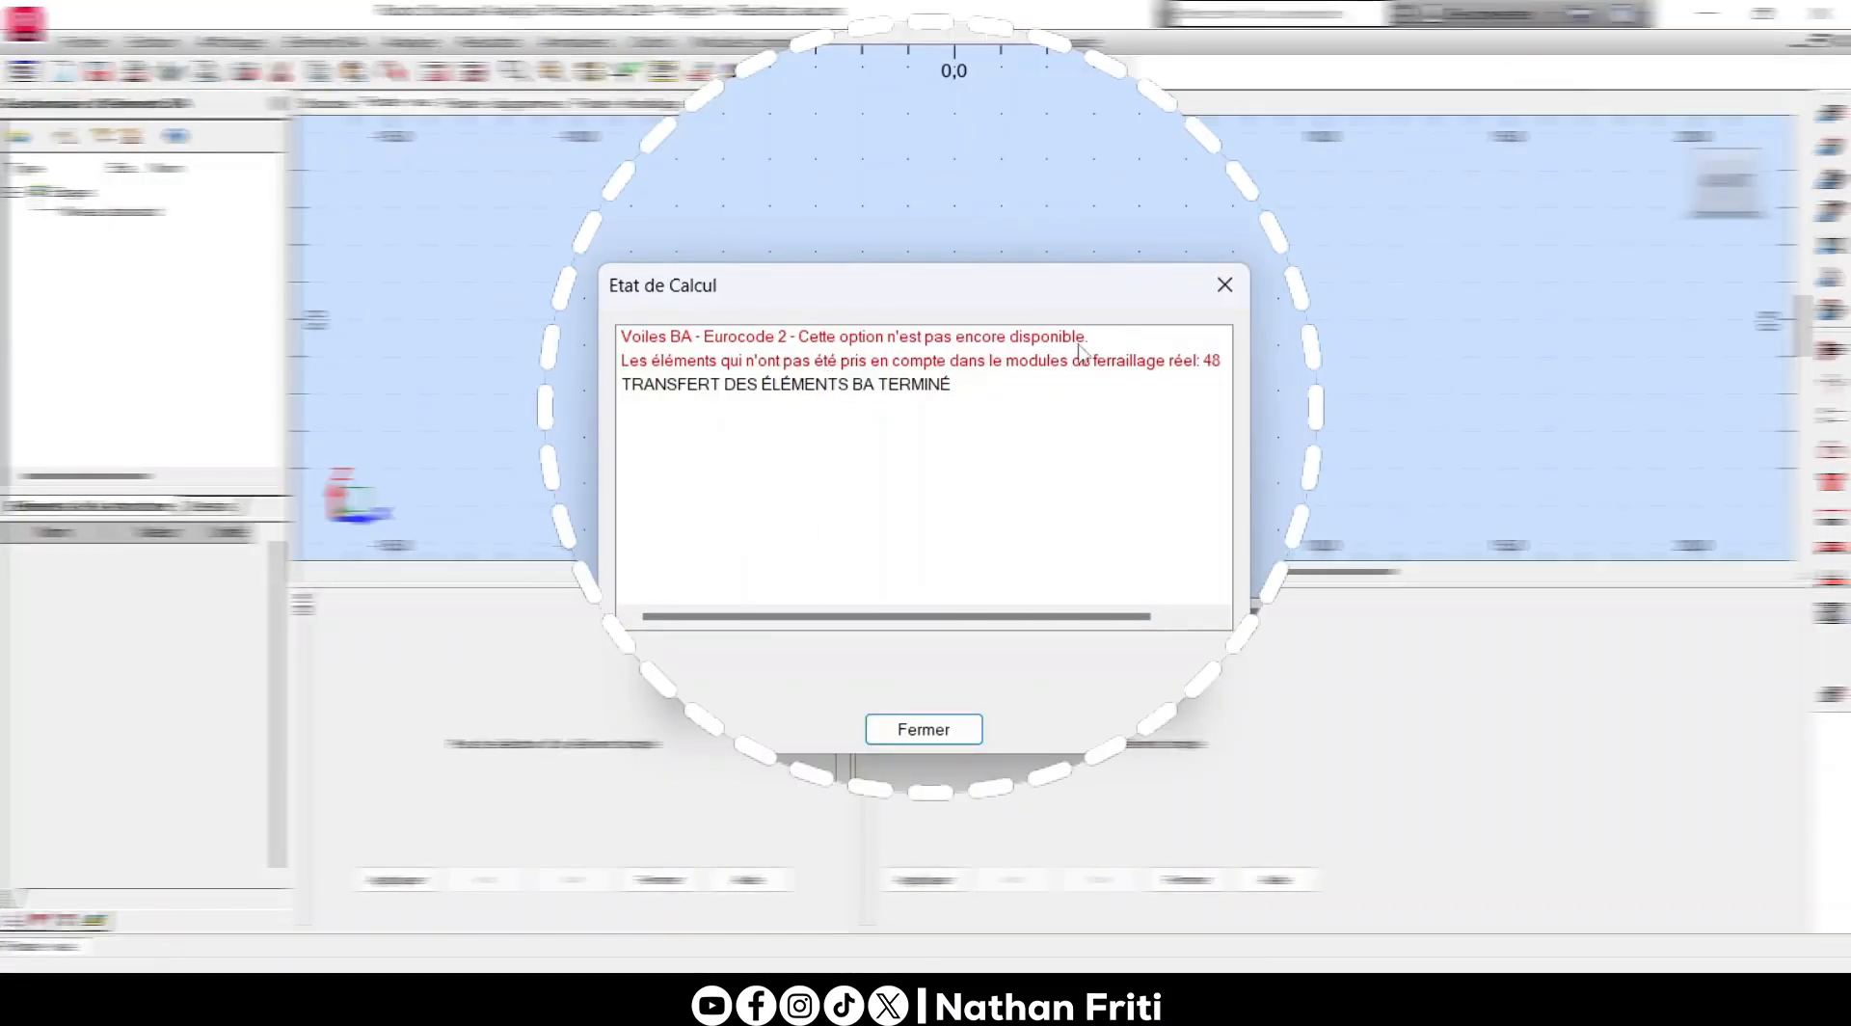
{"action": "left_click", "coordinate": [1216, 287]}
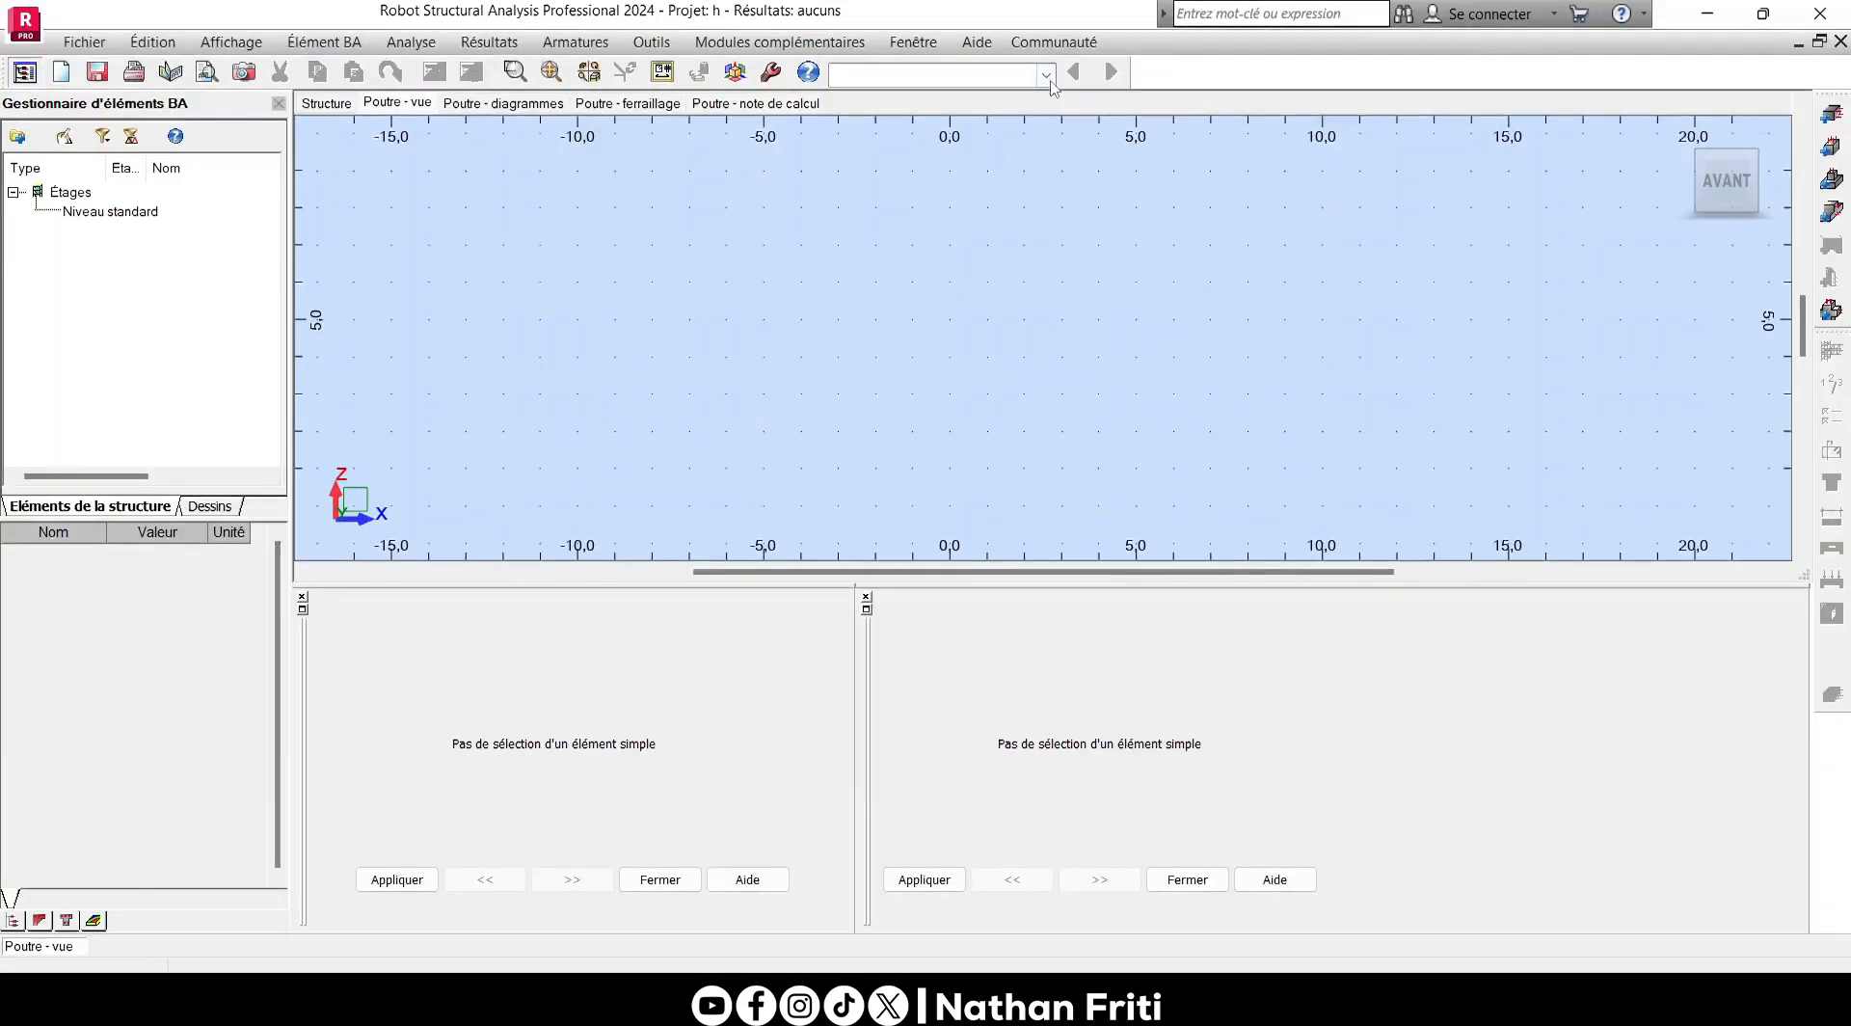
- Return to the structure's geometry layout and close the reinforcement type window
{"action": "left_click", "coordinate": [1050, 82]}
{"action": "left_click", "coordinate": [1016, 123]}
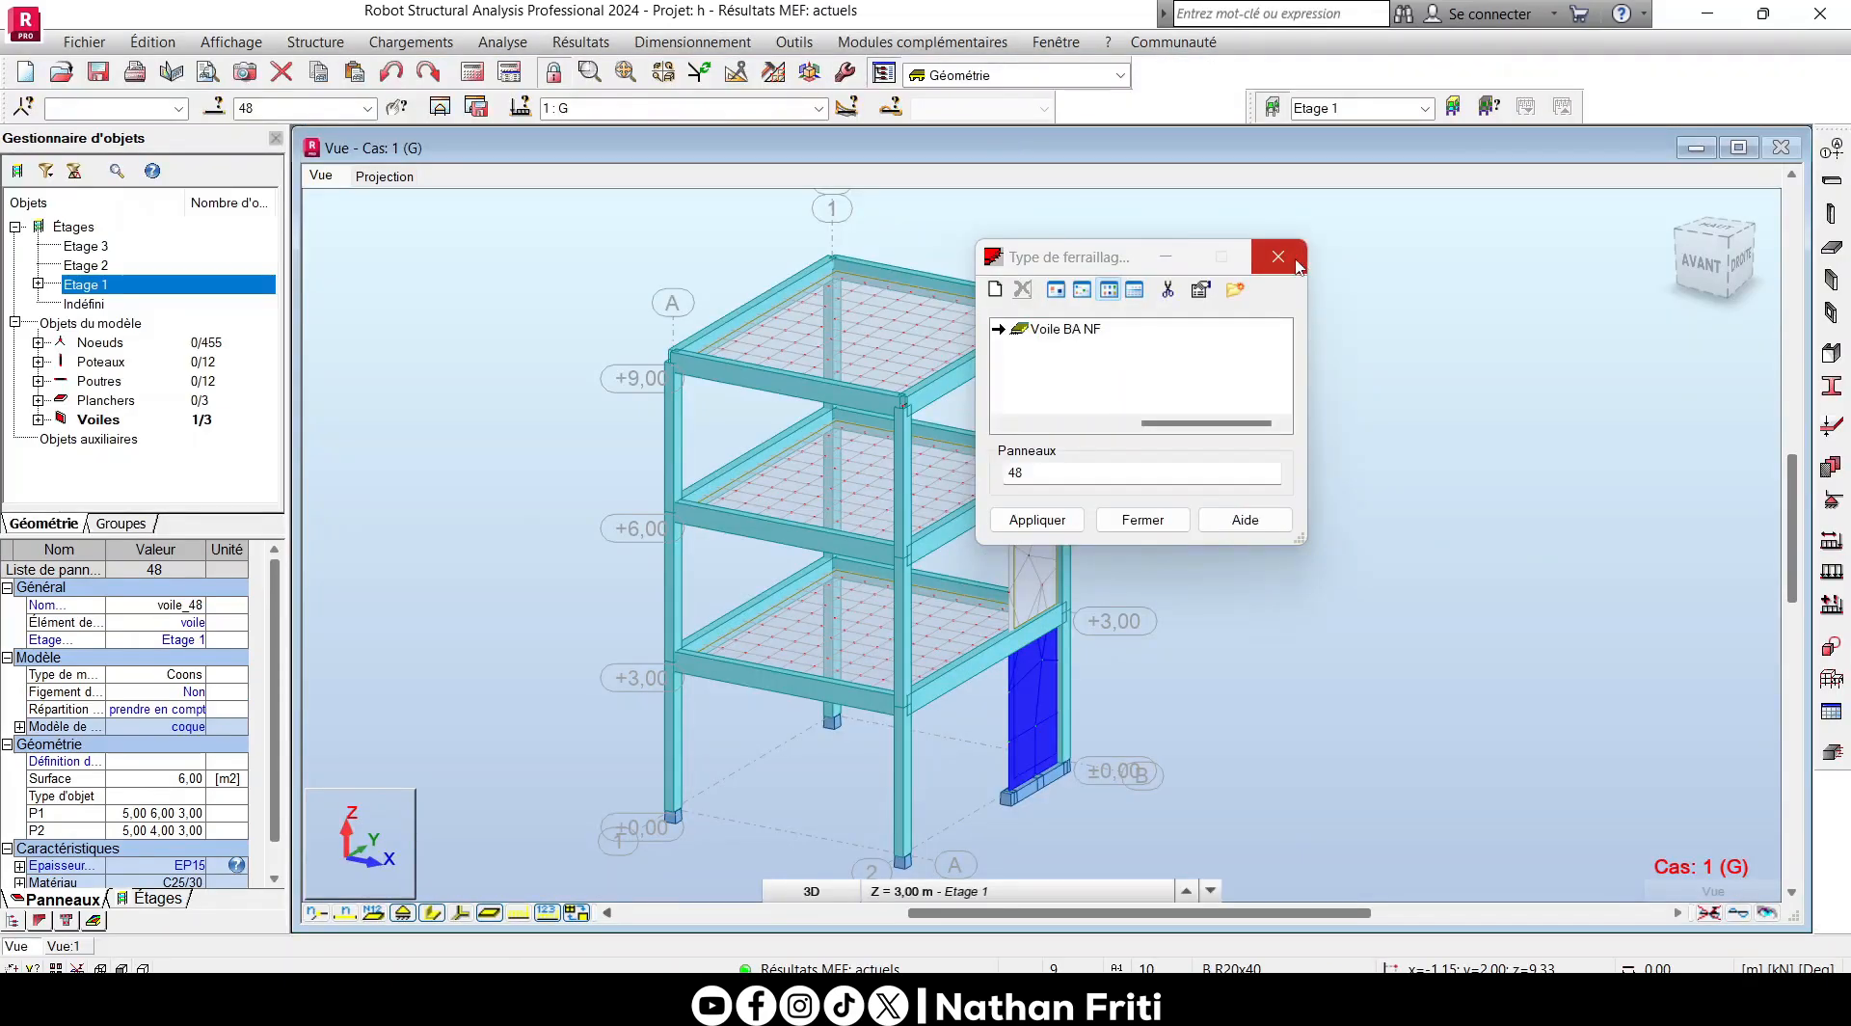
{"action": "left_click", "coordinate": [1278, 256]}
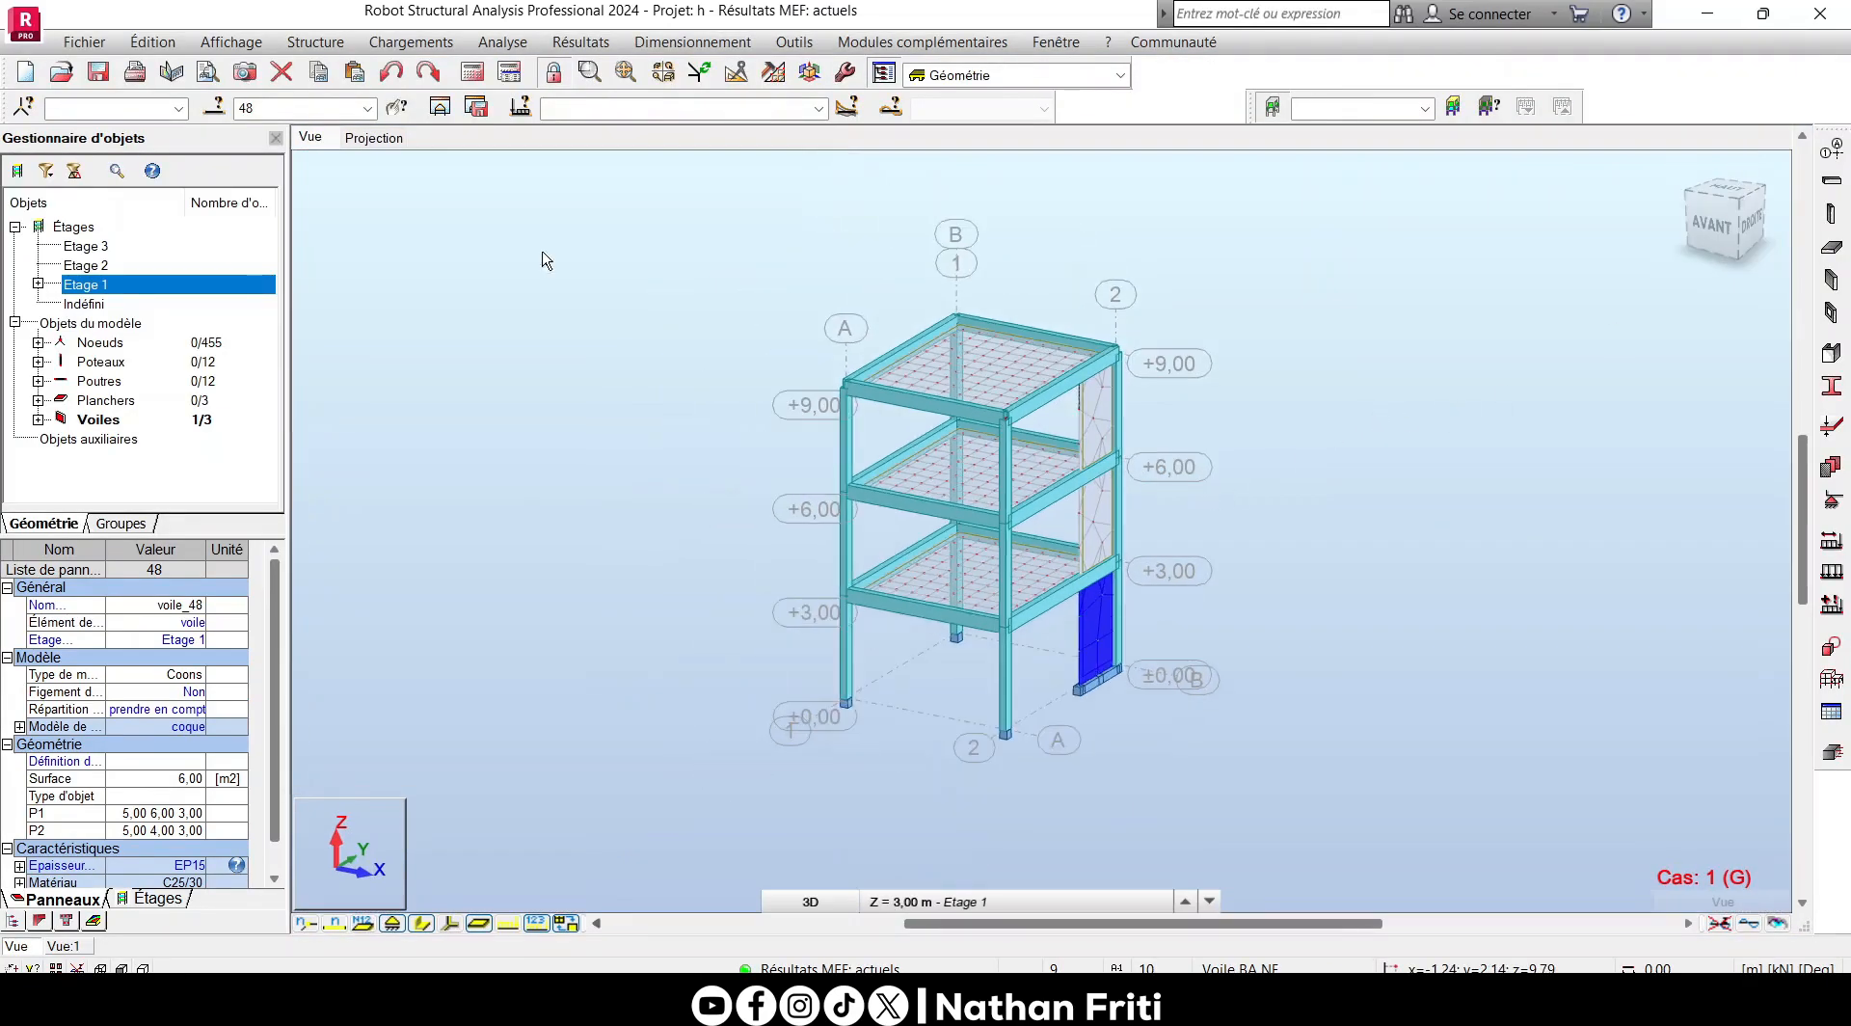
- Set the task's reinforced concrete design code to NF-EN 1992-1-1:2004/A1:2014/NA:2016 and accept the database change
{"action": "left_click", "coordinate": [723, 179]}
{"action": "left_click", "coordinate": [794, 41]}
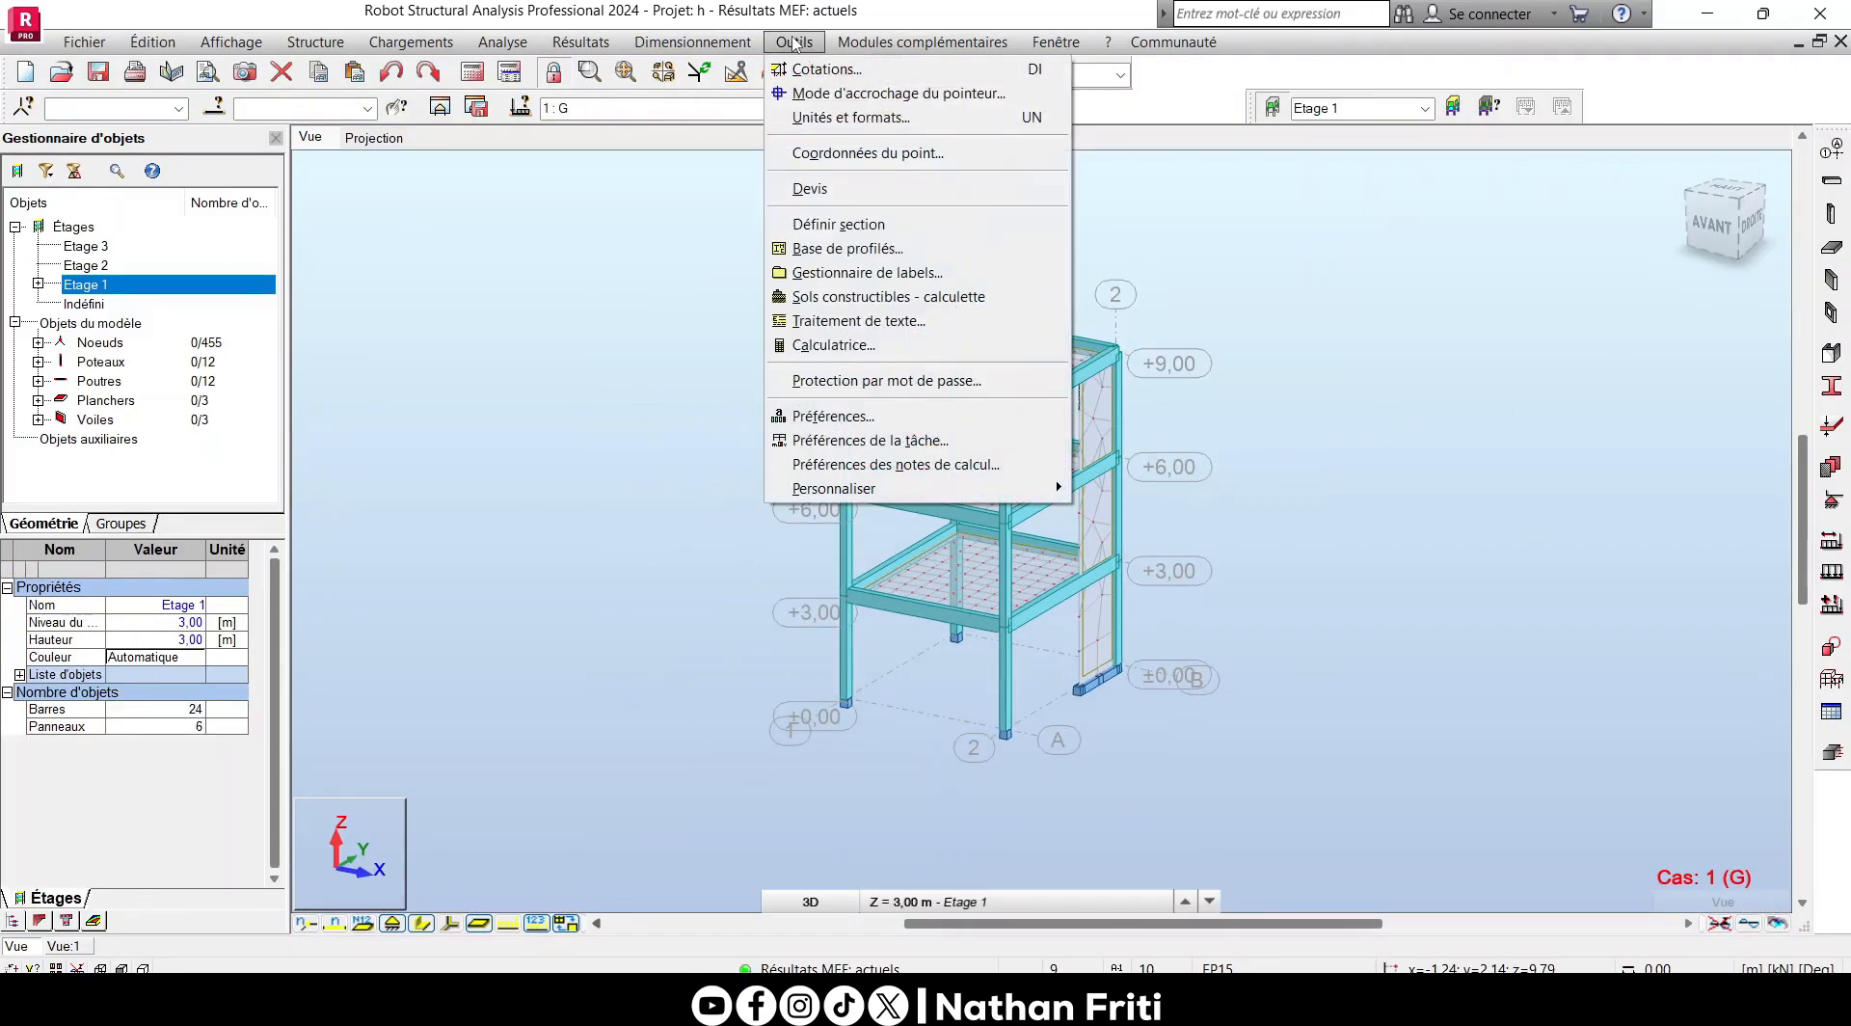
{"action": "left_click", "coordinate": [904, 442]}
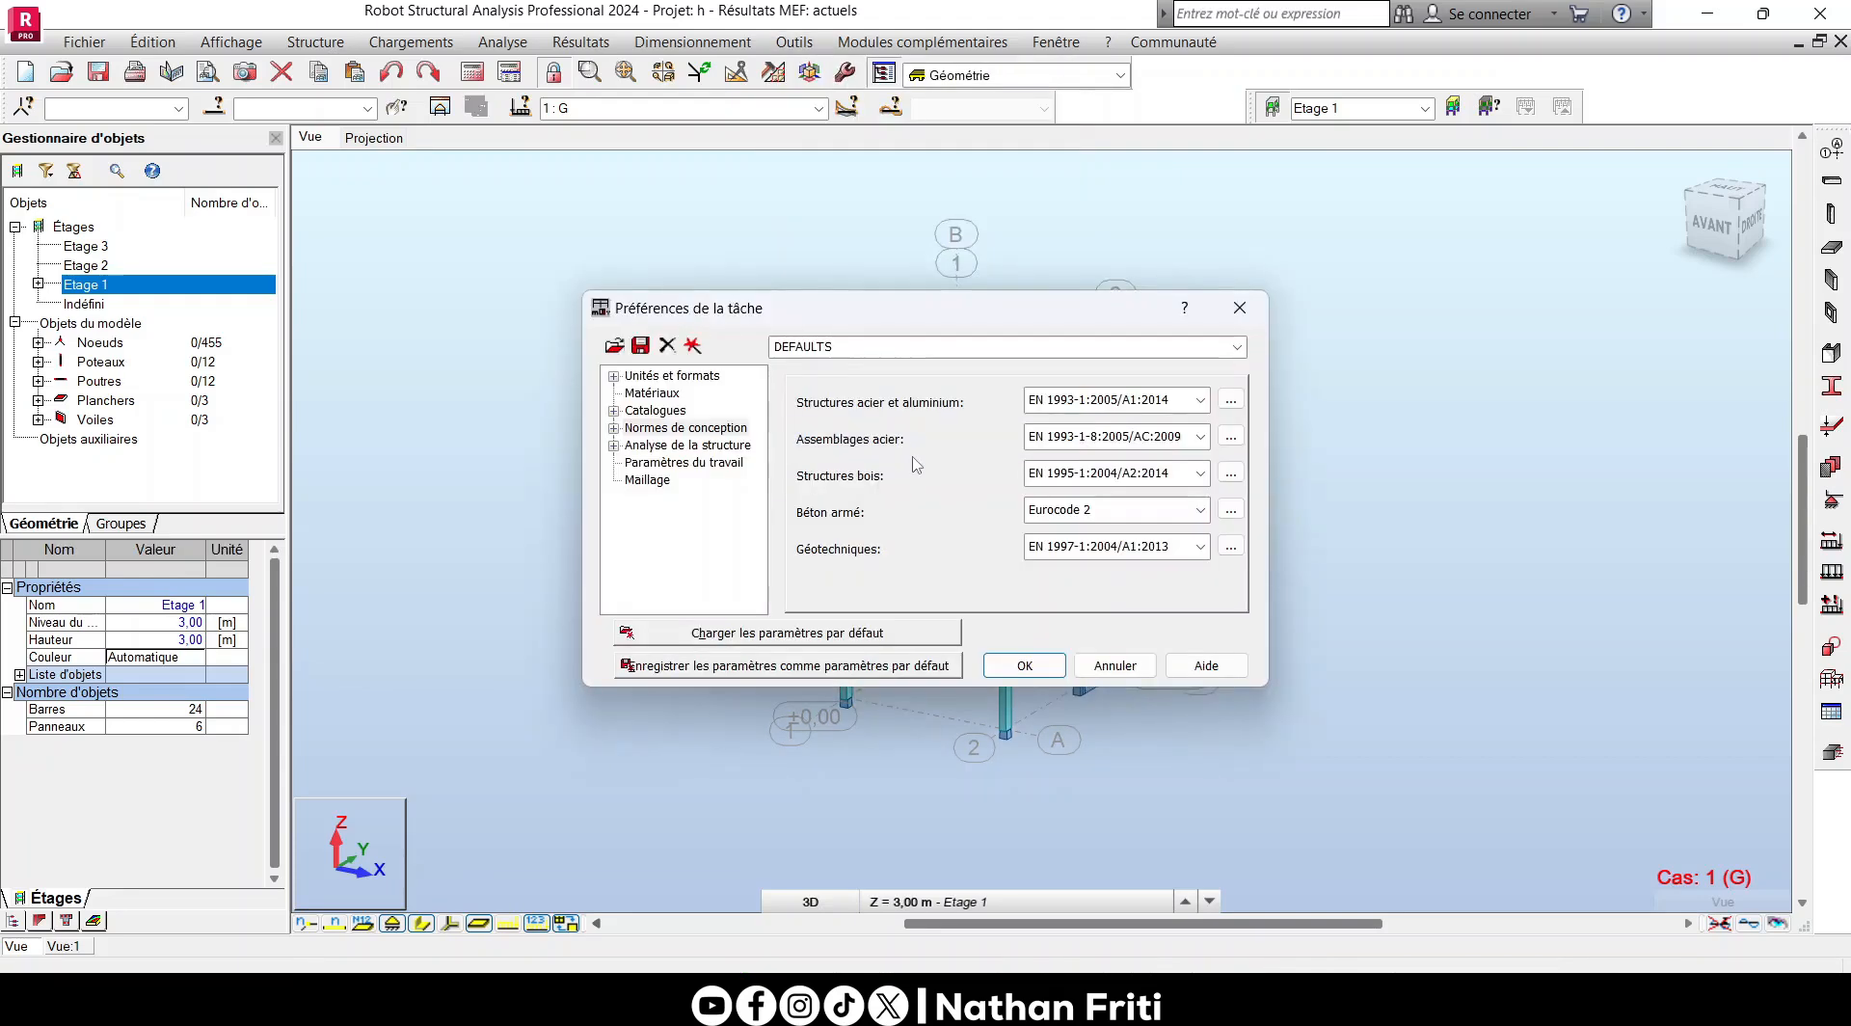
{"action": "left_click", "coordinate": [1200, 509]}
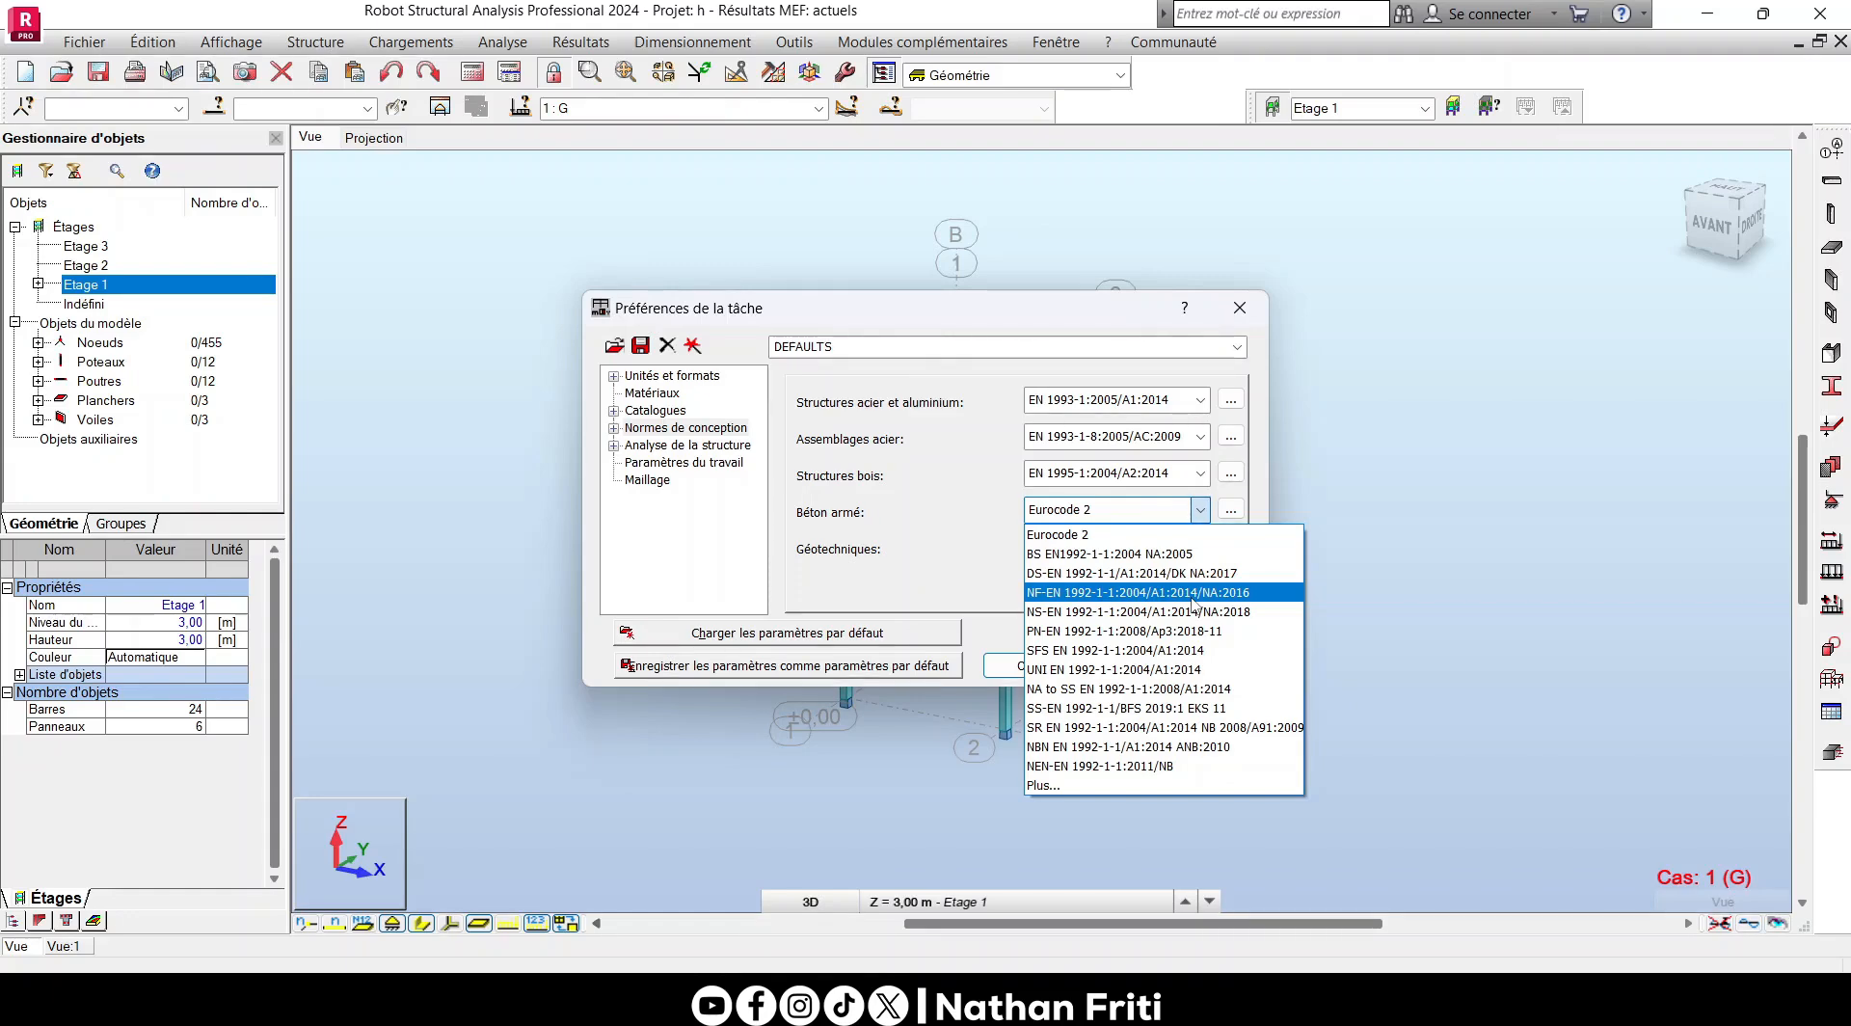
{"action": "left_click", "coordinate": [1073, 592]}
{"action": "left_click", "coordinate": [1024, 665]}
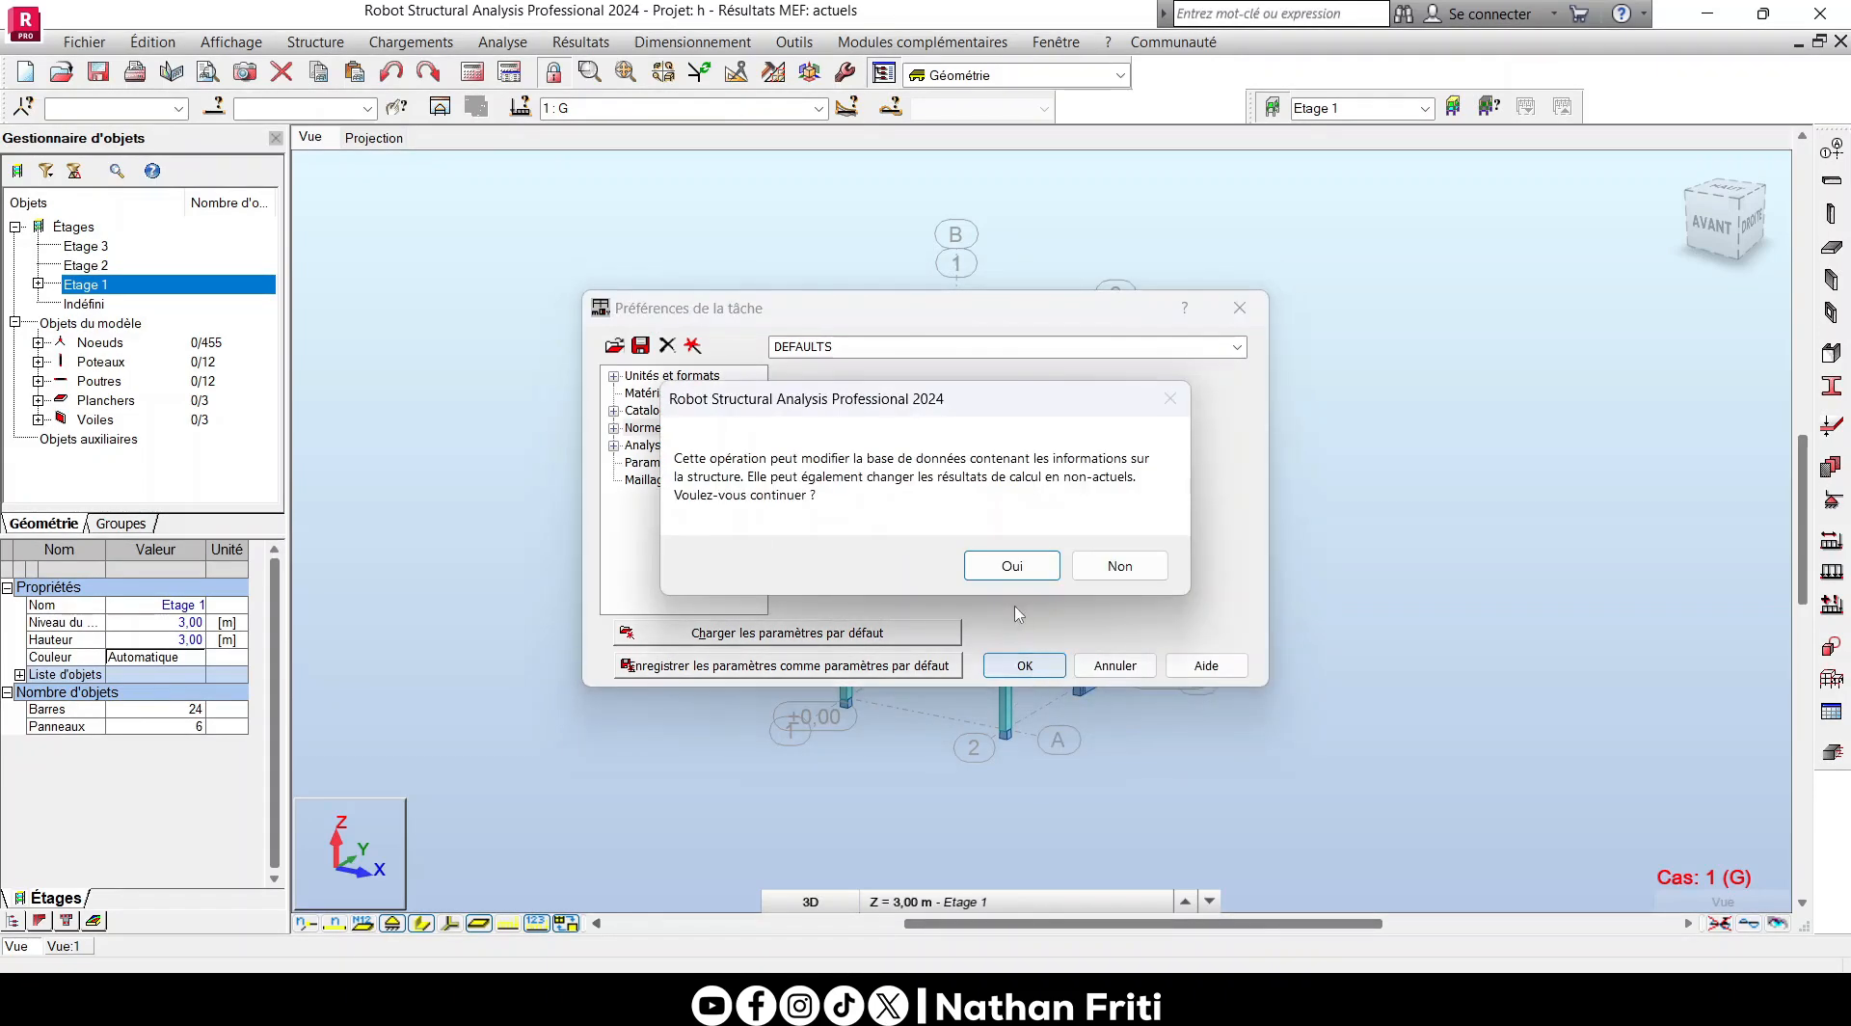
{"action": "left_click", "coordinate": [1011, 565]}
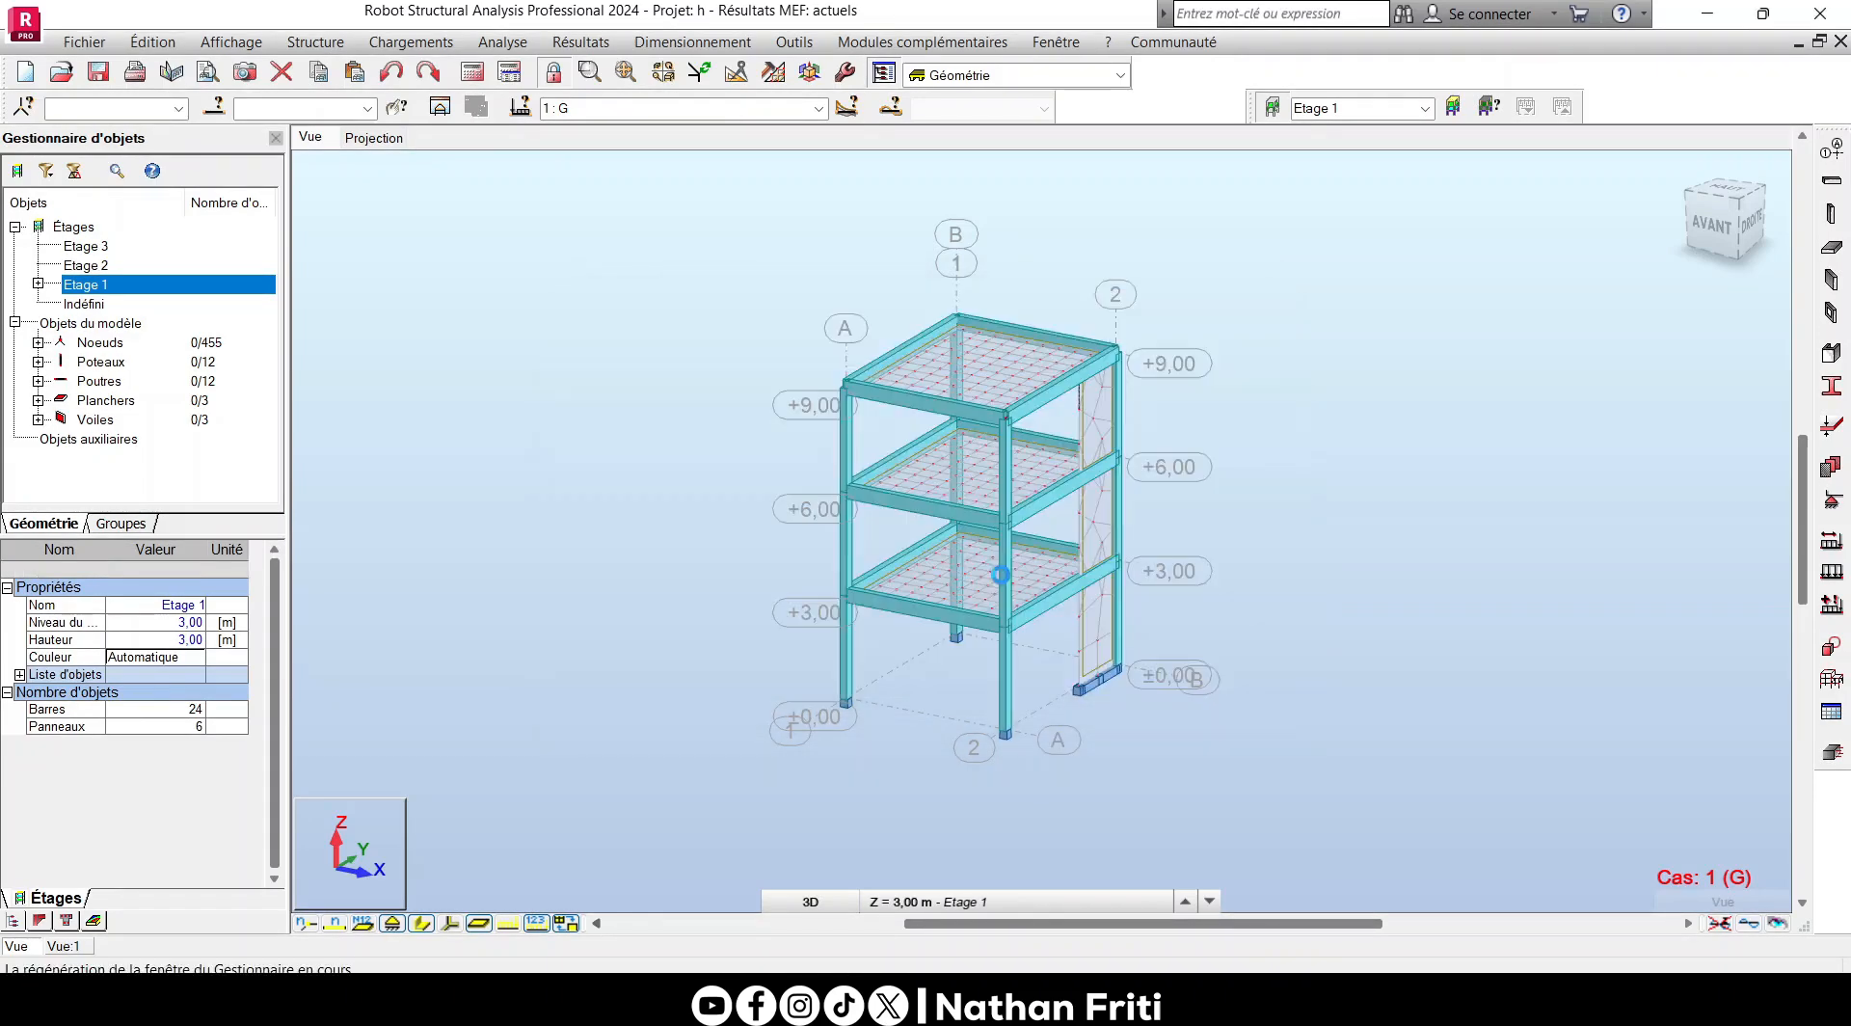
- Select wall panel 48 and transfer it to the real reinforcement design of reinforced concrete elements
{"action": "left_click", "coordinate": [1094, 634]}
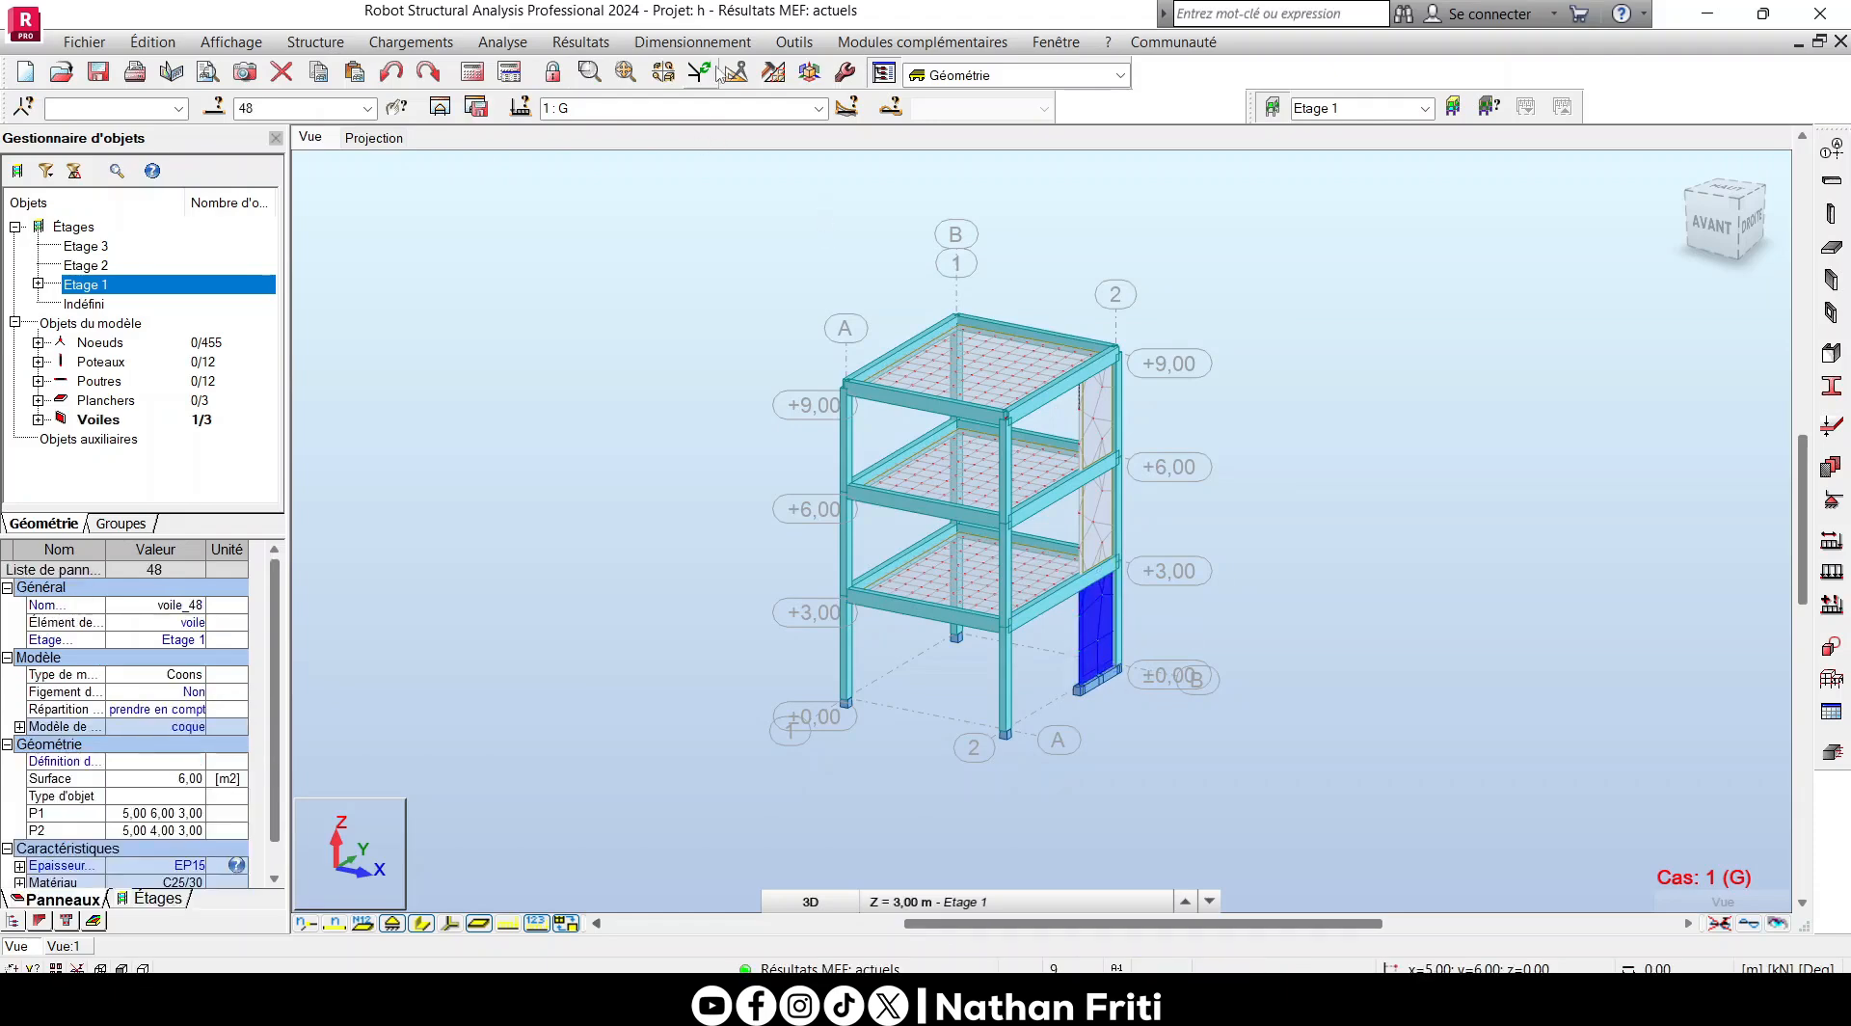
{"action": "left_click", "coordinate": [692, 41]}
{"action": "left_click", "coordinate": [685, 309]}
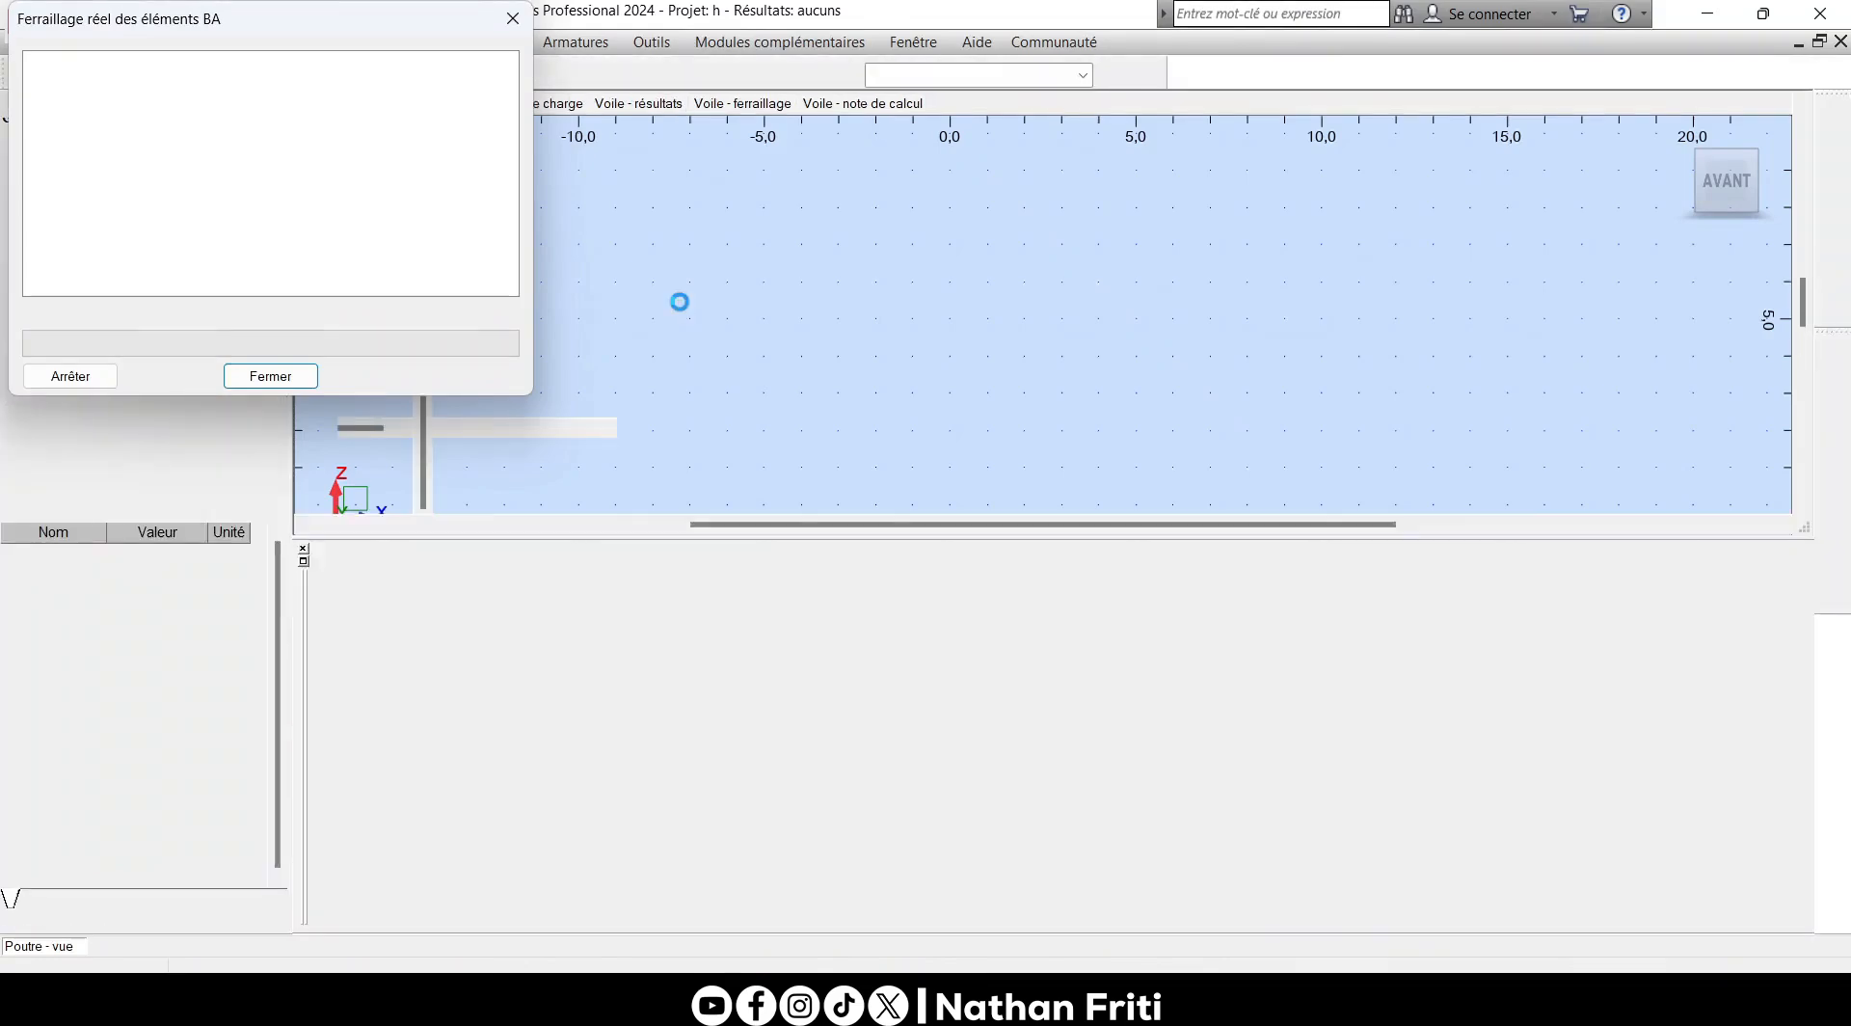
{"action": "left_click", "coordinate": [761, 821]}
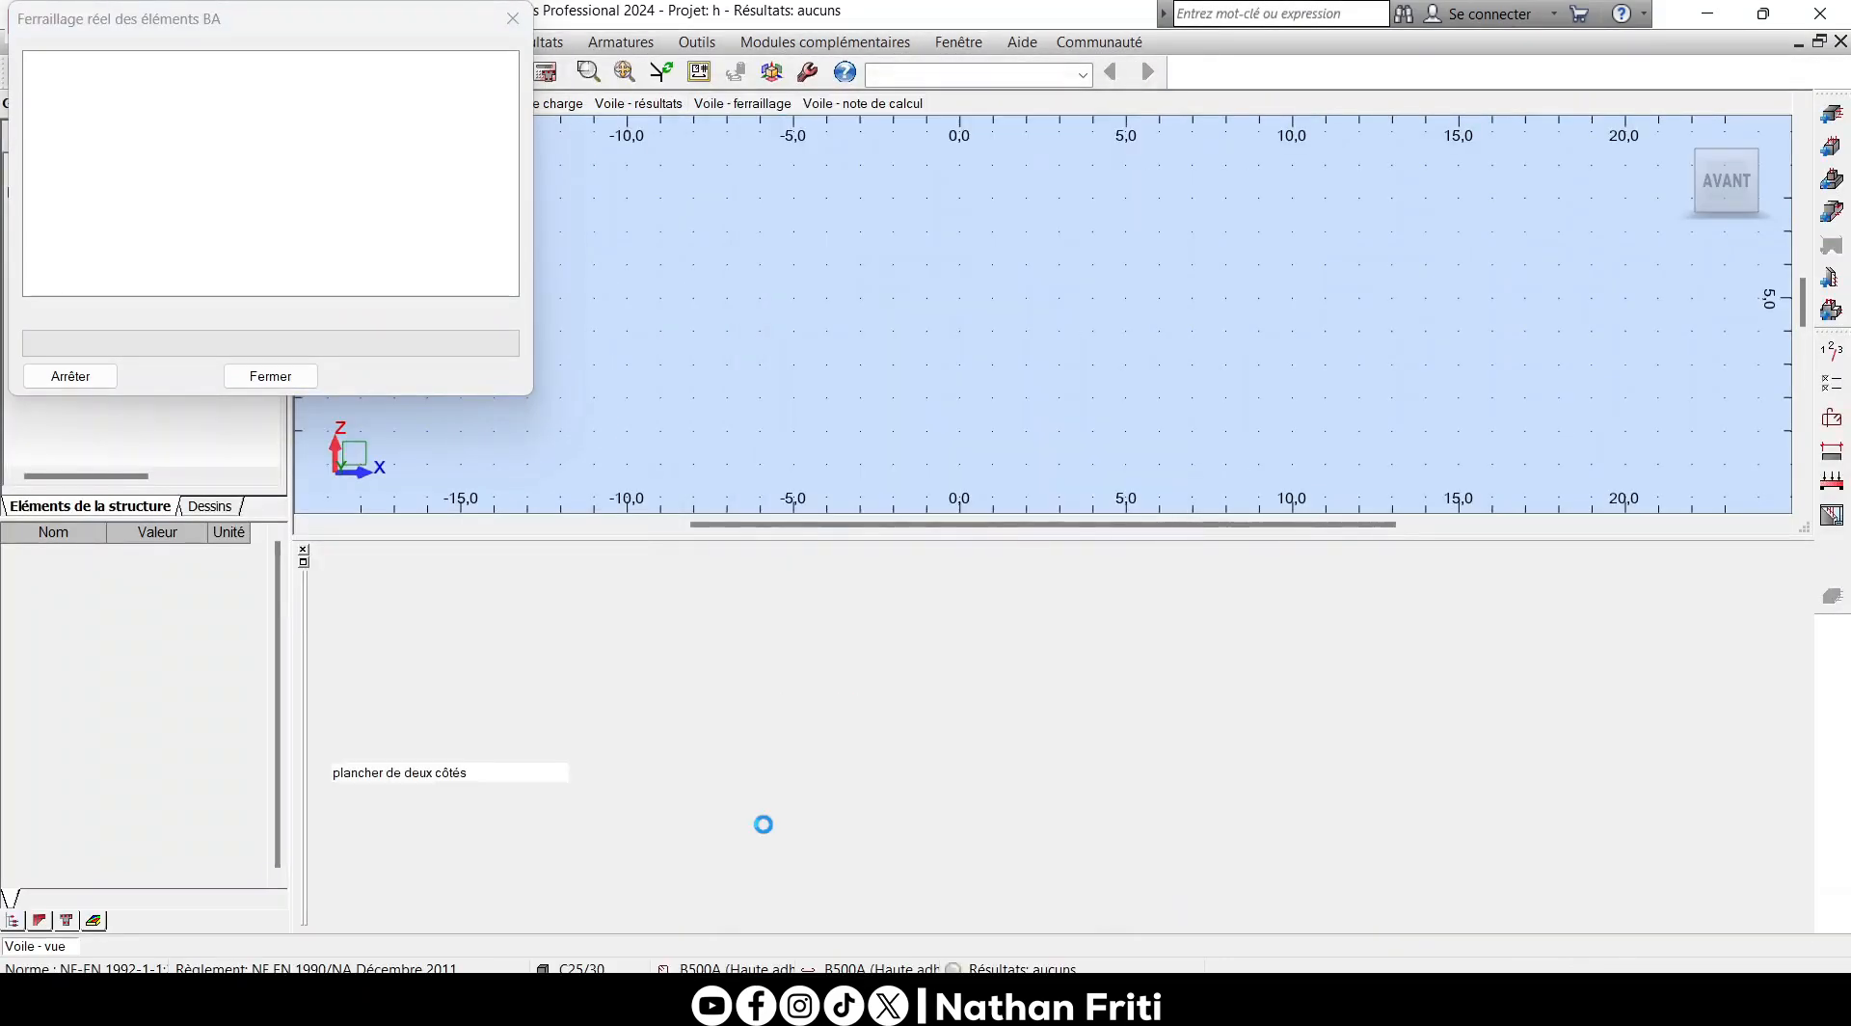
{"action": "scroll", "coordinate": [777, 392], "scroll_direction": "down", "scroll_amount": 3}
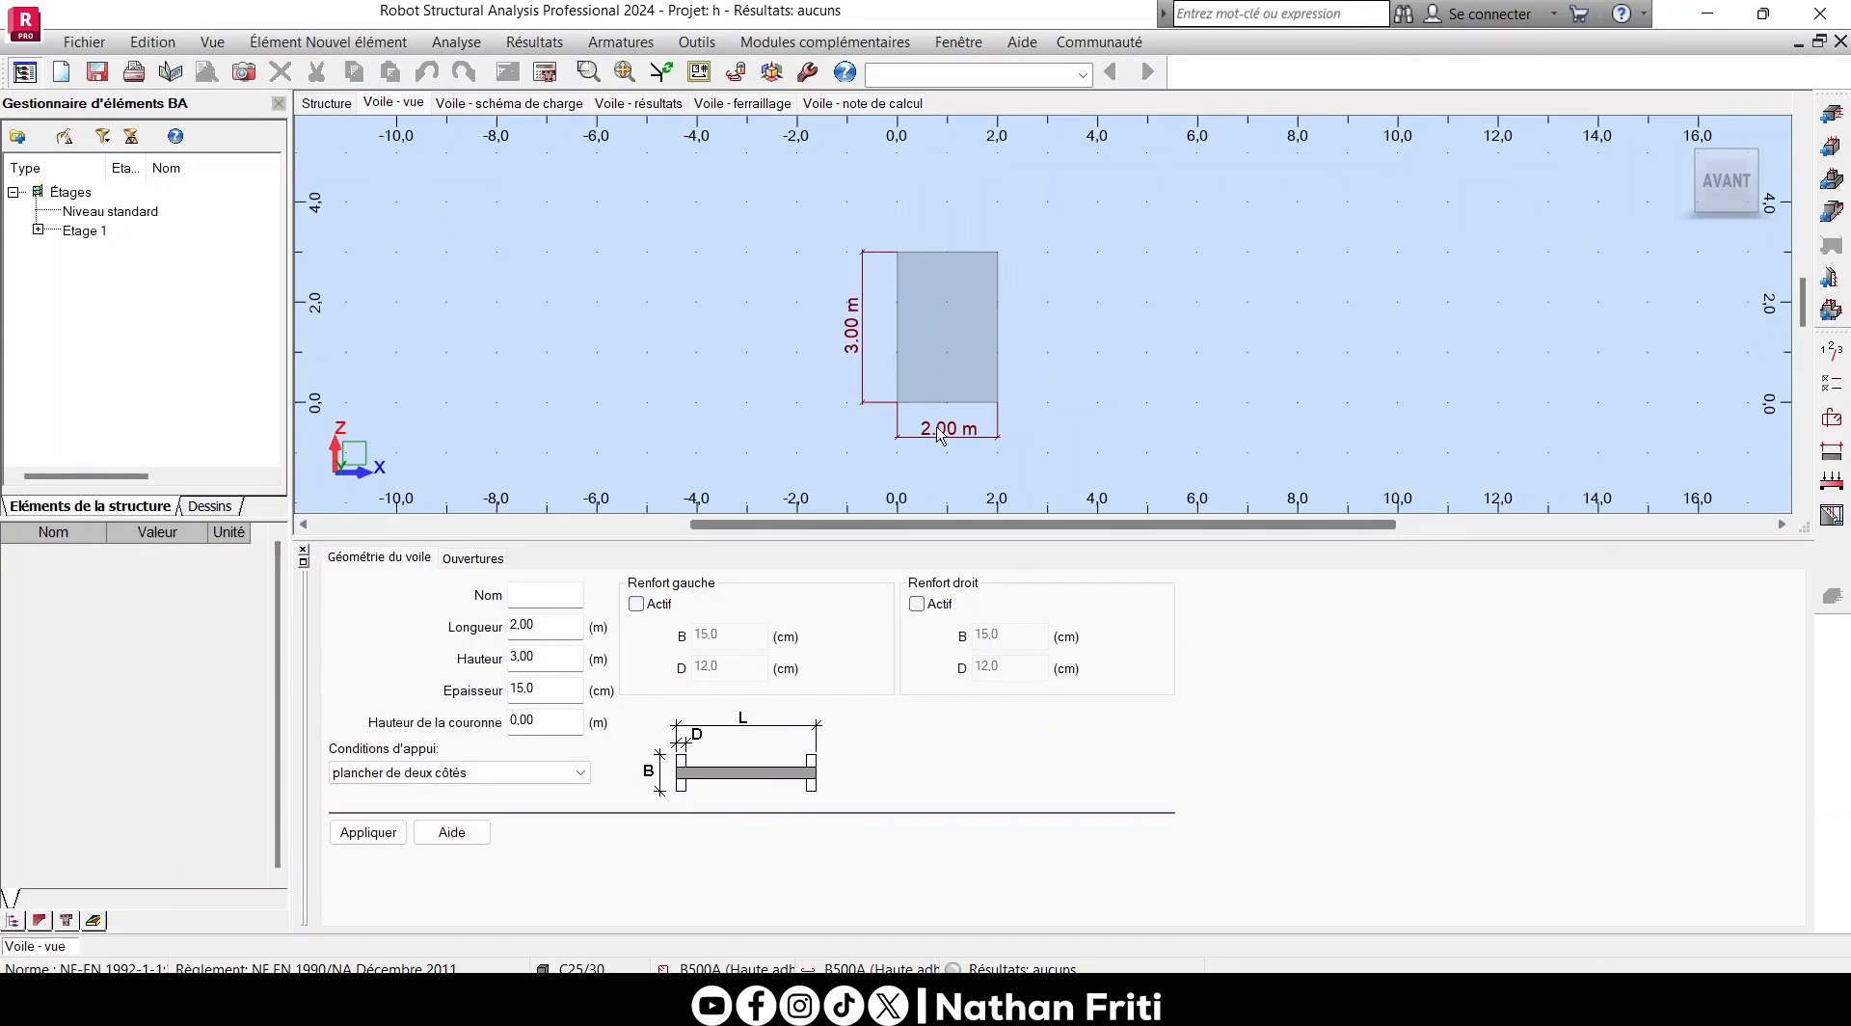
- In the storey parameters, set the environment class to XC1 and the structure class to S4
{"action": "left_click", "coordinate": [1831, 382]}
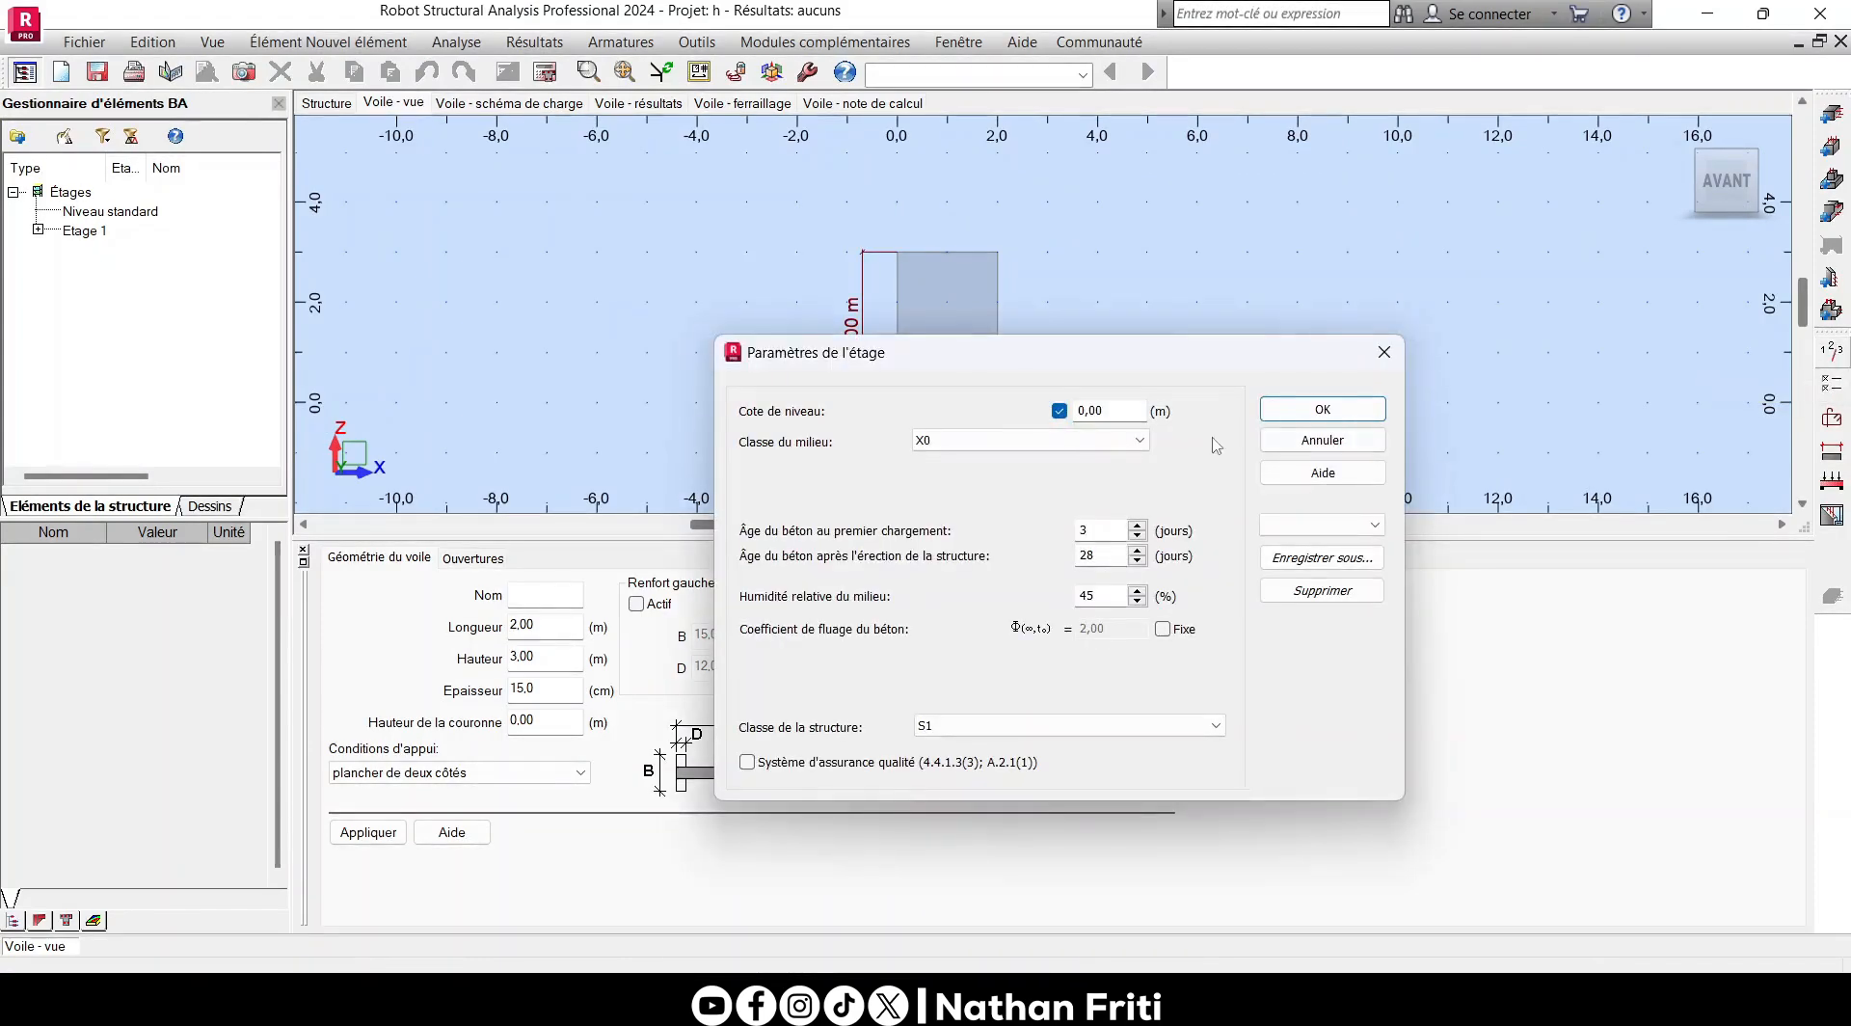
{"action": "left_click", "coordinate": [1027, 440]}
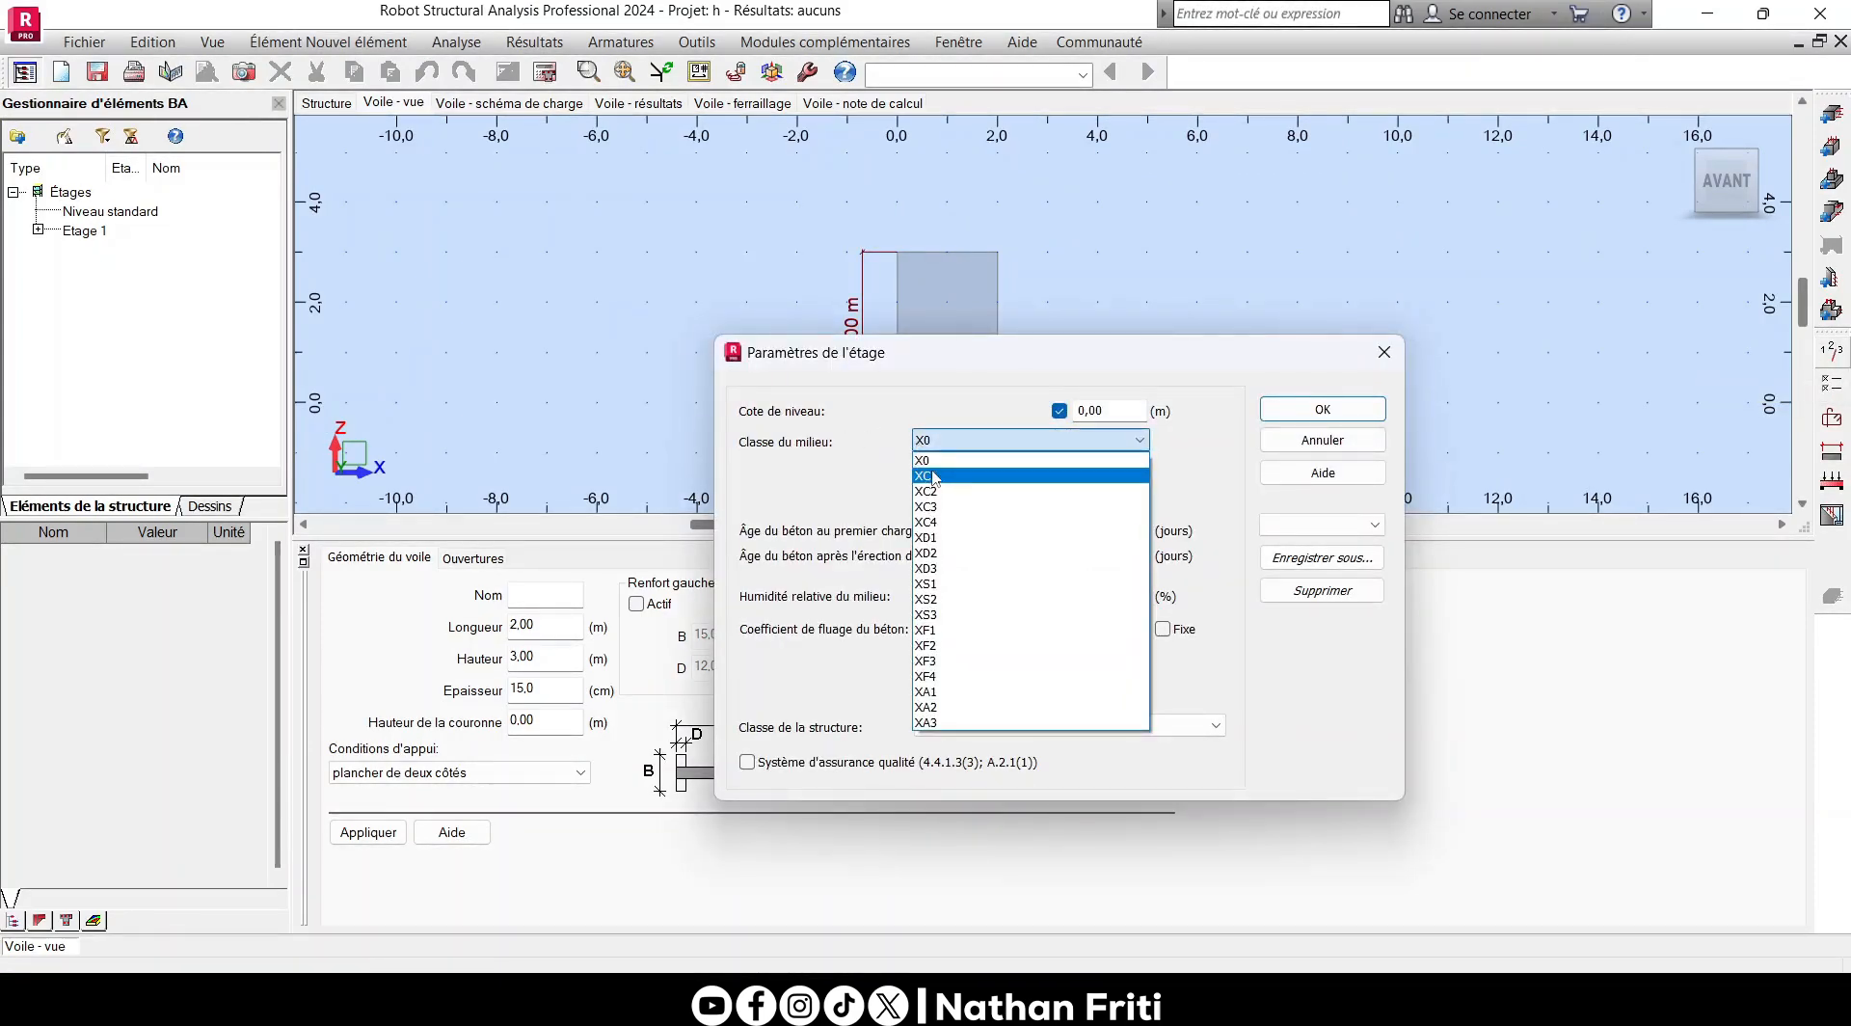
{"action": "left_click", "coordinate": [935, 477]}
{"action": "left_click", "coordinate": [942, 727]}
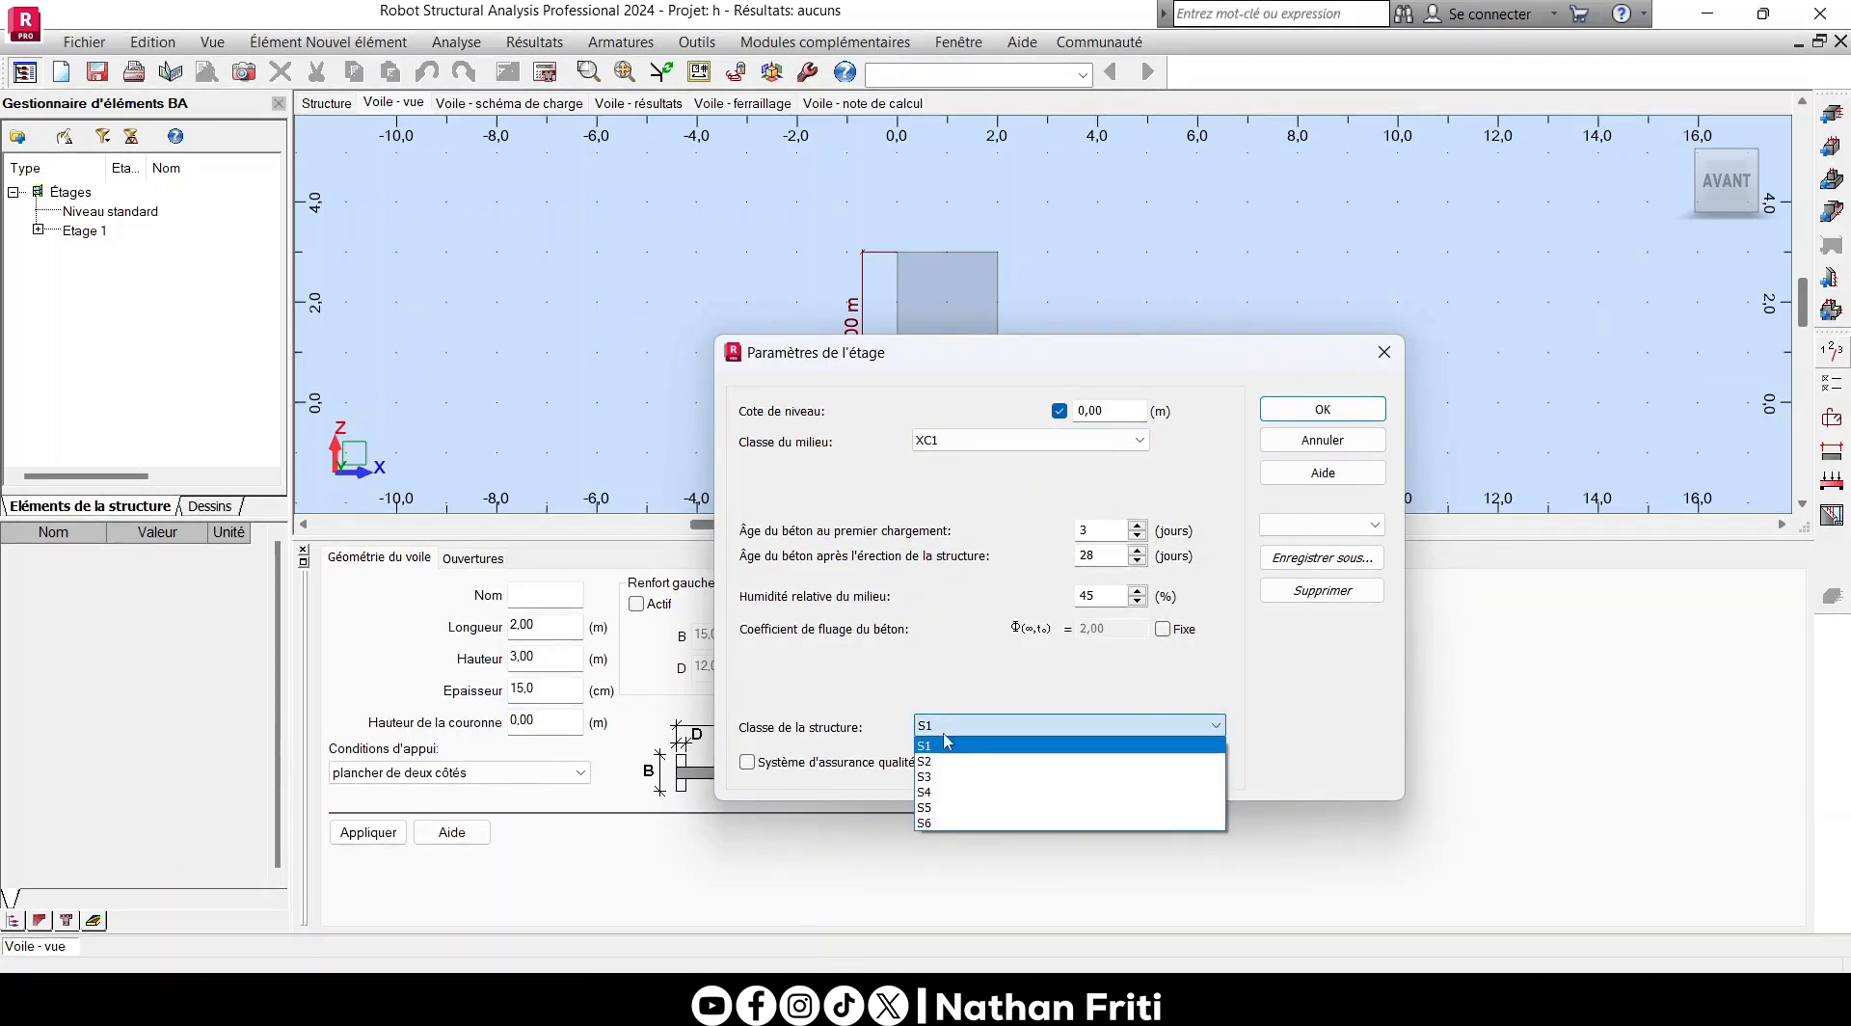
{"action": "left_click", "coordinate": [944, 791]}
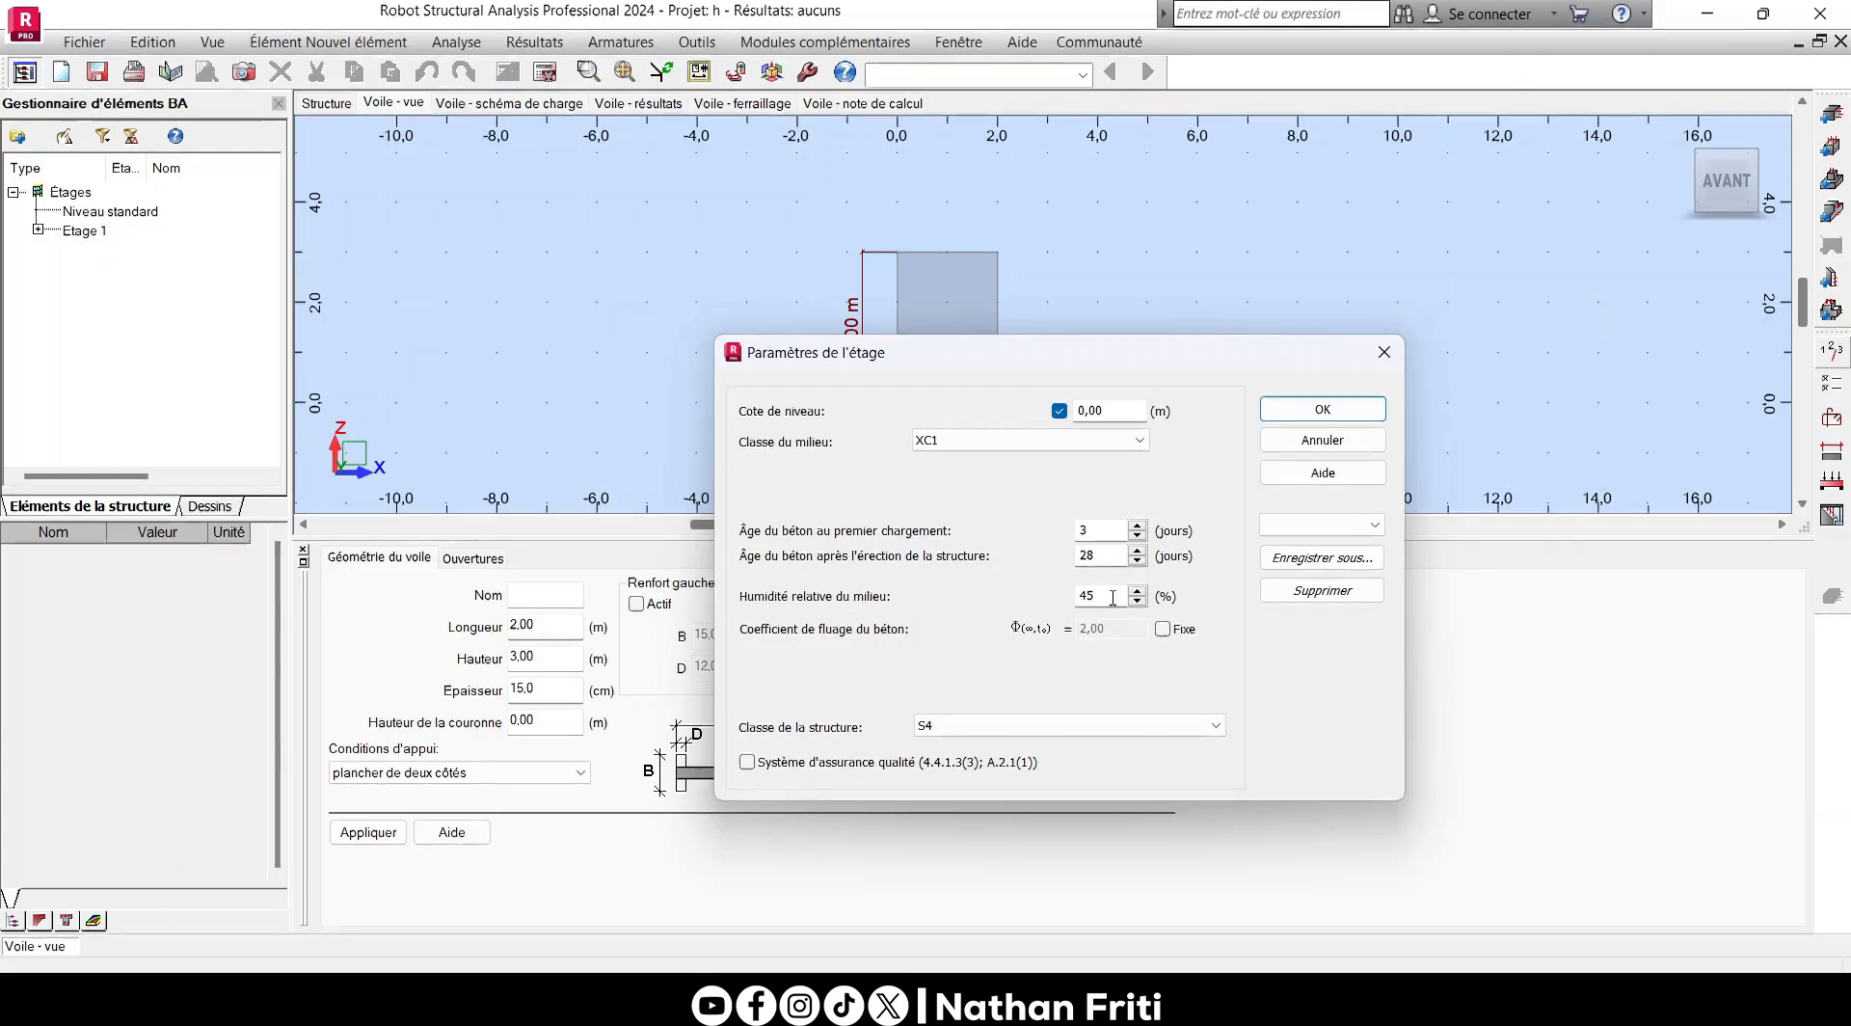
{"action": "left_click", "coordinate": [1323, 409]}
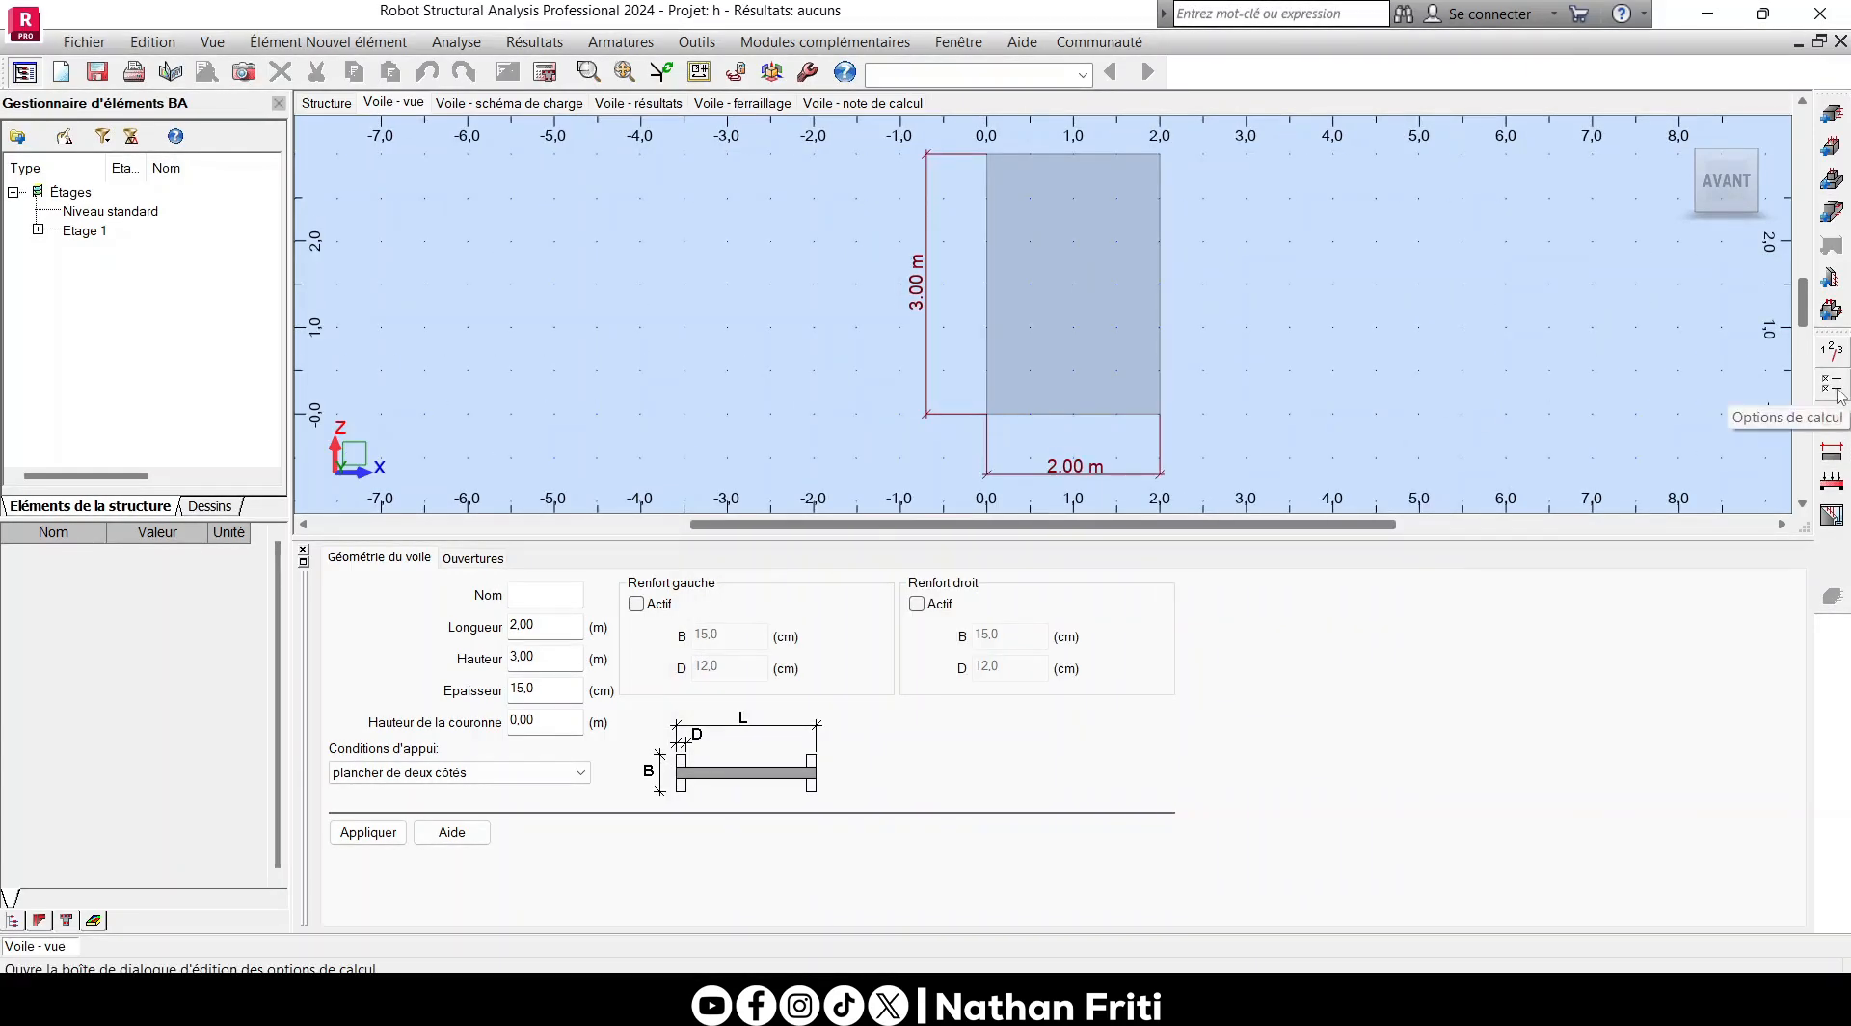
- In the wall's calculation options, check the cover deviations and concrete settings, and choose the longitudinal steel class
{"action": "left_click", "coordinate": [1834, 387]}
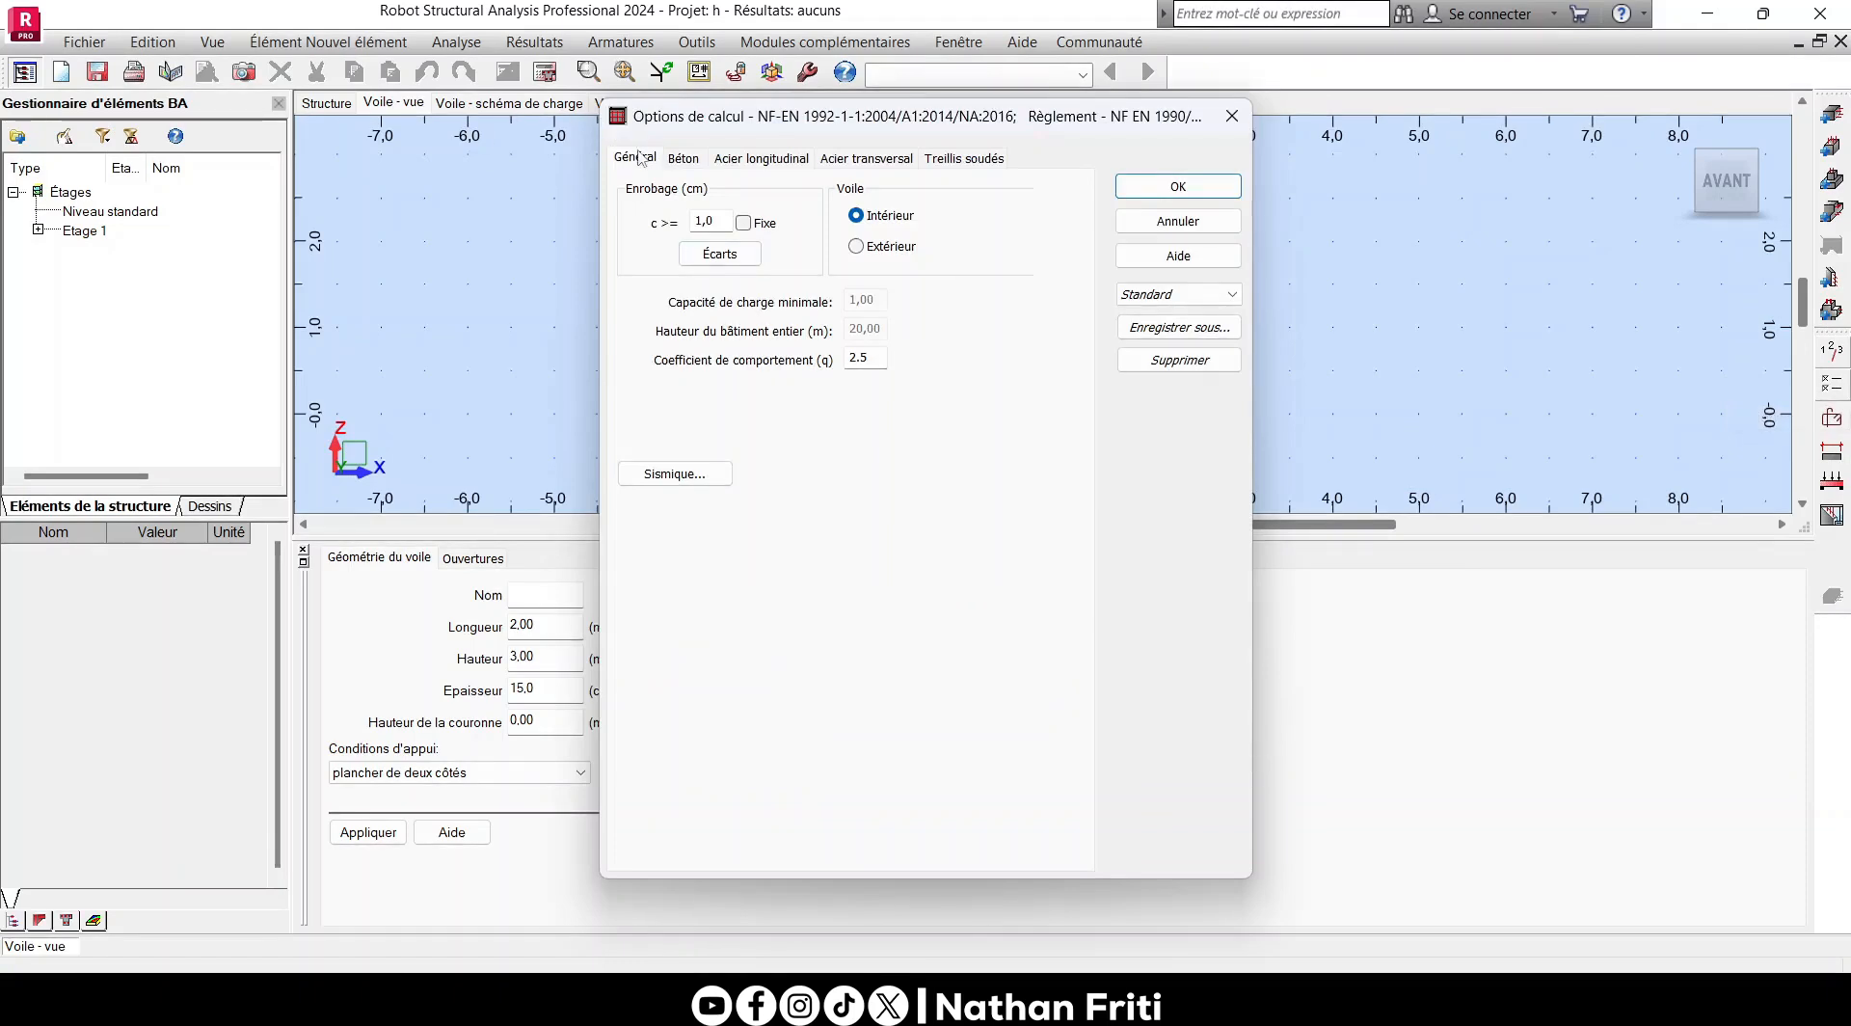
{"action": "left_click", "coordinate": [742, 251]}
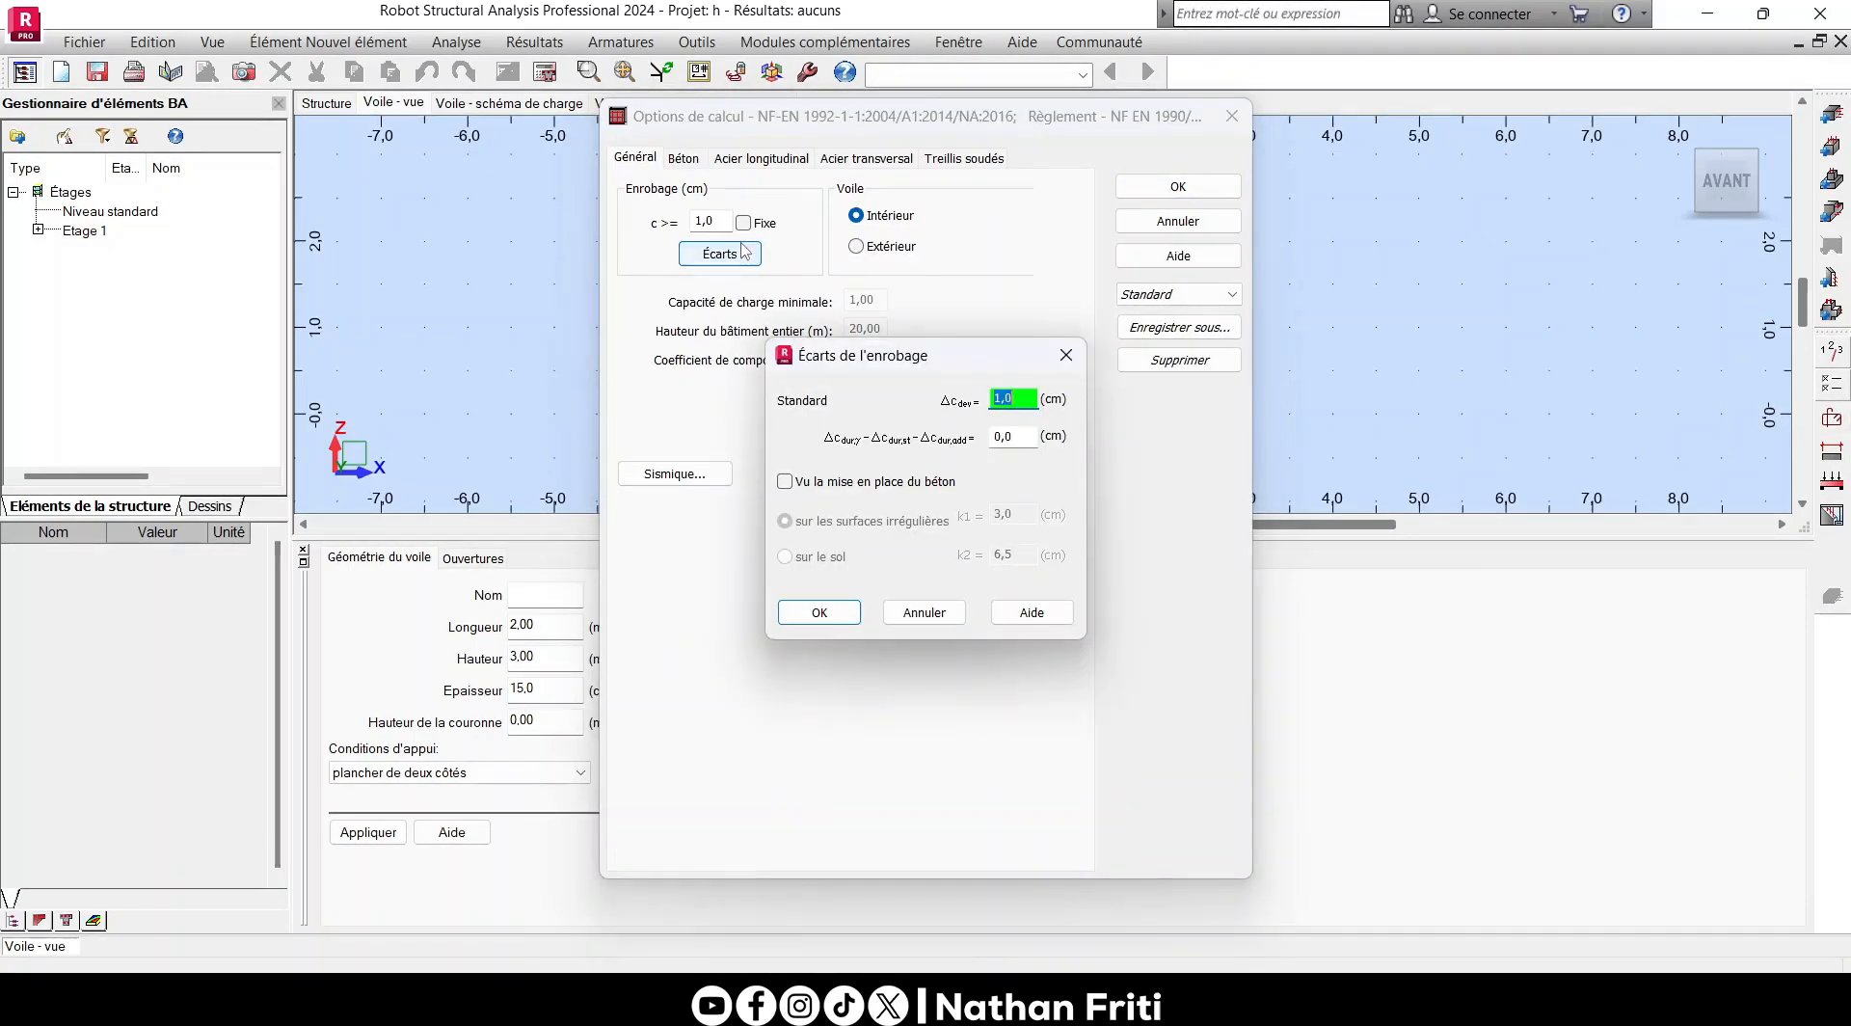
{"action": "left_click", "coordinate": [1067, 355]}
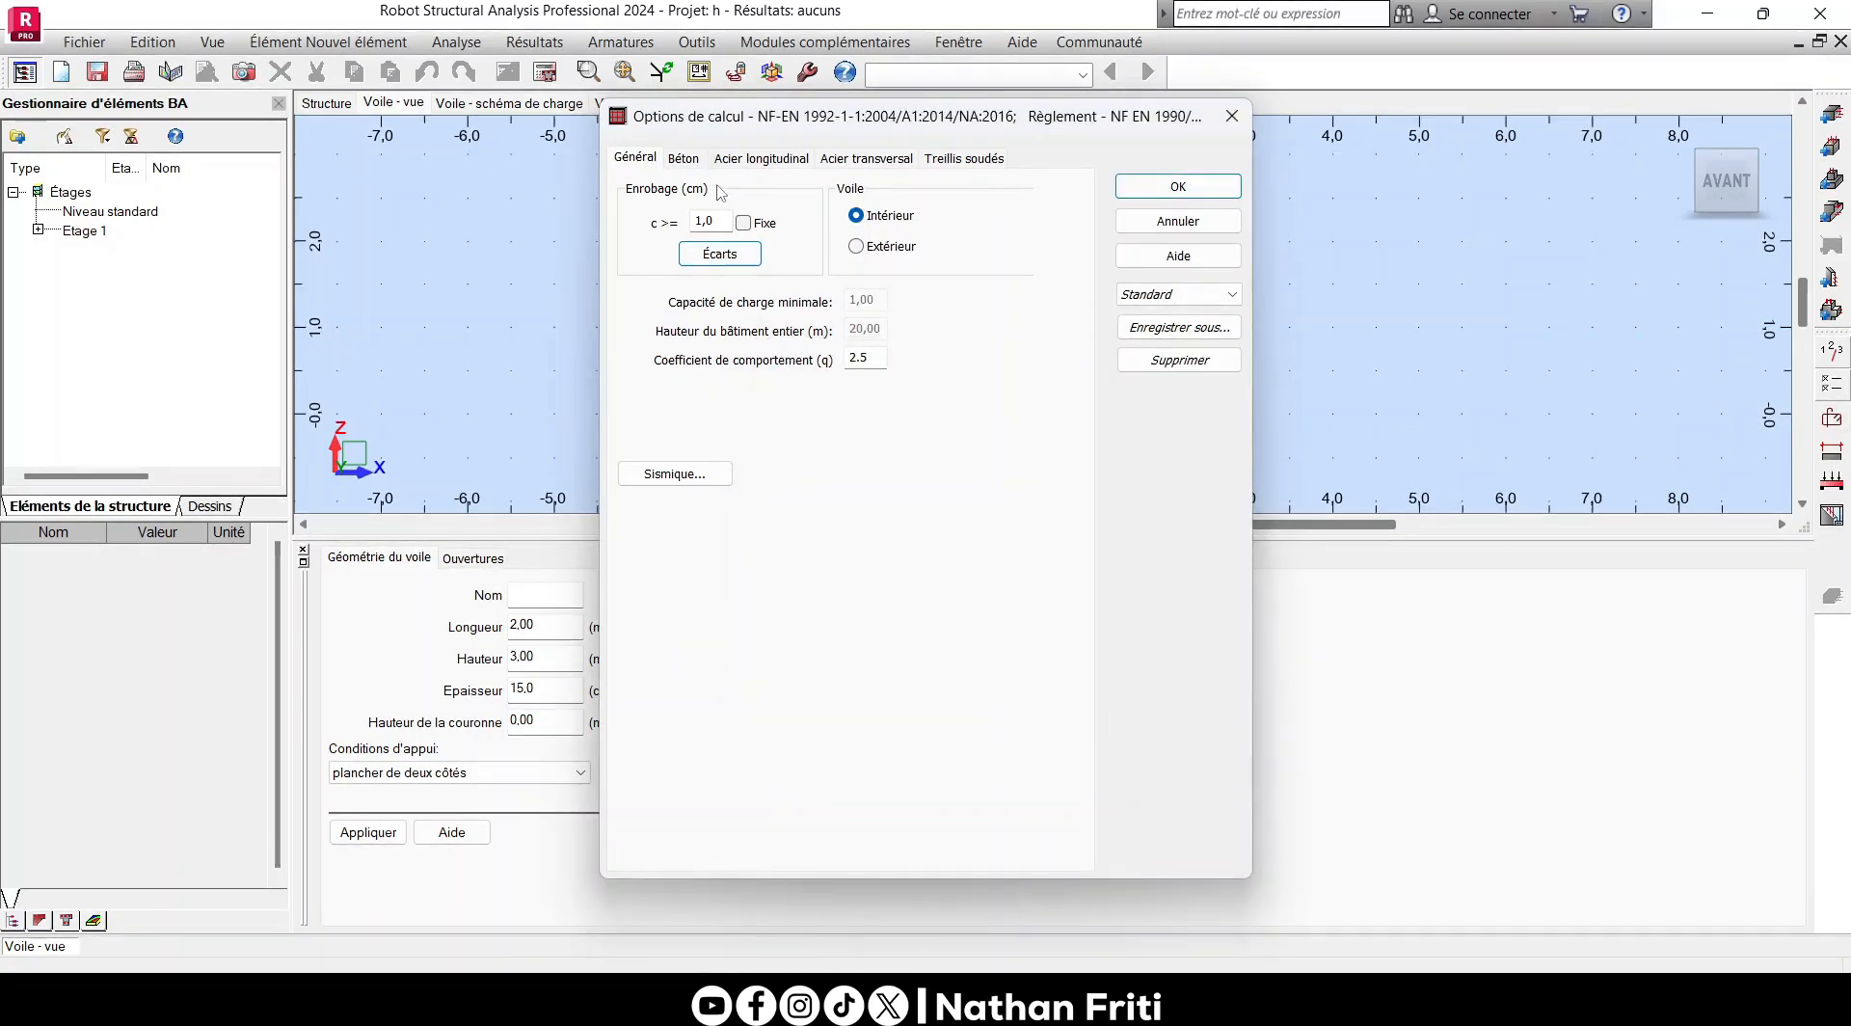
{"action": "left_click", "coordinate": [683, 159]}
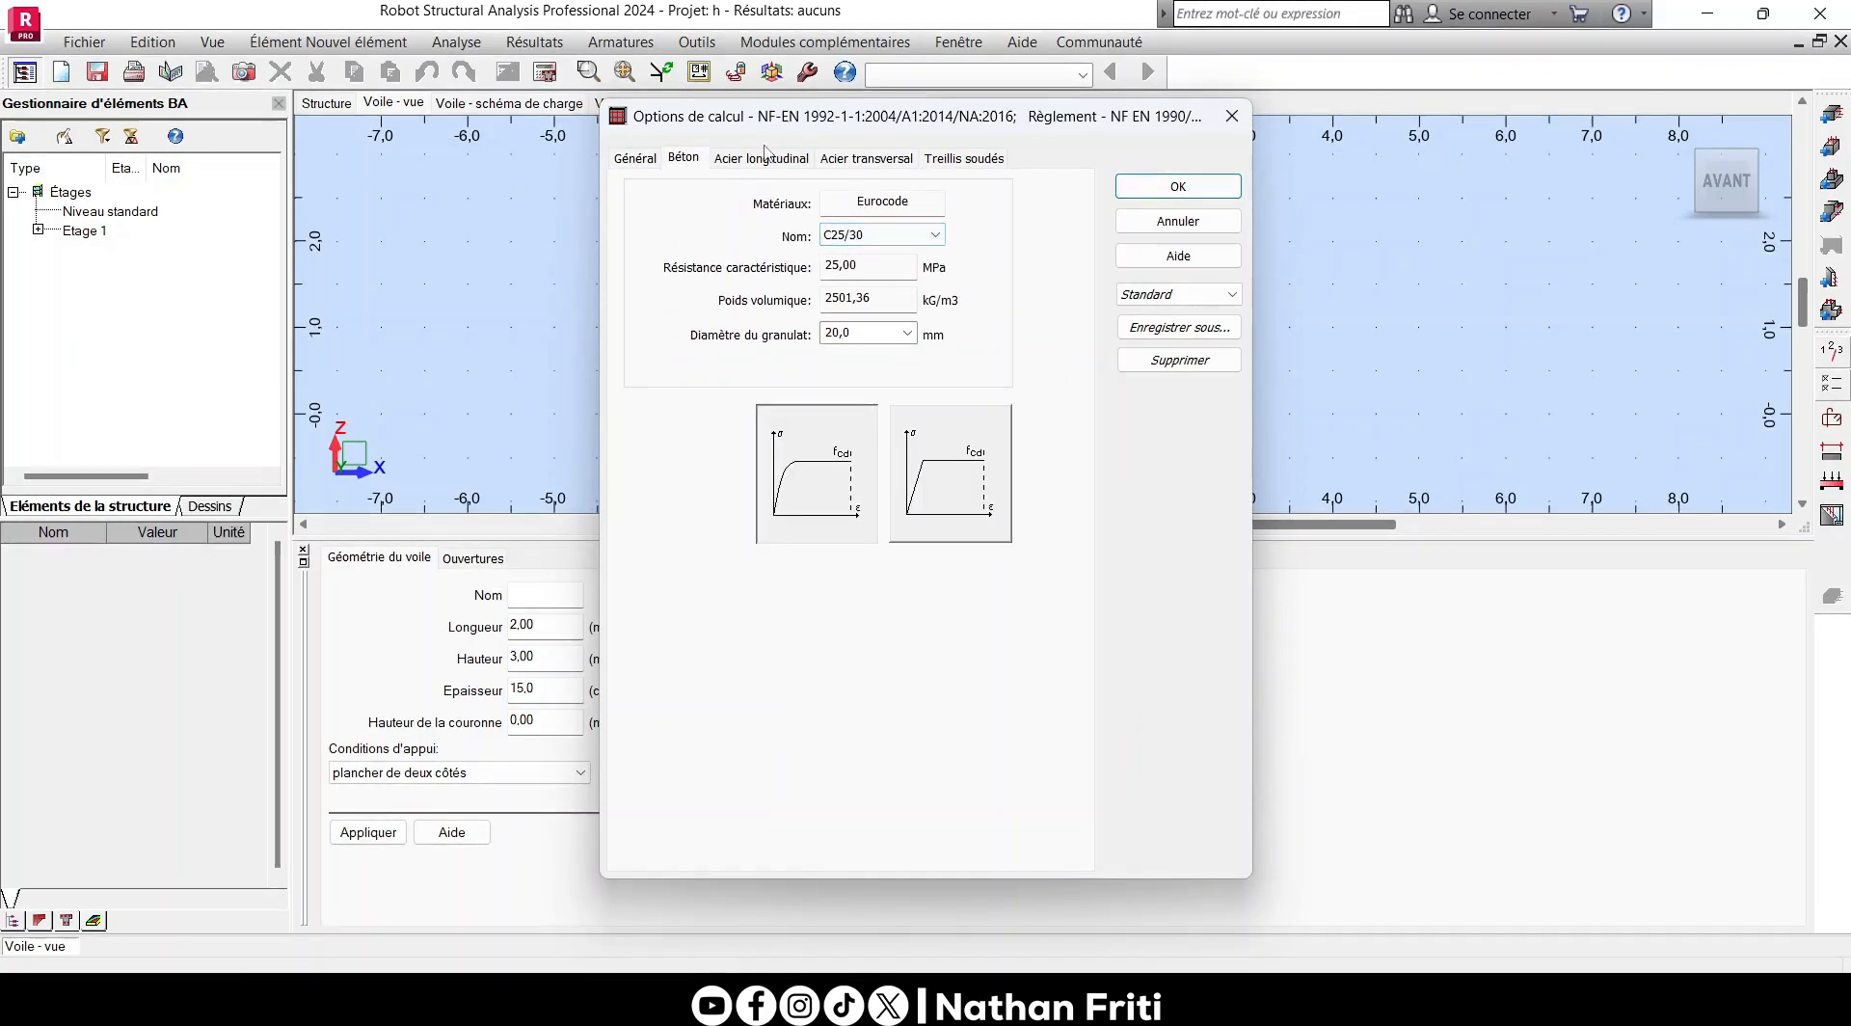
{"action": "left_click", "coordinate": [763, 158]}
{"action": "left_click", "coordinate": [763, 256]}
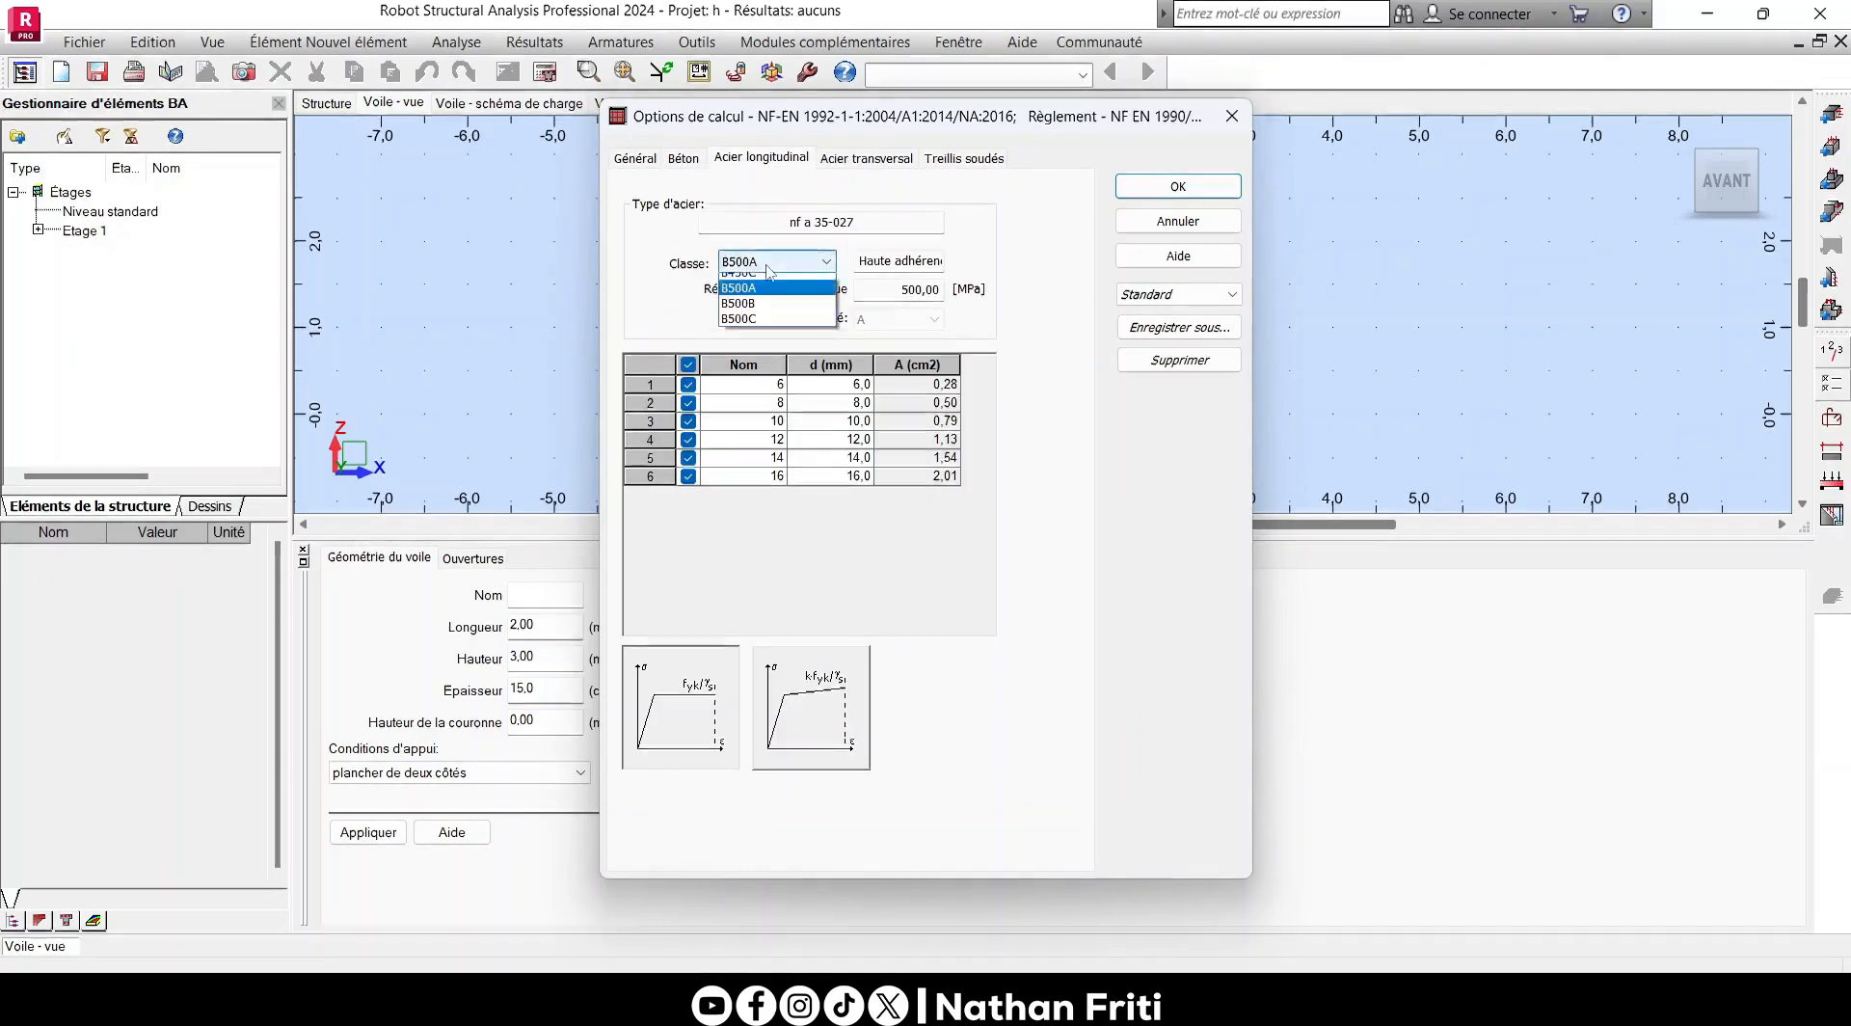
{"action": "left_click", "coordinate": [765, 312]}
- Choose the transversal steel class, check the welded mesh settings, and accept the calculation options
{"action": "left_click", "coordinate": [866, 158]}
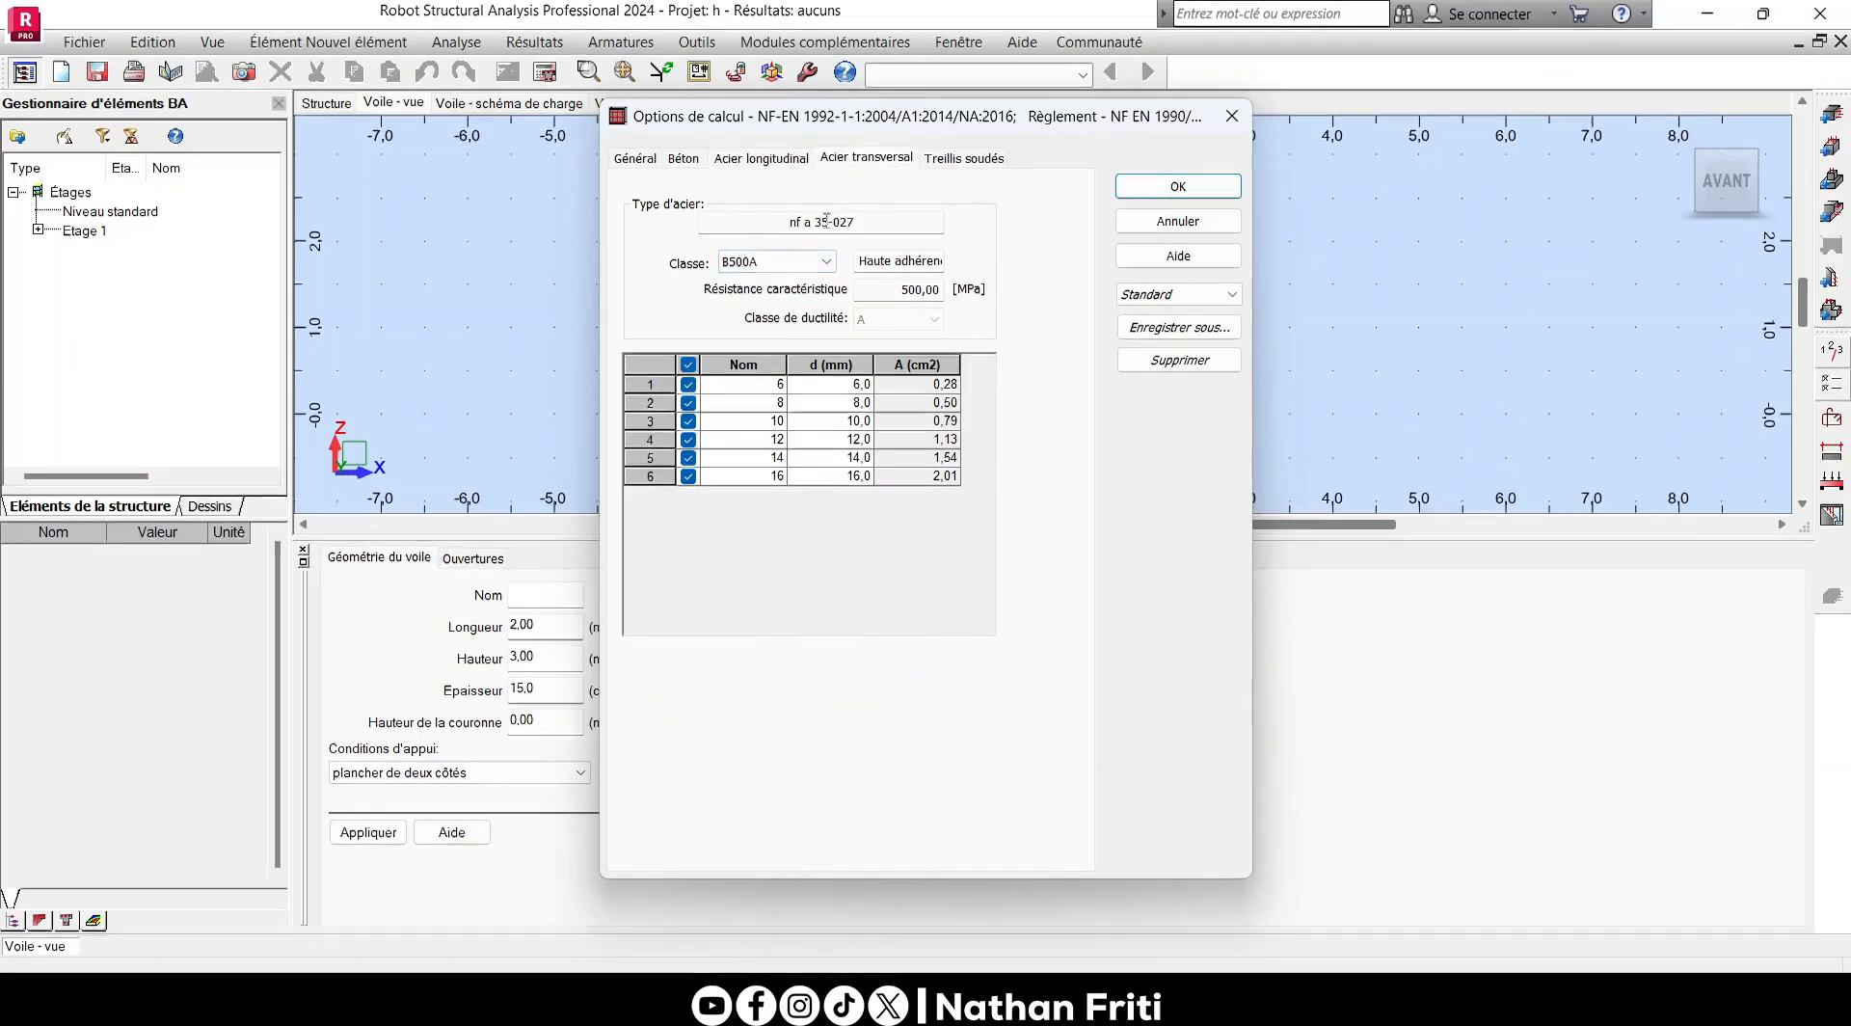
{"action": "left_click", "coordinate": [776, 261]}
{"action": "left_click", "coordinate": [774, 312]}
{"action": "left_click", "coordinate": [964, 157]}
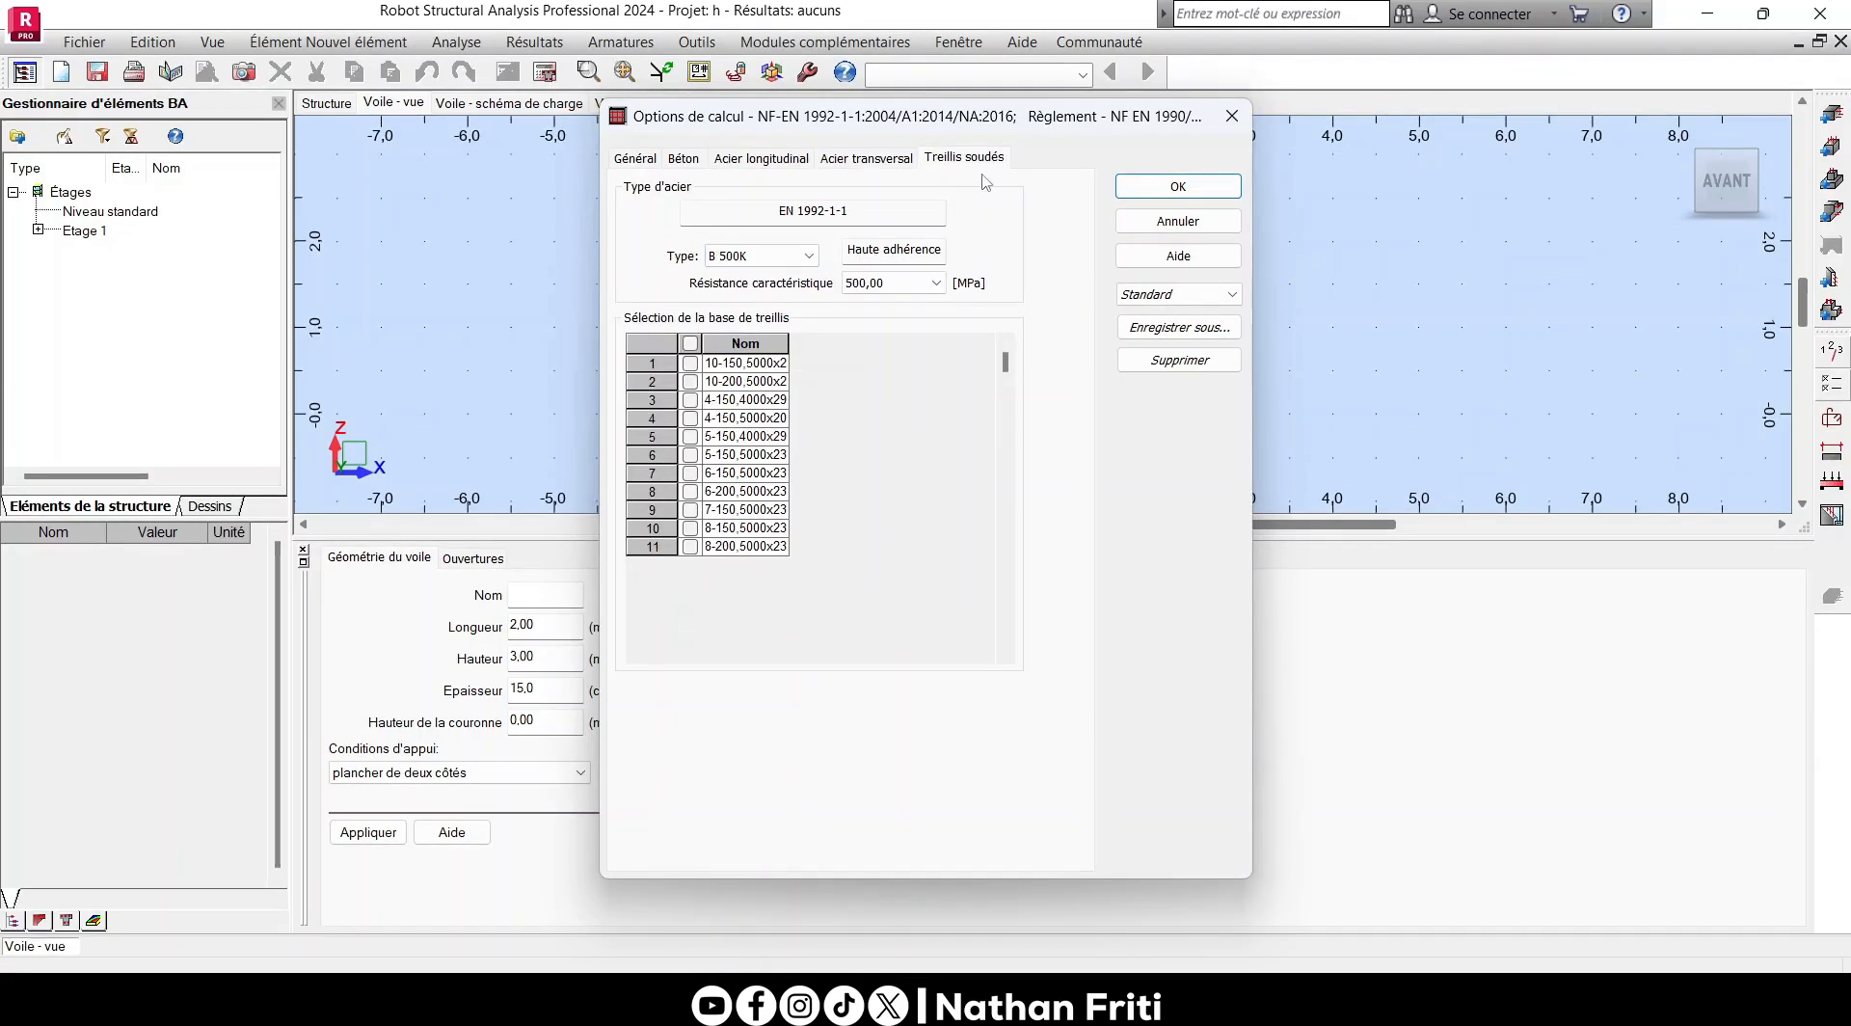
{"action": "left_click", "coordinate": [1195, 188]}
- Open the wall's reinforcement arrangement settings and check the straight-bar maximum length, minimum diameter and modular length
{"action": "left_click", "coordinate": [1823, 383]}
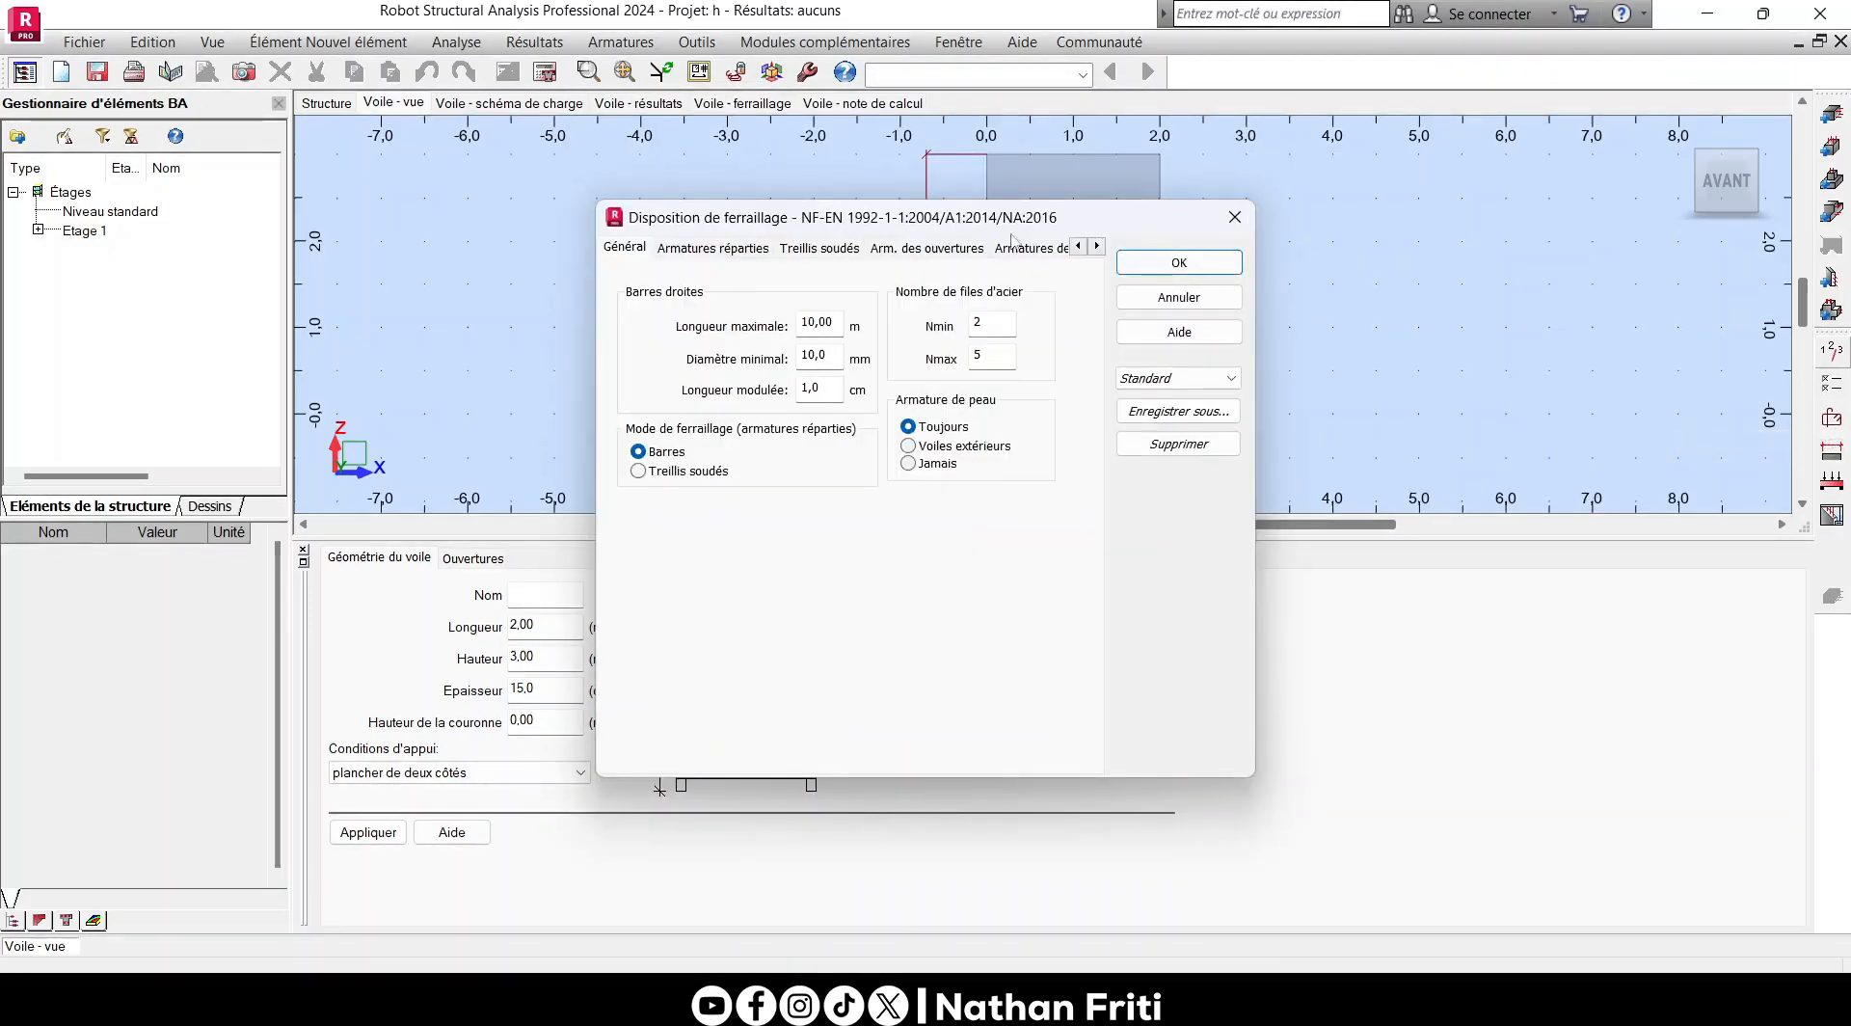
{"action": "left_click", "coordinate": [1225, 267]}
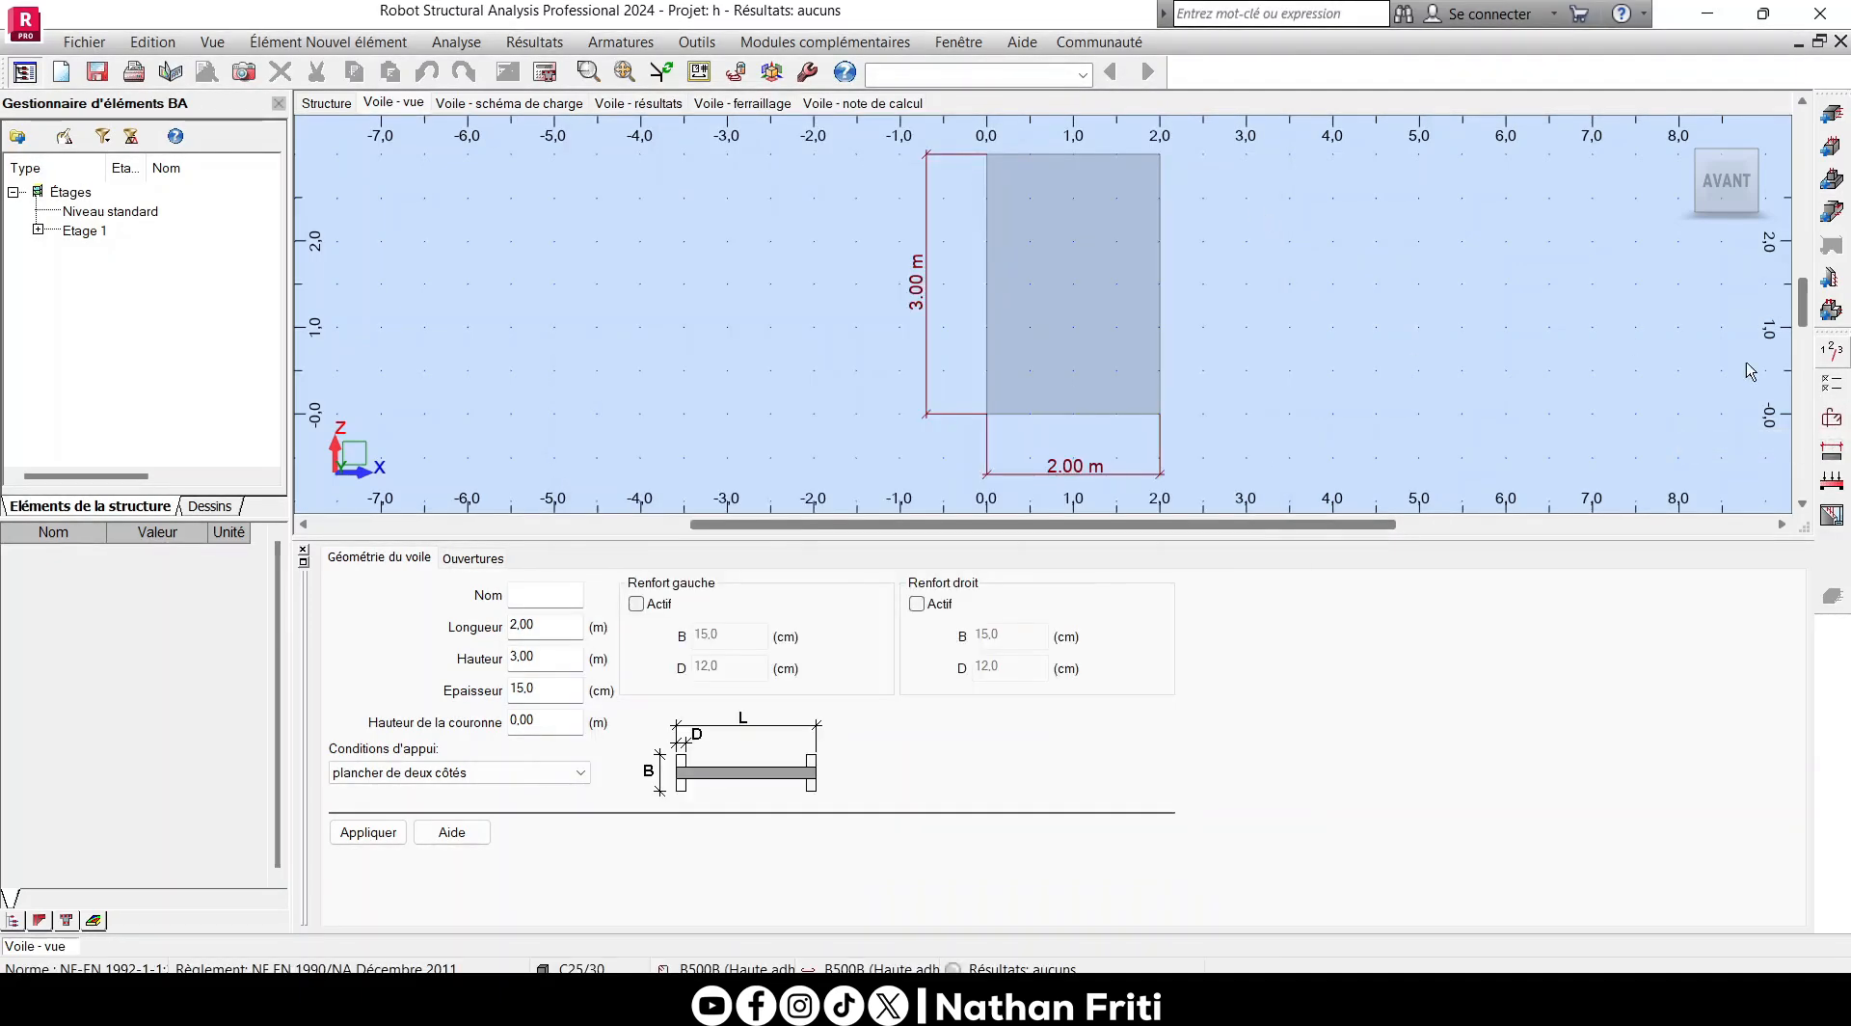
{"action": "left_click", "coordinate": [1830, 417]}
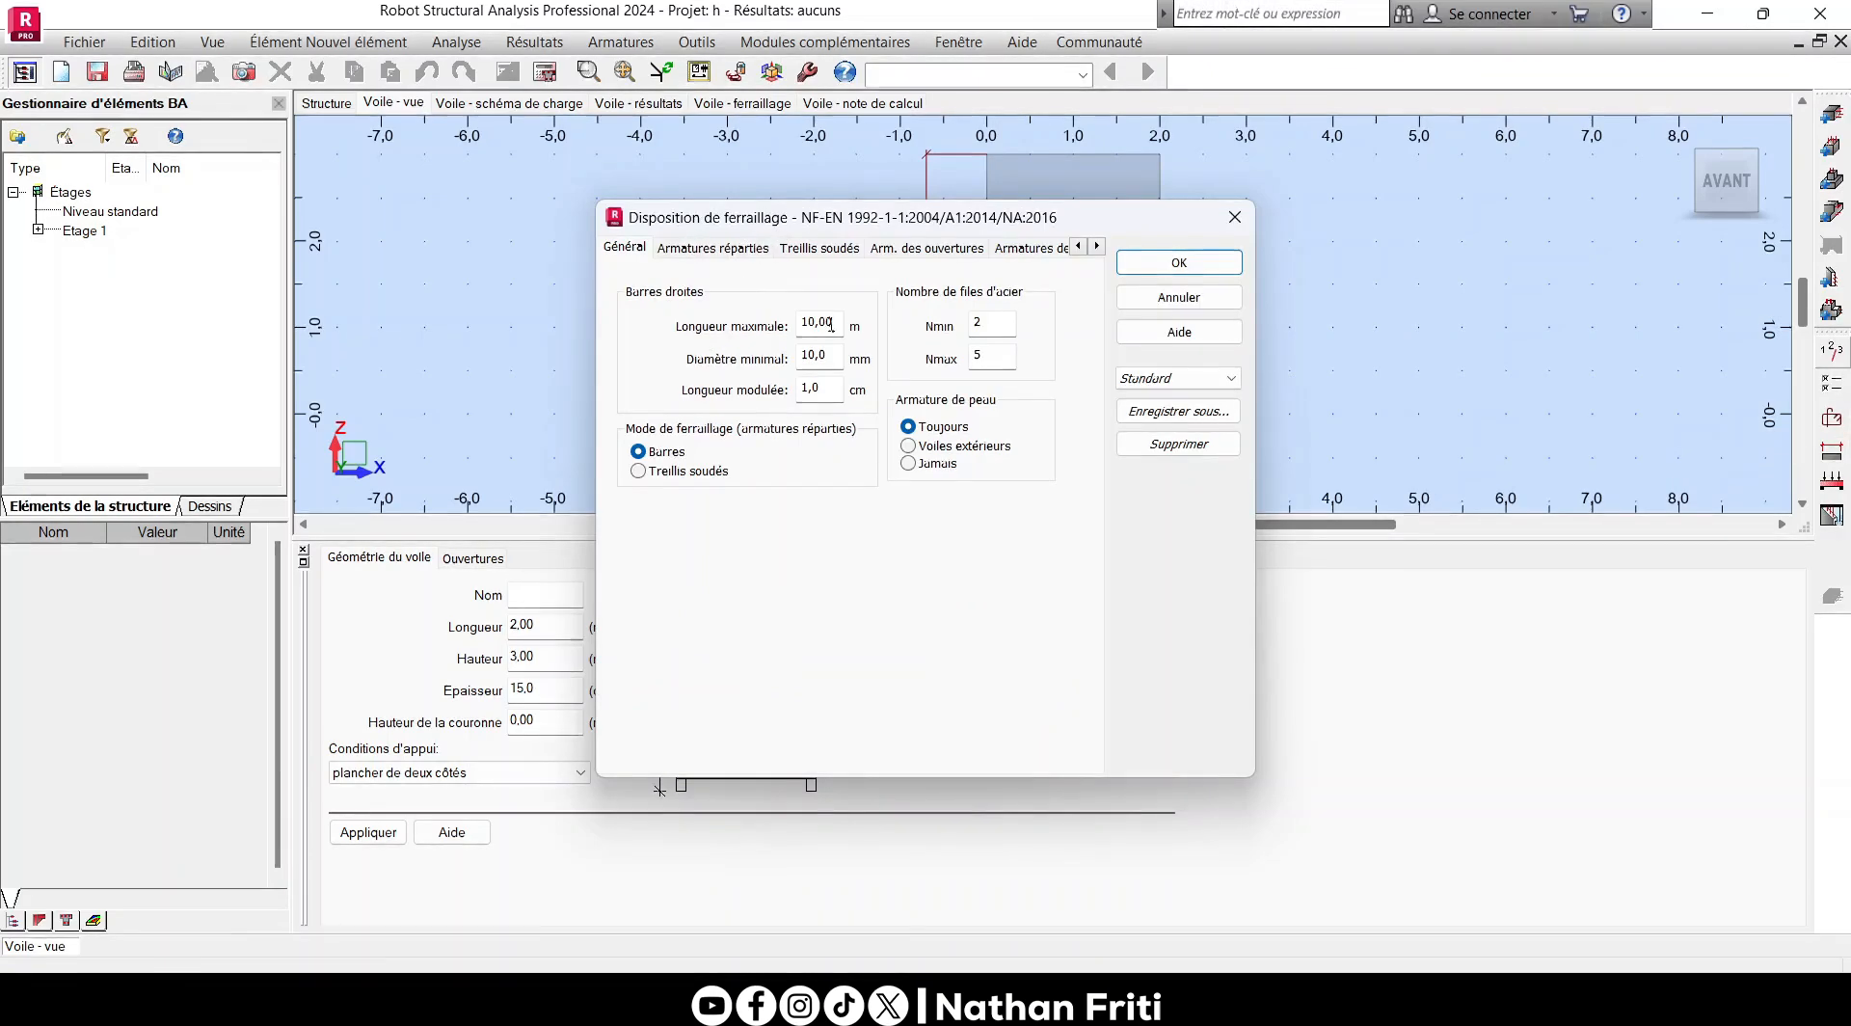
{"action": "left_click_drag", "start_coordinate": [836, 321], "coordinate": [768, 316]}
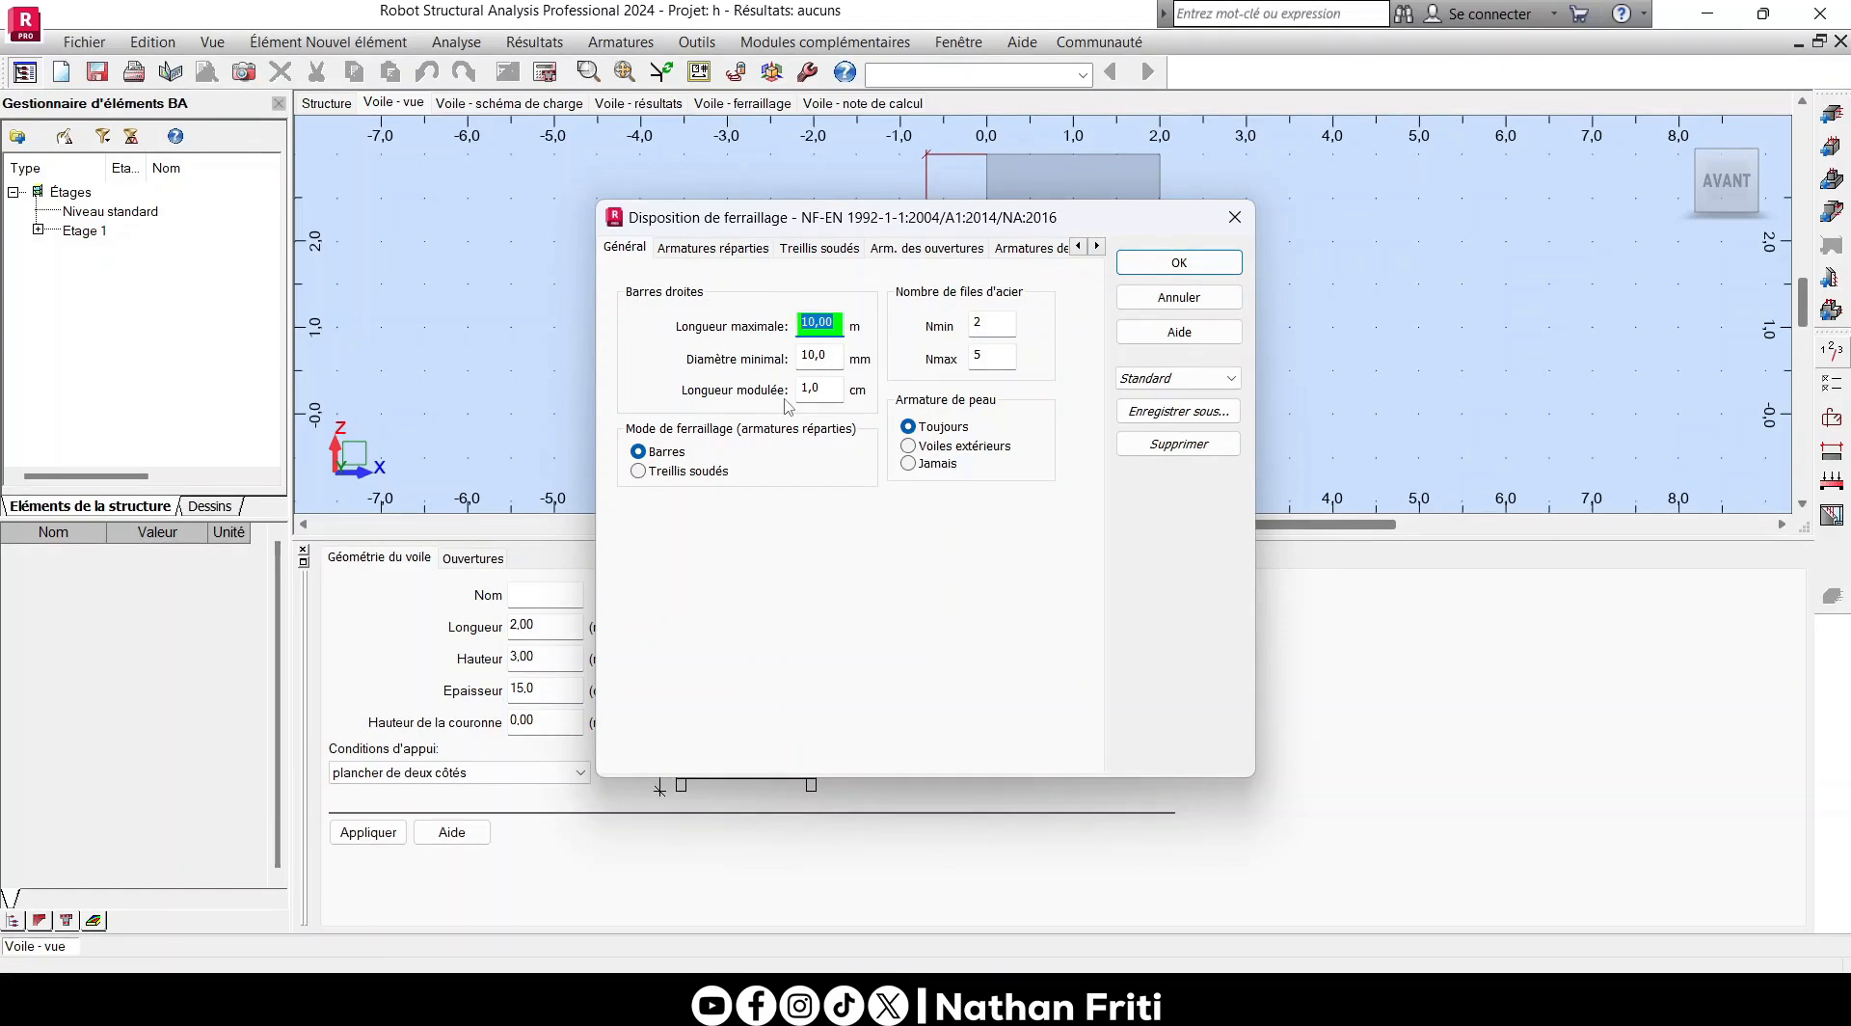
{"action": "key", "text": "Tab"}
{"action": "key", "text": "Tab"}
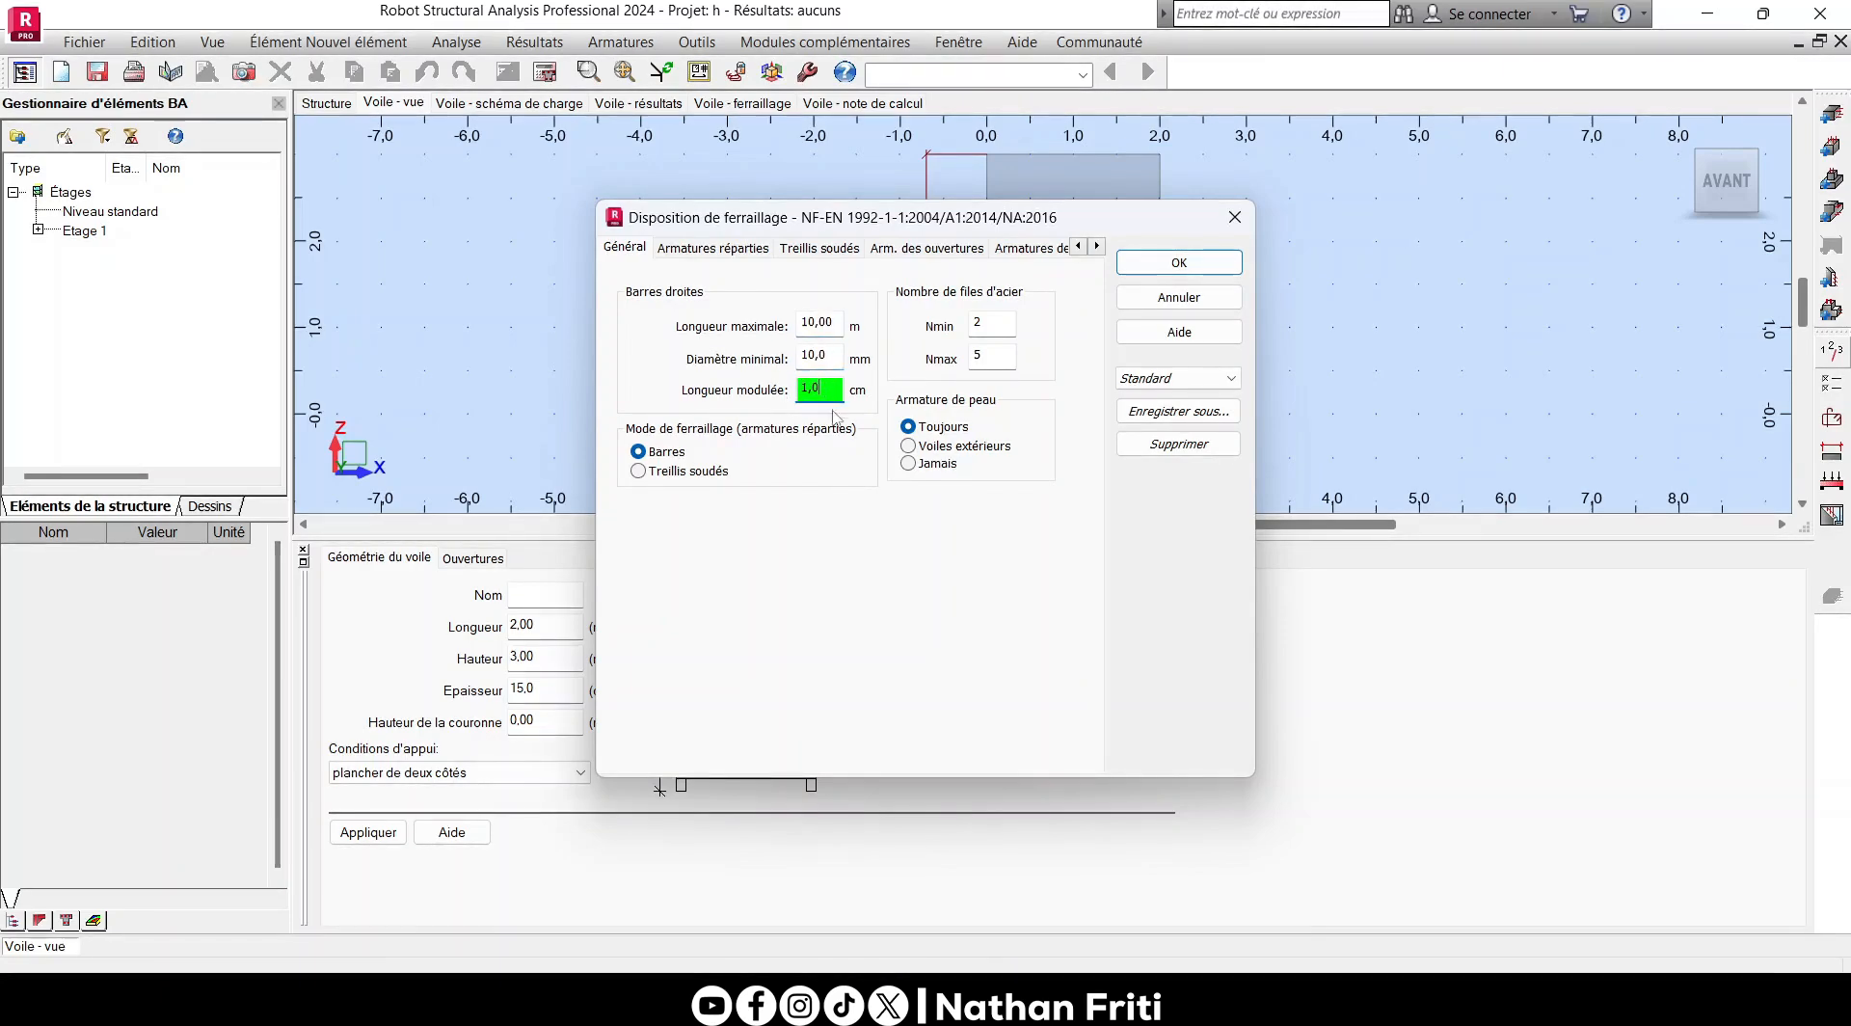
- Check the distributed, welded mesh, opening and edge reinforcement settings, and examine the Étrier, Cadre ouvert and Cadre bar shapes
{"action": "left_click", "coordinate": [685, 252]}
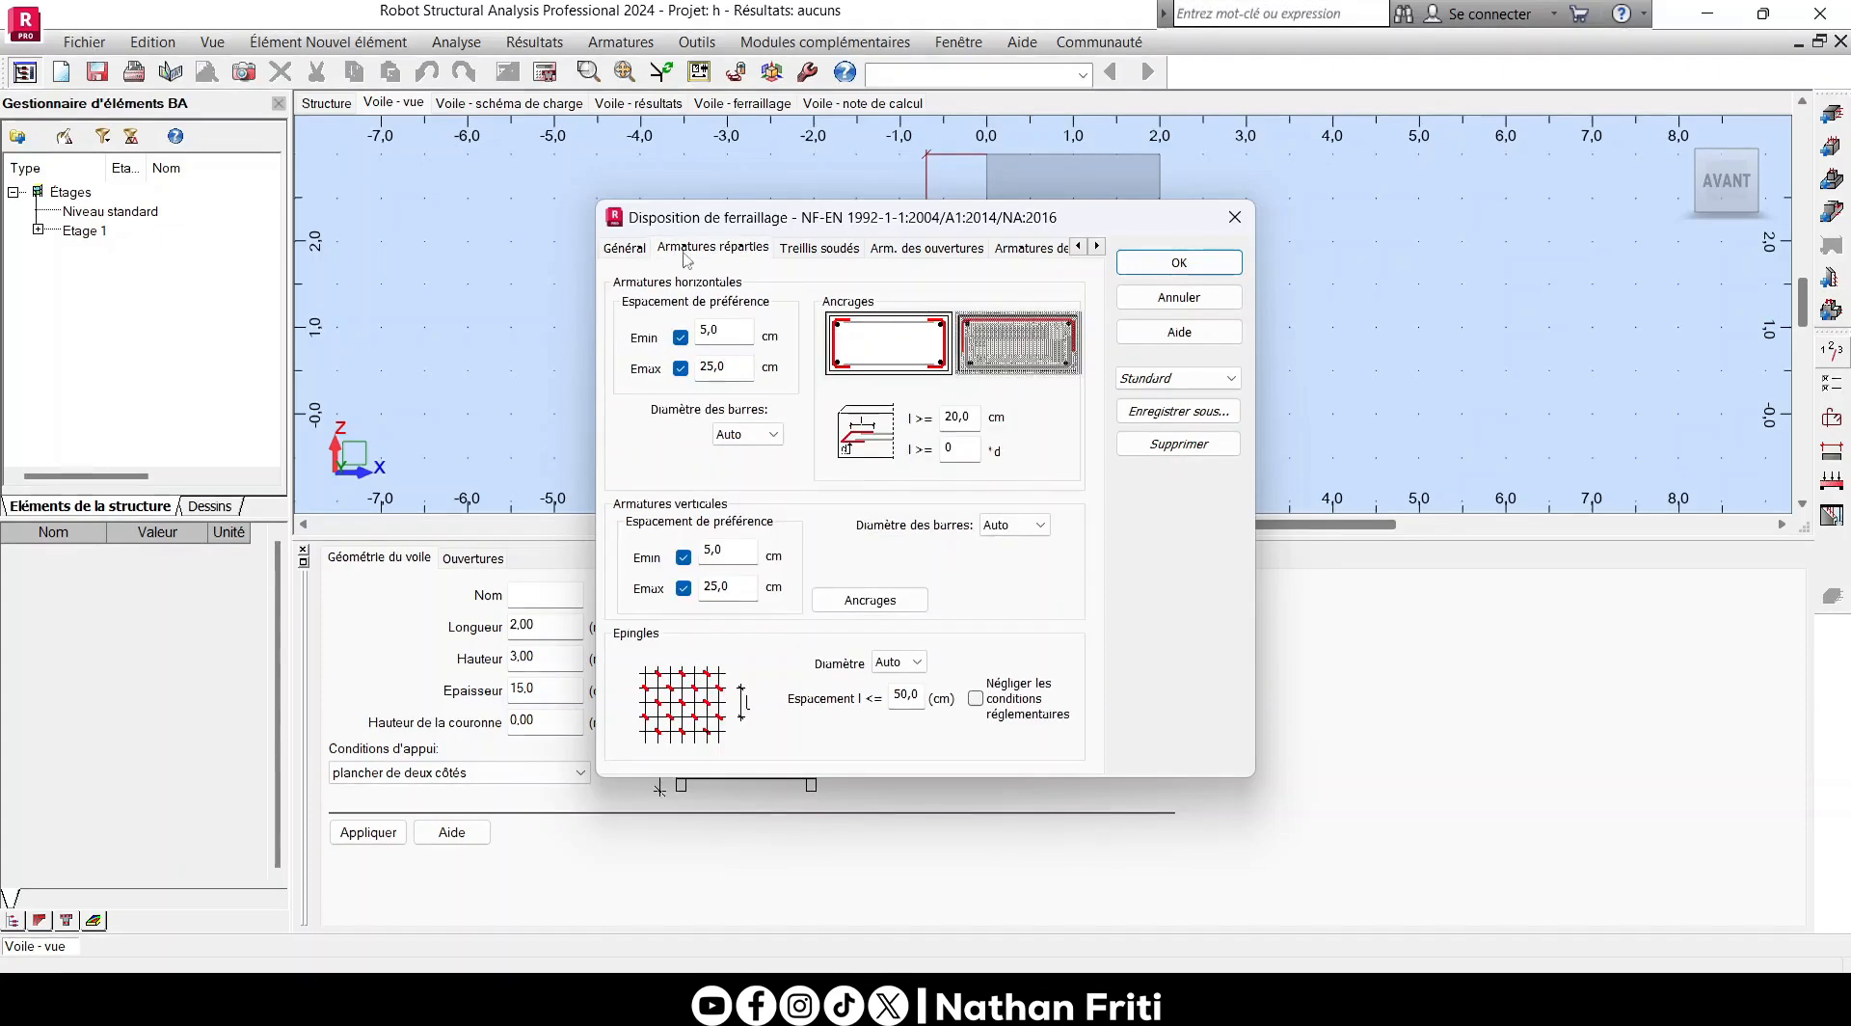
{"action": "left_click", "coordinate": [827, 247]}
{"action": "left_click", "coordinate": [927, 248]}
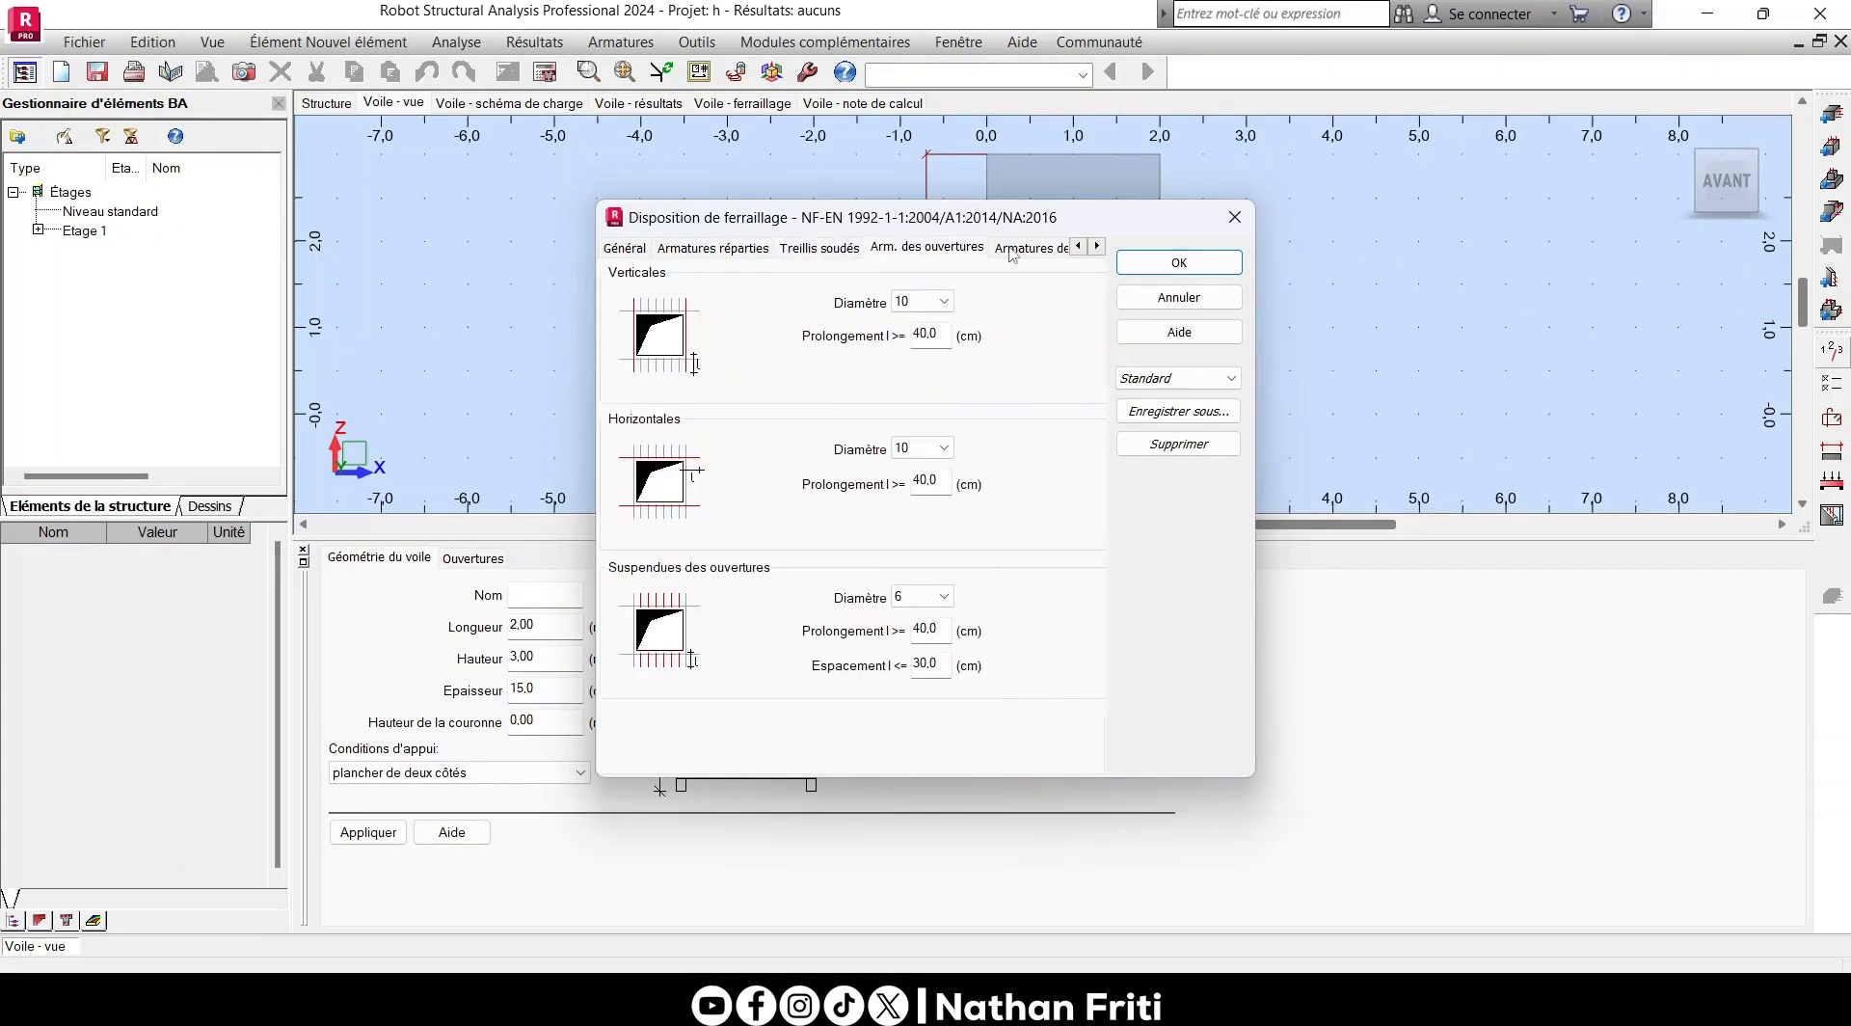
{"action": "left_click", "coordinate": [1029, 247]}
{"action": "left_click", "coordinate": [1060, 247]}
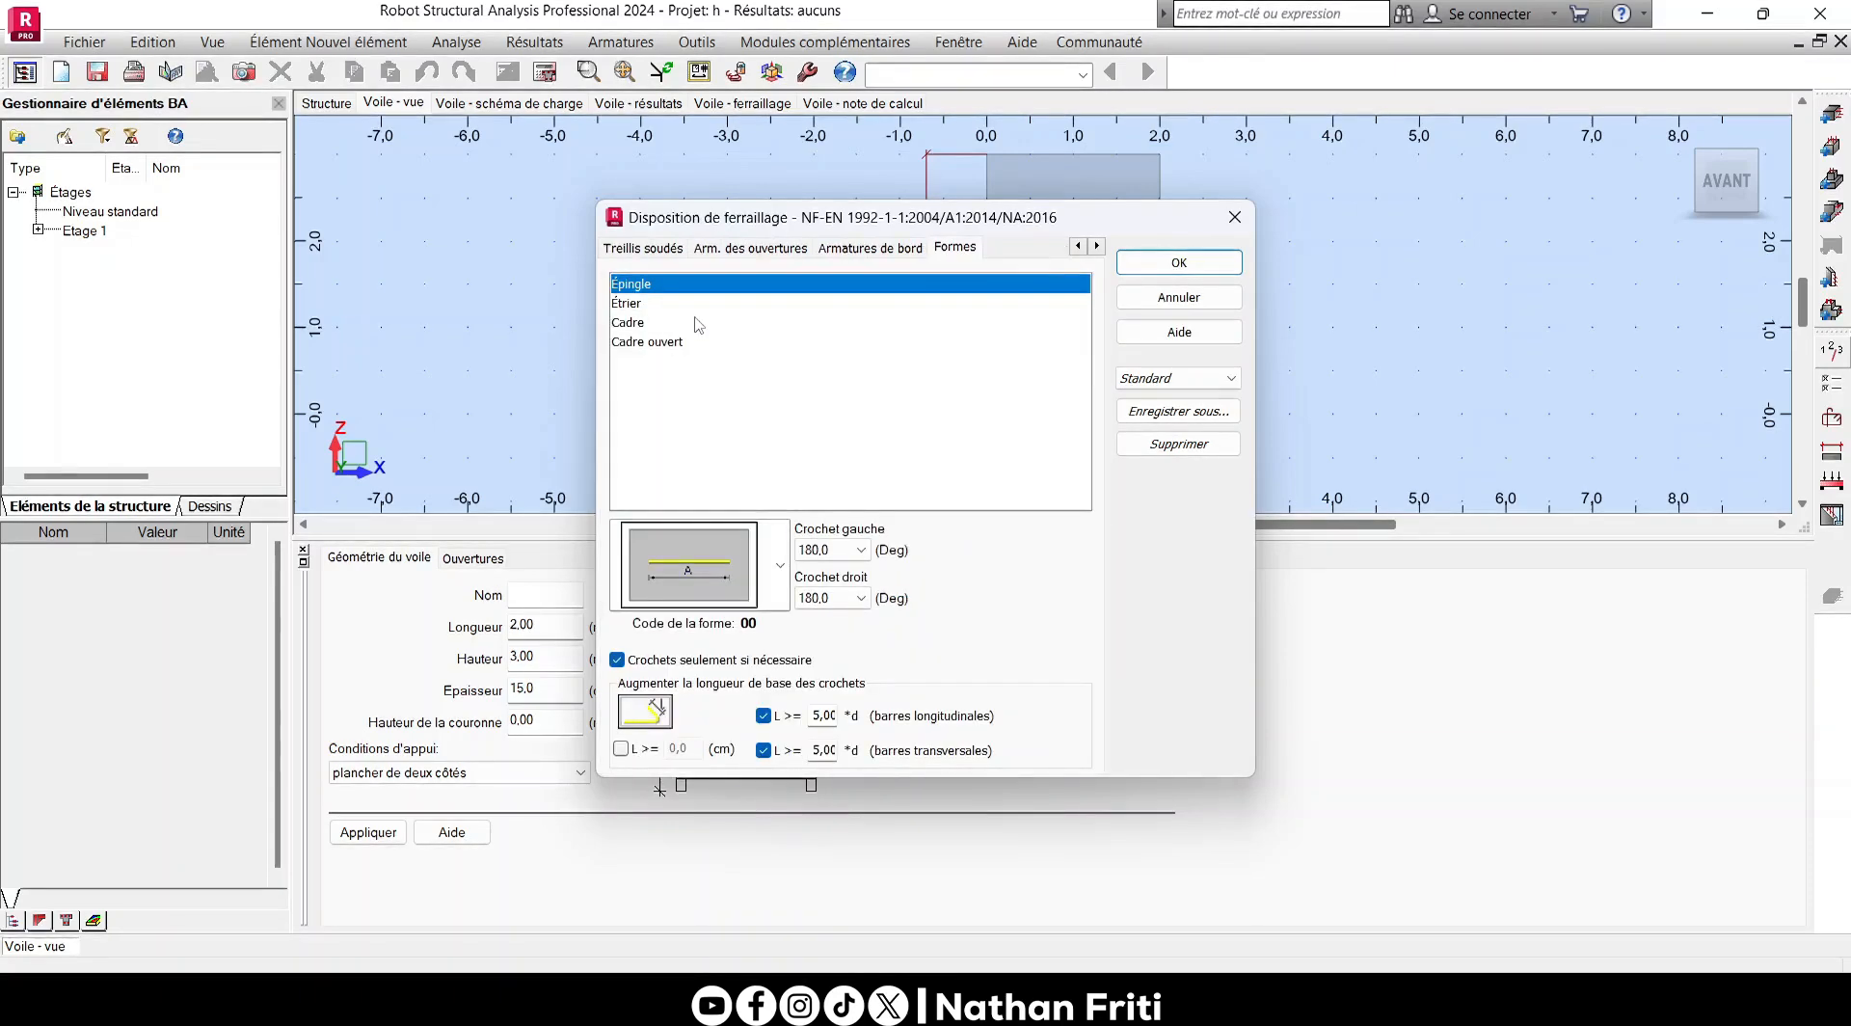
{"action": "left_click", "coordinate": [636, 305]}
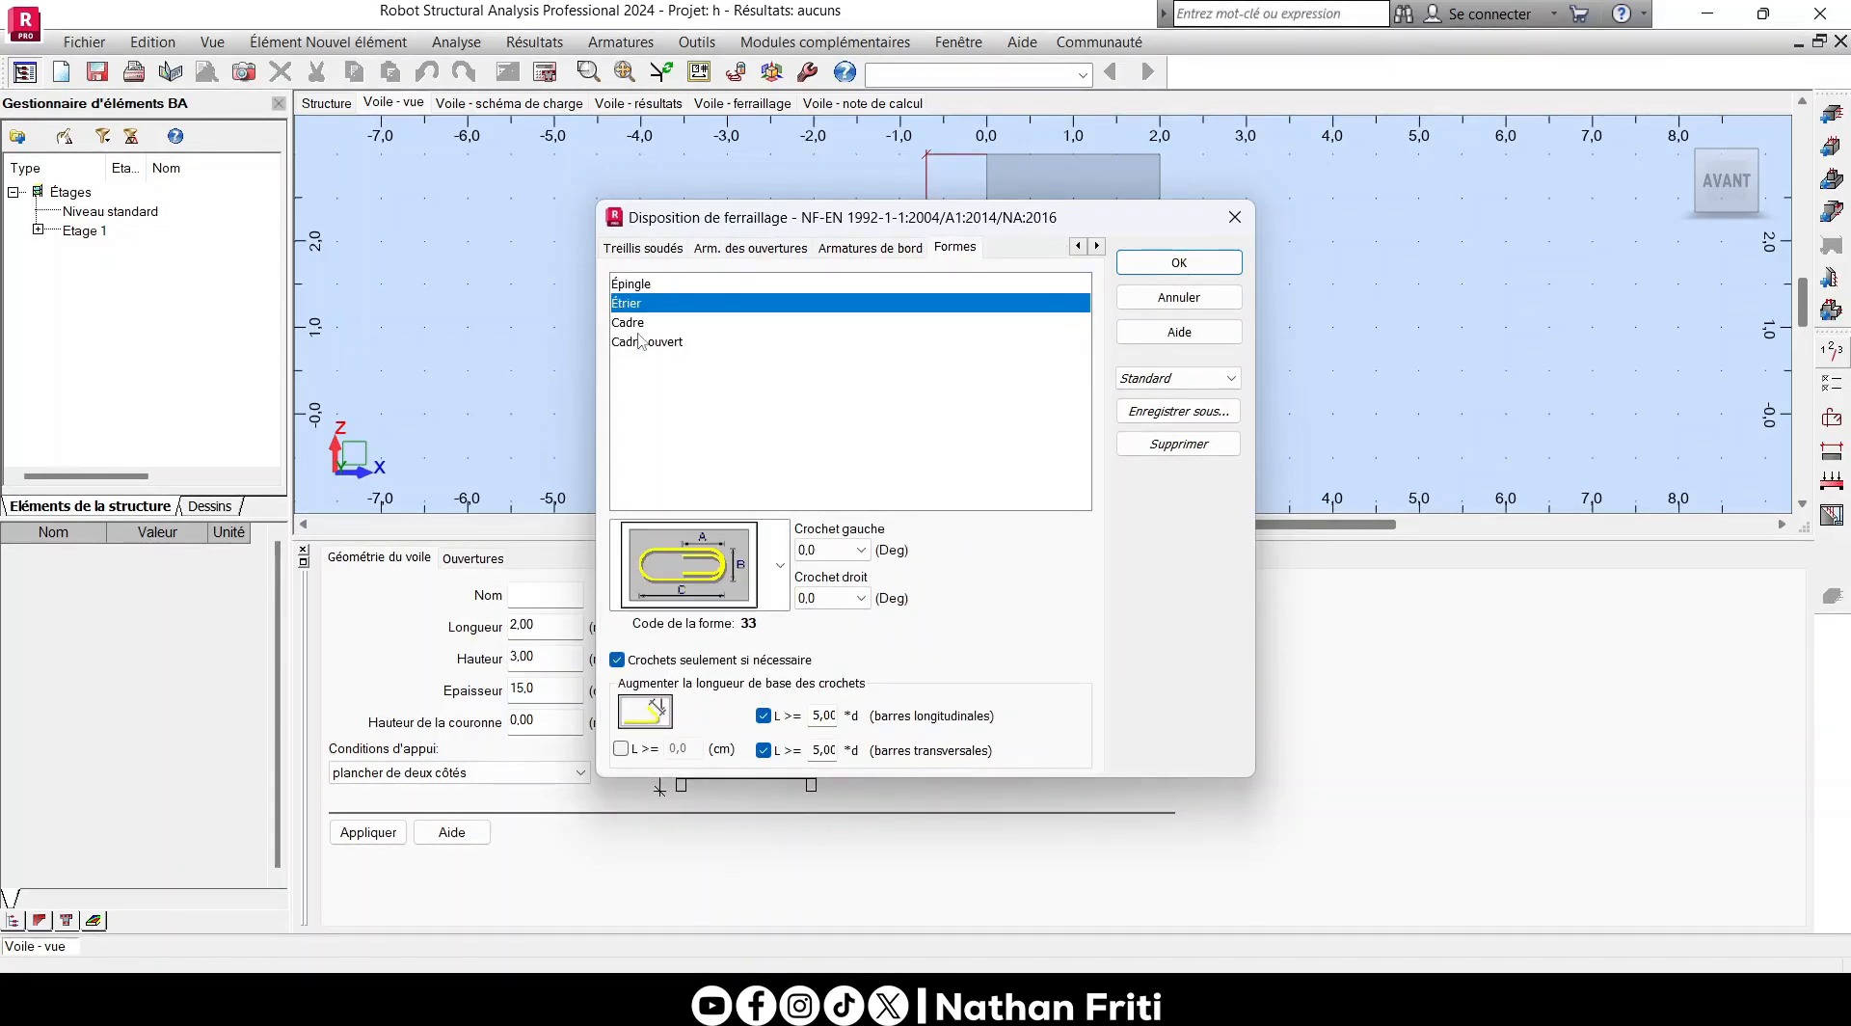
{"action": "left_click", "coordinate": [655, 342]}
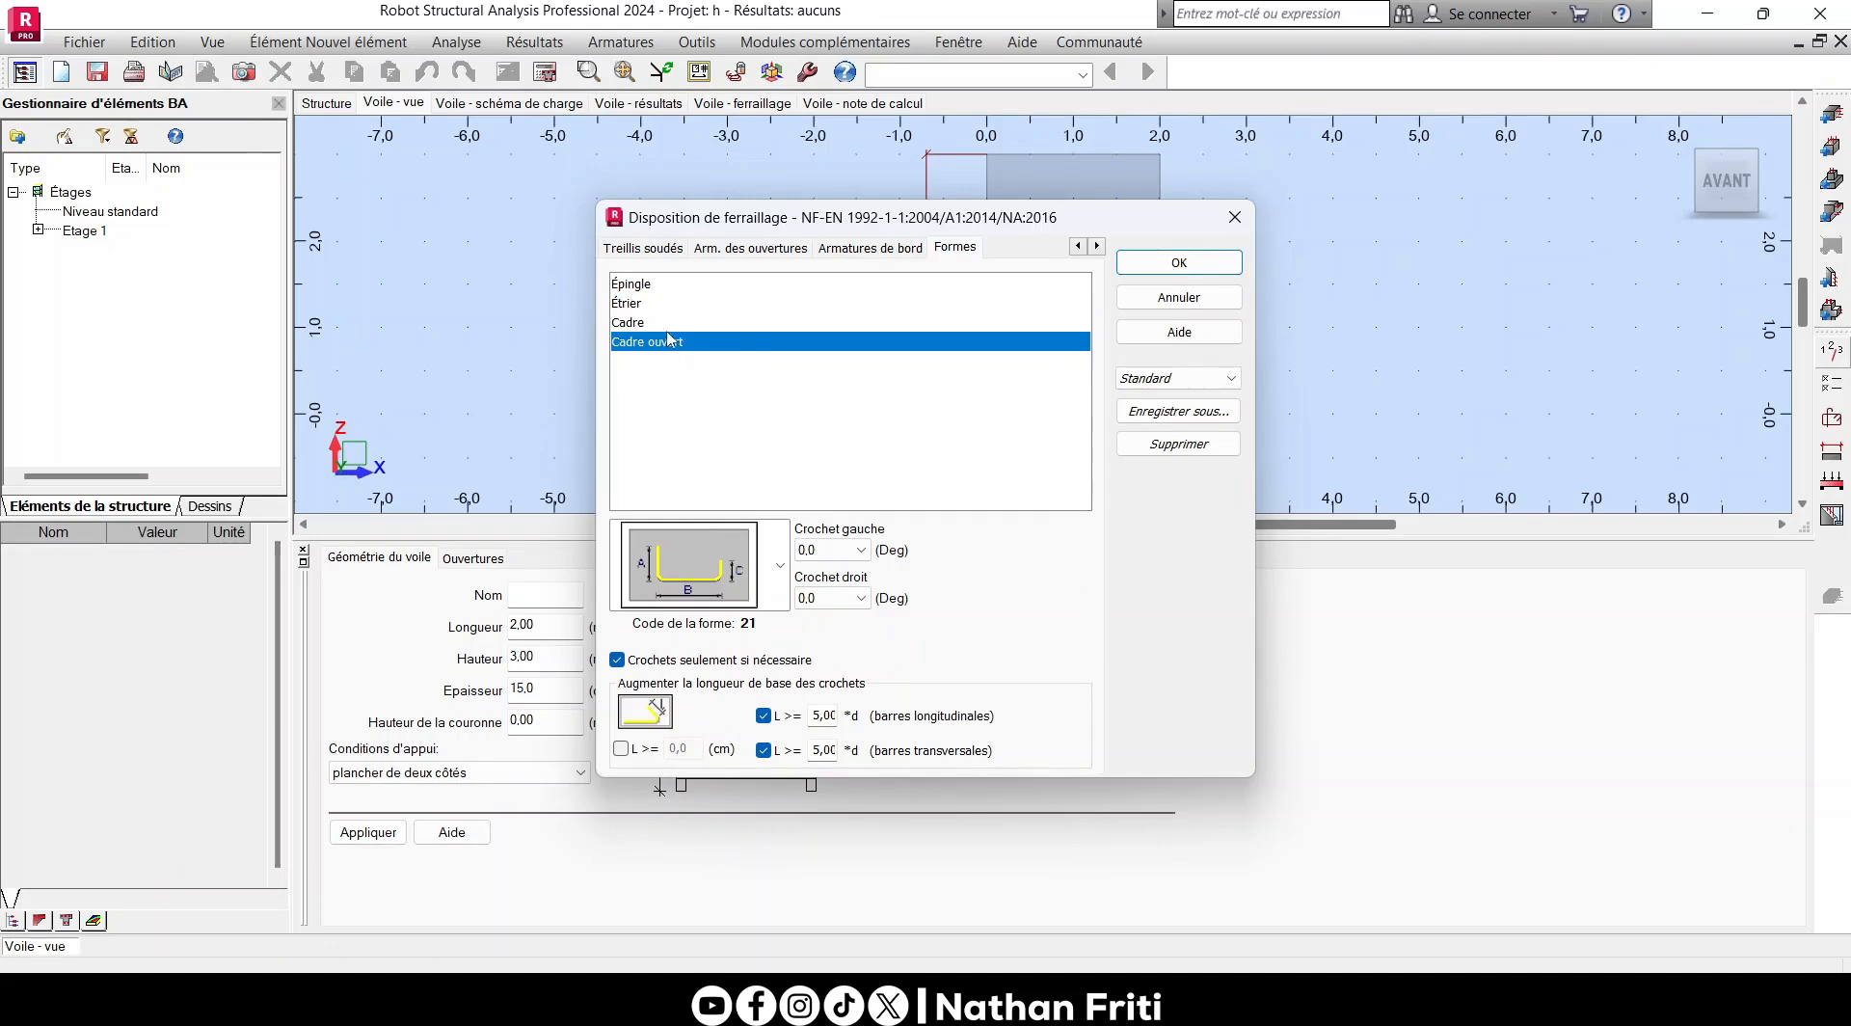
{"action": "left_click", "coordinate": [641, 322]}
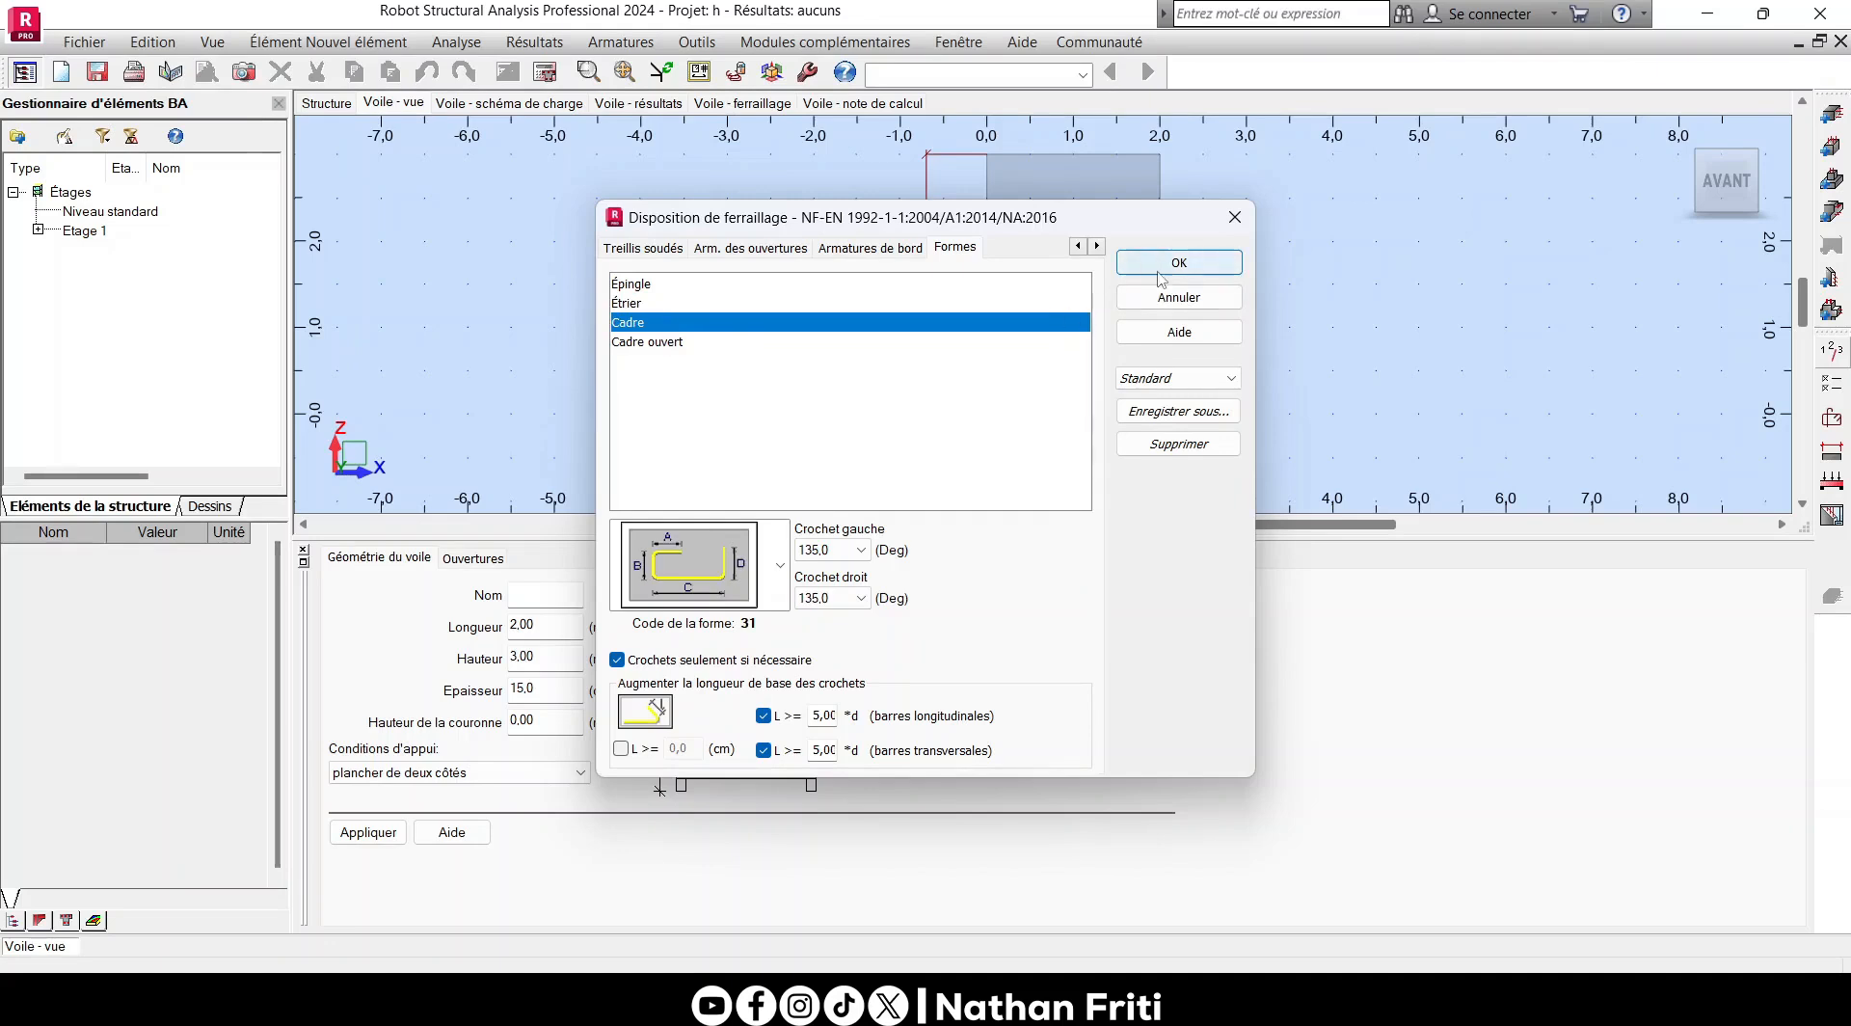
- Save the reinforcement arrangement settings under the name Nf and select that template
{"action": "left_click", "coordinate": [1178, 378]}
{"action": "left_click", "coordinate": [1166, 393]}
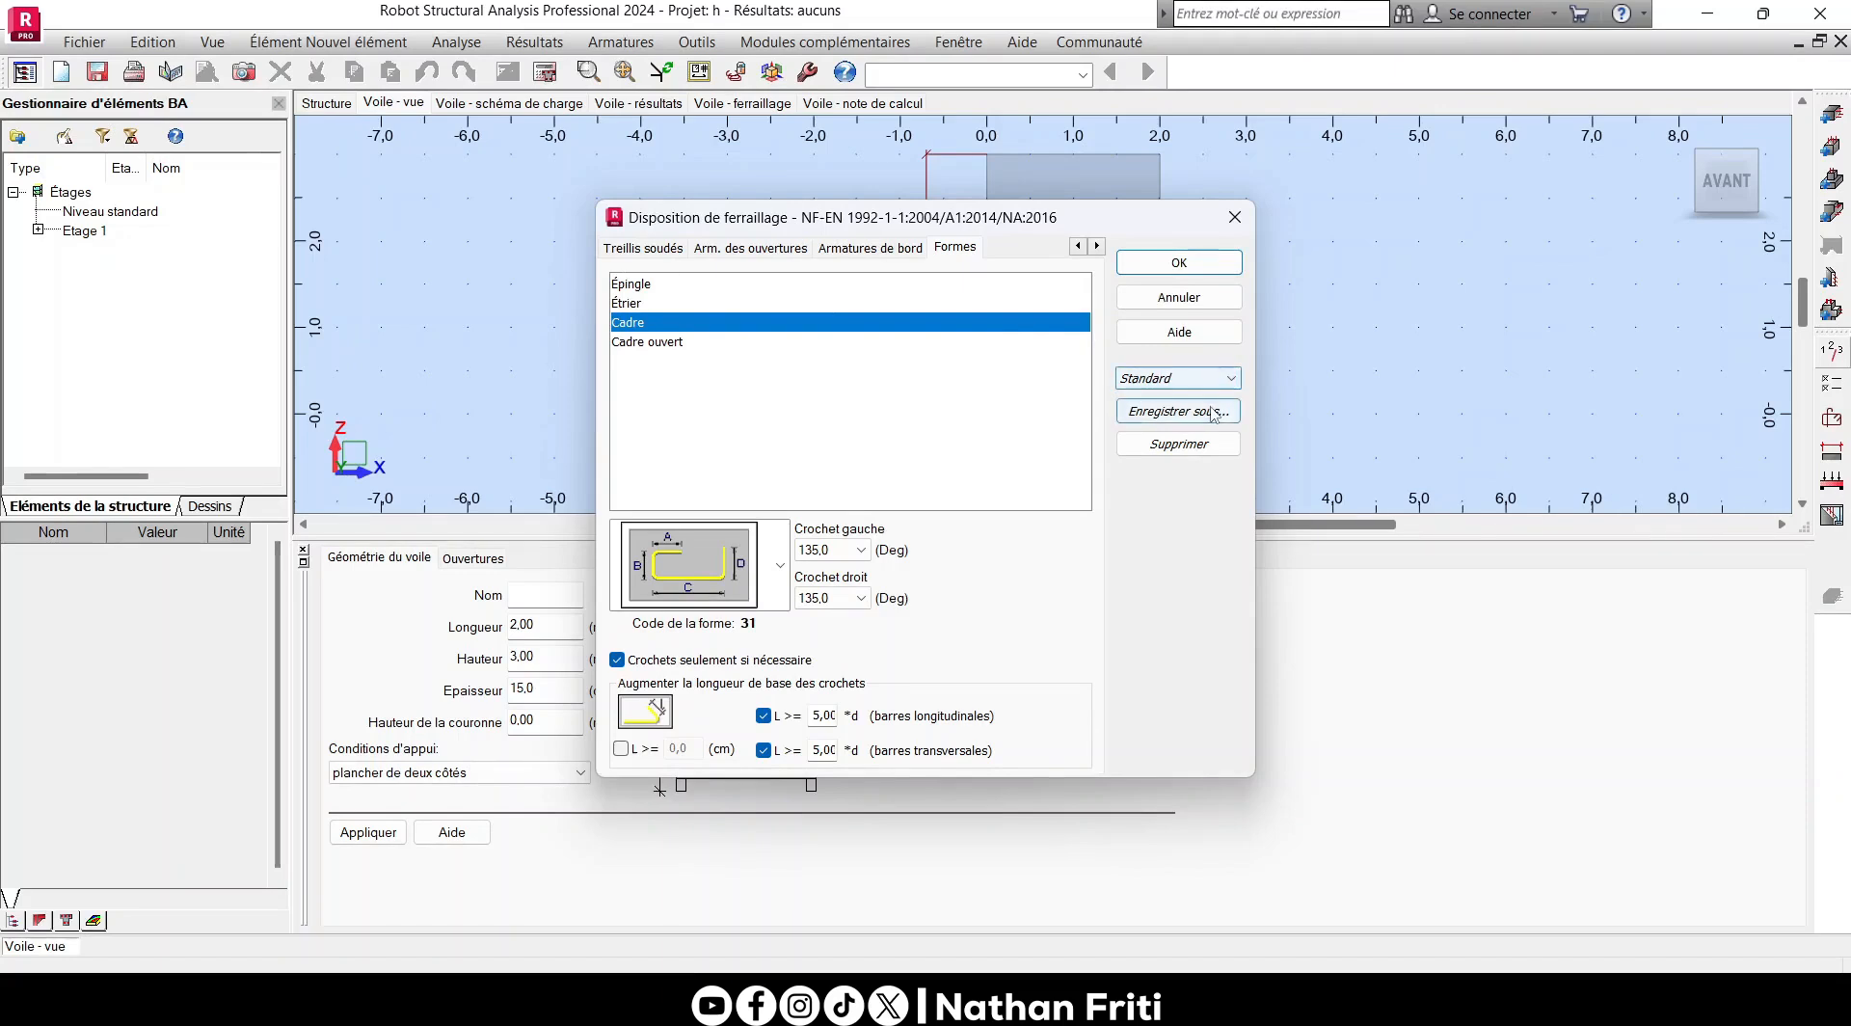
{"action": "left_click", "coordinate": [1213, 413]}
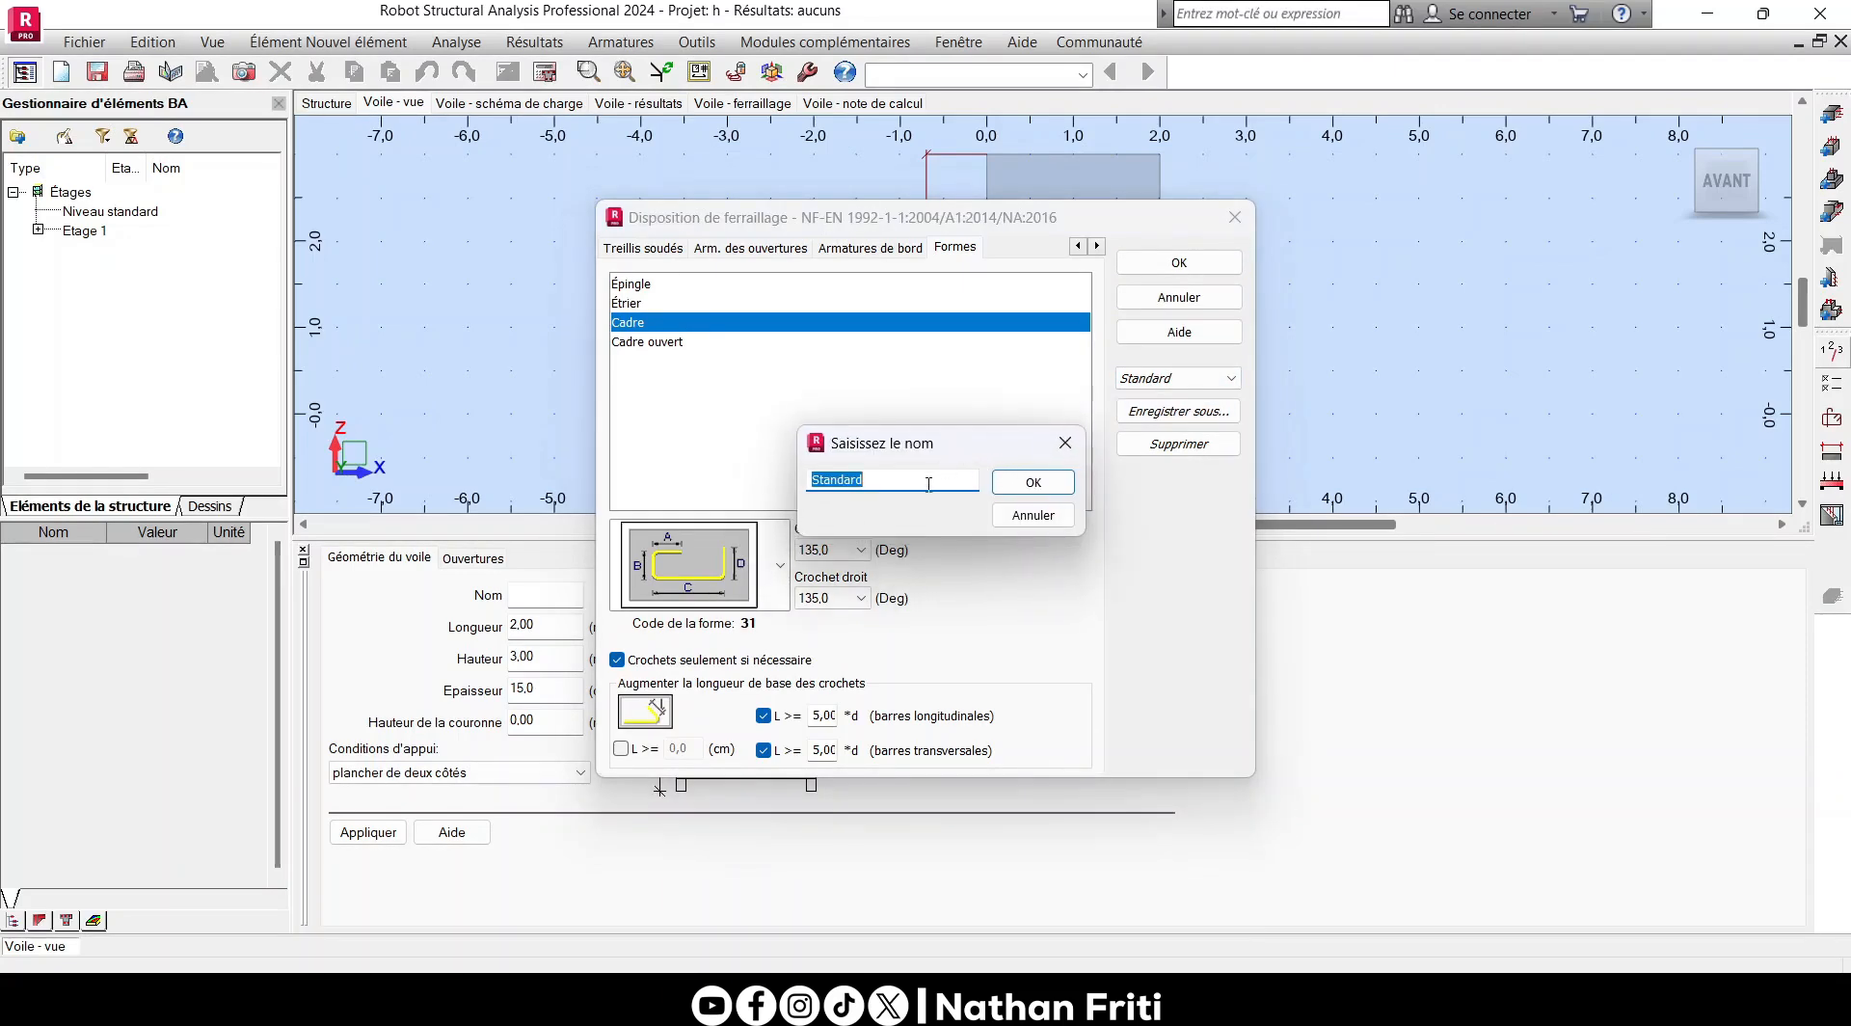
{"action": "type", "text": "Nf"}
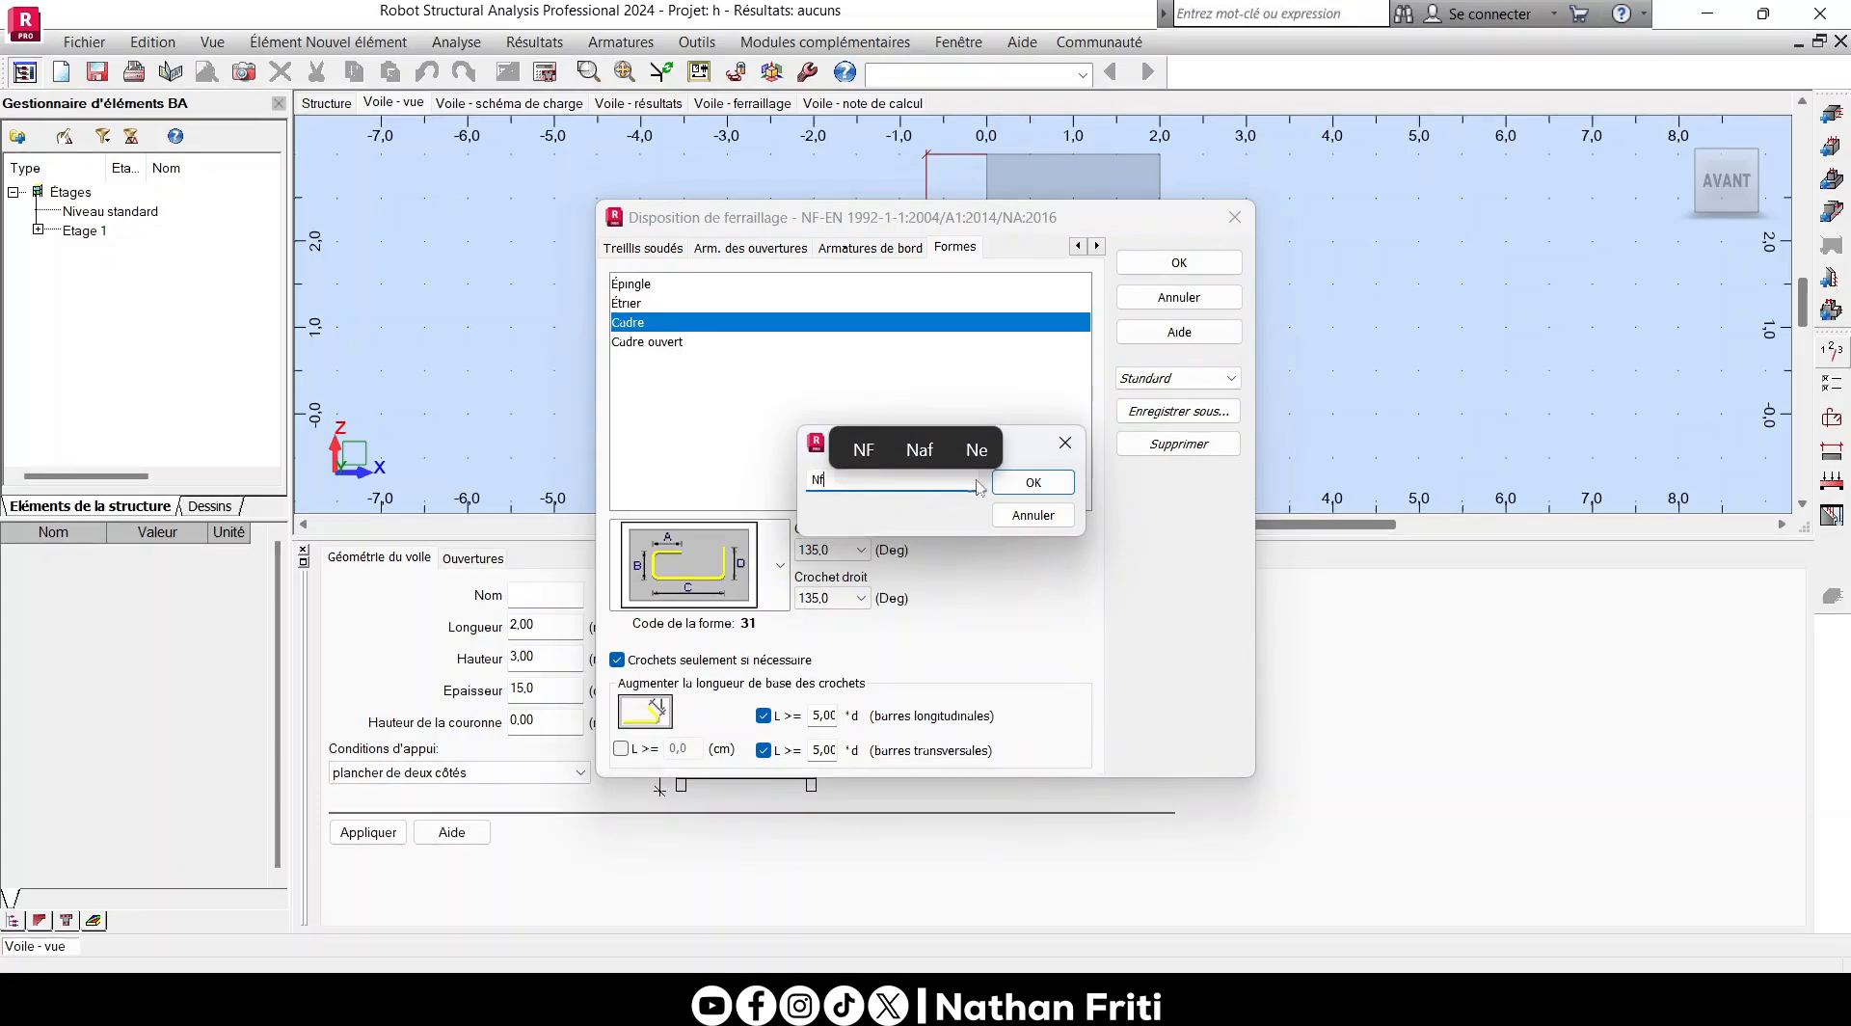
{"action": "left_click", "coordinate": [1022, 483]}
{"action": "left_click", "coordinate": [1153, 378]}
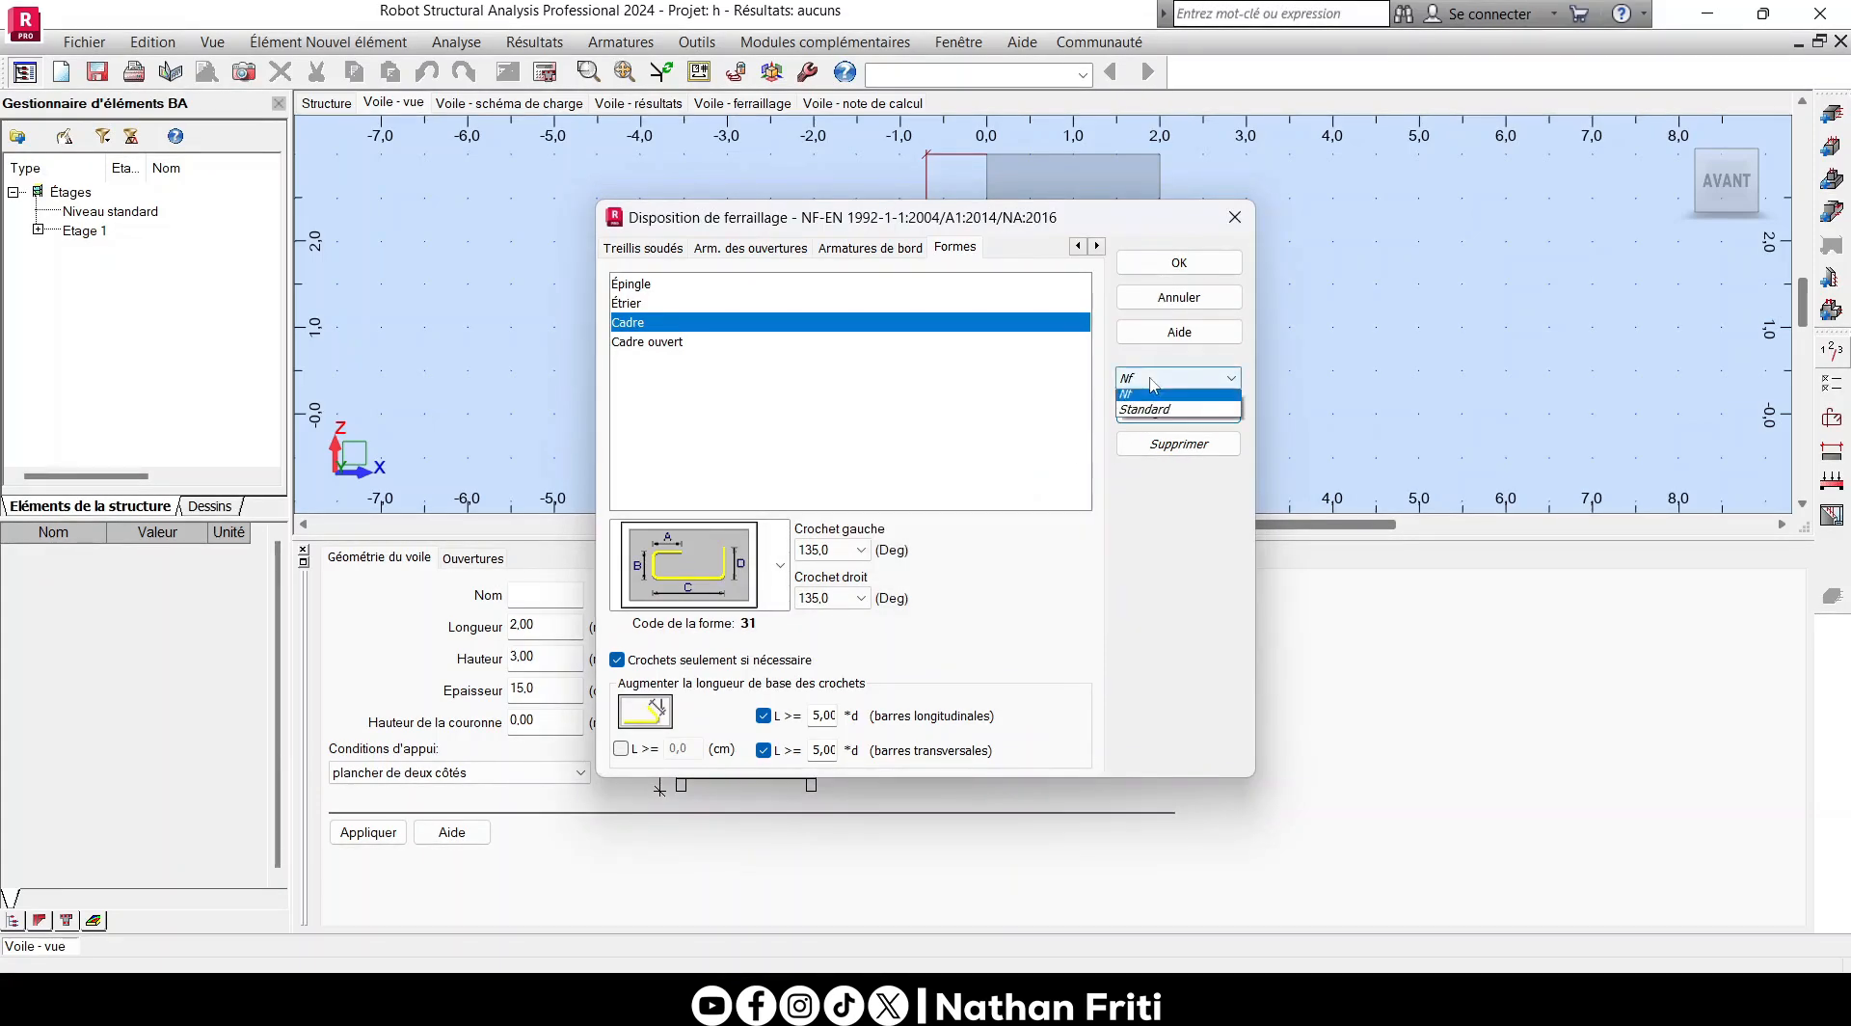
{"action": "left_click", "coordinate": [1154, 401]}
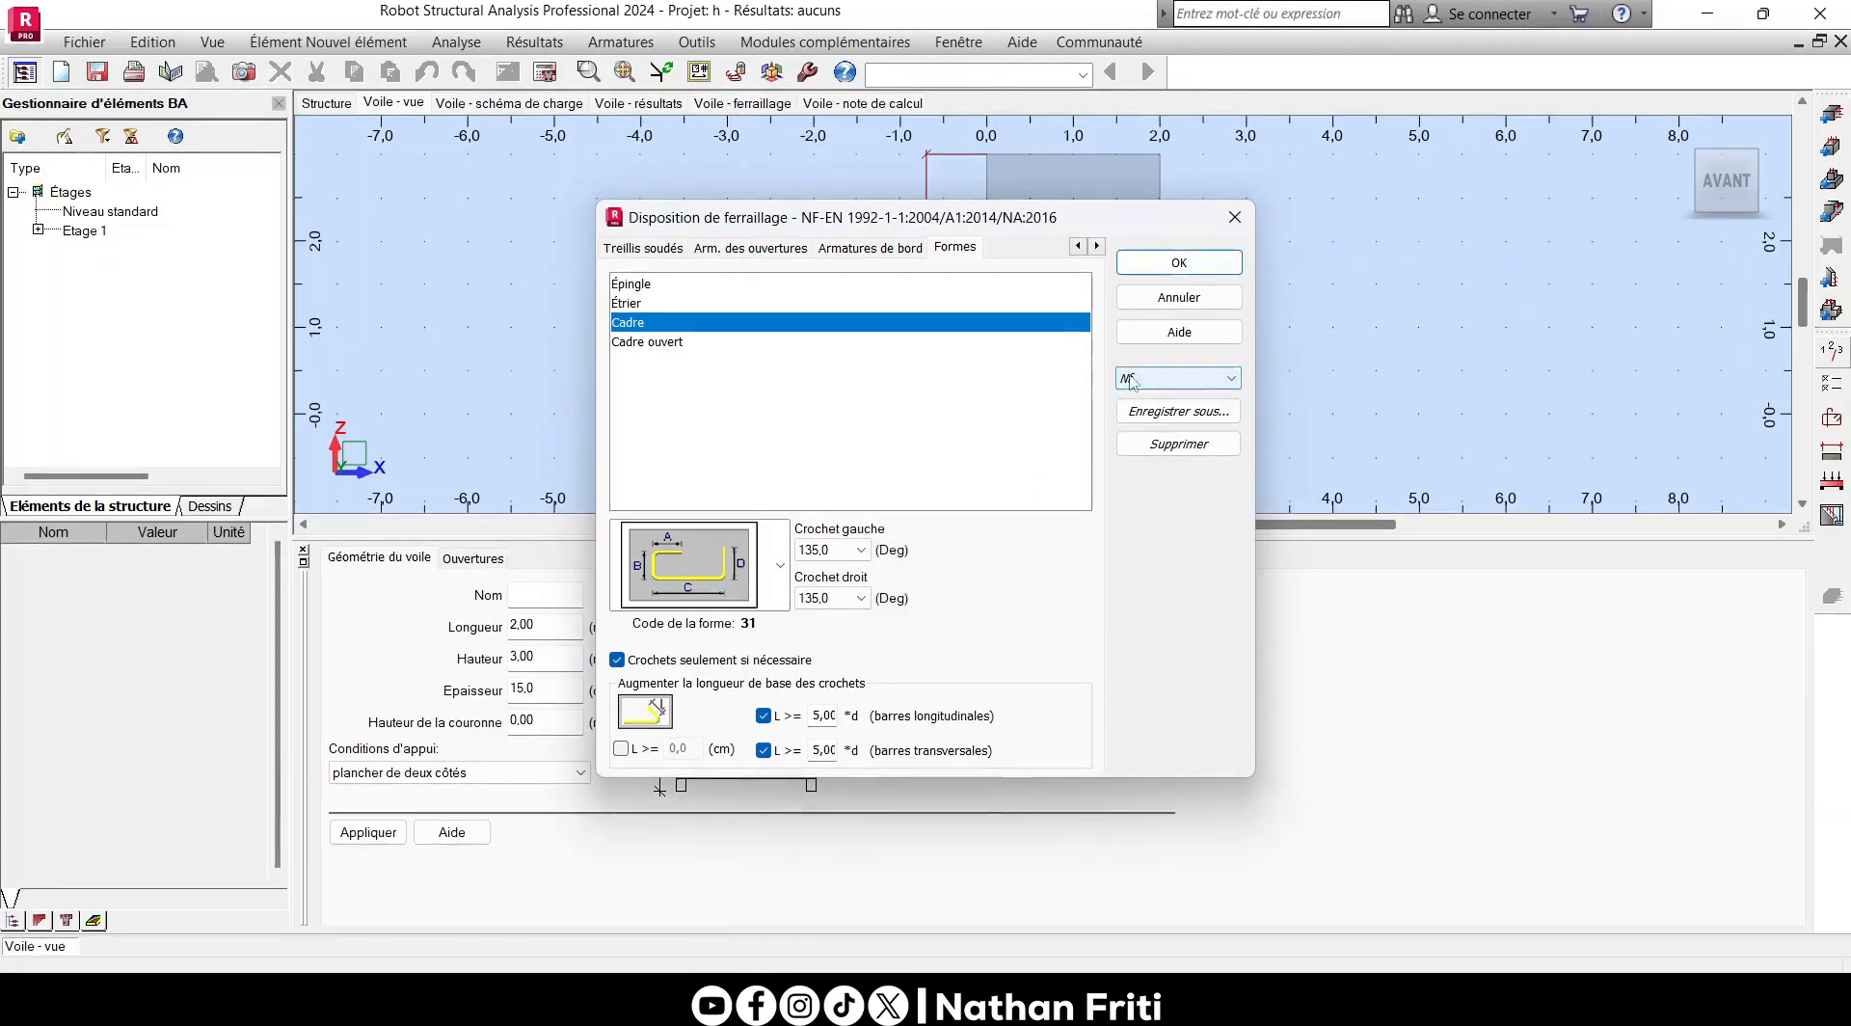
- Review the Nf template's welded mesh, opening, edge reinforcement and shape settings
{"action": "left_click", "coordinate": [631, 252]}
{"action": "left_click", "coordinate": [750, 248]}
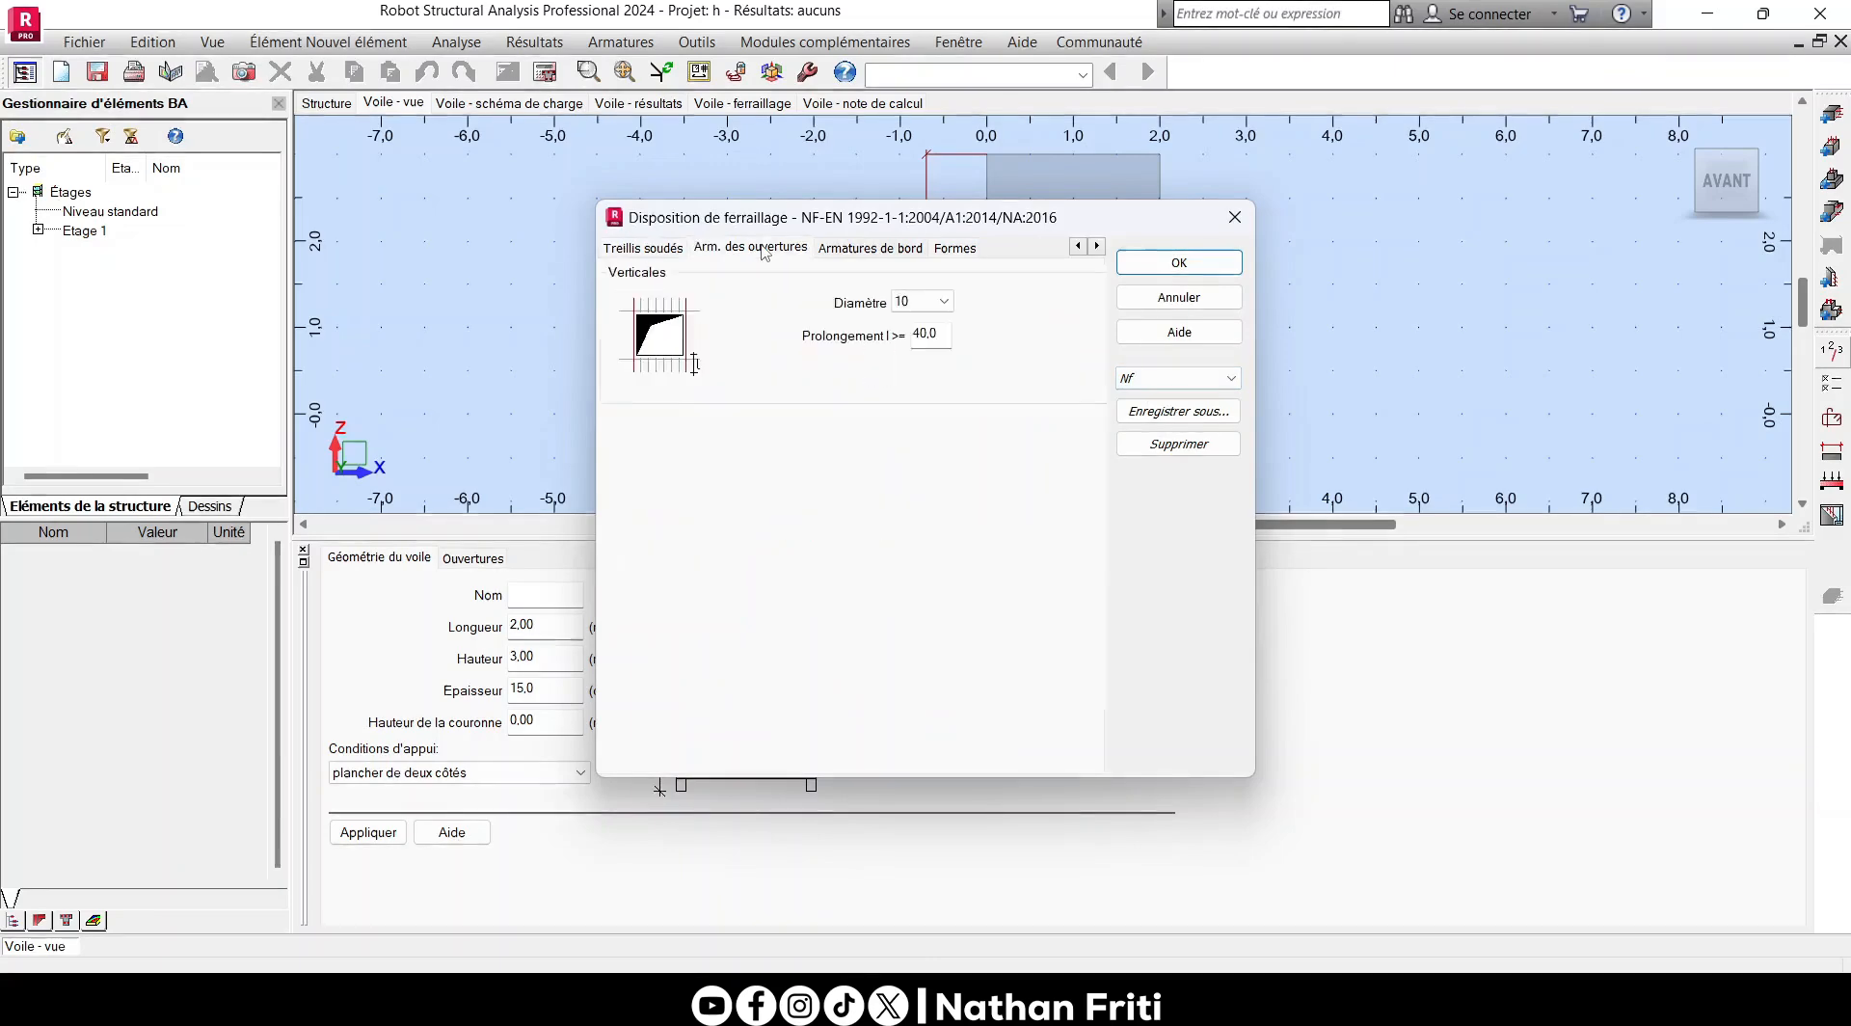
{"action": "left_click", "coordinate": [670, 248]}
{"action": "left_click", "coordinate": [867, 248]}
{"action": "left_click", "coordinate": [966, 248]}
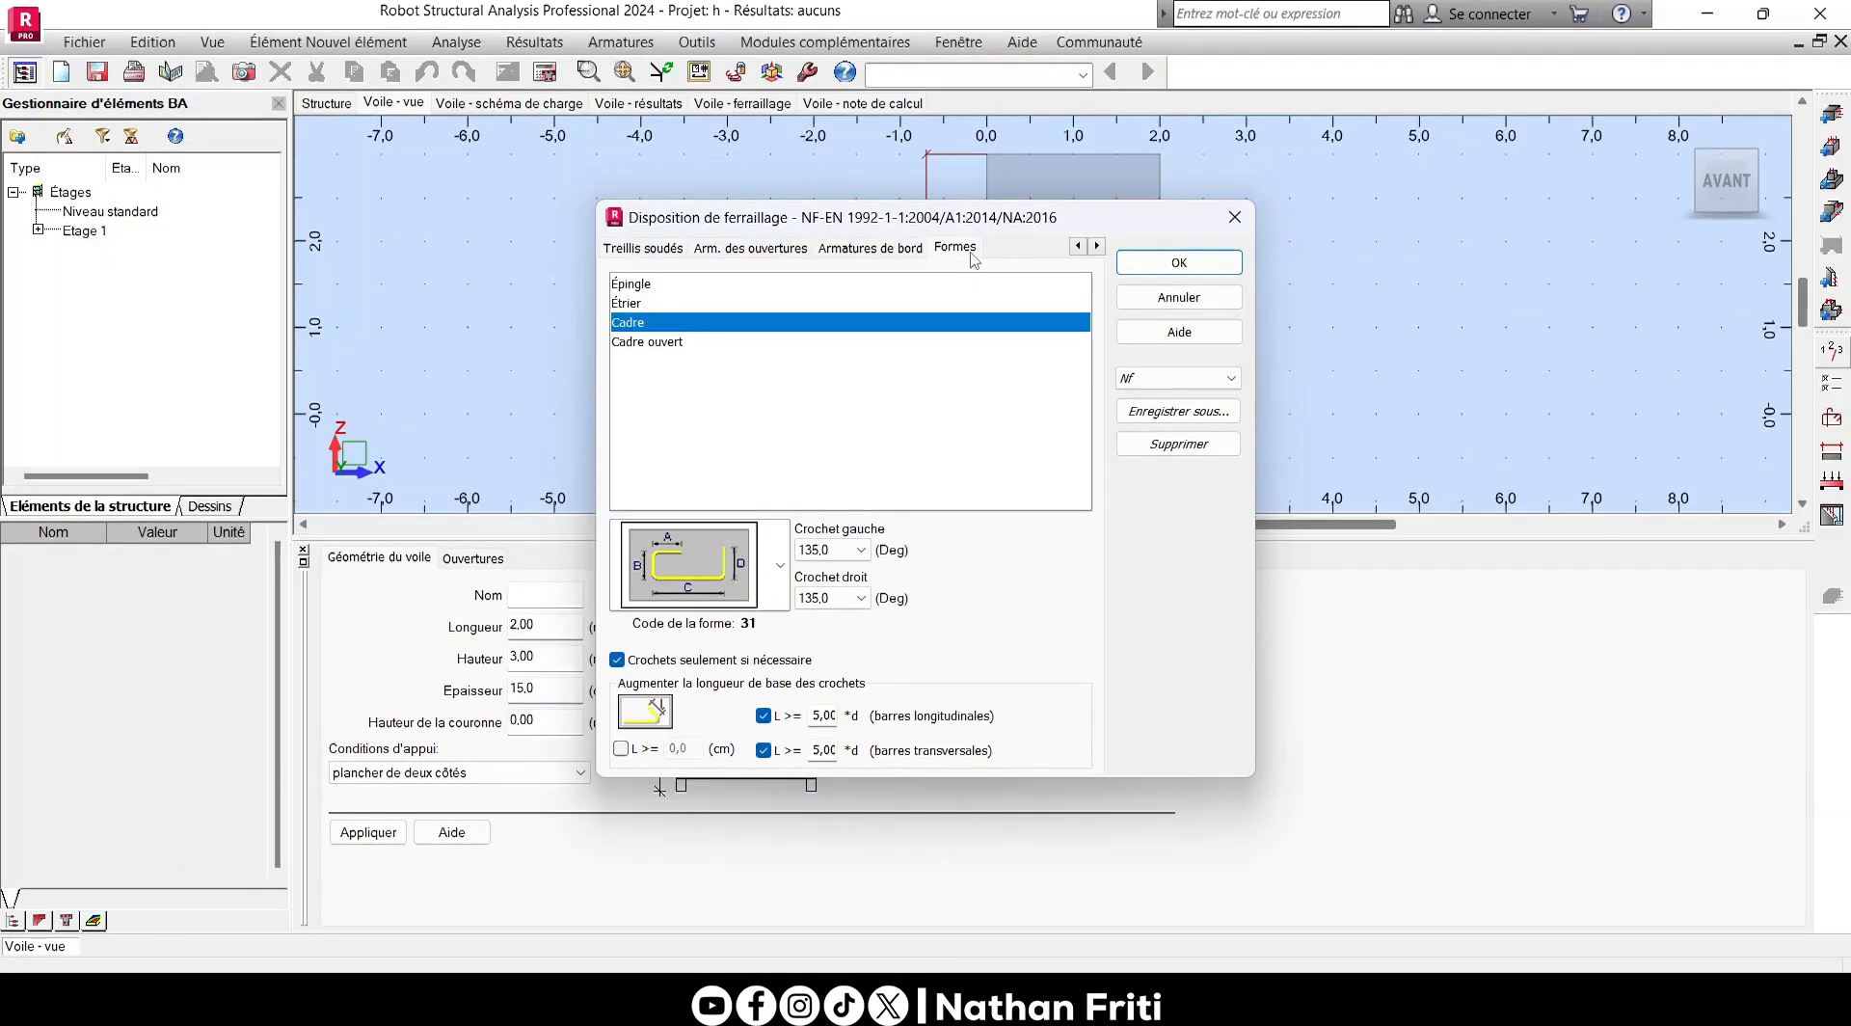
- Compare the Standard and Nf templates, keep Nf selected and accept the reinforcement arrangement
{"action": "left_click", "coordinate": [1178, 377]}
{"action": "left_click", "coordinate": [1166, 414]}
{"action": "left_click", "coordinate": [1177, 378]}
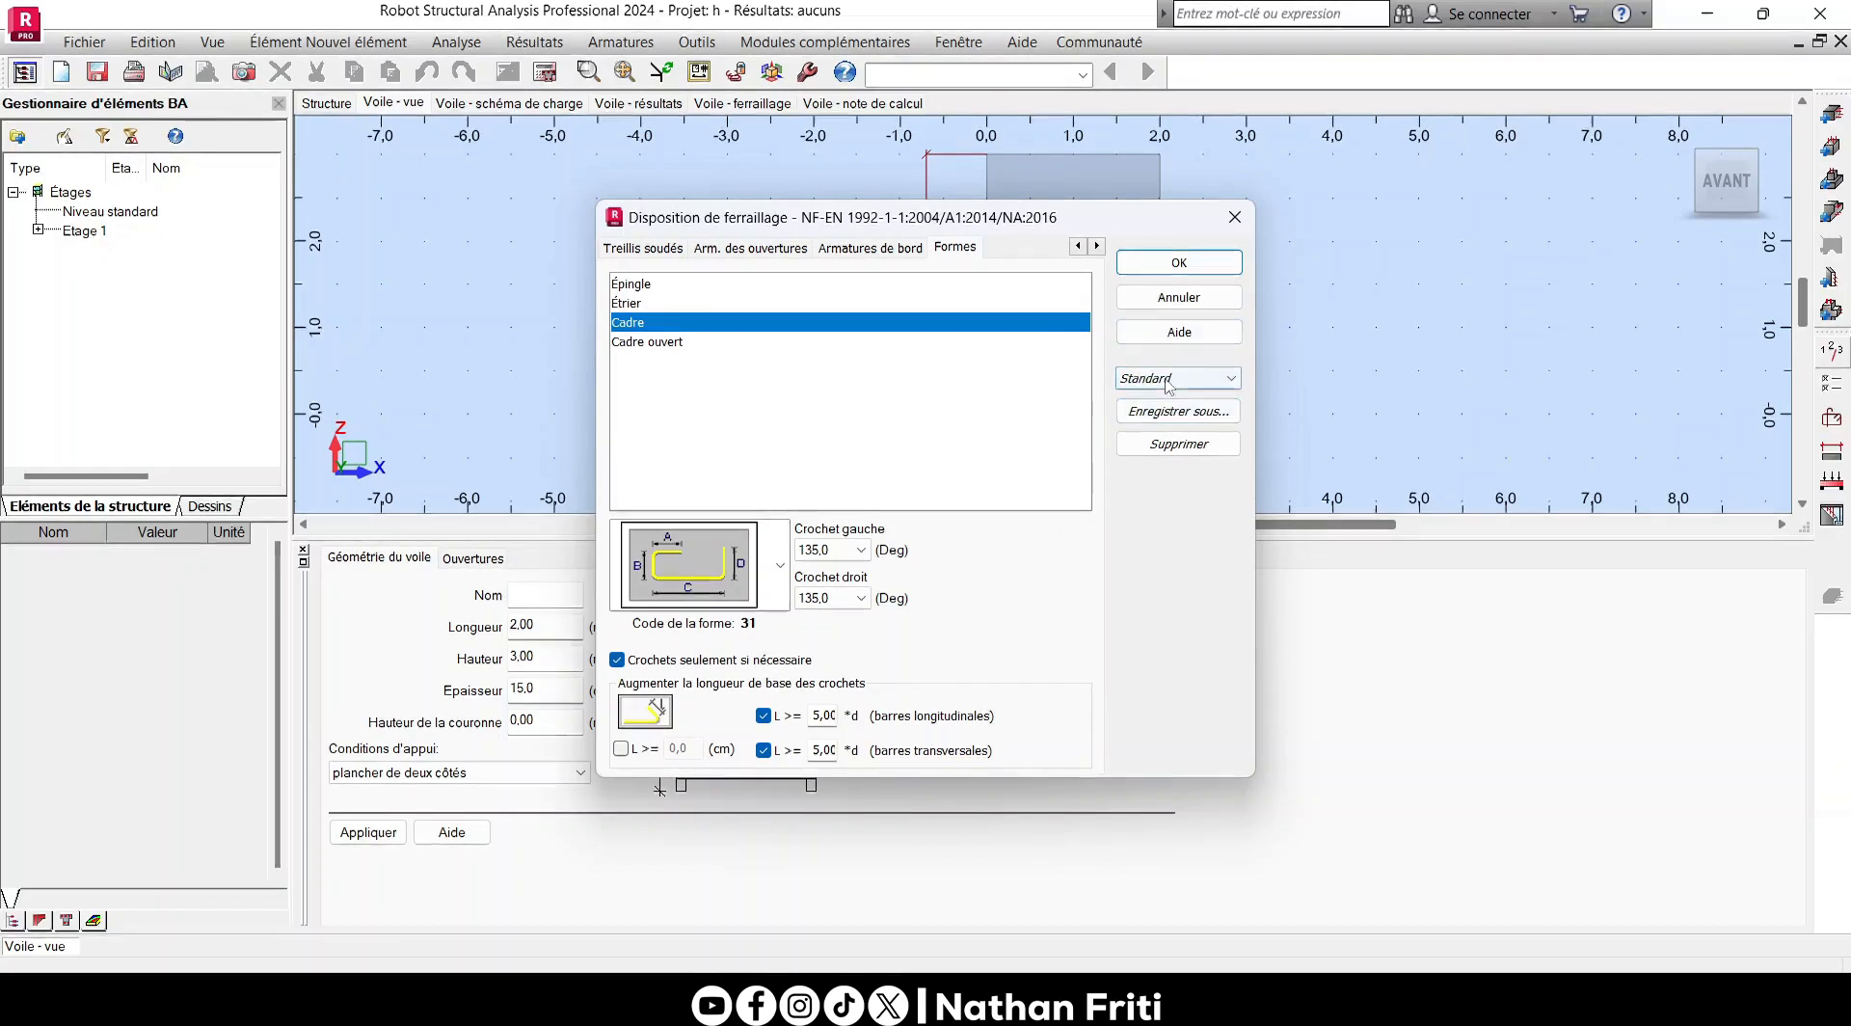
{"action": "left_click", "coordinate": [1175, 398]}
{"action": "left_click", "coordinate": [1178, 262]}
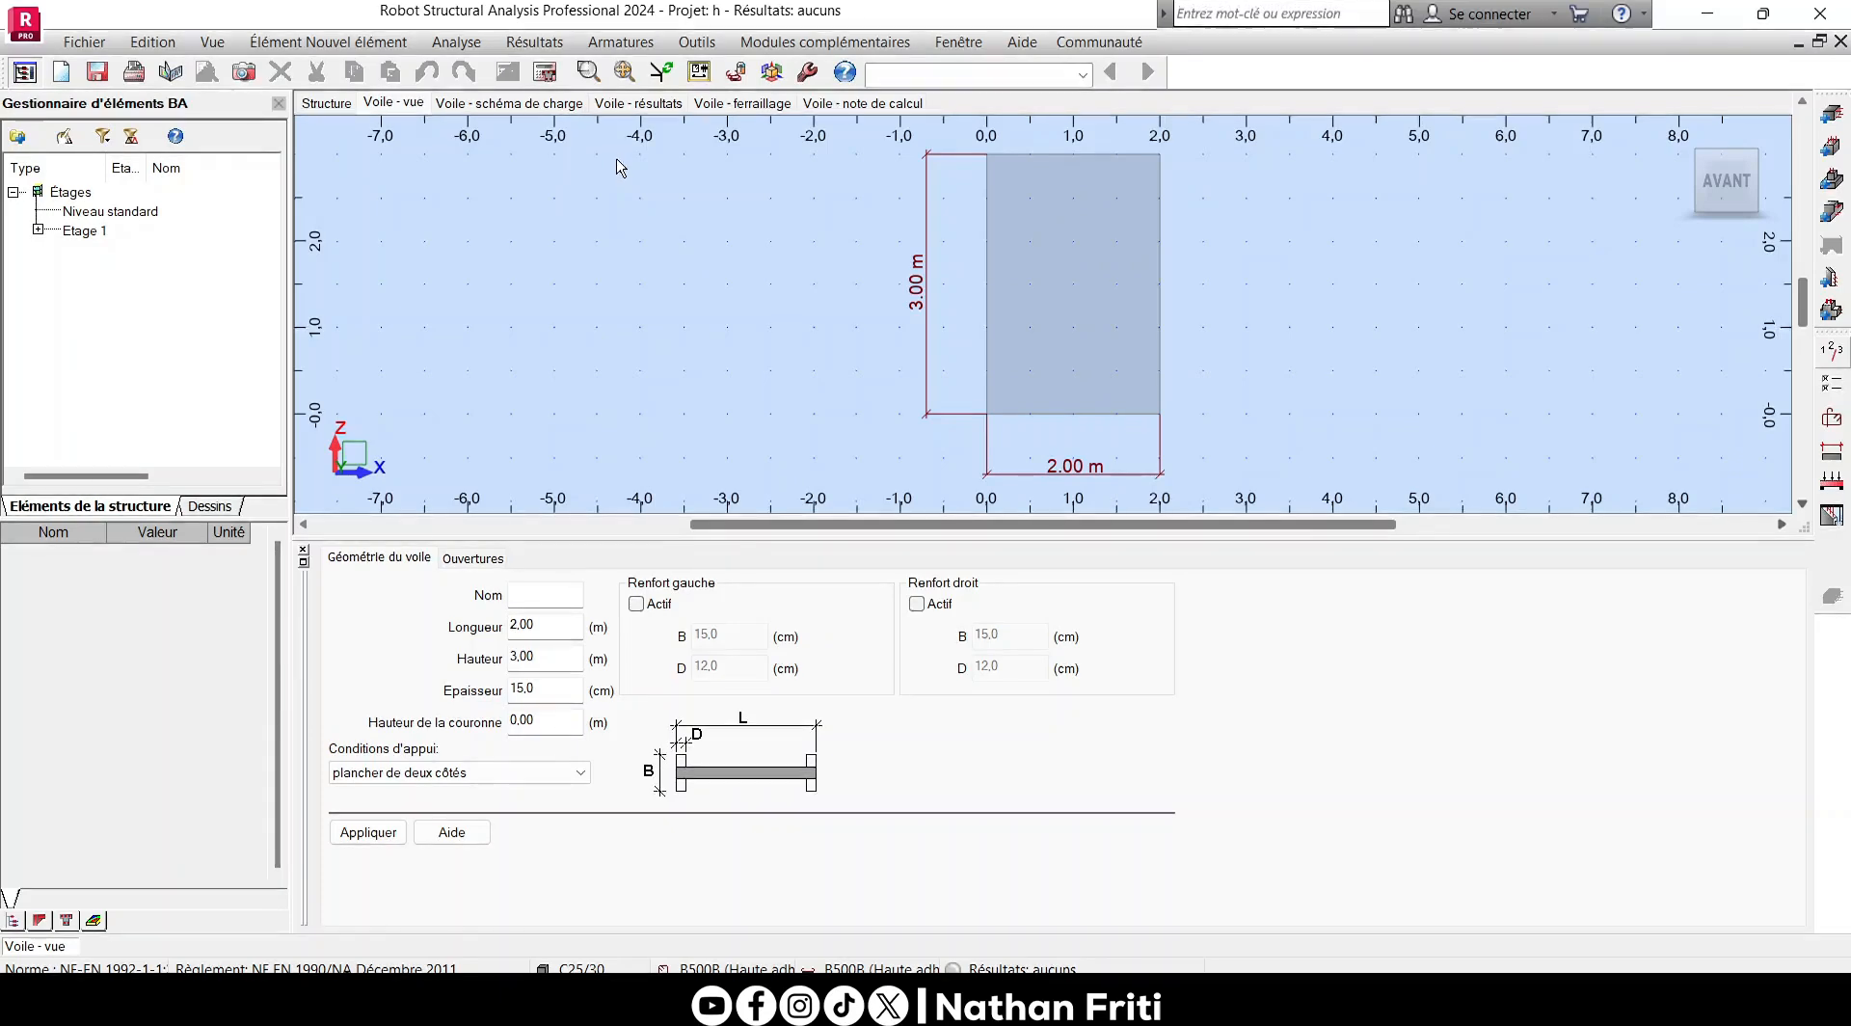
- Run the wall's reinforcement calculation and expand Etage 1 in the element tree to show Voile48
{"action": "left_click", "coordinate": [543, 74]}
{"action": "left_click", "coordinate": [1026, 613]}
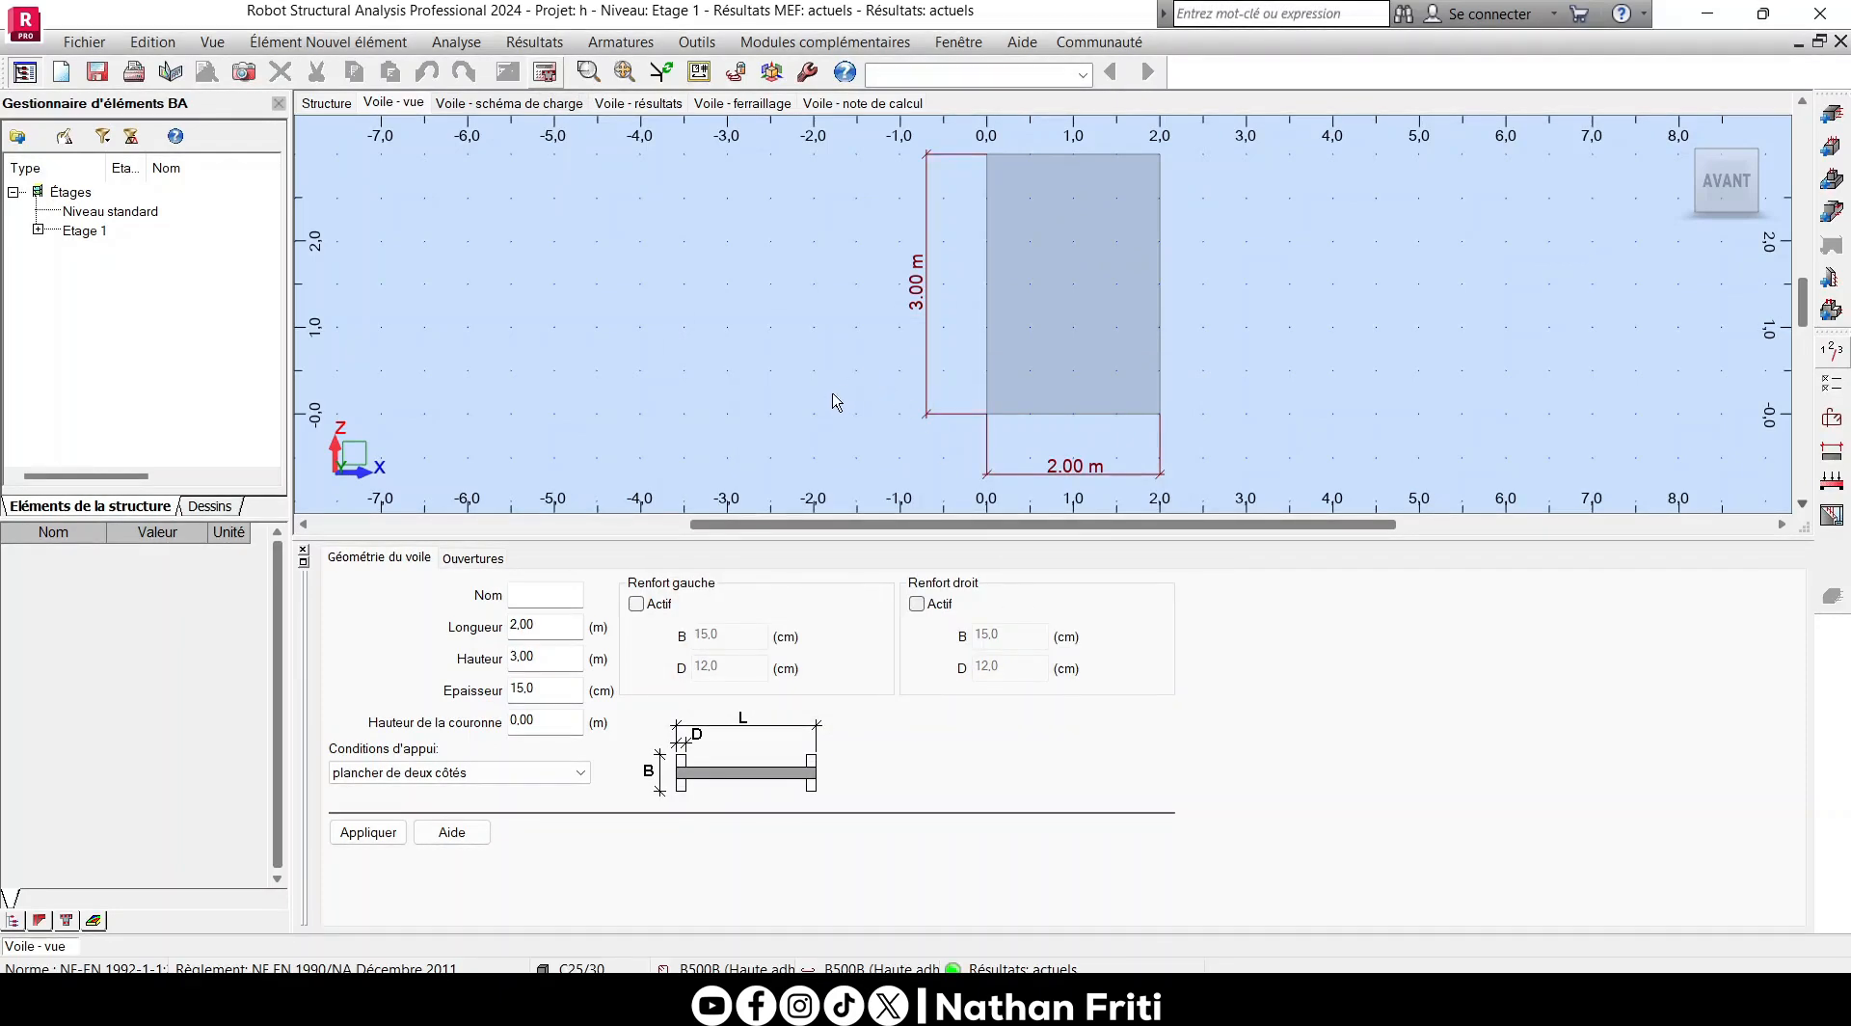
{"action": "scroll", "coordinate": [835, 401], "scroll_direction": "down", "scroll_amount": 2}
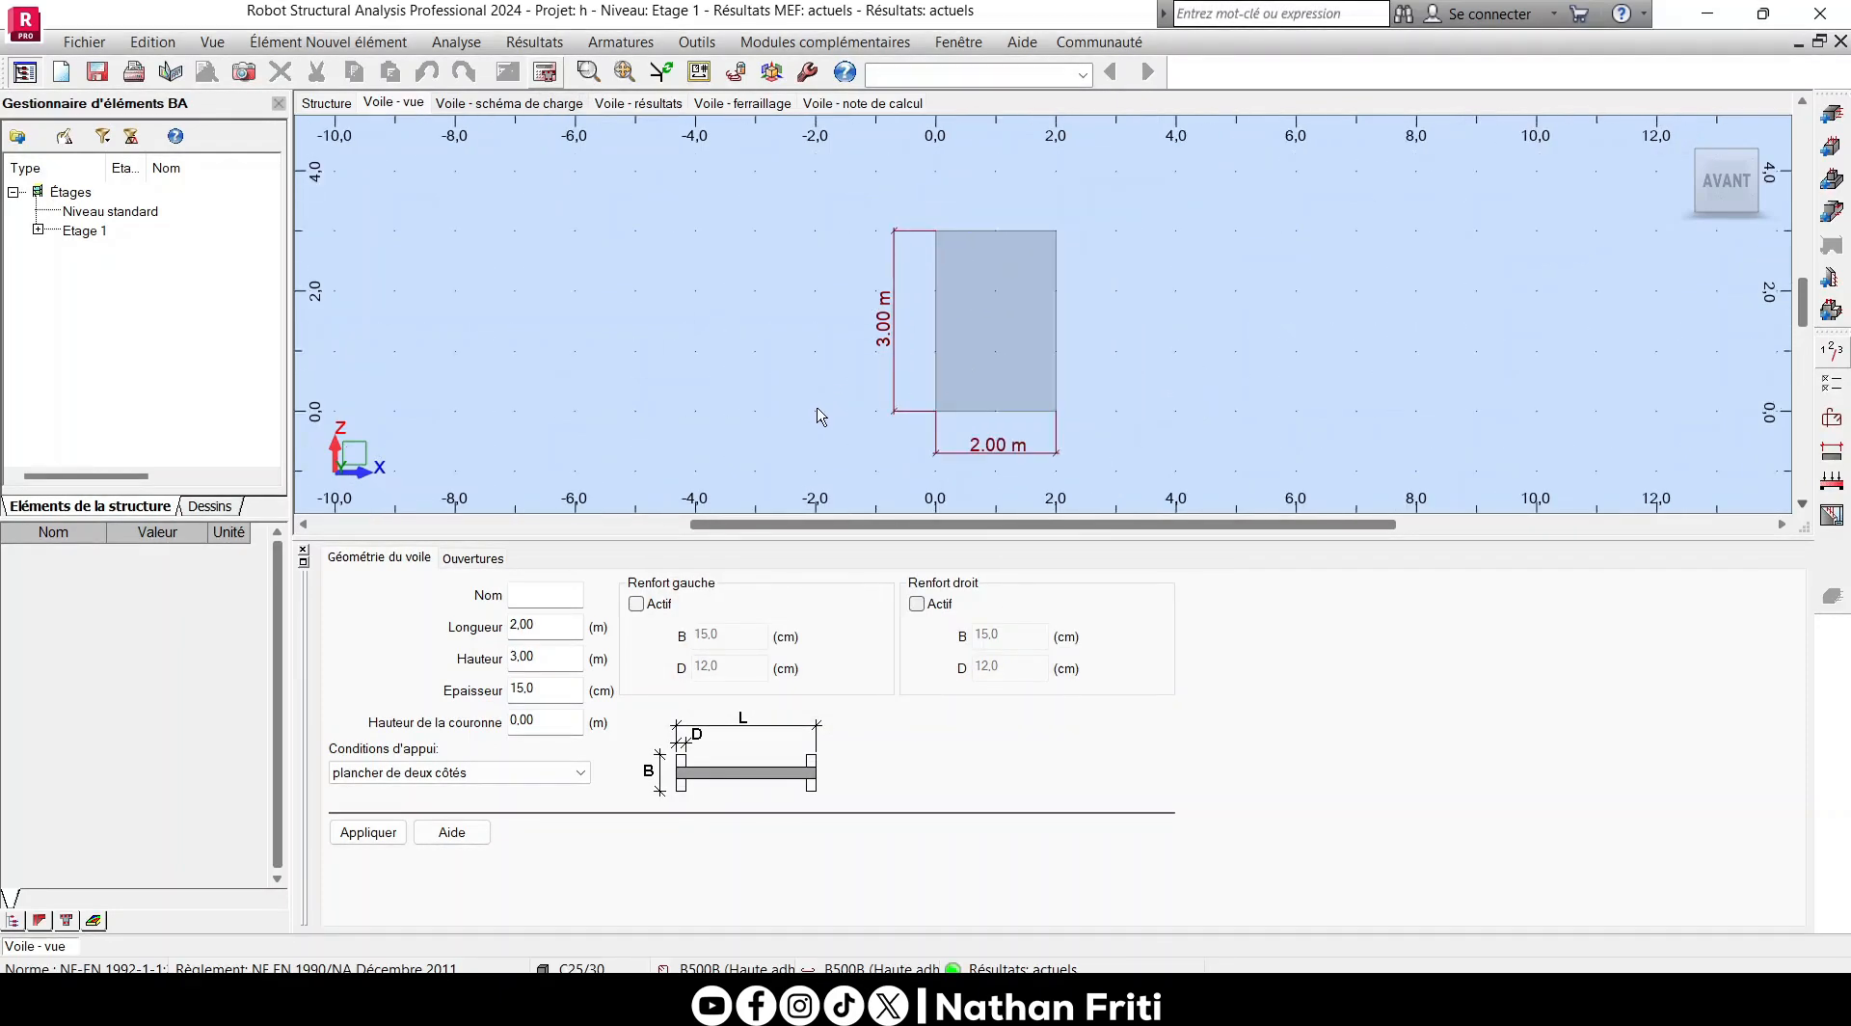
{"action": "left_click", "coordinate": [39, 230]}
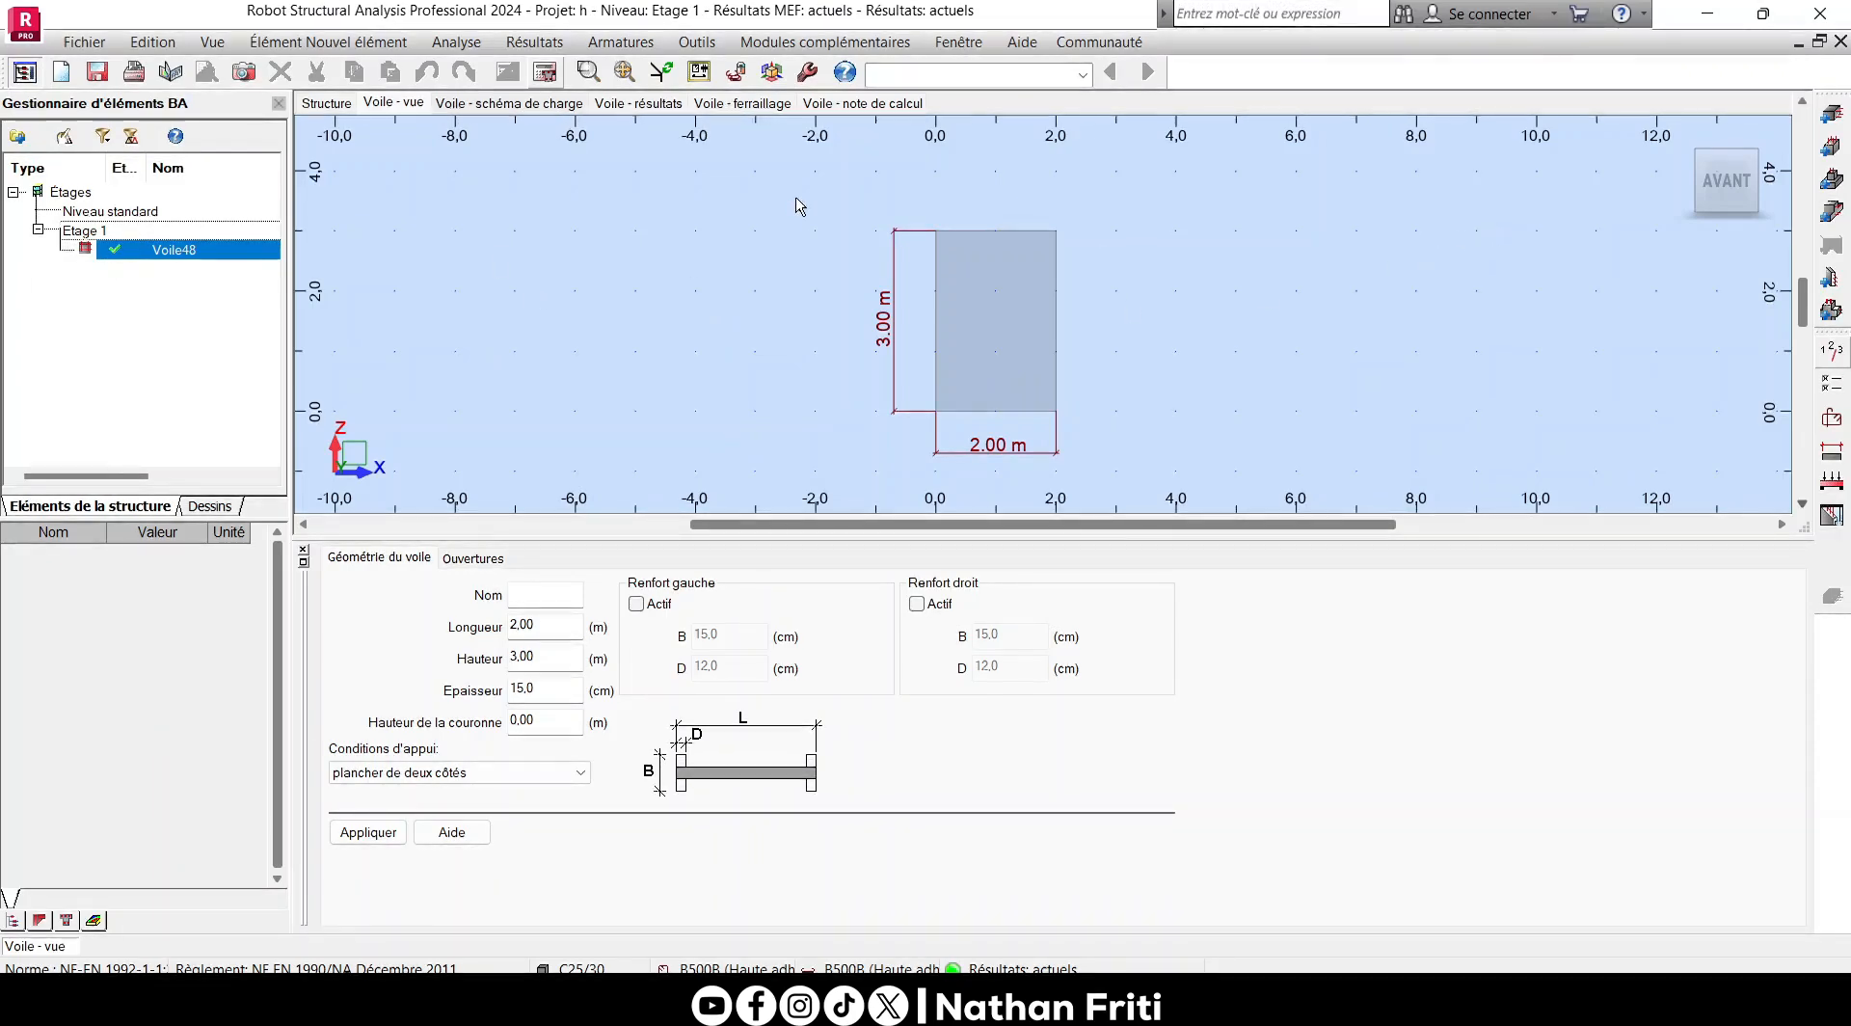
- Display Voile48's reinforcement and examine the bar layout in 3D
{"action": "left_click", "coordinate": [742, 103]}
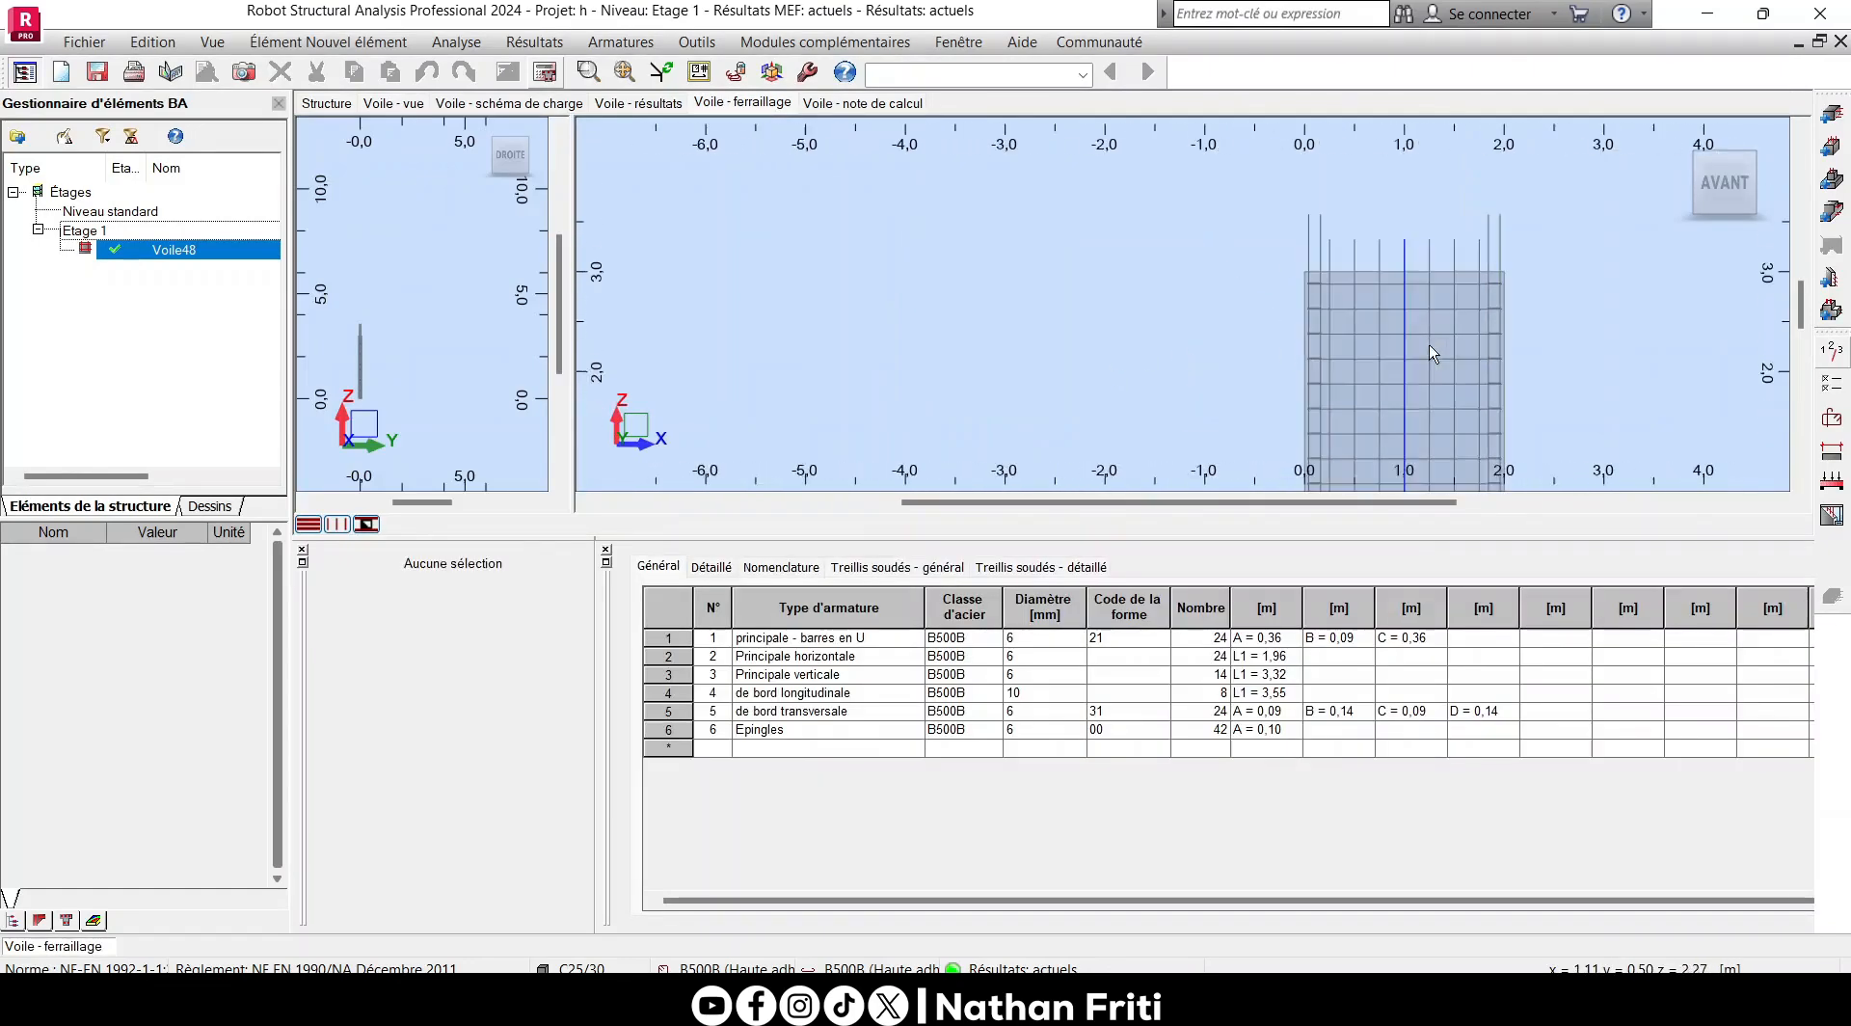
{"action": "middle_click_drag", "start_coordinate": [1581, 249], "coordinate": [1173, 357], "text": "shift"}
{"action": "scroll", "coordinate": [1029, 252], "scroll_direction": "up", "scroll_amount": 3}
{"action": "scroll", "coordinate": [1563, 325], "scroll_direction": "down", "scroll_amount": 3}
{"action": "left_click_drag", "start_coordinate": [1172, 356], "coordinate": [1454, 349]}
{"action": "scroll", "coordinate": [1372, 212], "scroll_direction": "up", "scroll_amount": 5}
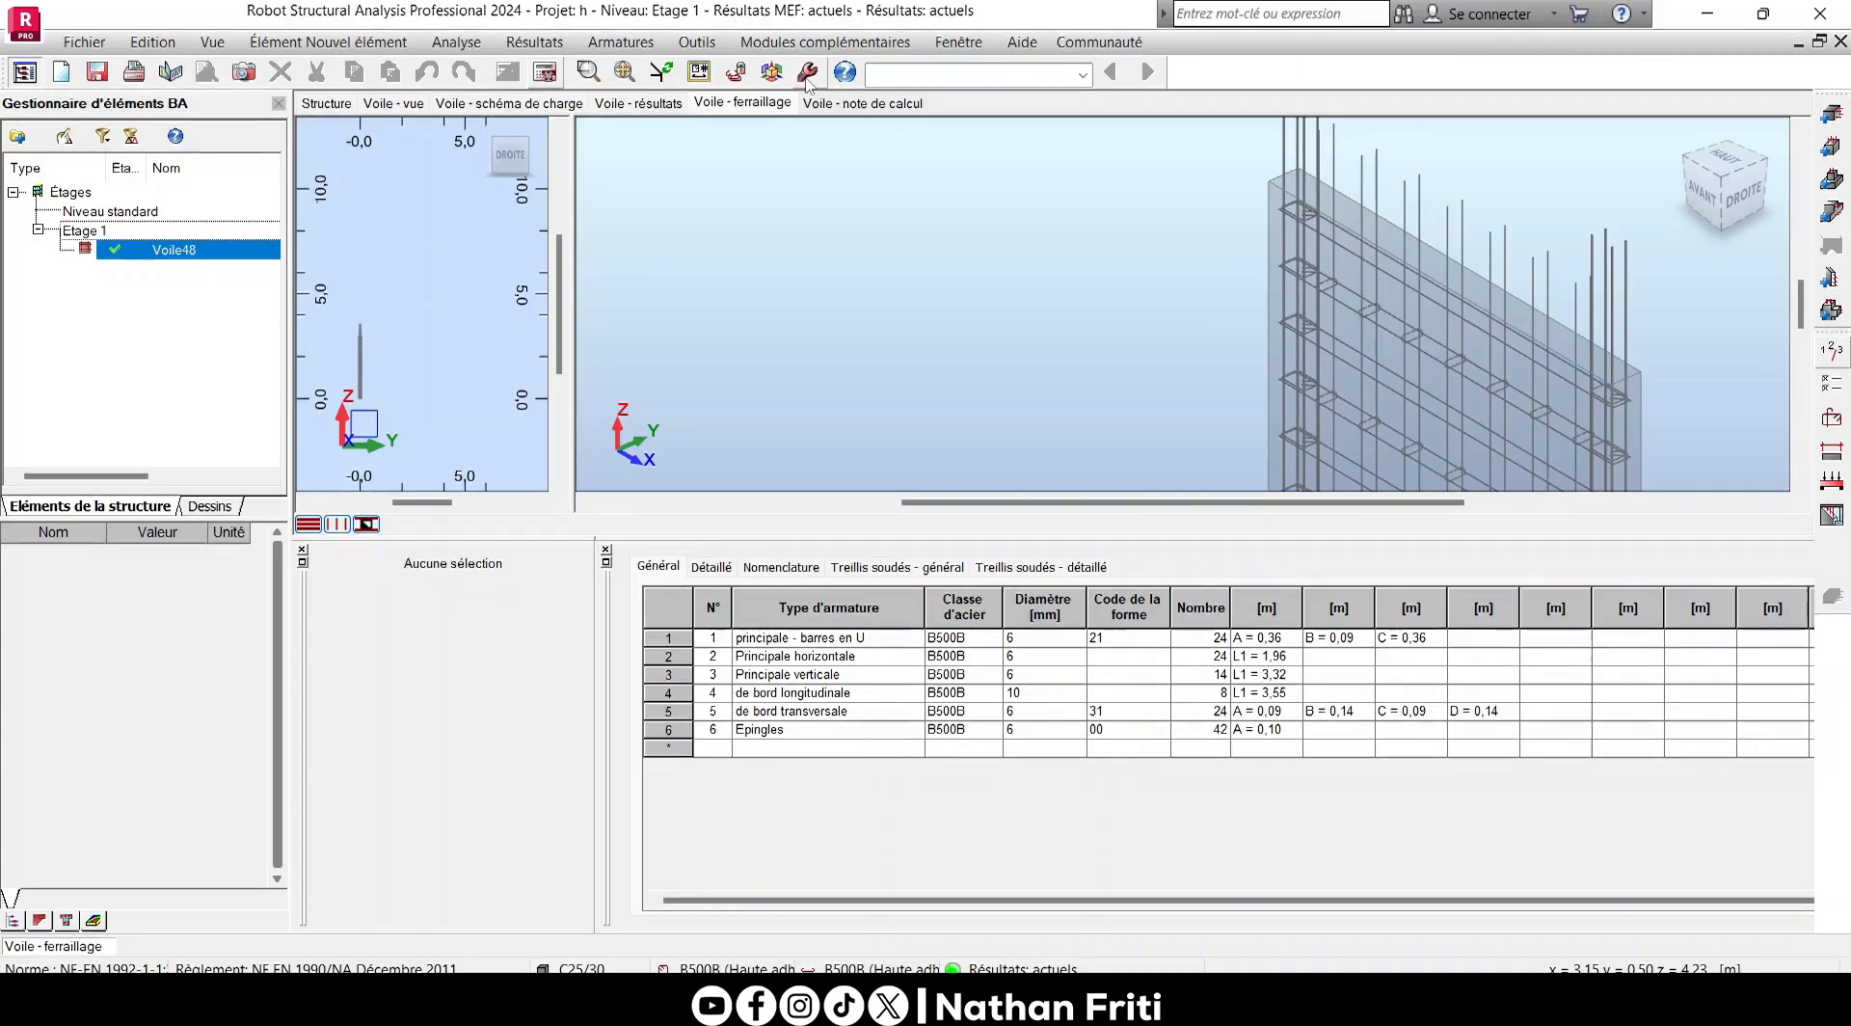
- Generate Voile48's calculation note with all available sections and the quantities as a global specification
{"action": "left_click", "coordinate": [534, 42]}
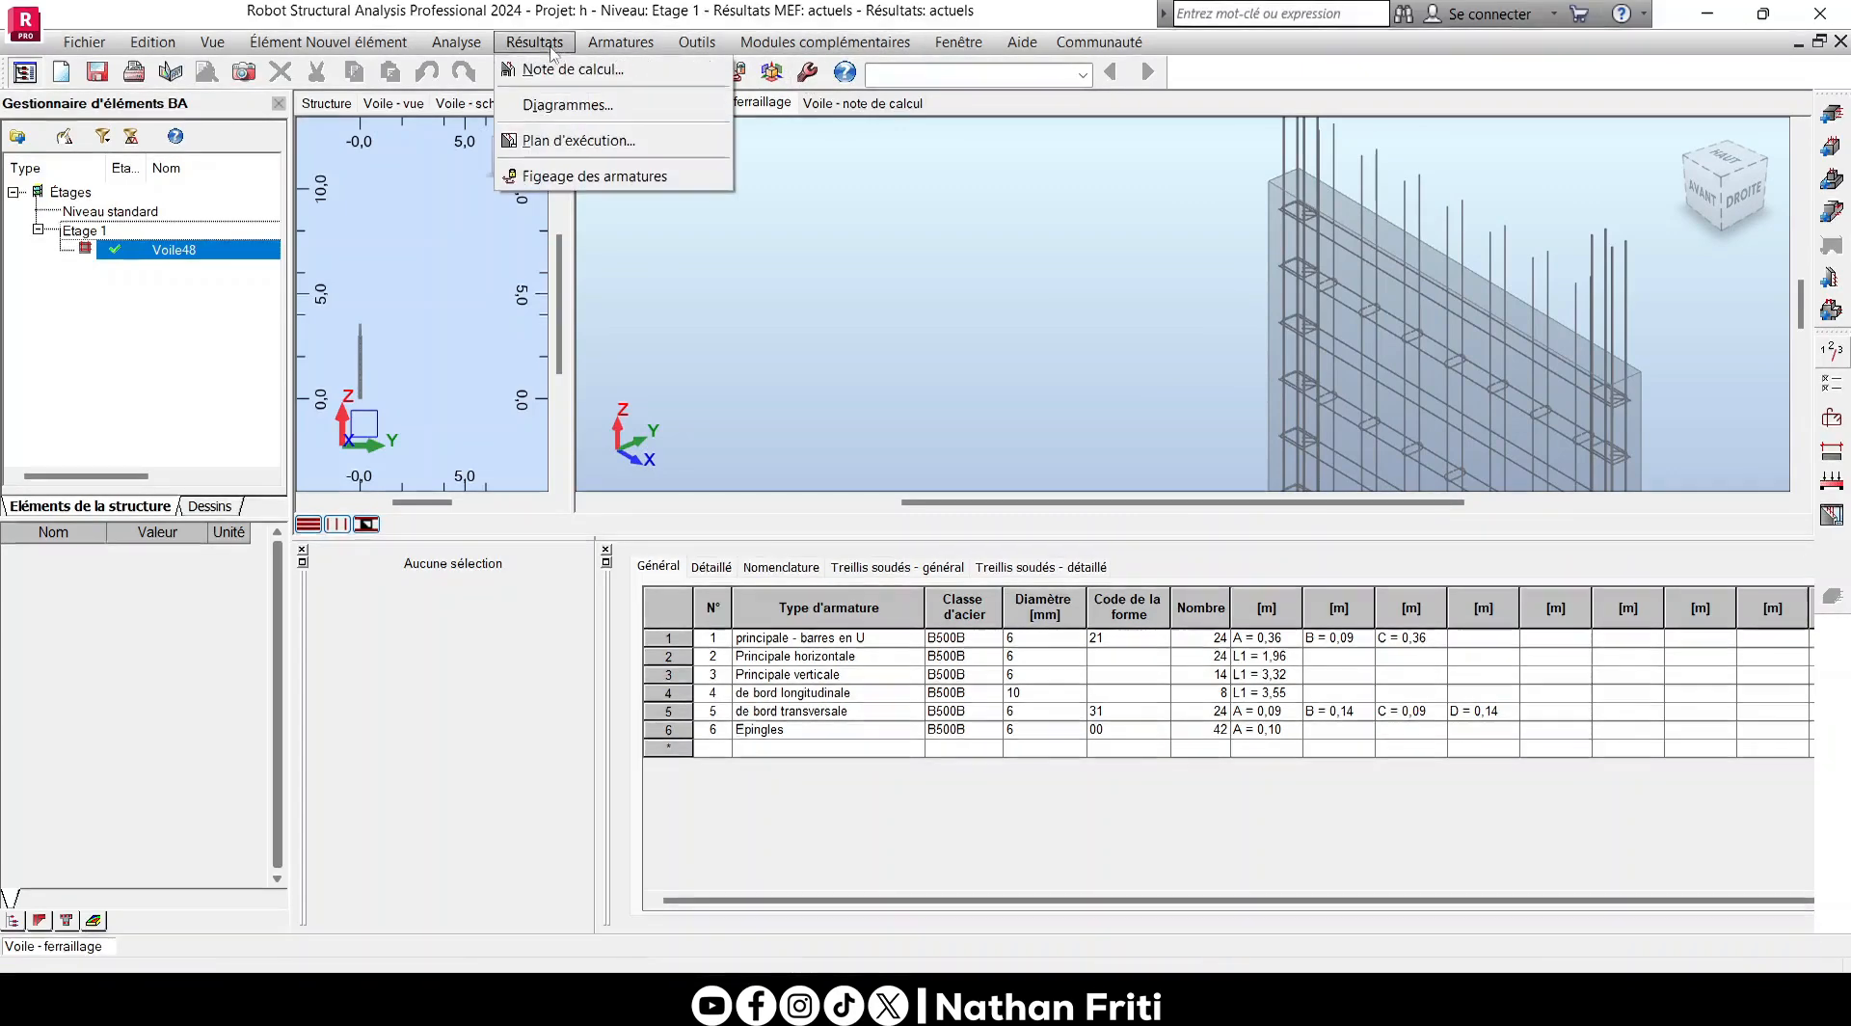
{"action": "left_click", "coordinate": [561, 69]}
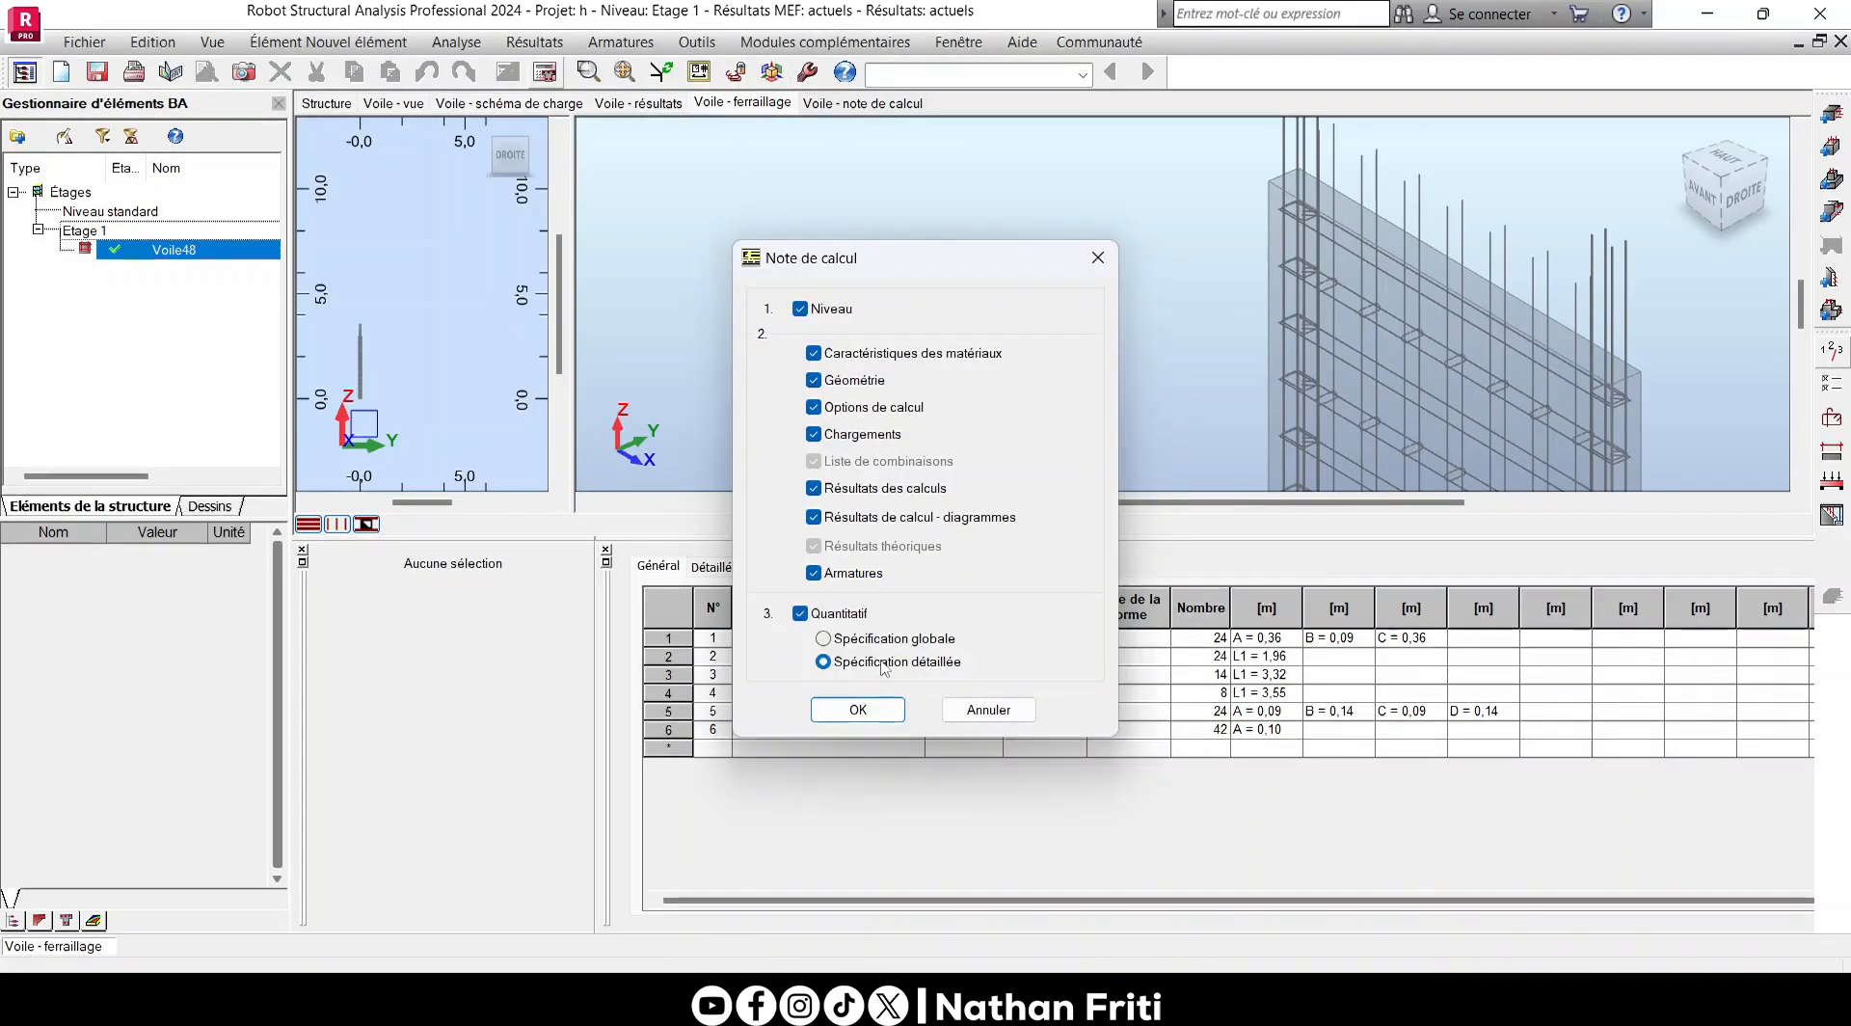
{"action": "left_click", "coordinate": [868, 641]}
{"action": "left_click", "coordinate": [858, 710]}
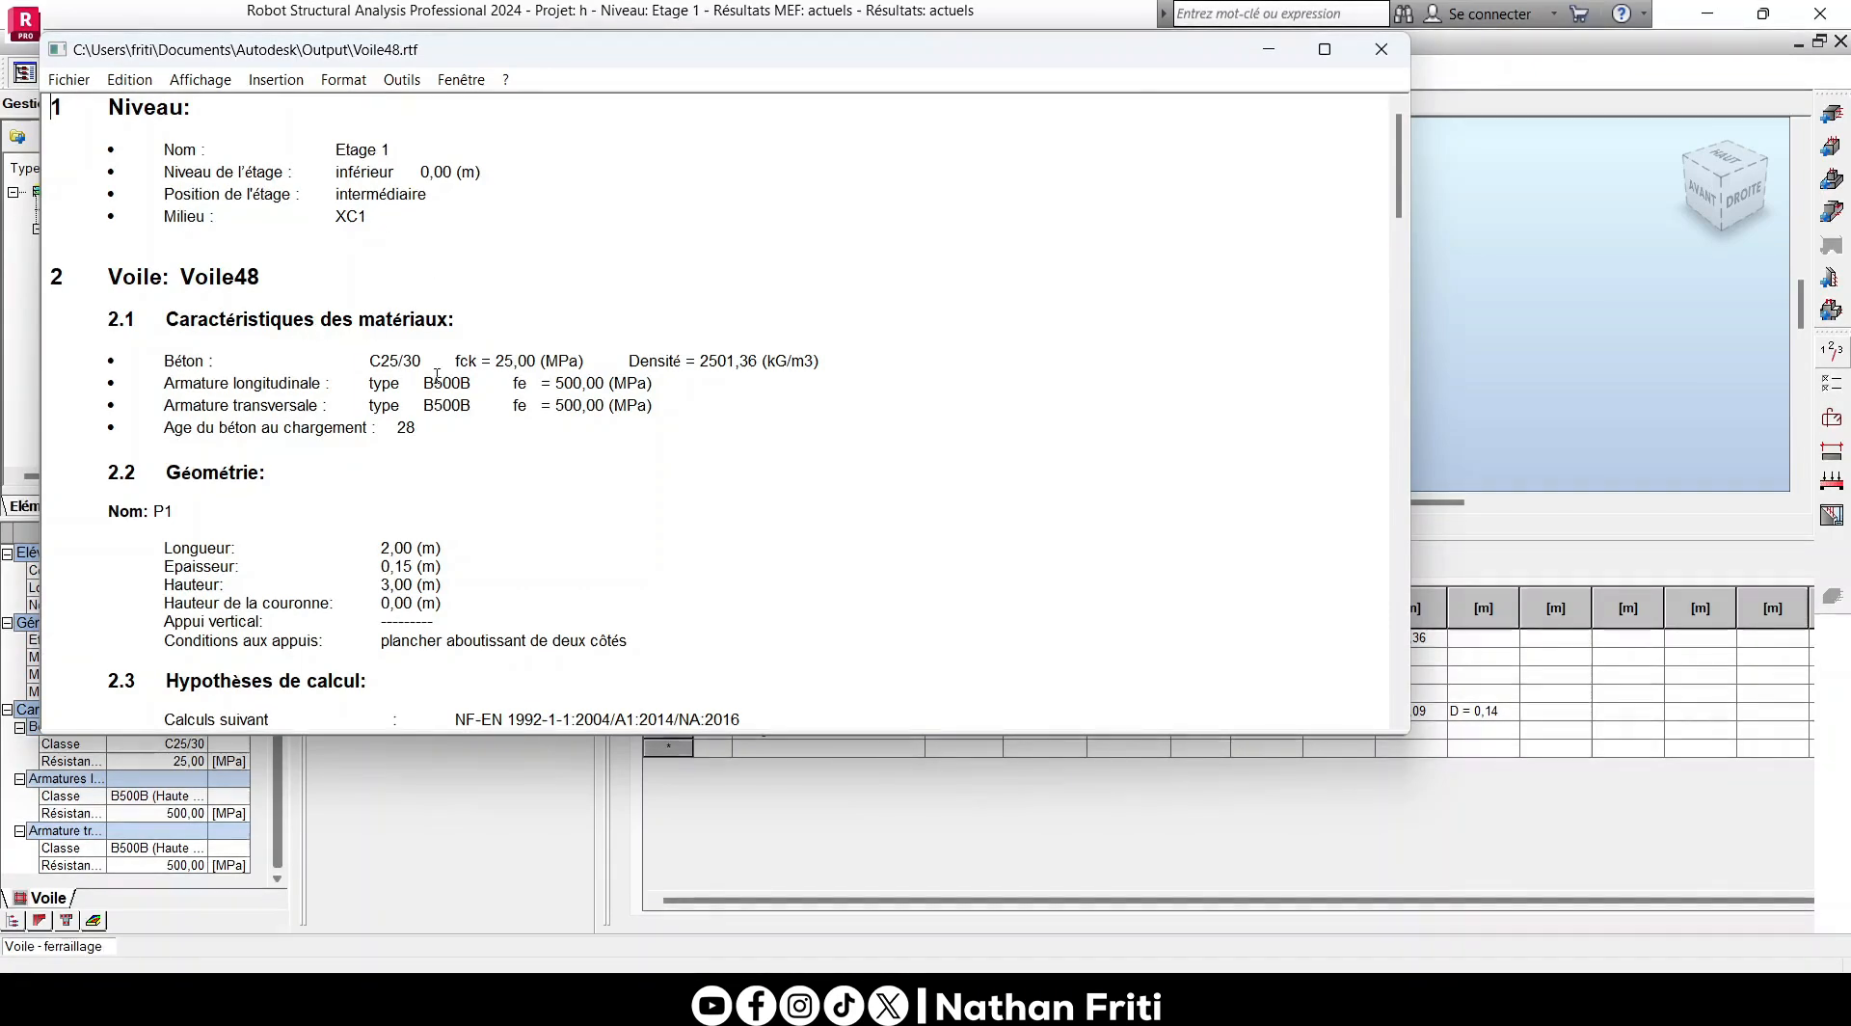
- Read the note's materials, geometry and calculation assumptions, checking the concrete cover and seismic provisions
{"action": "scroll", "coordinate": [507, 382], "scroll_direction": "down", "scroll_amount": 4}
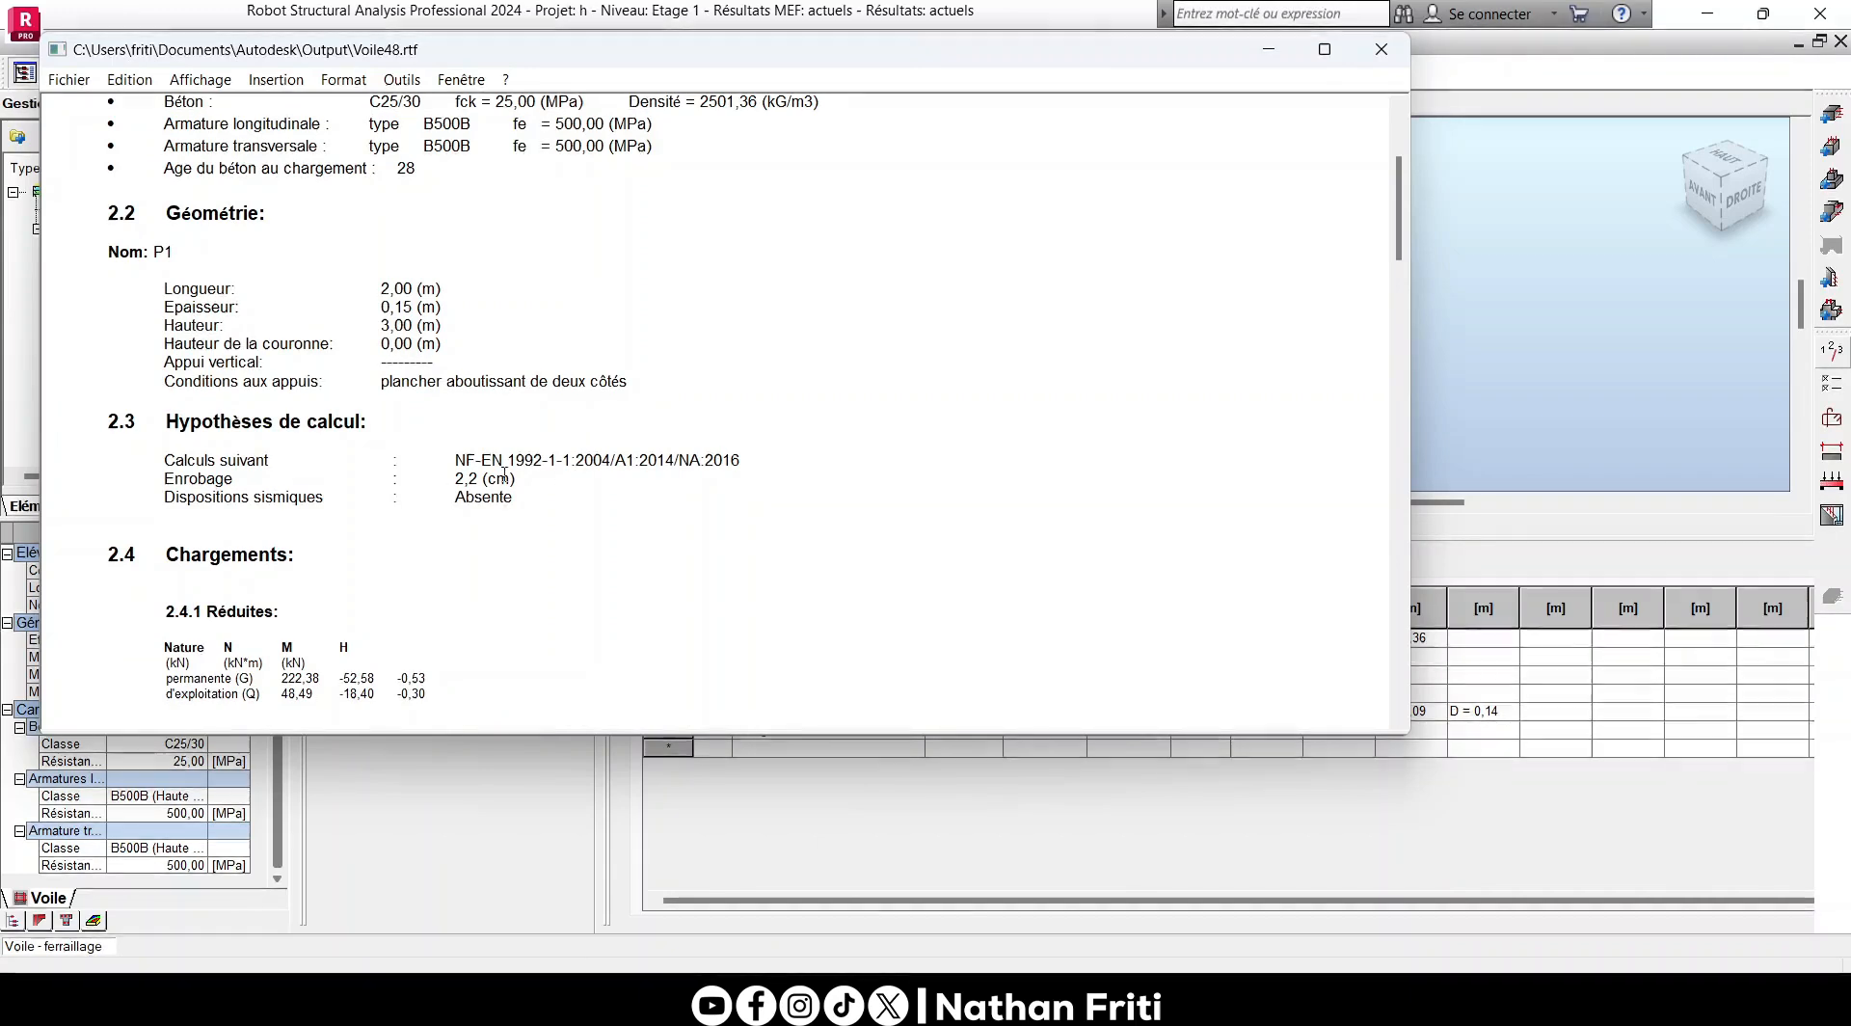
{"action": "left_click_drag", "start_coordinate": [455, 479], "coordinate": [501, 479]}
{"action": "left_click", "coordinate": [487, 513]}
{"action": "left_click_drag", "start_coordinate": [169, 497], "coordinate": [273, 495]}
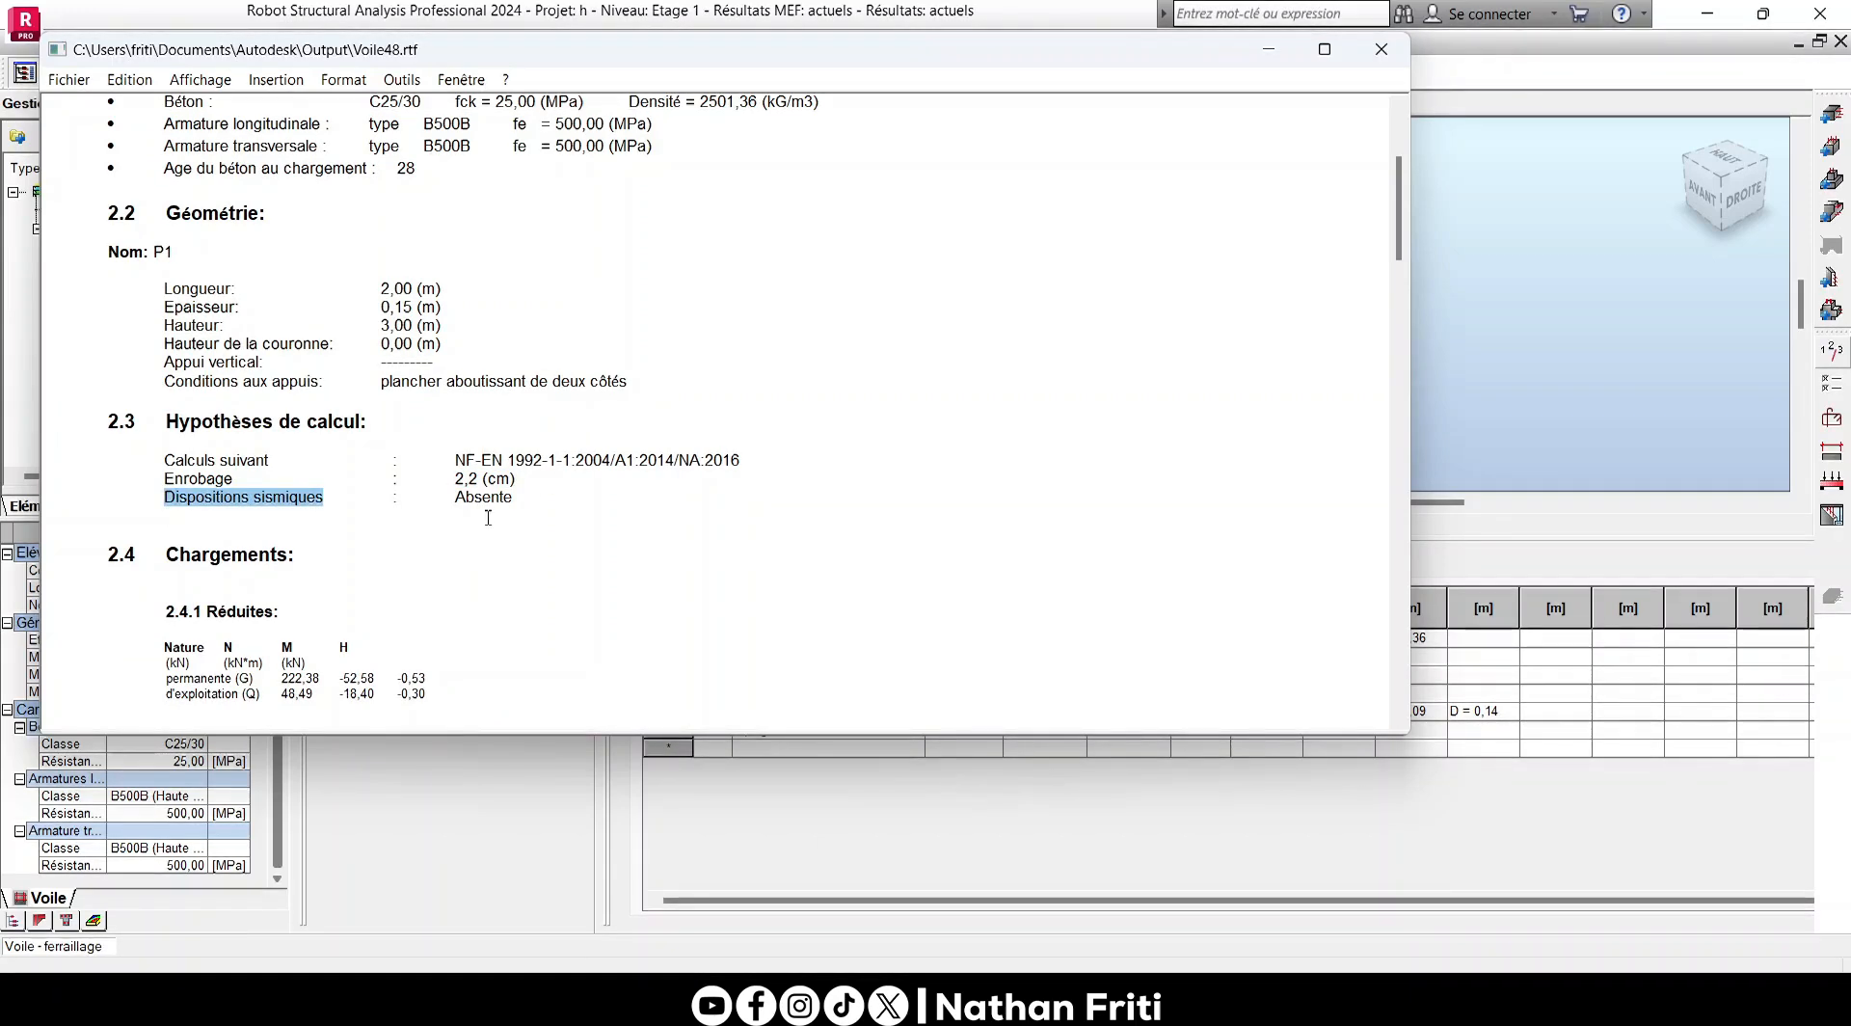
{"action": "left_click_drag", "start_coordinate": [457, 498], "coordinate": [542, 493]}
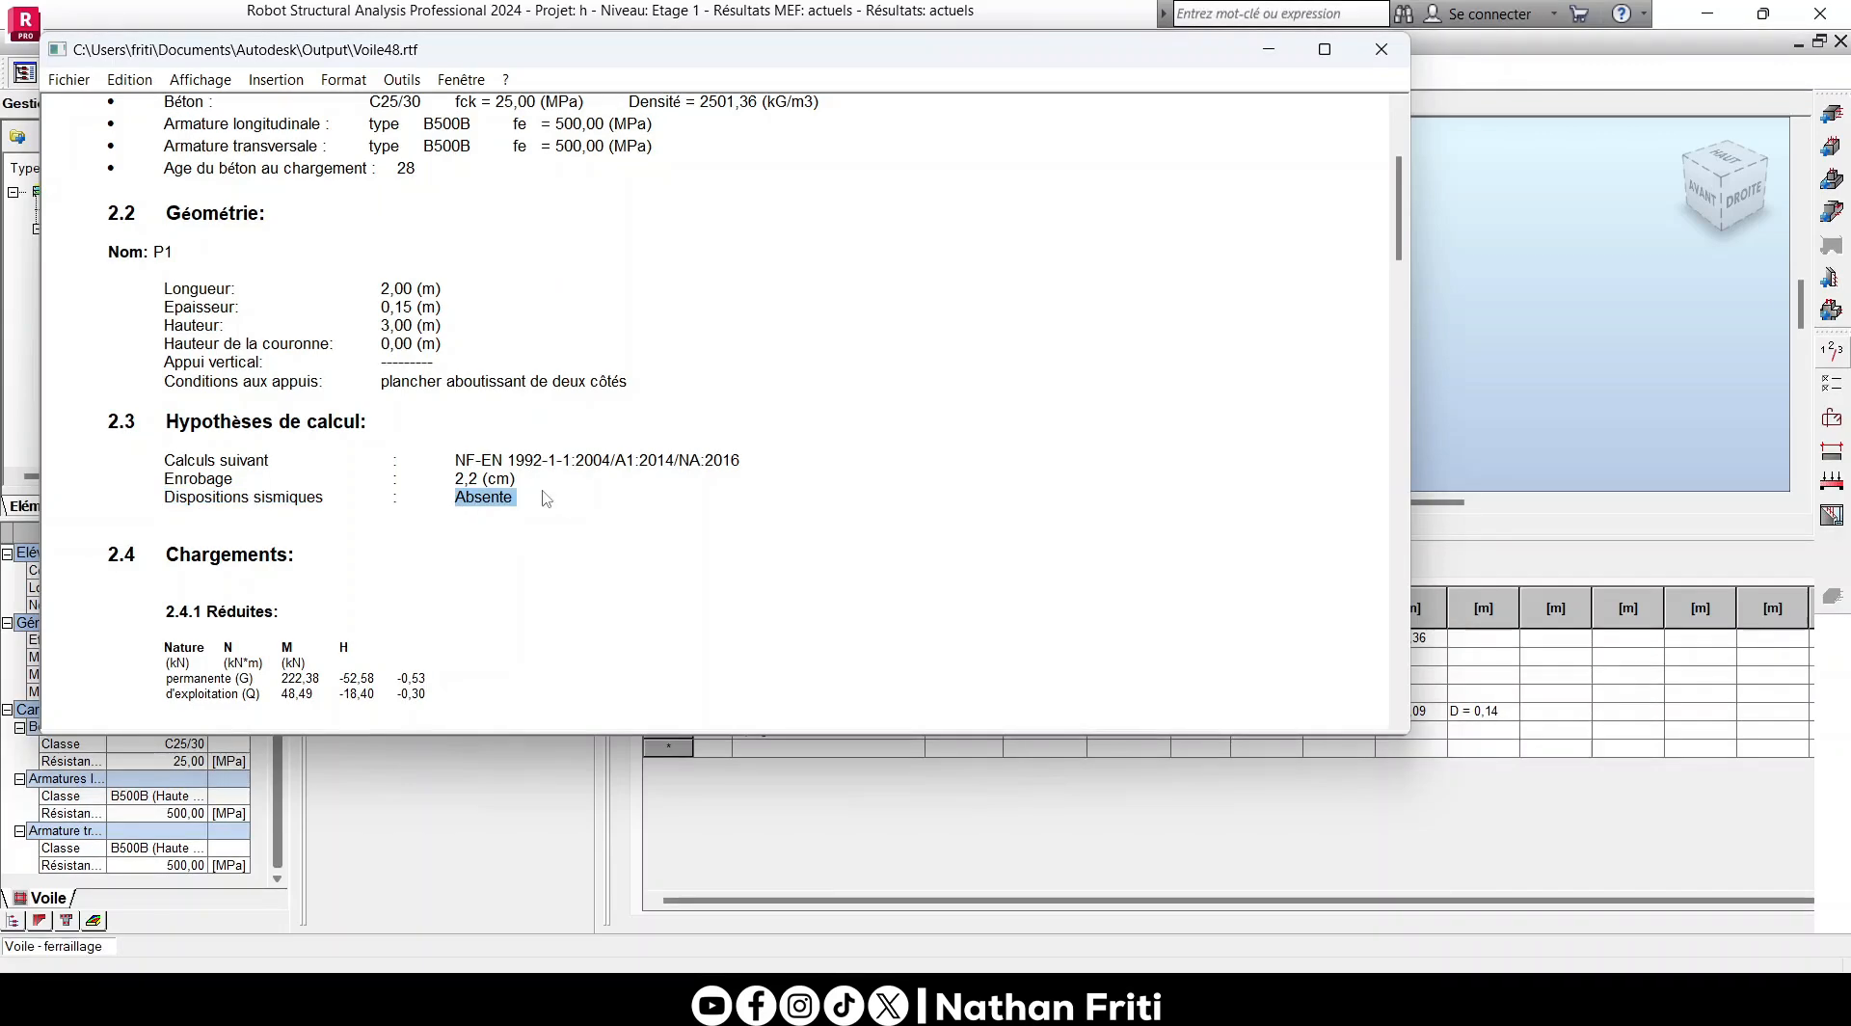
{"action": "scroll", "coordinate": [609, 370], "scroll_direction": "down", "scroll_amount": 12}
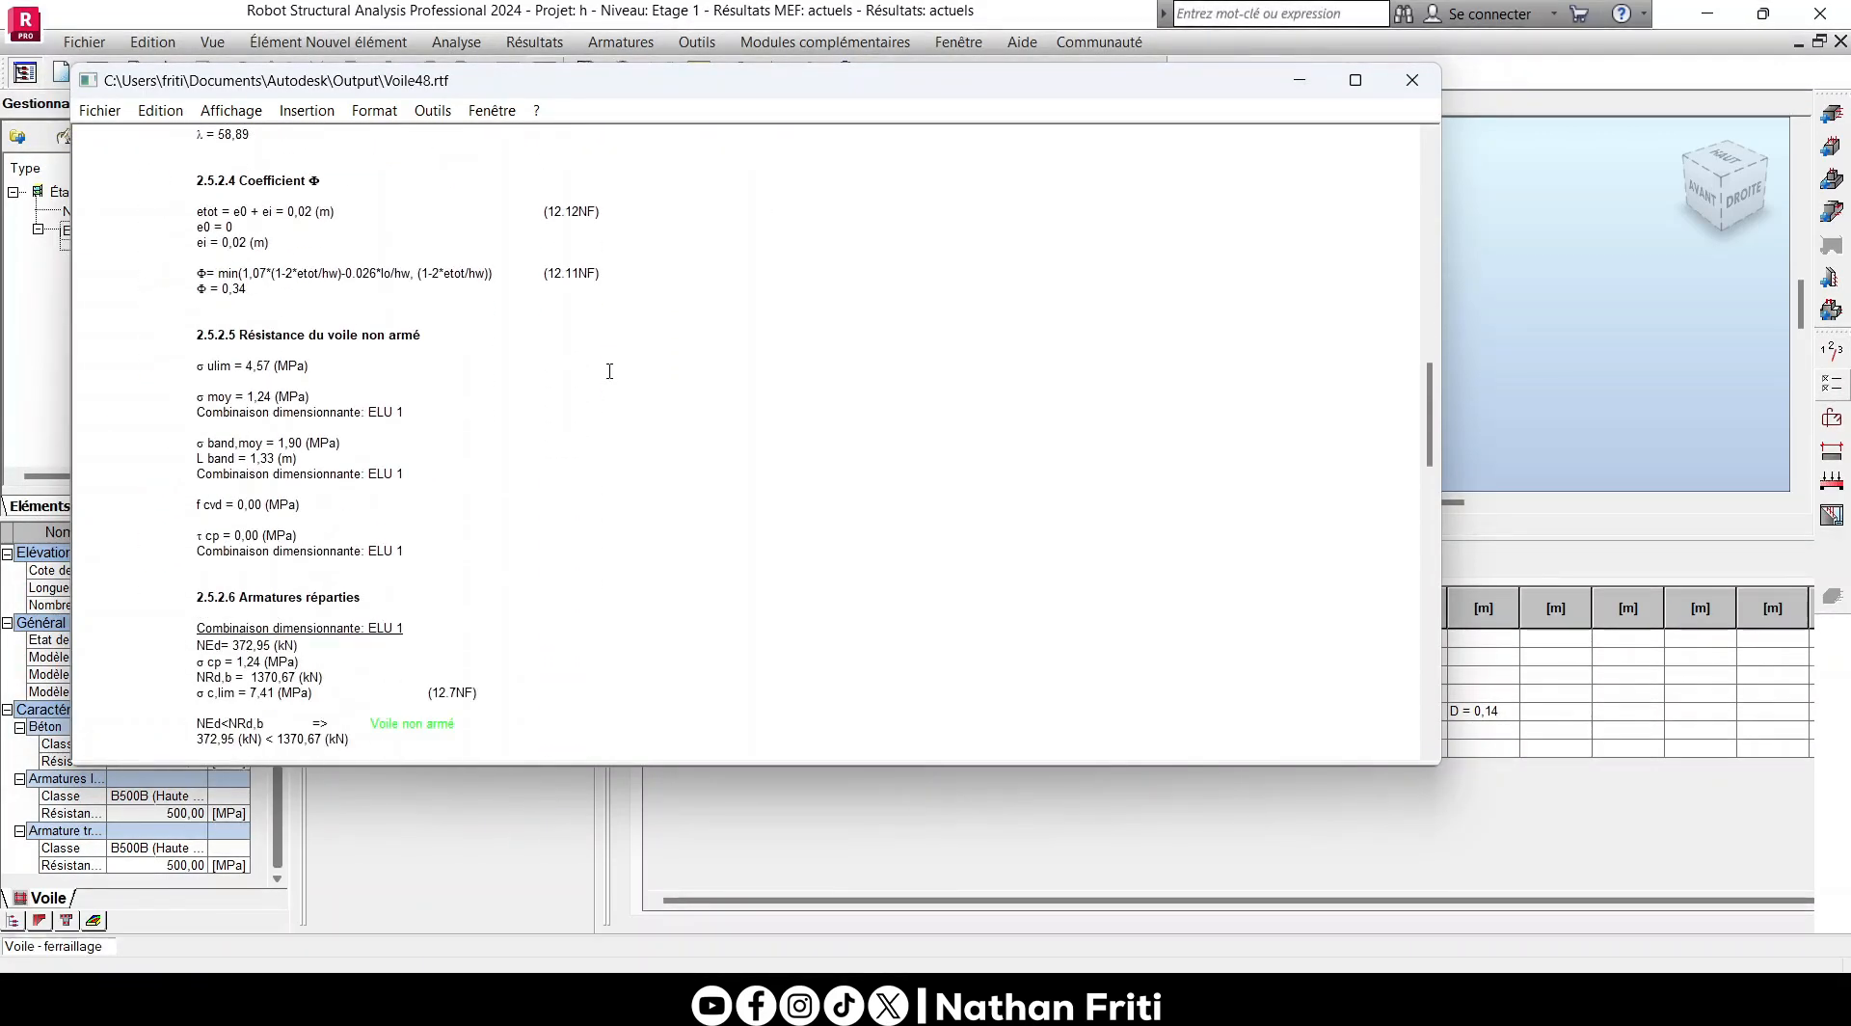
- Examine the note's theoretical results: ELU combinations, buckling length, slenderness and the unreinforced wall's resistance
{"action": "scroll", "coordinate": [609, 370], "scroll_direction": "up", "scroll_amount": 3}
{"action": "scroll", "coordinate": [609, 370], "scroll_direction": "up", "scroll_amount": 4}
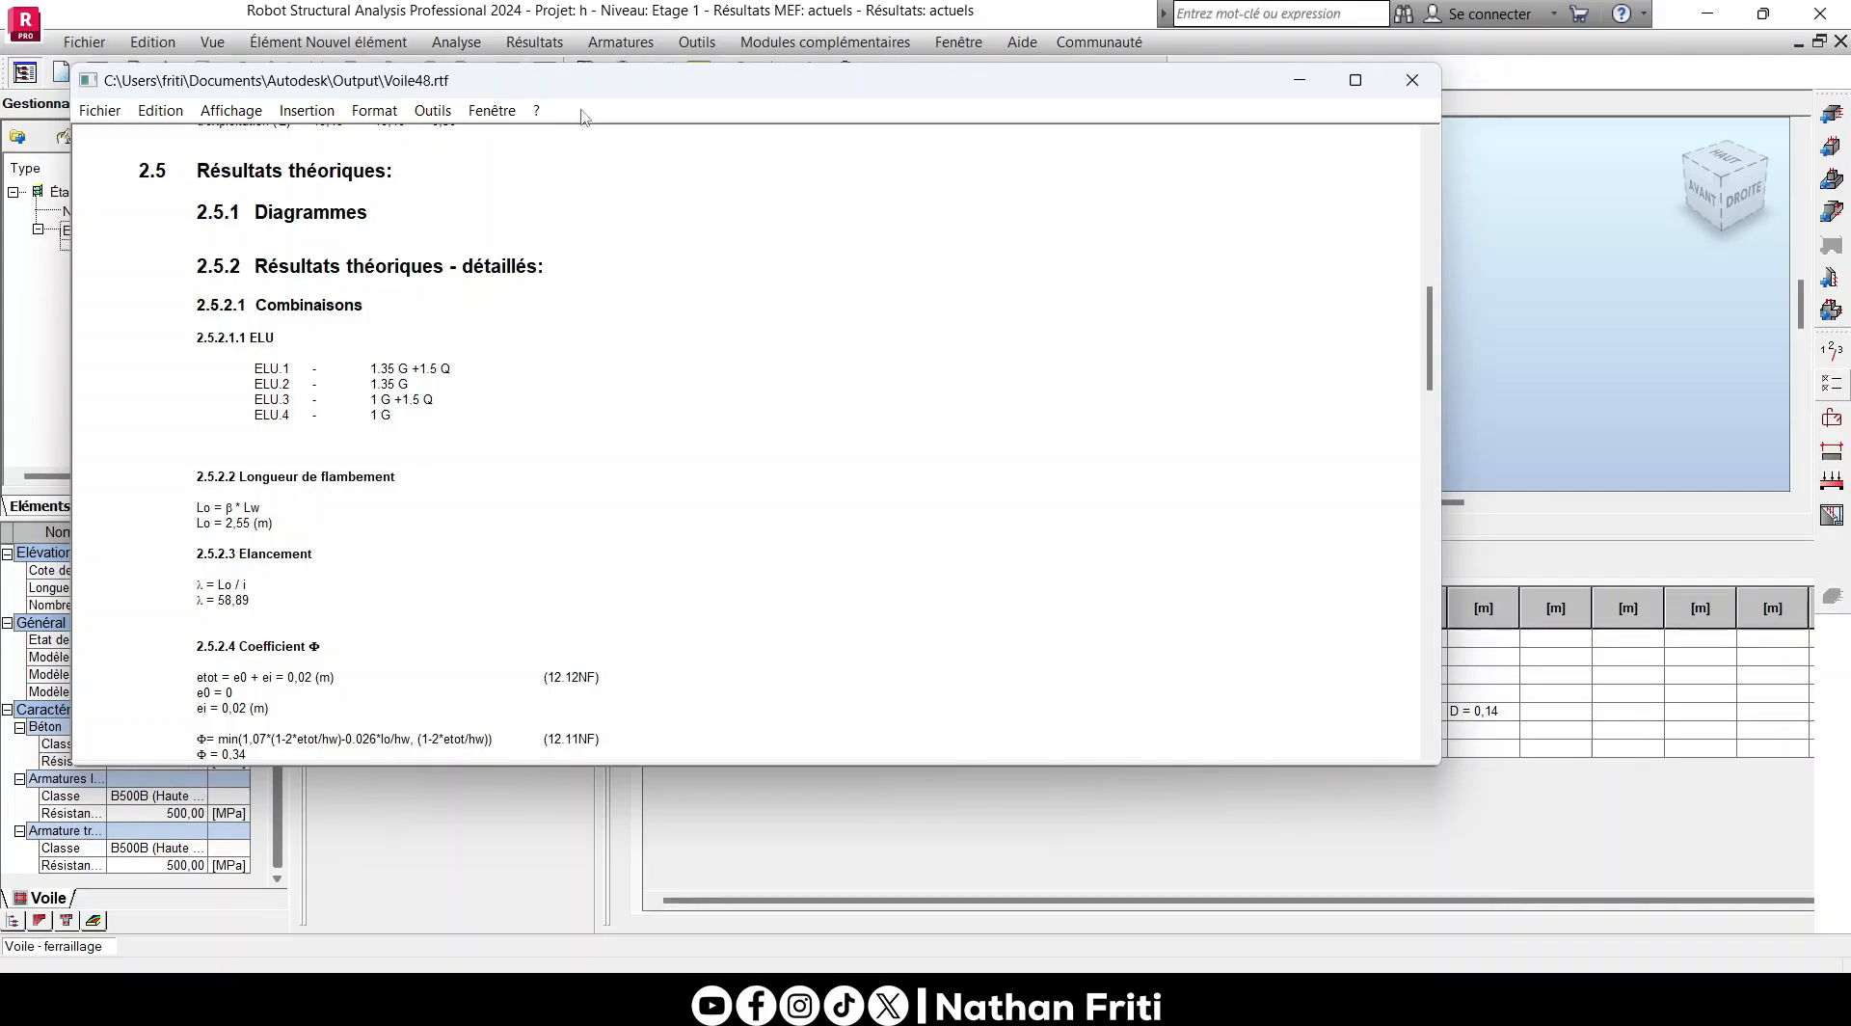
{"action": "left_click_drag", "start_coordinate": [600, 82], "coordinate": [809, 109]}
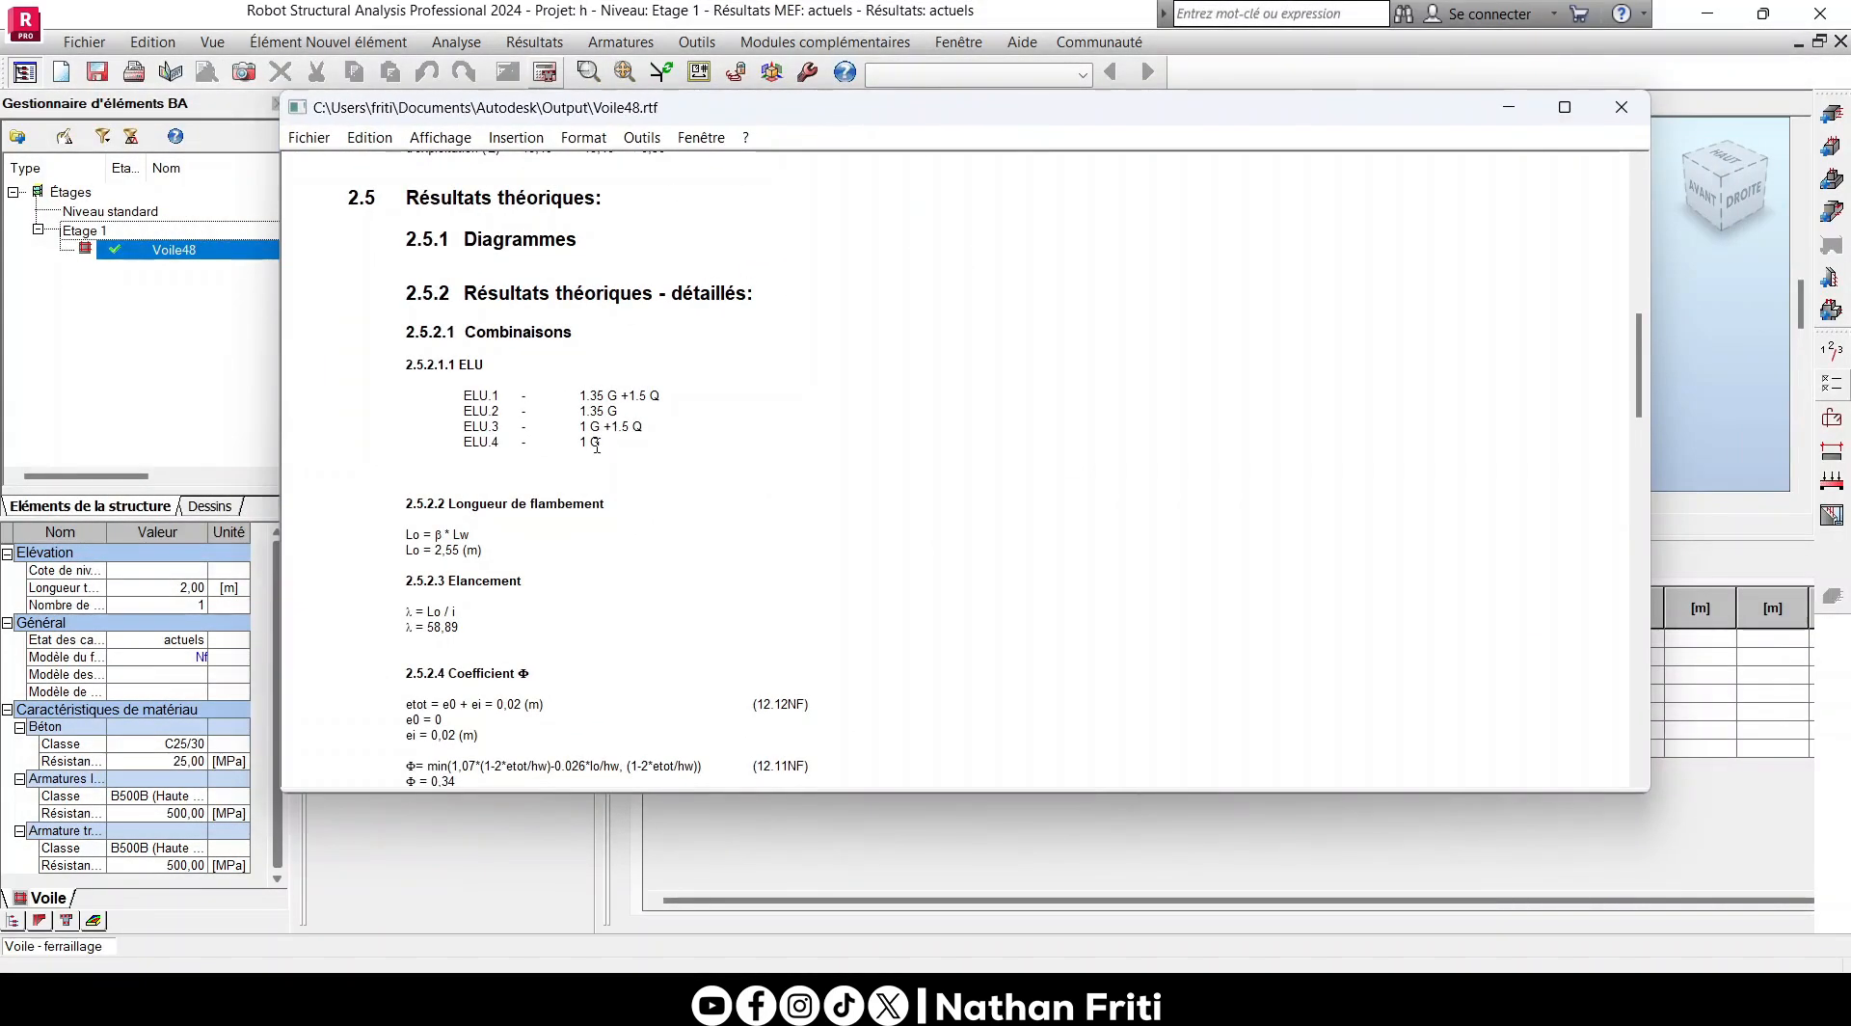
{"action": "scroll", "coordinate": [532, 507], "scroll_direction": "down", "scroll_amount": 4}
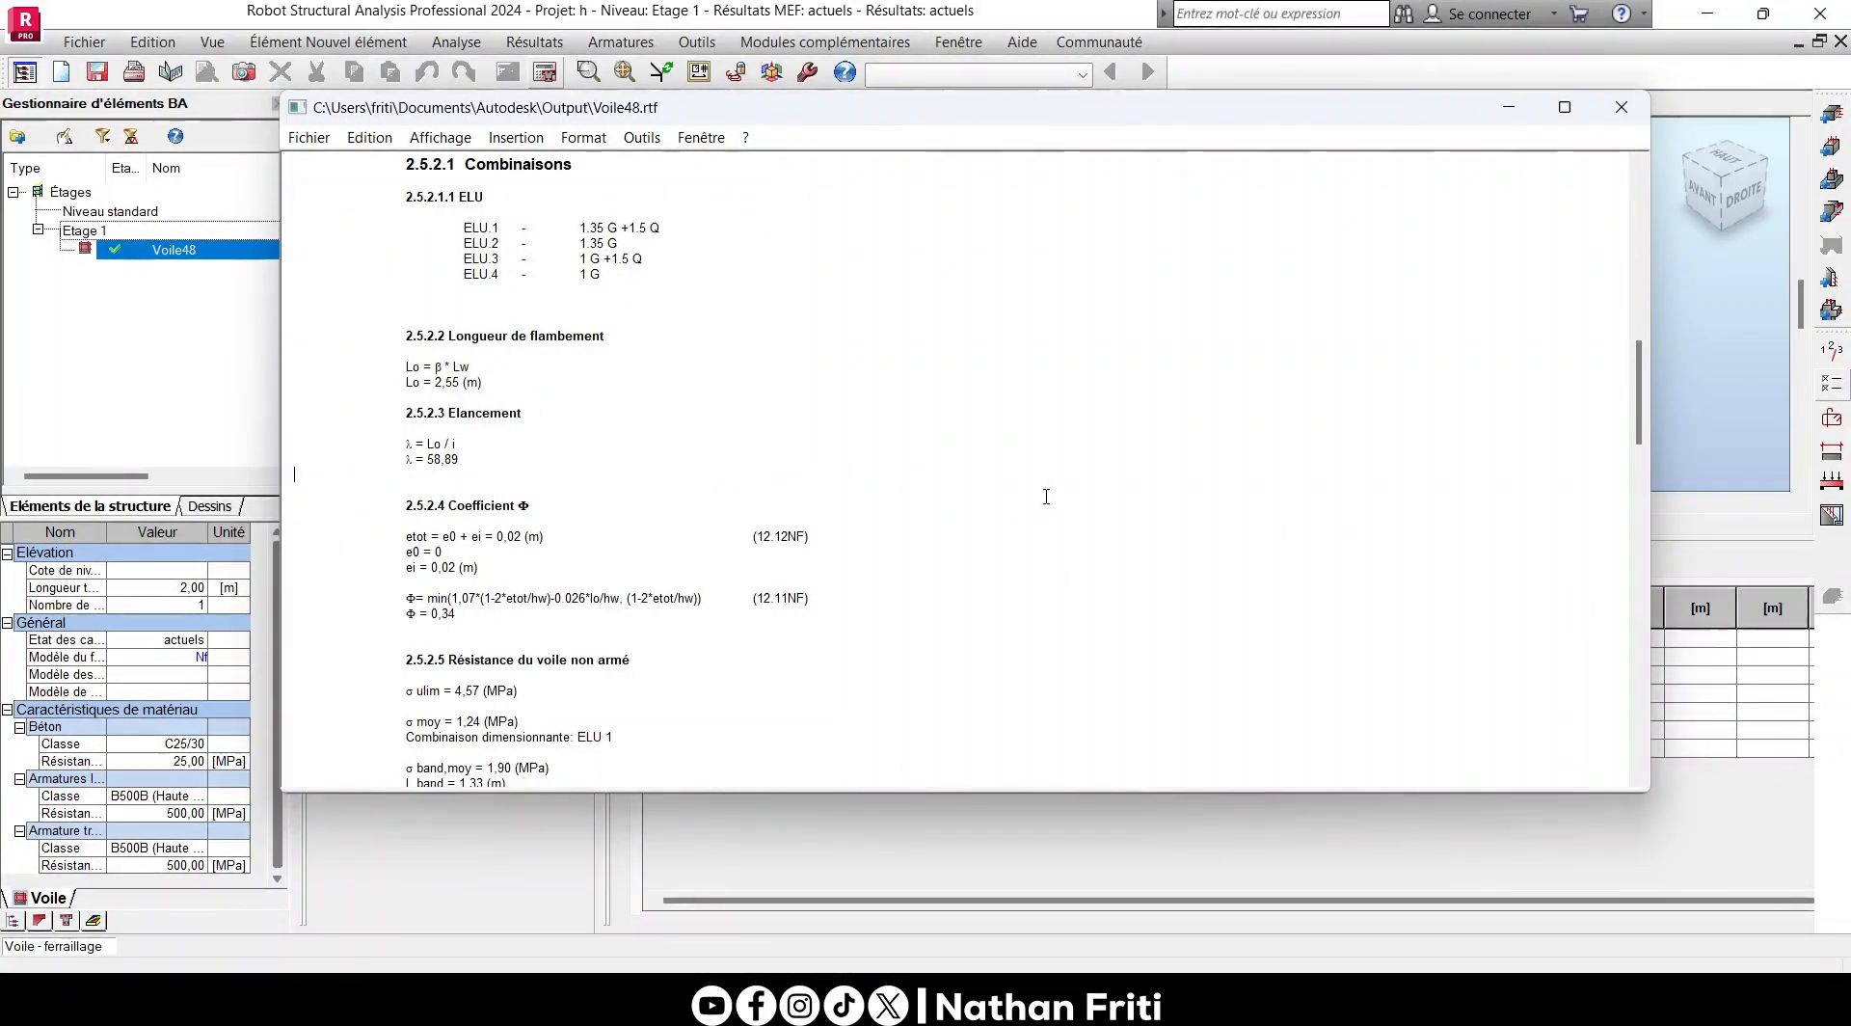
- Check the note's buckling length by multiplying 0.85 by the wall's height in the built-in calculator
{"action": "left_click", "coordinate": [704, 41]}
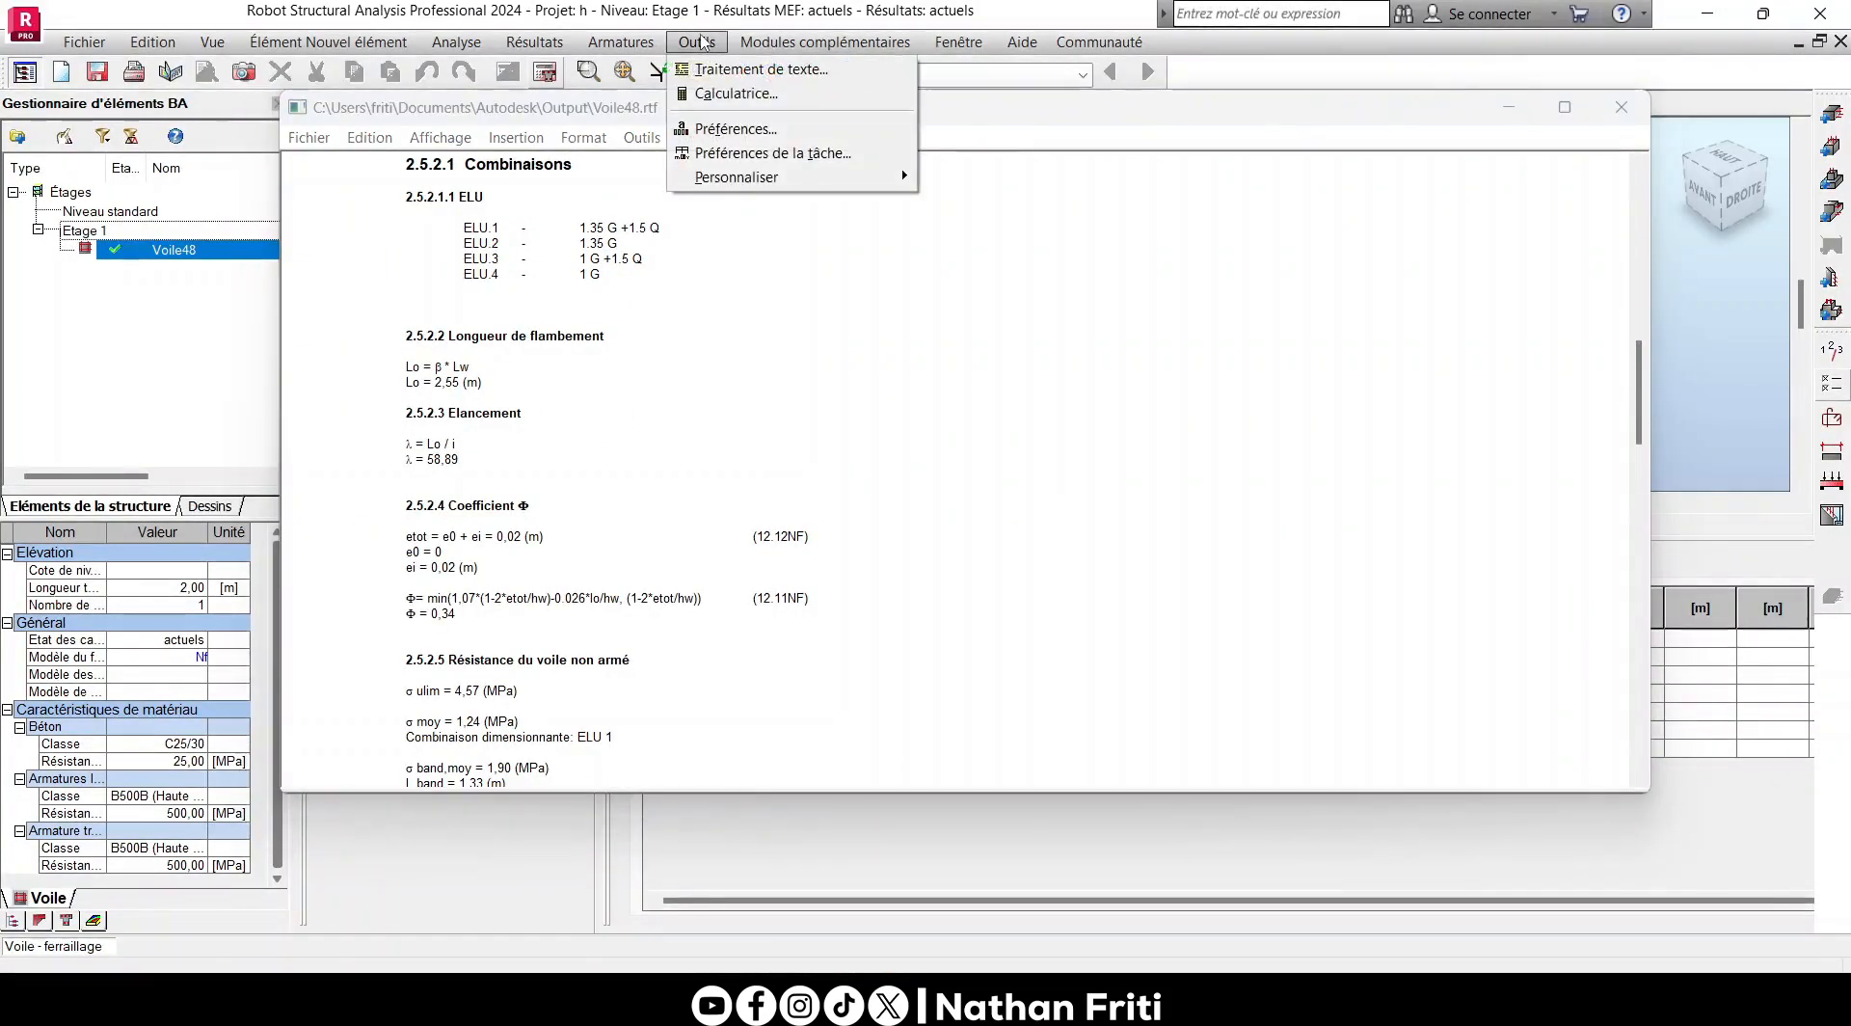
{"action": "left_click", "coordinate": [724, 99]}
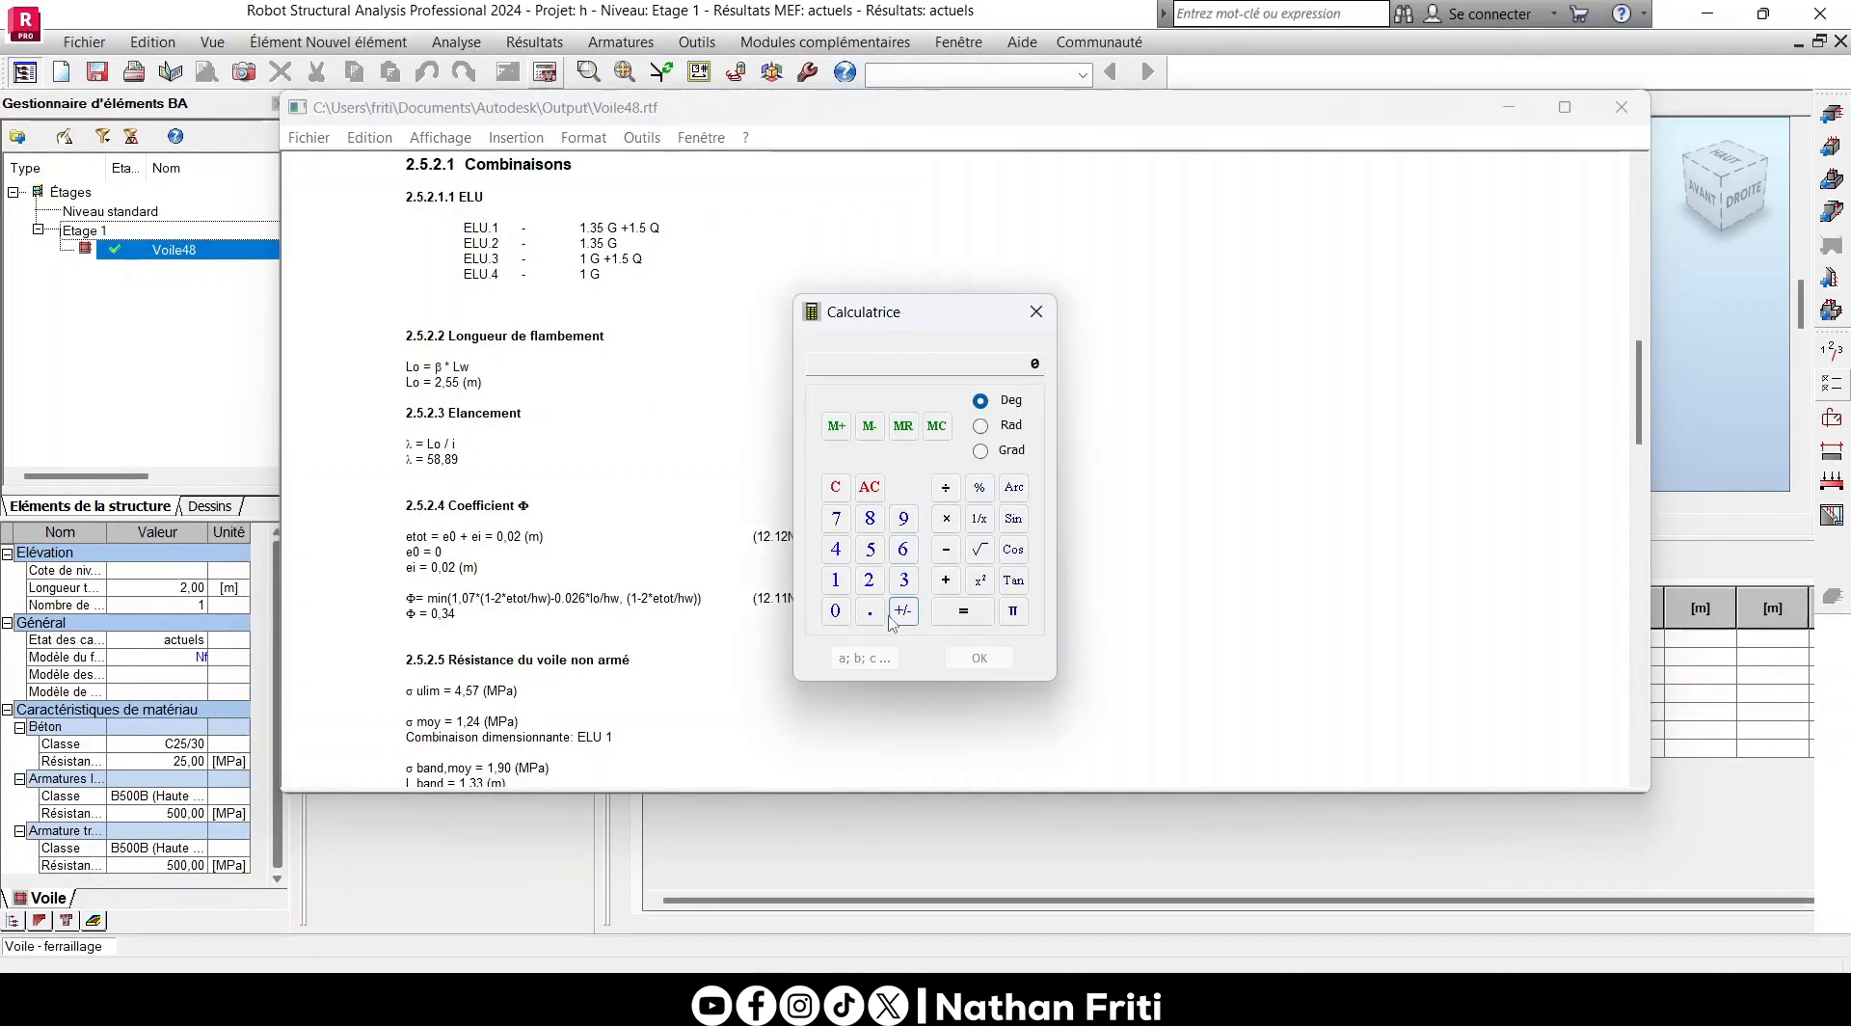
{"action": "left_click", "coordinate": [870, 610]}
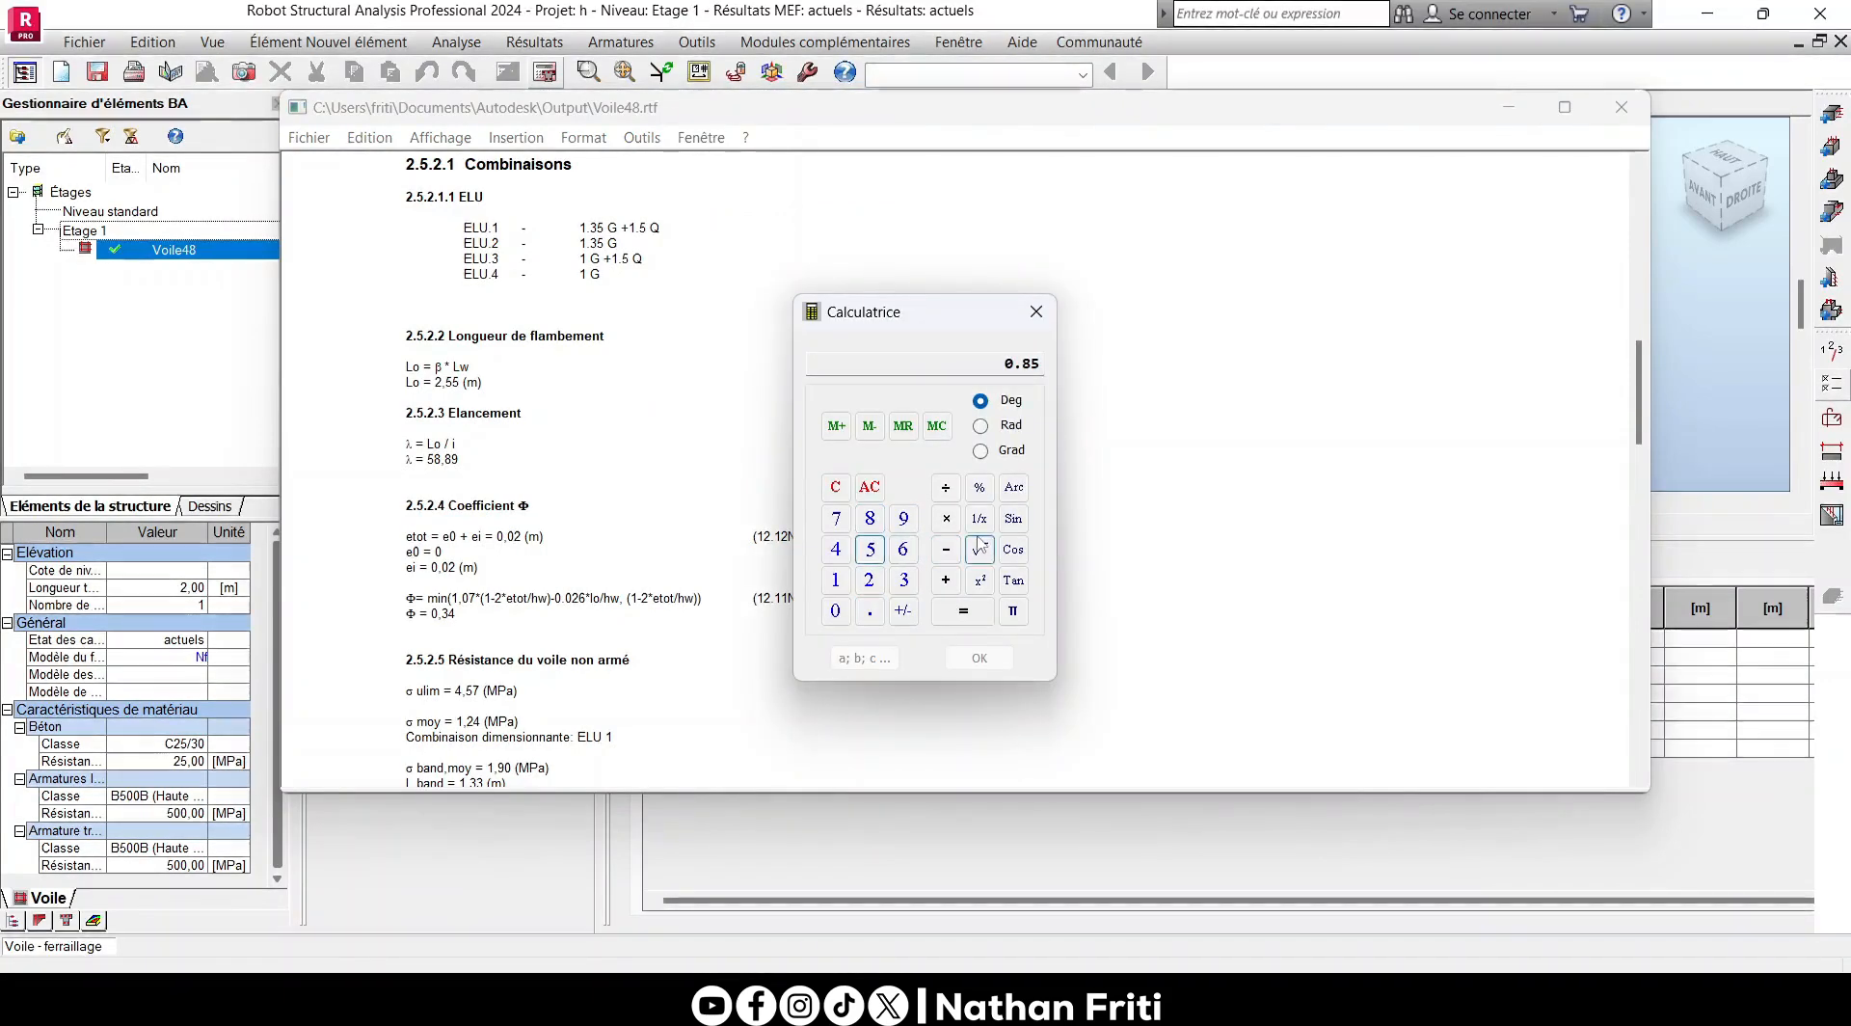
{"action": "left_click", "coordinate": [945, 517]}
{"action": "left_click", "coordinate": [1036, 311]}
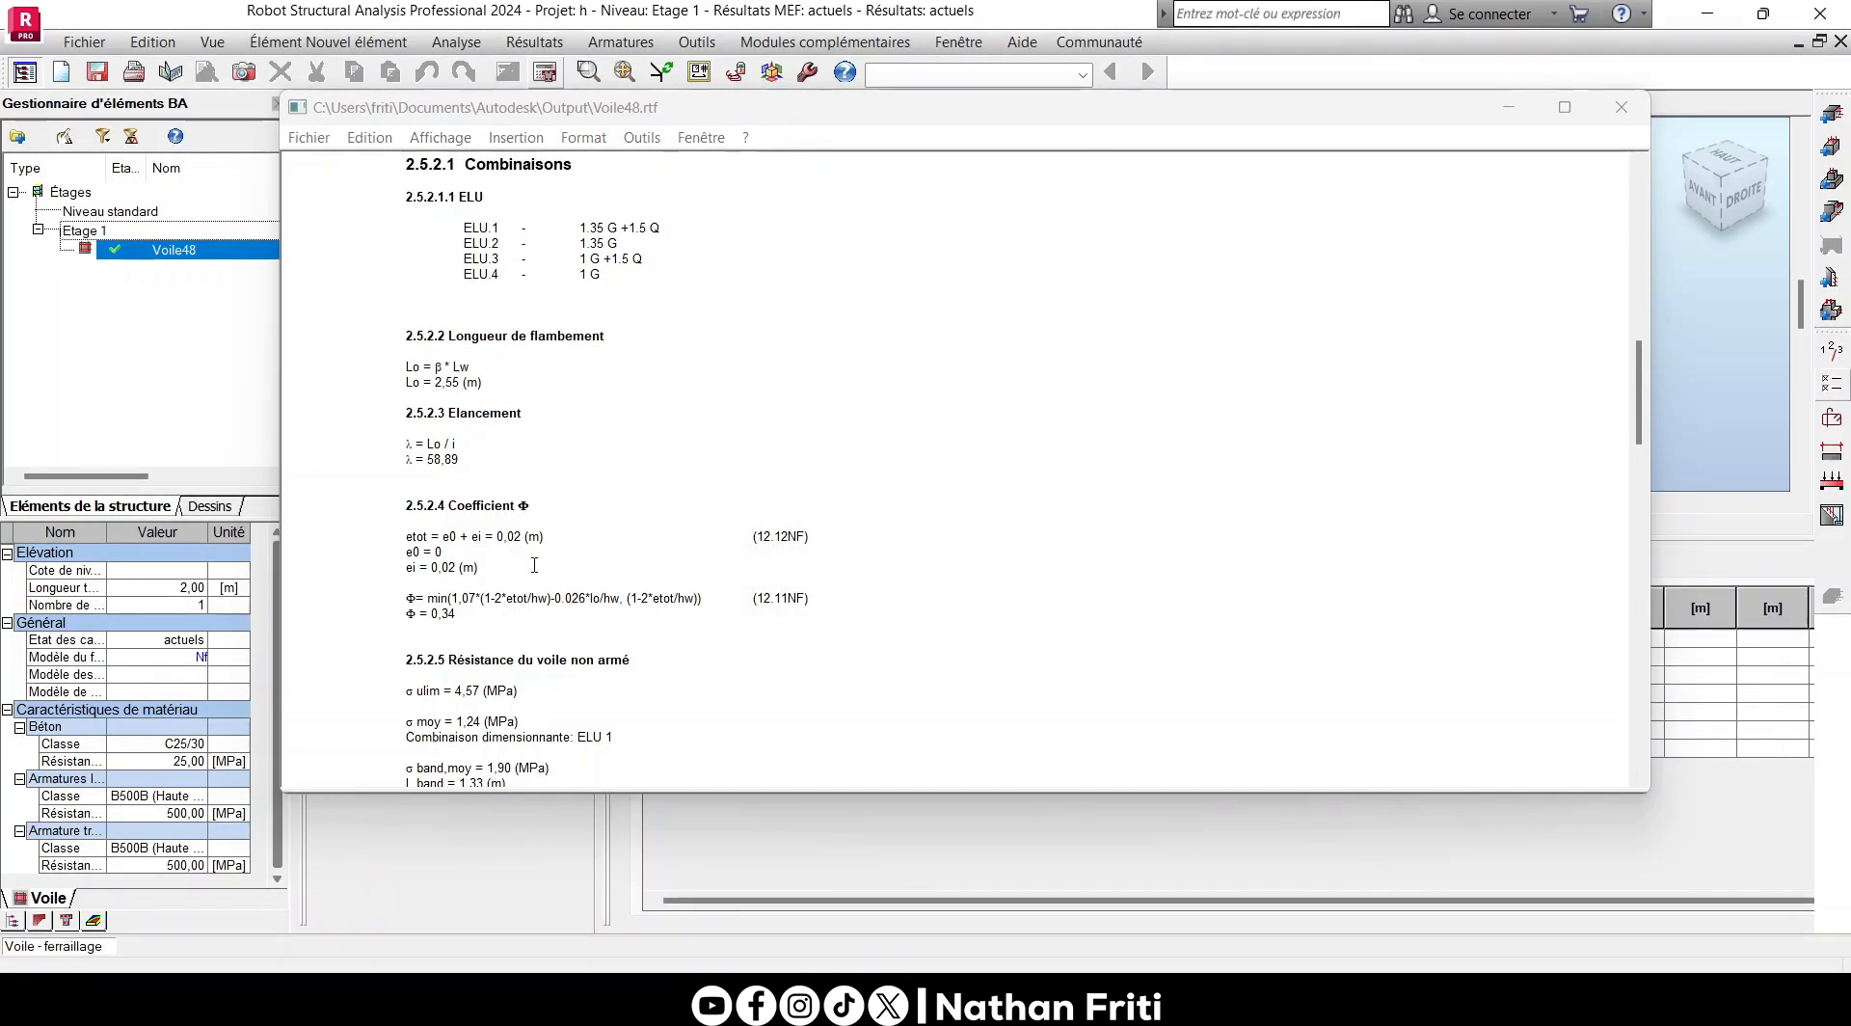
- Read the note's slenderness, coefficient Φ, unreinforced wall resistance and distributed reinforcement check
{"action": "left_click", "coordinate": [474, 466]}
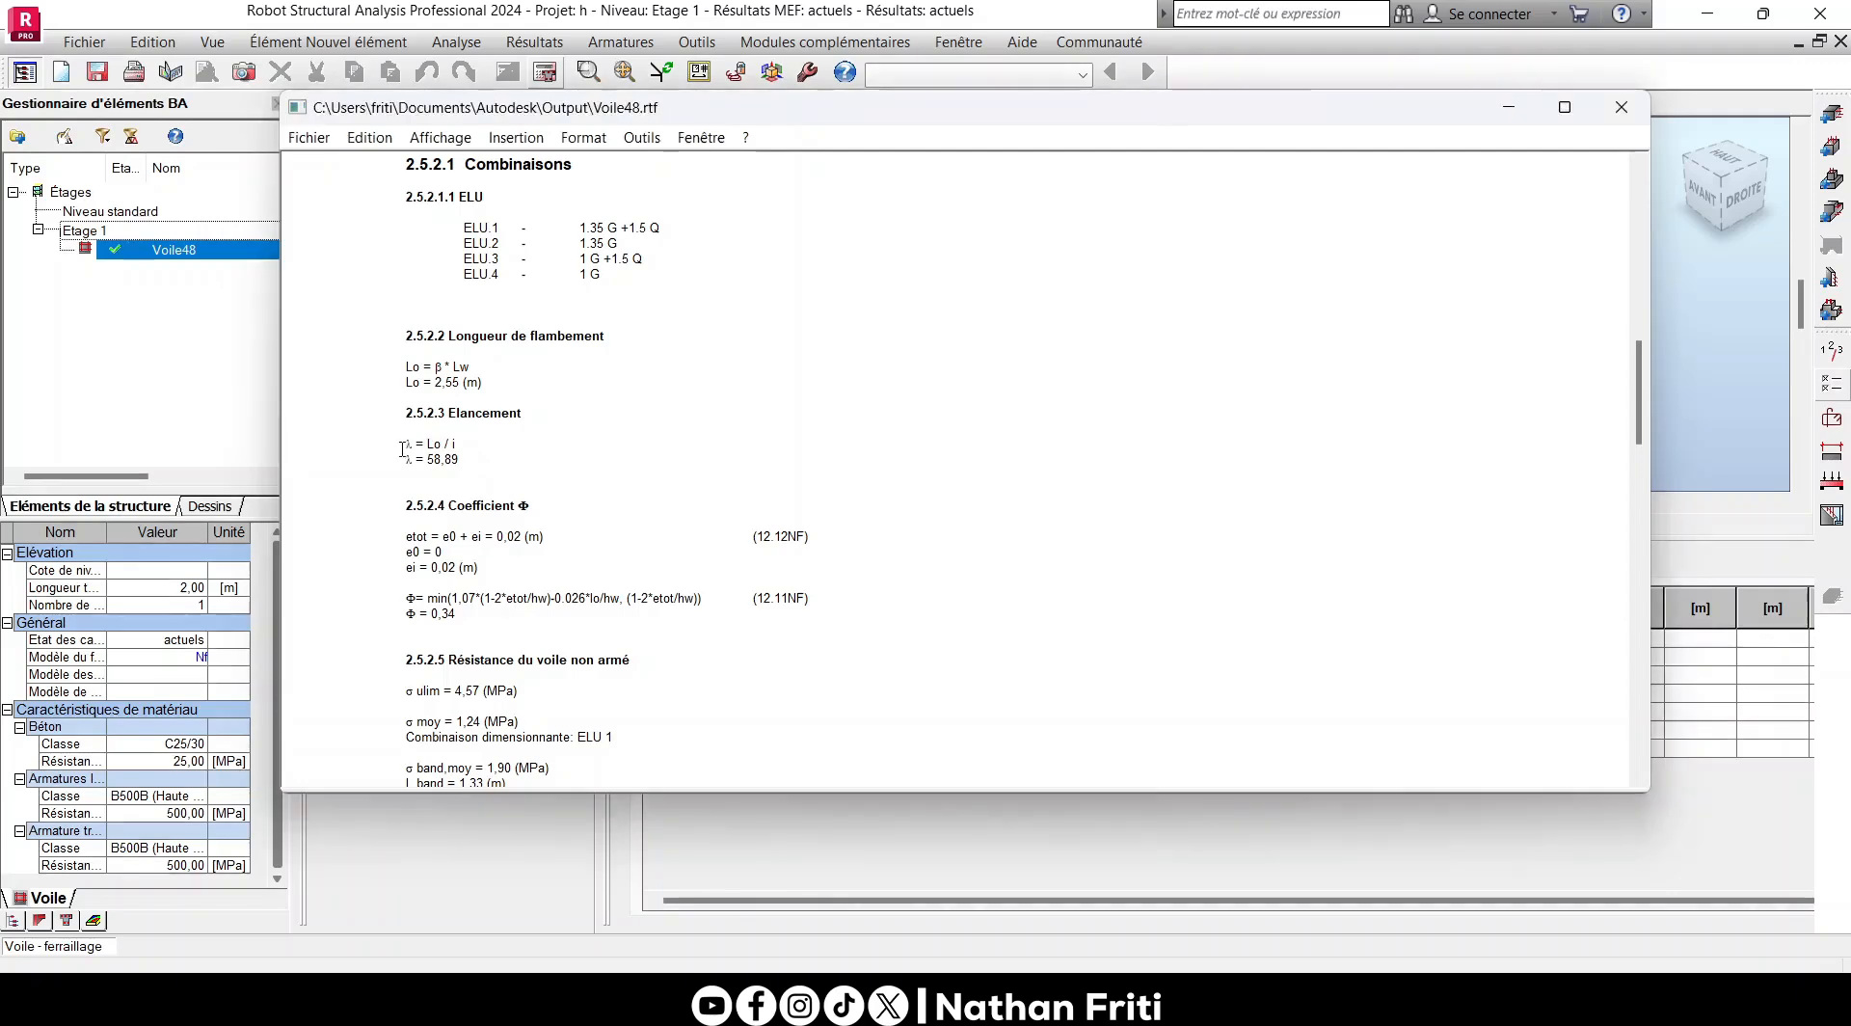
{"action": "scroll", "coordinate": [432, 443], "scroll_direction": "down", "scroll_amount": 4}
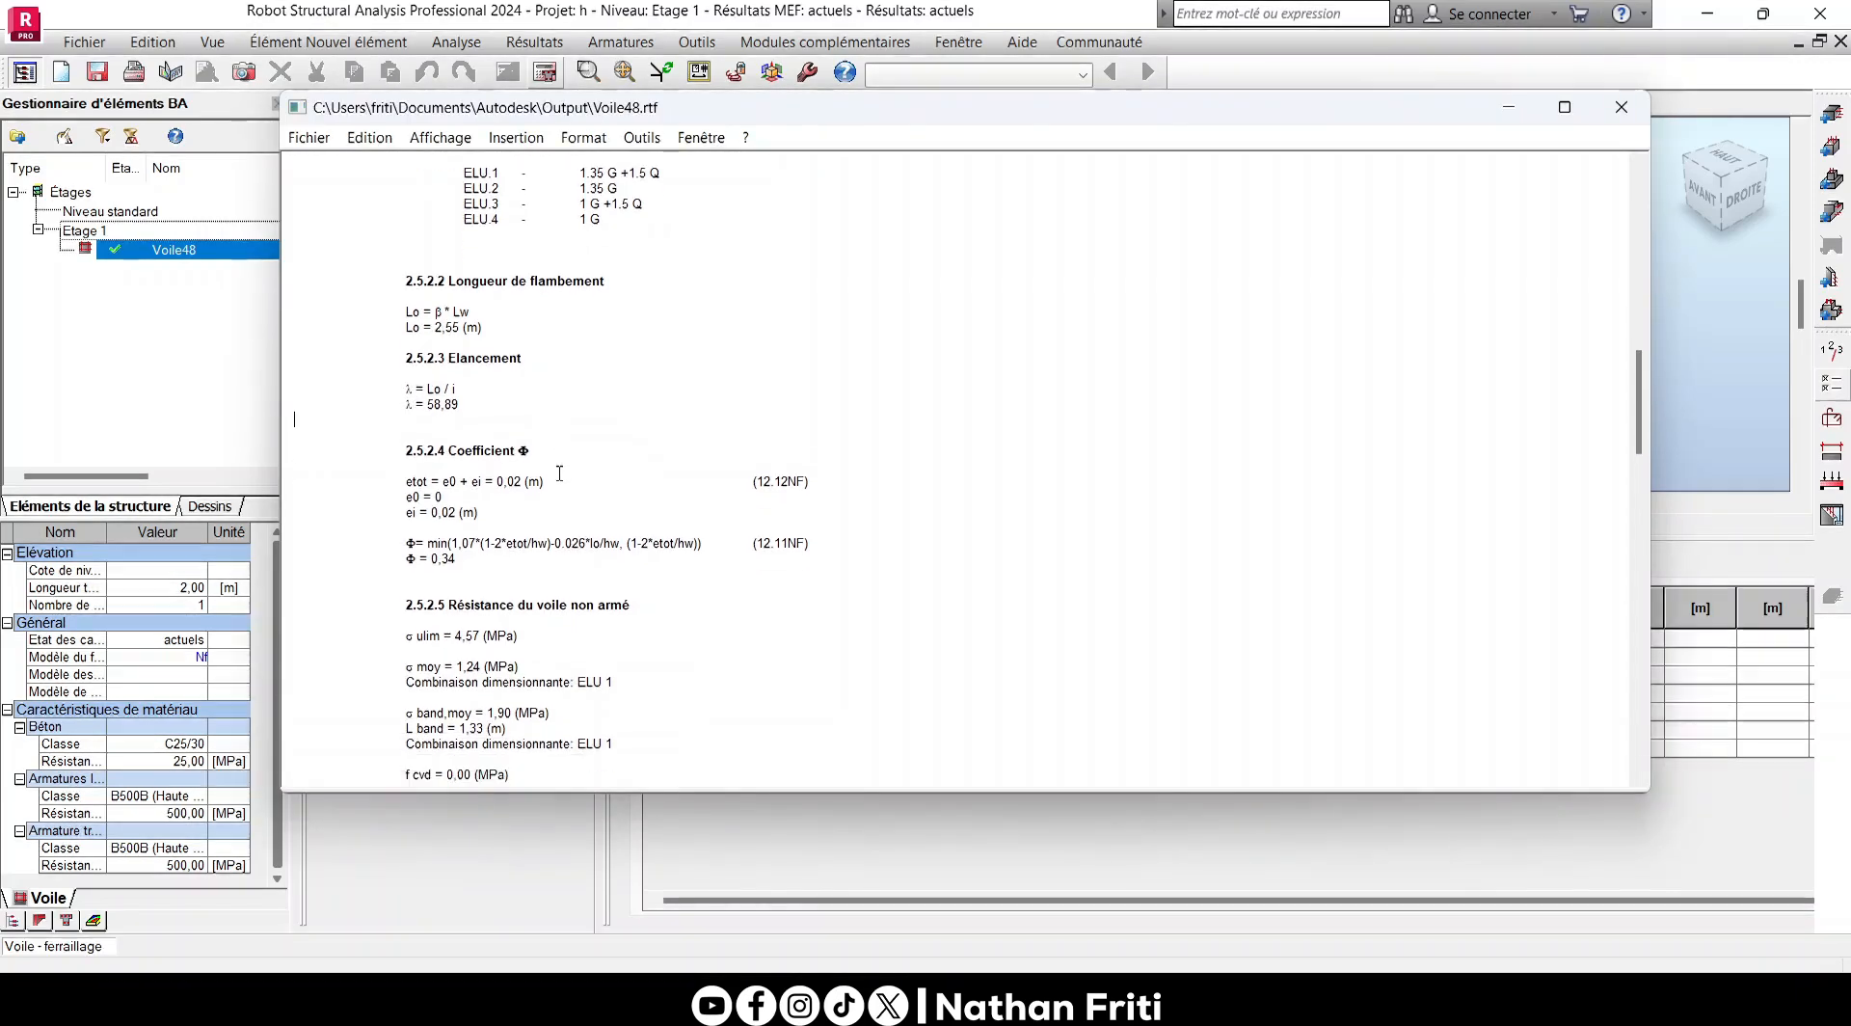
{"action": "scroll", "coordinate": [517, 352], "scroll_direction": "down", "scroll_amount": 4}
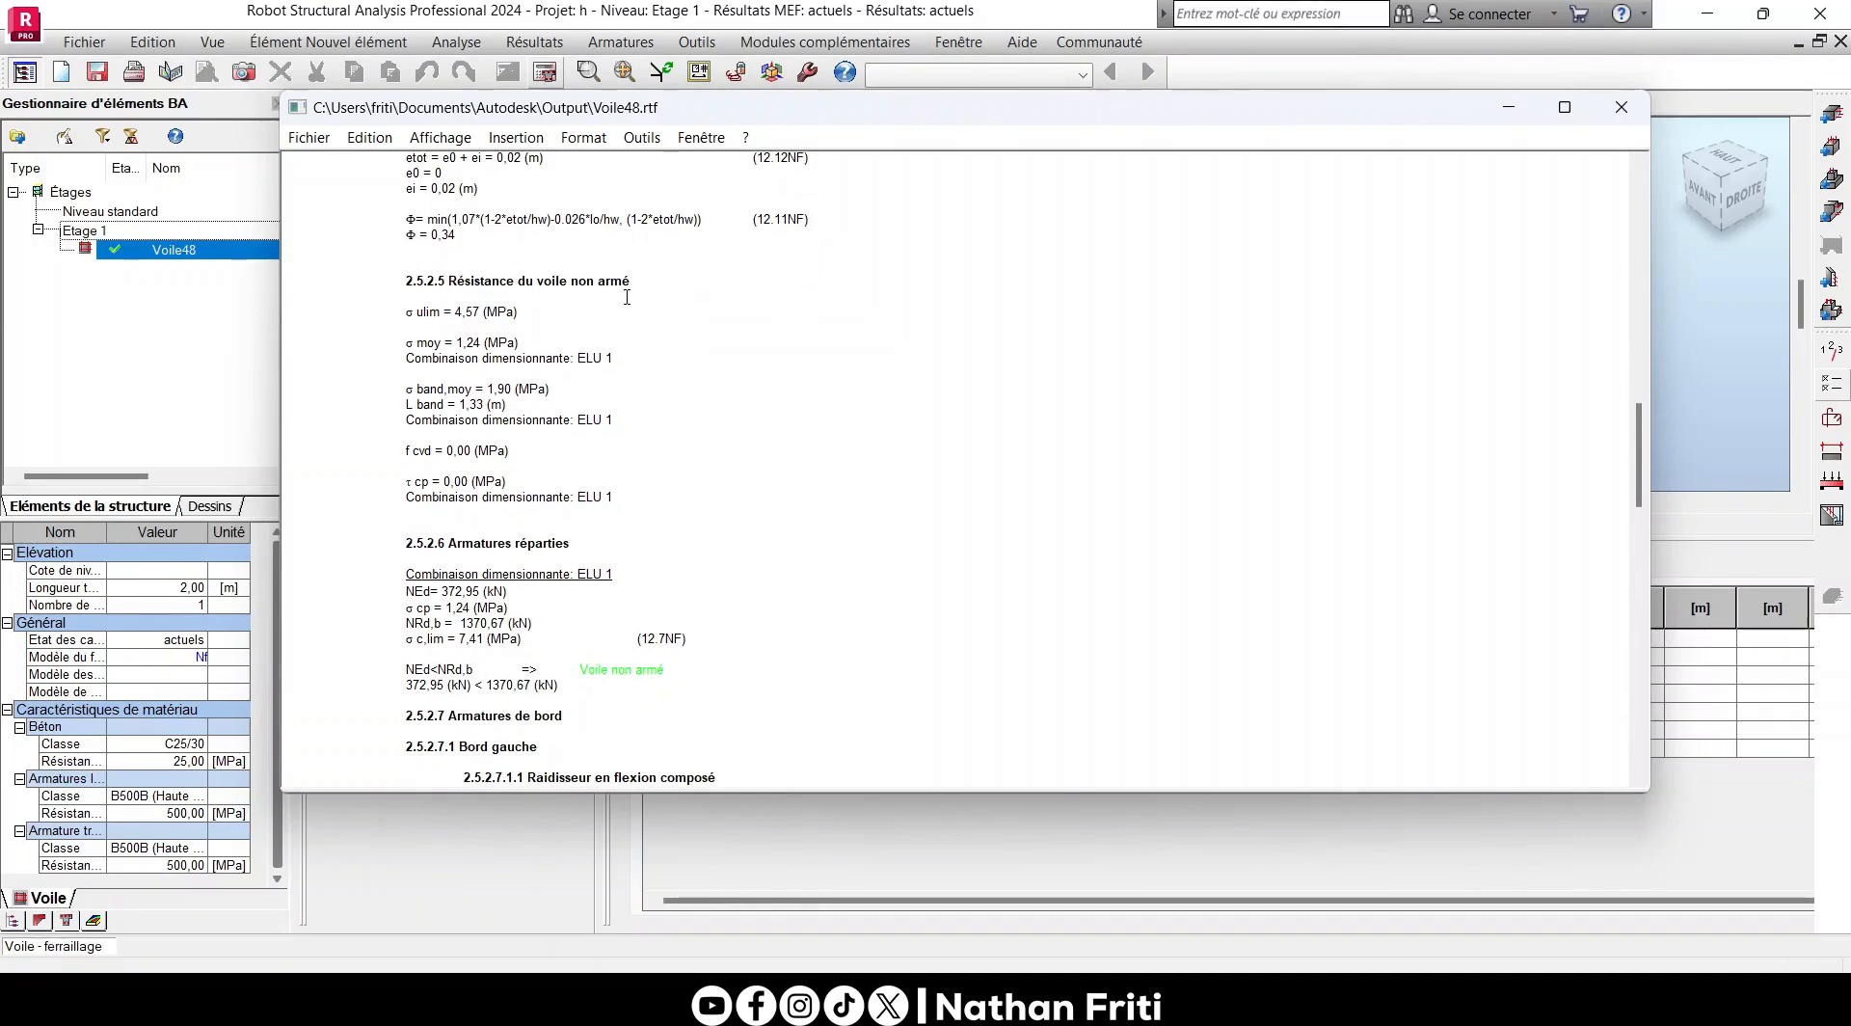
{"action": "scroll", "coordinate": [533, 333], "scroll_direction": "down", "scroll_amount": 2}
{"action": "scroll", "coordinate": [533, 333], "scroll_direction": "down", "scroll_amount": 3}
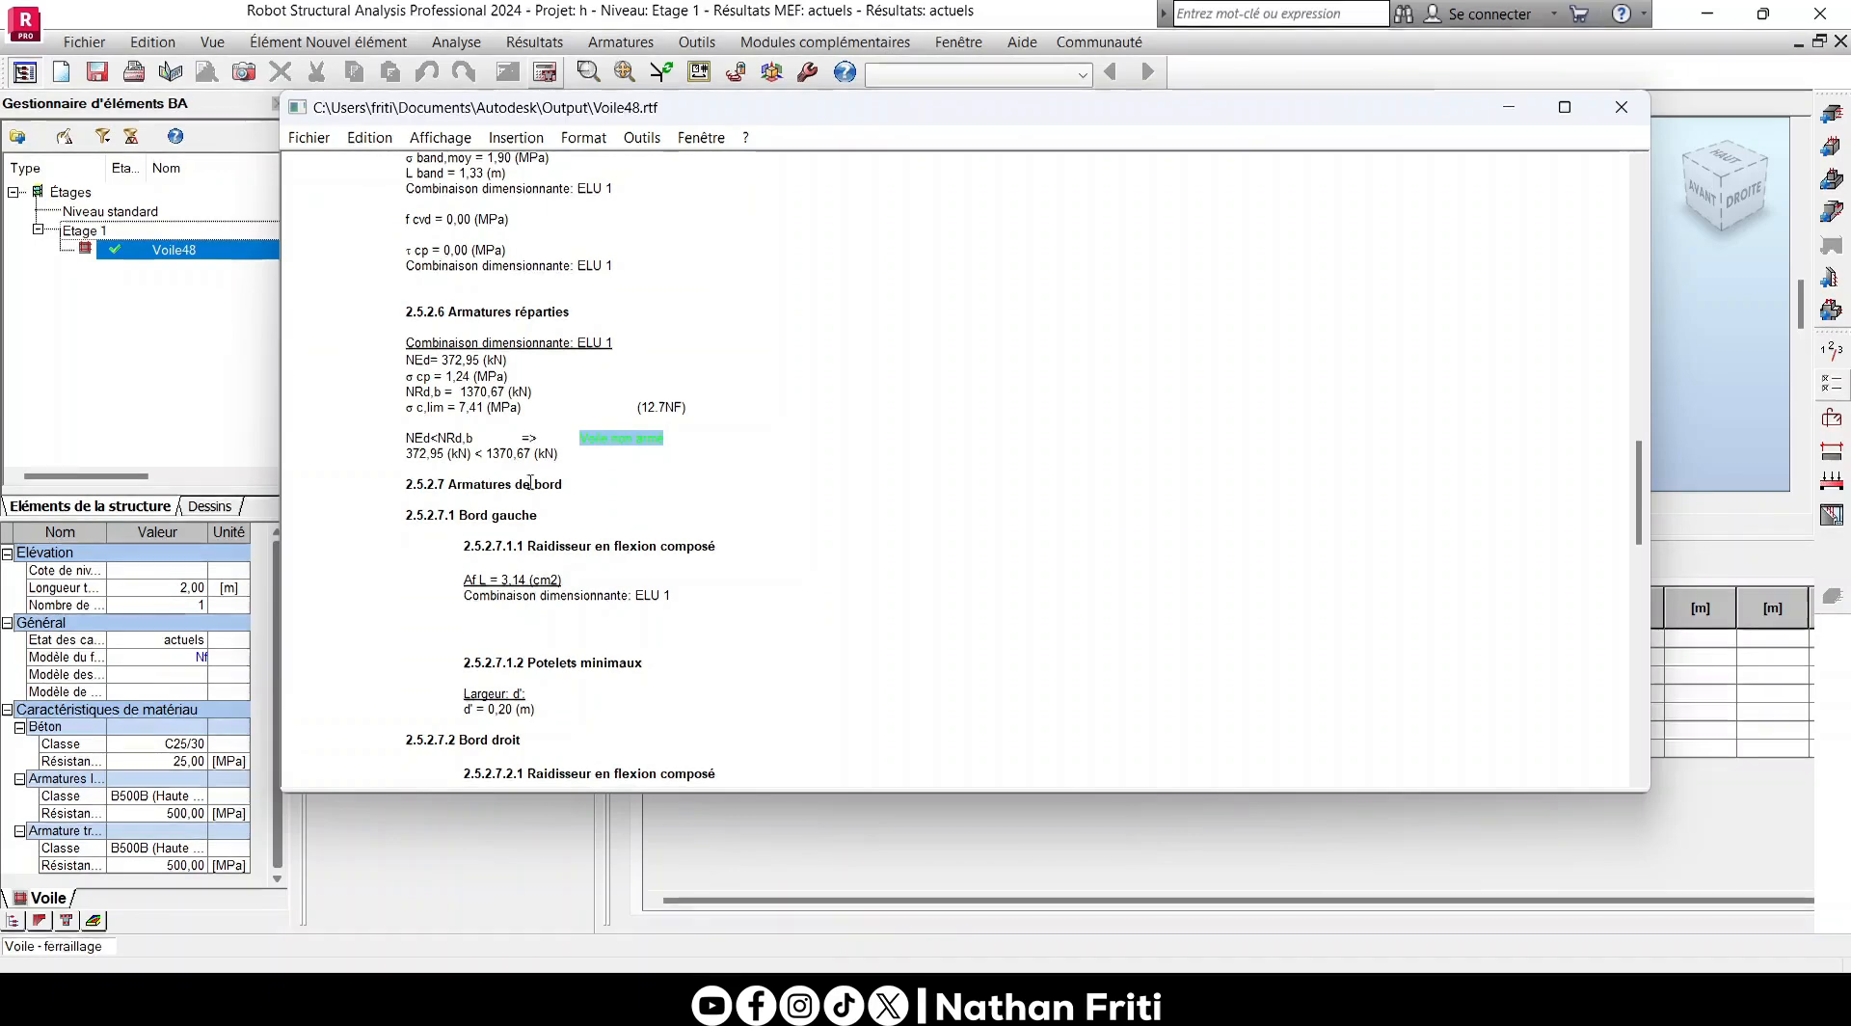
- Review the note's edge reinforcement, shear check and vertical, horizontal and pin bar tables, and close the note
{"action": "scroll", "coordinate": [502, 341], "scroll_direction": "down", "scroll_amount": 3}
{"action": "scroll", "coordinate": [588, 455], "scroll_direction": "down", "scroll_amount": 9}
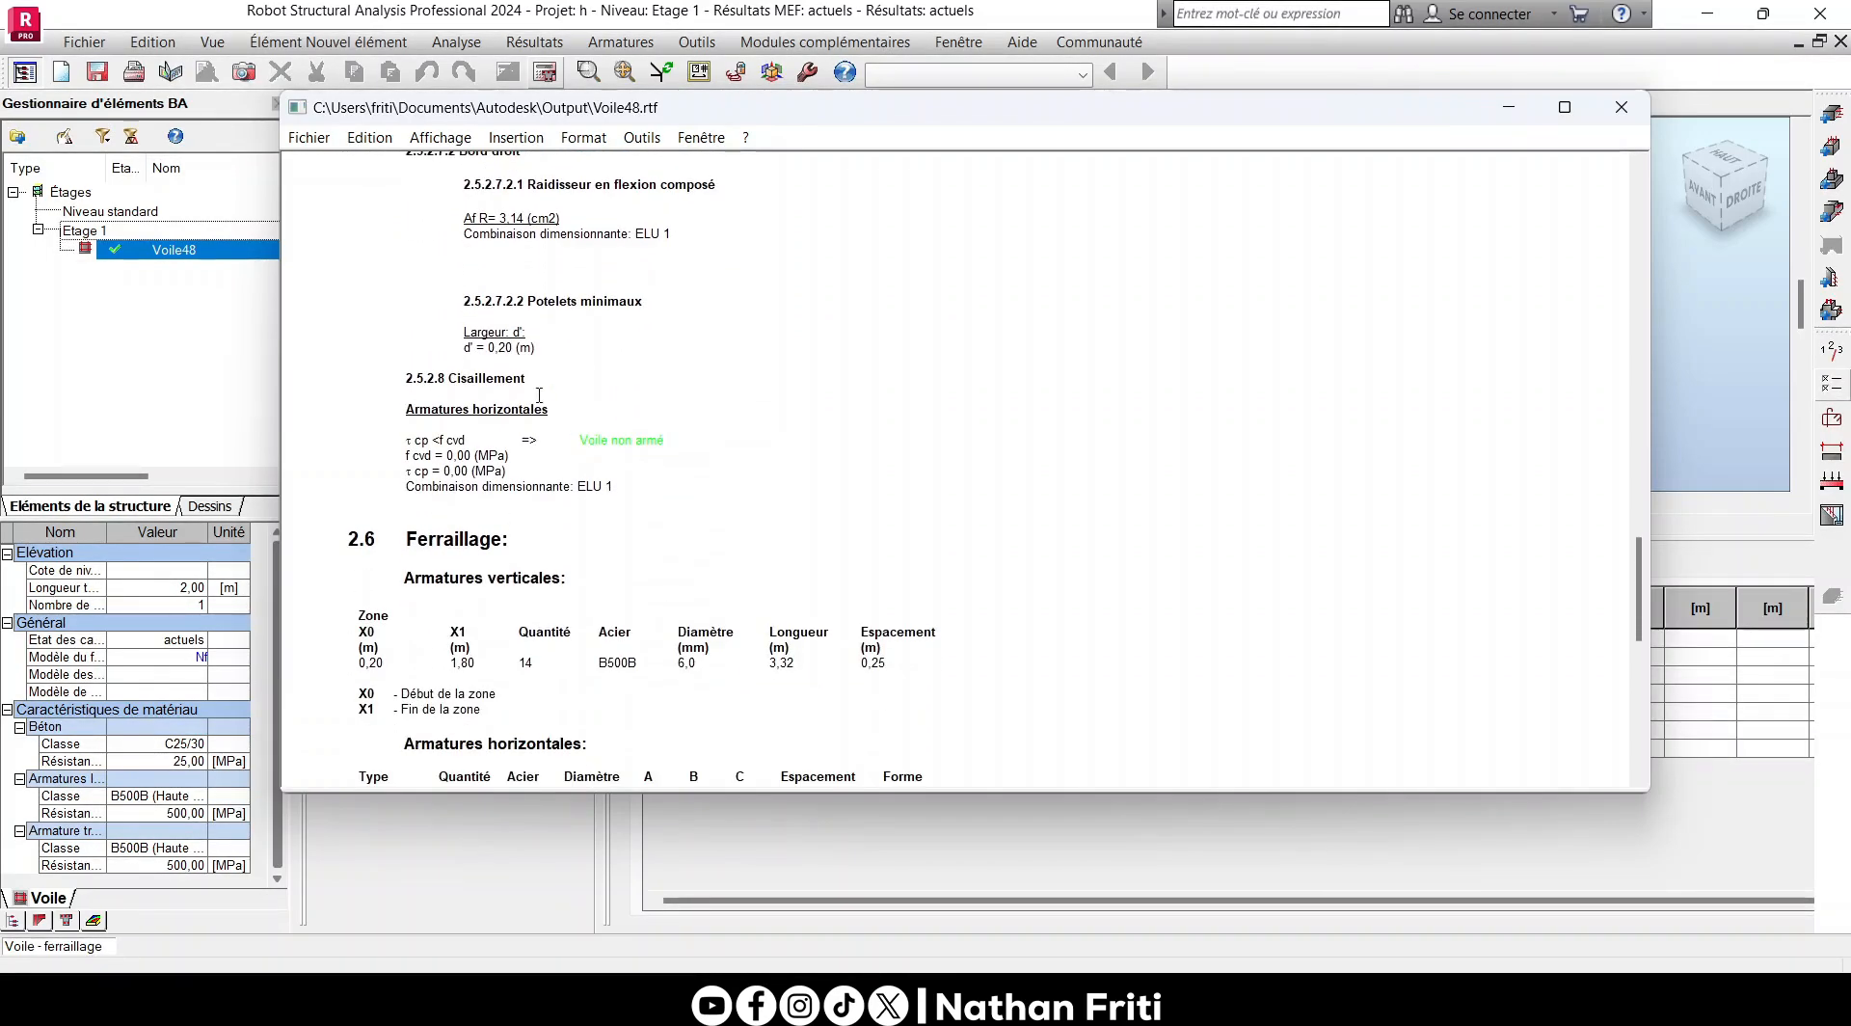
{"action": "scroll", "coordinate": [454, 546], "scroll_direction": "up", "scroll_amount": 4}
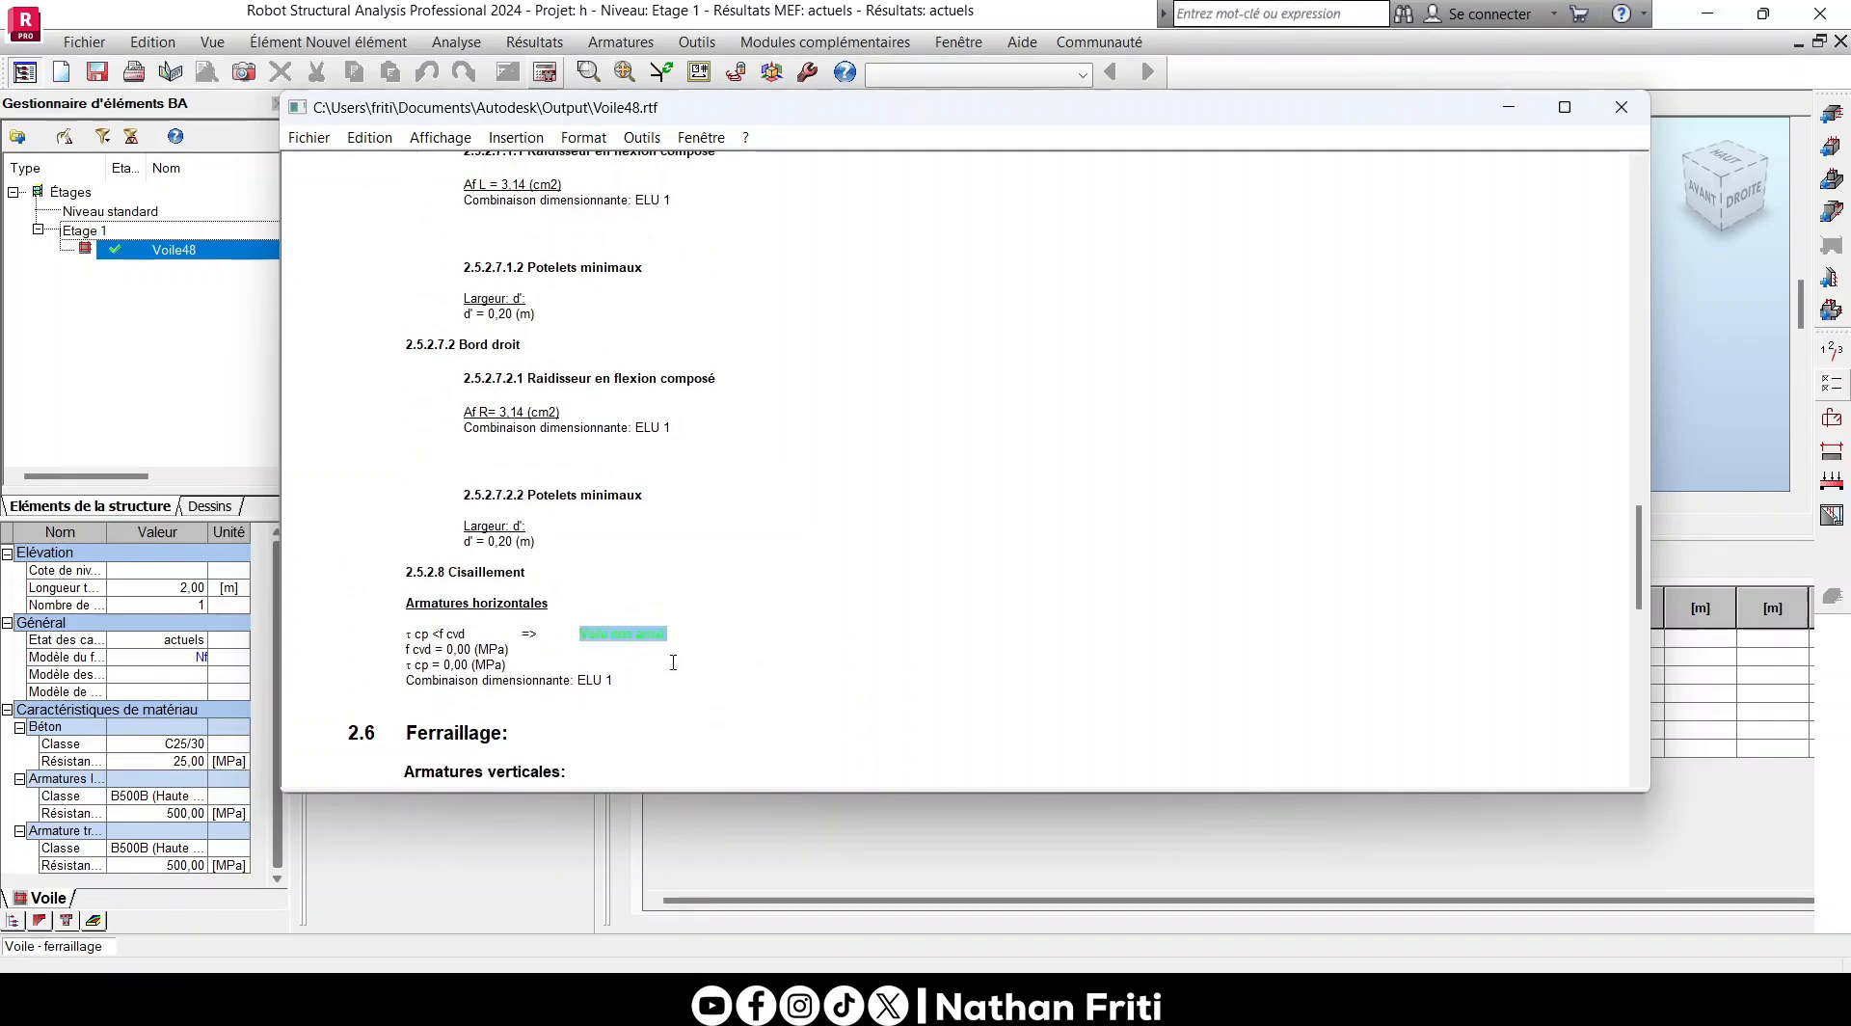
{"action": "scroll", "coordinate": [673, 662], "scroll_direction": "down", "scroll_amount": 11}
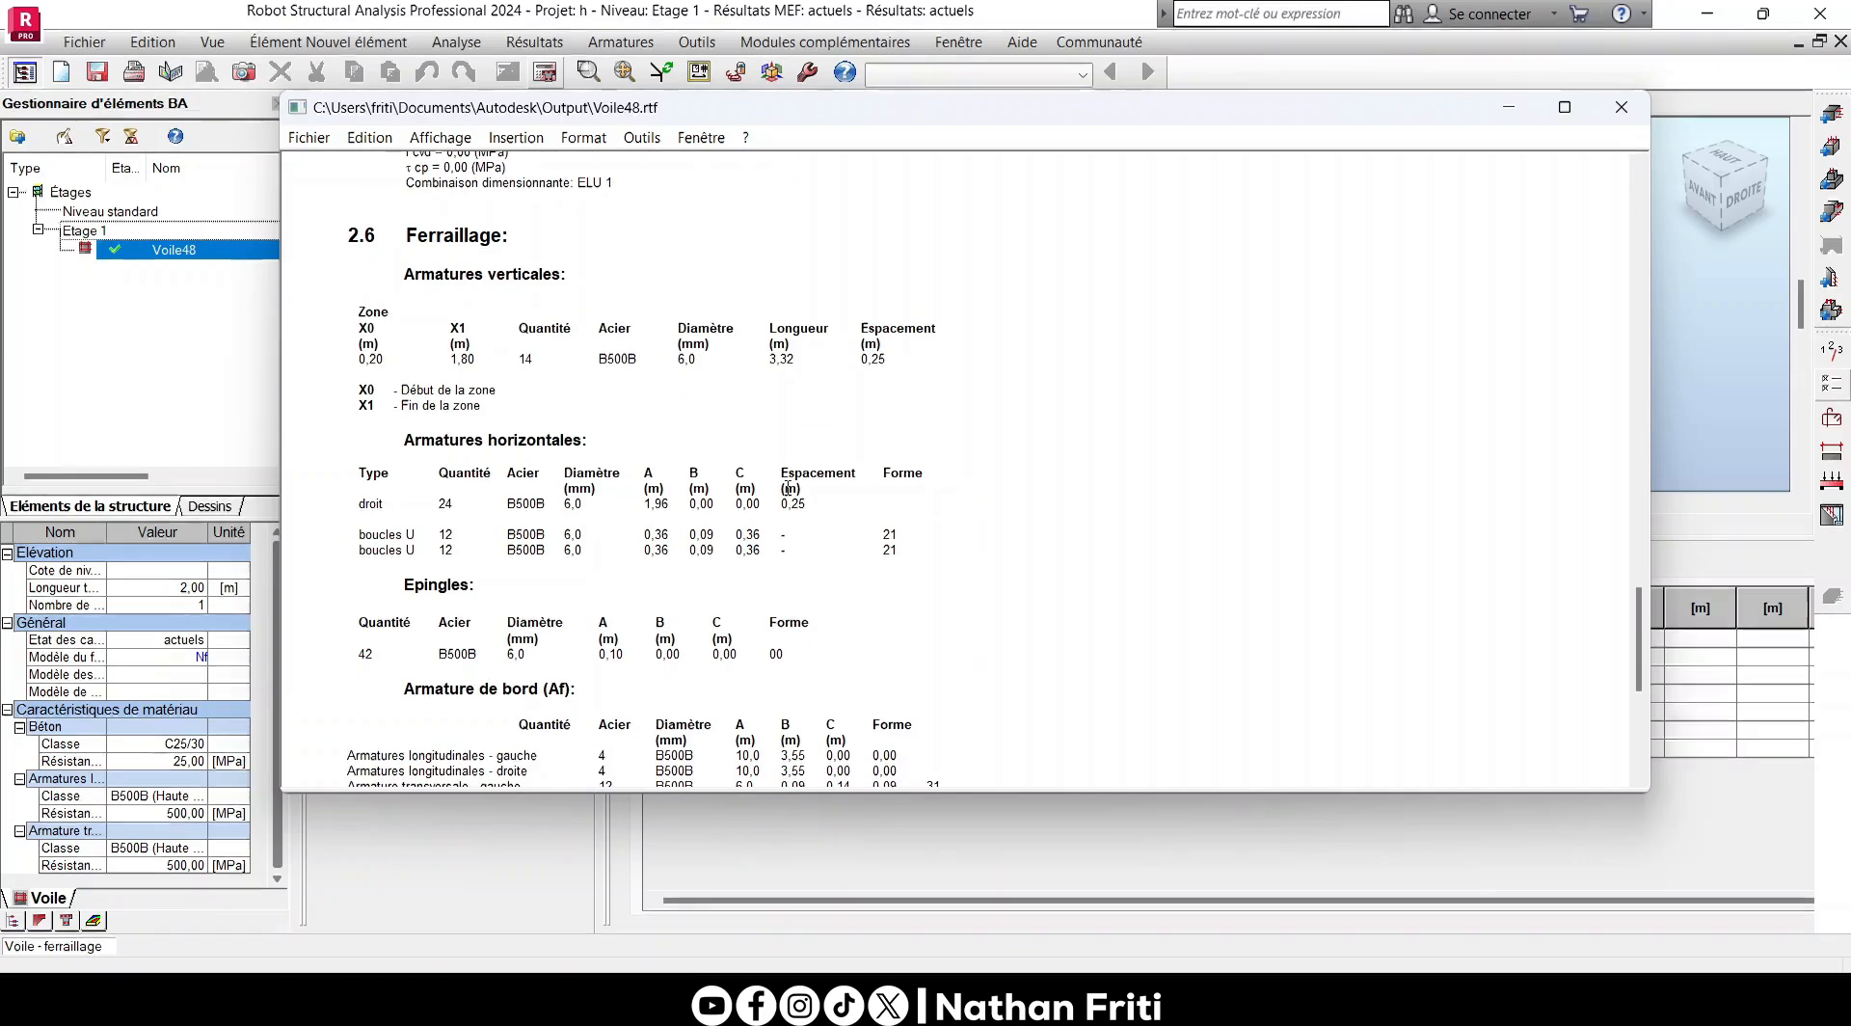
{"action": "scroll", "coordinate": [789, 487], "scroll_direction": "down", "scroll_amount": 3}
{"action": "left_click", "coordinate": [1638, 116]}
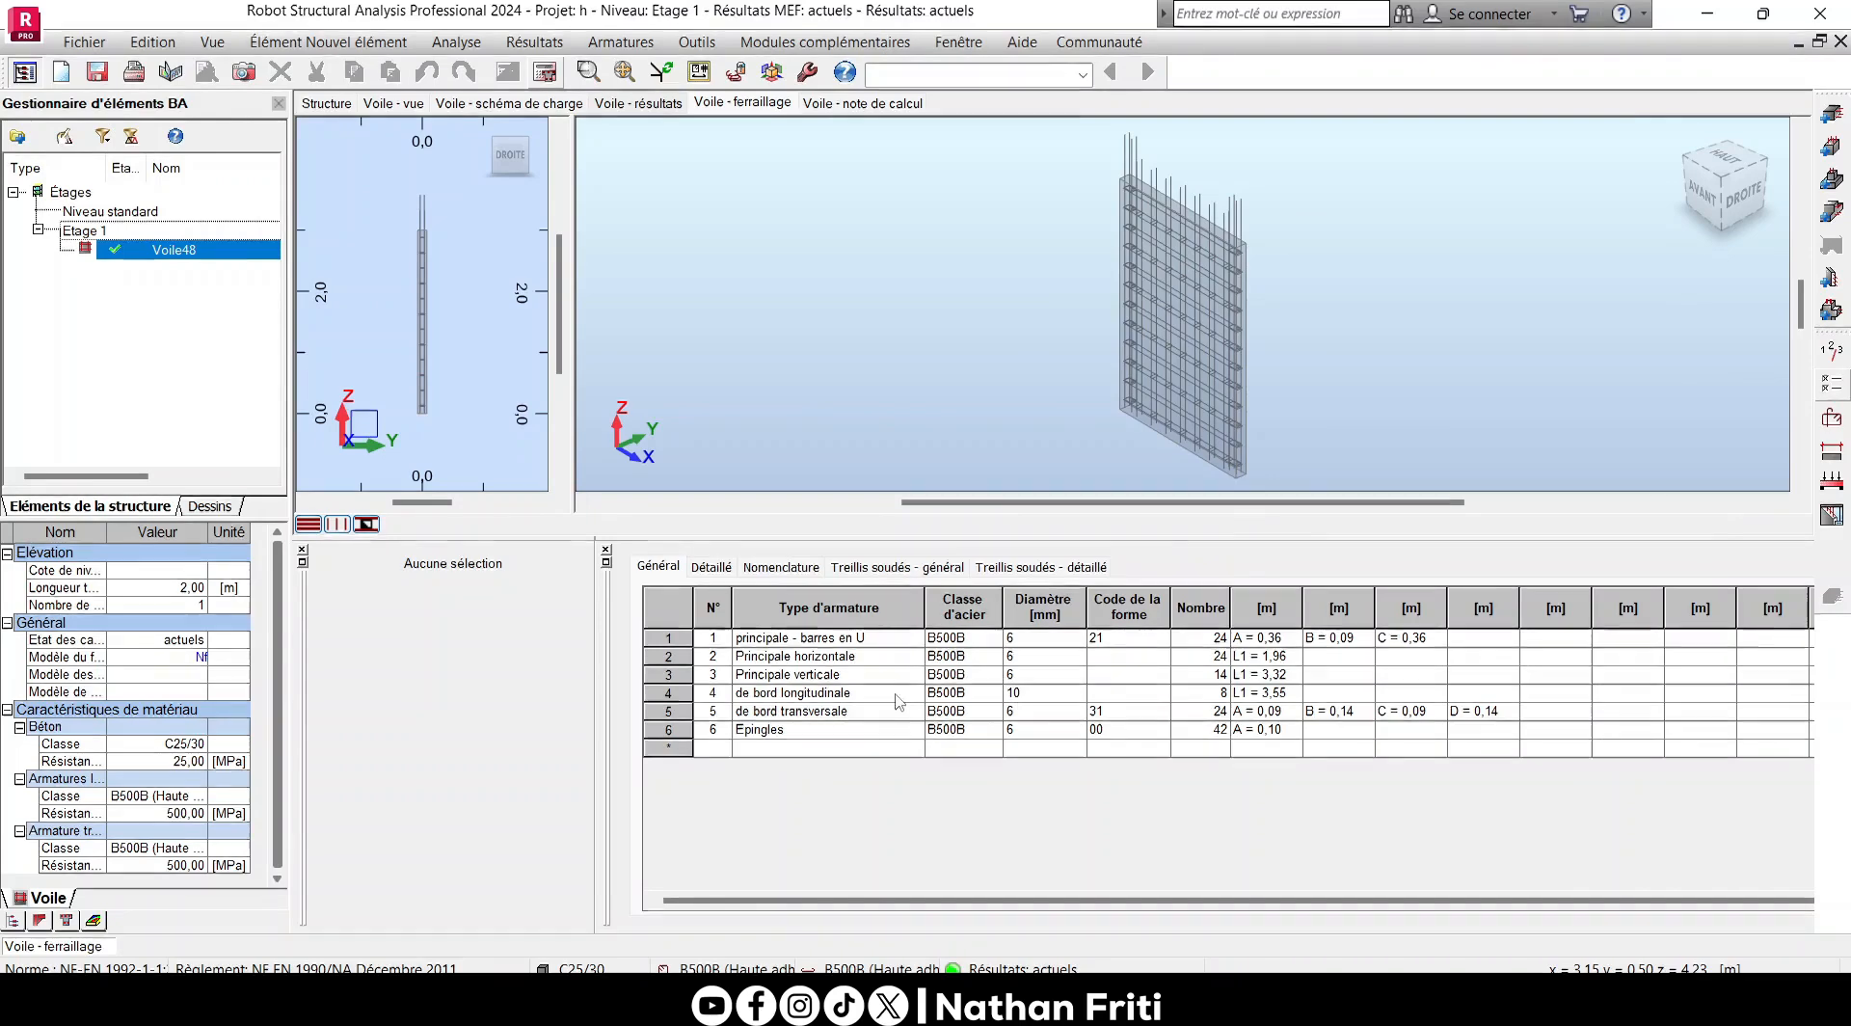
- Generate Voile48's execution drawings, view both sheets and return to the wall's reinforcement view
{"action": "left_click_drag", "start_coordinate": [1116, 328], "coordinate": [1304, 342]}
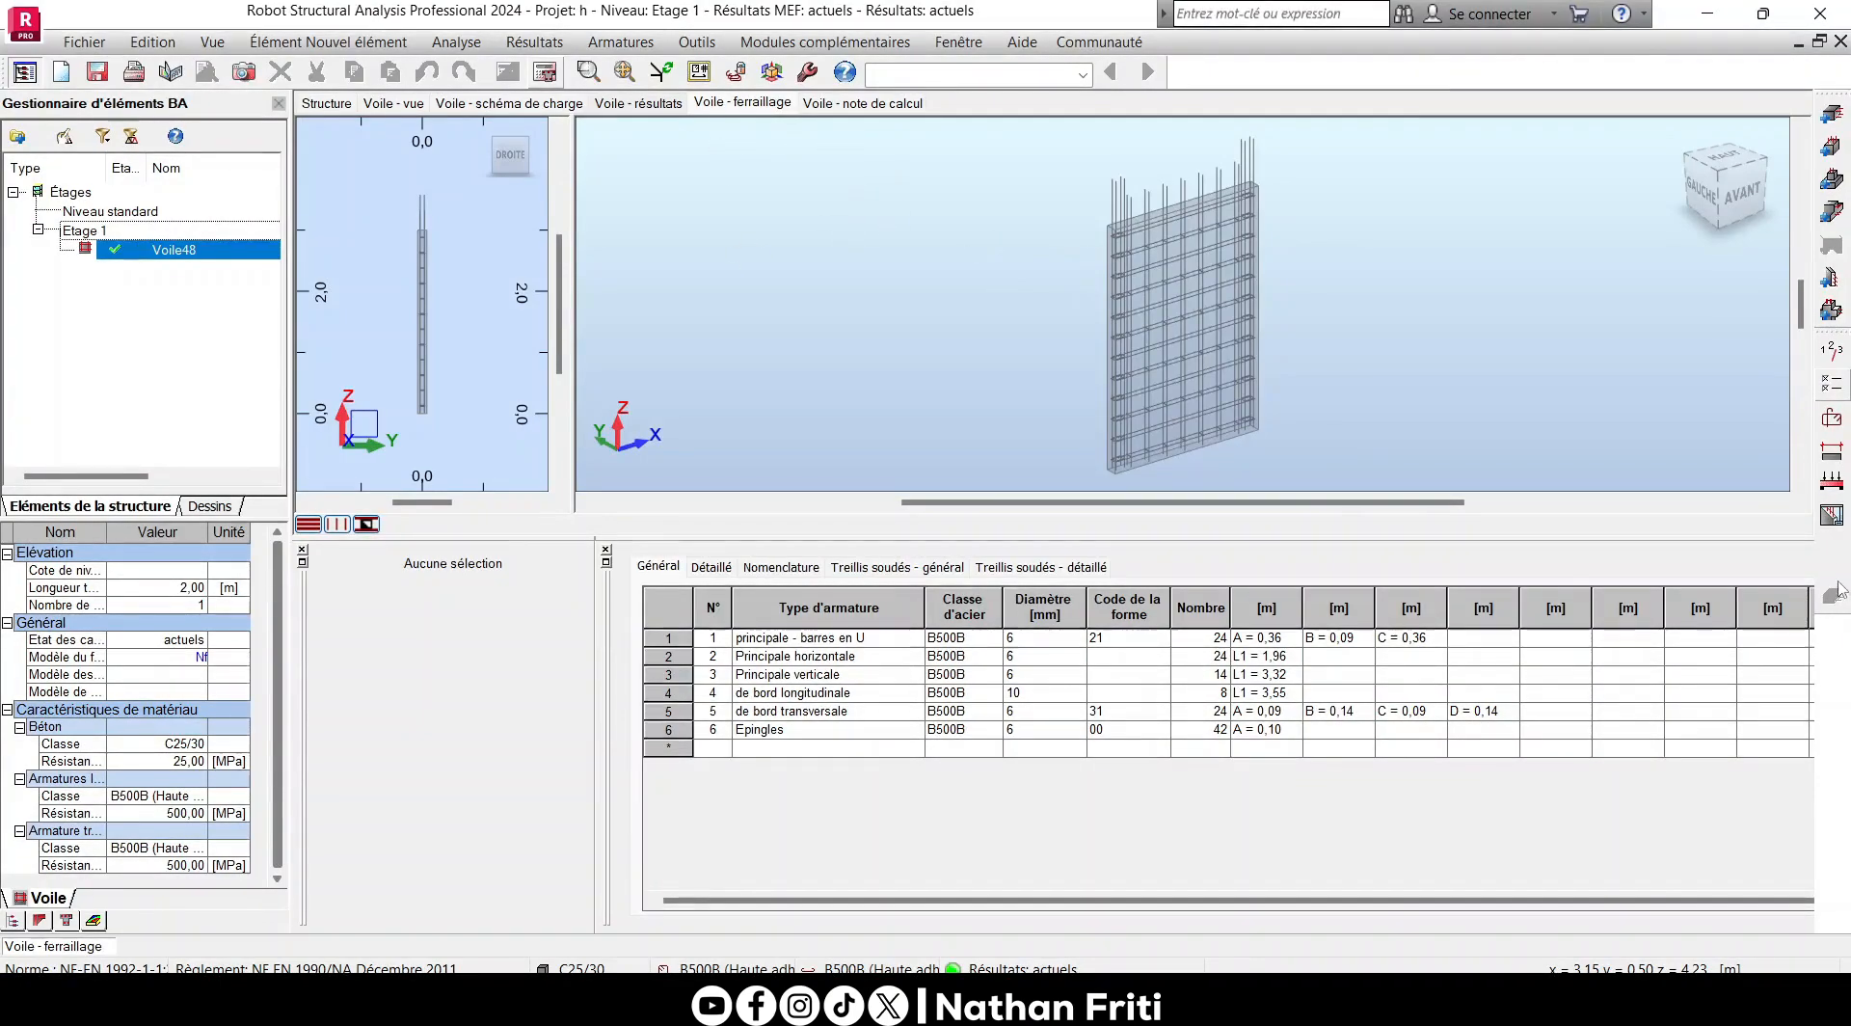
{"action": "left_click", "coordinate": [1830, 517]}
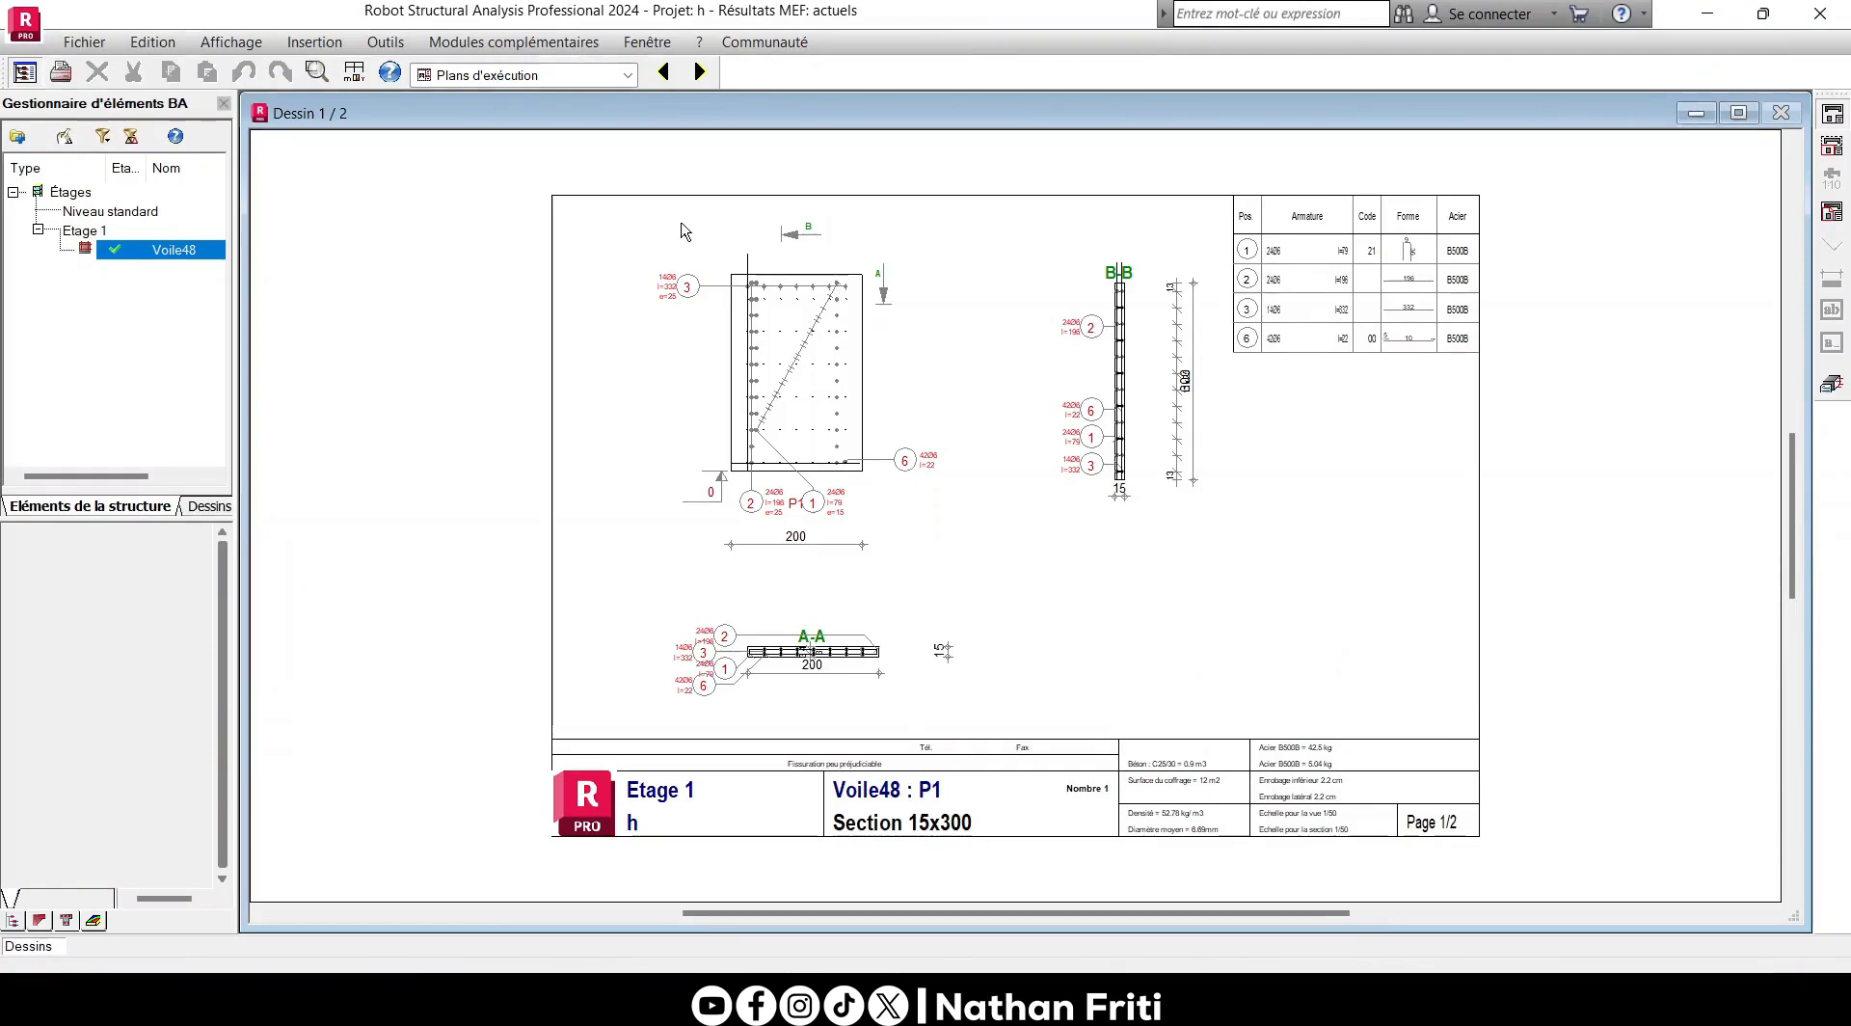
{"action": "left_click", "coordinate": [700, 71]}
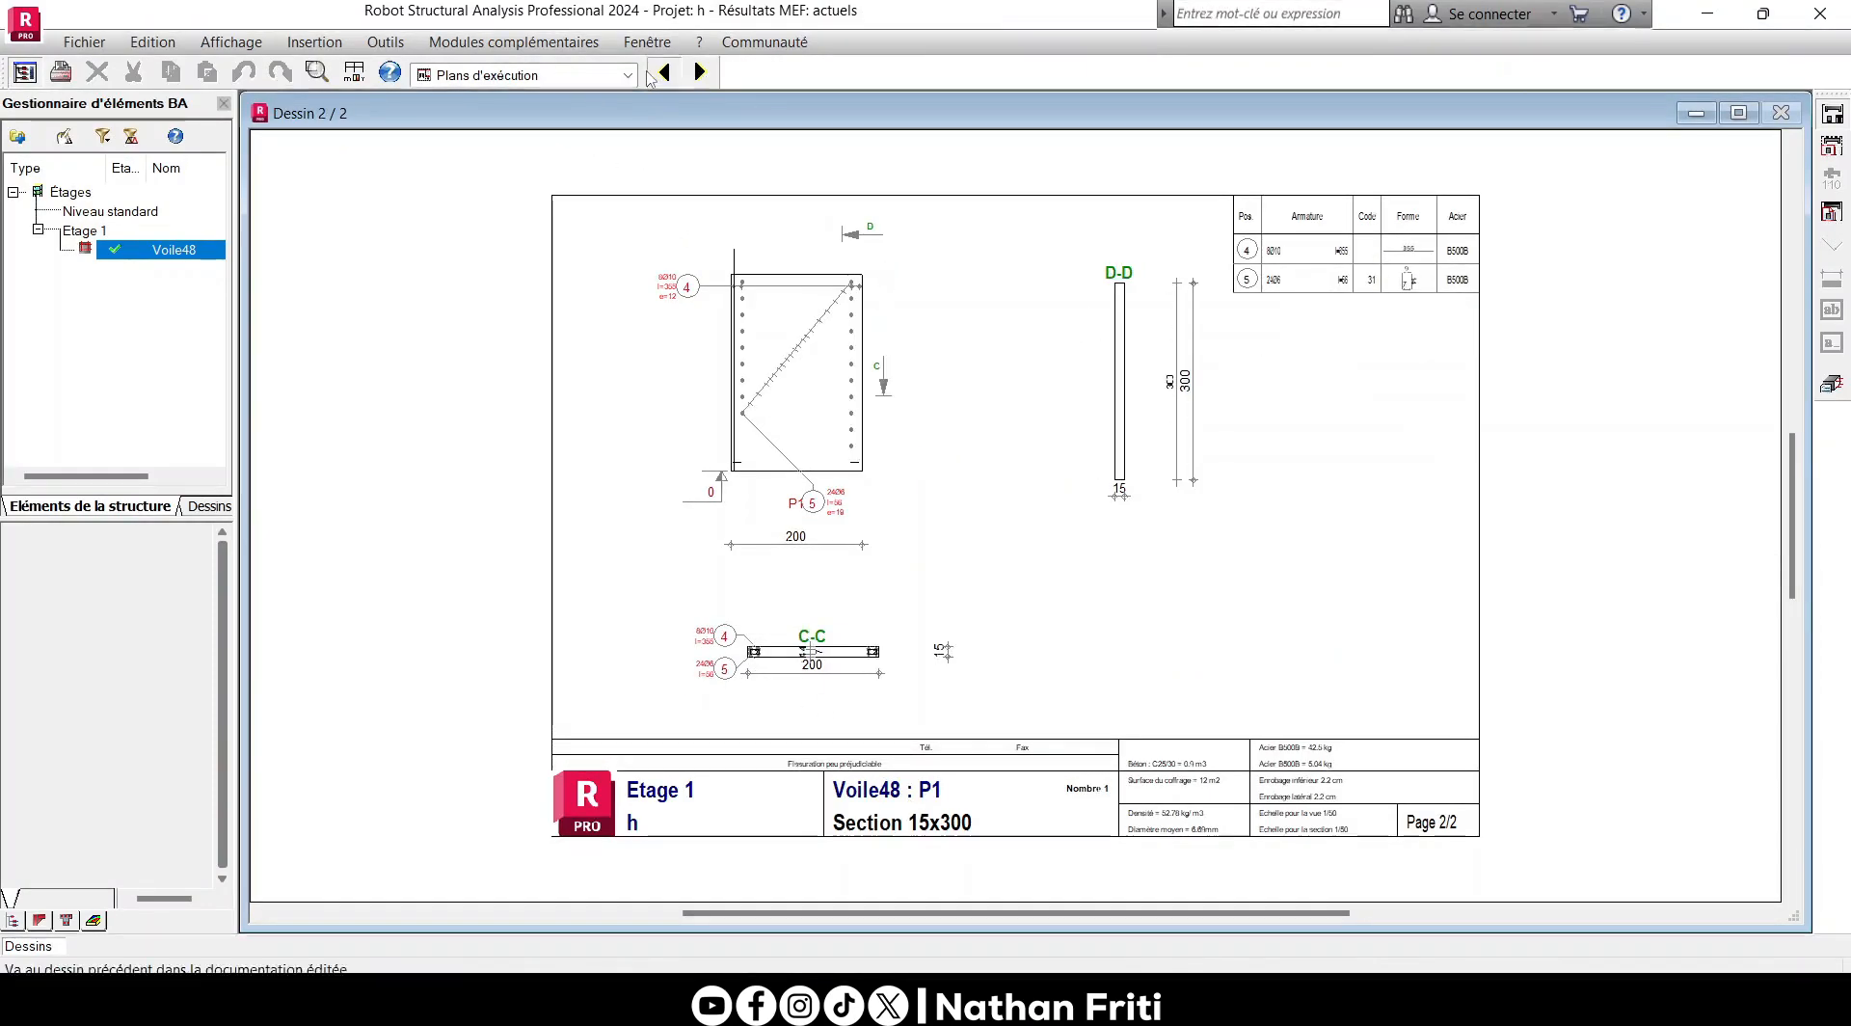
{"action": "left_click", "coordinate": [664, 72]}
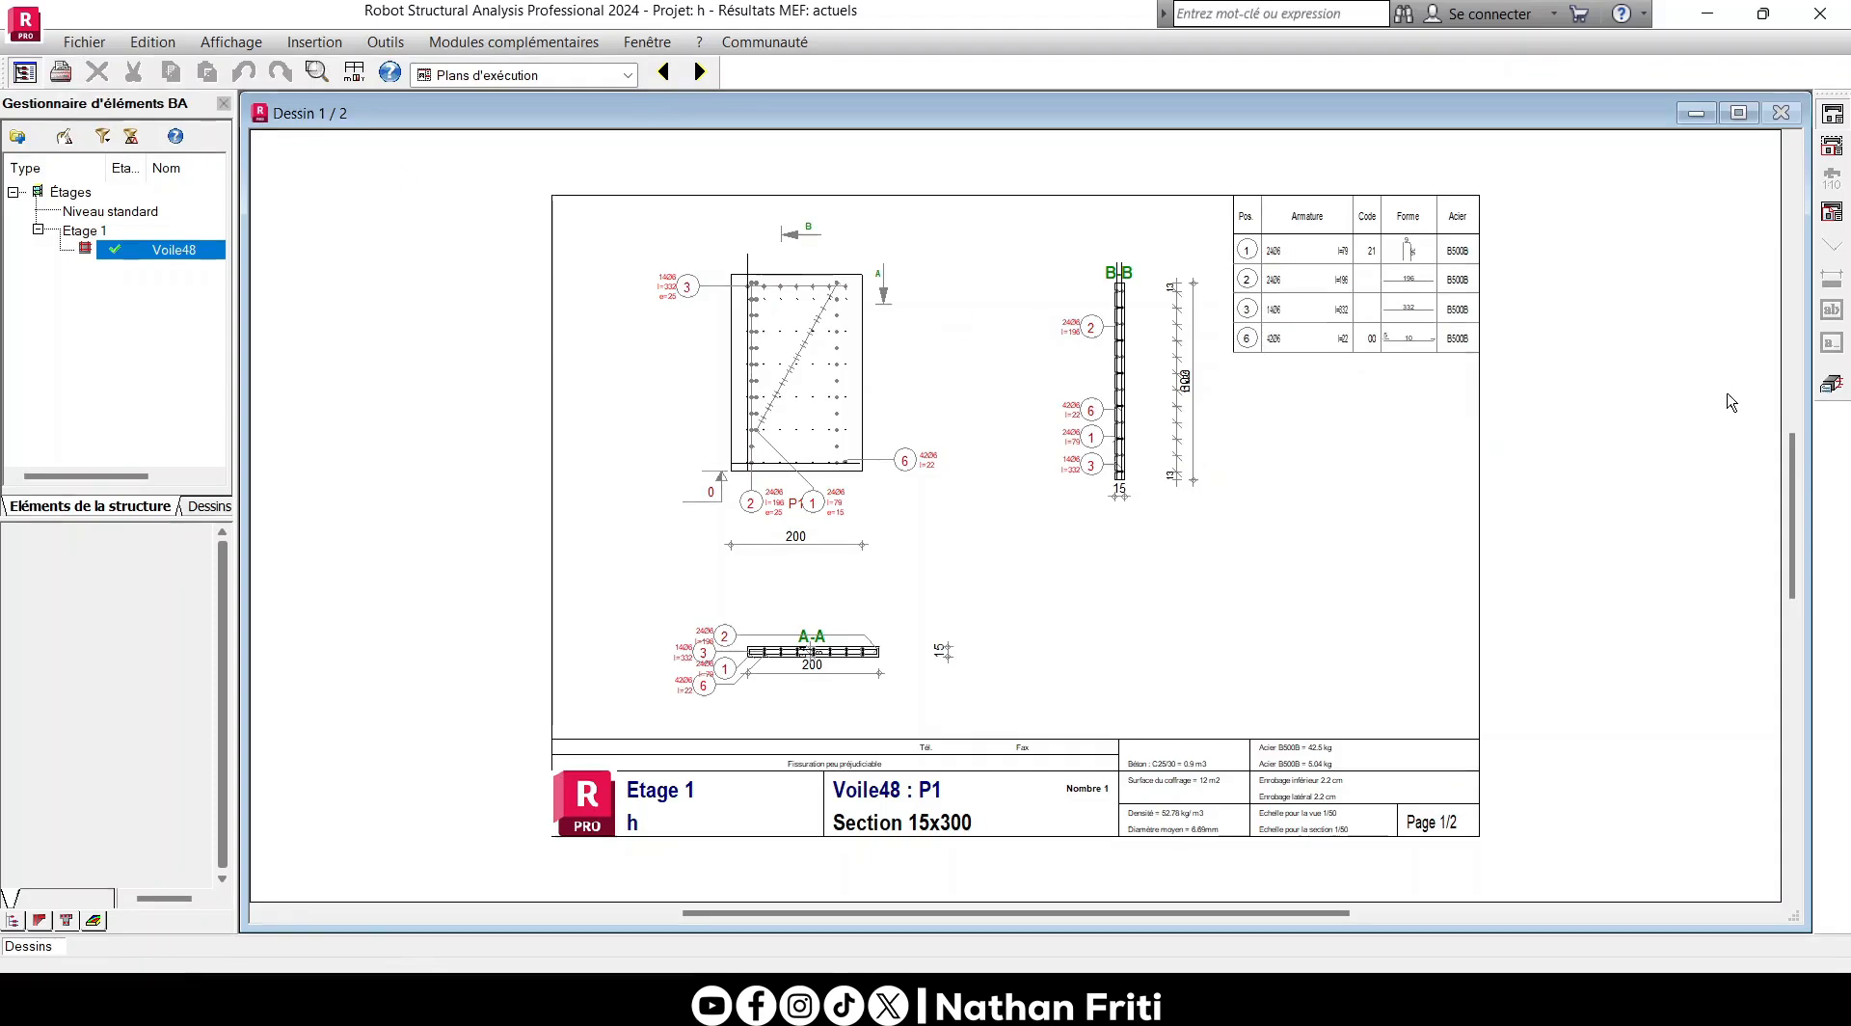
{"action": "left_click", "coordinate": [1831, 384]}
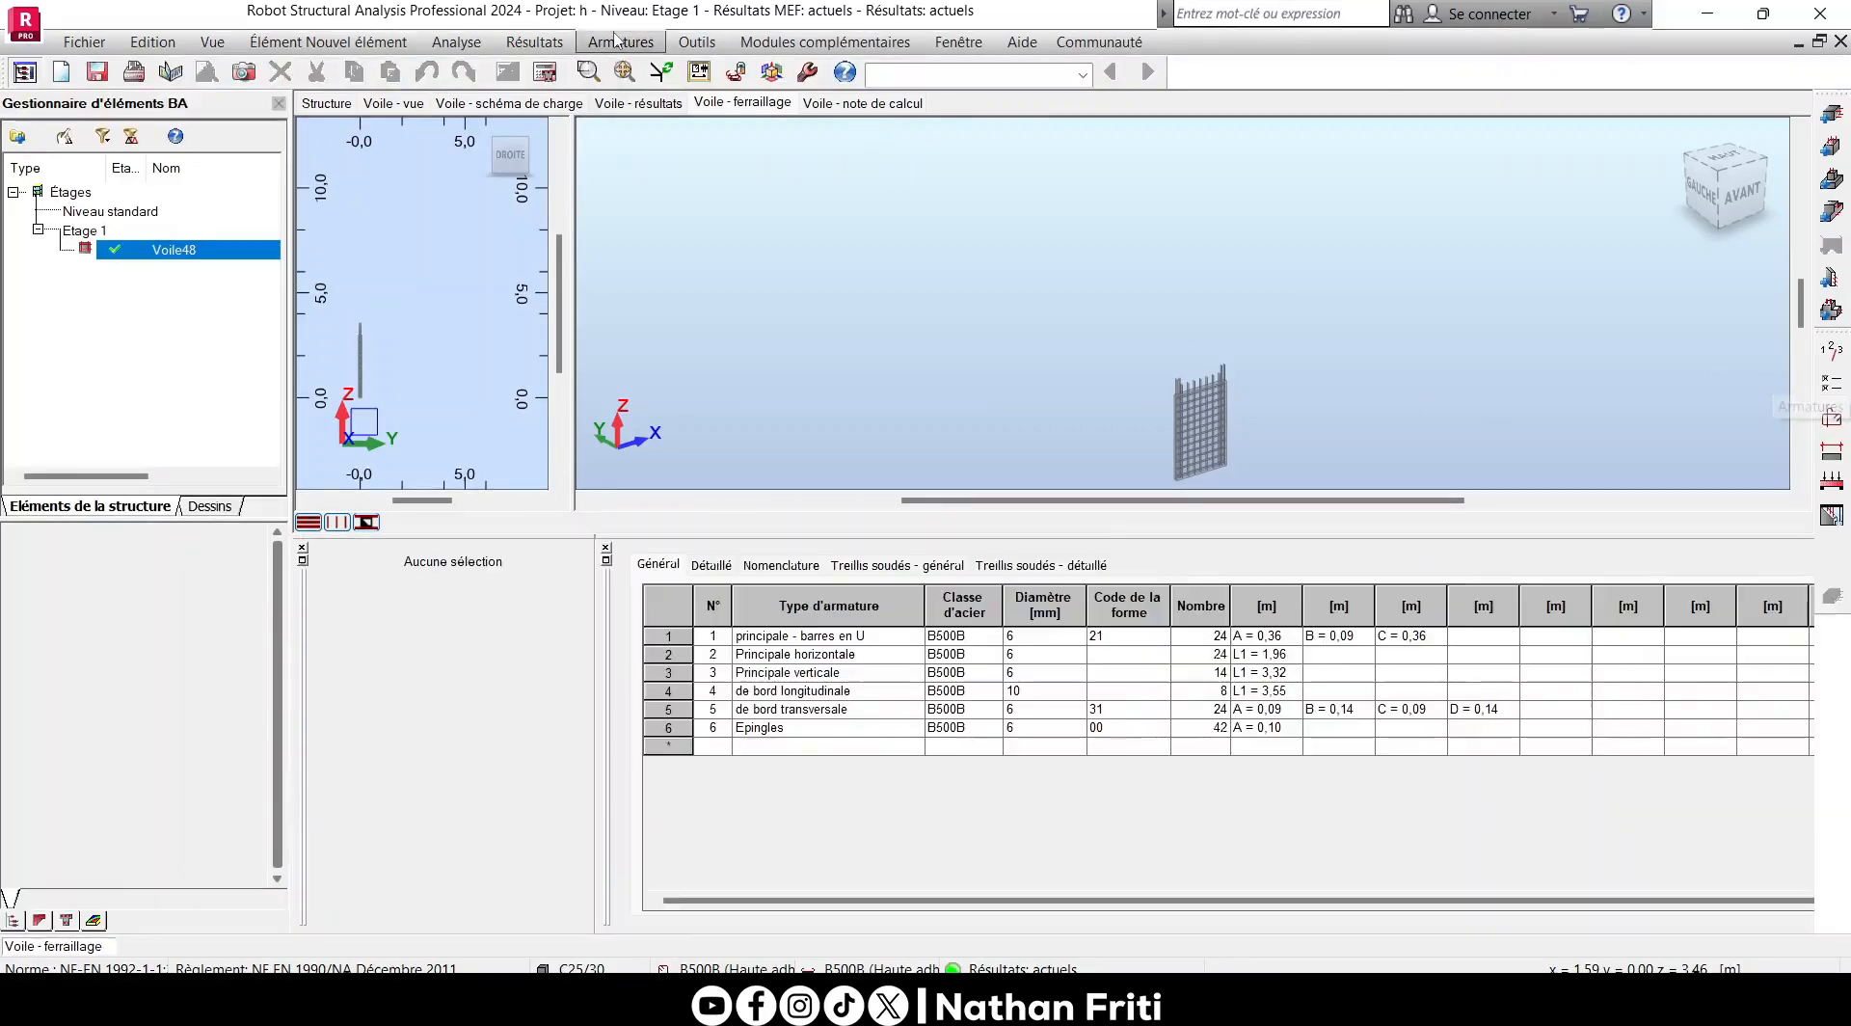
- Regenerate Voile48's calculation note with all available sections and the quantities as a global specification
{"action": "left_click", "coordinate": [534, 42]}
{"action": "left_click", "coordinate": [573, 69]}
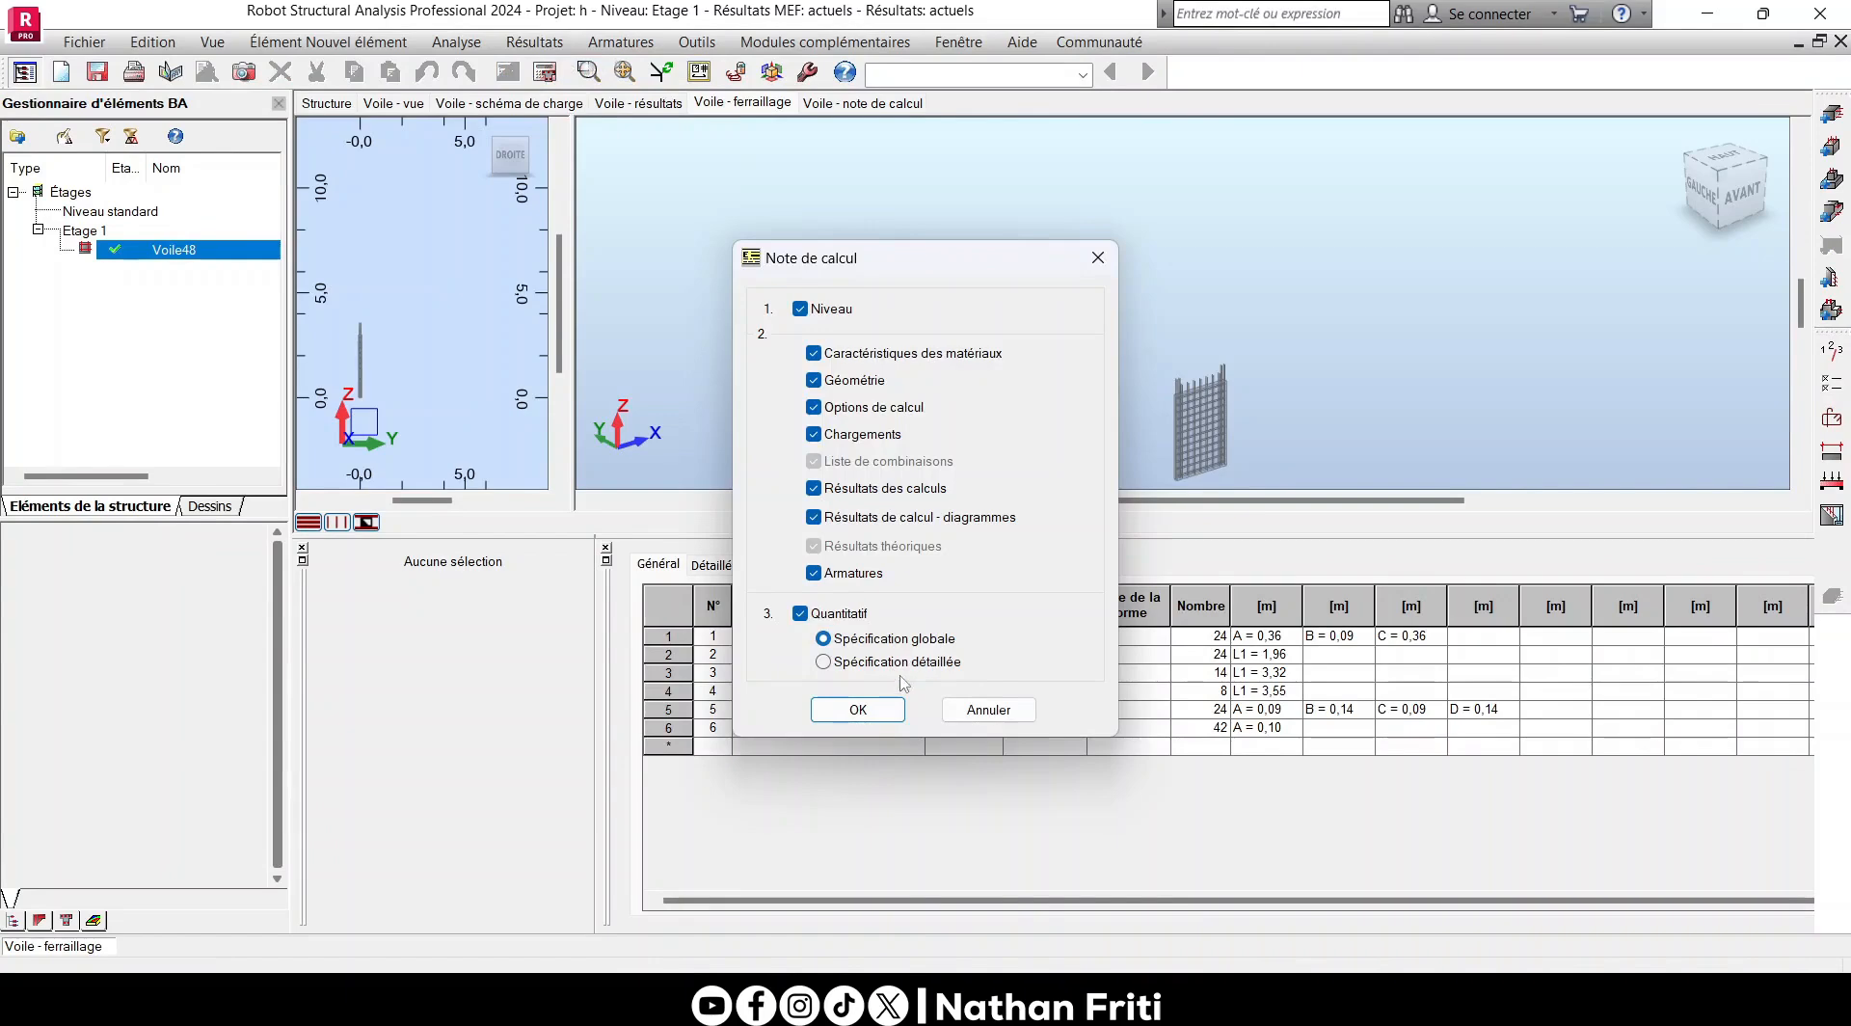
{"action": "left_click", "coordinate": [857, 710]}
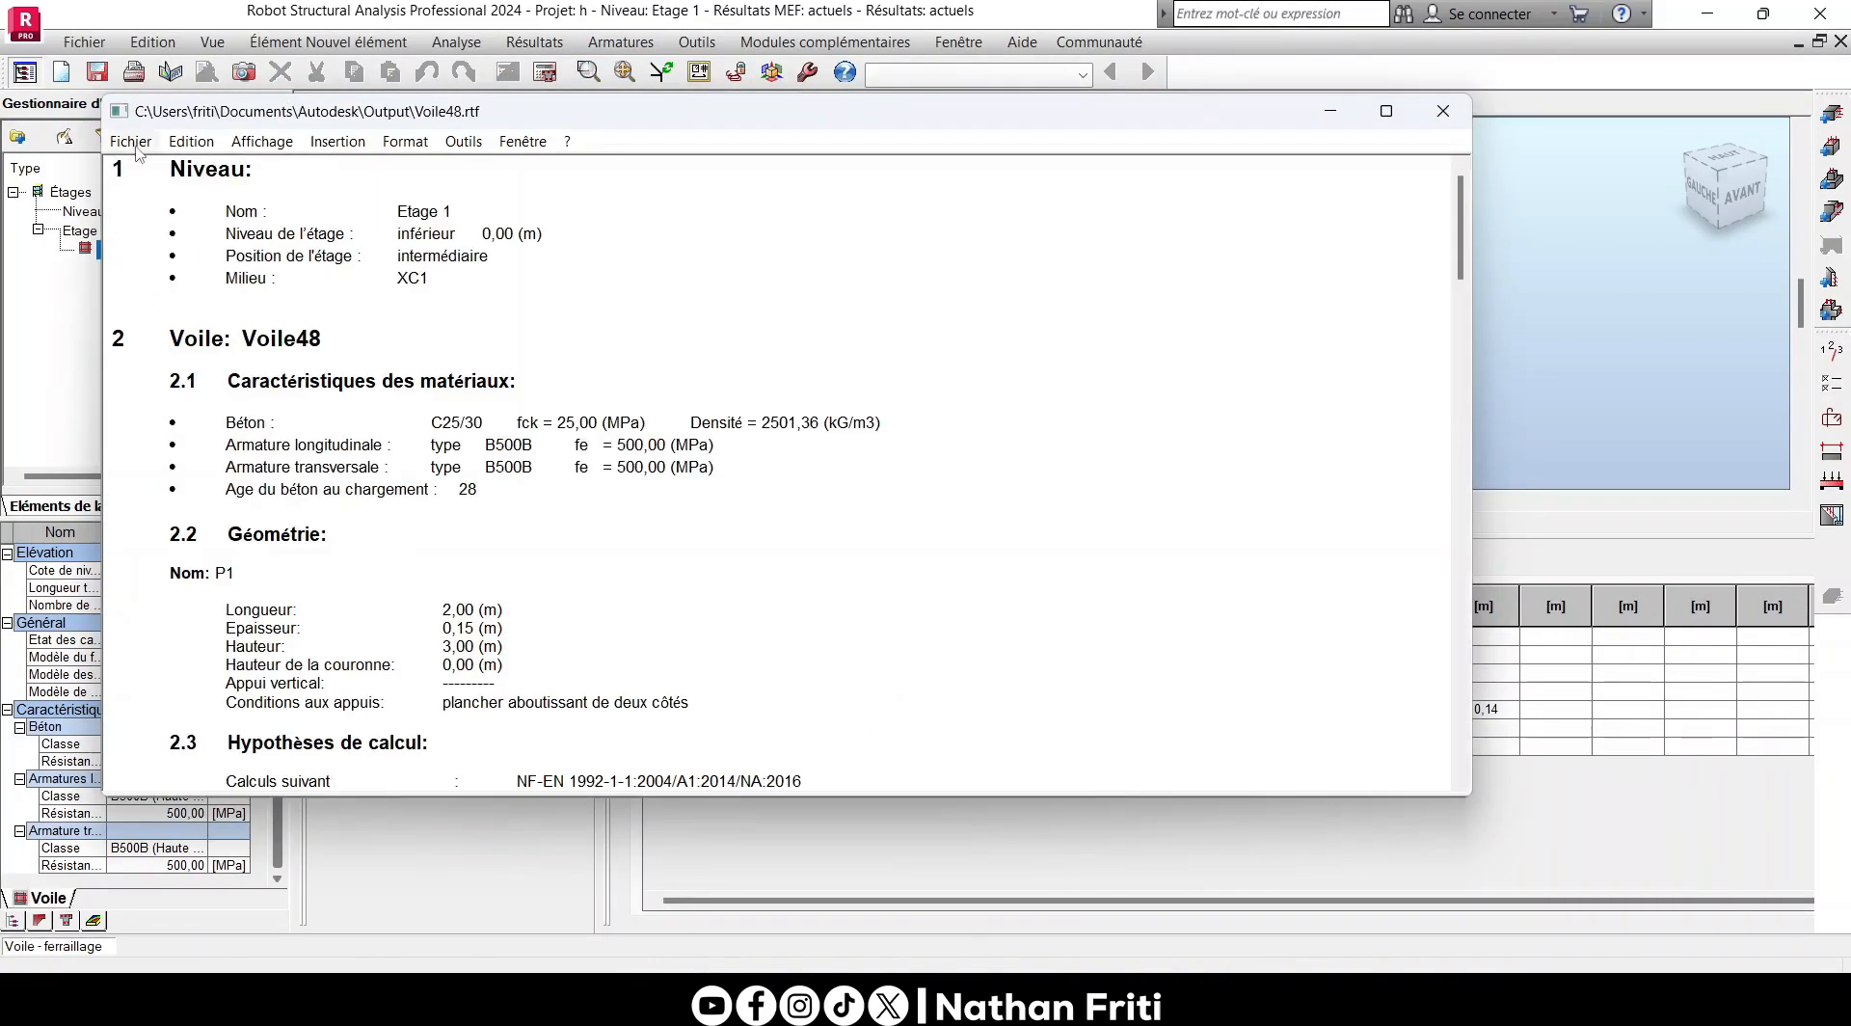
{"action": "left_click", "coordinate": [132, 143]}
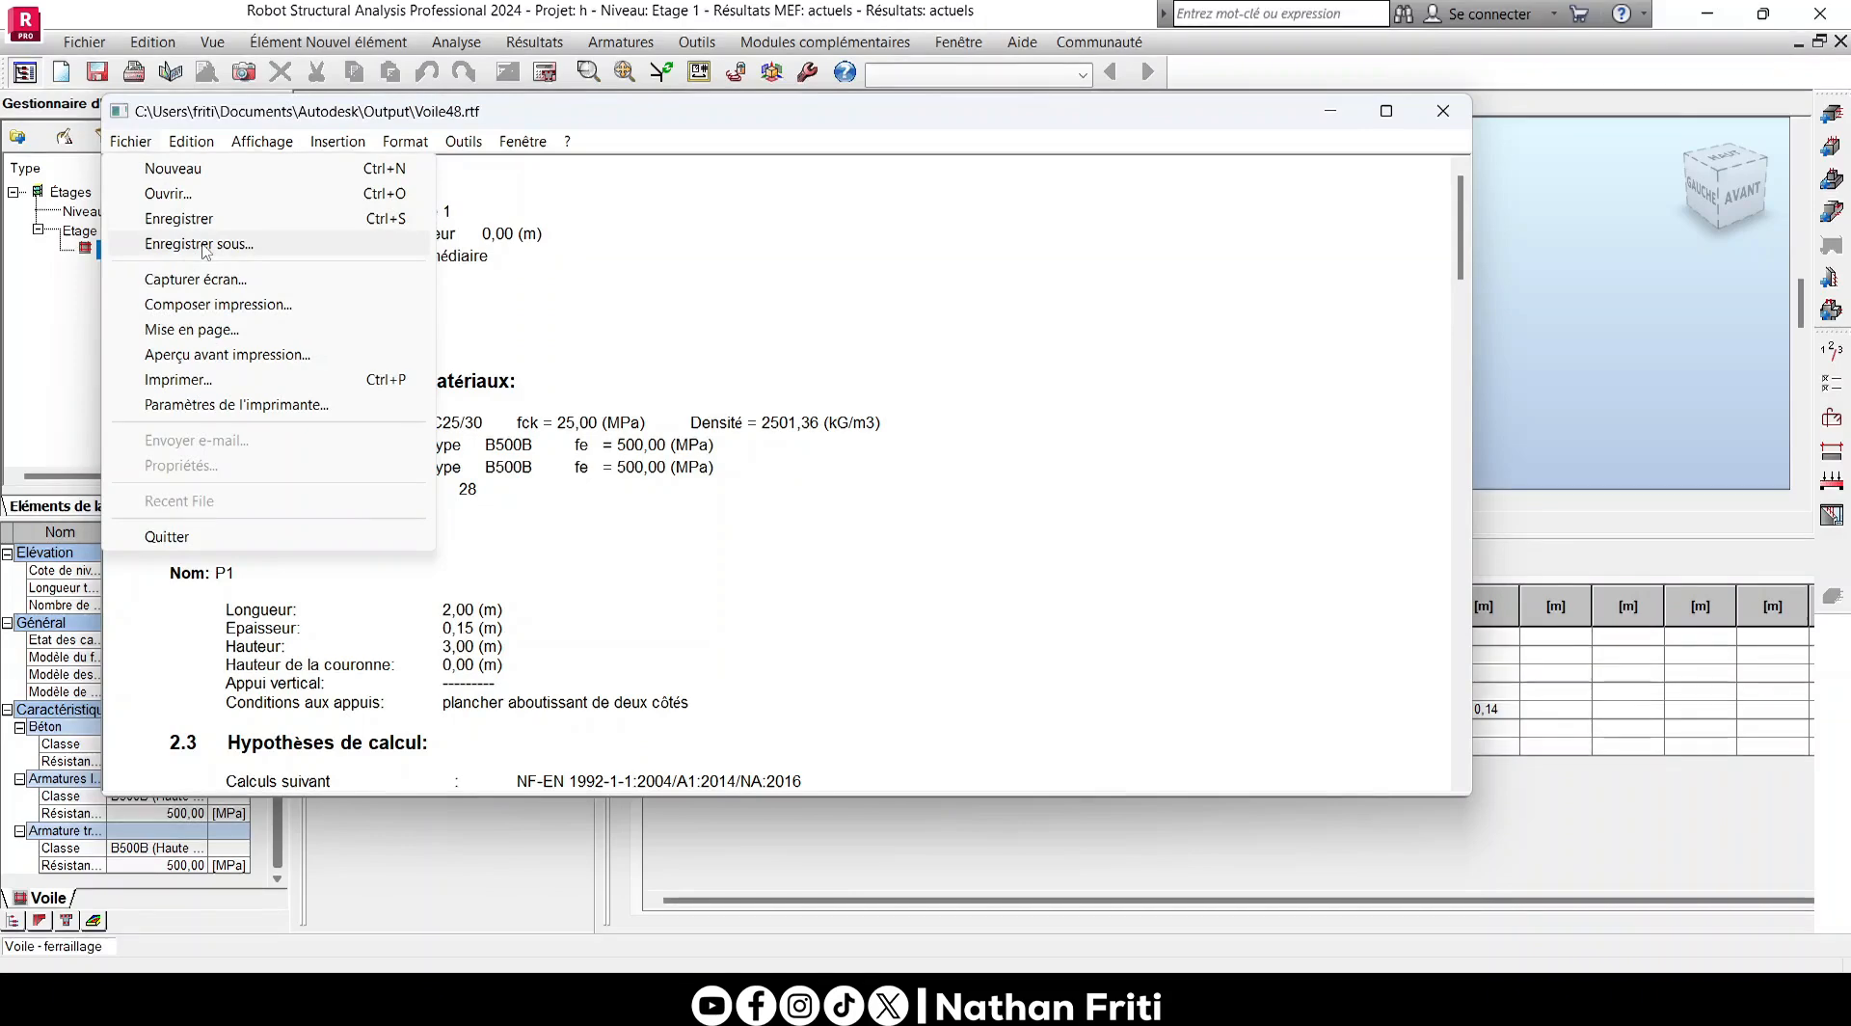
{"action": "left_click", "coordinate": [700, 401]}
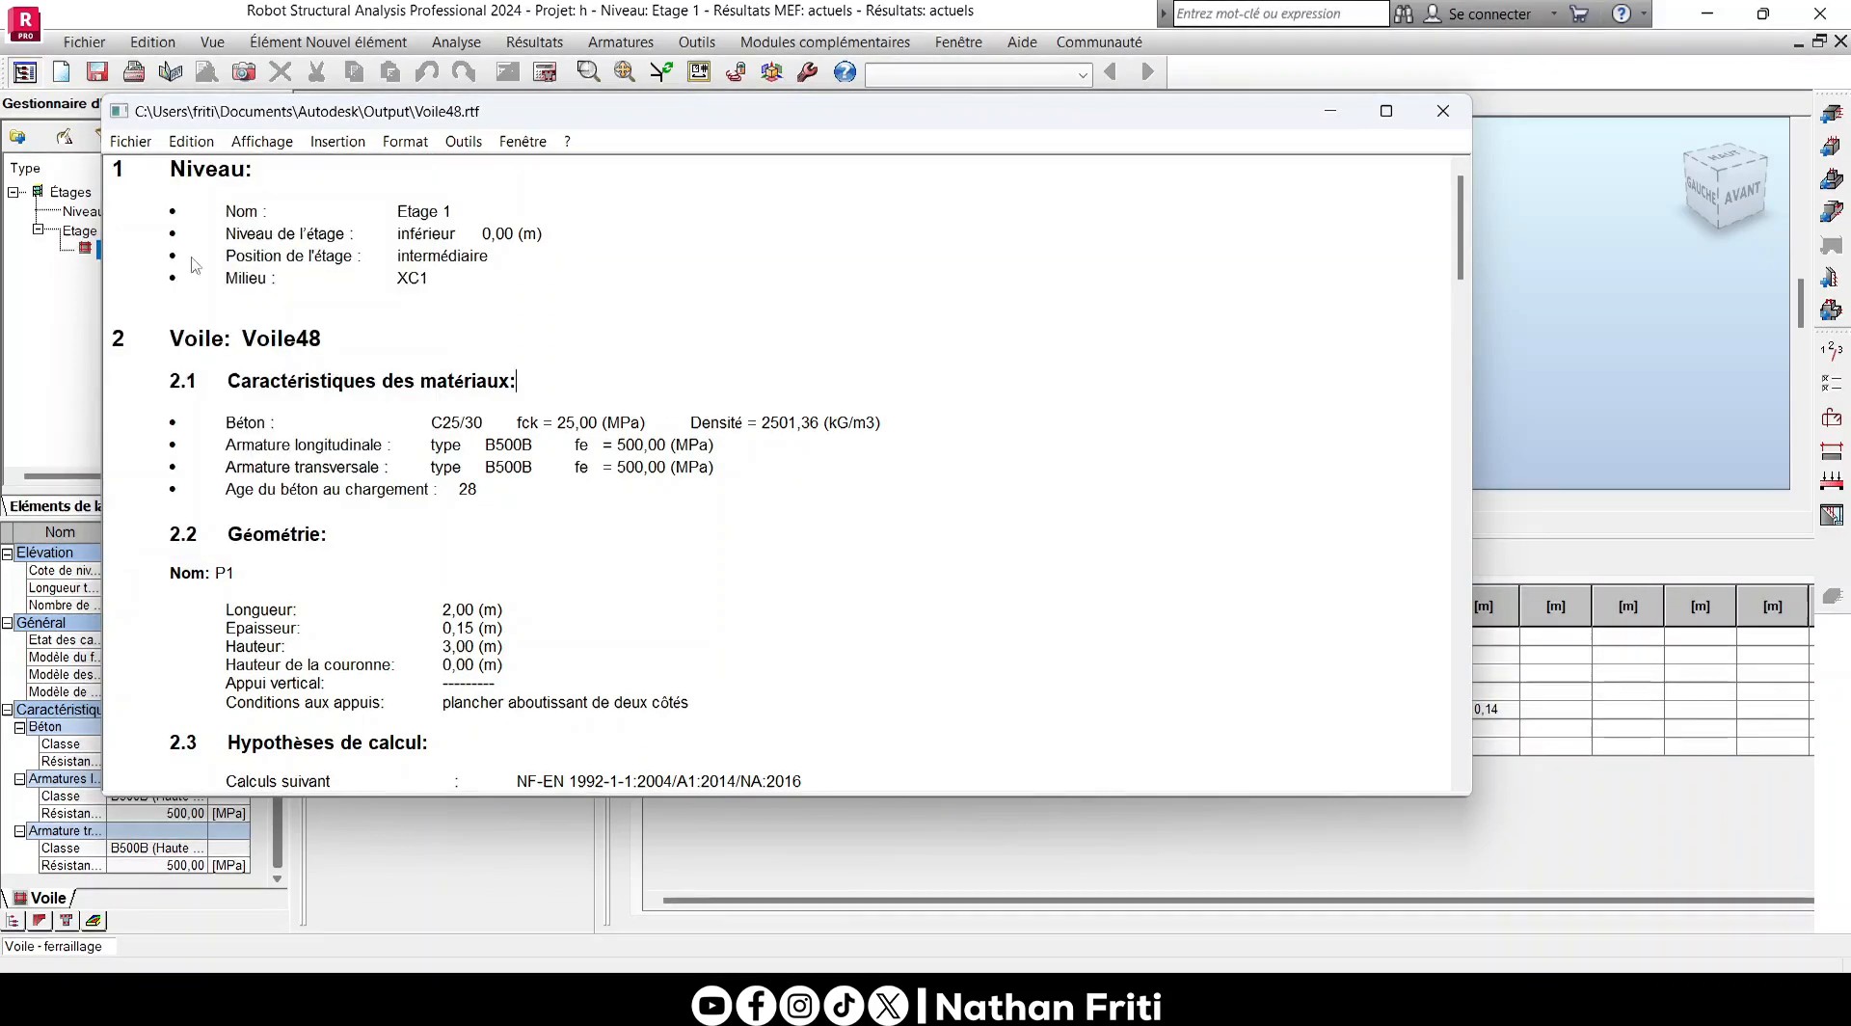
{"action": "left_click_drag", "start_coordinate": [144, 169], "coordinate": [446, 645]}
{"action": "left_click", "coordinate": [574, 540]}
{"action": "left_click", "coordinate": [131, 142]}
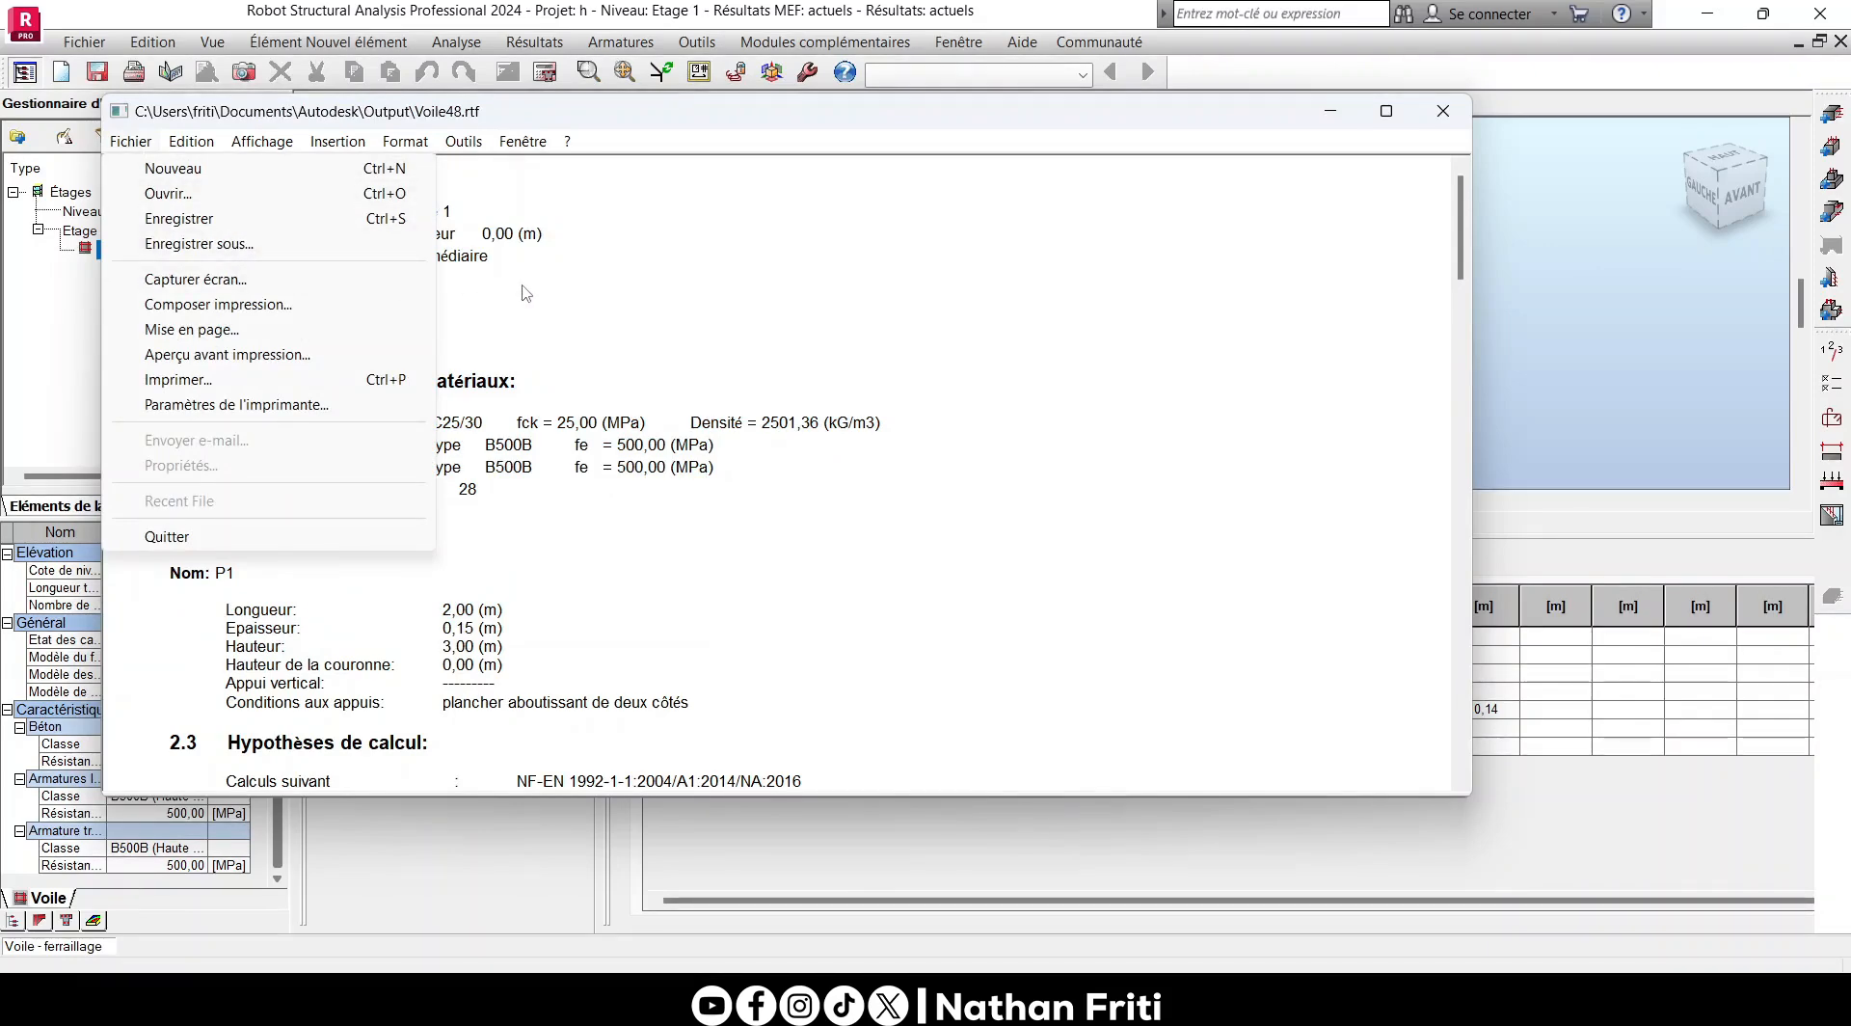
{"action": "left_click", "coordinate": [598, 279]}
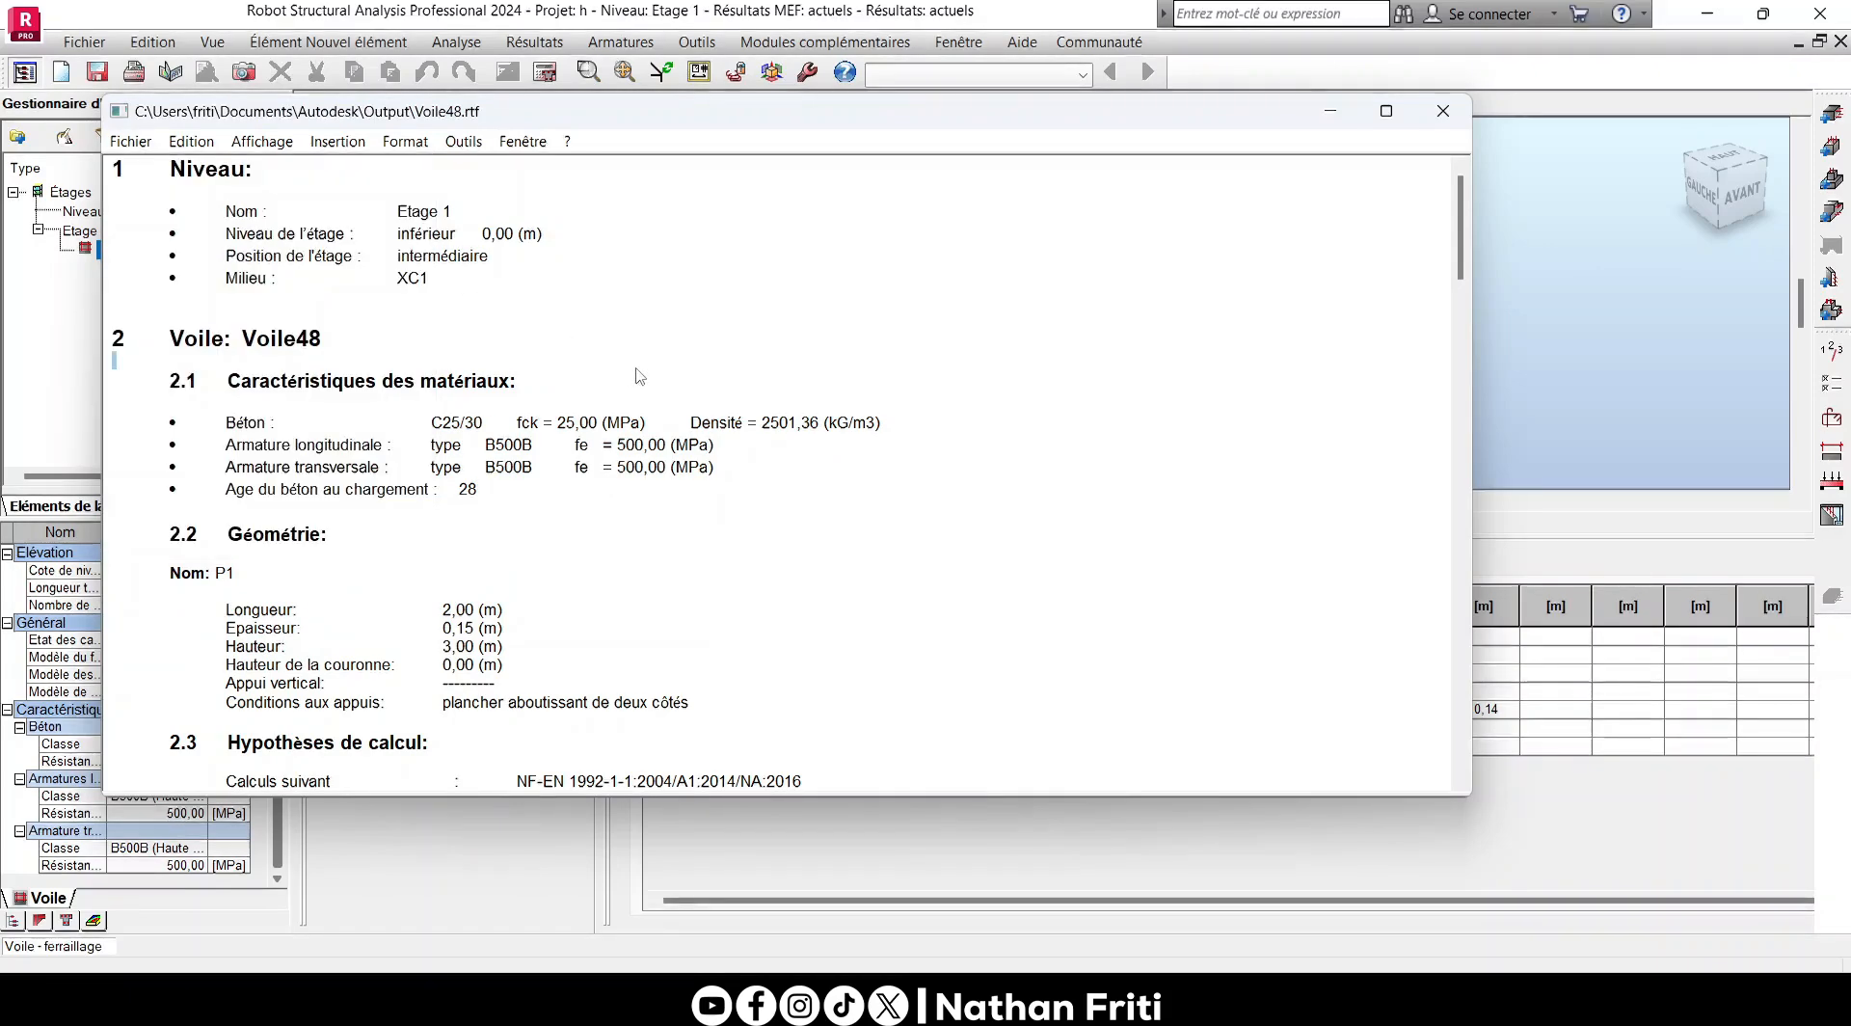
- Read the note's quantities for concrete volume, formwork area, steel weight and bar list by diameter, and close the note
{"action": "scroll", "coordinate": [629, 364], "scroll_direction": "down", "scroll_amount": 1}
{"action": "scroll", "coordinate": [630, 364], "scroll_direction": "down", "scroll_amount": 20}
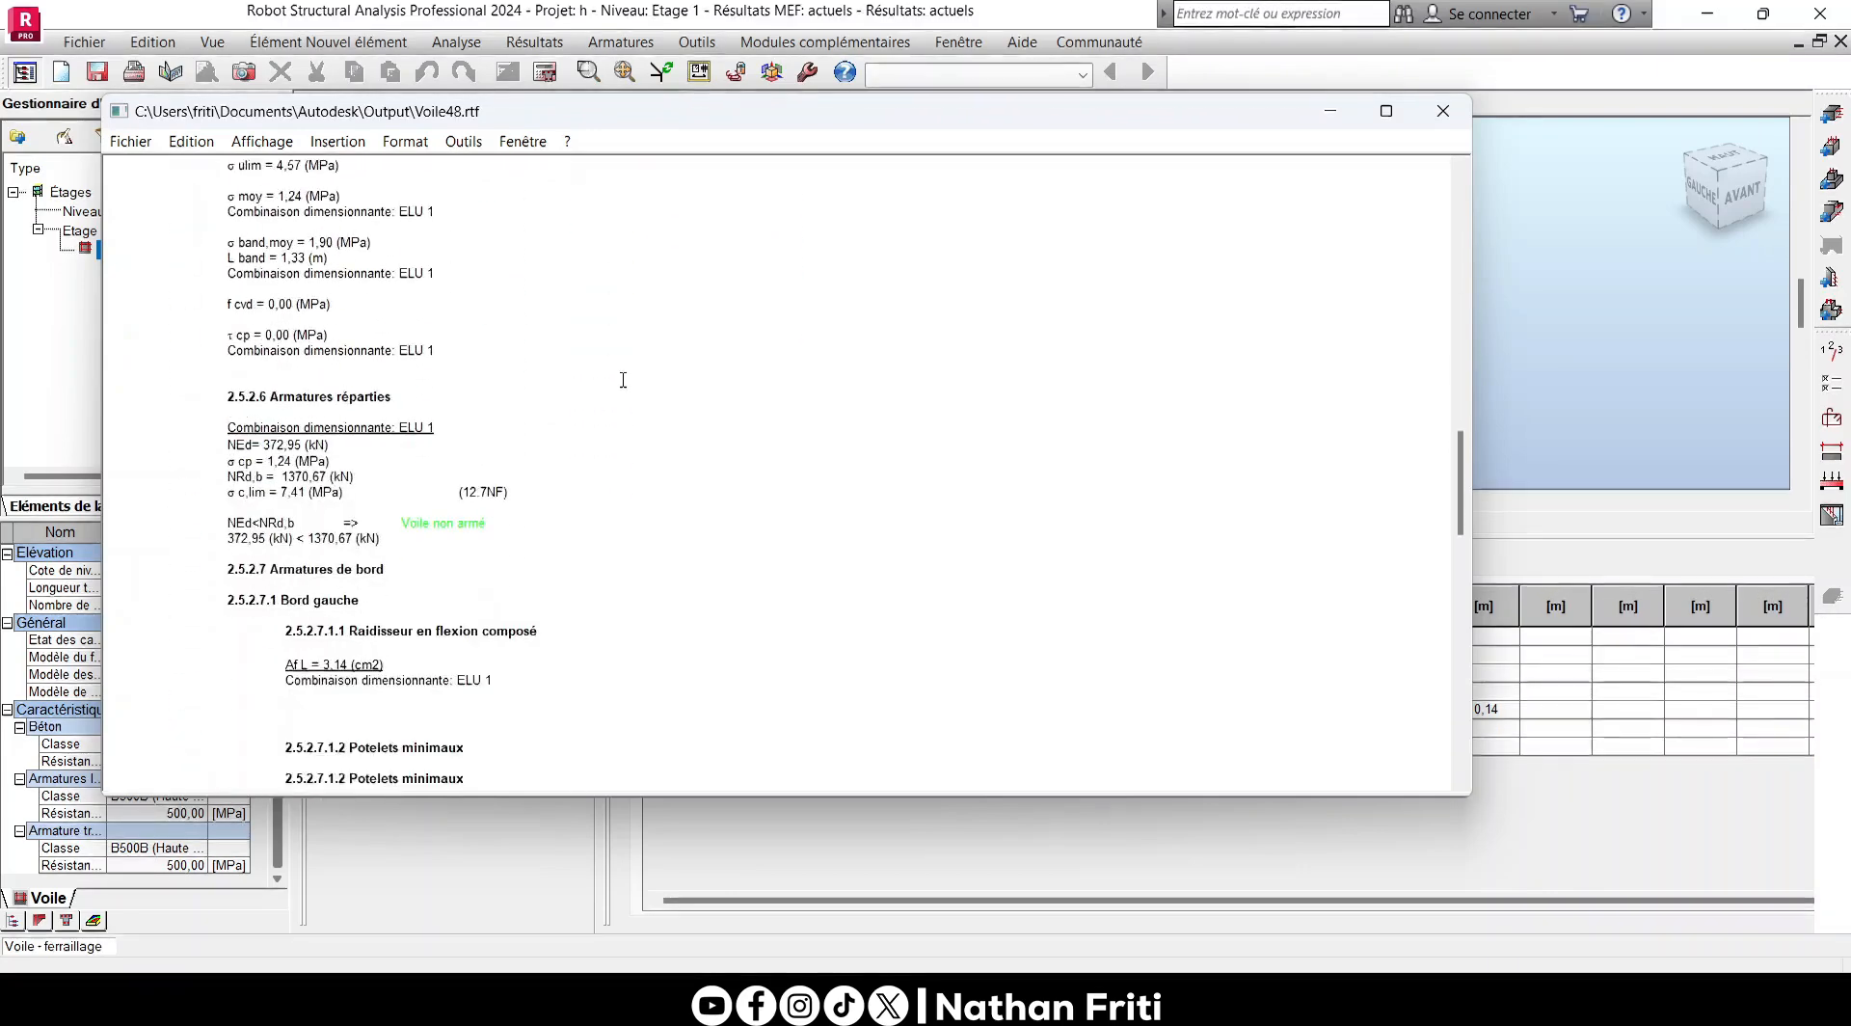
{"action": "scroll", "coordinate": [622, 384], "scroll_direction": "down", "scroll_amount": 20}
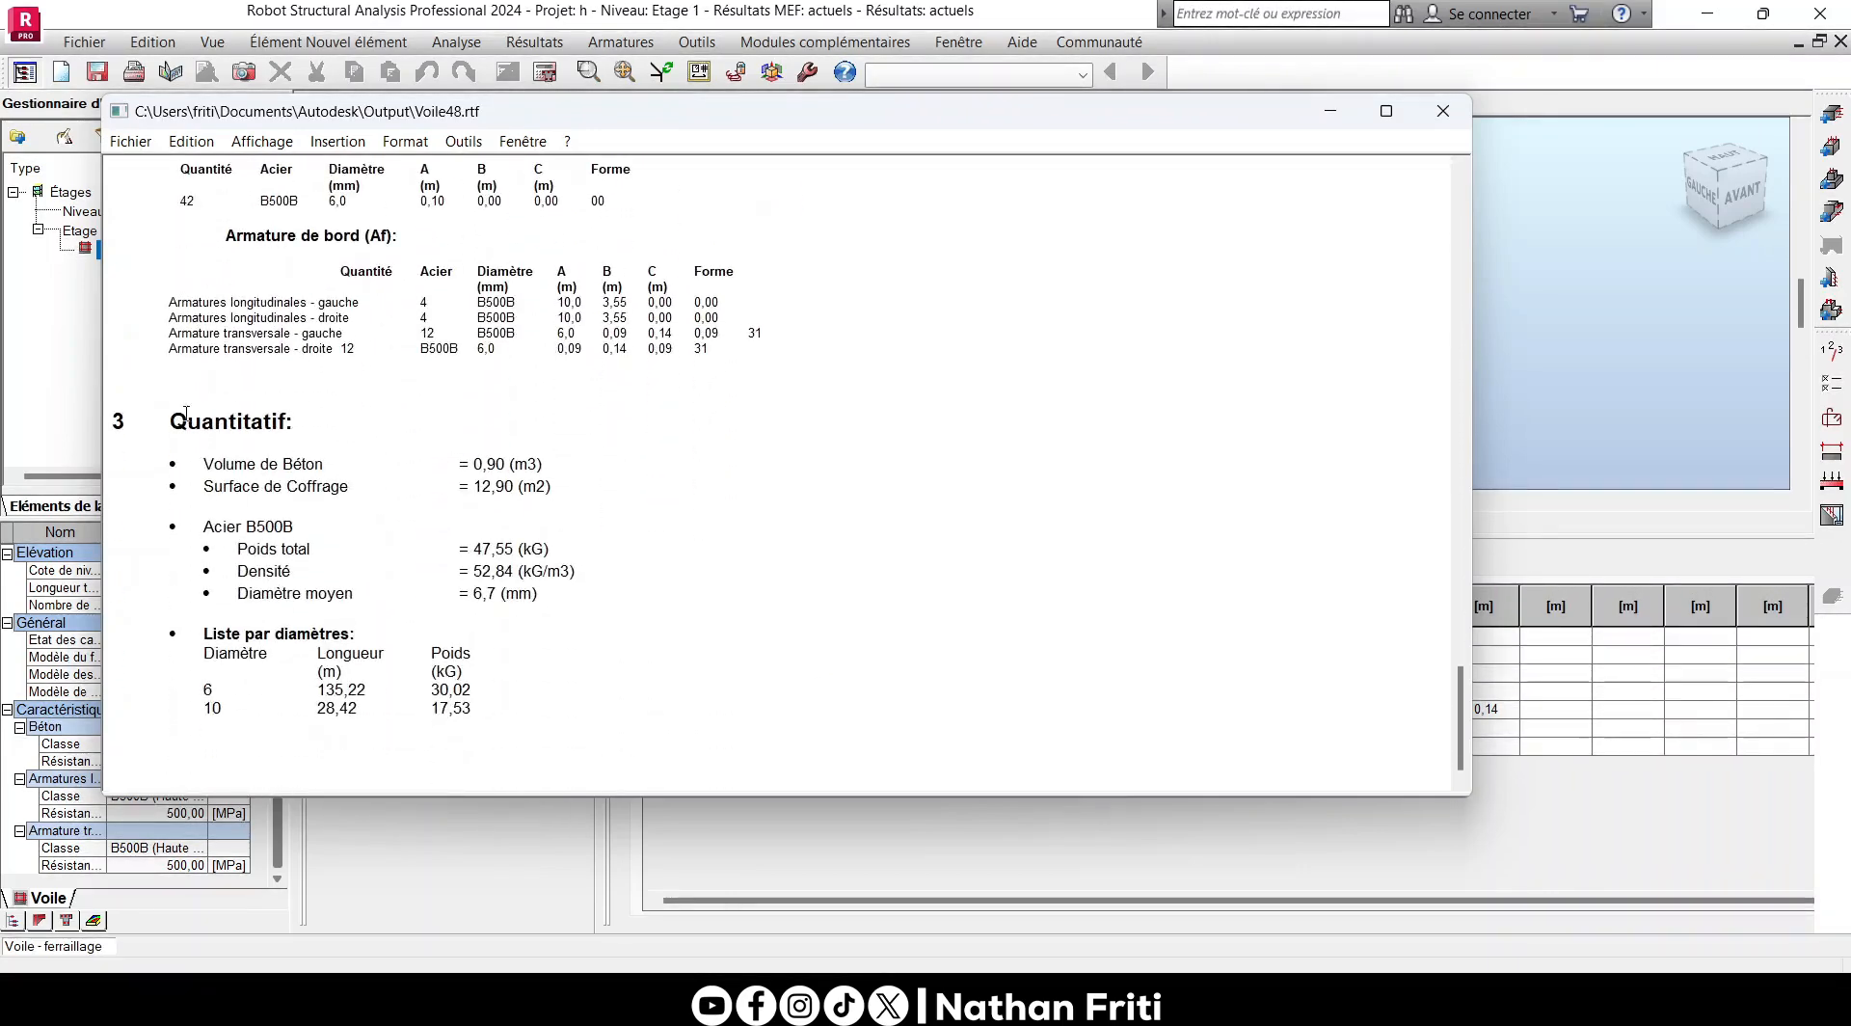
{"action": "left_click_drag", "start_coordinate": [204, 463], "coordinate": [434, 509]}
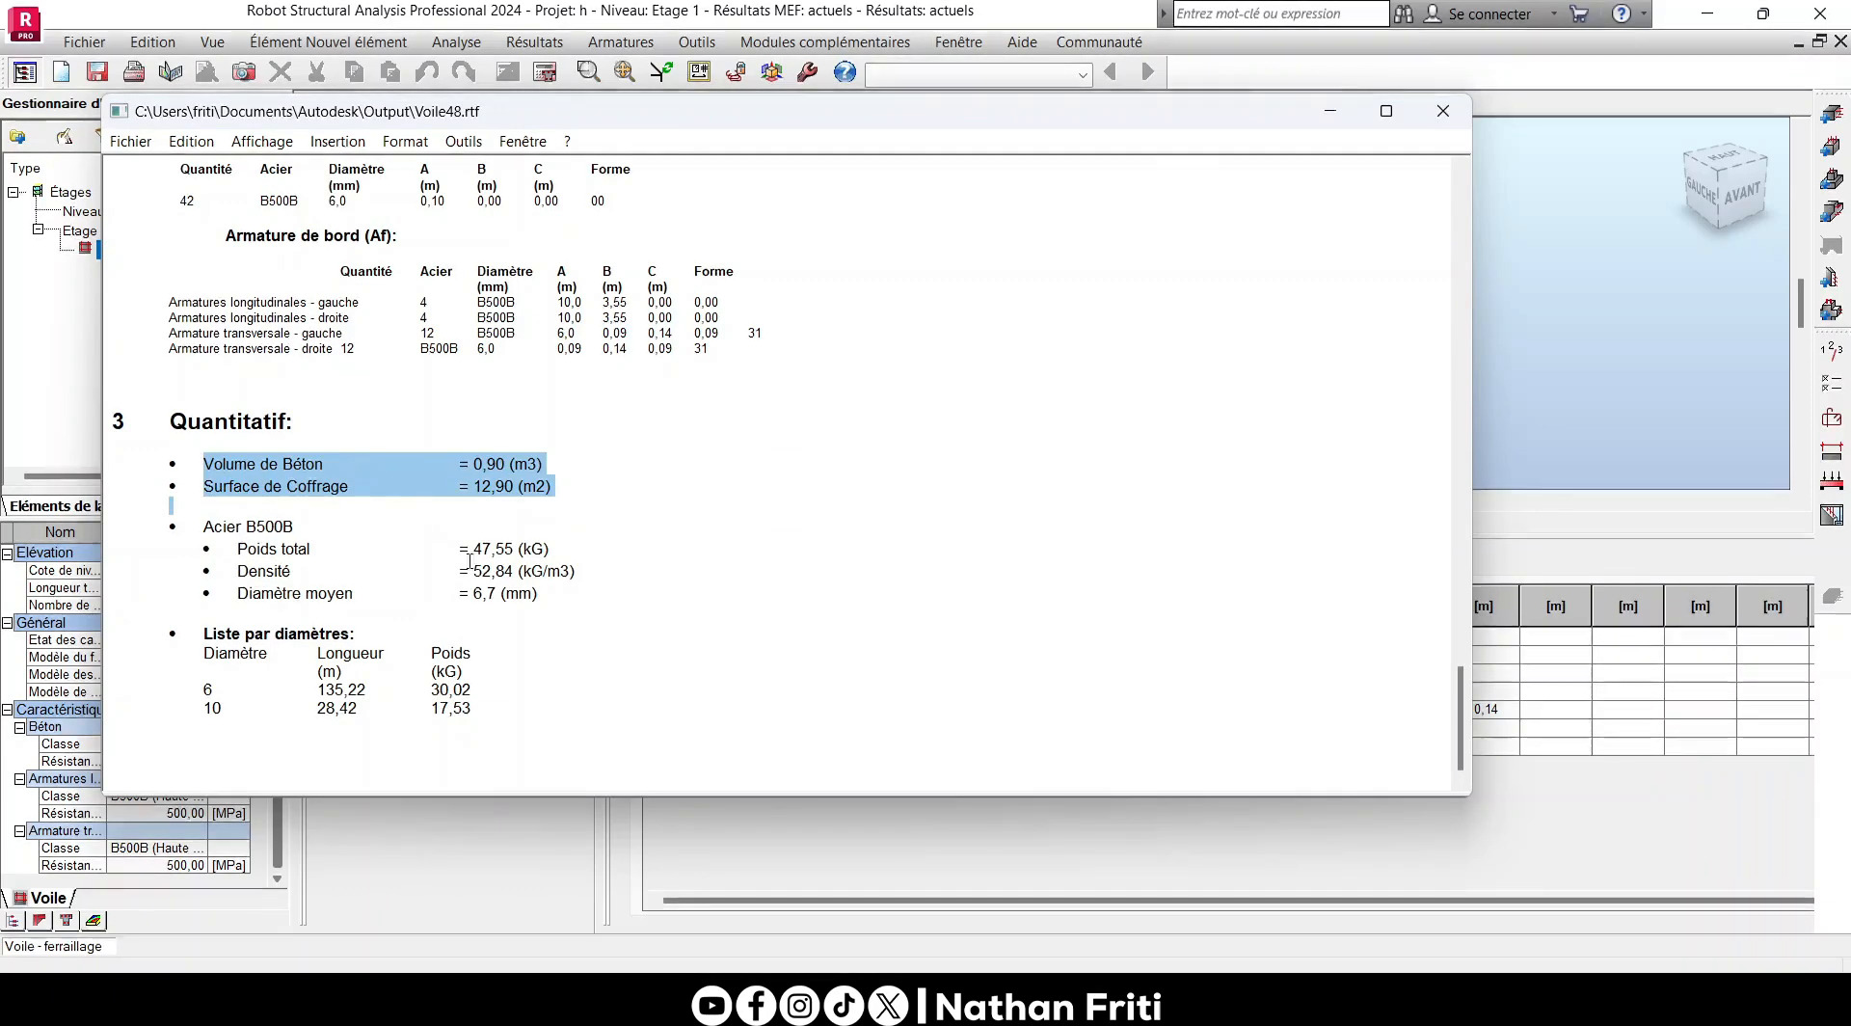
{"action": "scroll", "coordinate": [385, 598], "scroll_direction": "up", "scroll_amount": 5}
{"action": "scroll", "coordinate": [466, 672], "scroll_direction": "down", "scroll_amount": 5}
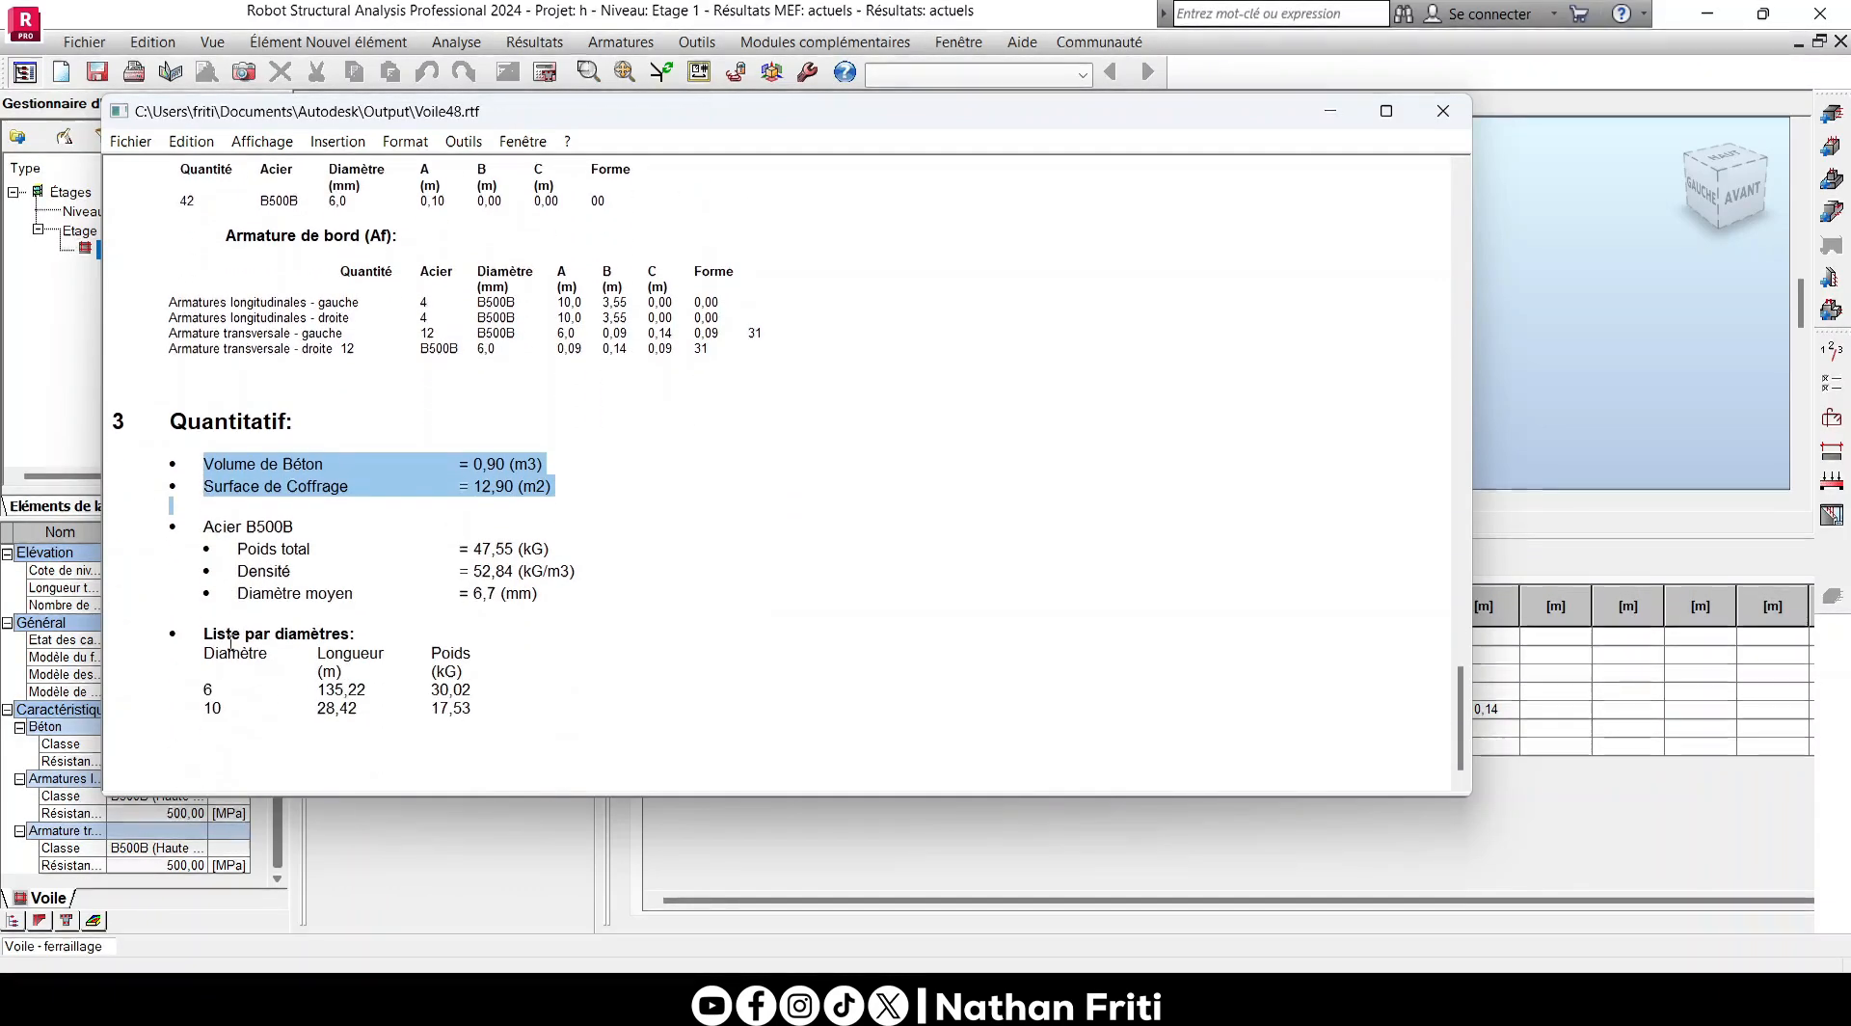
{"action": "left_click_drag", "start_coordinate": [204, 638], "coordinate": [405, 662]}
{"action": "left_click", "coordinate": [372, 679]}
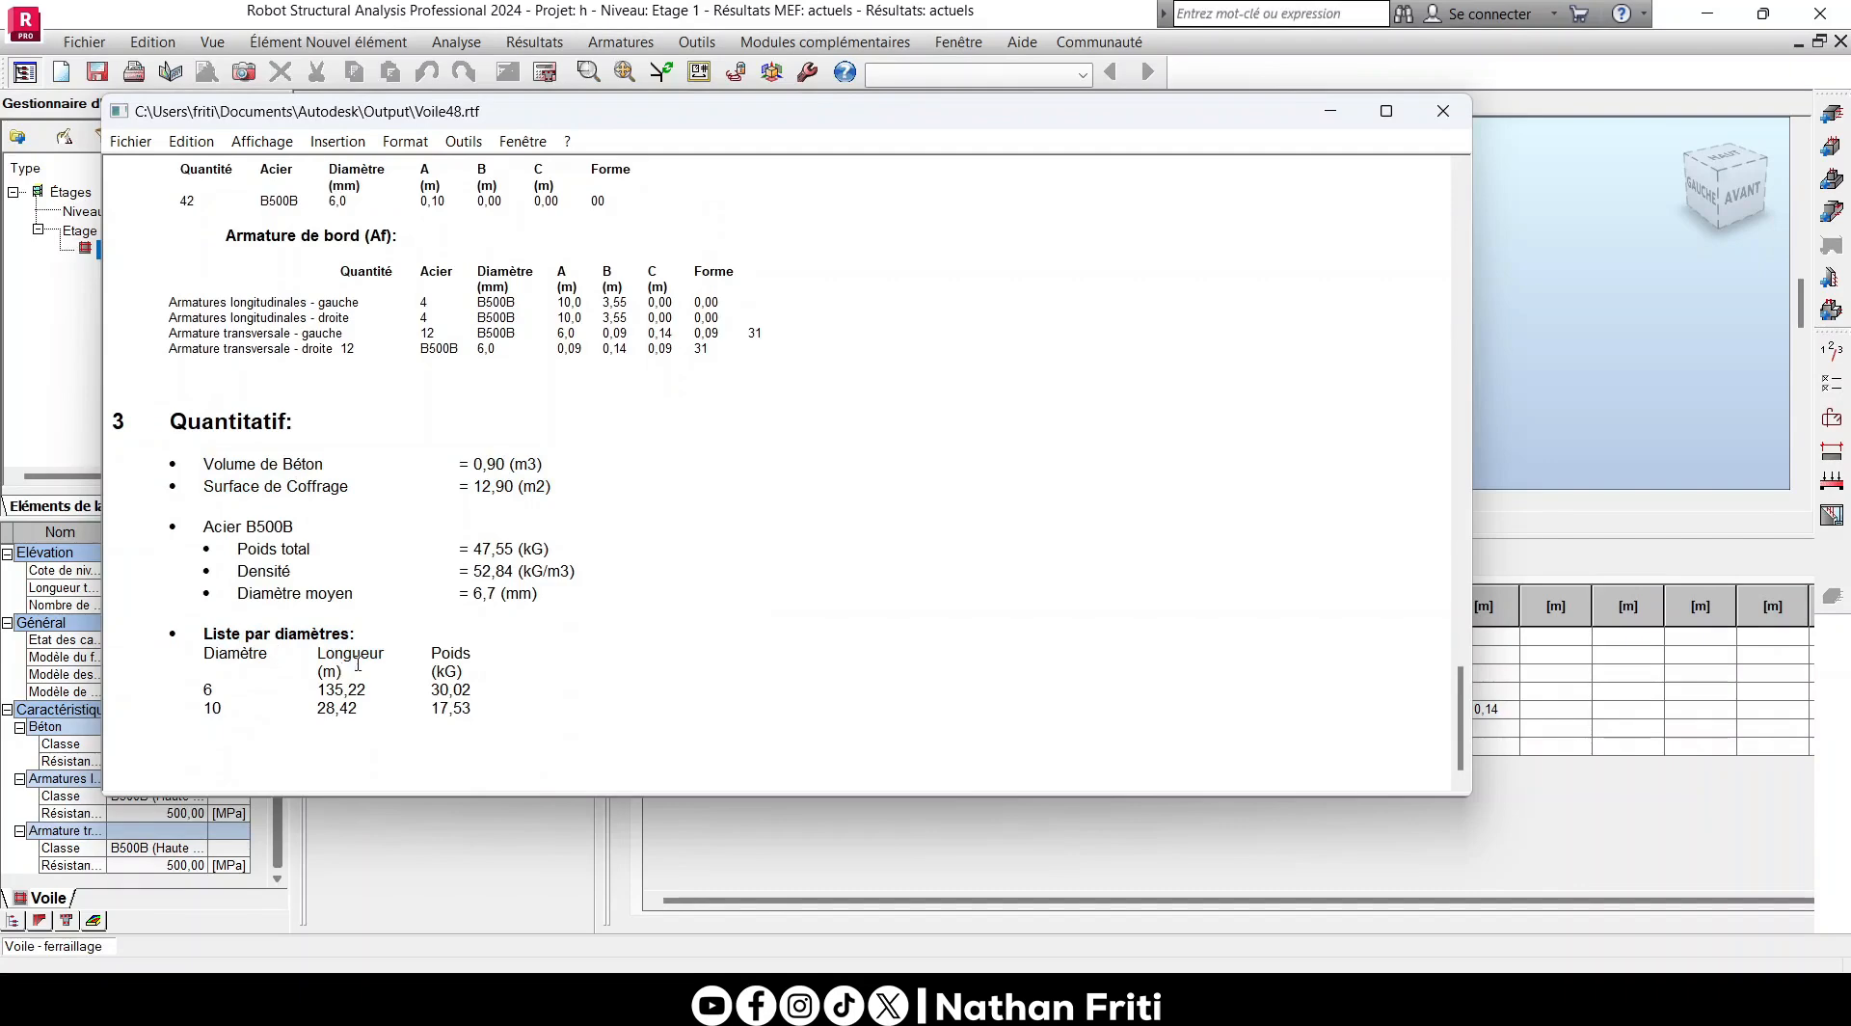
{"action": "left_click", "coordinate": [1442, 111]}
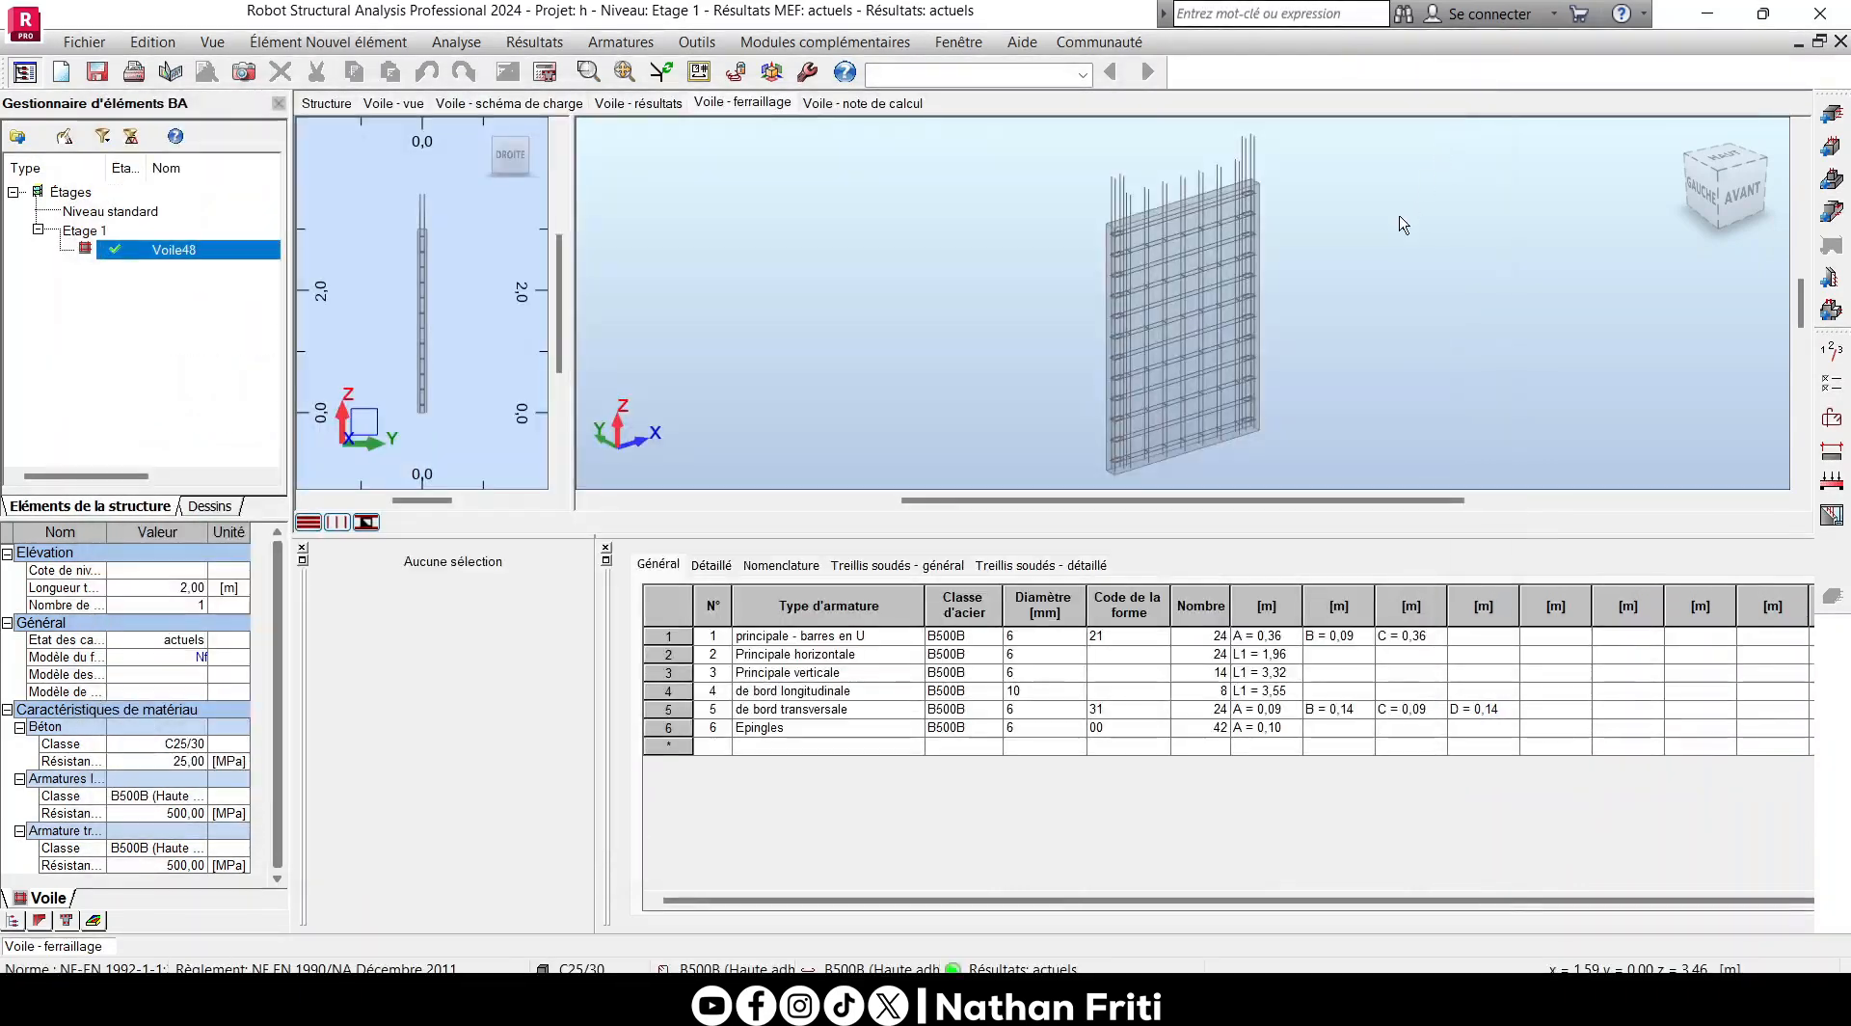
{"action": "middle_click_drag", "start_coordinate": [983, 266], "coordinate": [1318, 242]}
{"action": "scroll", "coordinate": [1319, 244], "scroll_direction": "up", "scroll_amount": 1}
{"action": "scroll", "coordinate": [1327, 254], "scroll_direction": "down", "scroll_amount": 1}
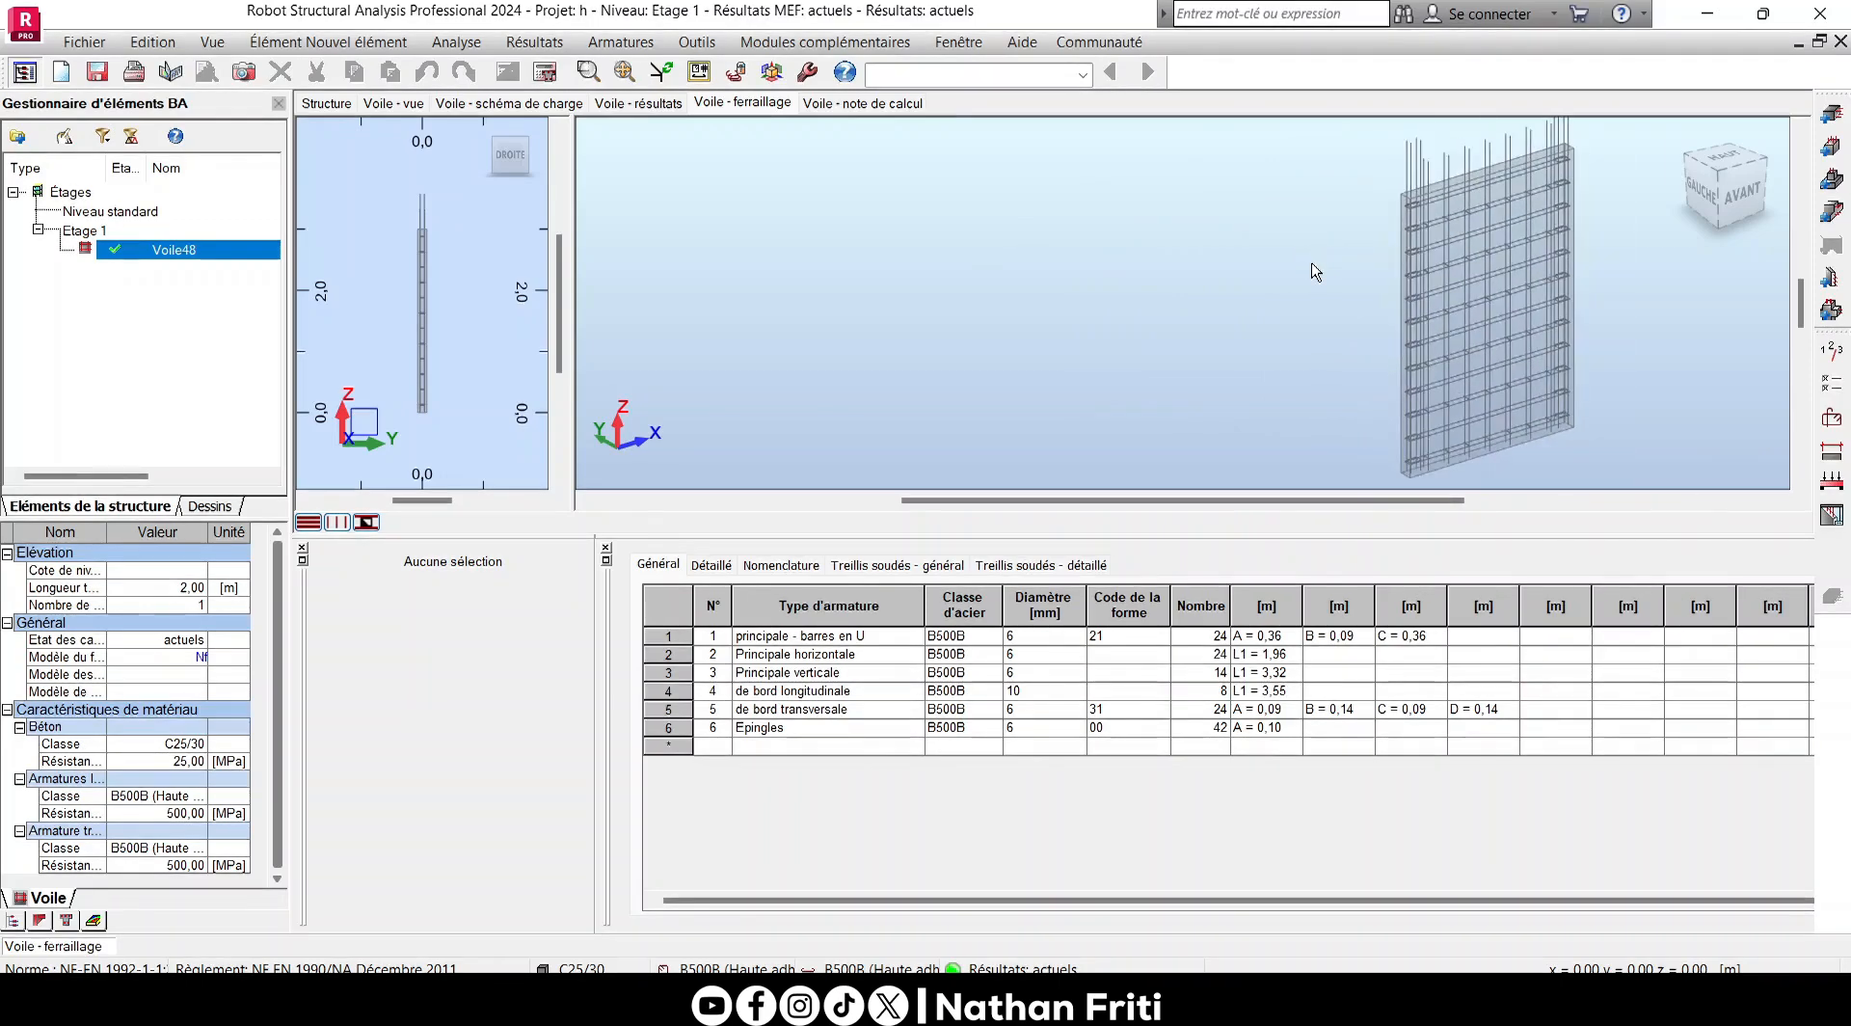